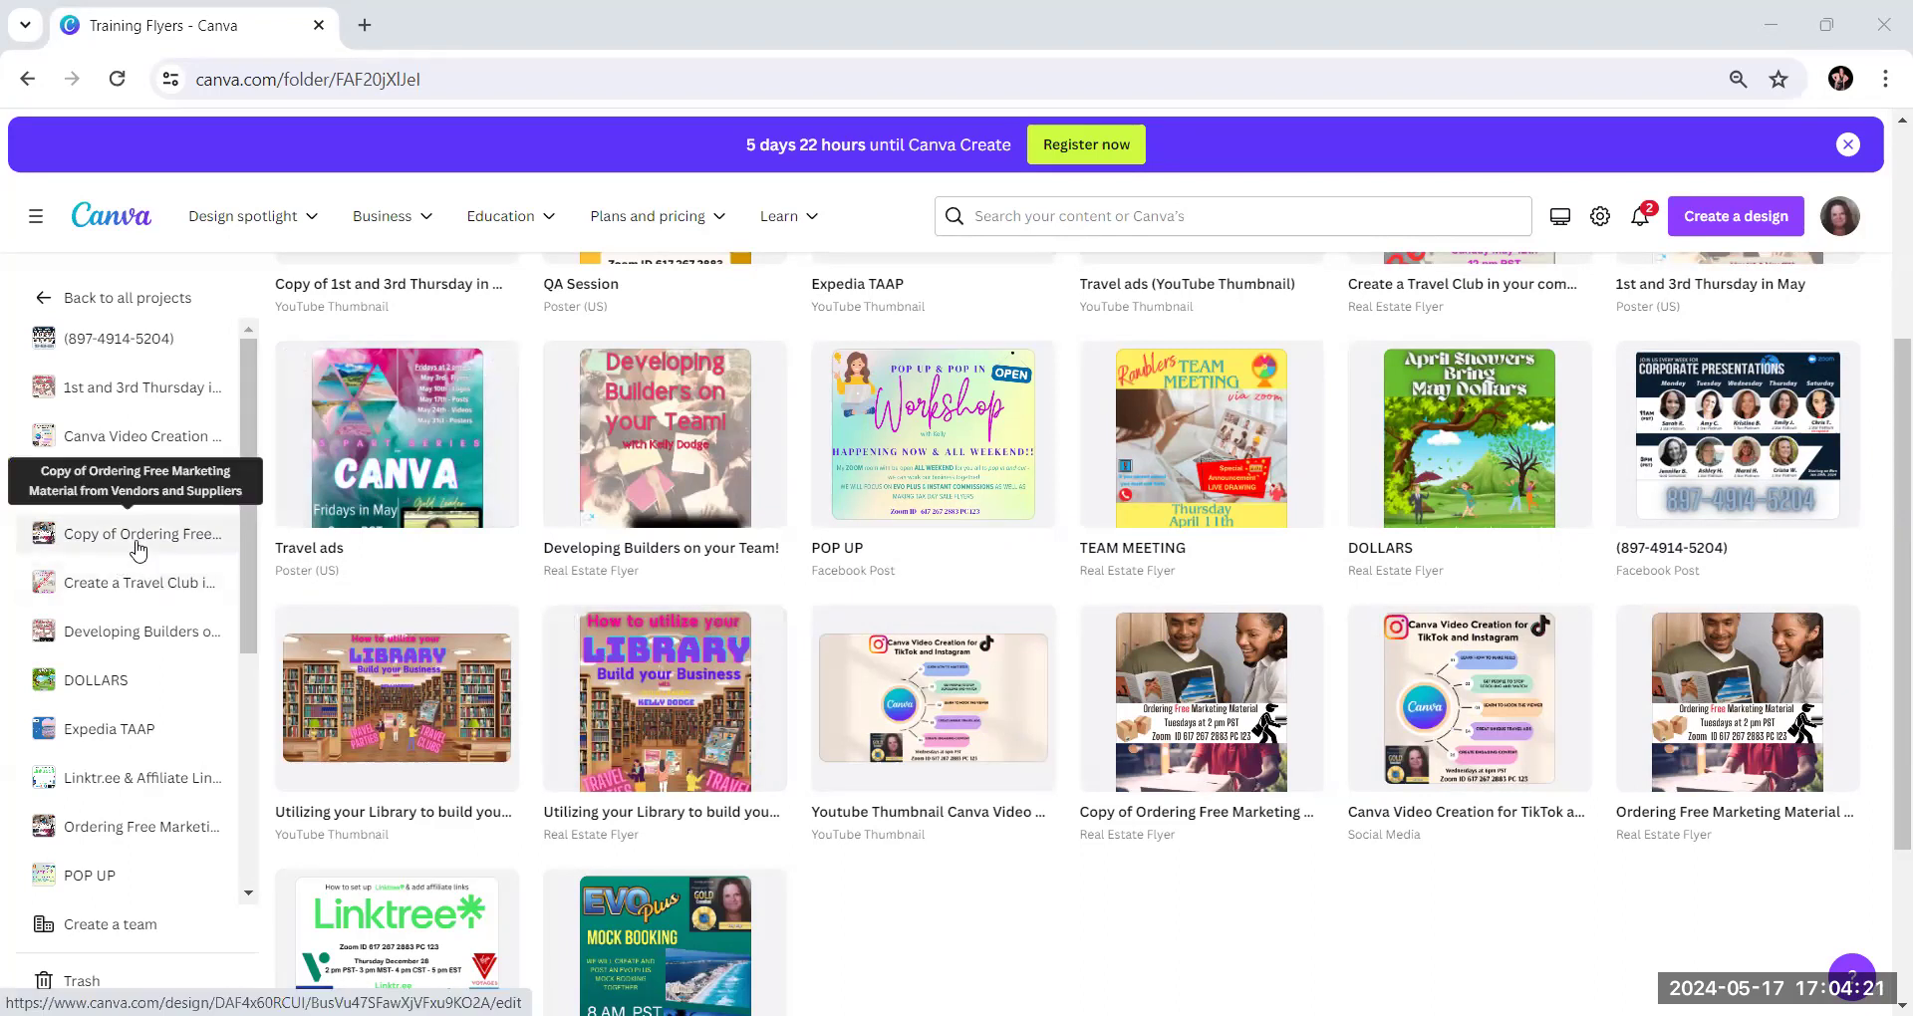
Look through the saved flyer and thumbnail designs in the Training Flyers folder
scroll(139, 548, up, 4)
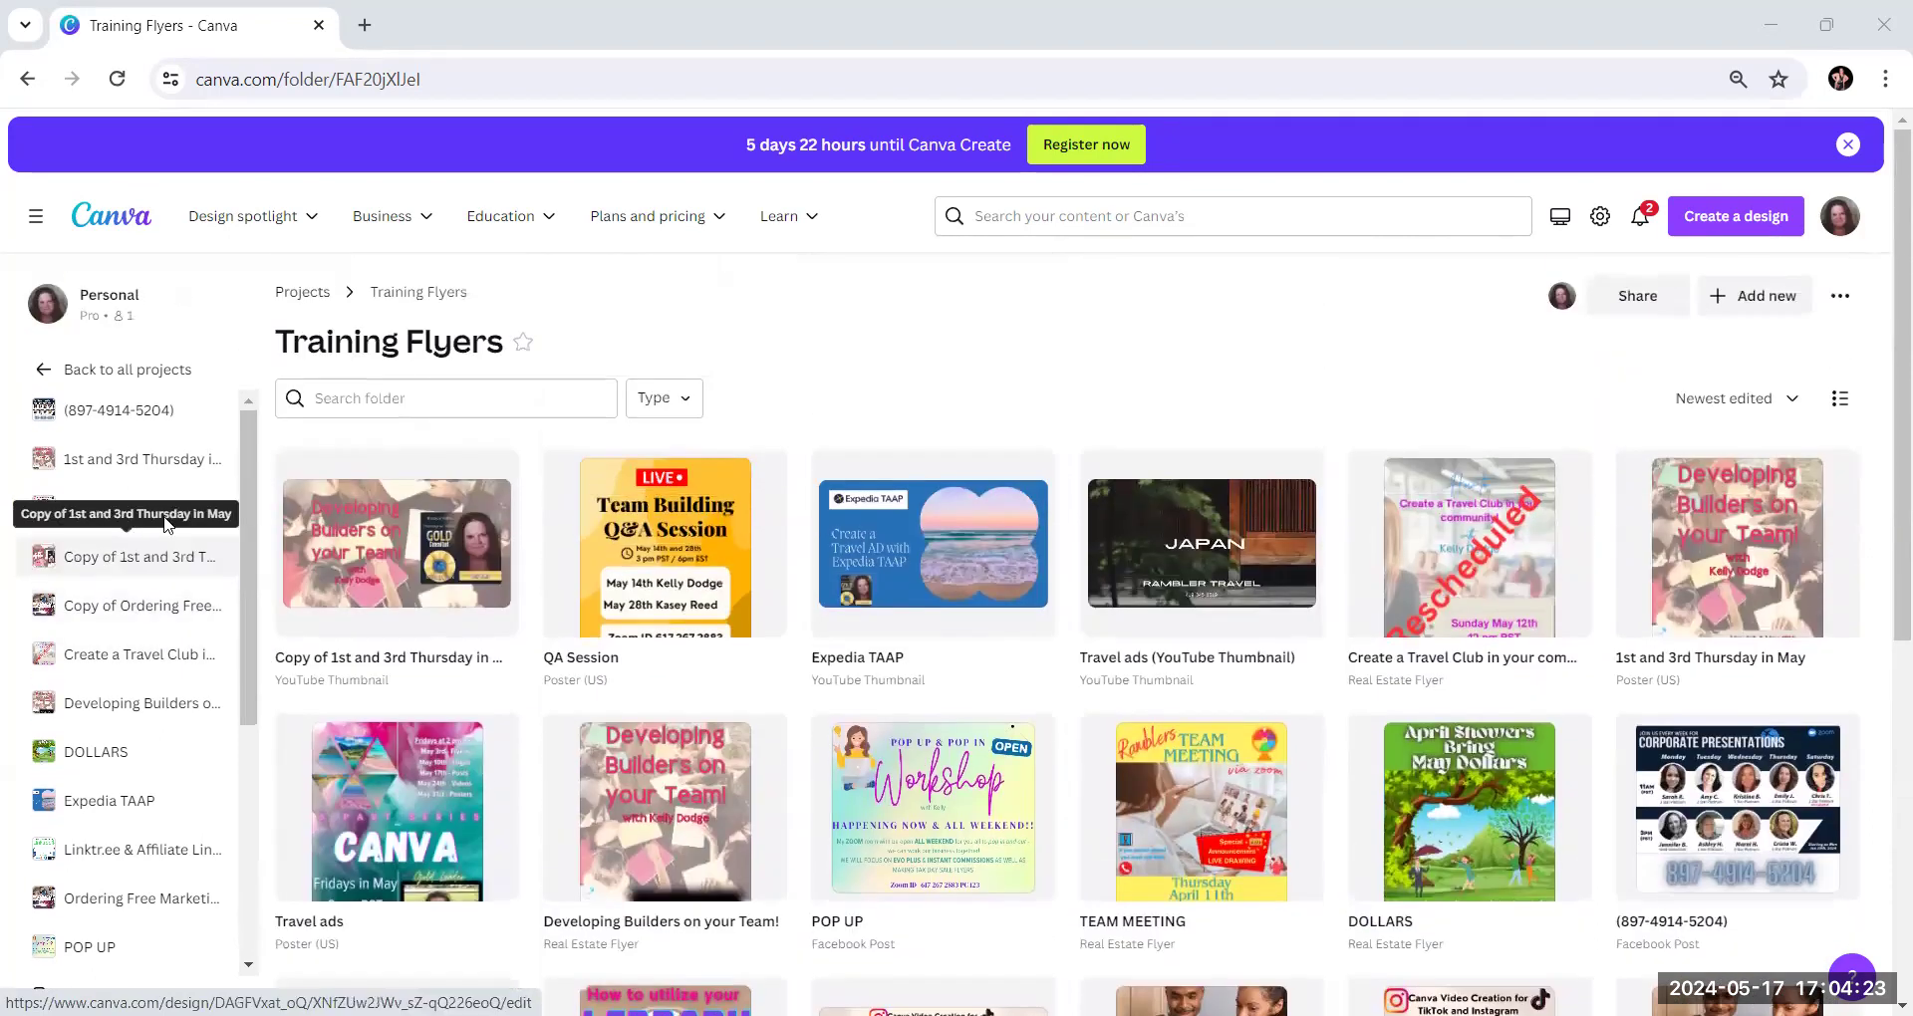
mouse_move(386, 213)
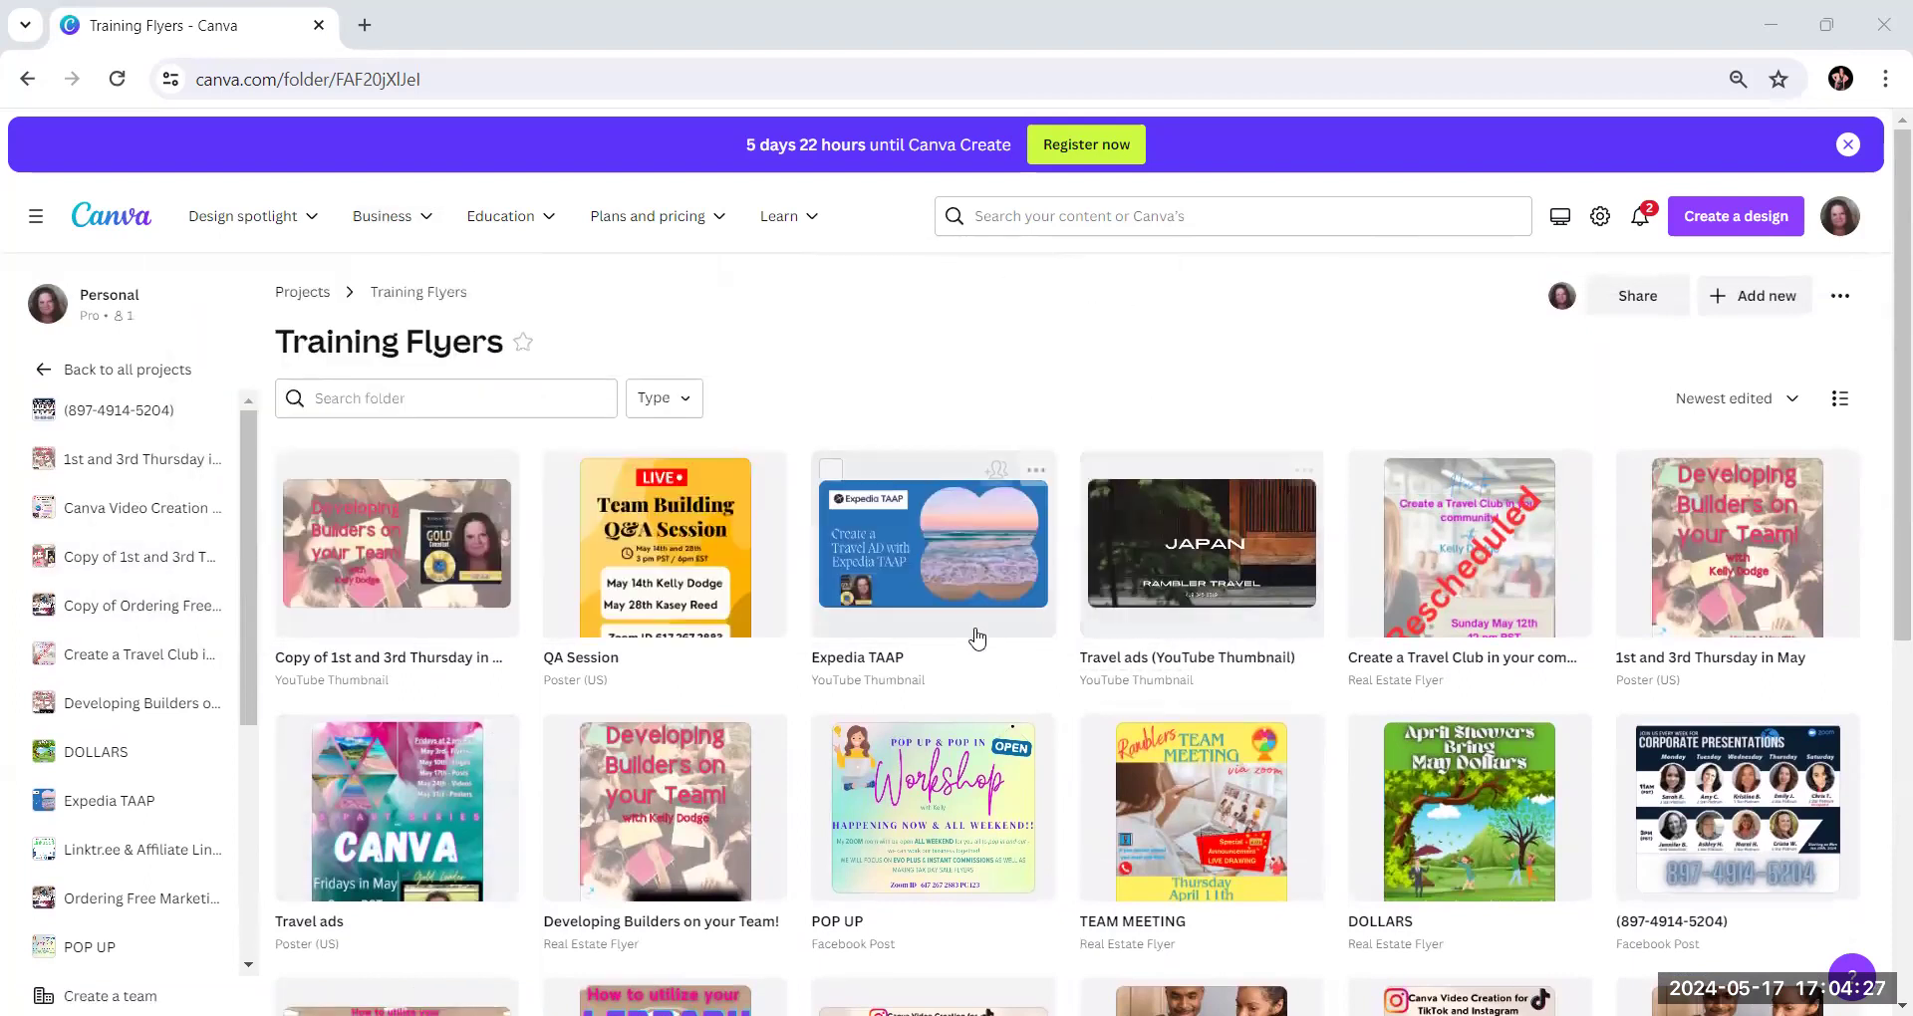
scroll(857, 623, down, 4)
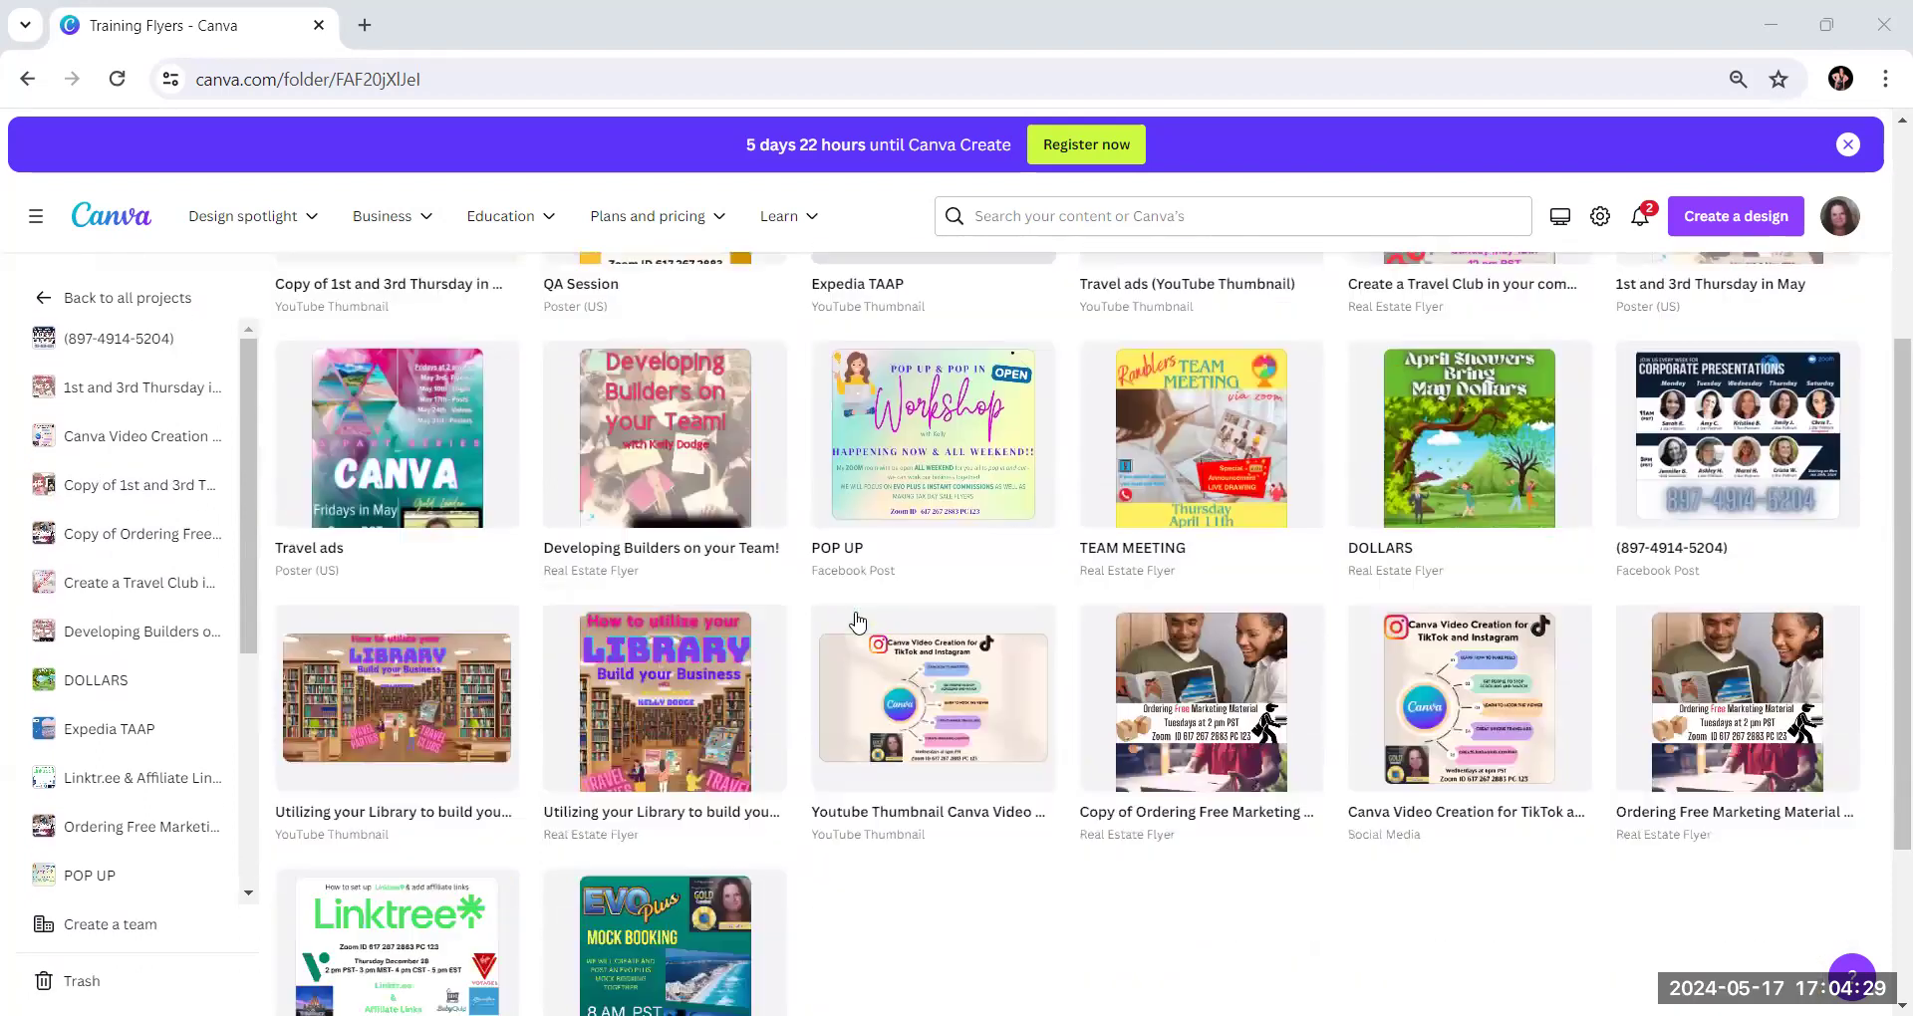
scroll(857, 623, up, 1)
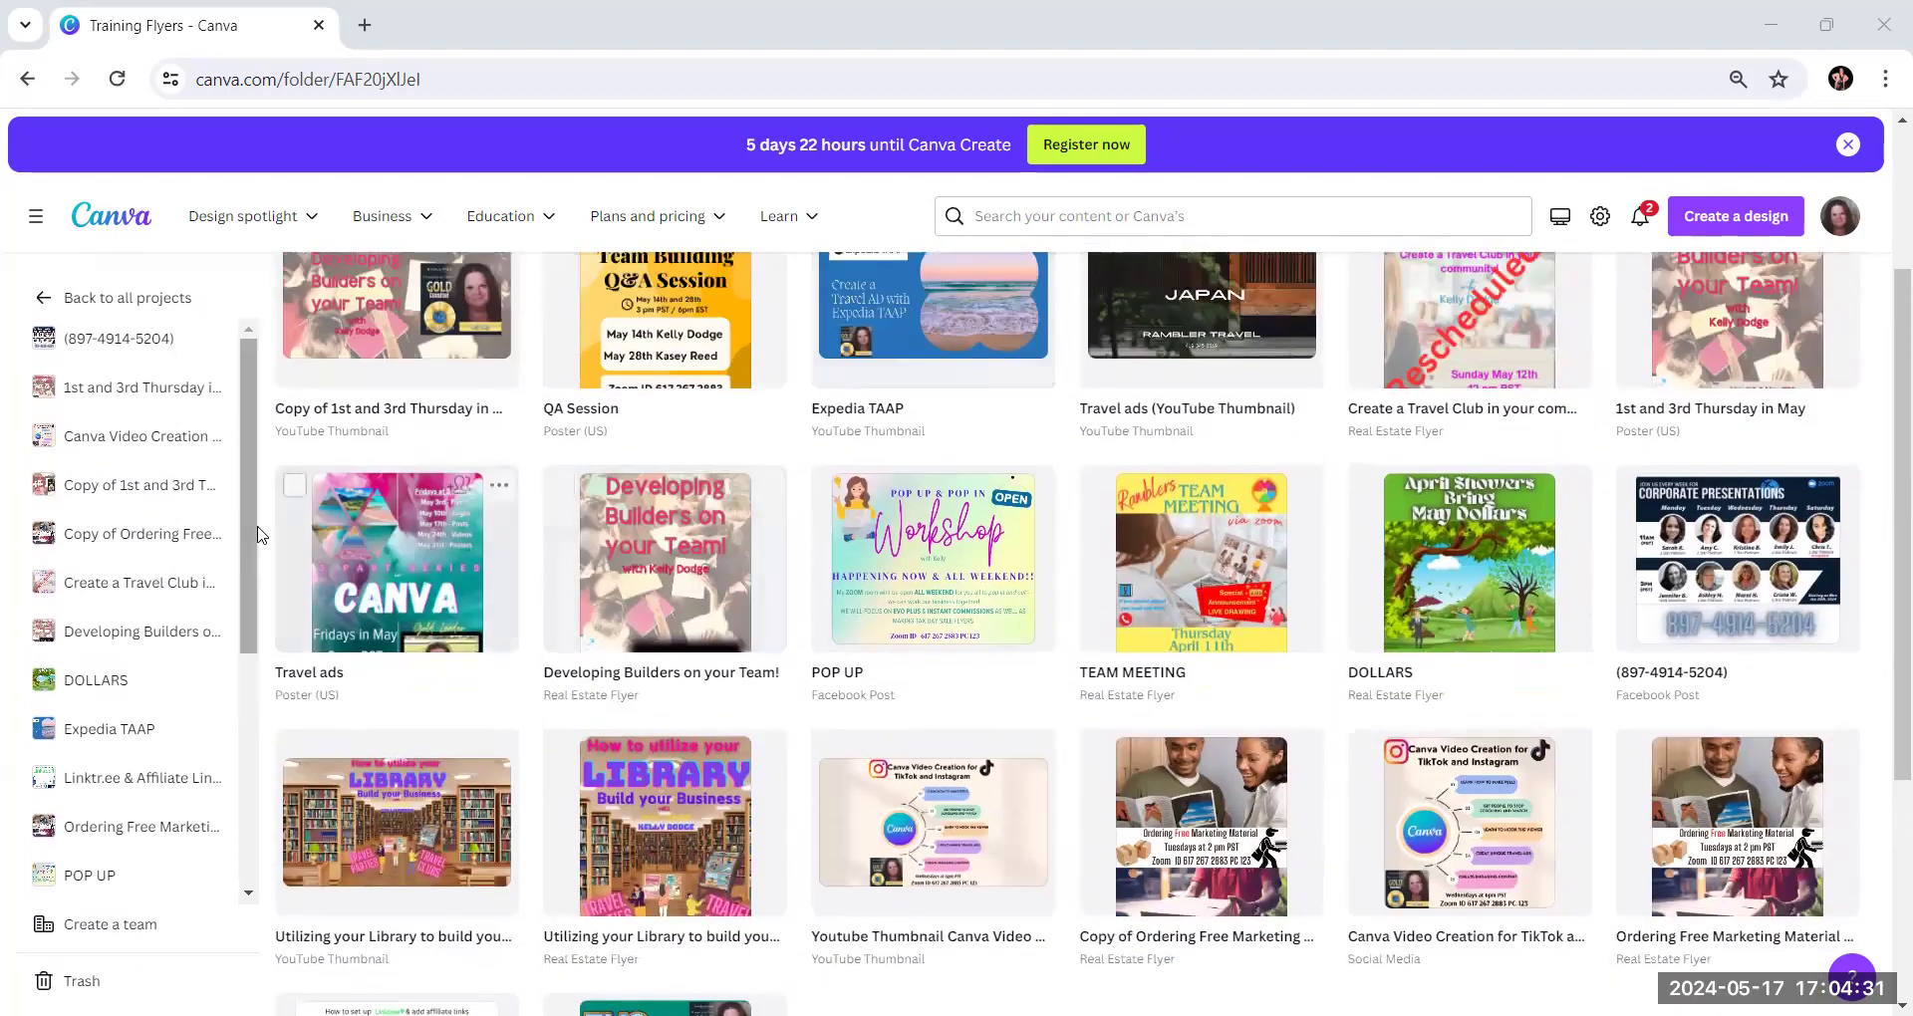
scroll(511, 598, up, 2)
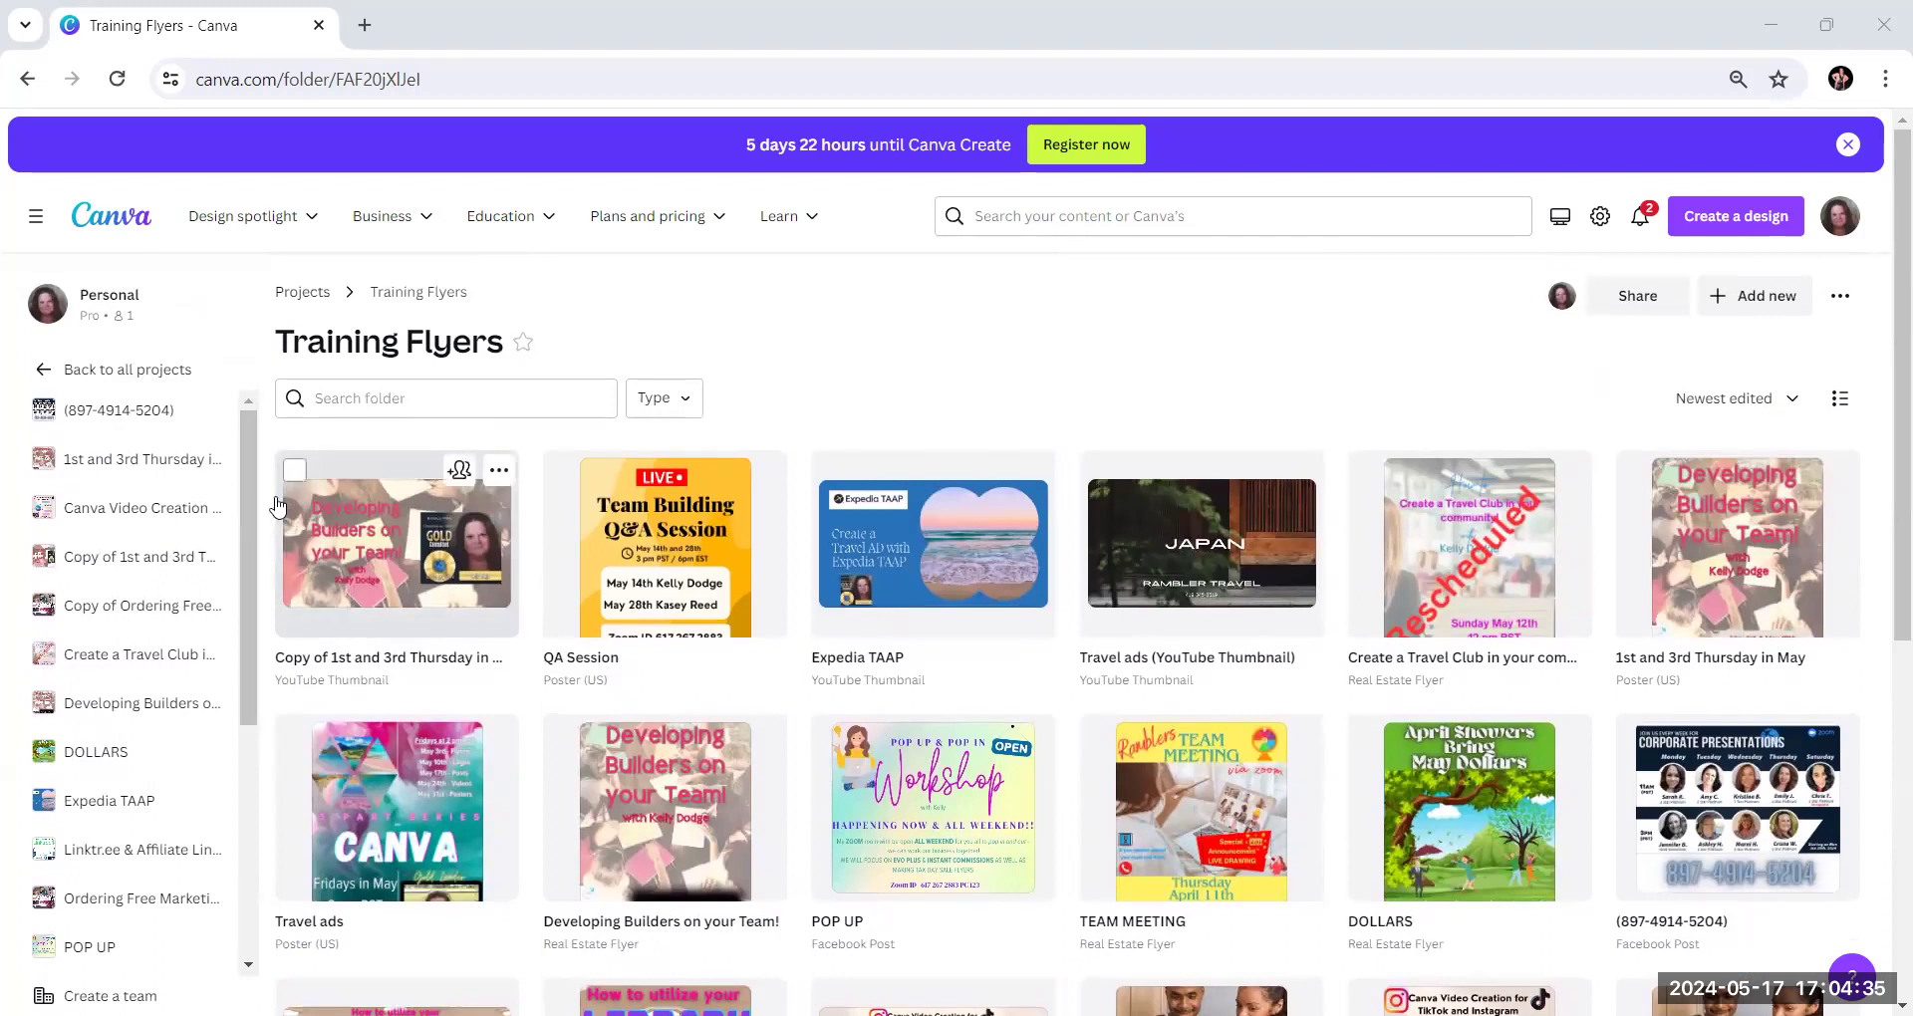
Return to the home page and show the design formats available for social media
click(97, 221)
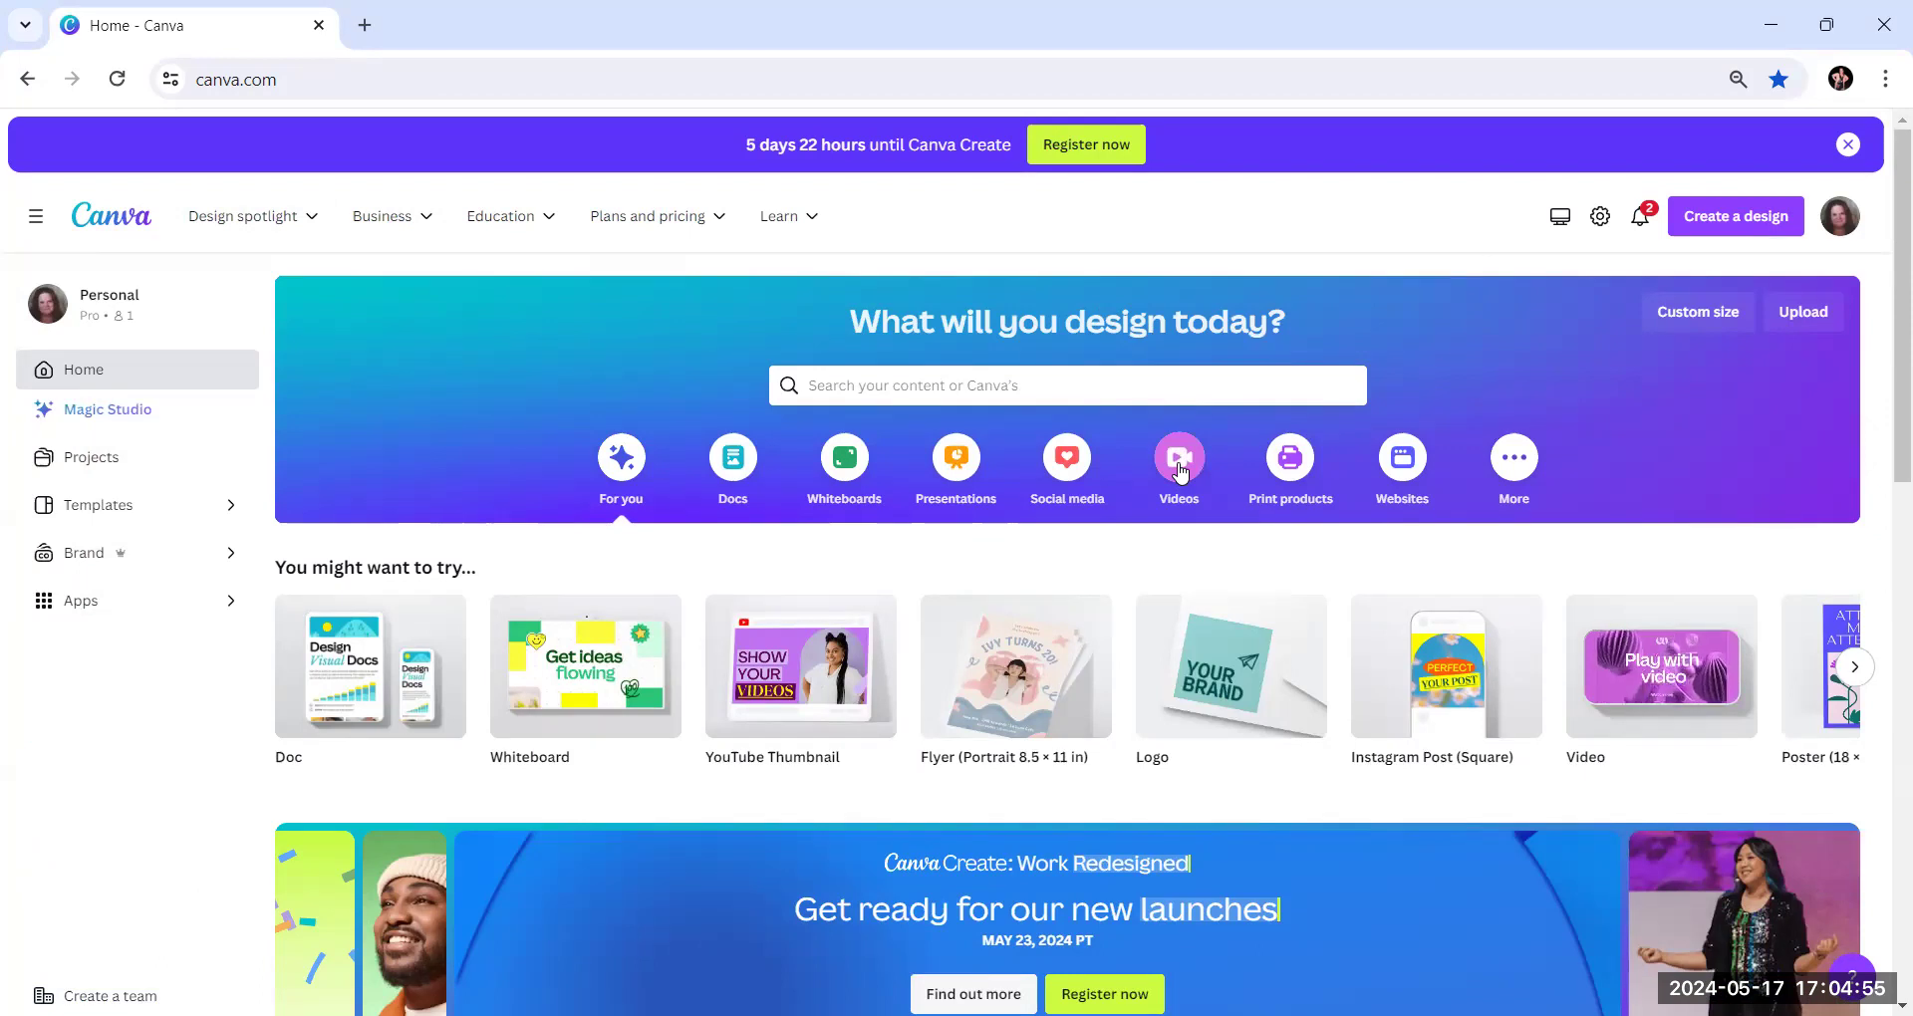
click(1058, 466)
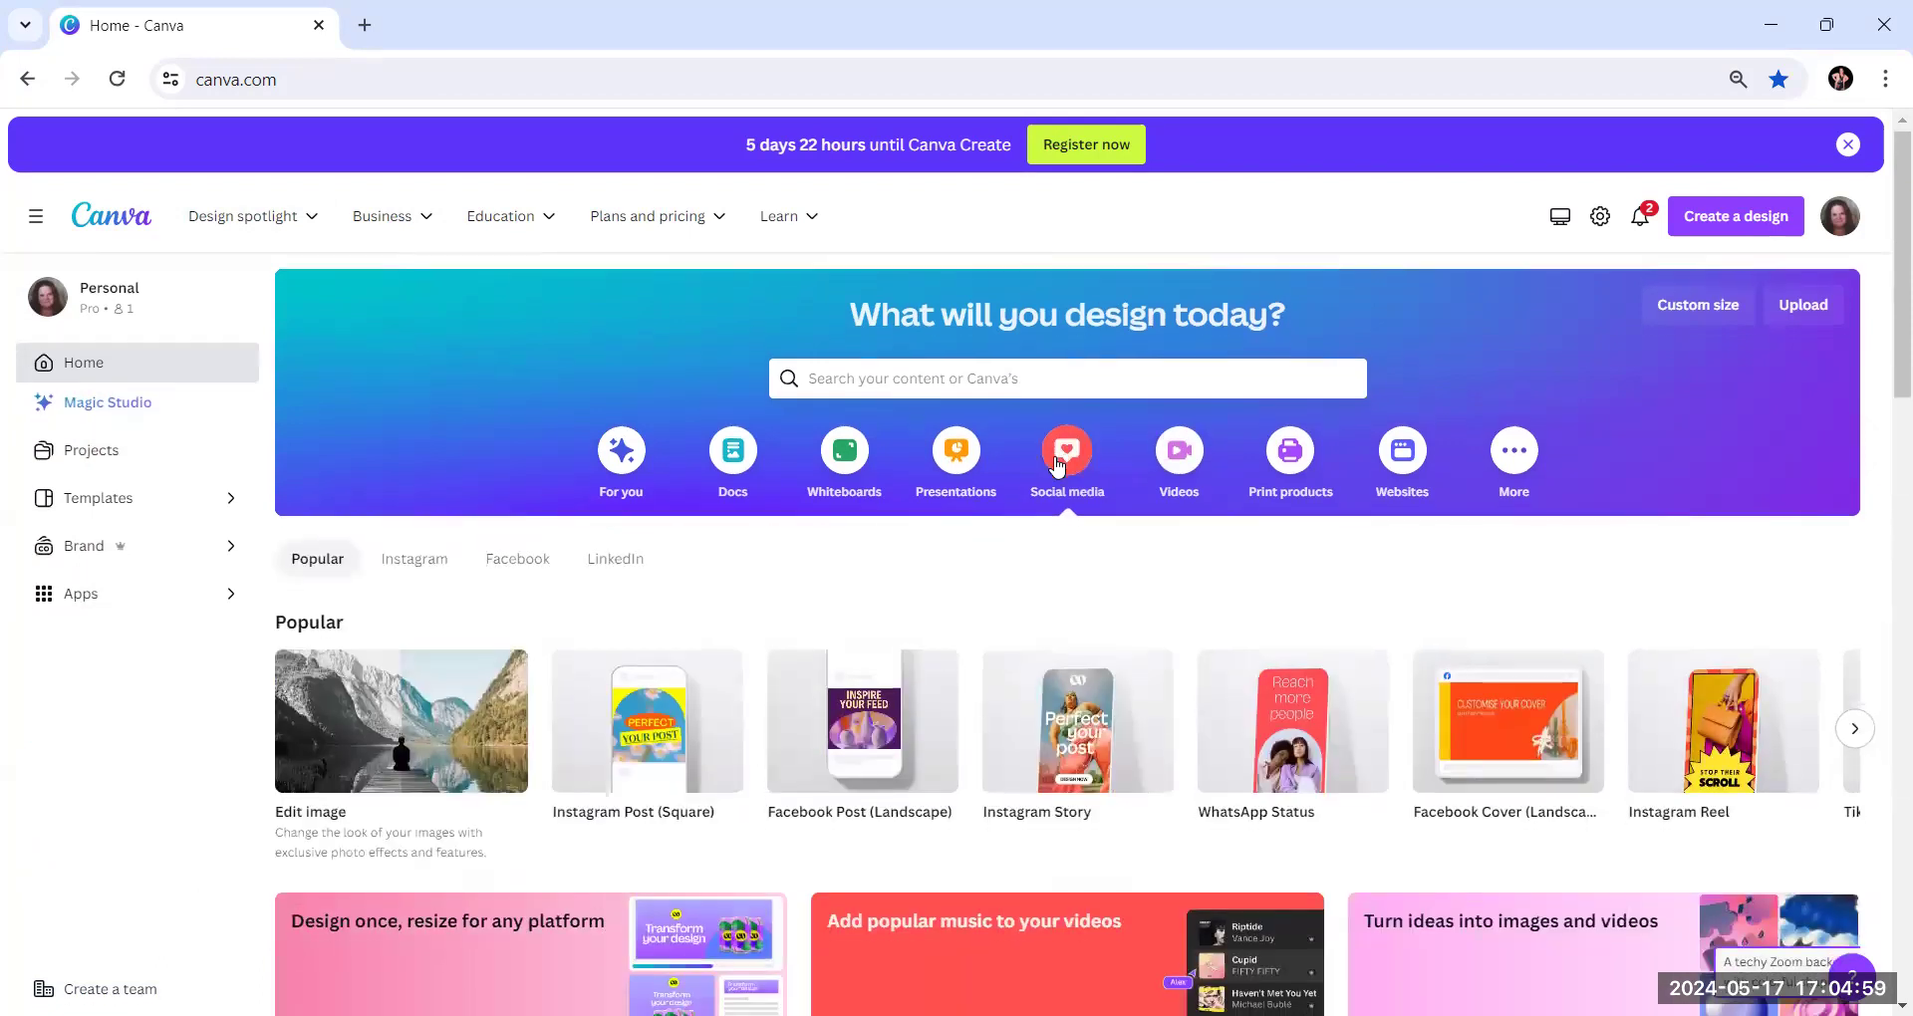
scroll(1058, 466, down, 2)
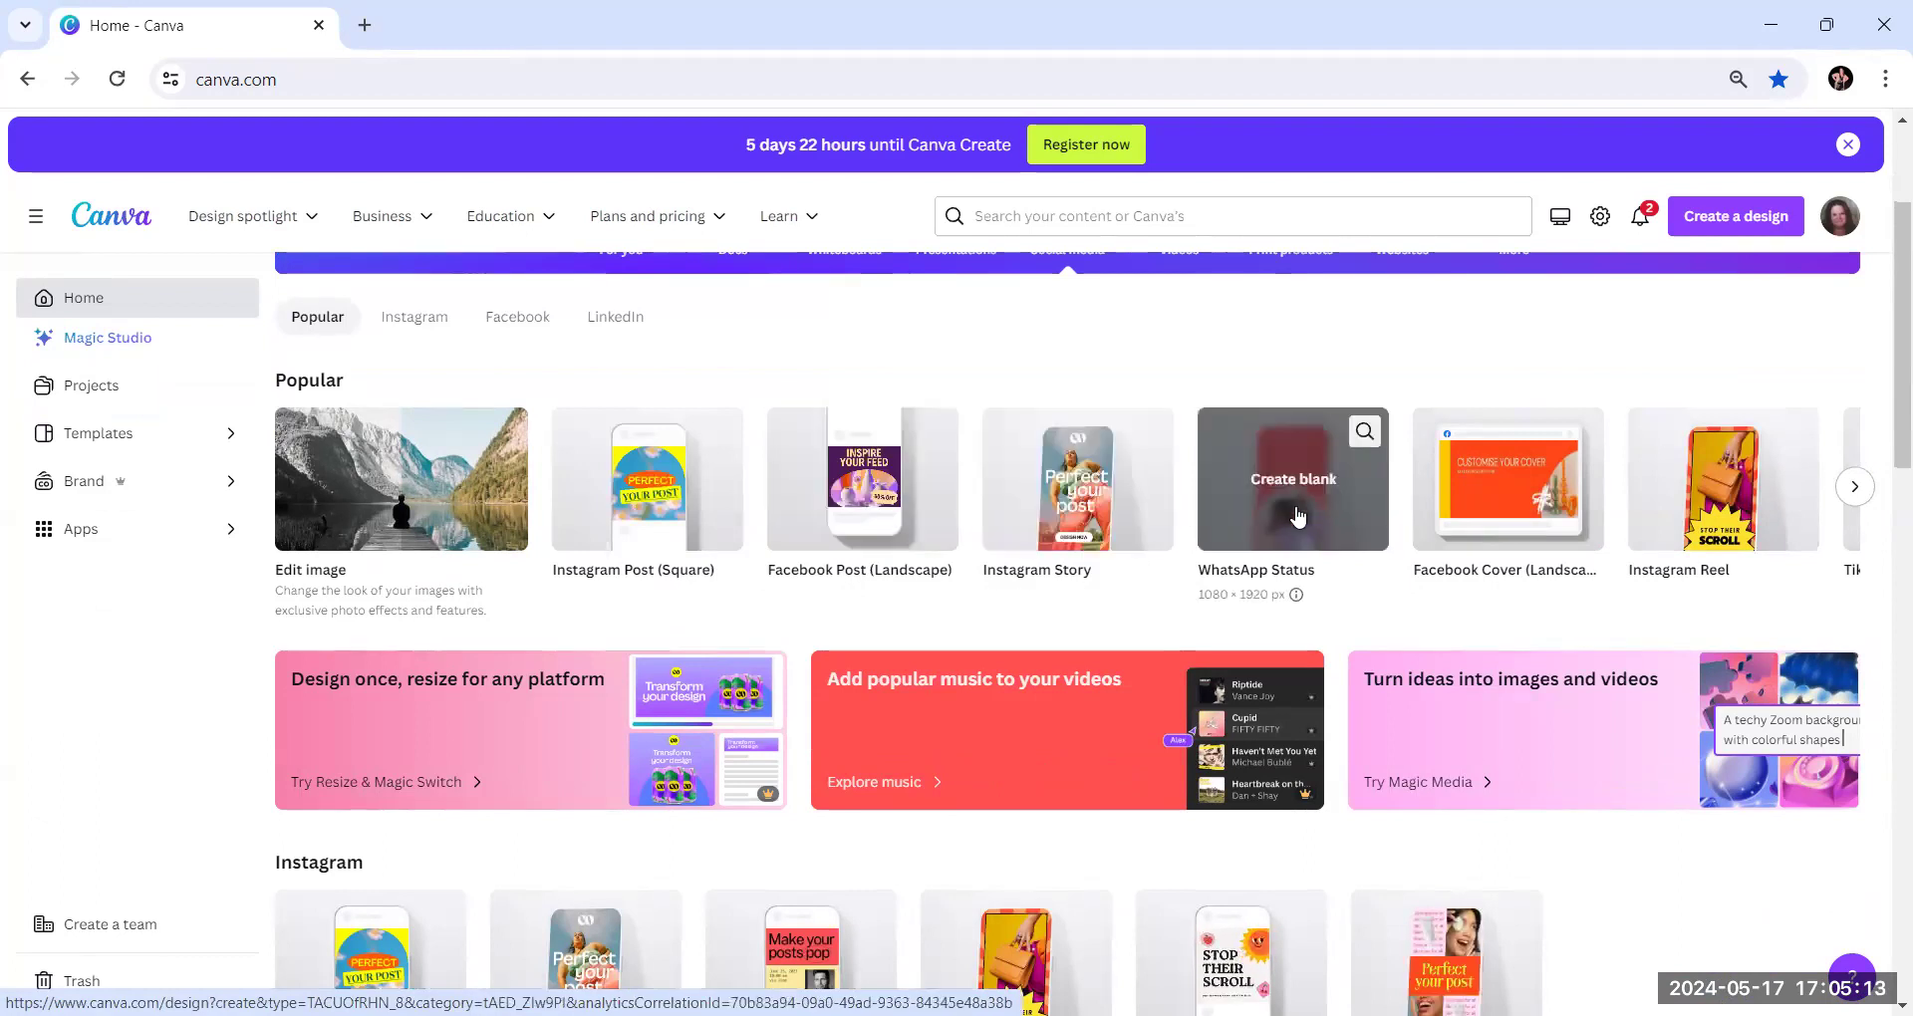
Browse the popular social media formats and create a blank Instagram Post (Square) design
click(1856, 488)
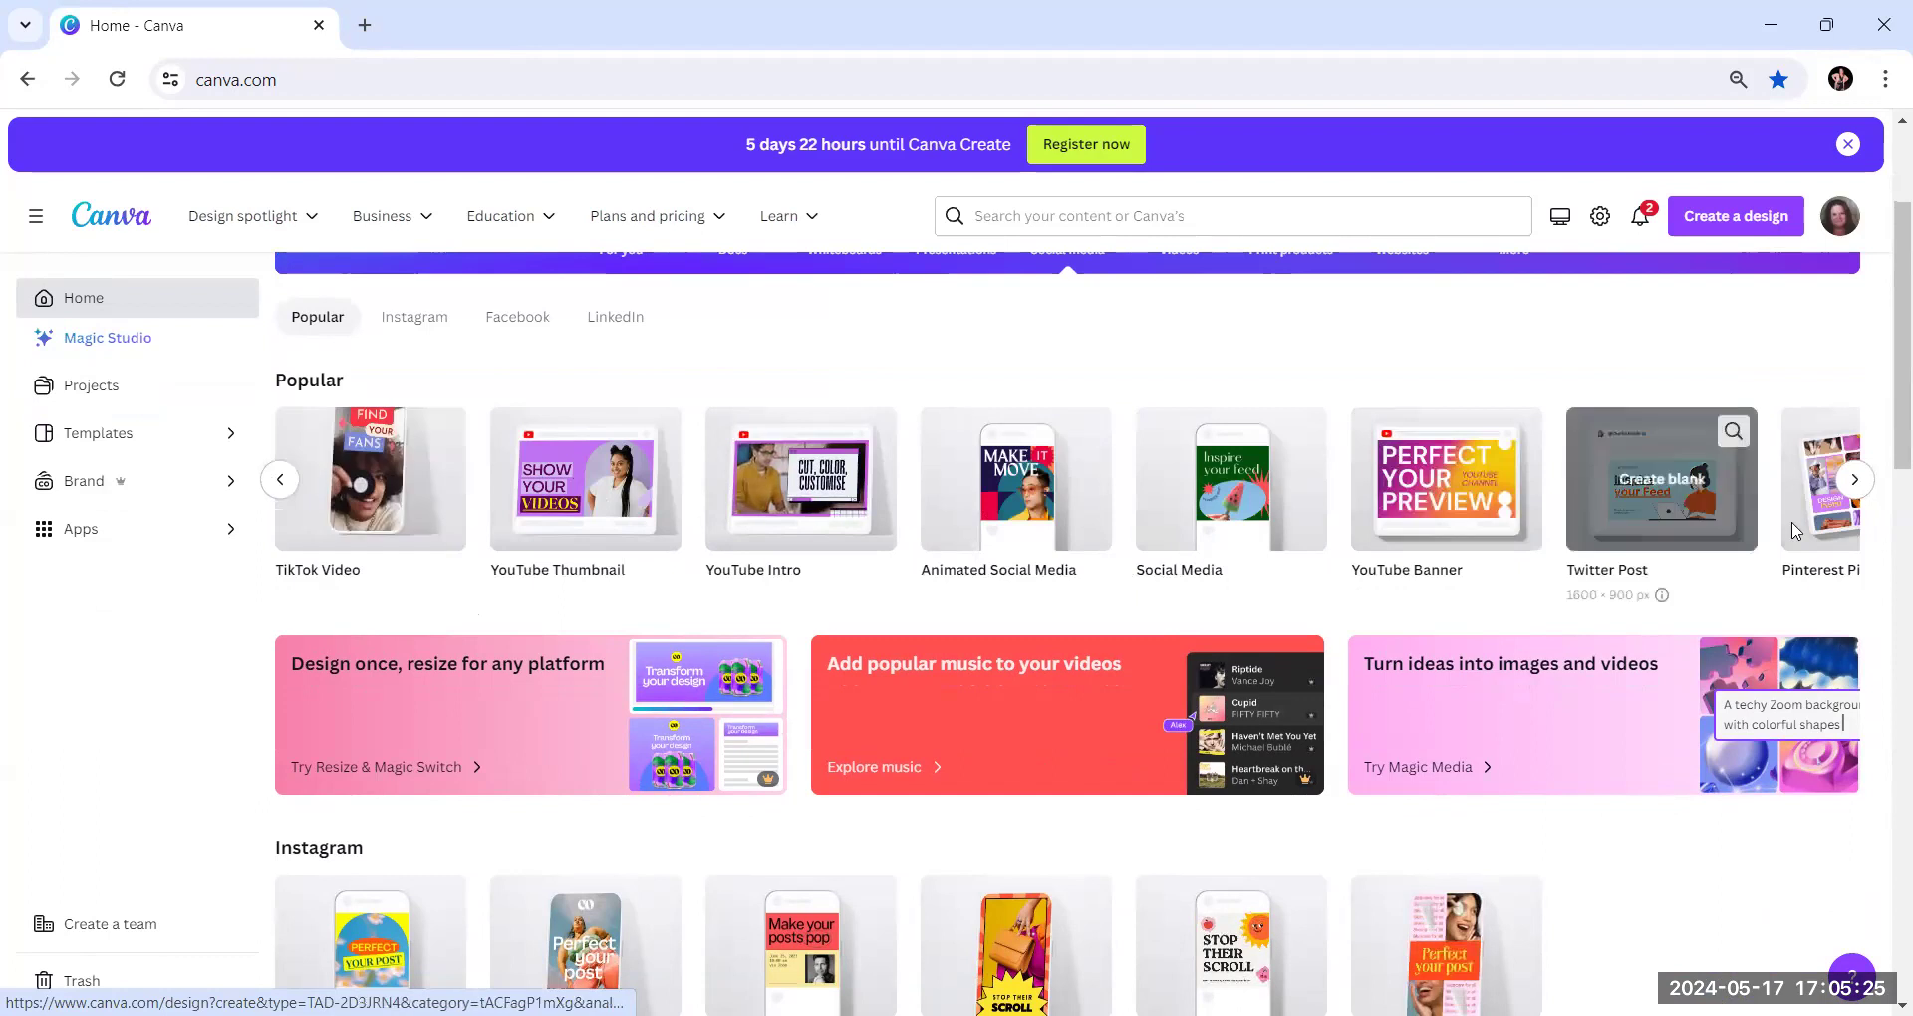
click(281, 481)
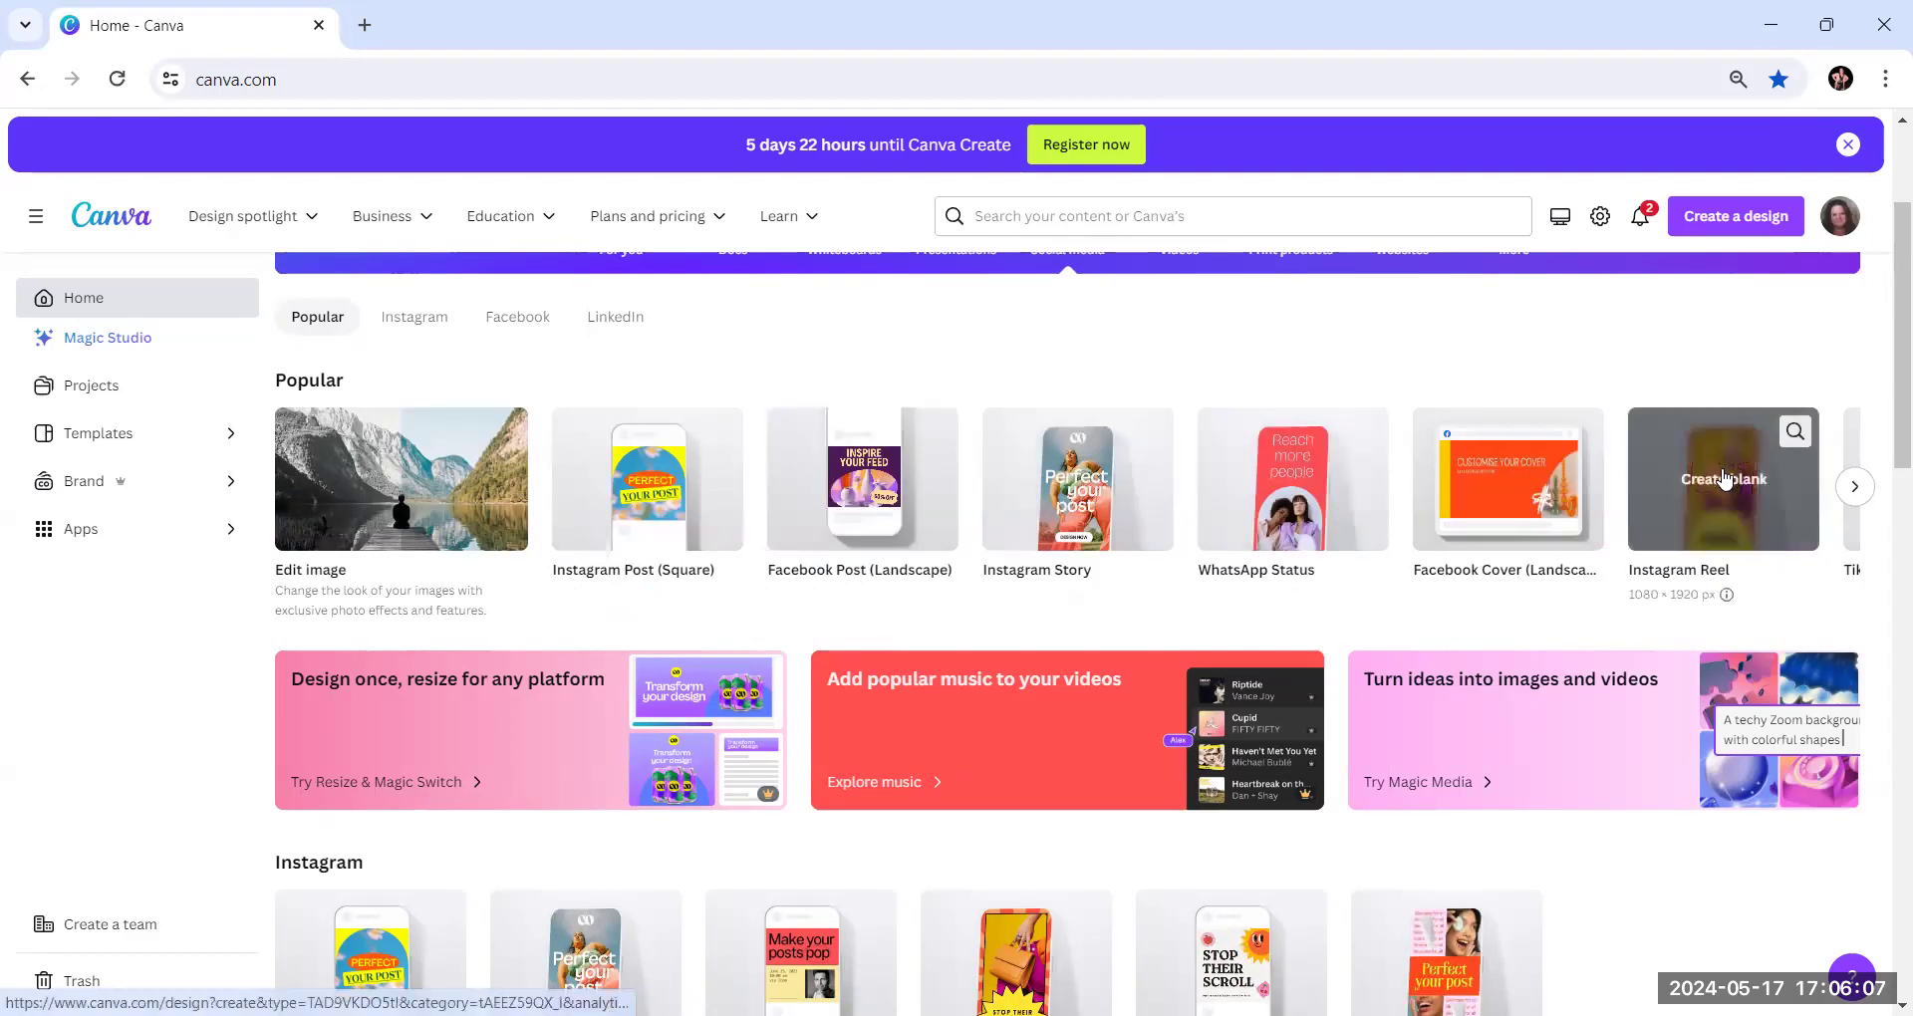
click(1857, 489)
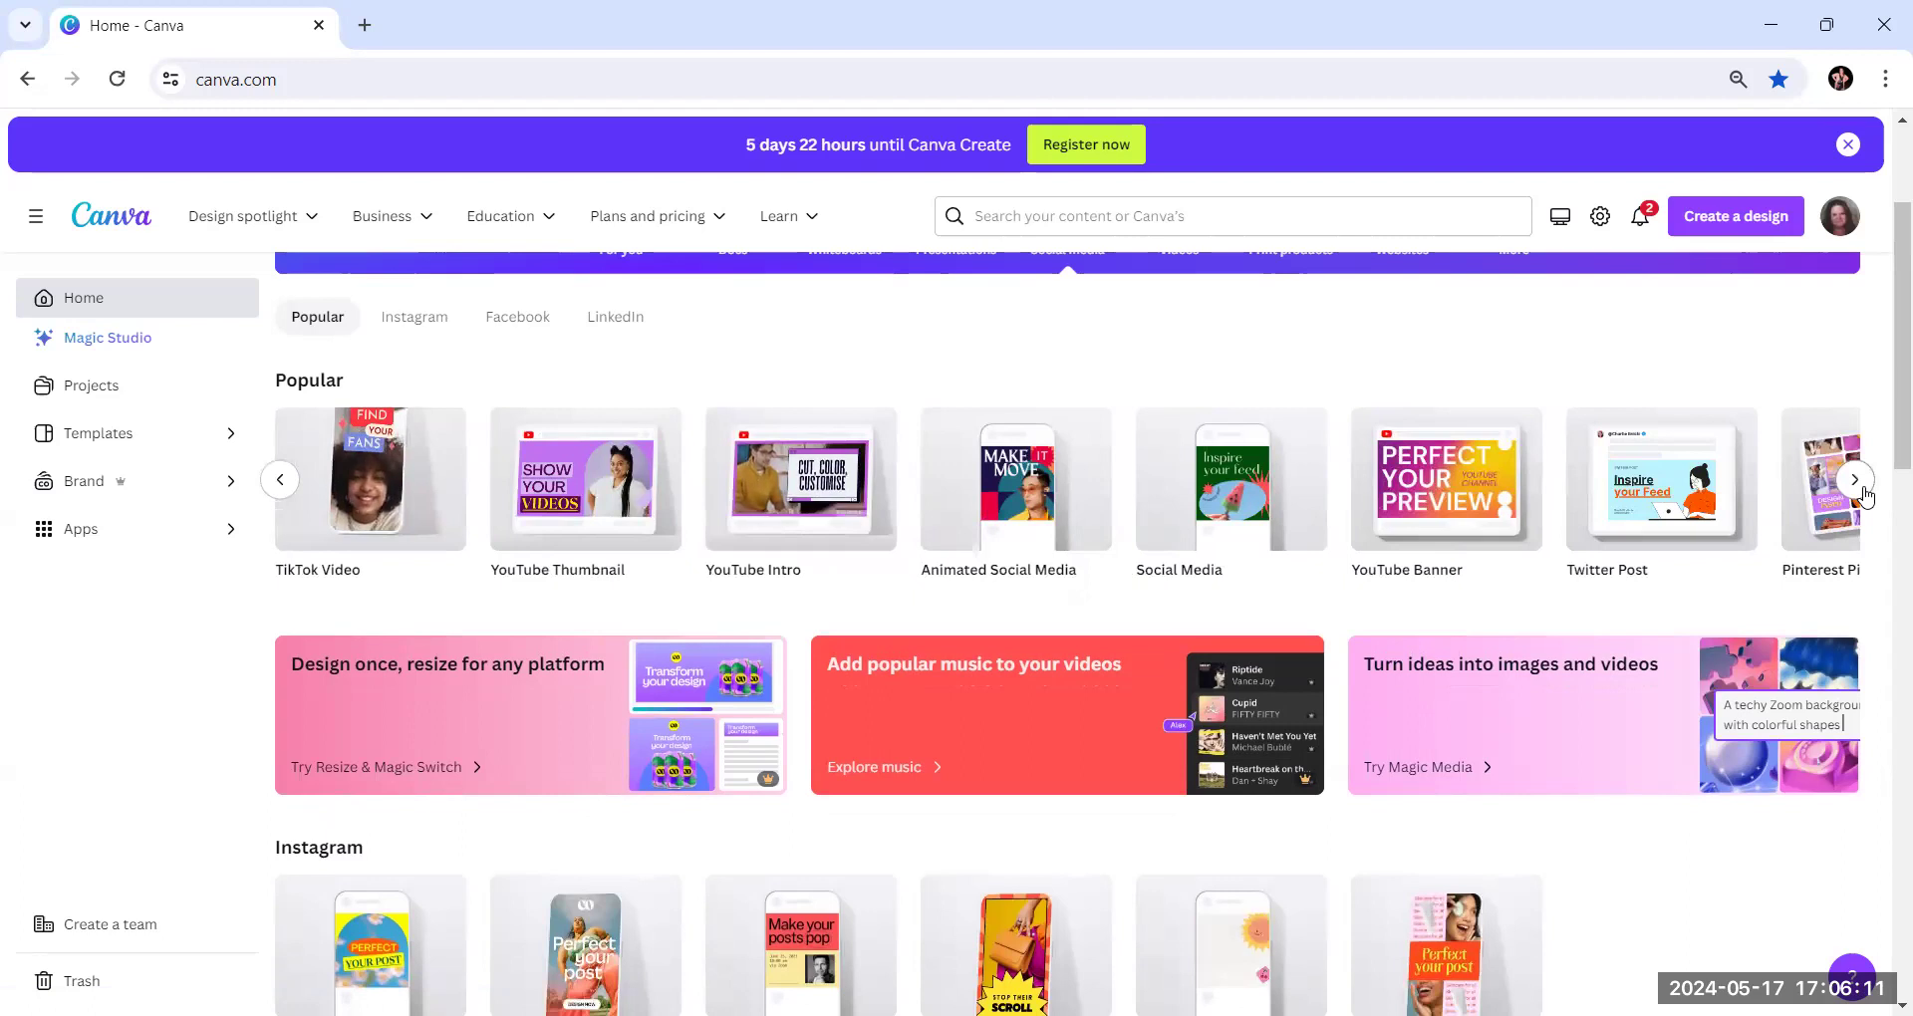
mouse_move(1673, 519)
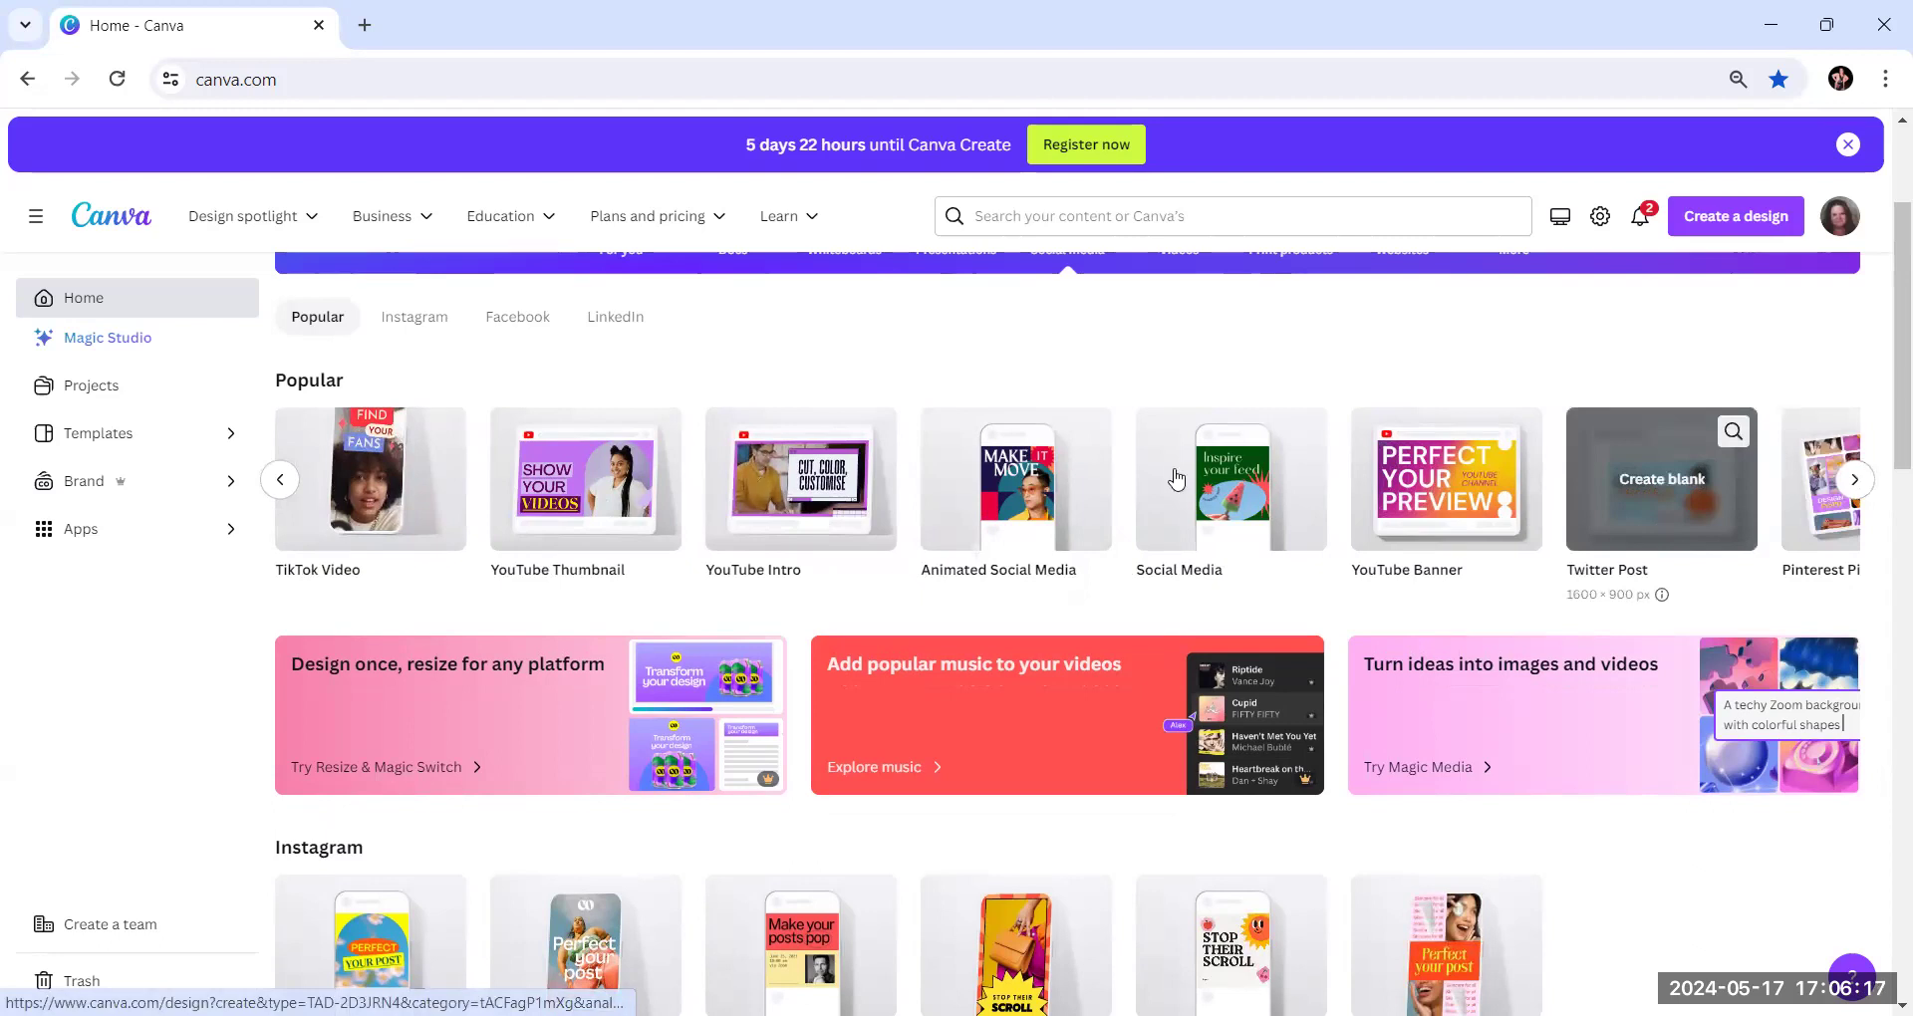
click(279, 482)
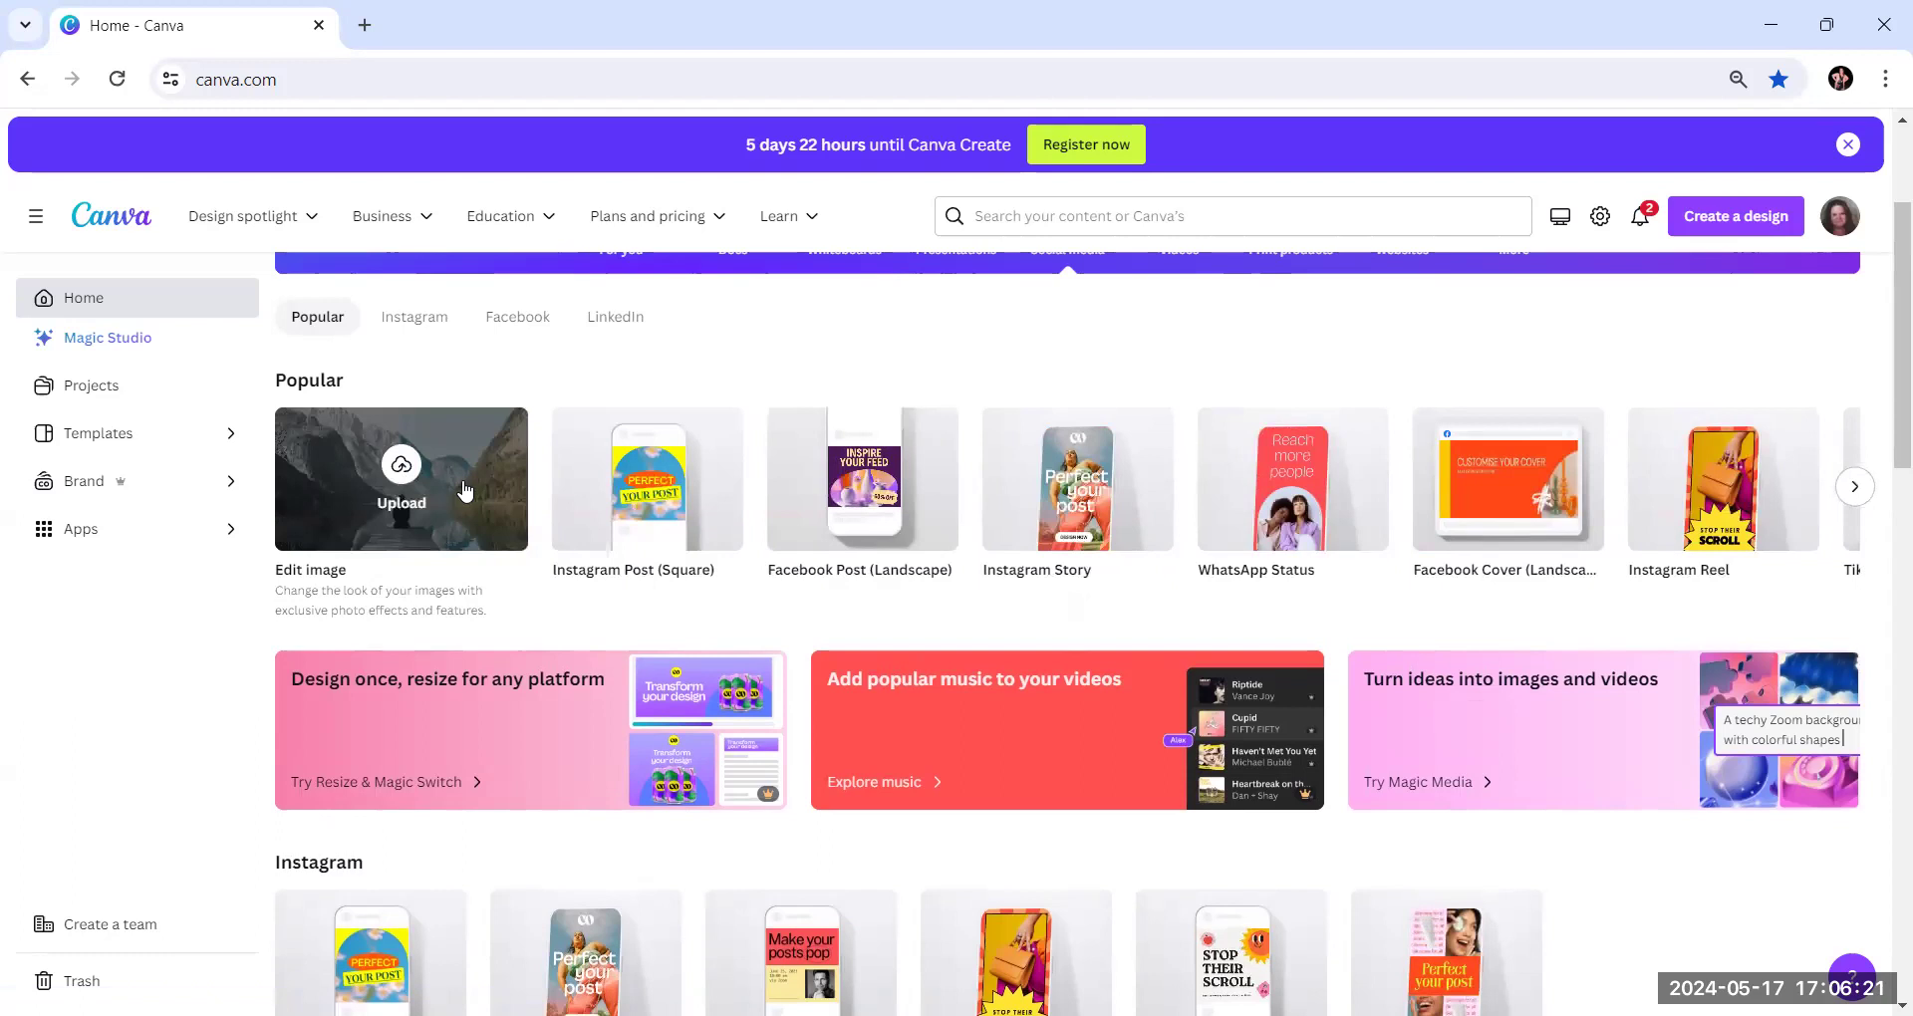
mouse_move(869, 538)
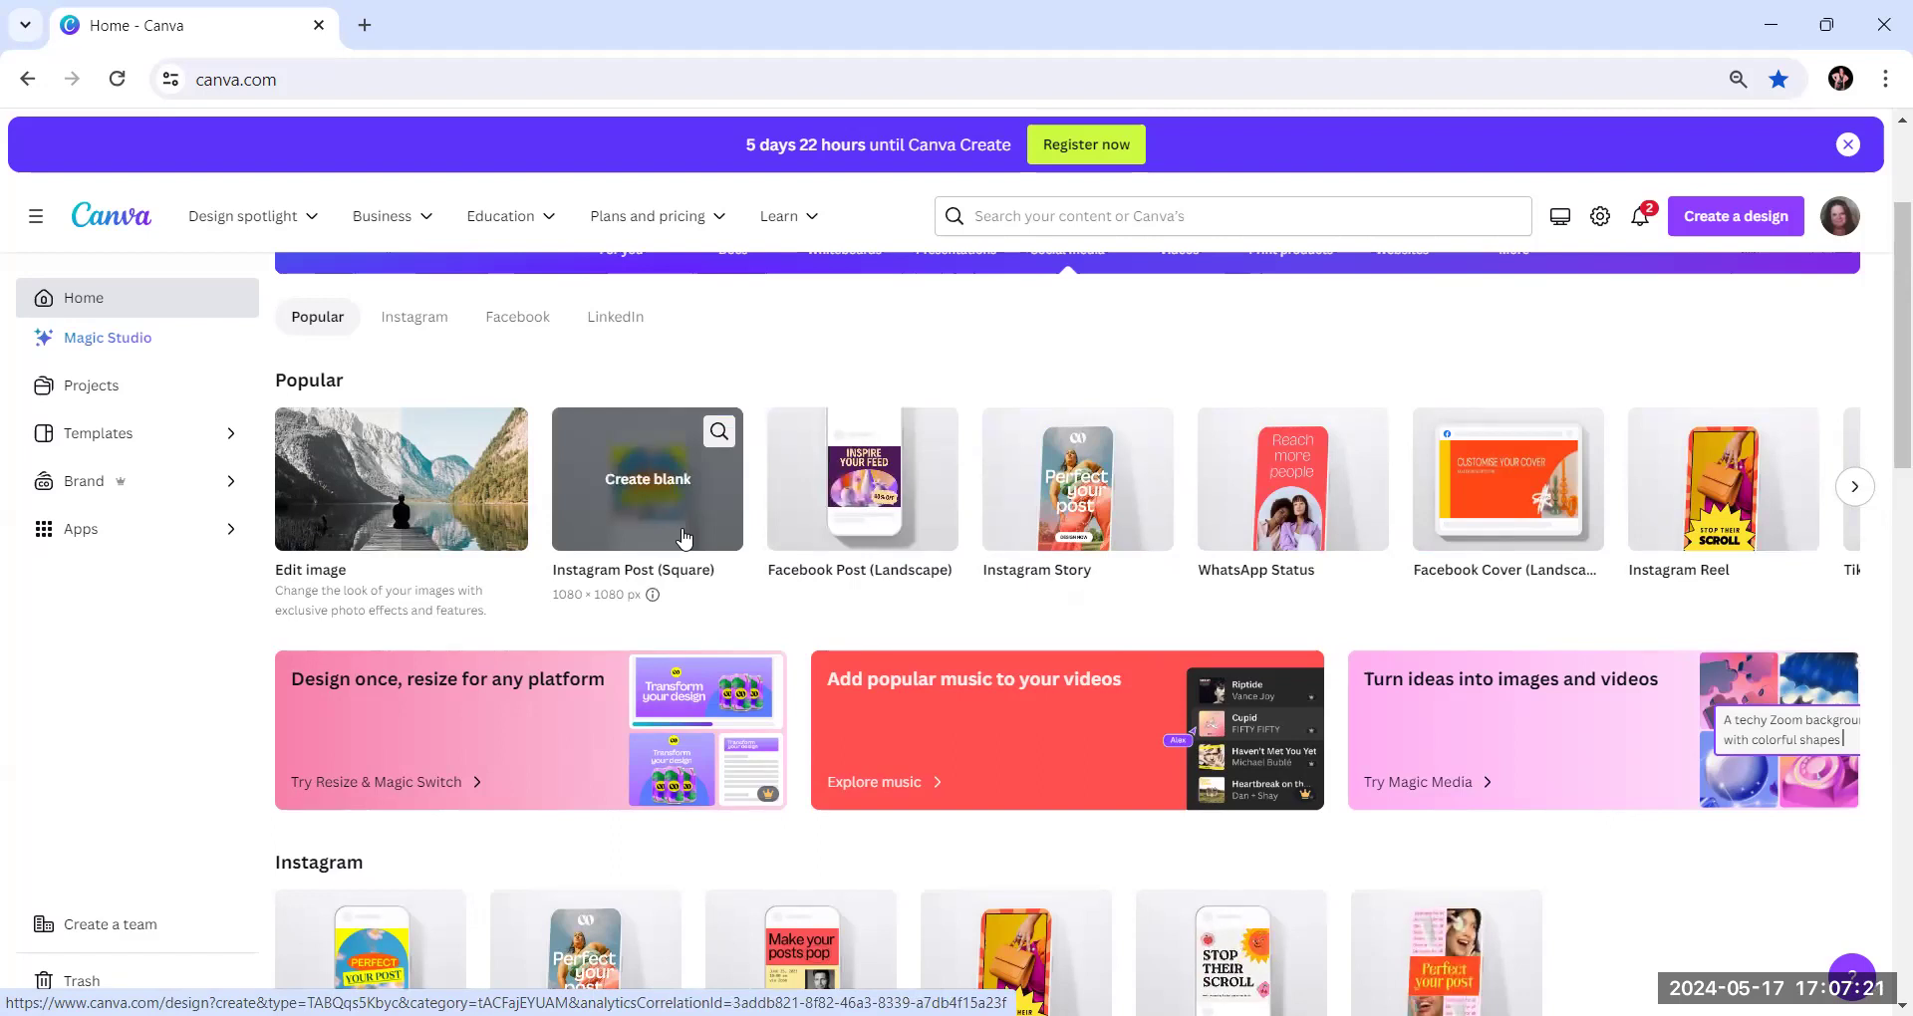
click(670, 501)
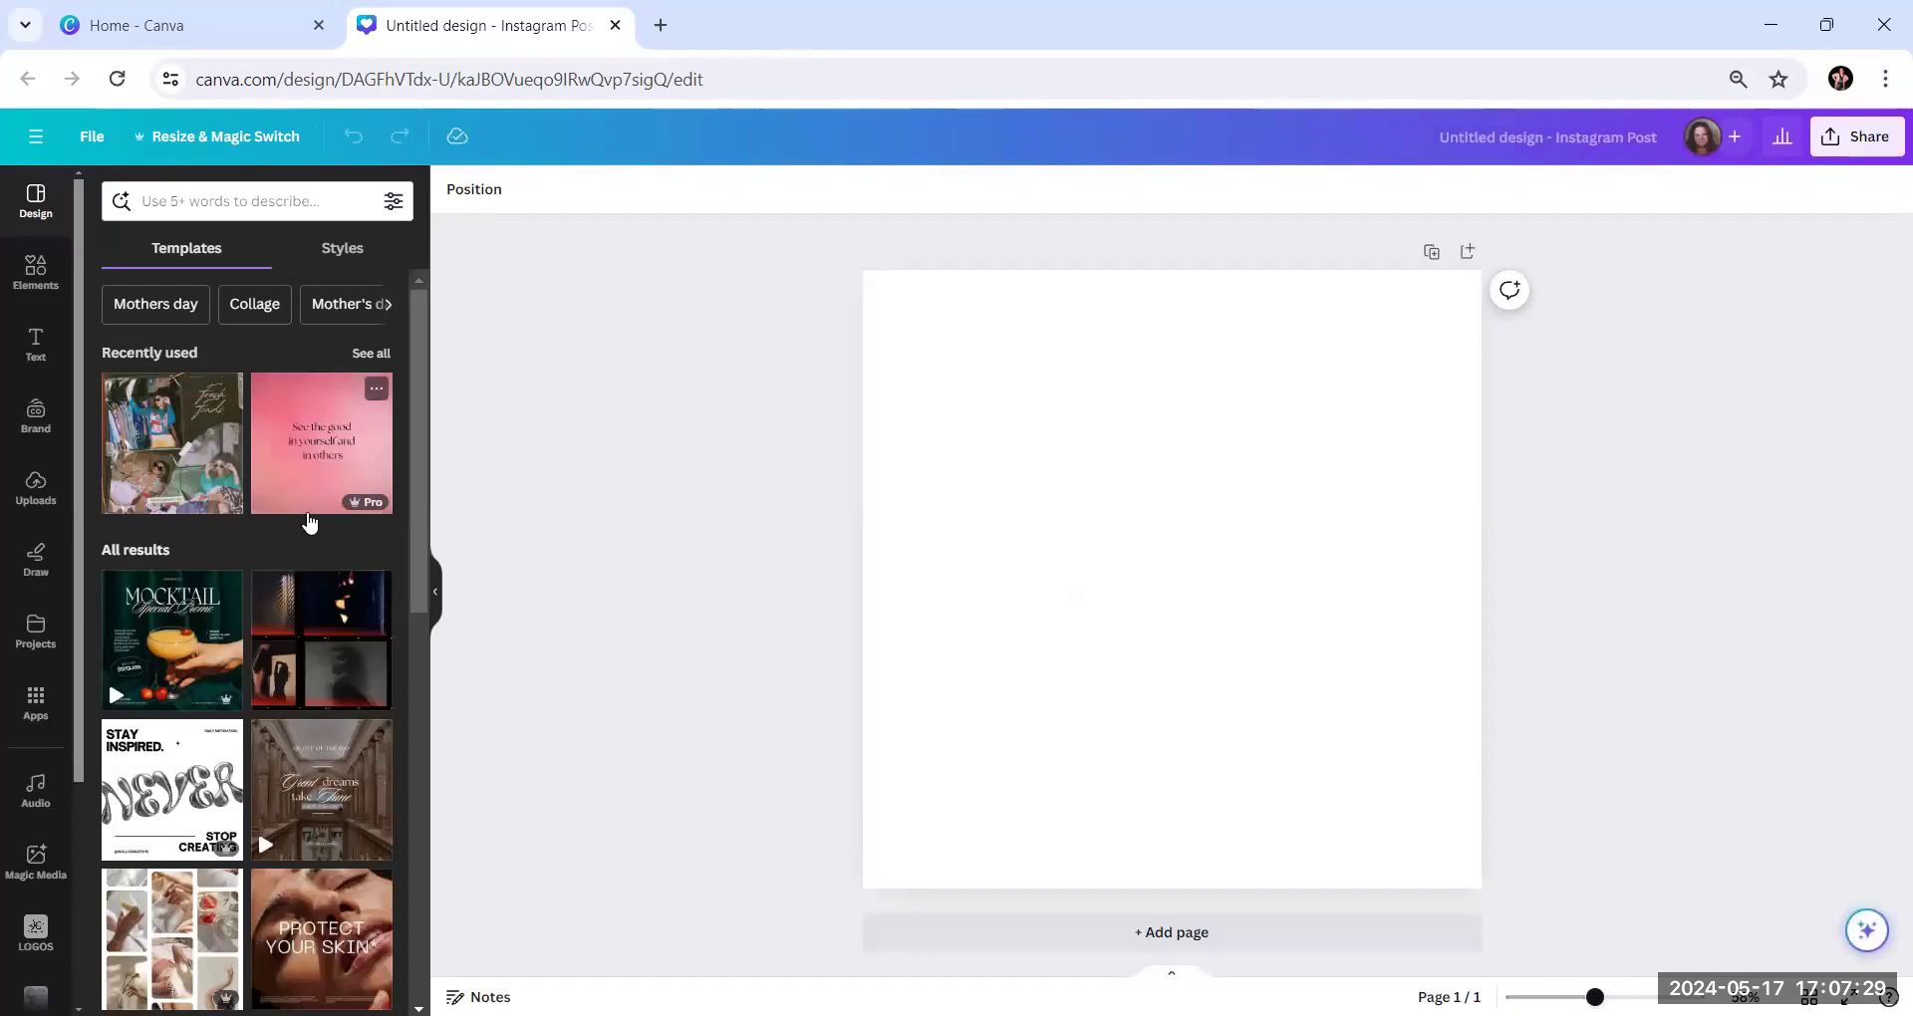
Examine the suggested Instagram post templates, from the recently used ones through the full list of results
scroll(310, 522, down, 3)
scroll(143, 435, up, 3)
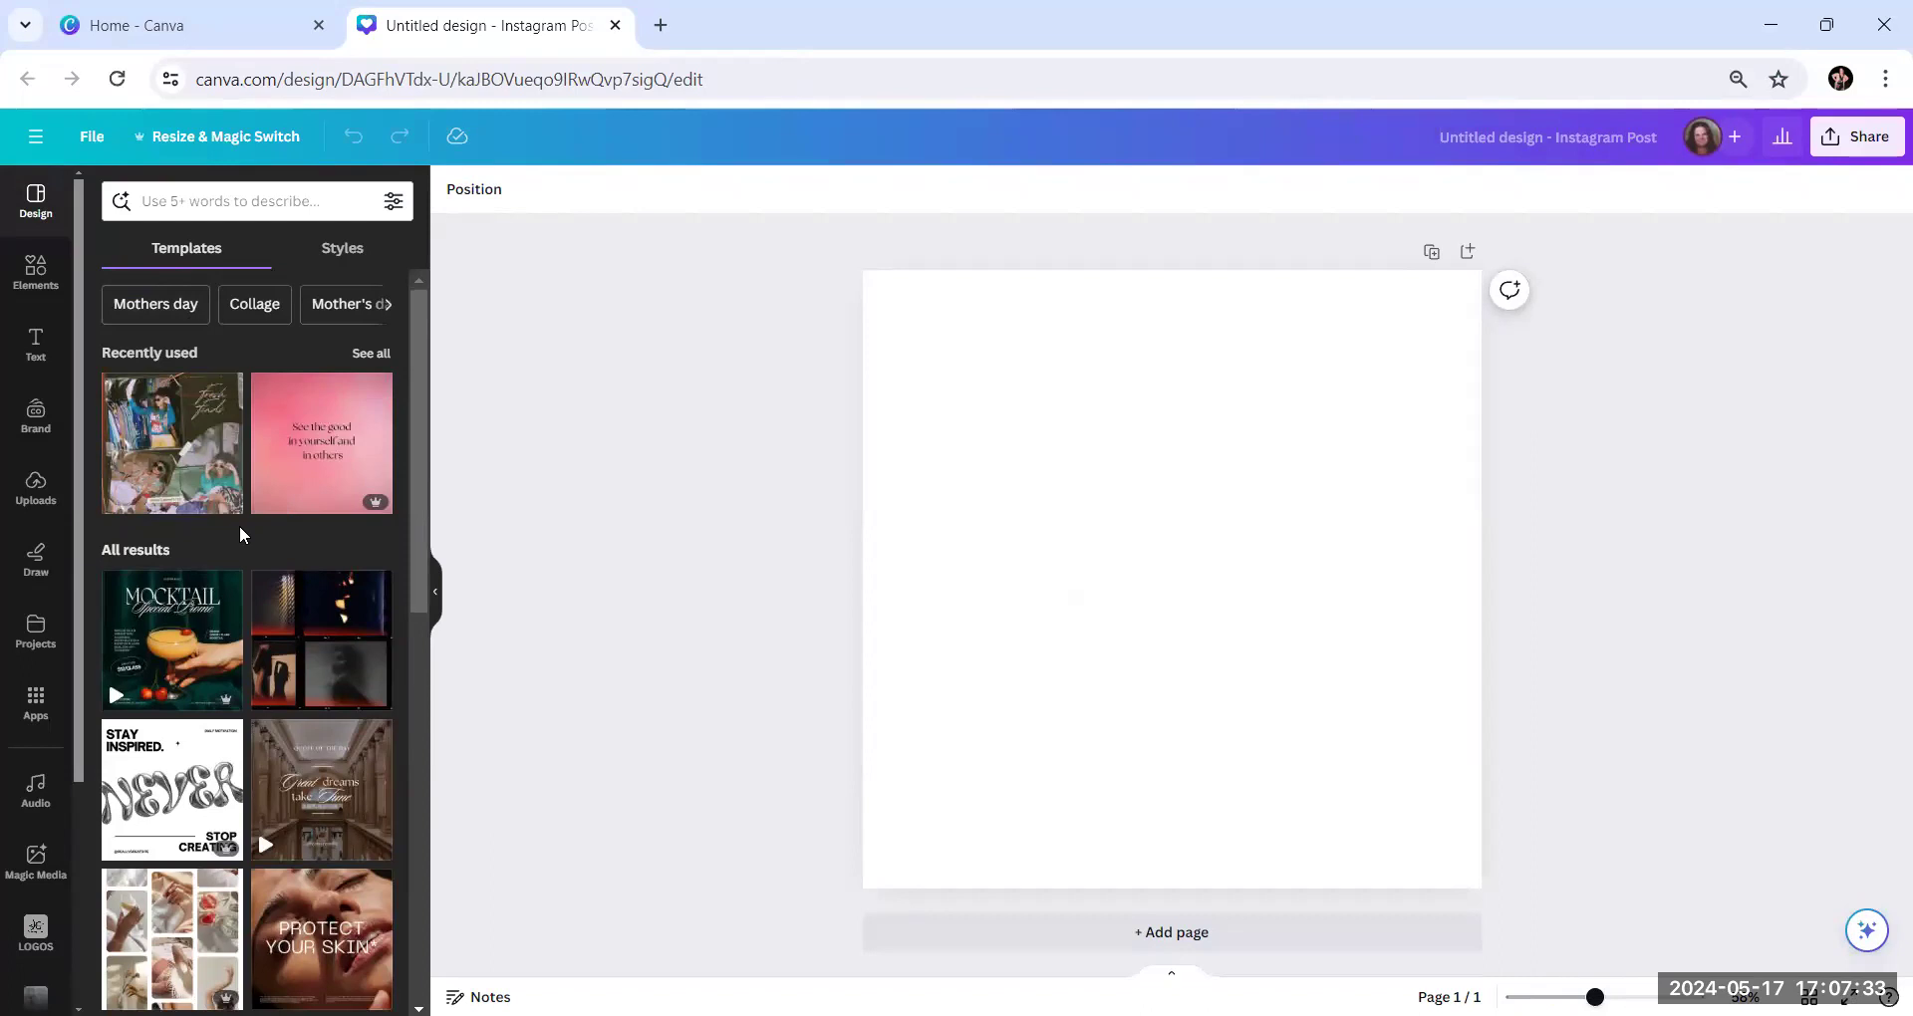
scroll(239, 524, down, 5)
scroll(239, 535, down, 4)
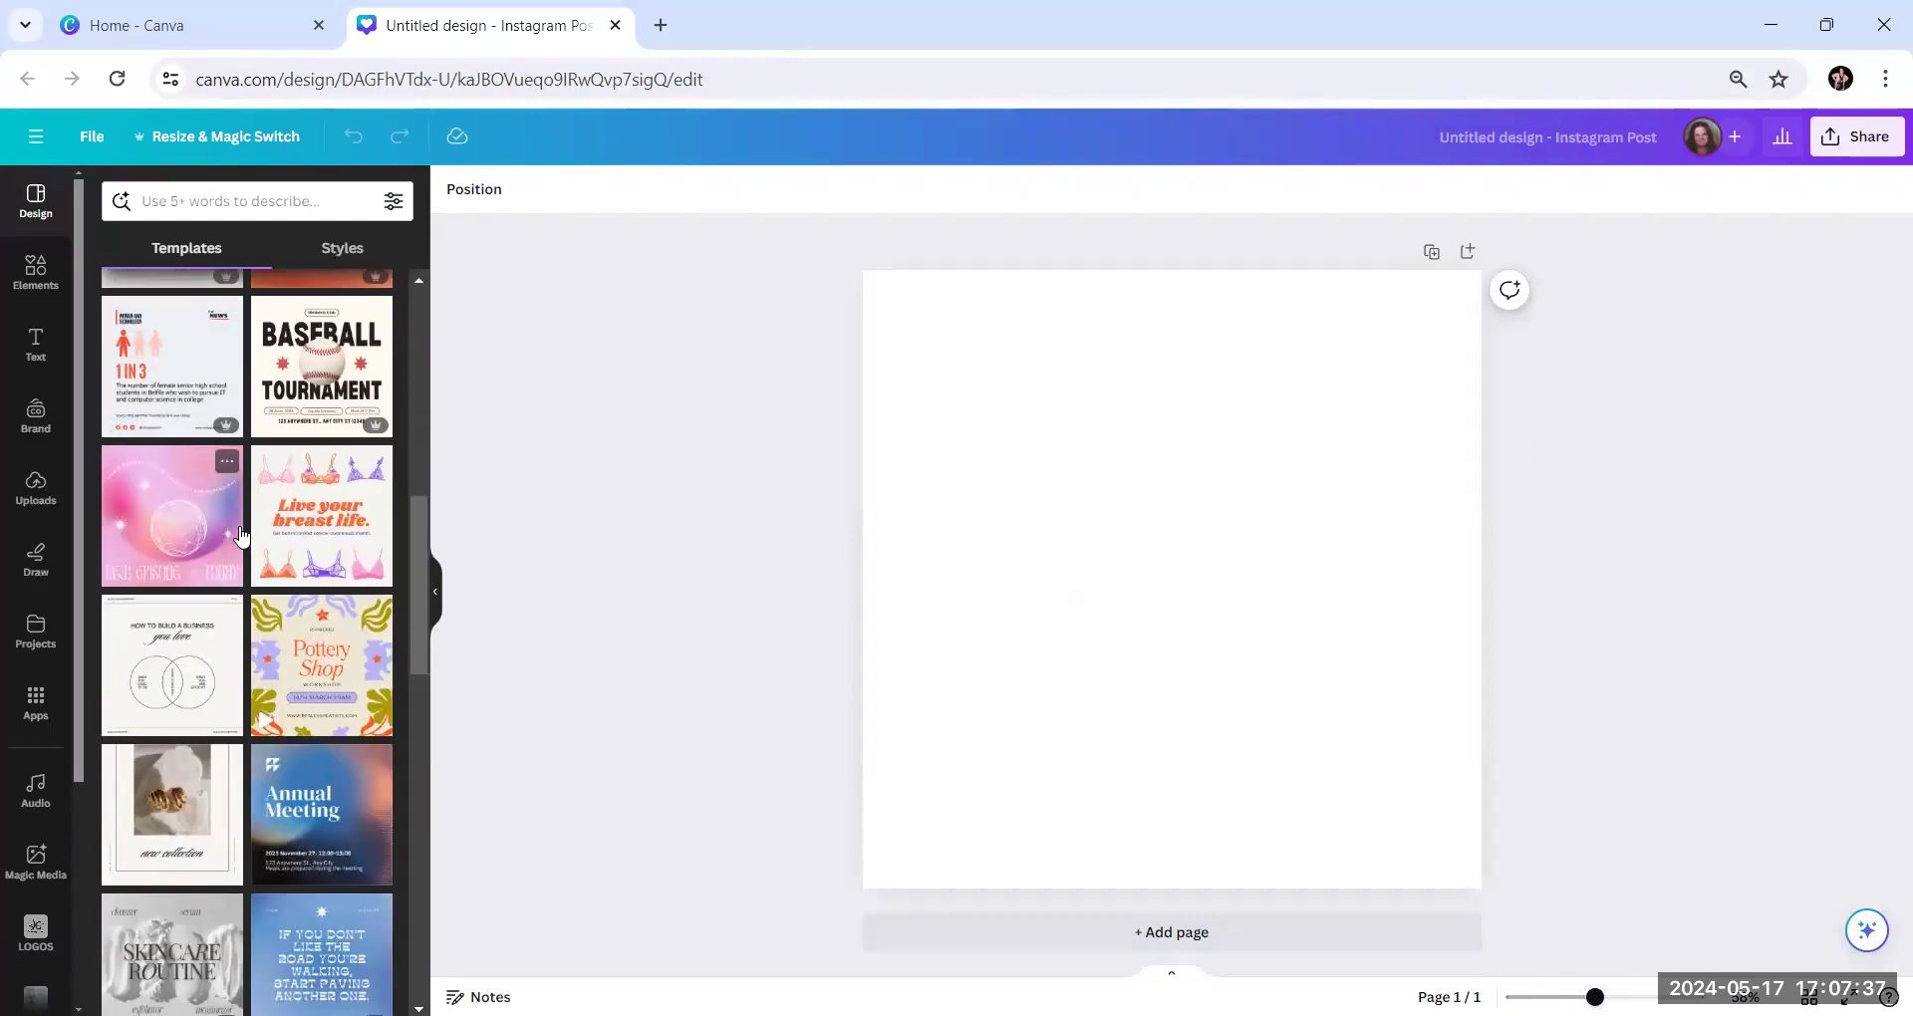
scroll(239, 535, down, 5)
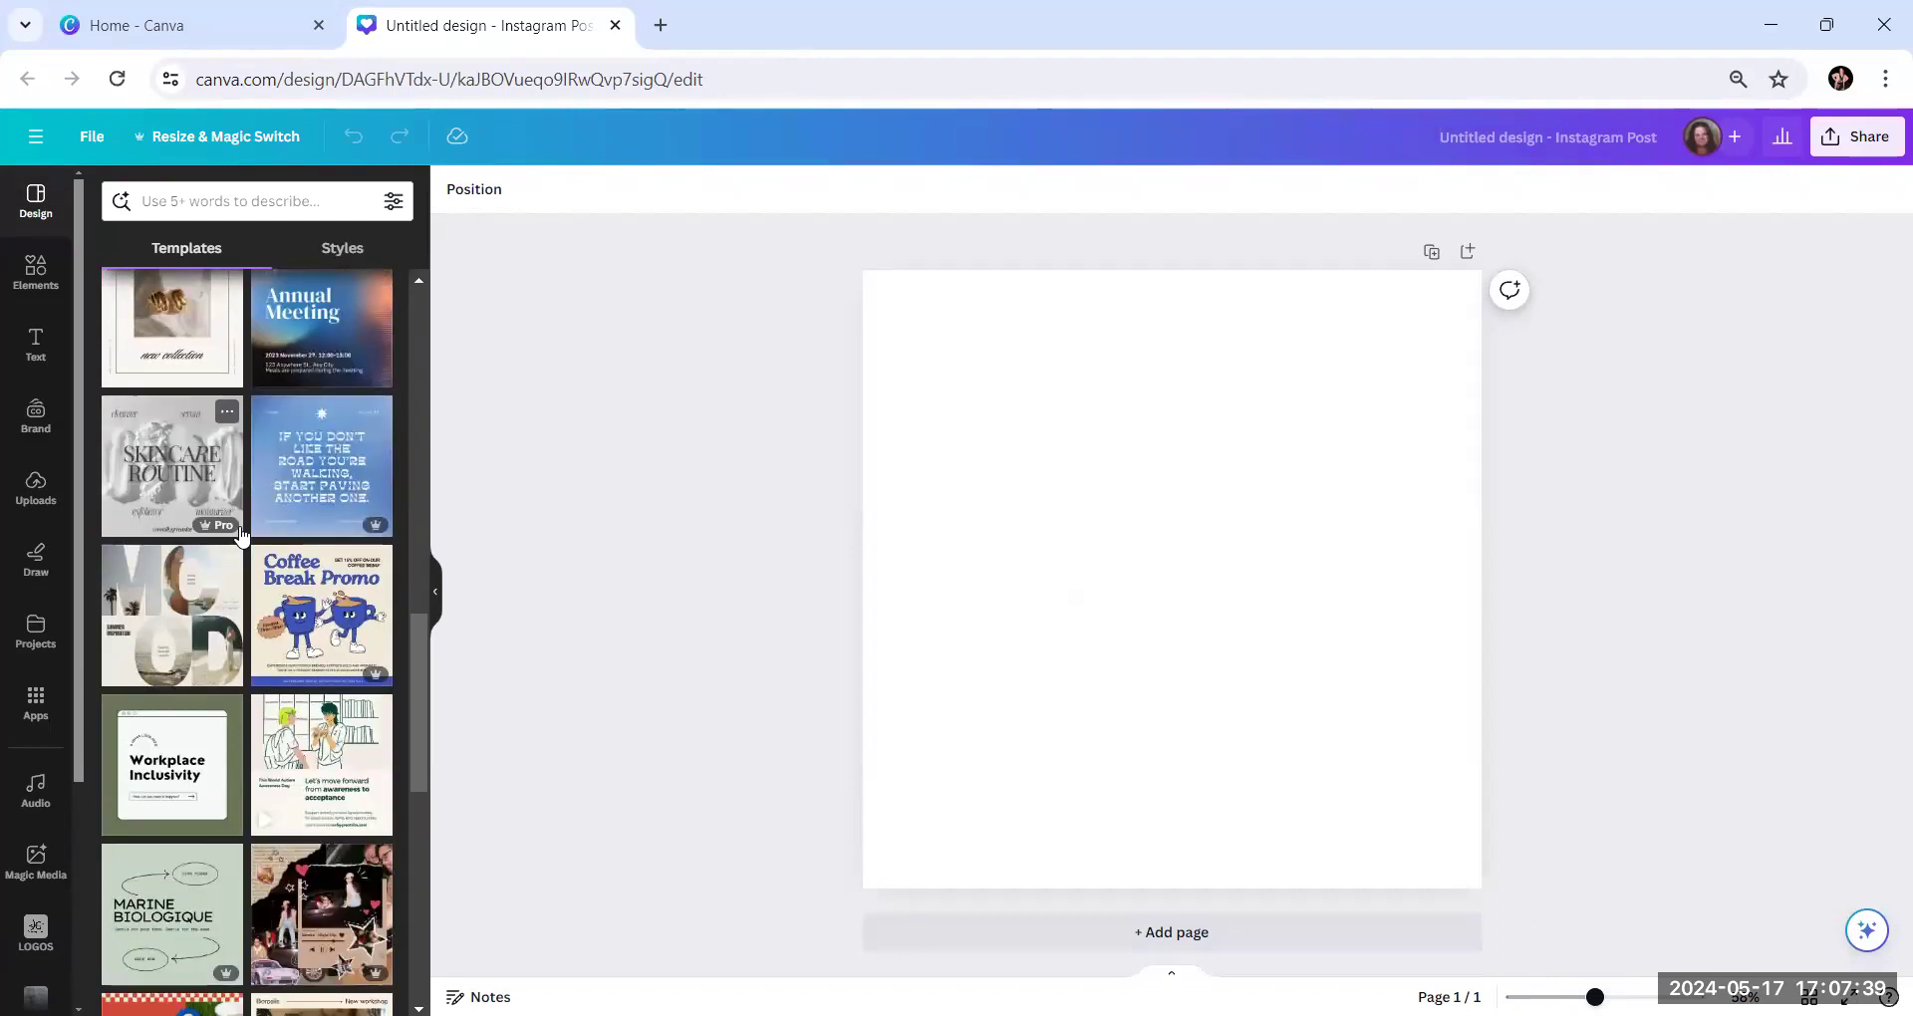
scroll(239, 535, down, 5)
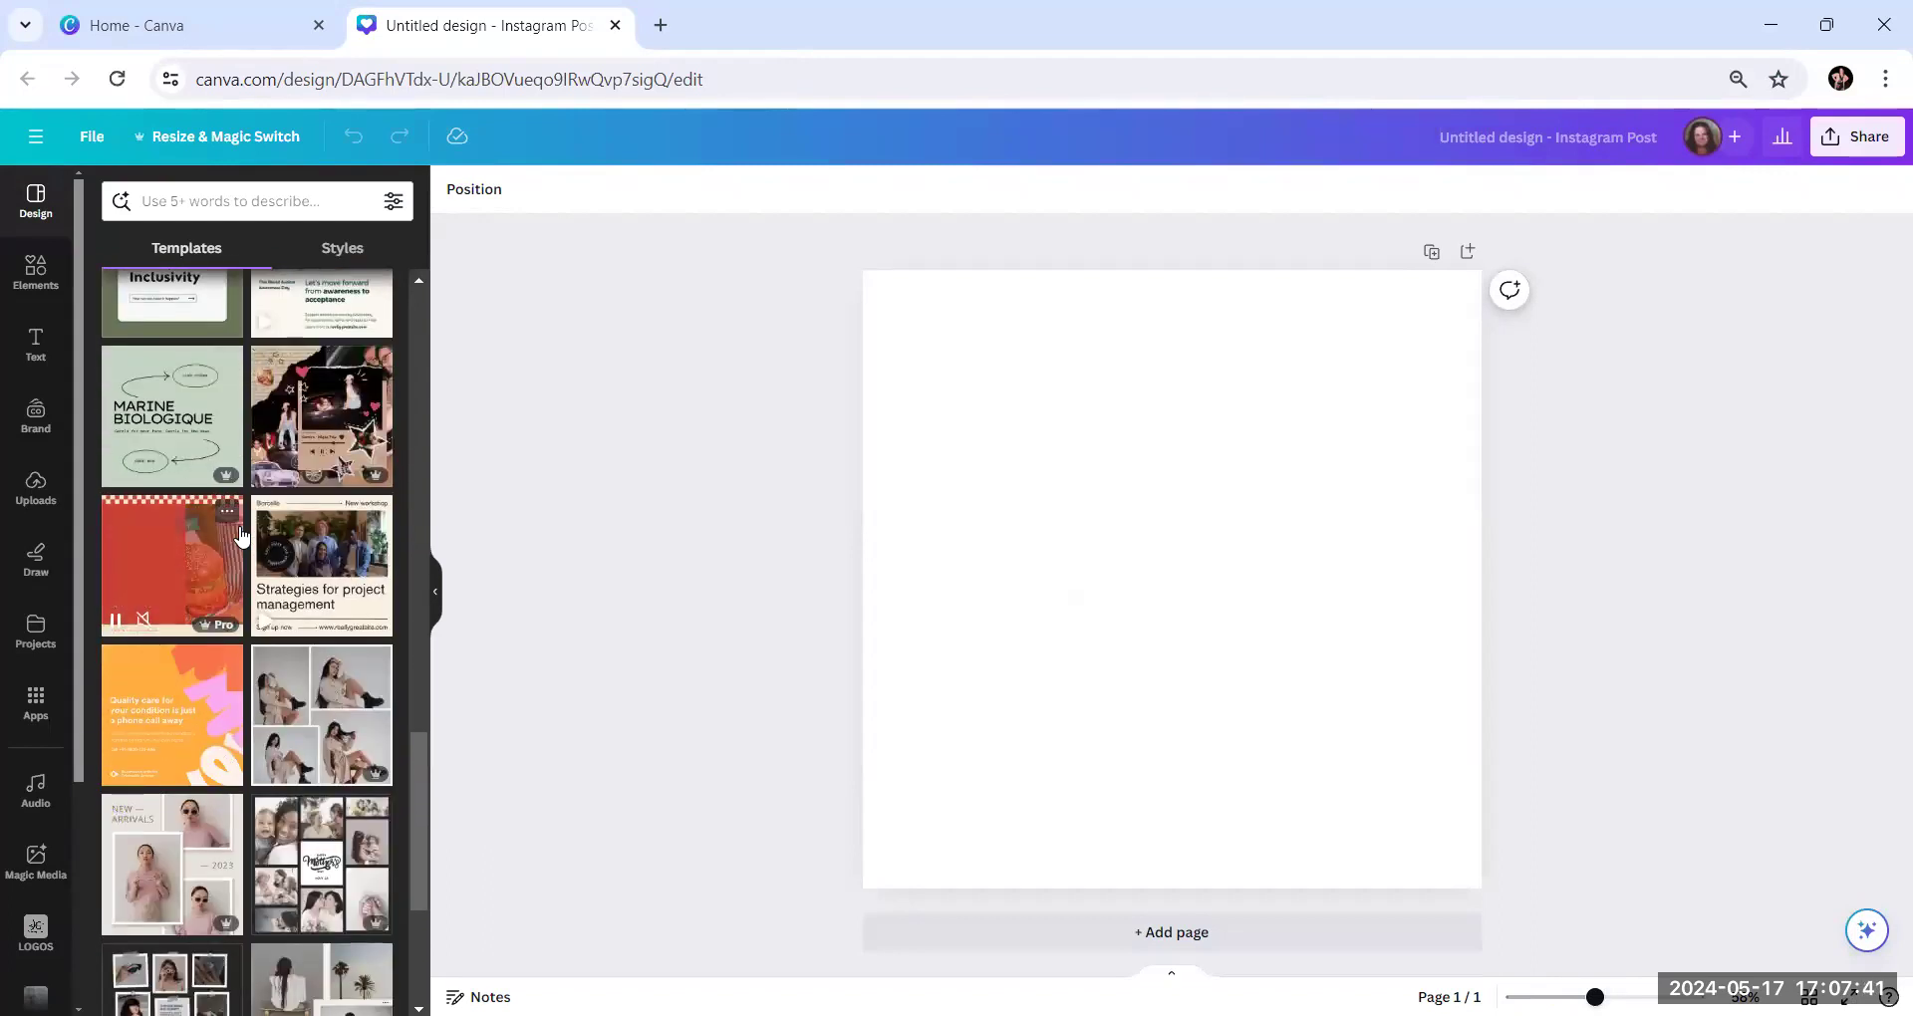
scroll(239, 535, down, 1)
scroll(239, 538, down, 3)
scroll(259, 558, up, 2)
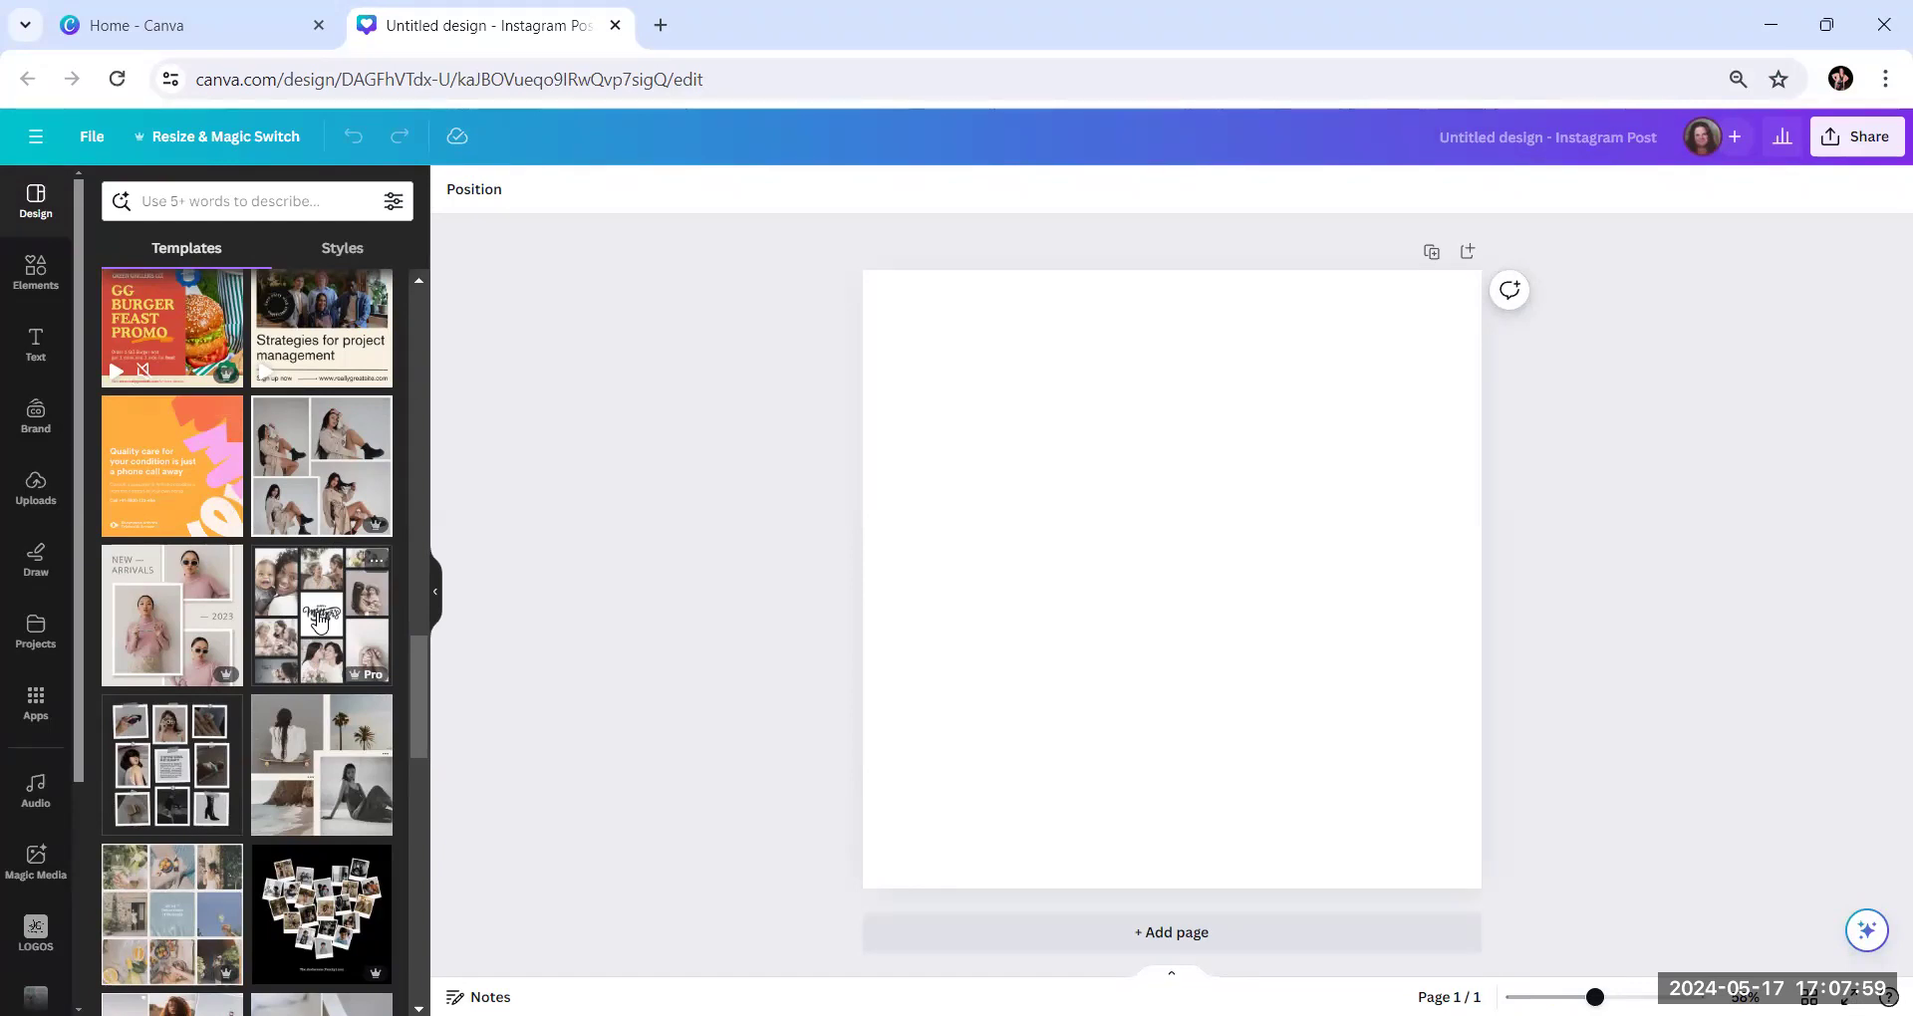
scroll(319, 619, down, 3)
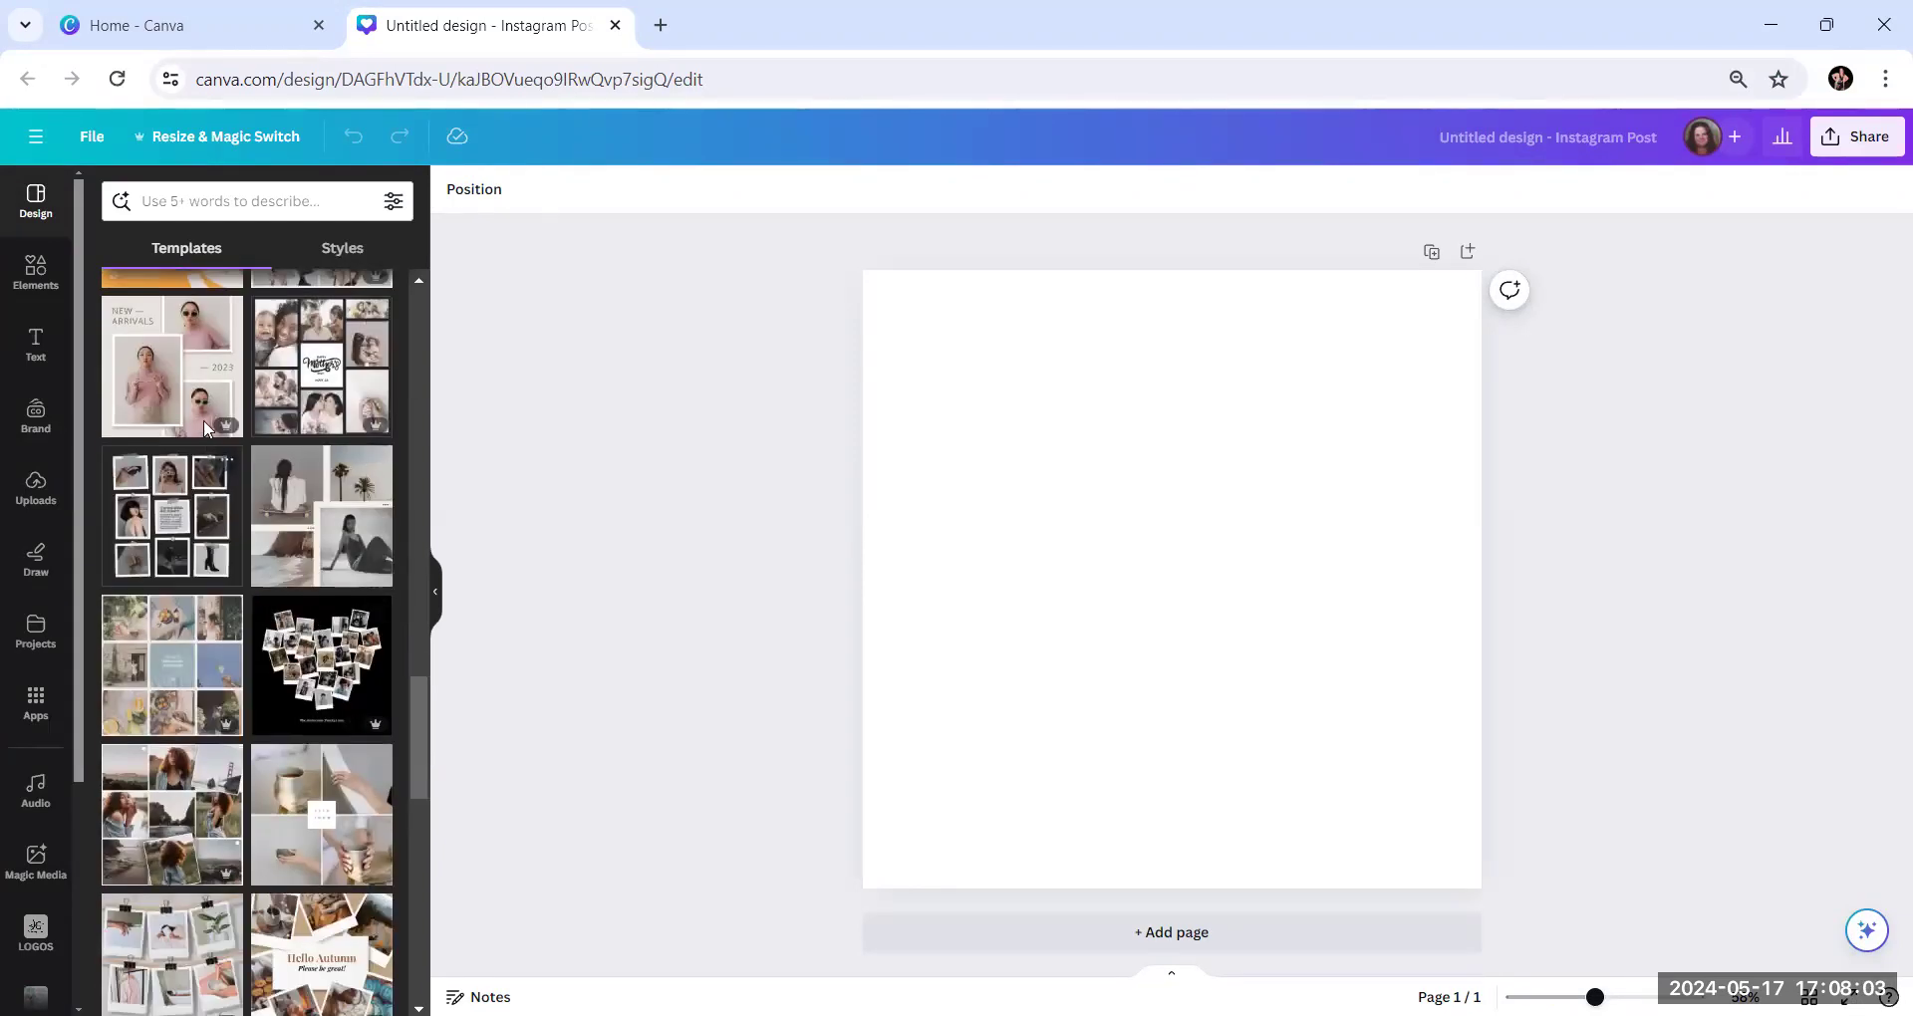
scroll(345, 613, up, 5)
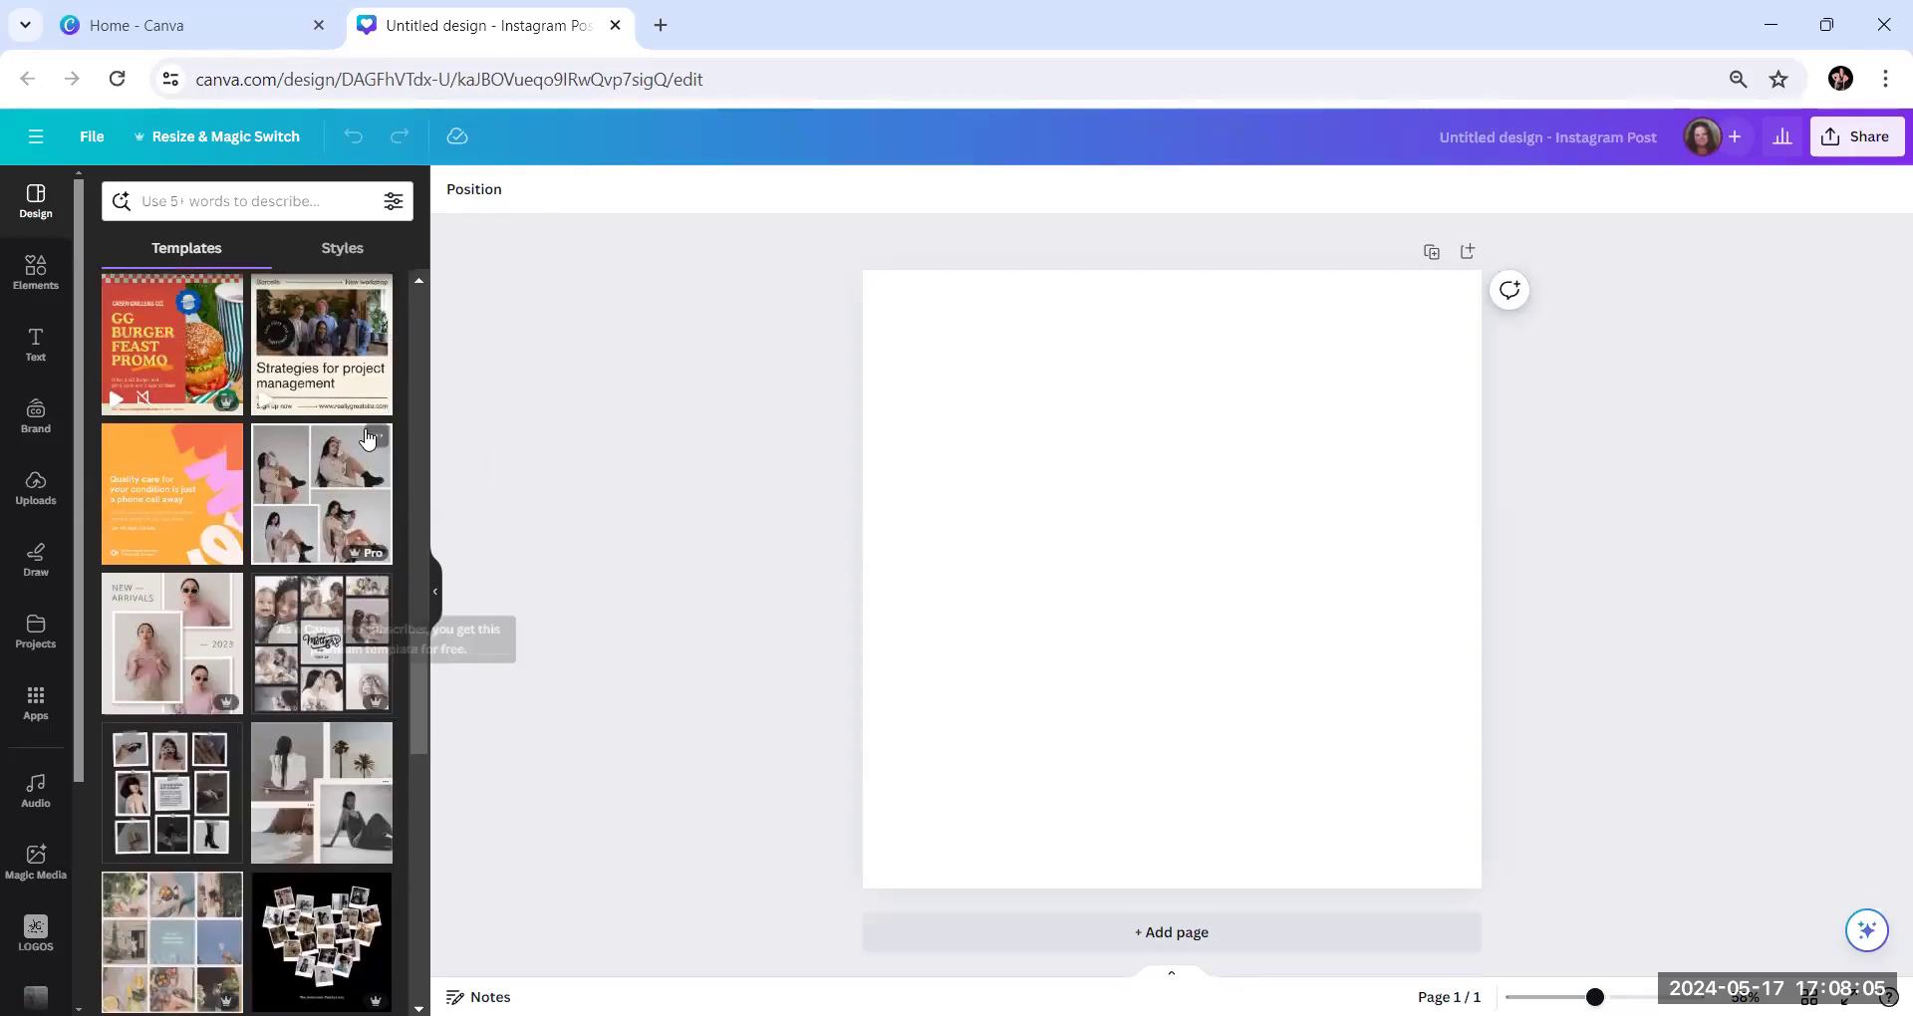
scroll(345, 612, up, 10)
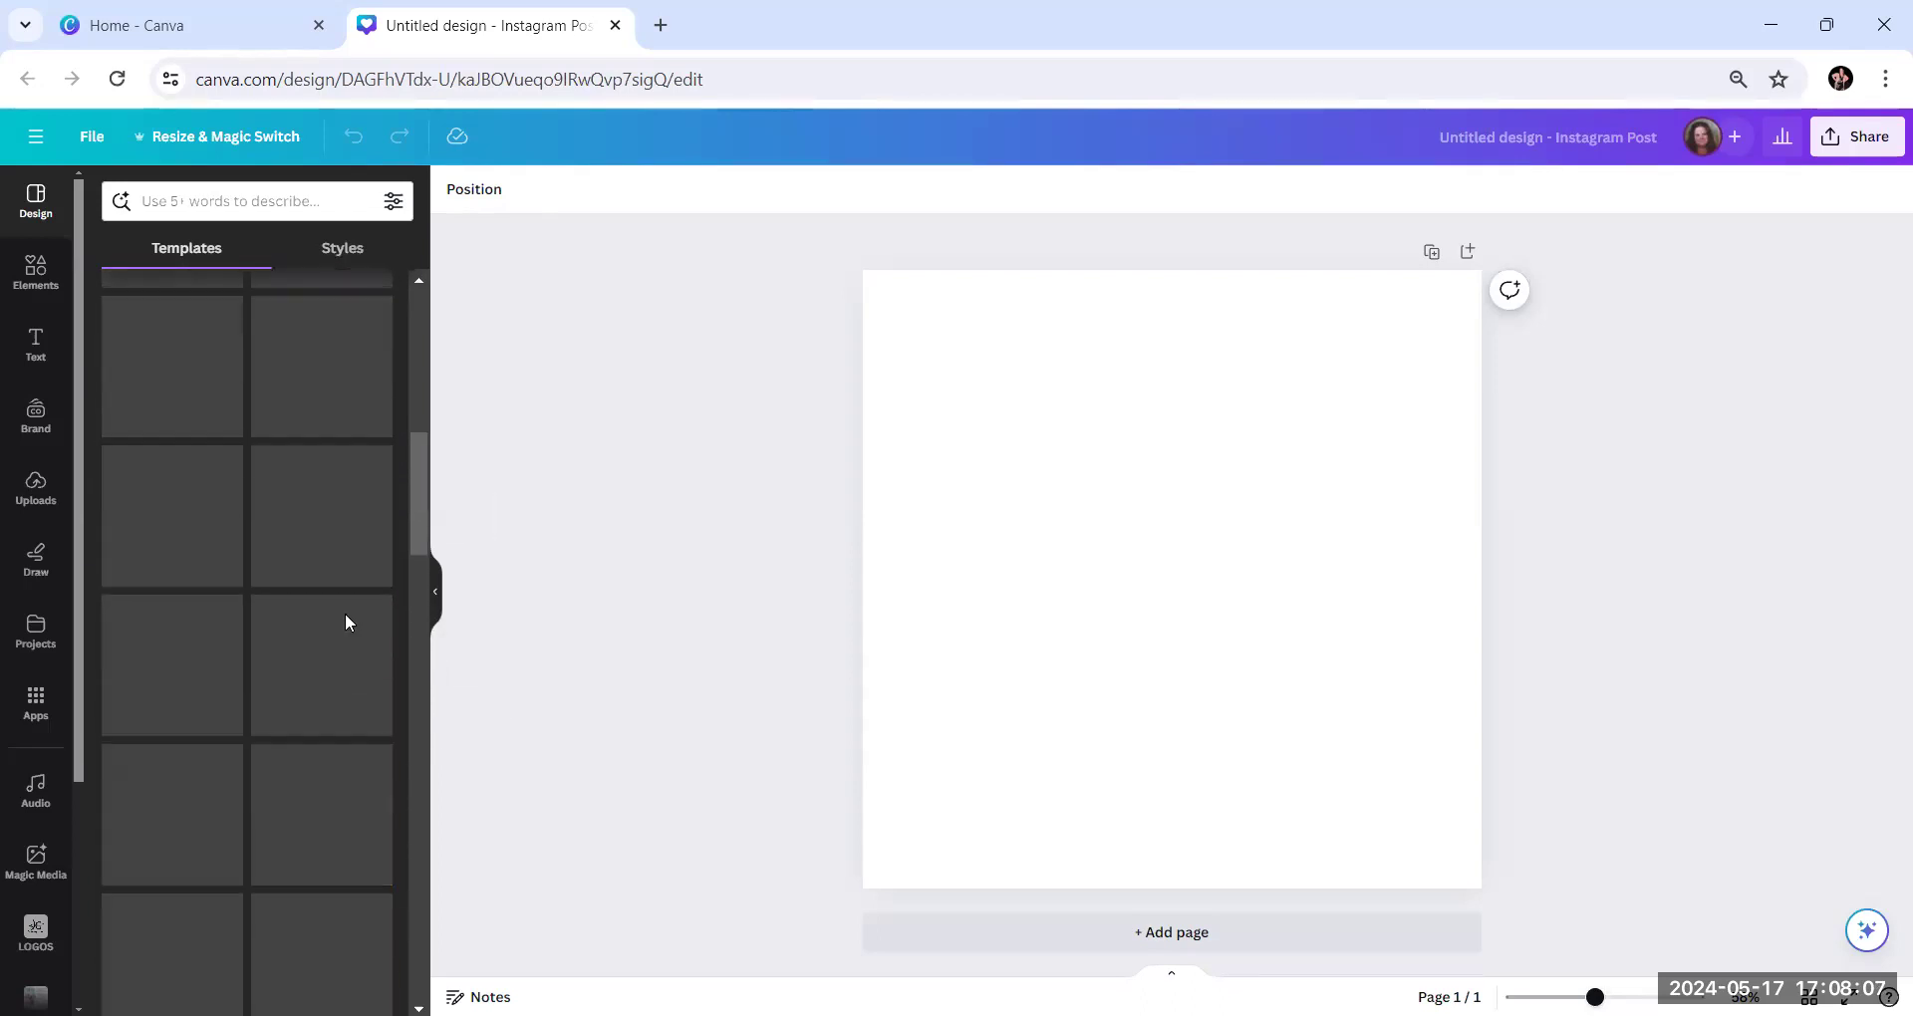
scroll(266, 589, down, 3)
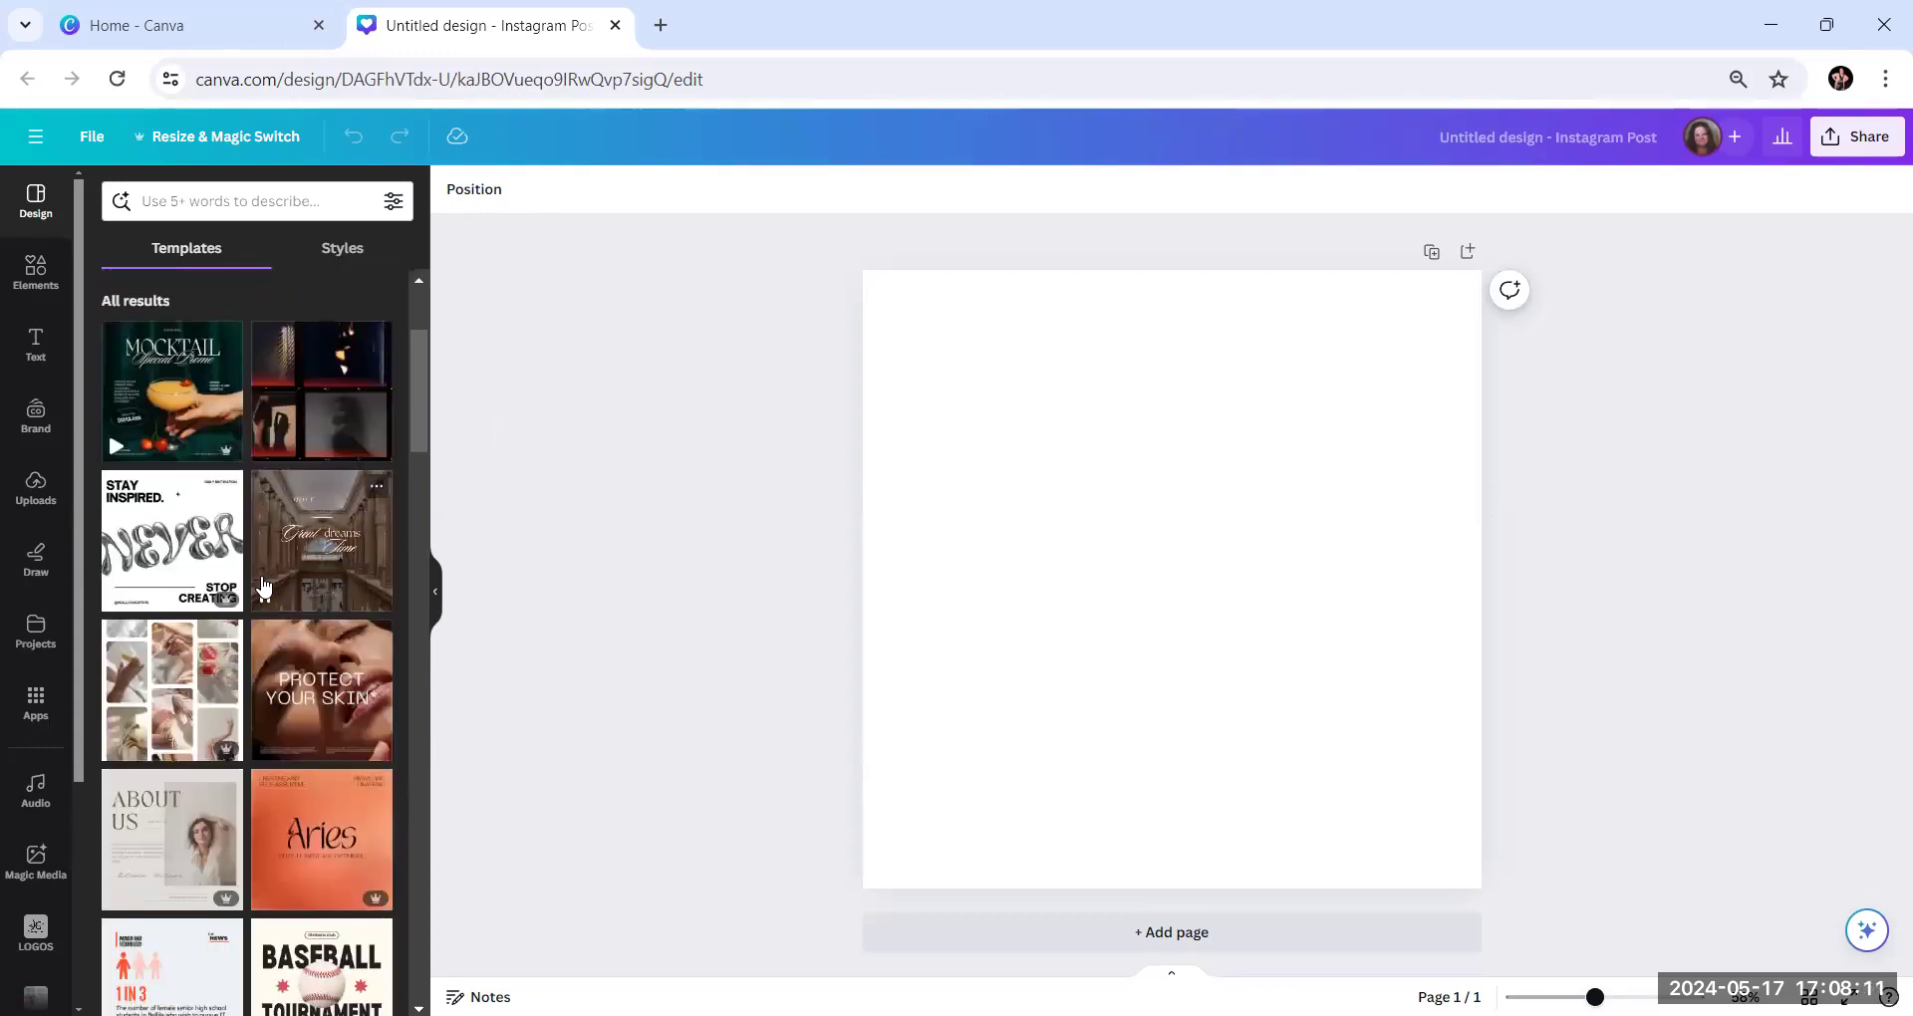
scroll(265, 590, down, 2)
scroll(263, 586, down, 1)
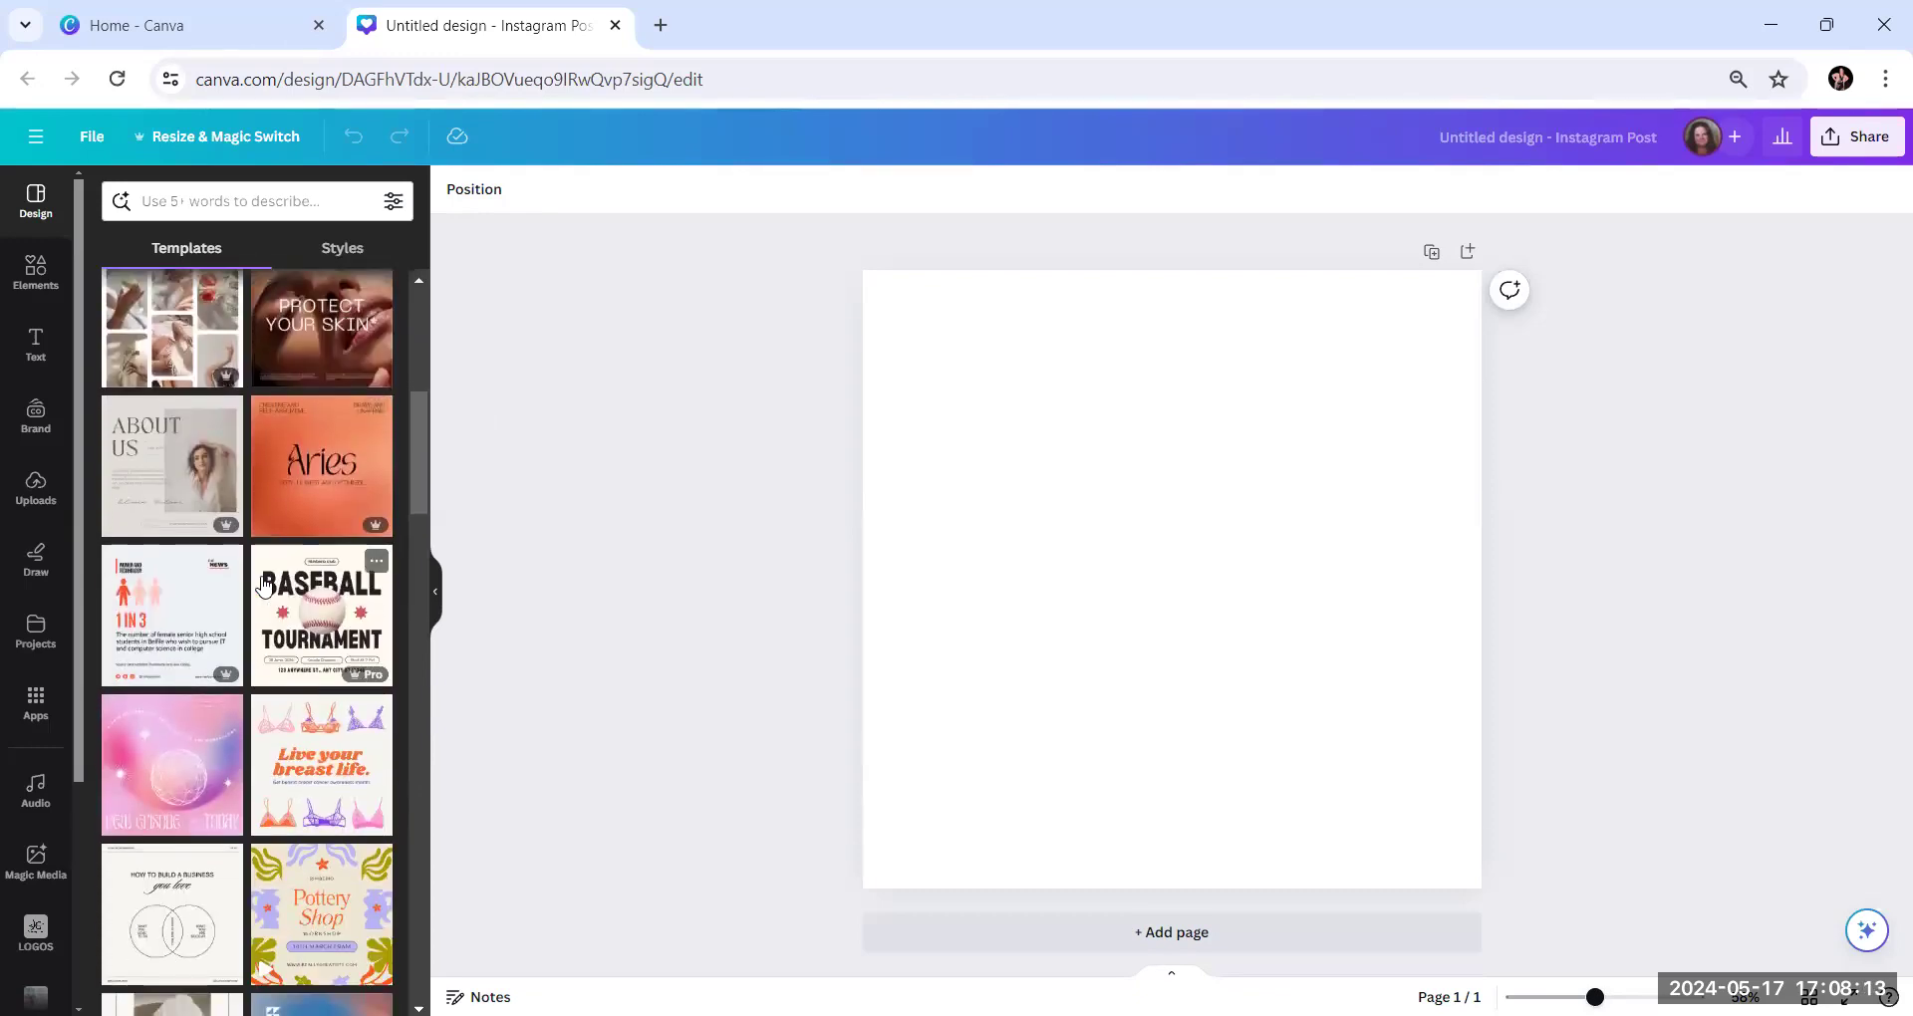
scroll(263, 587, down, 1)
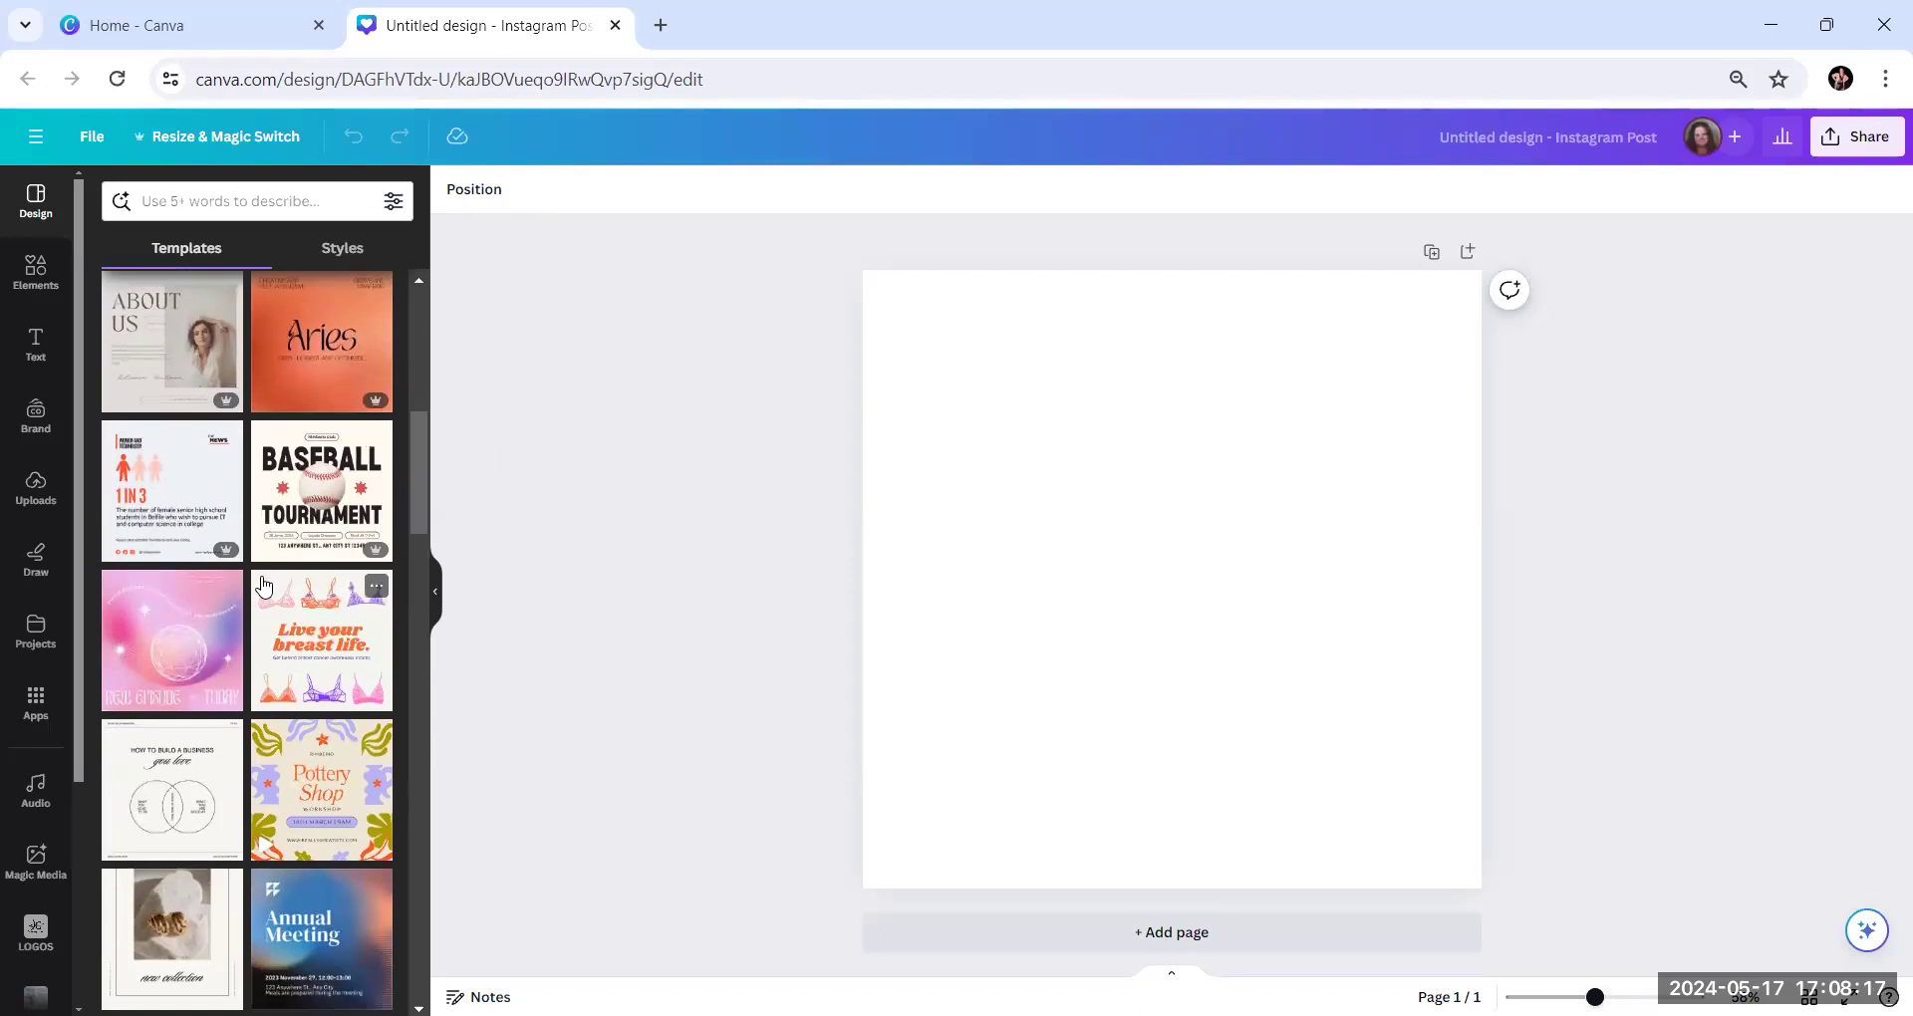
scroll(263, 587, down, 1)
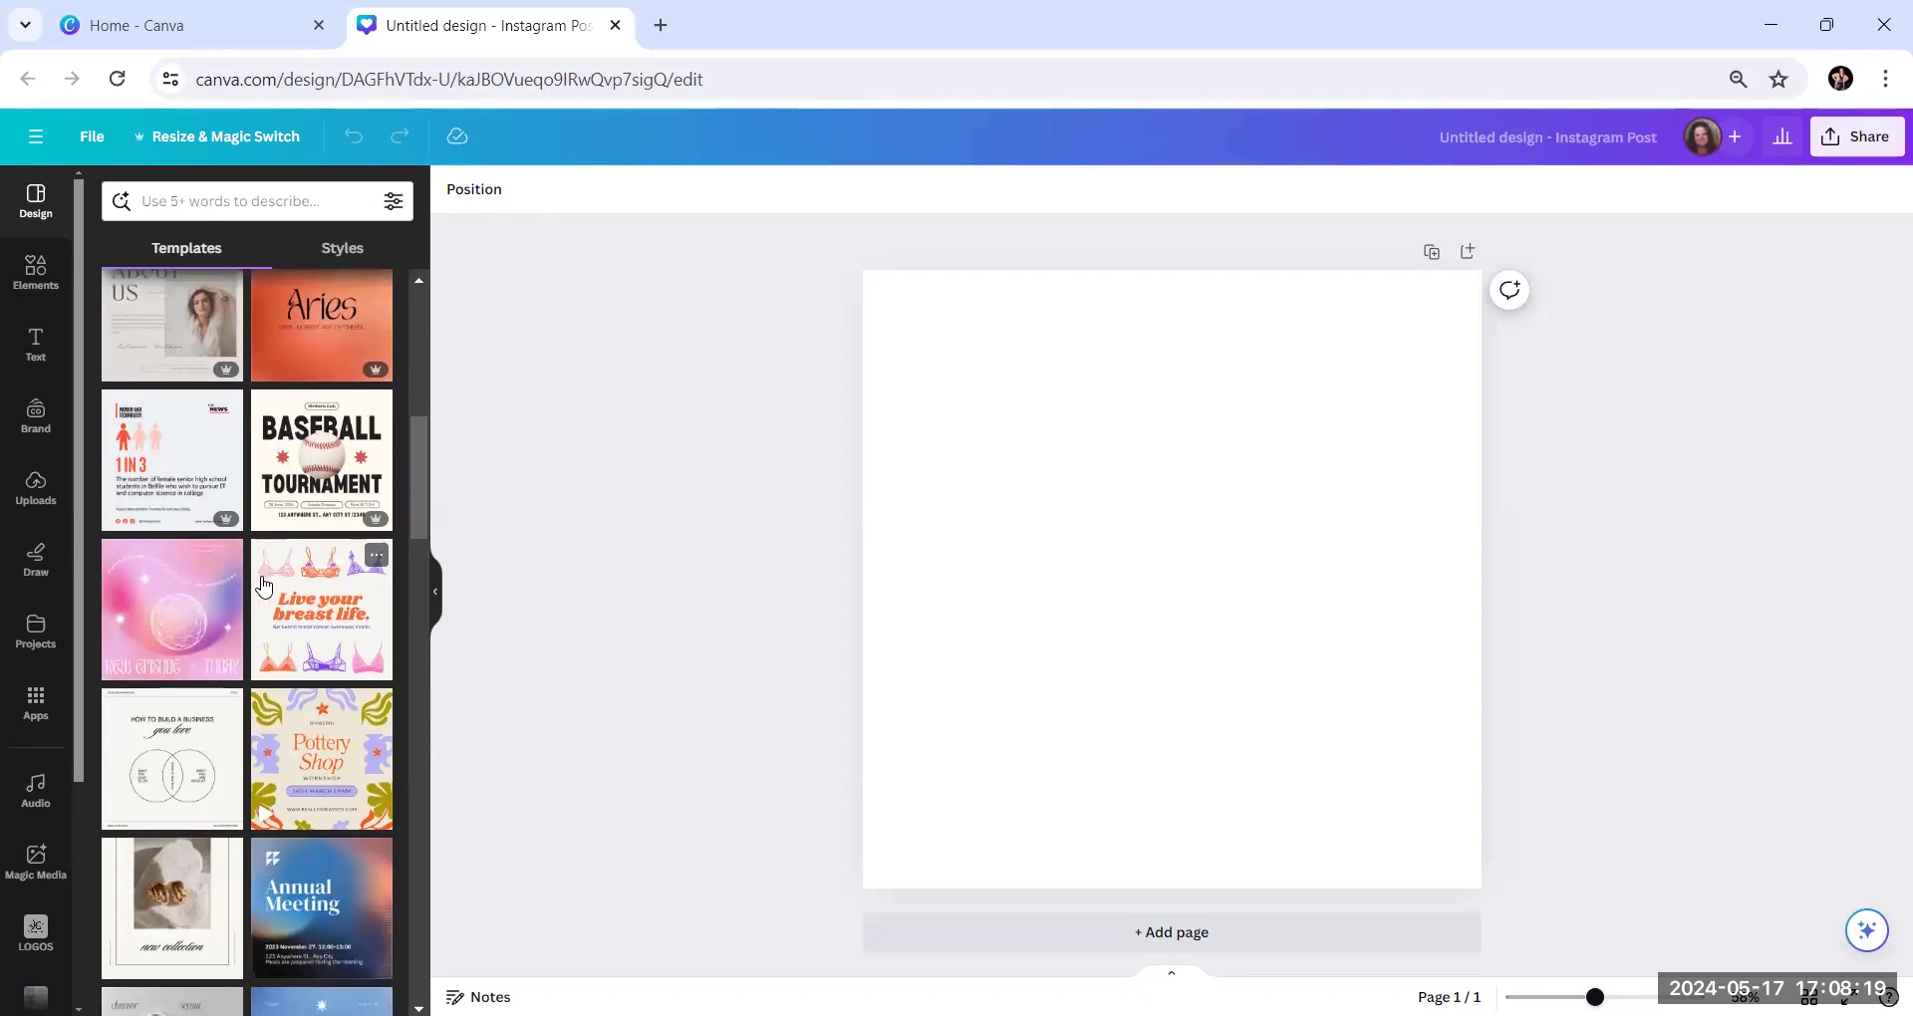
scroll(263, 585, up, 1)
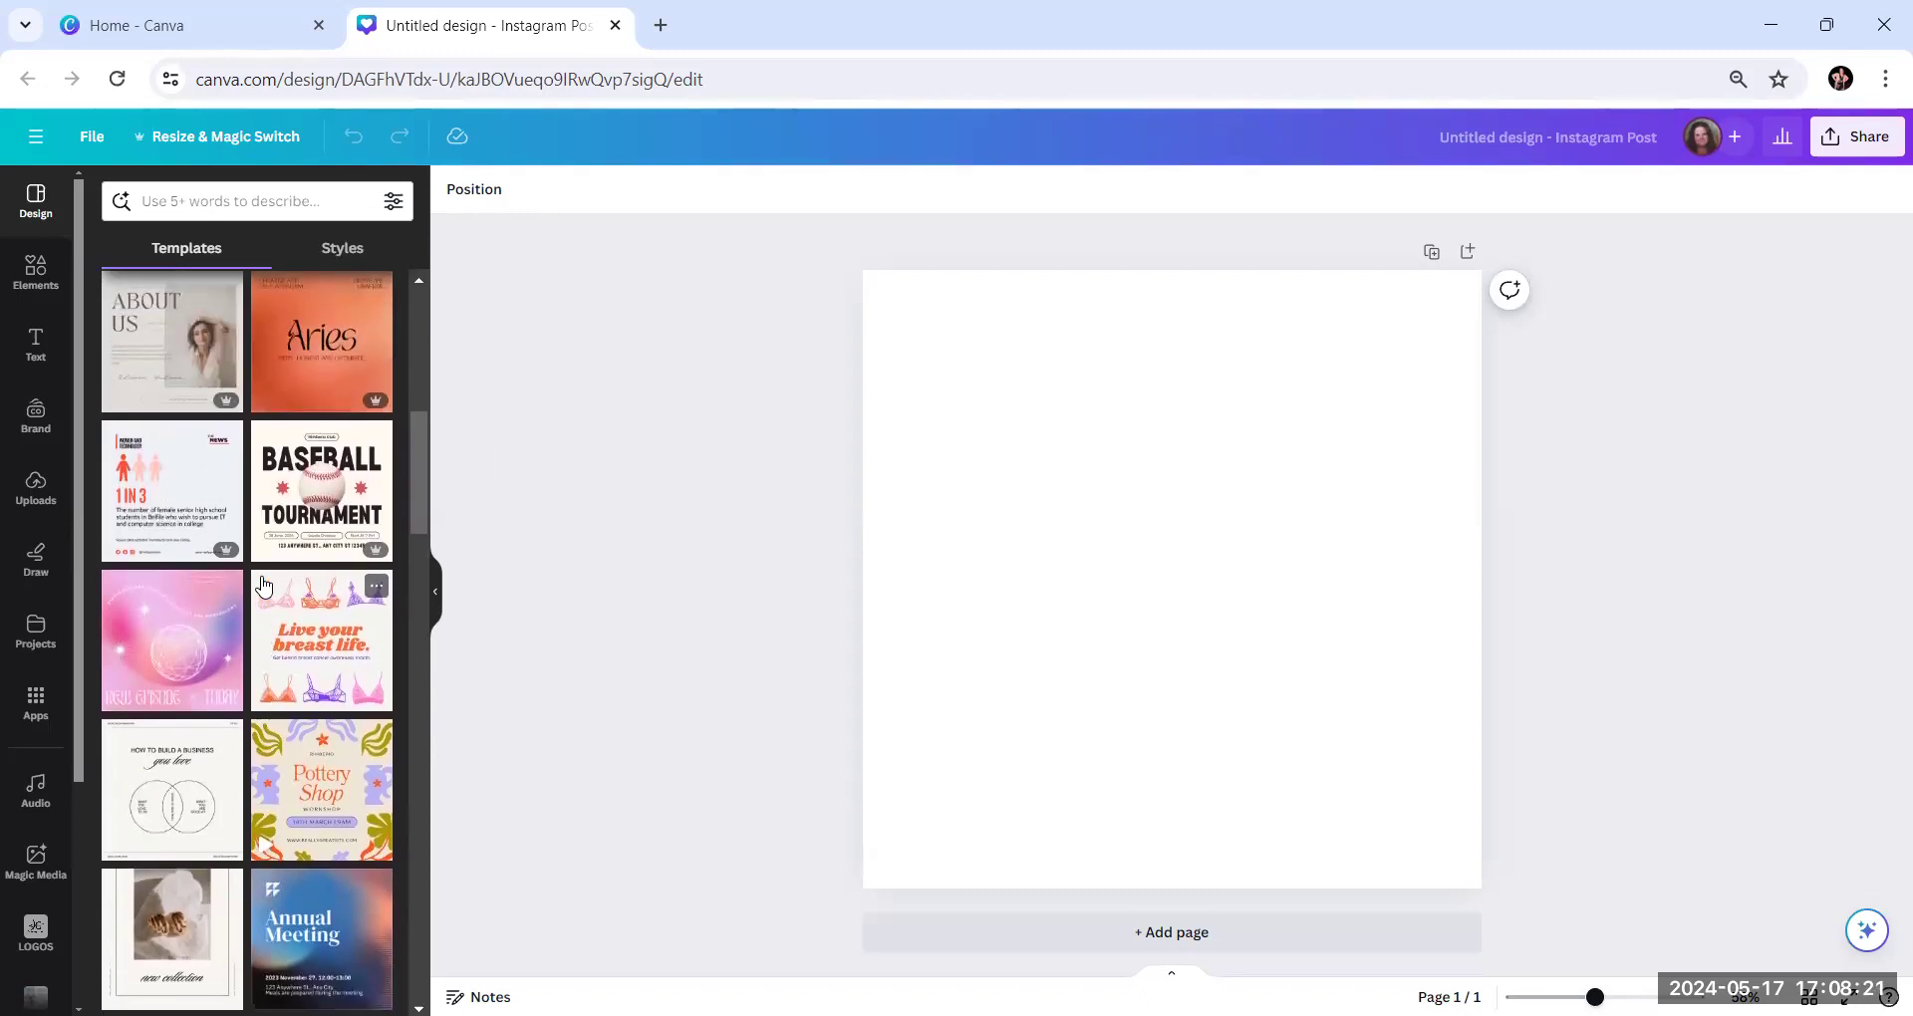
scroll(263, 585, down, 1)
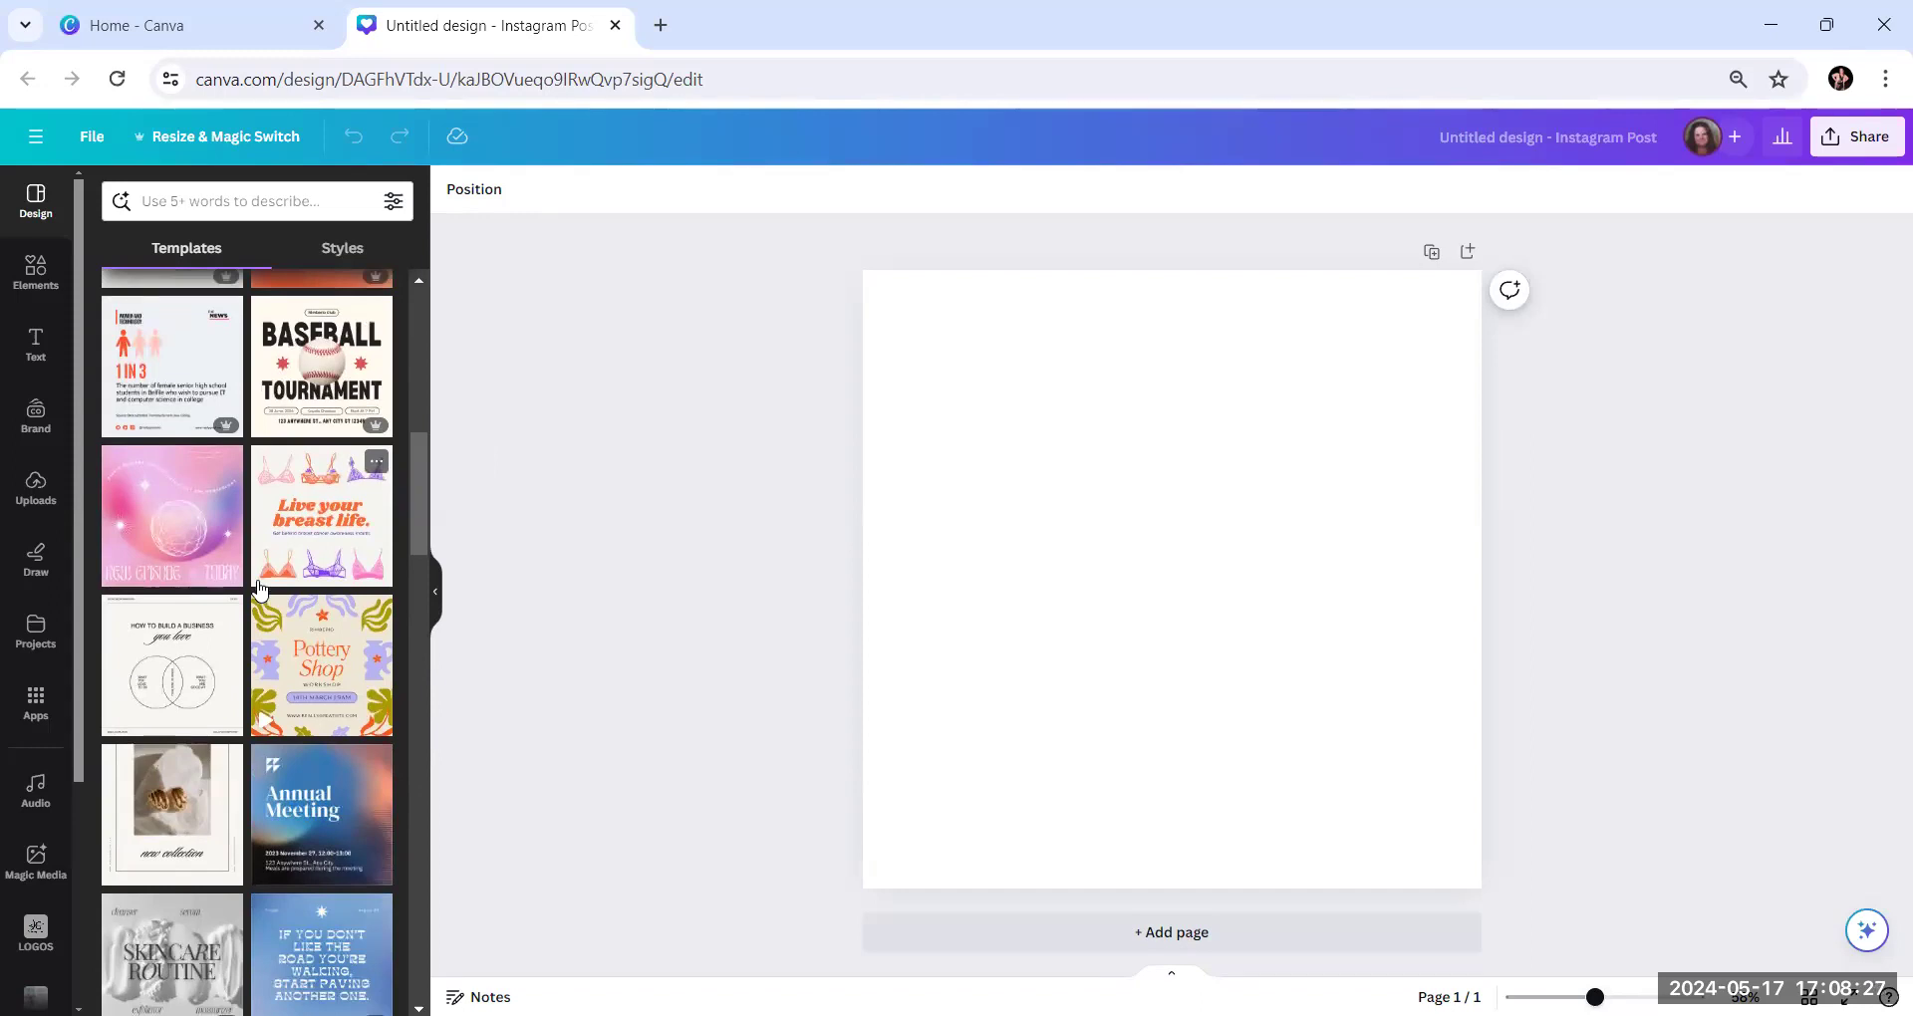
scroll(259, 588, up, 5)
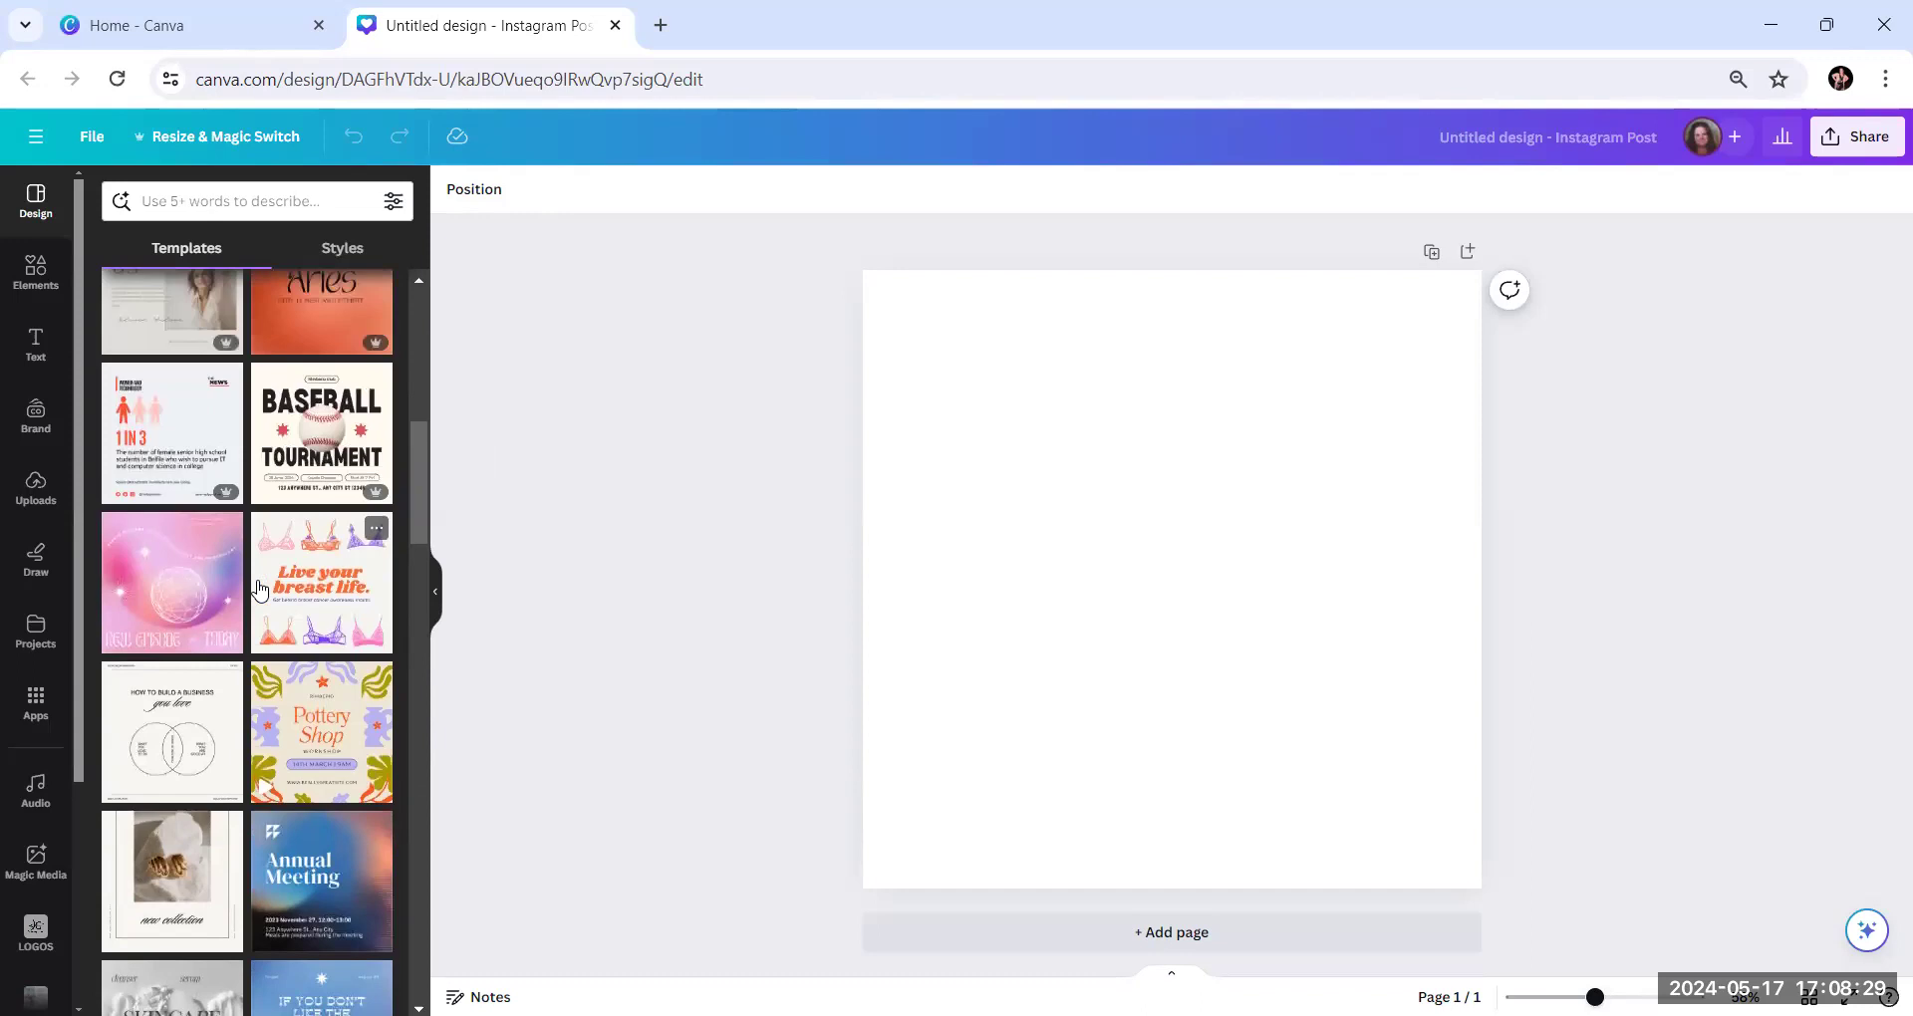
scroll(259, 590, up, 4)
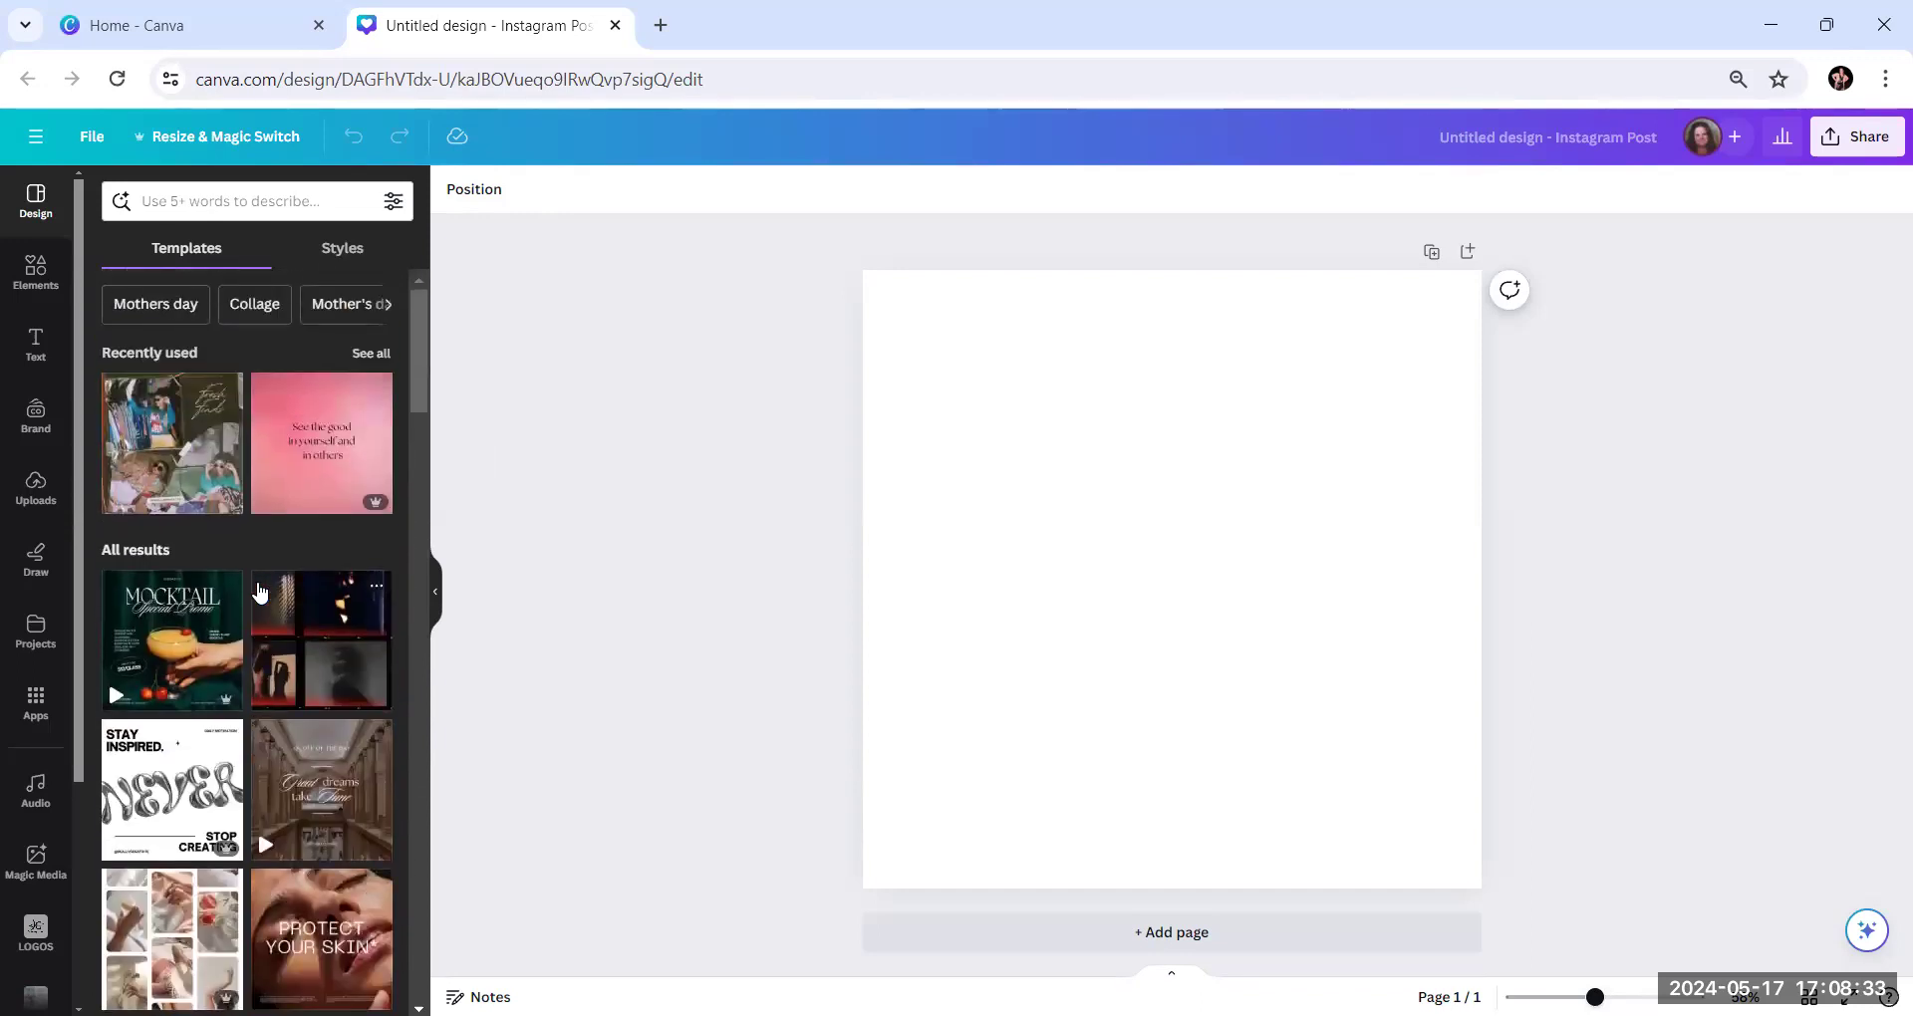
scroll(259, 591, down, 3)
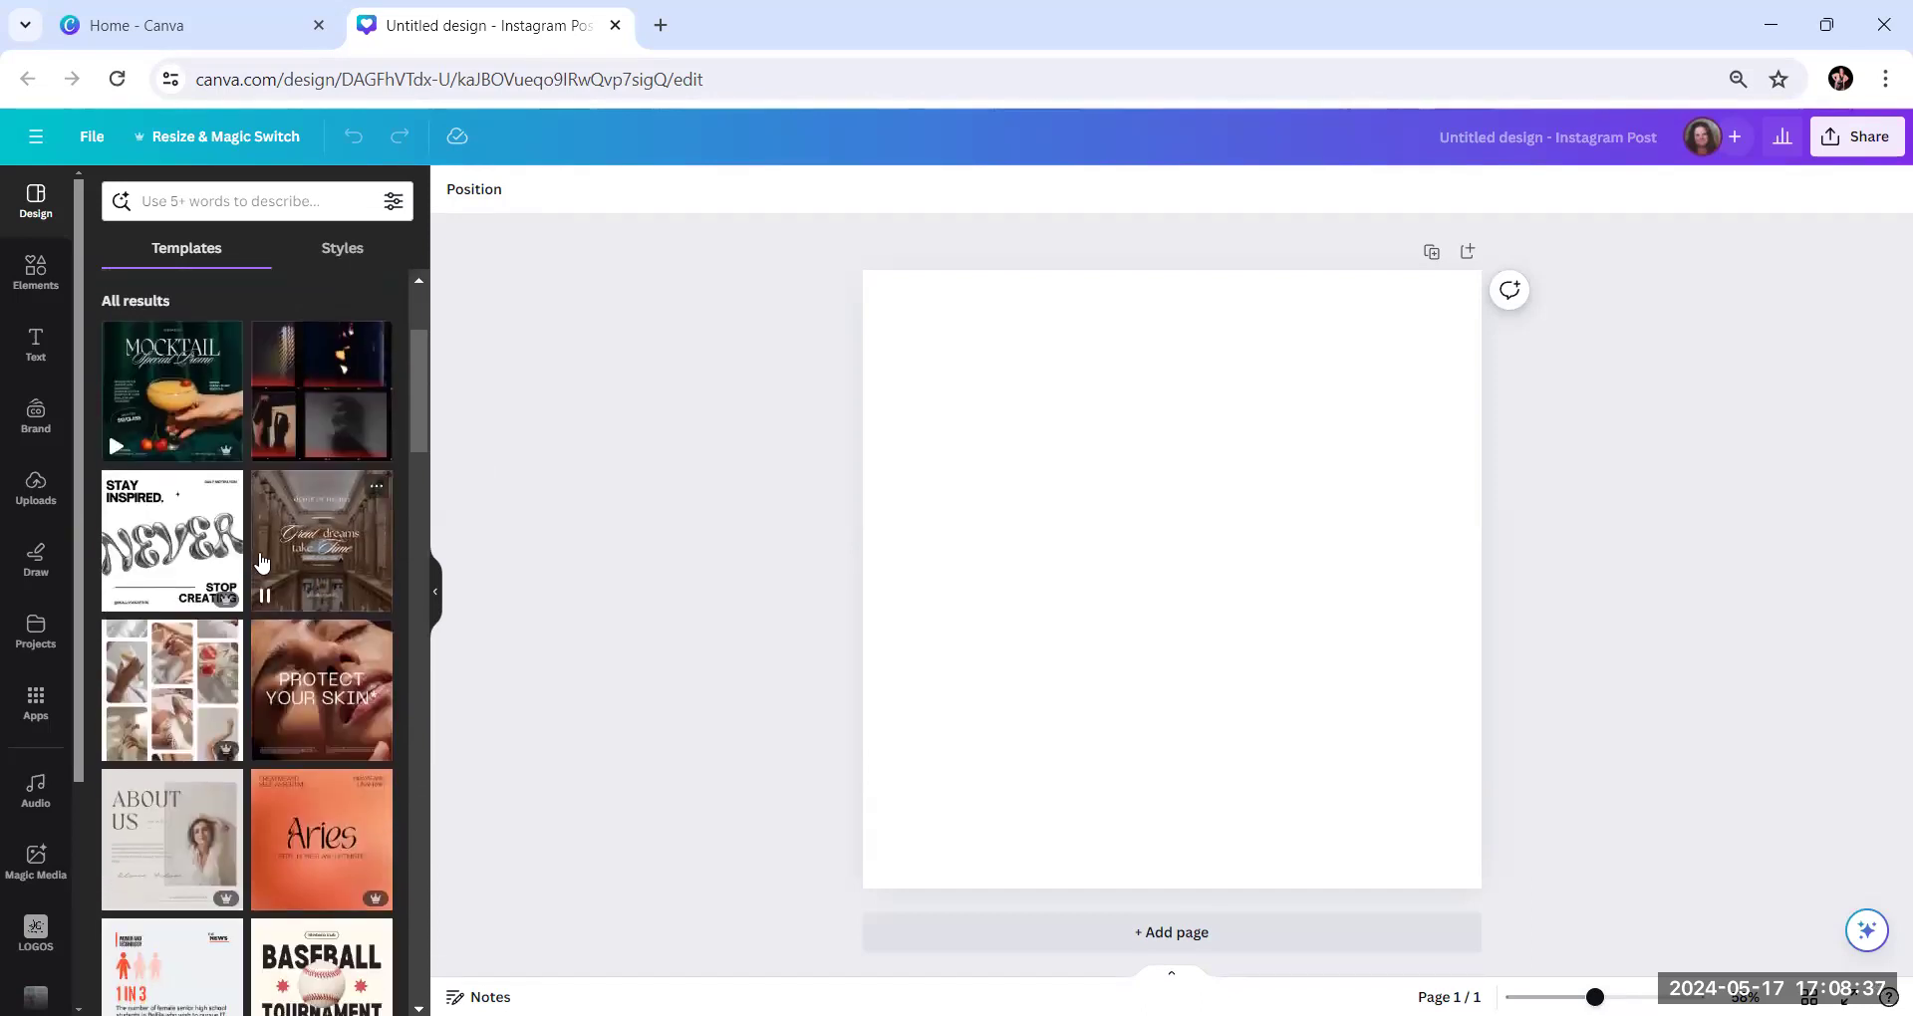
scroll(261, 563, down, 3)
scroll(261, 563, down, 8)
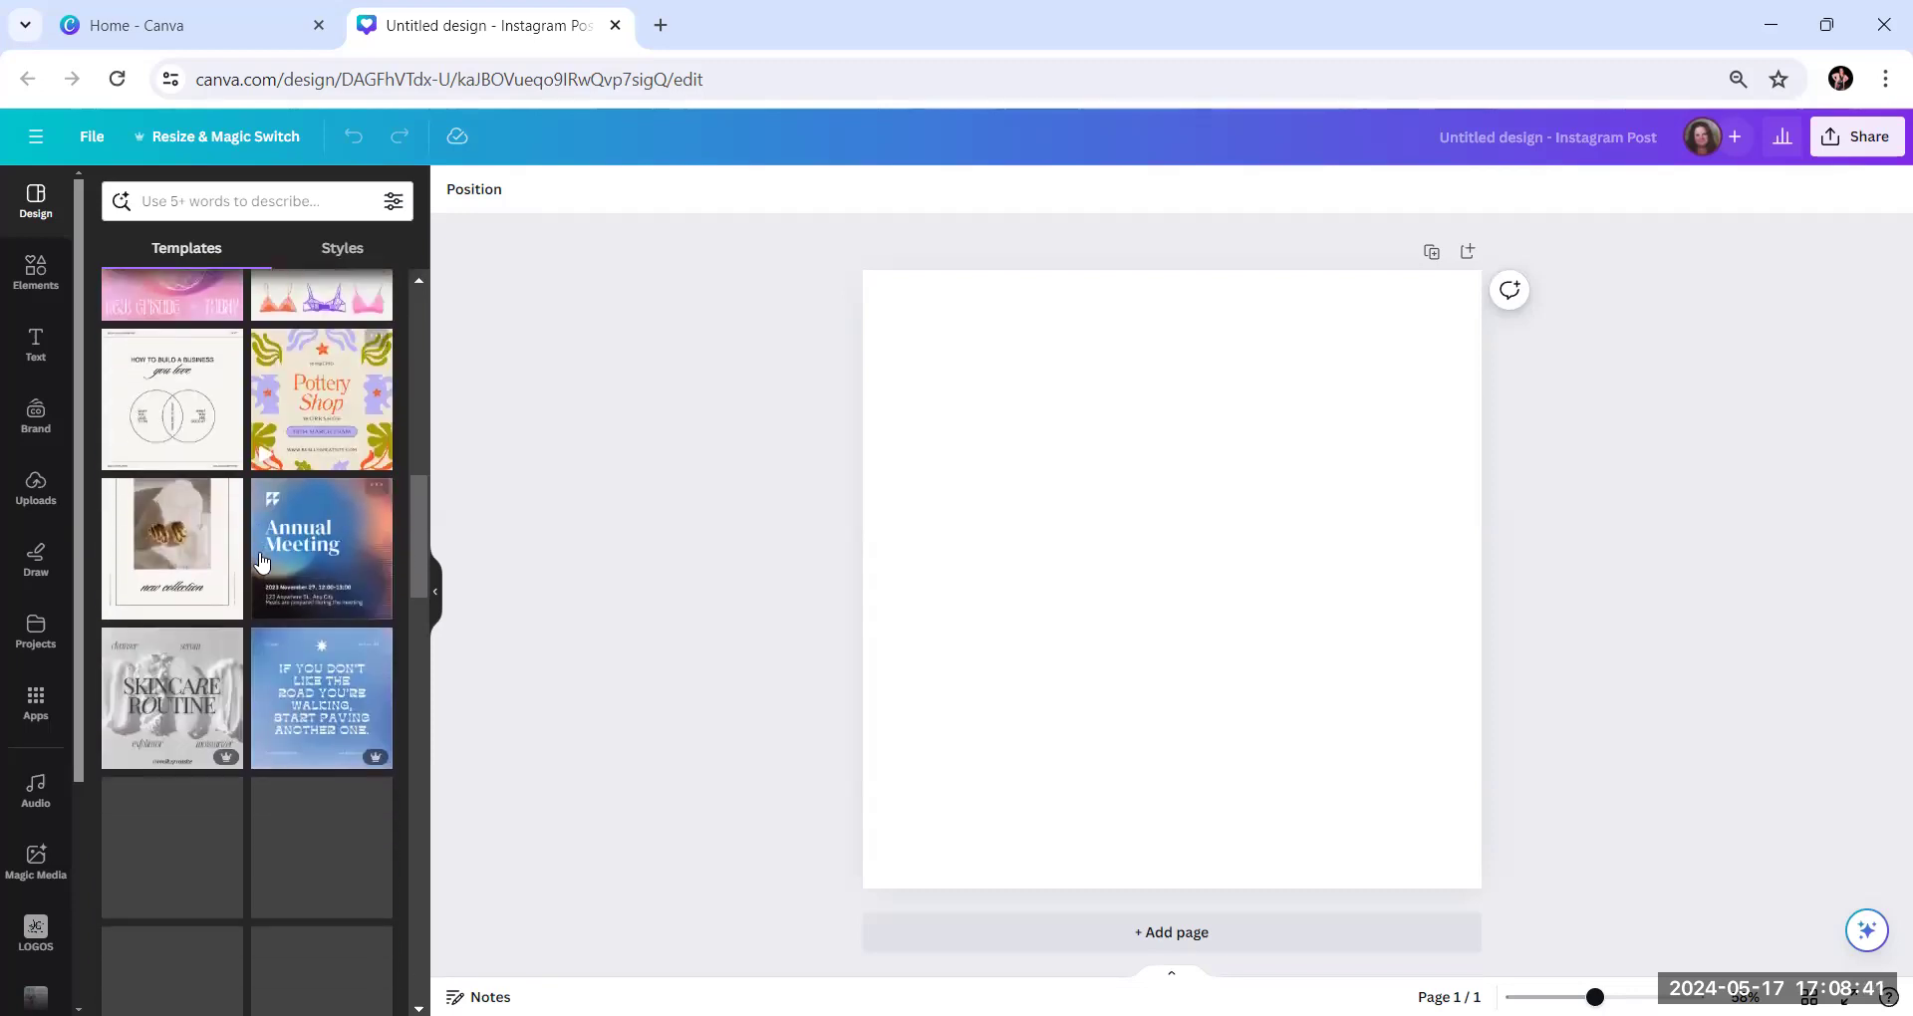
scroll(261, 563, down, 1)
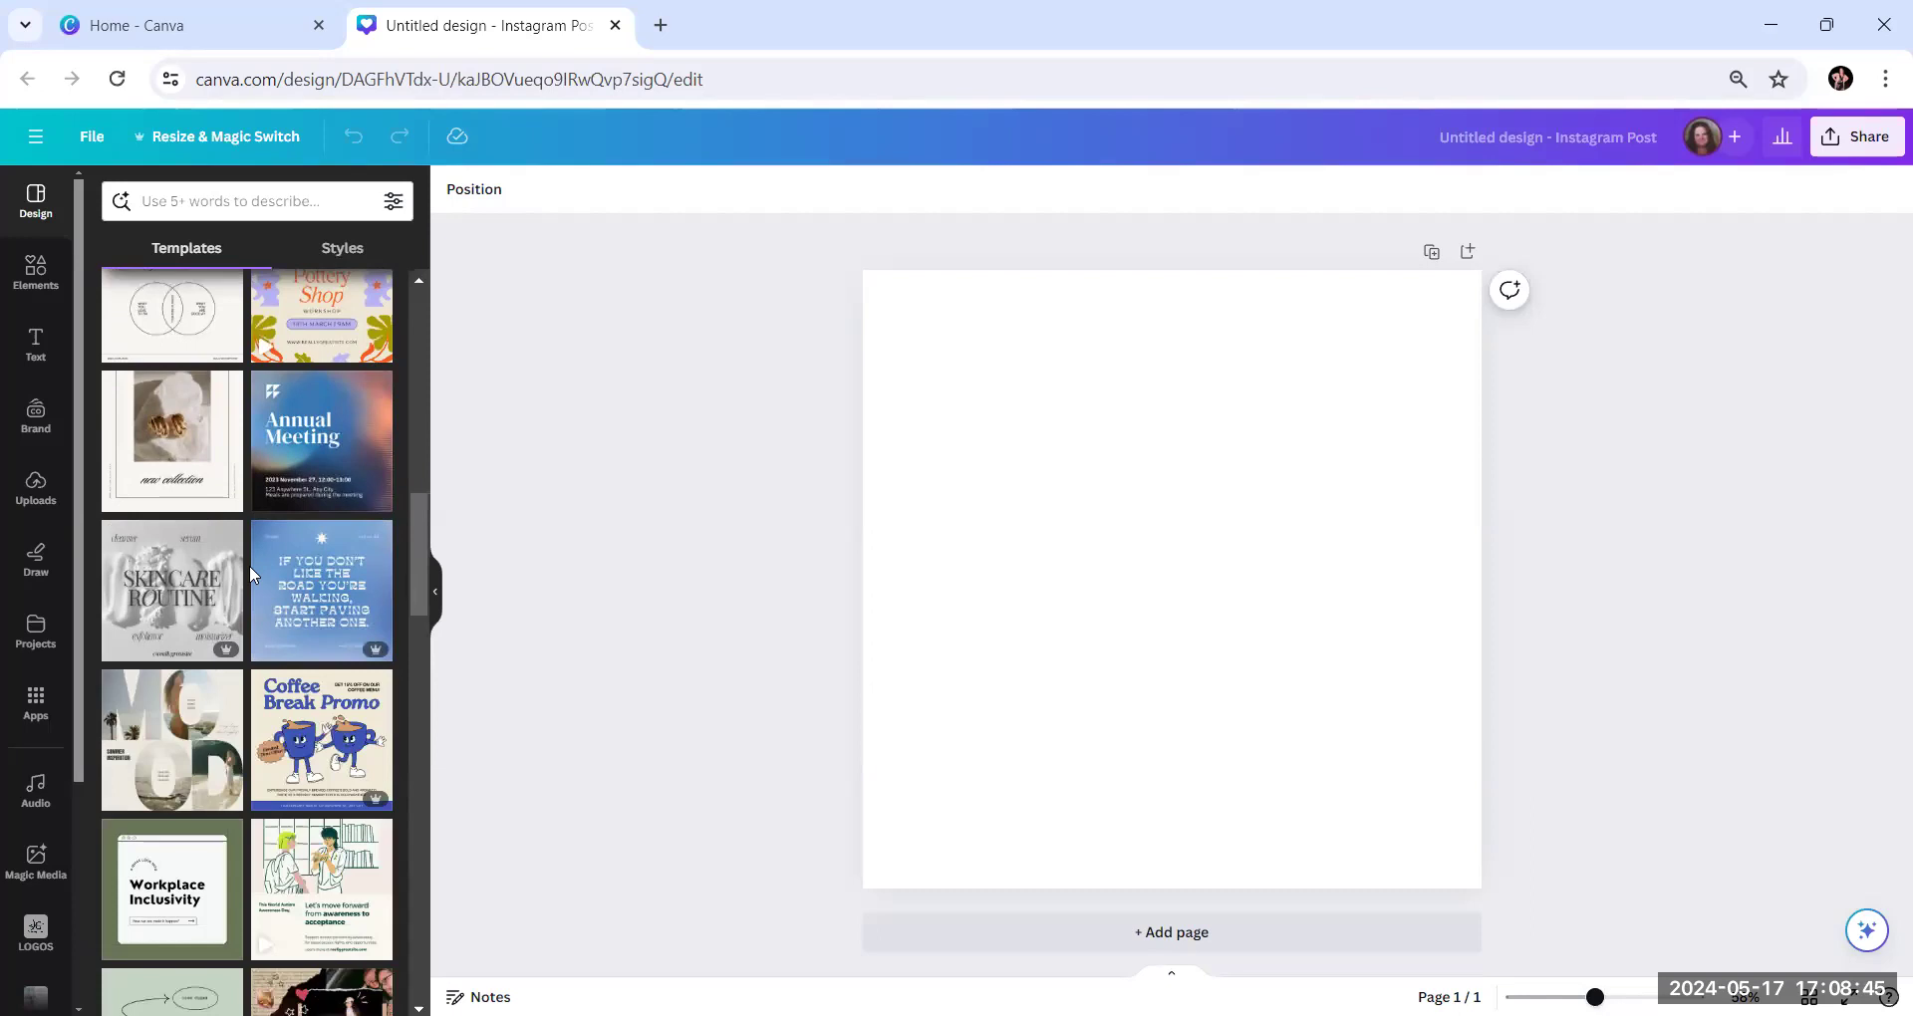
scroll(250, 568, down, 4)
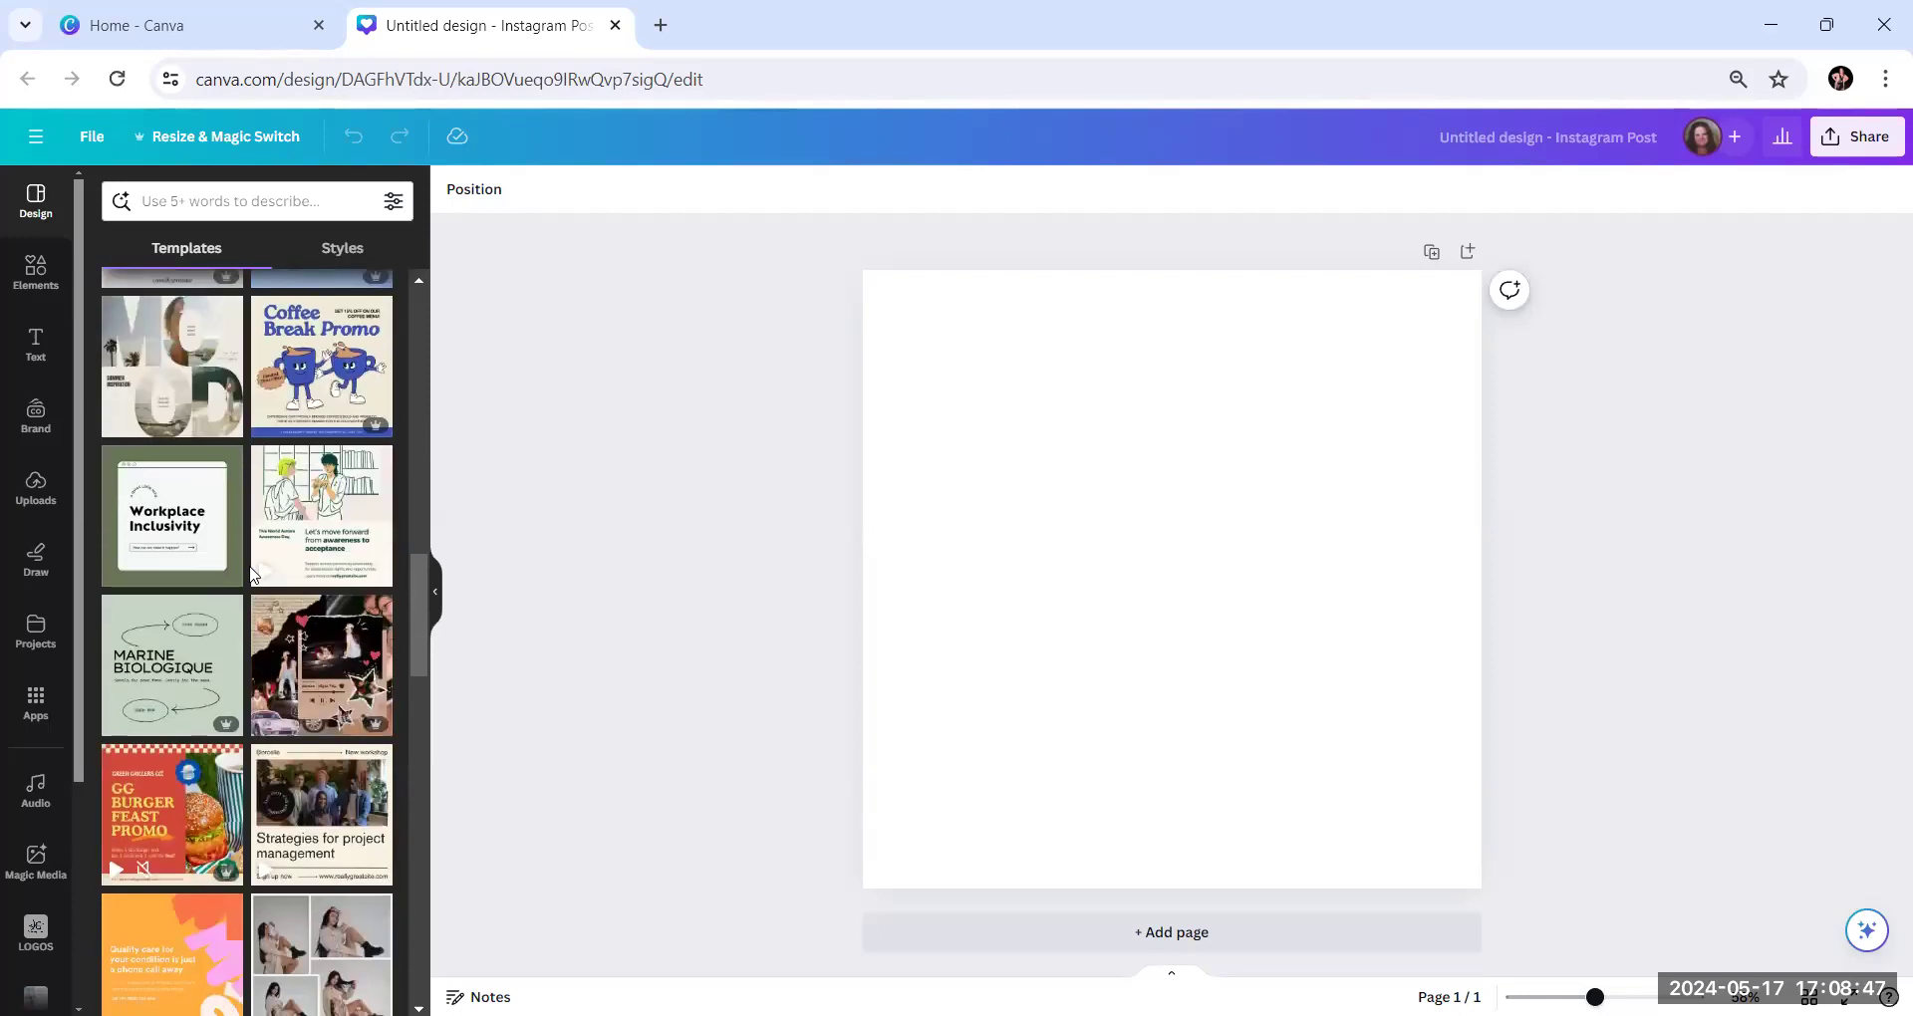
Apply the Black Simple Aesthetic Modern Bordered Photography Quote template with nine pinned photos to the blank post
scroll(253, 574, down, 1)
scroll(250, 575, down, 4)
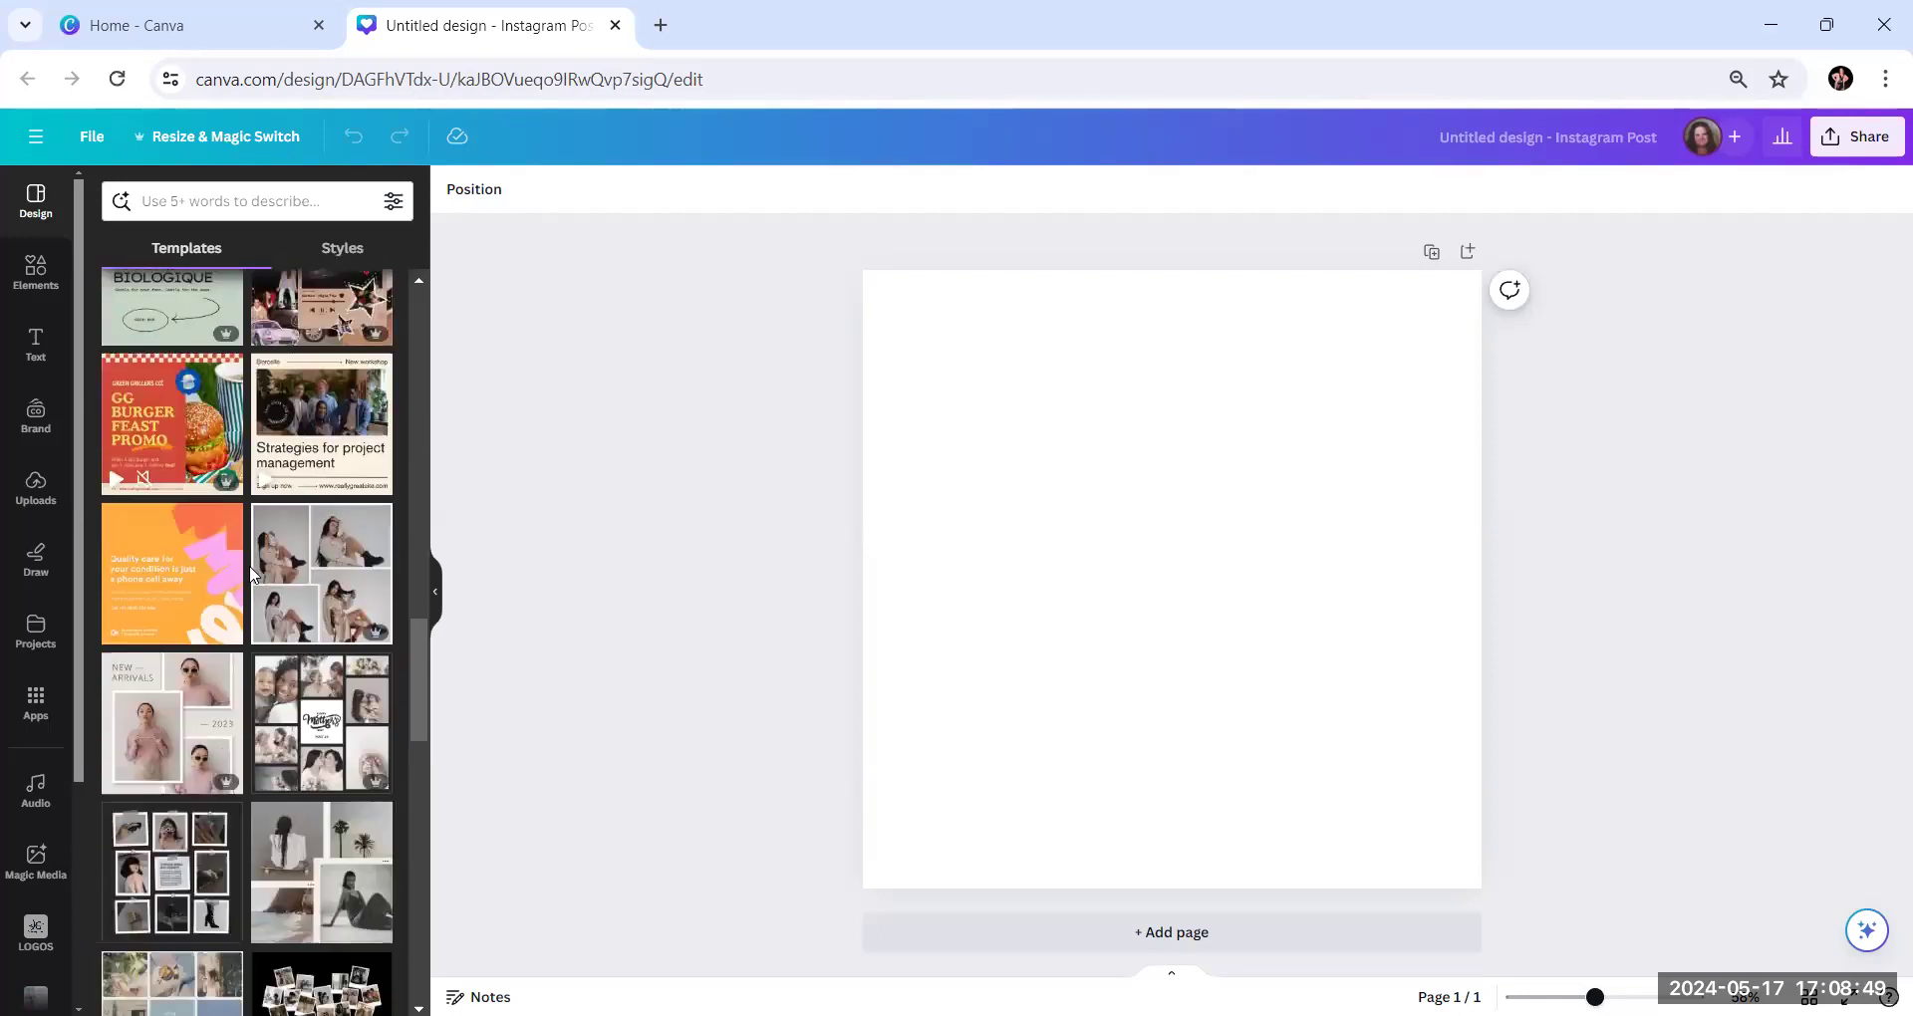
scroll(252, 575, down, 1)
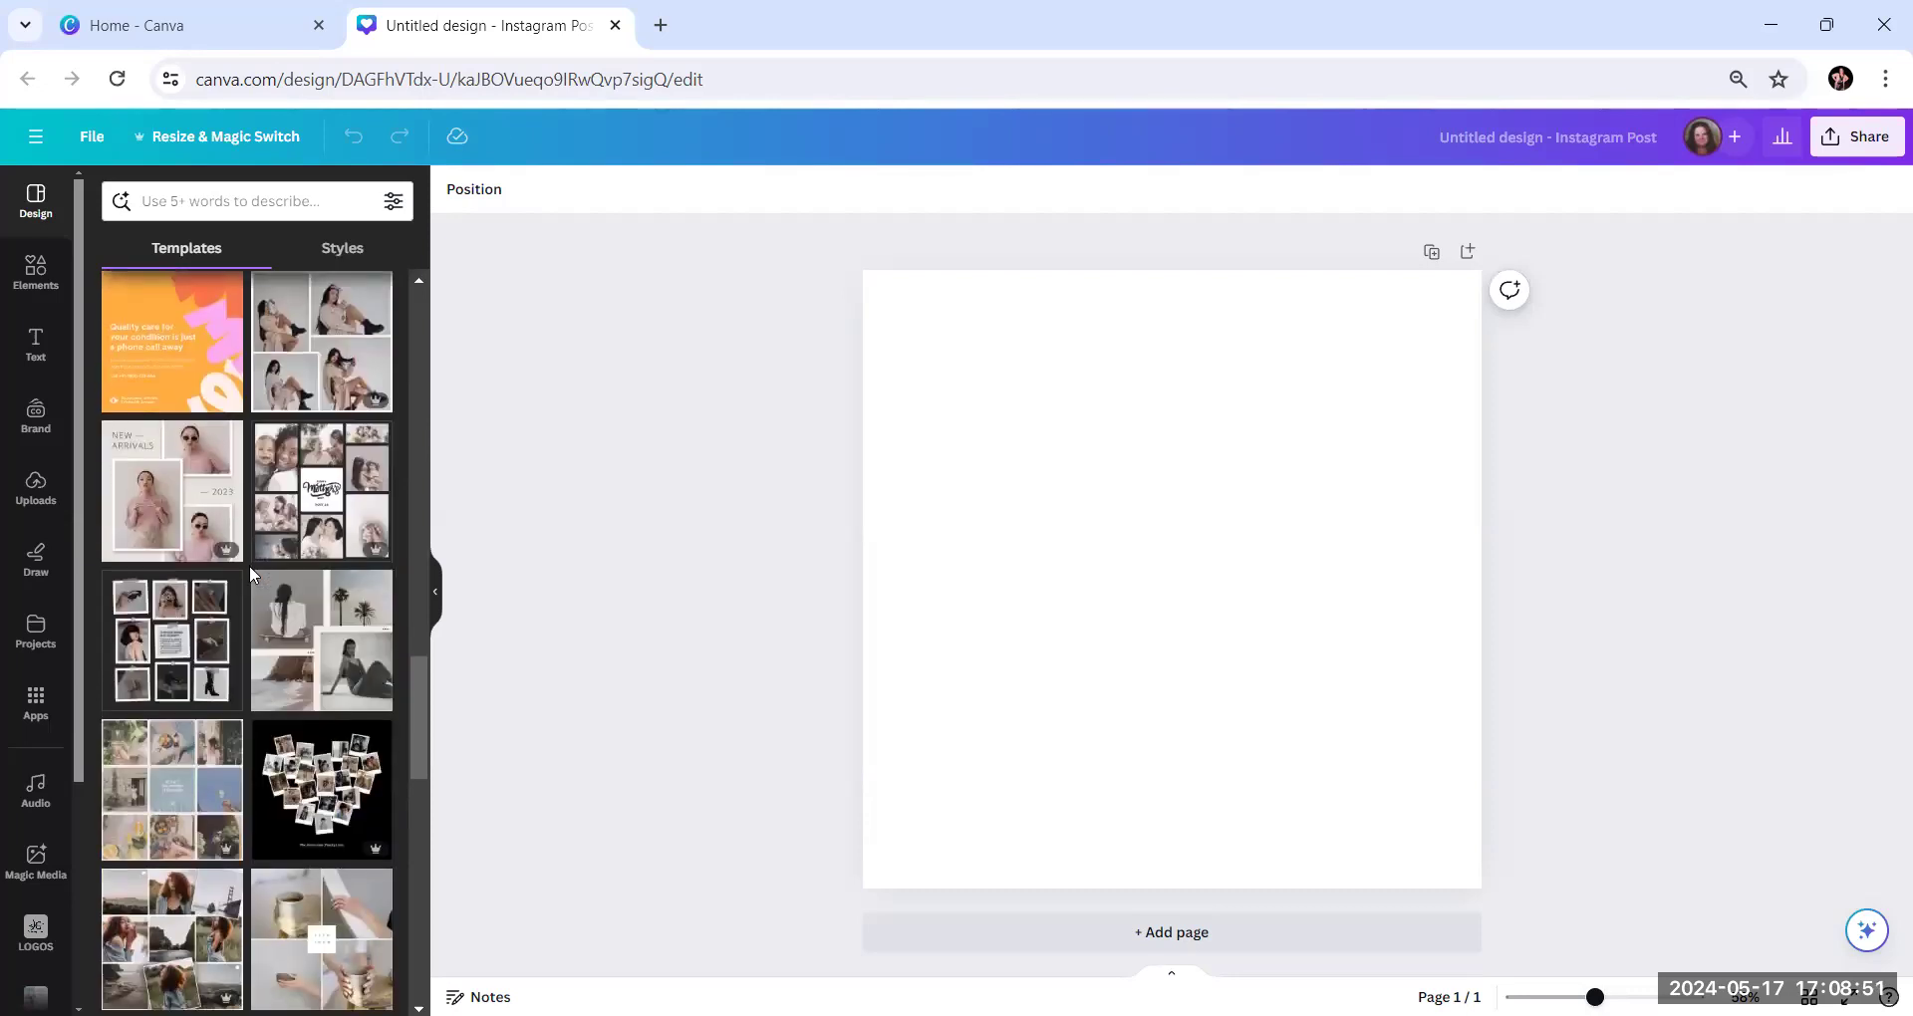
scroll(252, 575, down, 1)
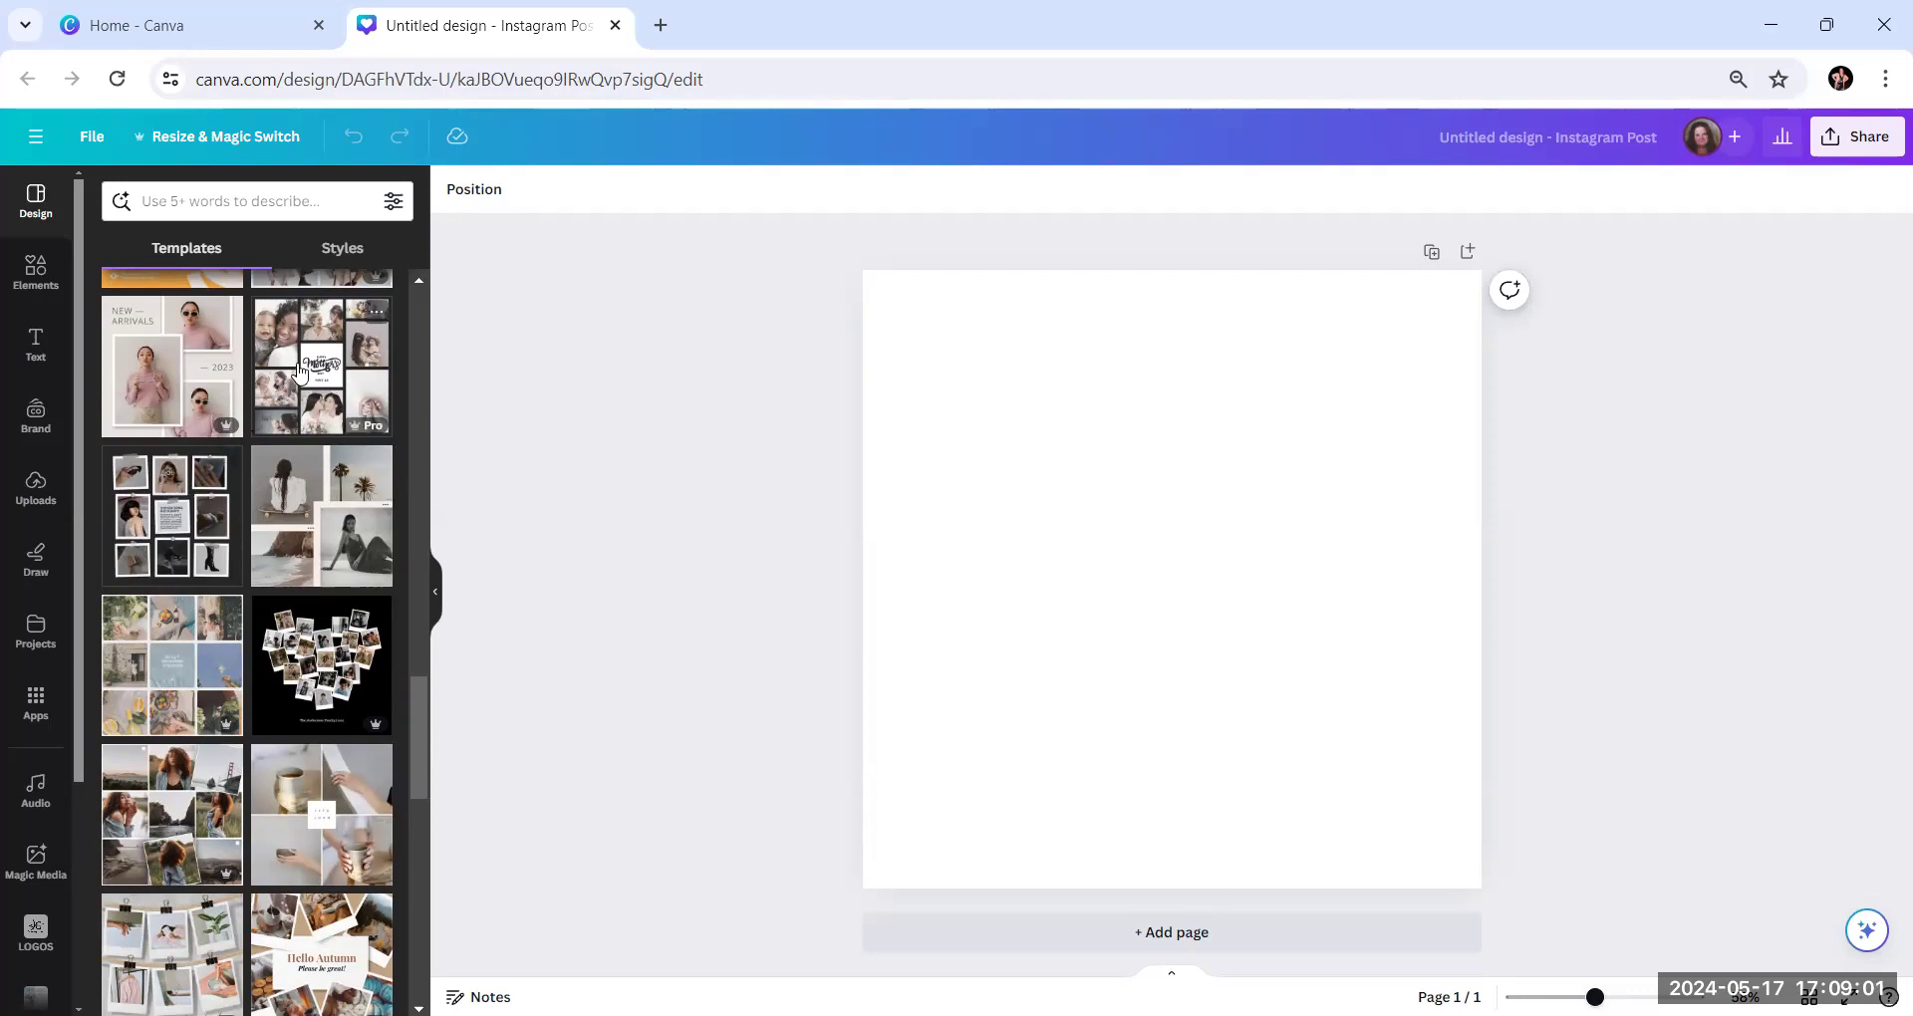
click(207, 538)
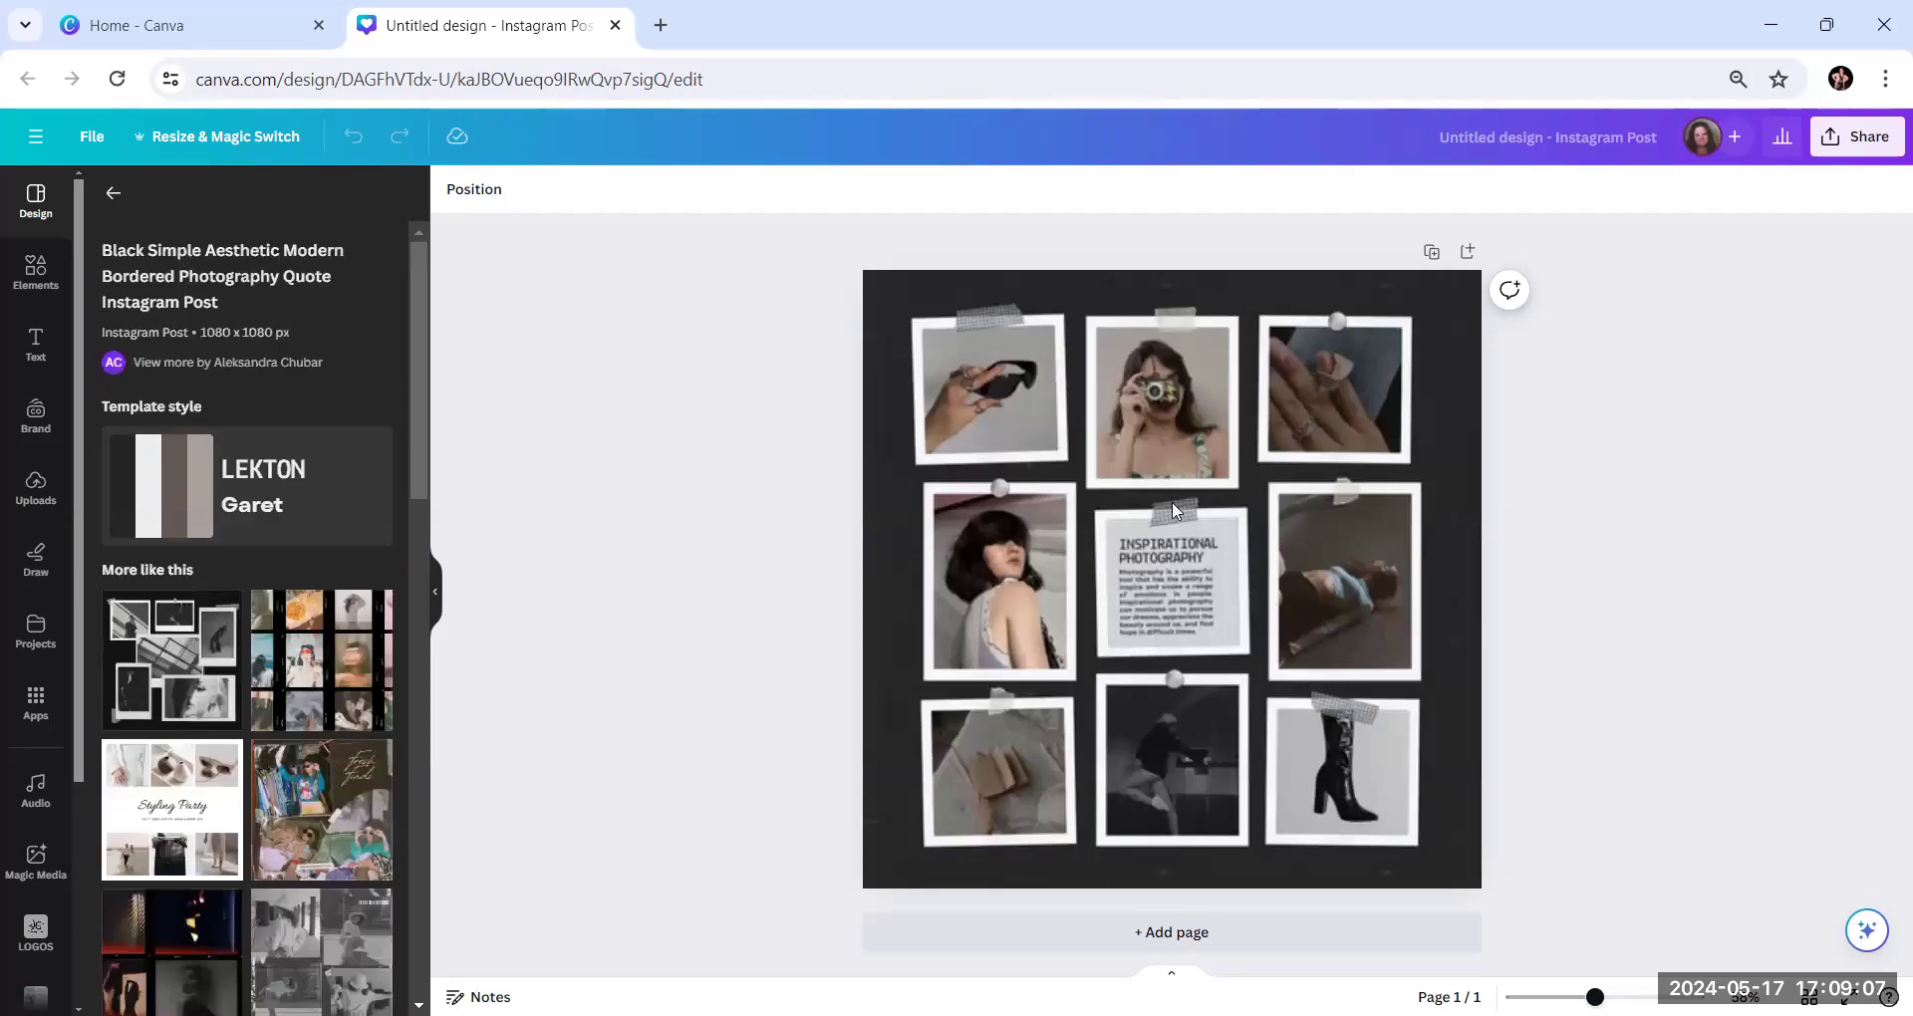
Delete the sunglasses photo from the upper-left picture frame of the collage, keeping the frame's grid
click(1004, 411)
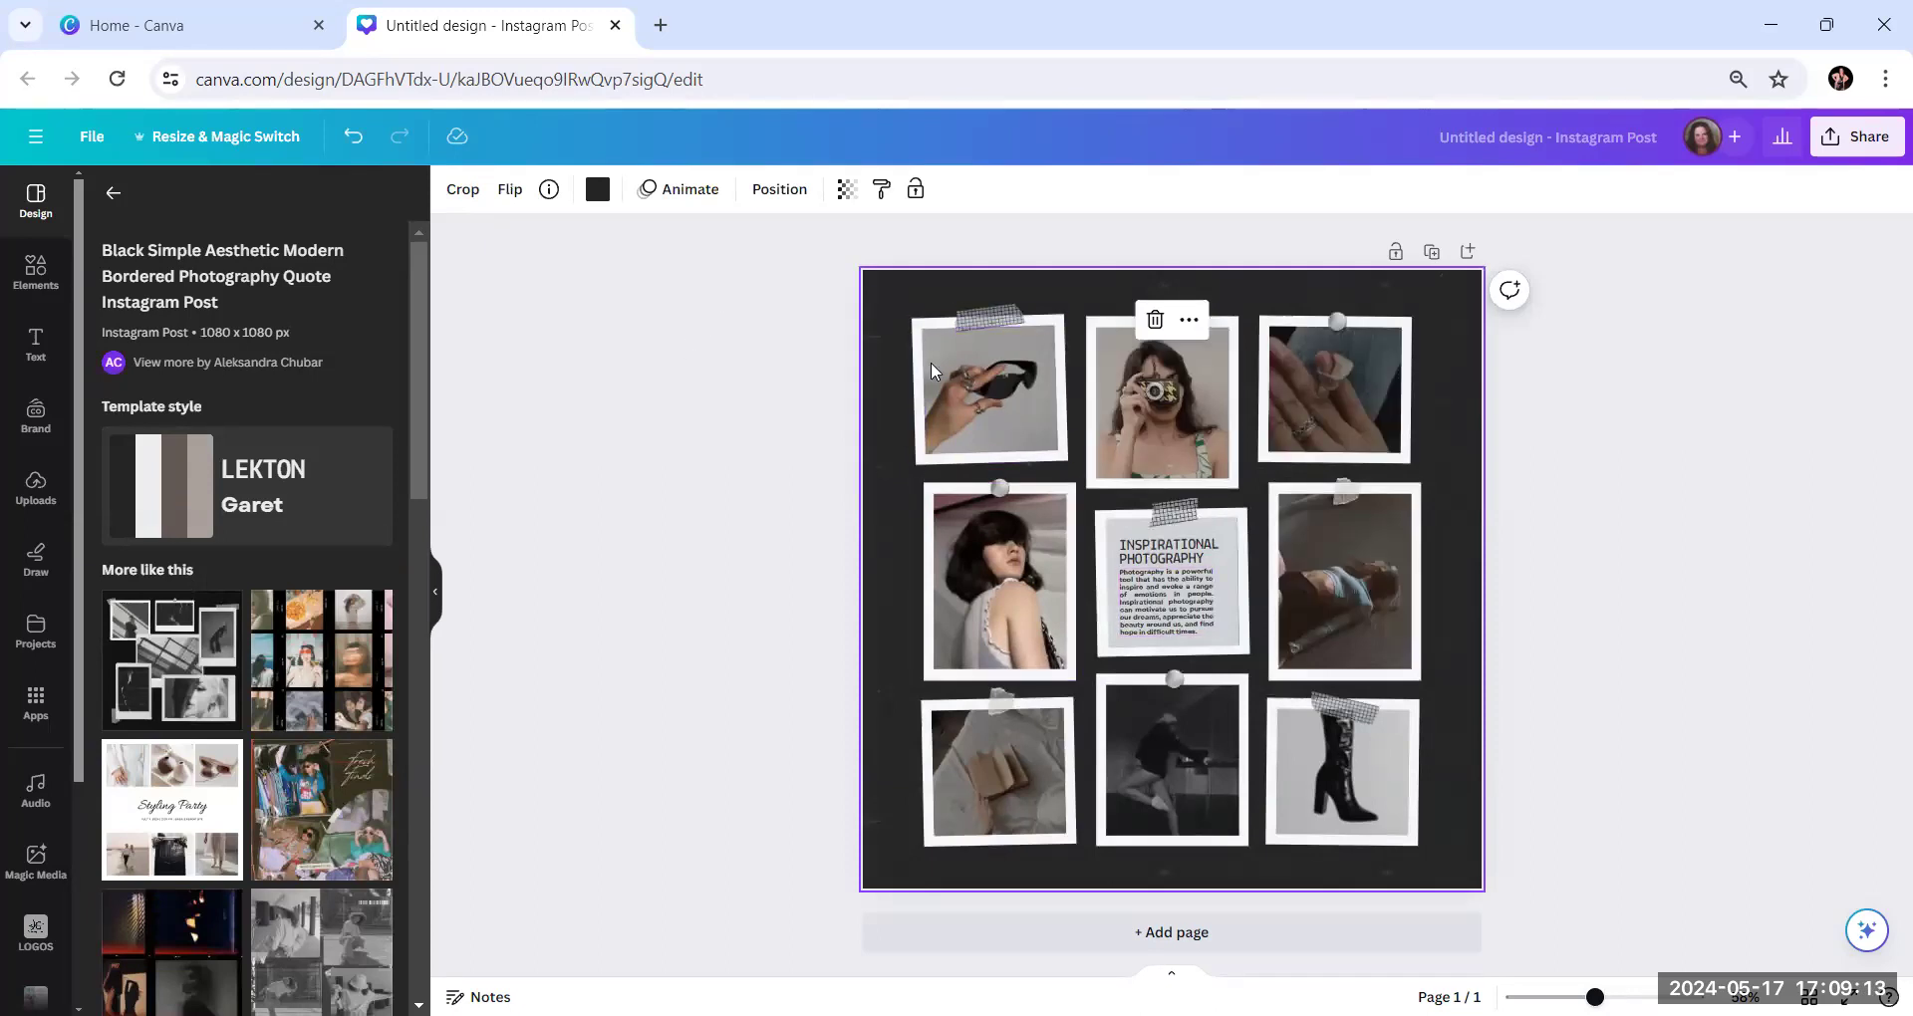
click(1017, 445)
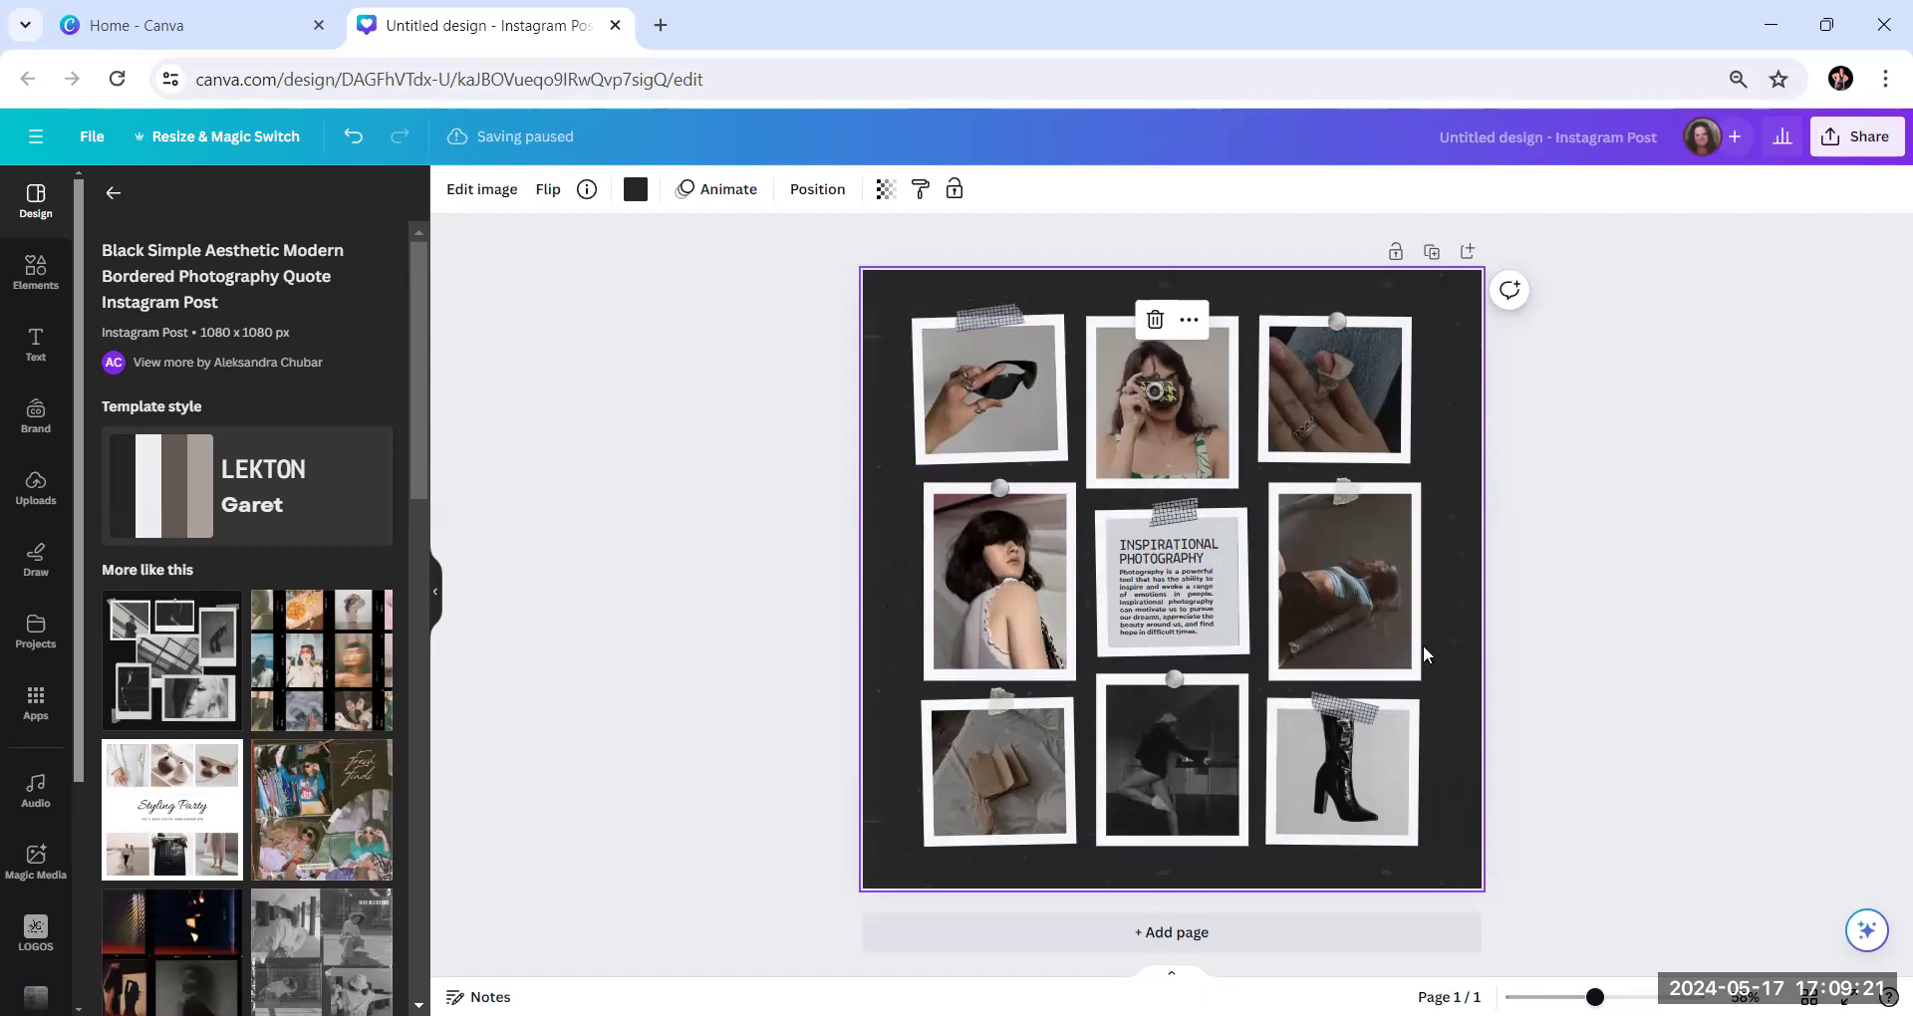
click(992, 398)
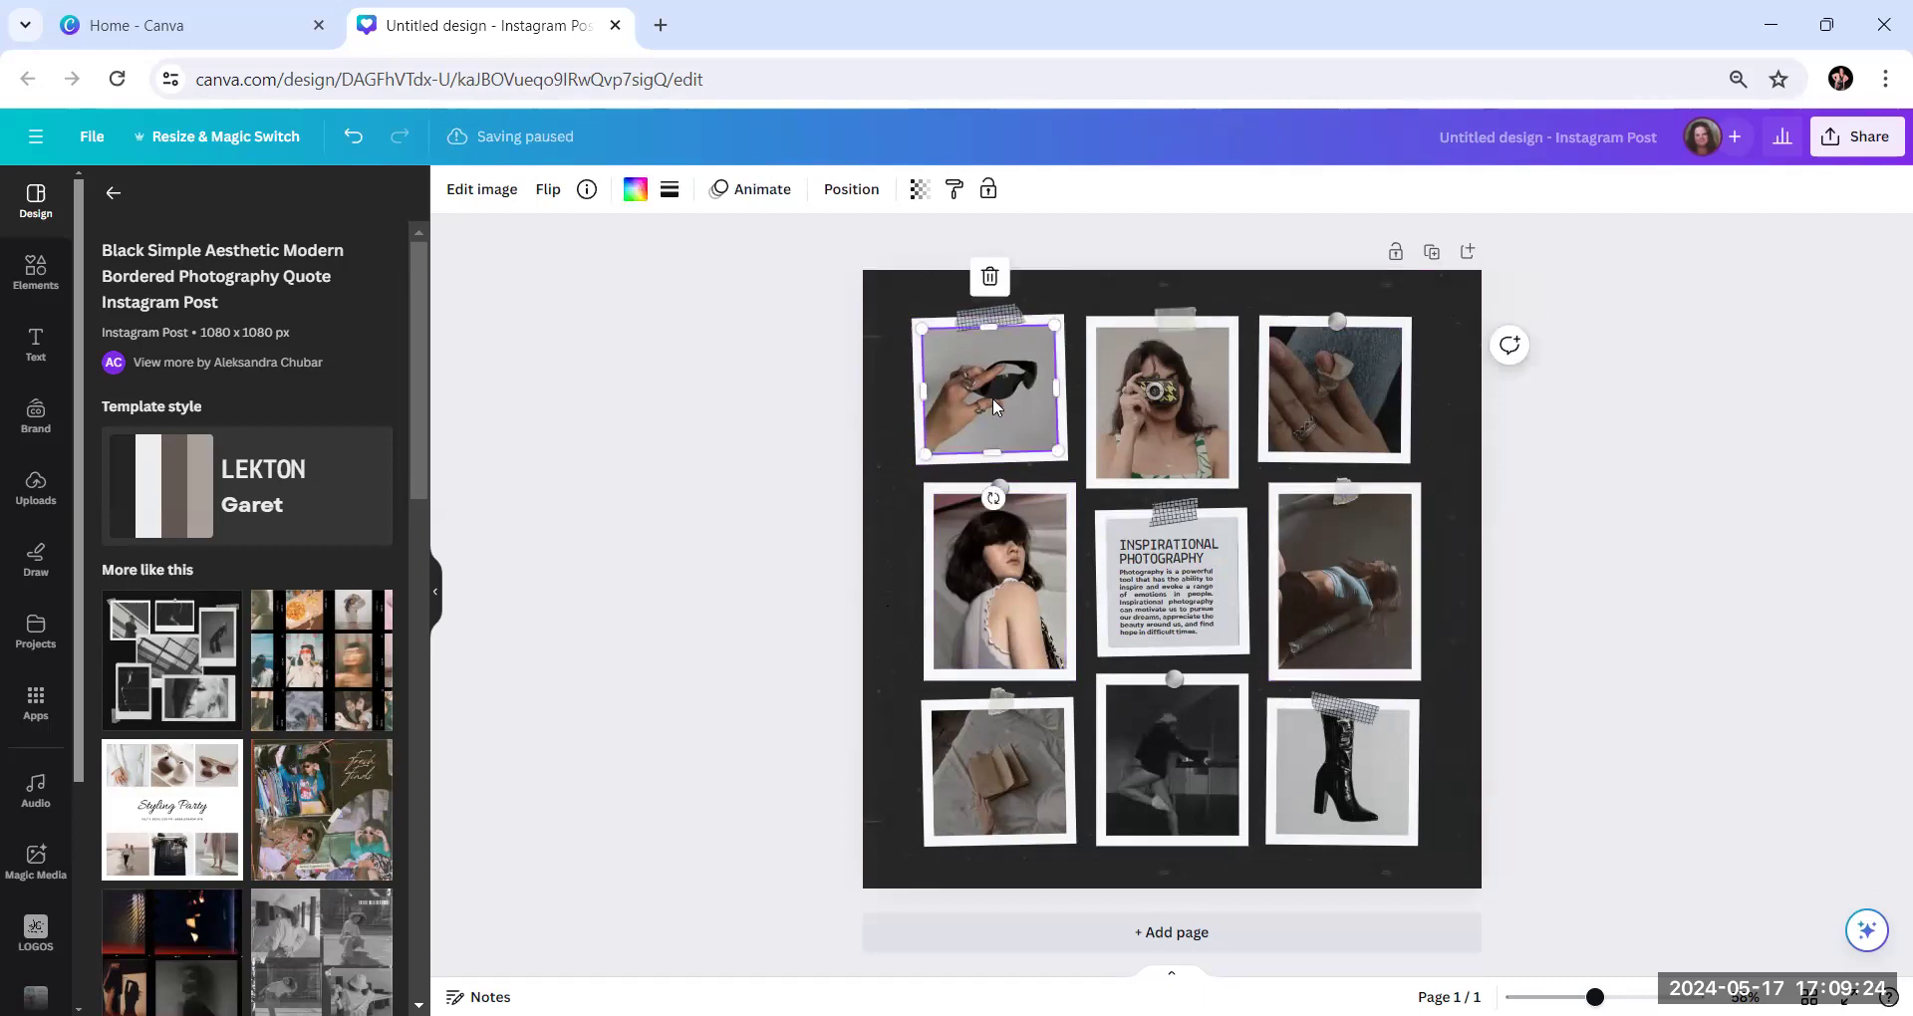
click(989, 283)
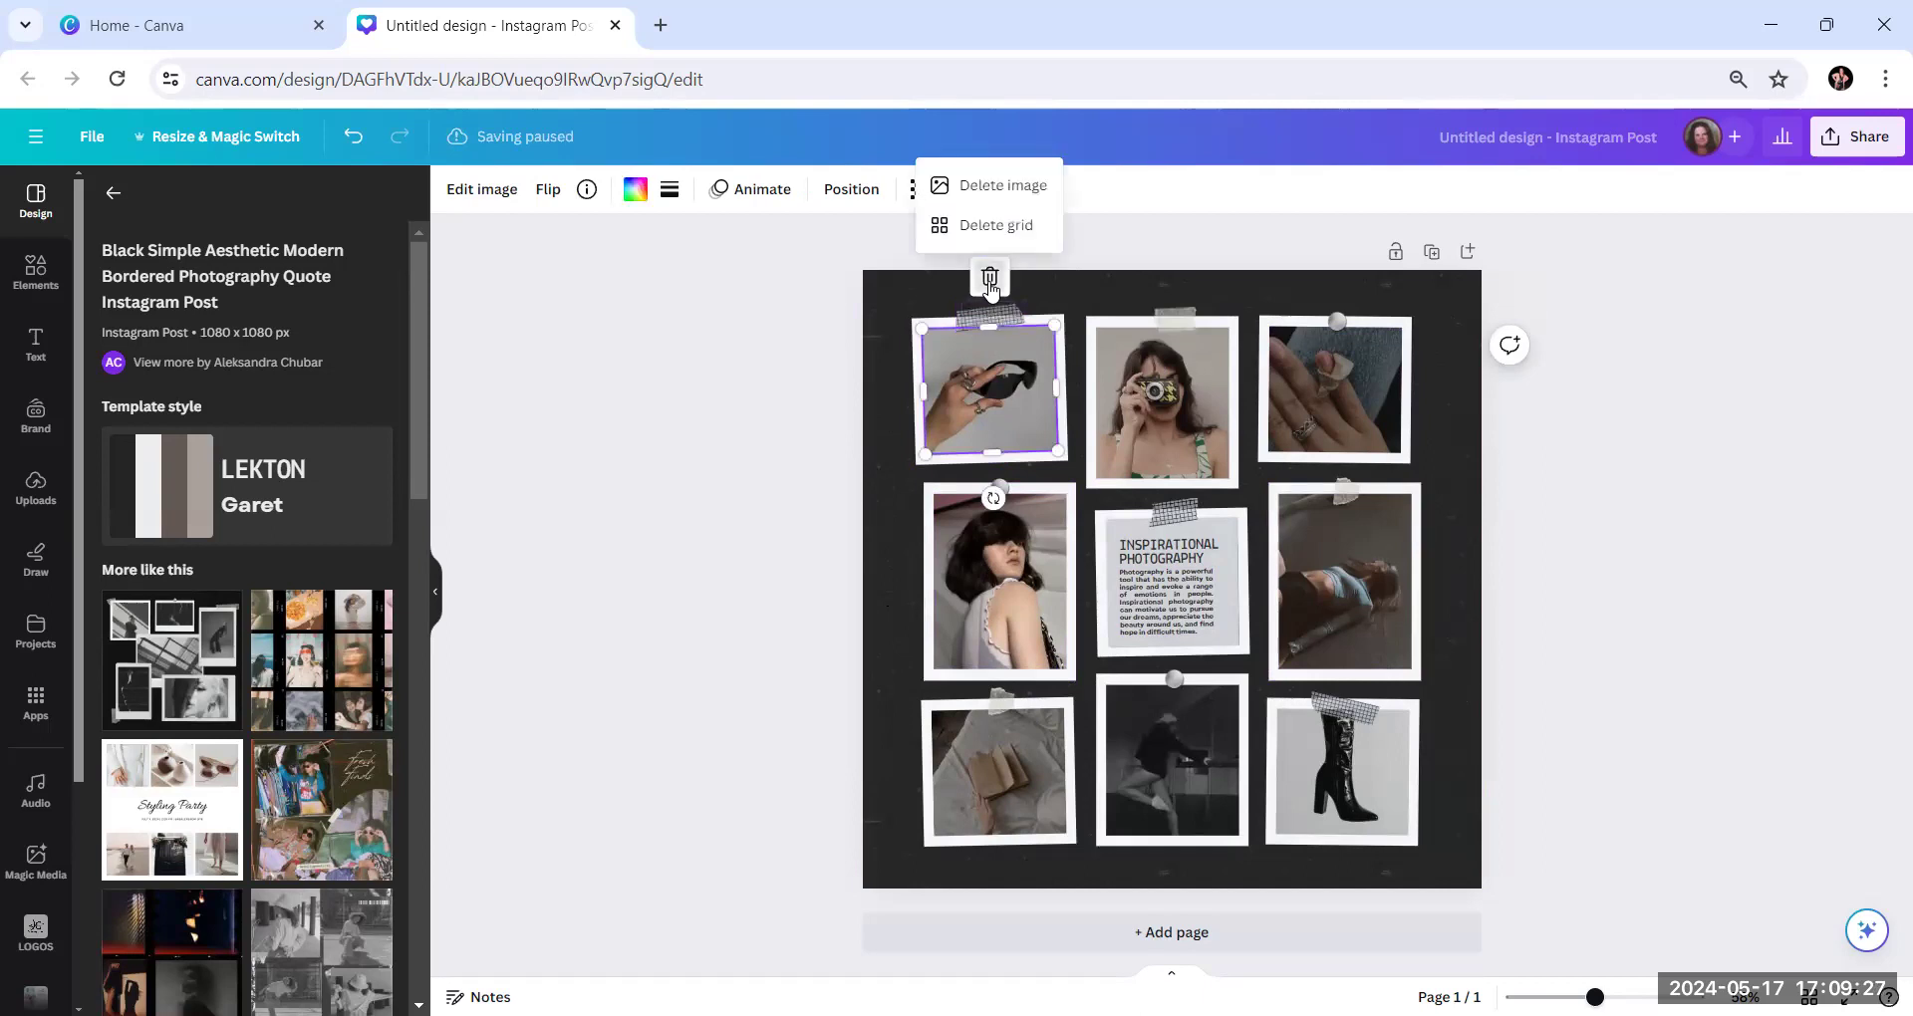
click(979, 187)
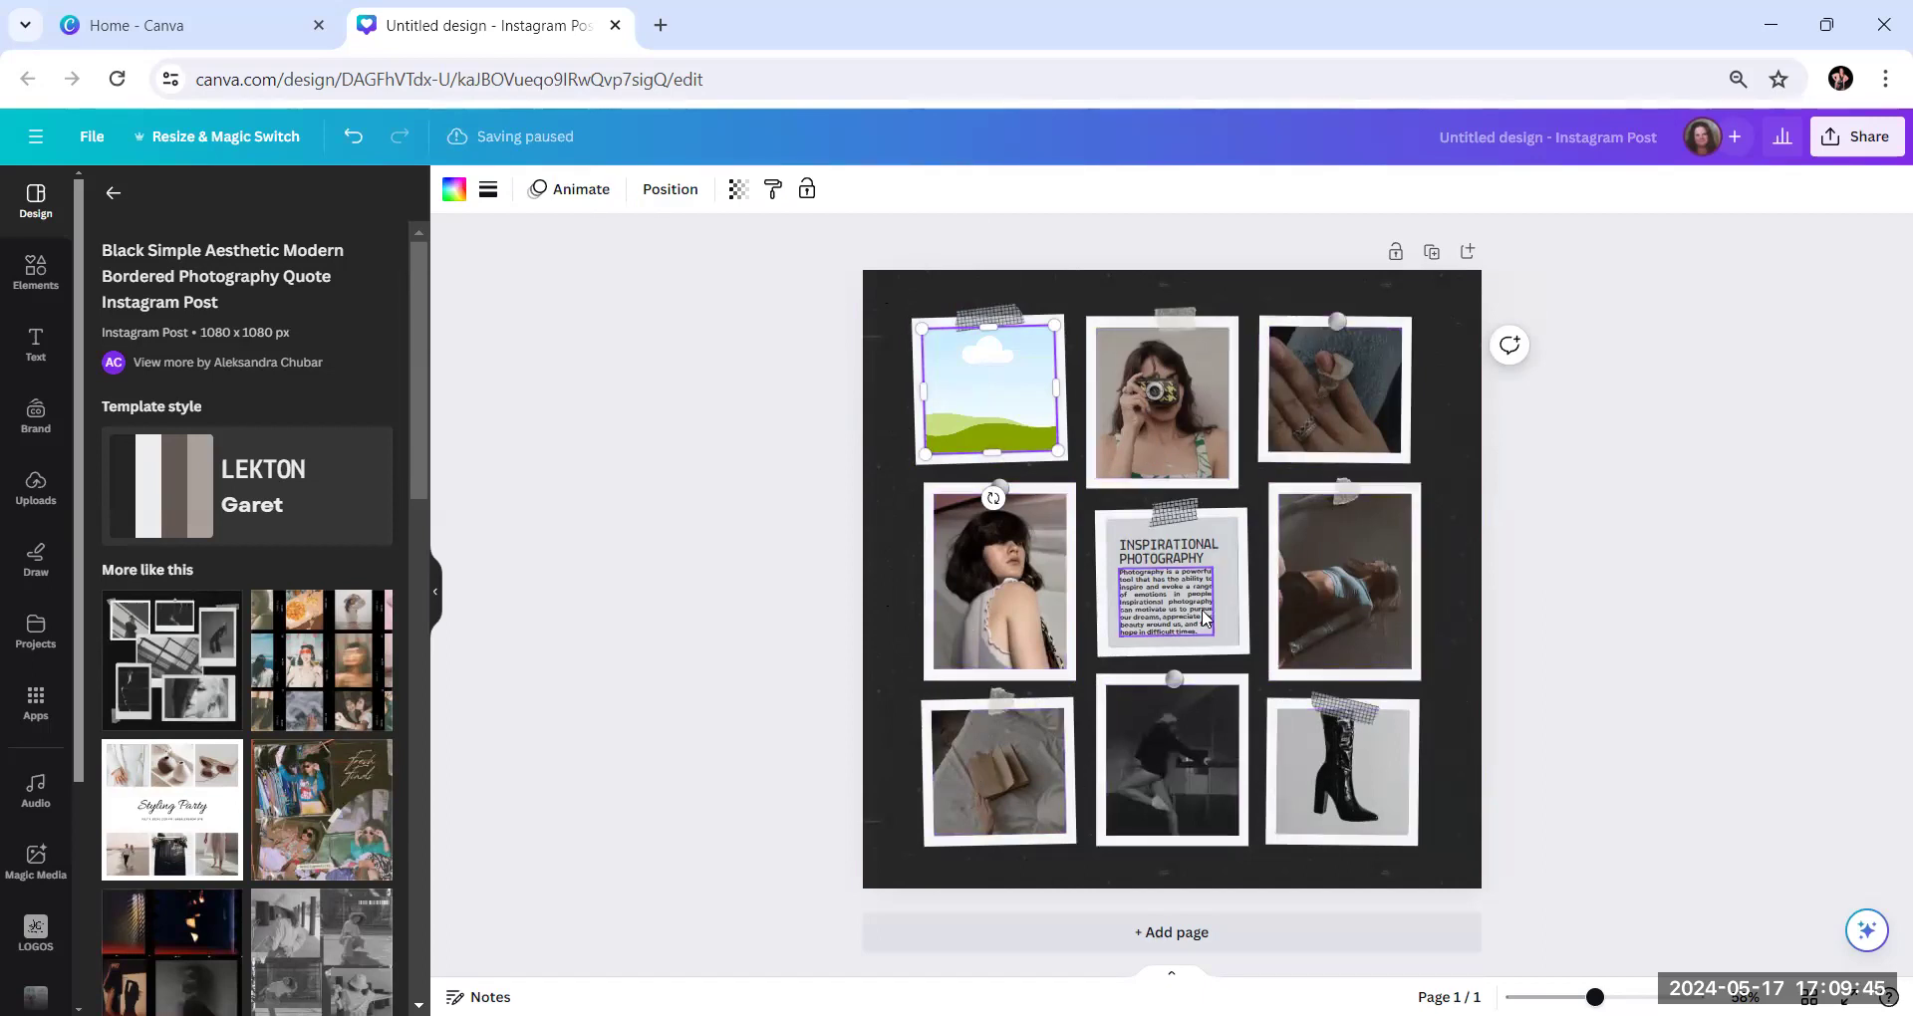
Delete the body paragraph and the "Inspirational Photography" heading from the collage's centre frame
click(1182, 559)
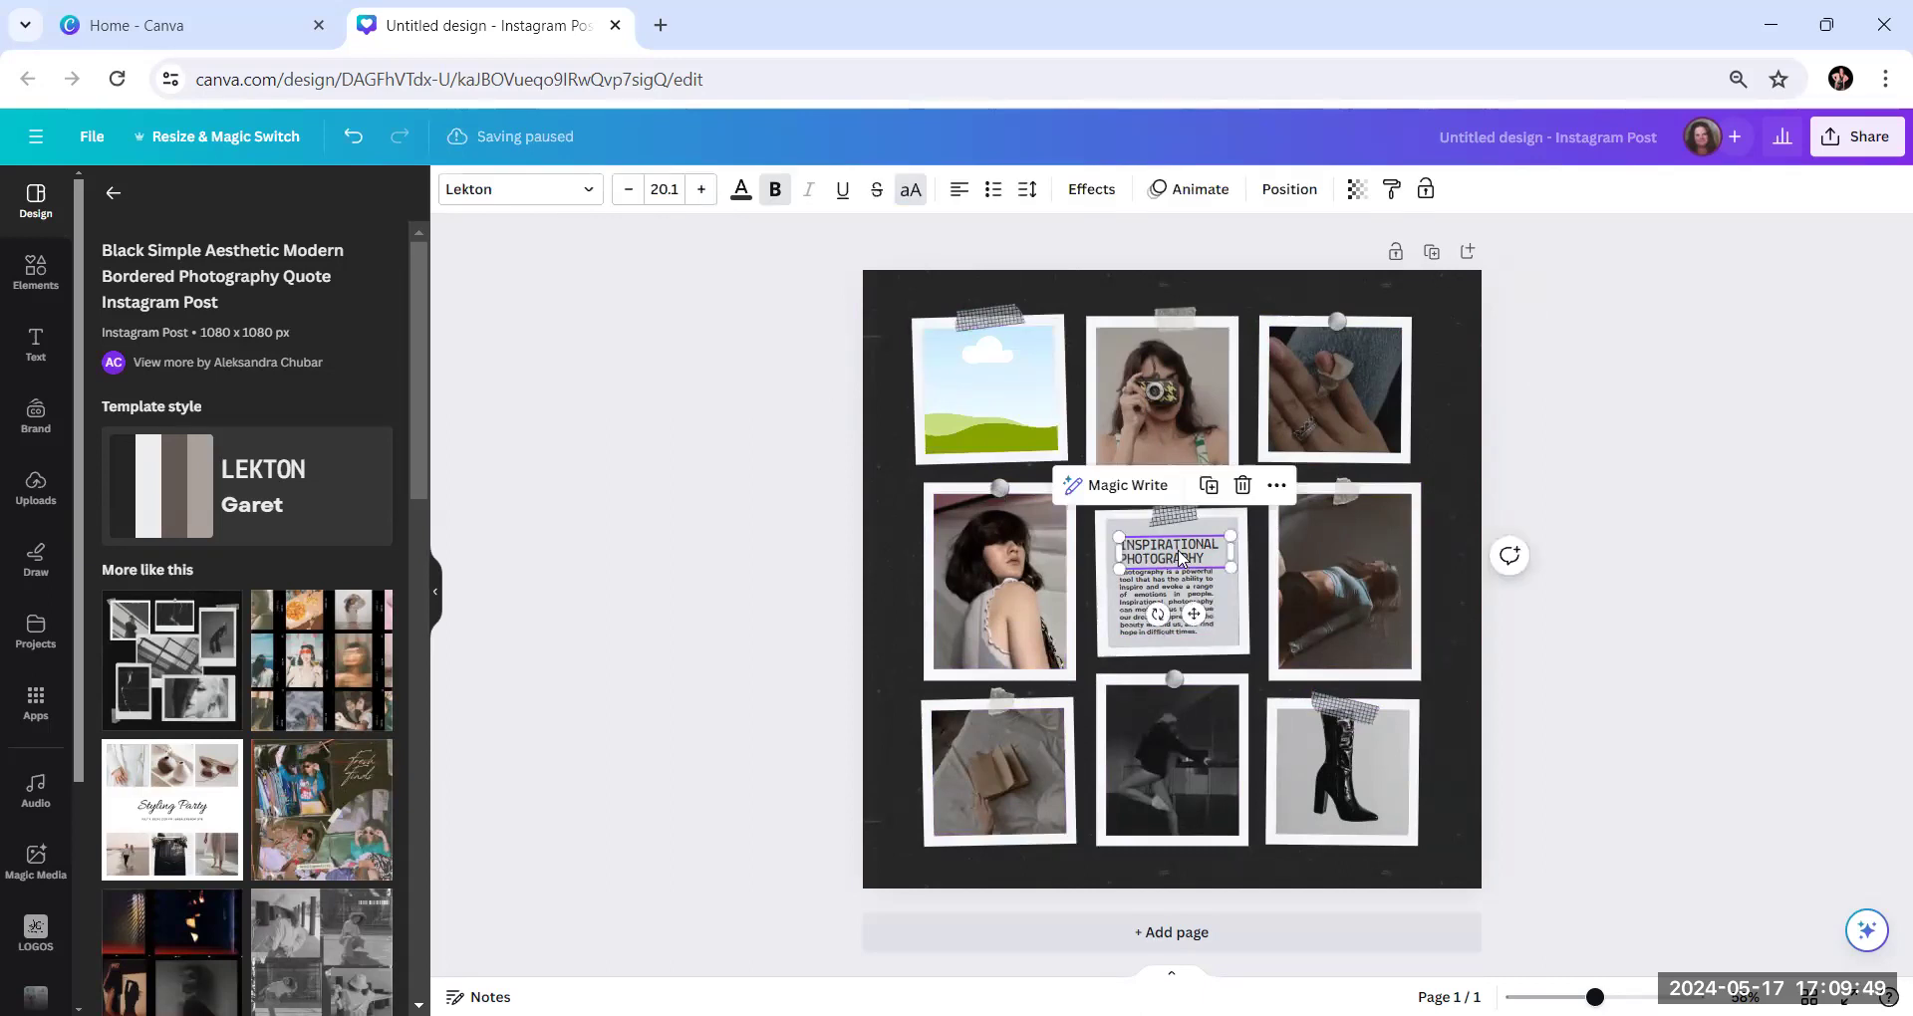
click(1189, 603)
click(1231, 518)
click(1186, 563)
click(1186, 563)
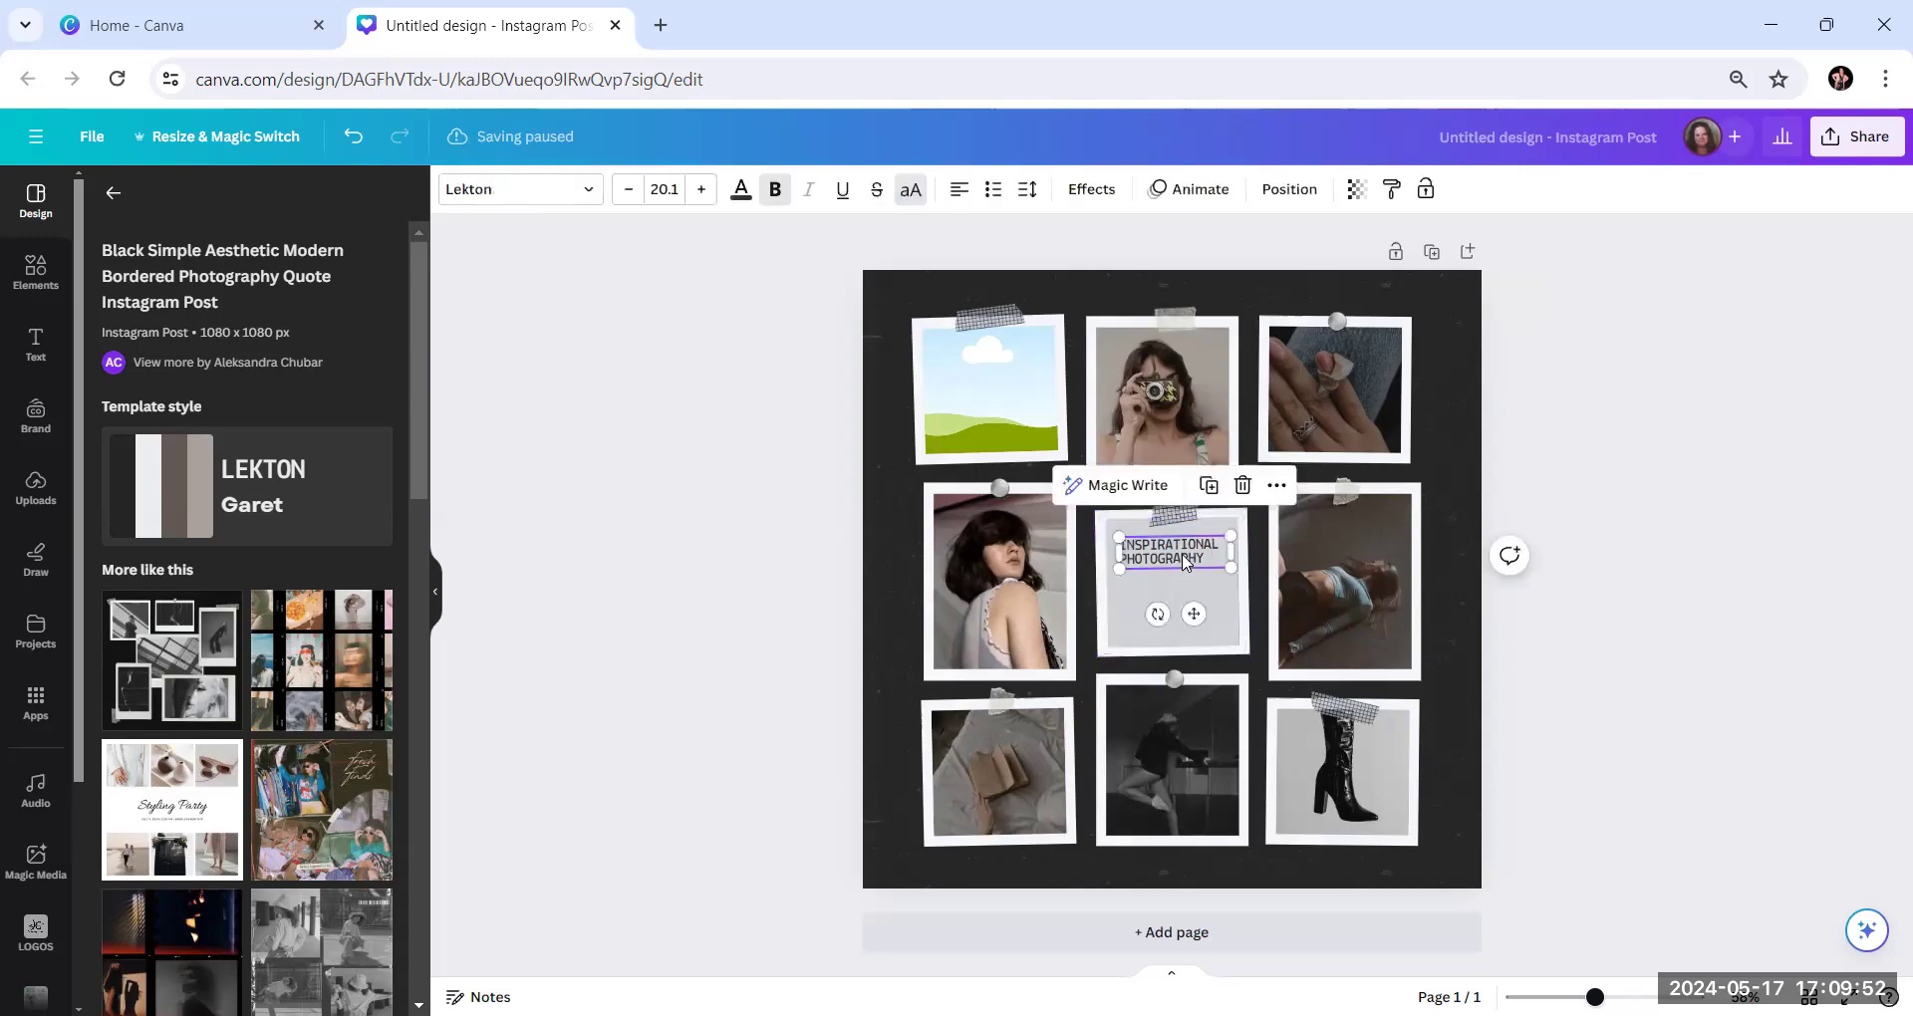
click(1242, 485)
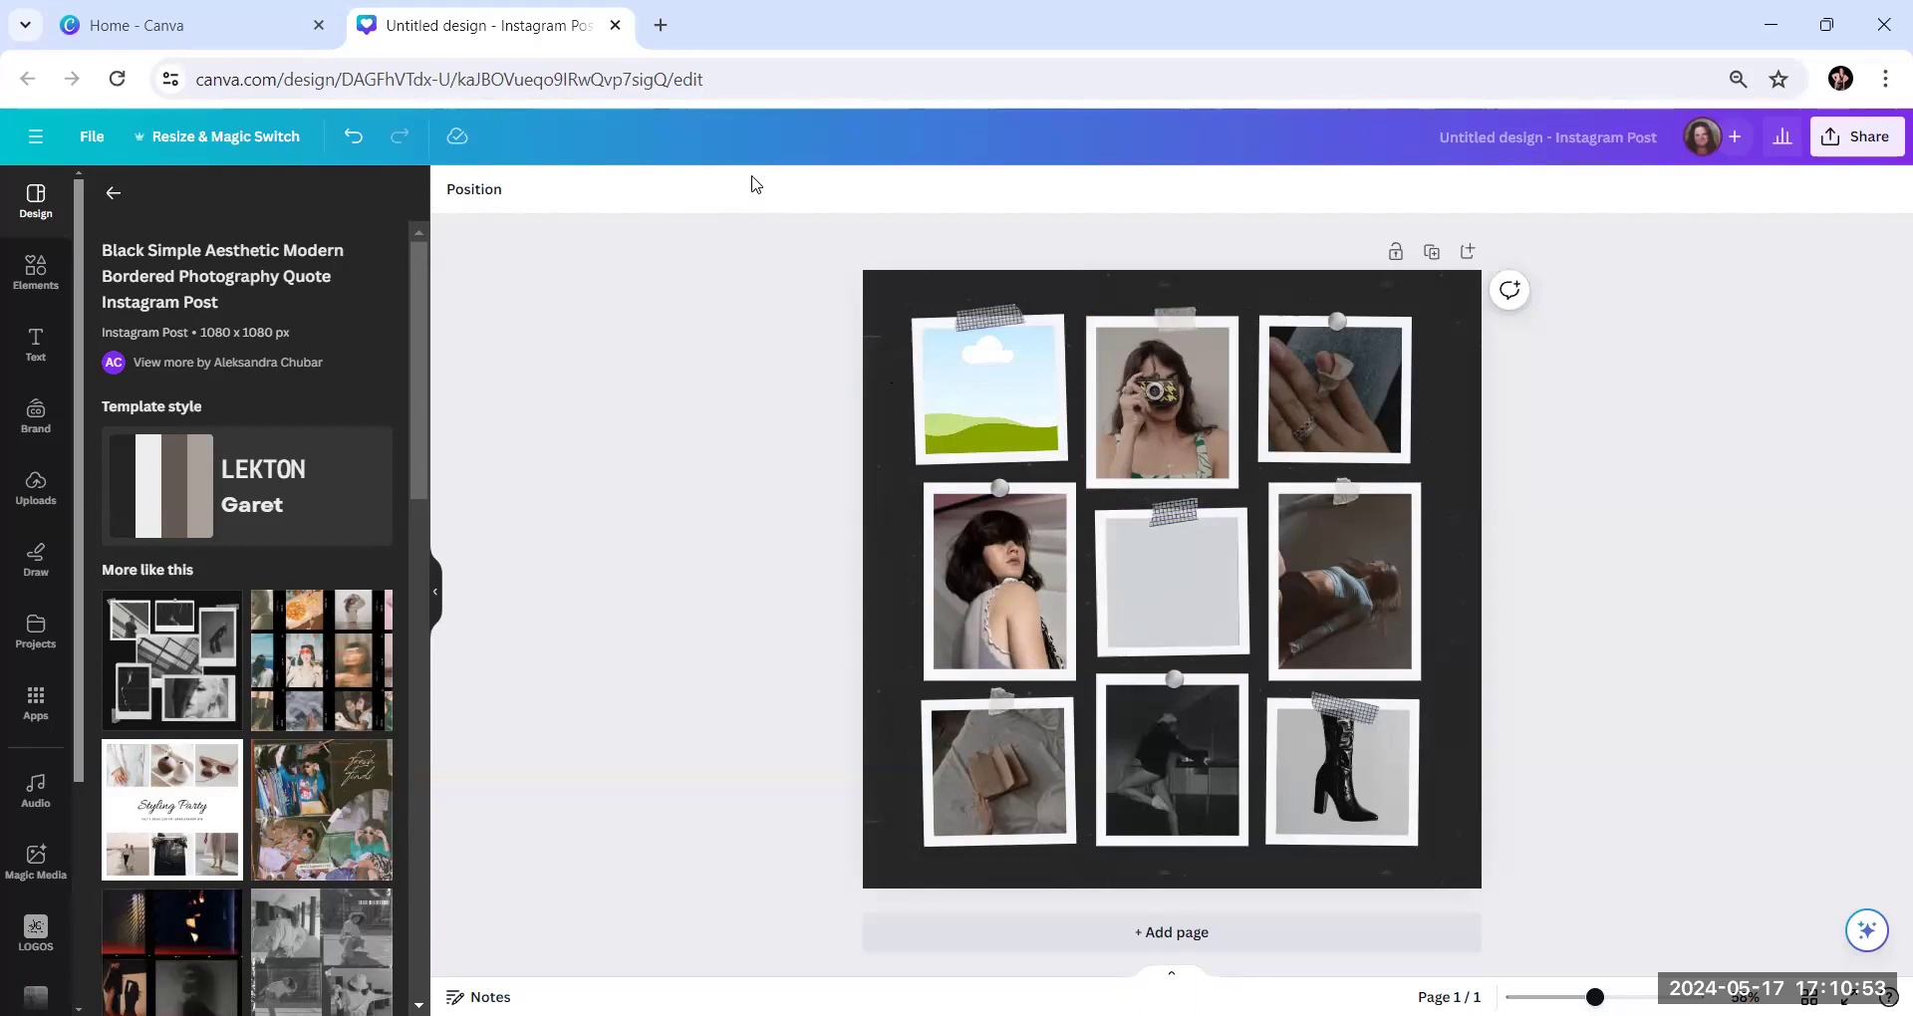
Open an extra browser tab and return to the Instagram post design with its elements library shown
click(660, 25)
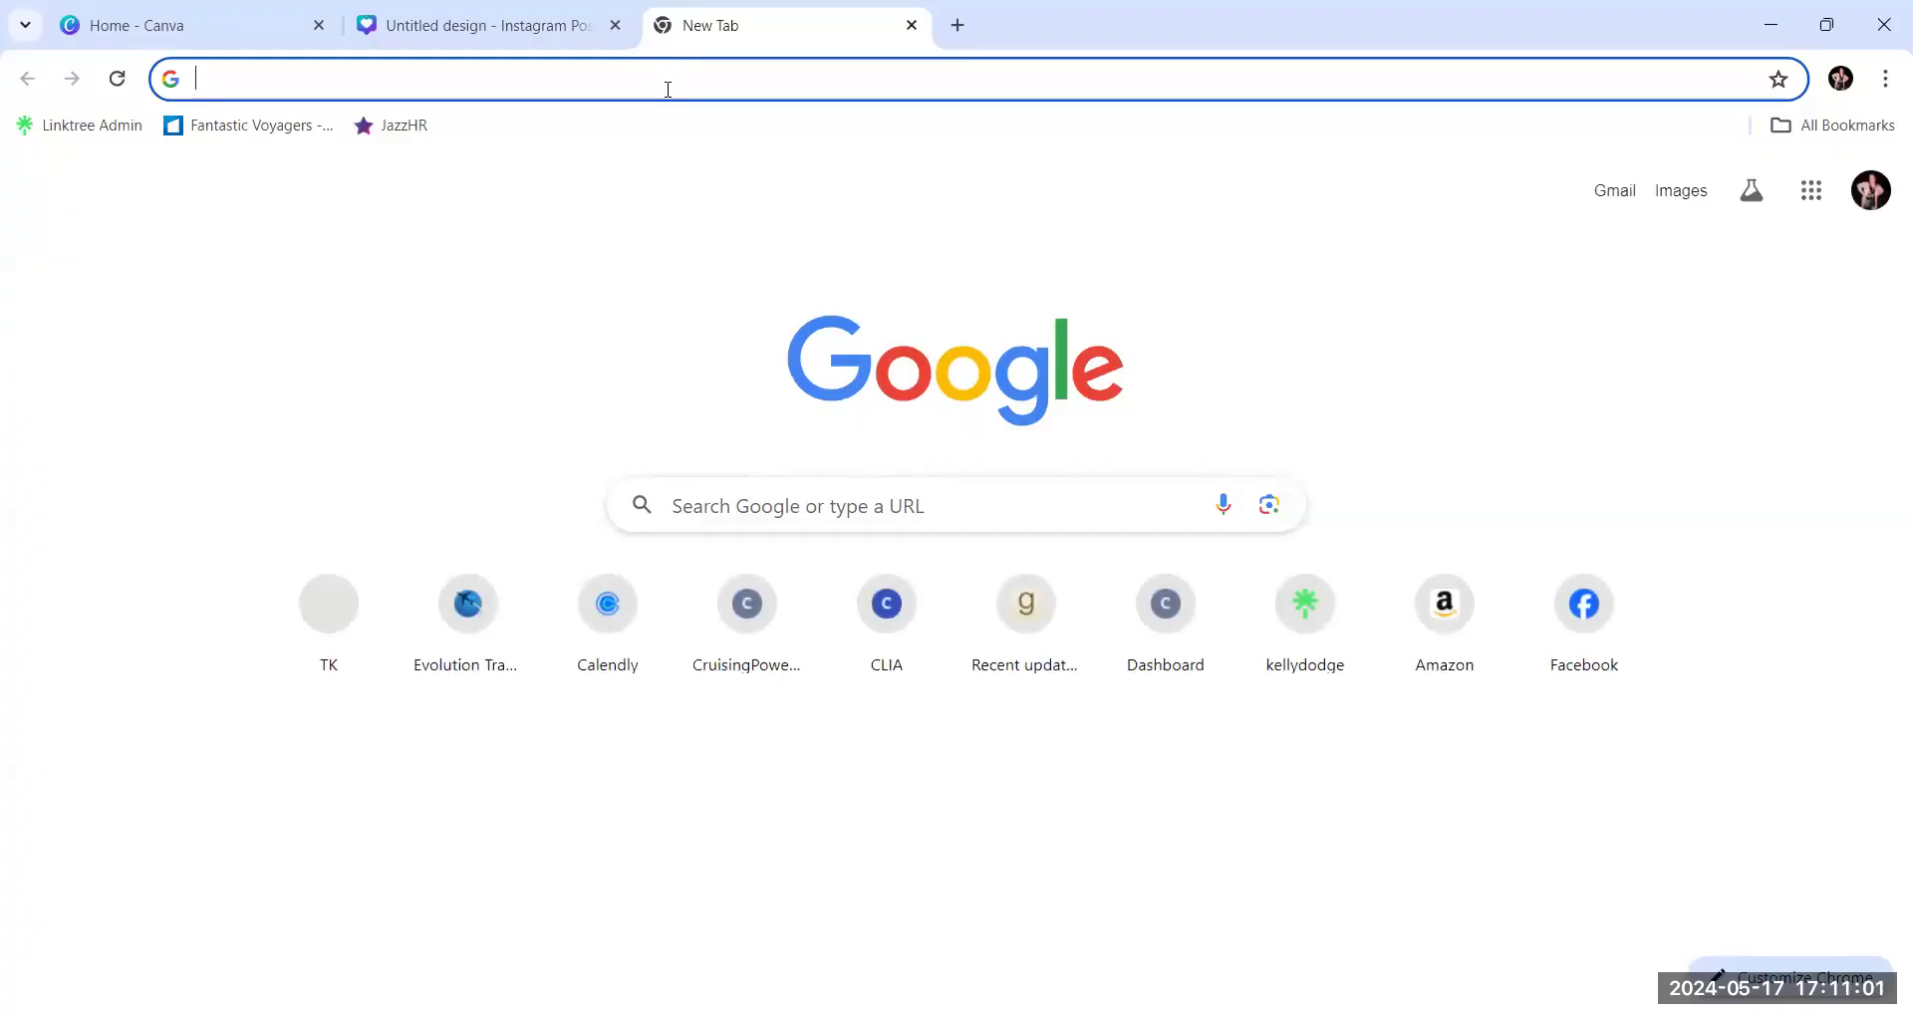
click(445, 37)
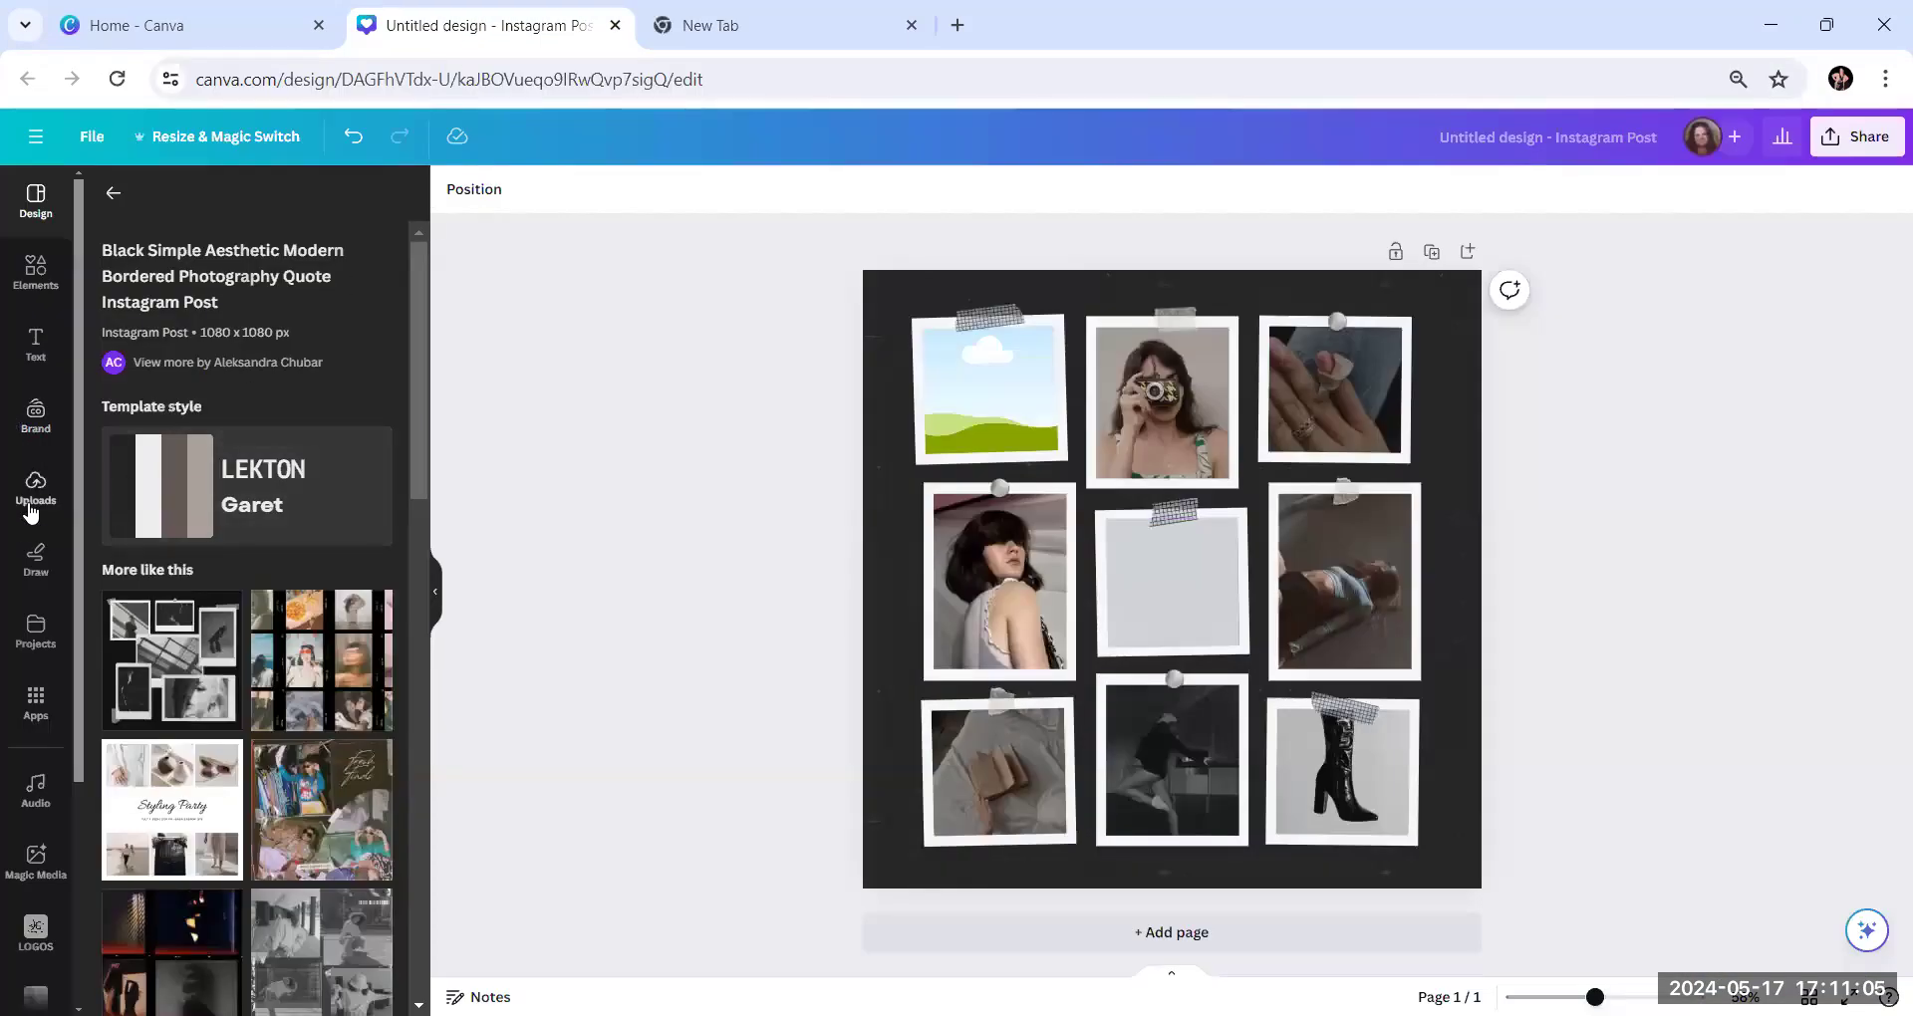
click(31, 289)
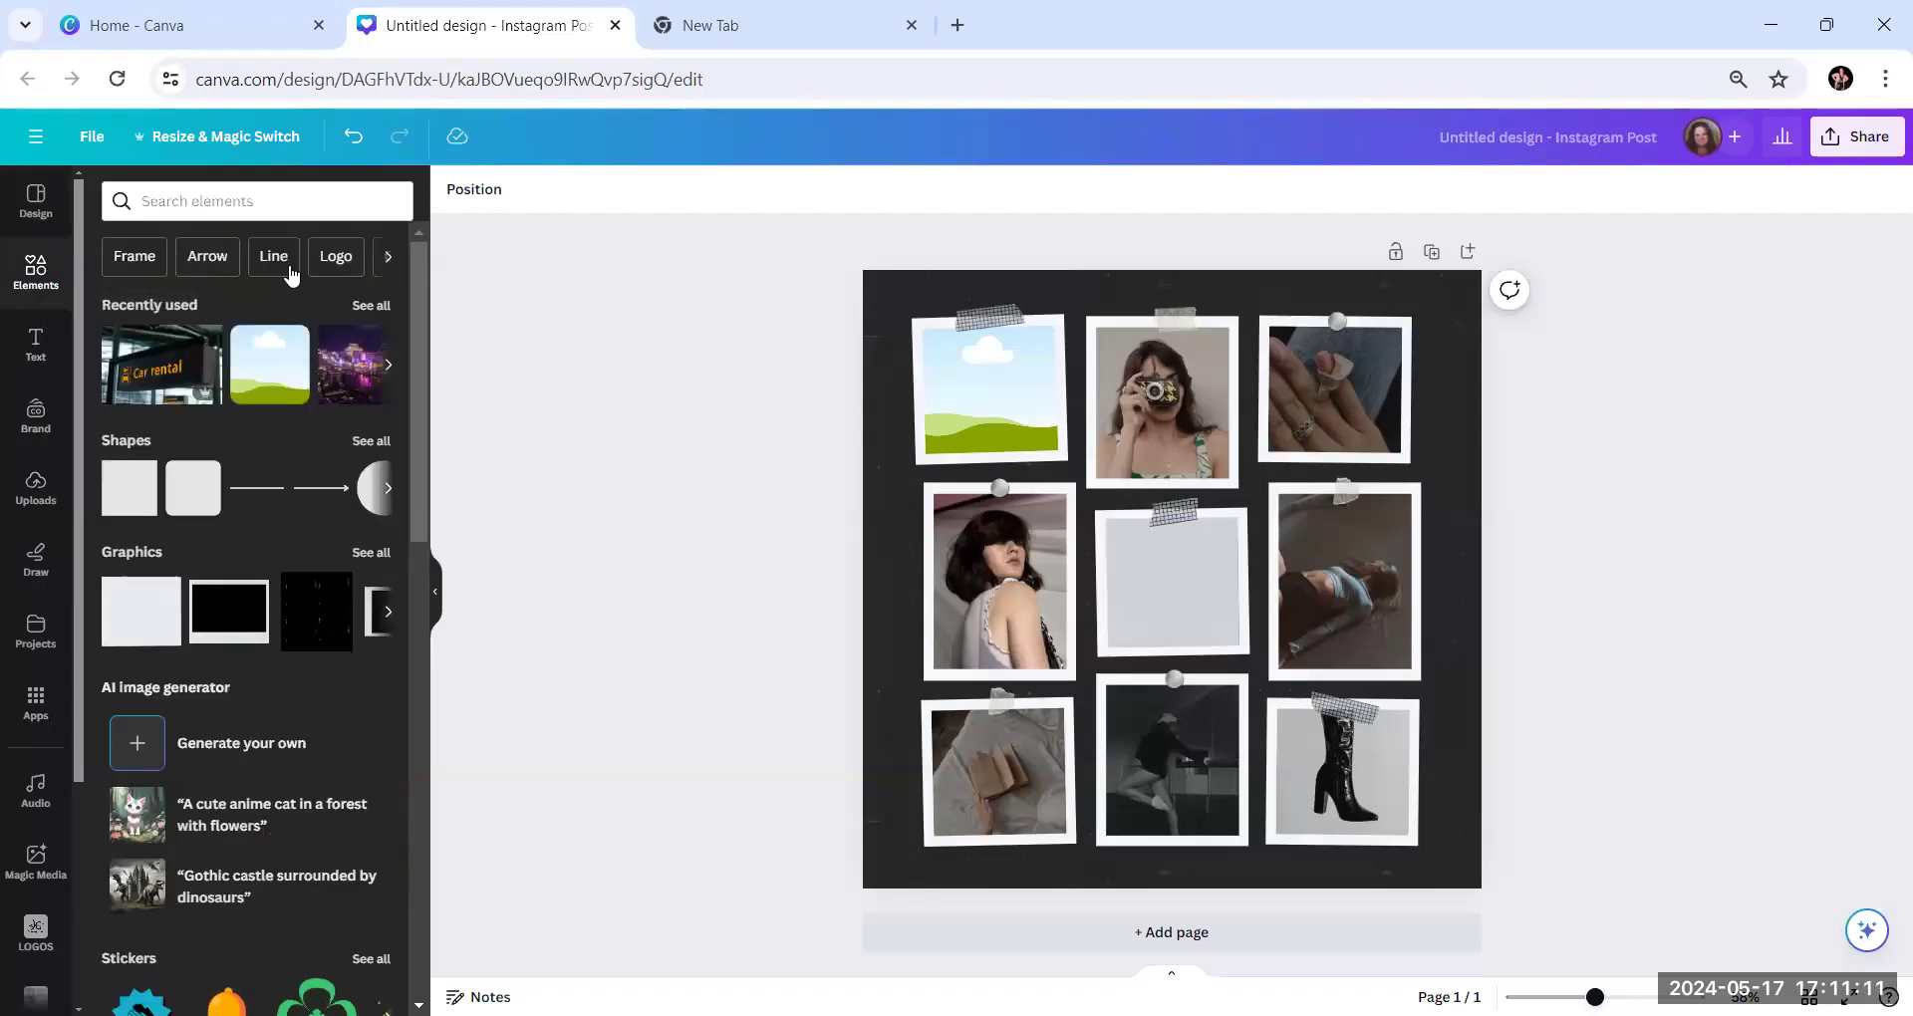
Search the elements library for "los angeles" and show all matching photos
click(200, 205)
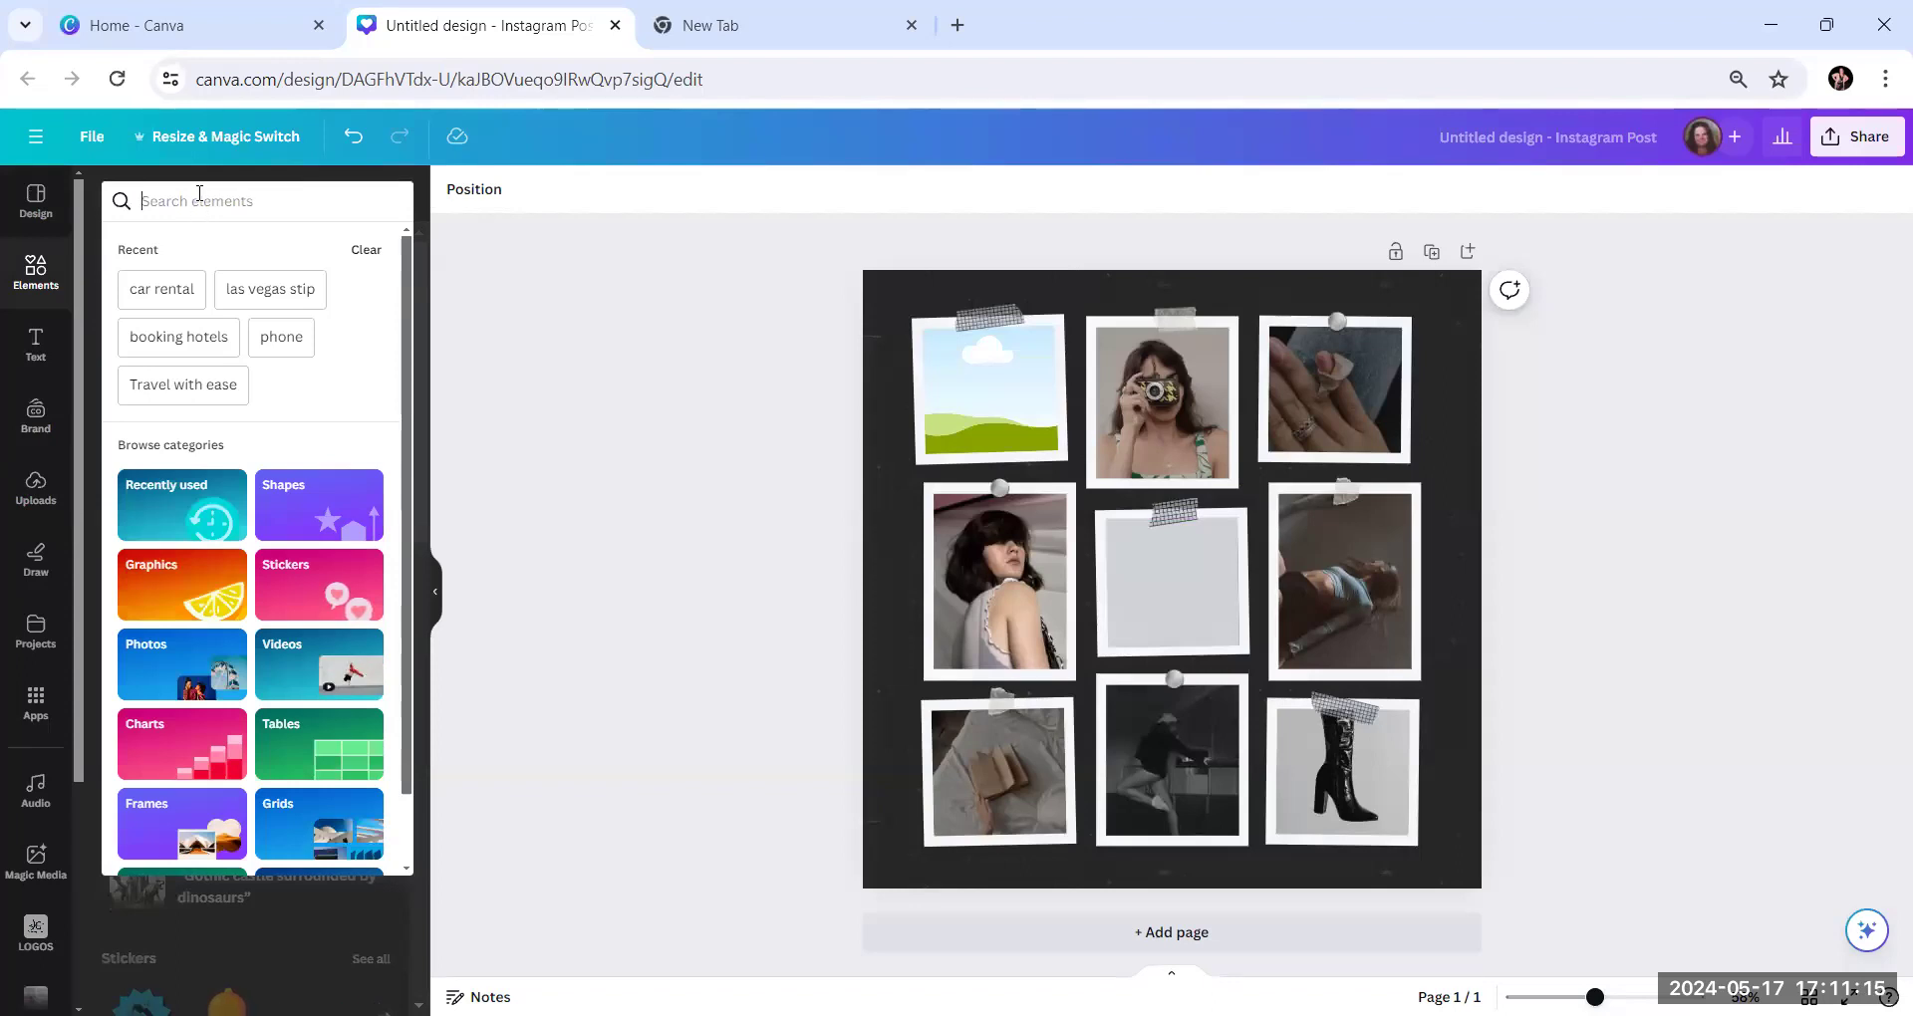
text(los anges)
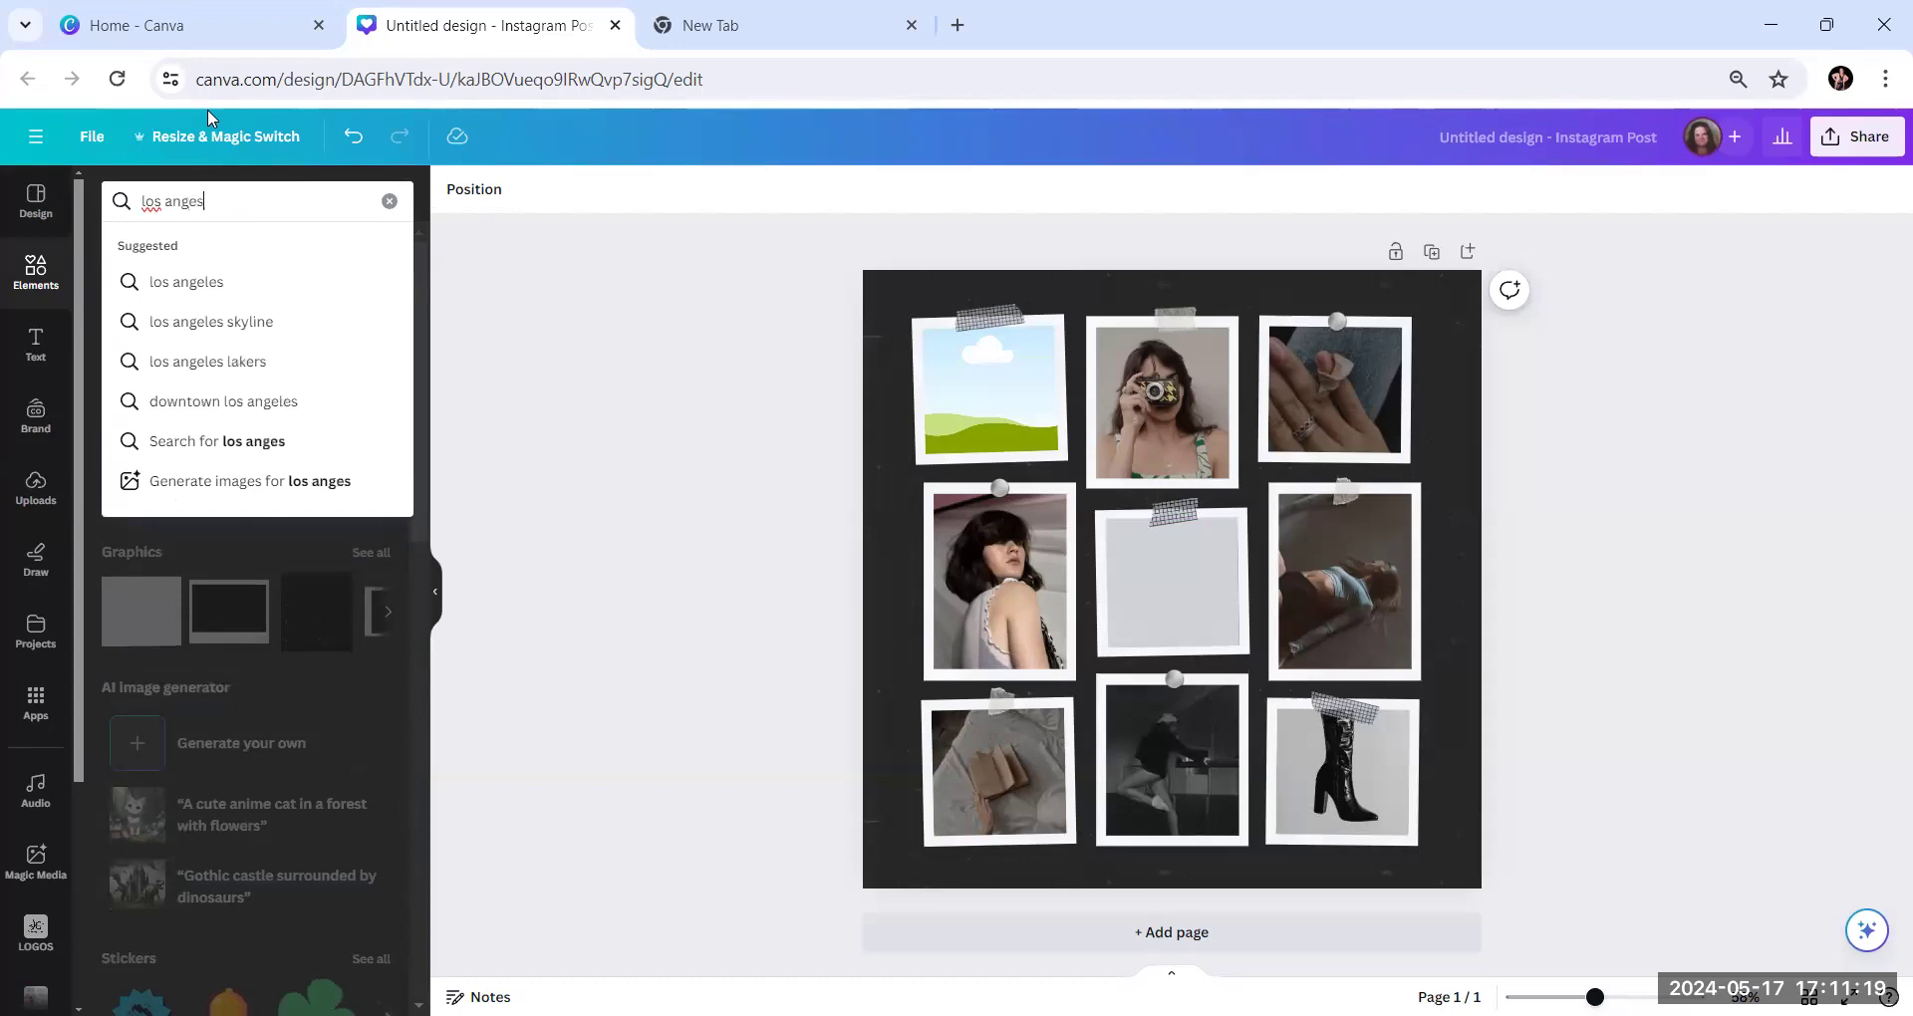
key(BackSpace)
text(l)
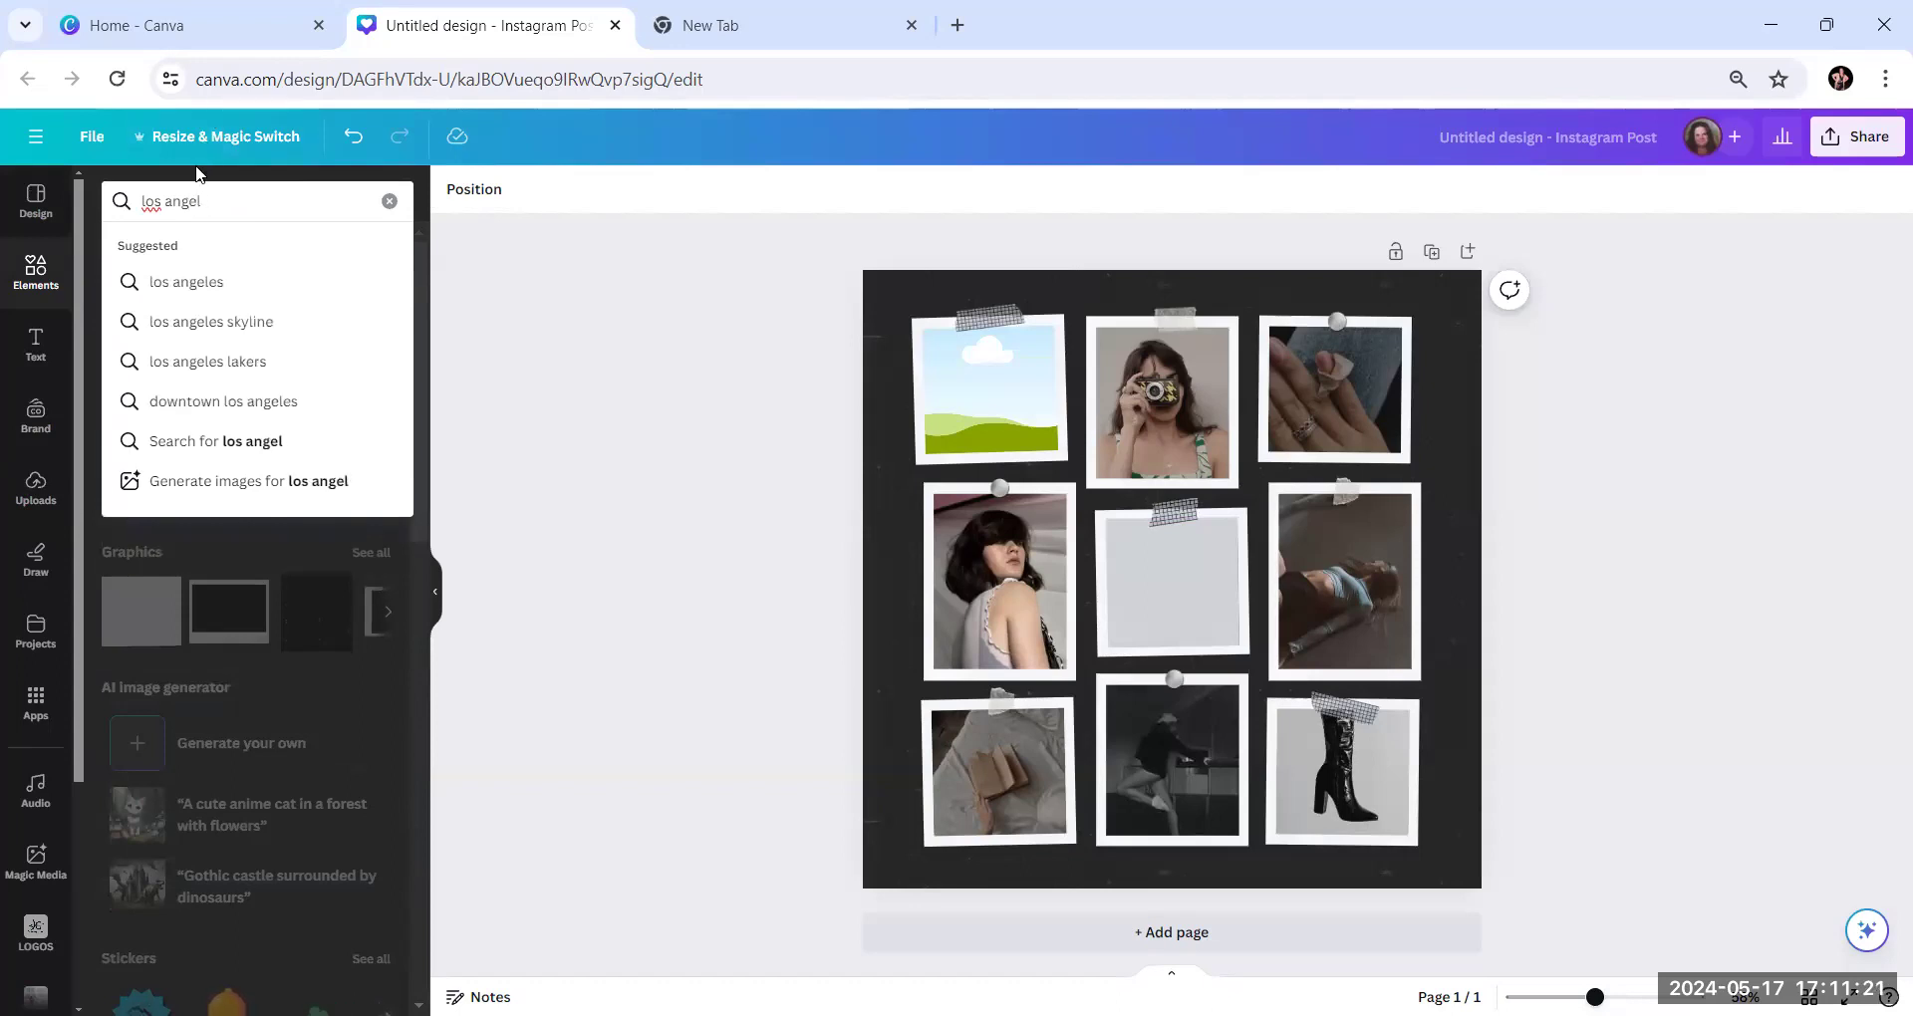
click(239, 294)
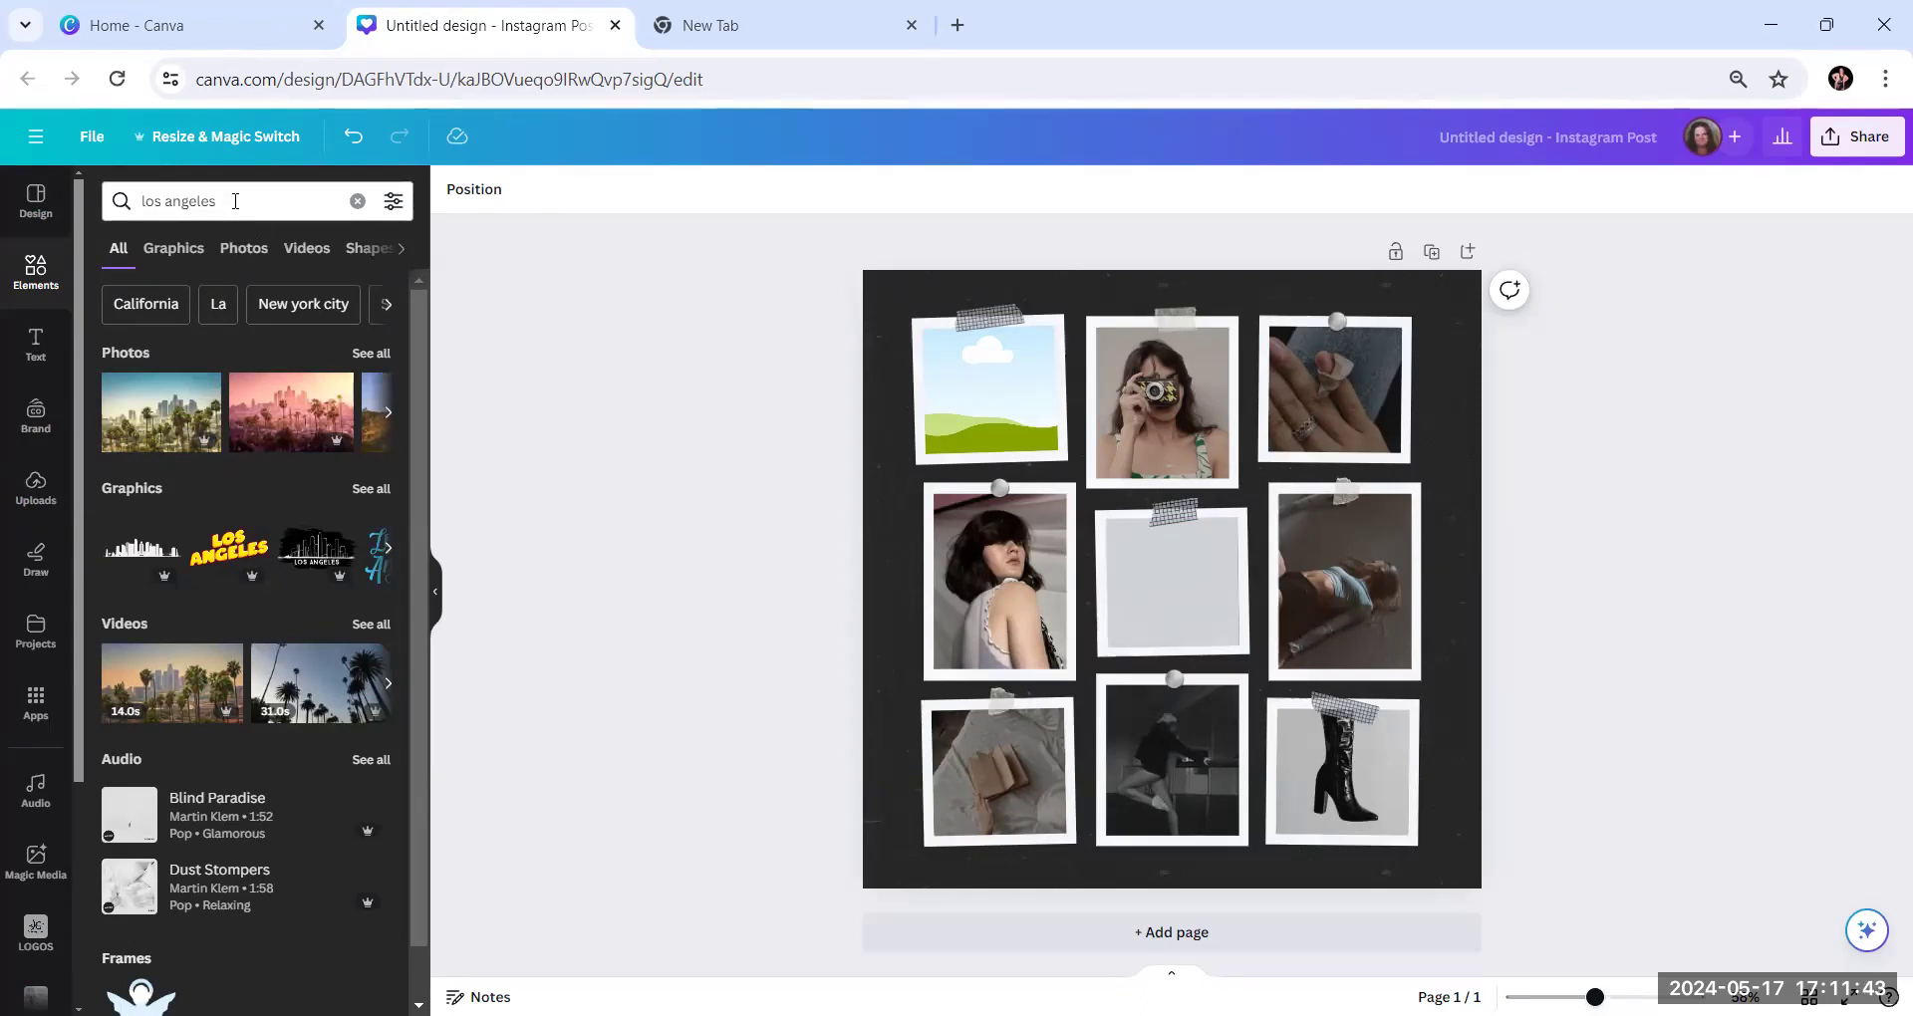
click(387, 353)
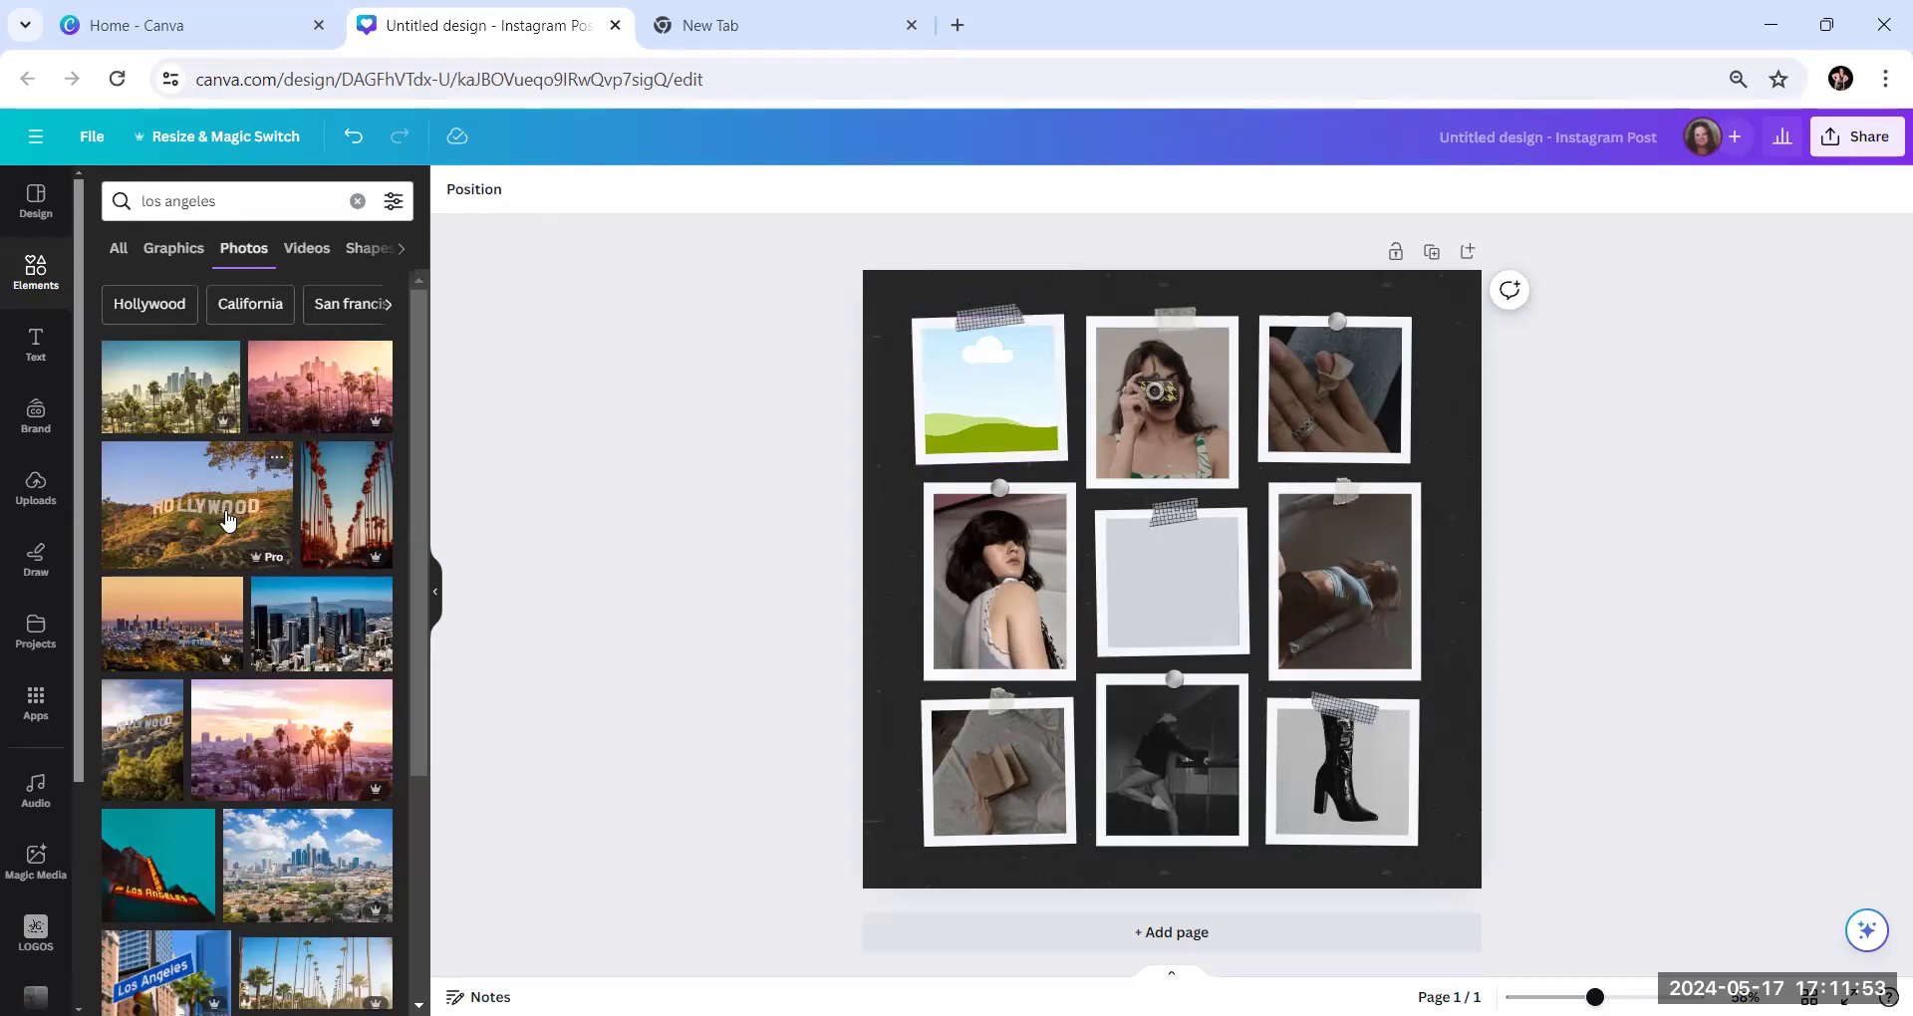
Examine the Los Angeles photo results for skyline, Hollywood sign and palm tree pictures that suit the collage
scroll(227, 550, down, 2)
scroll(227, 551, down, 1)
scroll(227, 550, down, 2)
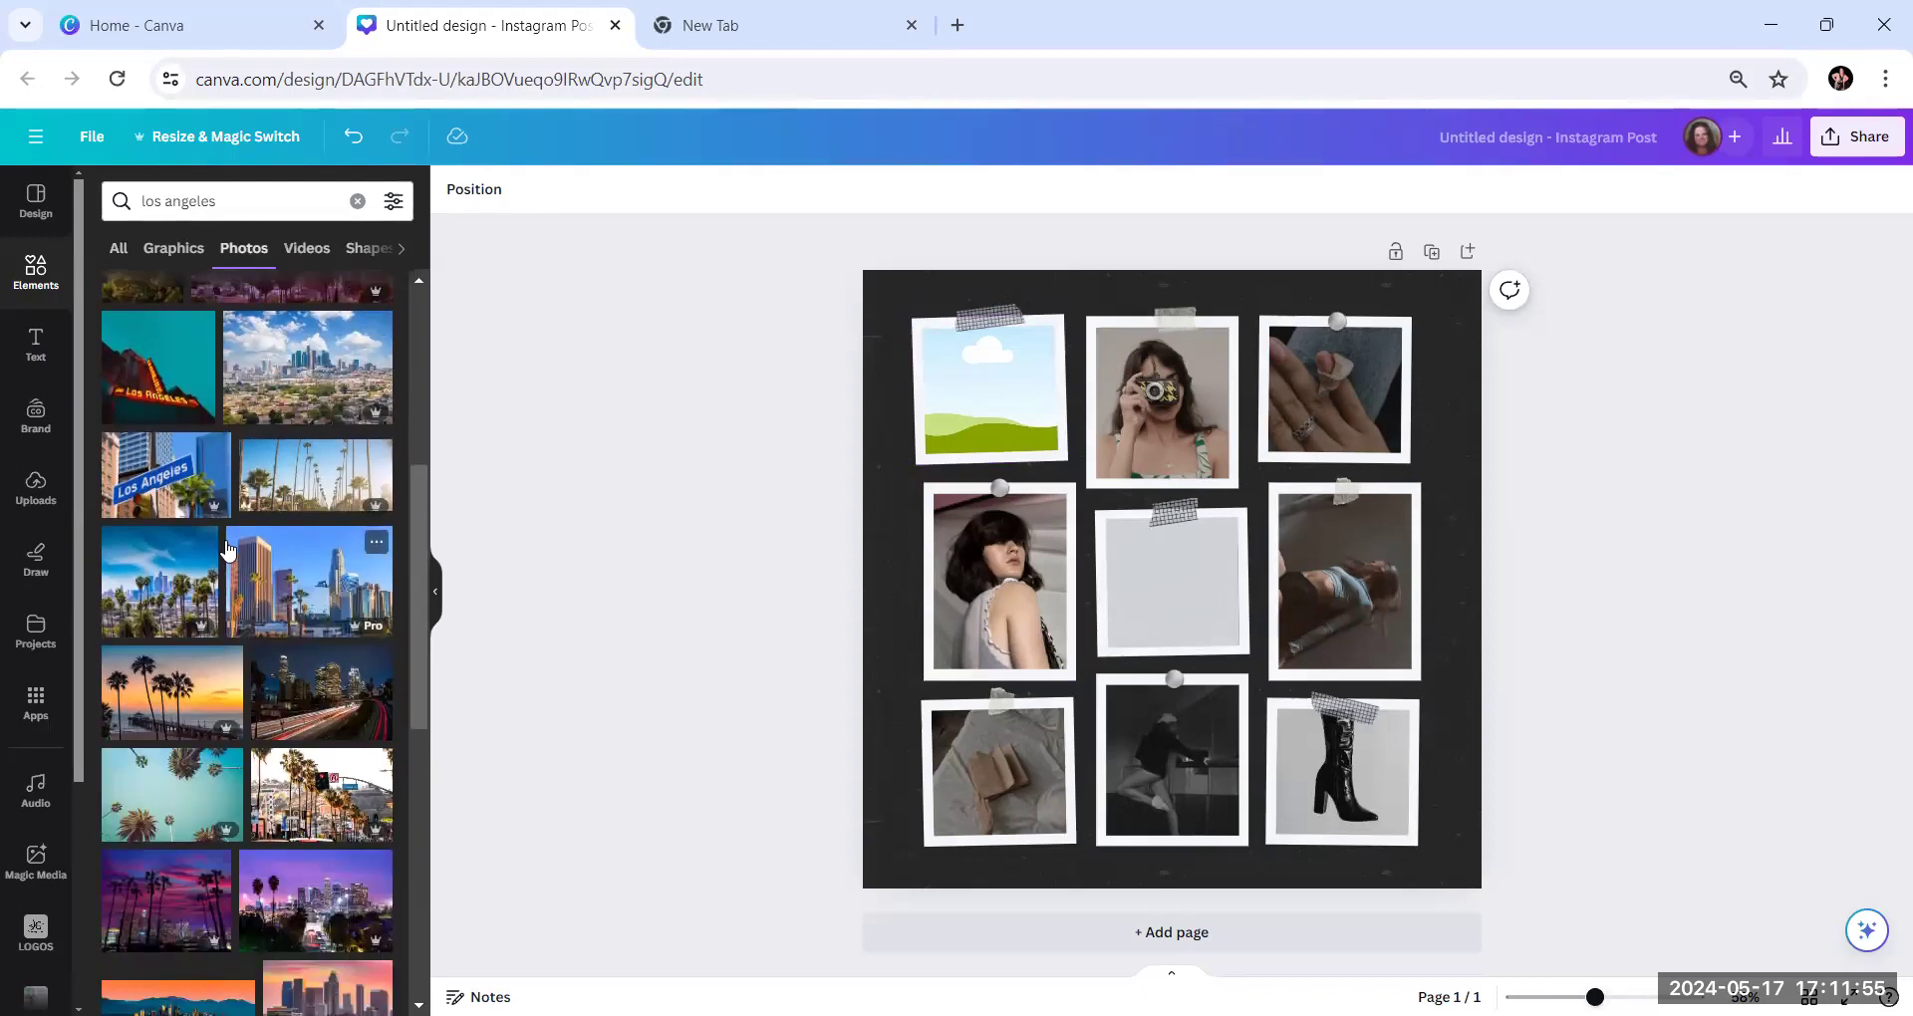
scroll(228, 550, down, 2)
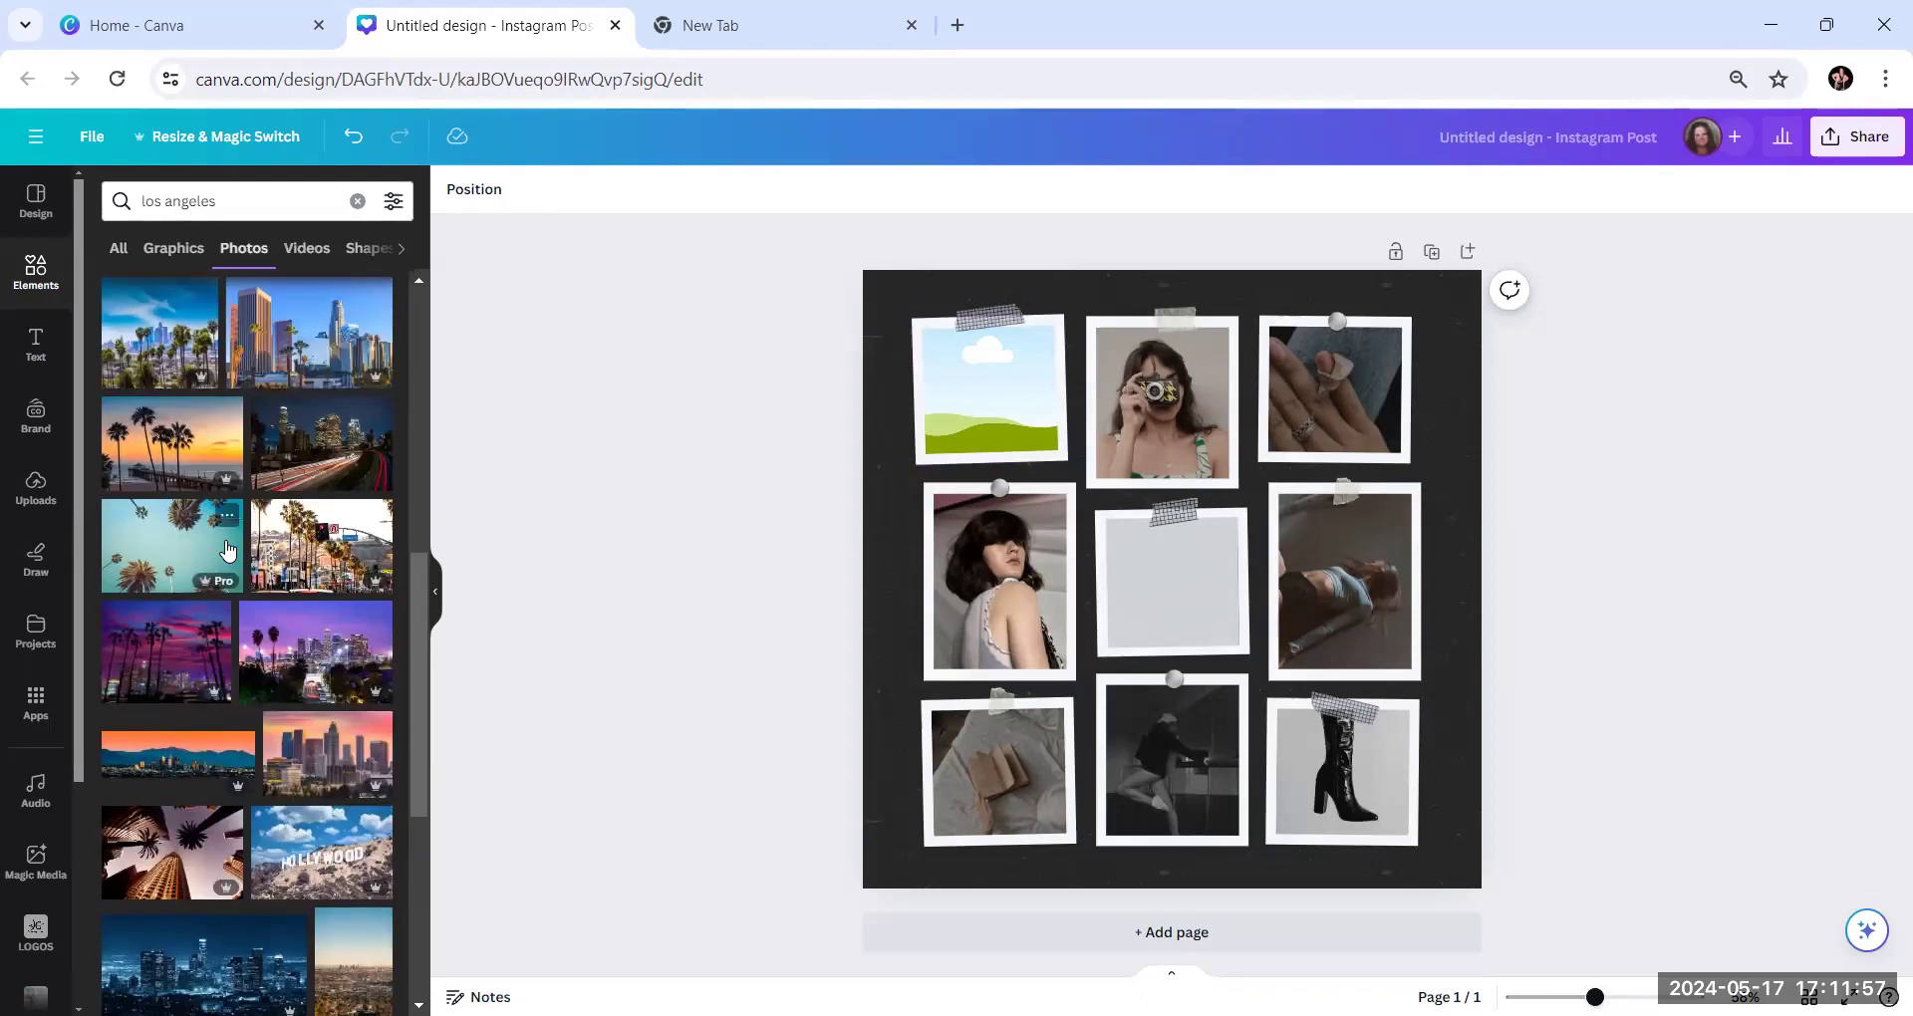
scroll(227, 548, down, 3)
scroll(226, 543, down, 1)
scroll(227, 550, down, 2)
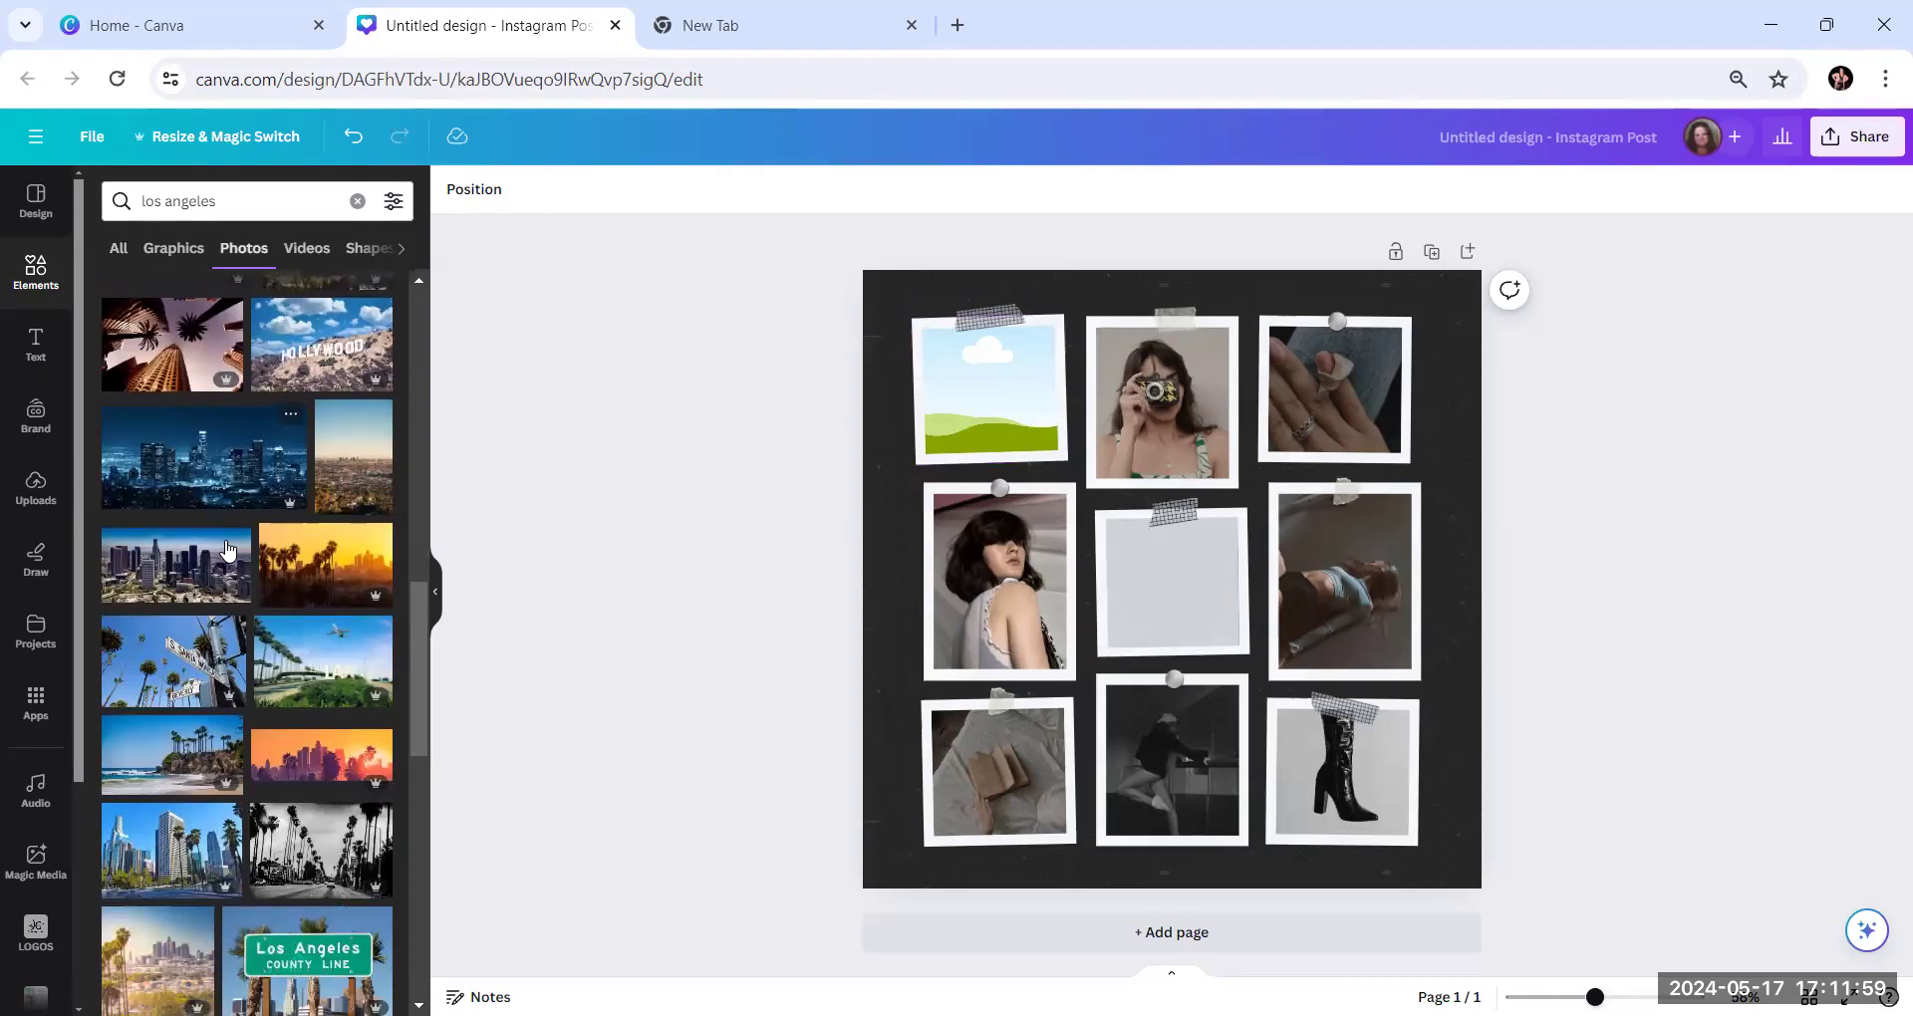
scroll(227, 550, down, 2)
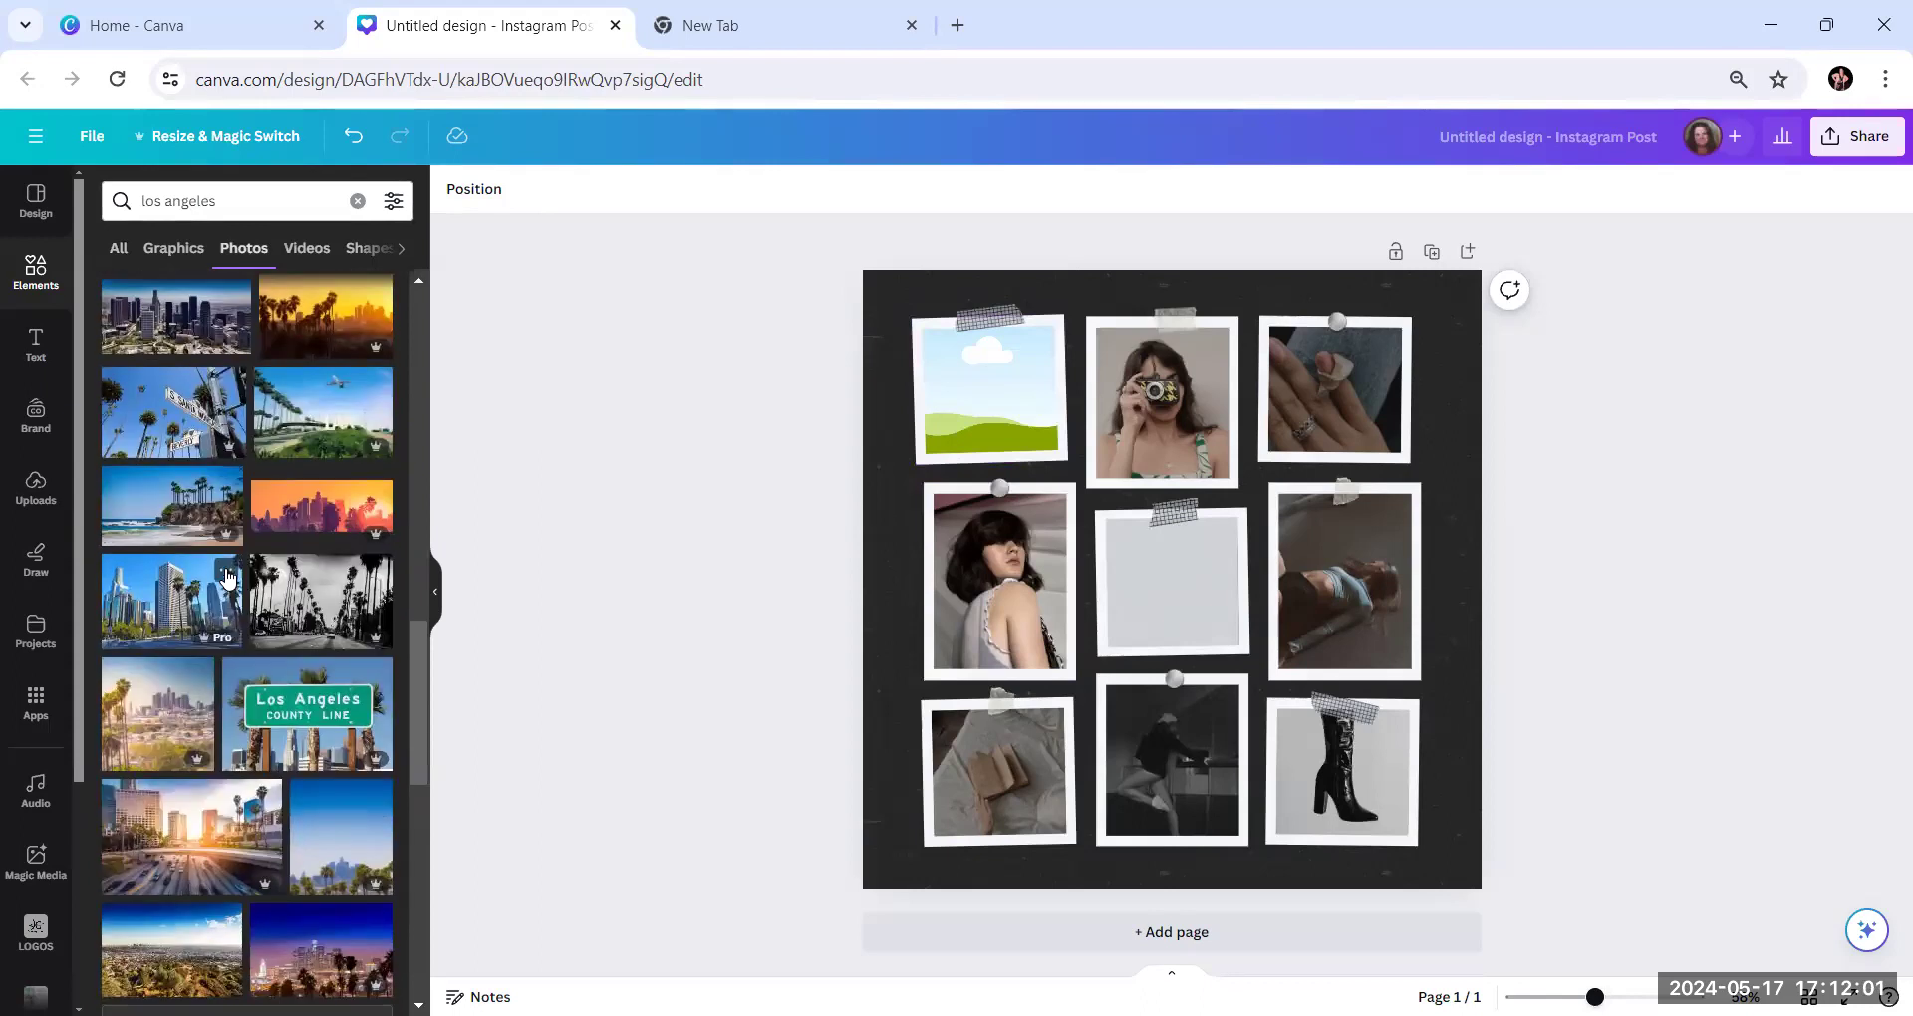
scroll(227, 544, down, 3)
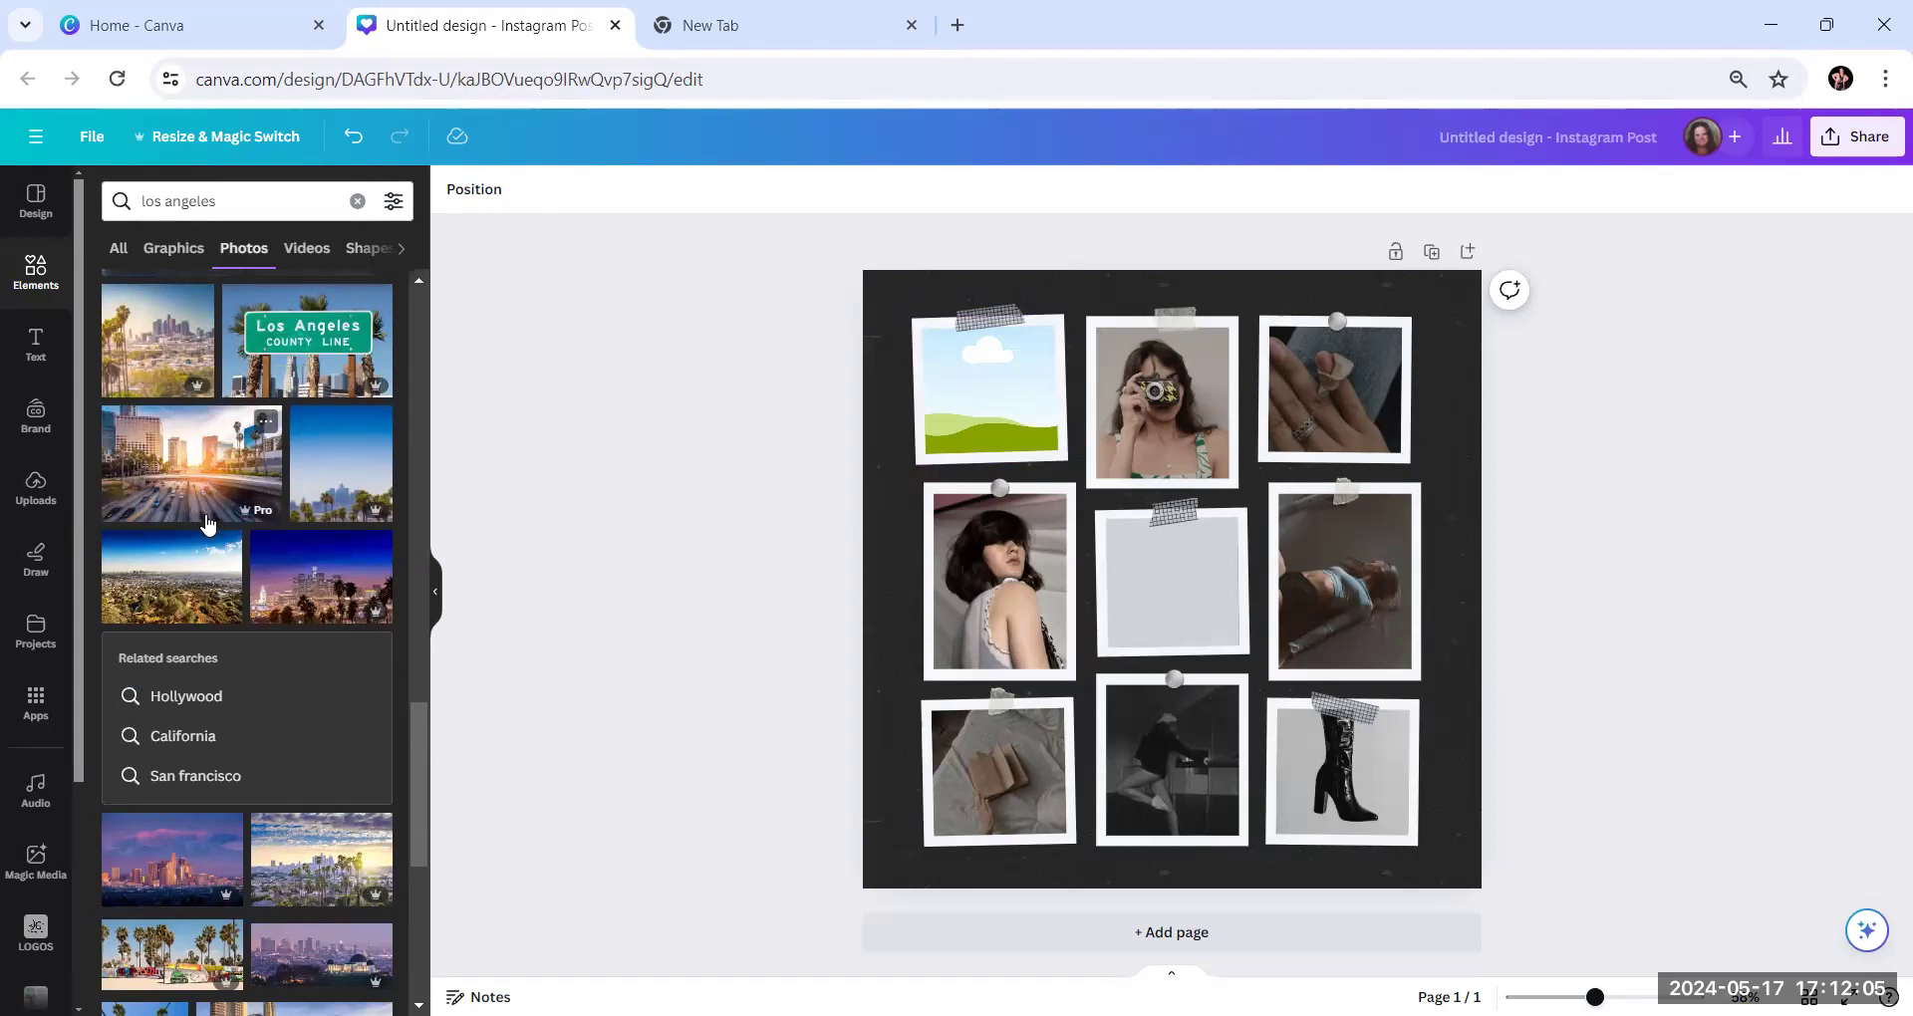
scroll(332, 618, up, 4)
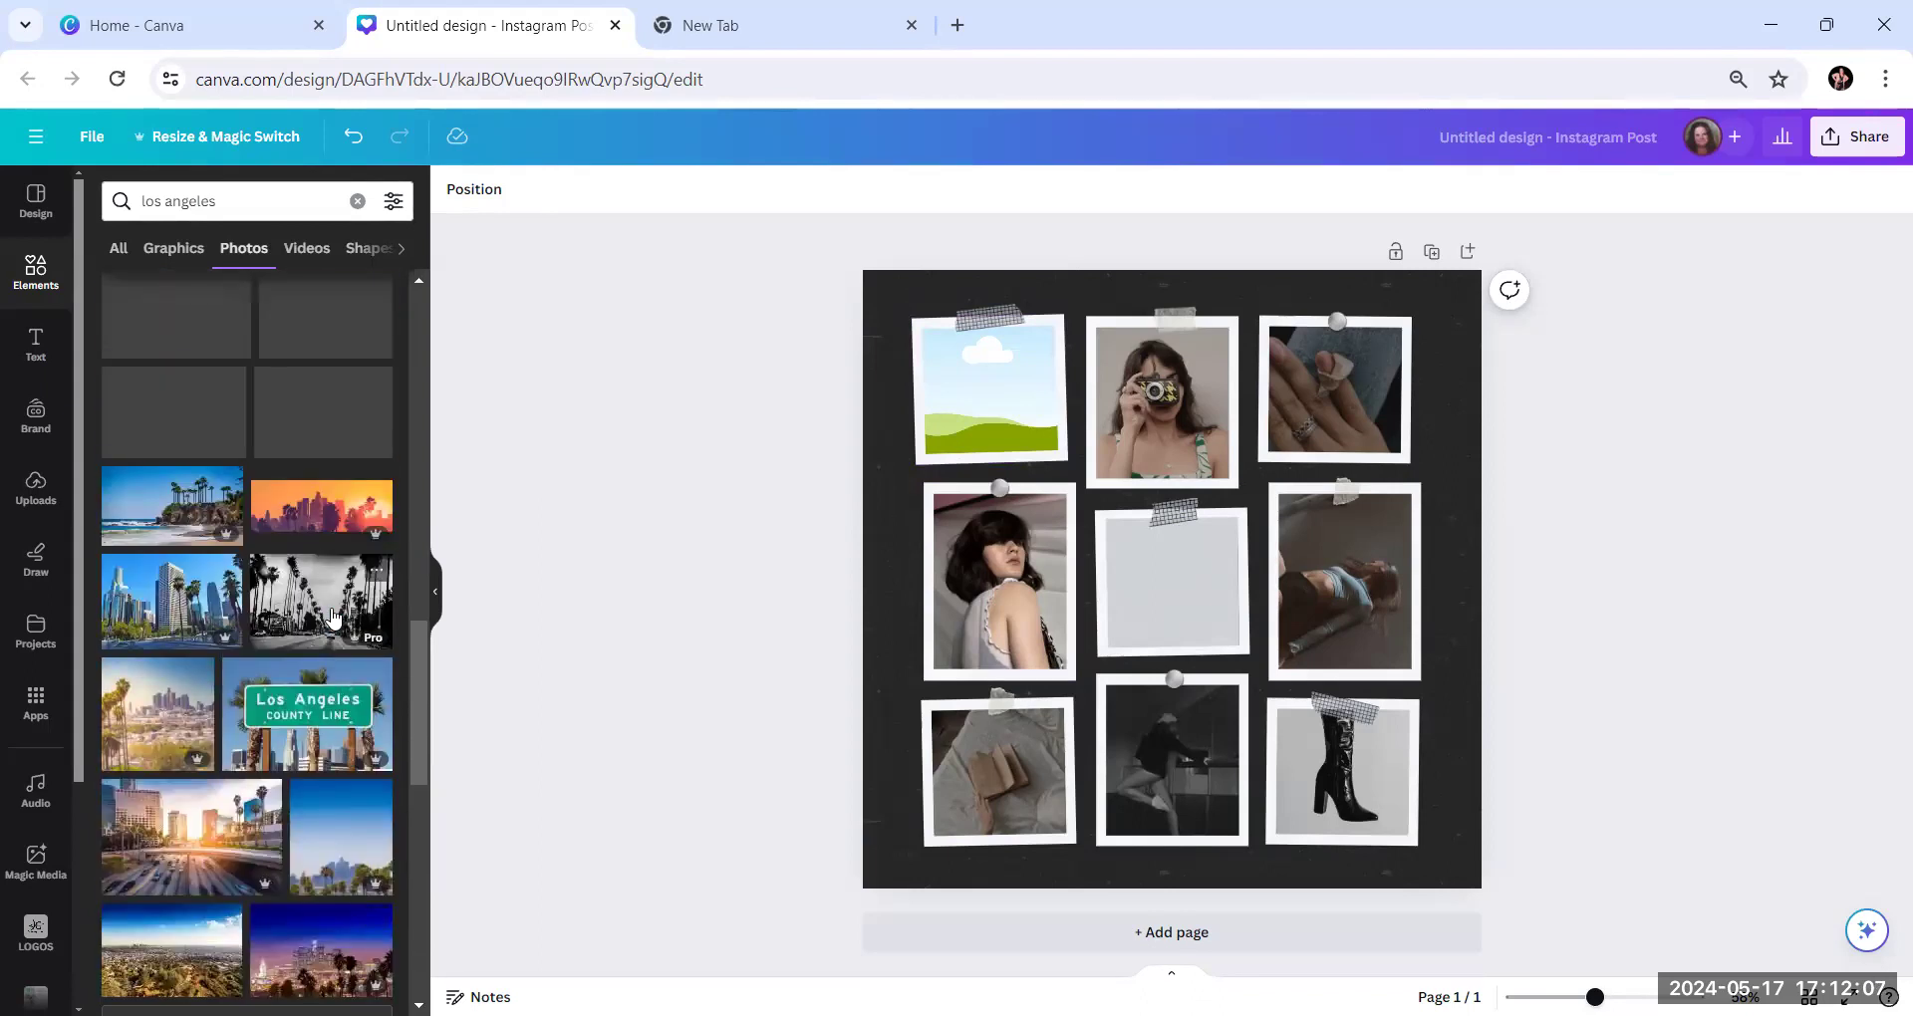
scroll(332, 618, up, 5)
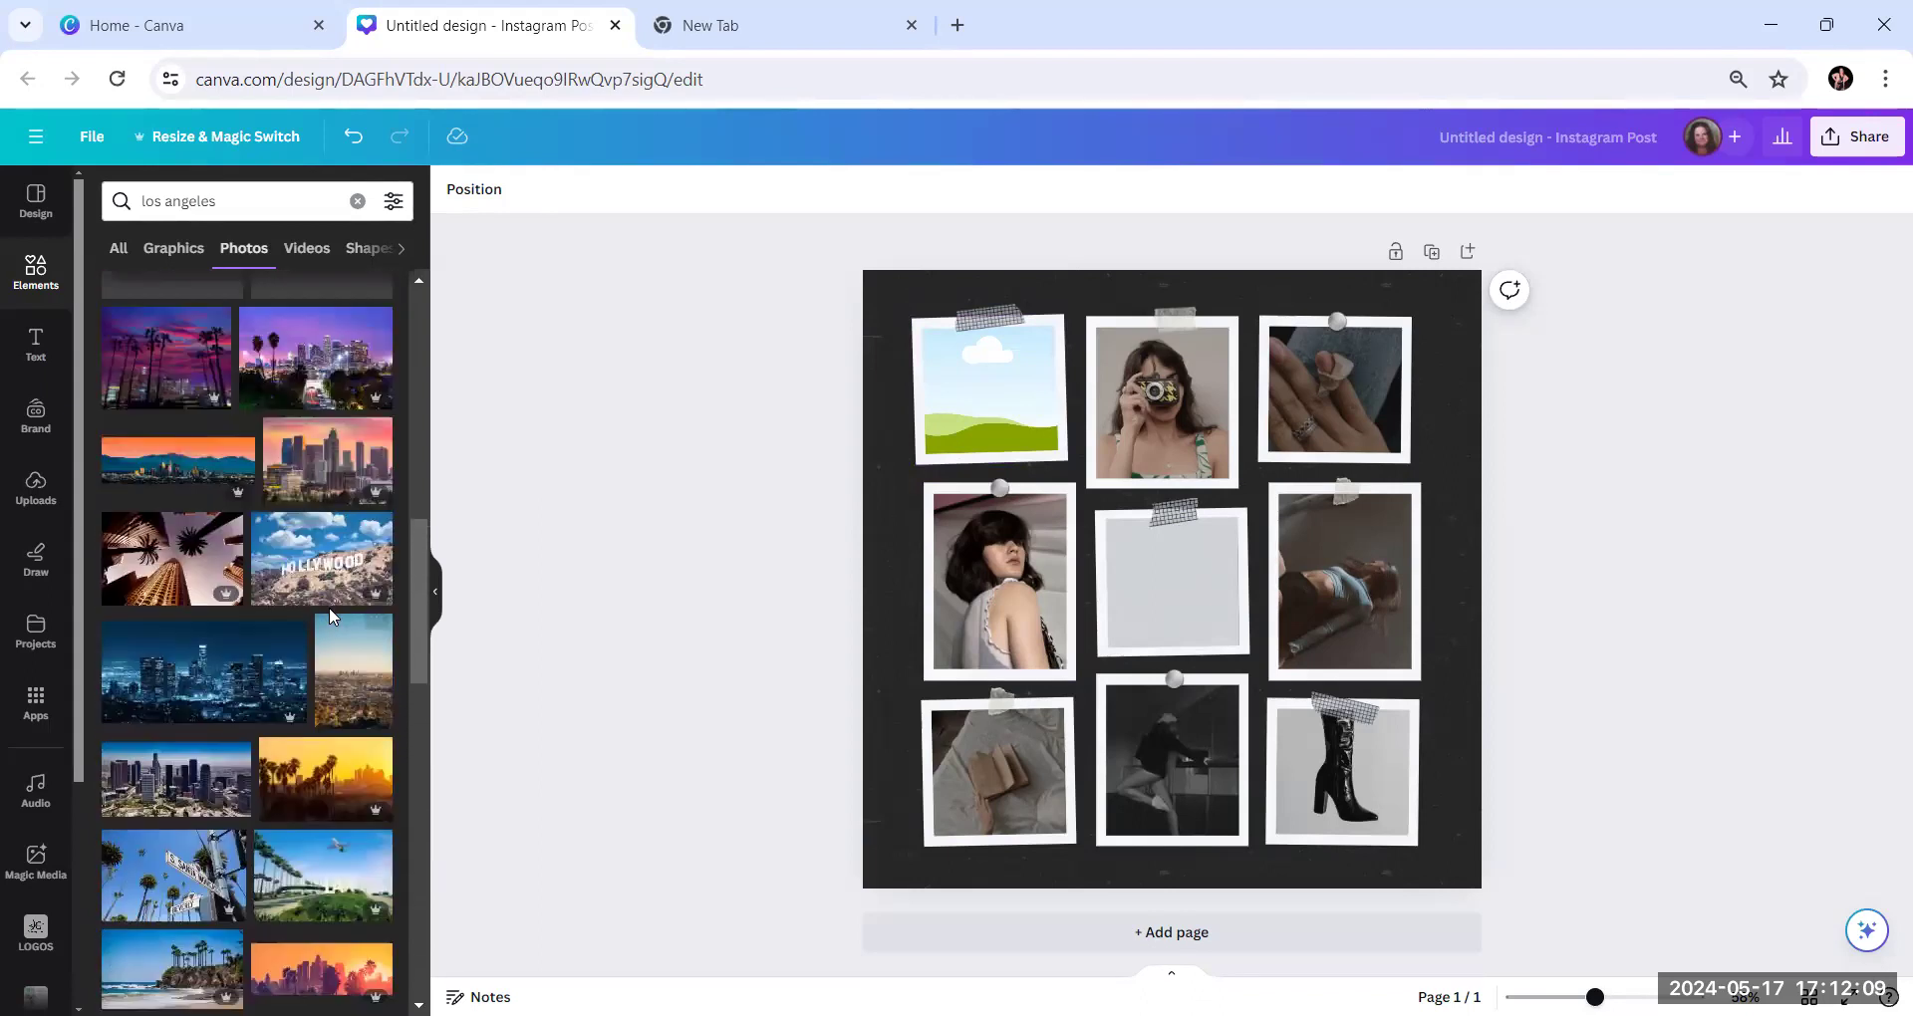
scroll(332, 617, up, 5)
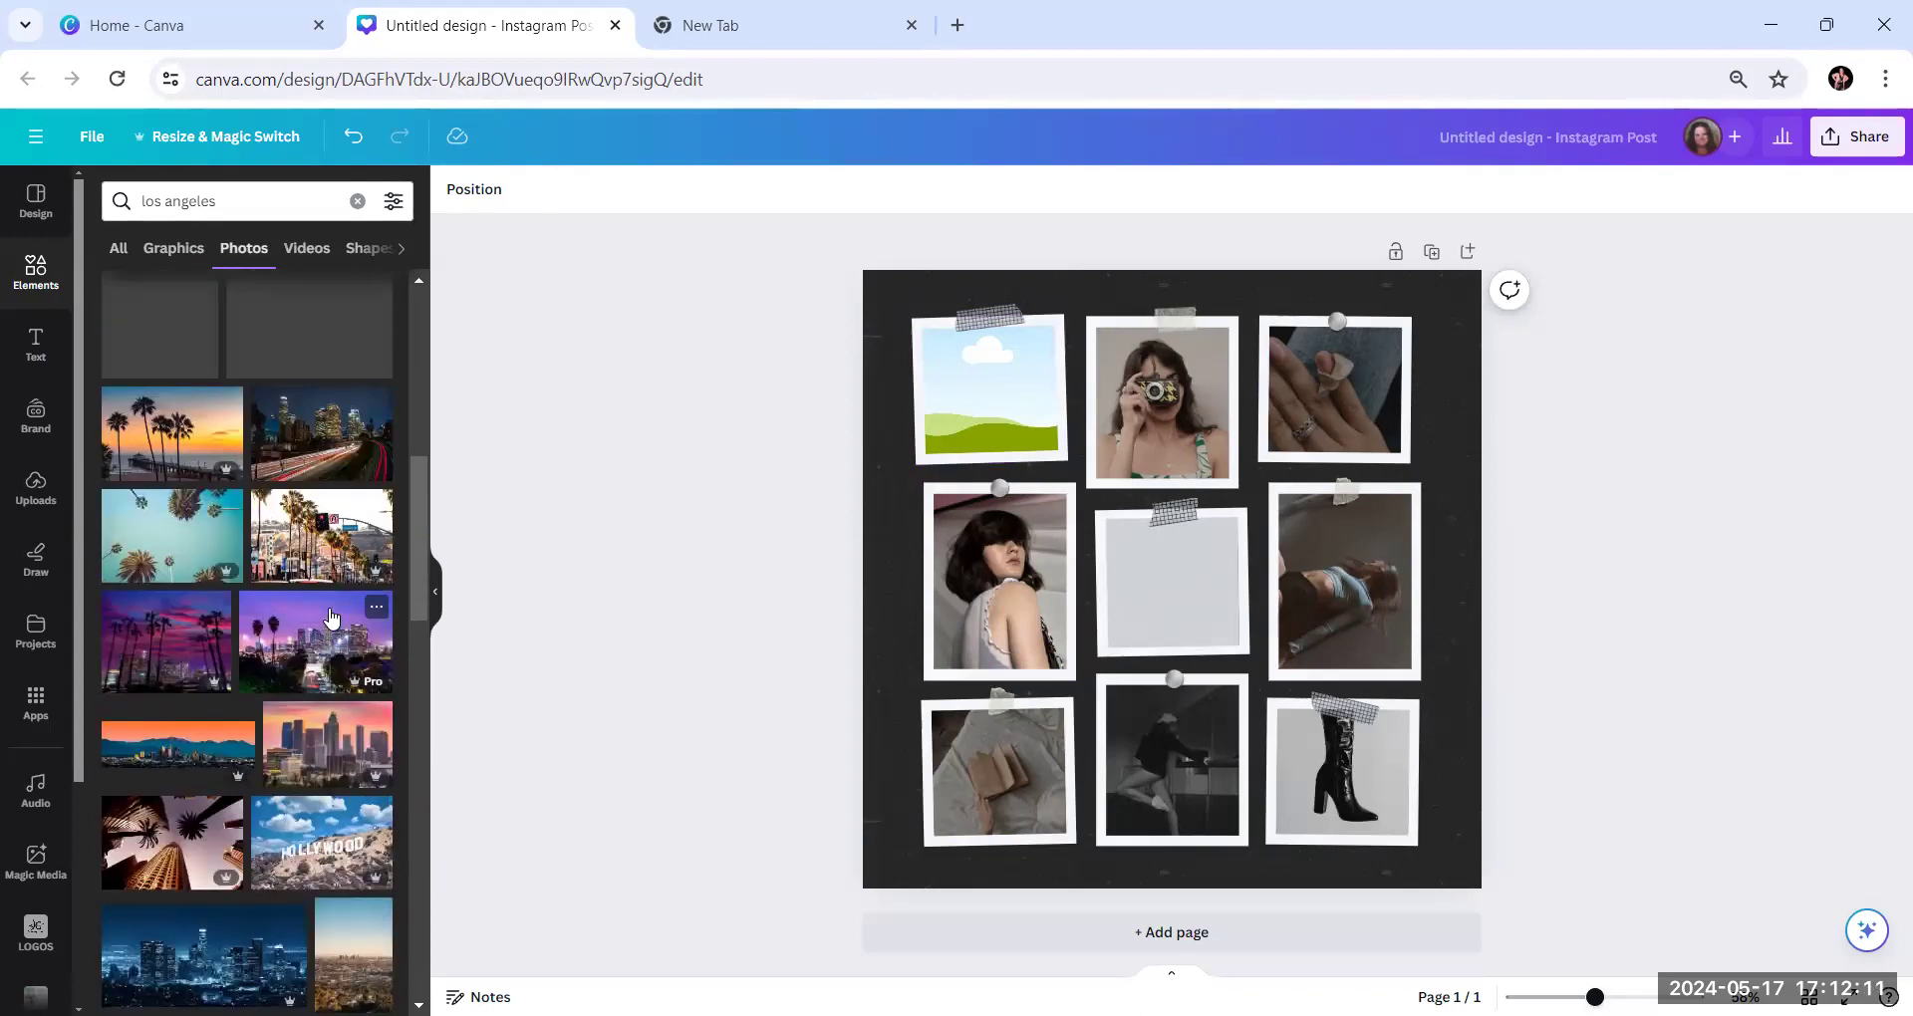
scroll(332, 617, up, 2)
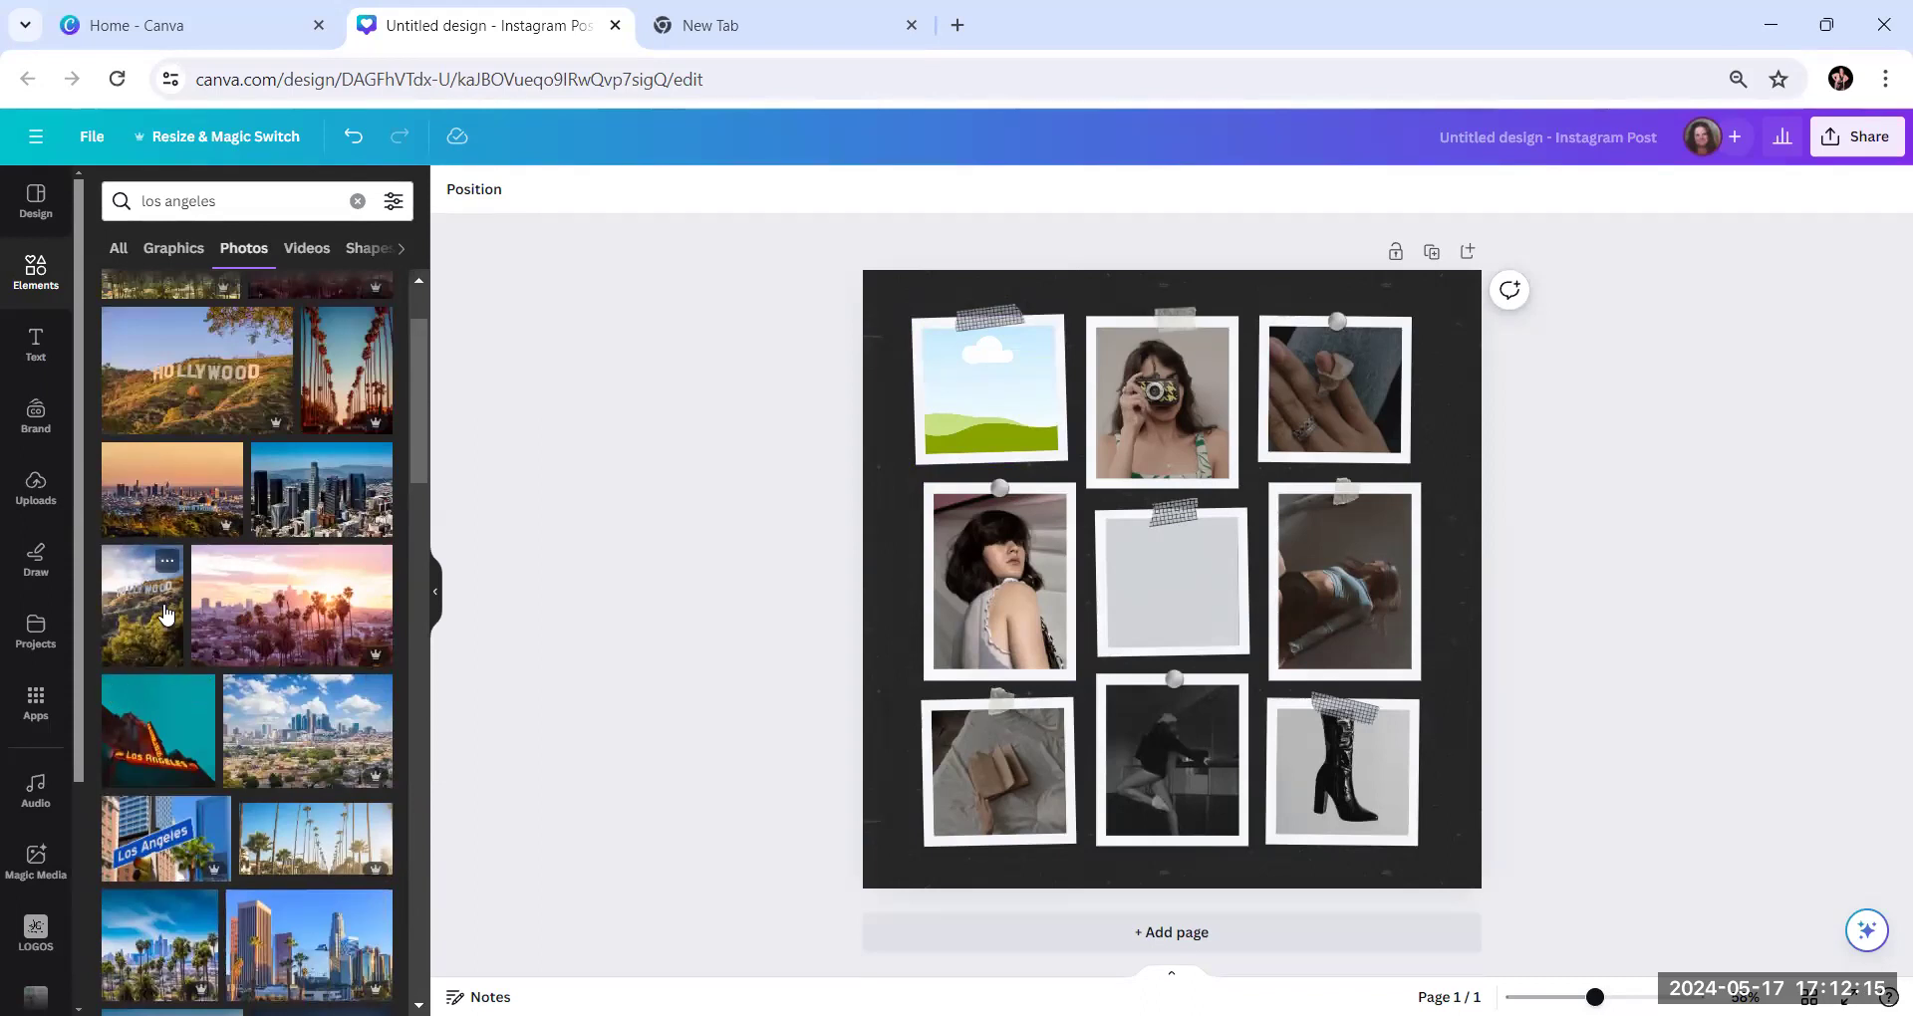
scroll(174, 549, up, 2)
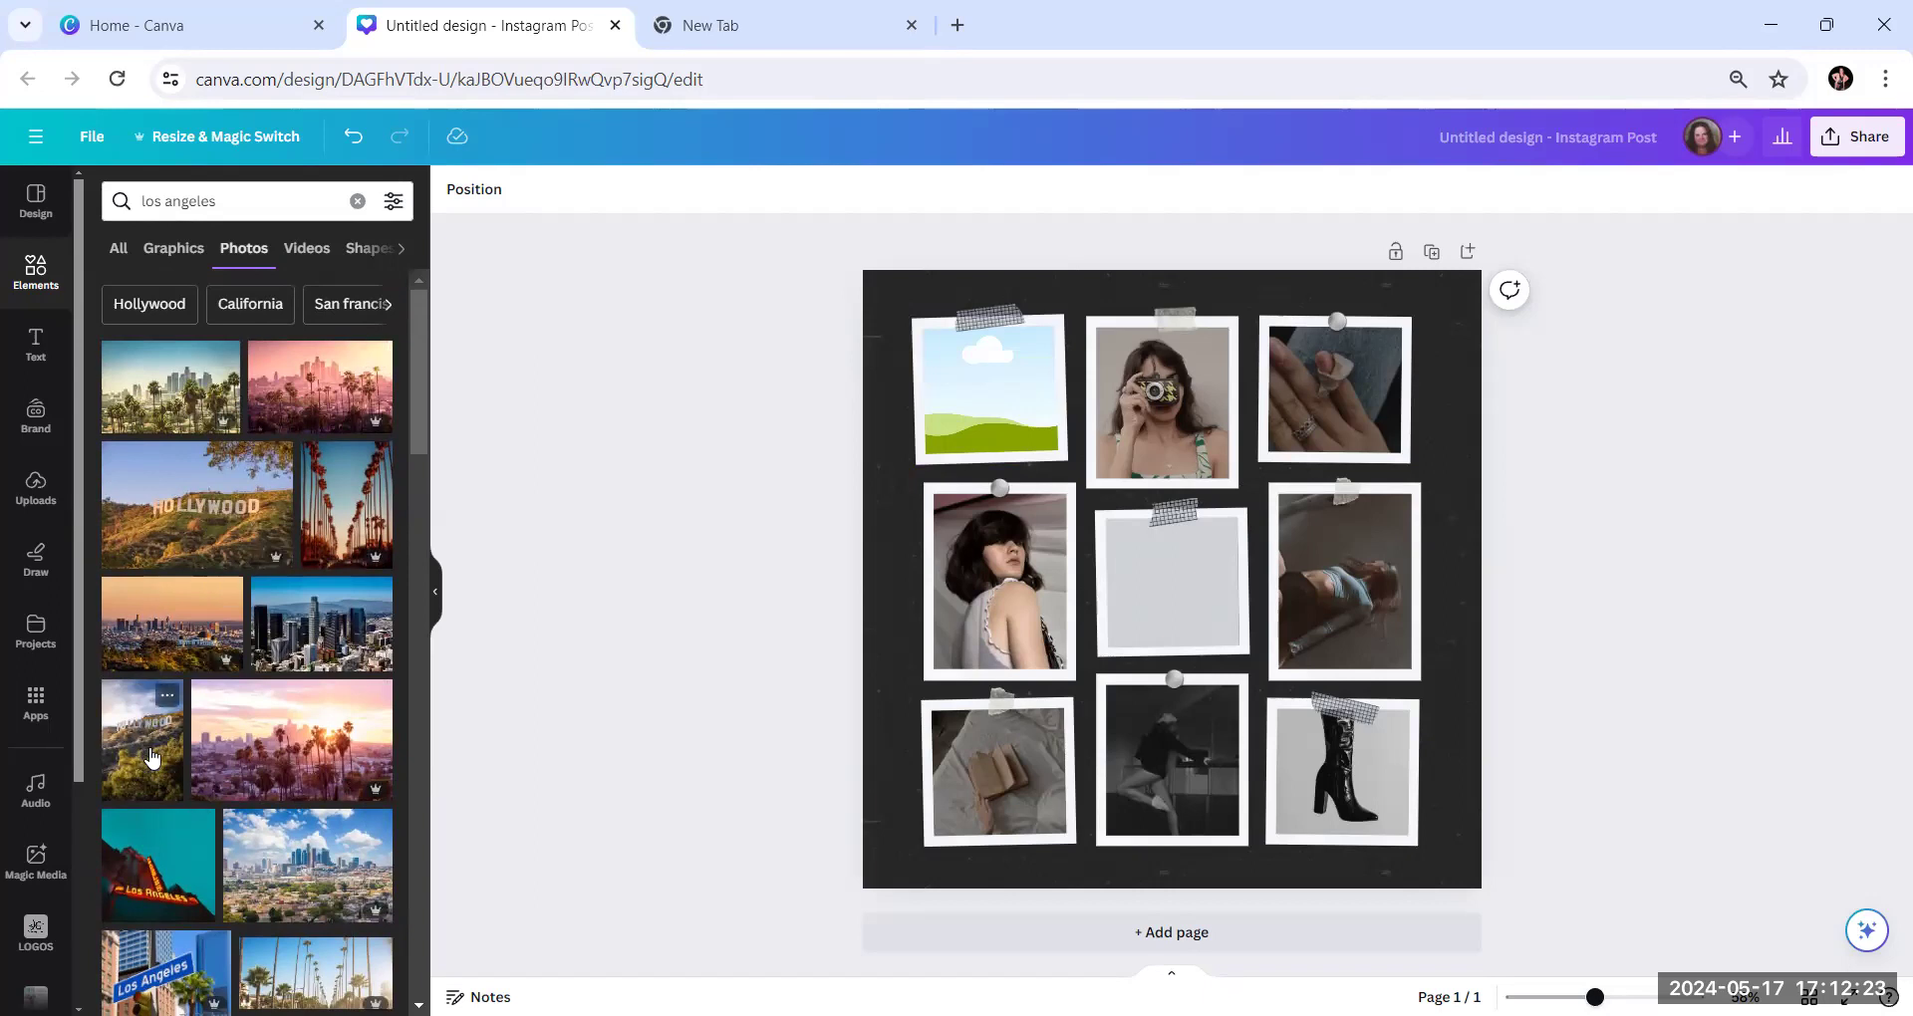
scroll(155, 717, down, 3)
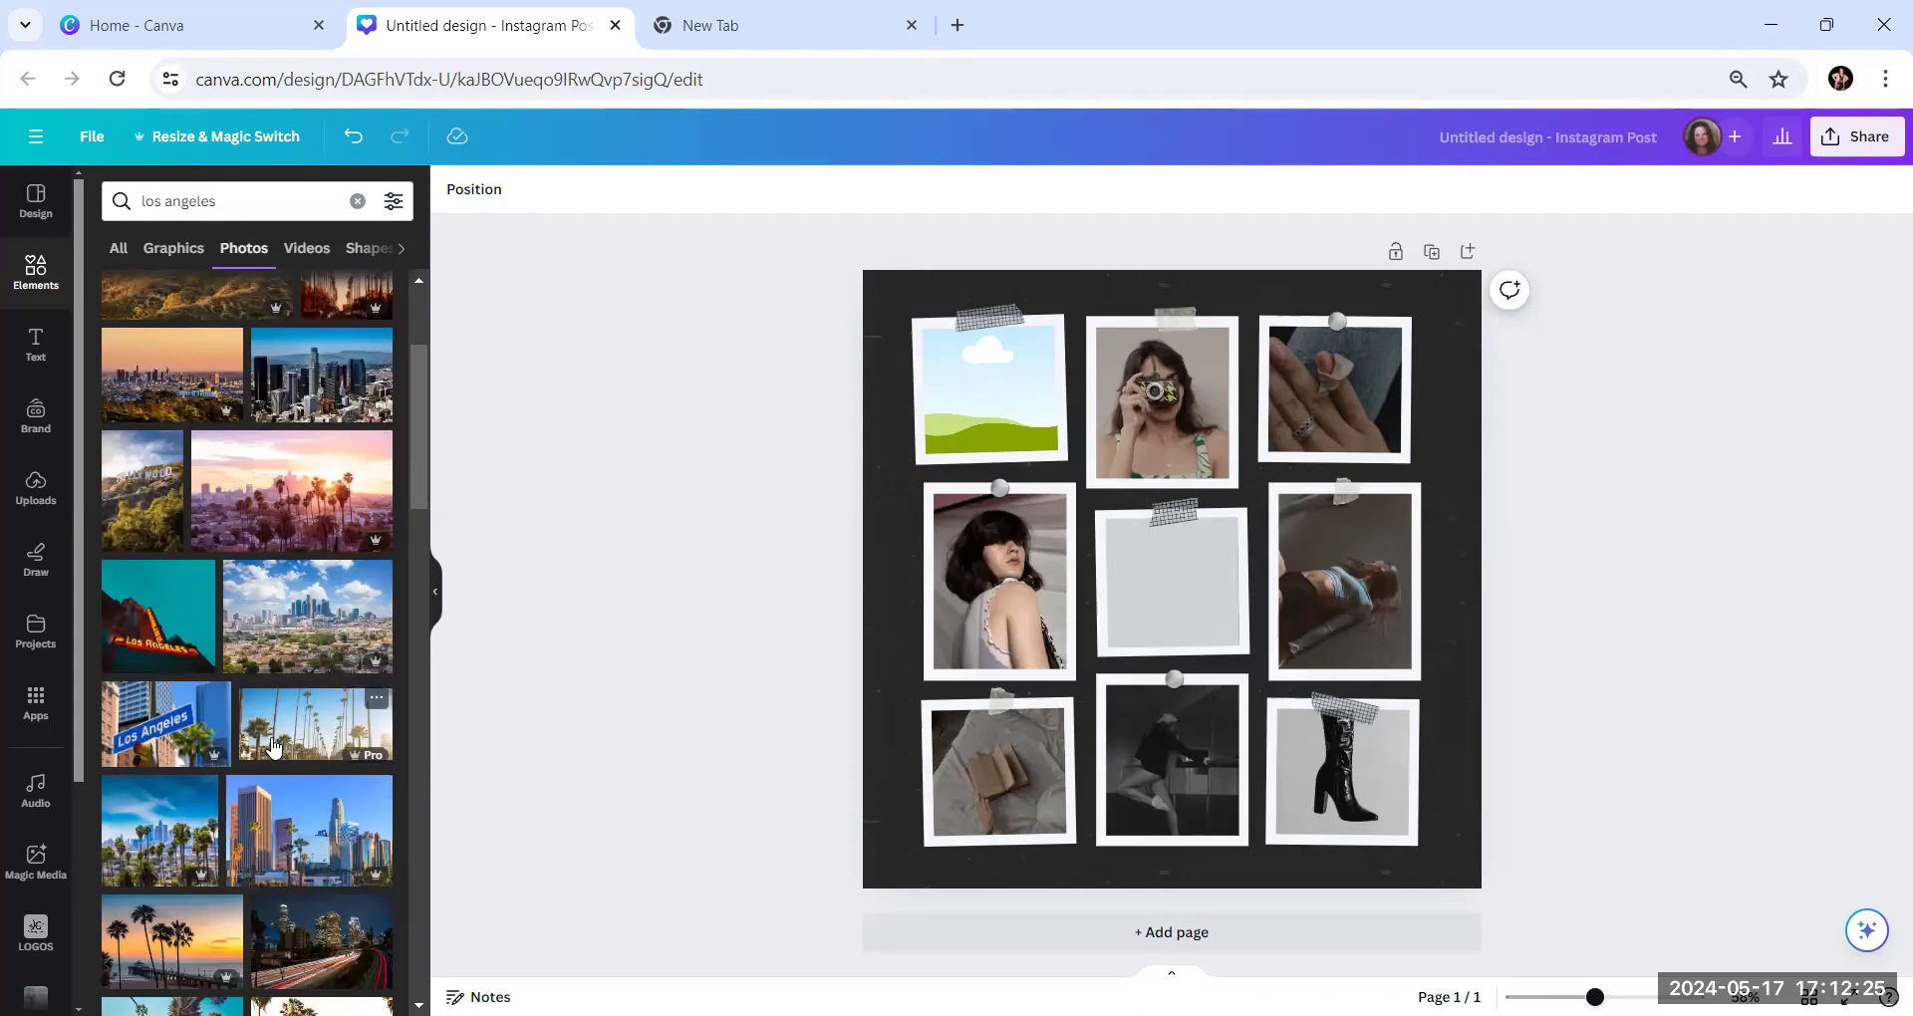
scroll(269, 742, down, 2)
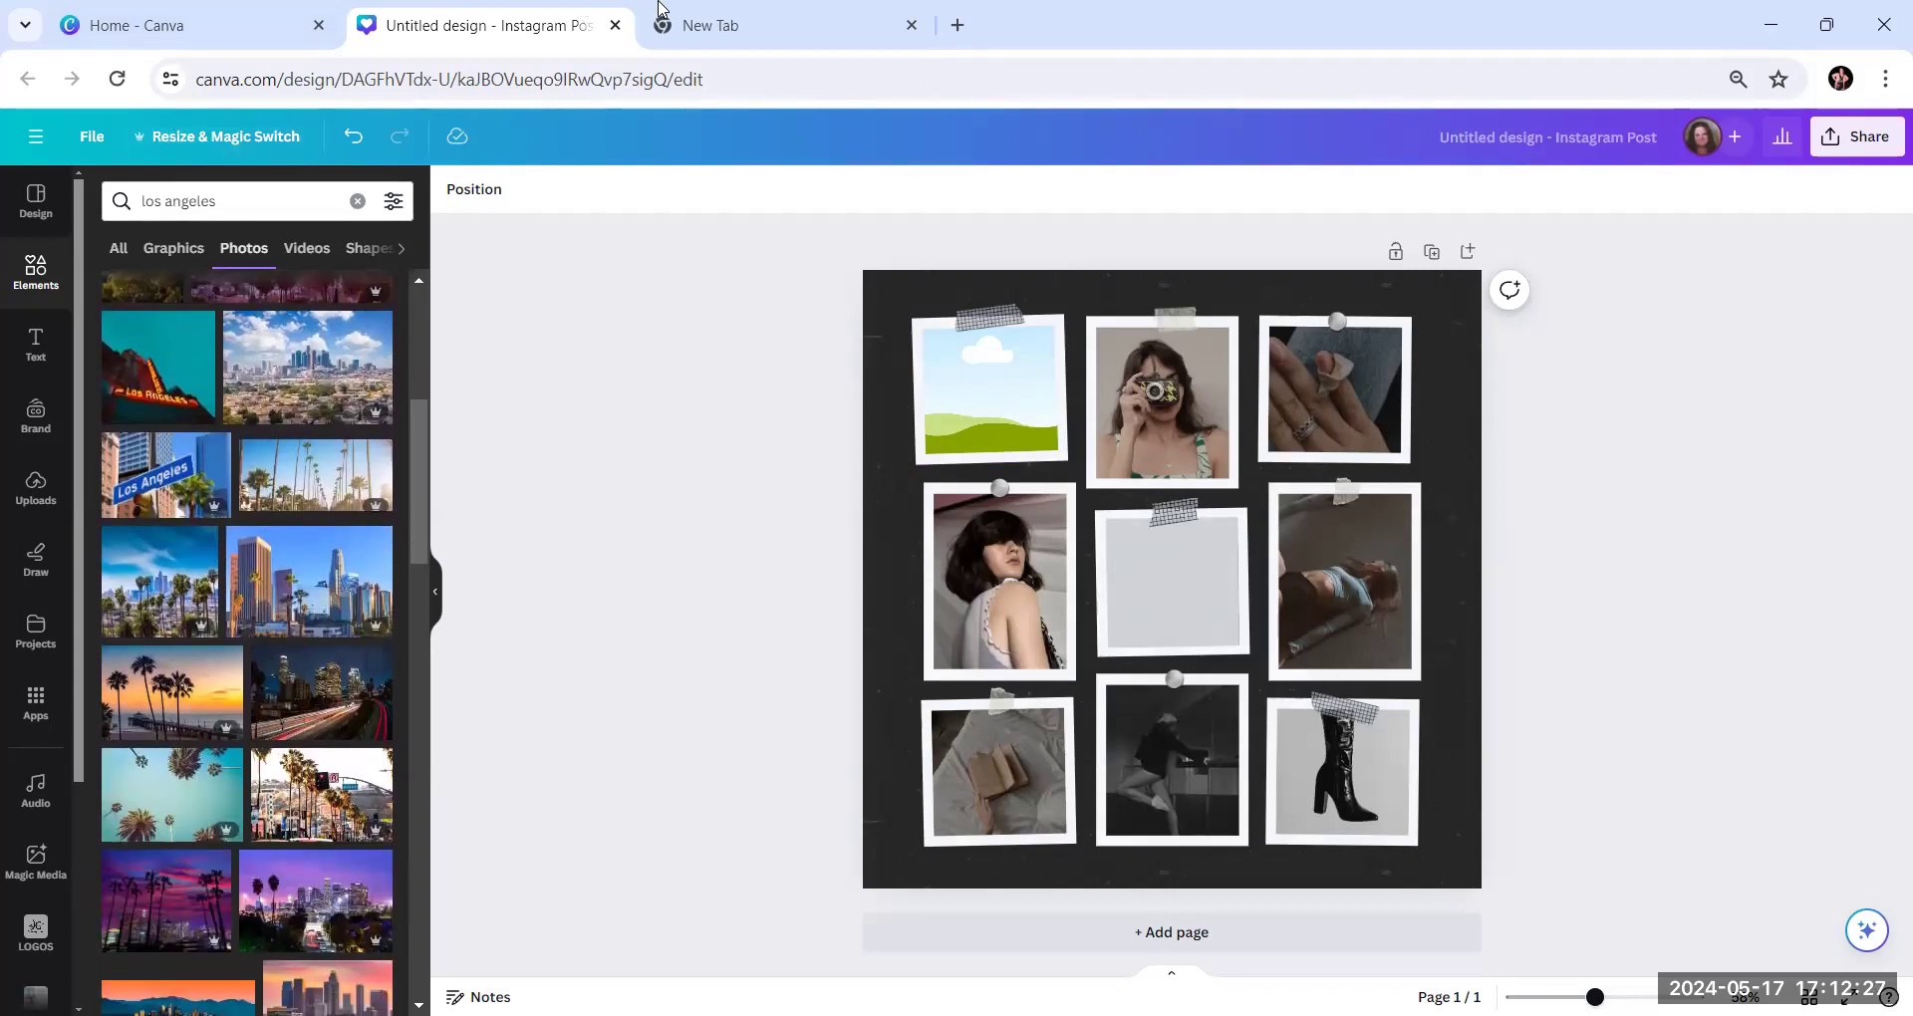
Switch to the empty browser tab and search Google for "los angeles"
click(770, 29)
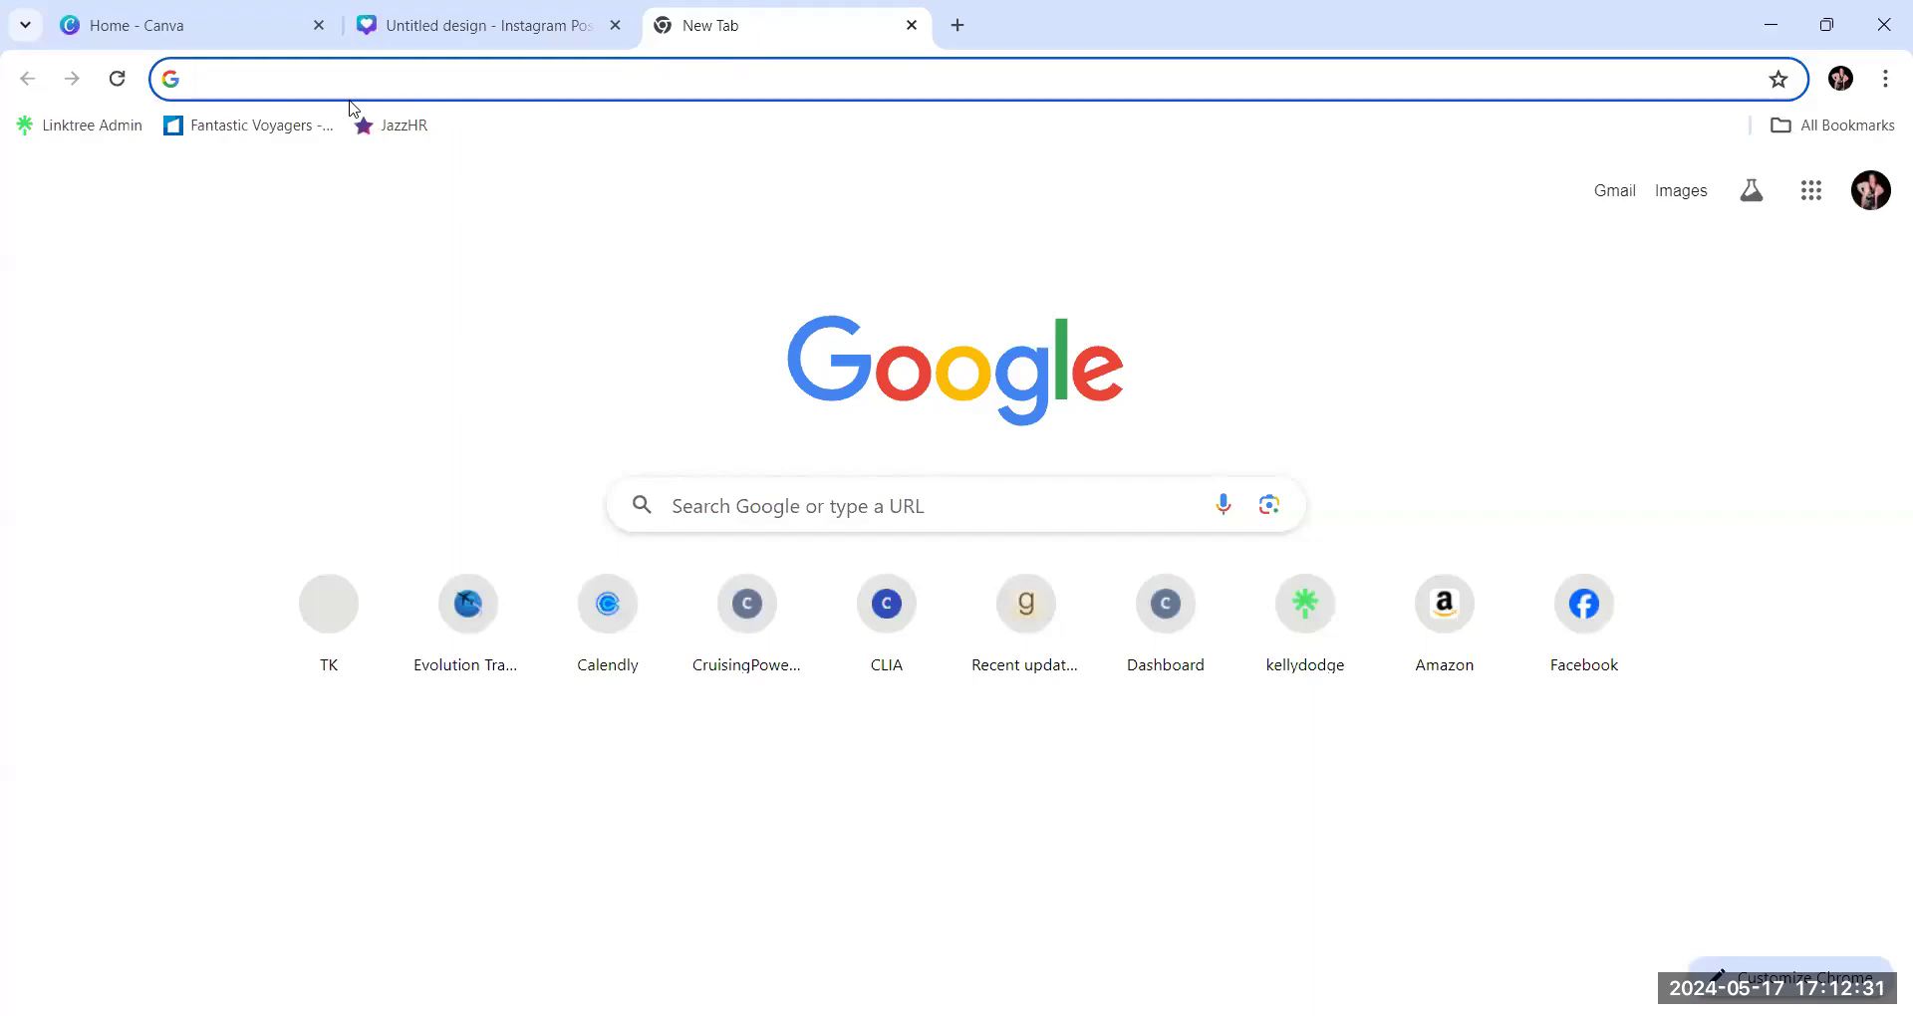
text(los ang)
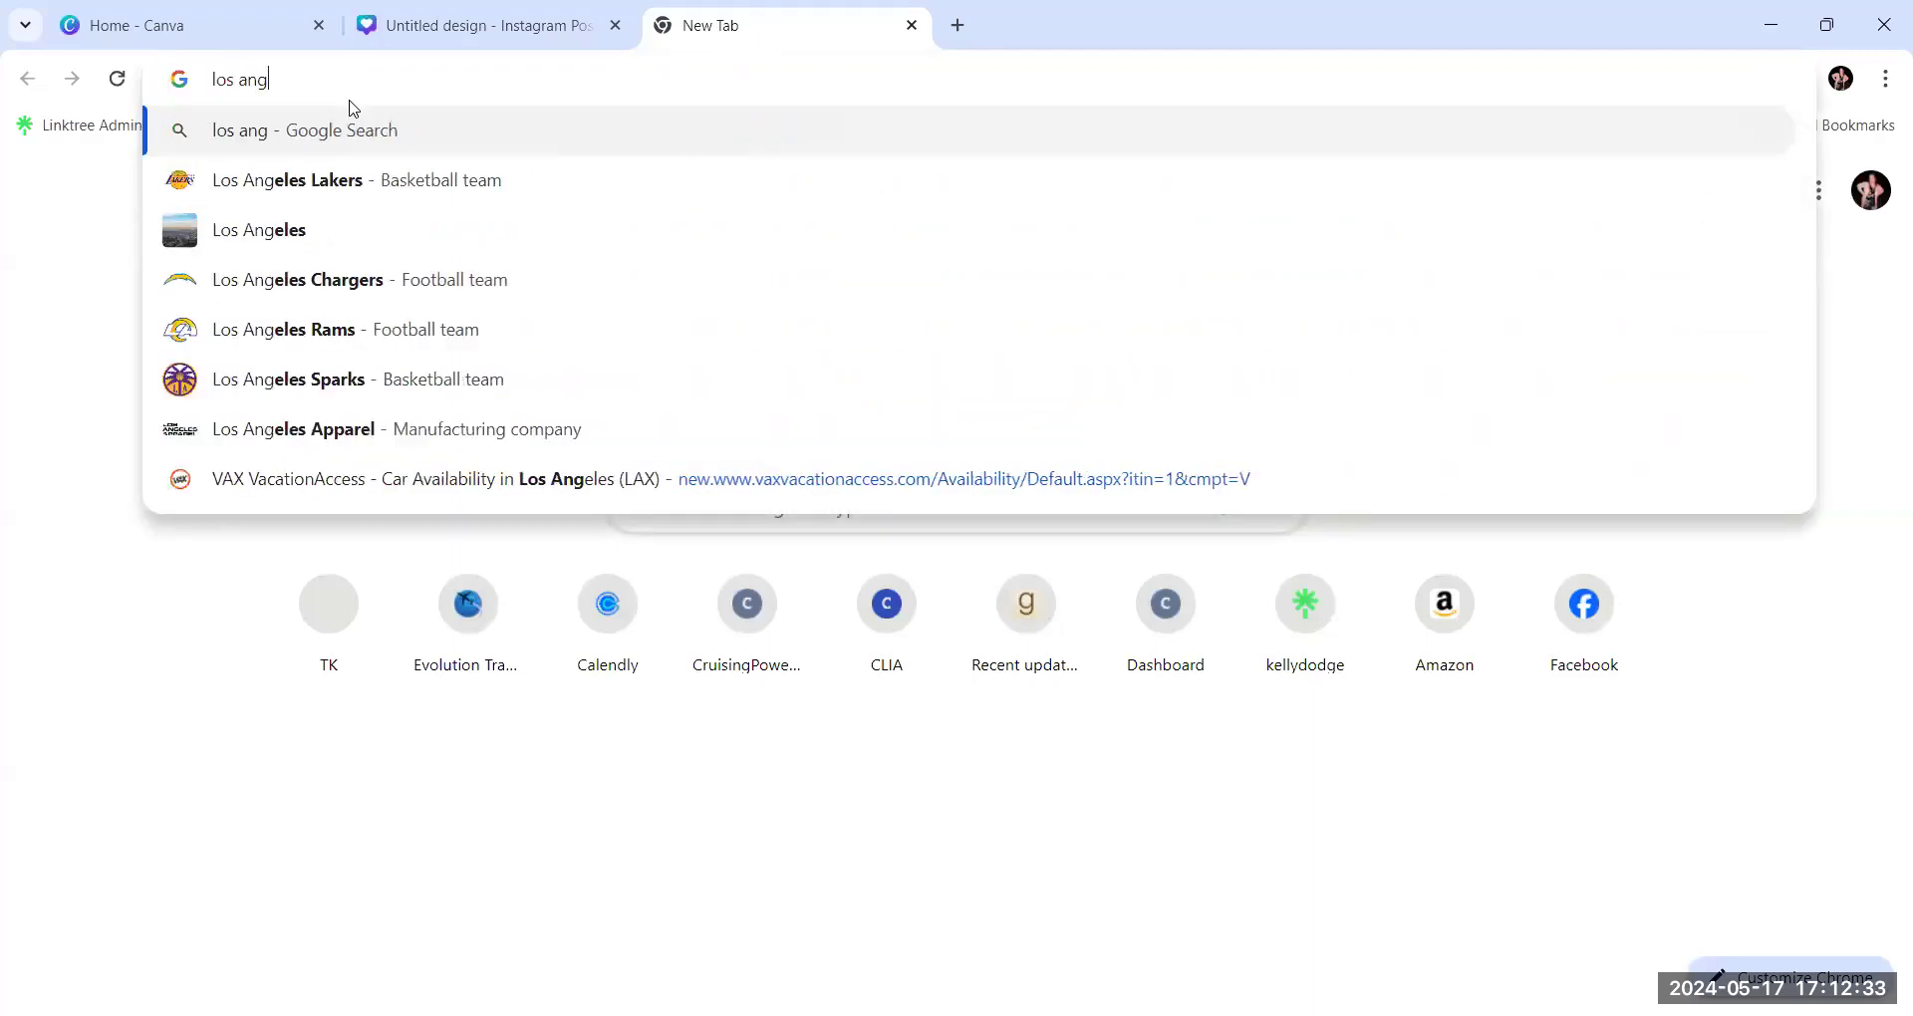
click(332, 229)
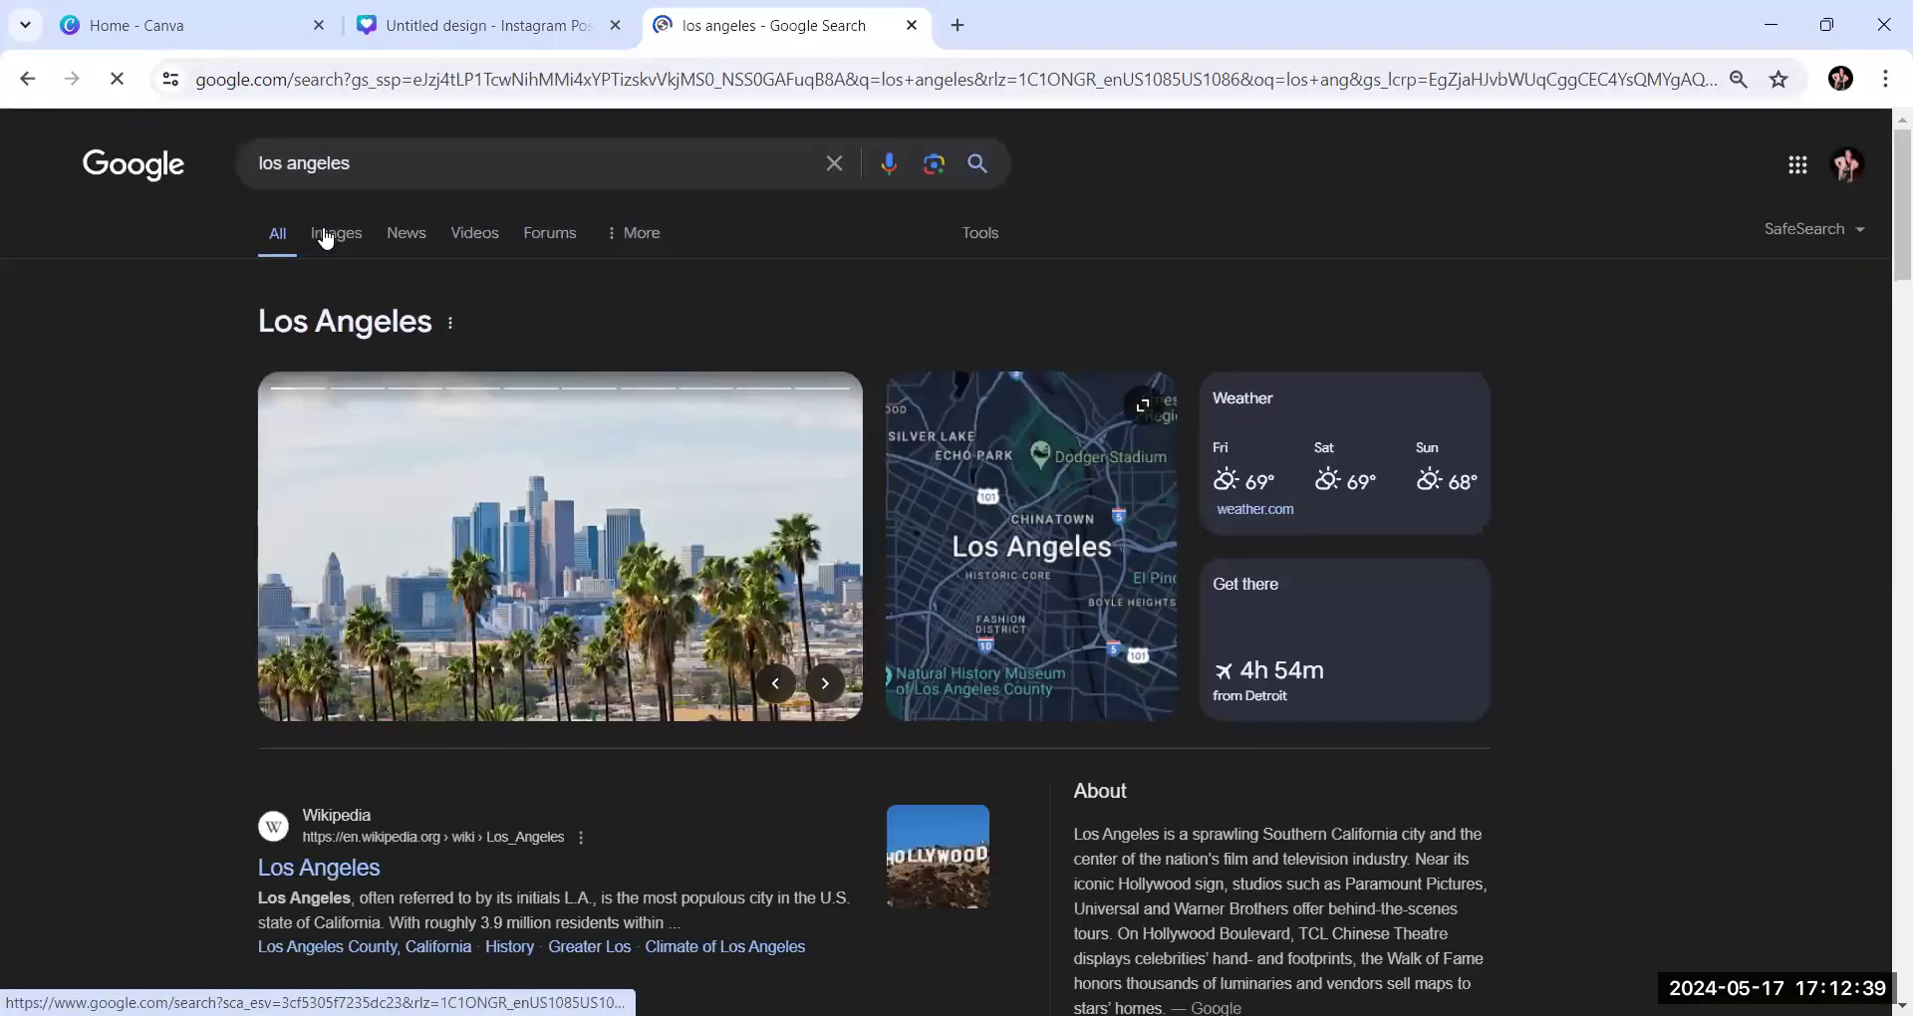
Show Google's image results for Los Angeles and copy the enlarged purple dusk skyline photo from "What to See in Los Angeles"
click(325, 235)
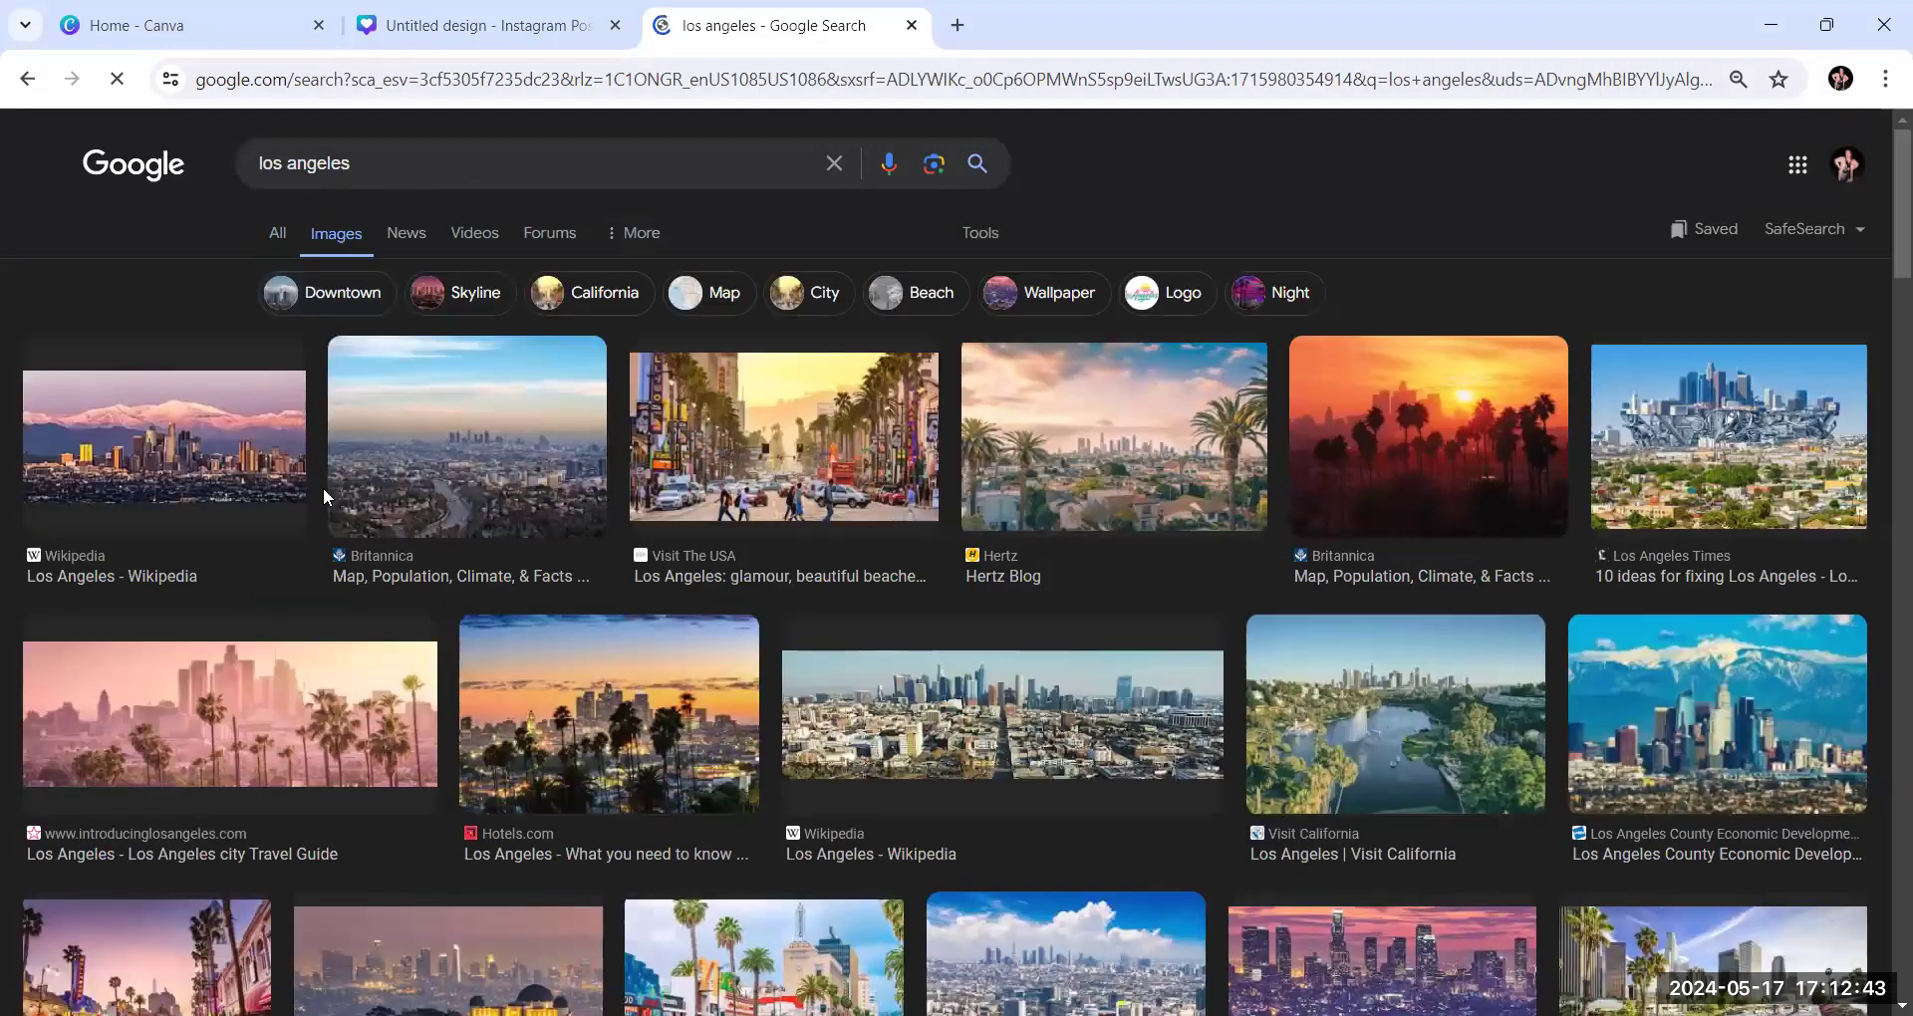
scroll(846, 620, down, 2)
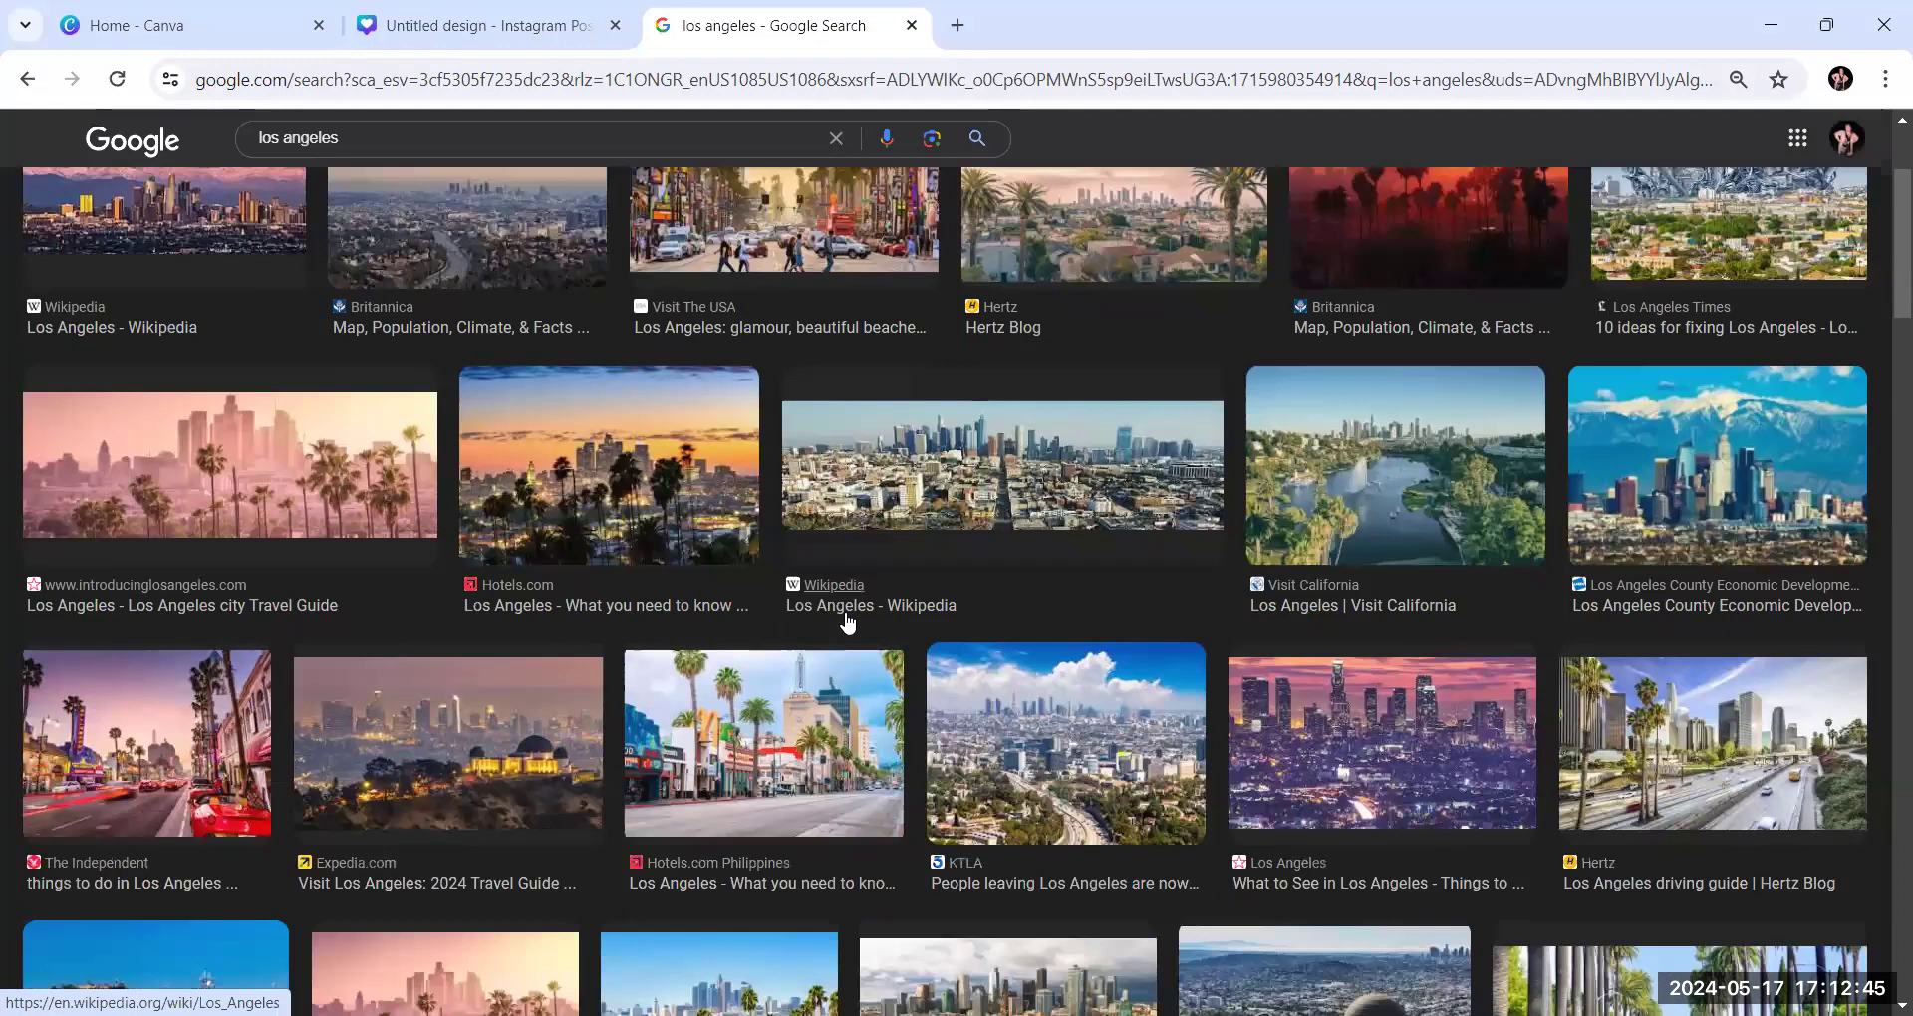
scroll(847, 622, down, 2)
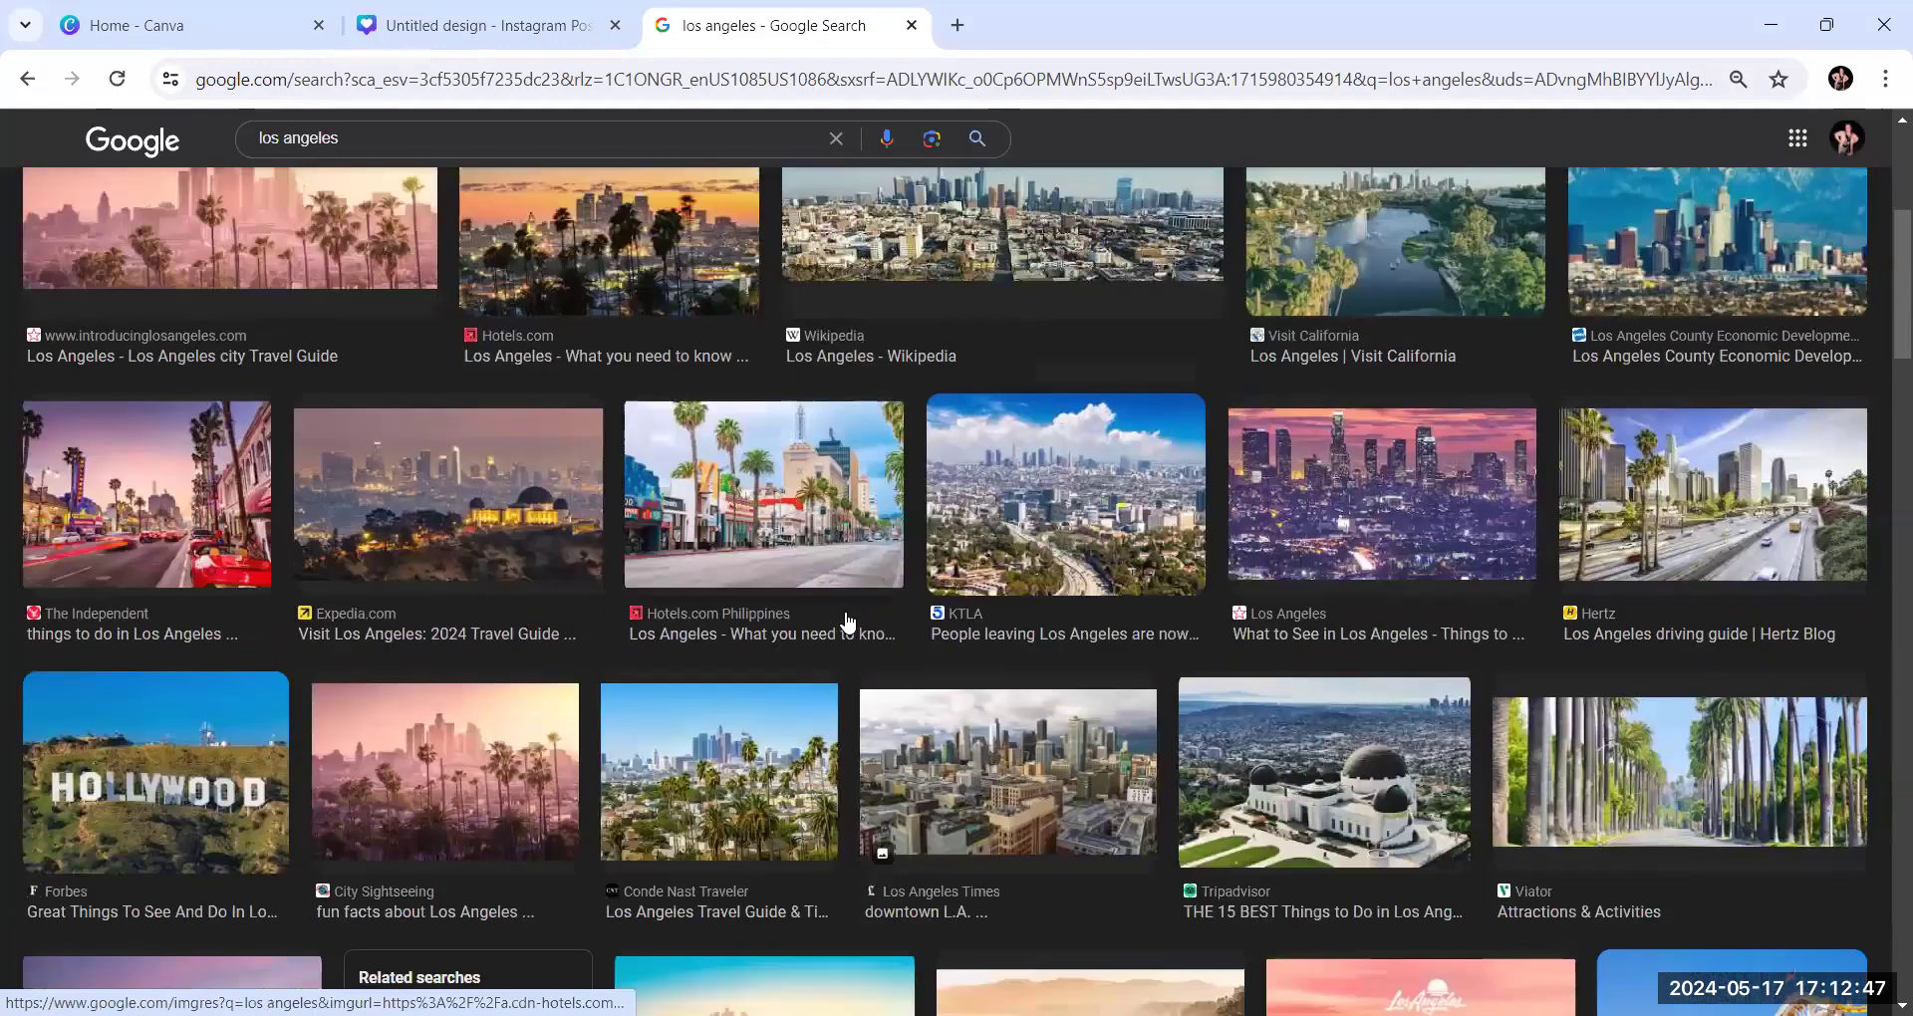
right_click(1362, 518)
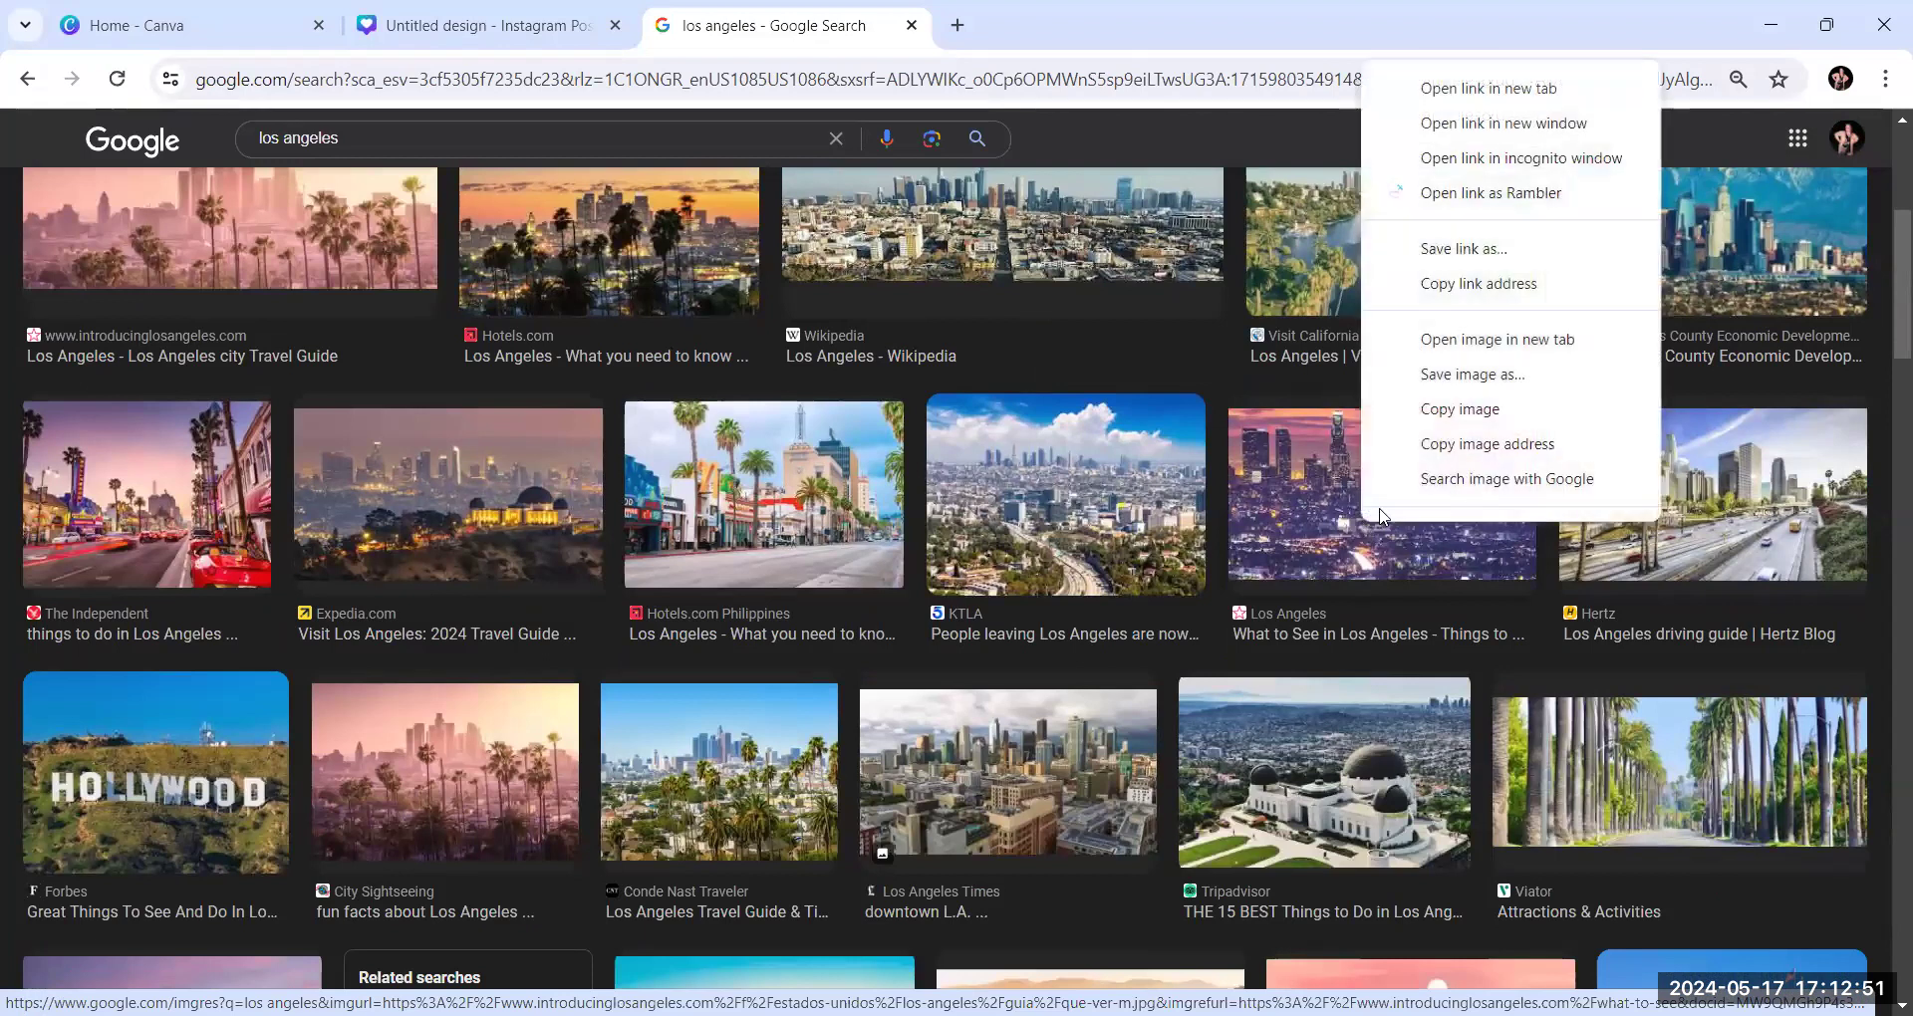
click(1329, 519)
click(1327, 520)
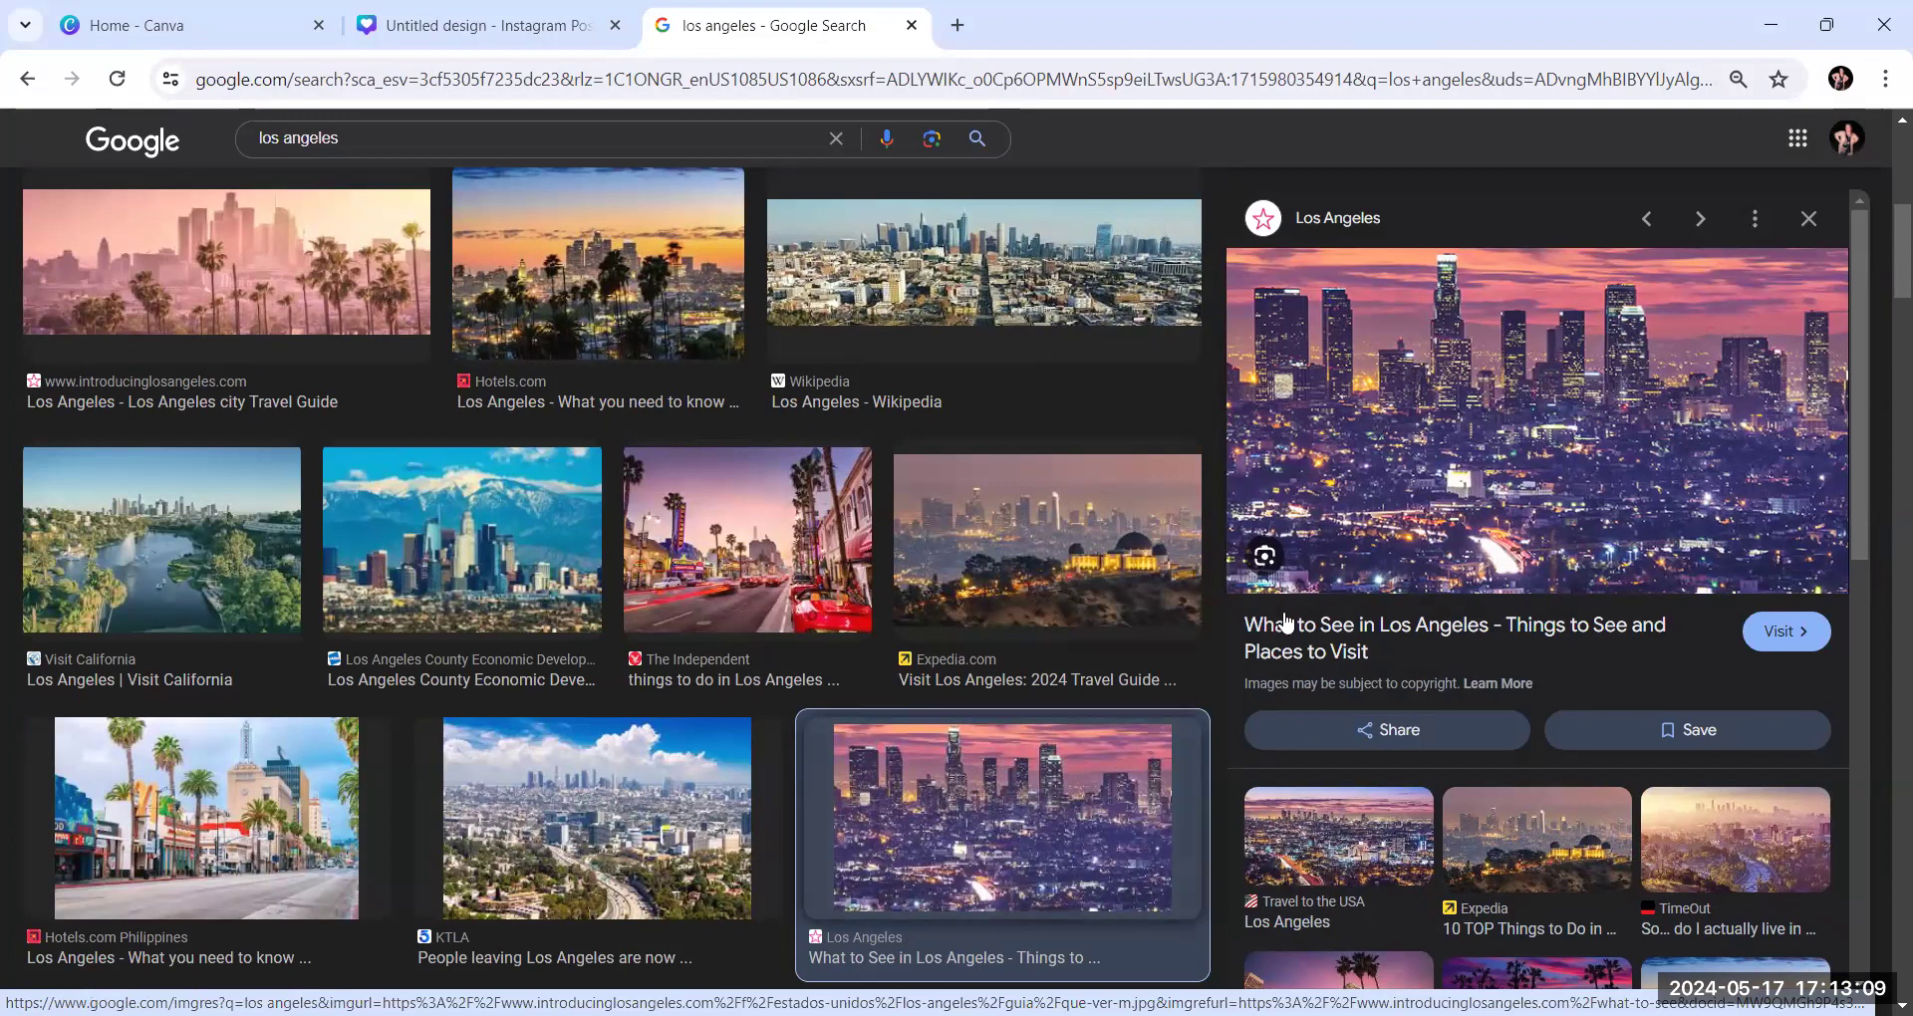
right_click(1491, 431)
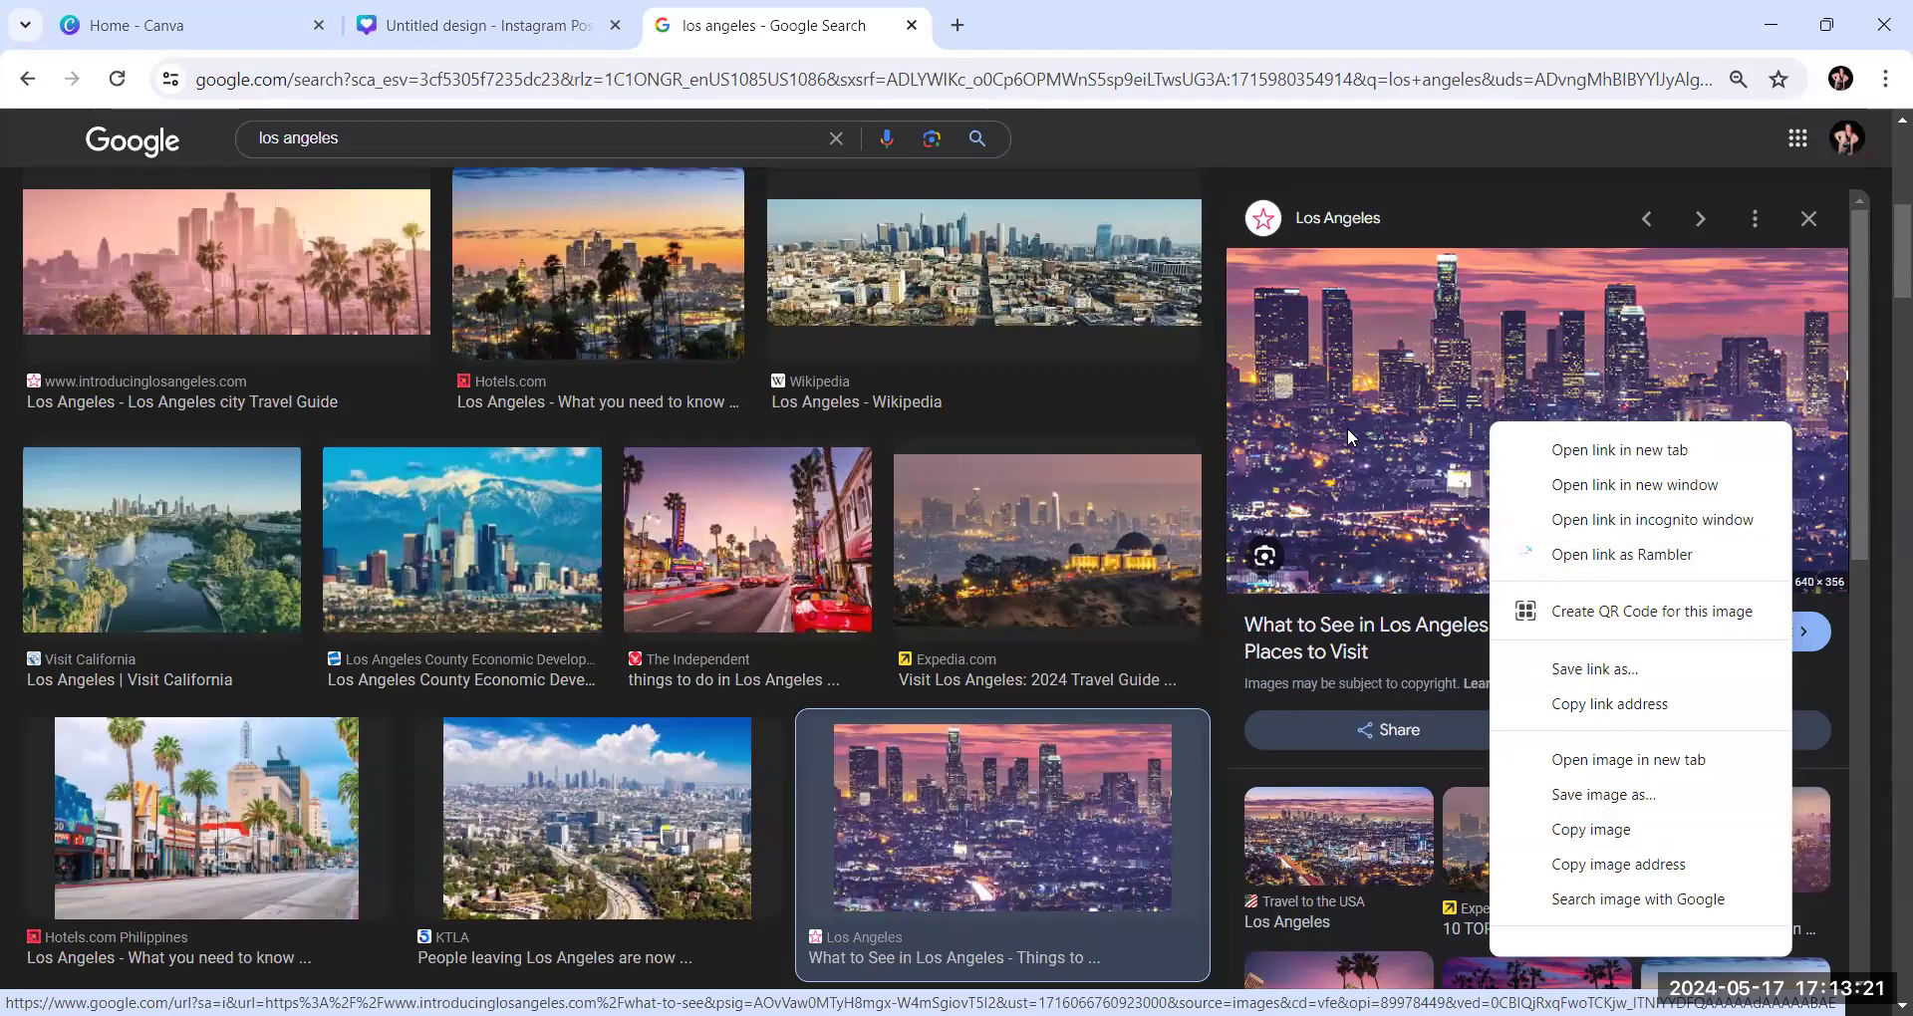
click(1589, 835)
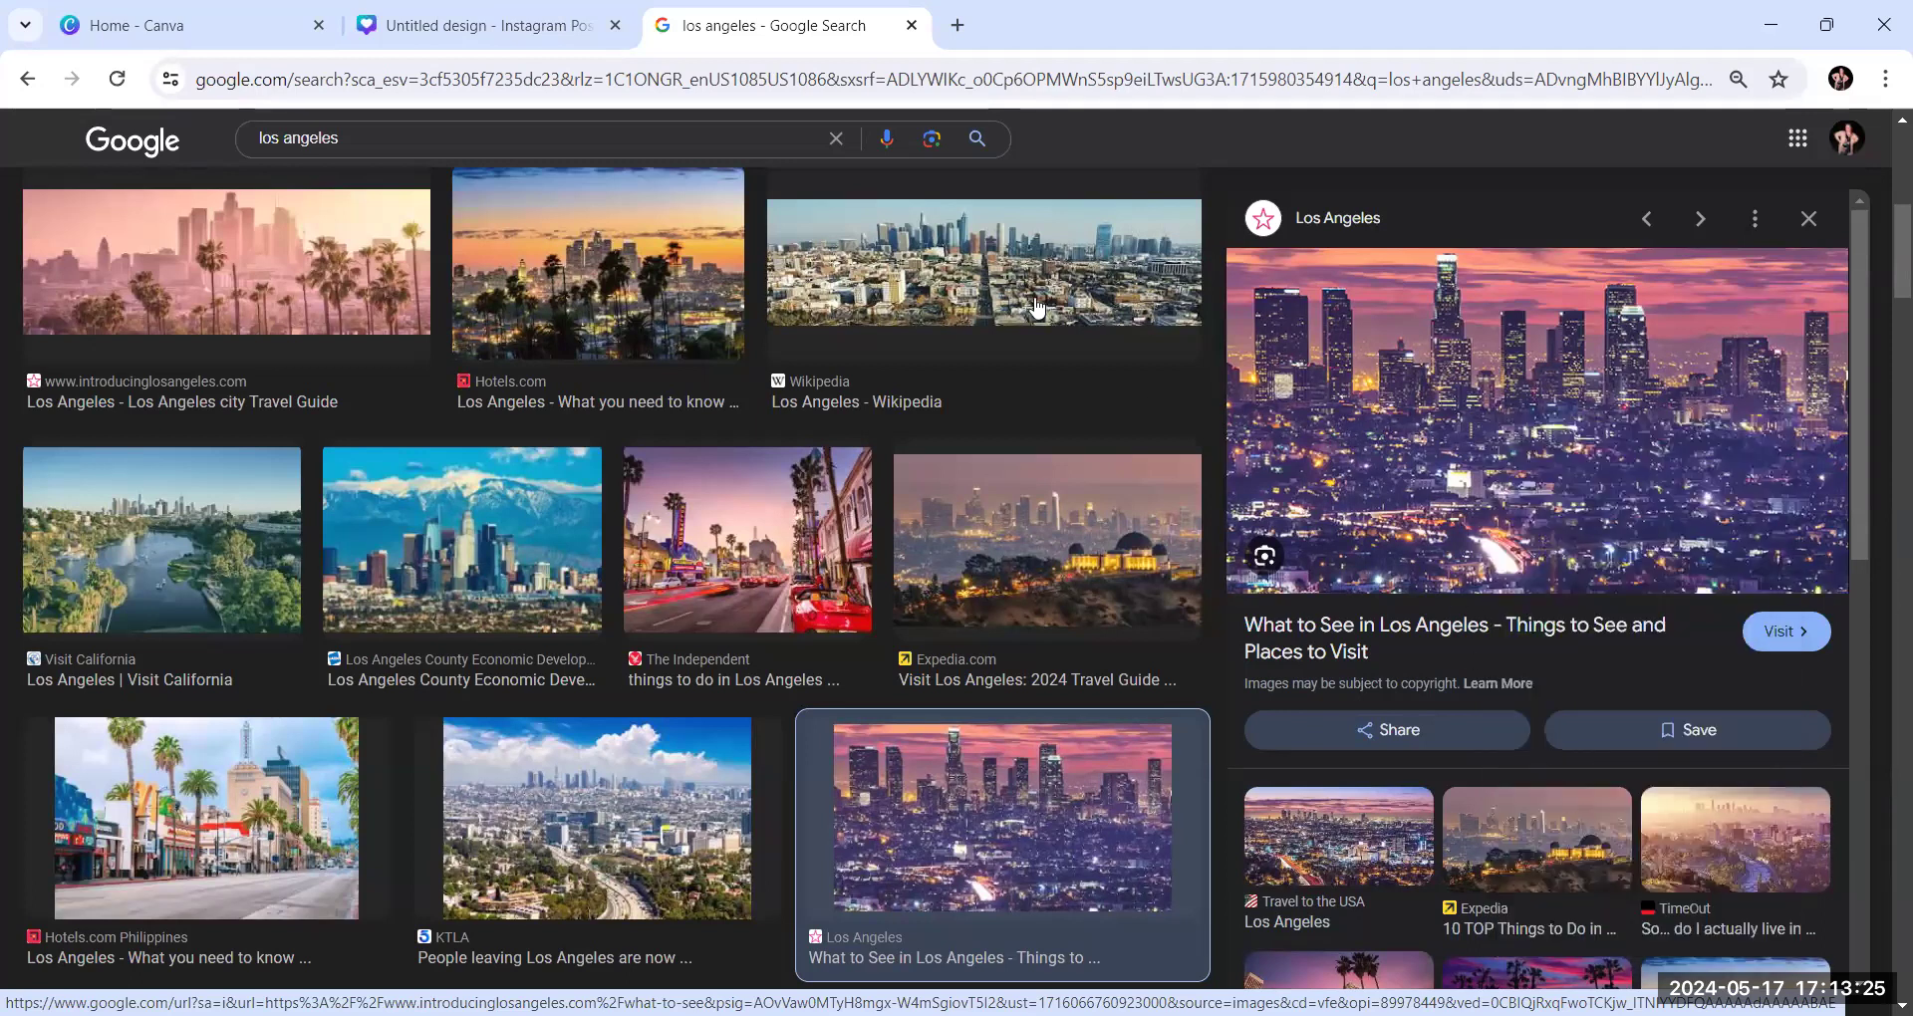
Return to the Instagram post design, paste the skyline photo and place it in the bottom-row centre frame of the collage
click(436, 10)
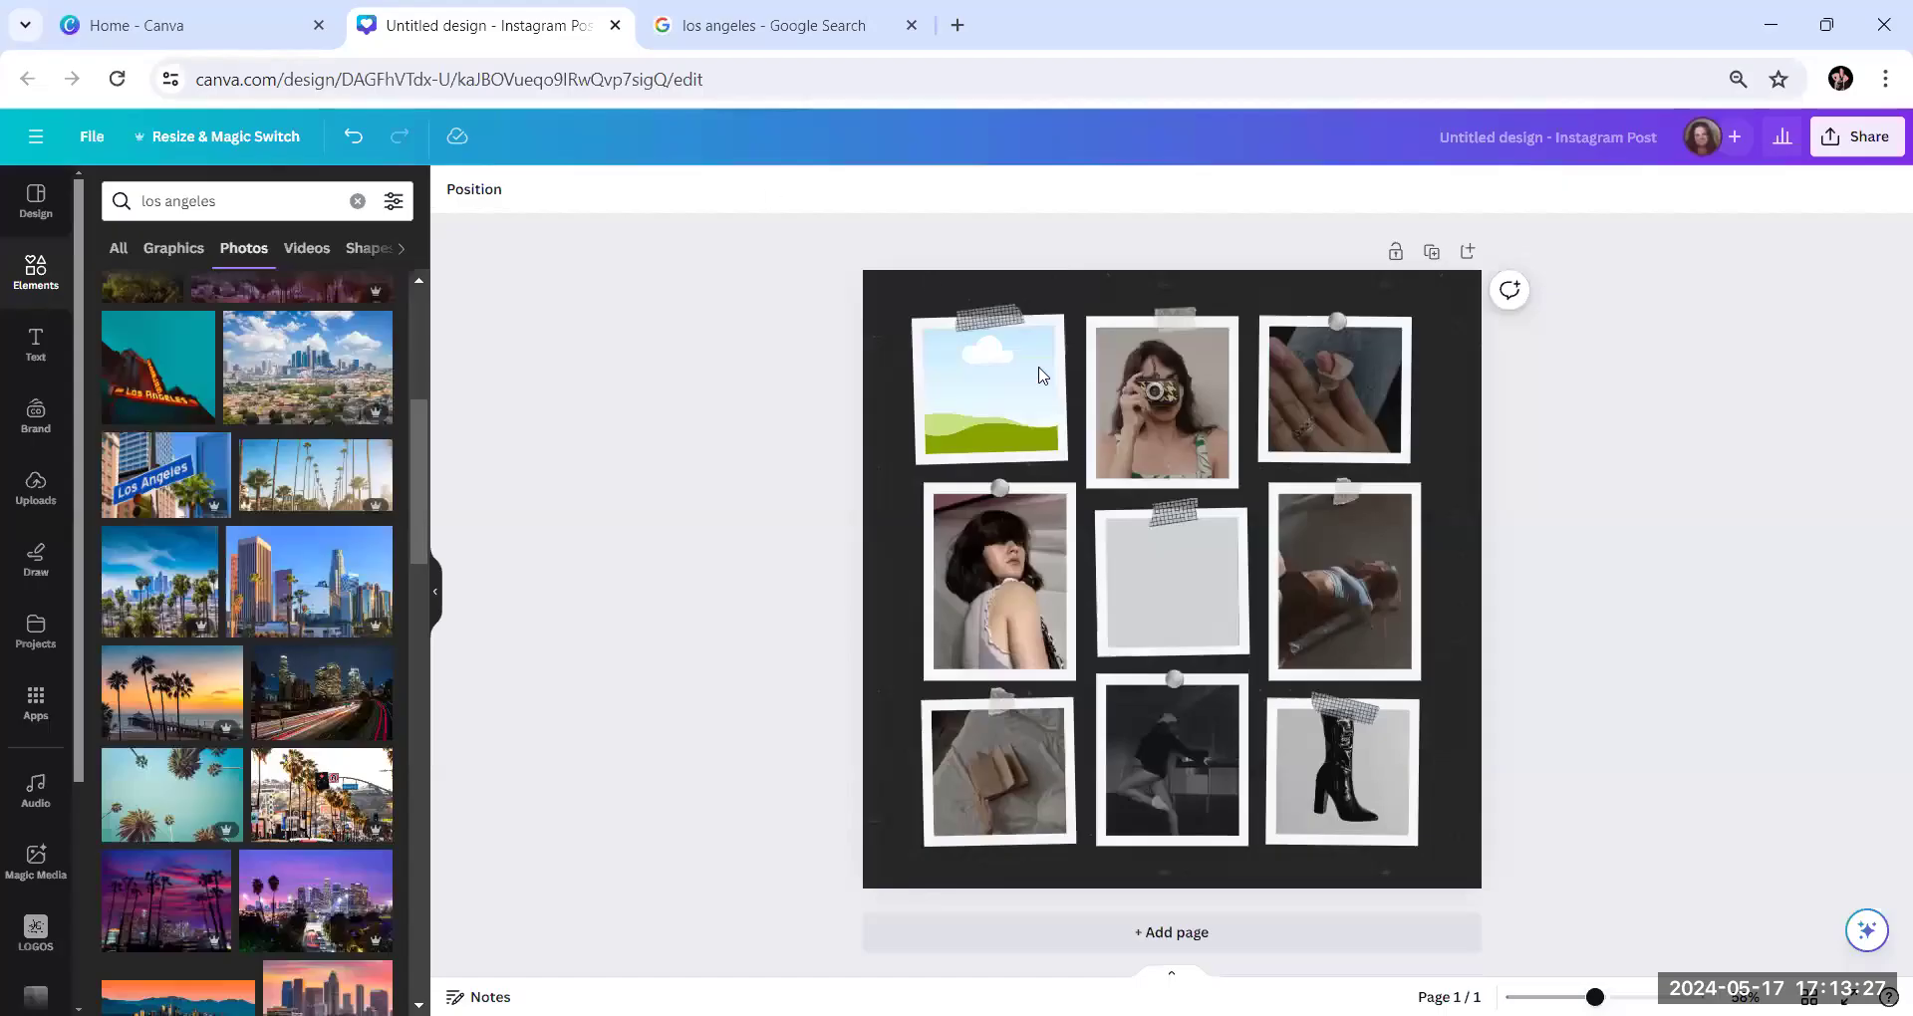
right_click(990, 417)
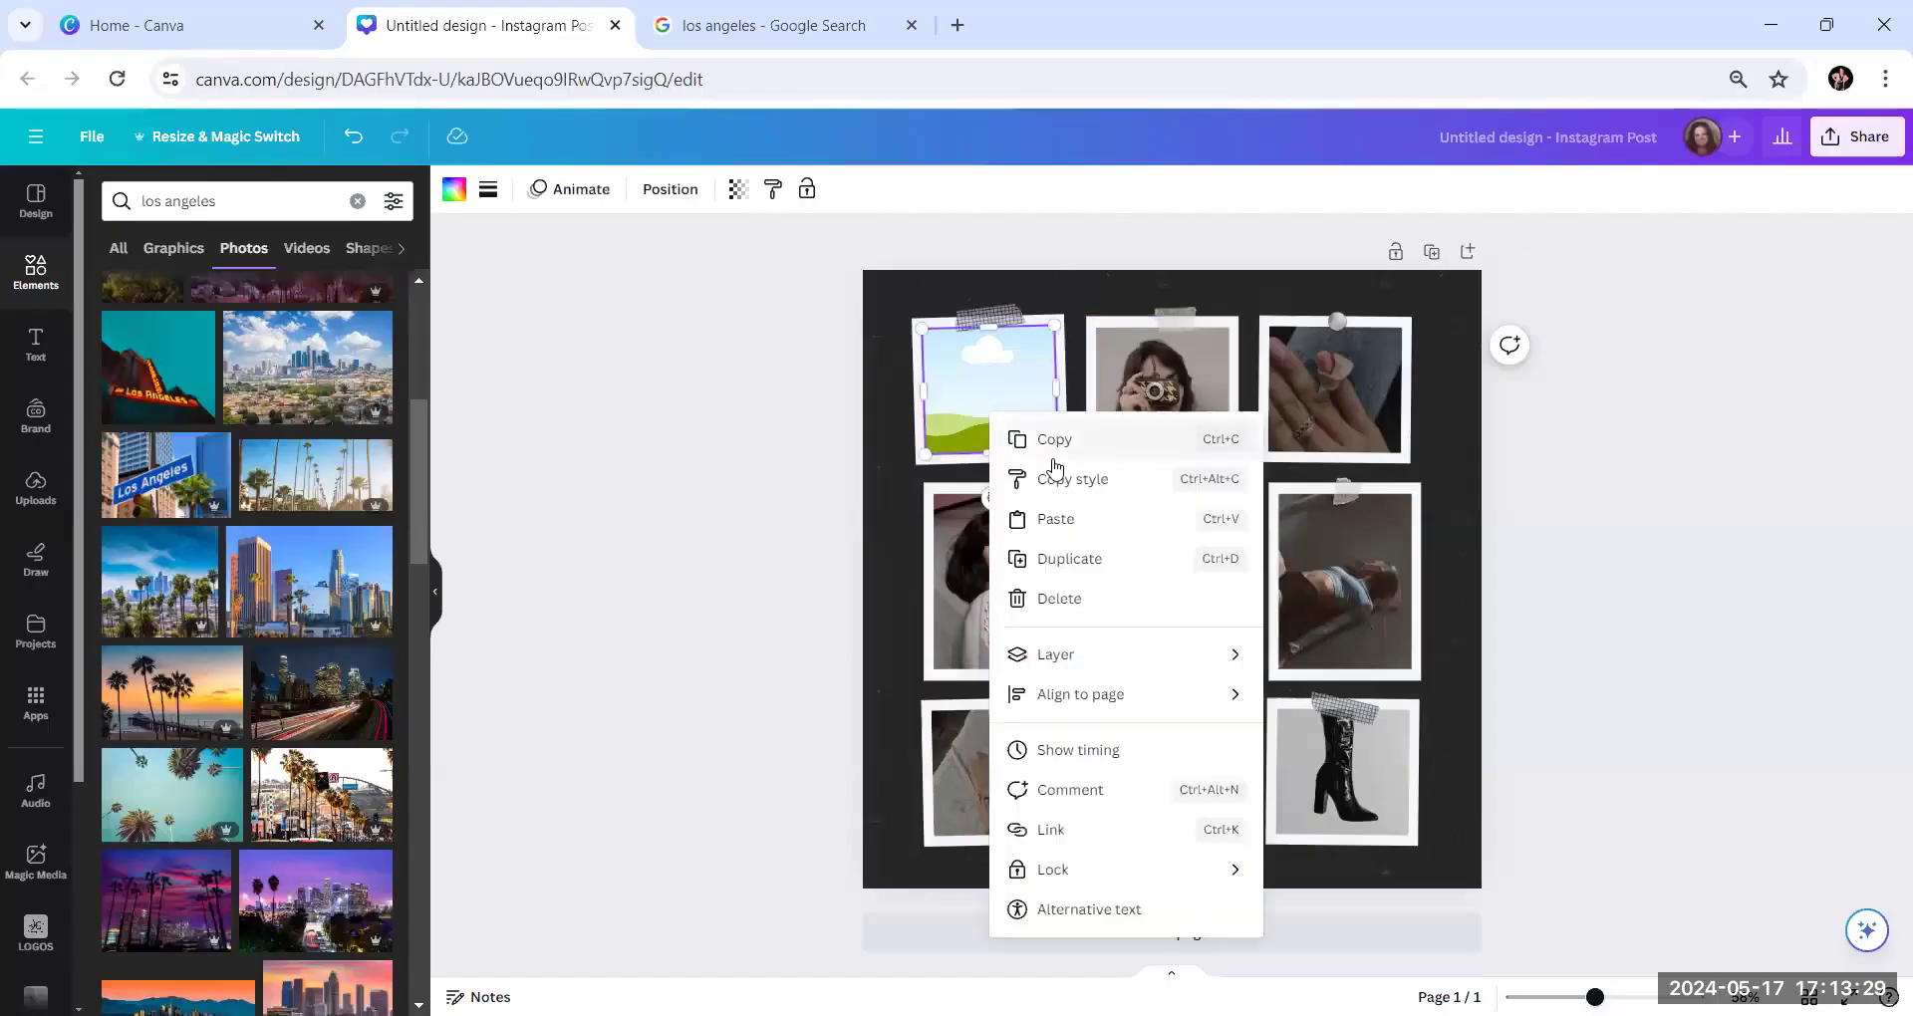
click(1056, 519)
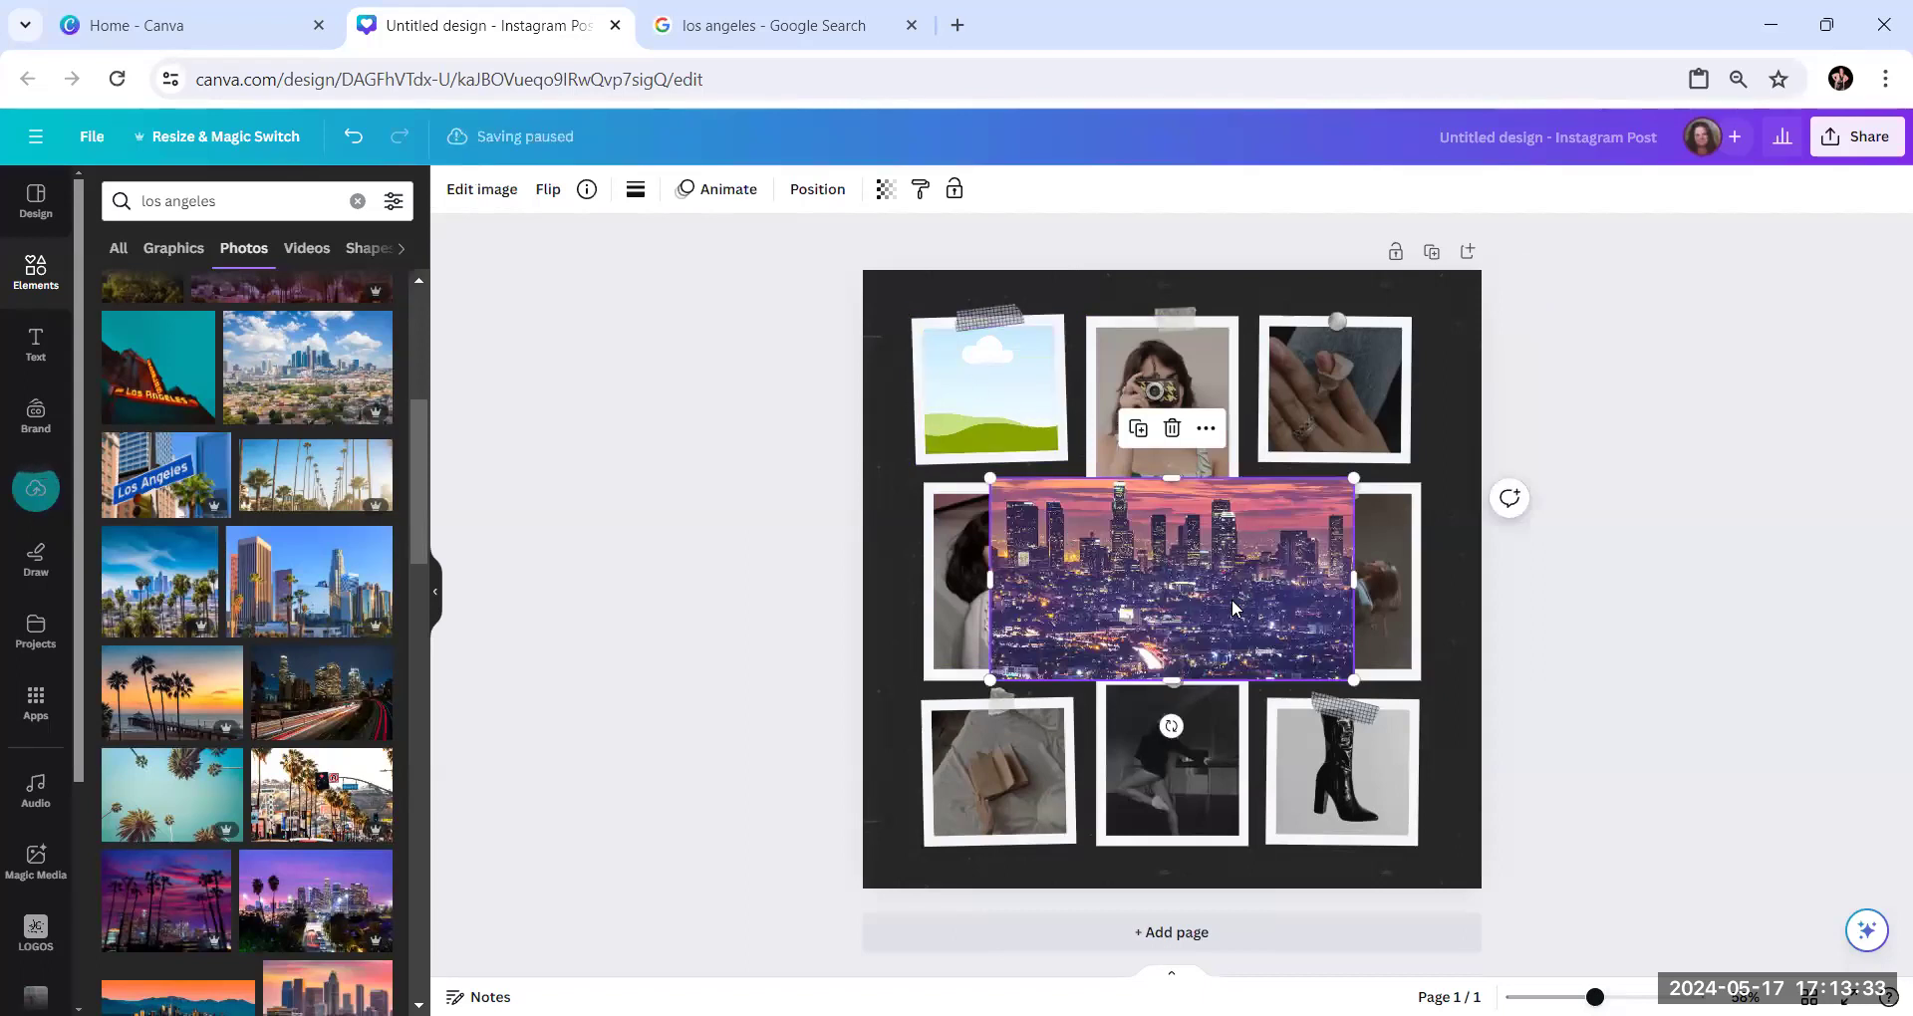
drag(1226, 606, 1210, 737)
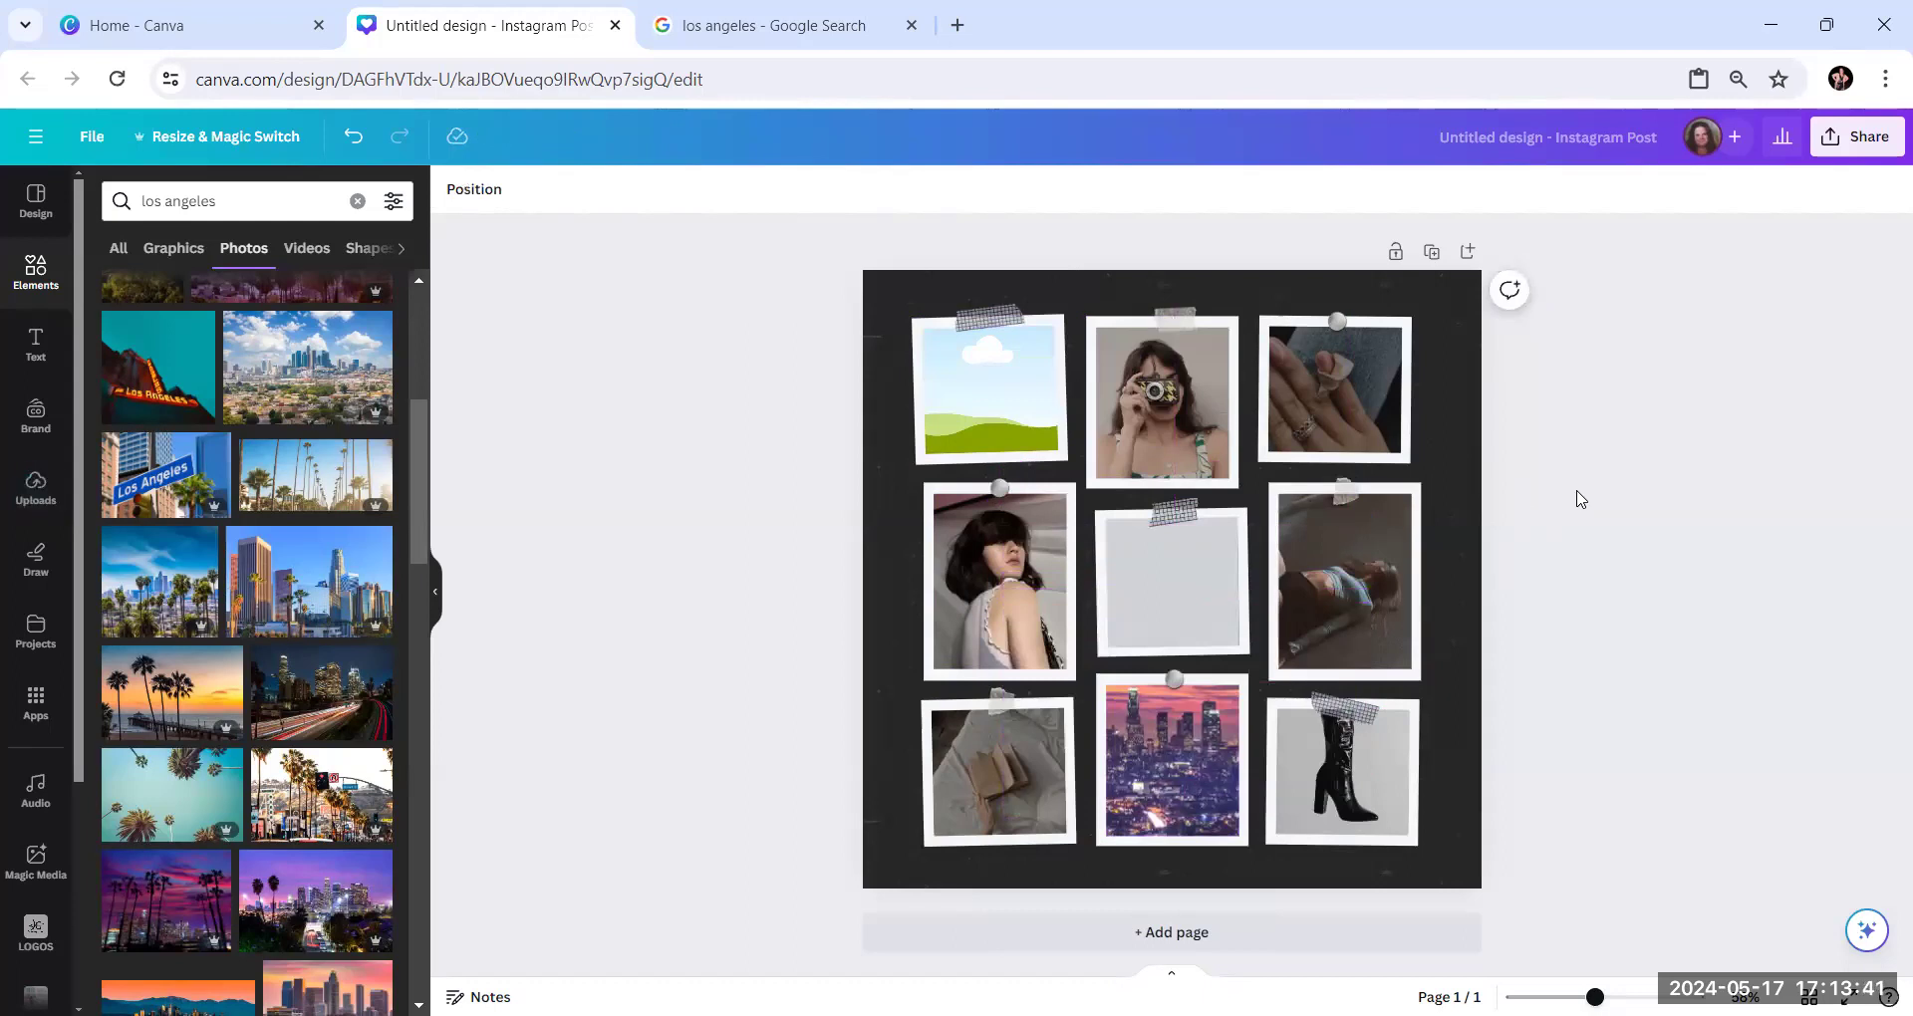
Inspect the collage frames up close to check how the skyline photo fits among the sample pictures
drag(1596, 996, 1634, 997)
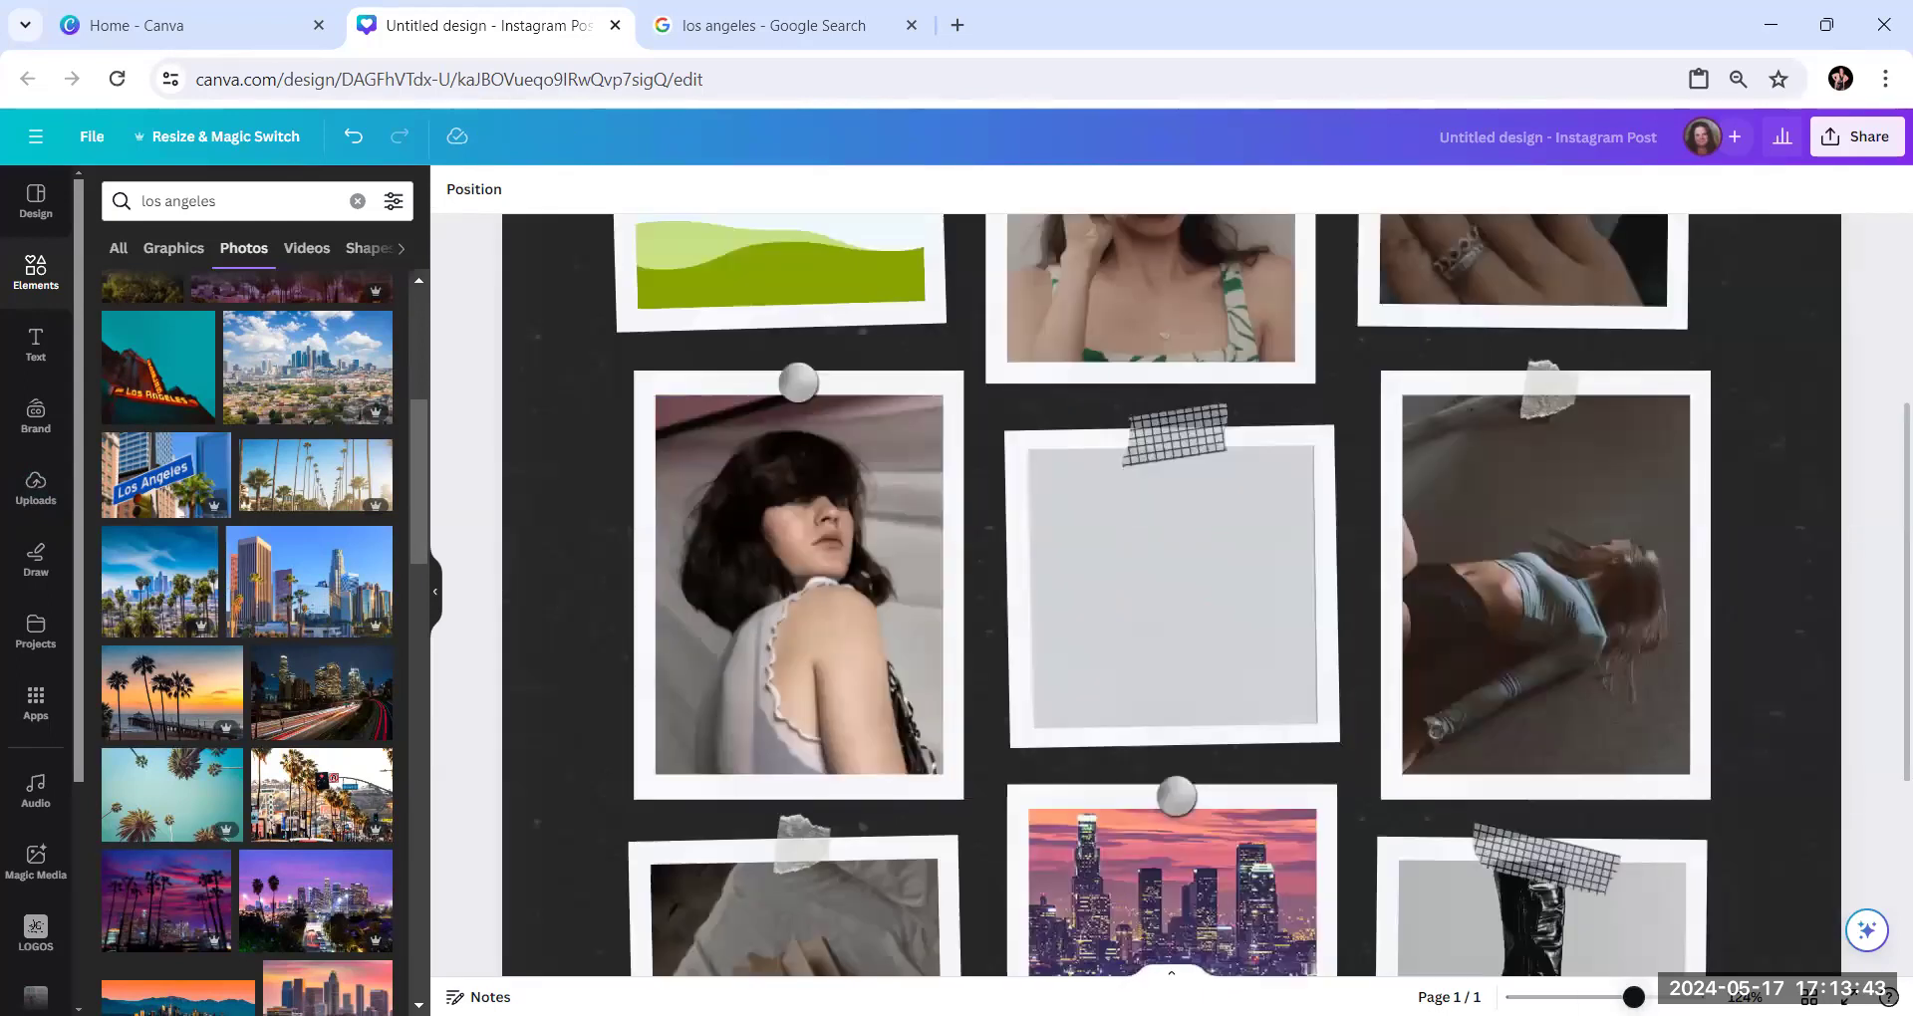
scroll(1453, 755, down, 3)
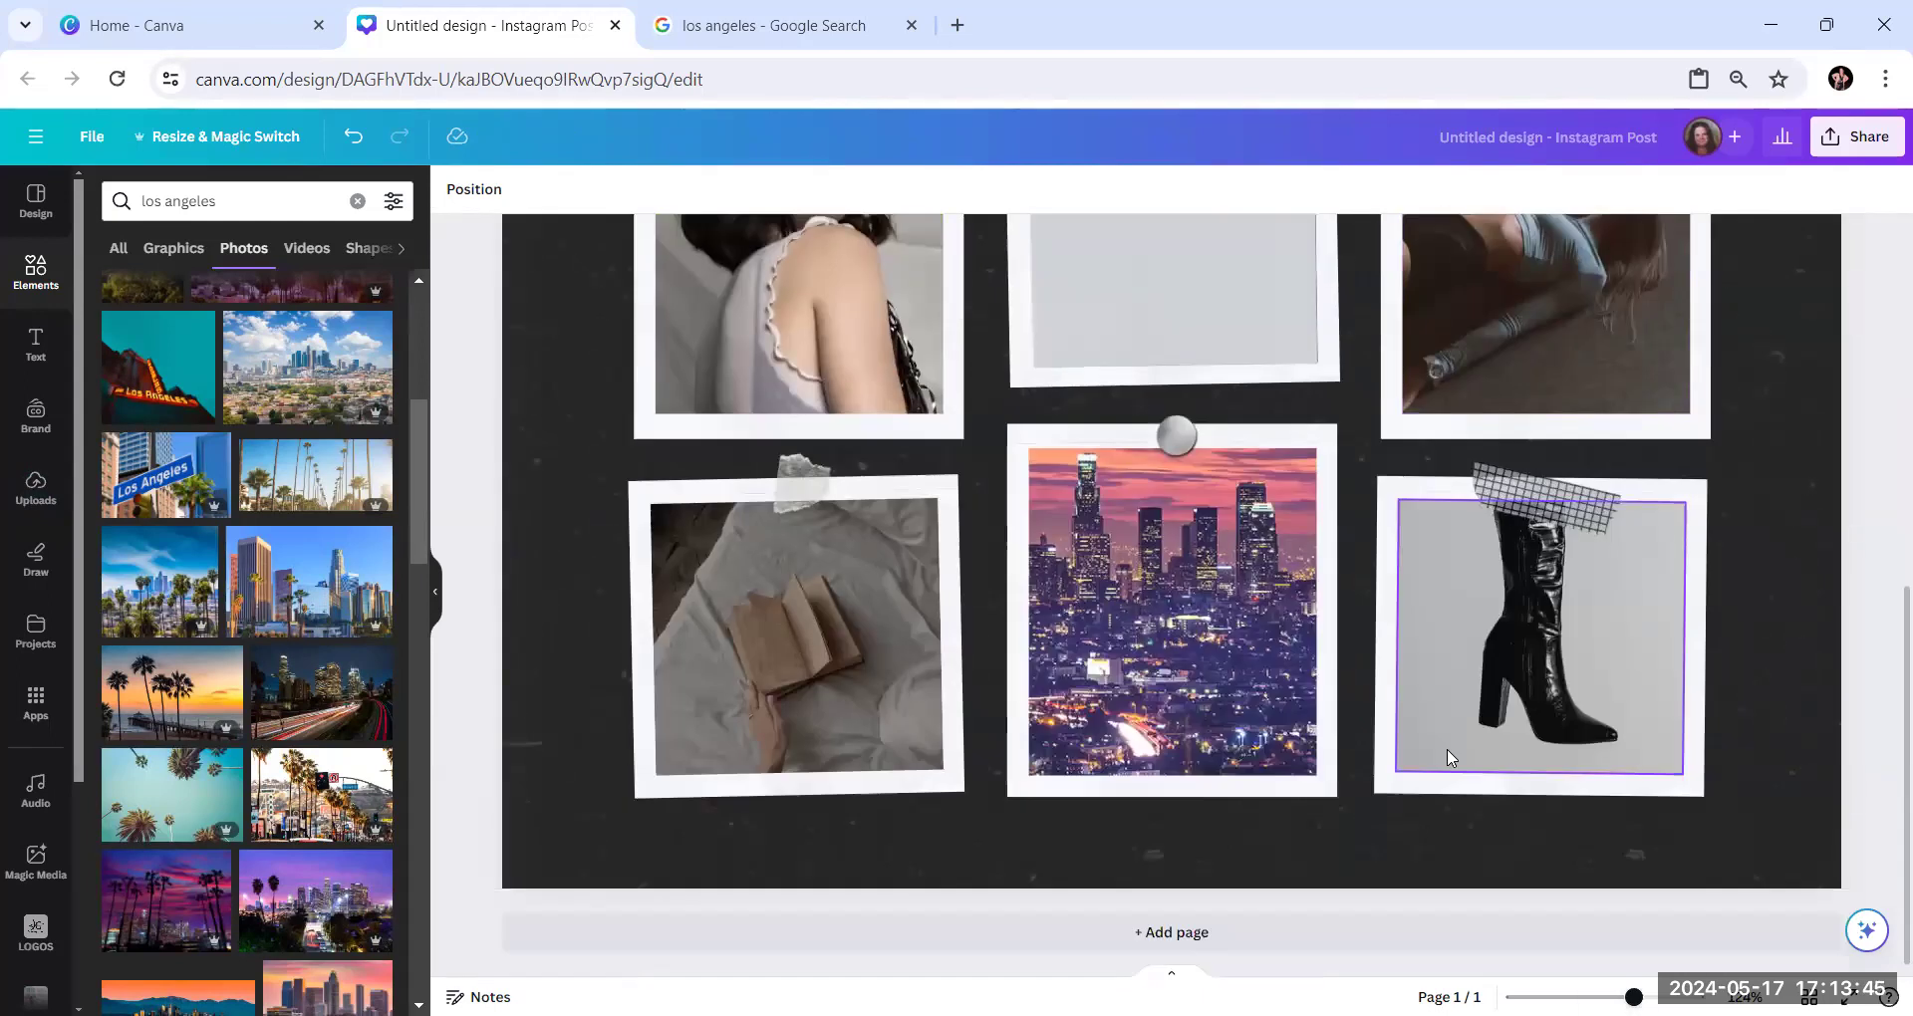
scroll(1447, 758, up, 6)
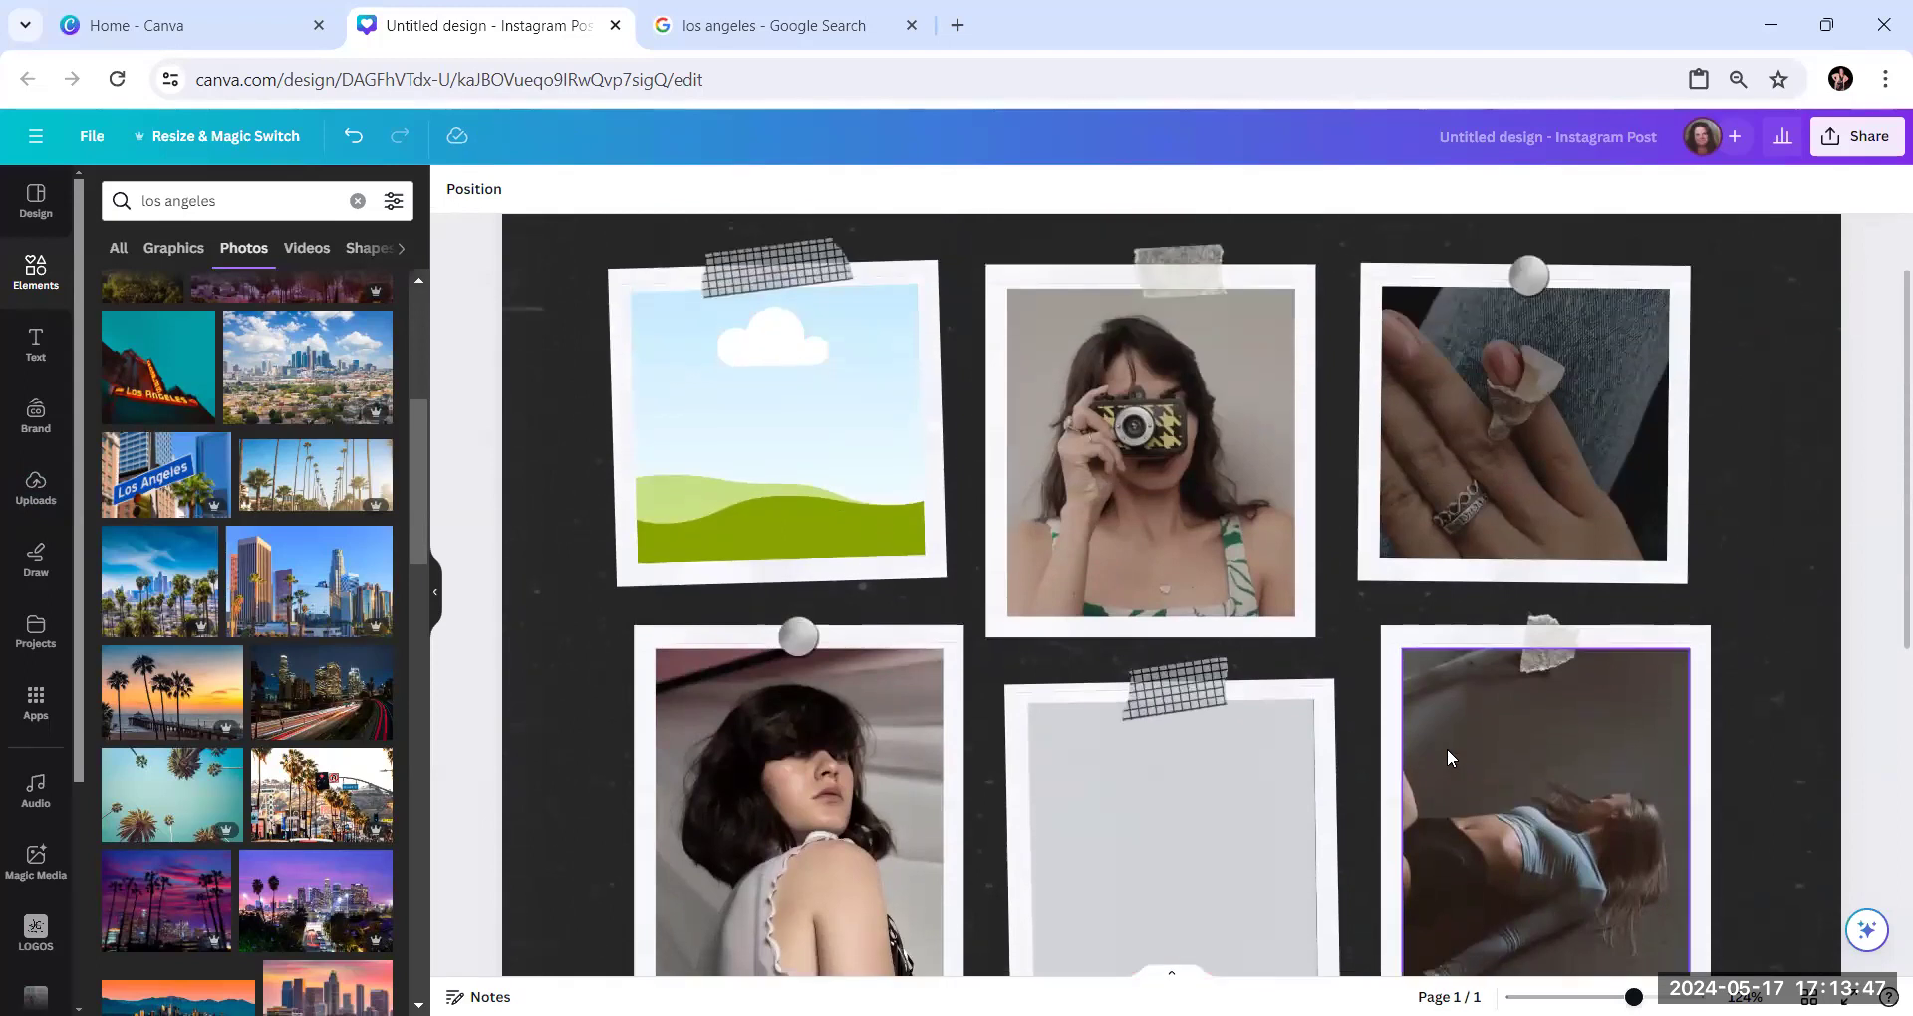
scroll(1446, 752, down, 5)
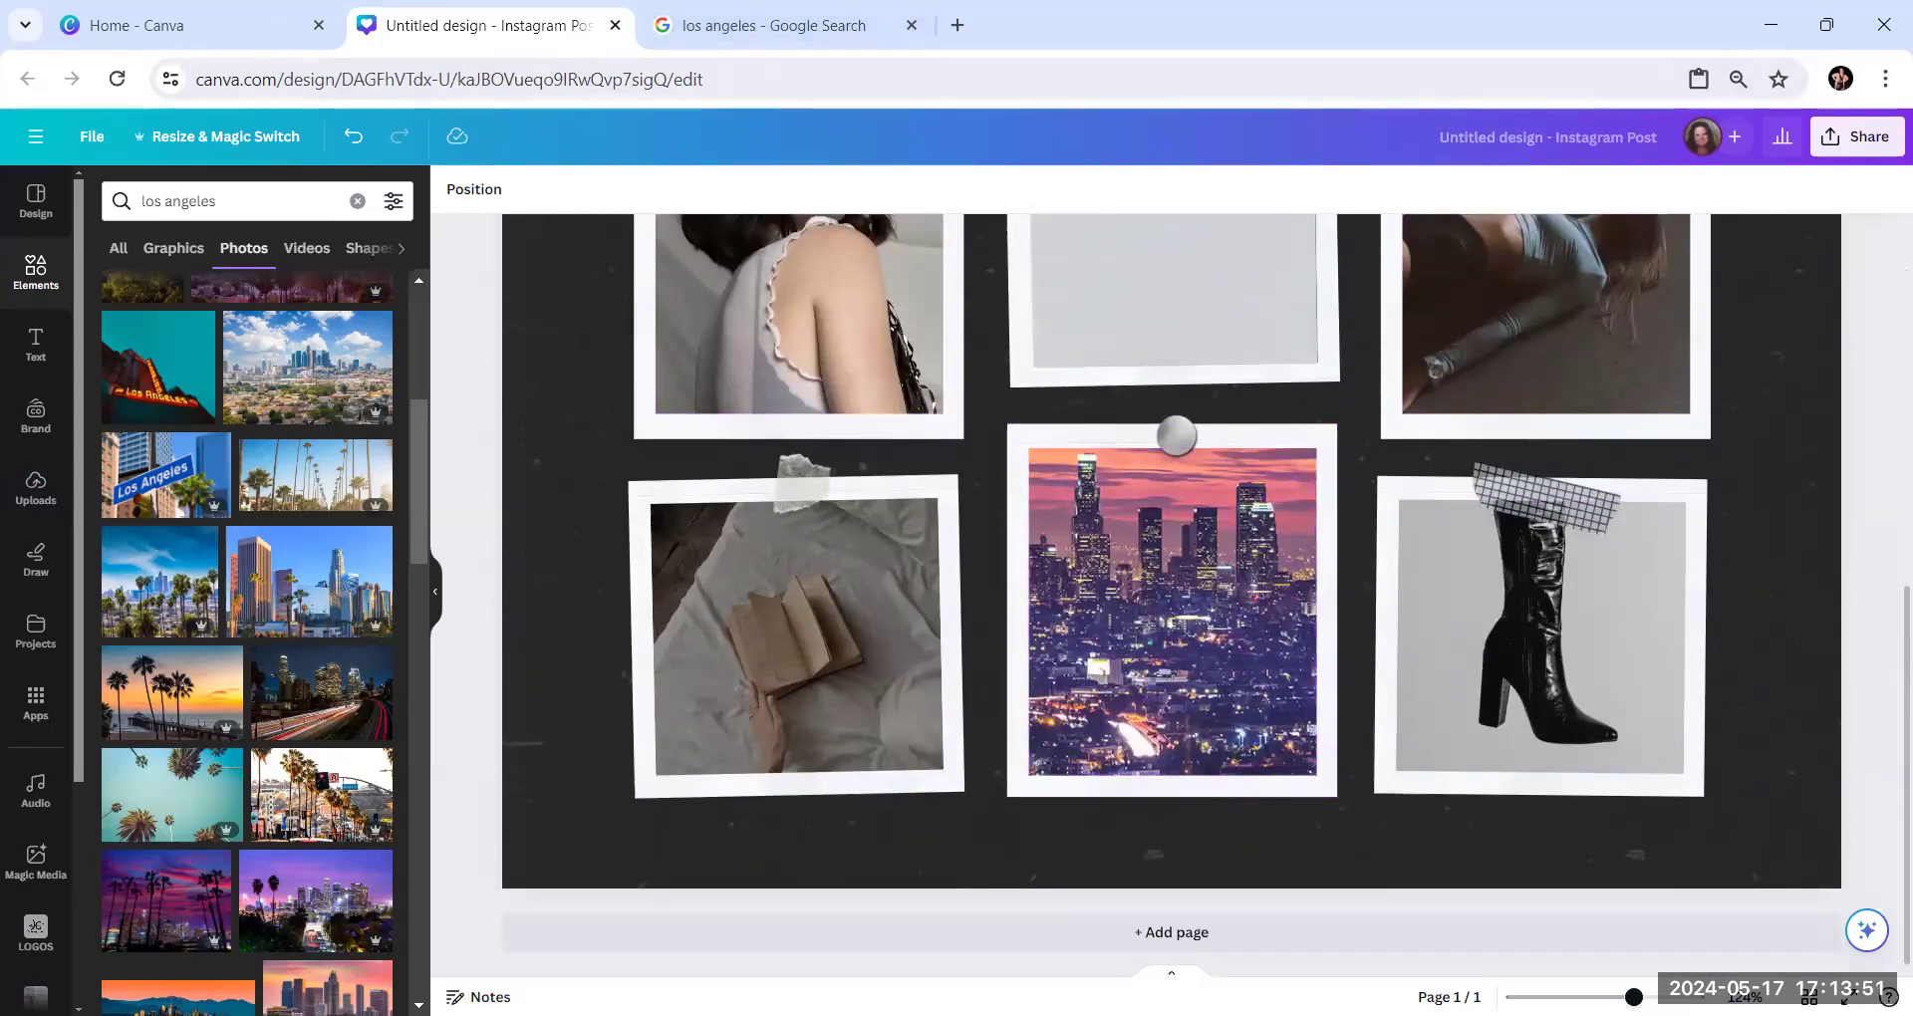
drag(1542, 998, 1595, 997)
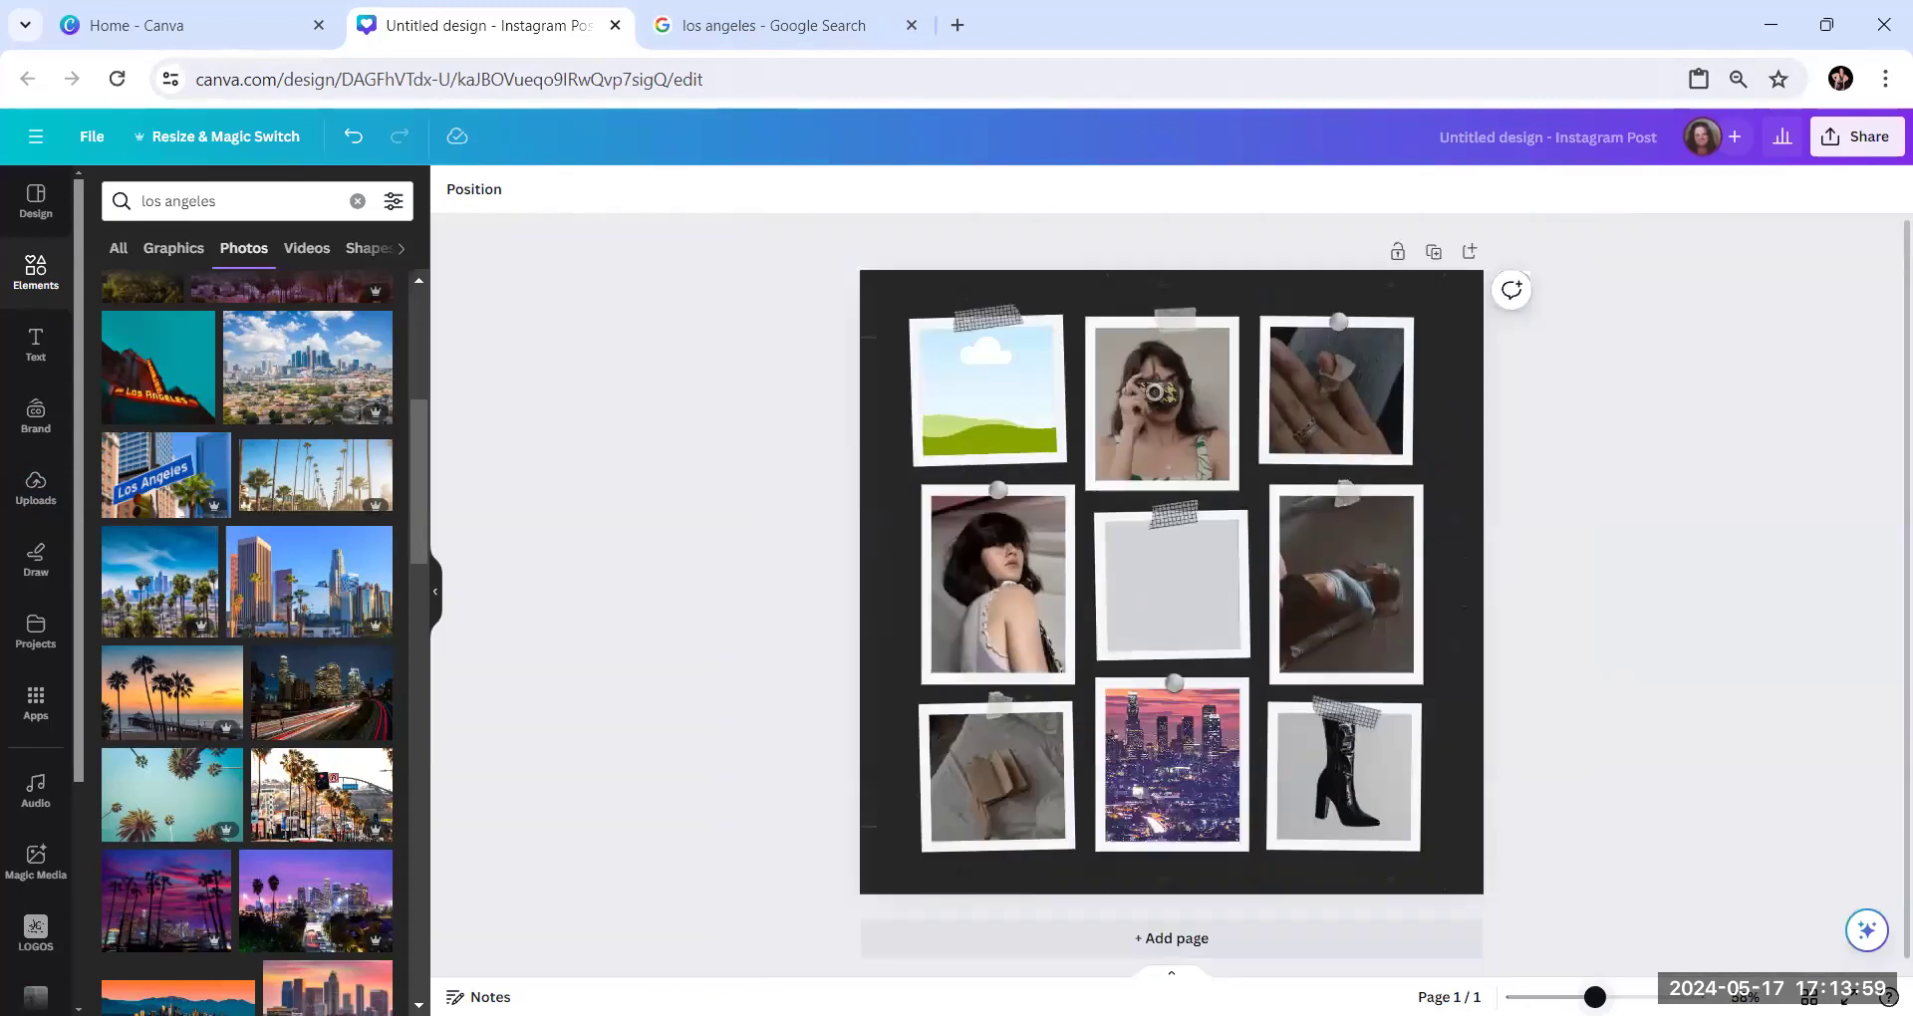
Return to the Google image results and copy The Independent's enlarged photo of the Hollywood street with palm trees and a red car
click(817, 30)
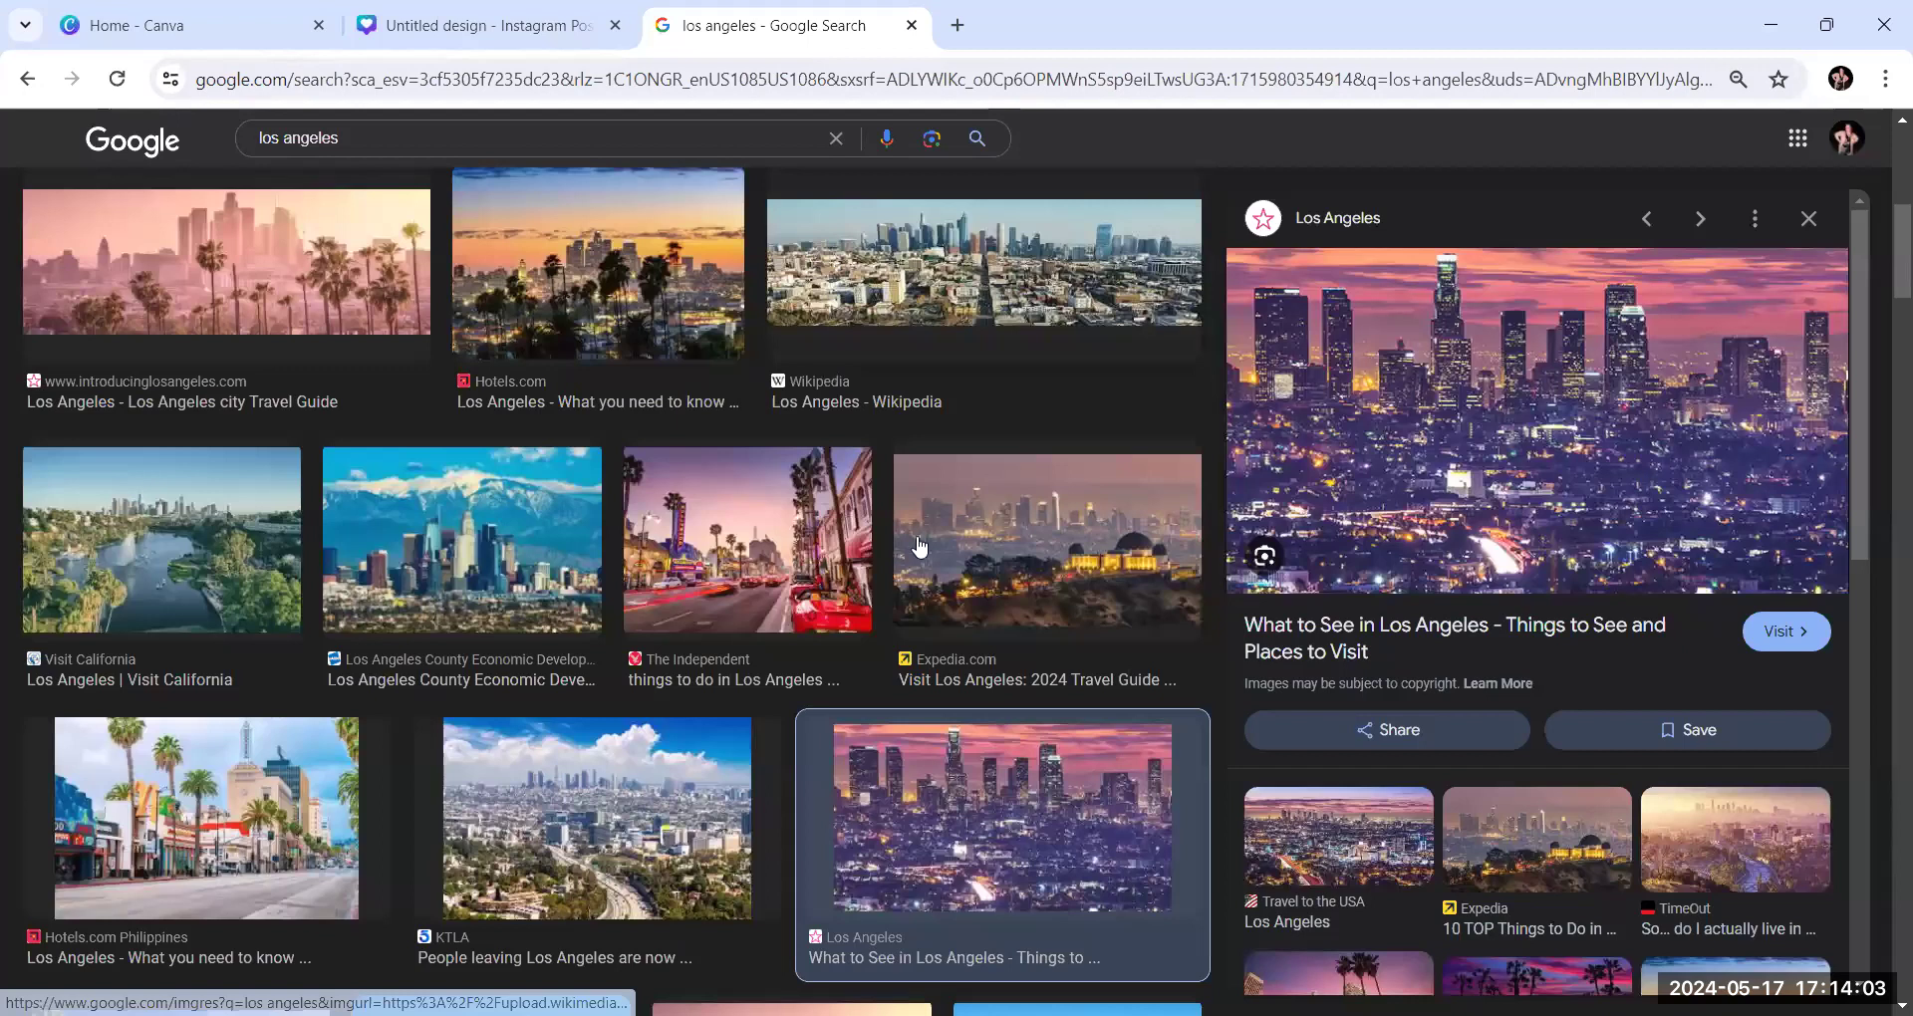
scroll(802, 558, down, 1)
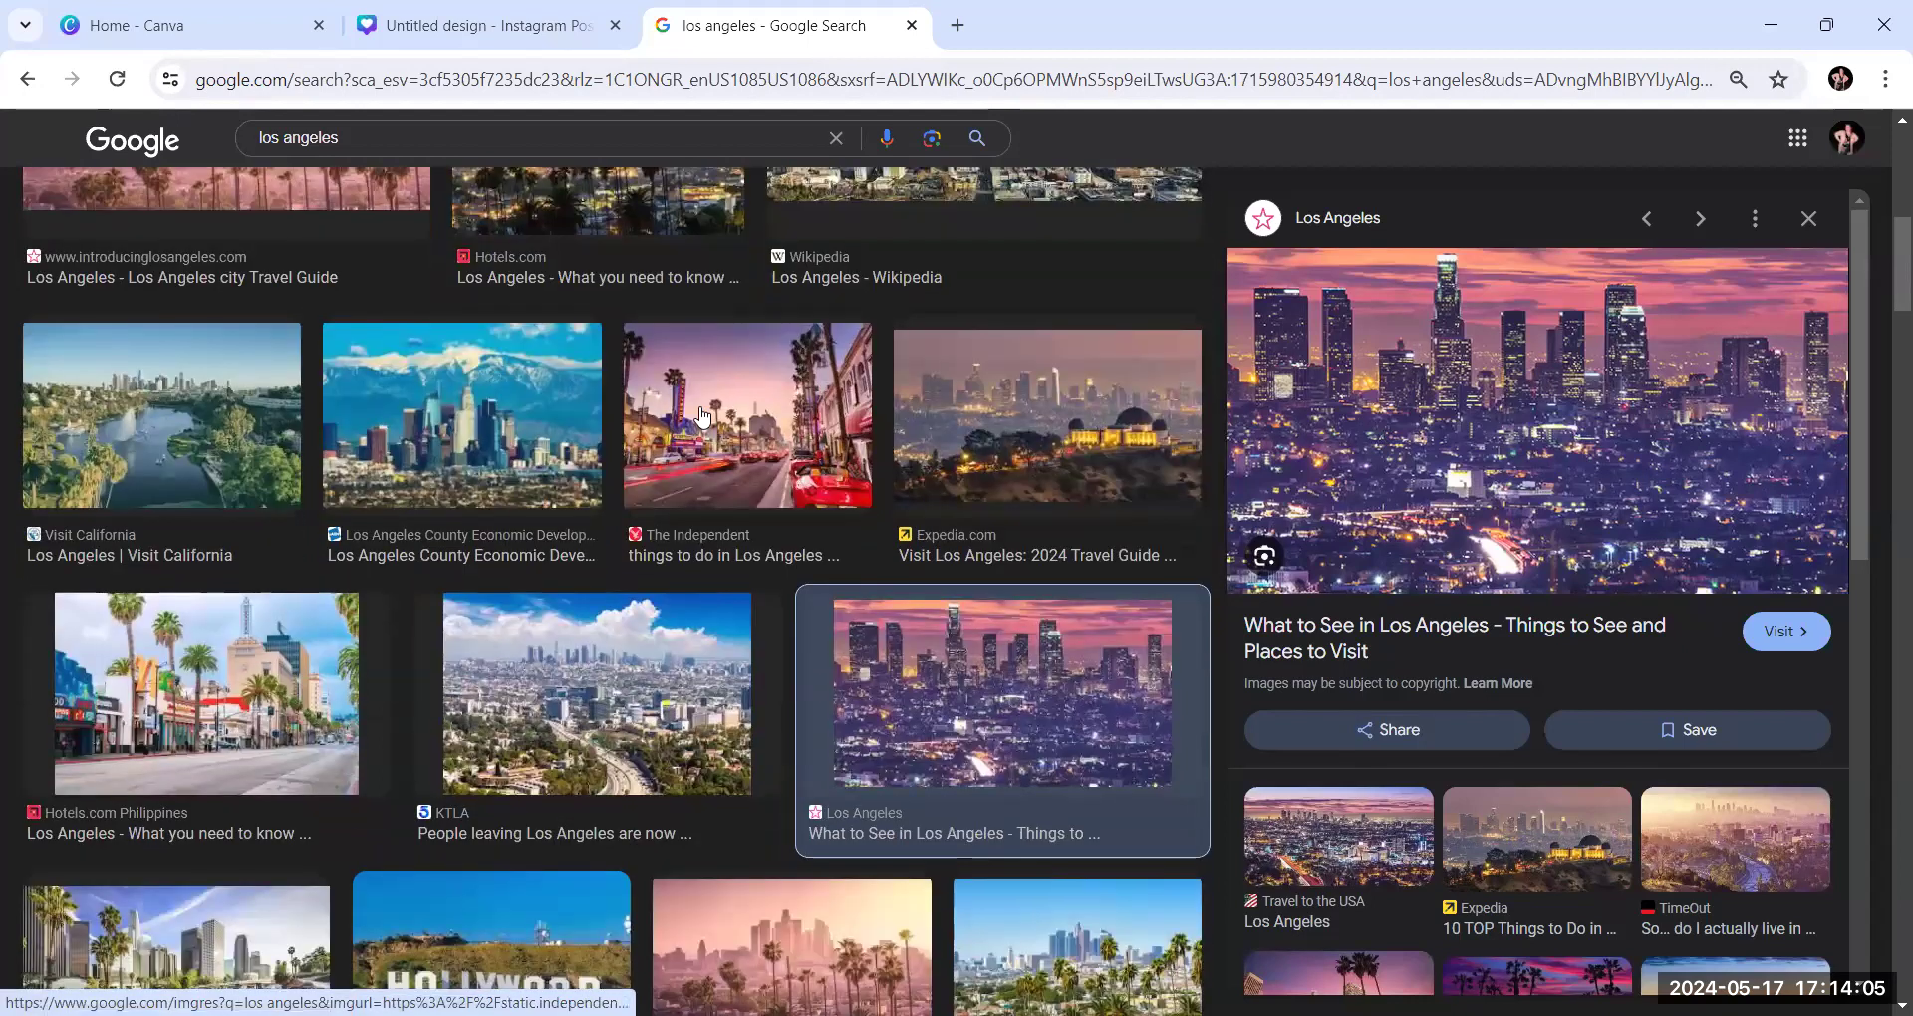
click(702, 416)
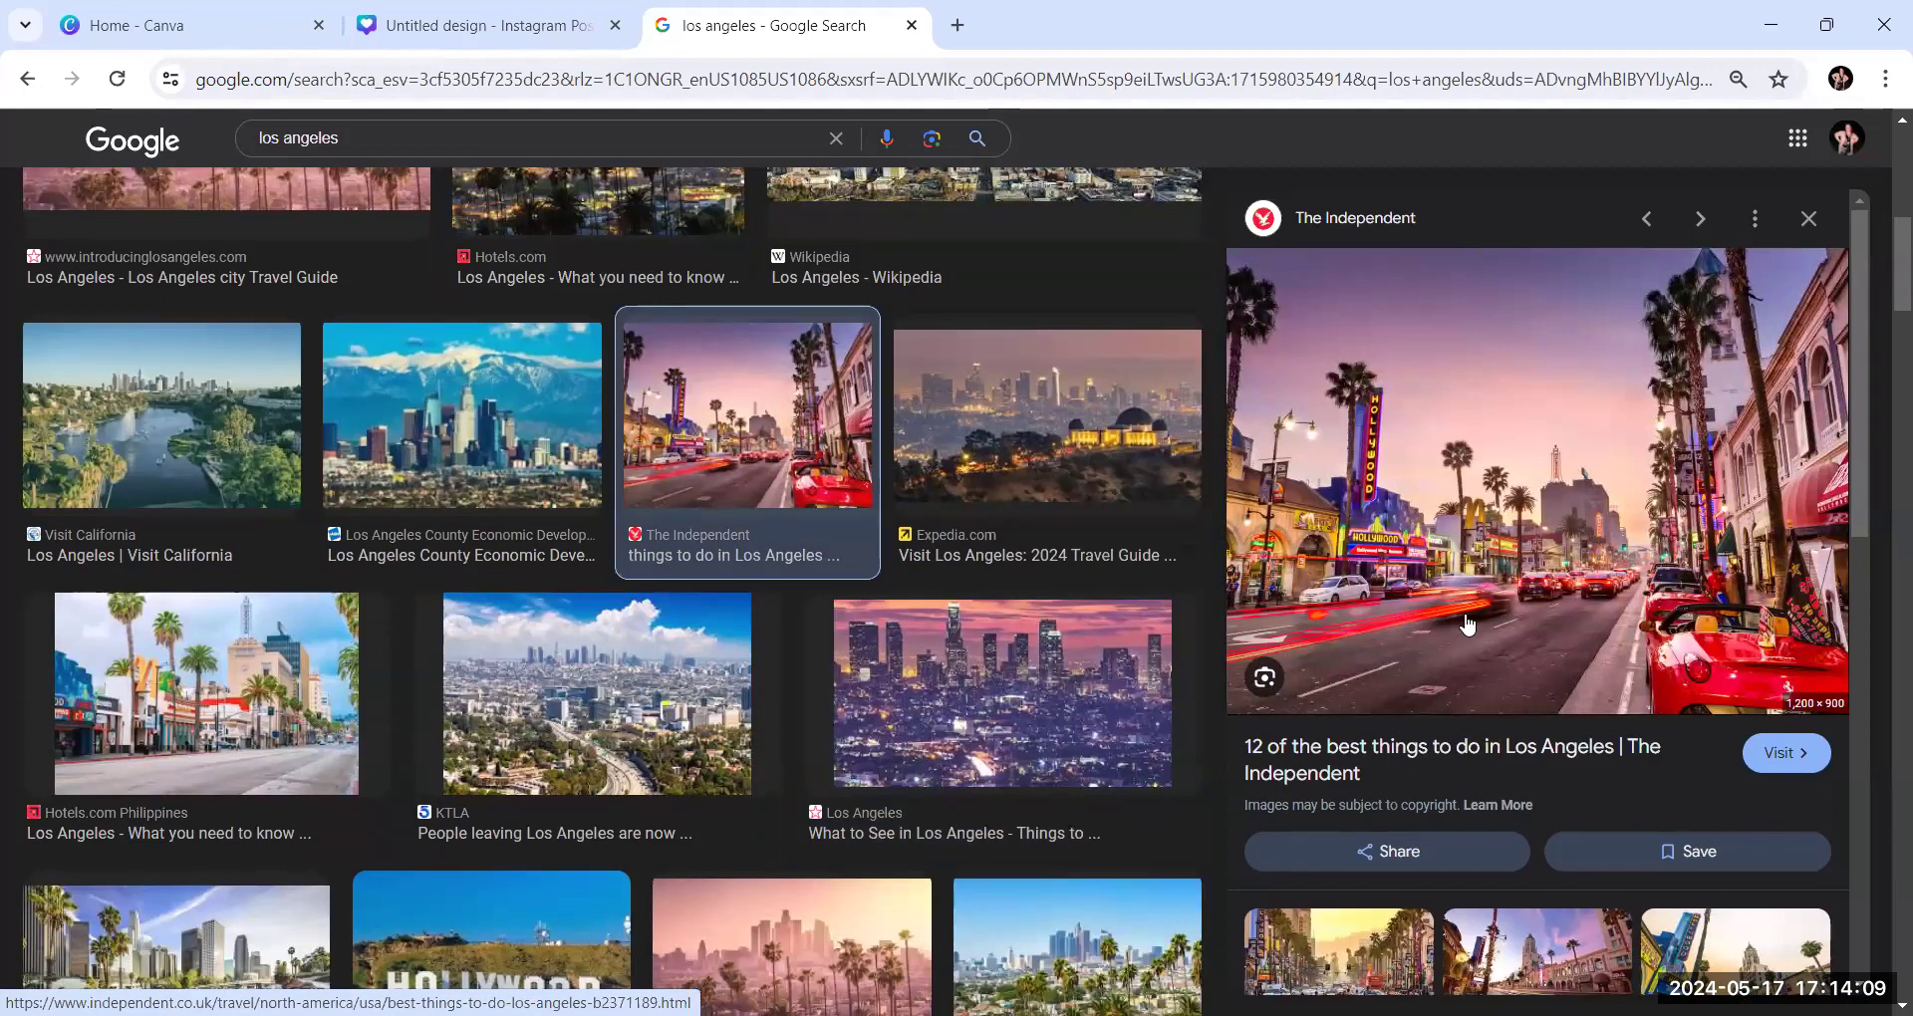
right_click(1513, 552)
click(1584, 495)
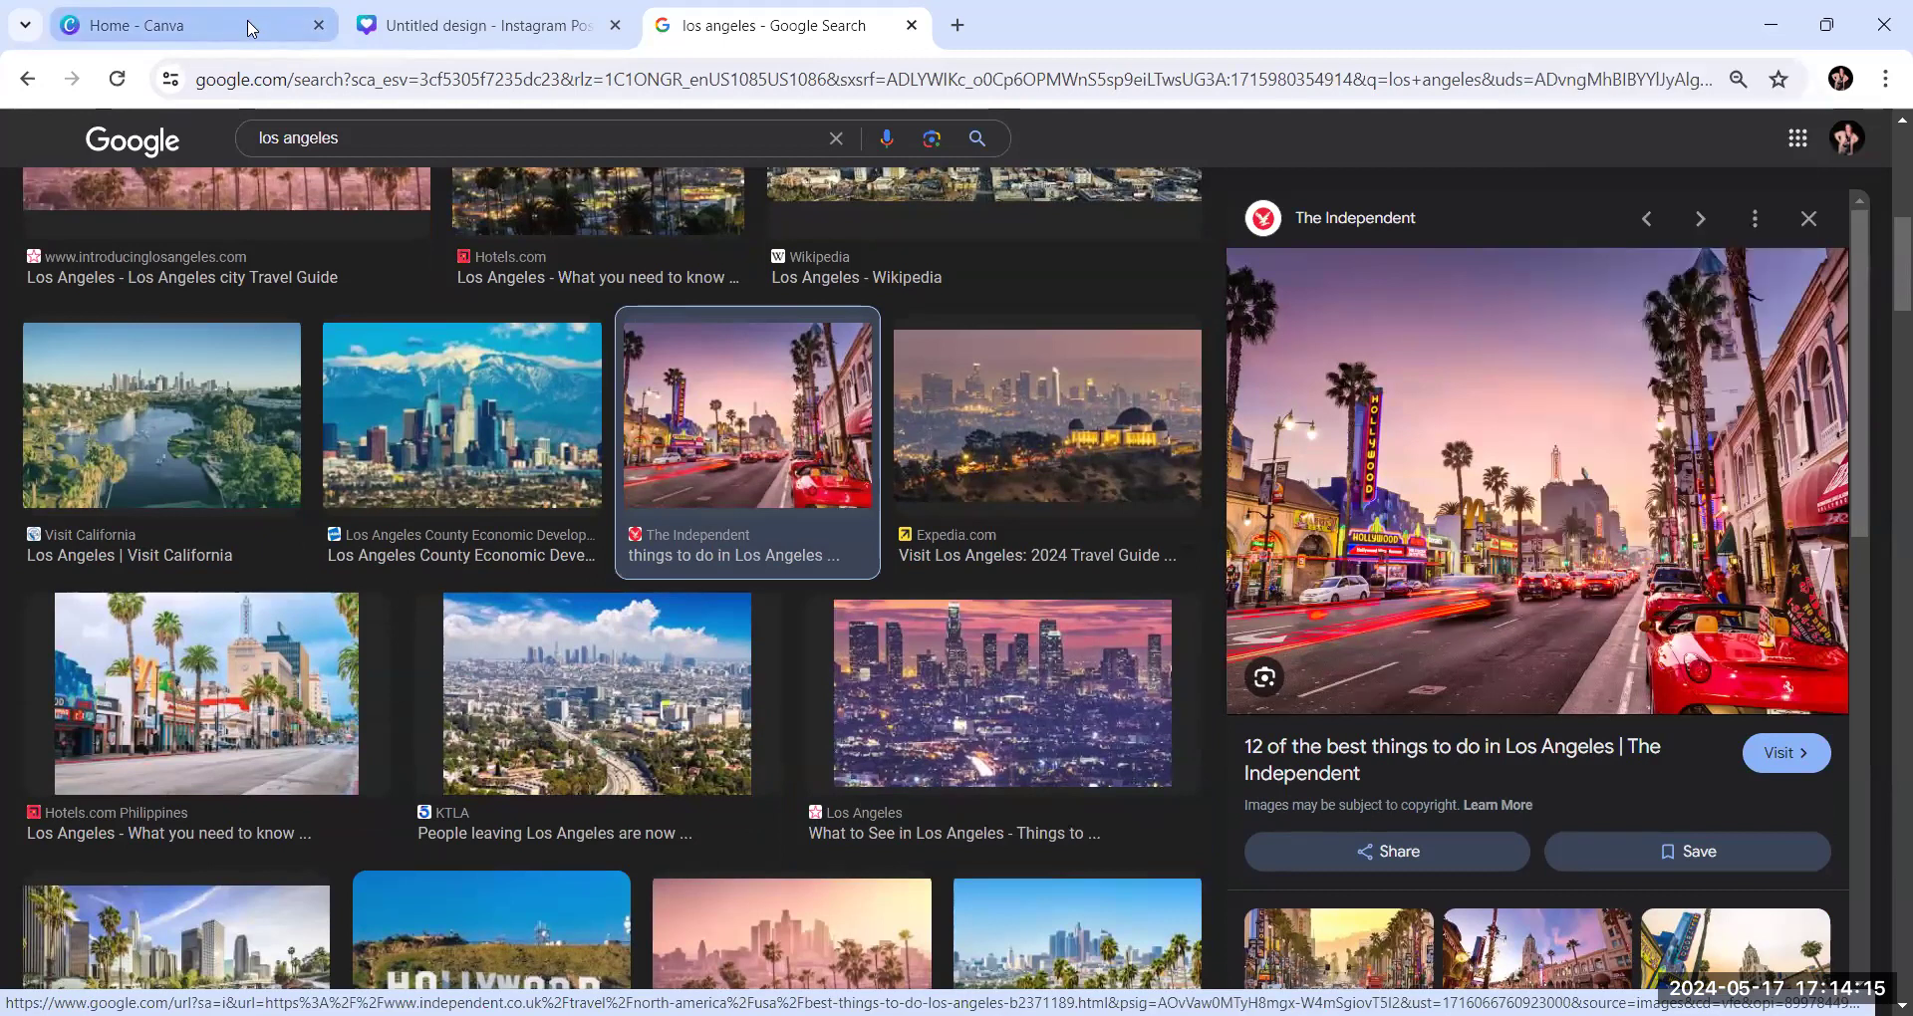
Paste the Hollywood street photo into the Instagram post design and place it in the top-row right frame of the collage
click(473, 27)
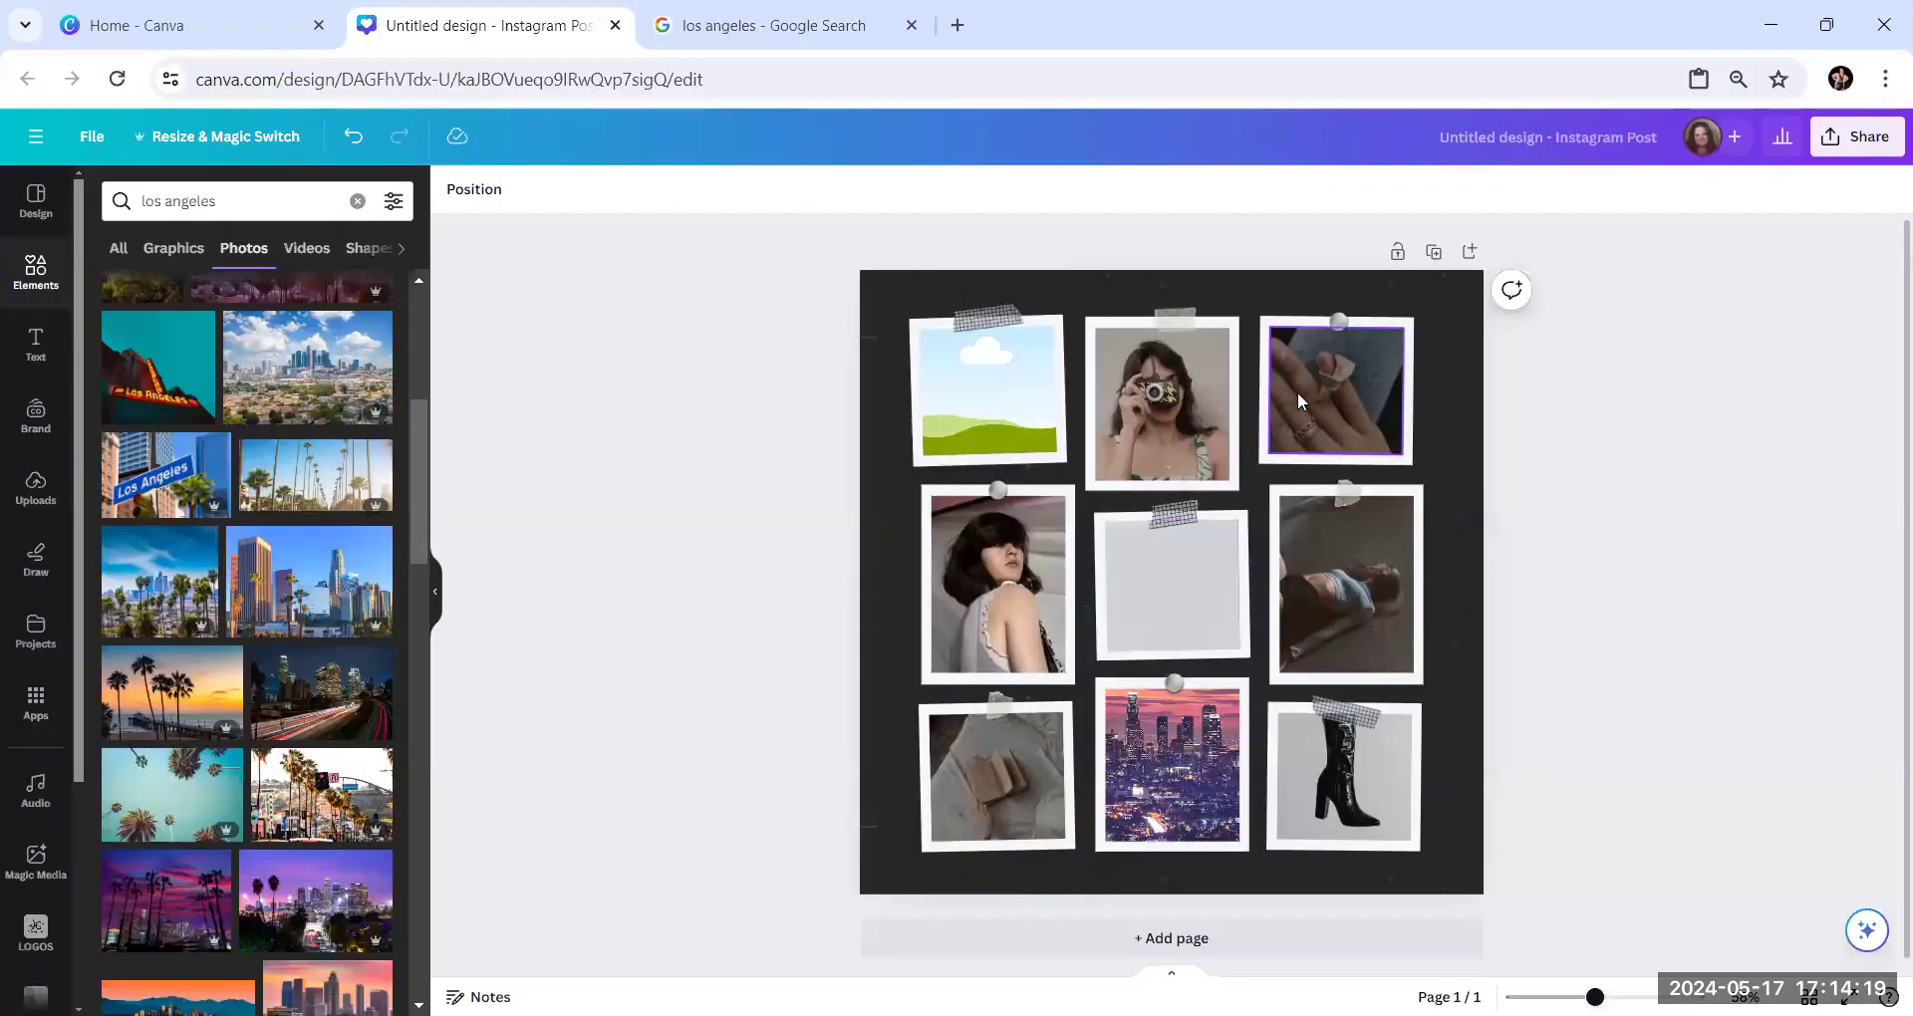
click(1299, 390)
right_click(1299, 391)
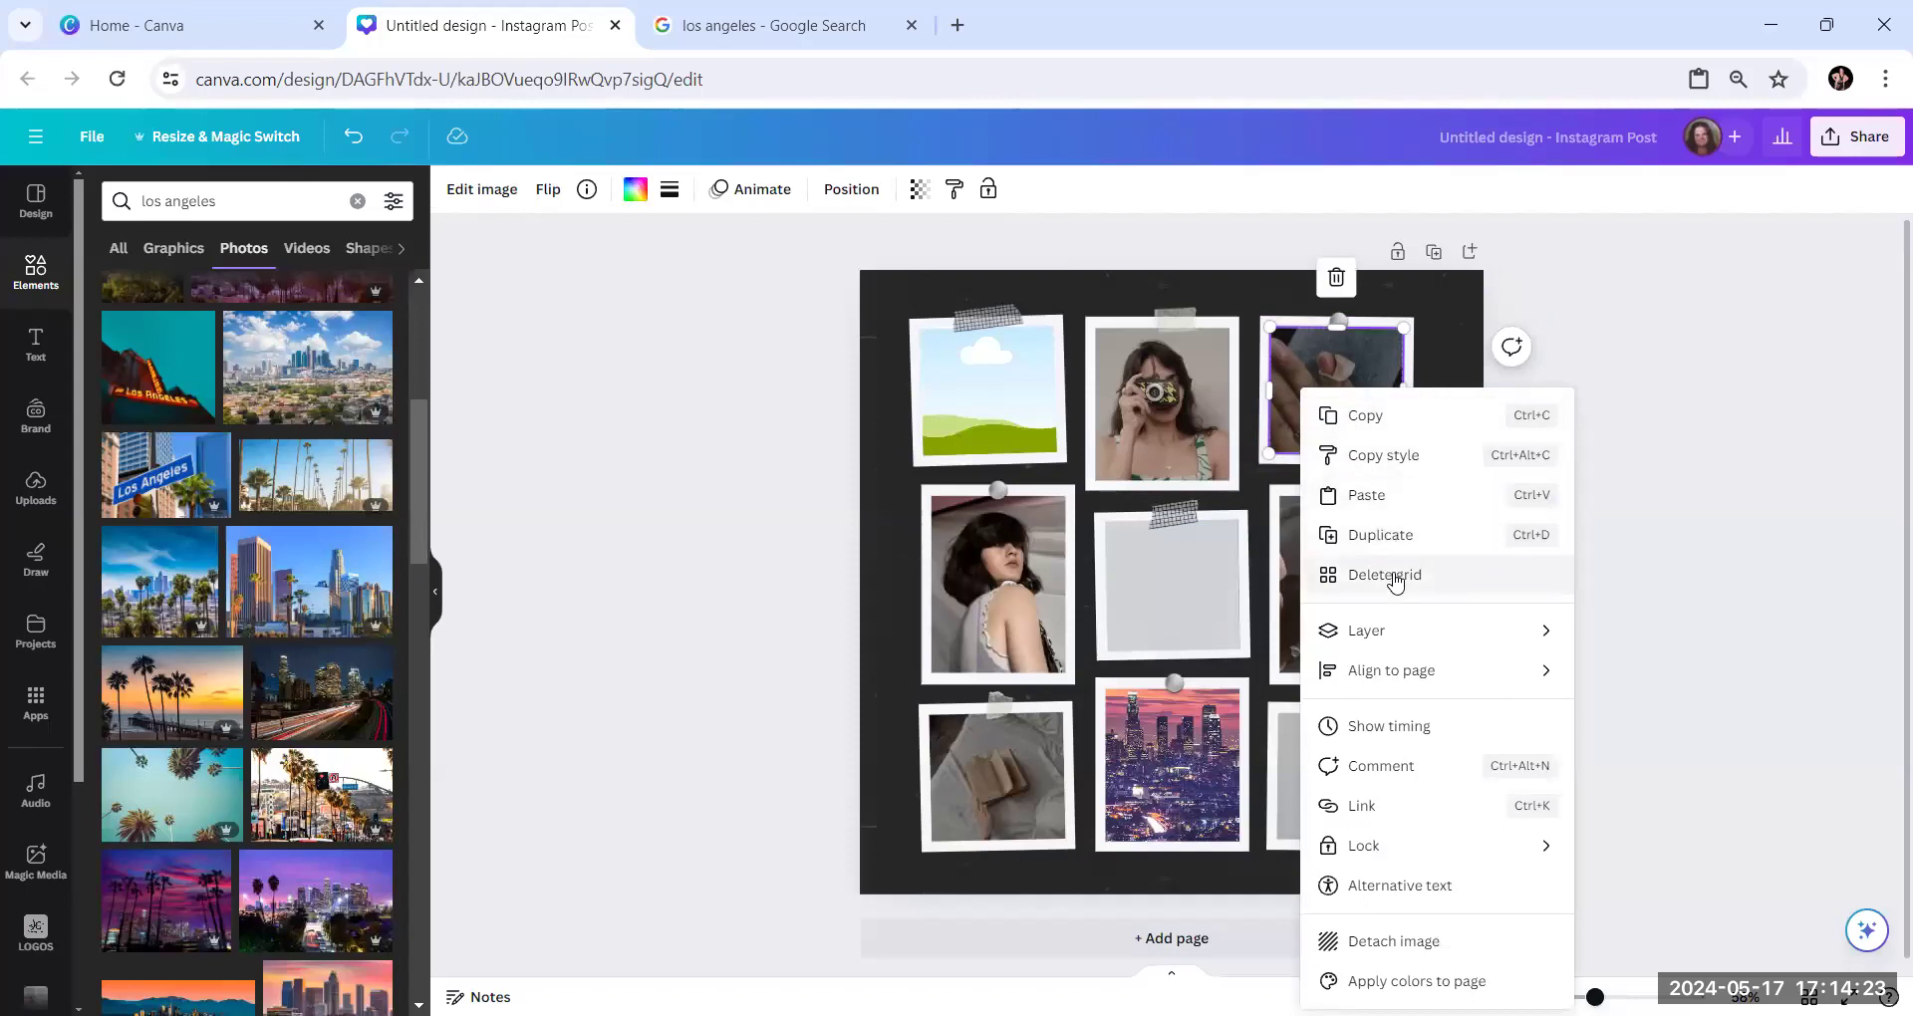
click(1375, 495)
key(ctrl+v)
drag(1199, 578, 1335, 389)
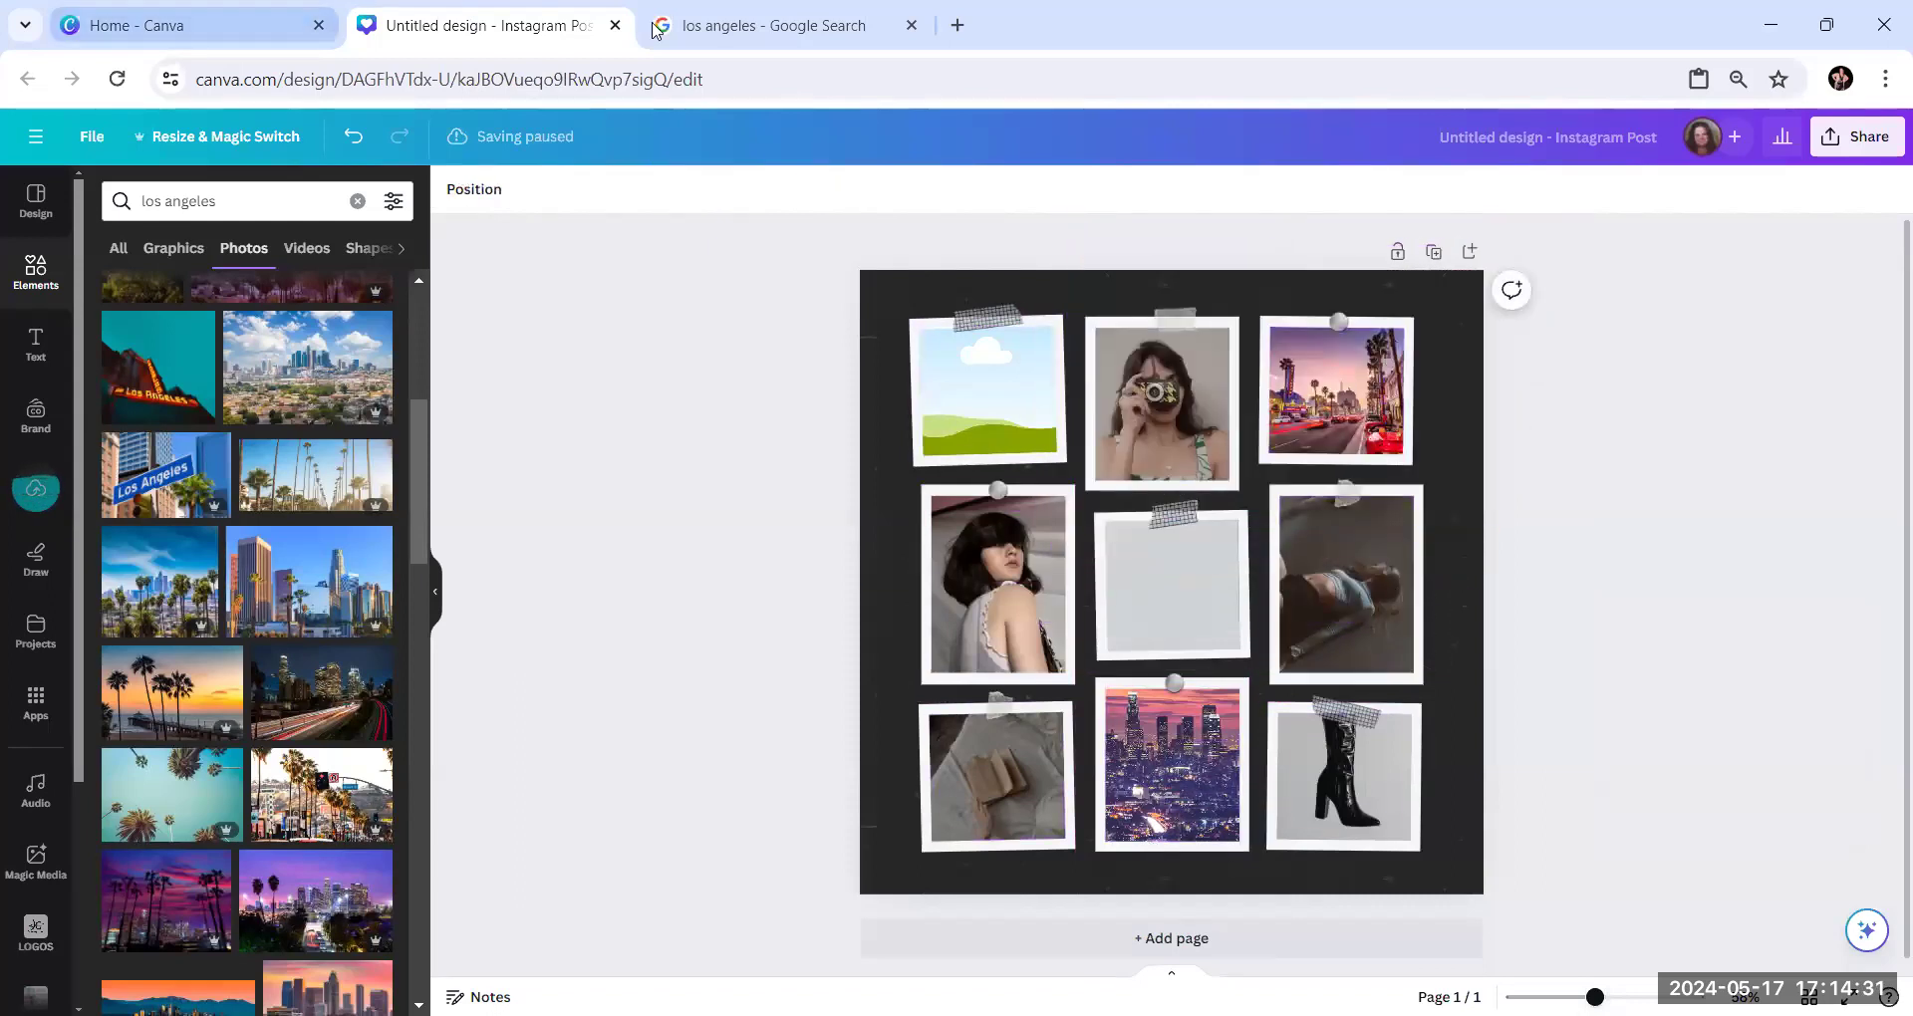
Go back to the Google image results and open the Forbes photo of the Hollywood sign in the larger preview
click(767, 27)
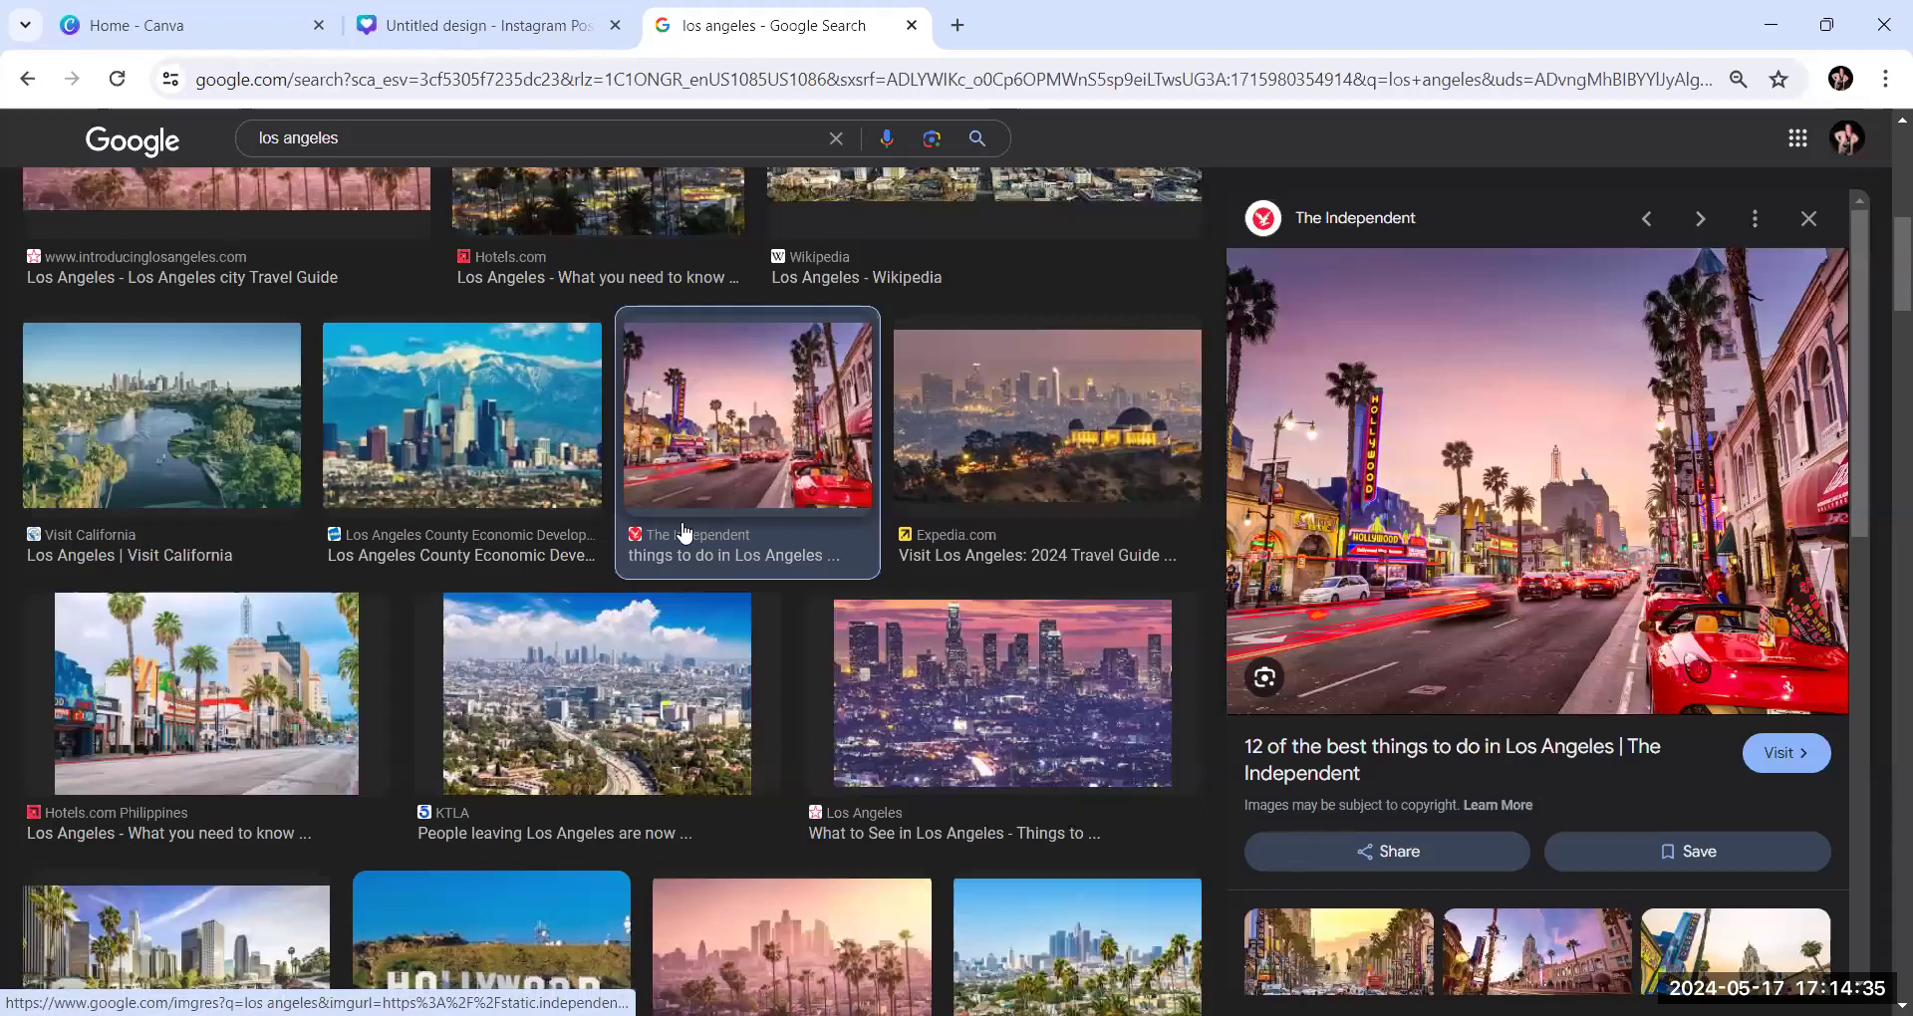
scroll(660, 548, down, 1)
scroll(657, 554, down, 4)
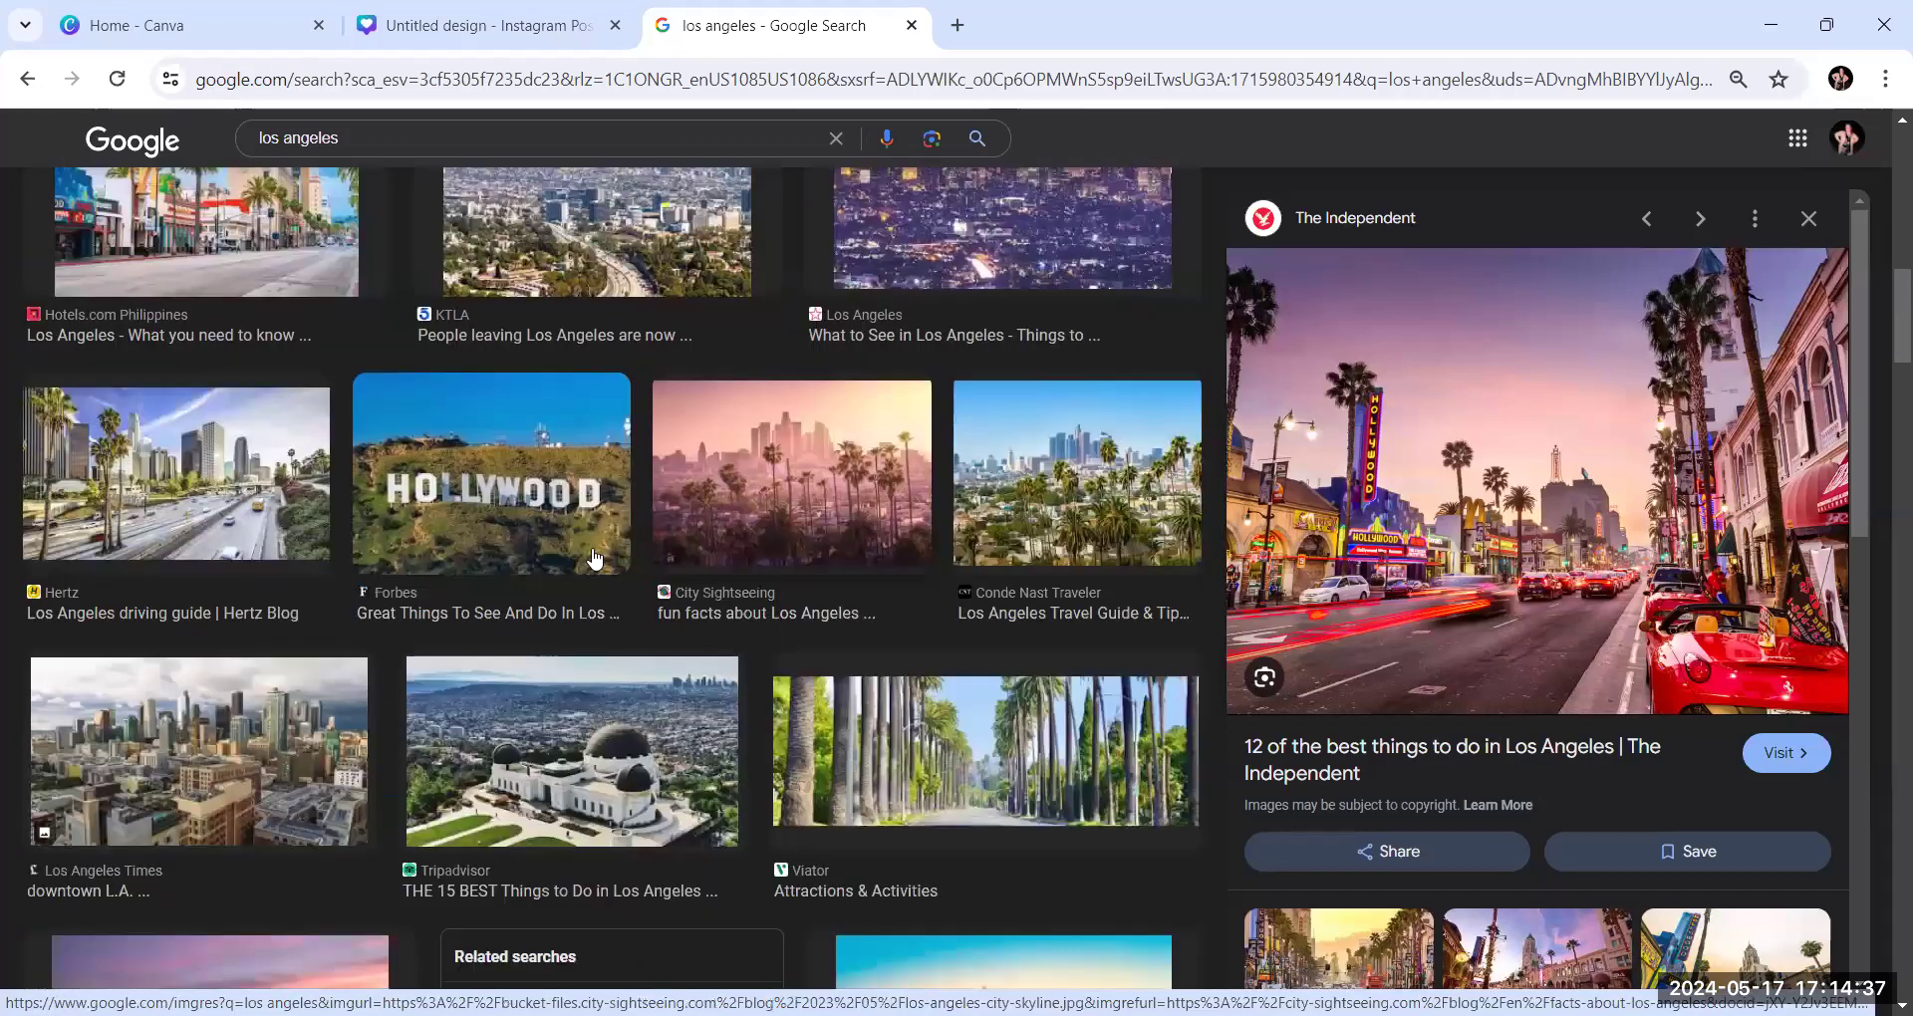
click(506, 488)
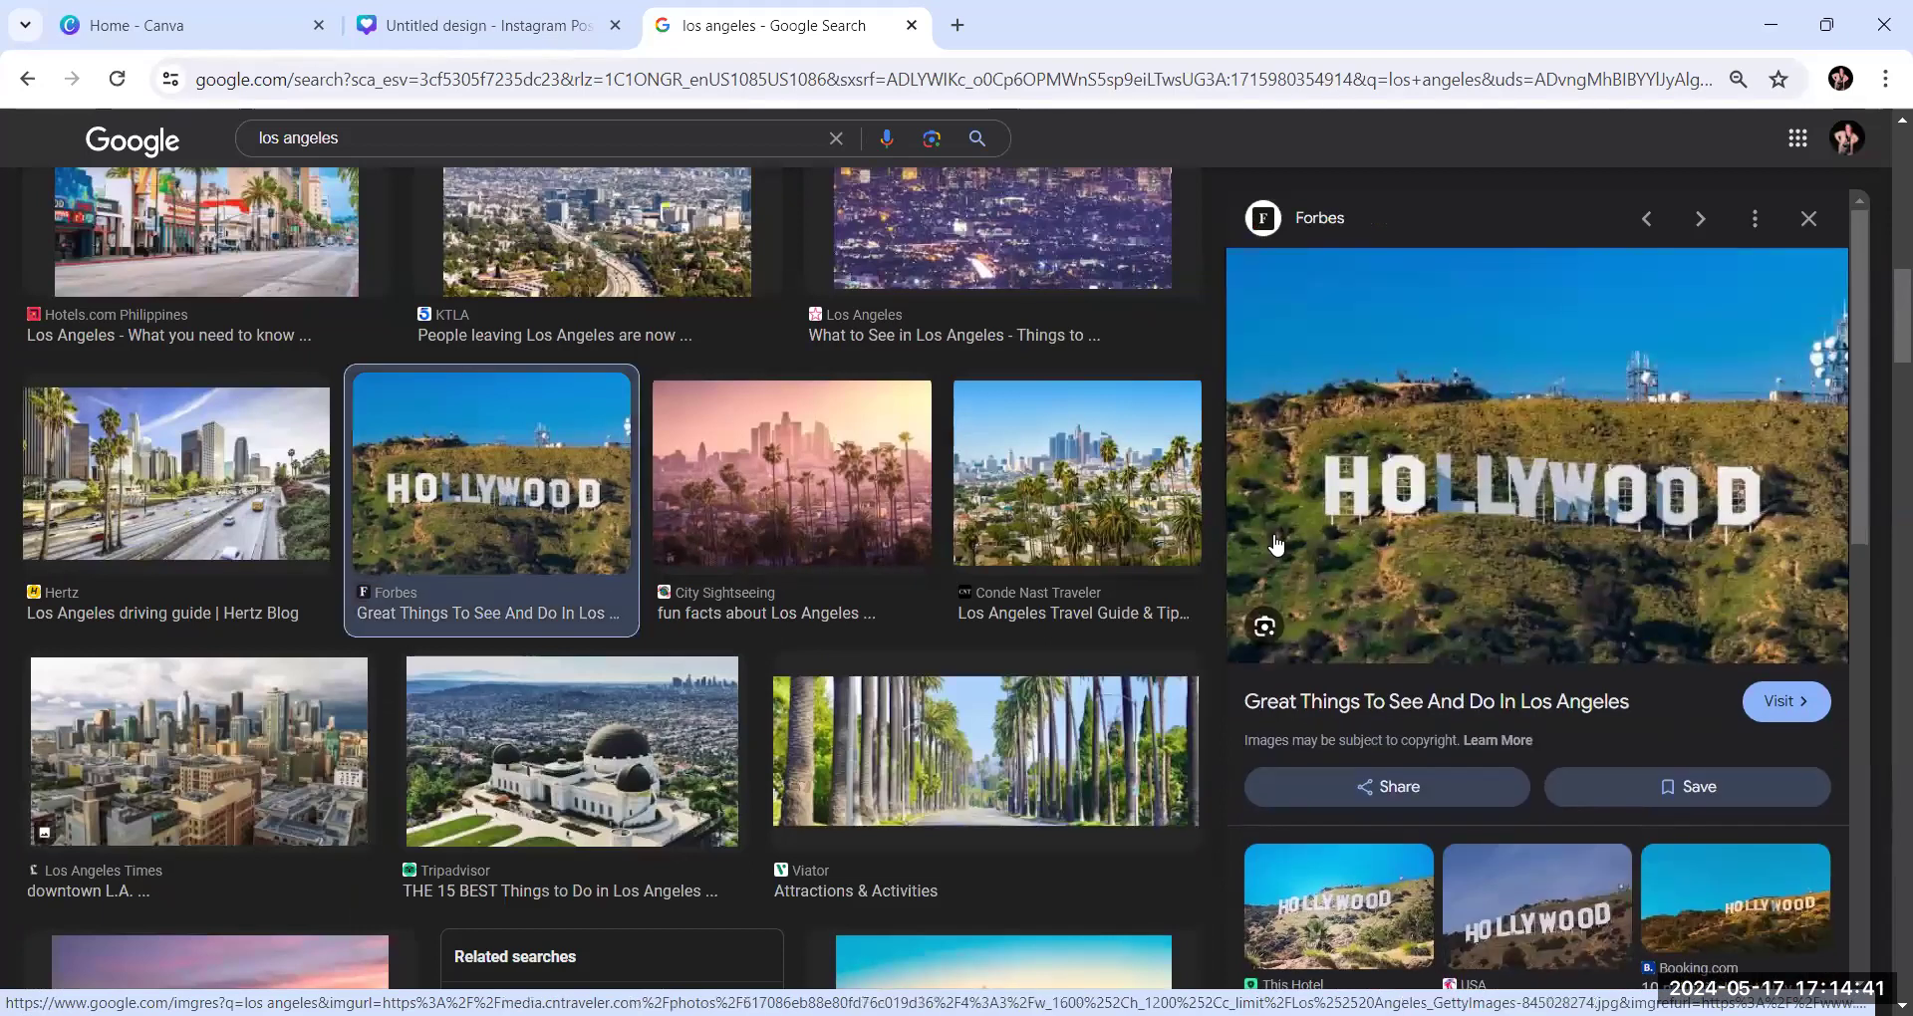
Look through the related images under the Forbes preview for alternative Hollywood sign photos
scroll(1549, 486, down, 4)
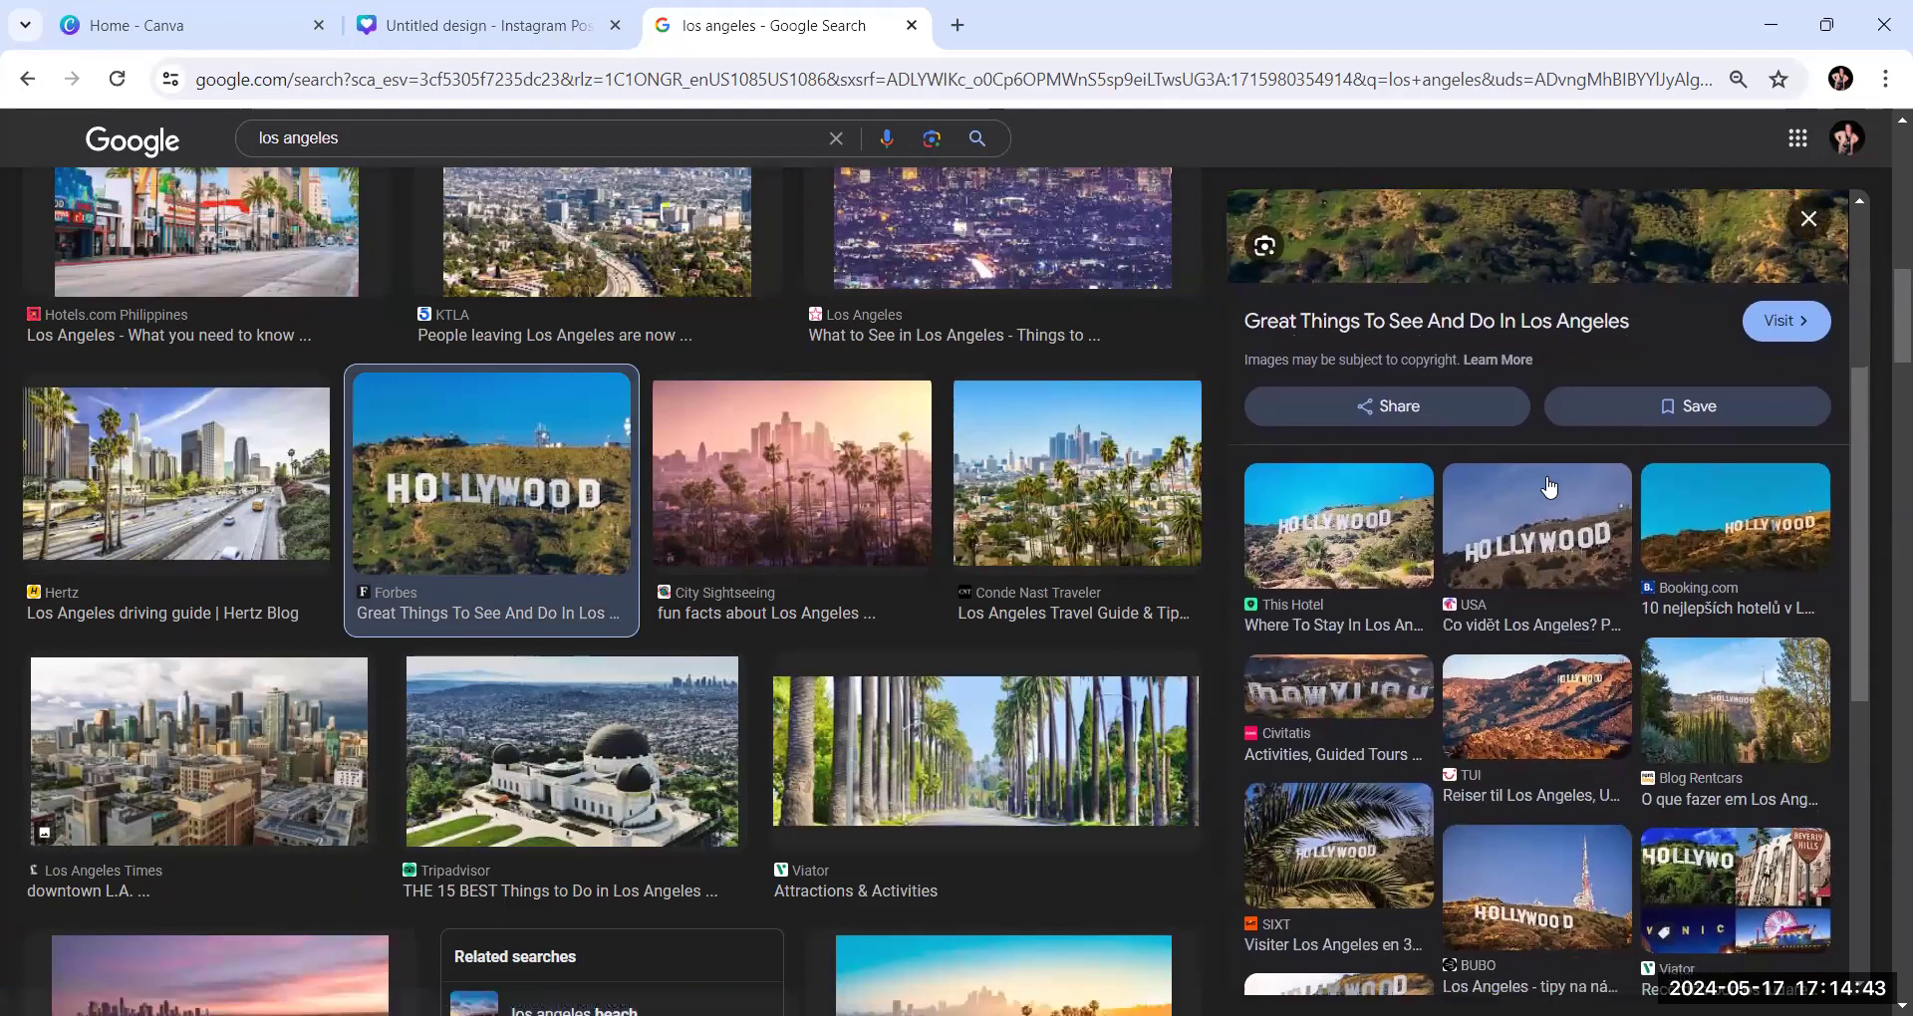
scroll(1549, 486, down, 3)
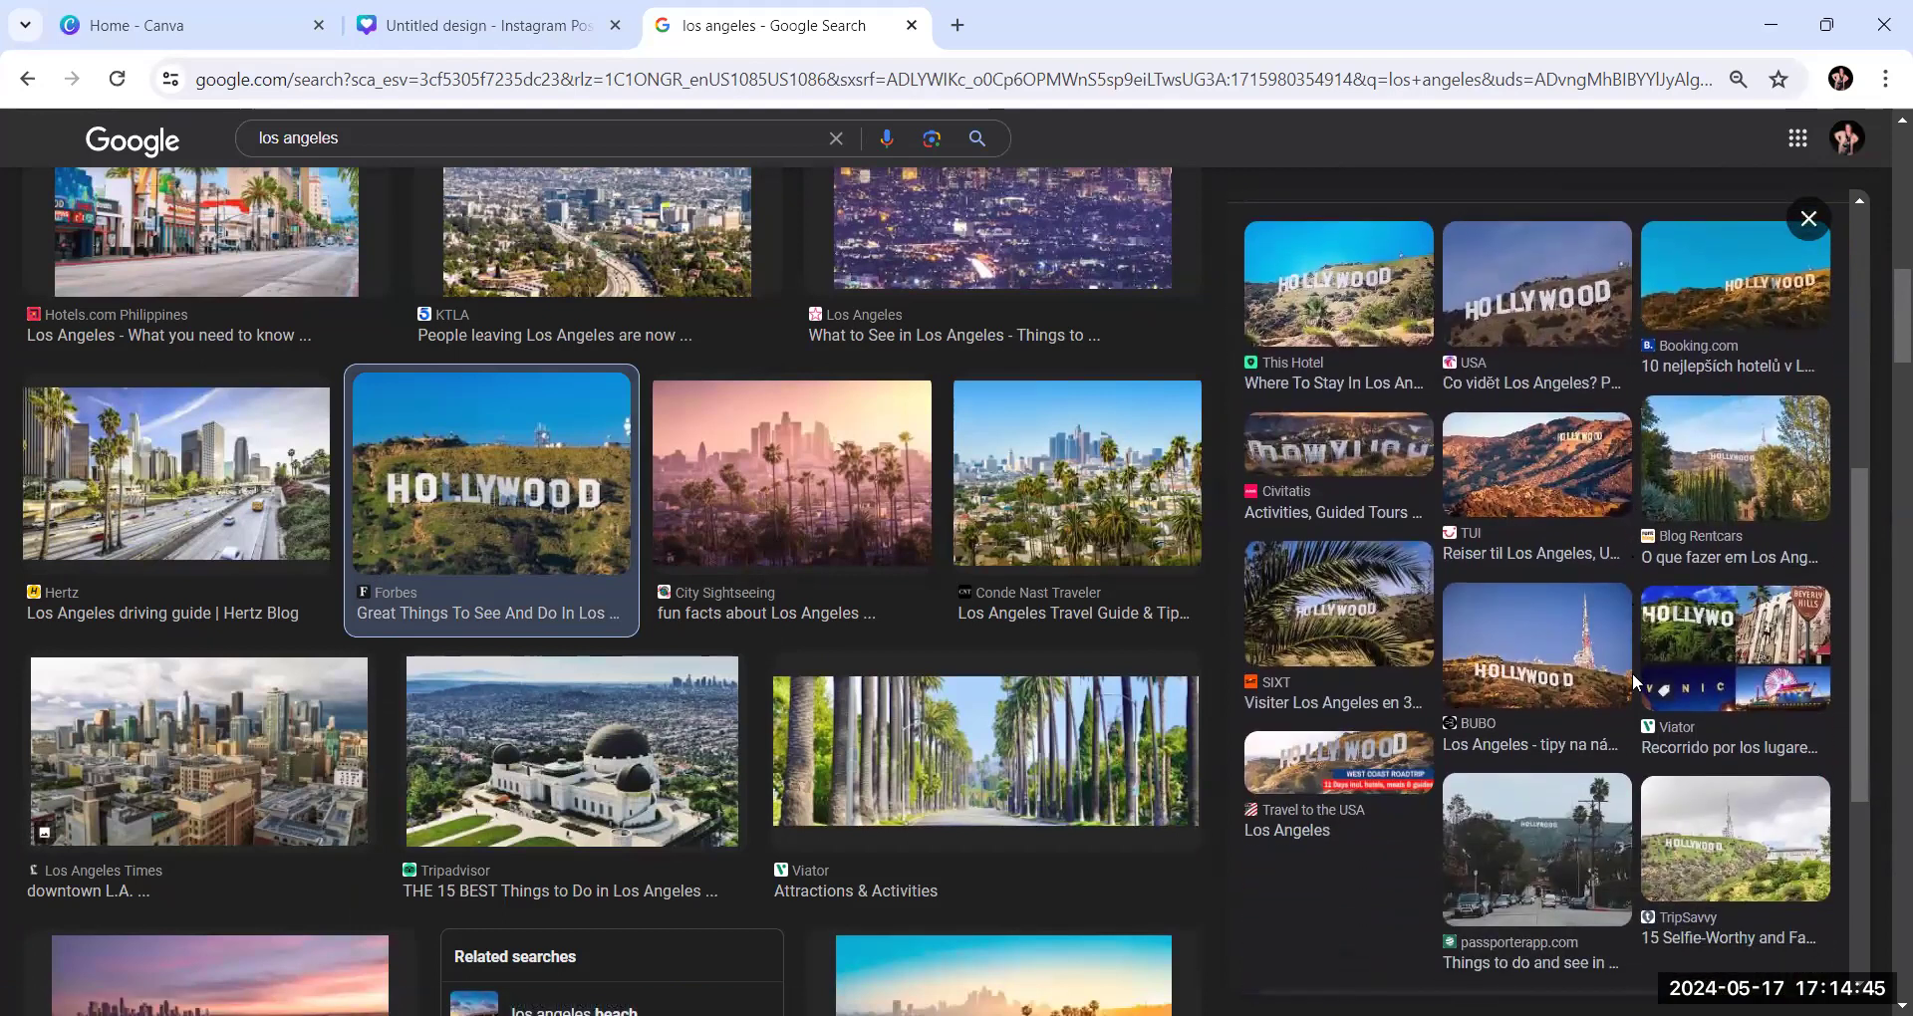
scroll(1589, 674, down, 3)
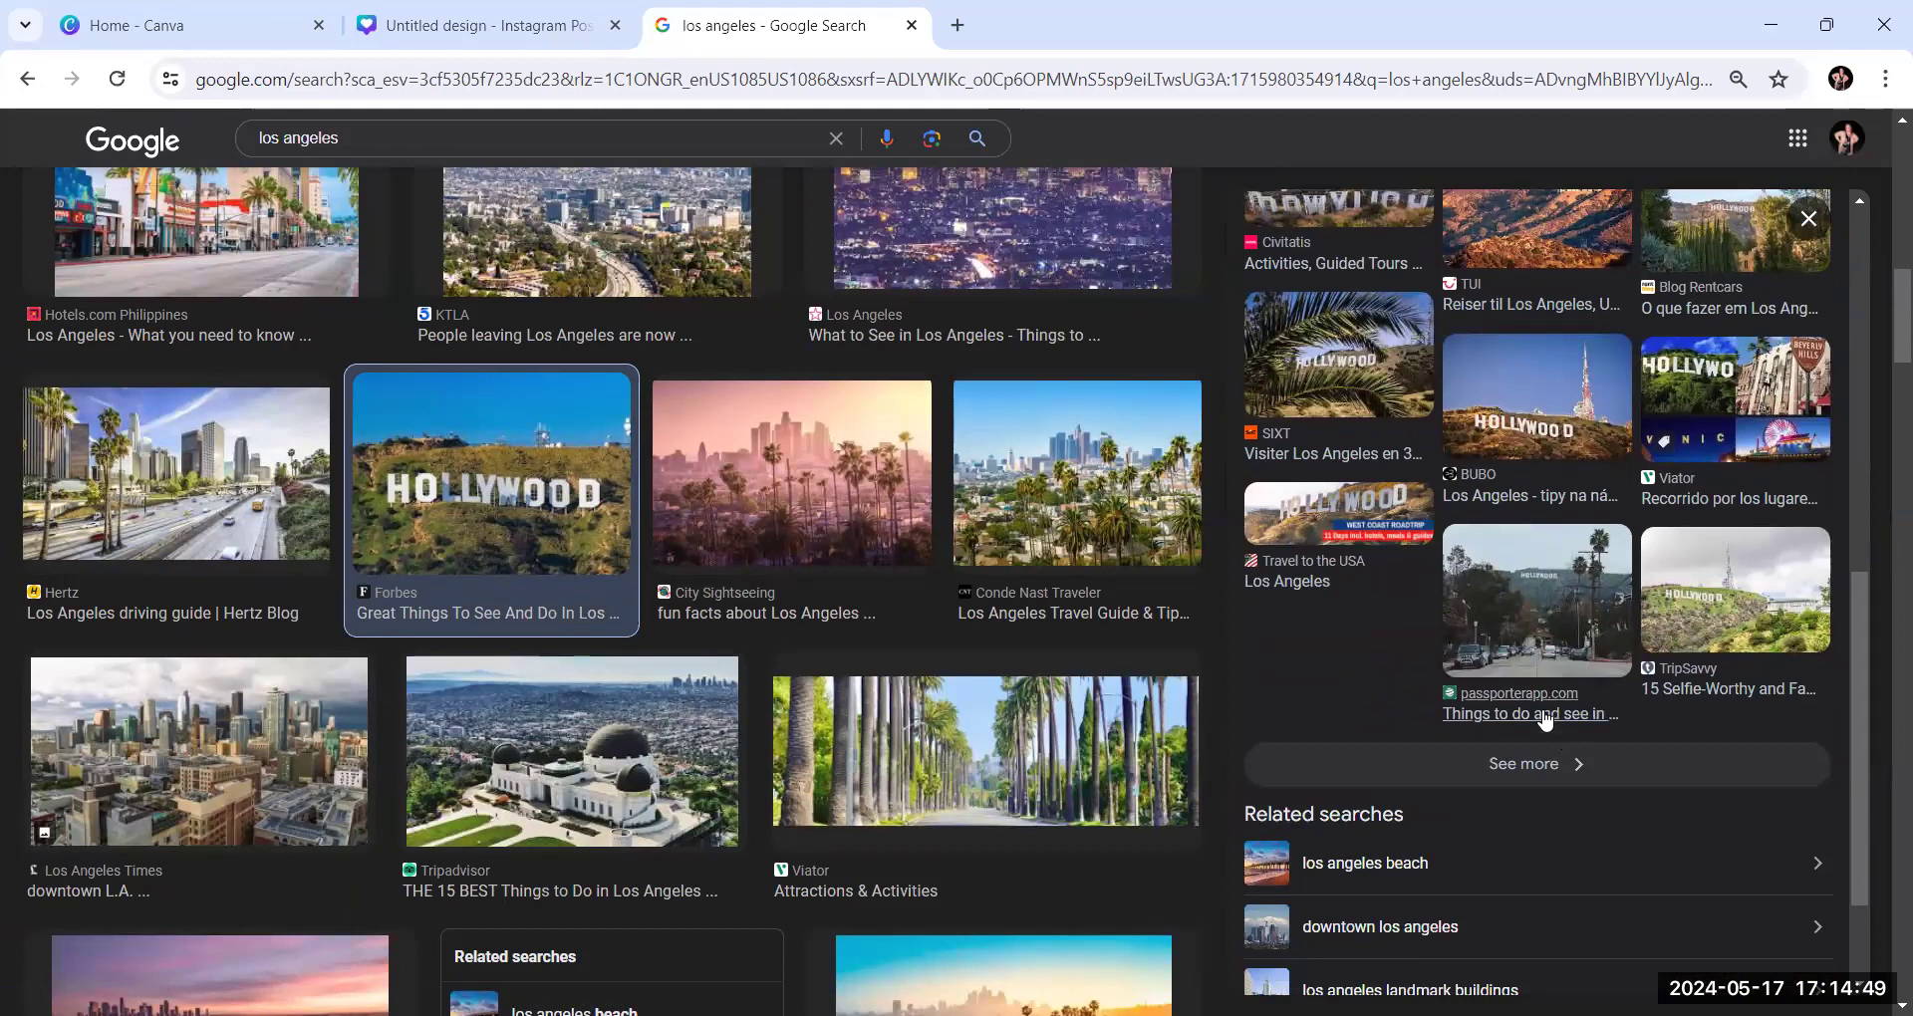
scroll(1544, 707, up, 1)
scroll(1544, 702, up, 1)
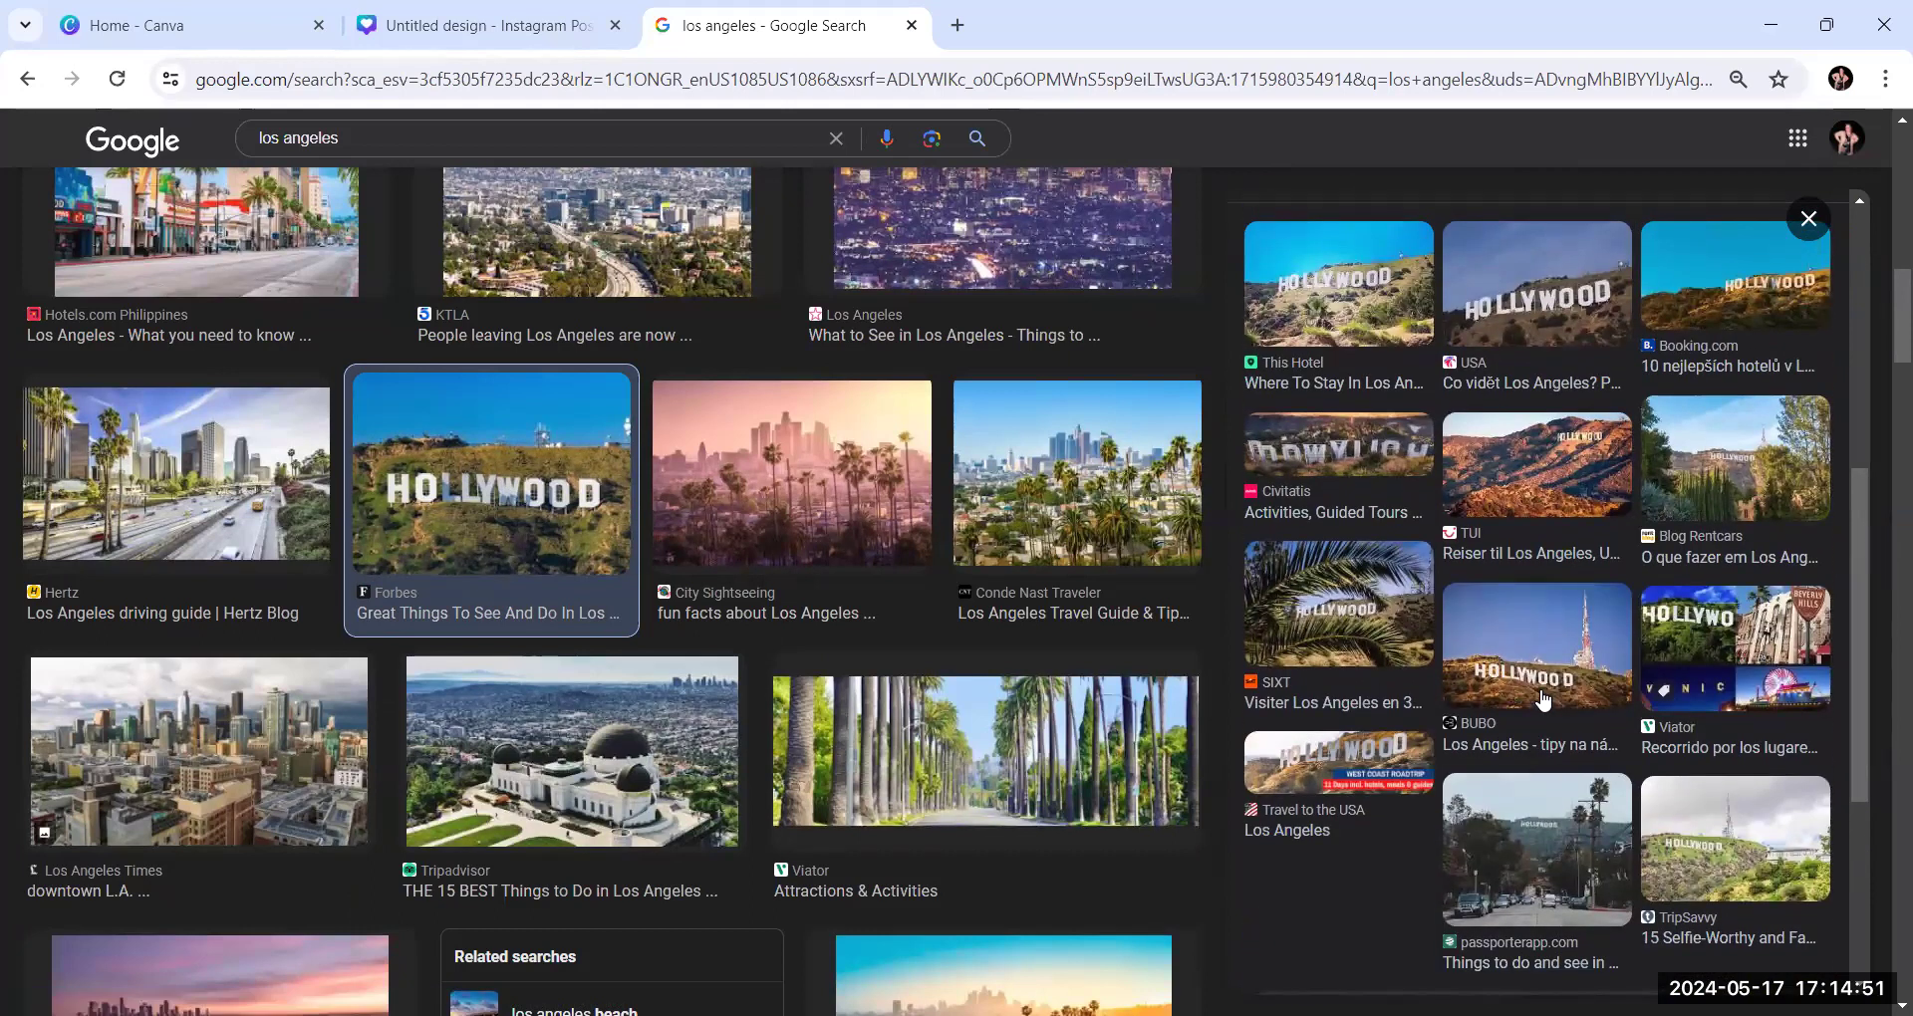
scroll(1543, 700, up, 1)
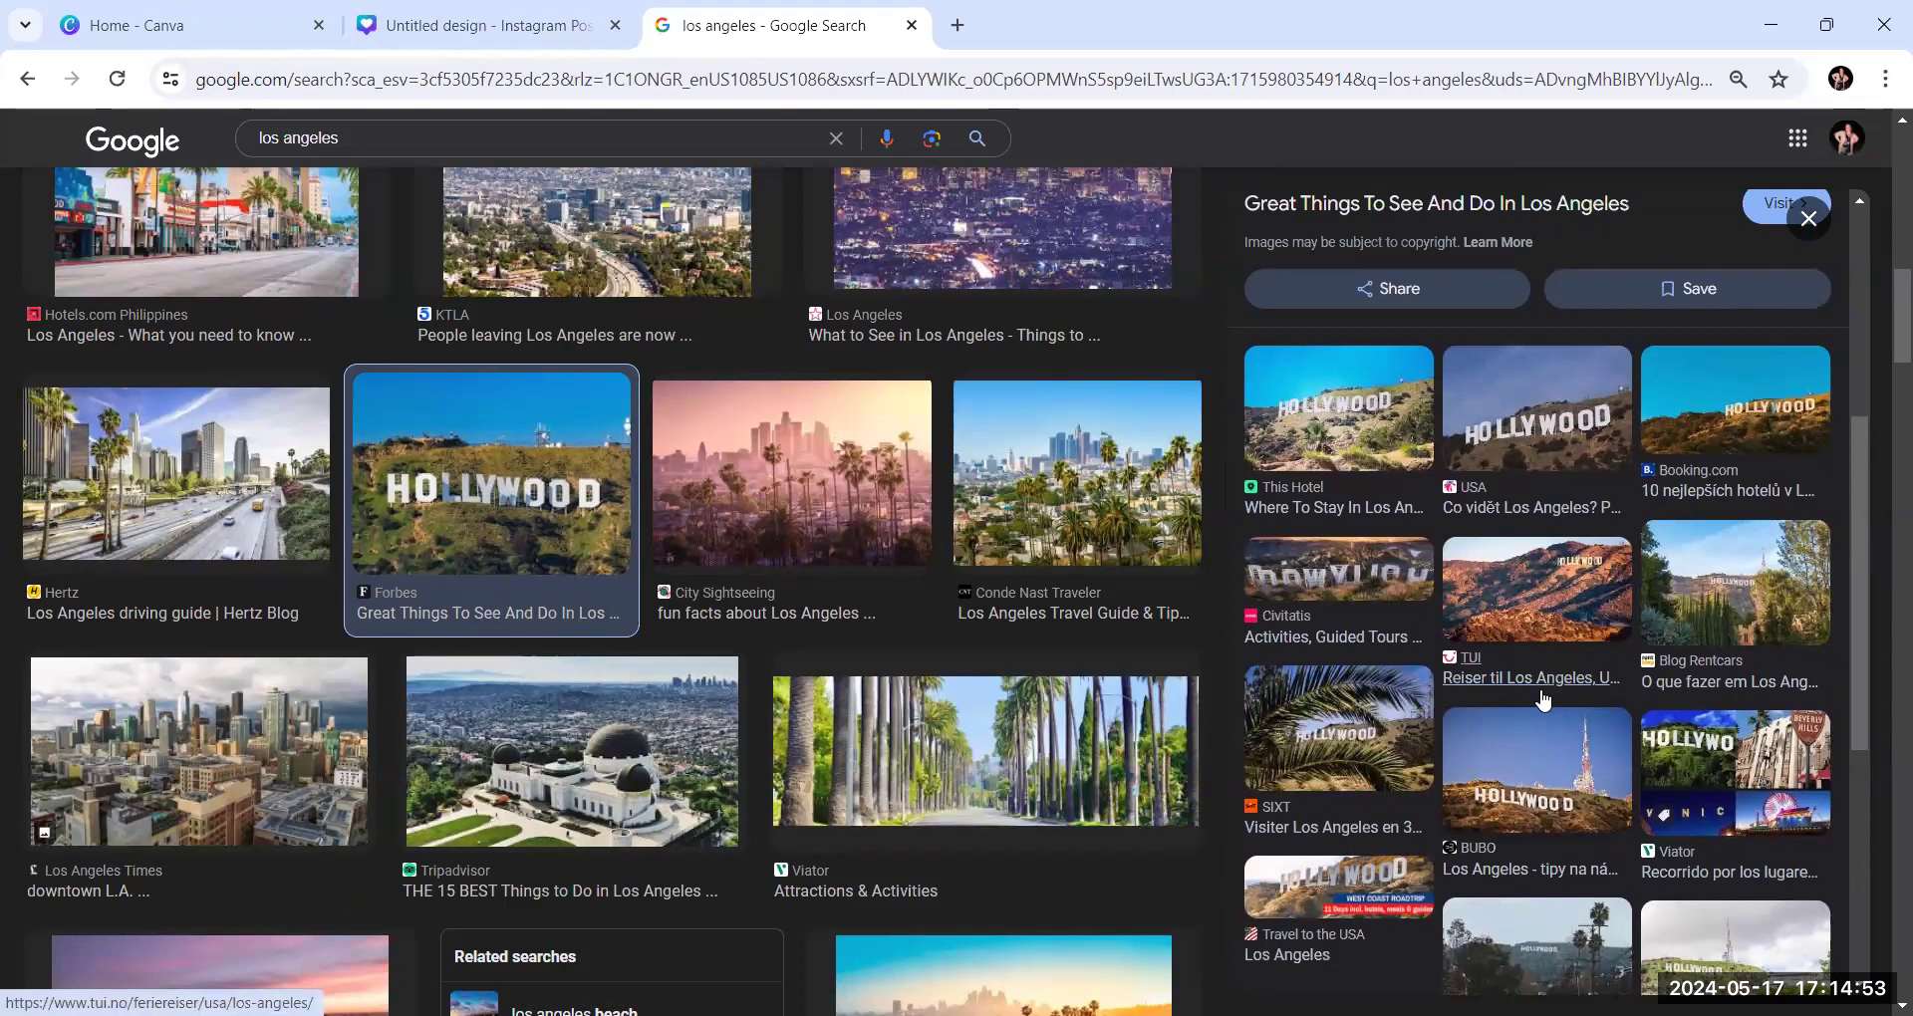
scroll(1543, 701, up, 1)
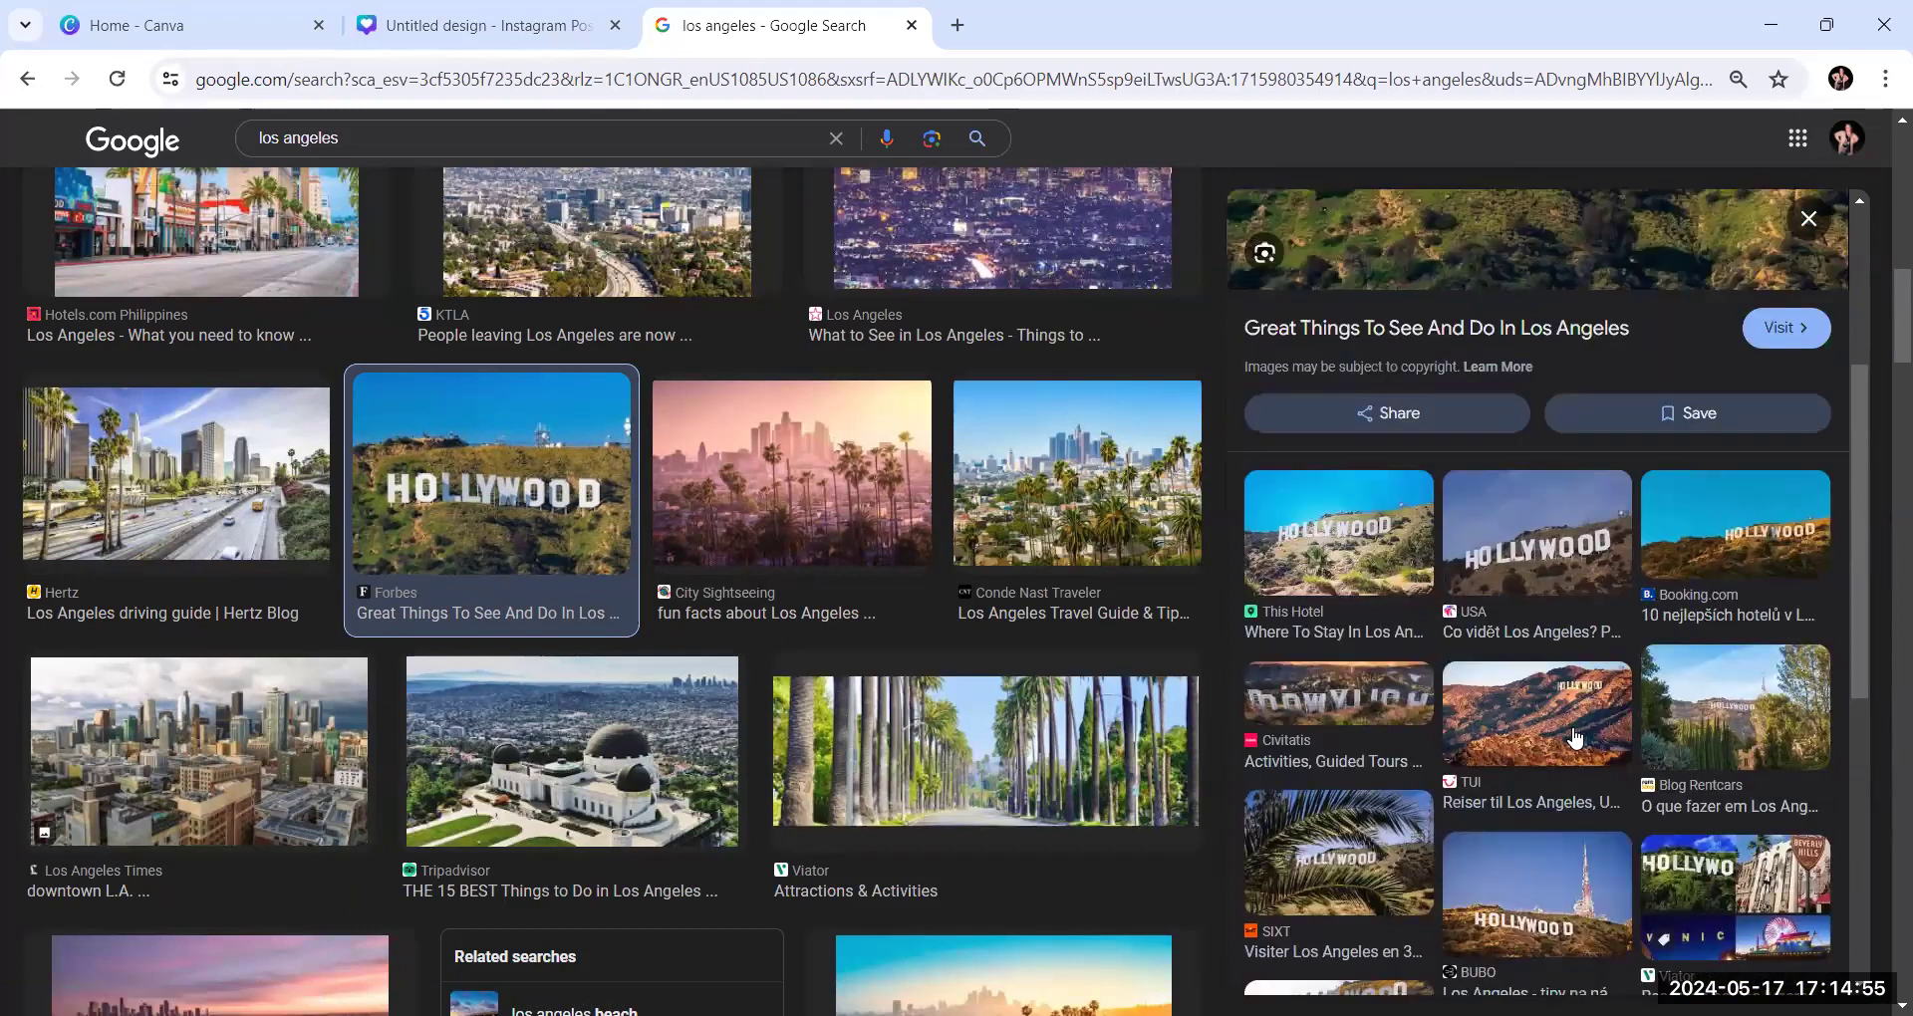
scroll(1575, 737, up, 3)
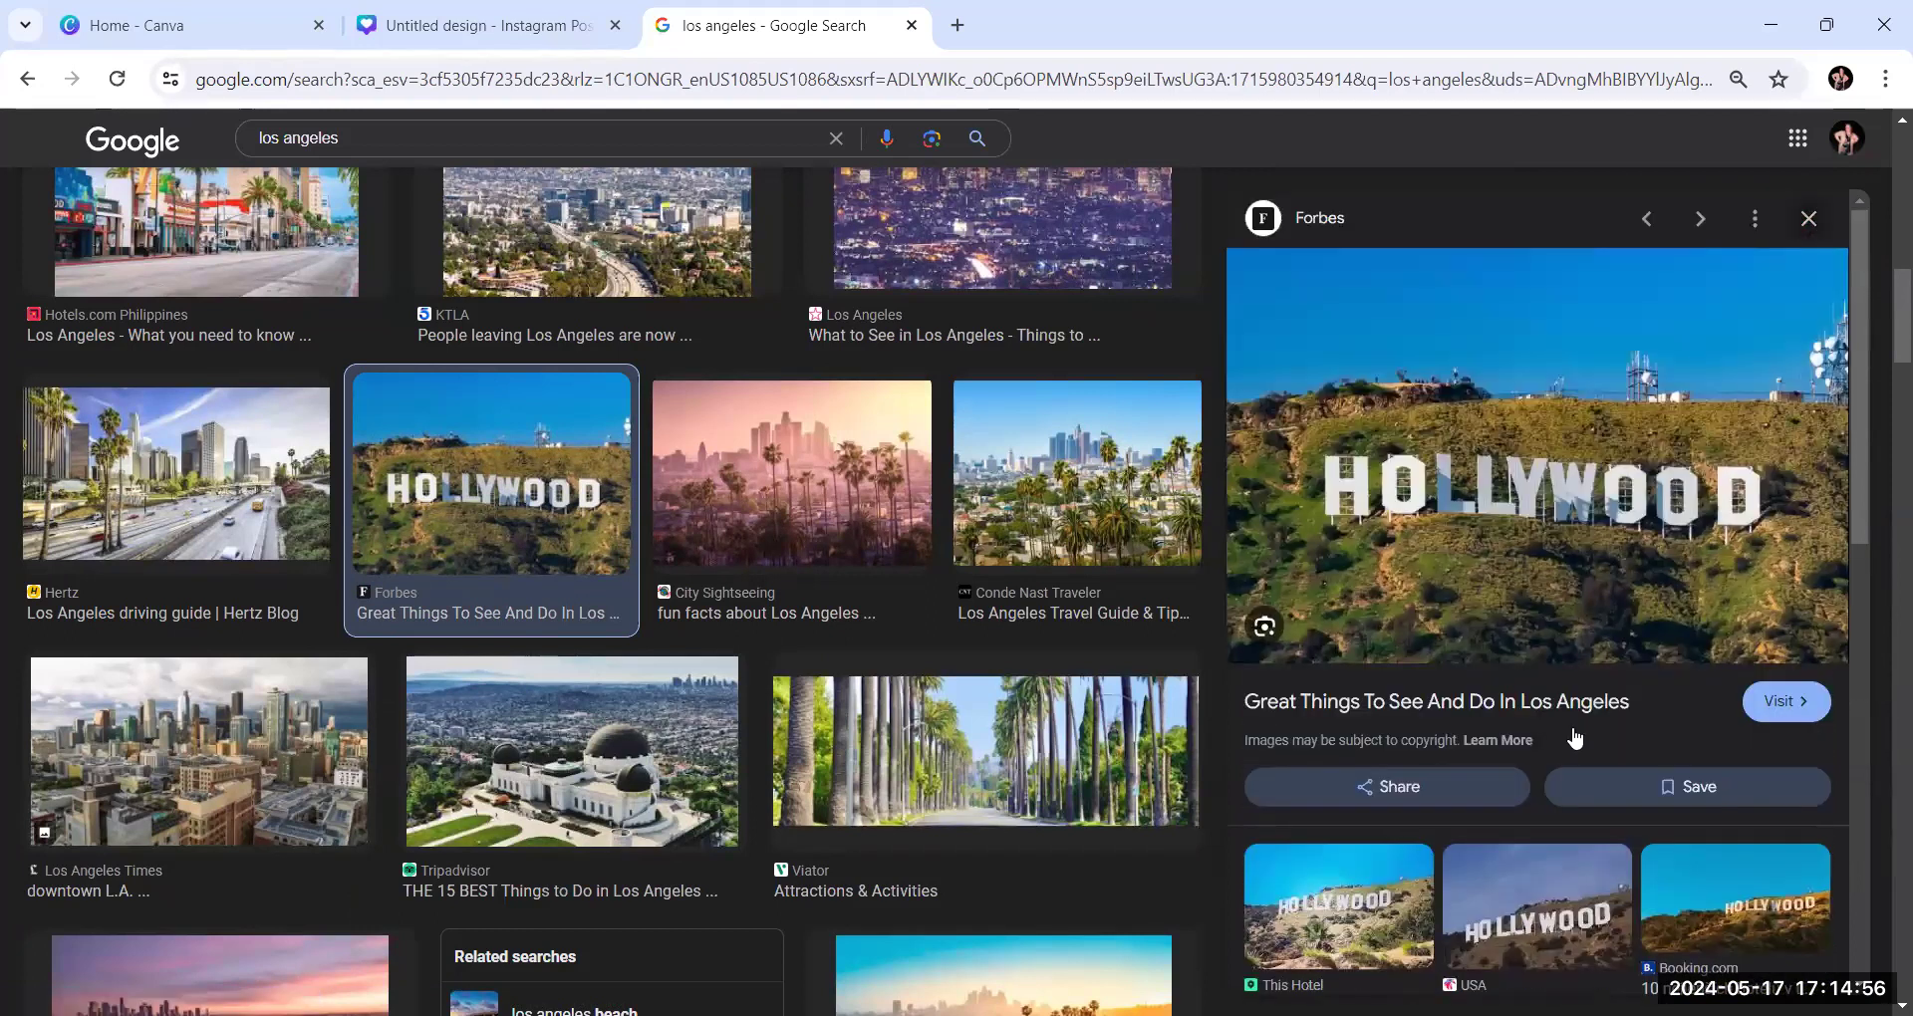
Copy the enlarged Forbes photo of the Hollywood sign as an image
right_click(1517, 507)
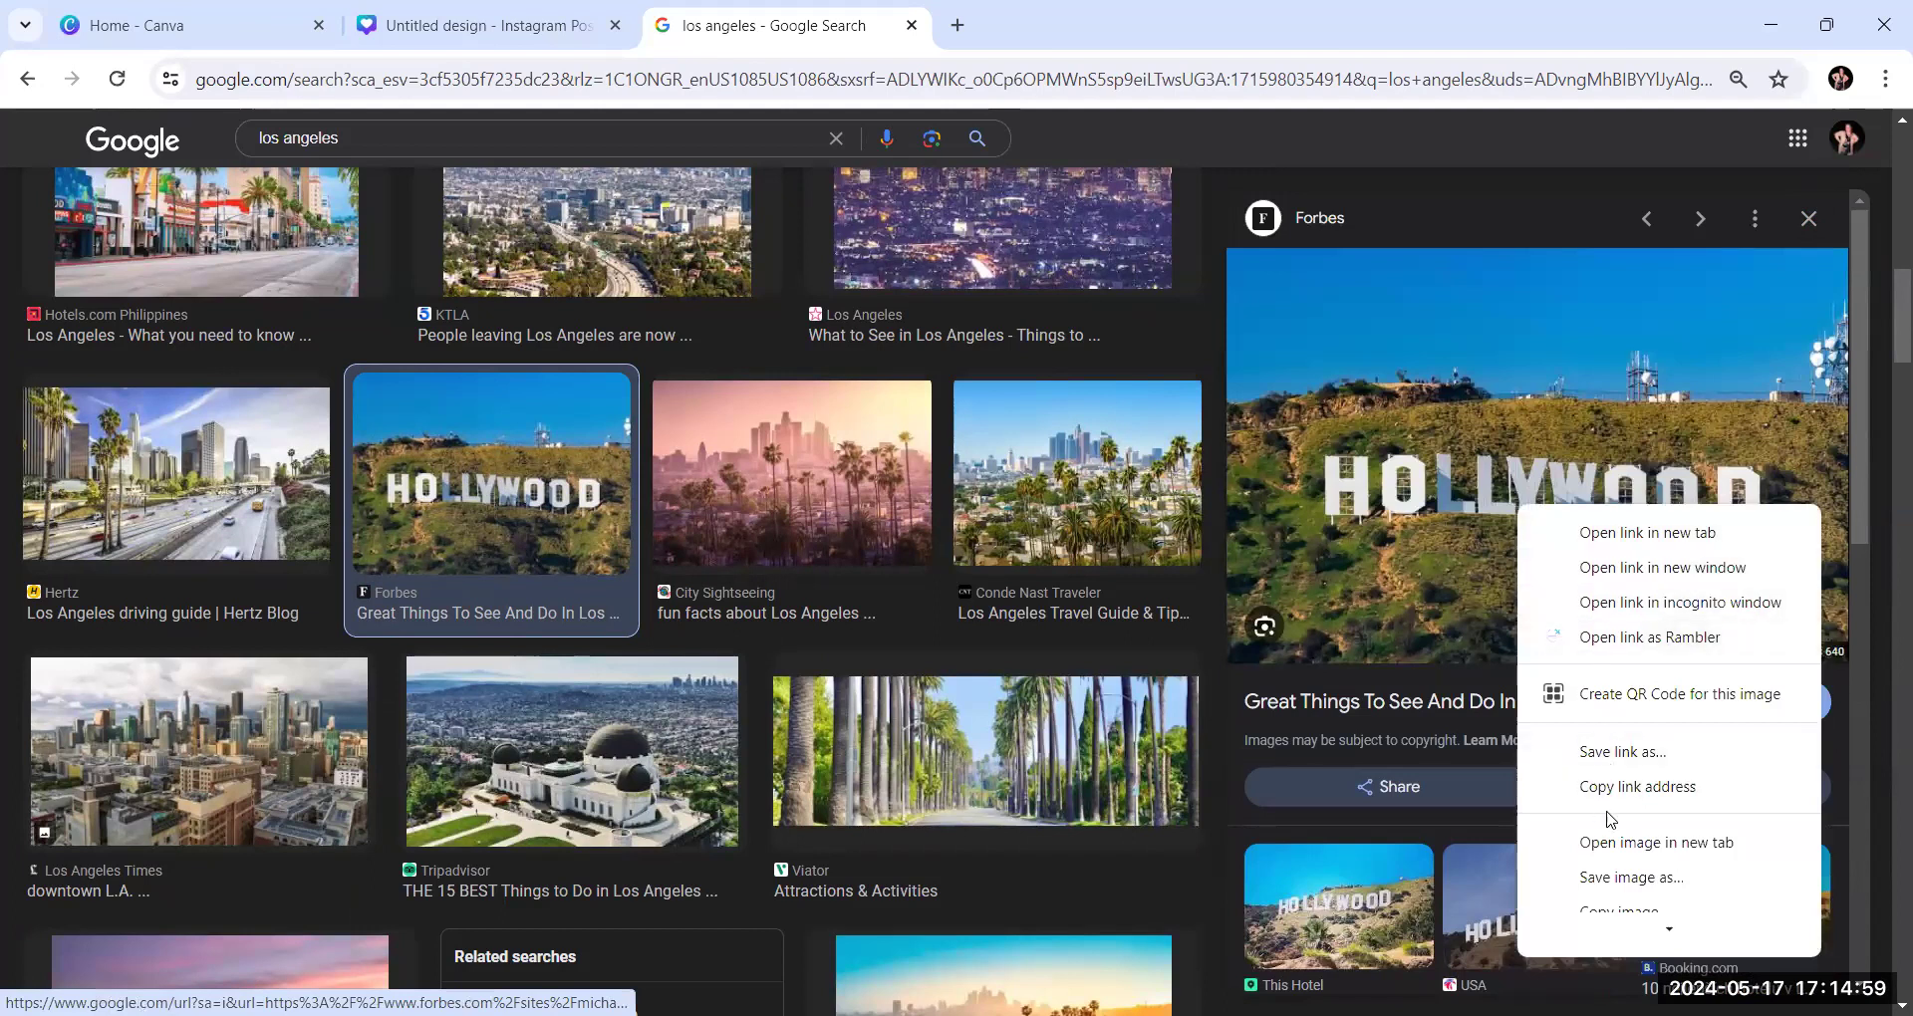
scroll(1616, 648, down, 1)
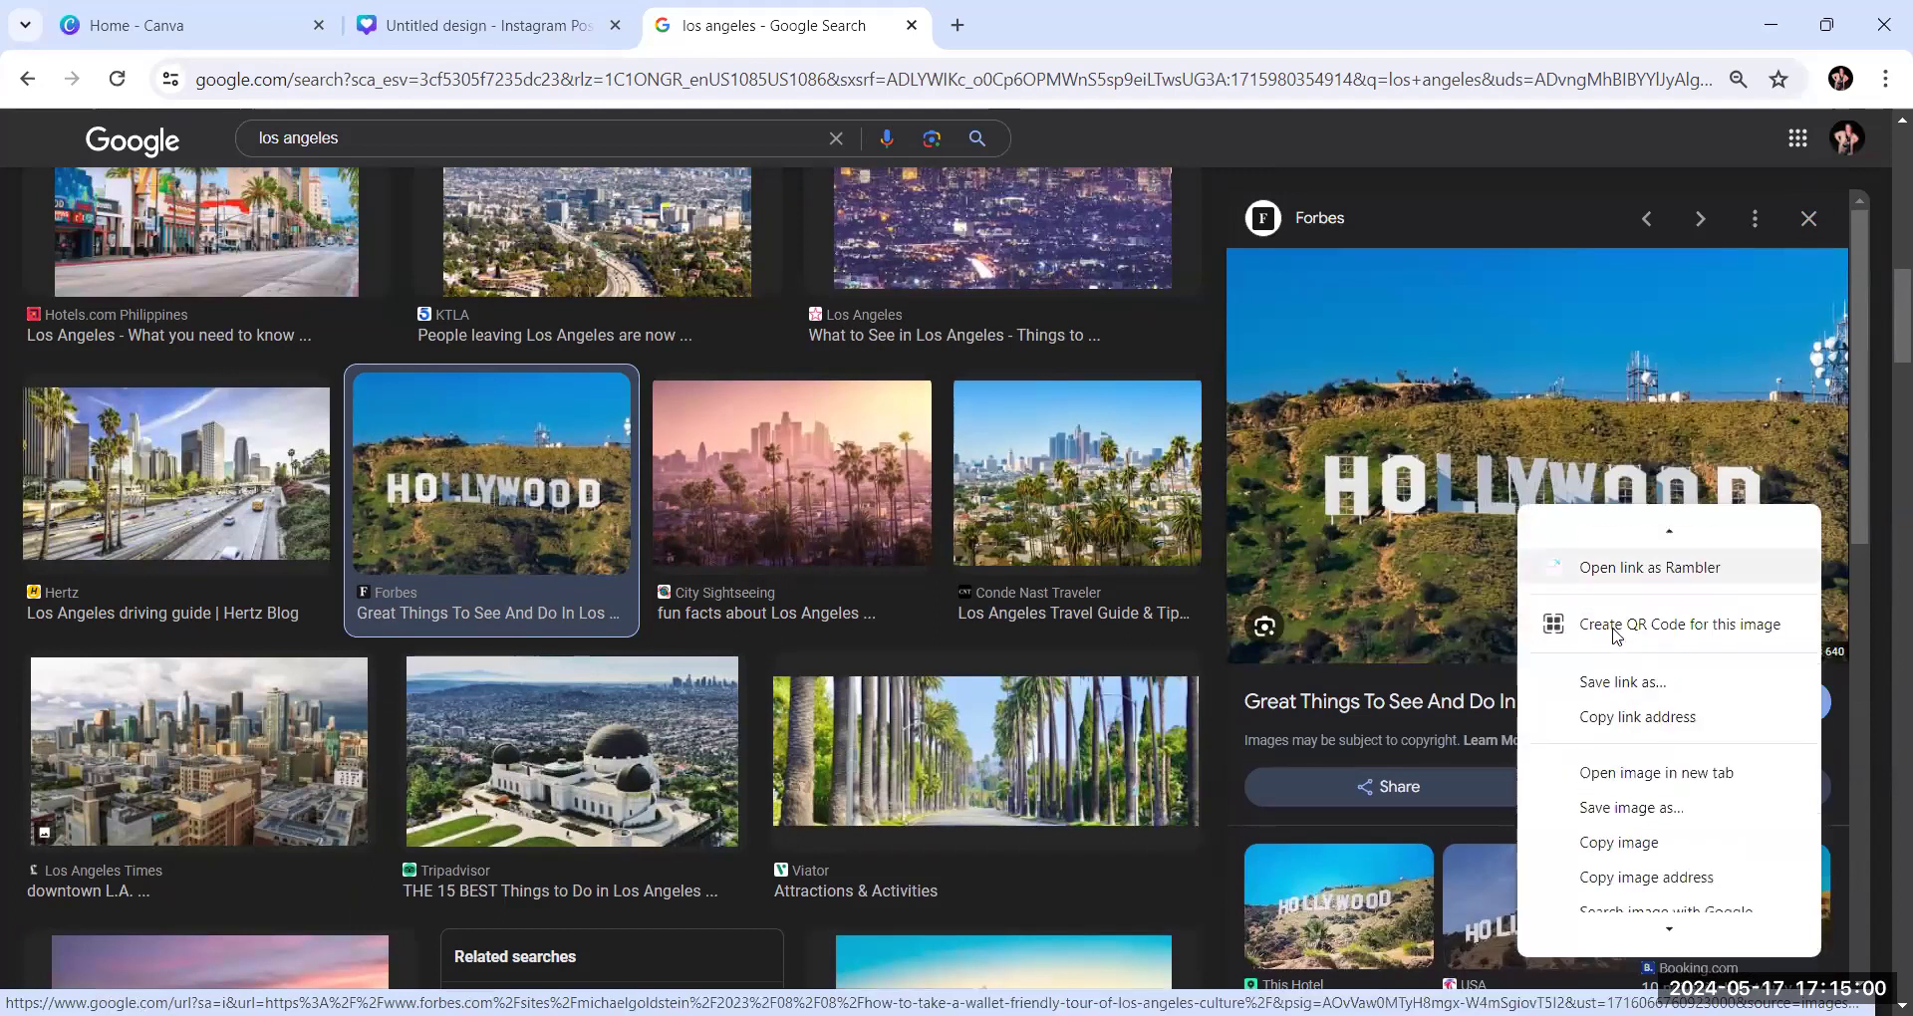
click(1616, 857)
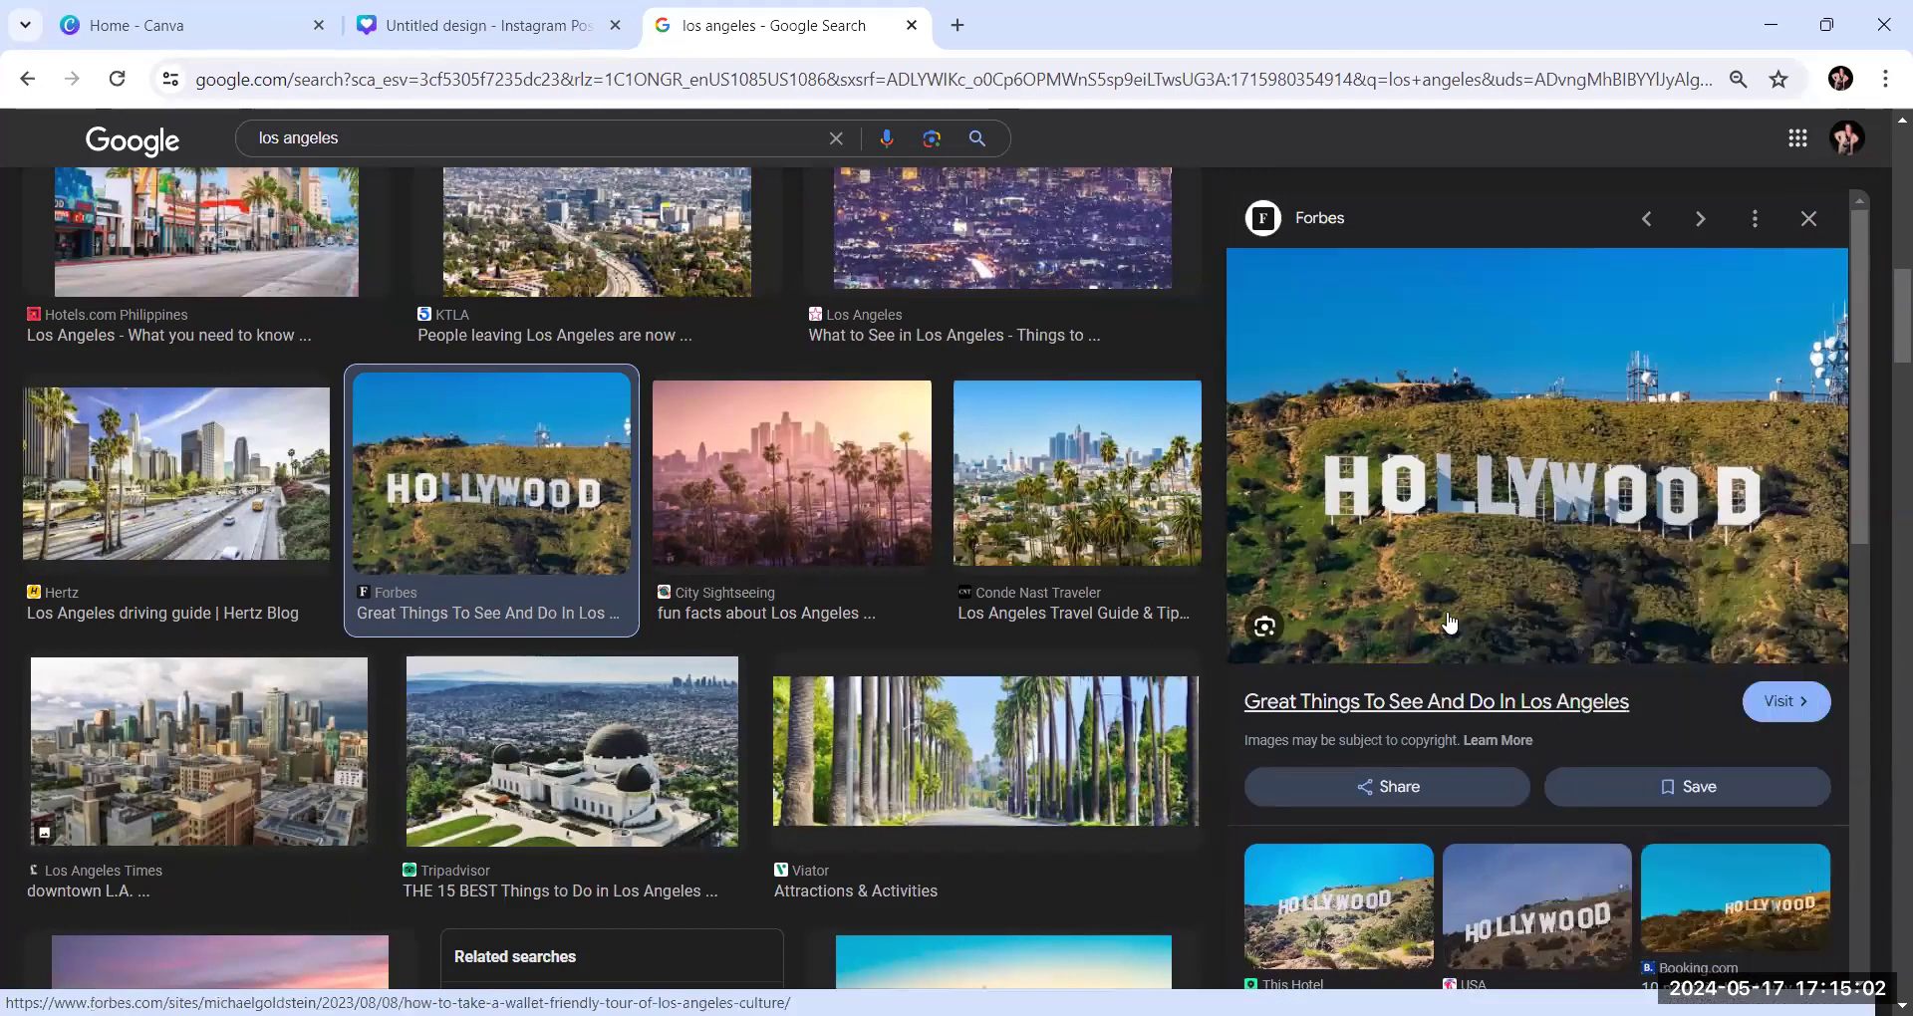
Switch to the Canva design, paste the Hollywood sign photo and place it in the bottom-row right frame of the collage
click(554, 30)
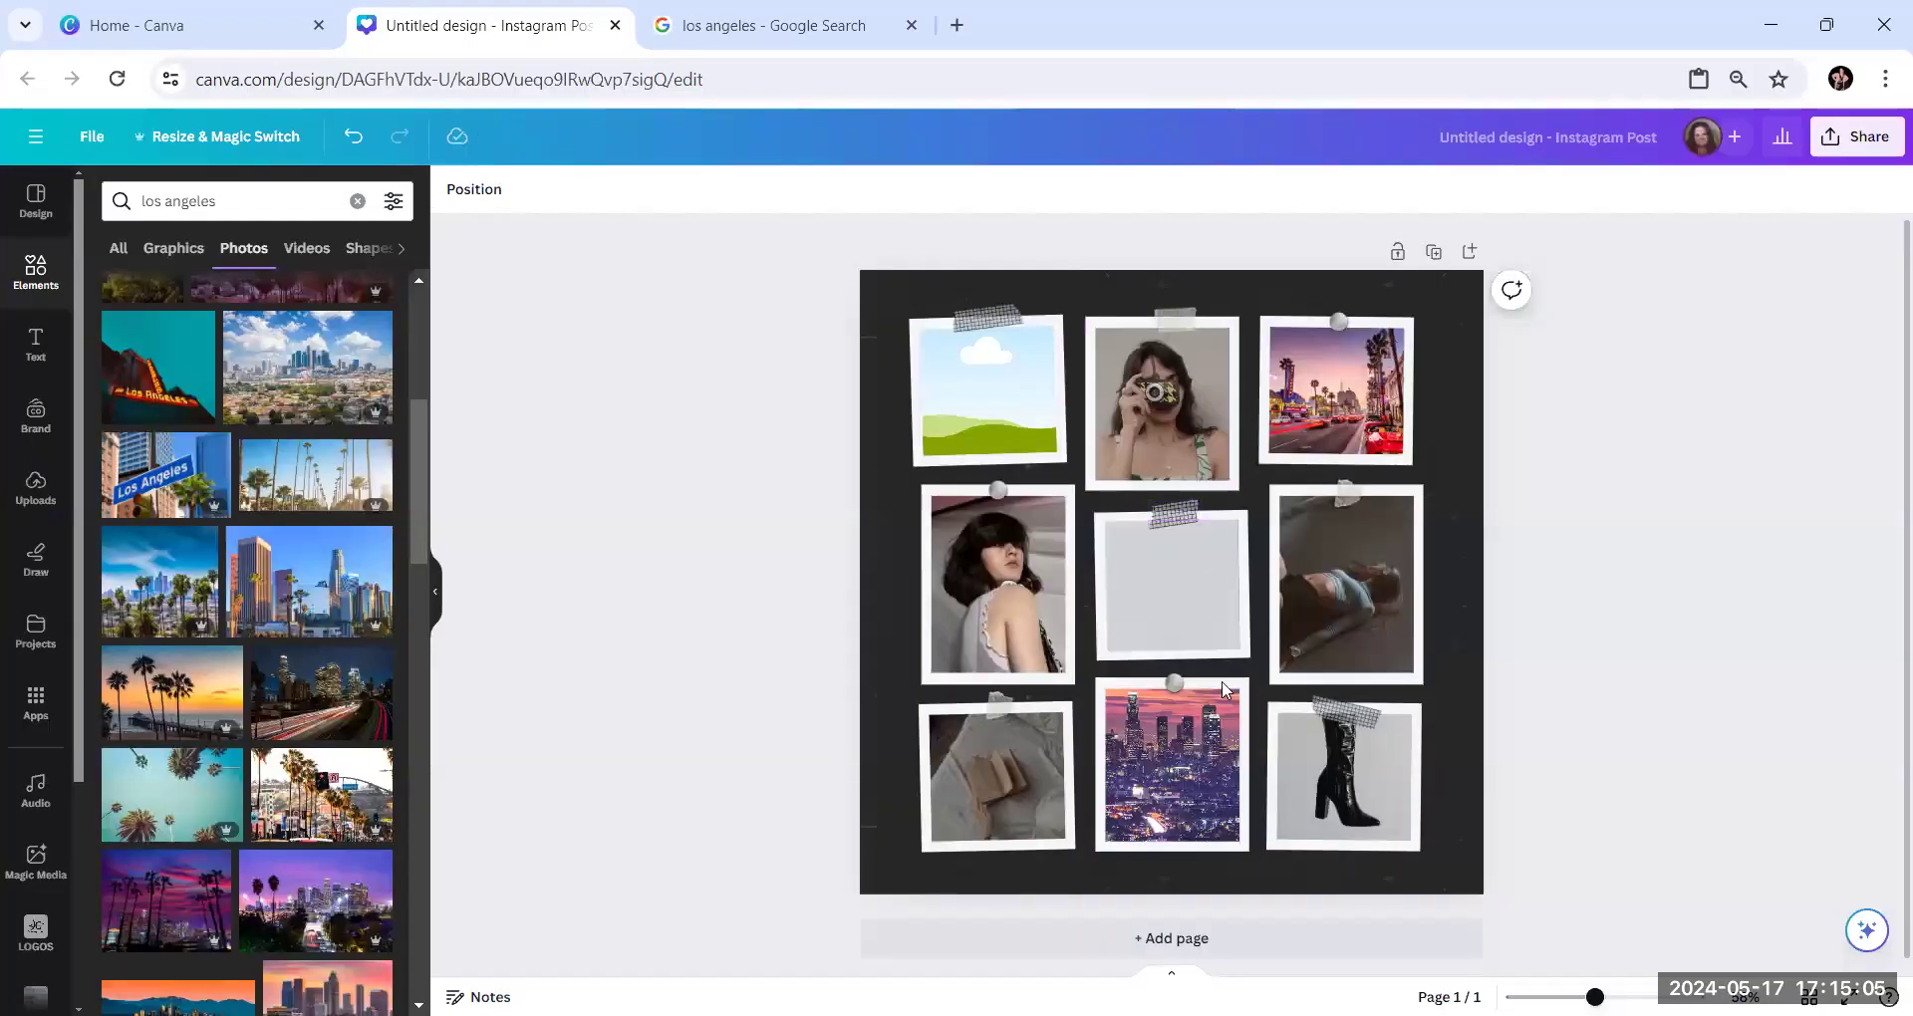
right_click(1337, 754)
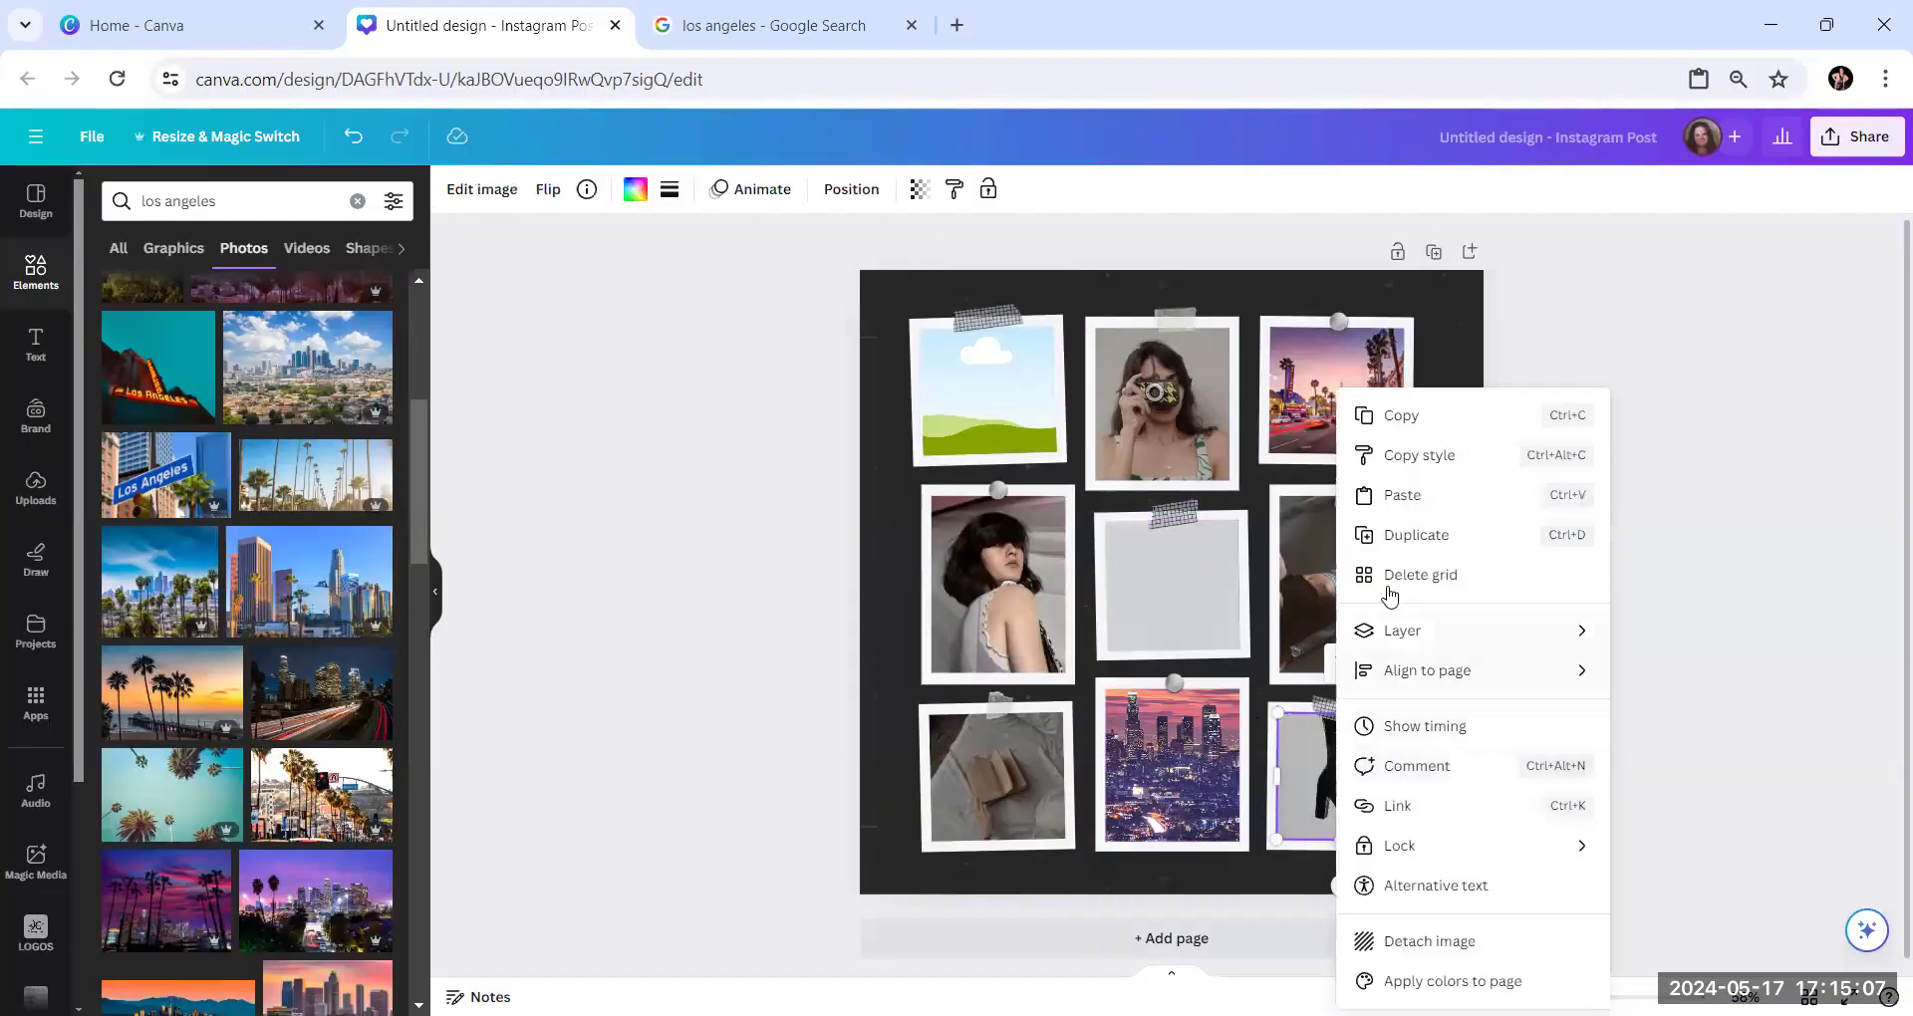
click(1401, 495)
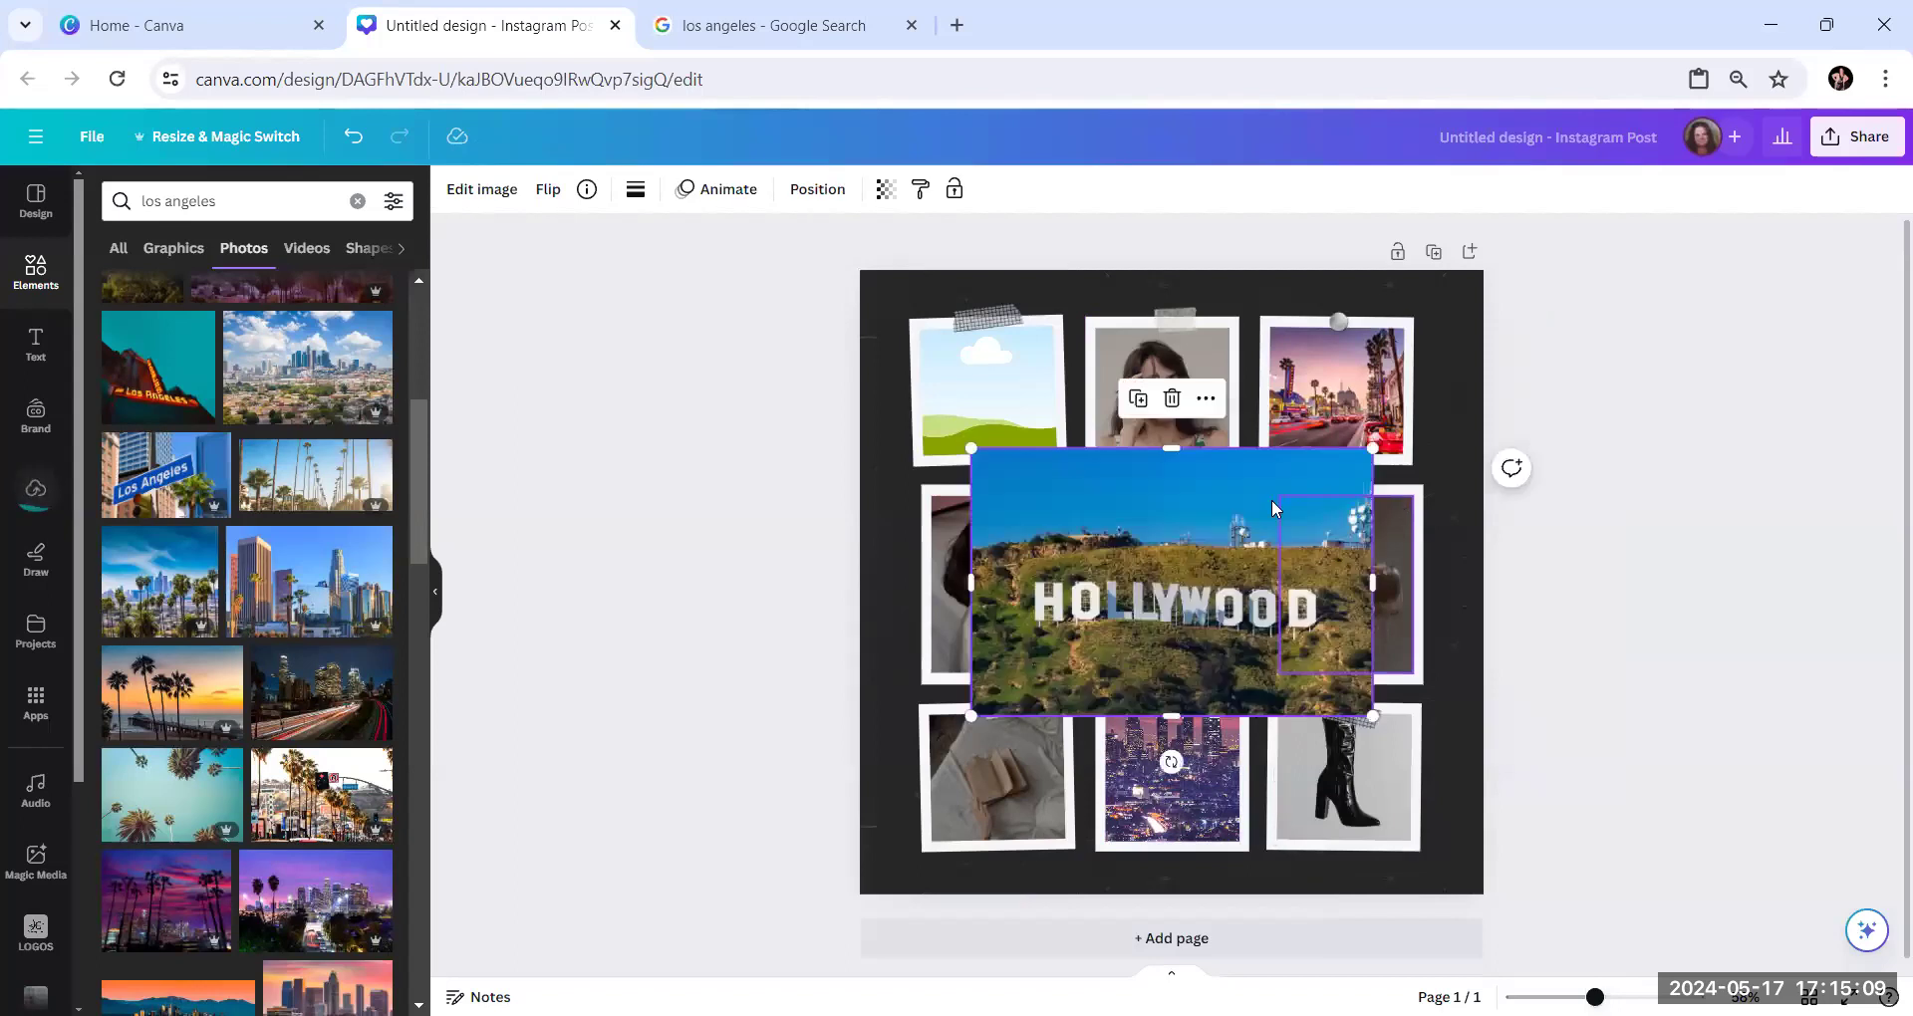
drag(1216, 598, 1450, 782)
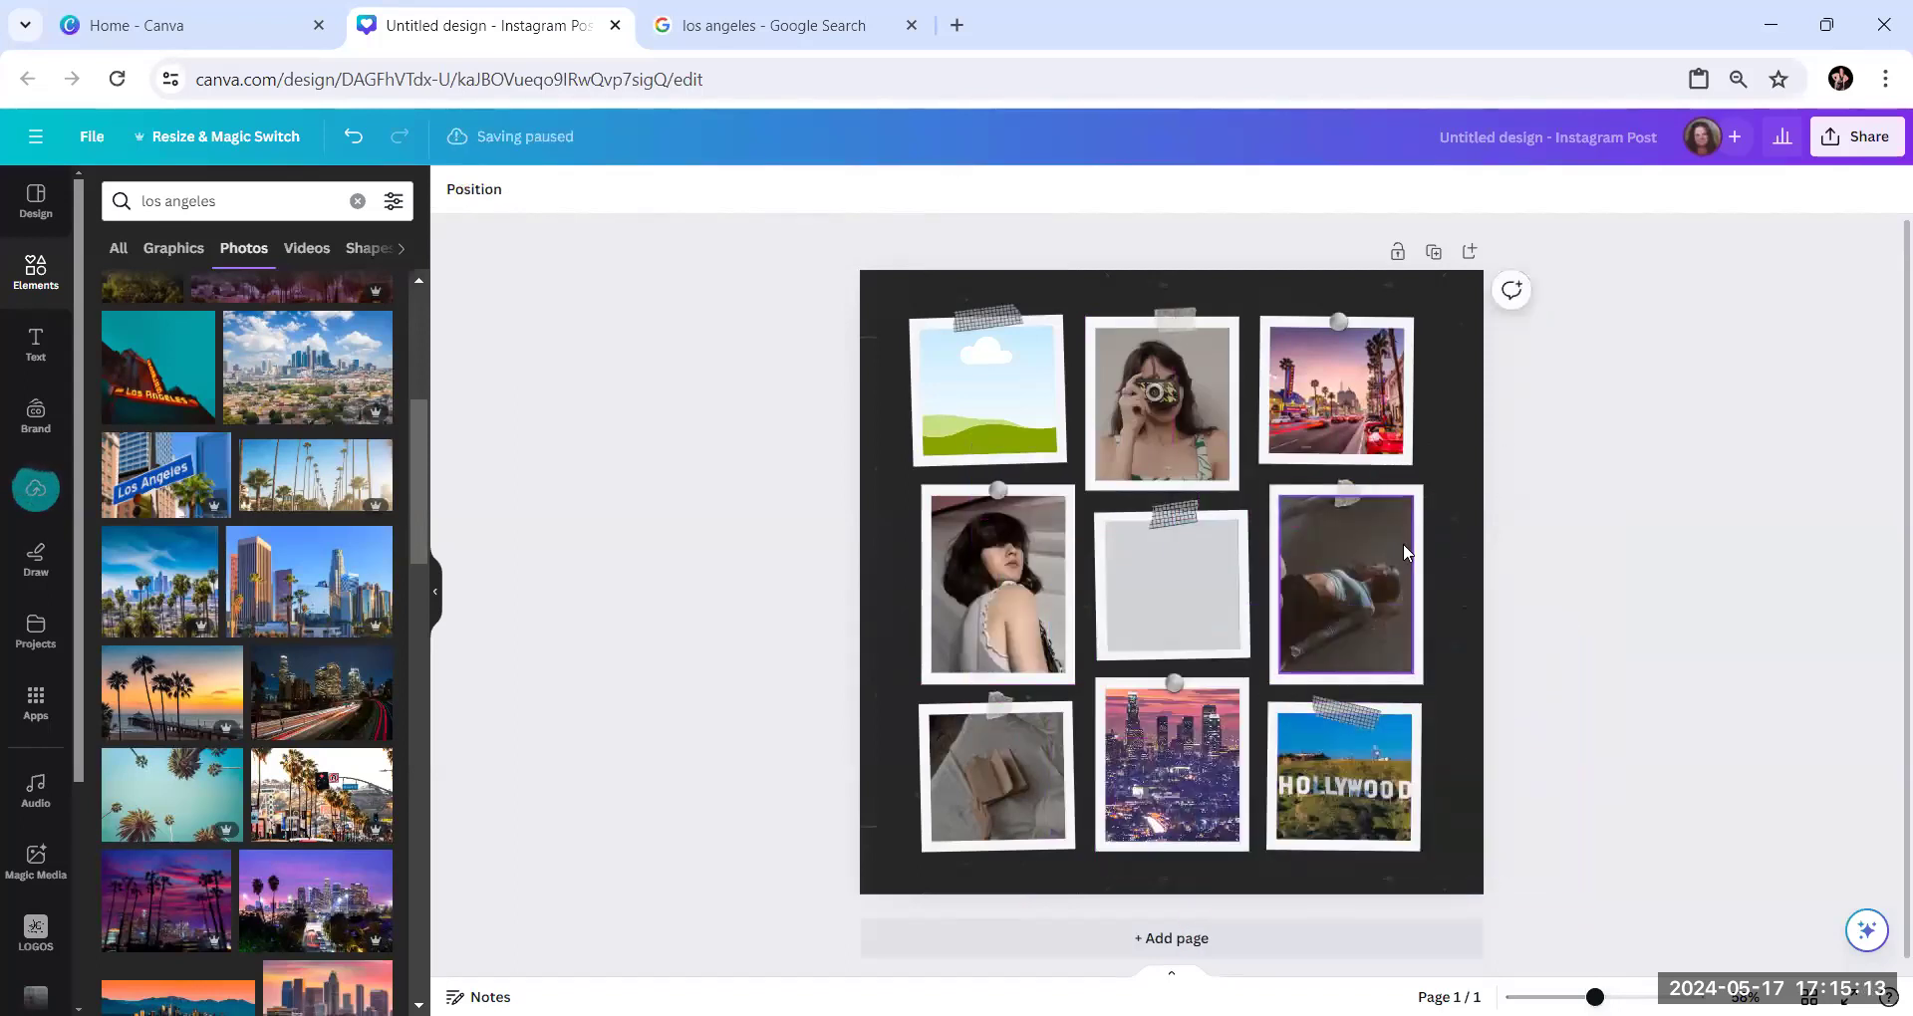
Return to the Google image results, open Hertz's night photo of the pier with the lit Ferris wheel and copy the enlarged image
click(742, 27)
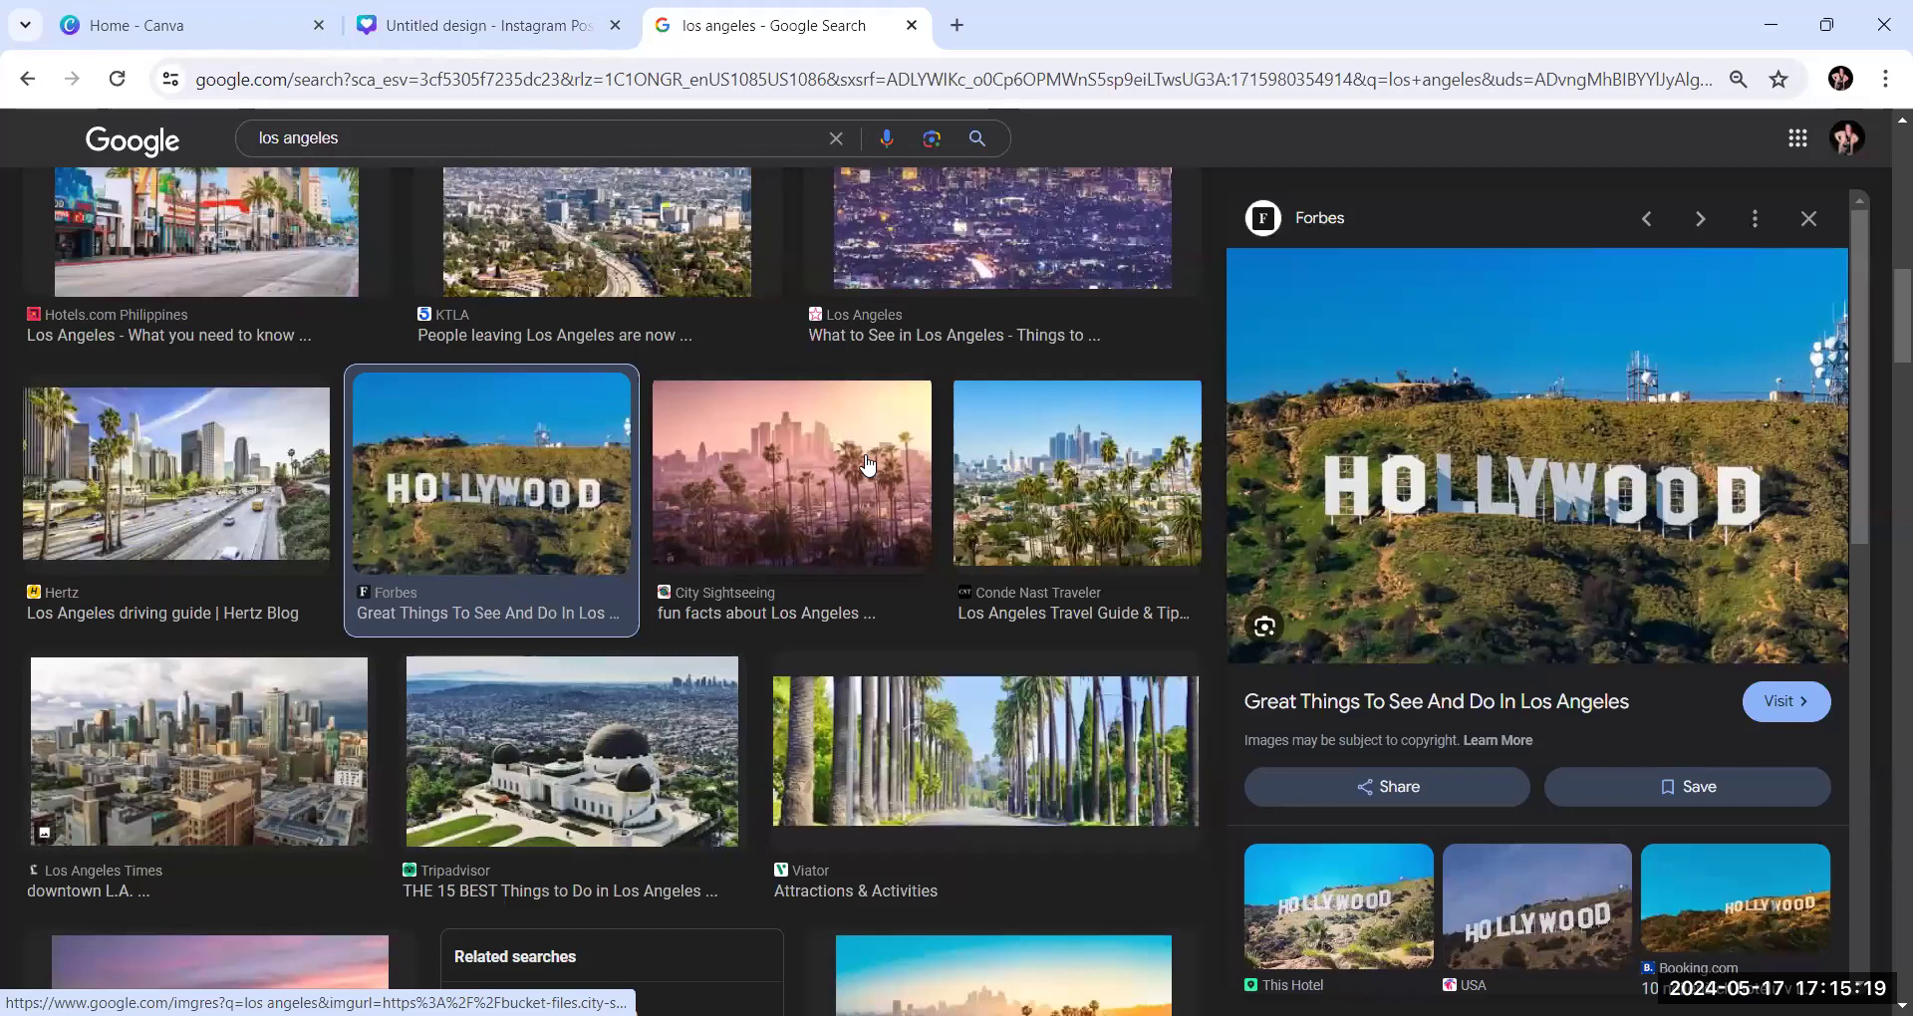
scroll(867, 463, down, 4)
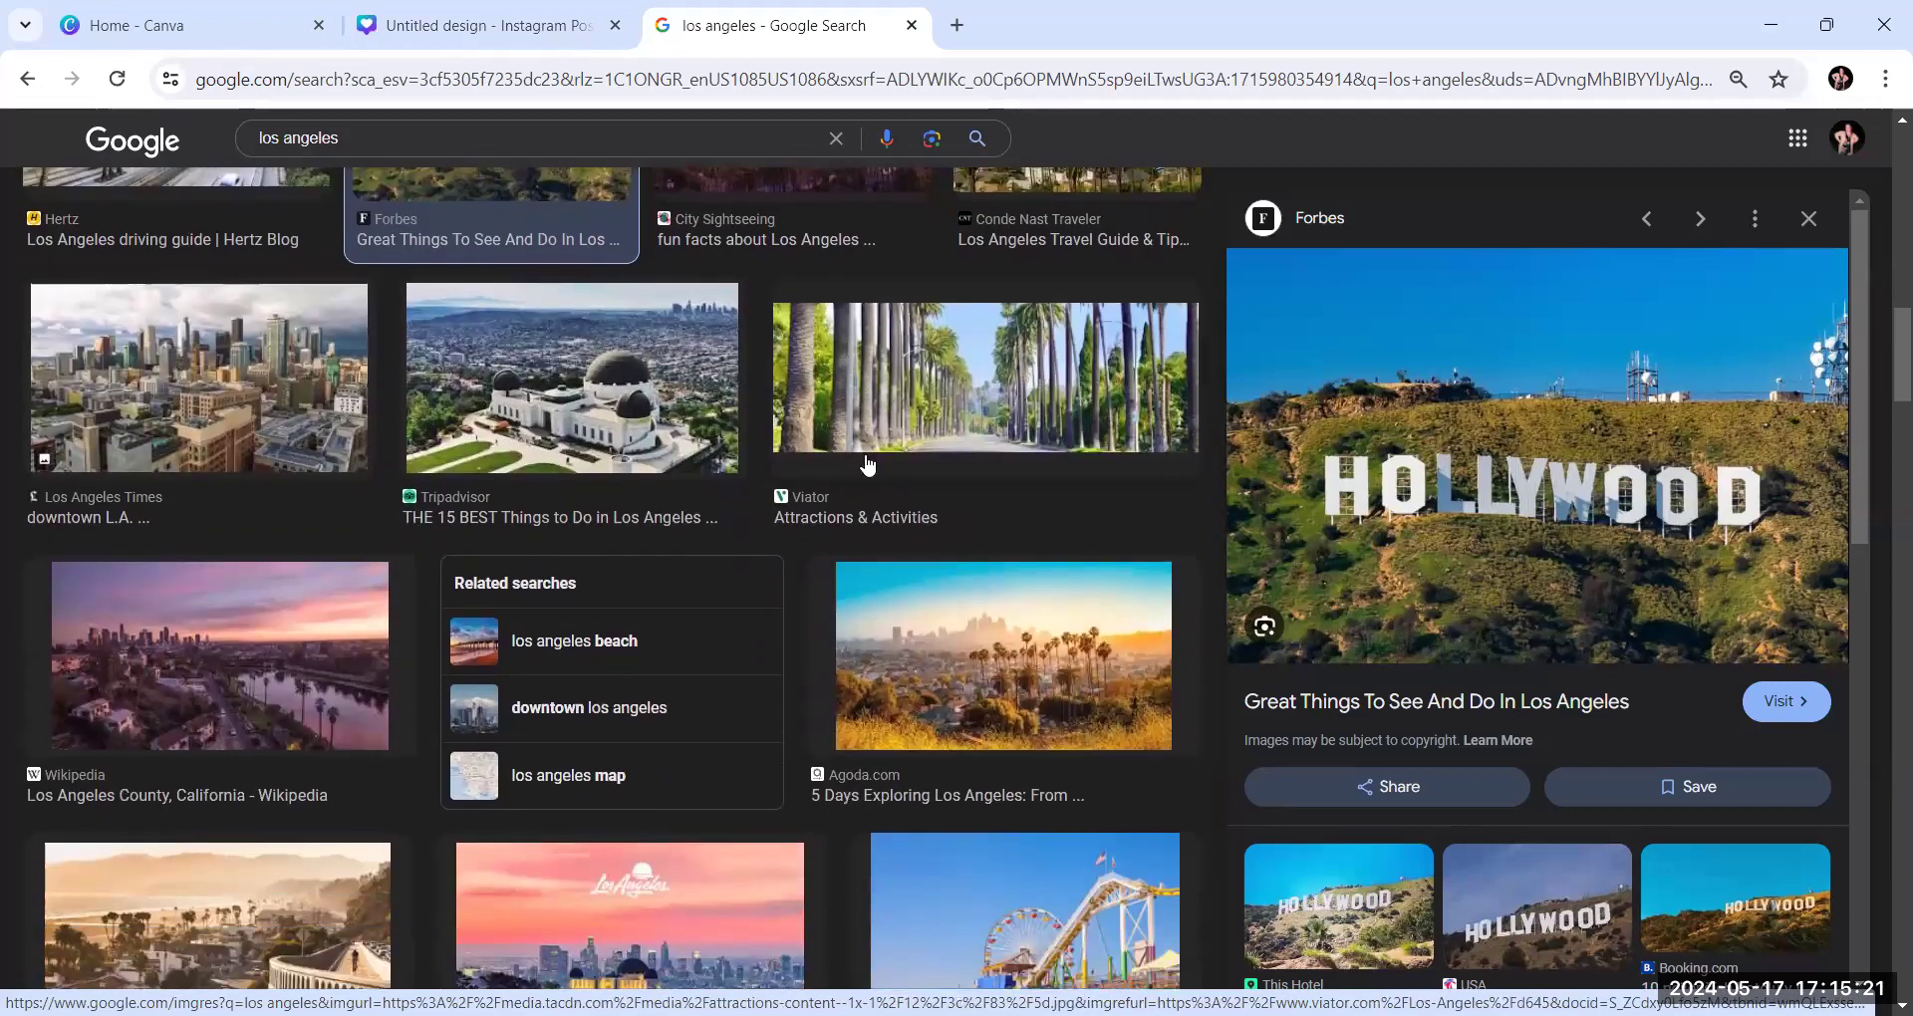
scroll(867, 463, down, 5)
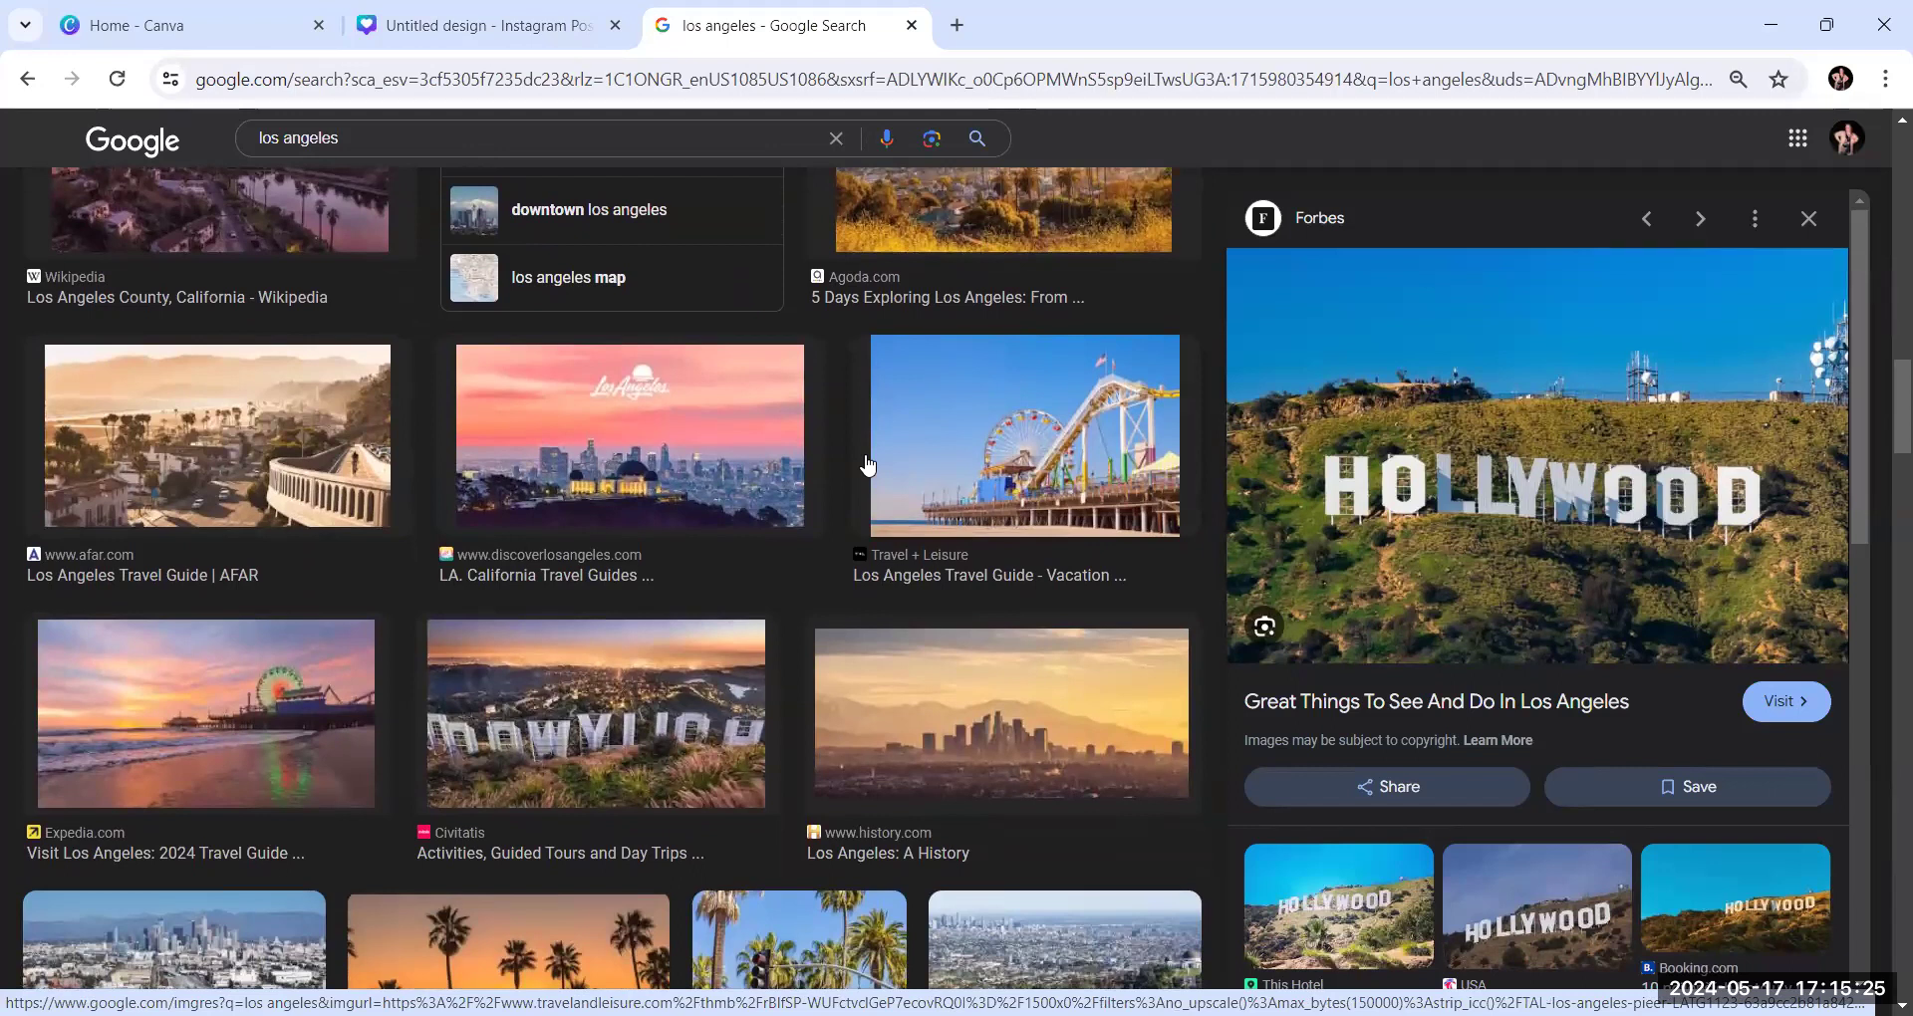
scroll(867, 463, down, 3)
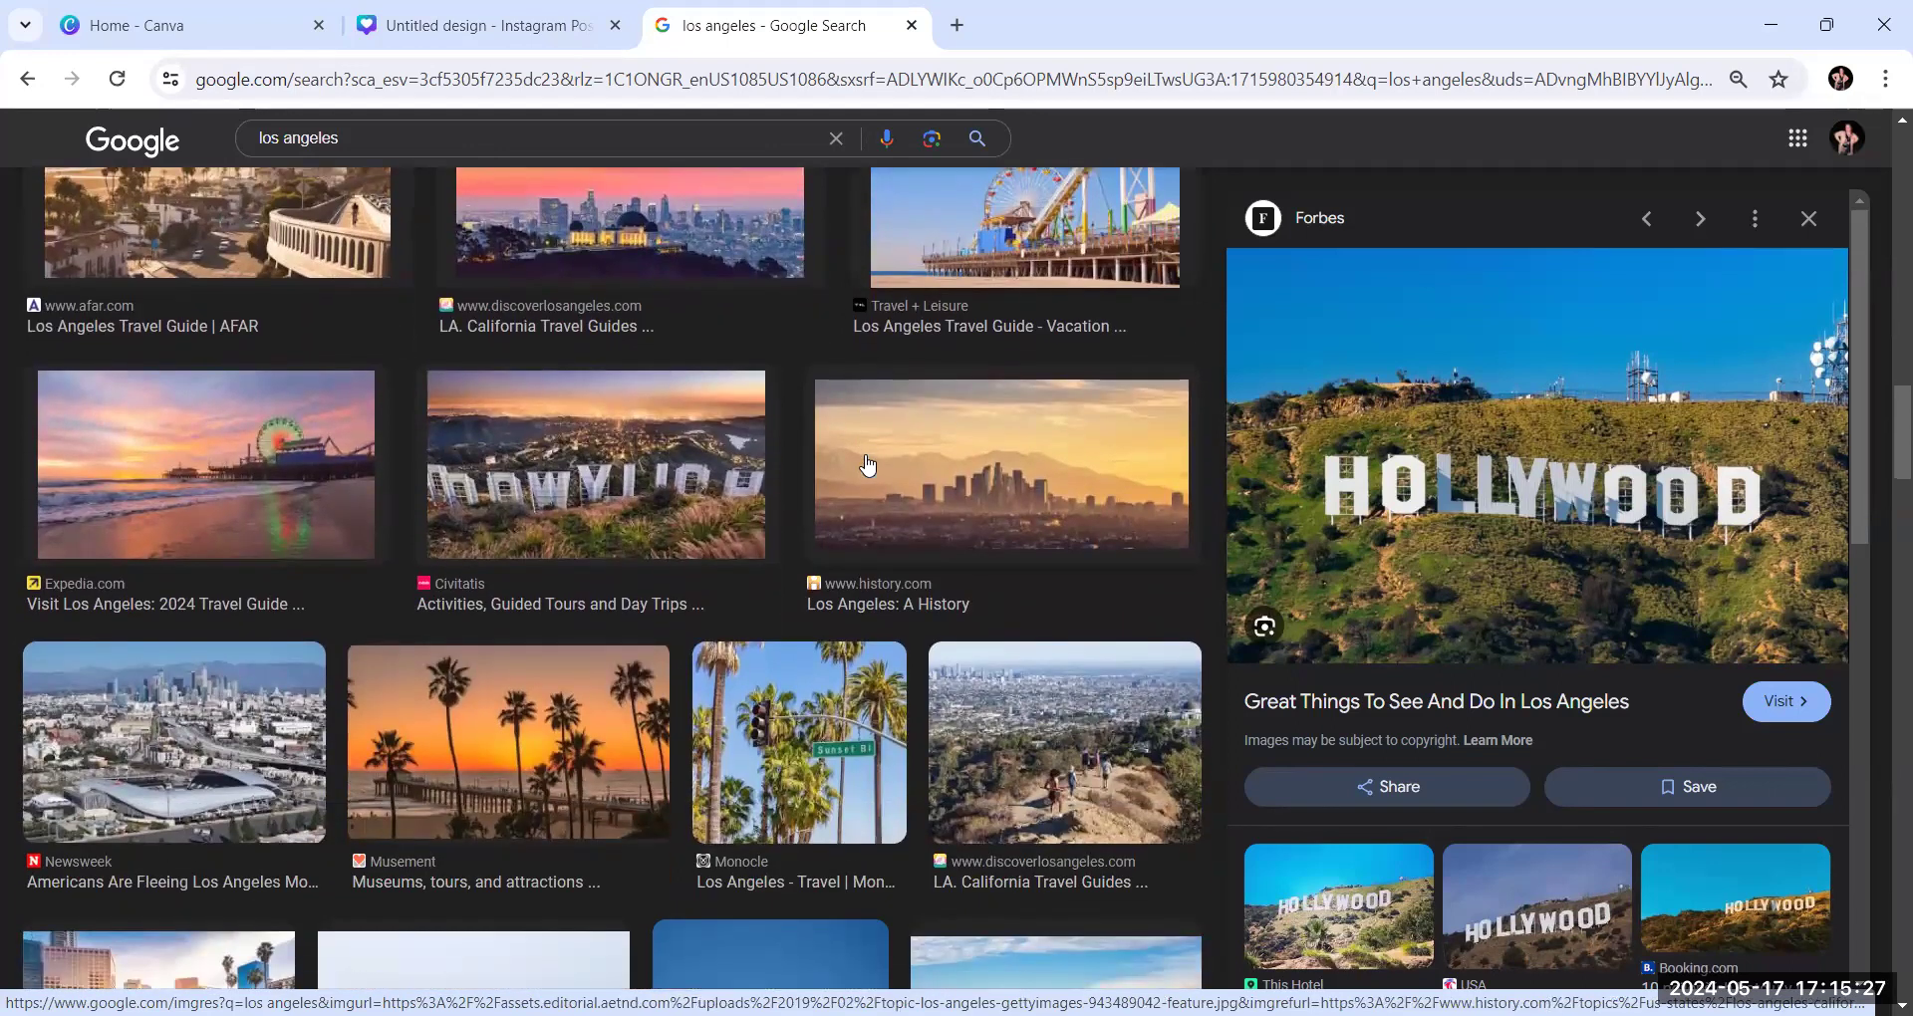
scroll(866, 466, down, 1)
scroll(865, 462, down, 5)
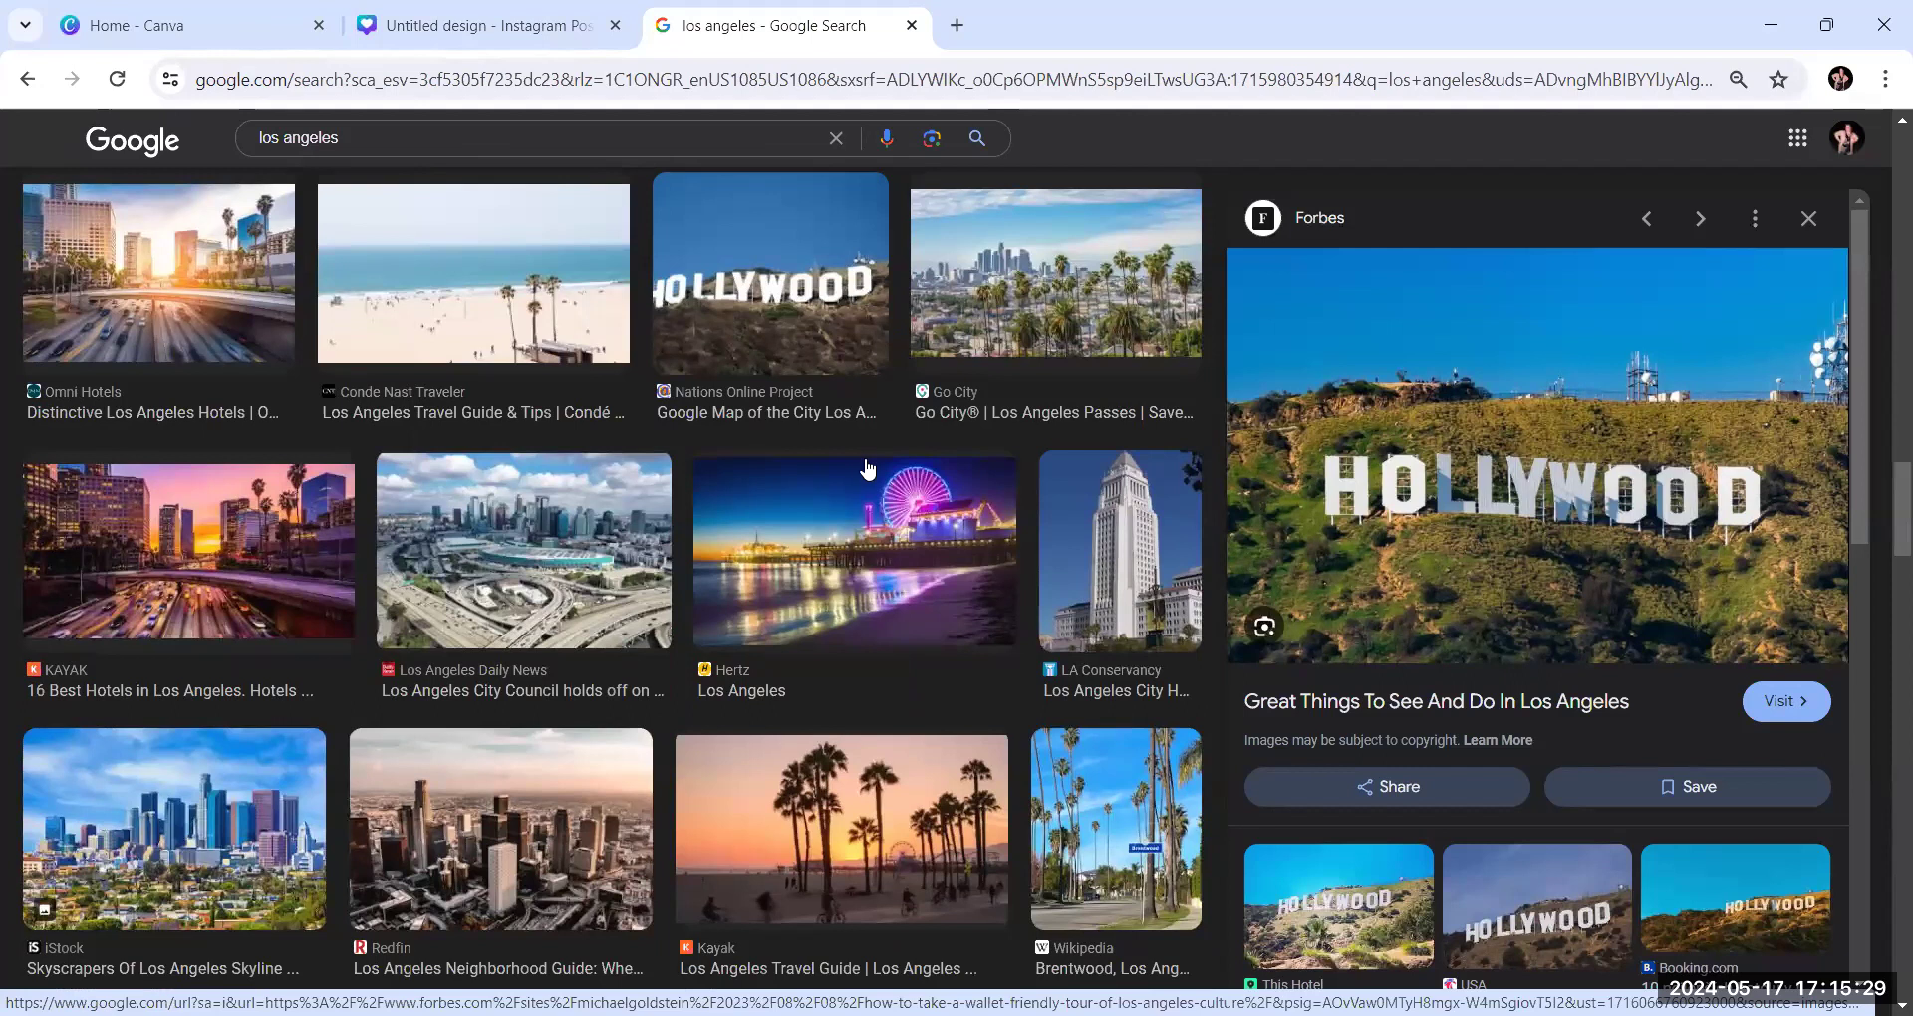
scroll(867, 466, down, 1)
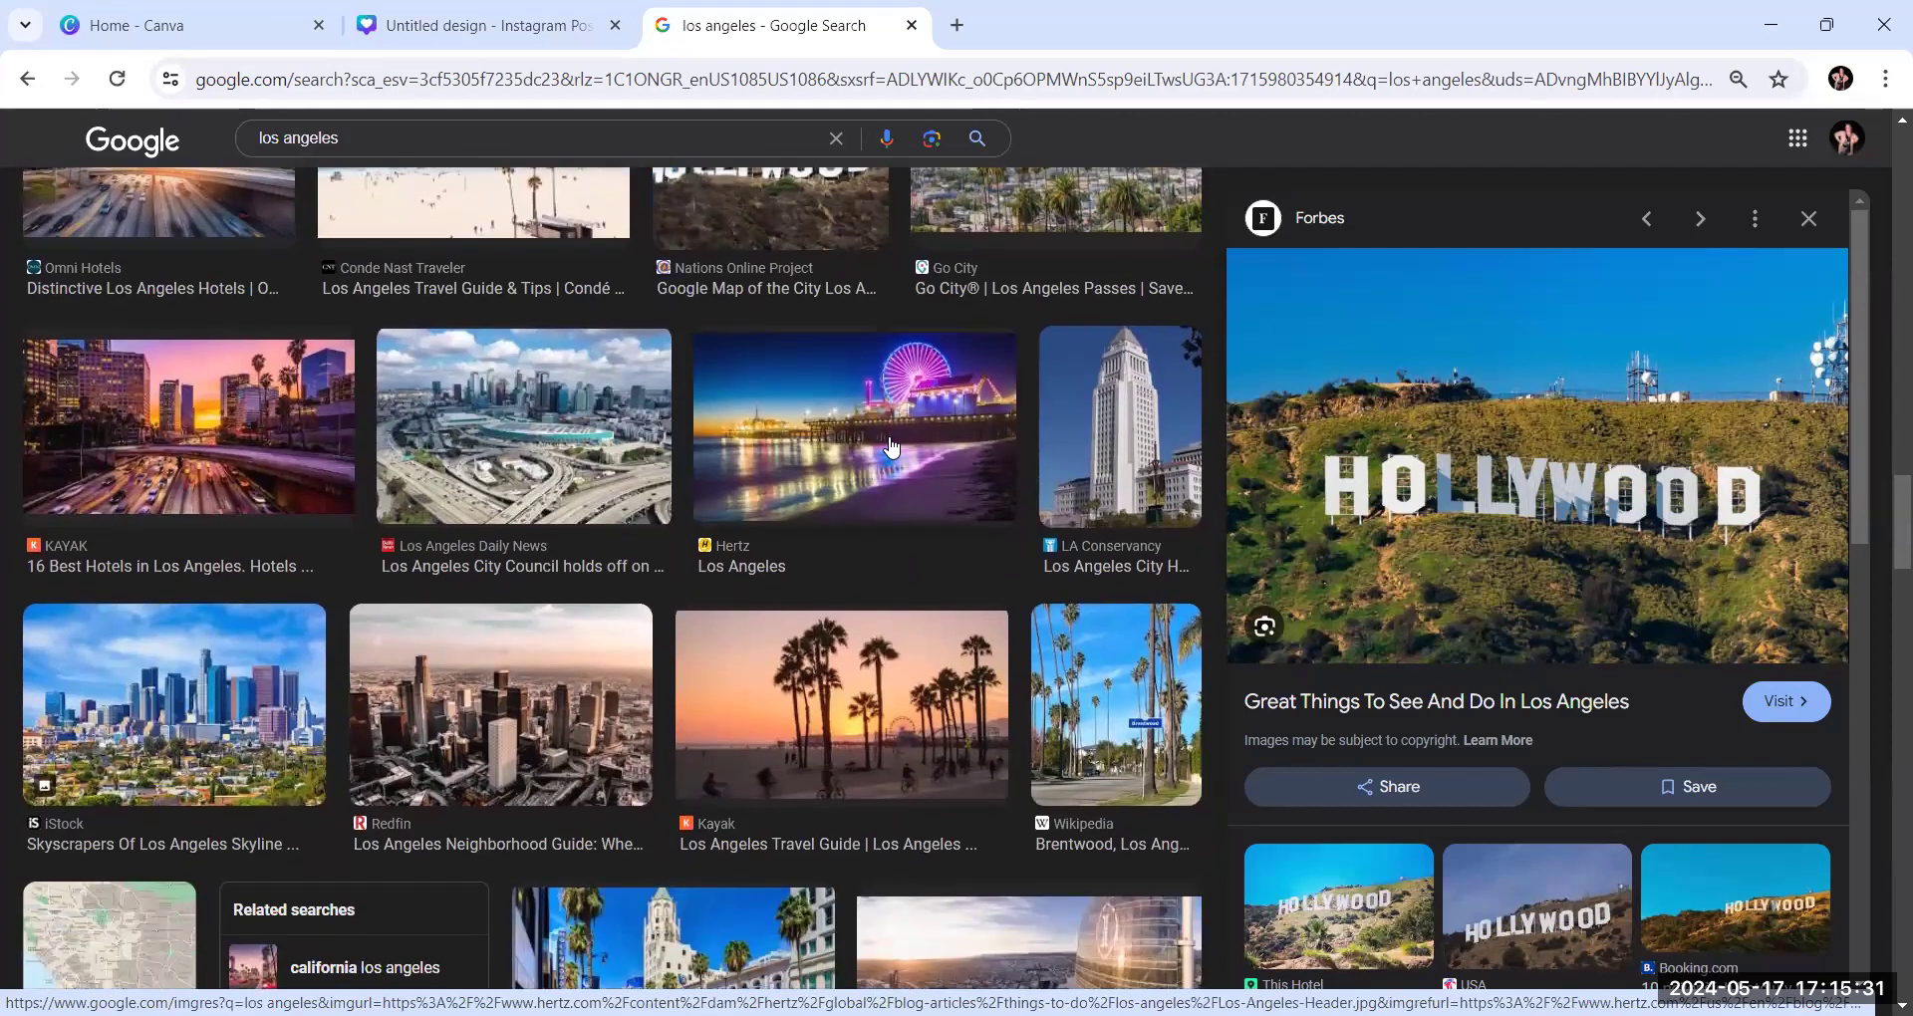
click(891, 450)
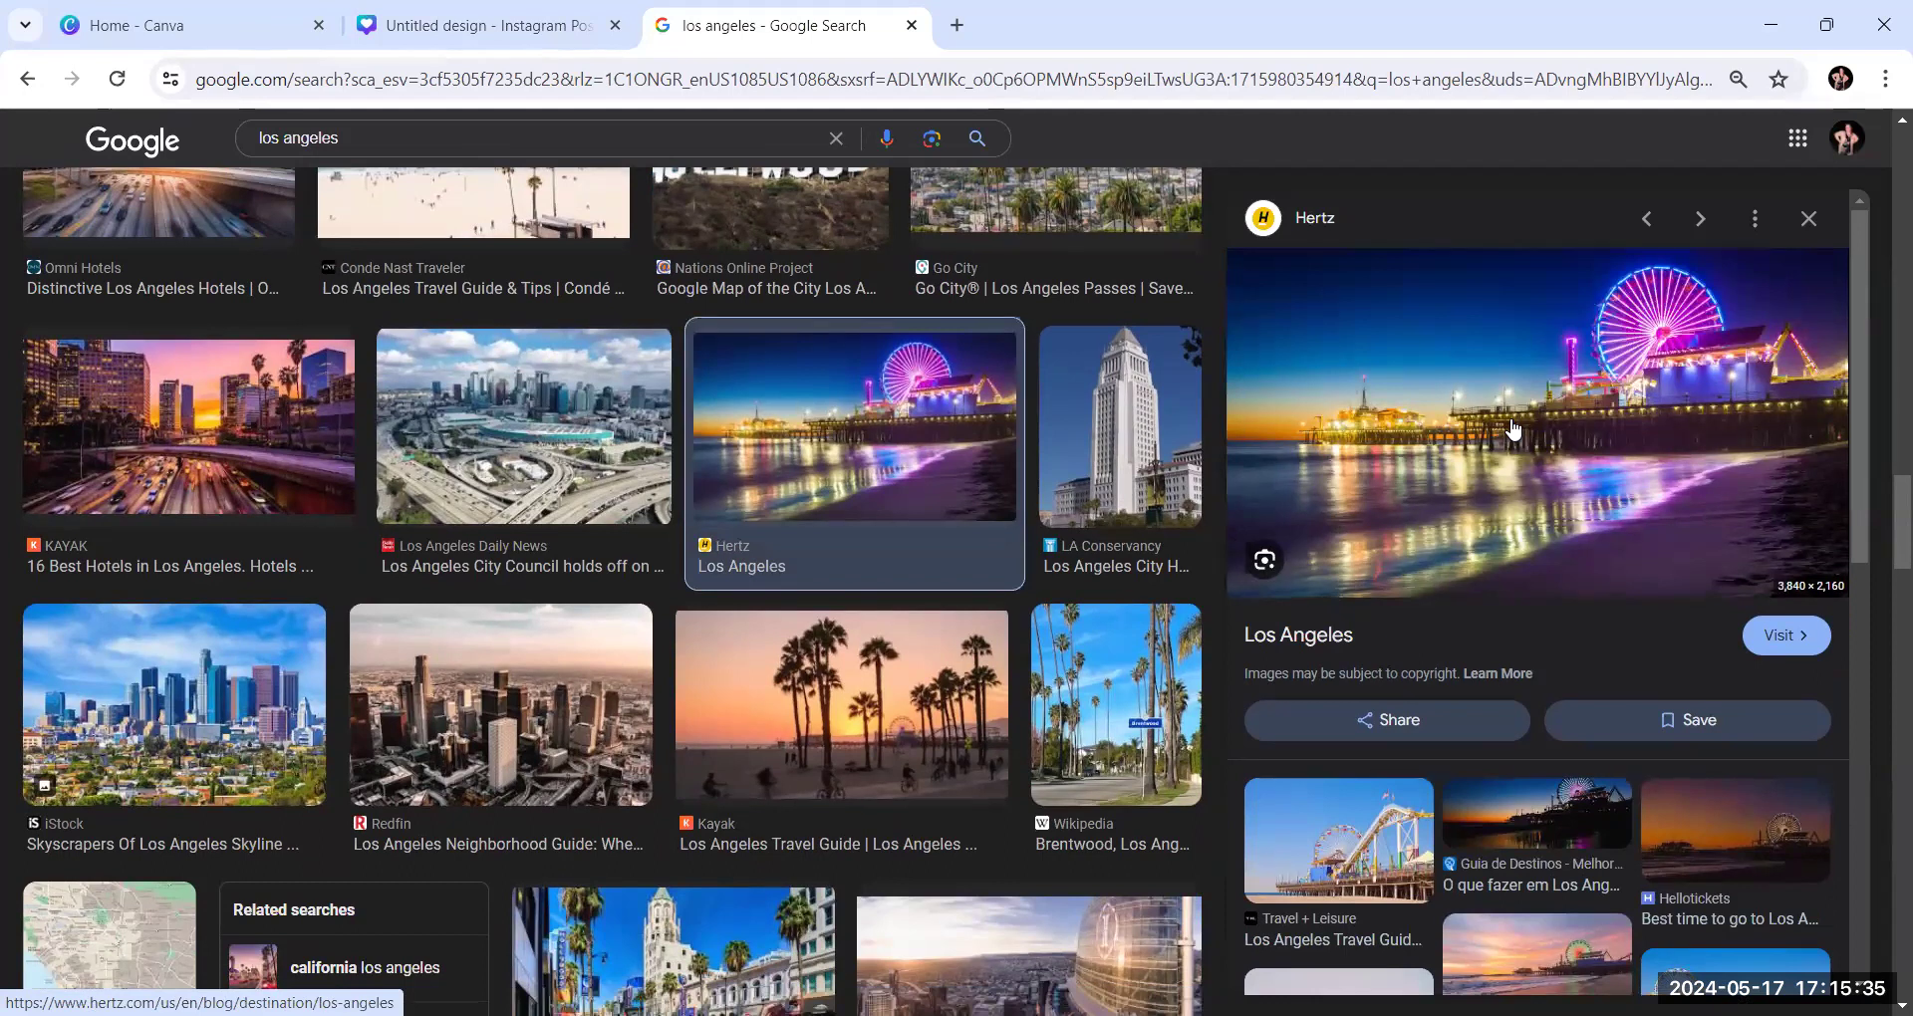
right_click(1511, 416)
click(1642, 829)
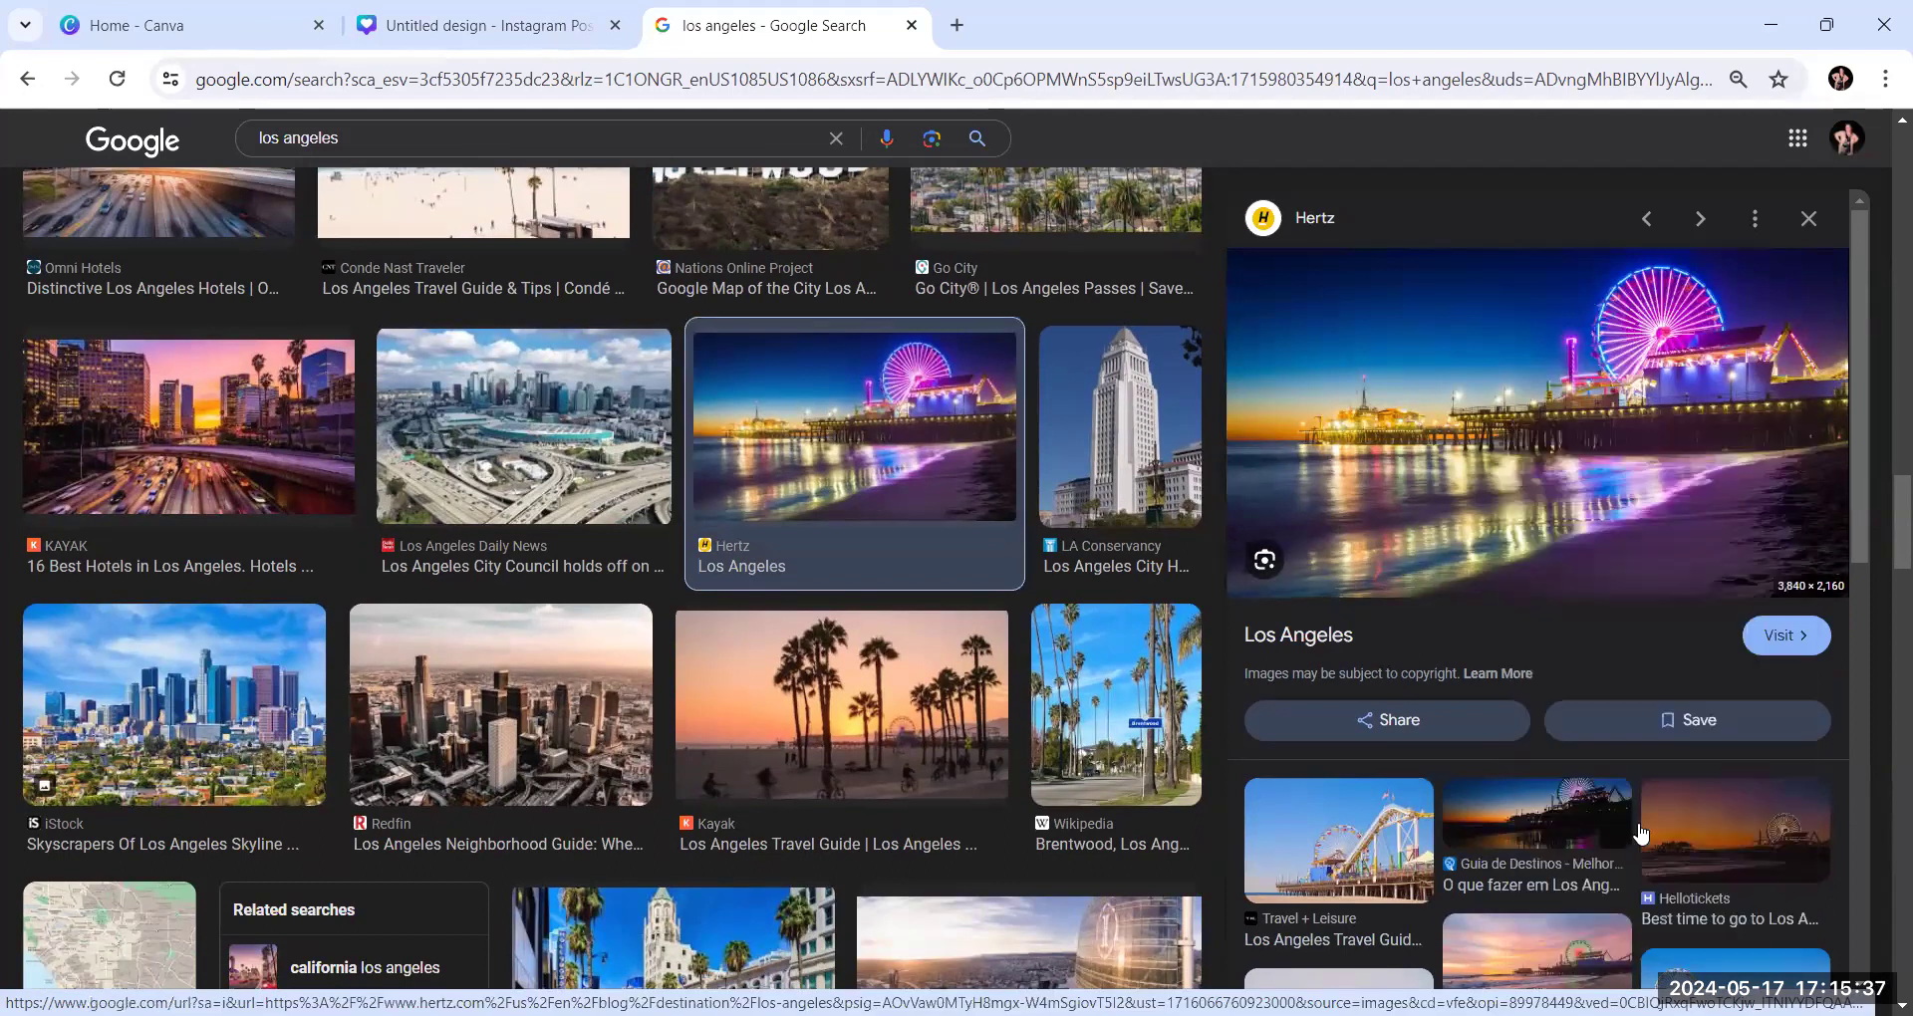
Paste the night pier photo into the Instagram post design and place it in the middle-row left frame of the collage
click(463, 25)
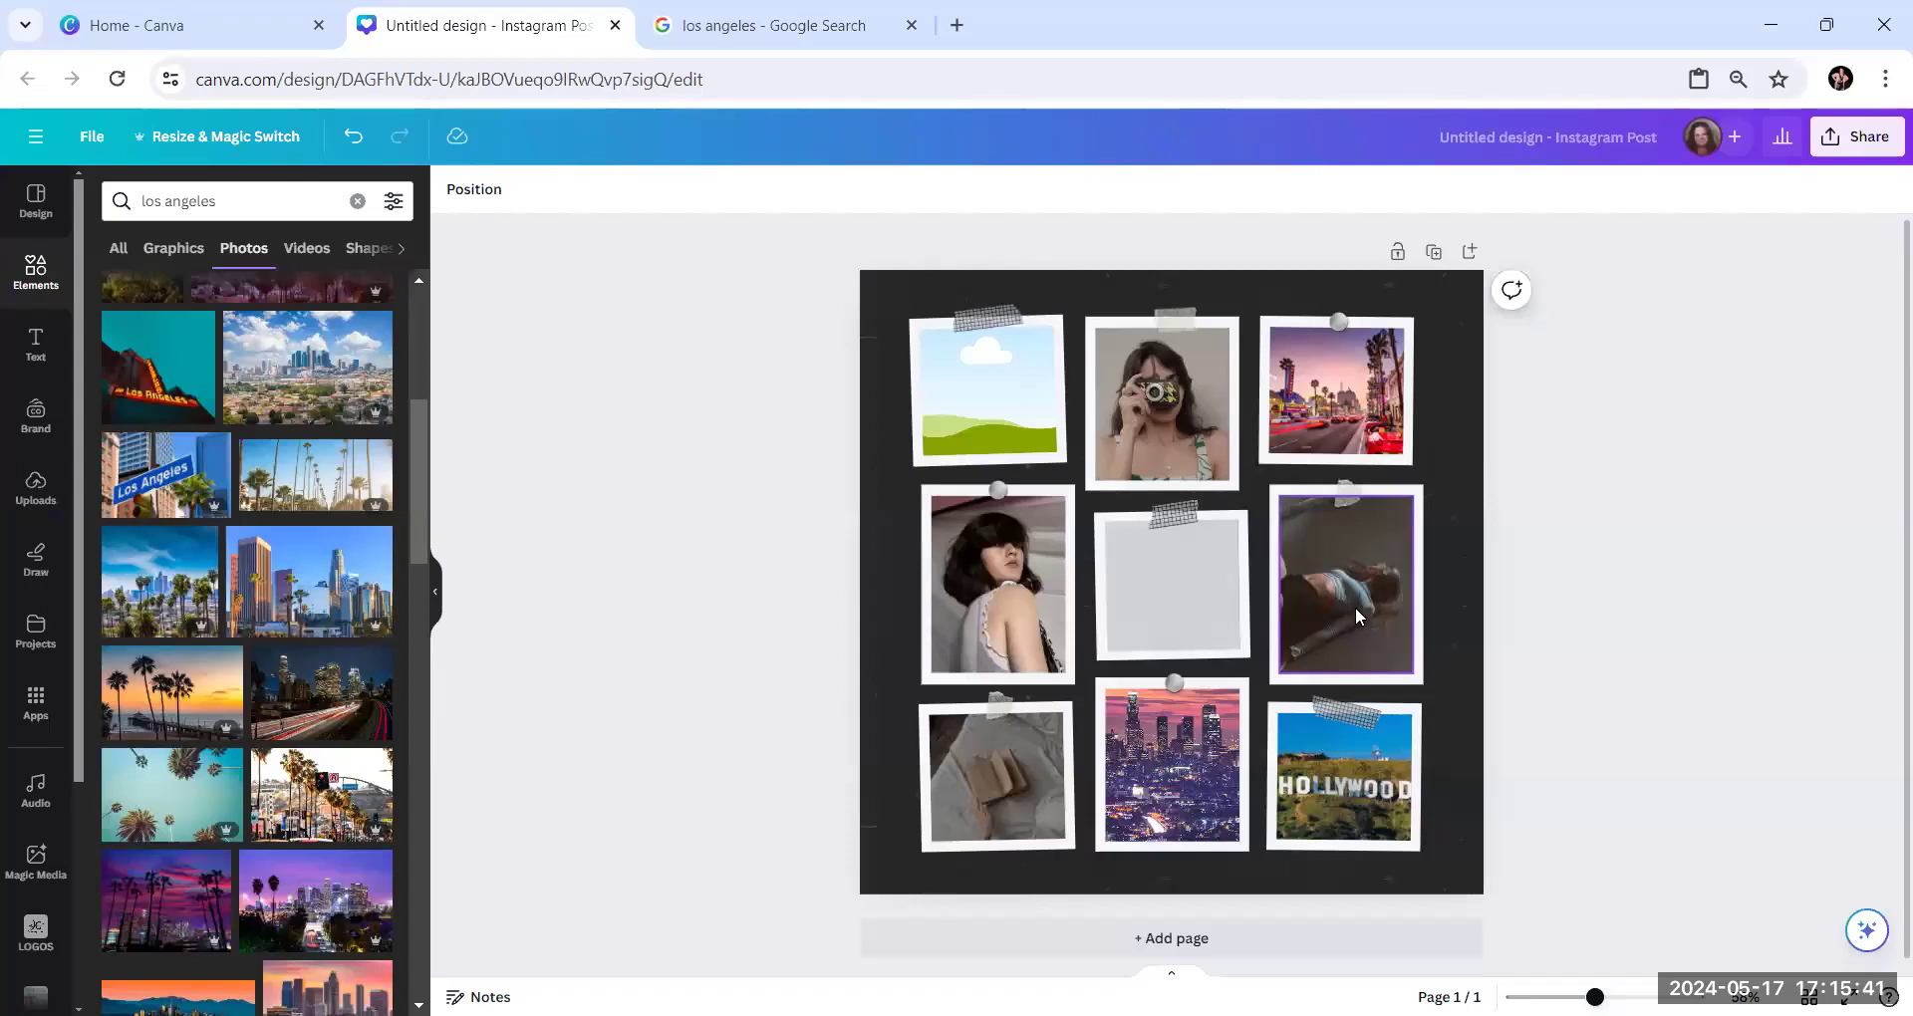
right_click(1323, 598)
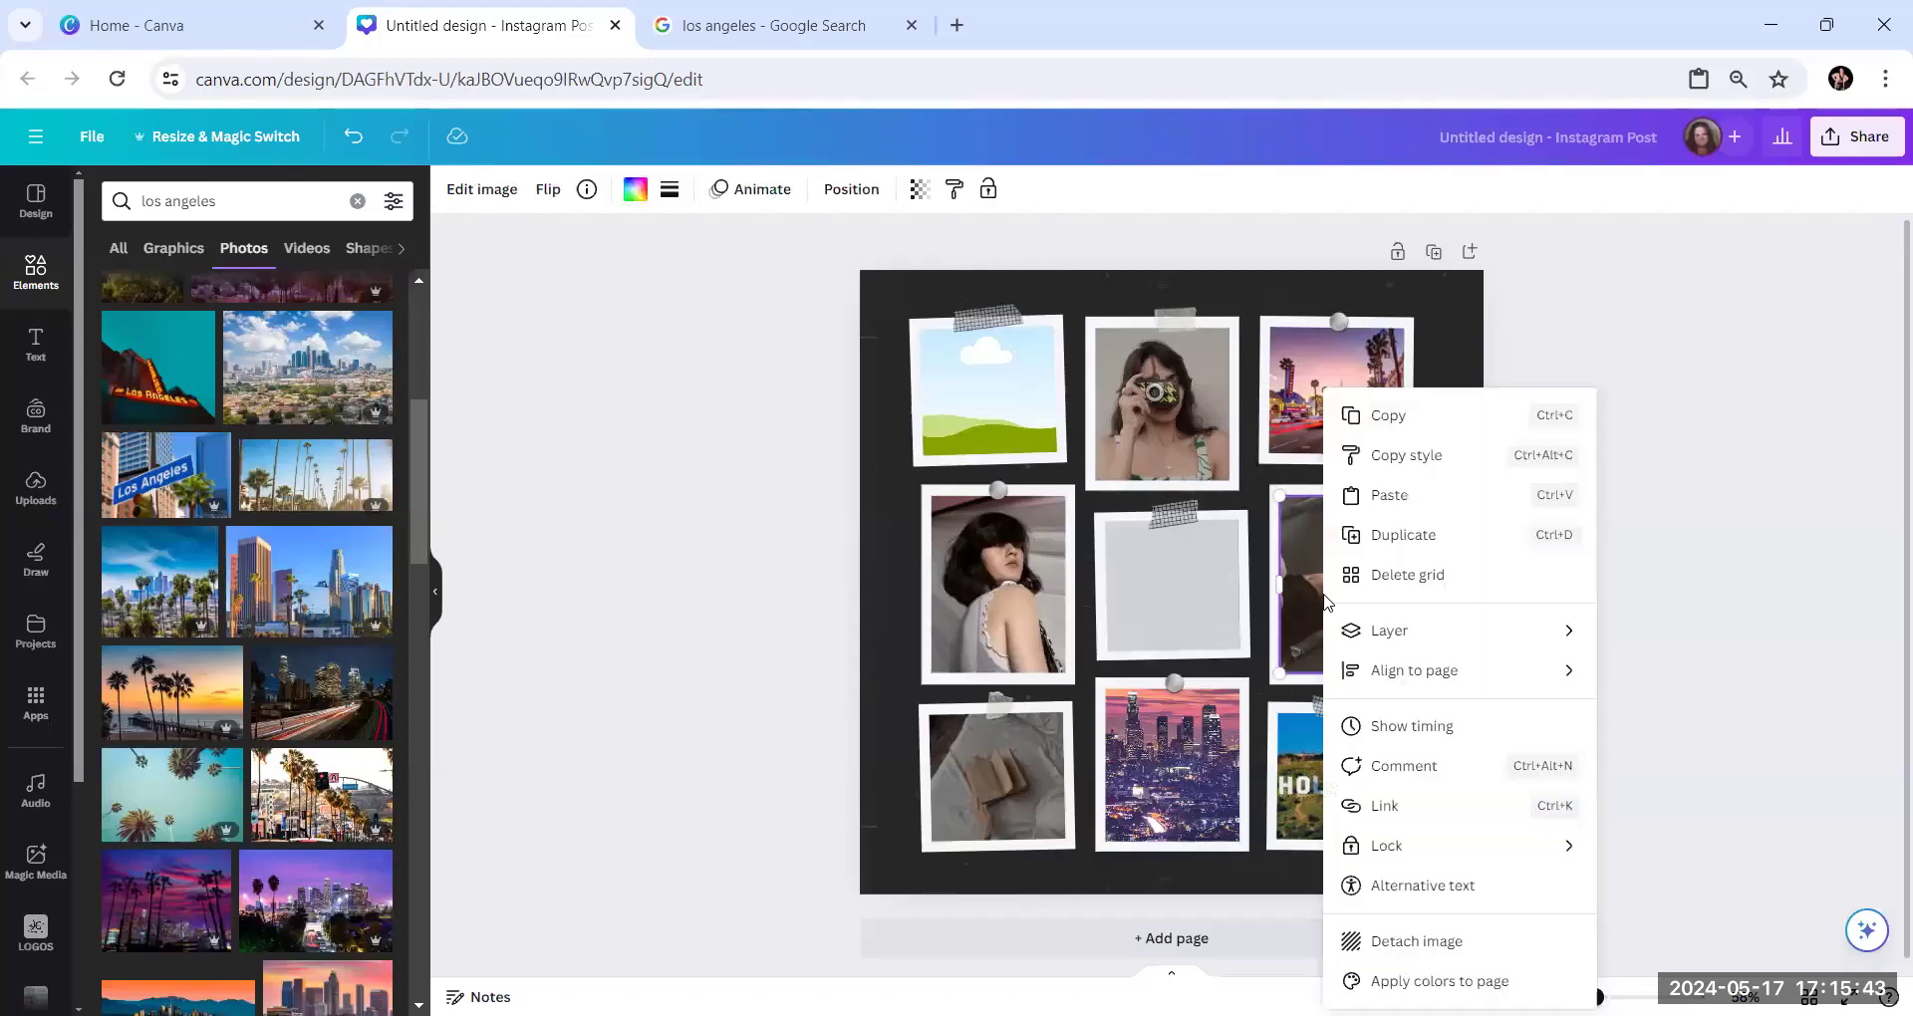
click(979, 398)
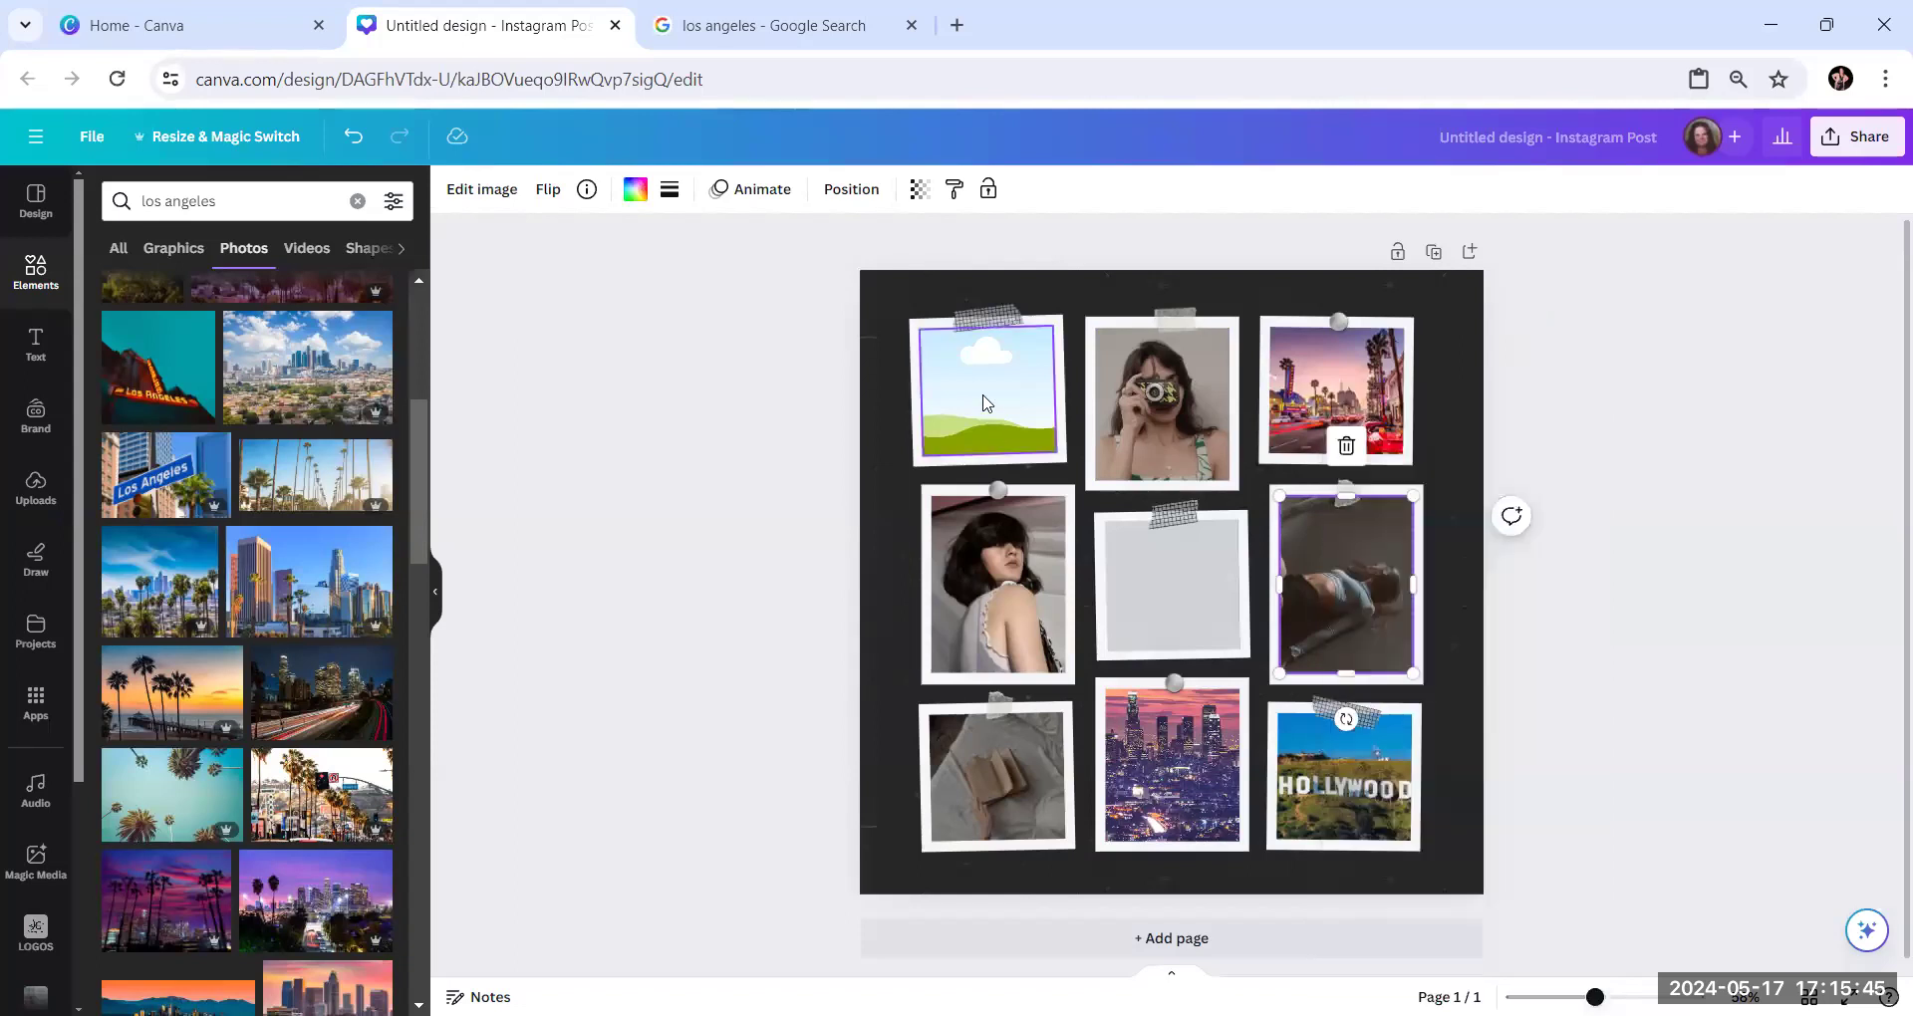
right_click(986, 396)
click(1070, 504)
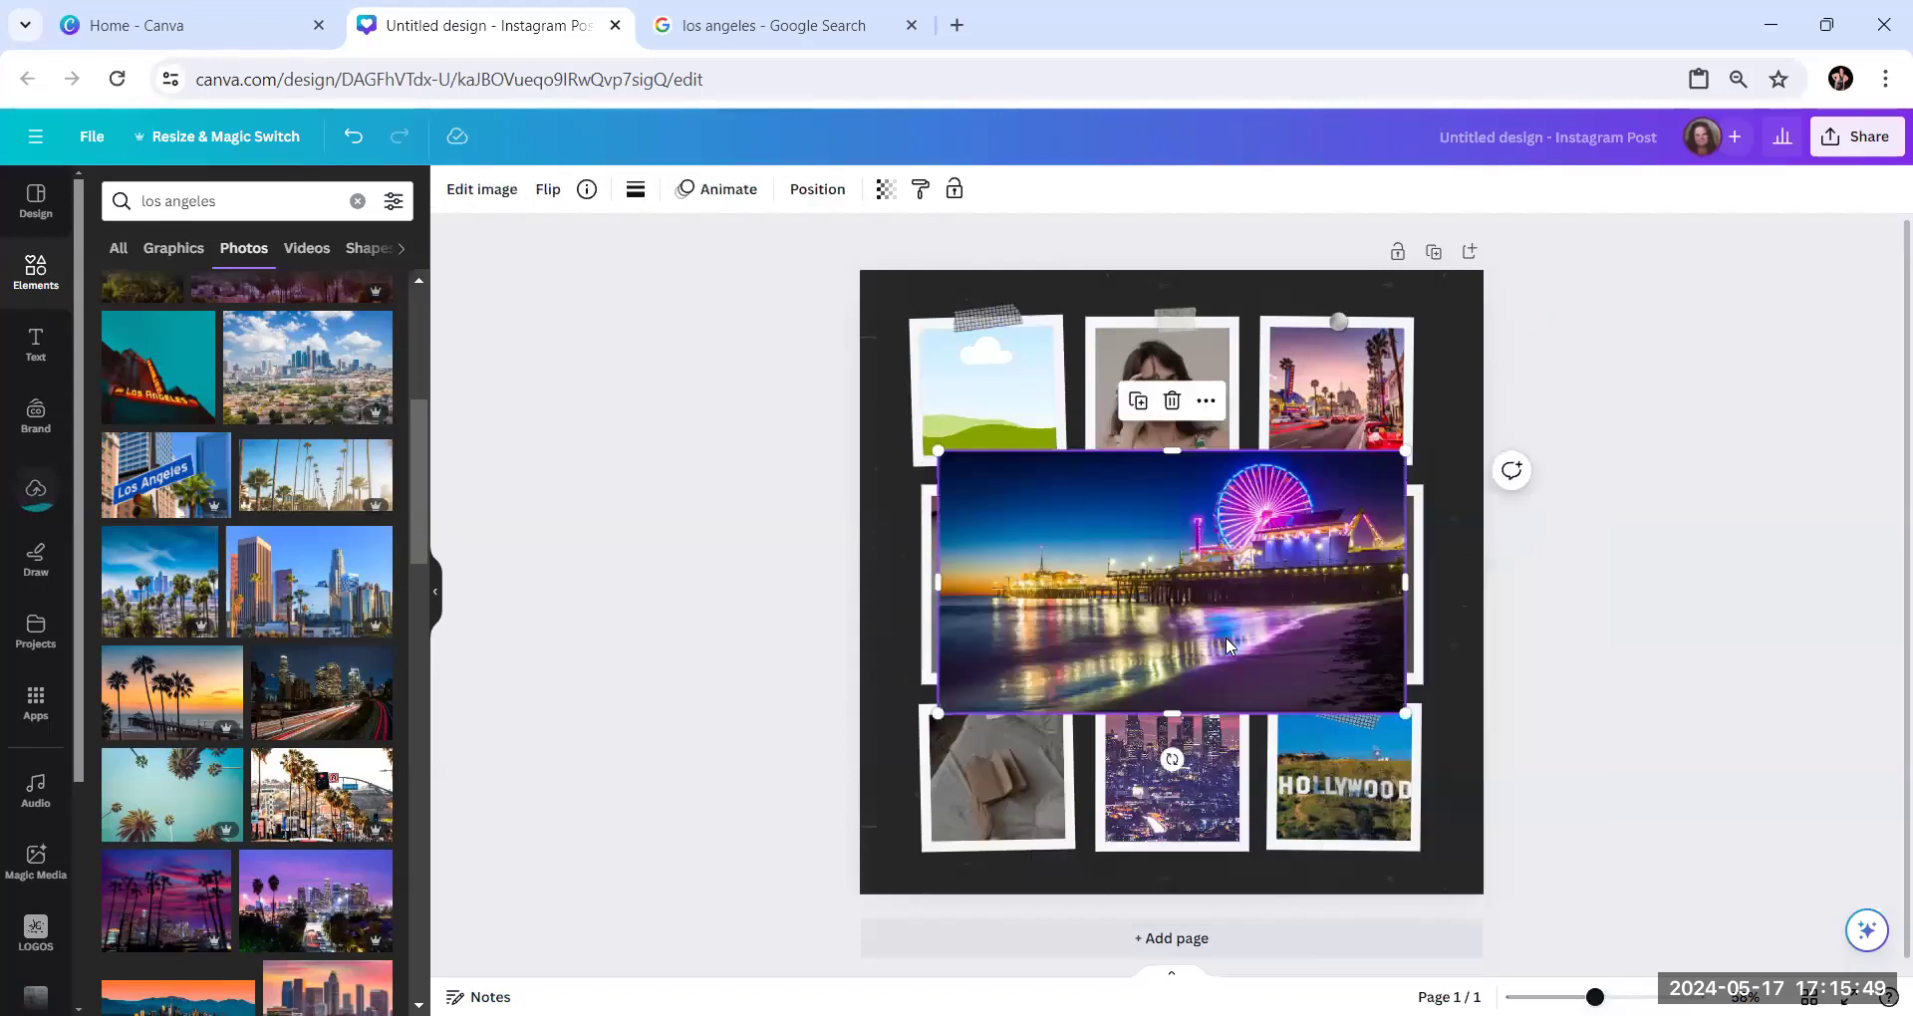
drag(1208, 620, 1001, 623)
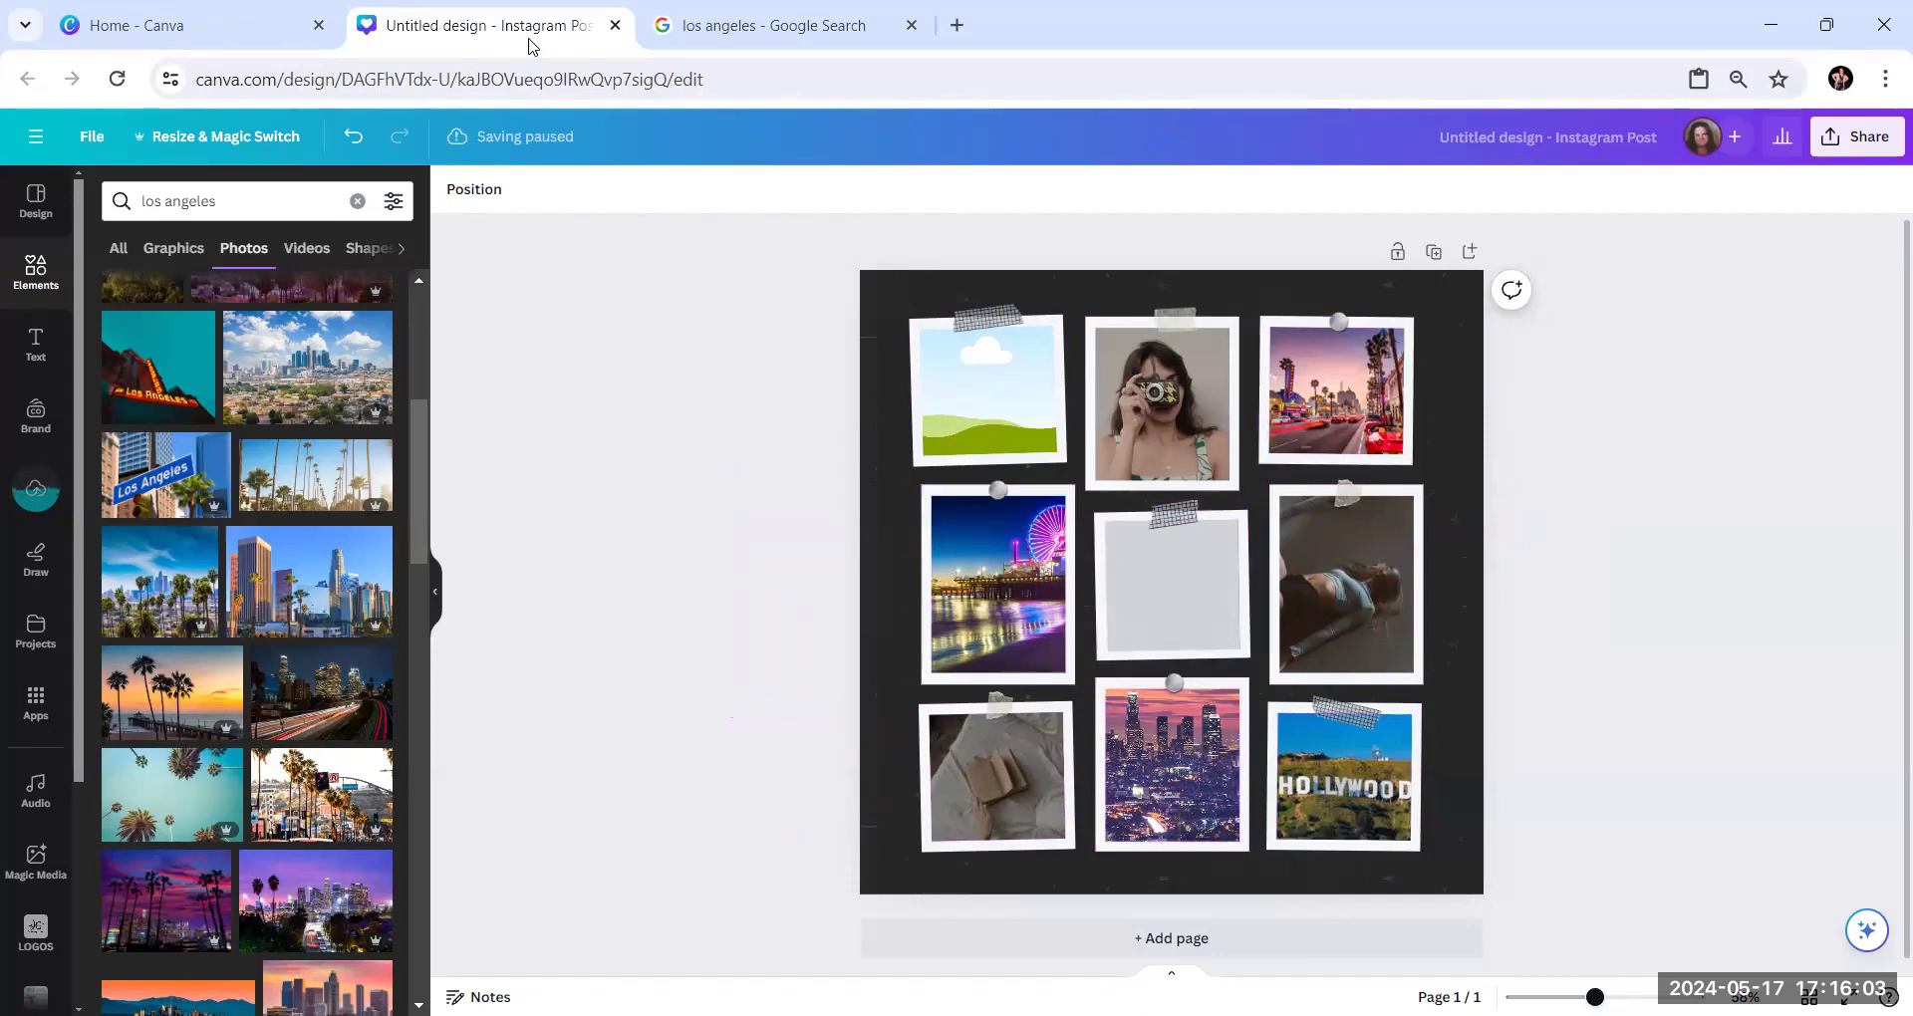
Go back to the Google image results and look through the Los Angeles pictures for another photo suited to the collage
click(728, 43)
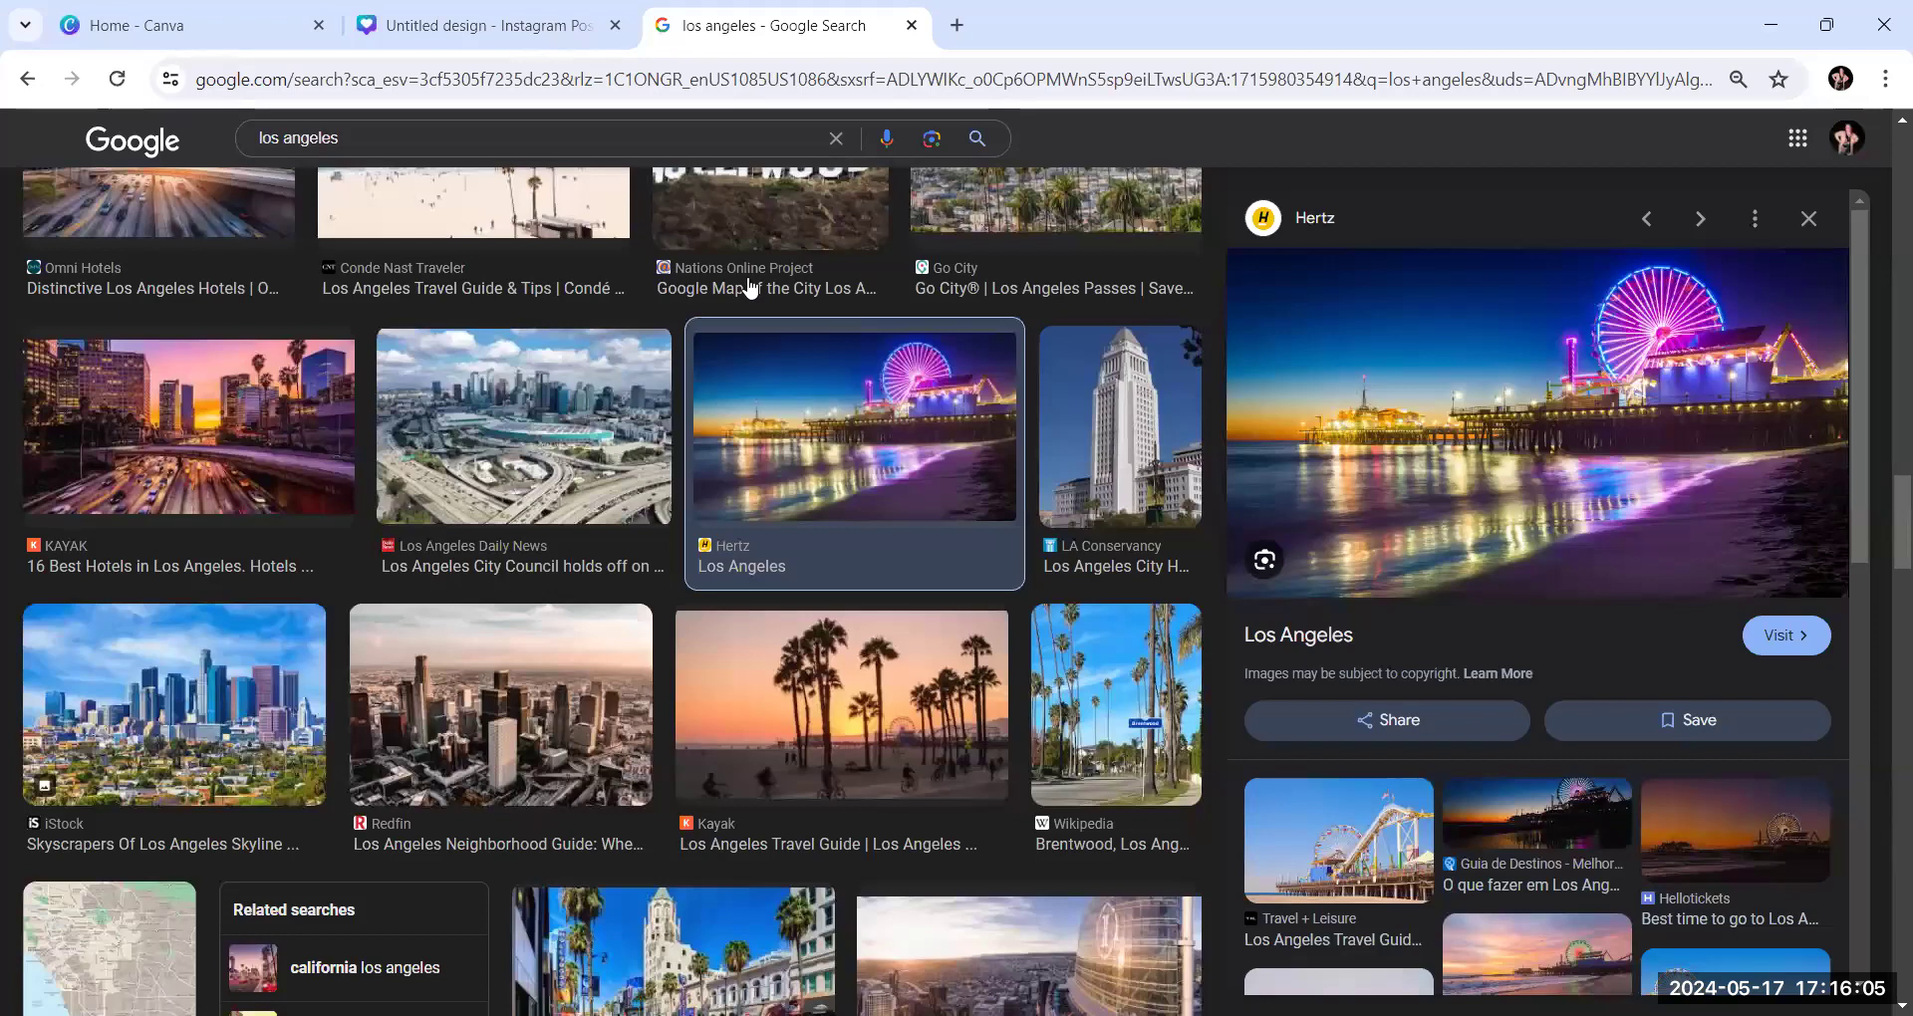
scroll(658, 475, down, 5)
scroll(658, 482, down, 10)
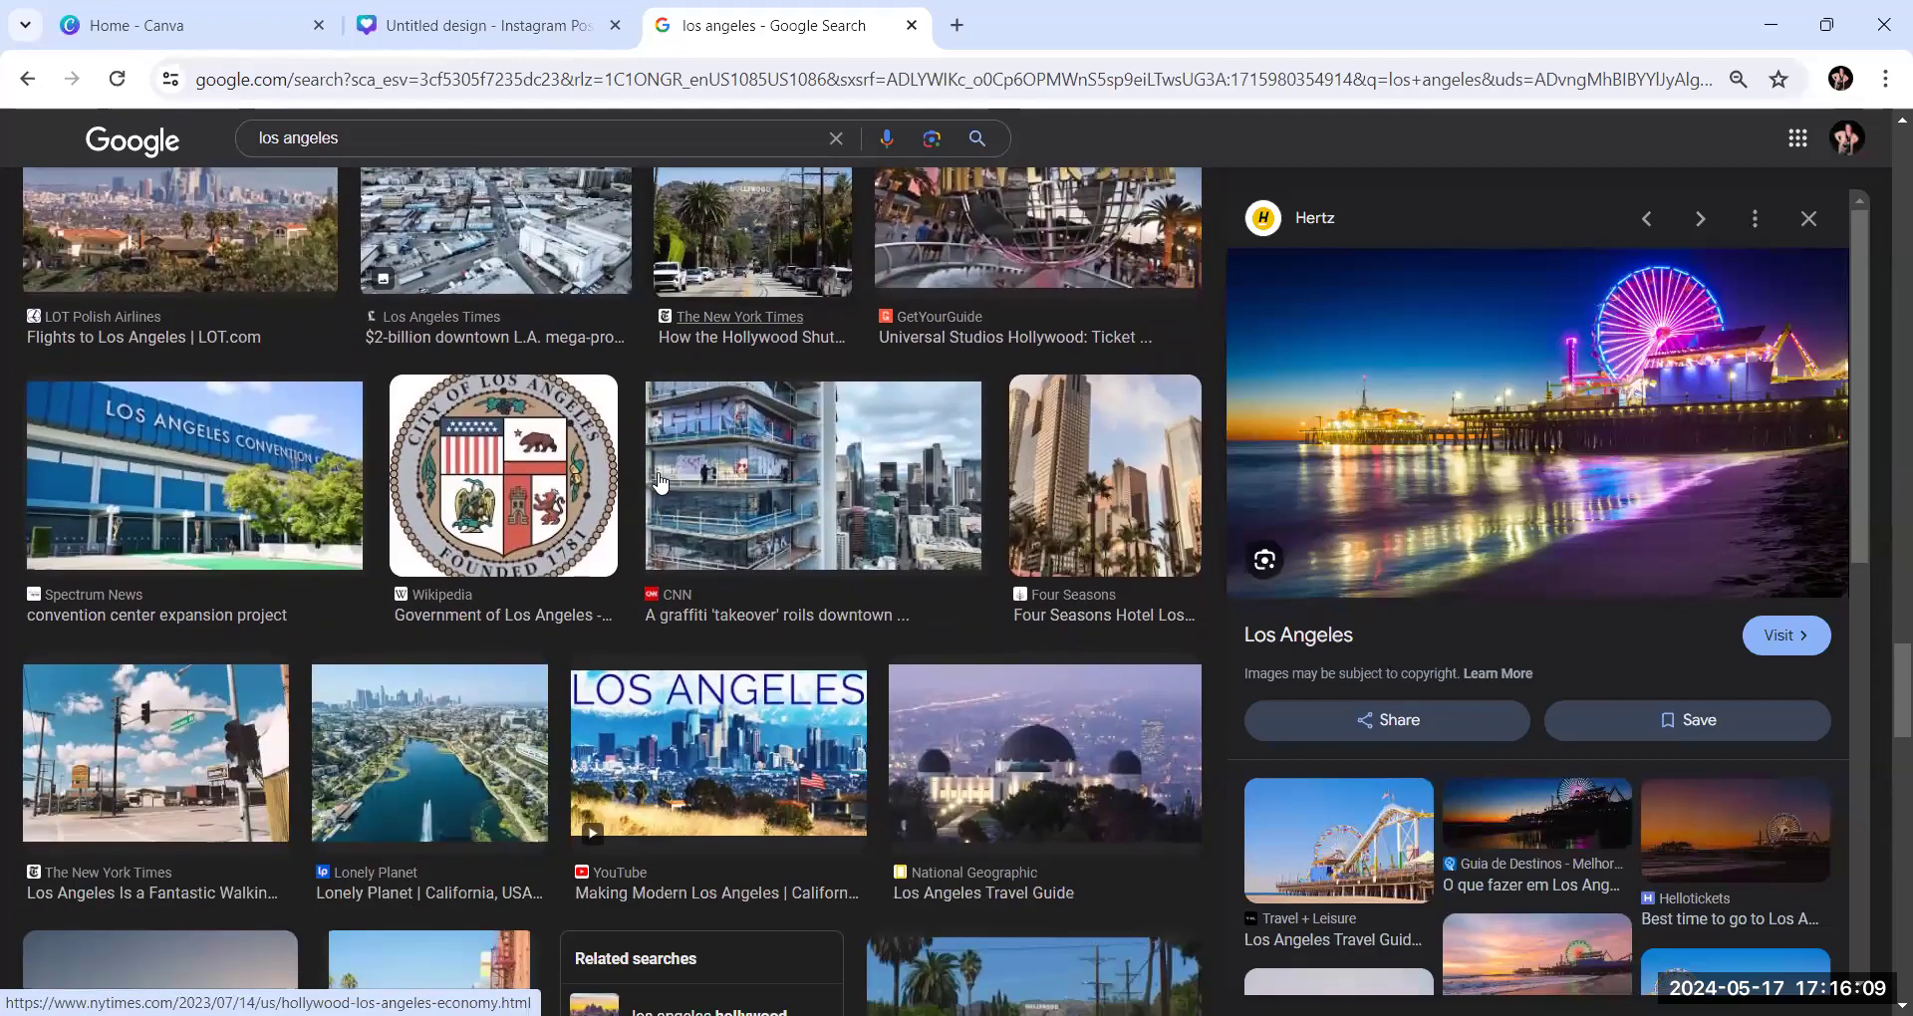
scroll(1020, 605, up, 3)
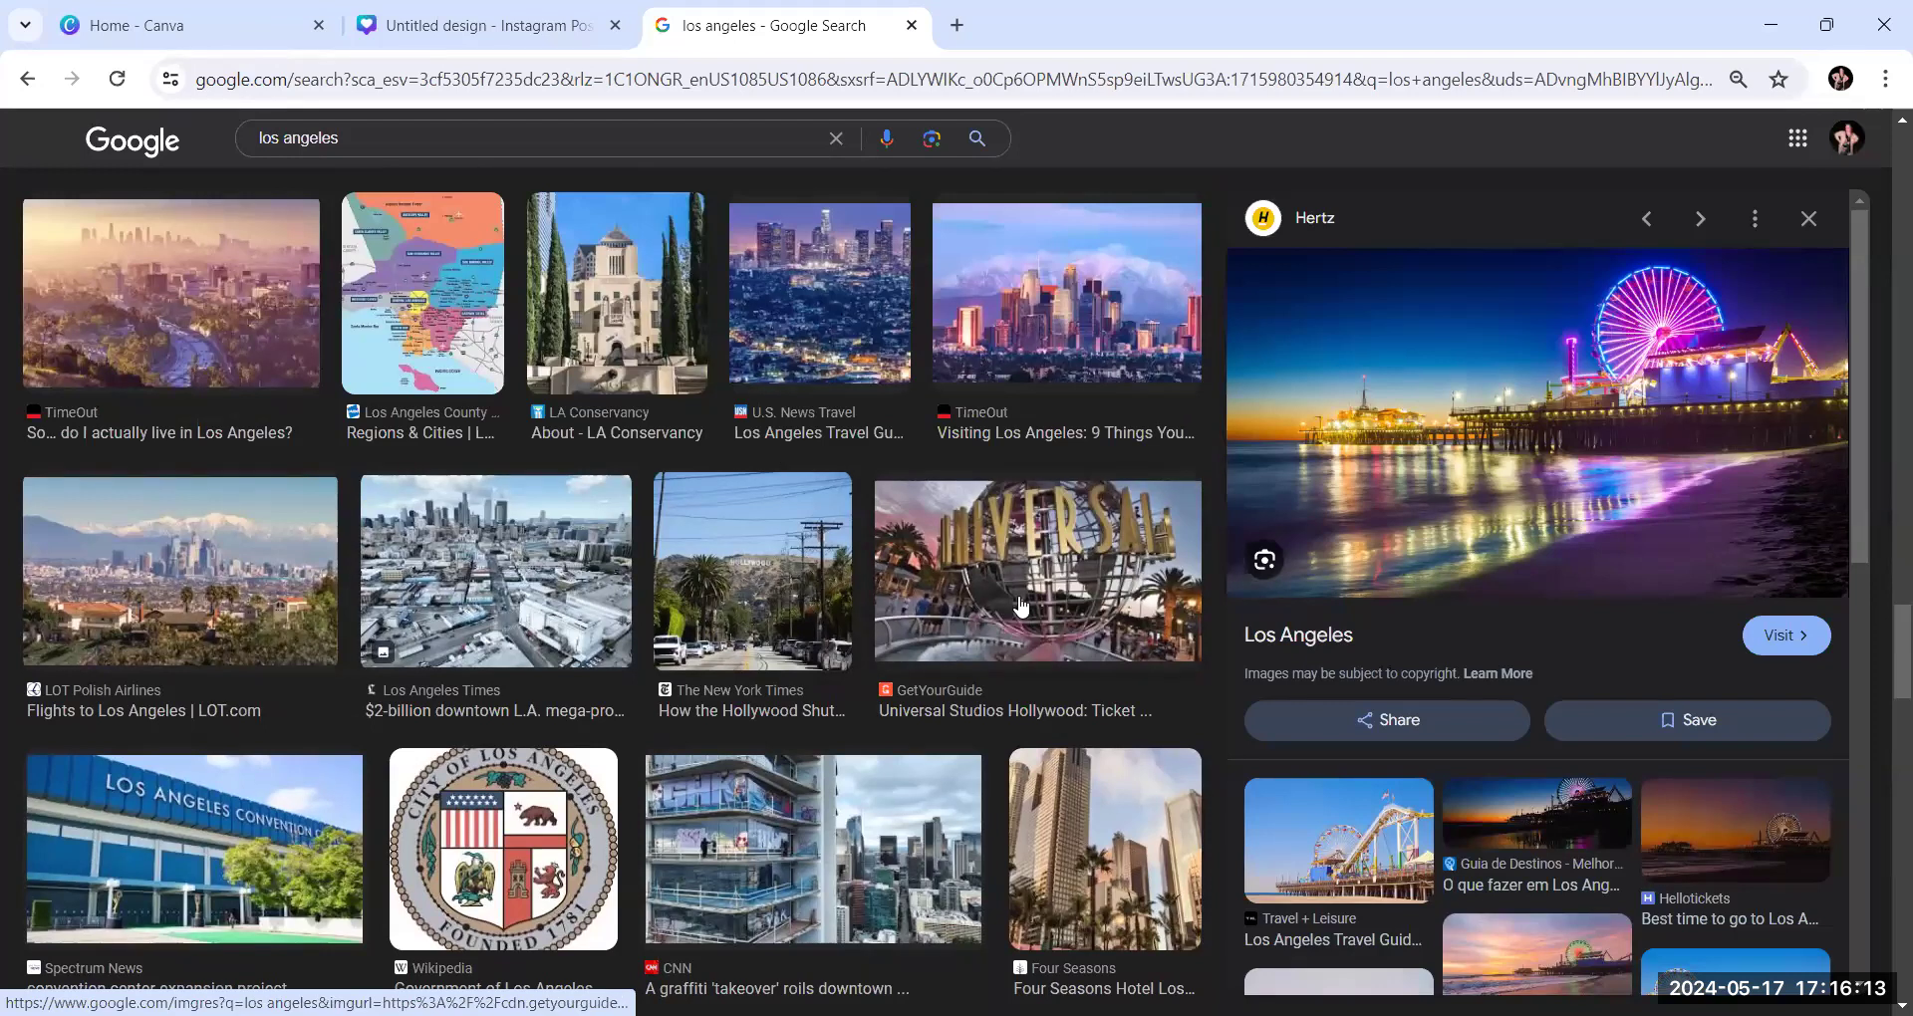
scroll(1020, 605, down, 1)
scroll(1021, 604, down, 2)
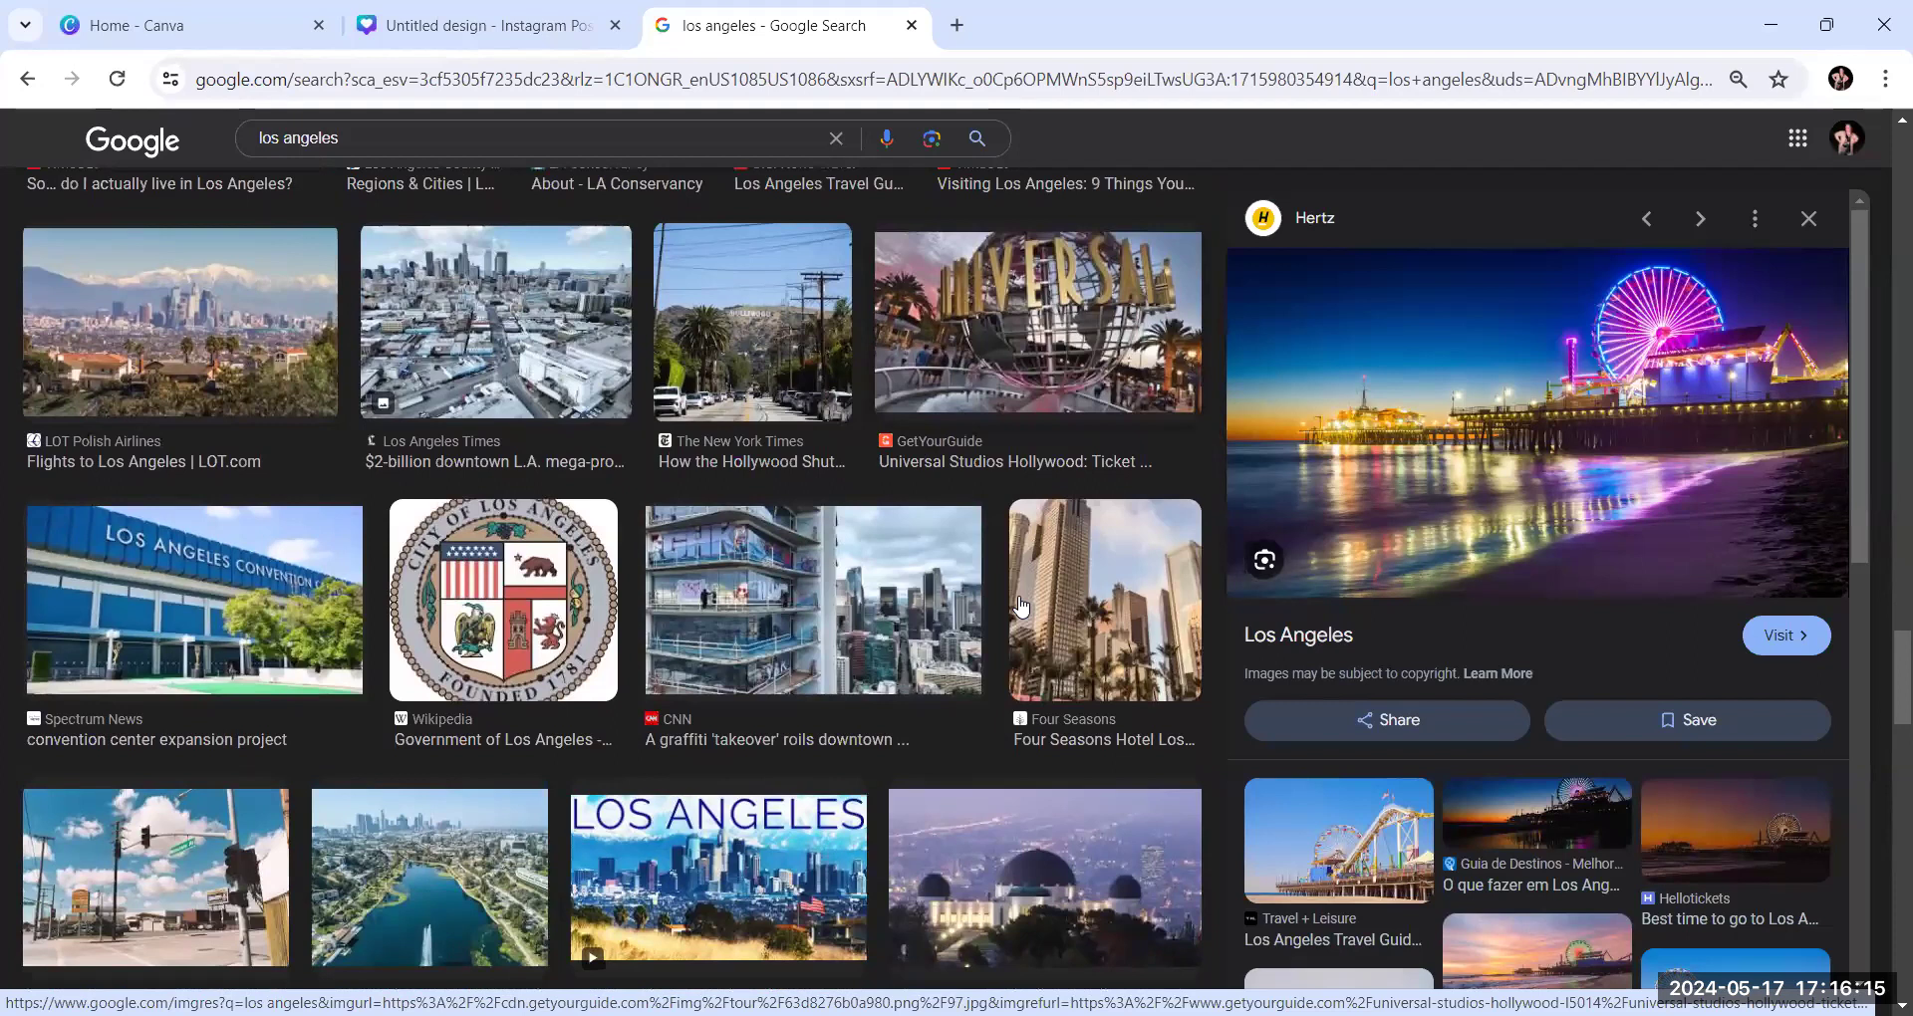
scroll(1021, 603, down, 1)
scroll(1020, 602, up, 2)
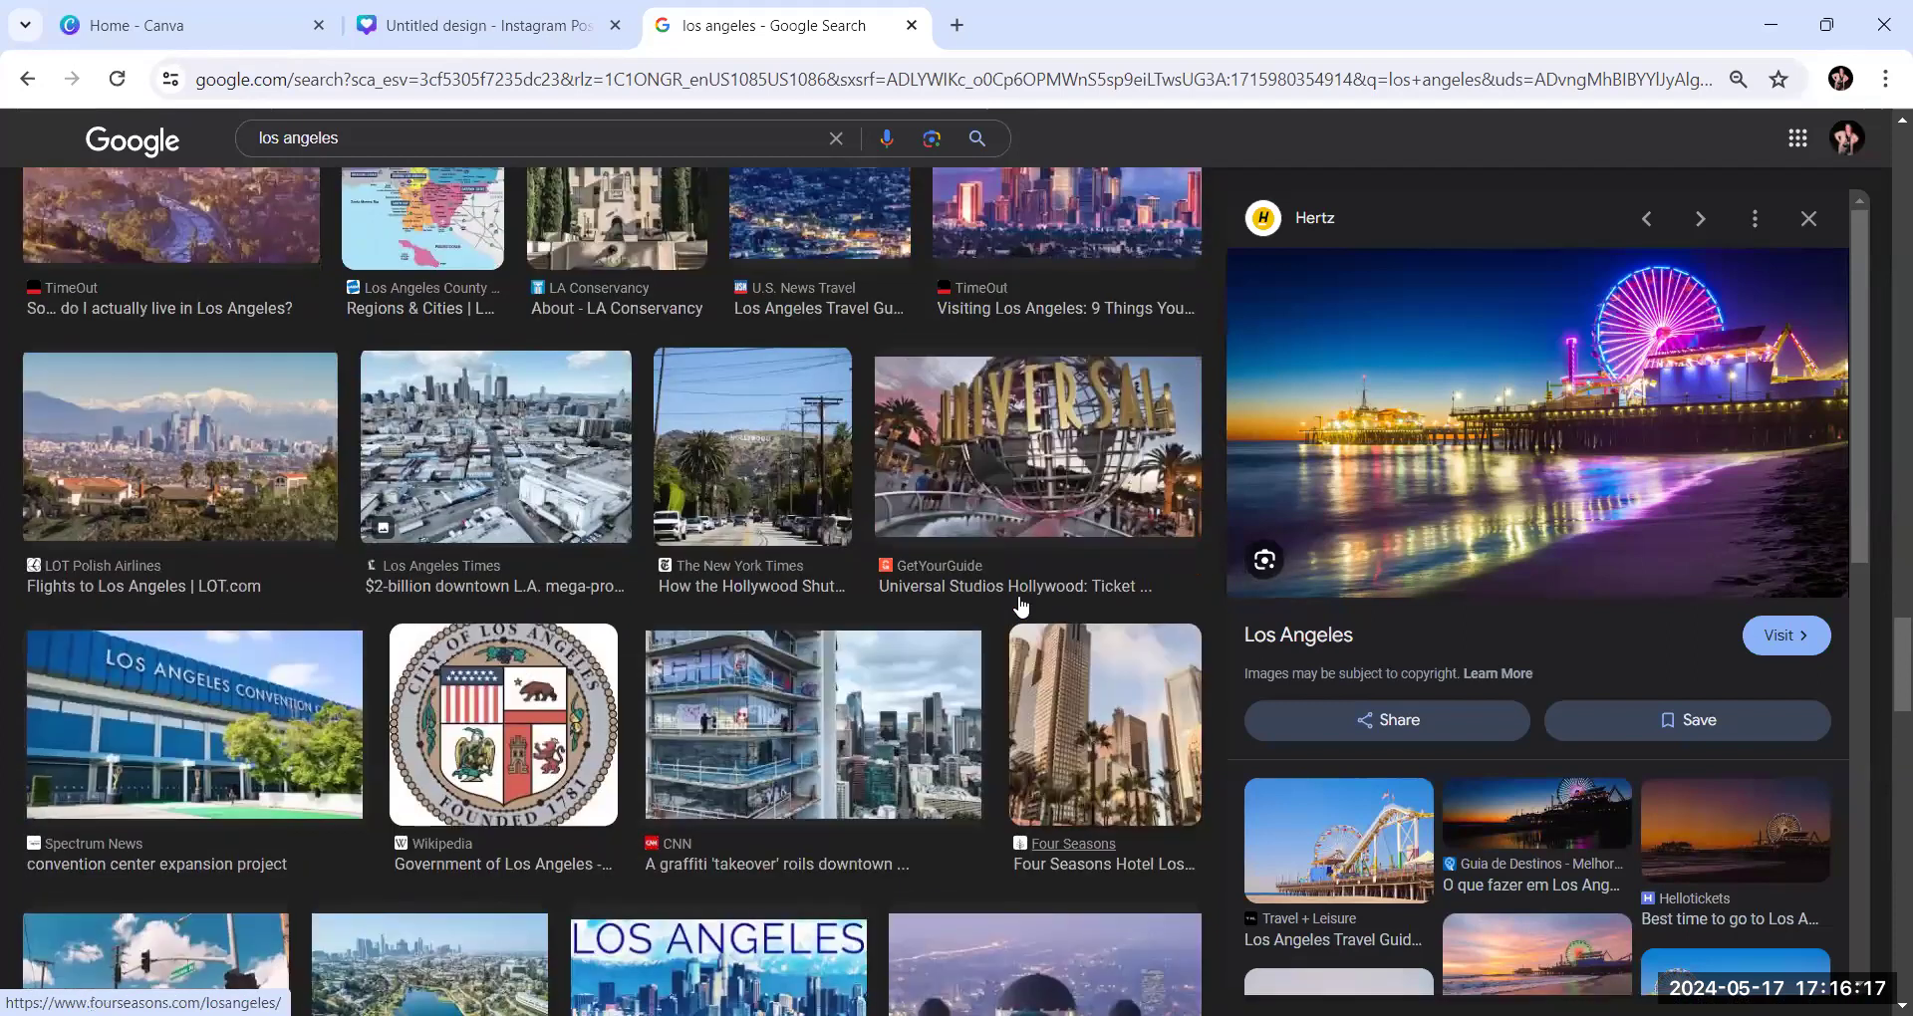
scroll(1001, 556, up, 1)
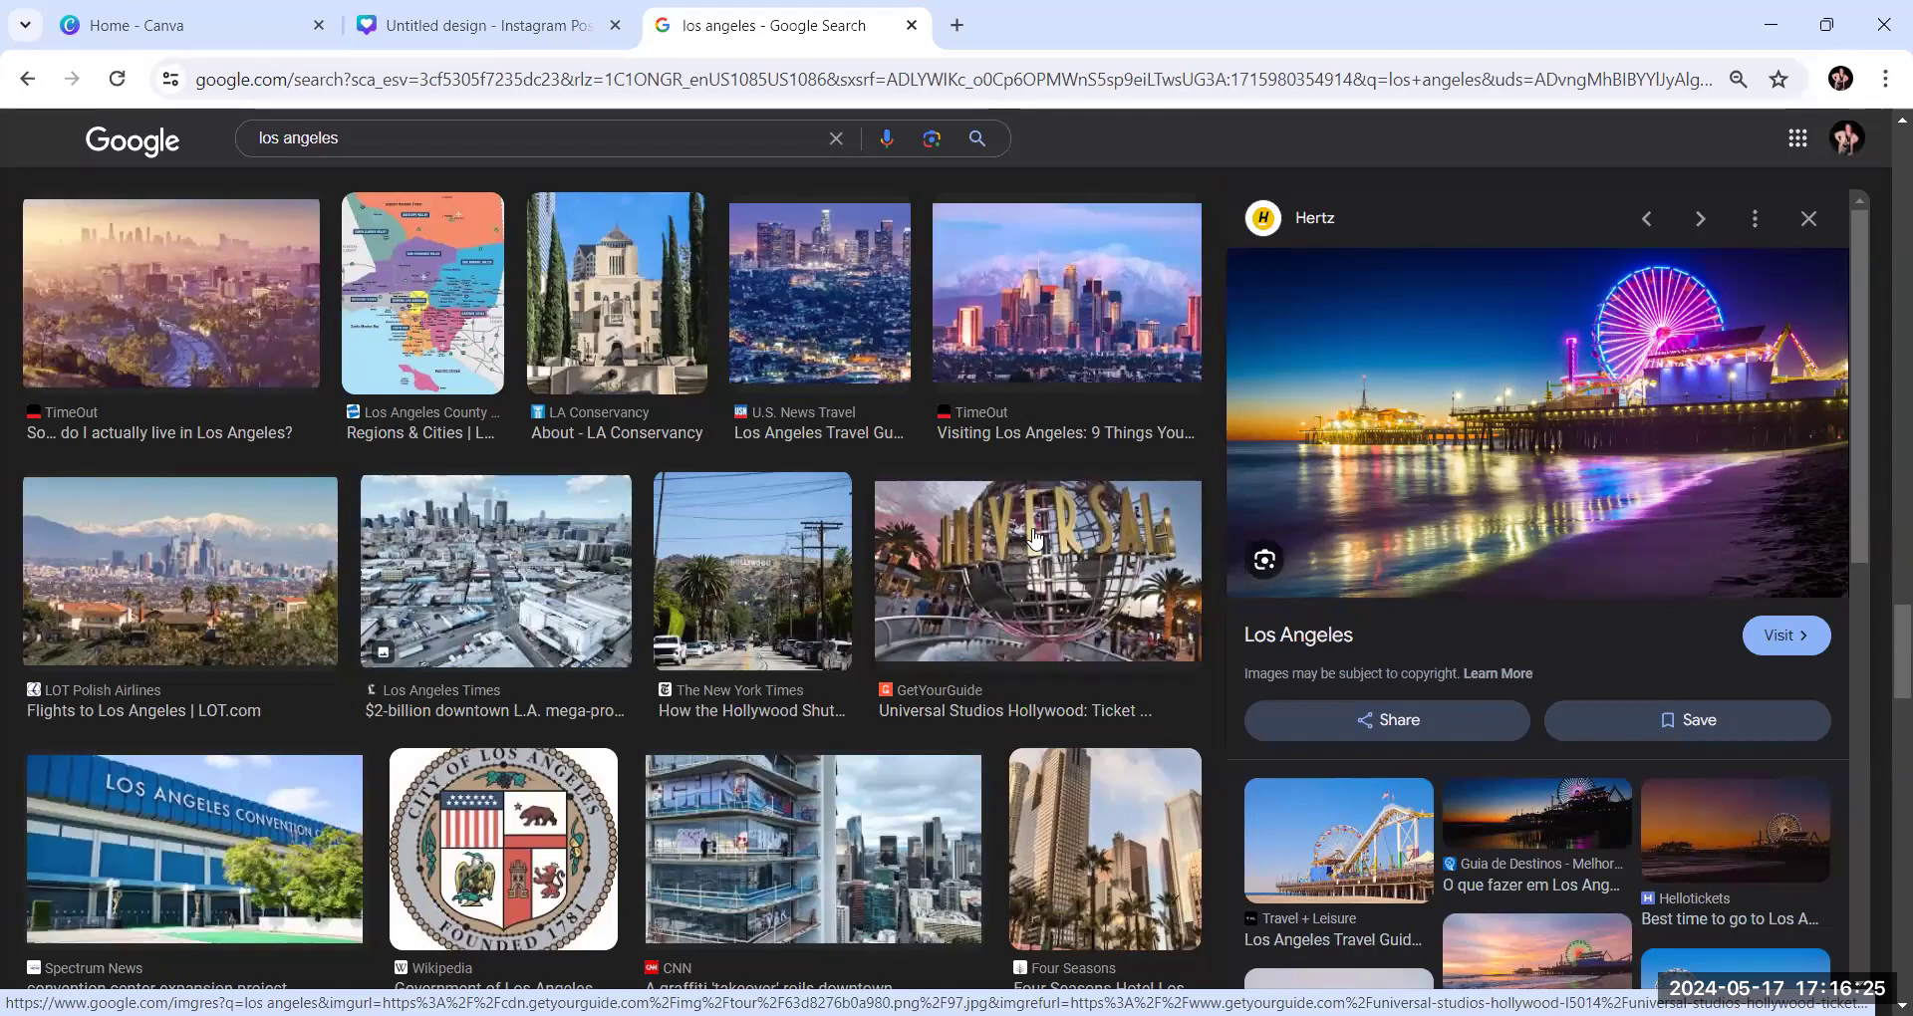
scroll(1037, 538, down, 3)
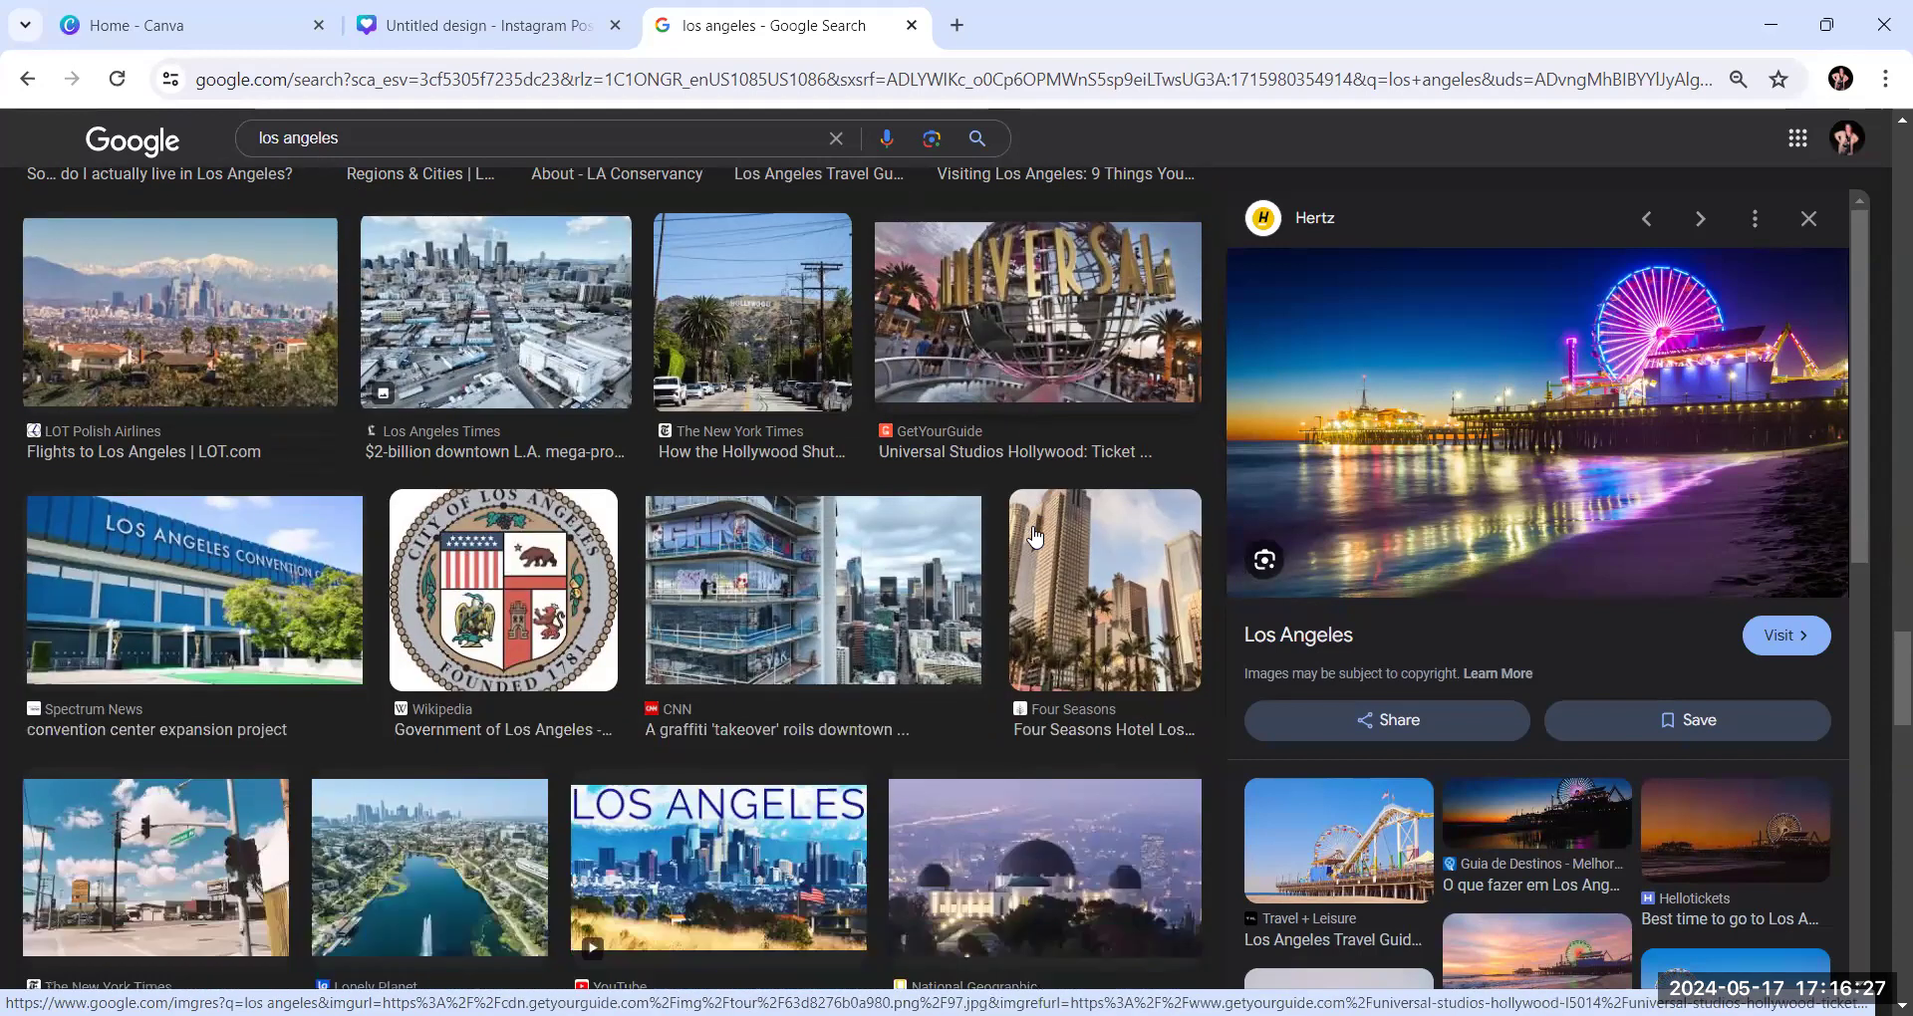
scroll(1036, 538, down, 2)
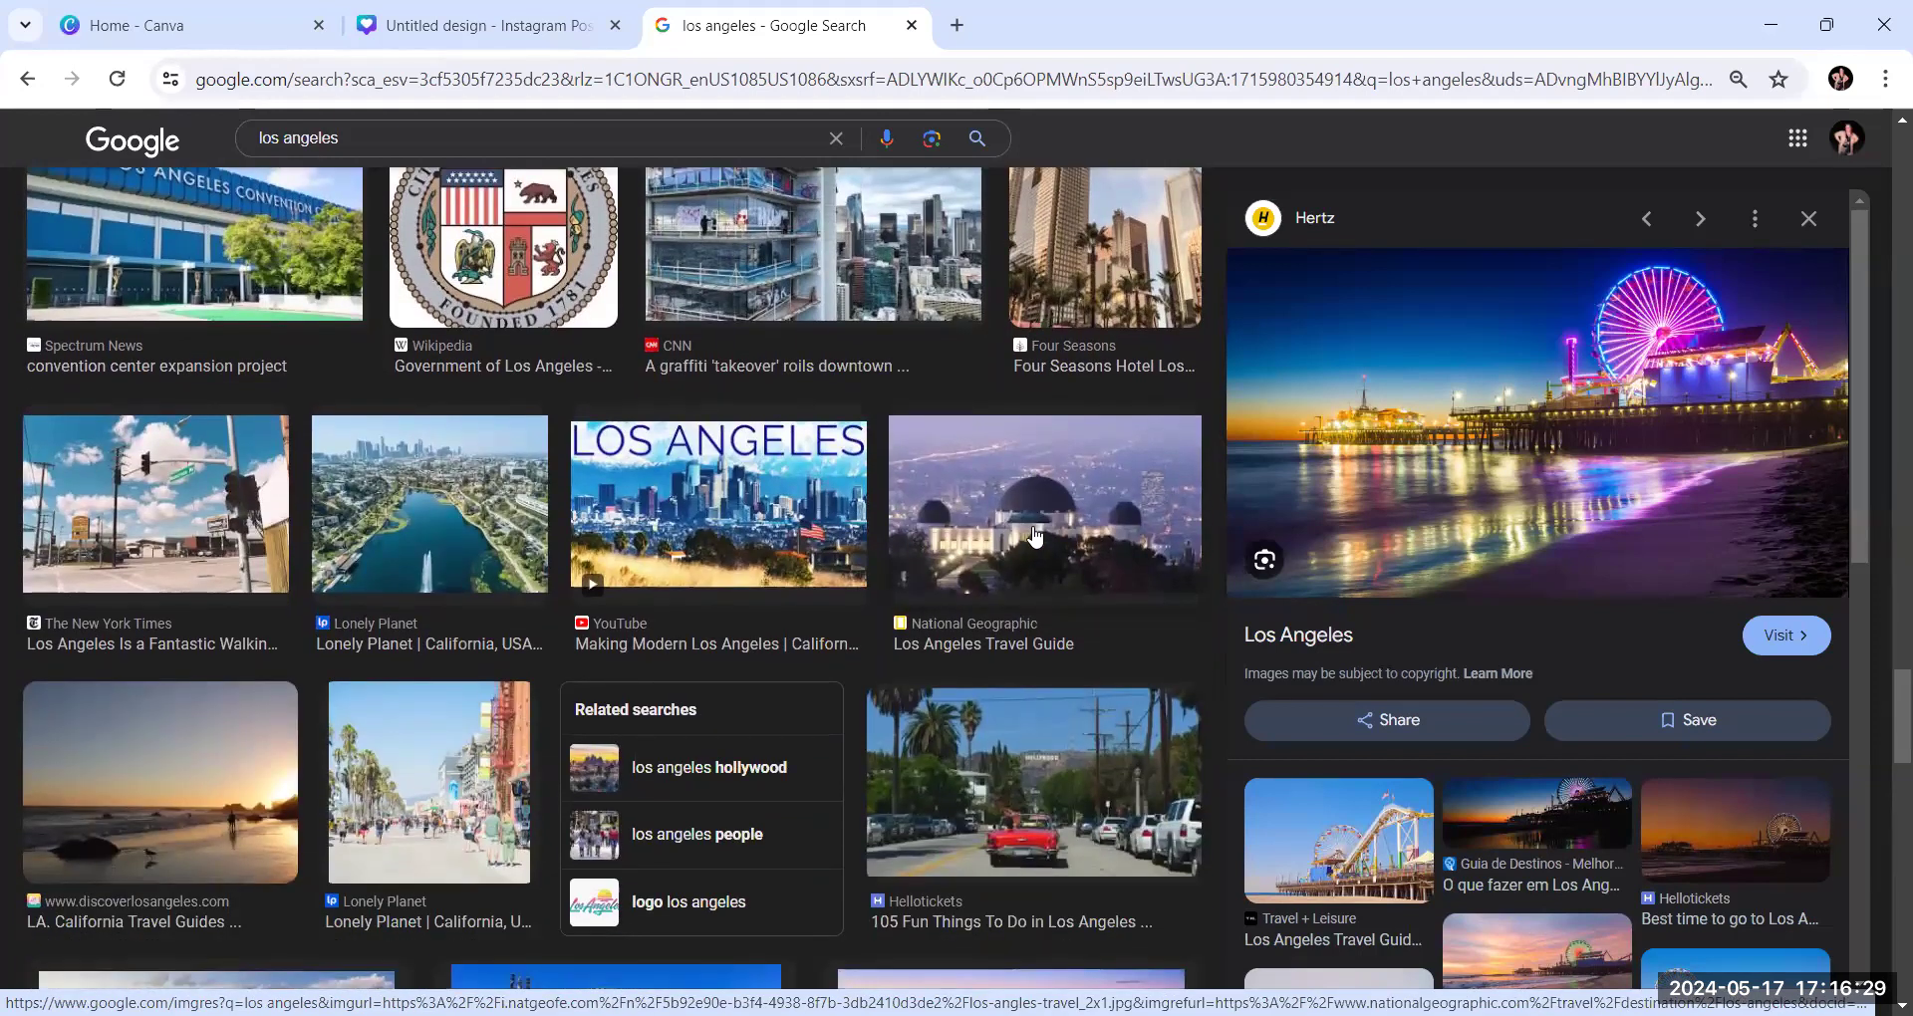
scroll(1036, 537, down, 2)
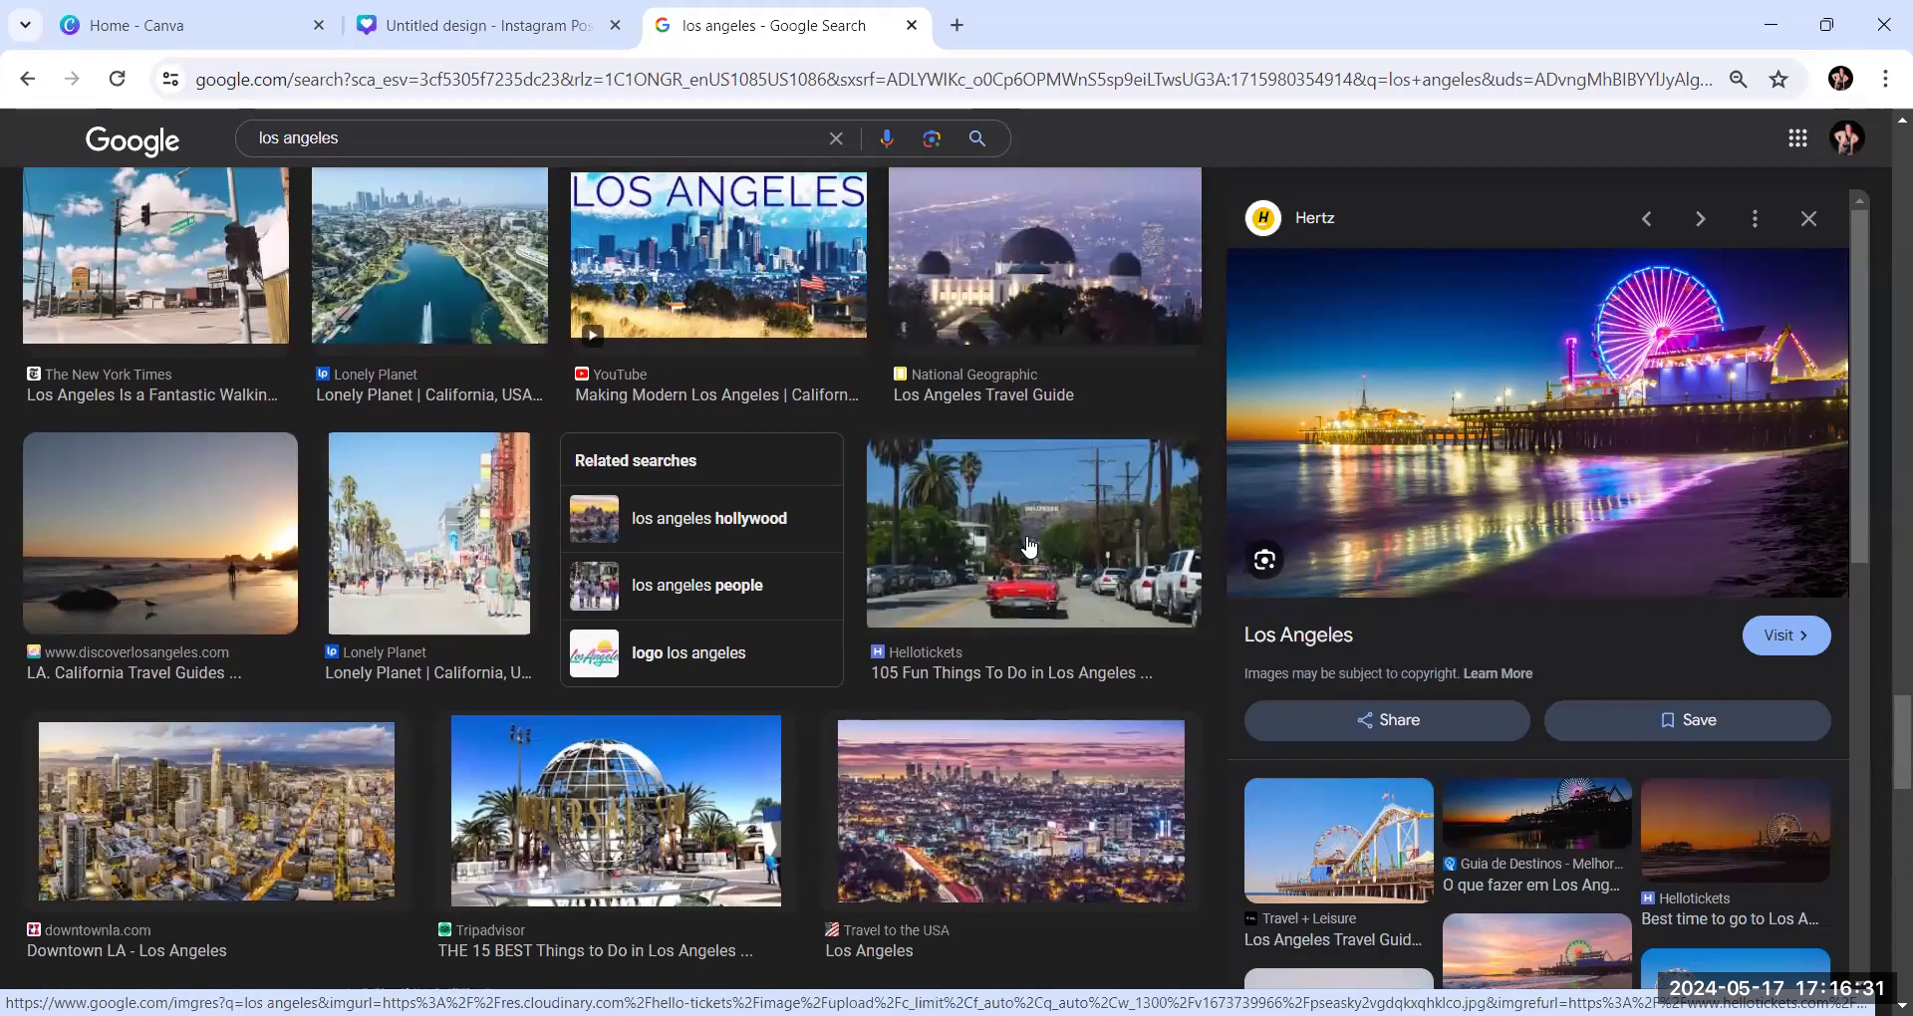
scroll(1030, 546, down, 3)
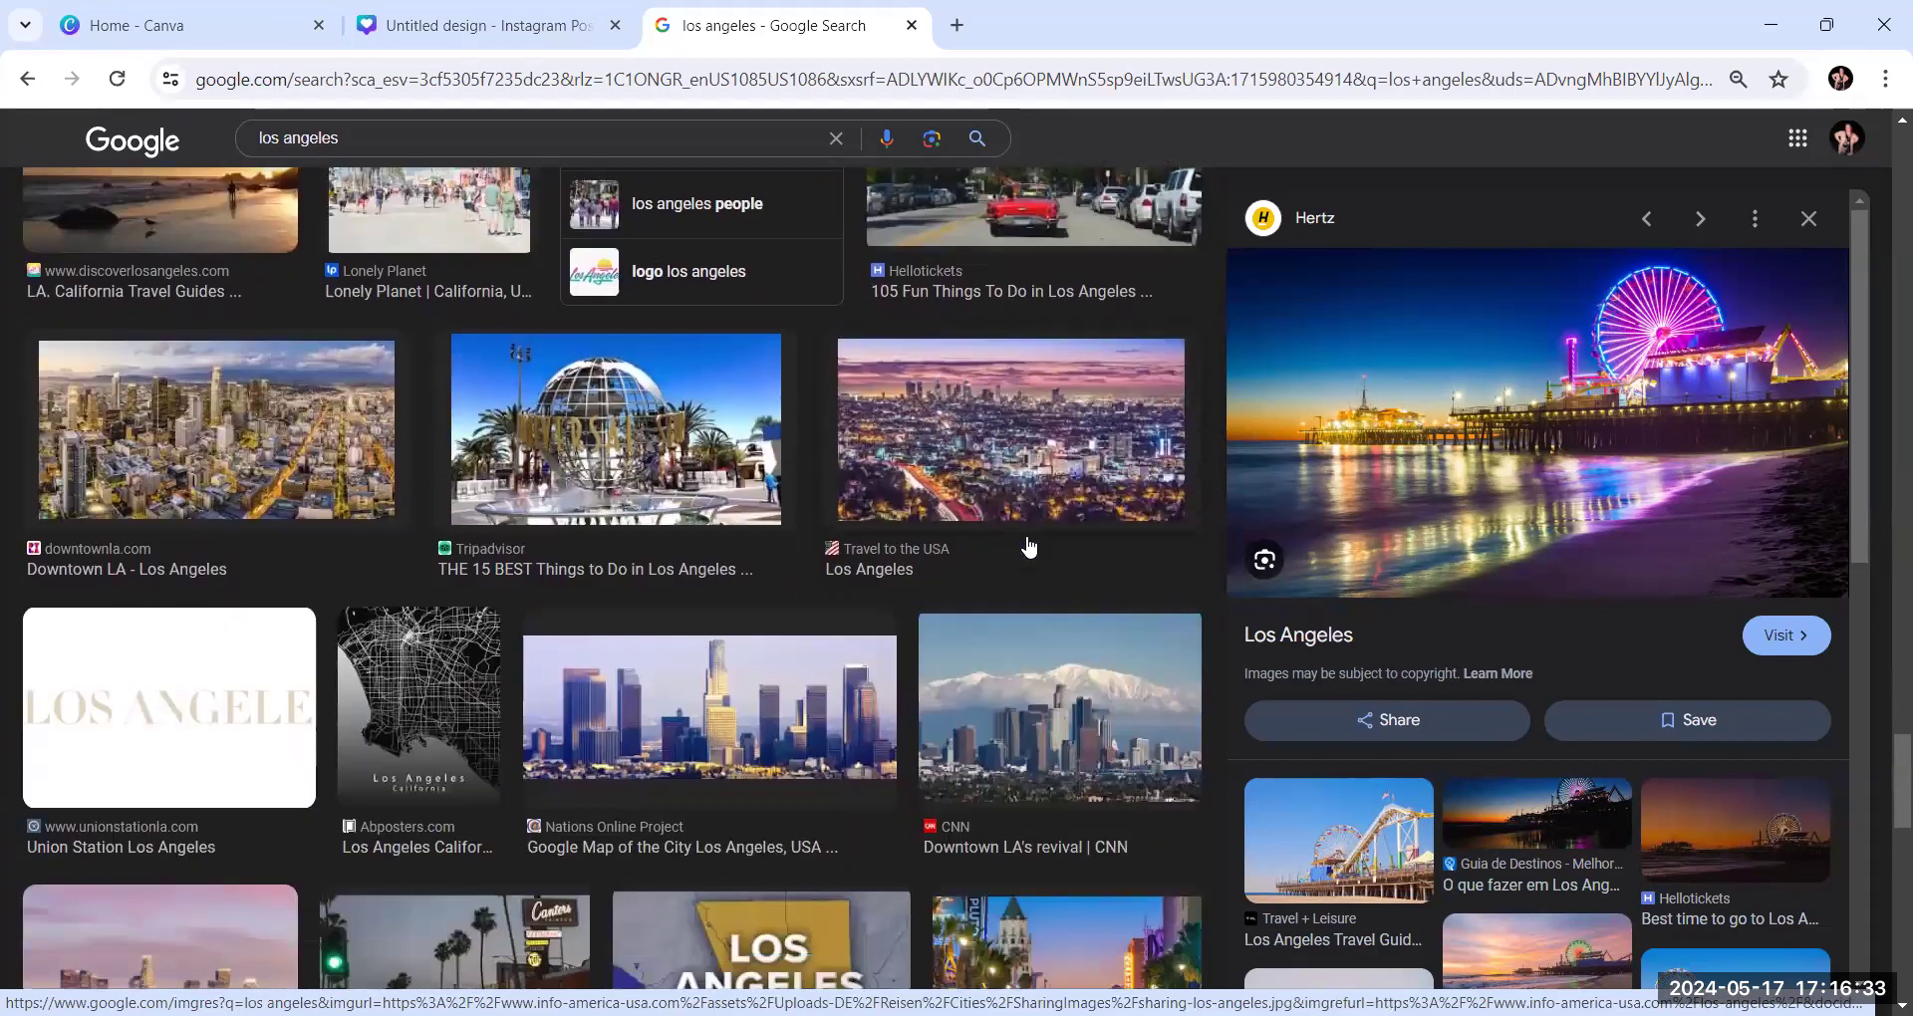
Open the related image search "night los angeles" from further down the results
scroll(1030, 546, down, 1)
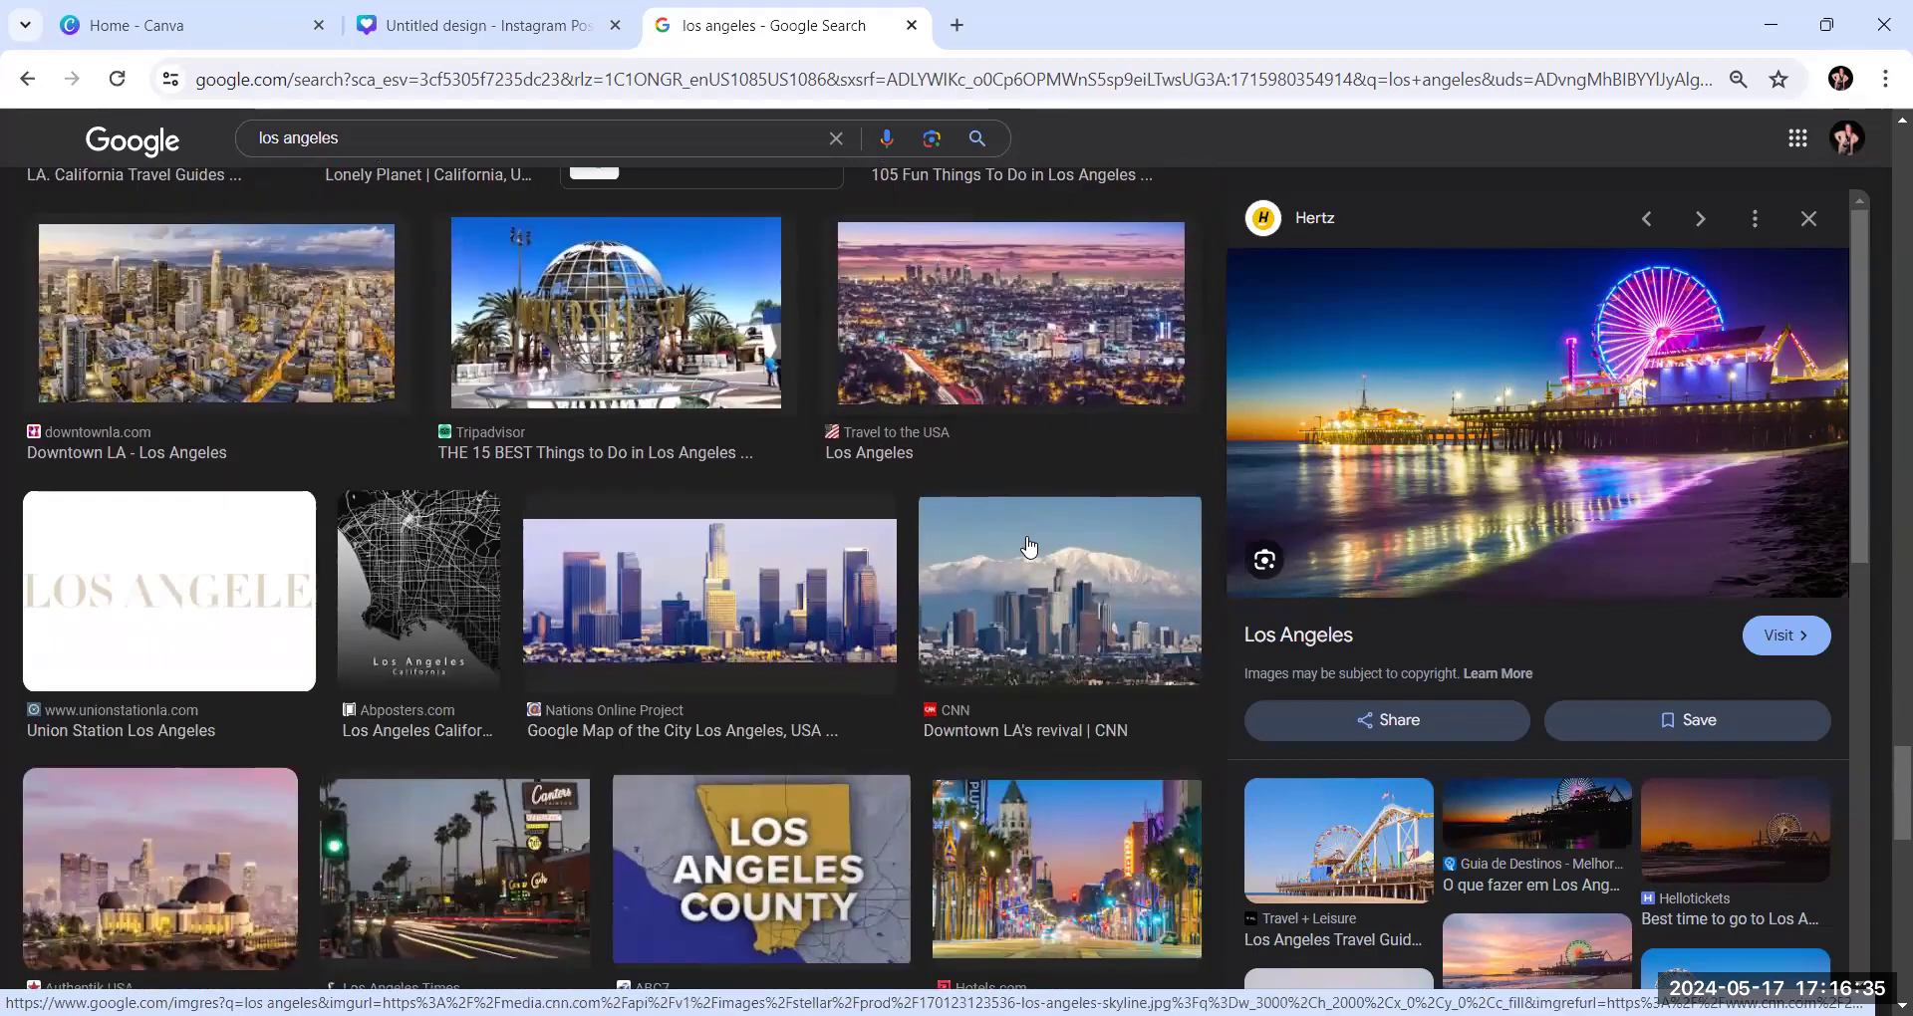
scroll(1029, 546, down, 5)
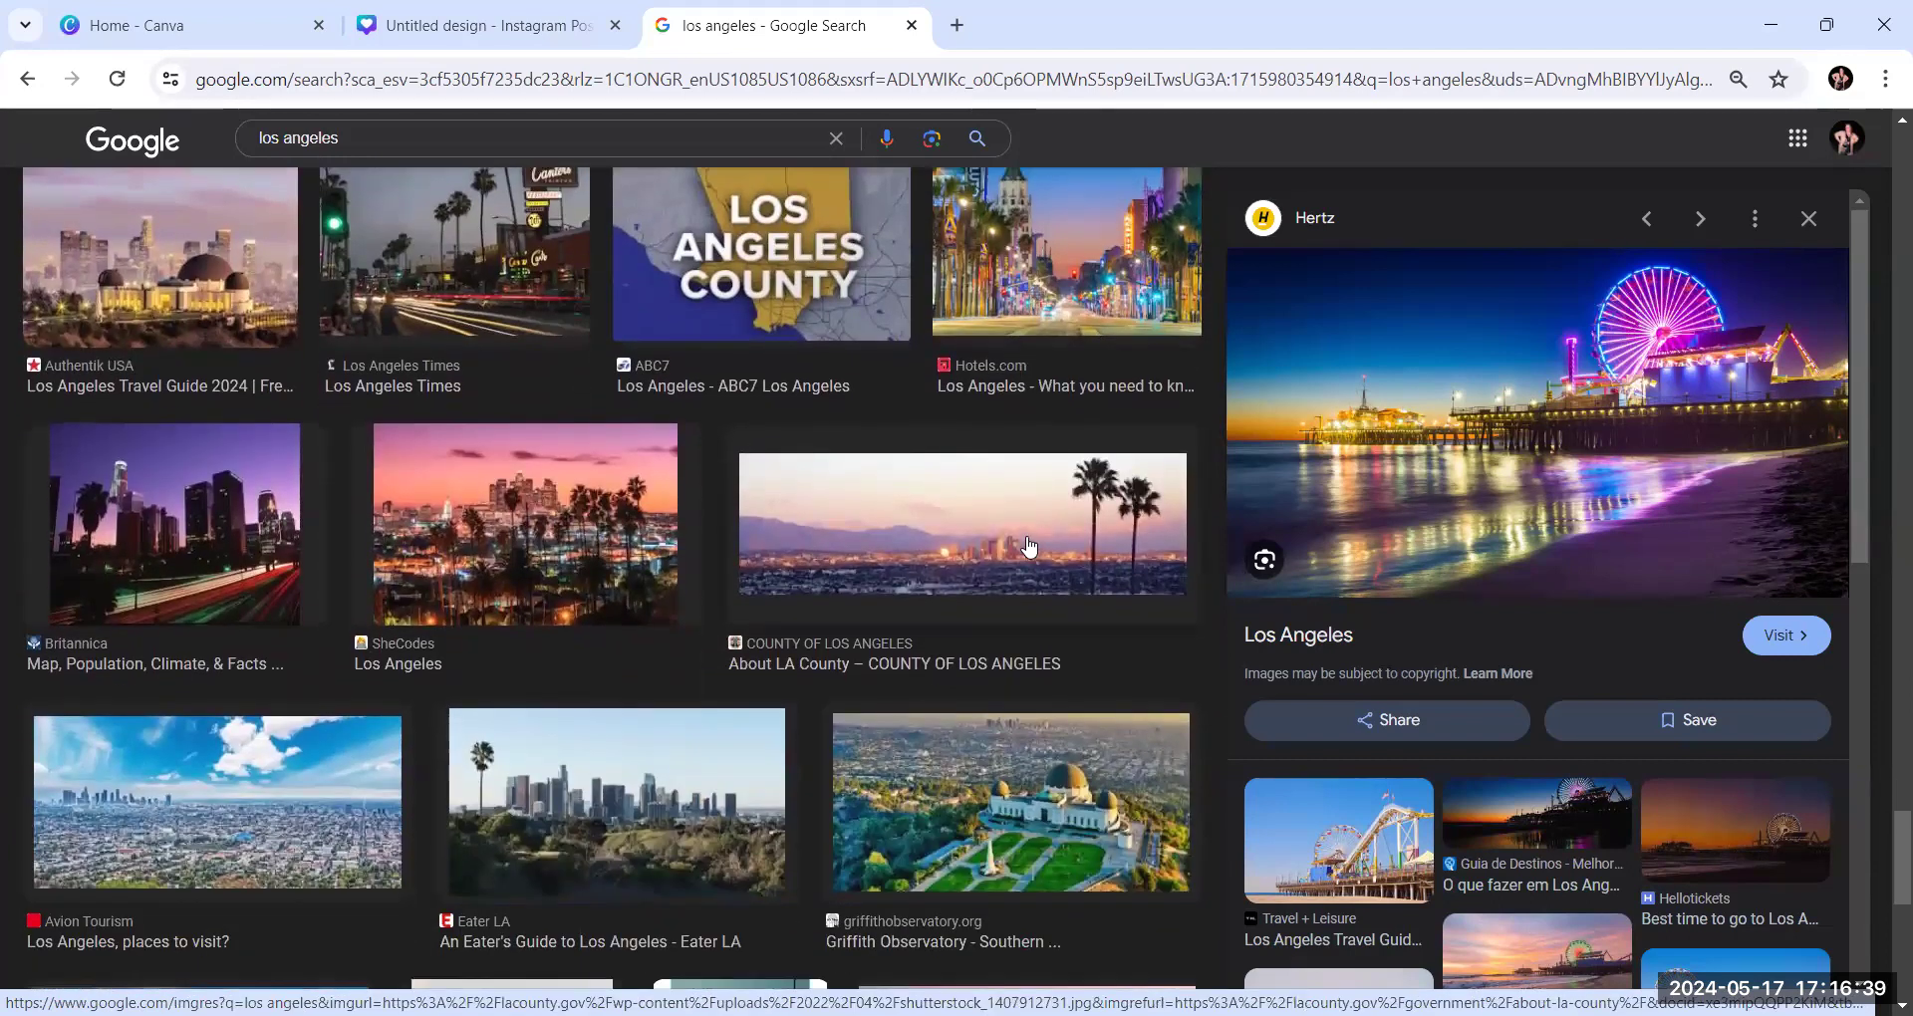
scroll(994, 605, down, 2)
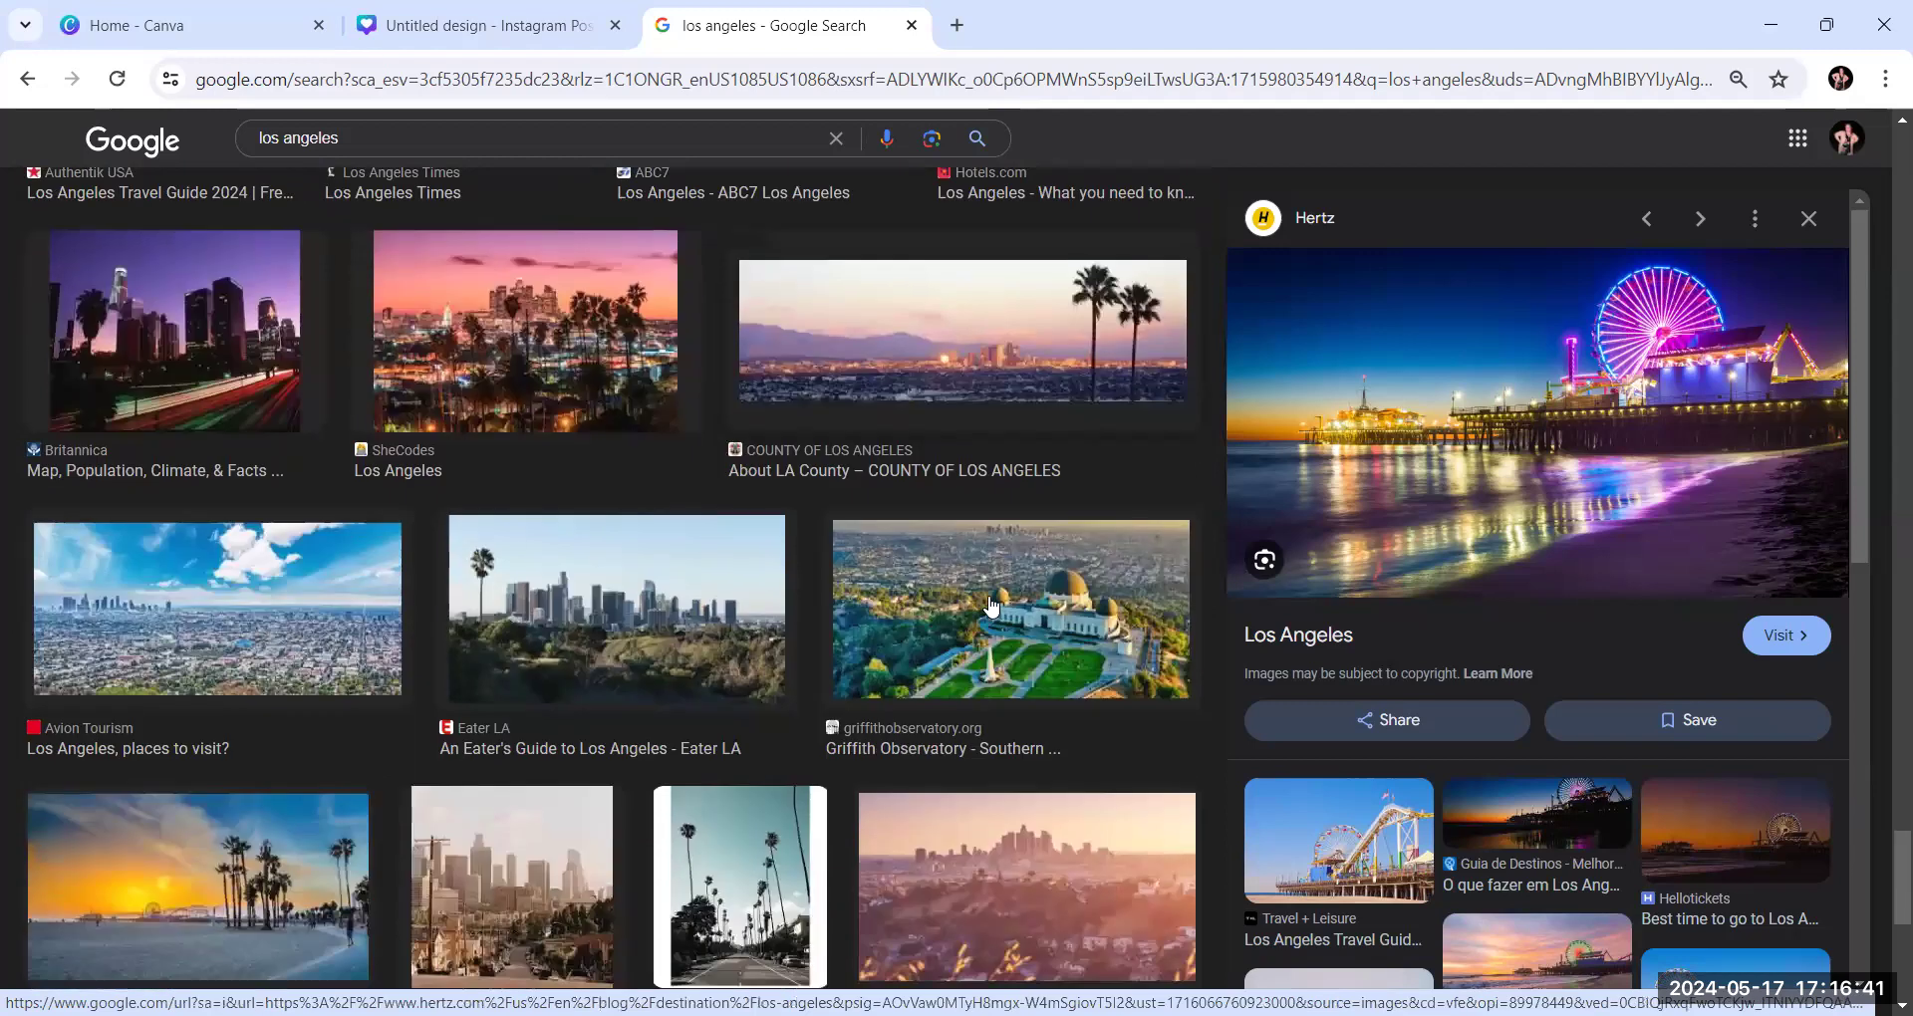
scroll(992, 605, down, 5)
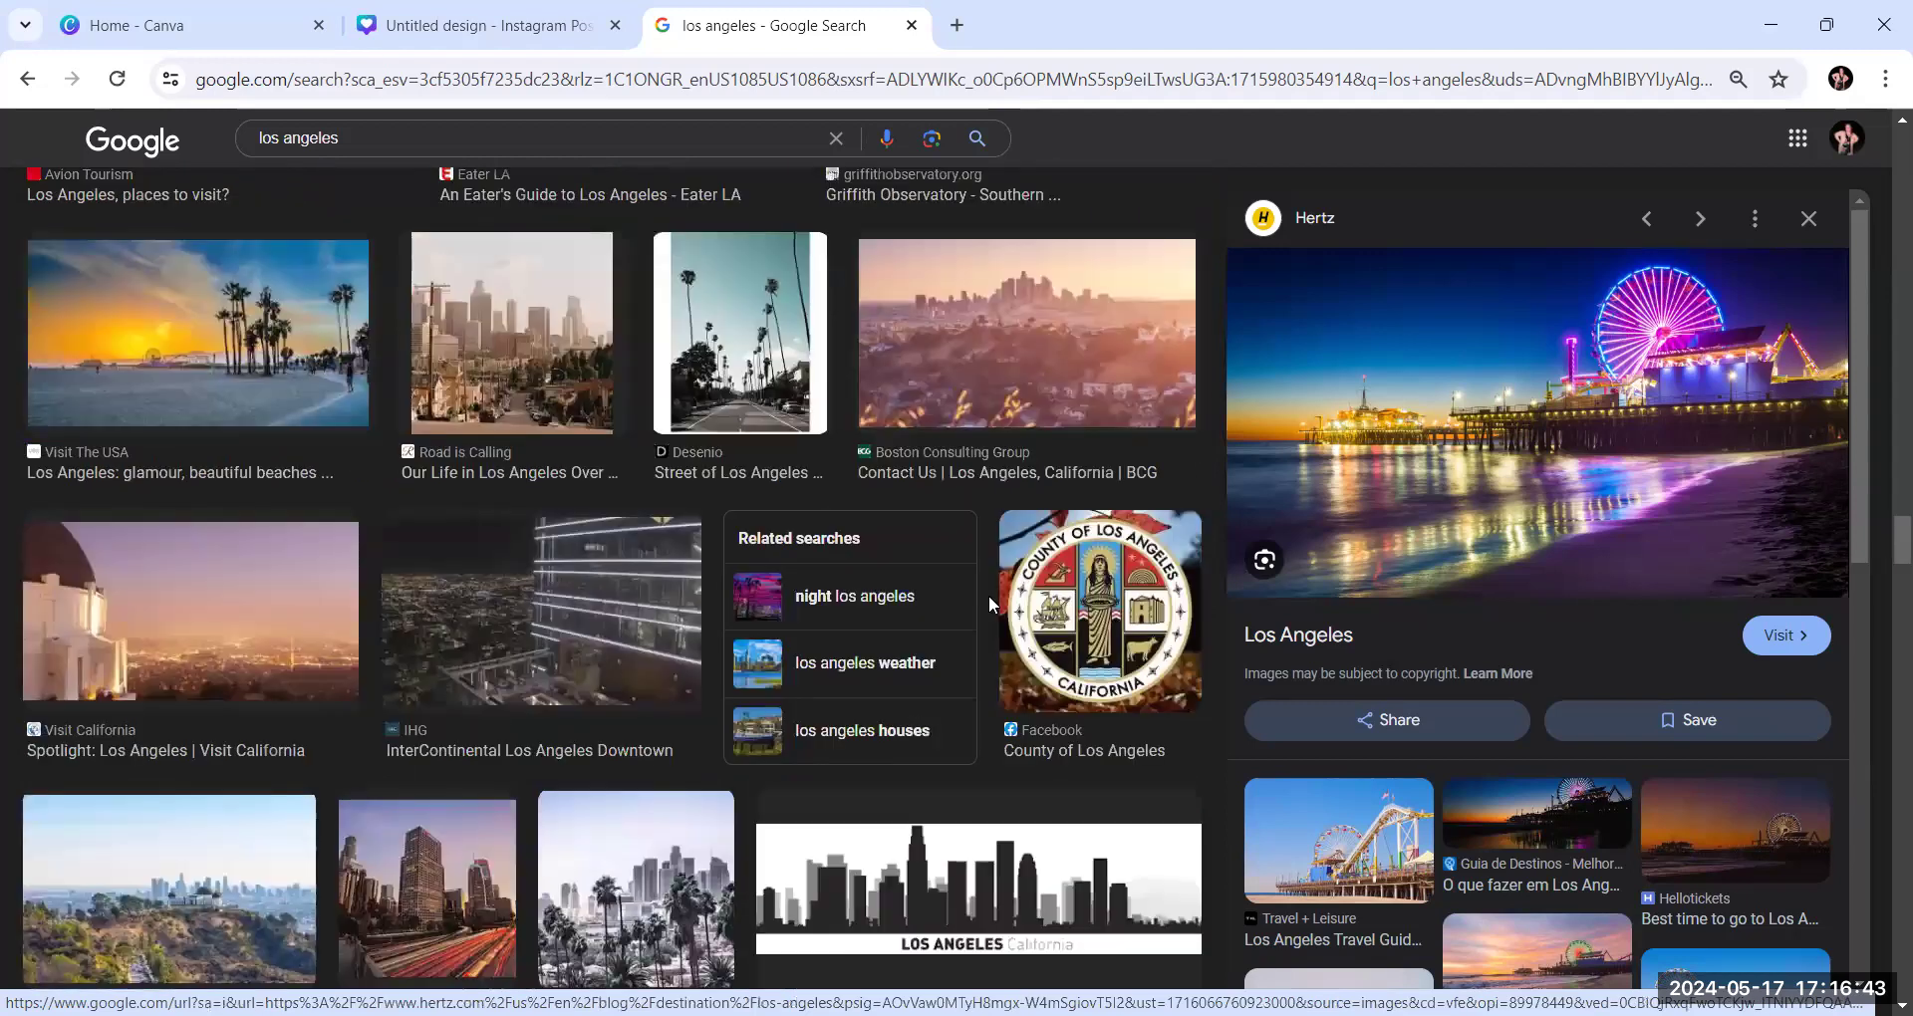
click(854, 598)
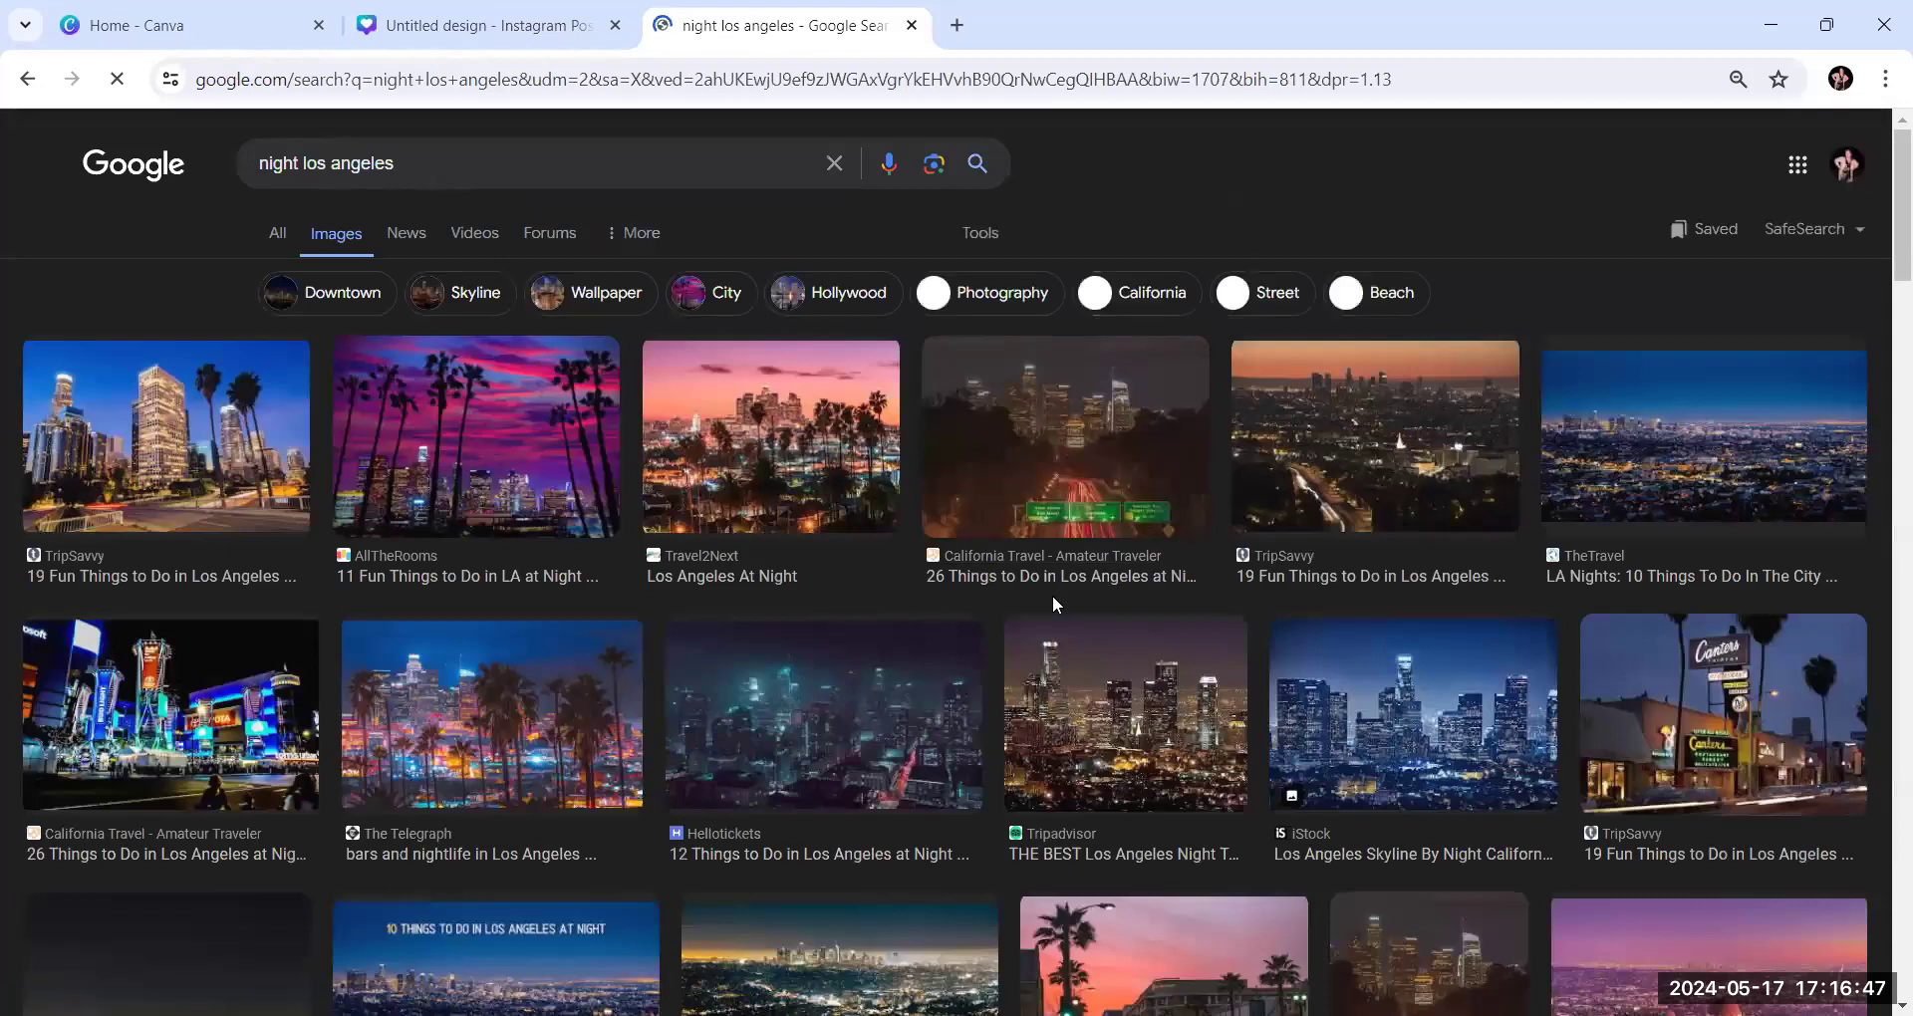
Look through the "night los angeles" image results for another night photo suited to the collage
scroll(1054, 604, down, 1)
scroll(1055, 606, down, 3)
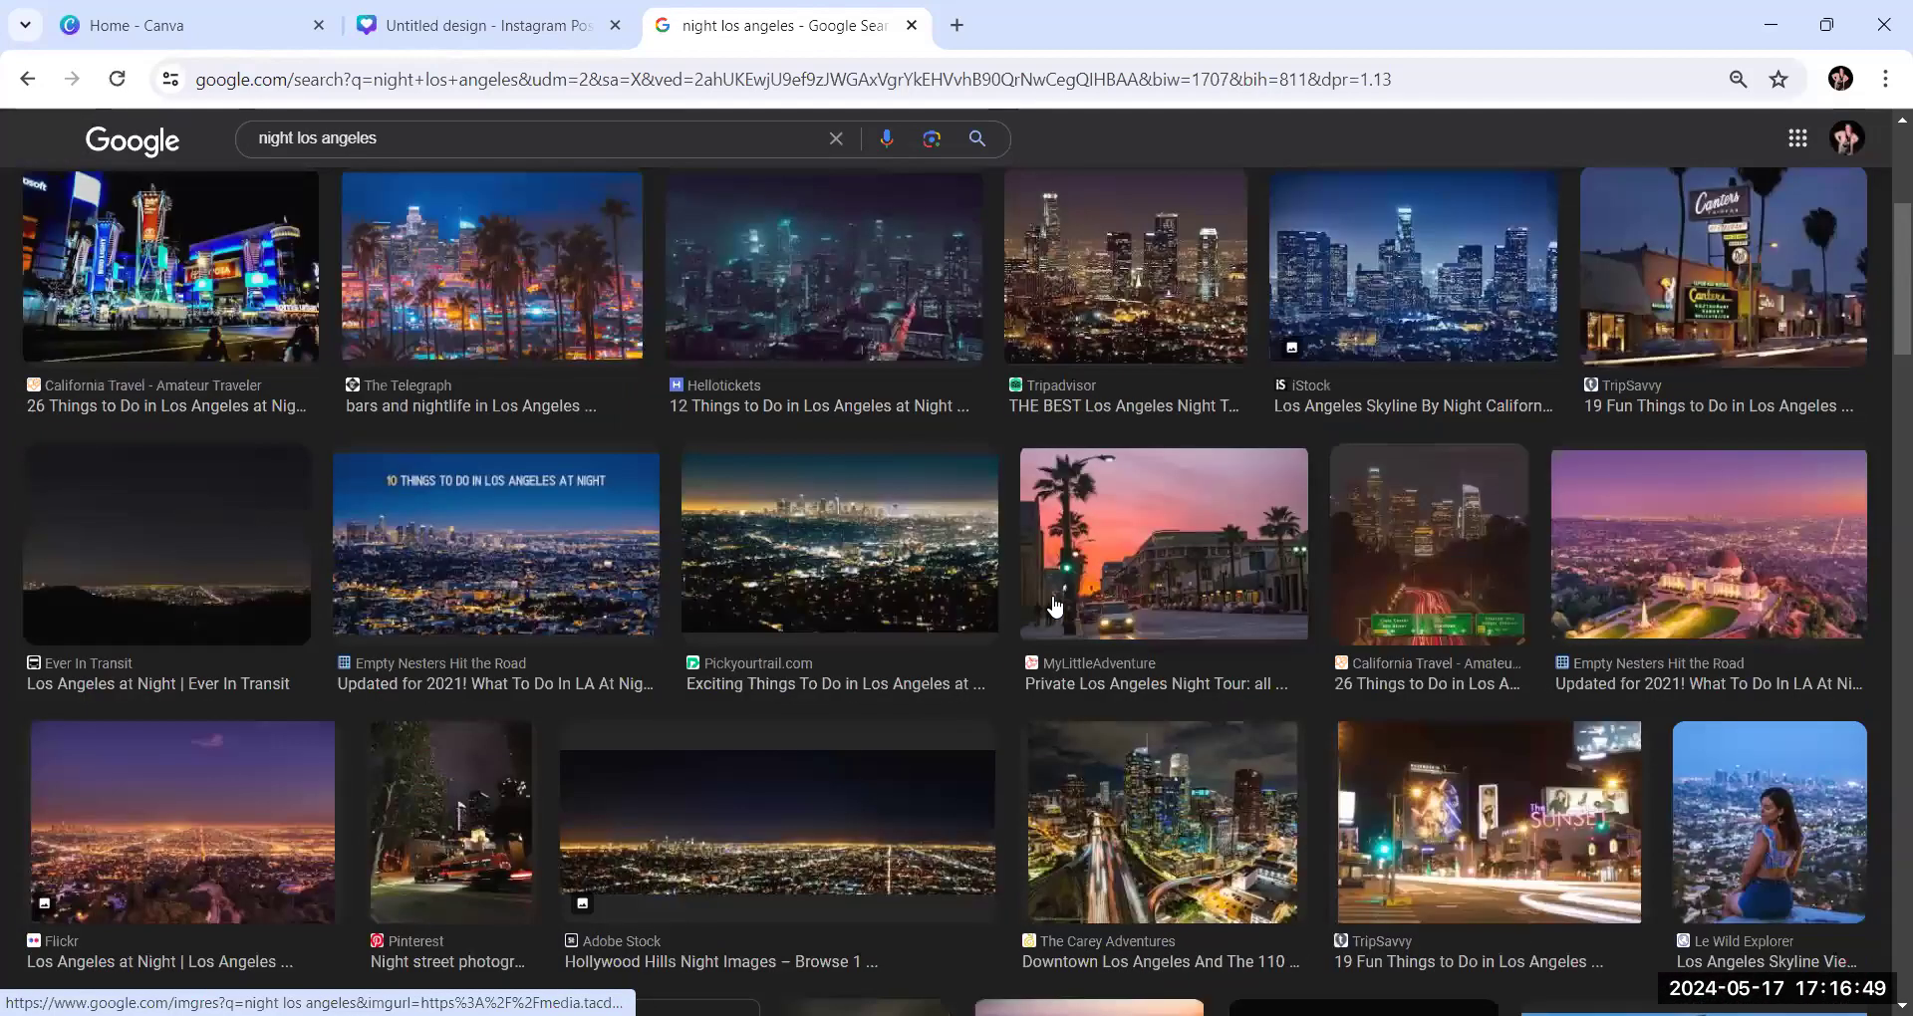
scroll(1055, 605, down, 4)
scroll(1053, 599, down, 6)
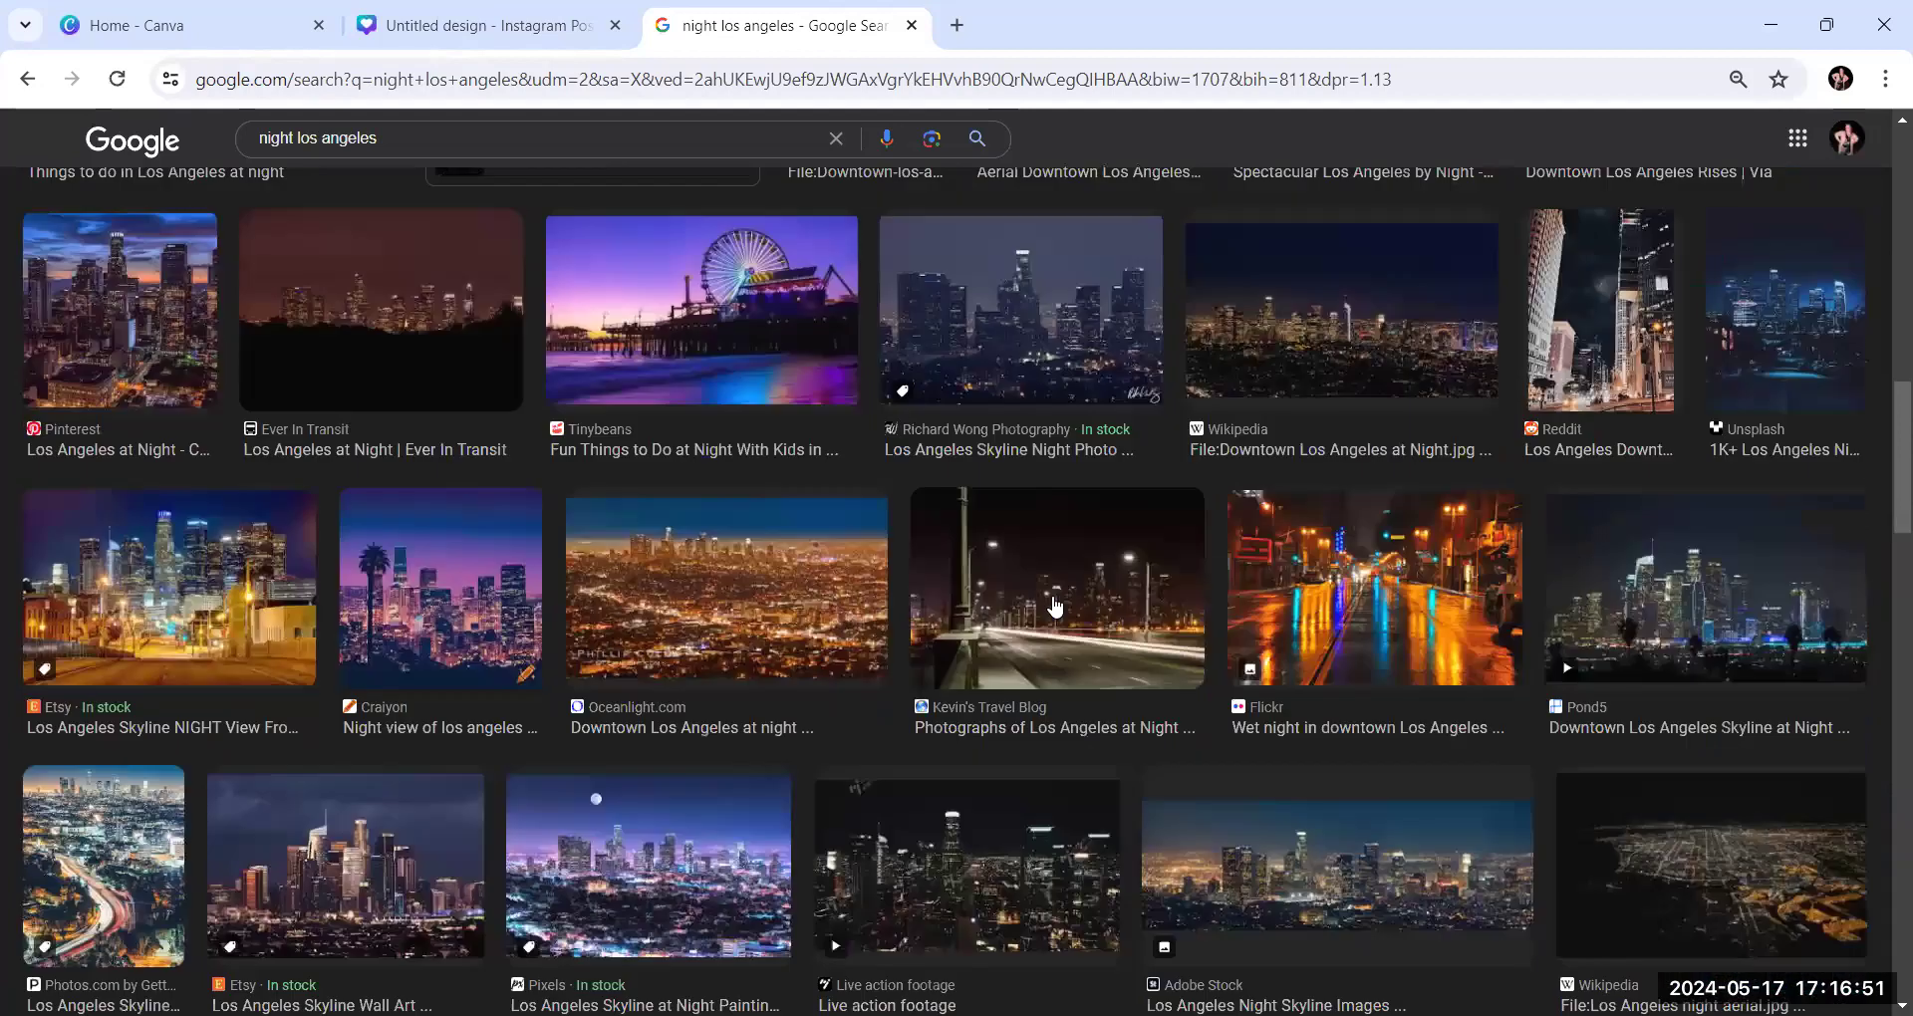
scroll(1055, 606, down, 1)
scroll(1055, 606, down, 6)
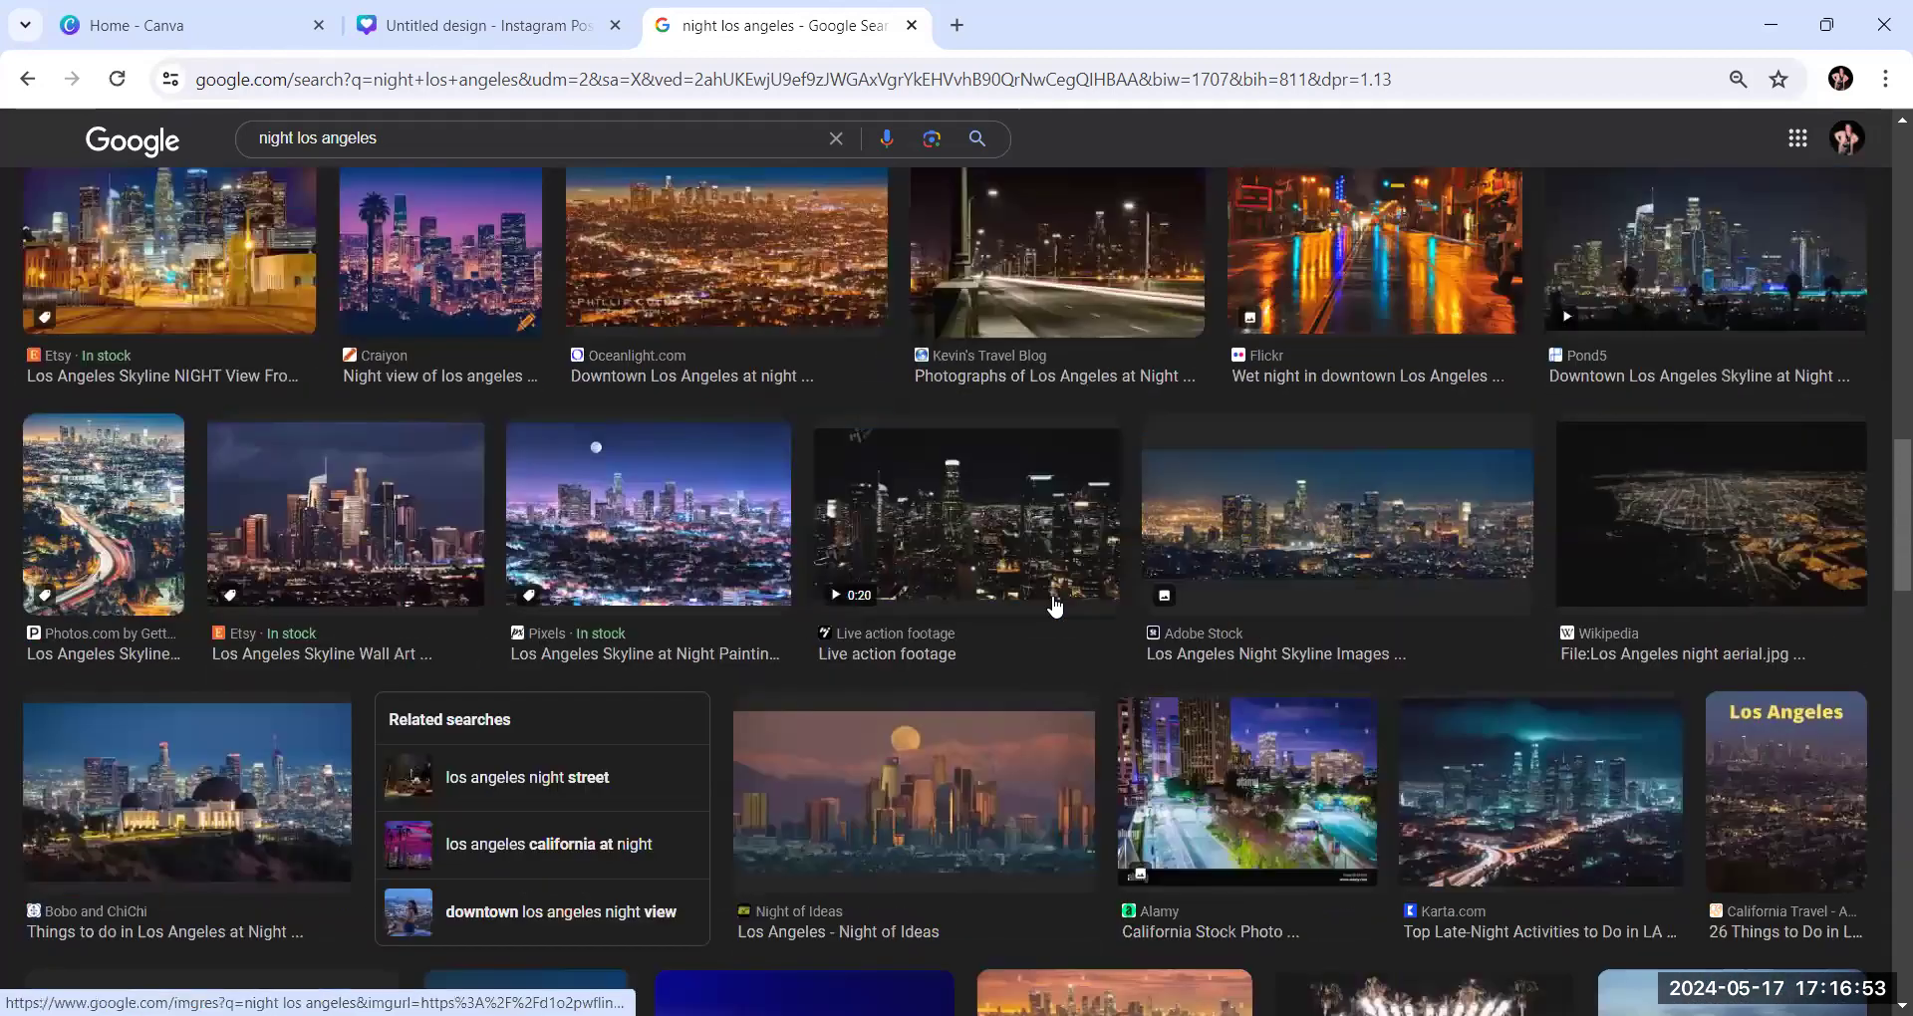
scroll(1055, 605, down, 4)
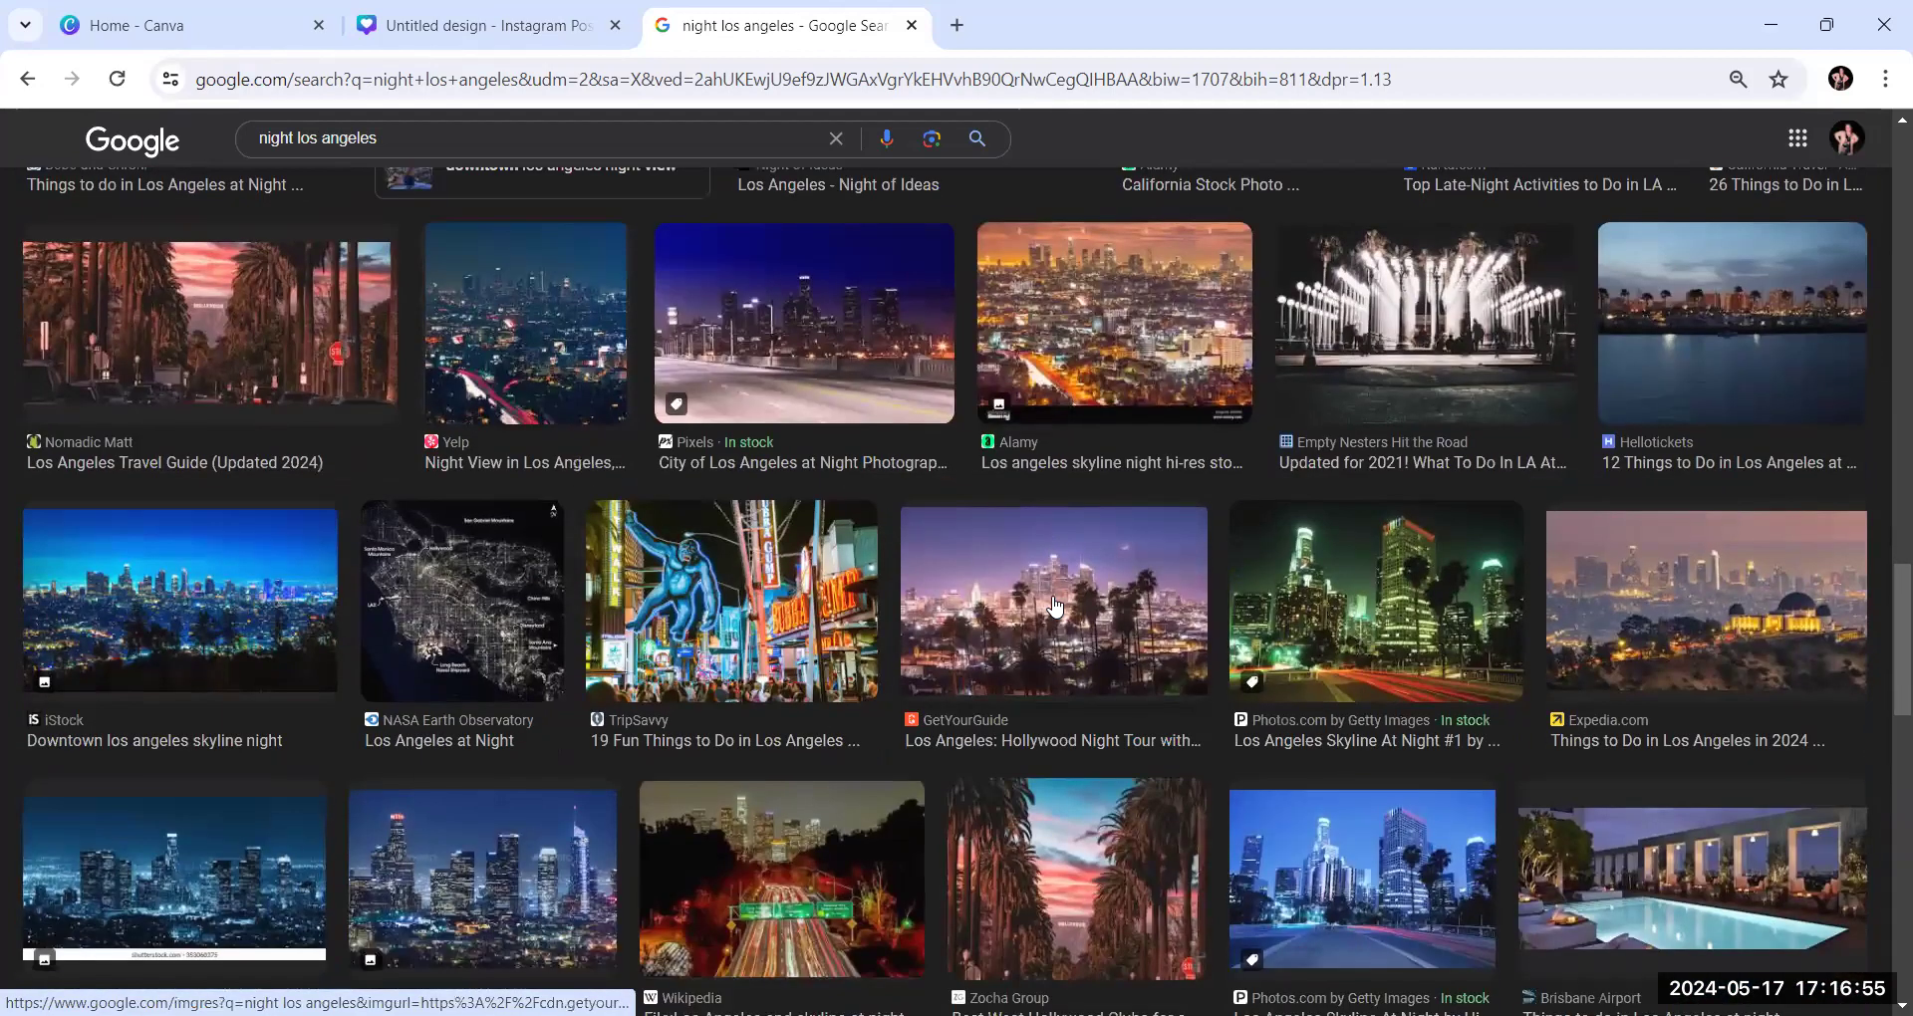
scroll(1053, 604, up, 5)
scroll(1053, 602, up, 5)
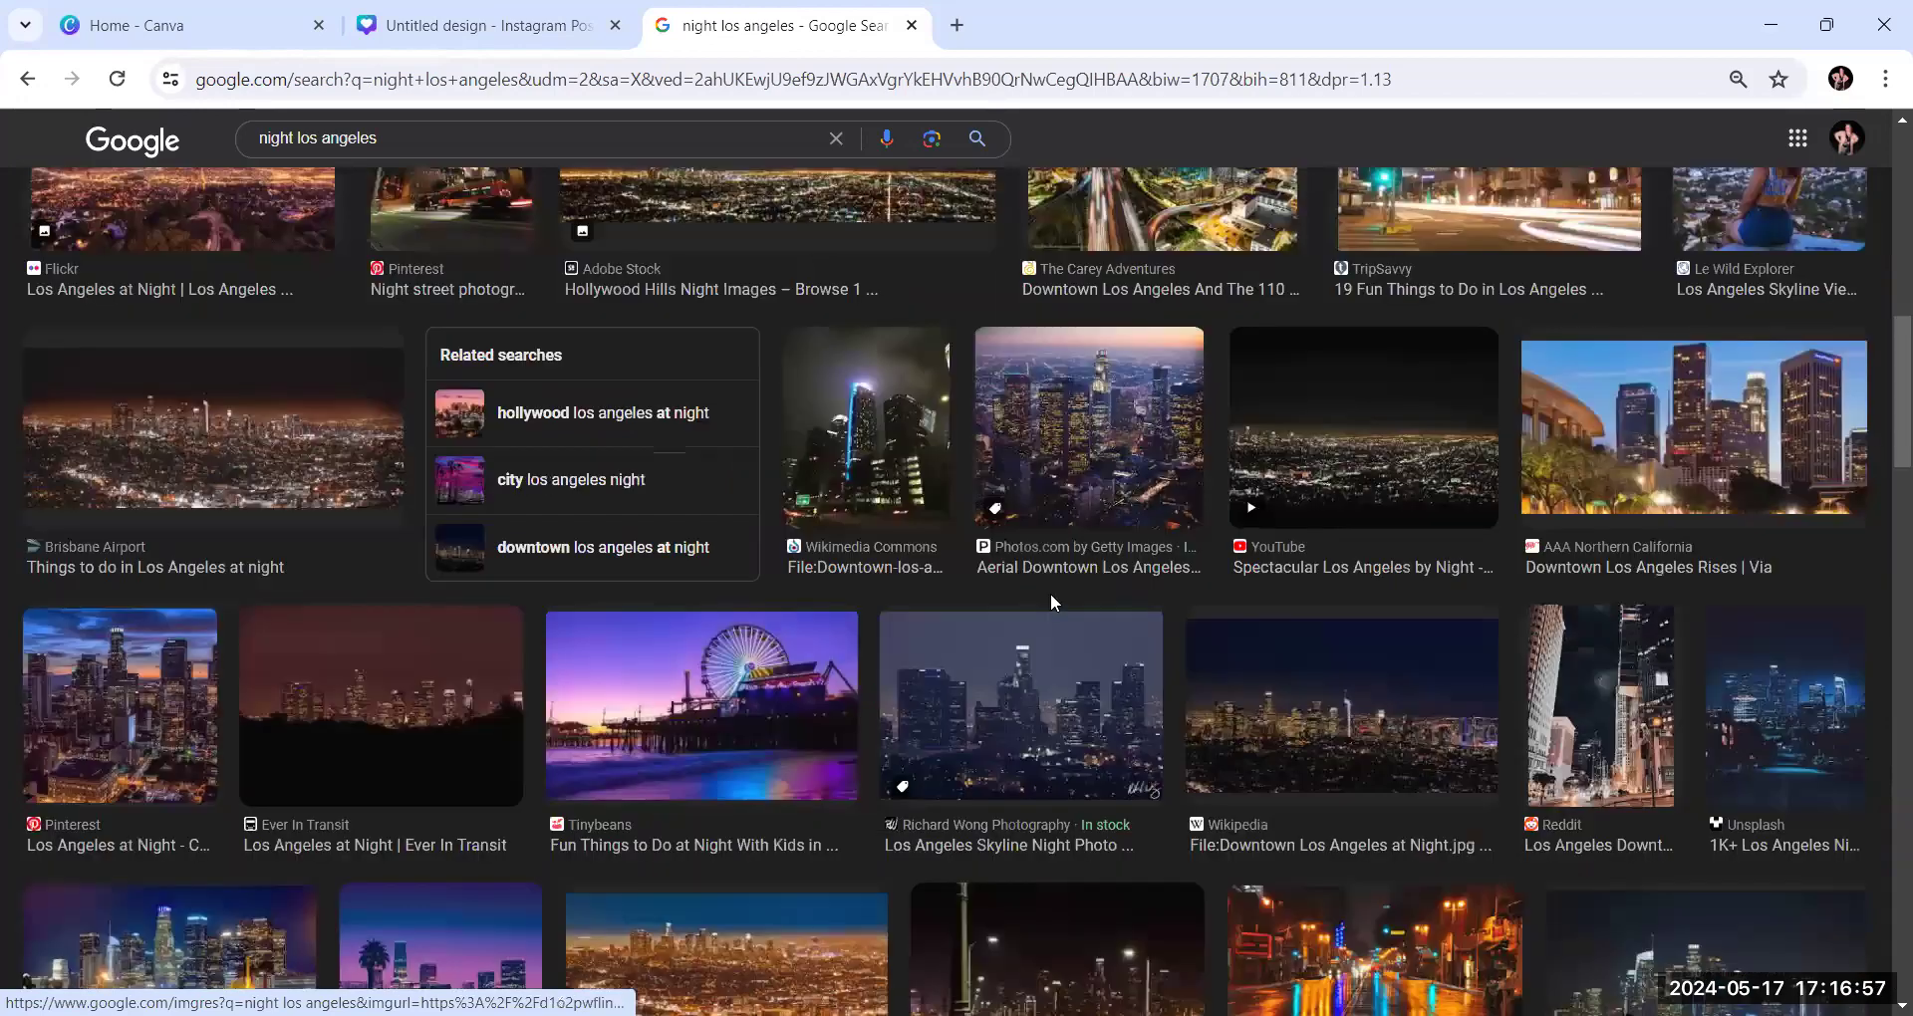
scroll(1053, 602, up, 8)
scroll(1052, 603, up, 4)
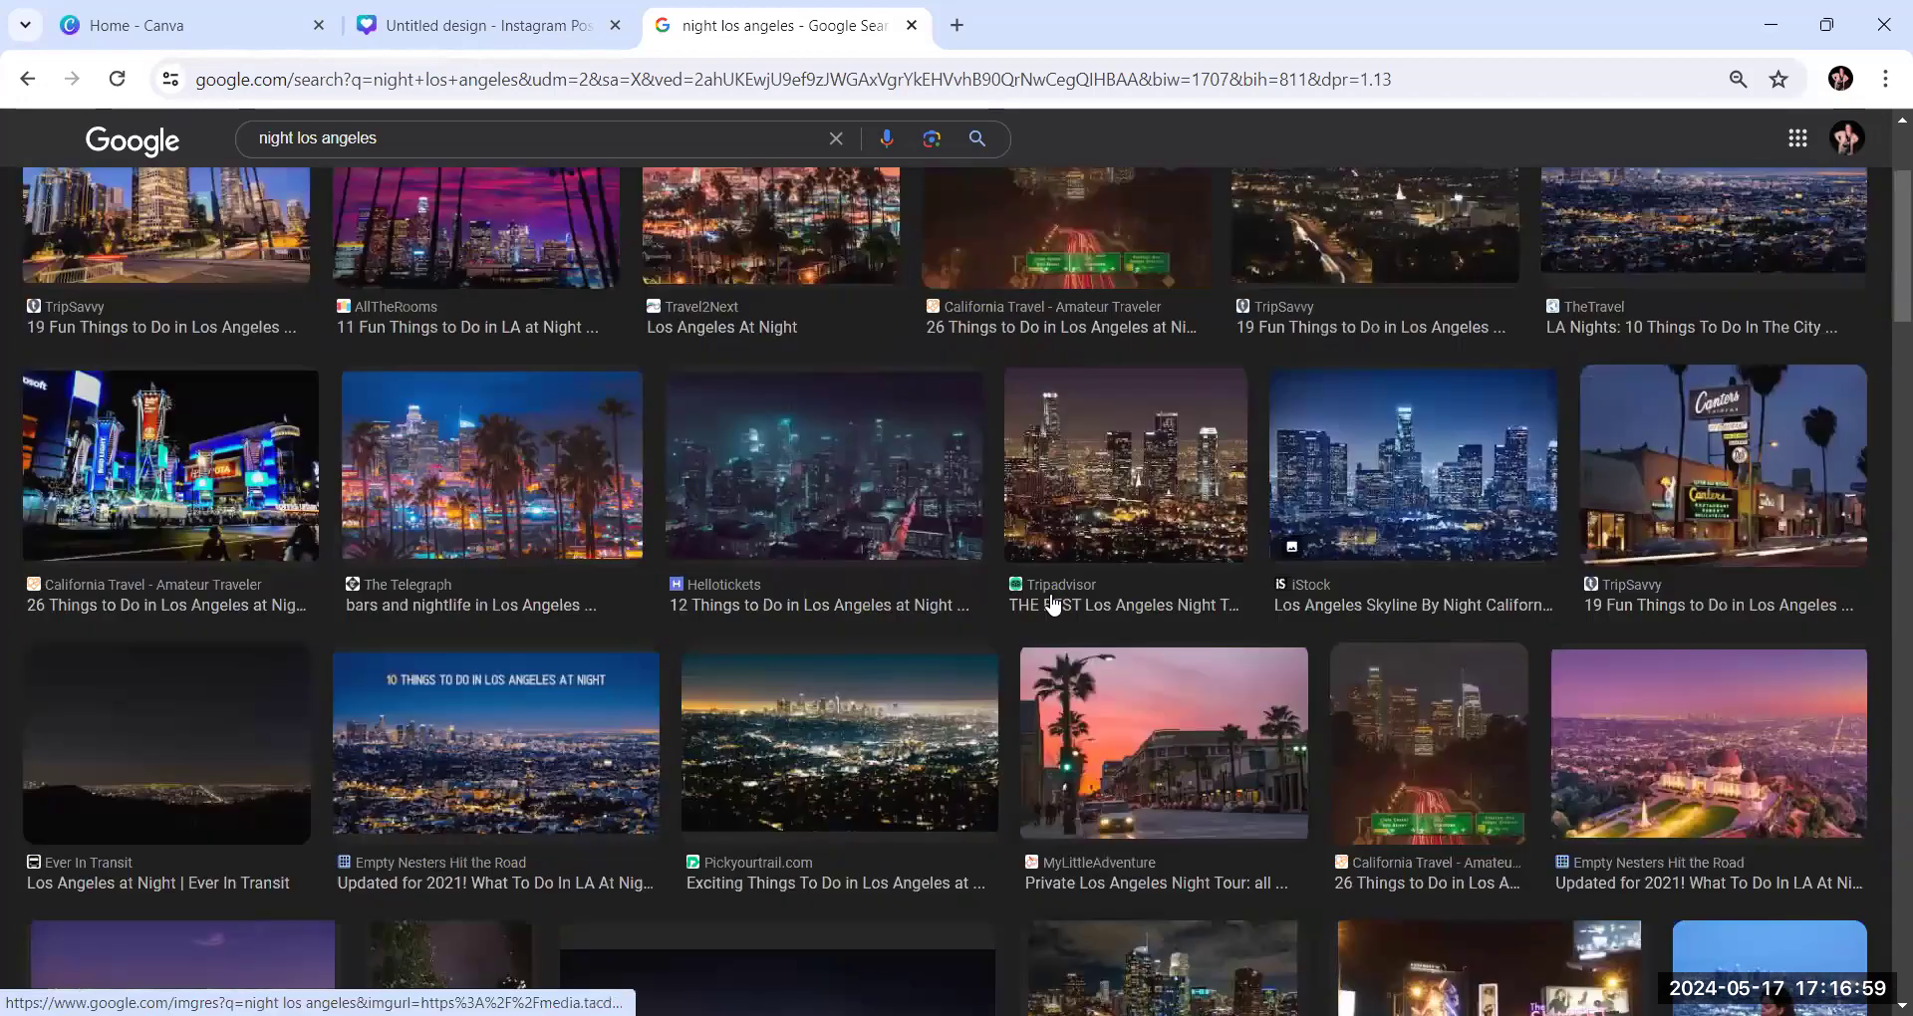
scroll(1051, 603, down, 4)
scroll(1048, 602, down, 4)
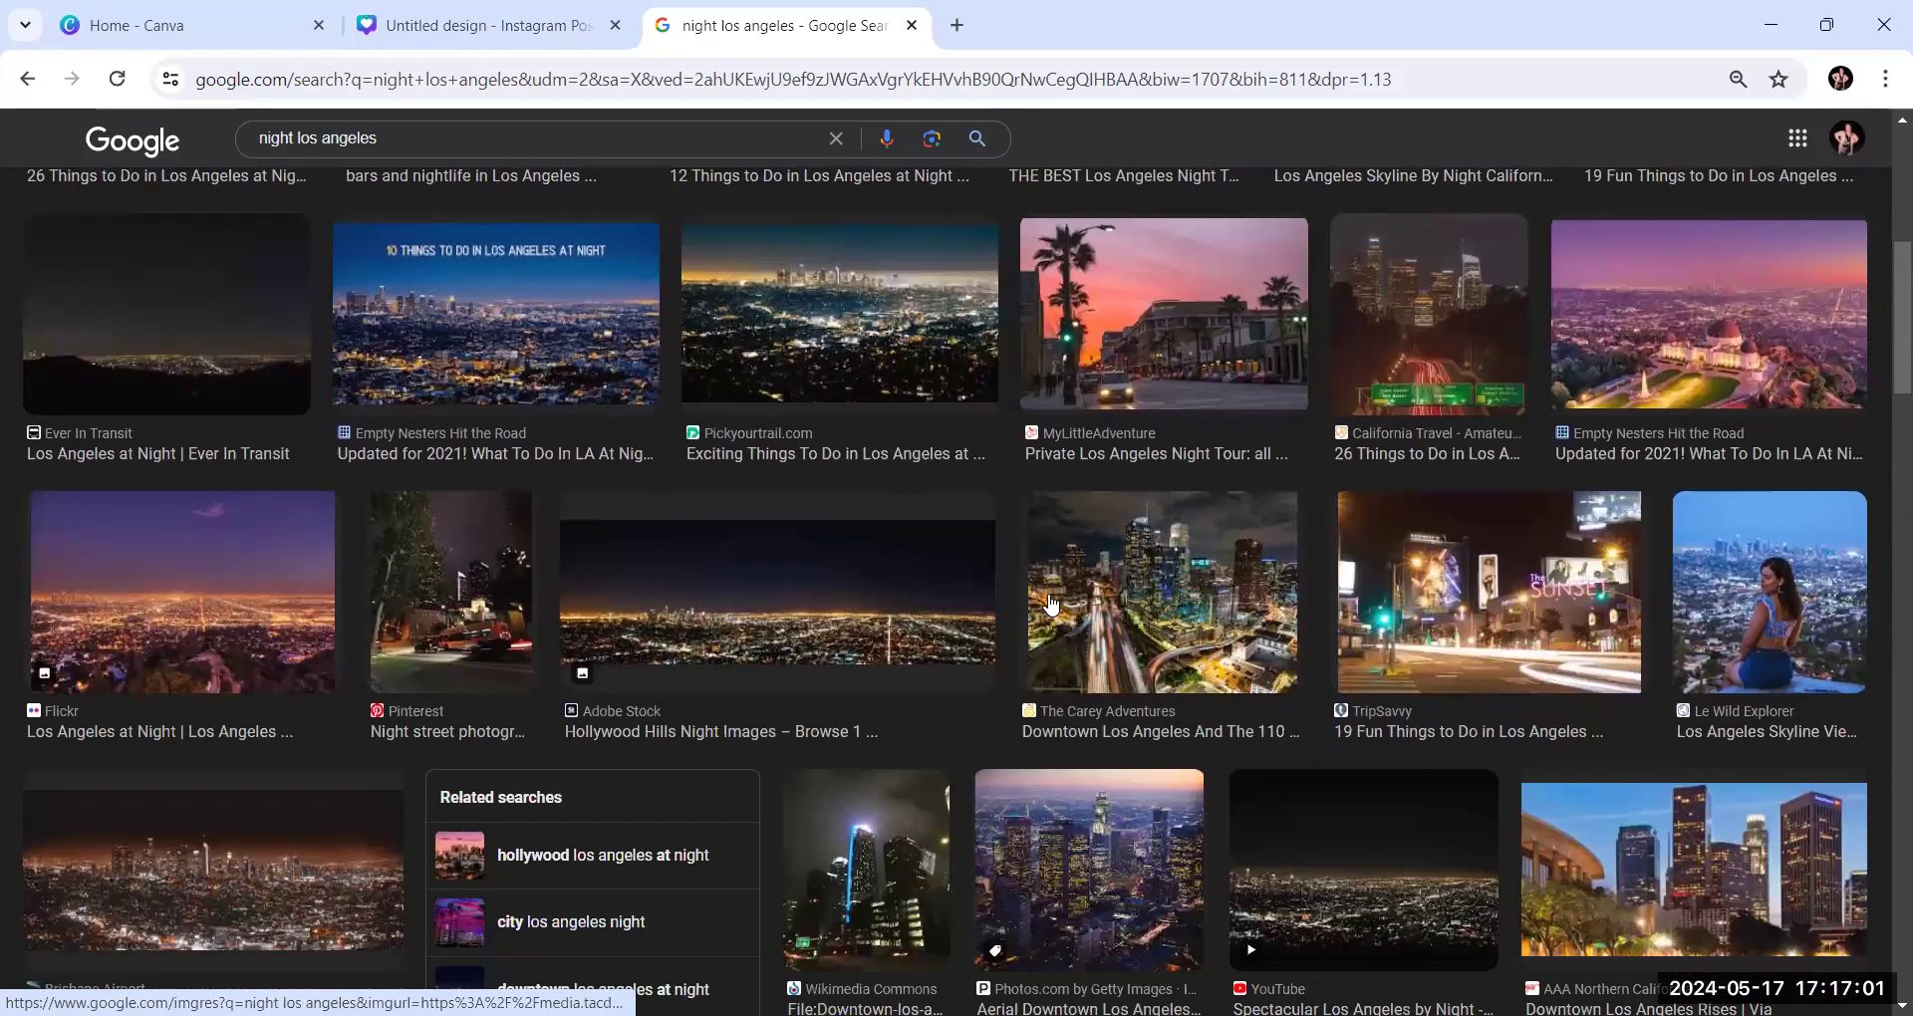
scroll(1044, 598, down, 6)
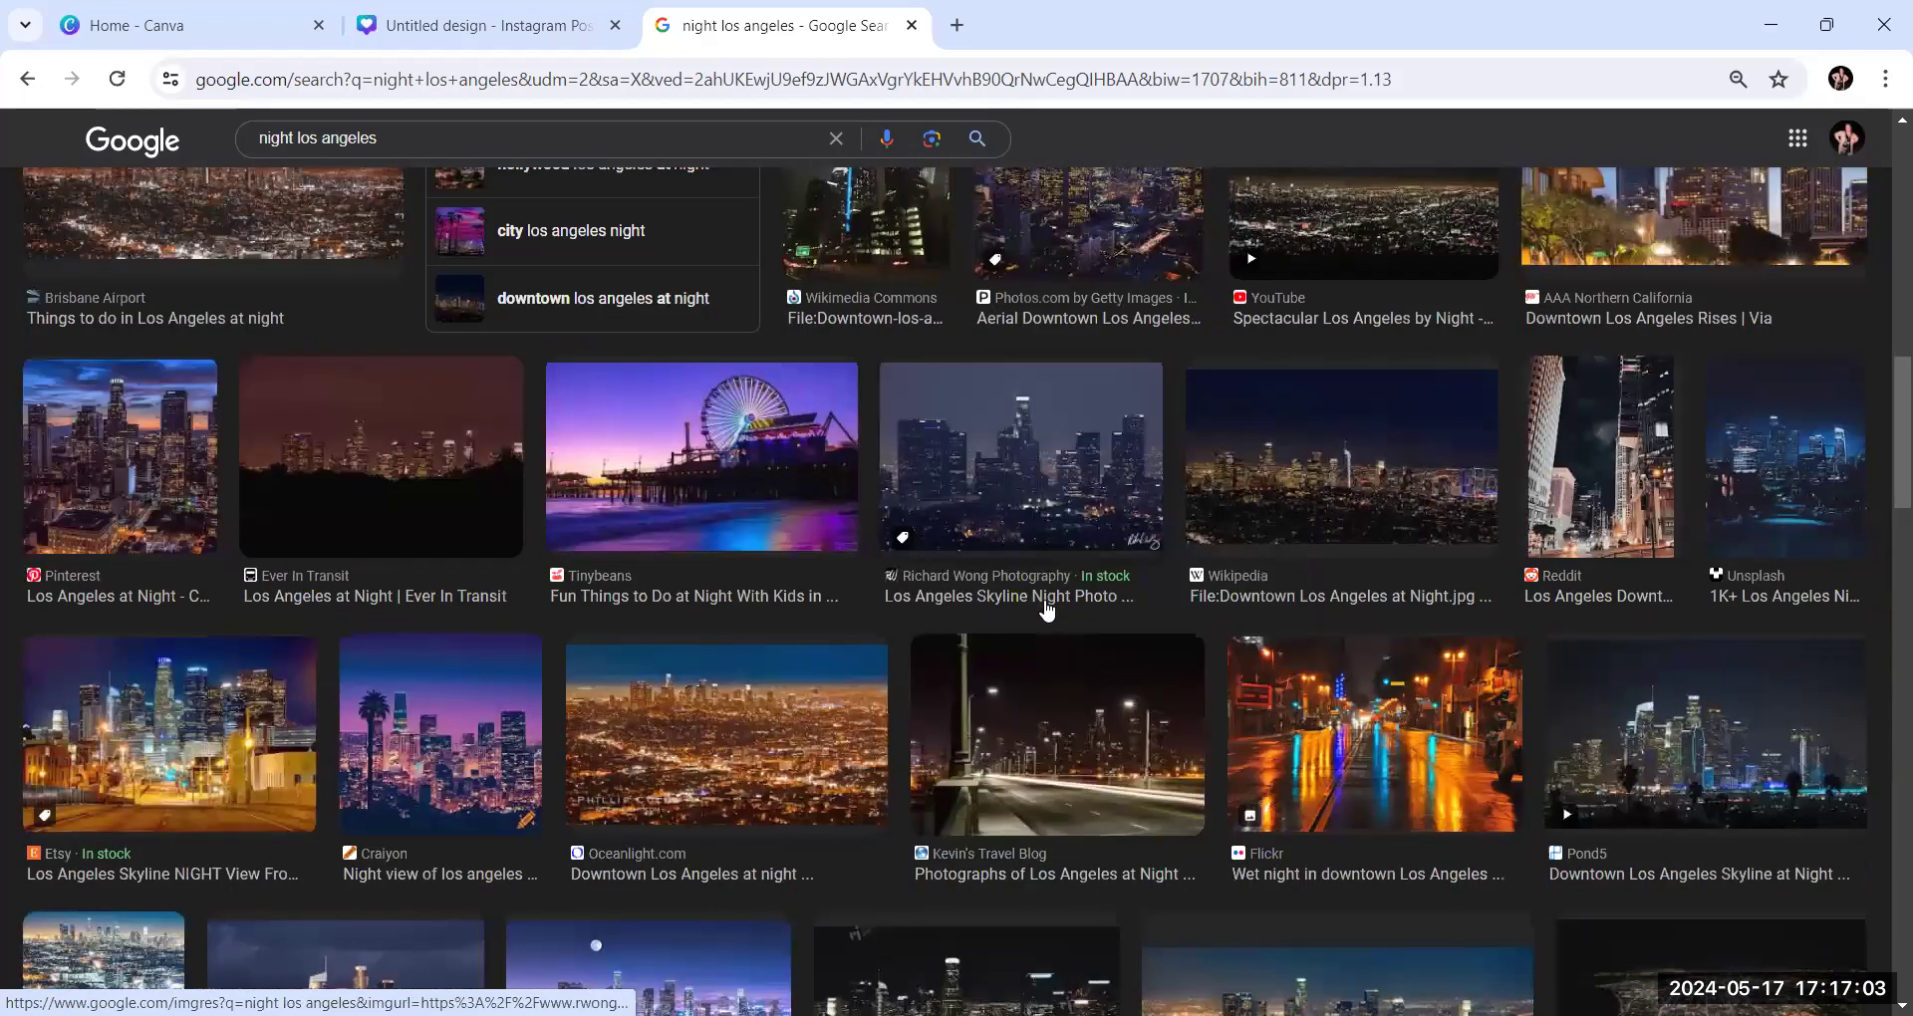
scroll(1047, 610, down, 4)
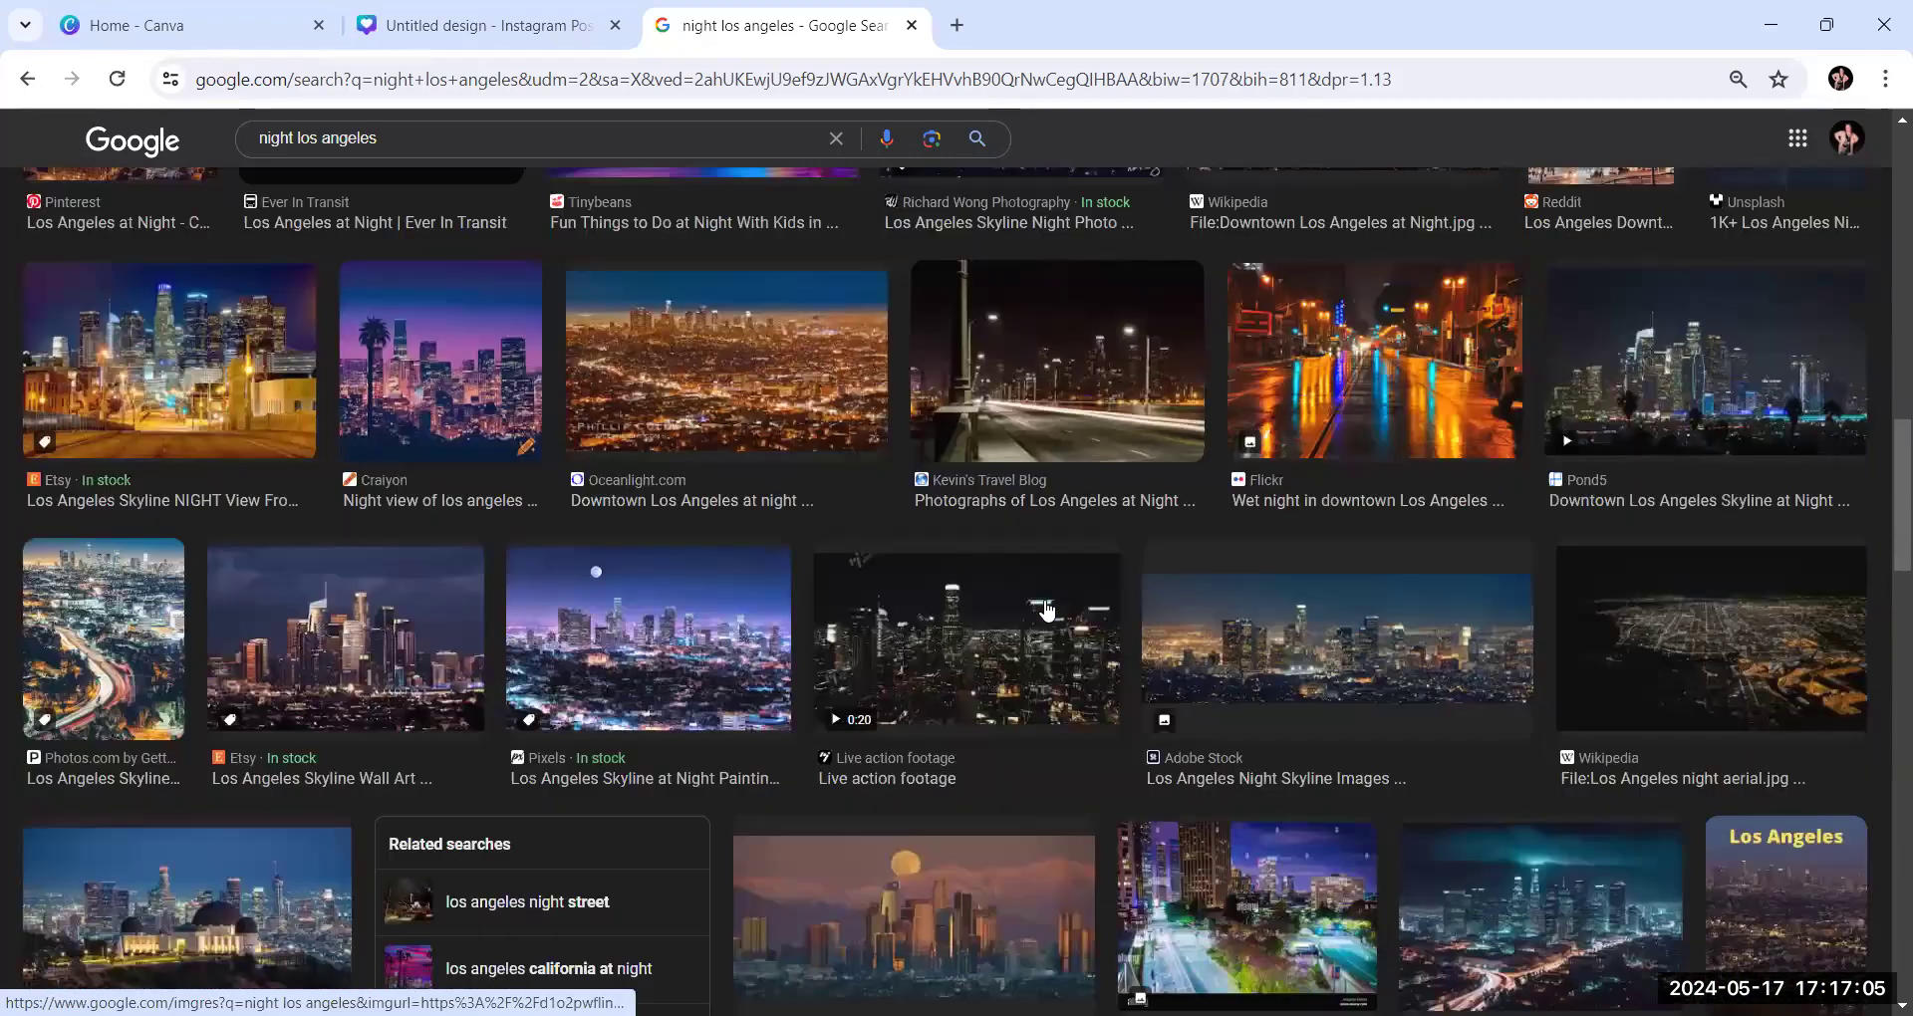
scroll(1046, 610, down, 3)
scroll(1046, 610, down, 6)
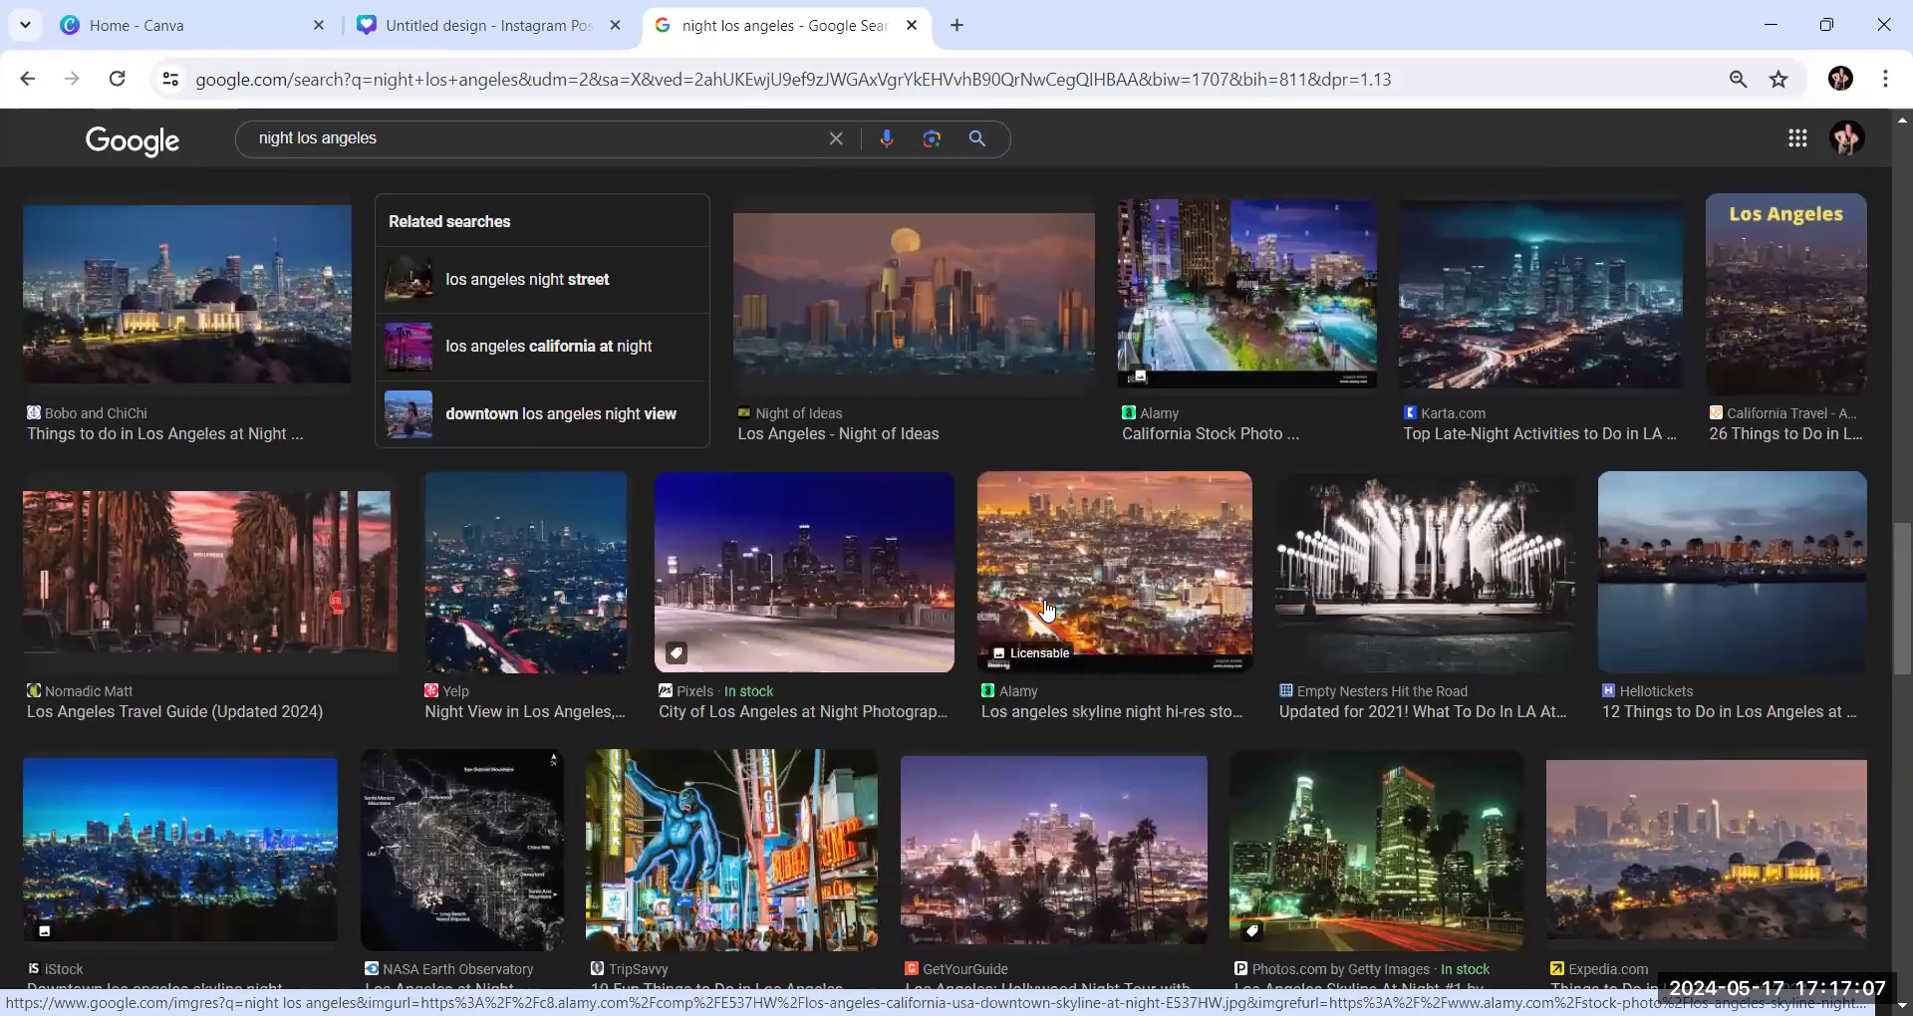
scroll(1046, 609, down, 3)
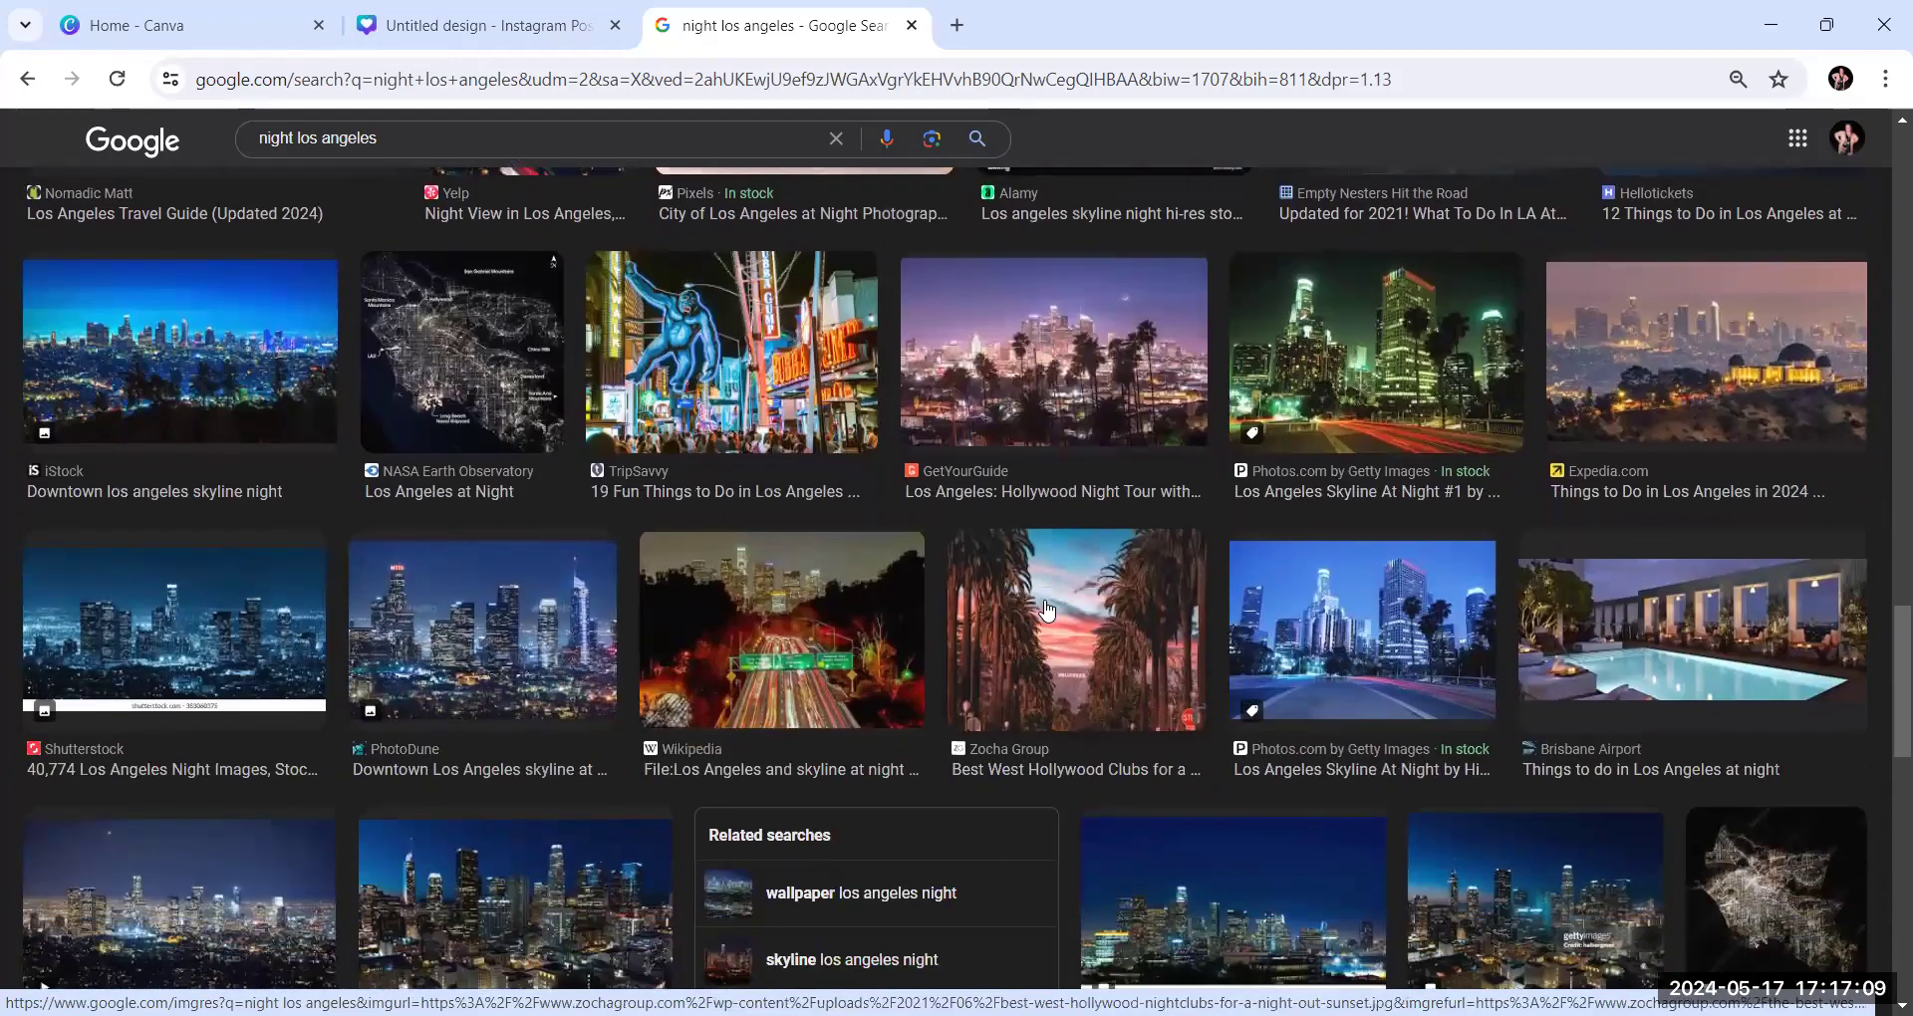
scroll(1045, 610, down, 10)
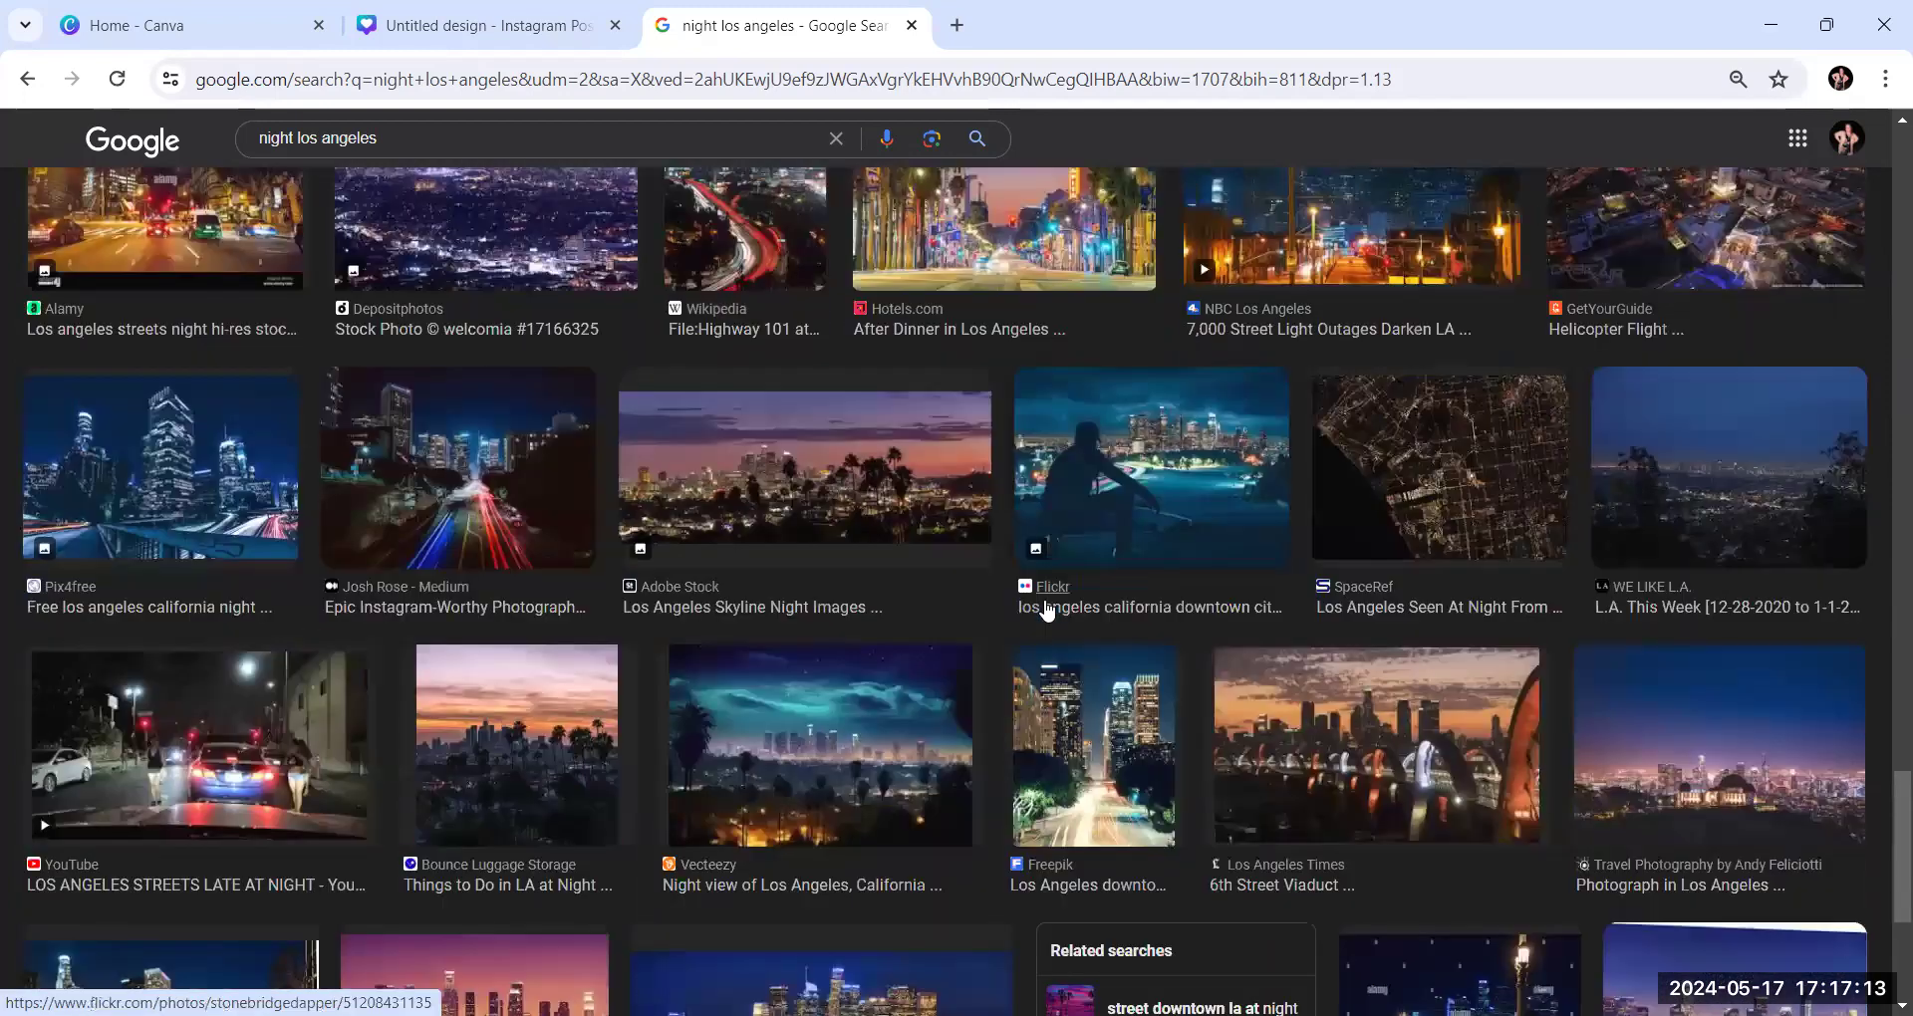
scroll(1007, 428, up, 3)
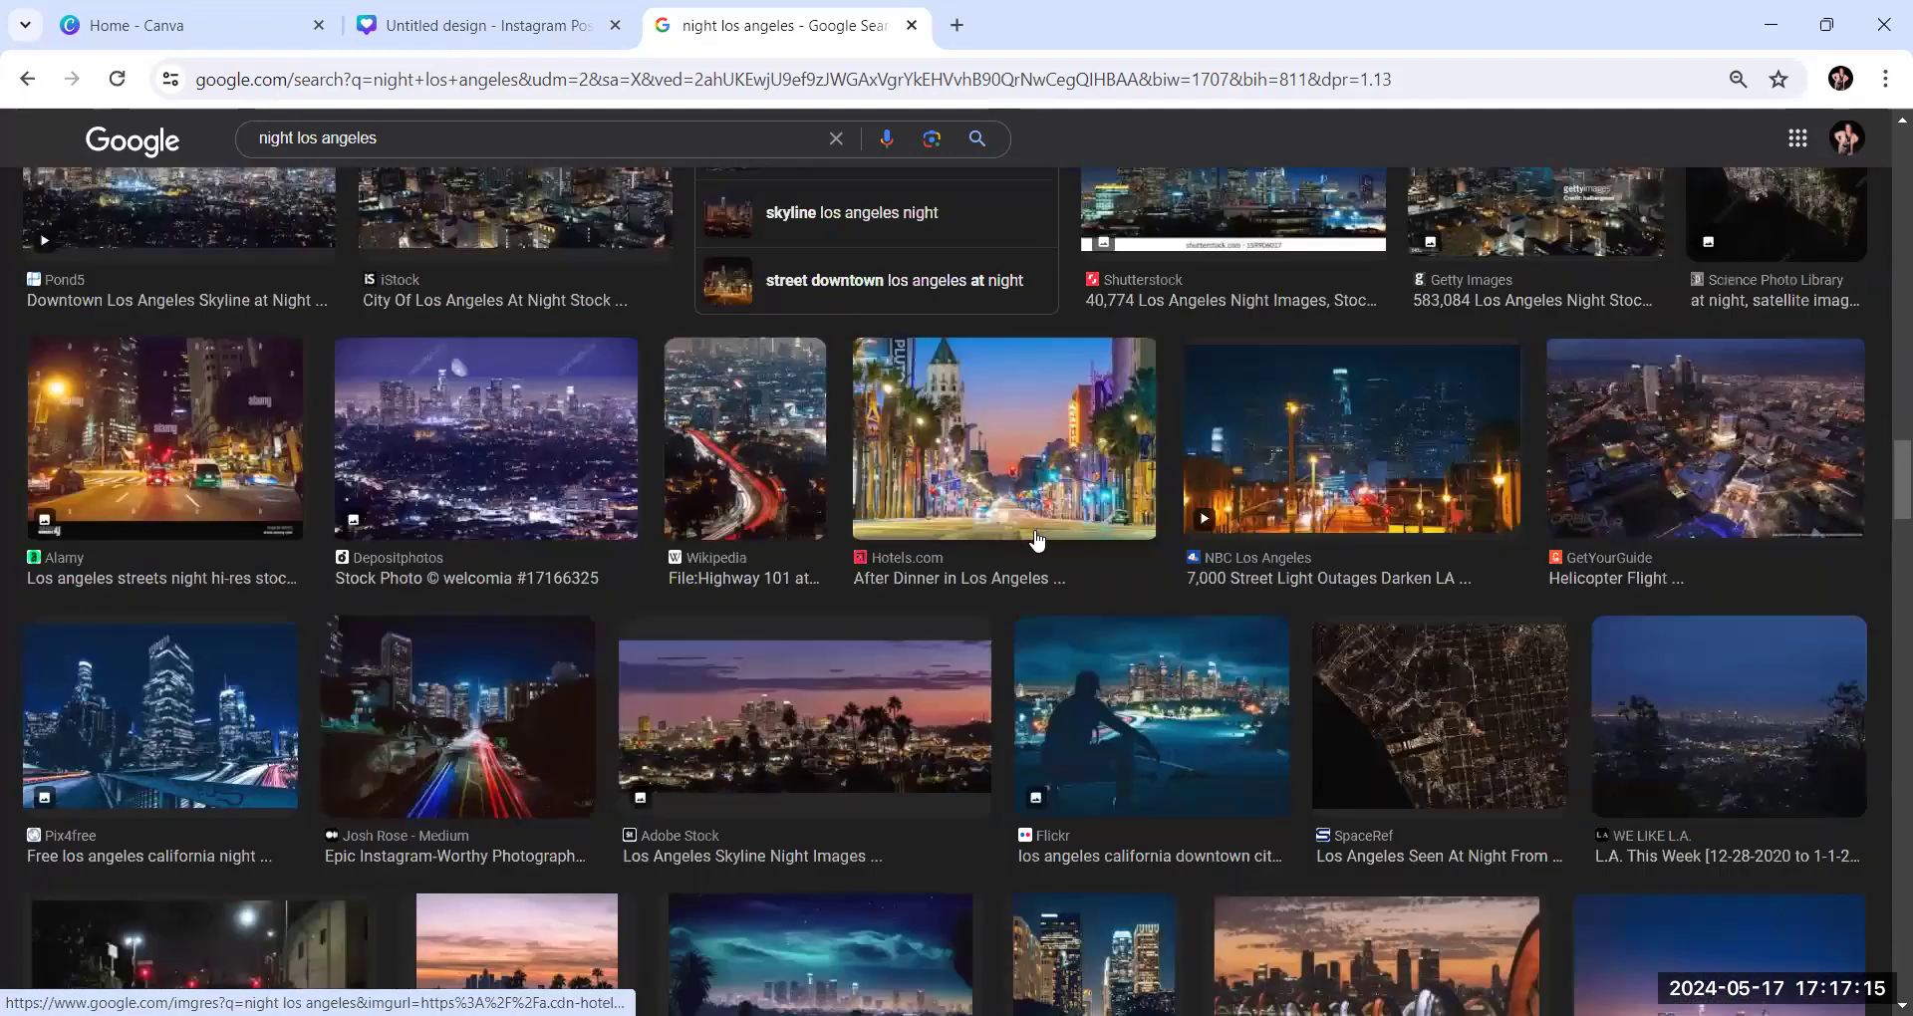
scroll(1037, 540, down, 1)
scroll(1037, 540, up, 1)
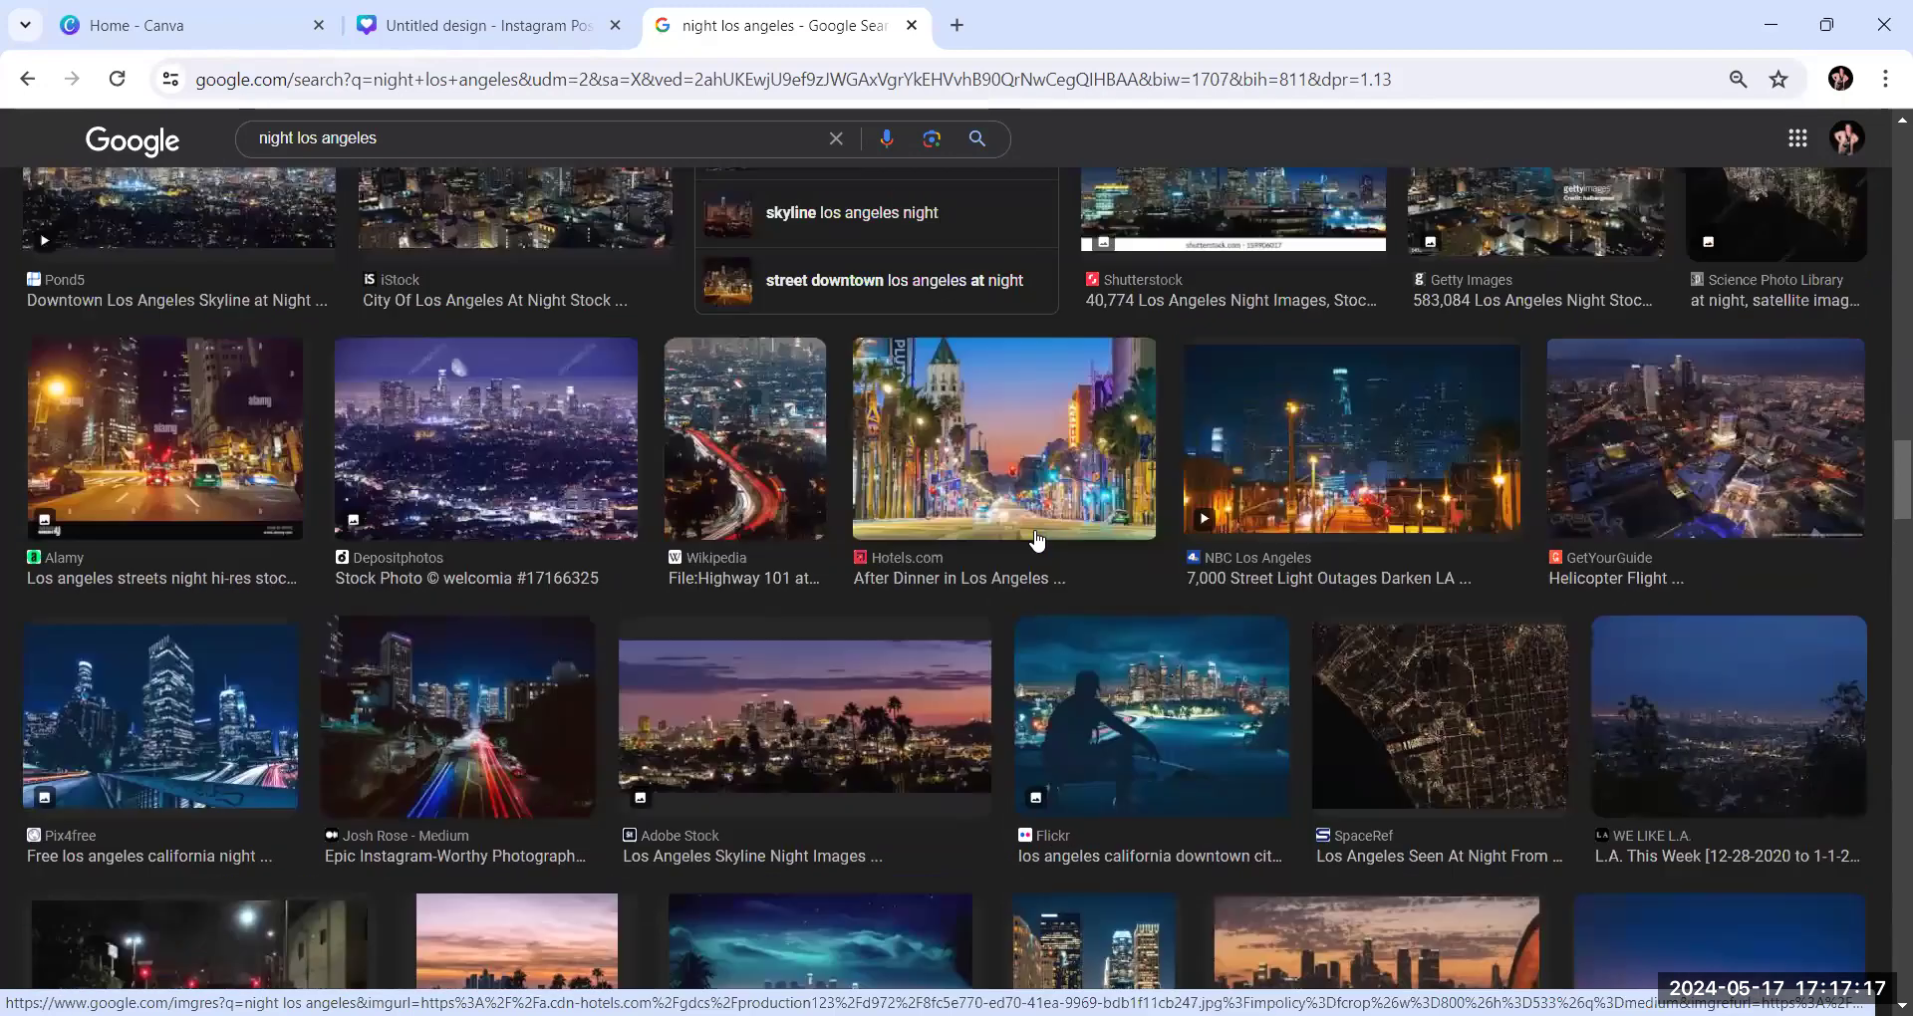
scroll(1036, 540, down, 5)
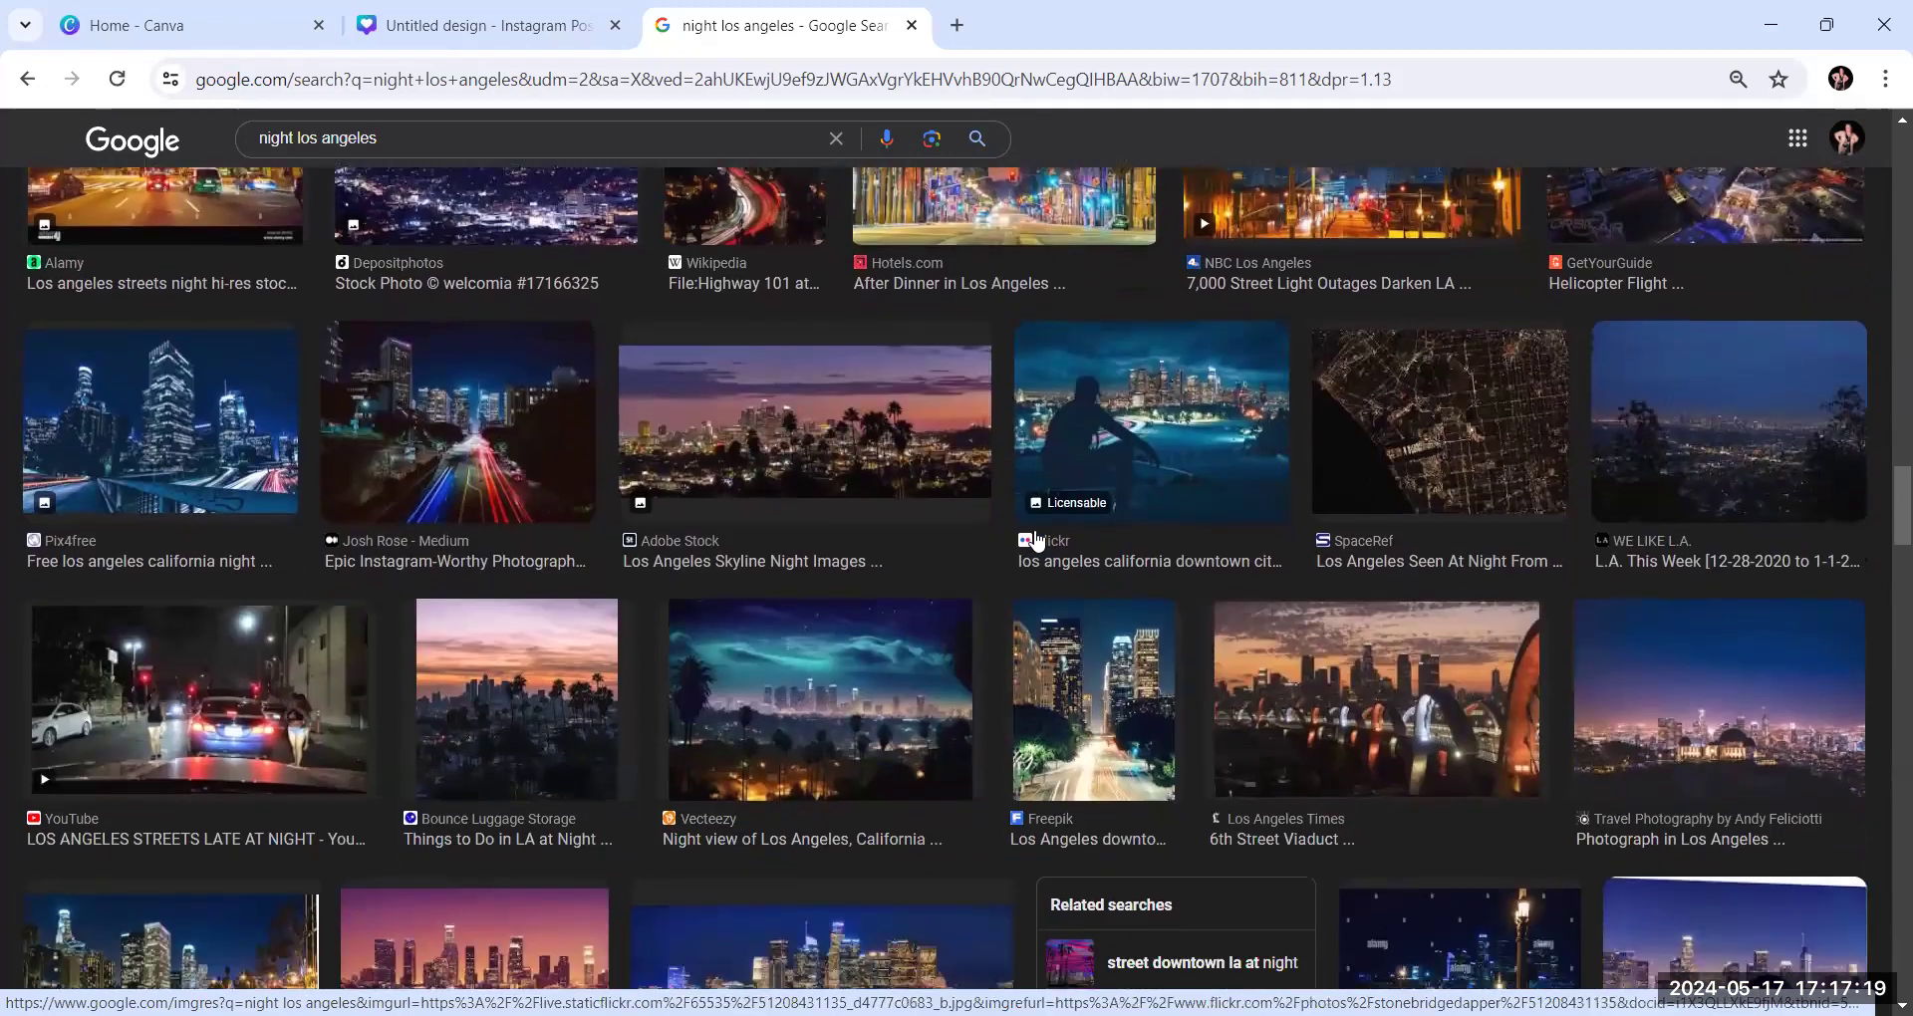
scroll(1037, 540, down, 6)
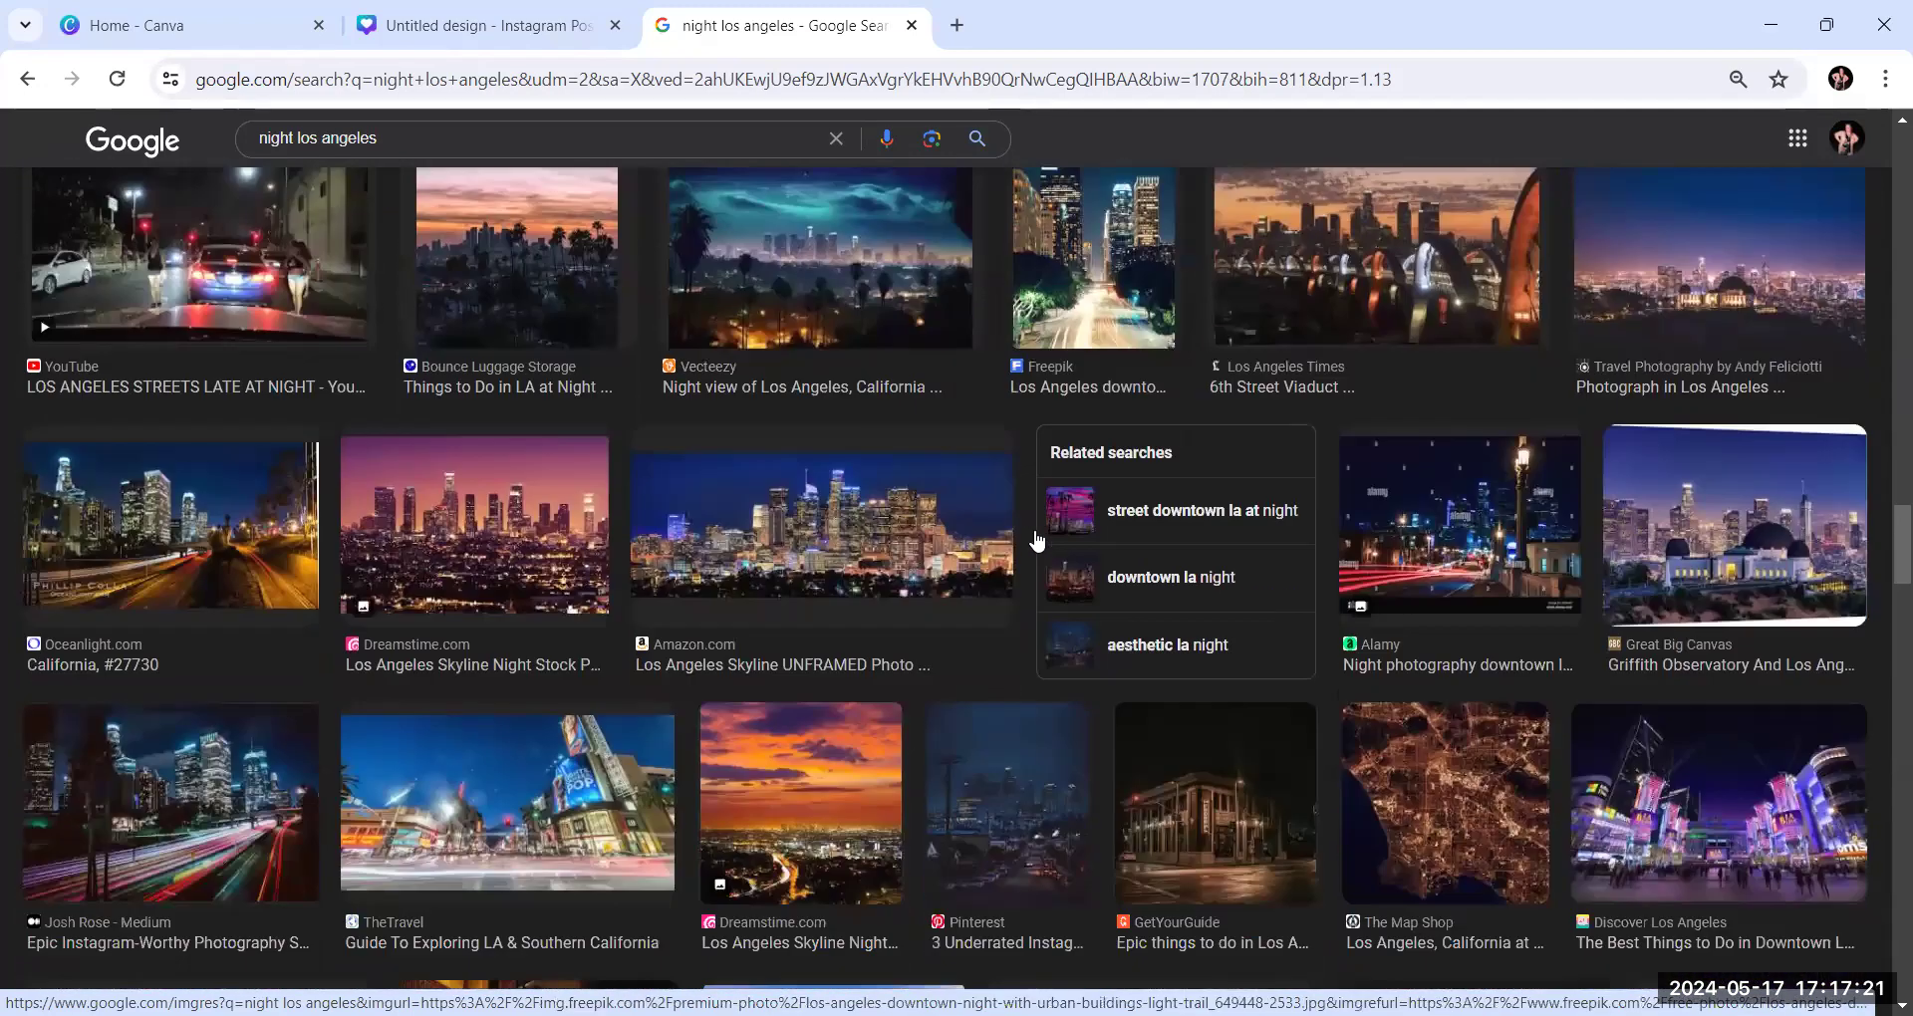
scroll(1035, 533, down, 3)
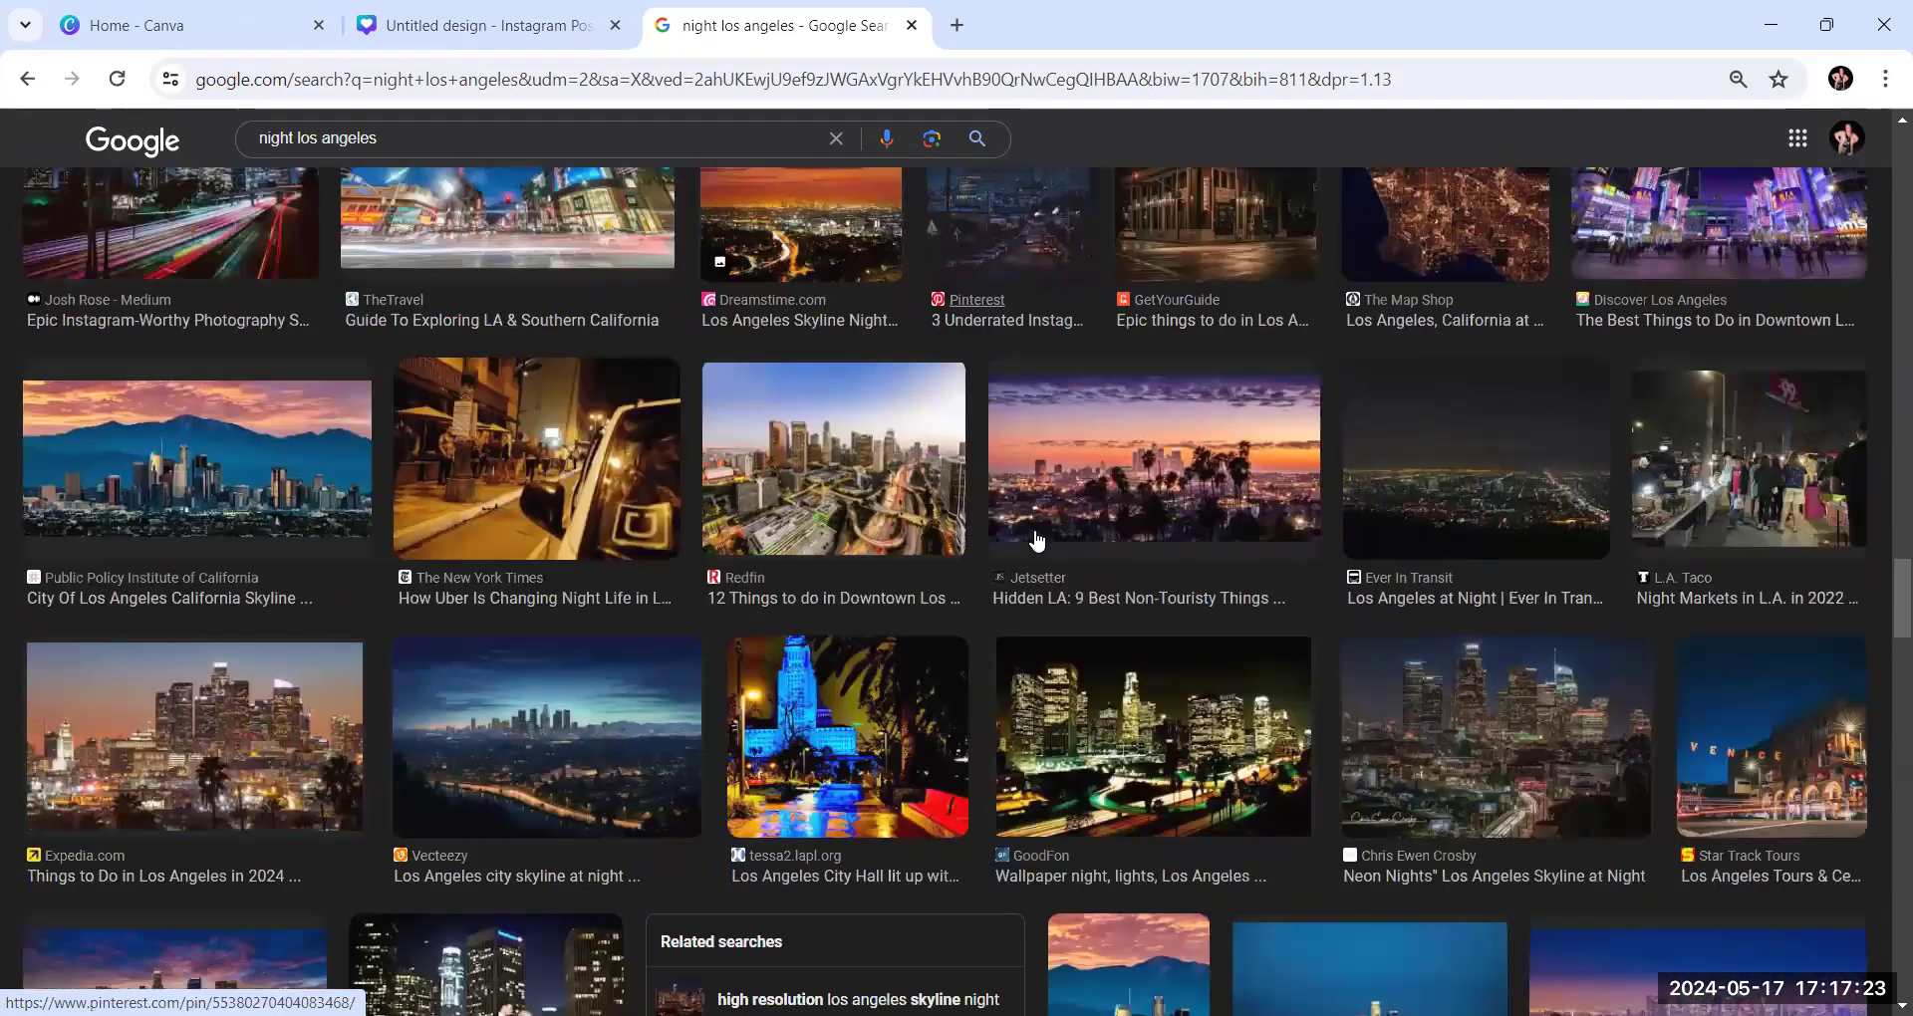
In a new browser tab, search Google for "popular tourist attractions in los angeles" and show the image results
click(956, 24)
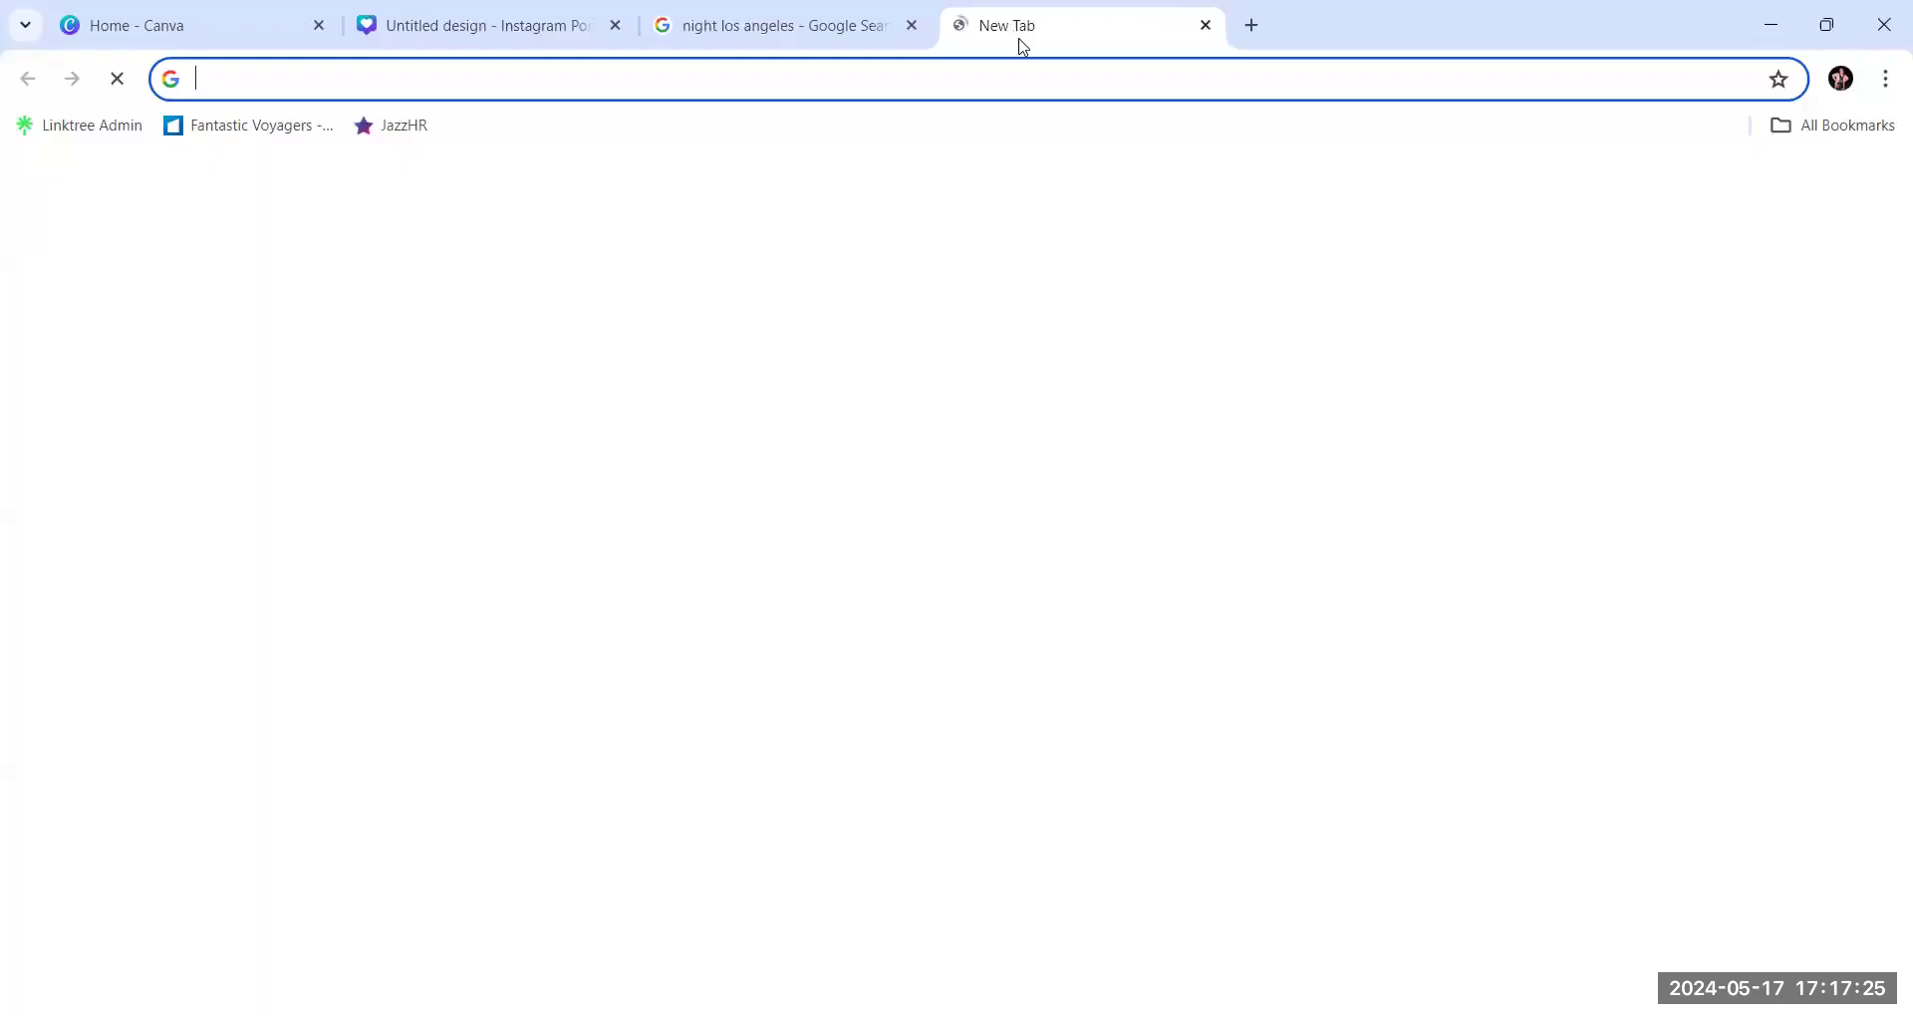
text(po)
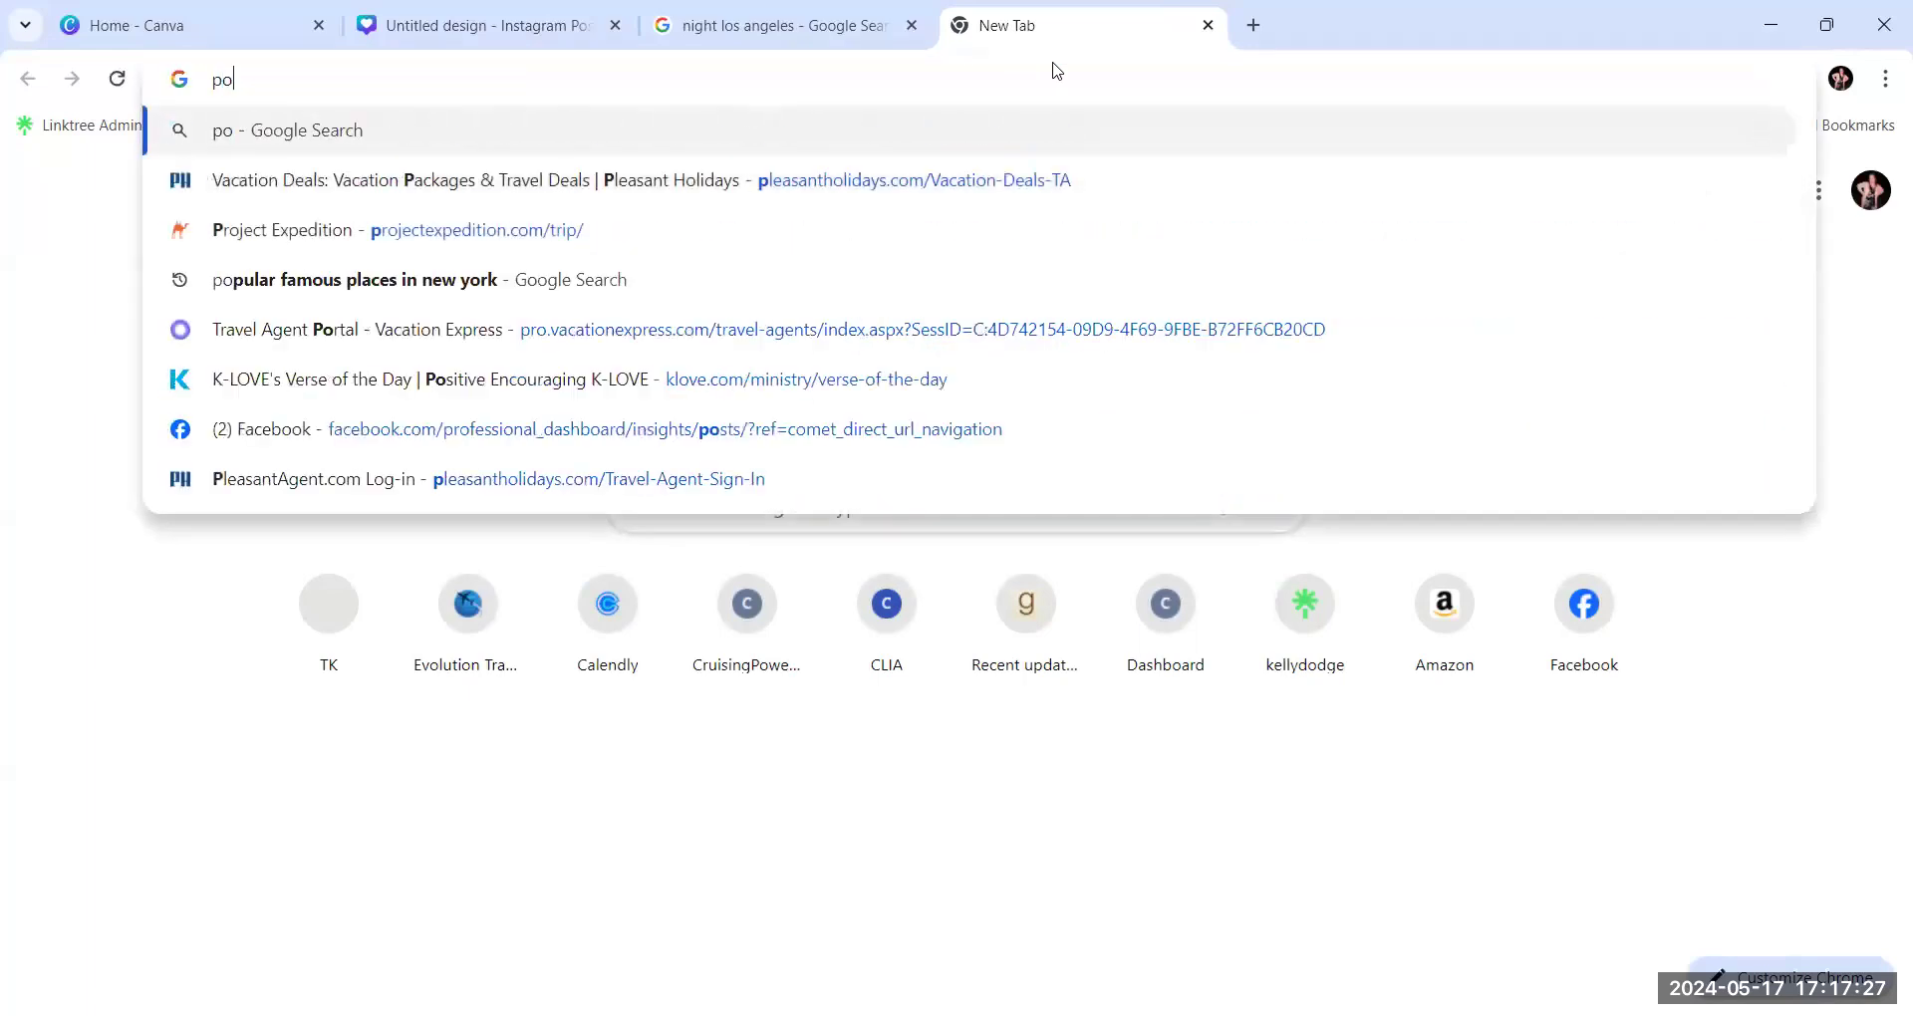
text(pular )
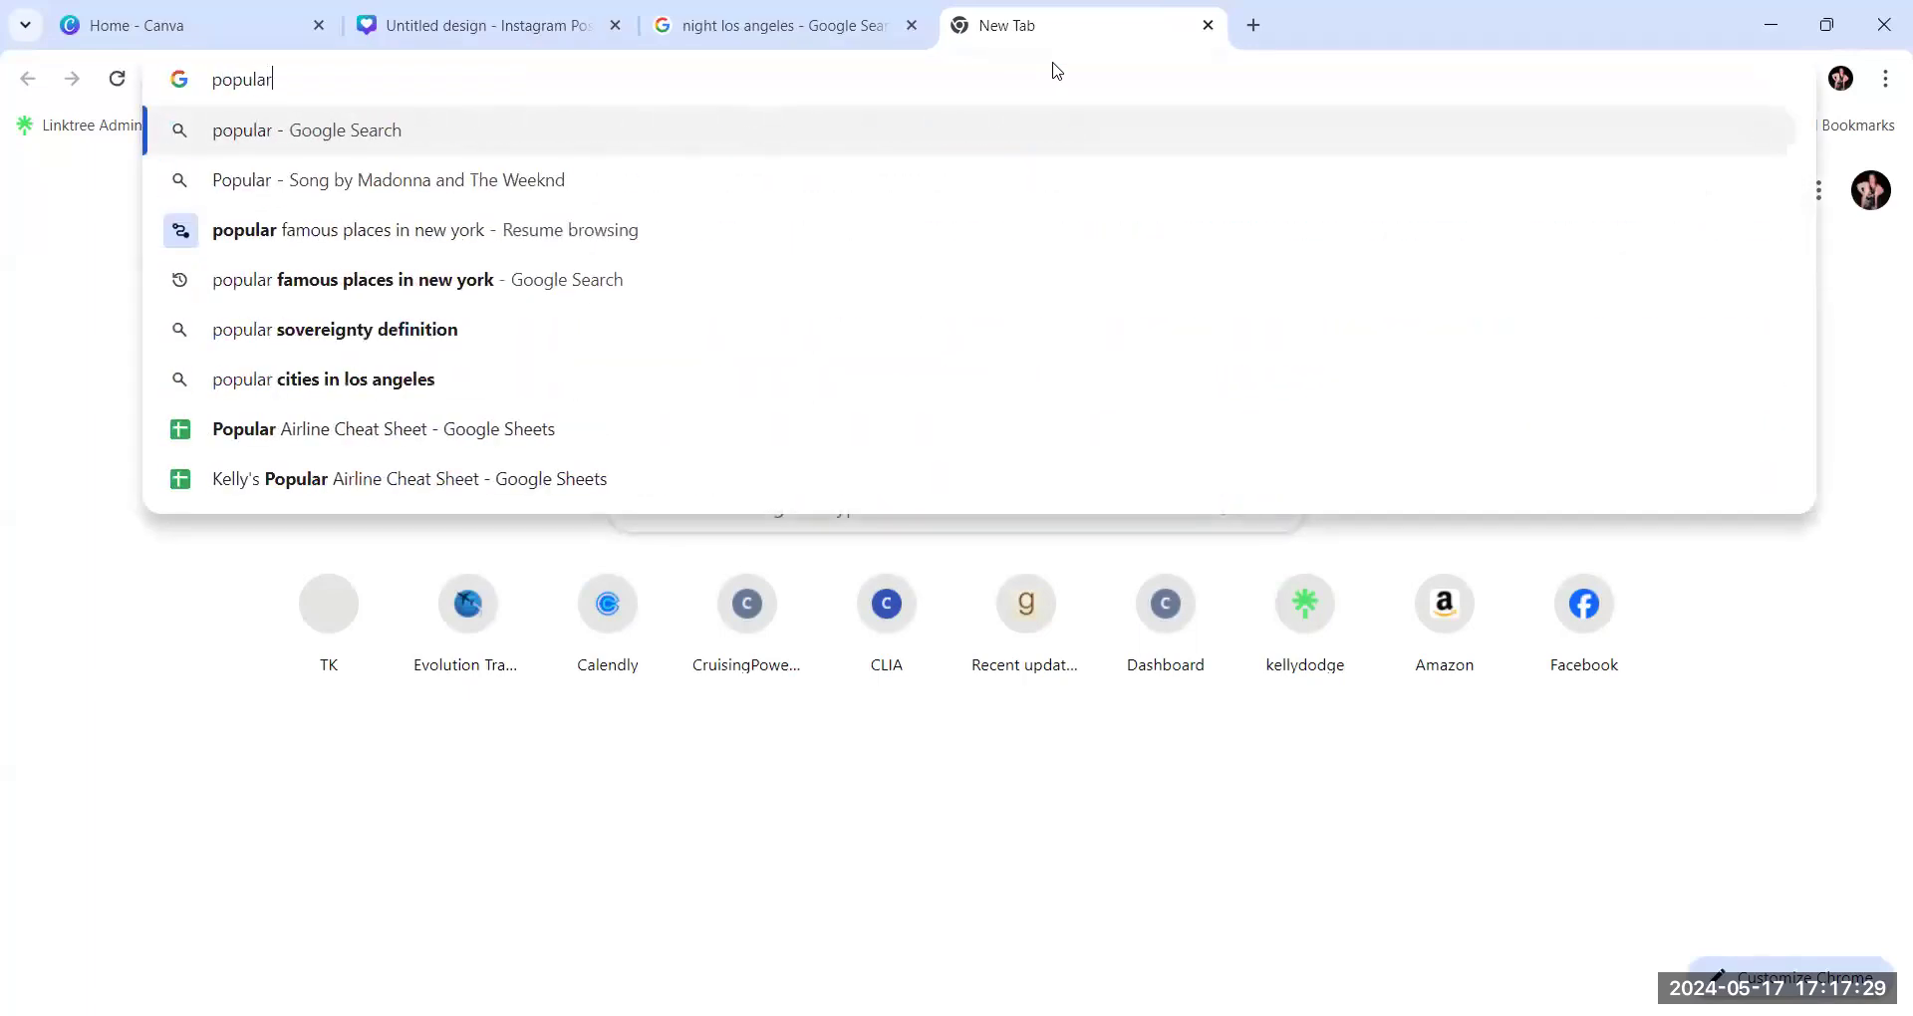
text(tour)
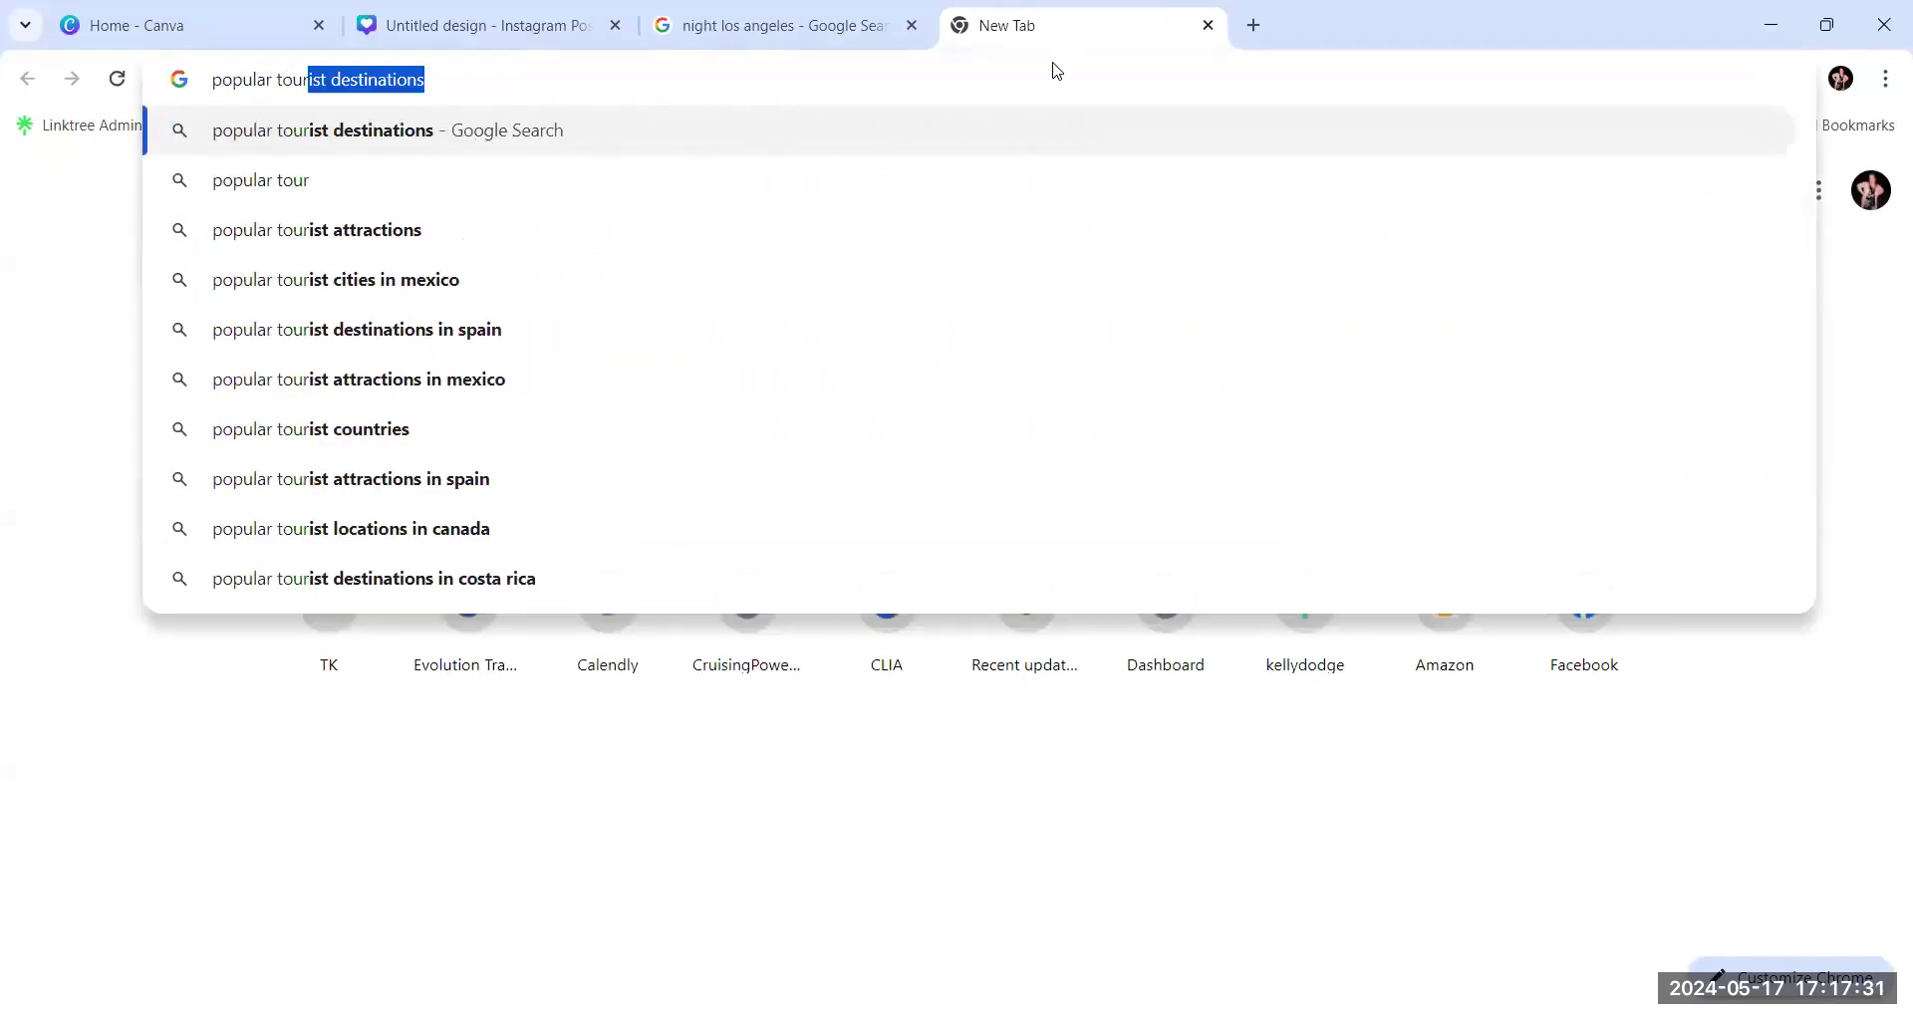
text(ist desi)
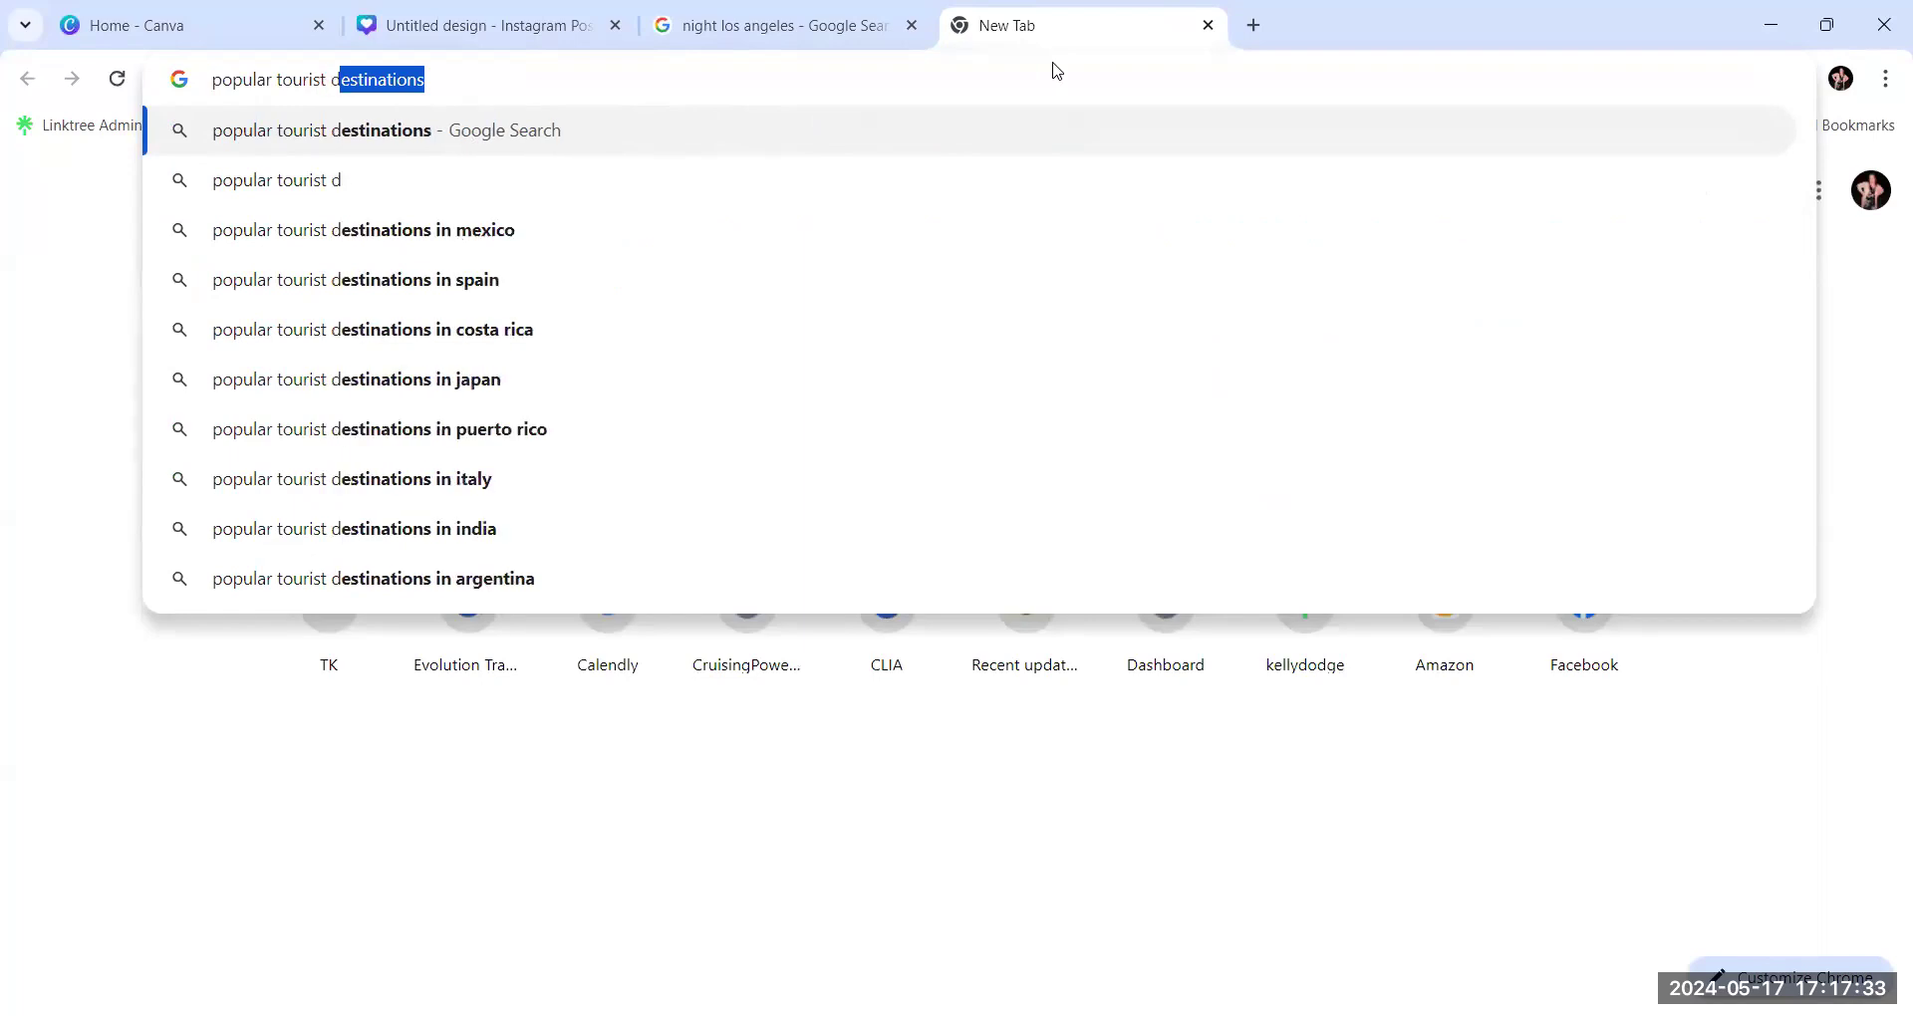
key(BackSpace)
key(BackSpace)
key(BackSpace)
key(BackSpace)
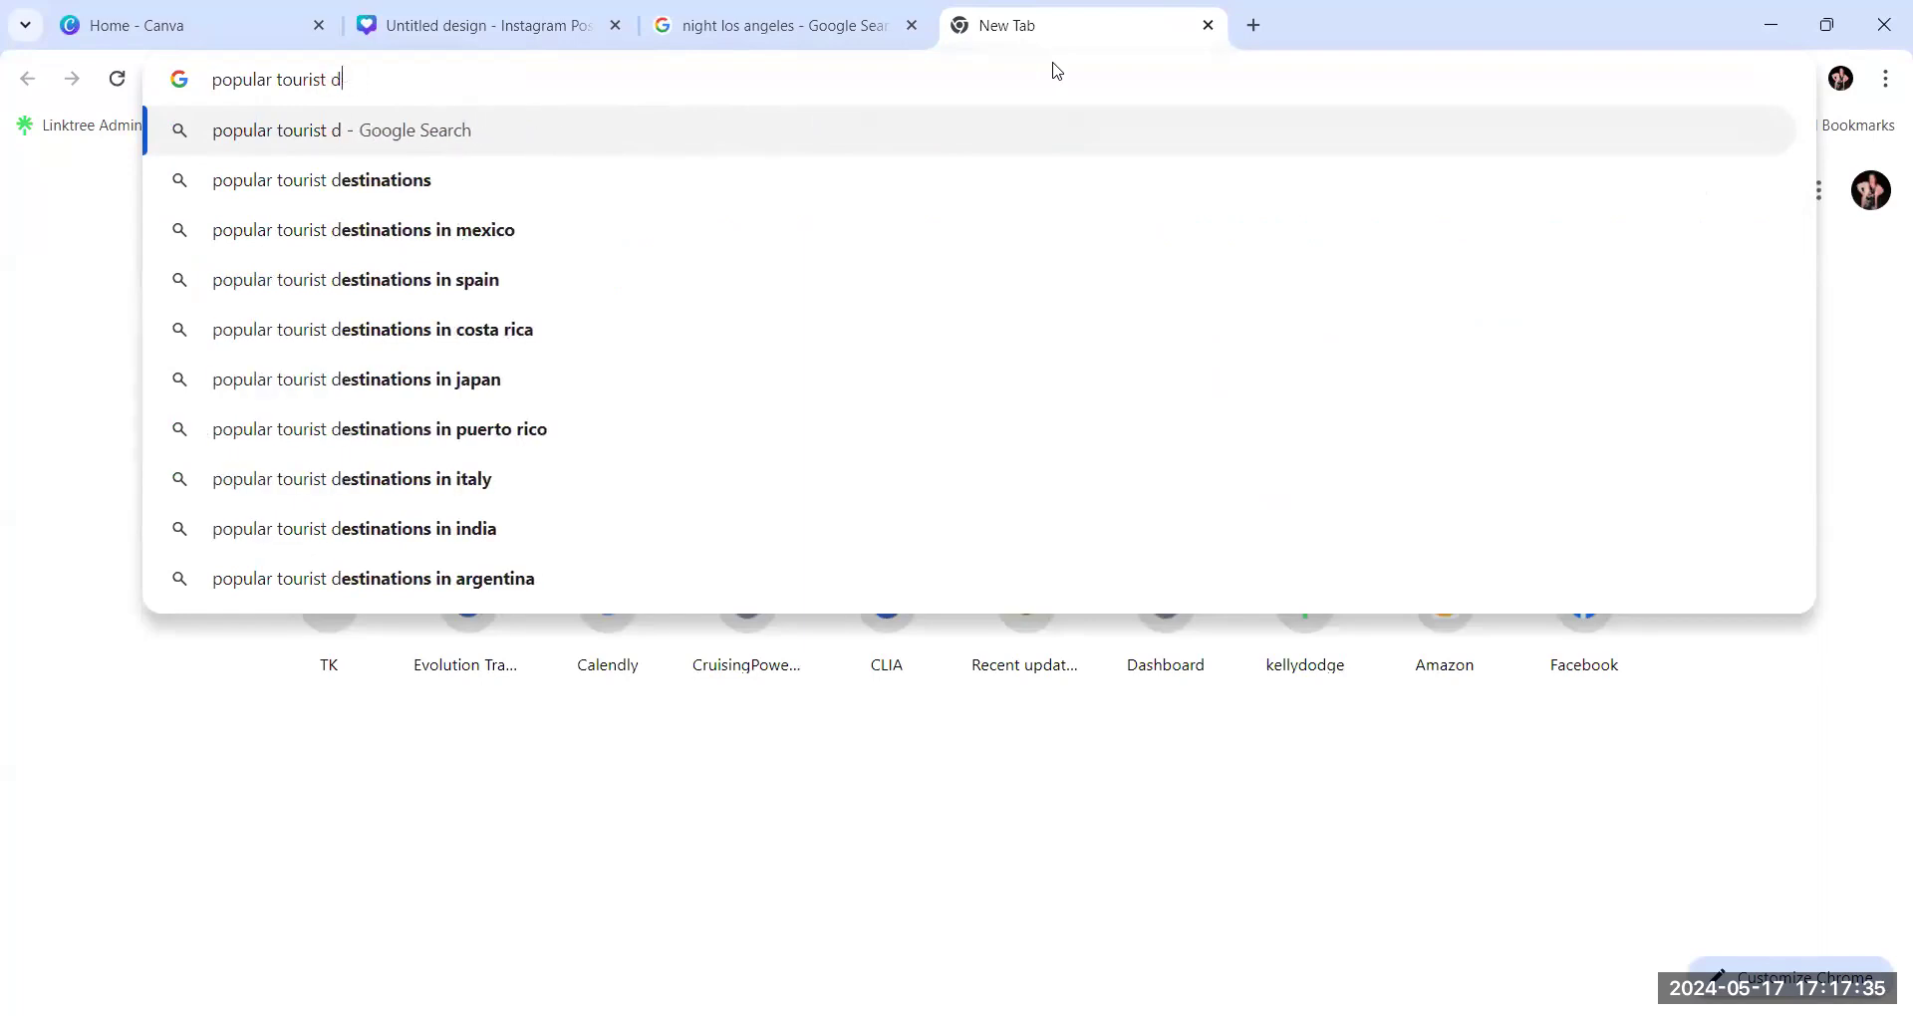
text(sites )
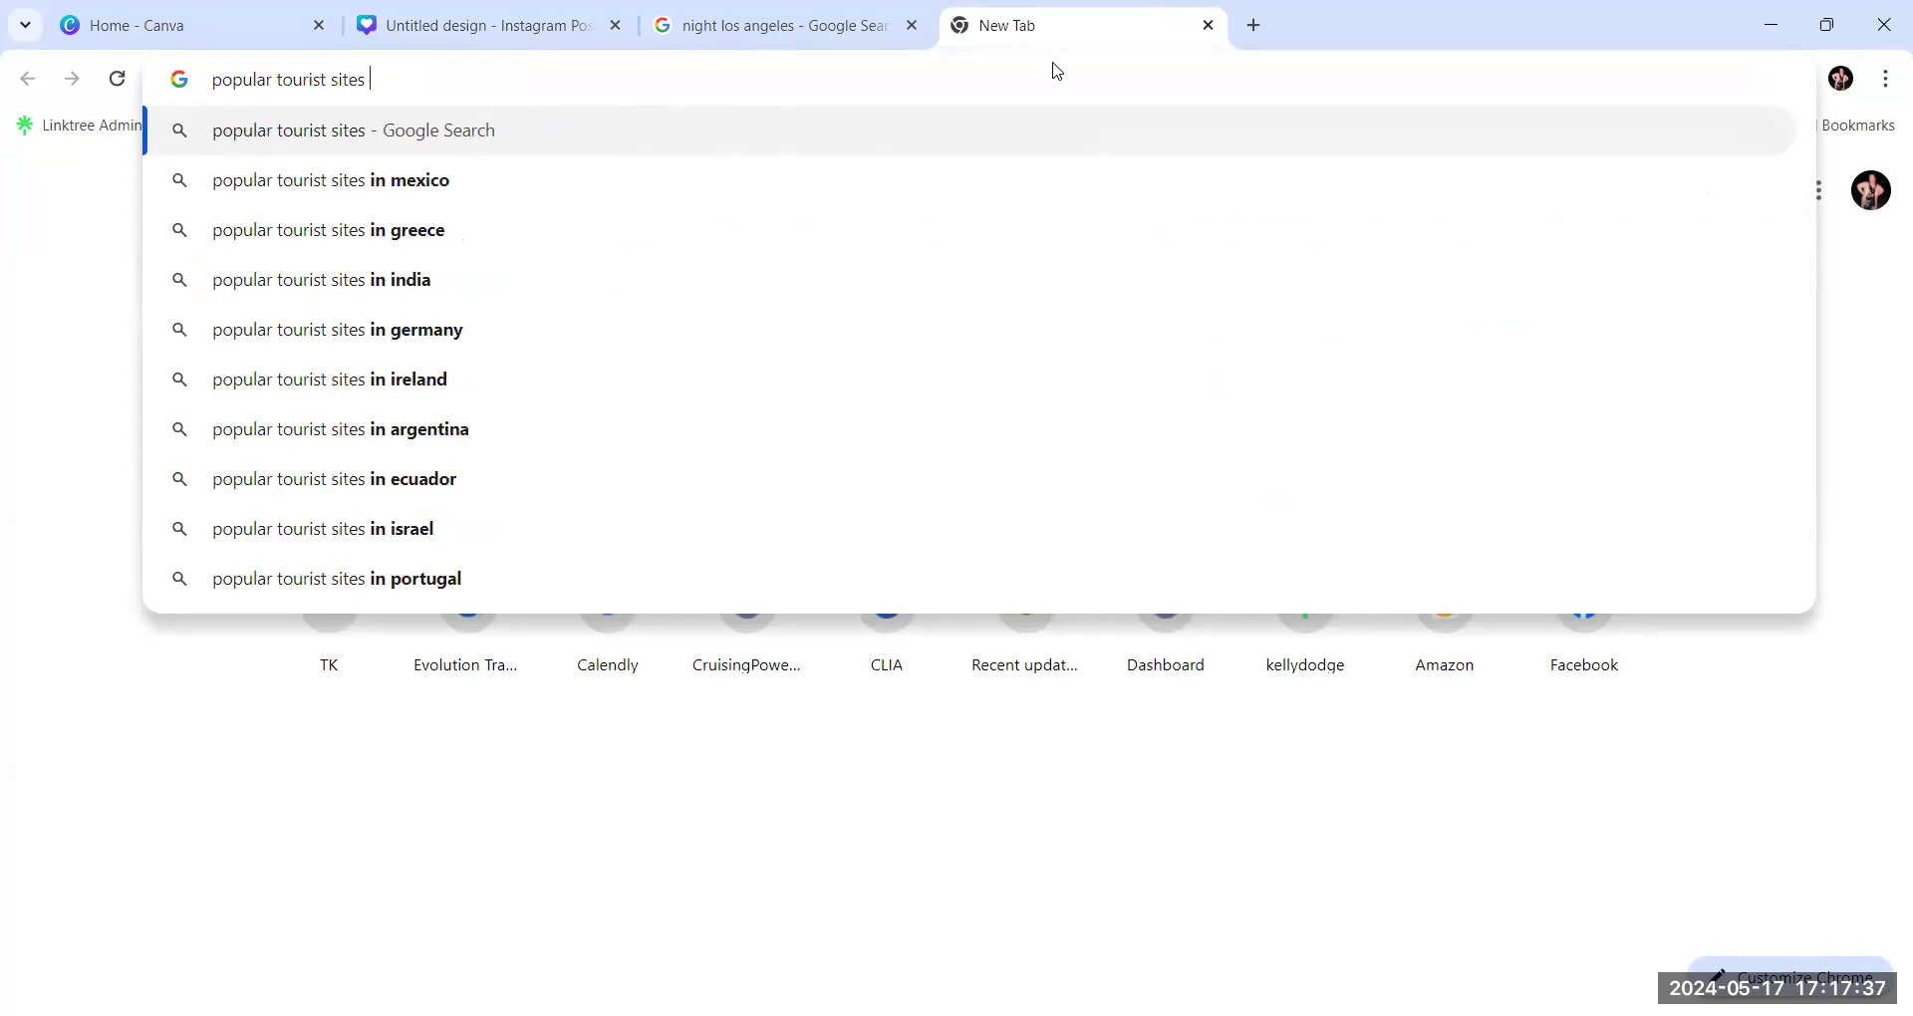
text(in los)
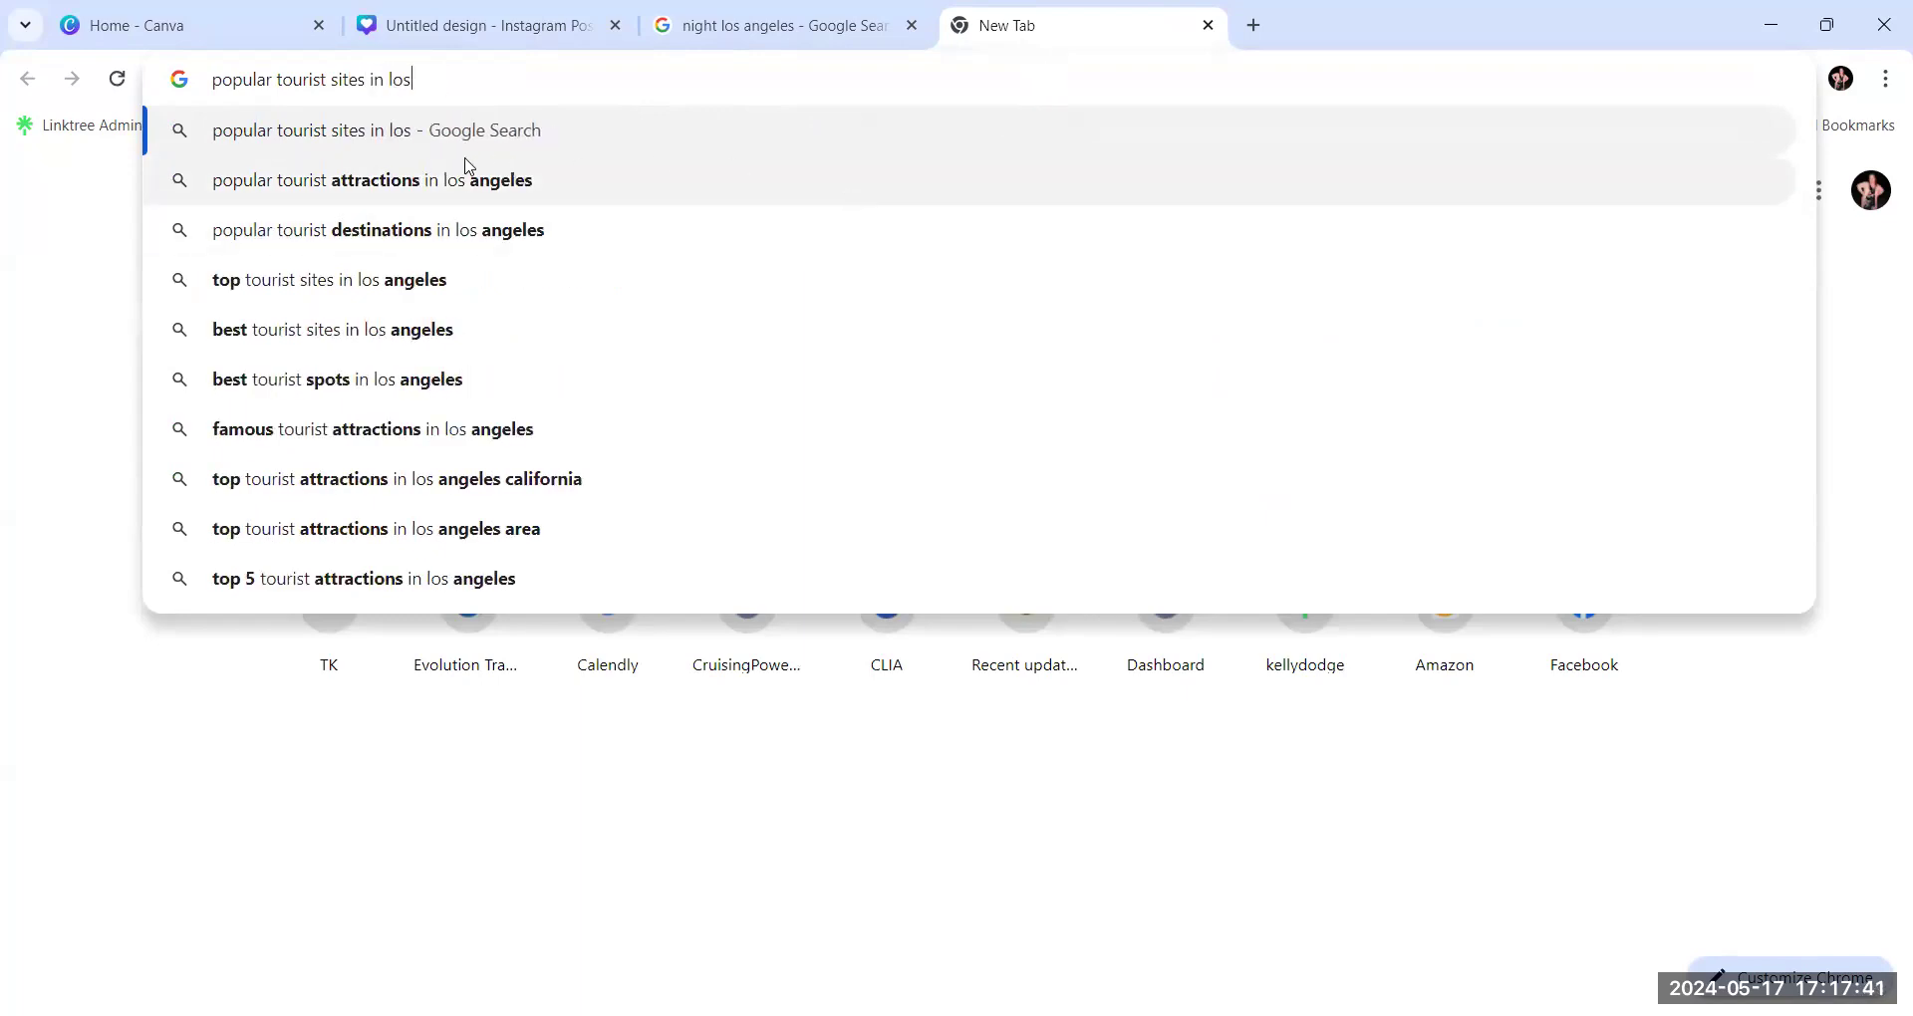
key(Down)
click(452, 185)
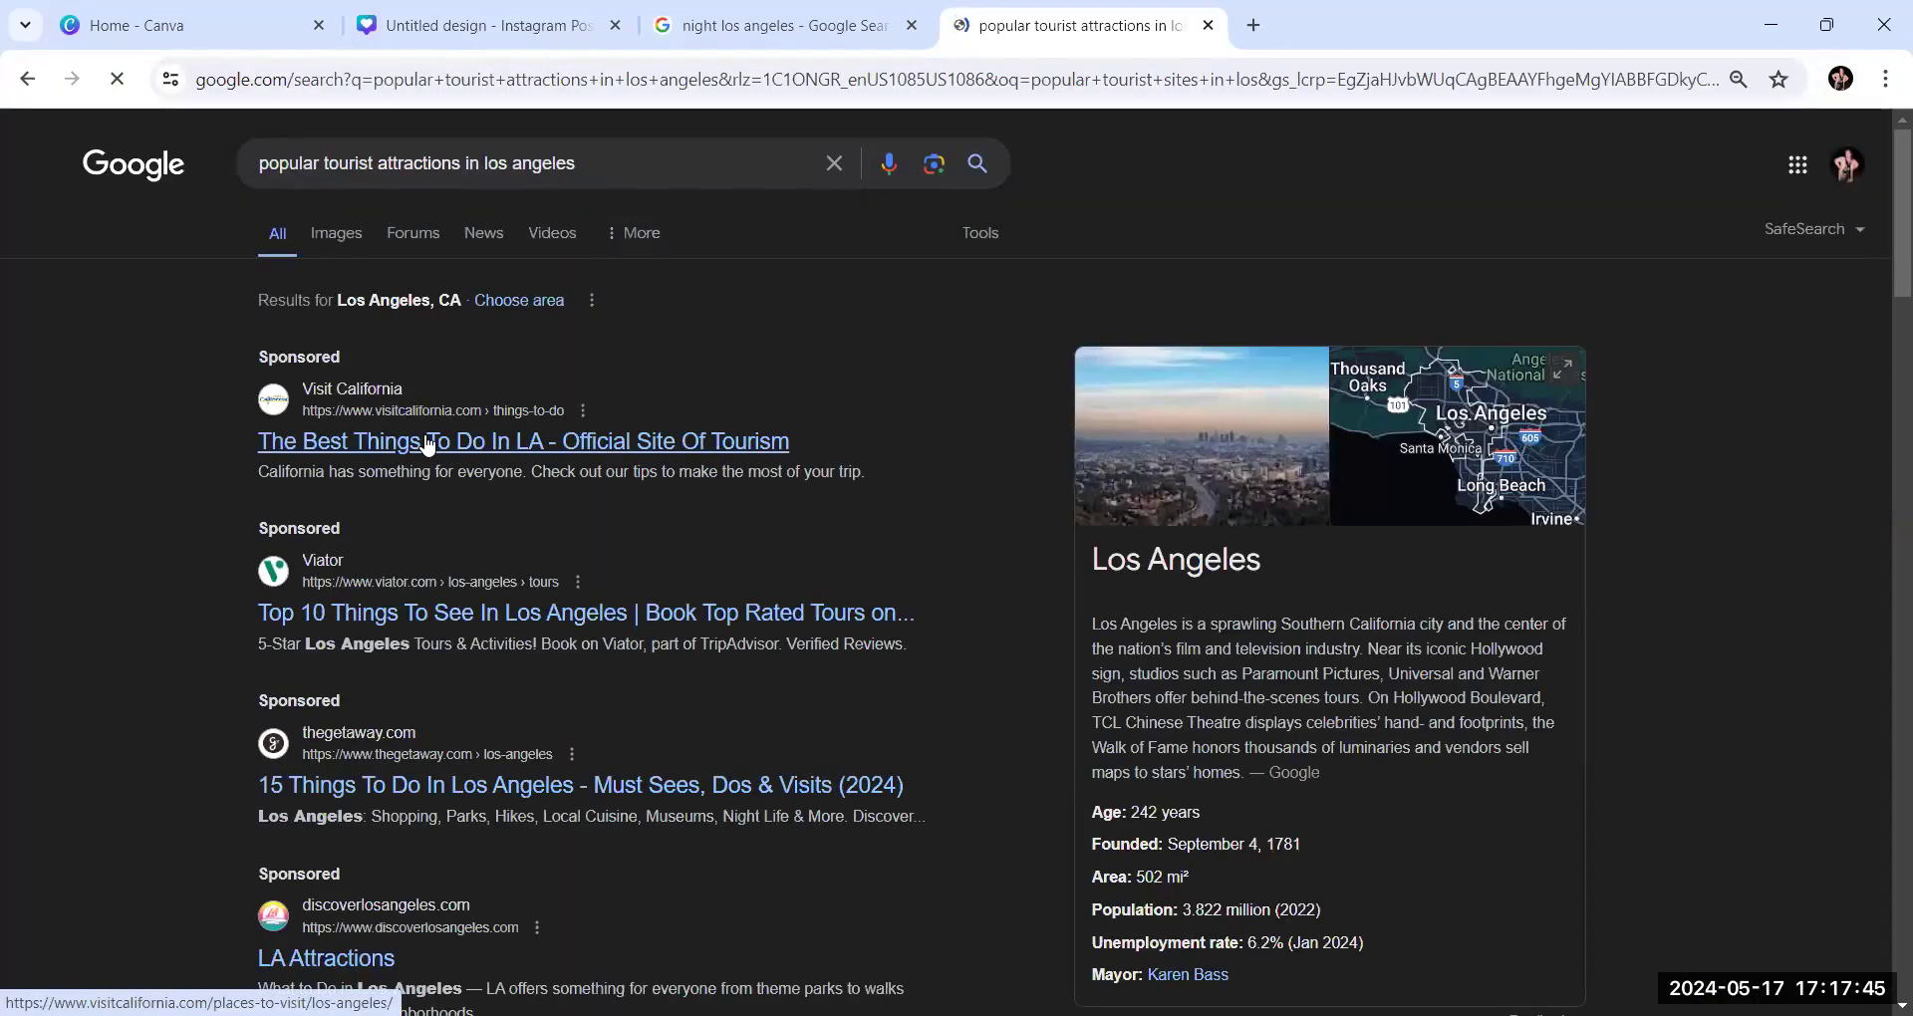
click(338, 229)
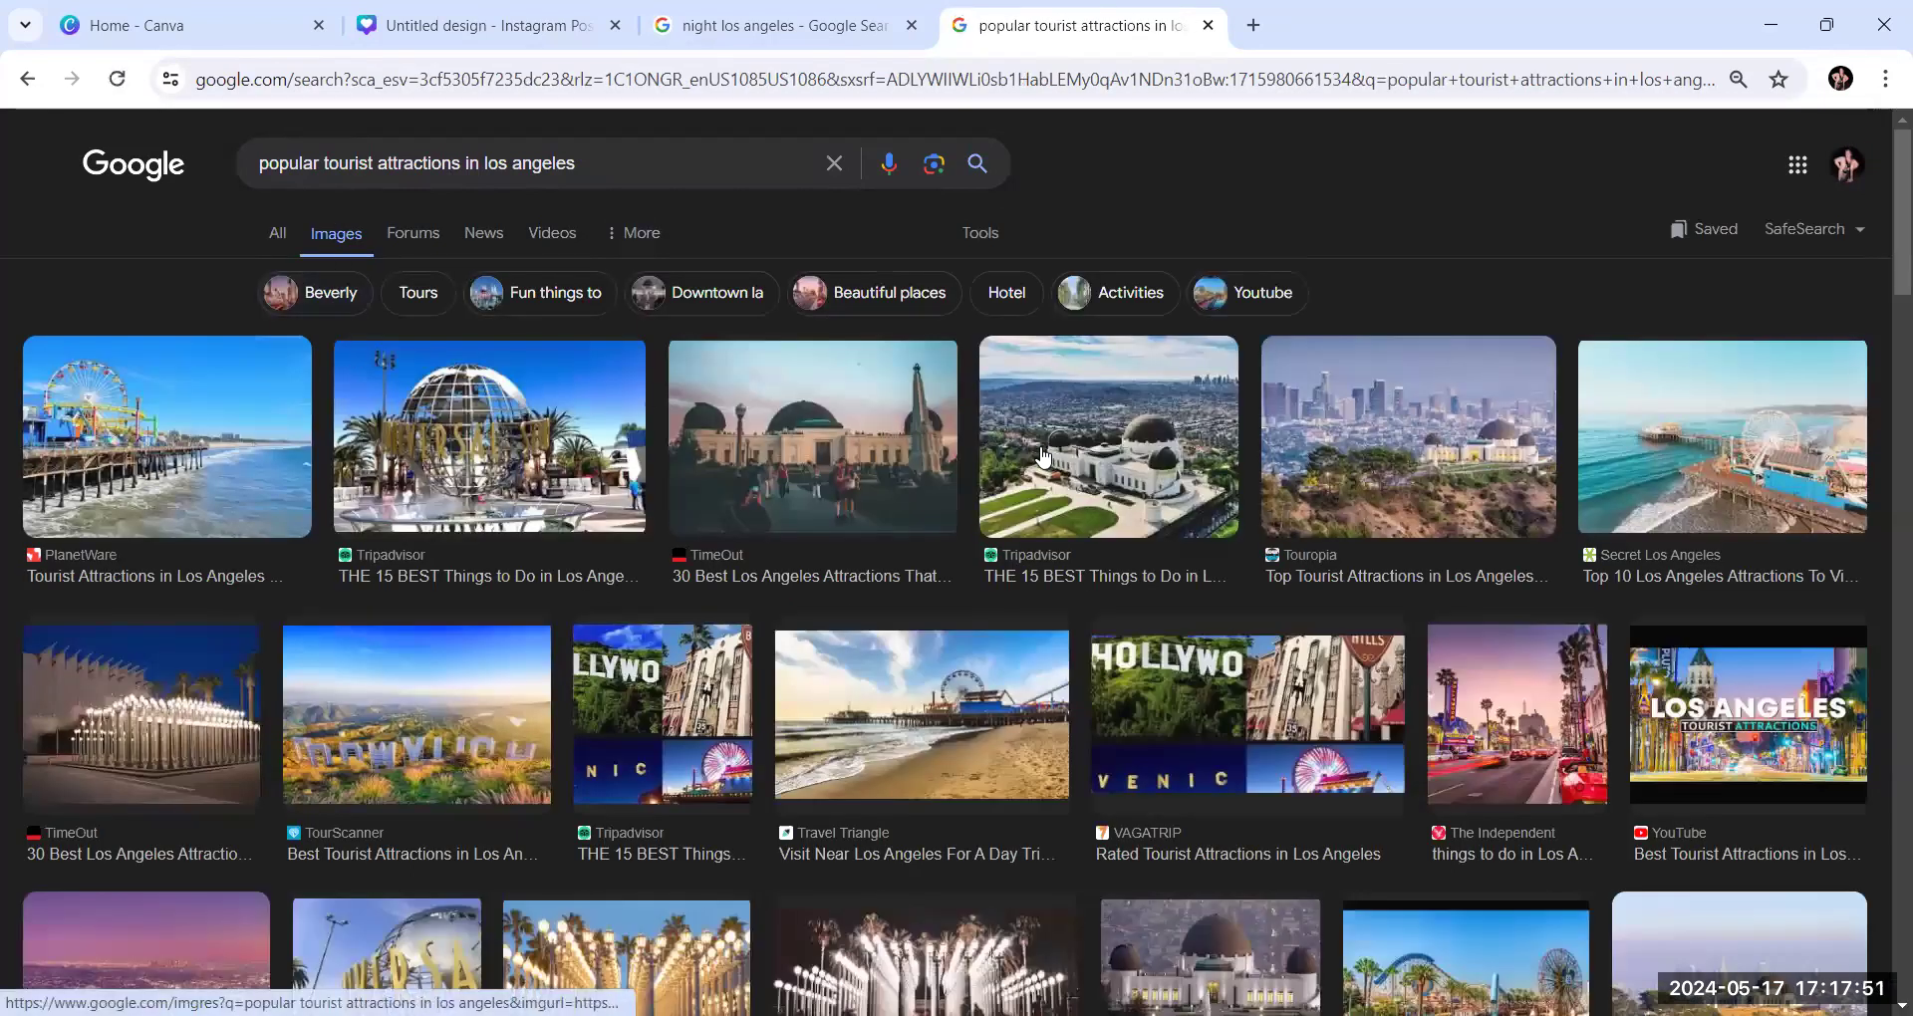
Look through the image results for popular Los Angeles tourist attractions for another photo suited to the collage
scroll(1043, 456, down, 1)
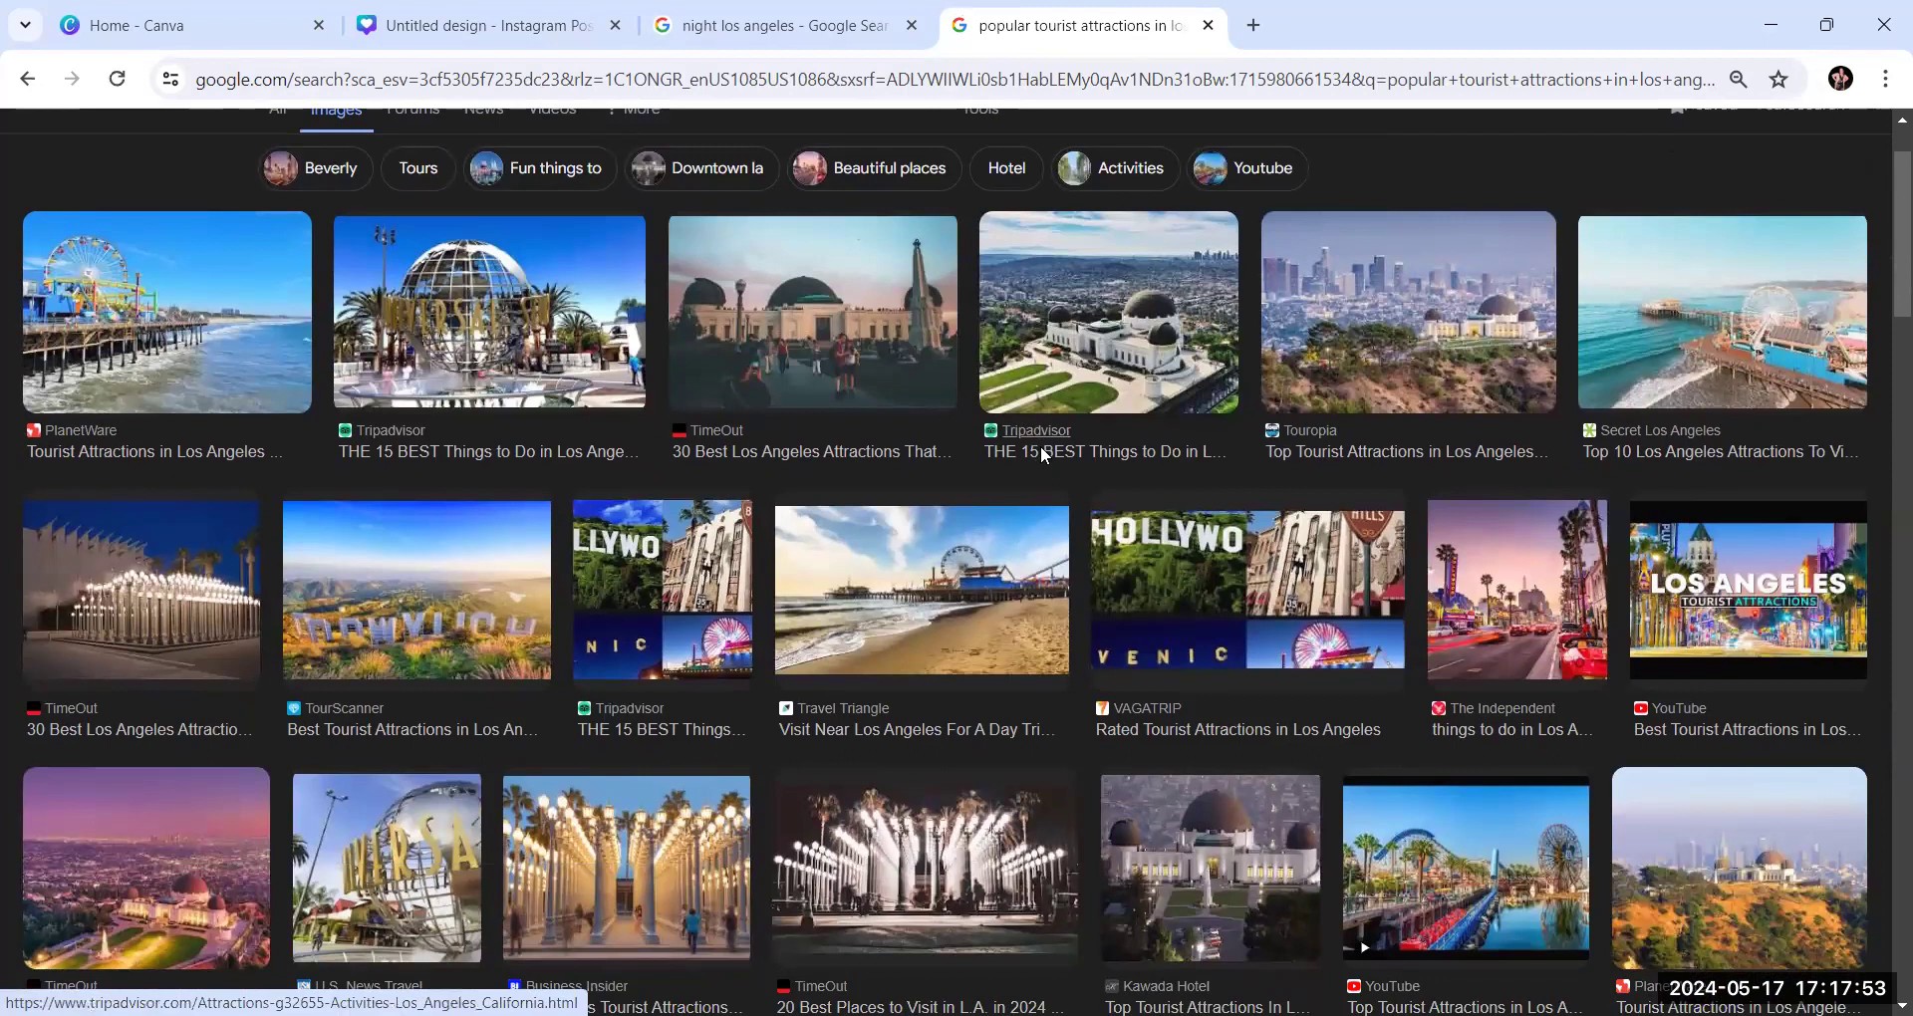
scroll(1042, 456, down, 3)
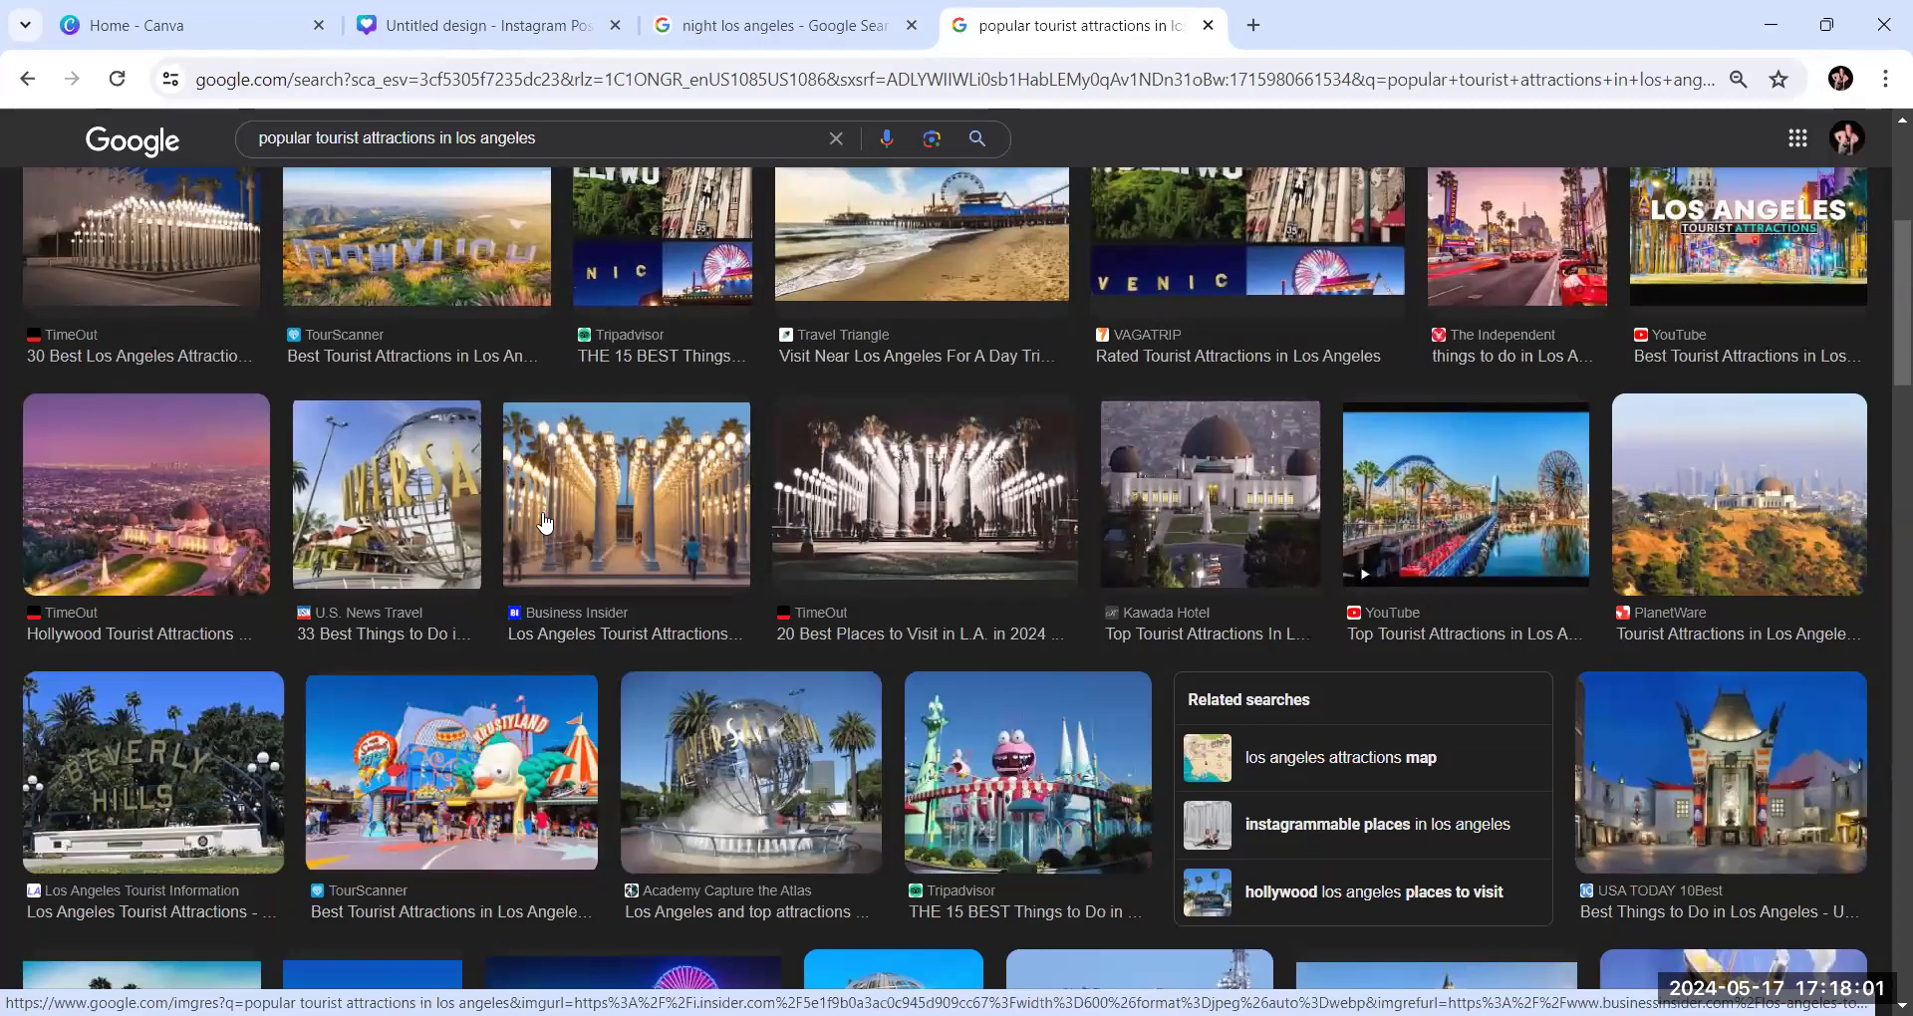
scroll(544, 523, down, 4)
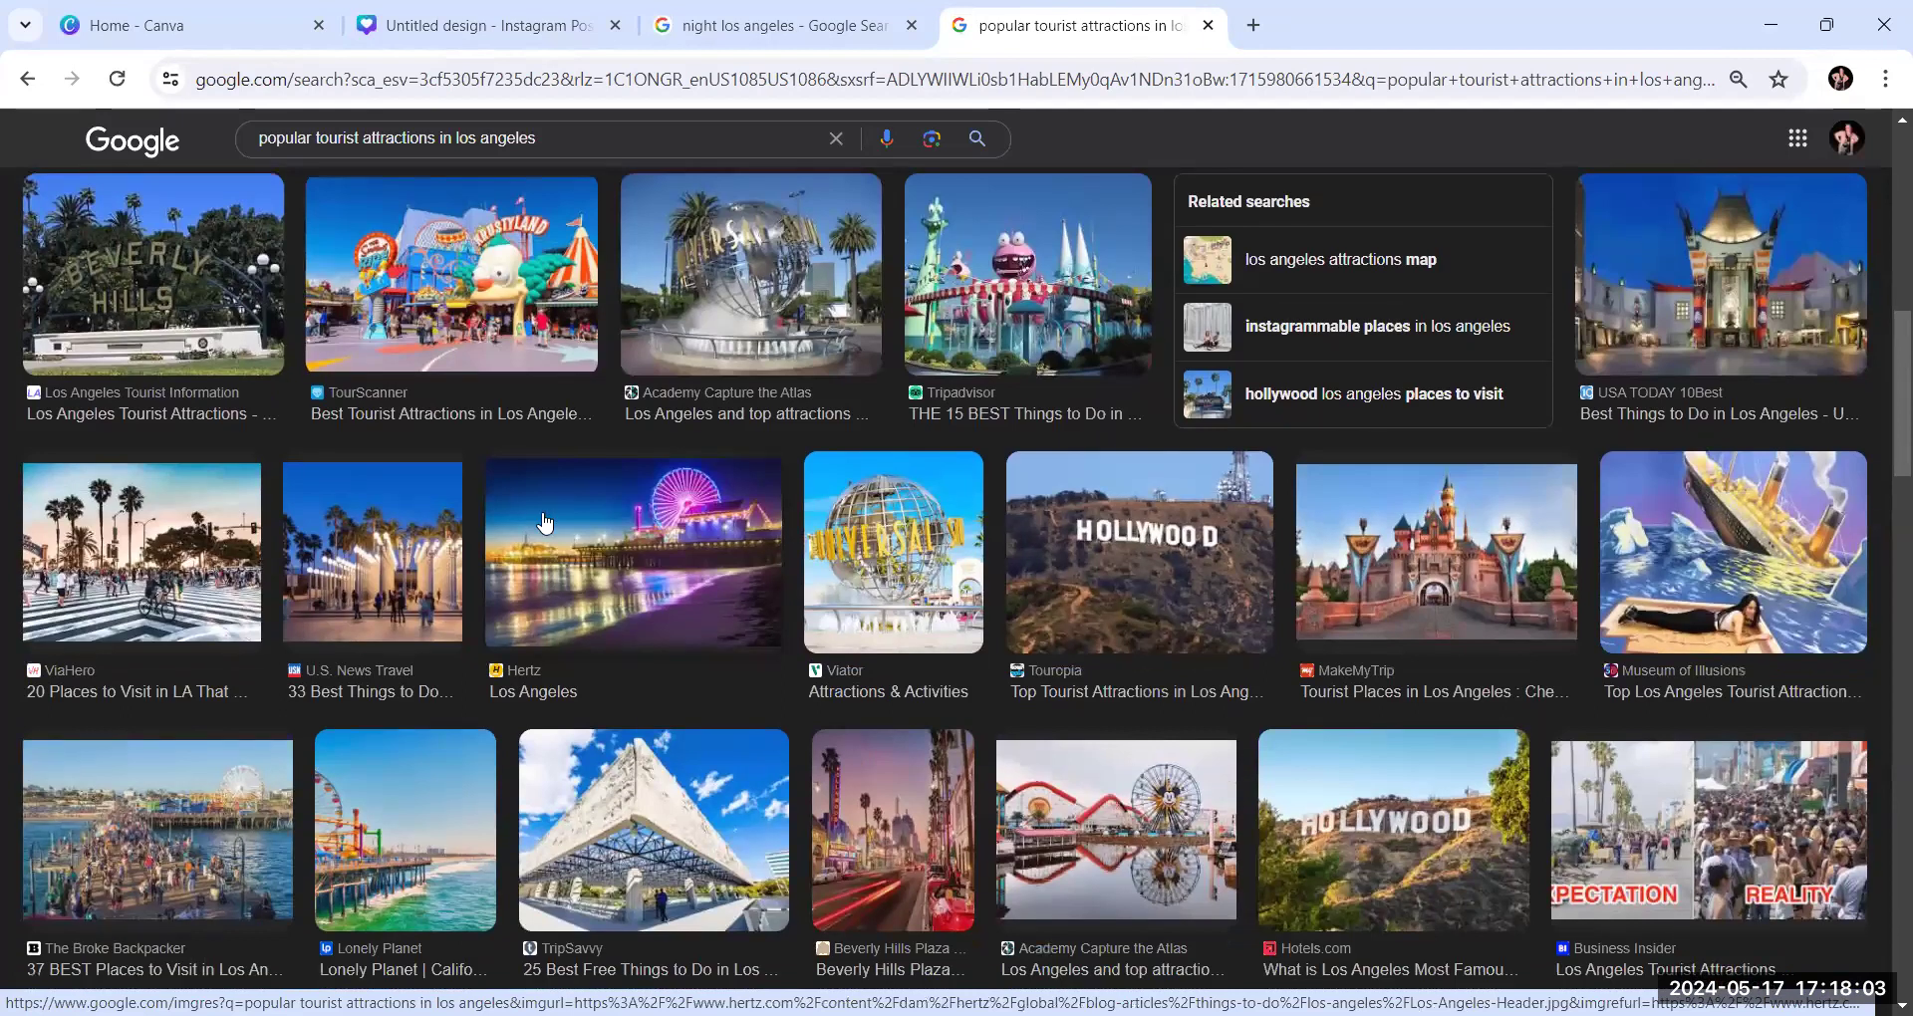
click(433, 315)
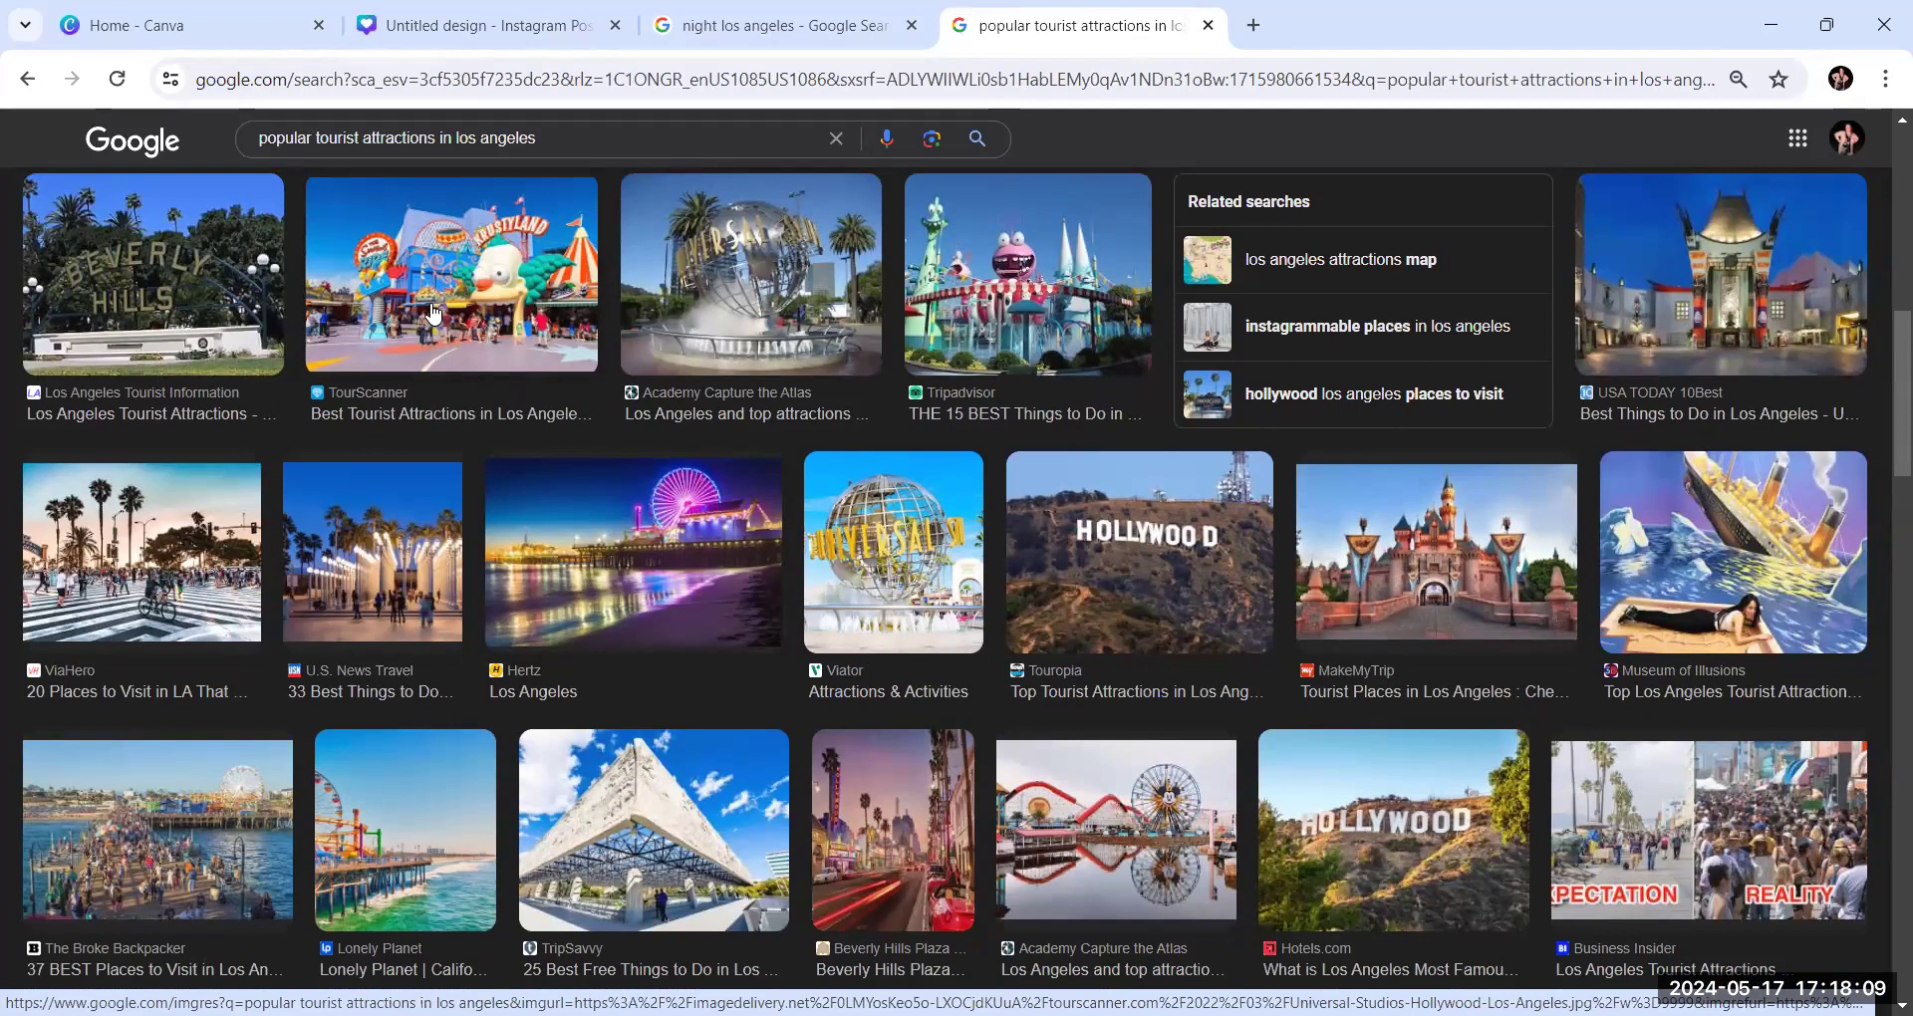
scroll(434, 315, down, 2)
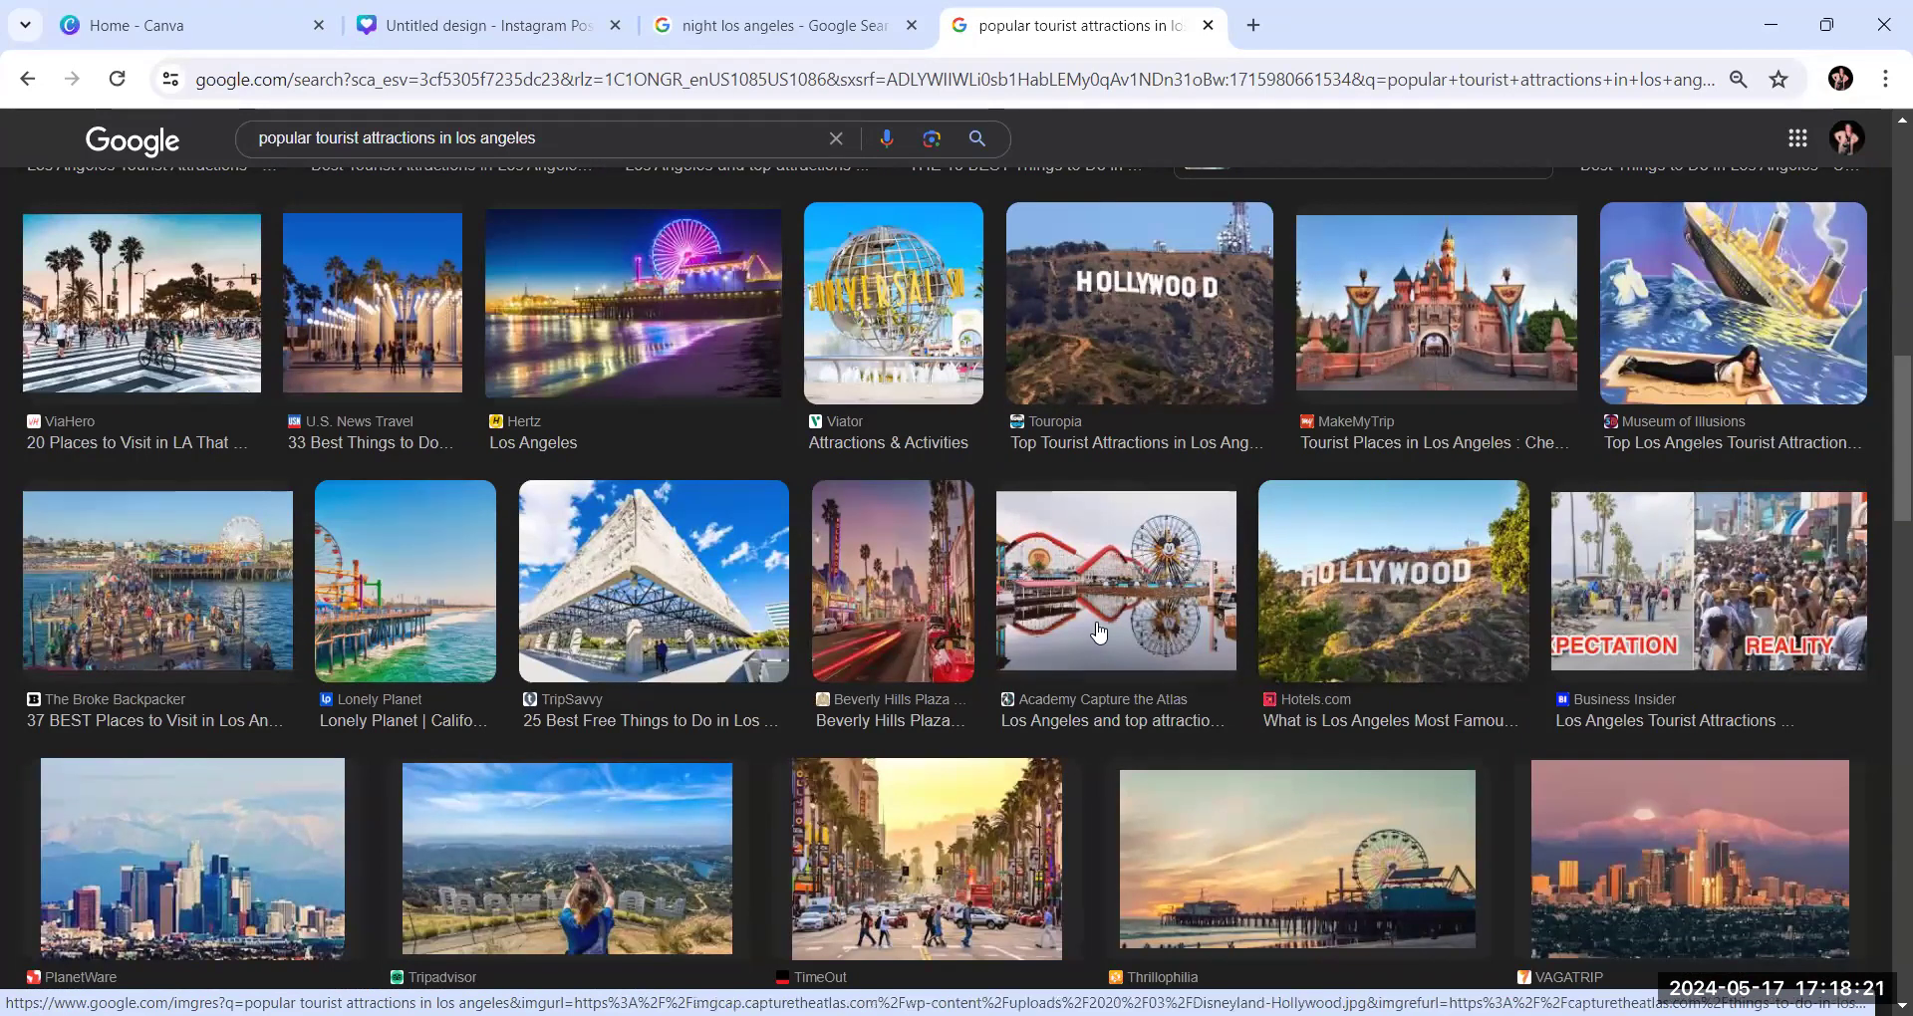
scroll(1097, 619, down, 4)
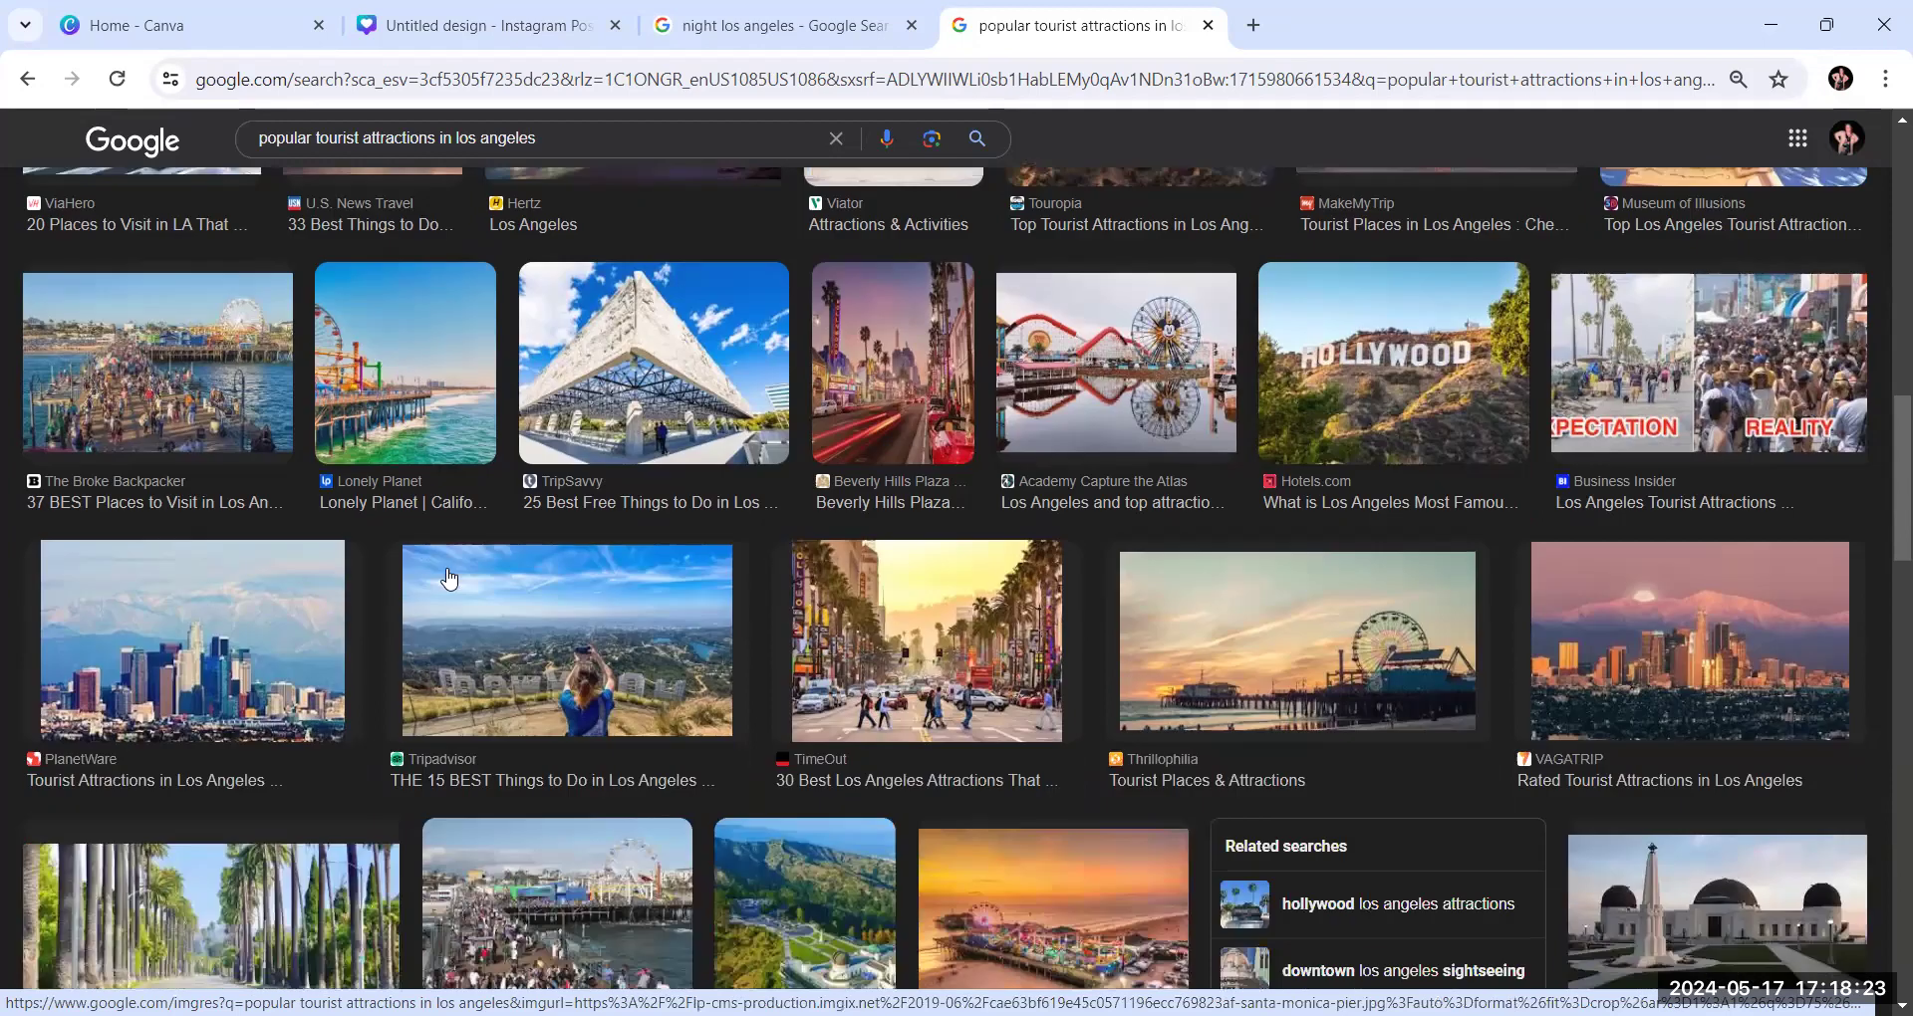
scroll(404, 536, up, 2)
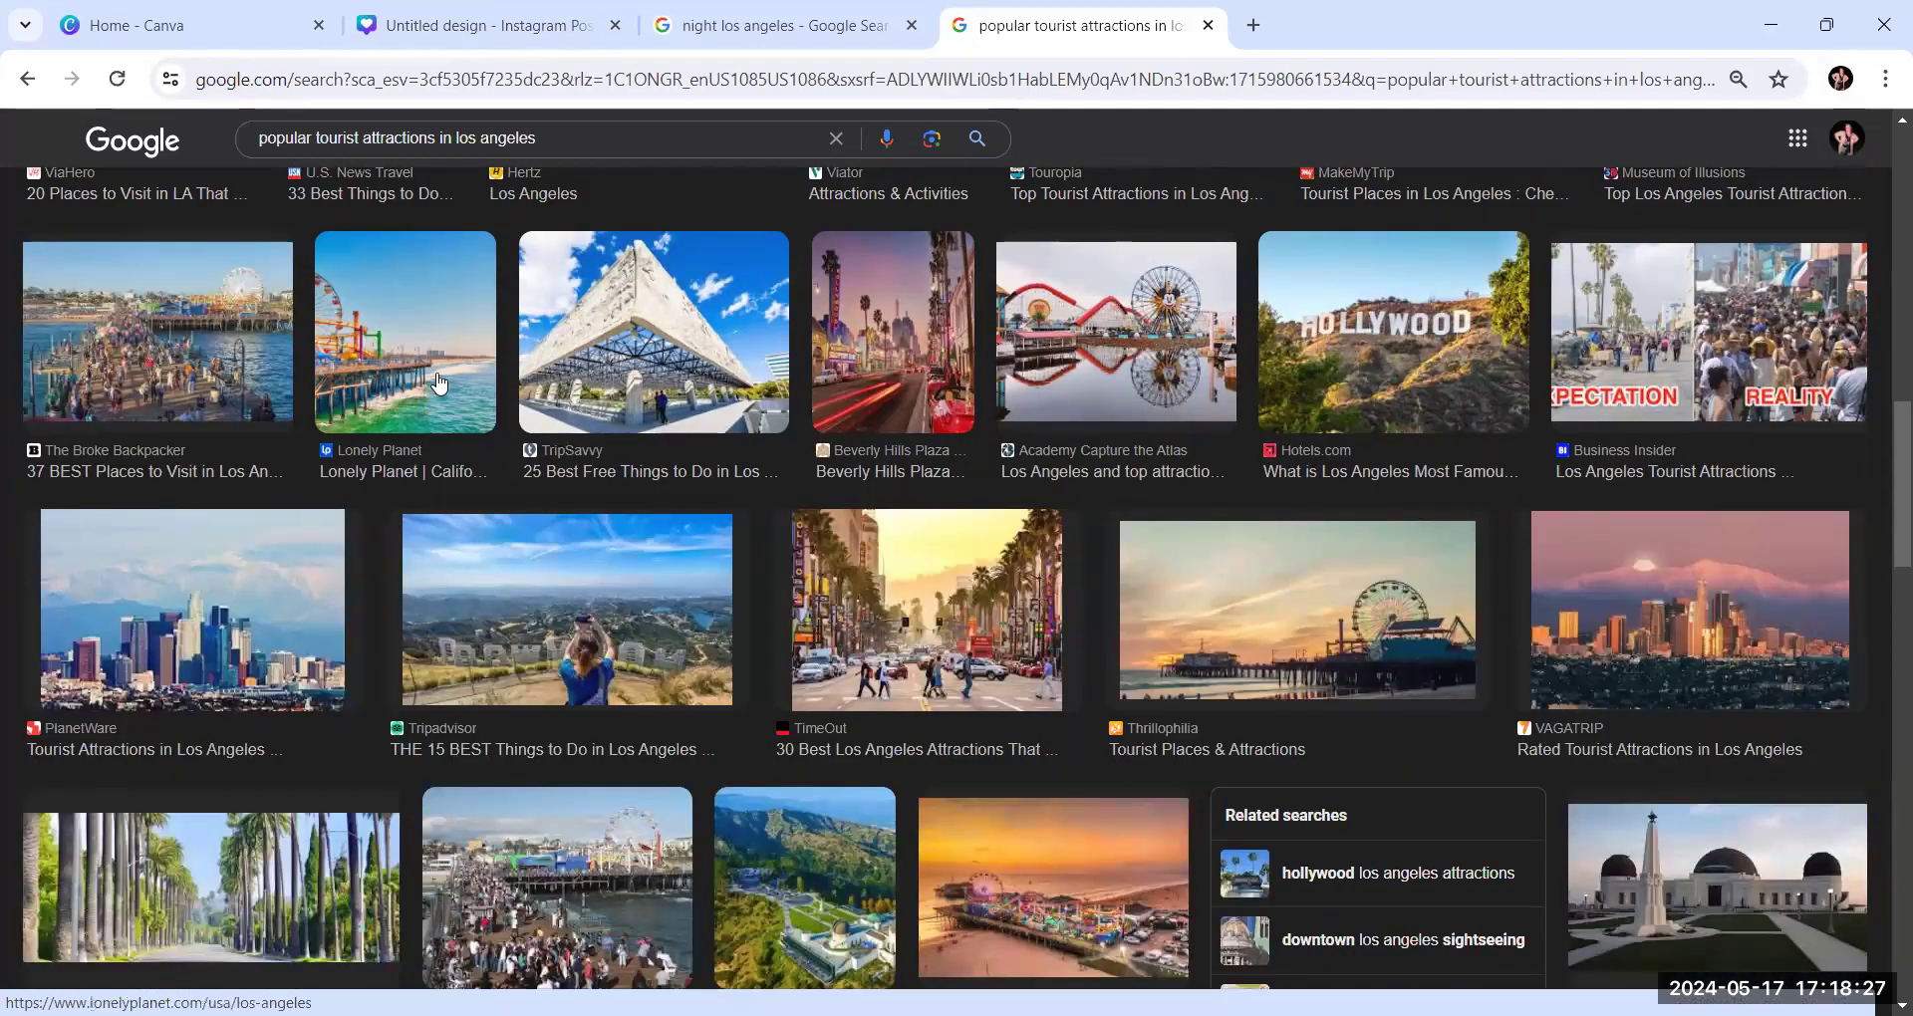
scroll(922, 646, down, 3)
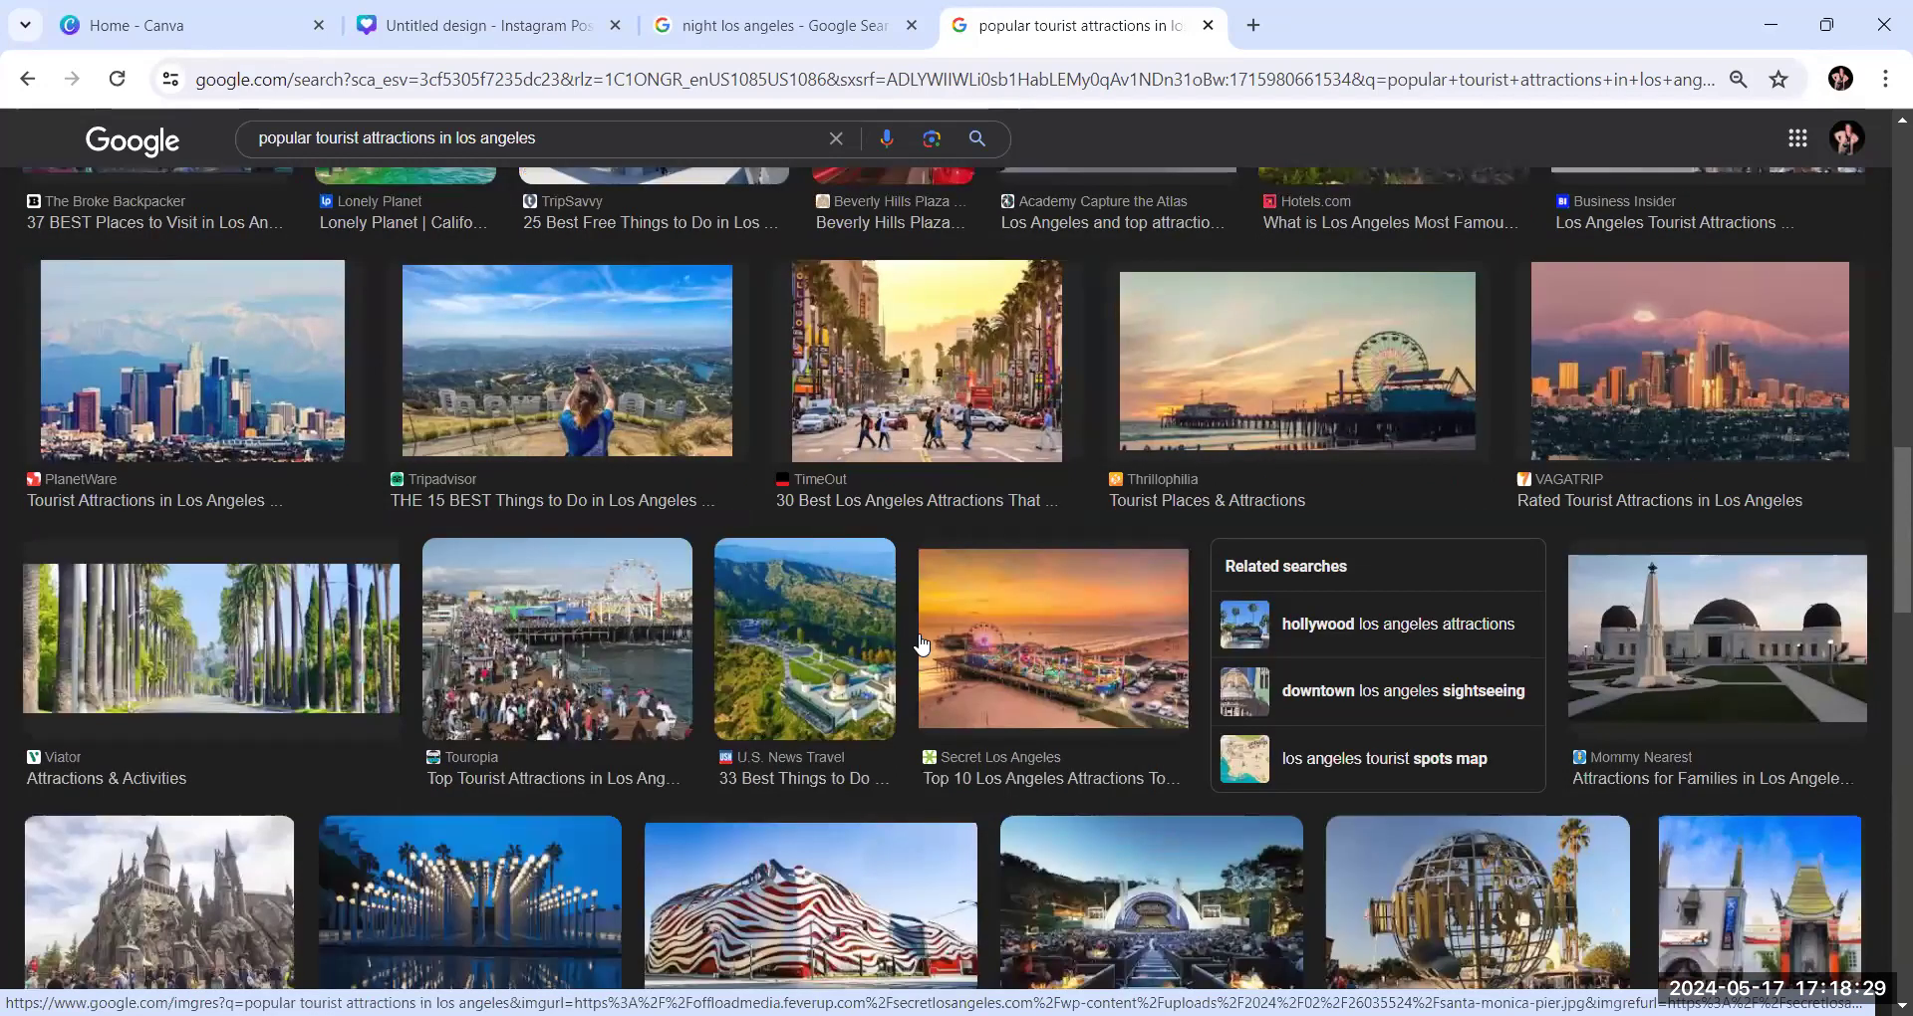
scroll(922, 646, down, 2)
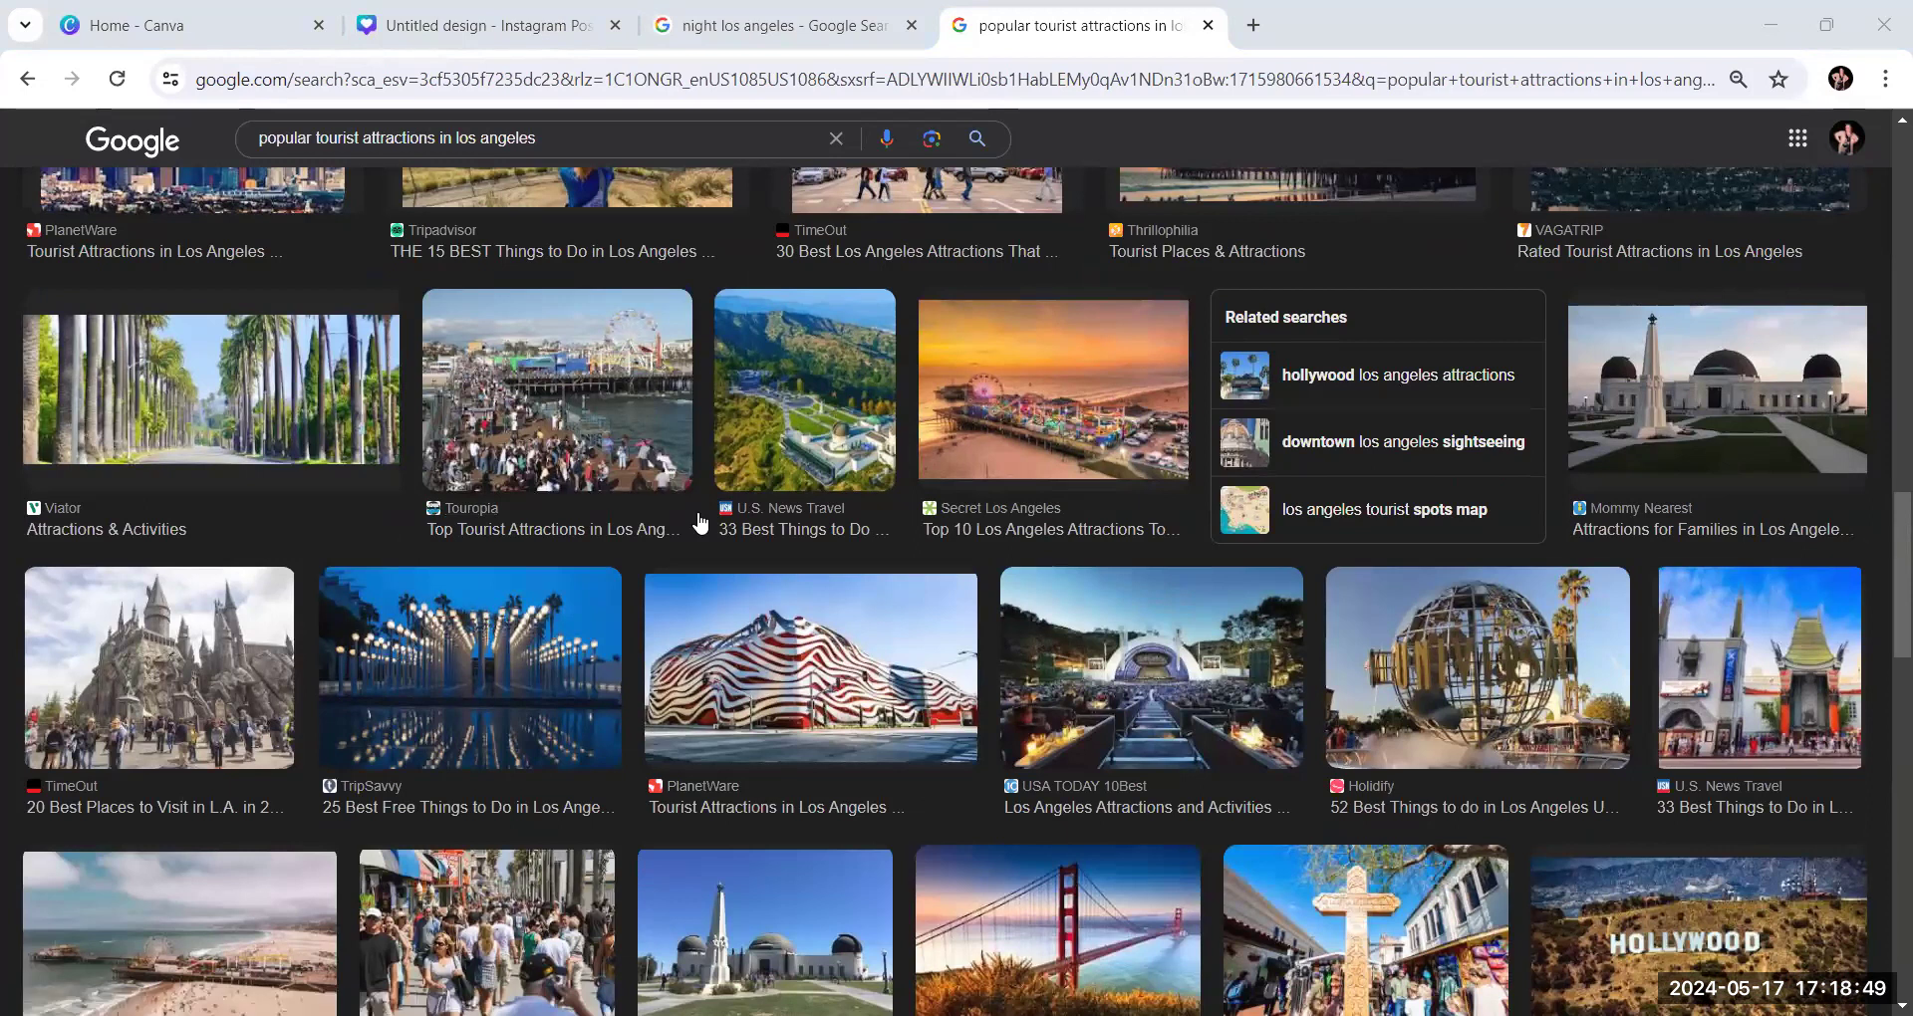
scroll(511, 610, down, 5)
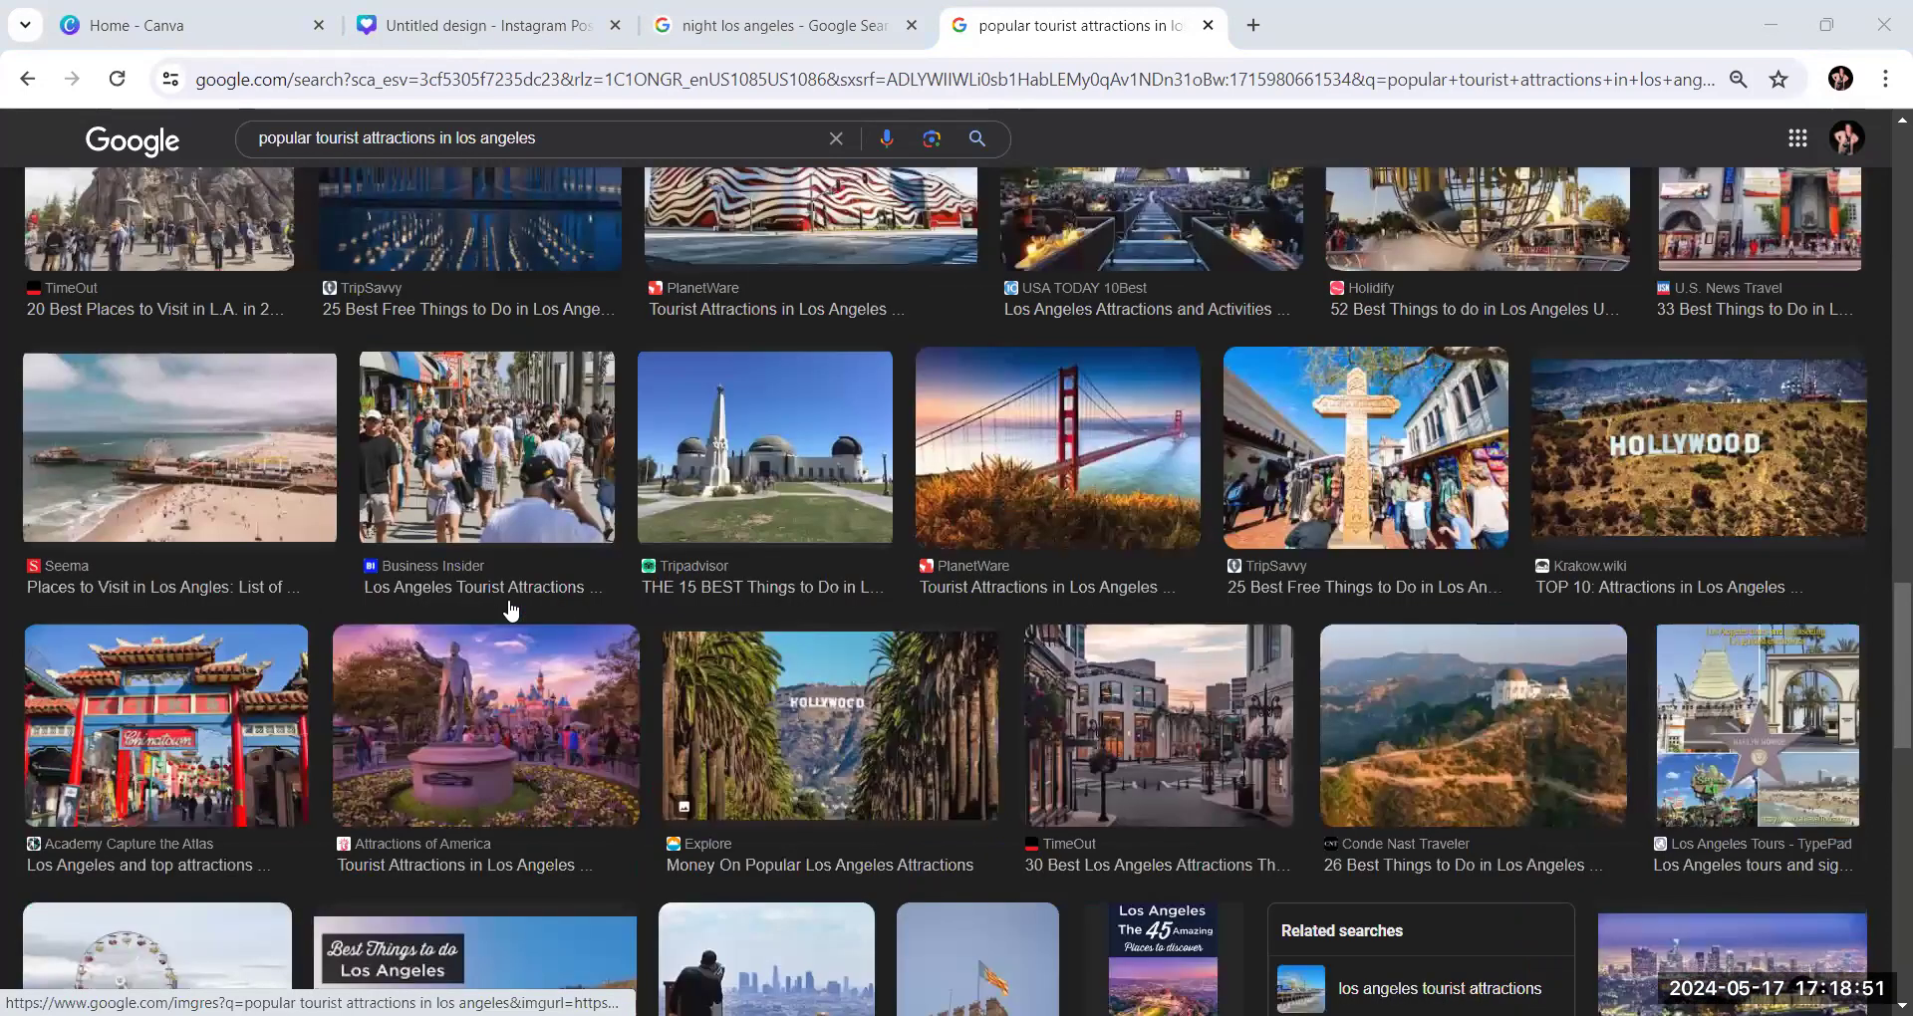
scroll(511, 610, down, 4)
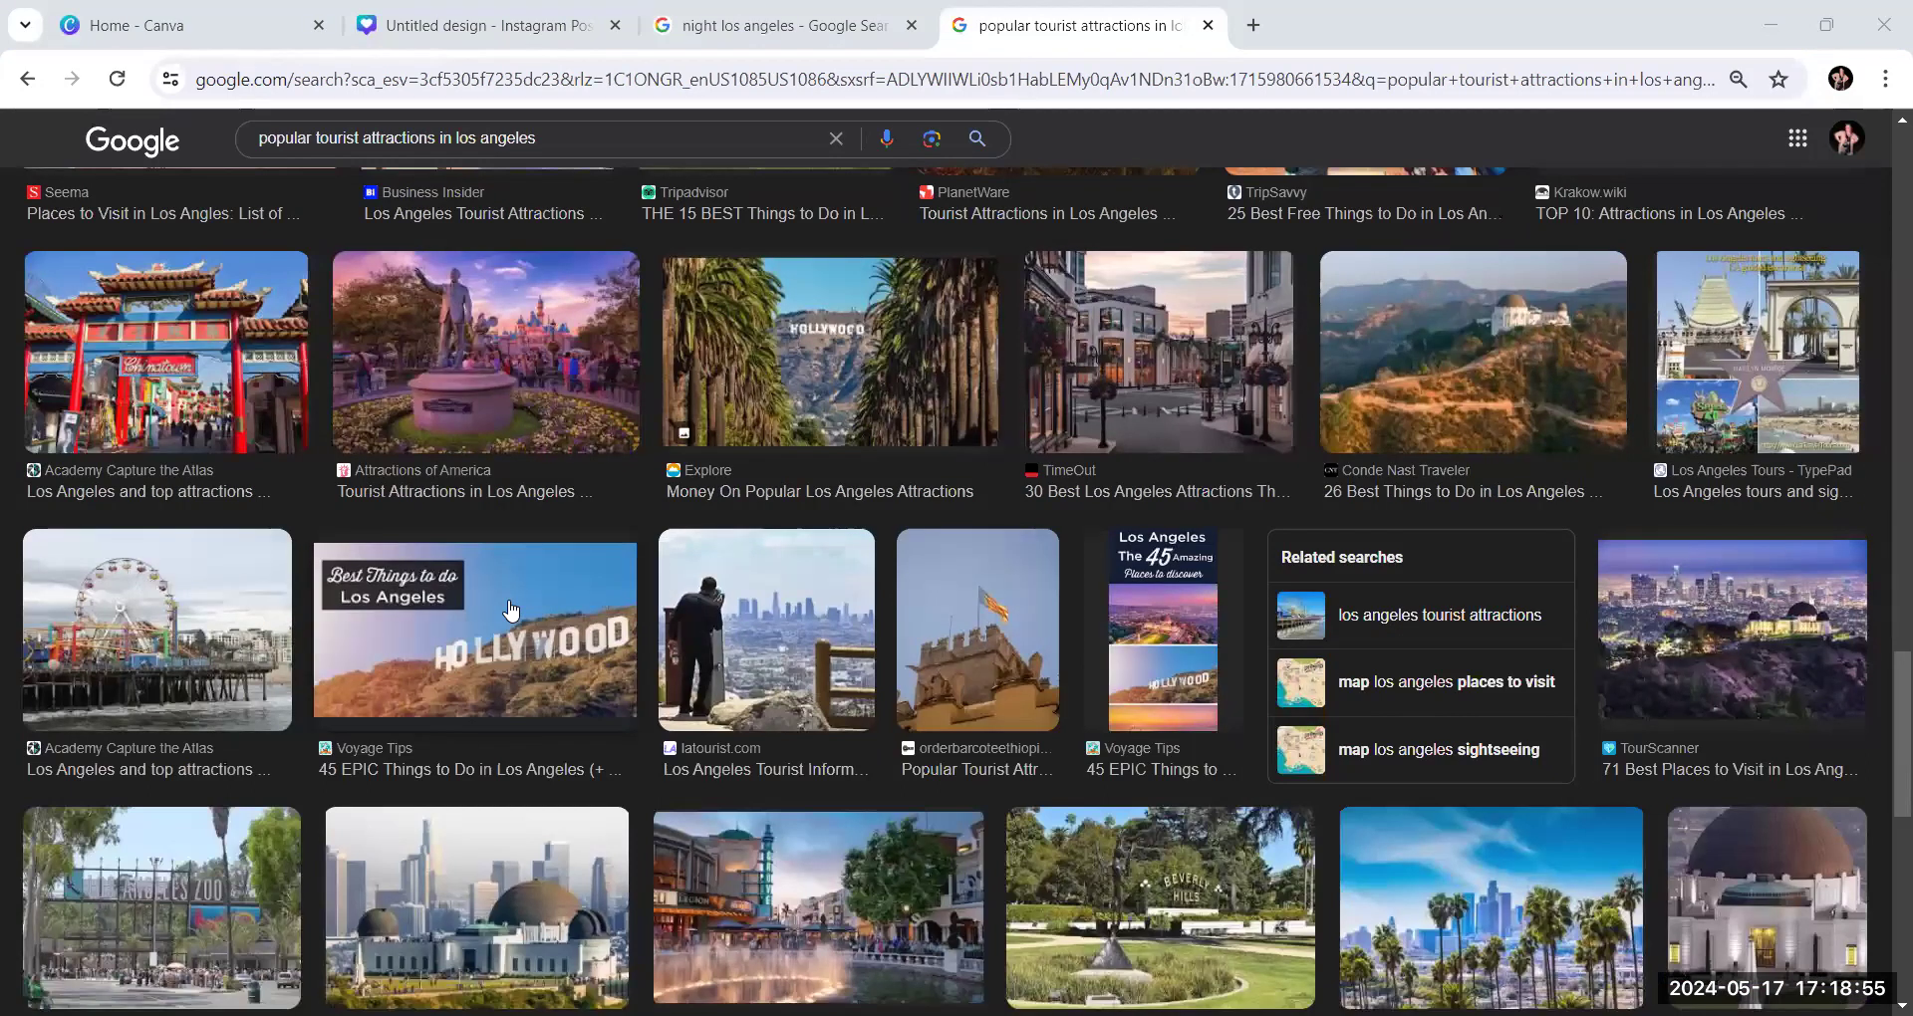
scroll(511, 610, down, 3)
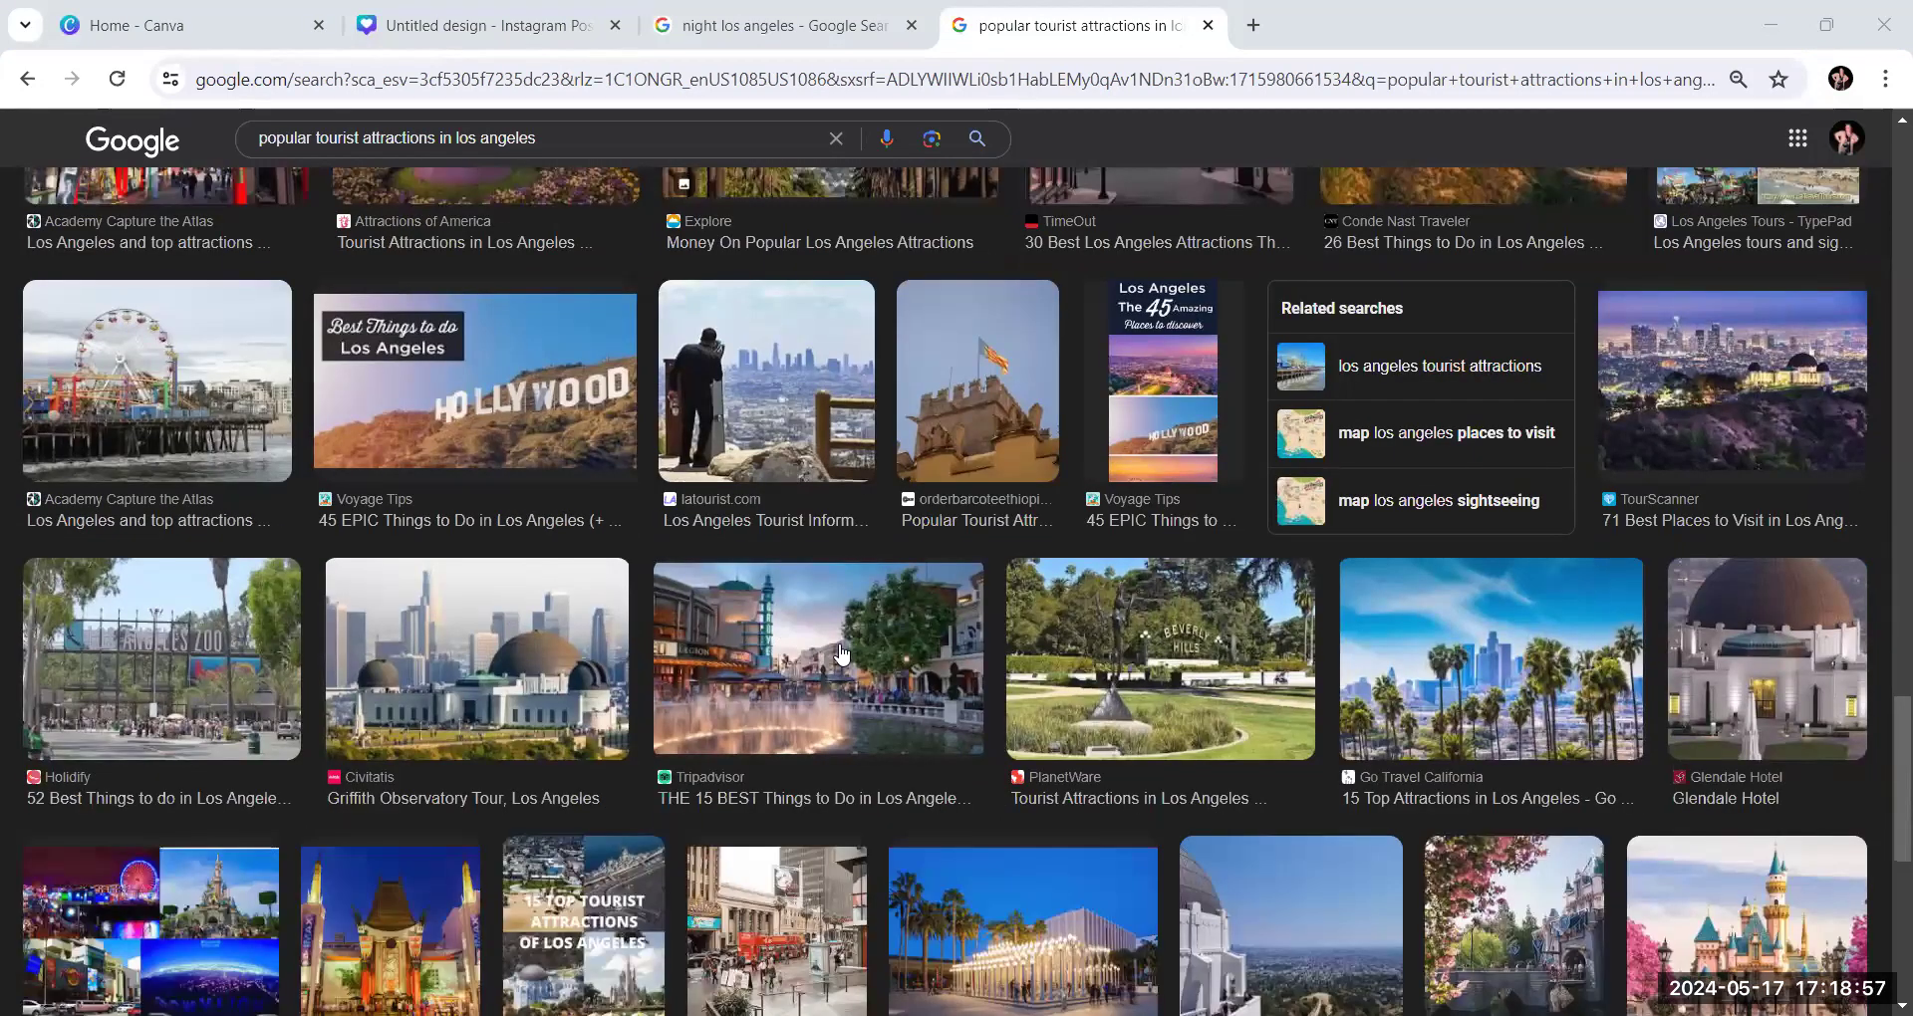
scroll(837, 418, down, 4)
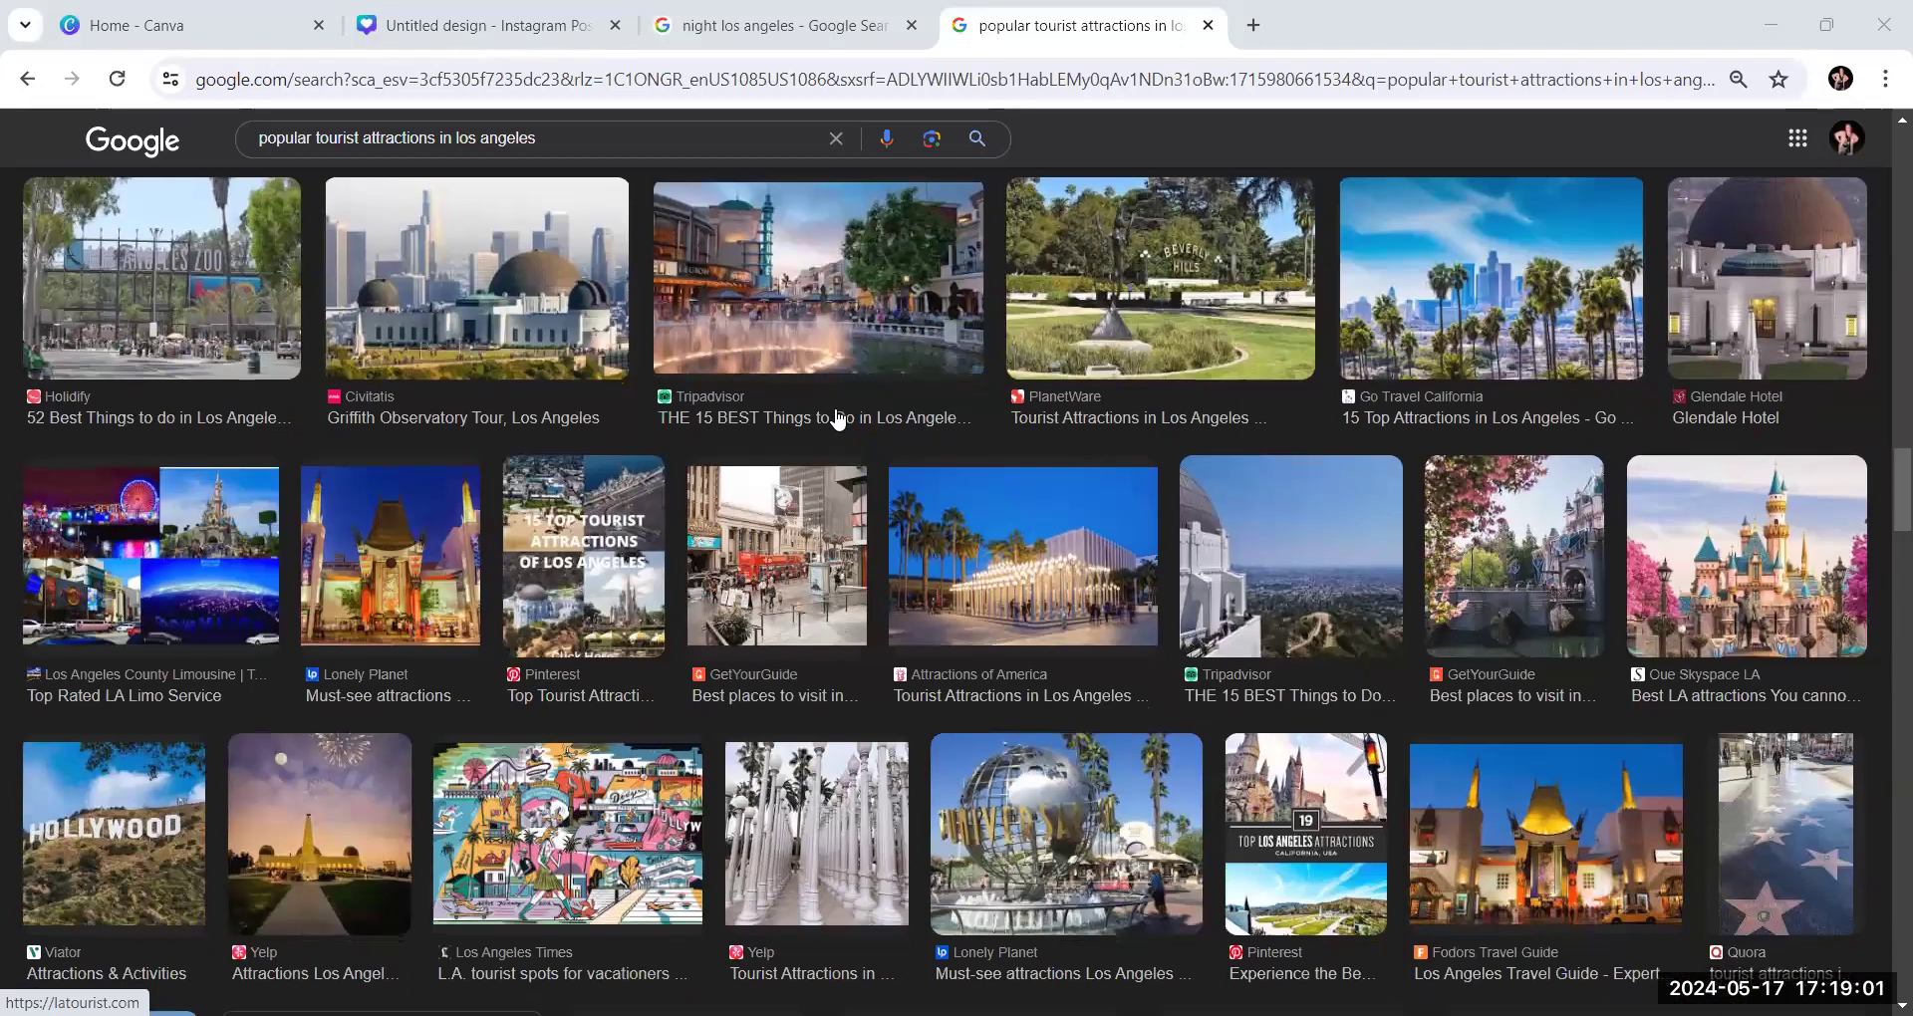
scroll(837, 418, down, 4)
scroll(837, 419, down, 4)
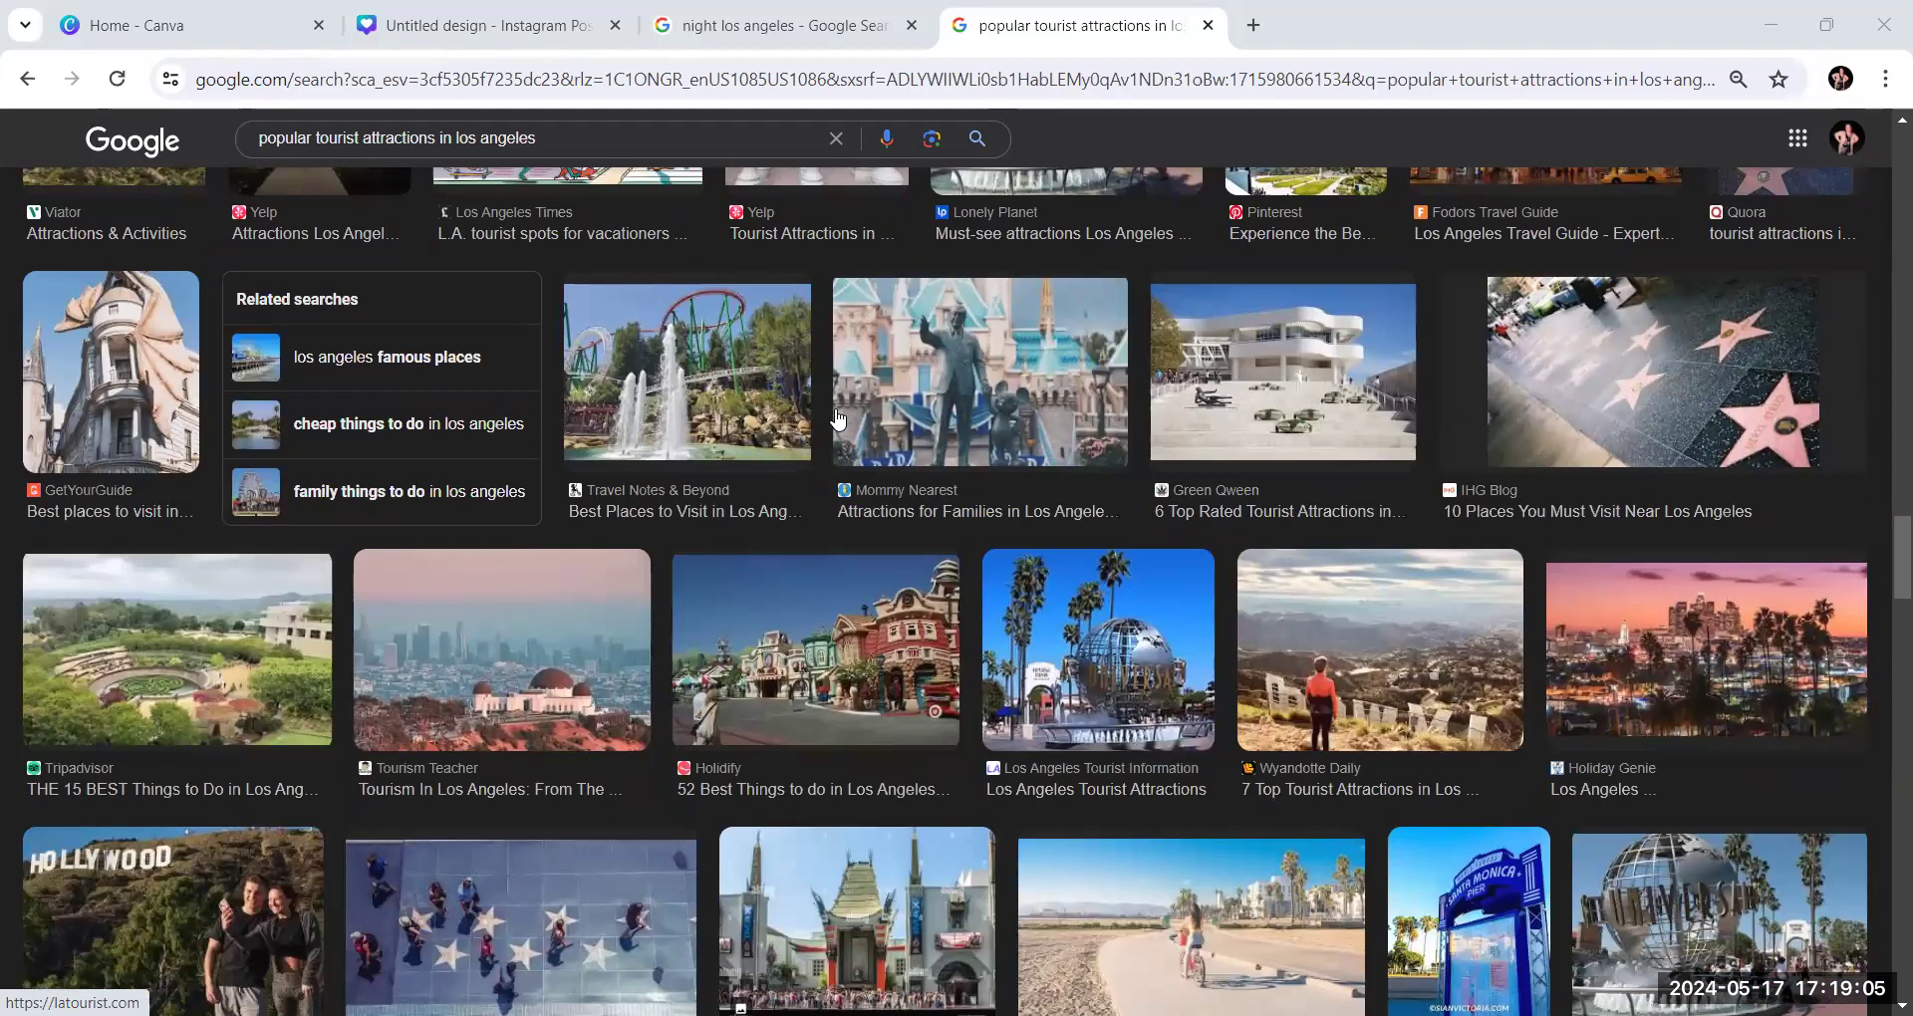
scroll(837, 418, down, 3)
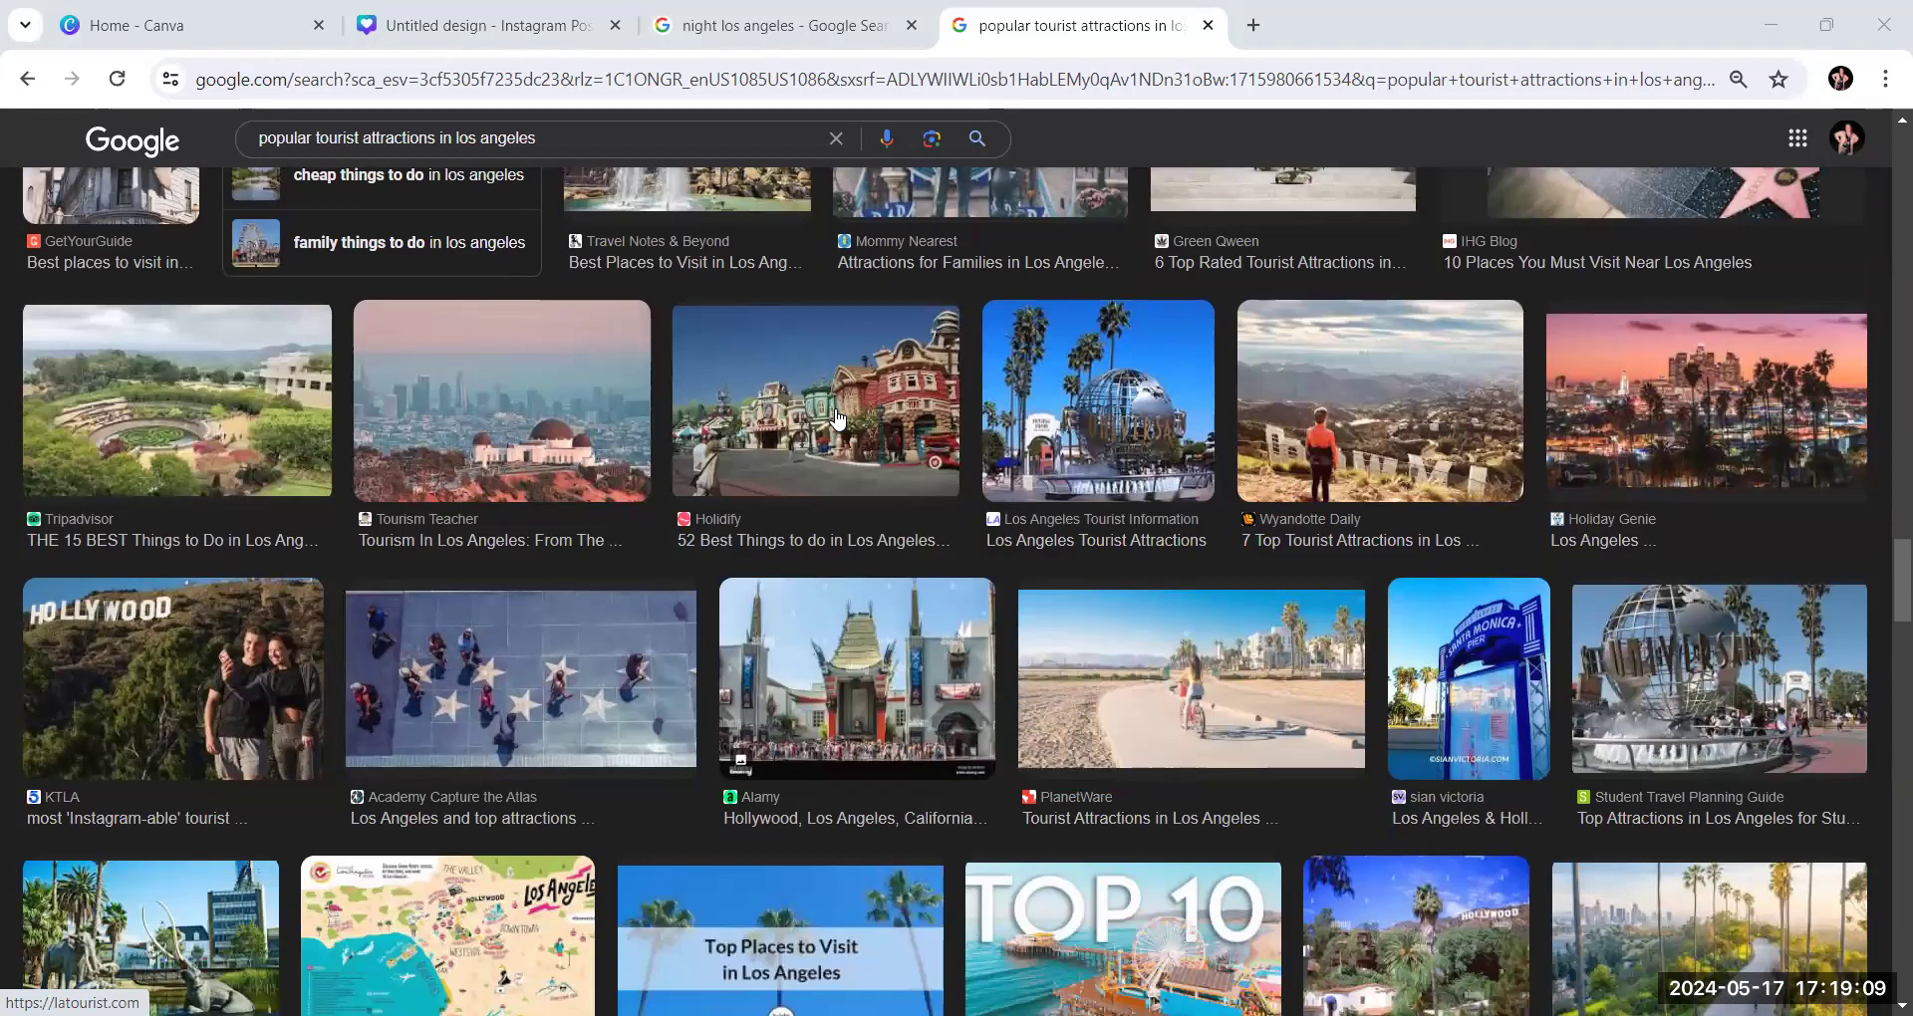
scroll(837, 418, up, 2)
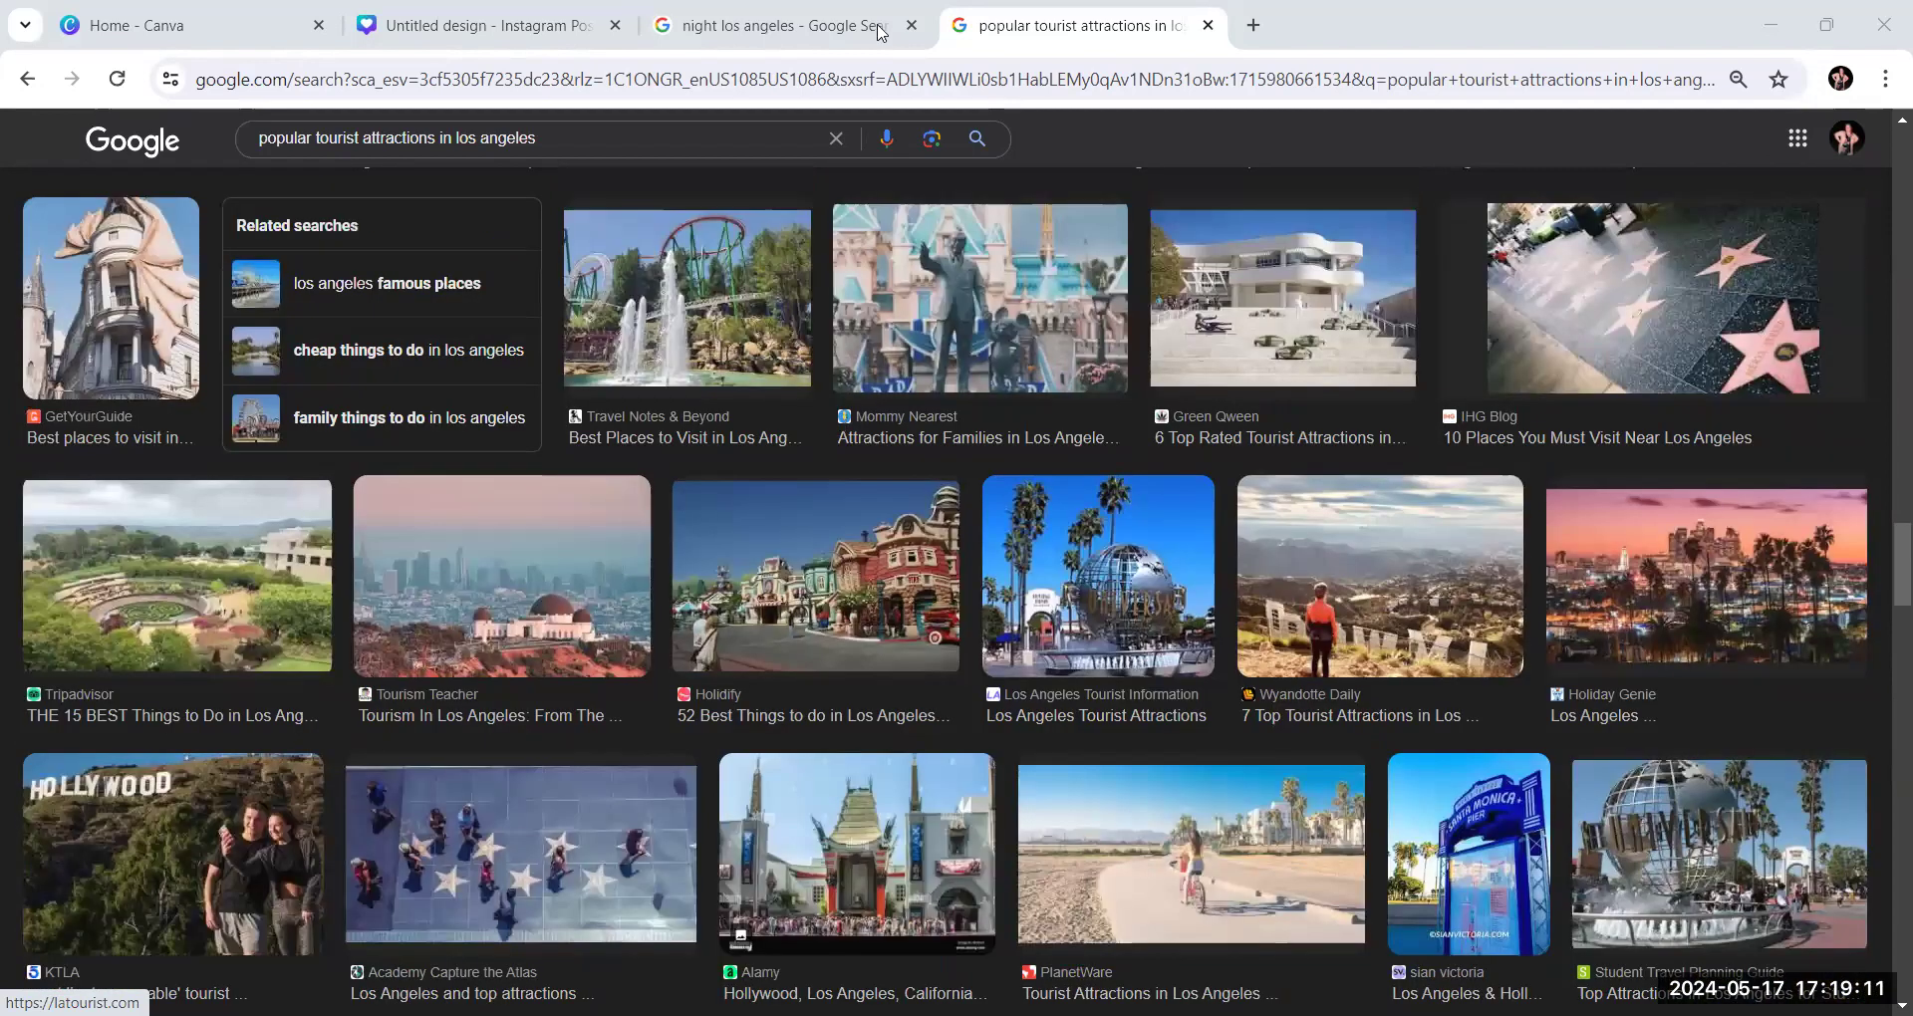
scroll(794, 348, up, 6)
scroll(584, 147, up, 5)
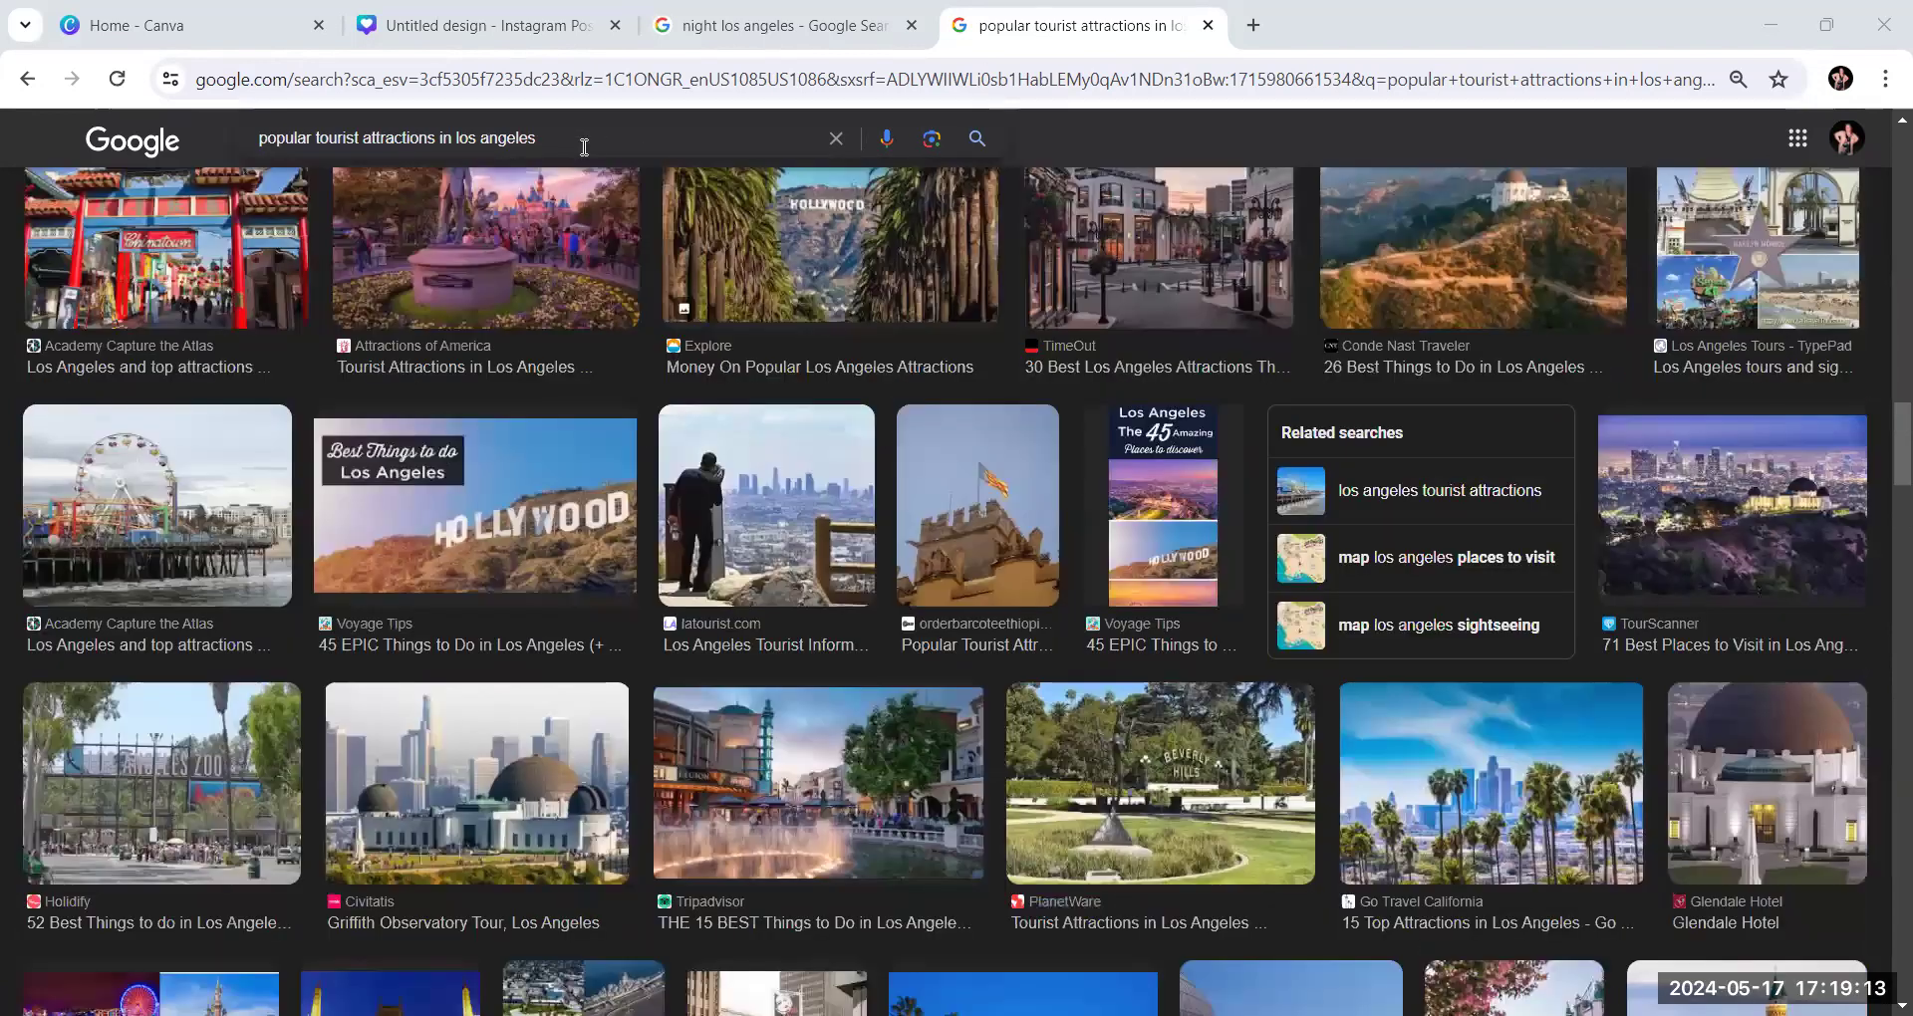
Replace the image search query with the suggested search "hollywood celebrity homes tour"
triple_click(574, 137)
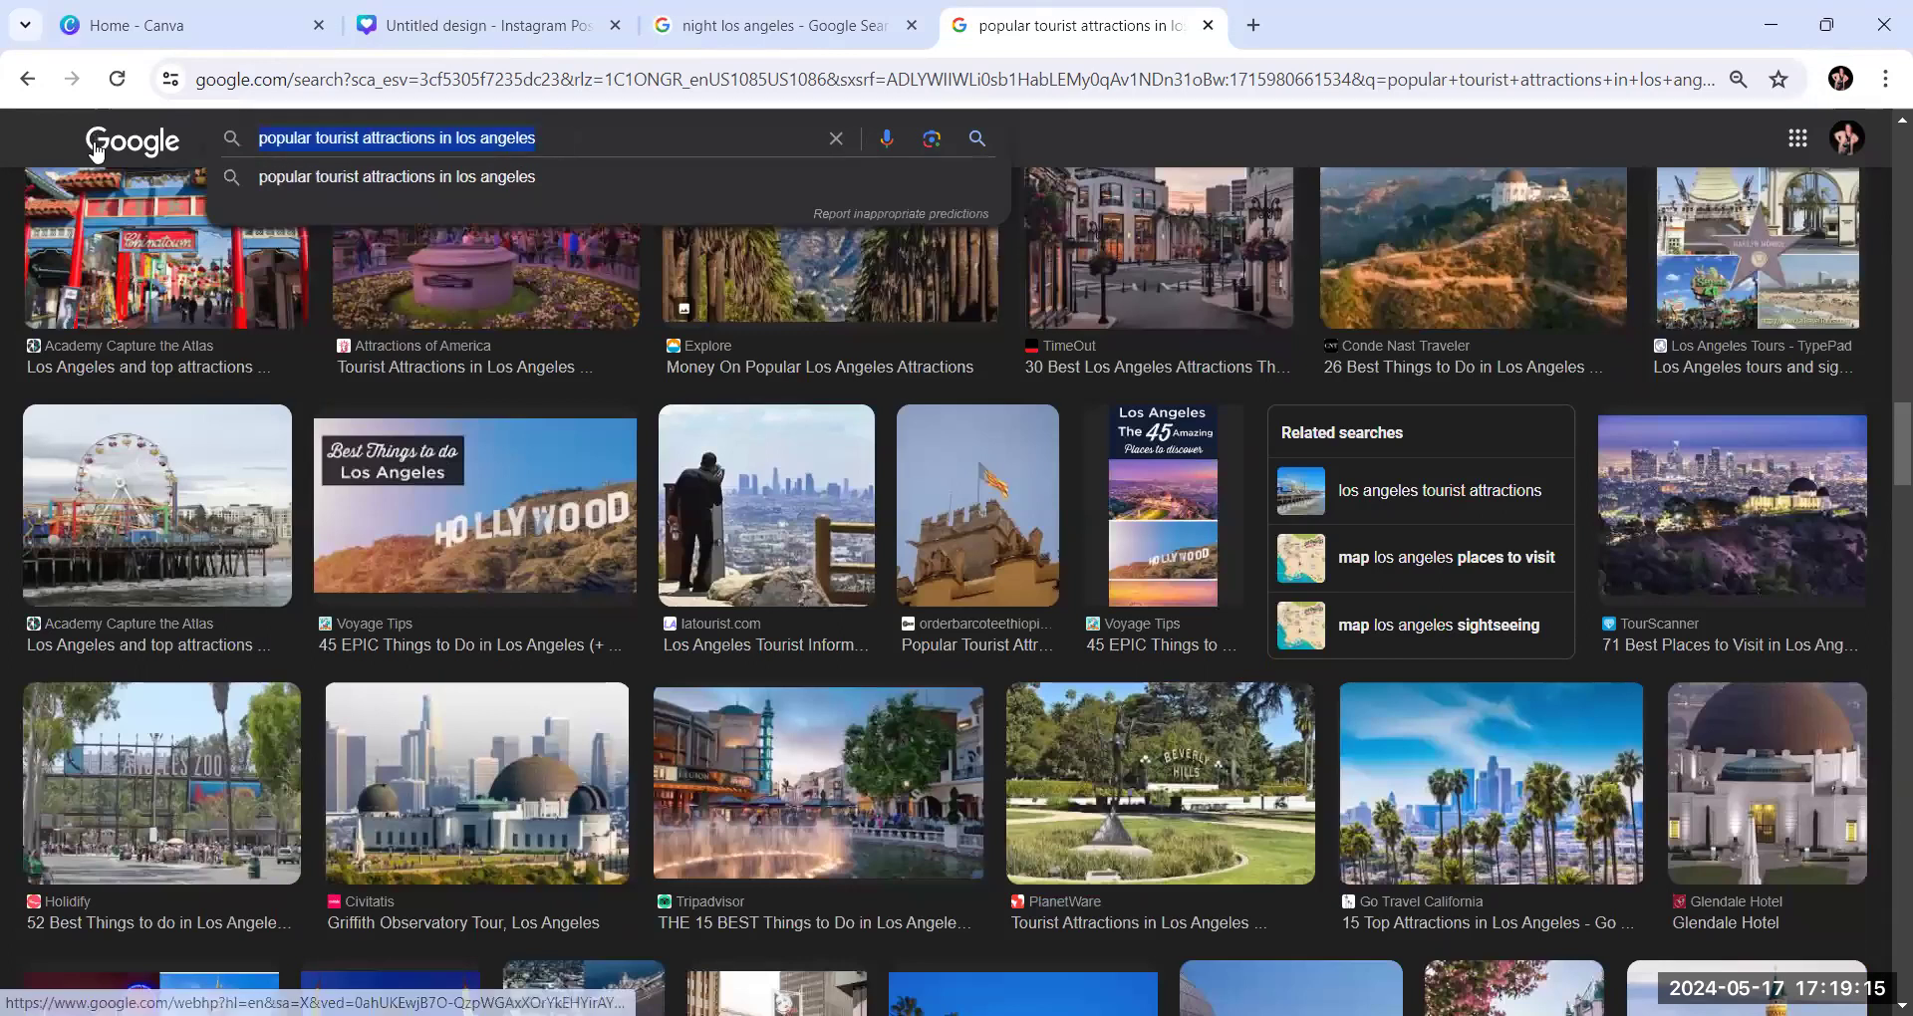
text(holly)
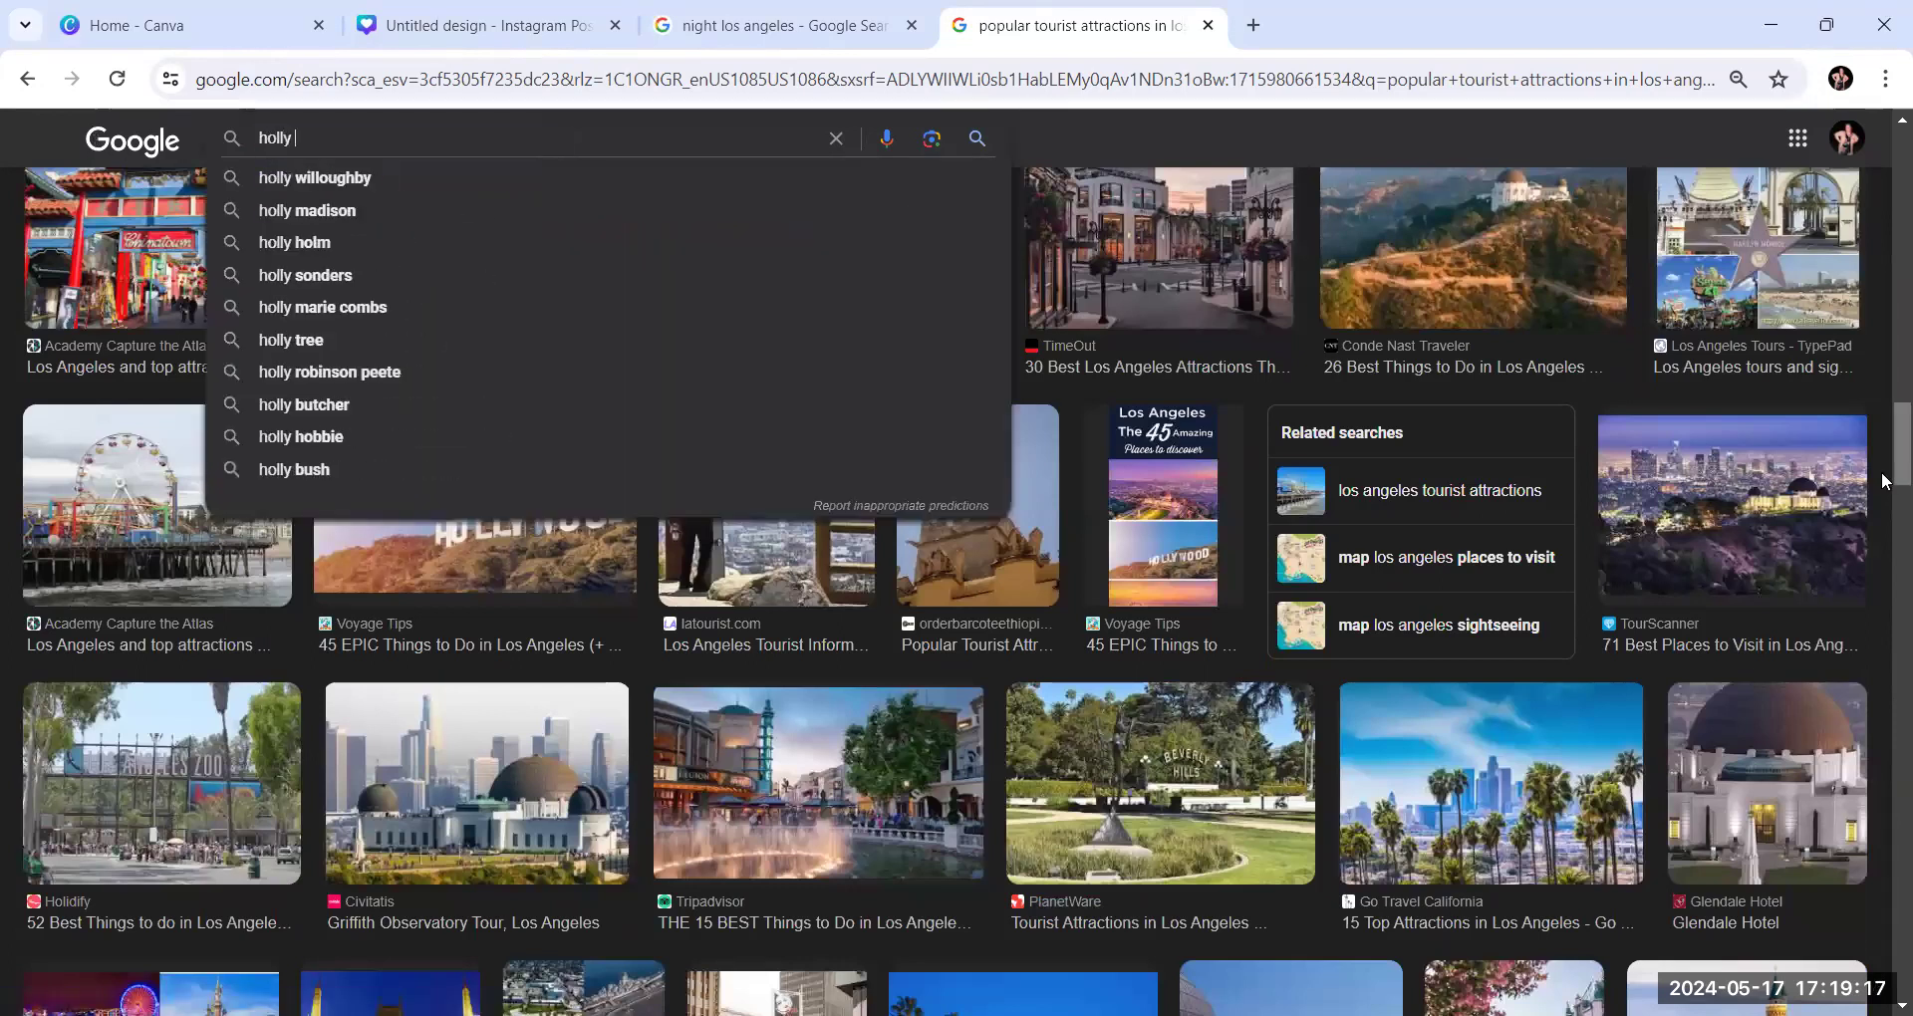
text(wood)
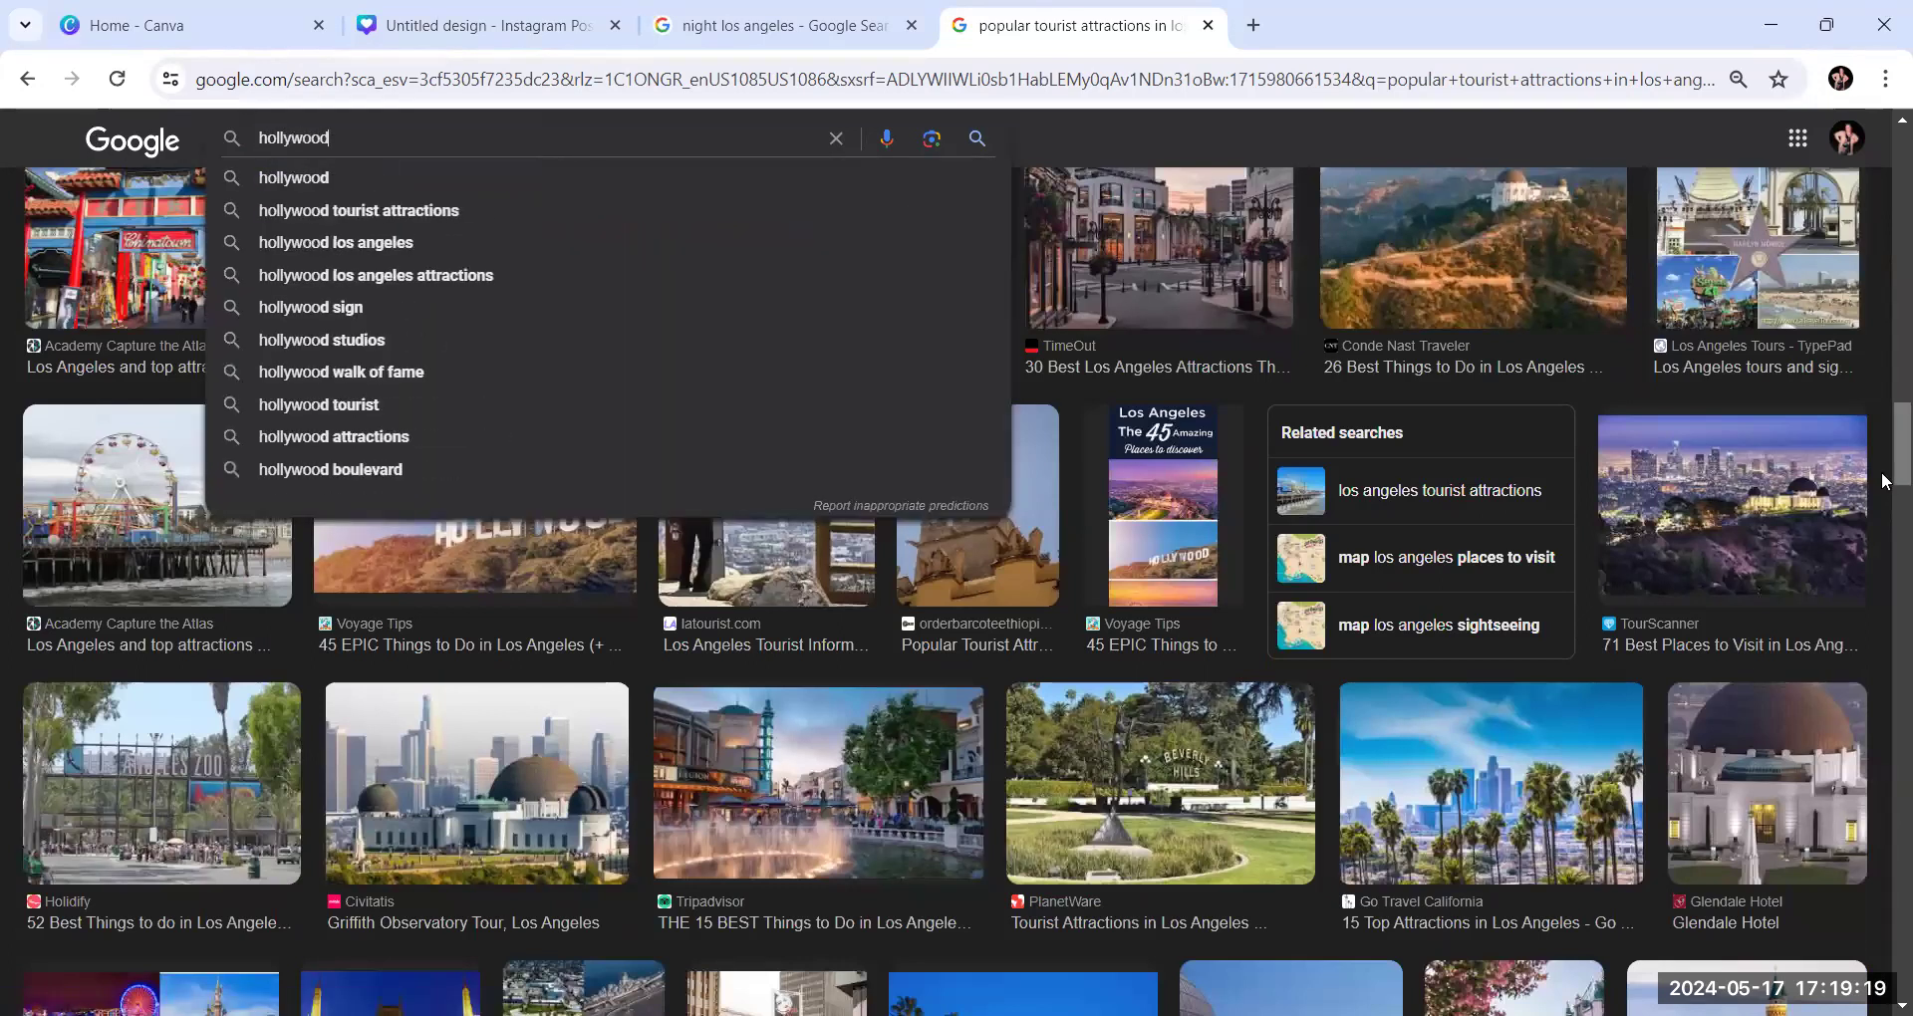
text( cele)
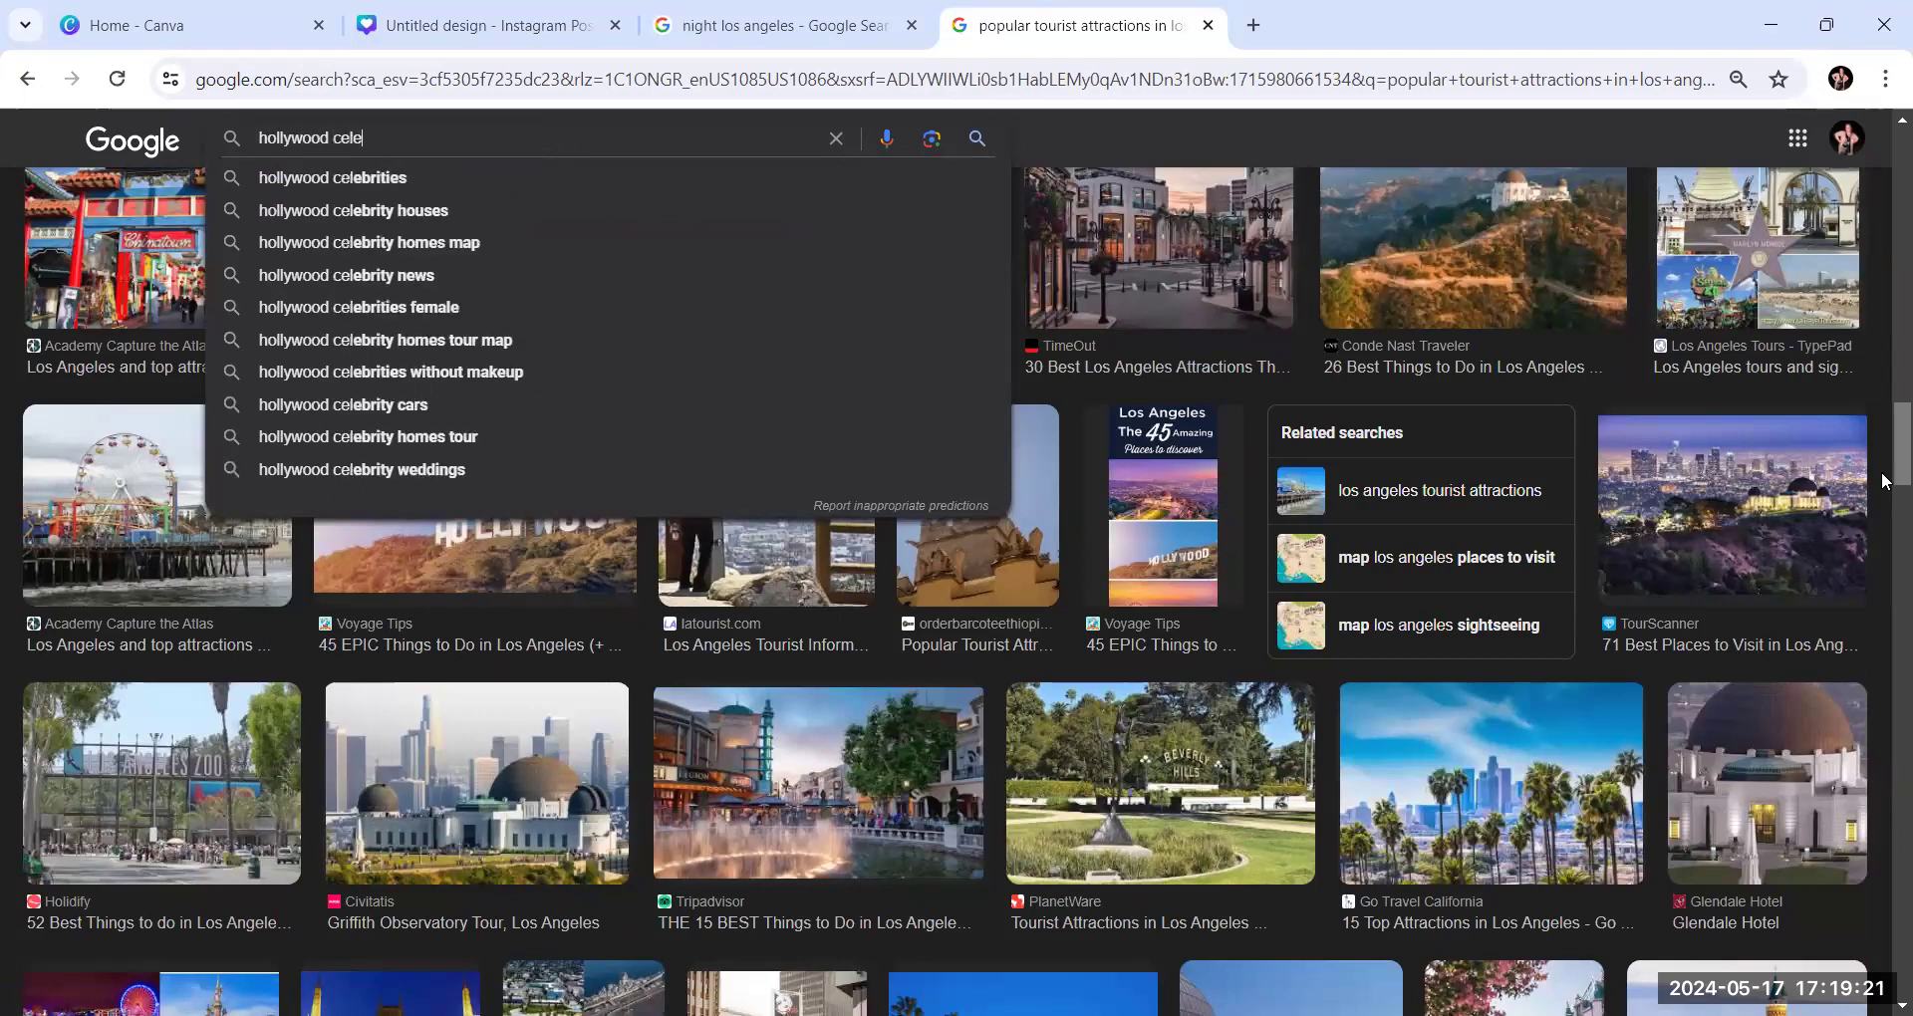
scroll(1883, 481, up, 1)
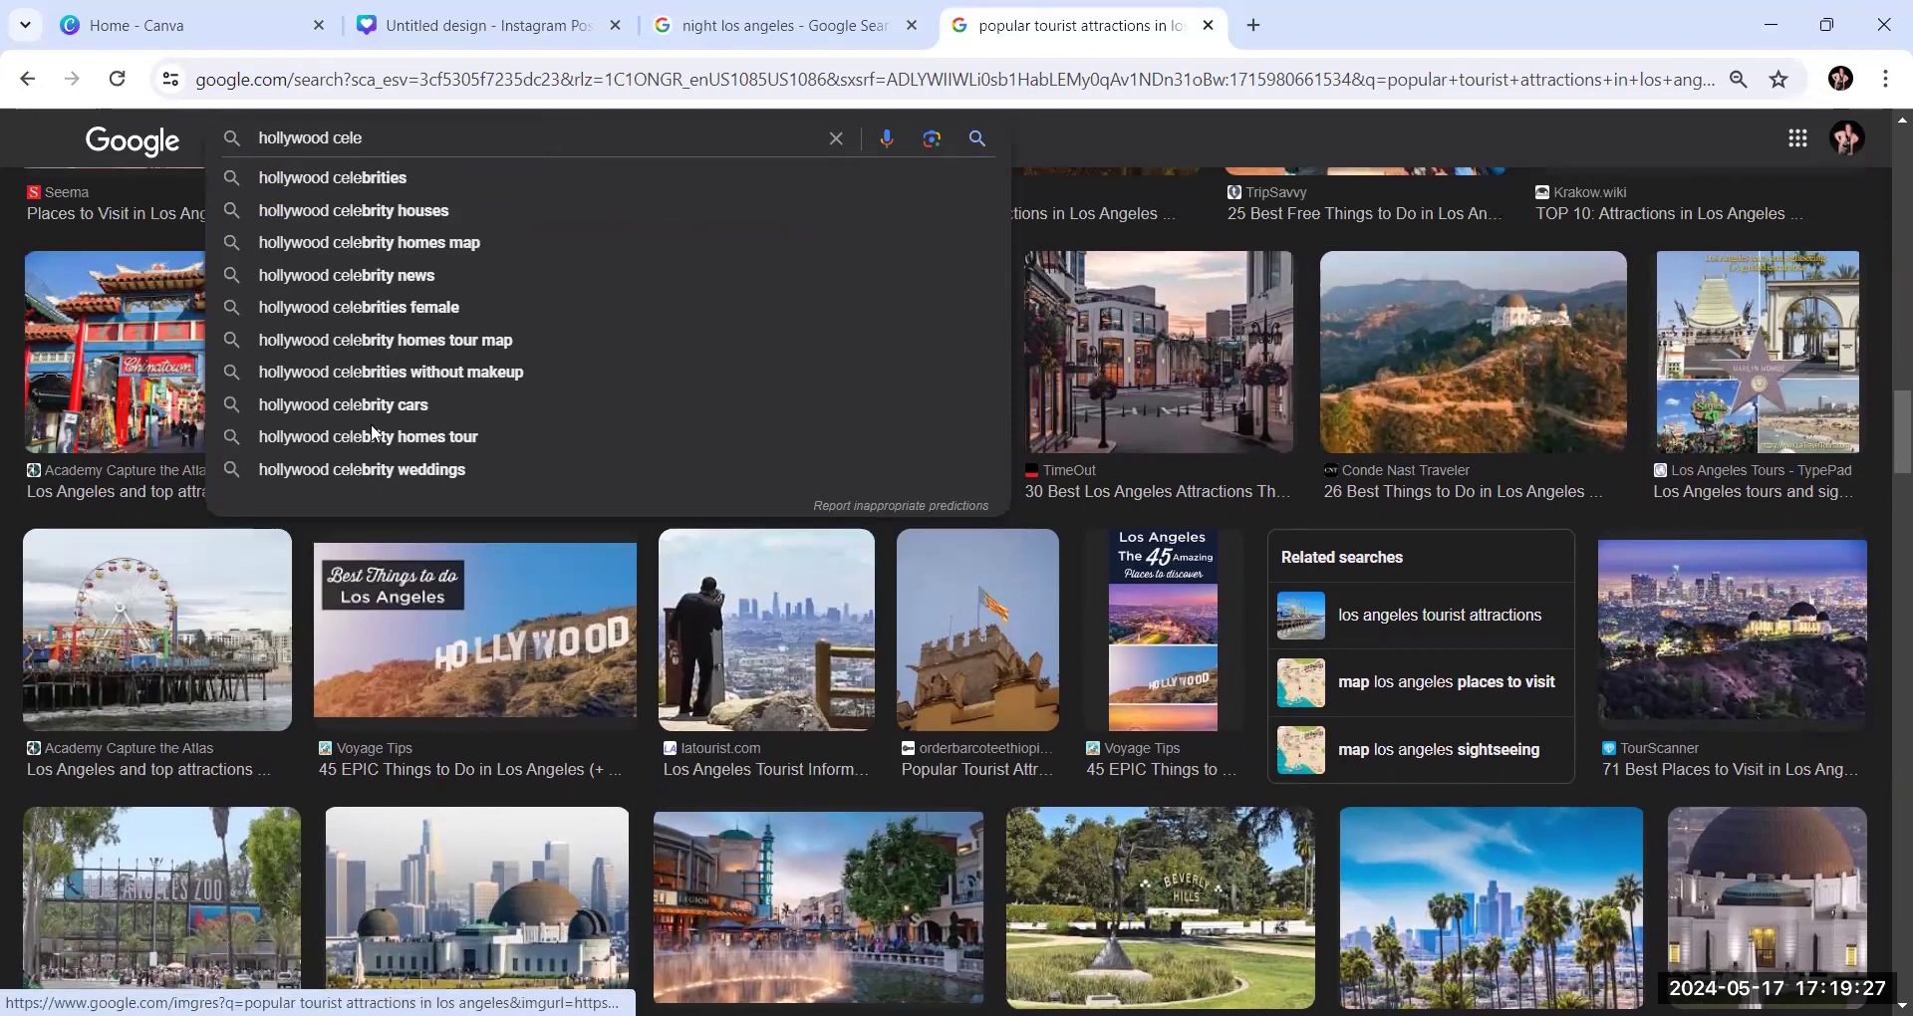
click(371, 436)
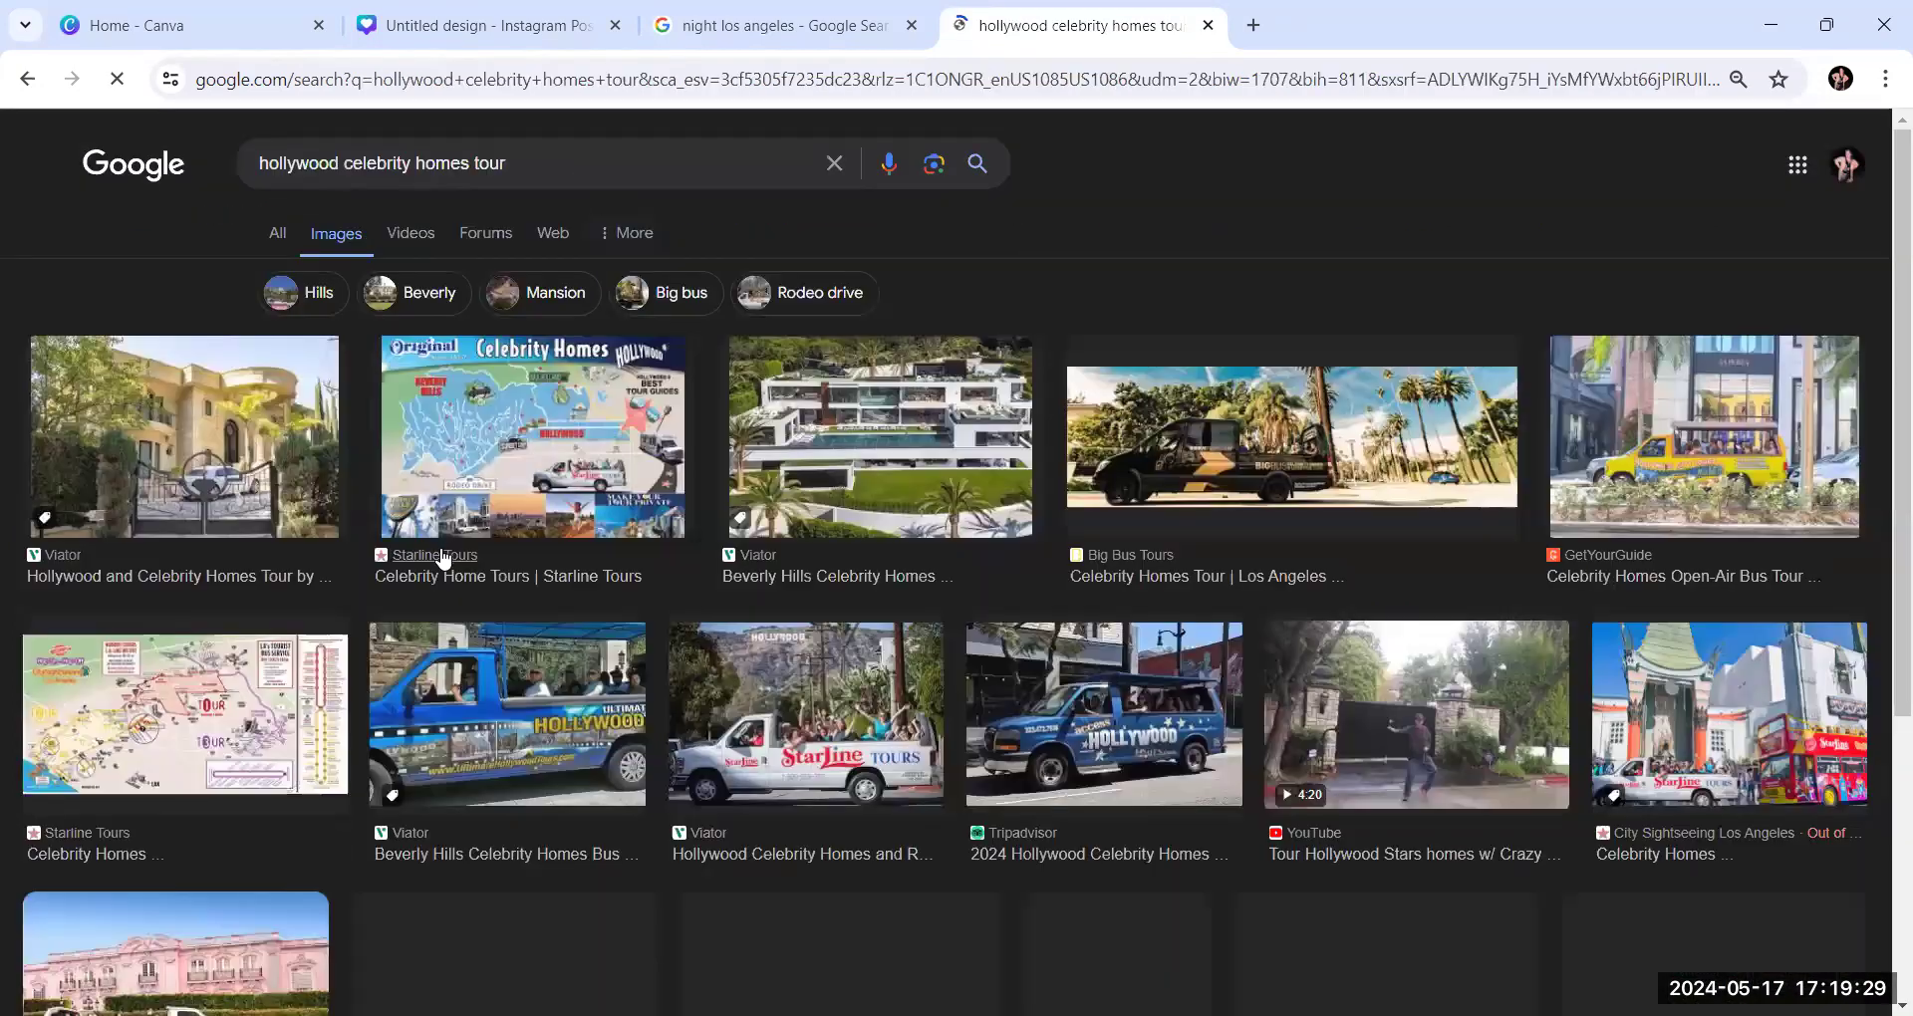
Look through the "hollywood celebrity homes tour" image results for a photo suited to the collage
scroll(822, 555, down, 3)
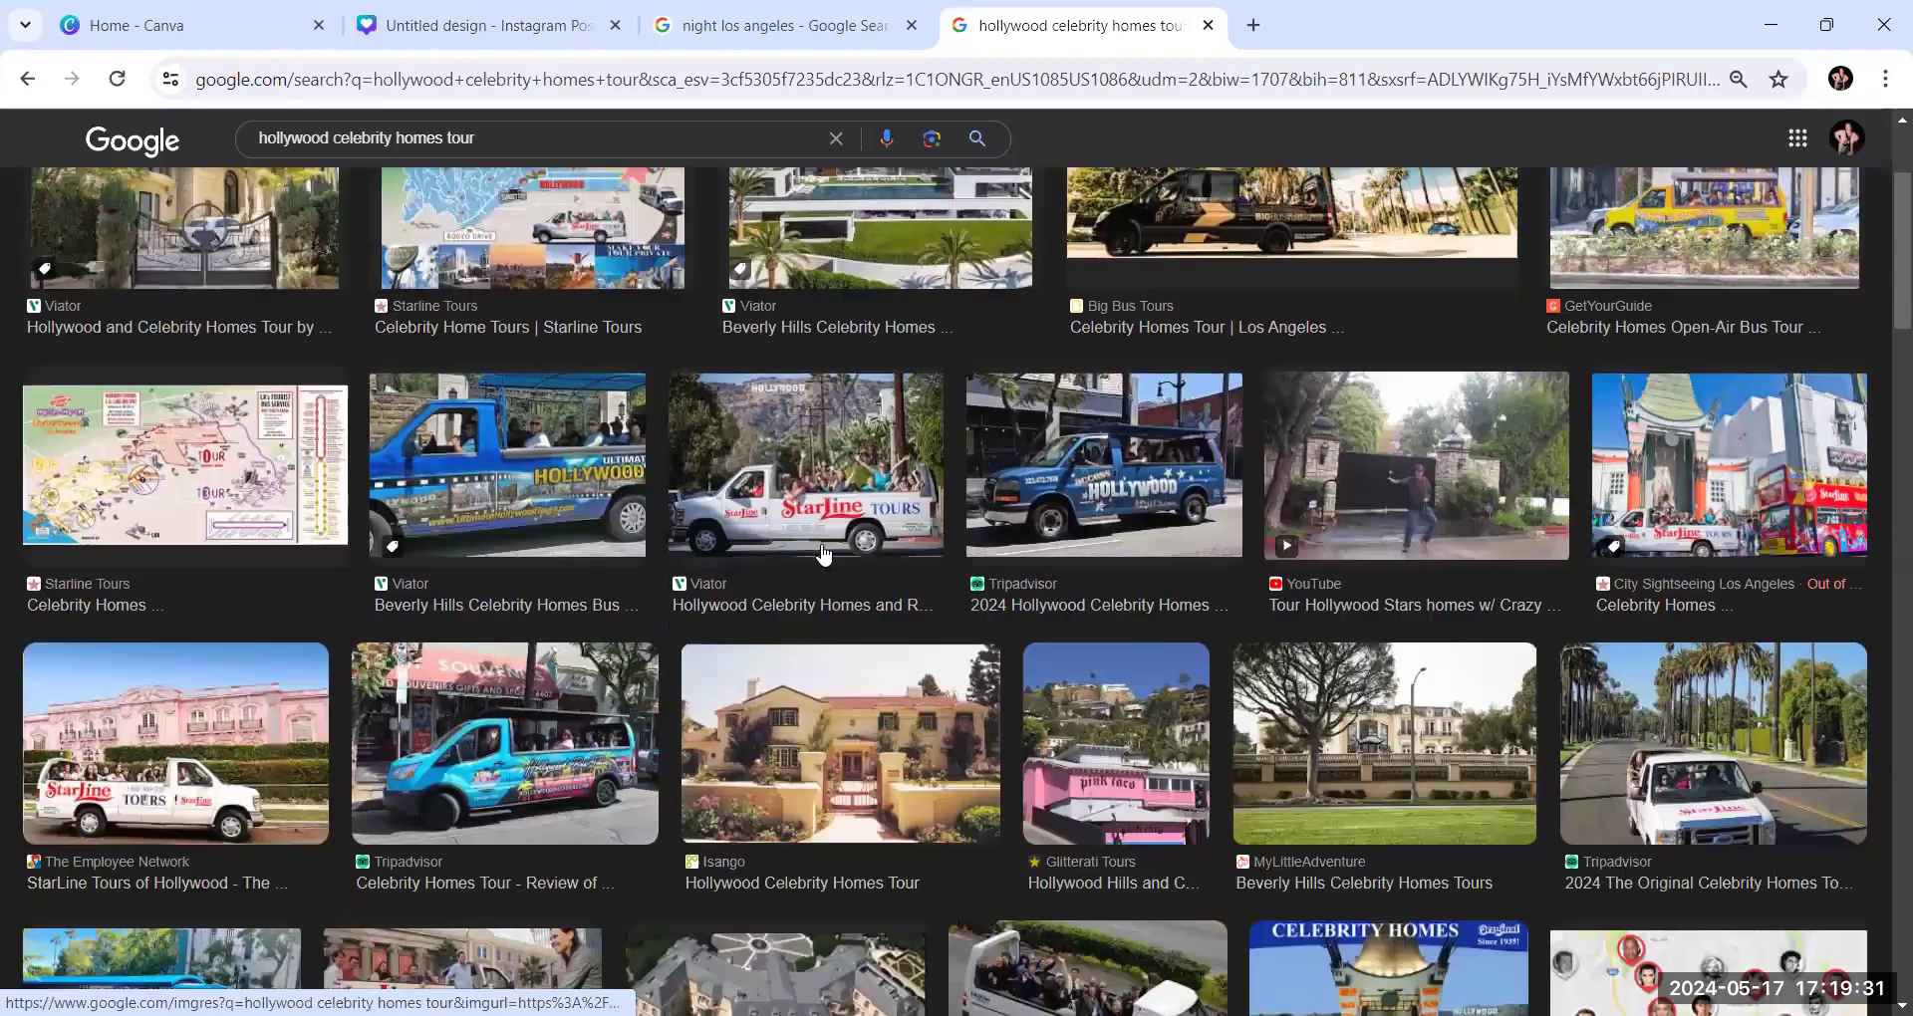
scroll(822, 554, down, 5)
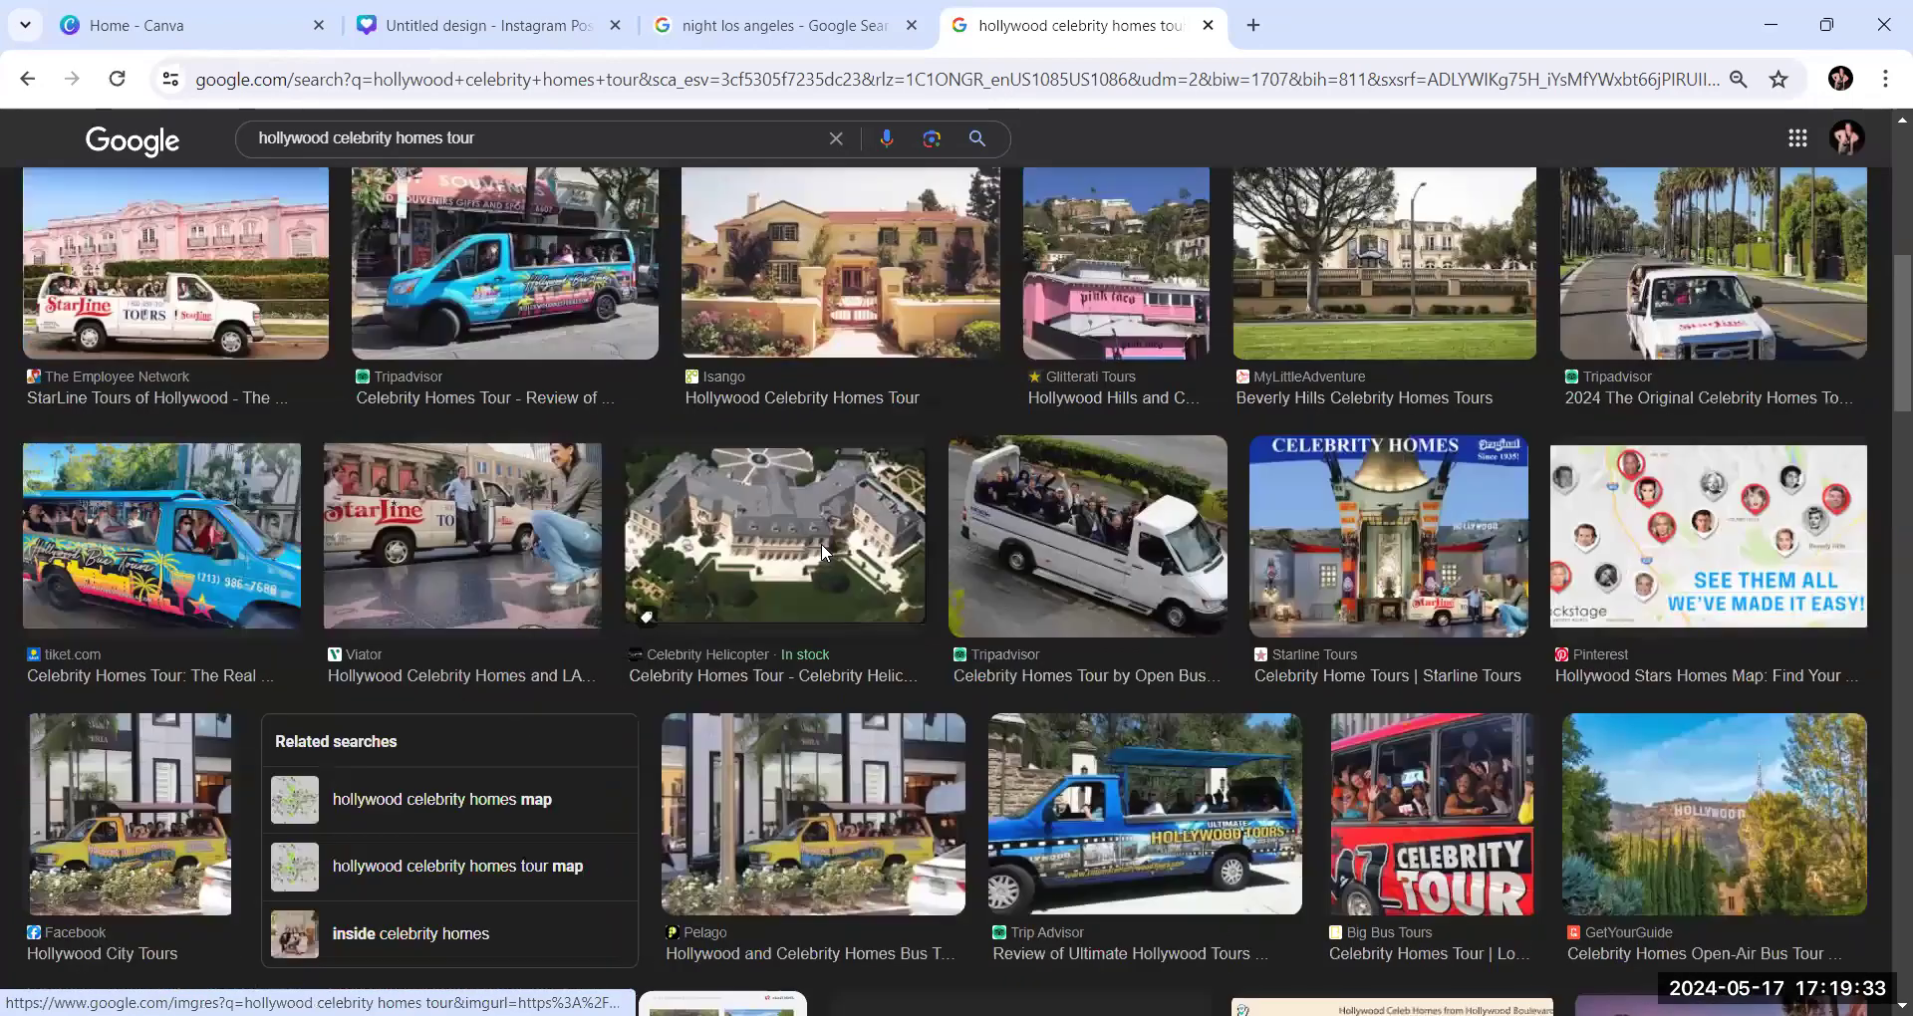
scroll(822, 551, down, 1)
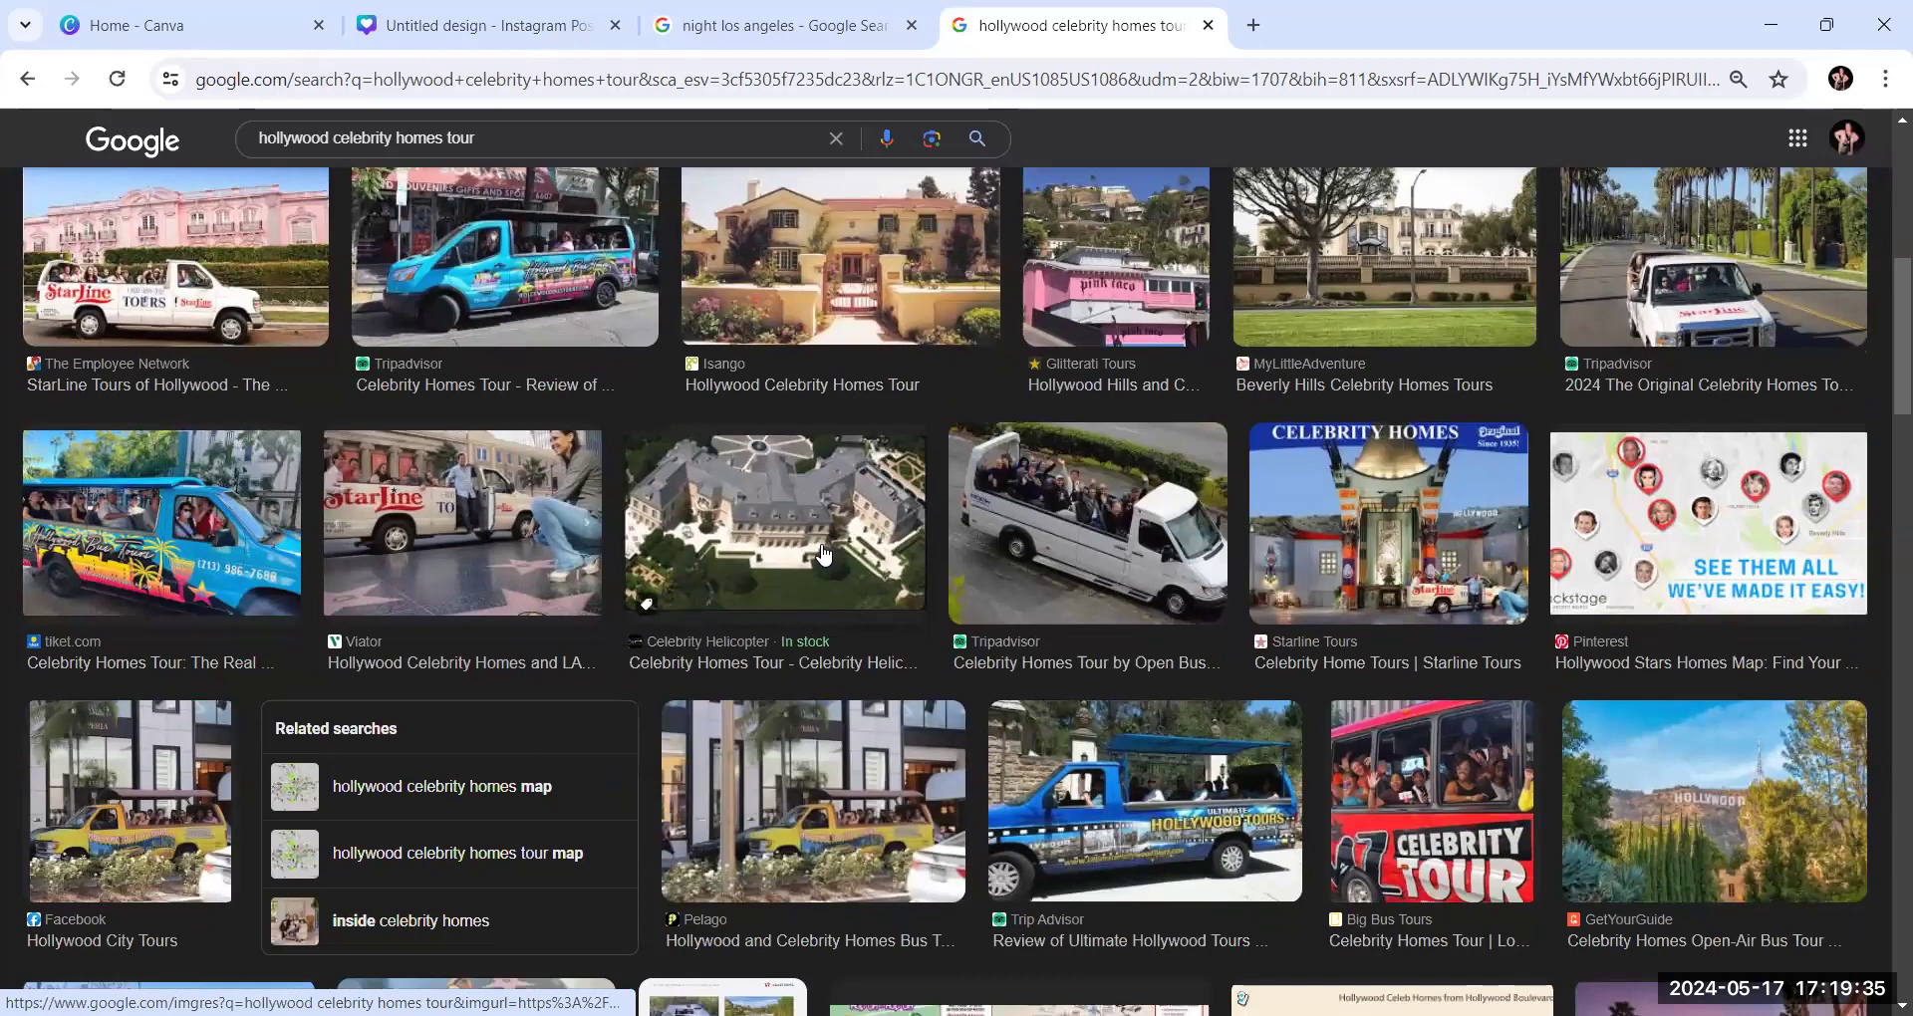
scroll(822, 555, down, 3)
scroll(822, 554, up, 1)
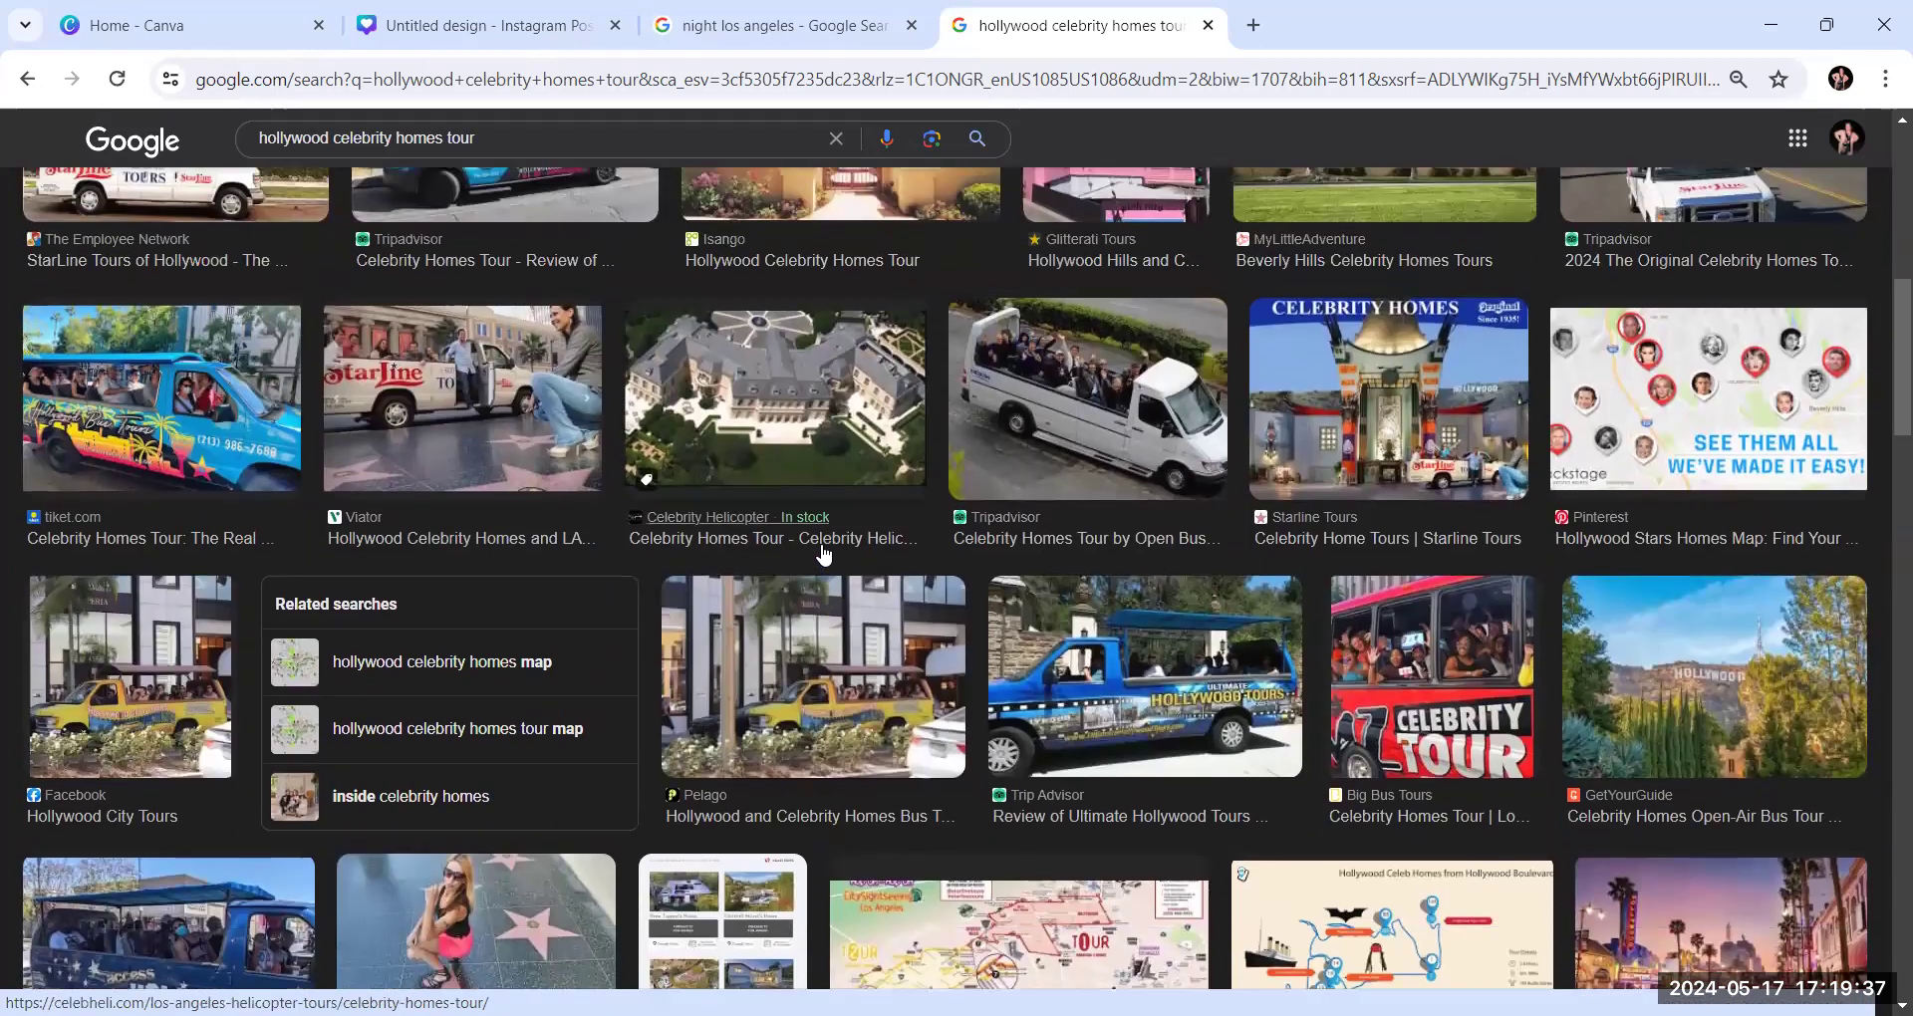
scroll(823, 554, down, 2)
scroll(821, 554, down, 5)
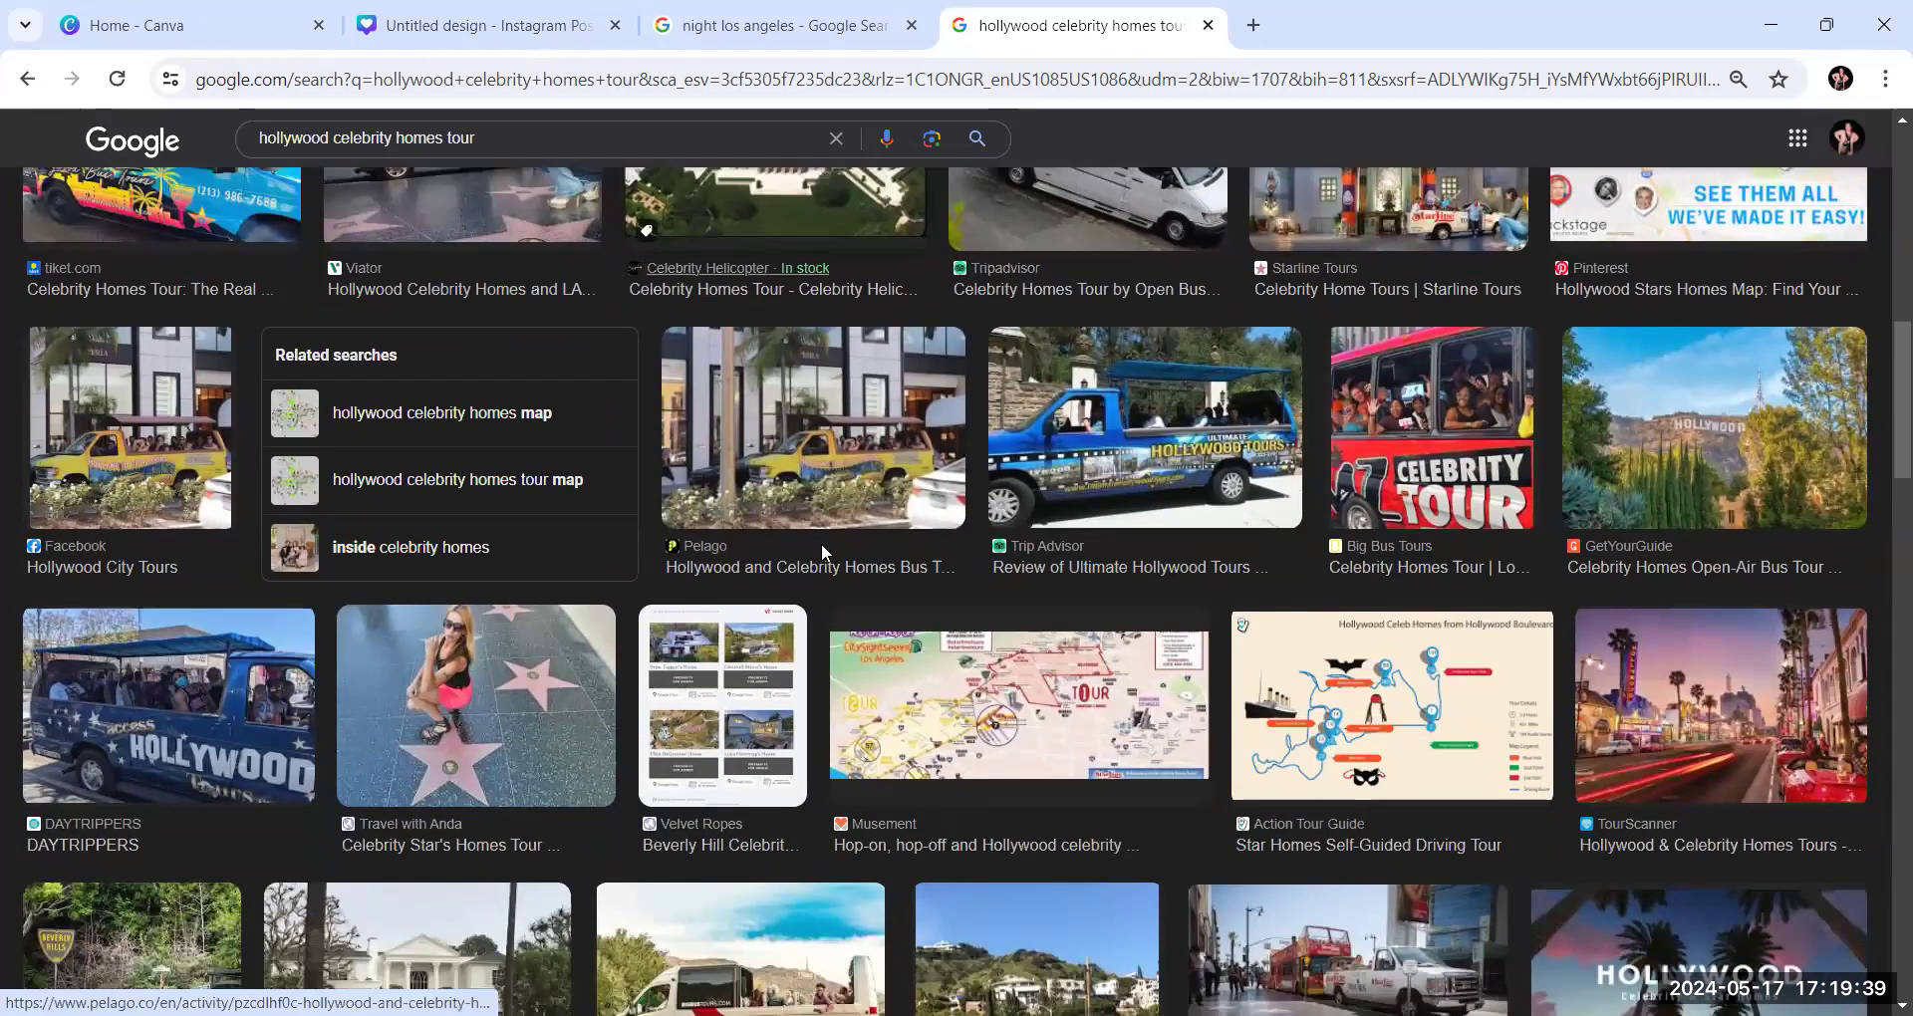
scroll(822, 554, down, 3)
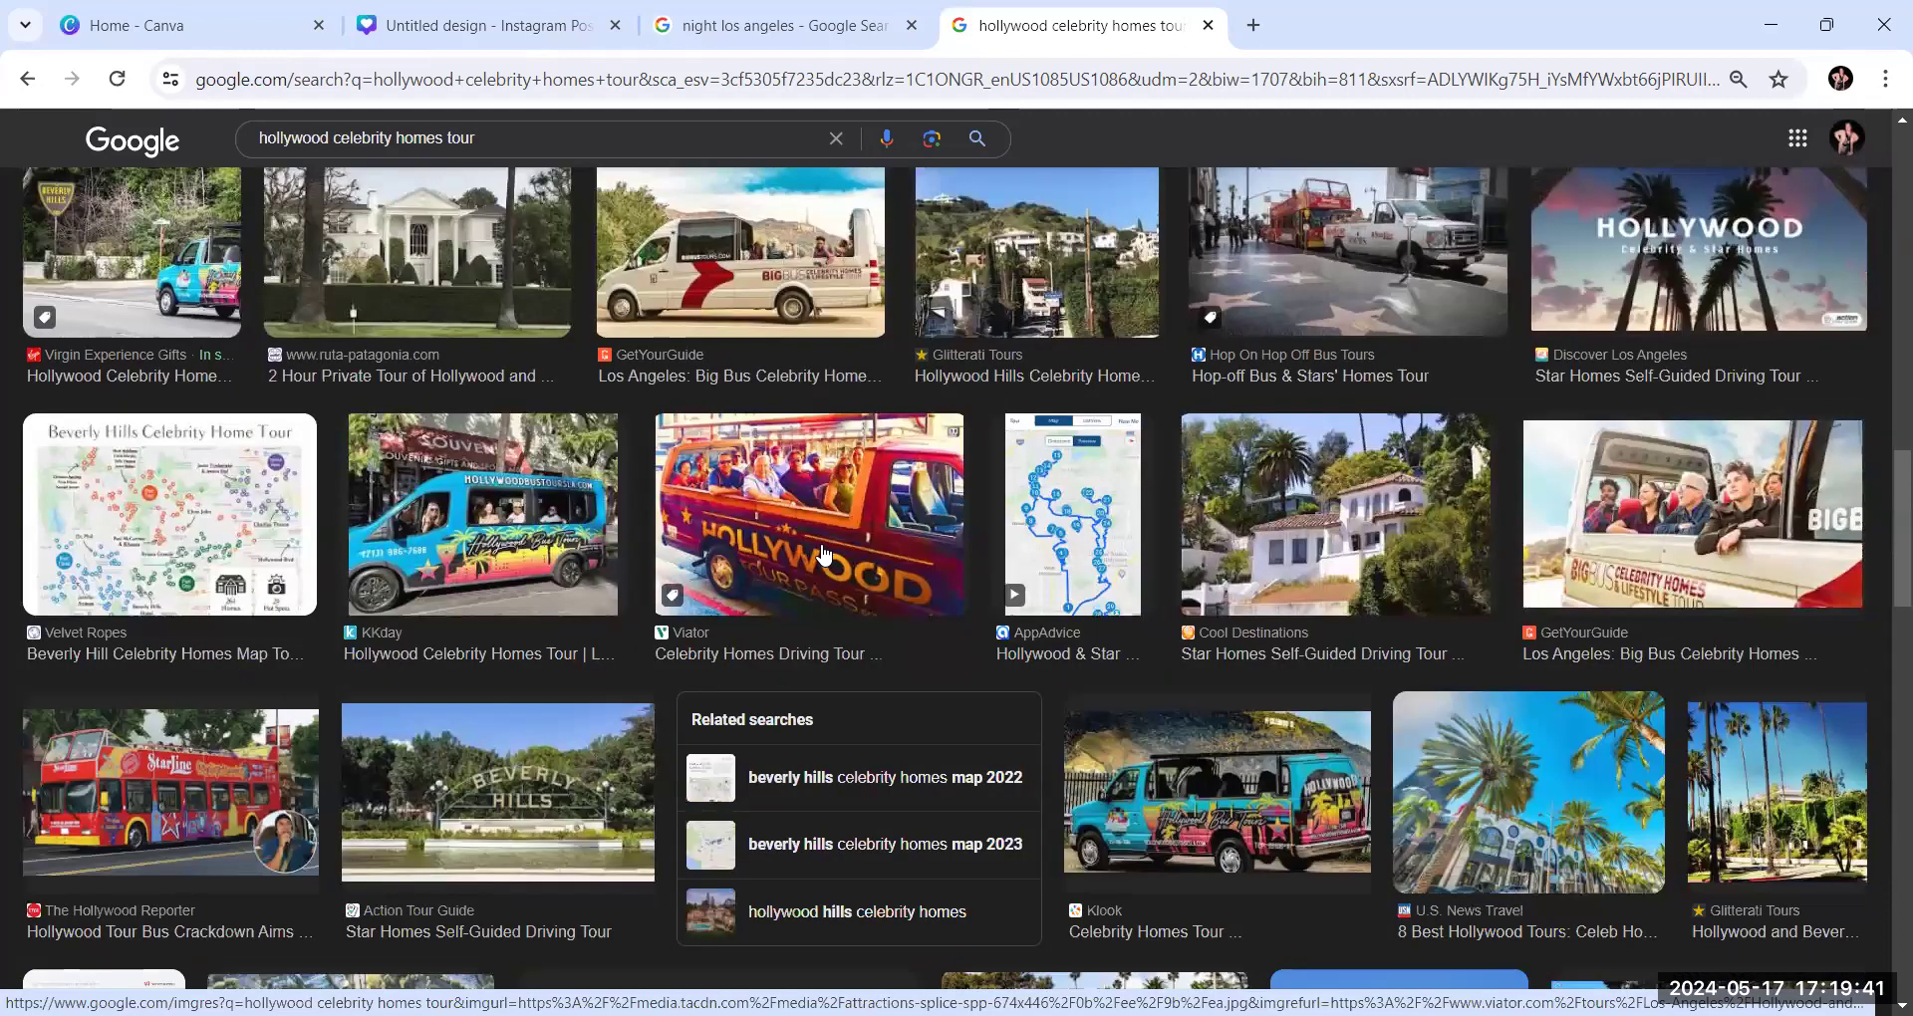
scroll(823, 554, down, 3)
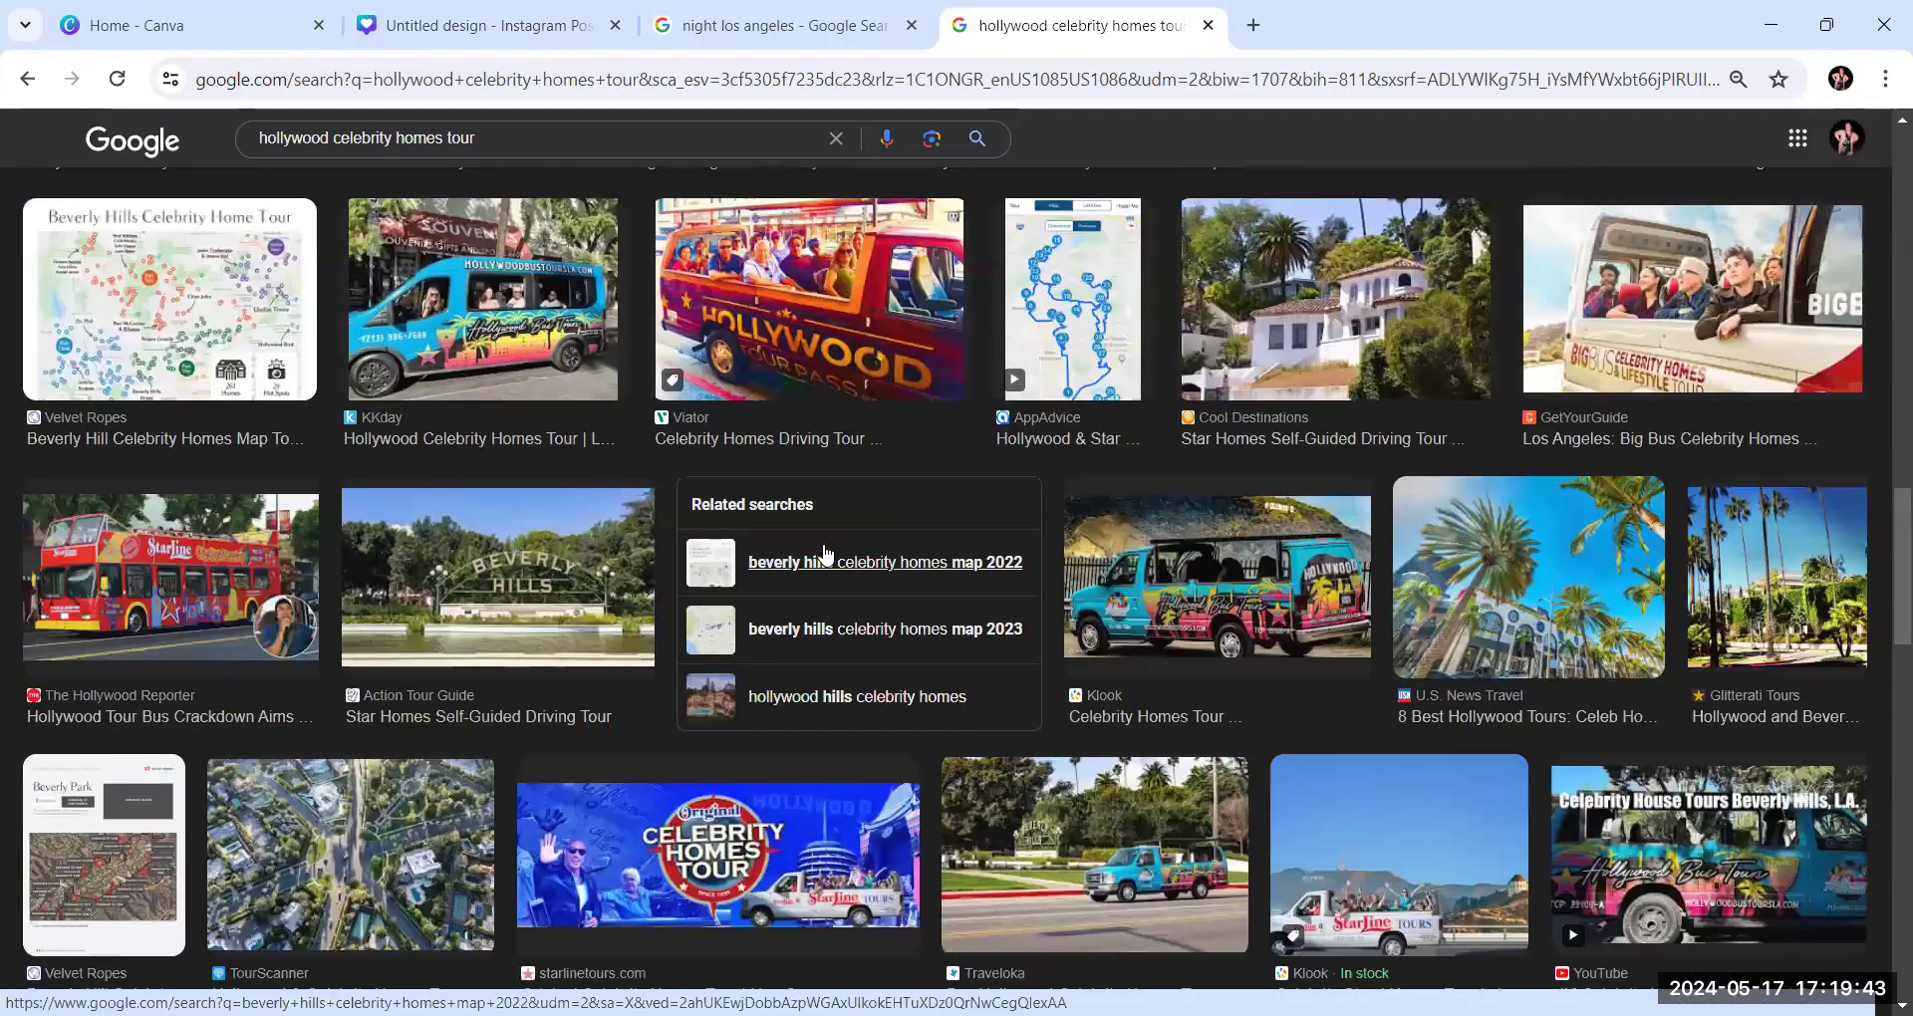
scroll(823, 554, down, 3)
scroll(736, 241, down, 1)
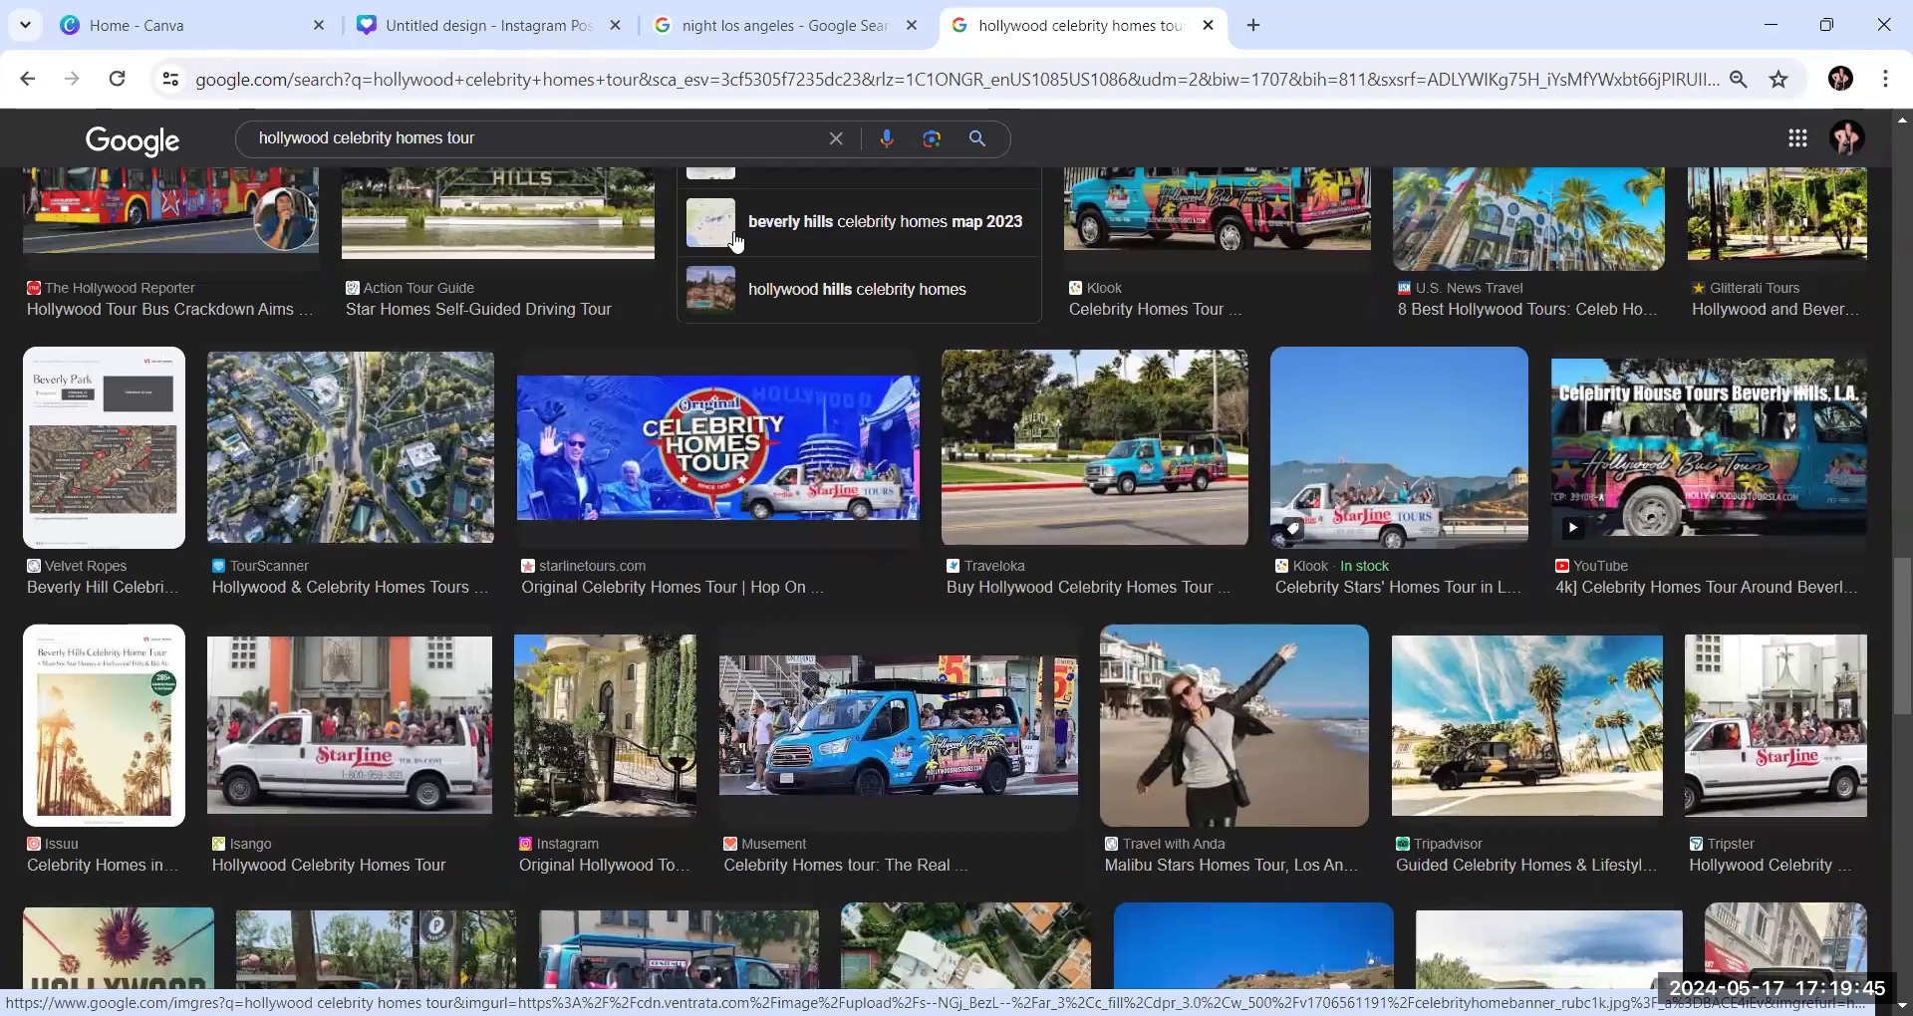
Go back to the web results for popular Los Angeles attractions and open Visit California's "The Best Things To Do In LA" page
click(28, 80)
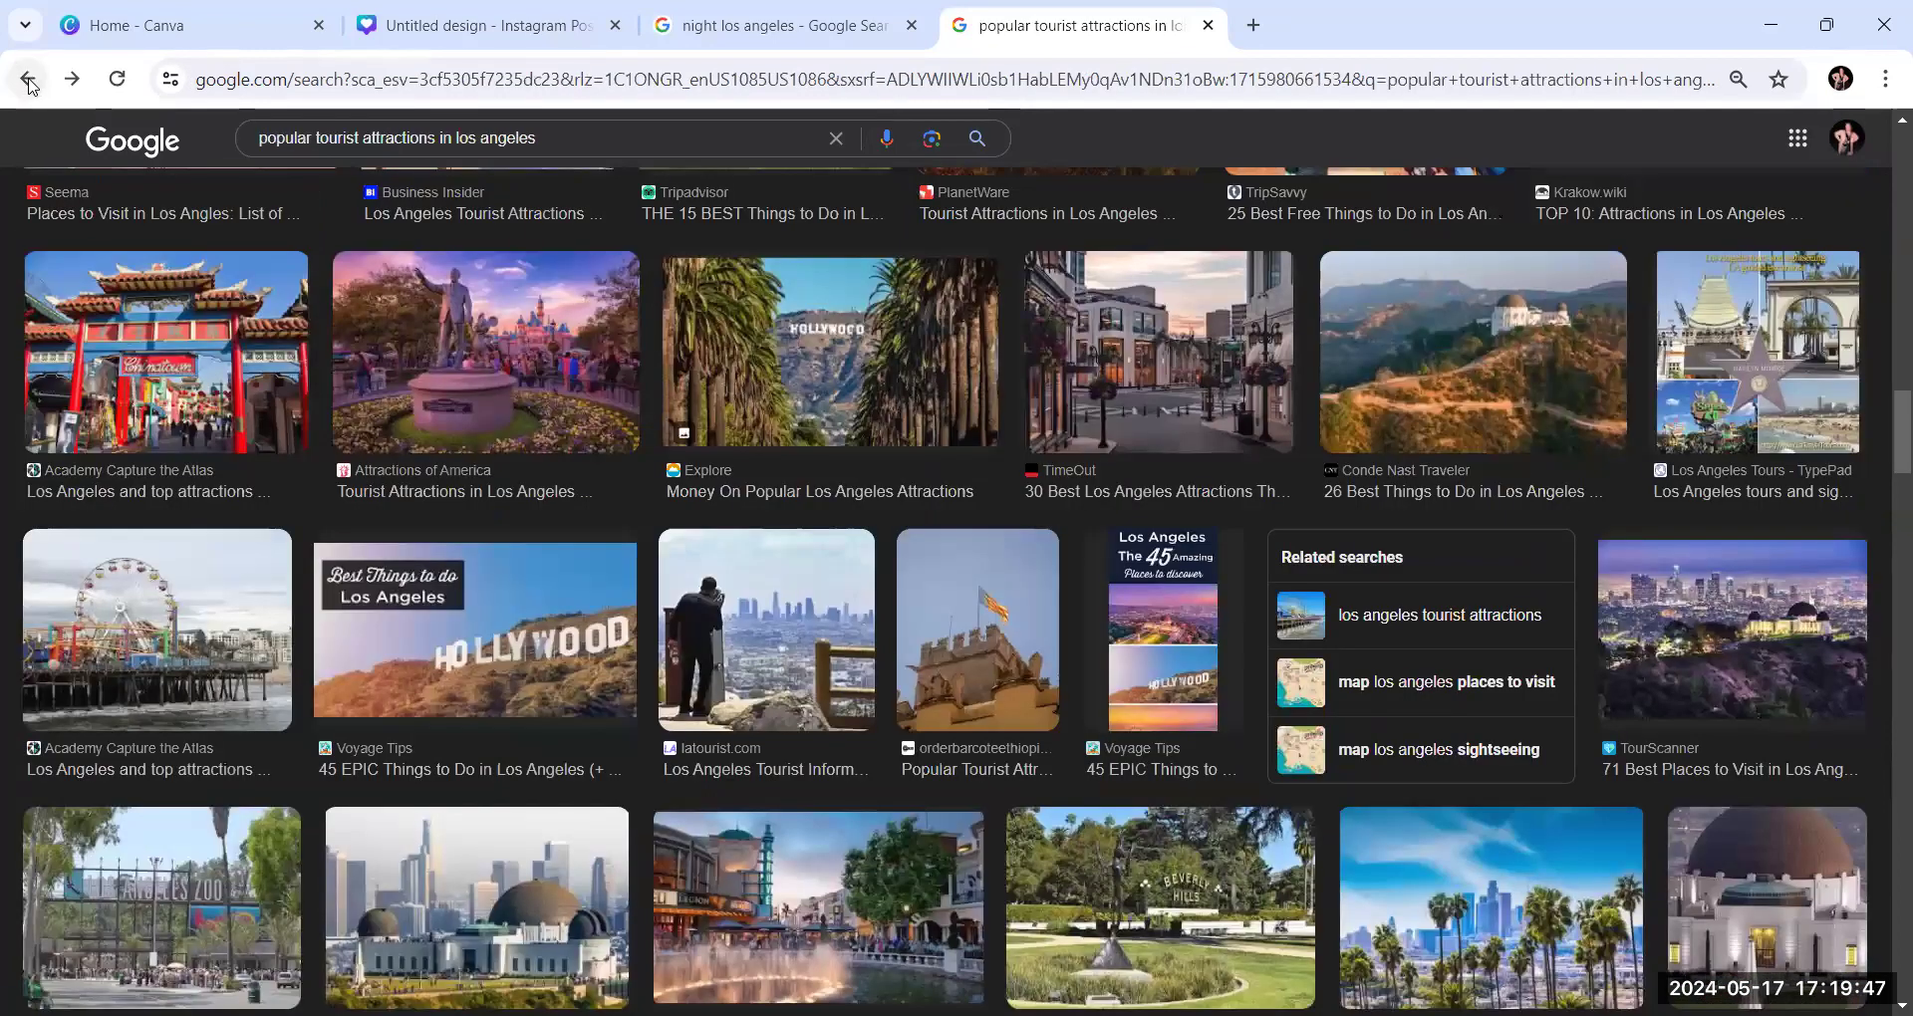
click(28, 81)
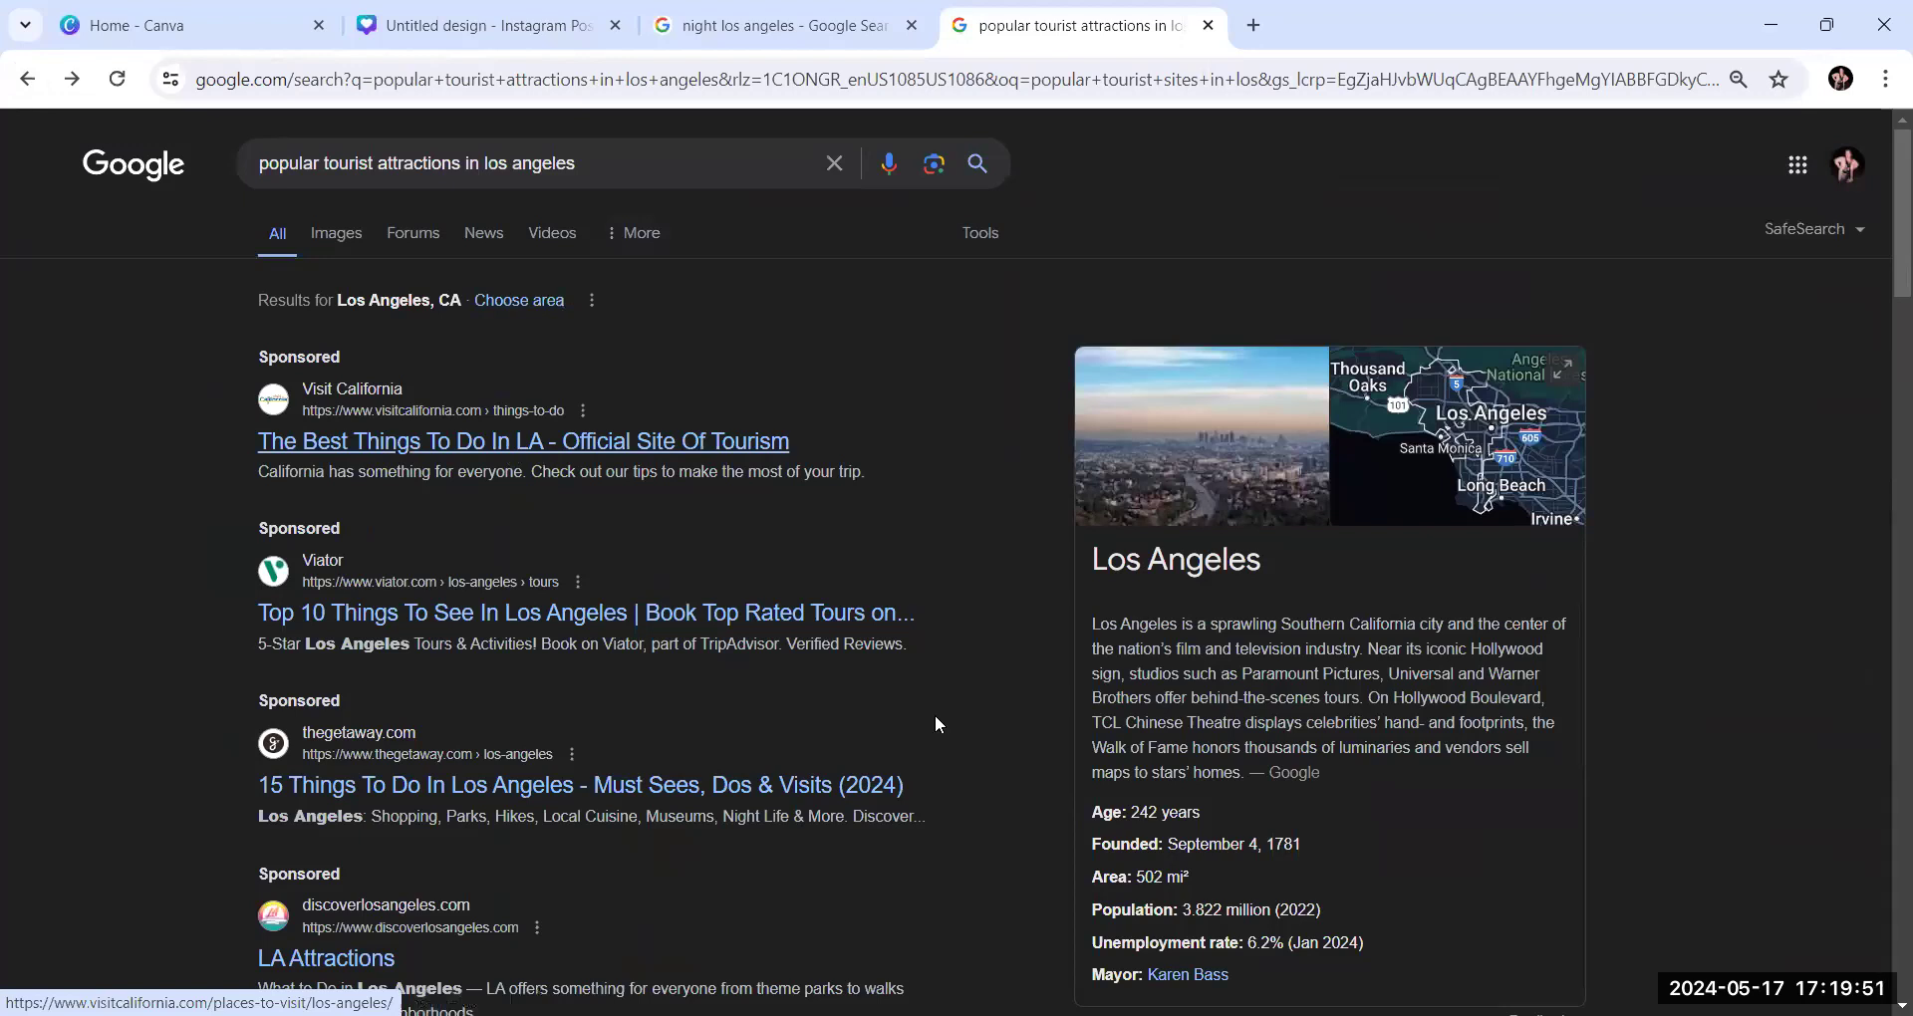
click(614, 465)
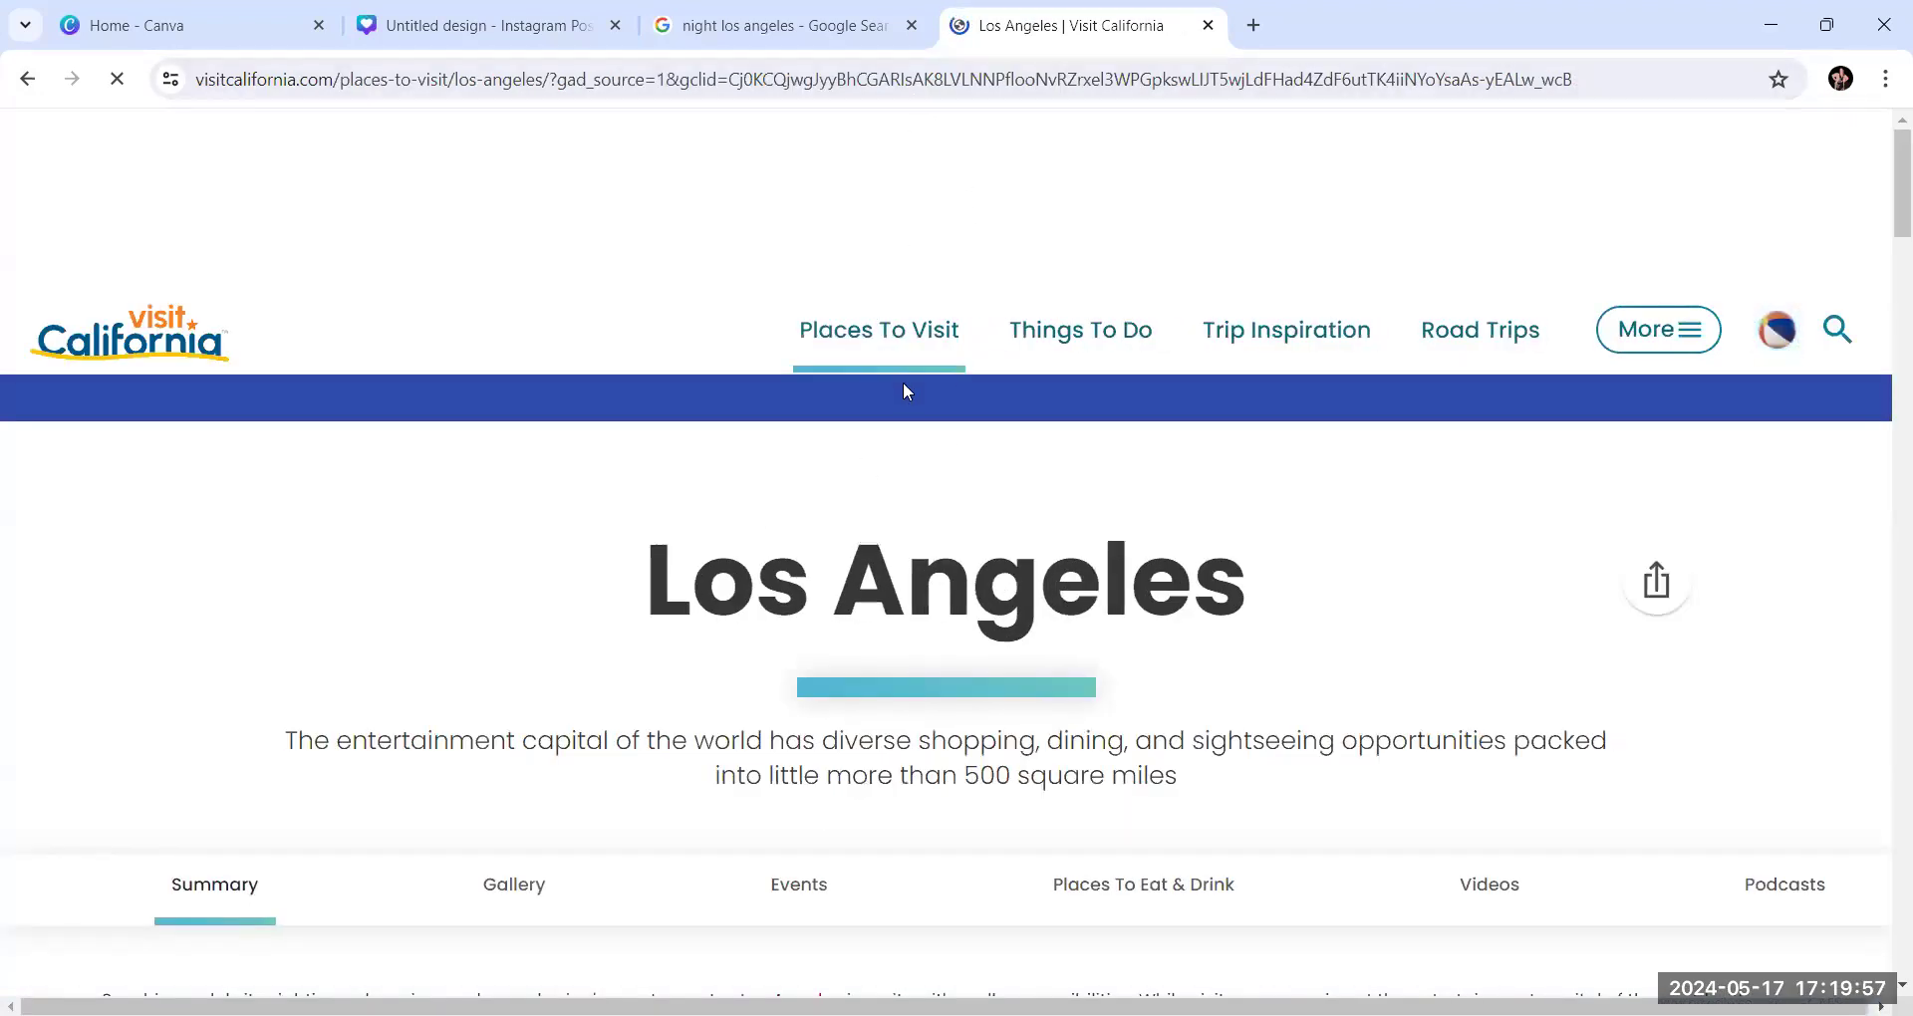
scroll(904, 498, down, 5)
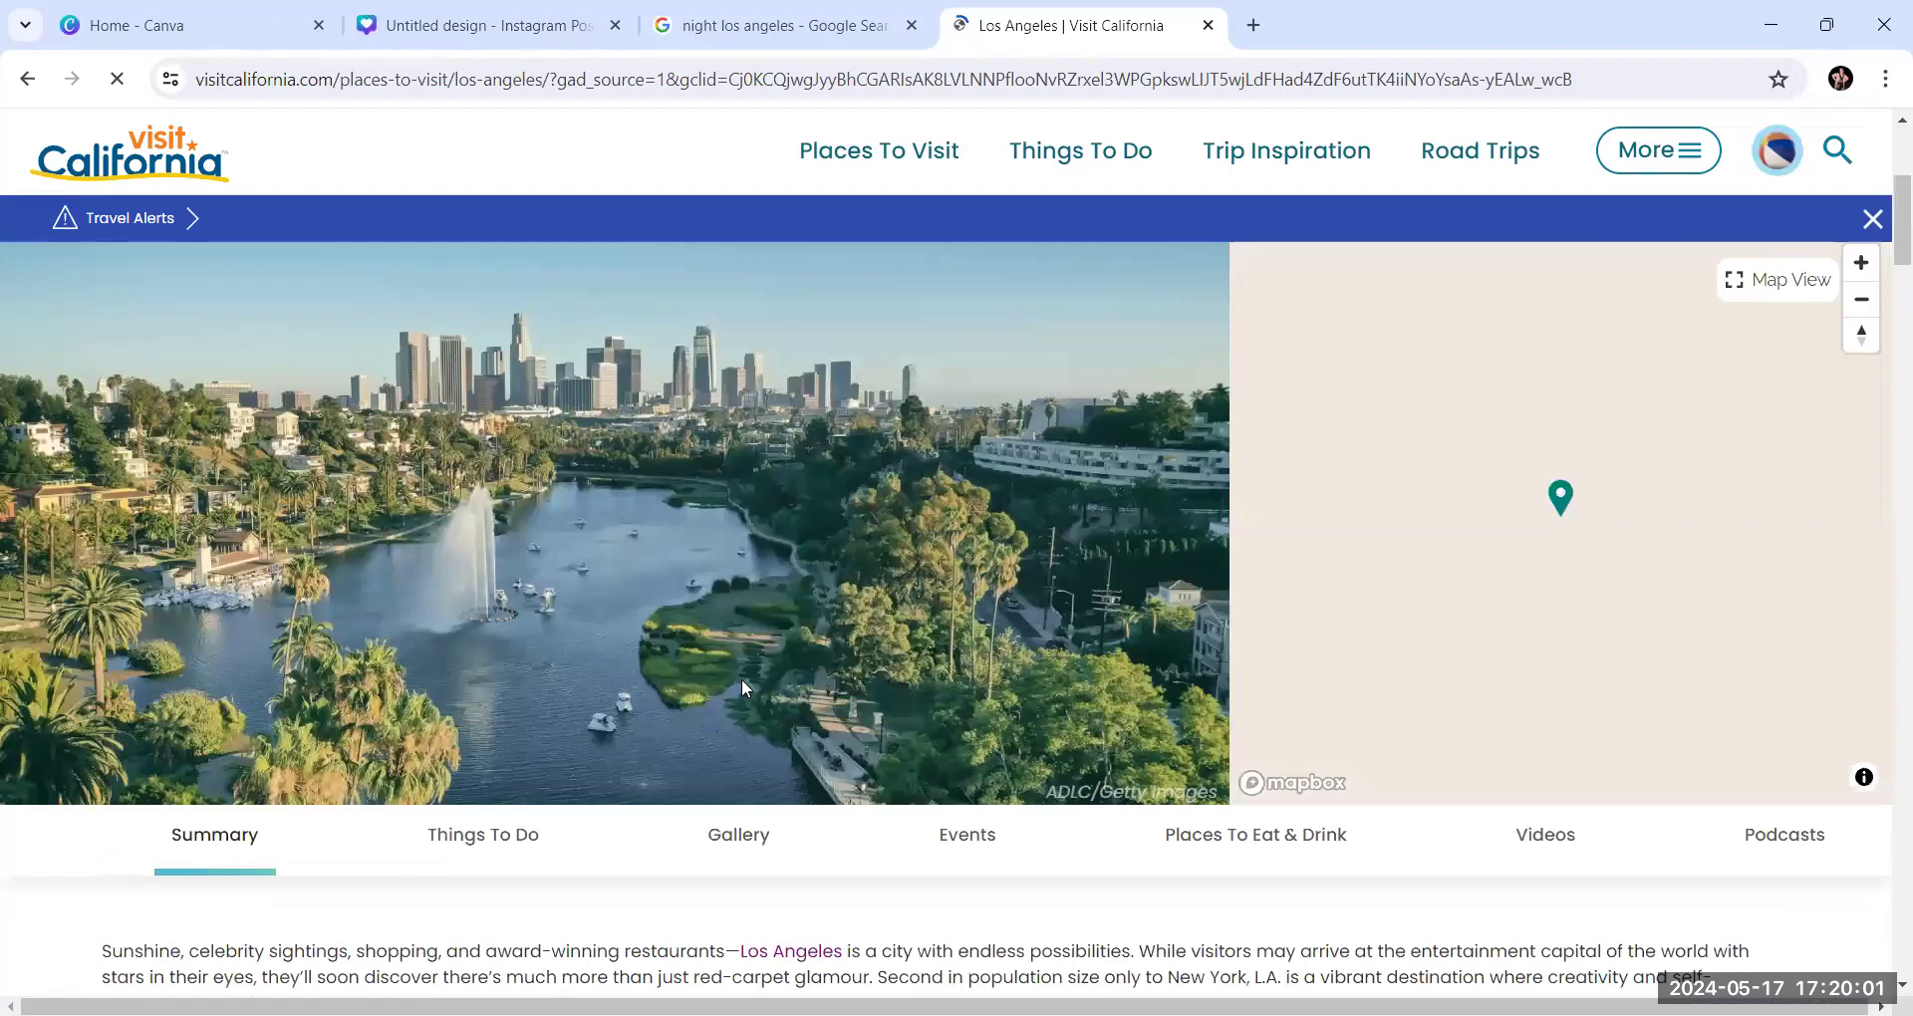
Look through Visit California's Los Angeles page for attraction ideas and photos suited to the collage
scroll(745, 647, down, 2)
click(750, 608)
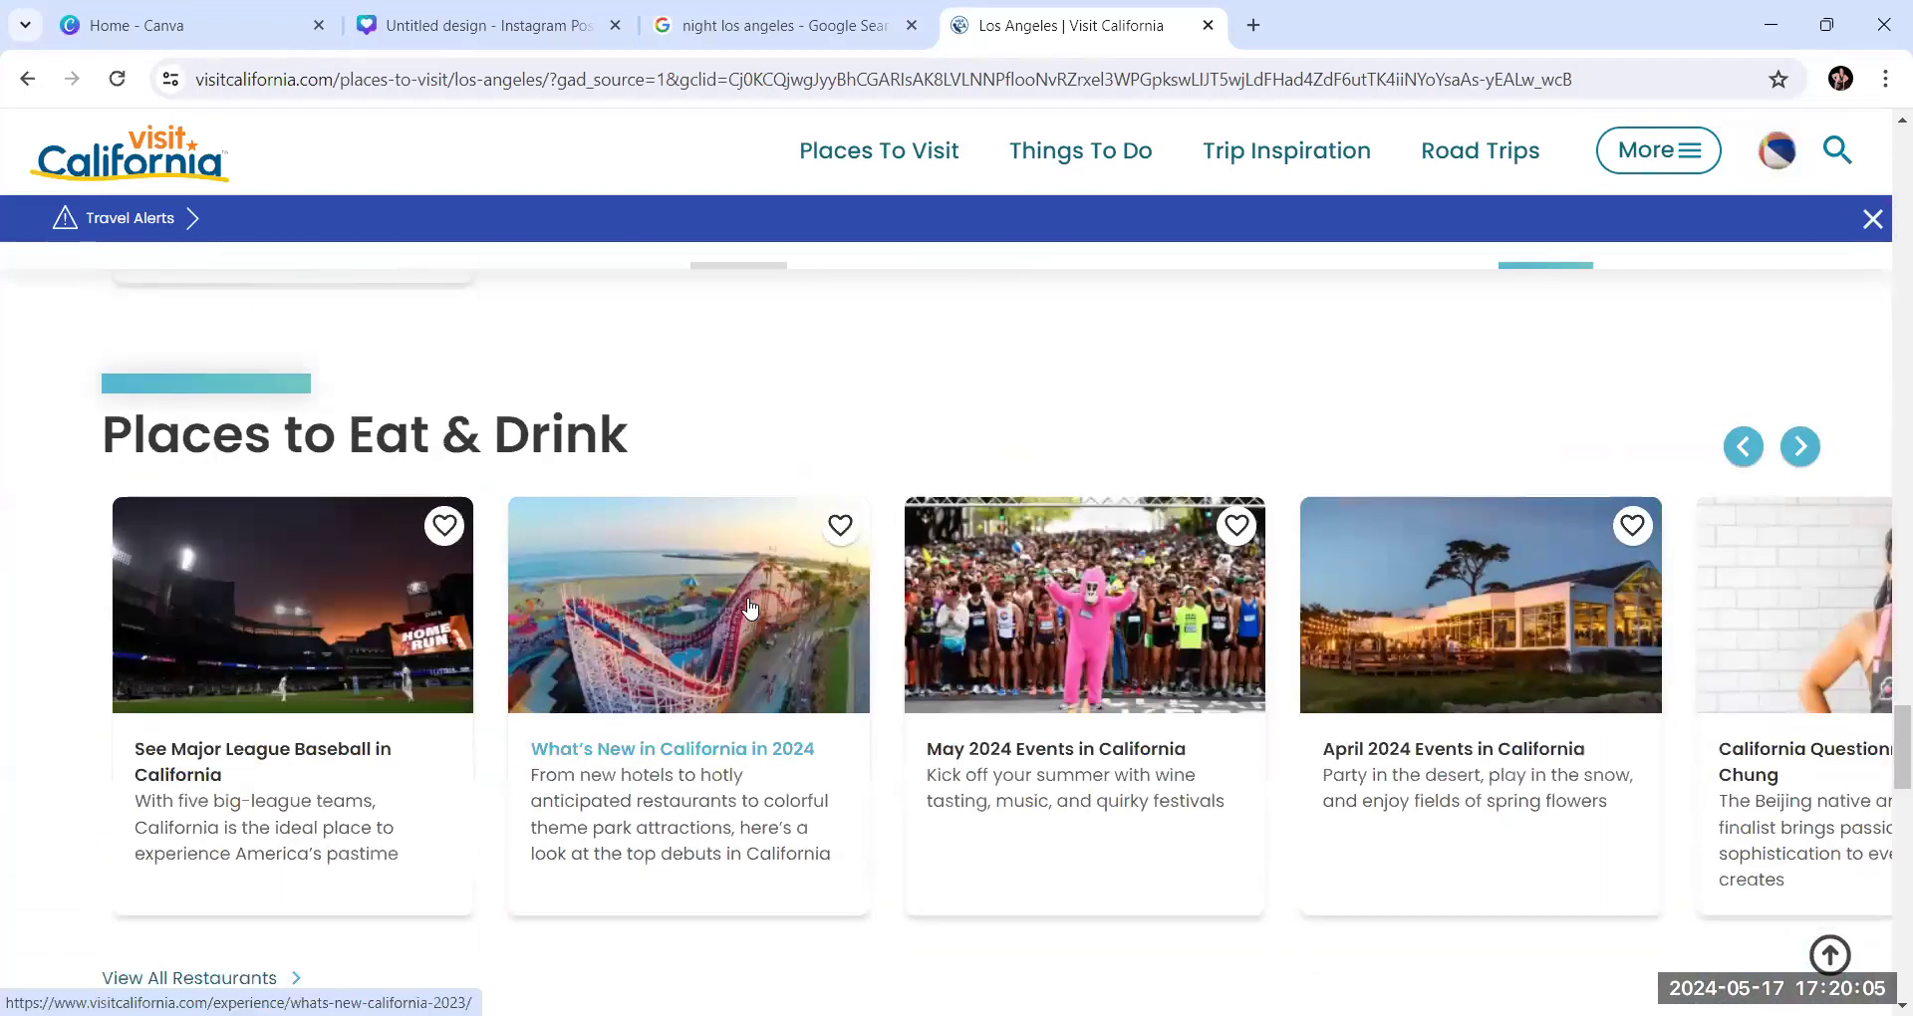
scroll(751, 609, up, 12)
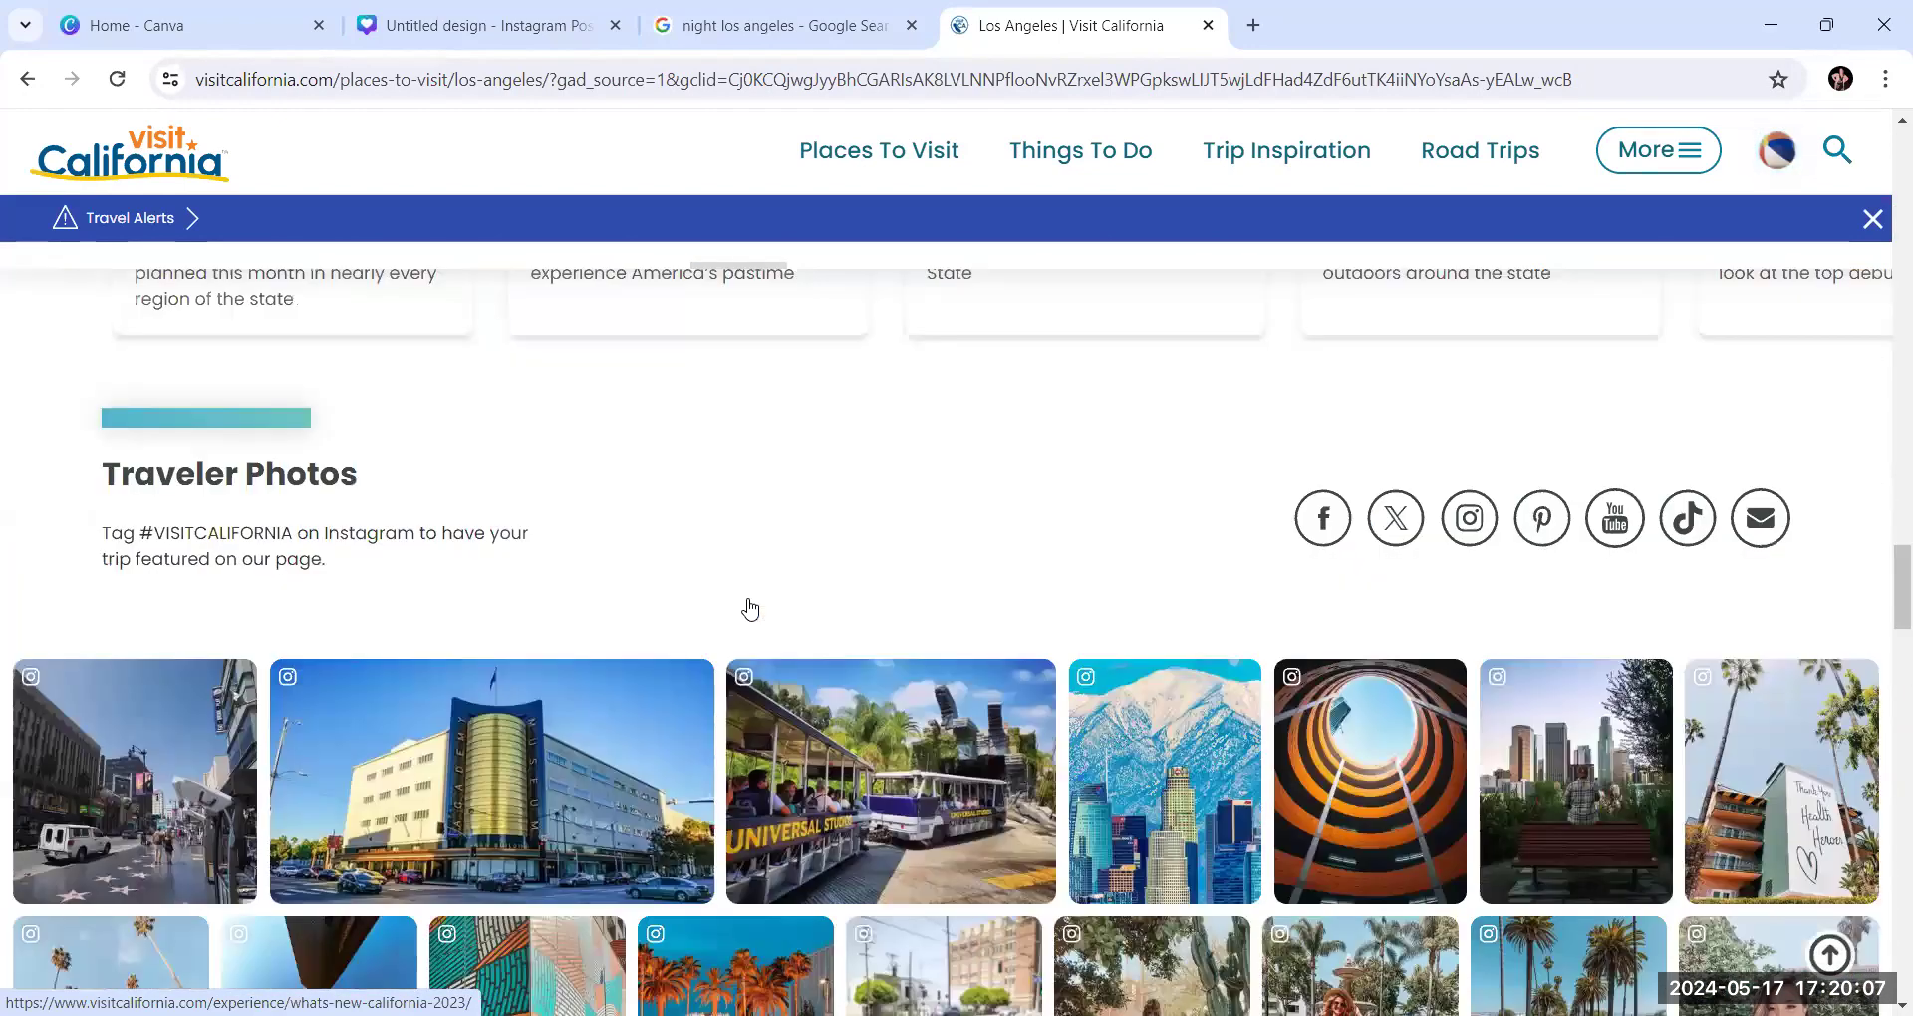
scroll(769, 598, up, 20)
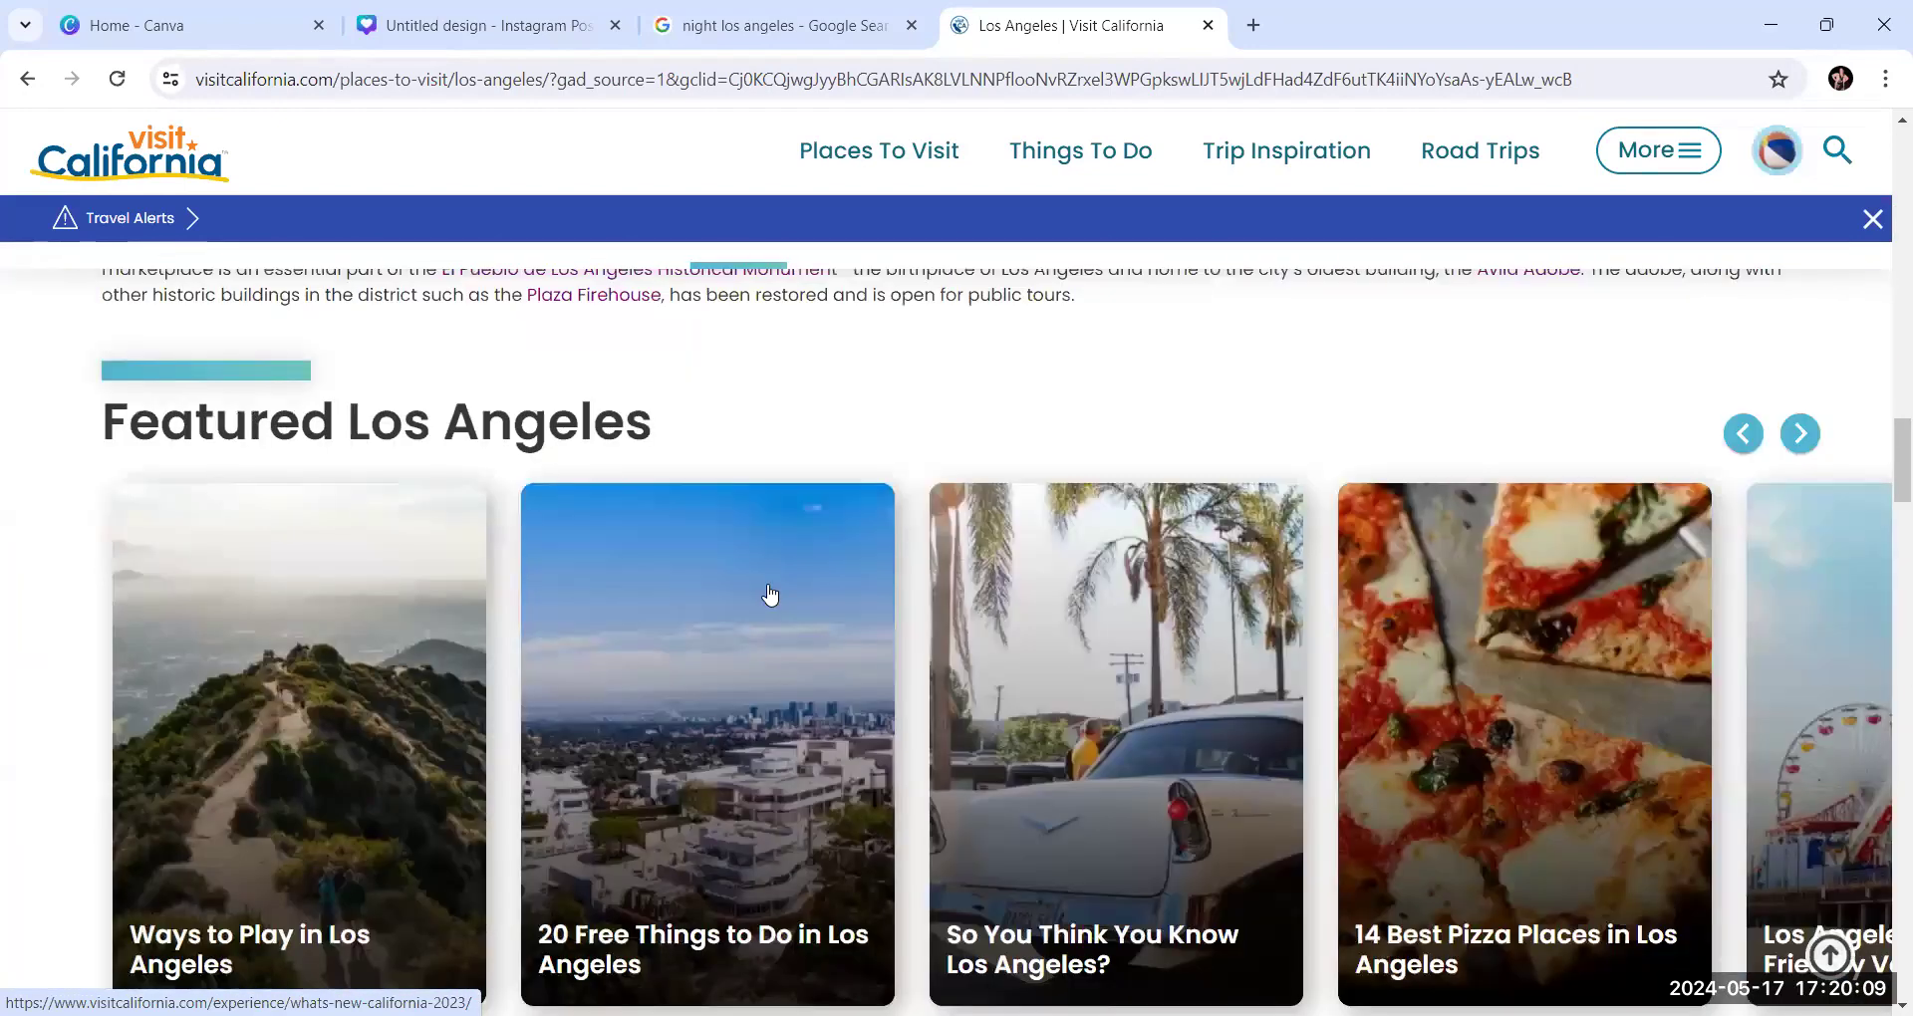
scroll(772, 594, down, 6)
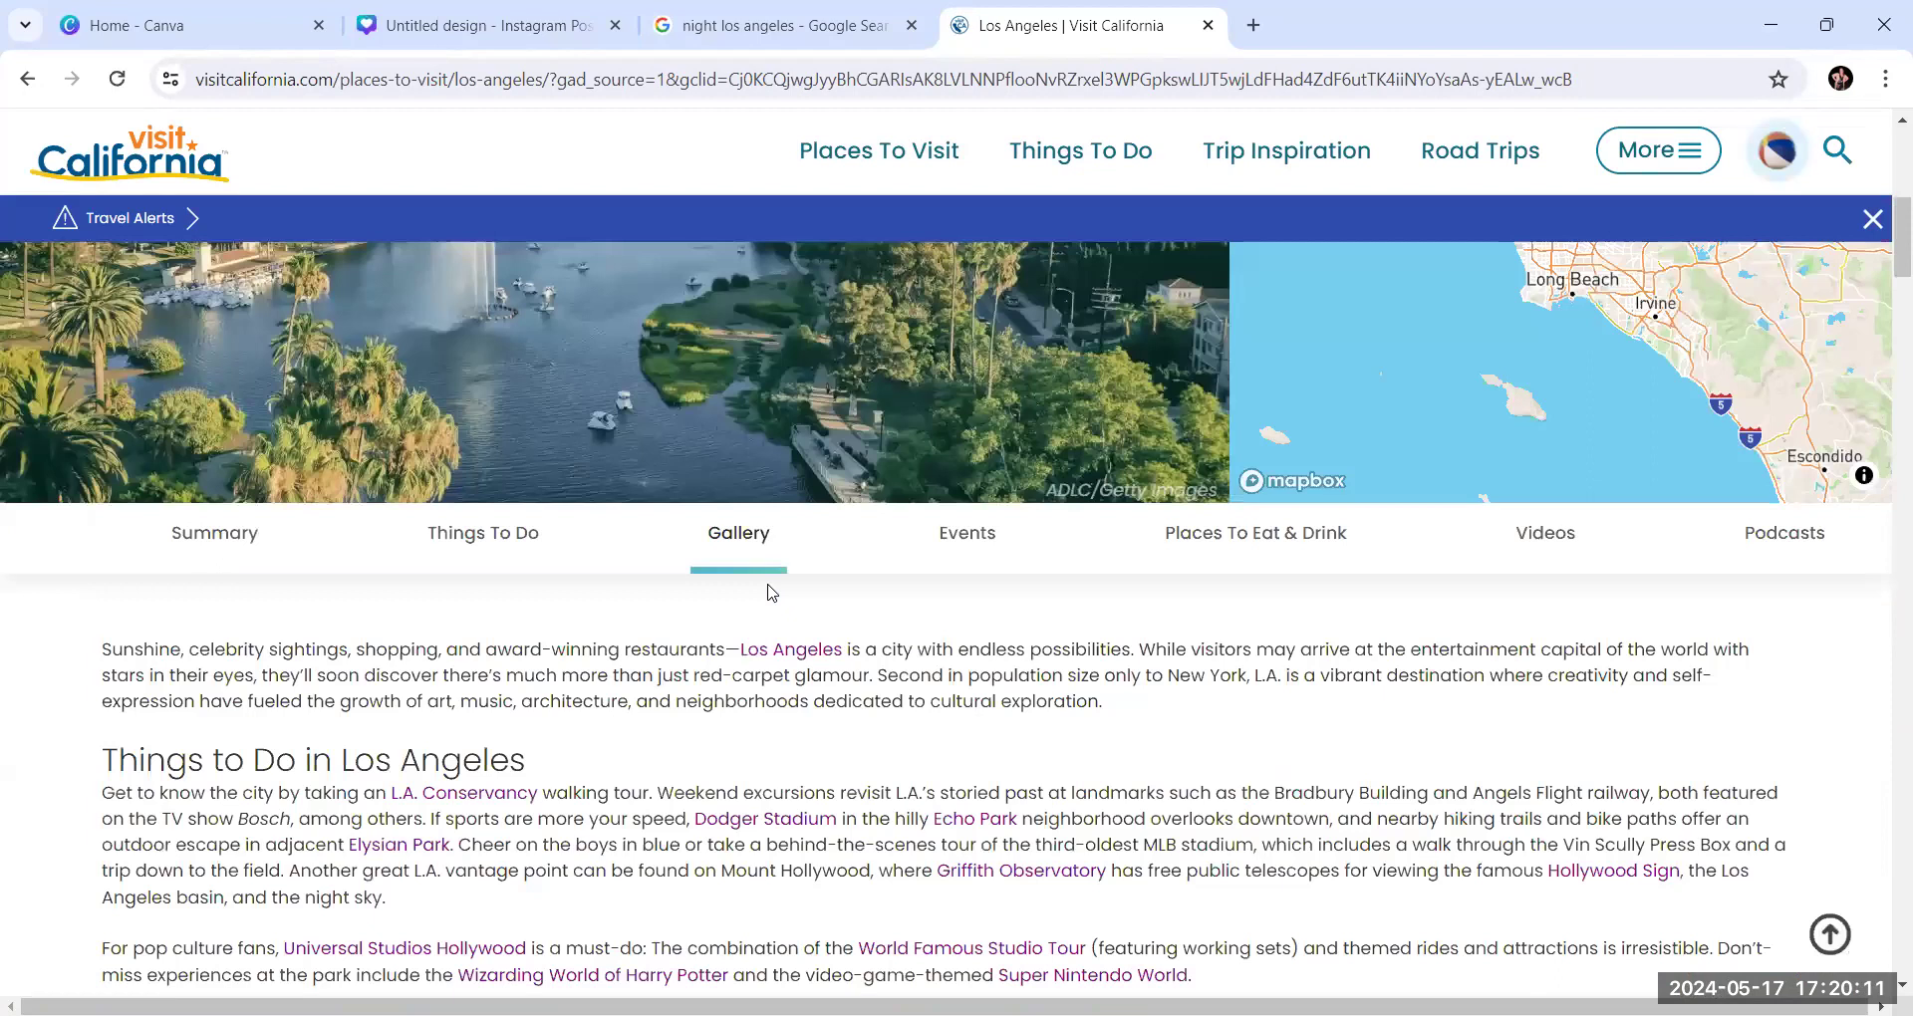
scroll(768, 594, down, 9)
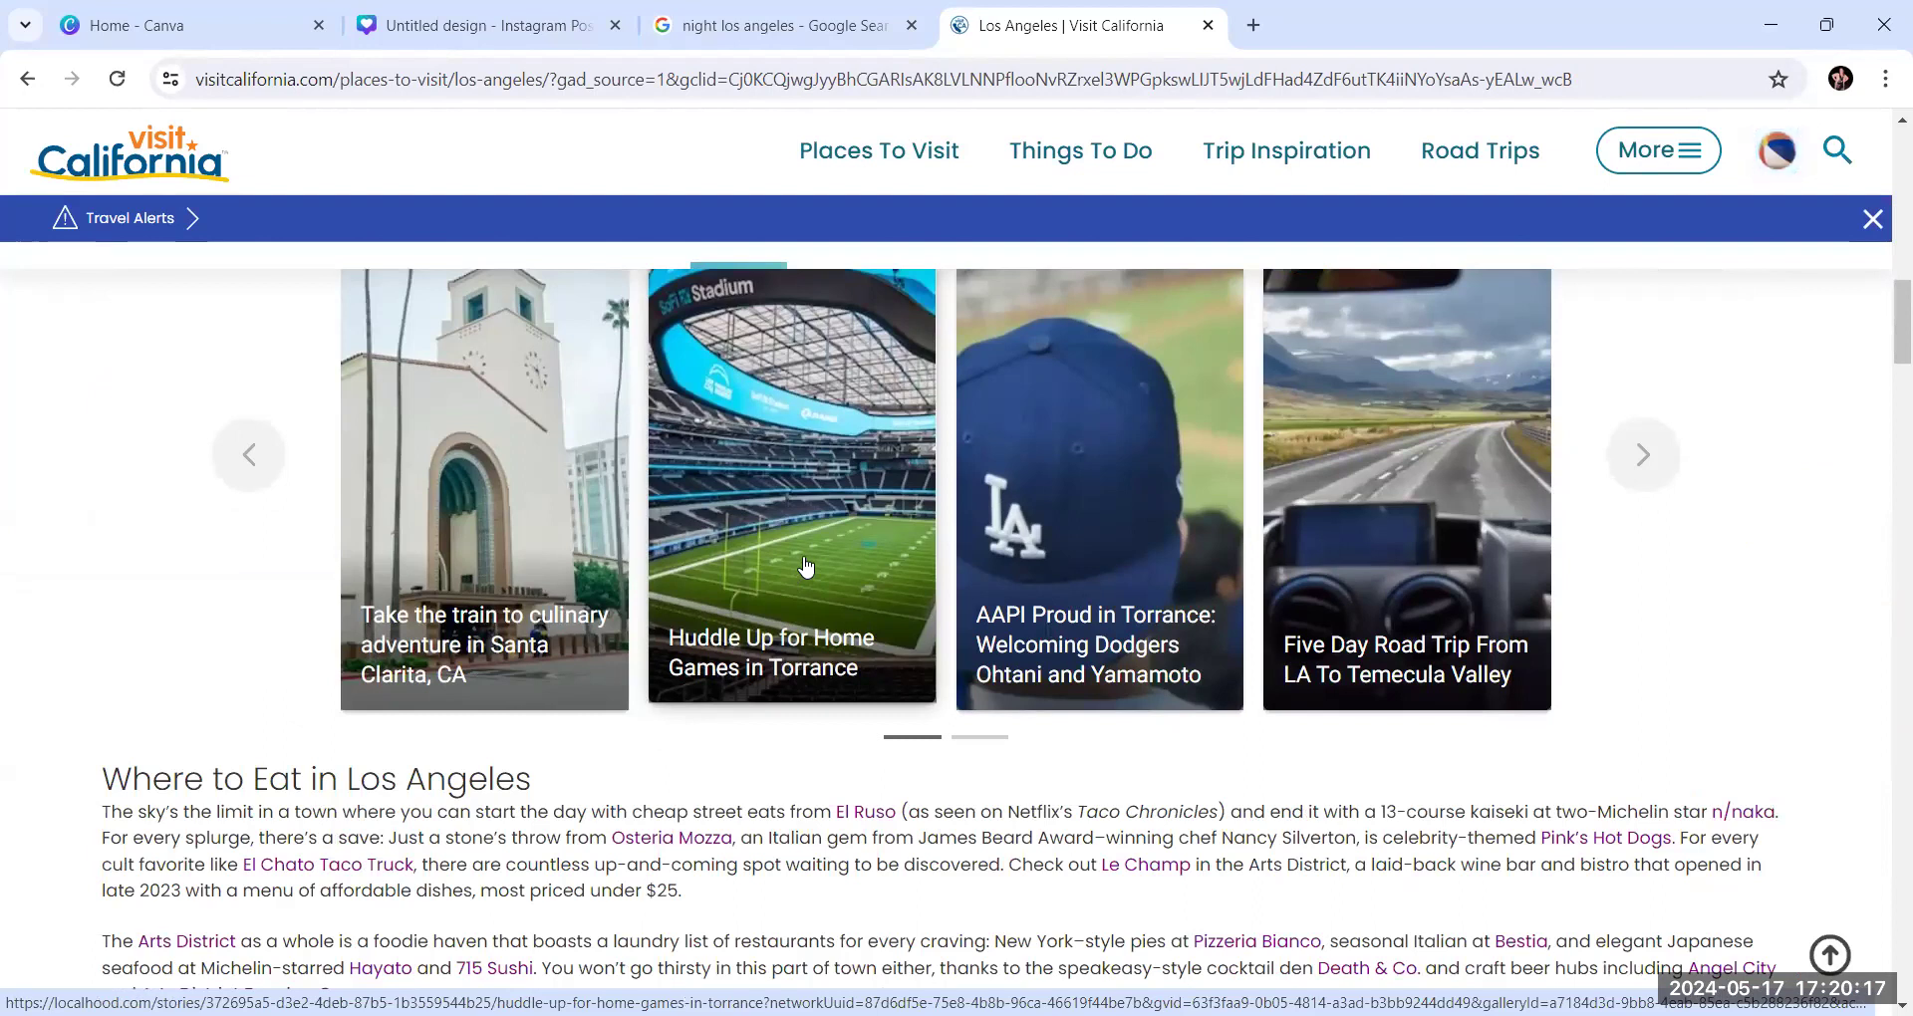
View the "Huddle Up for Home Games in Torrance" story, then close it and dismiss the newsletter sign-up
click(807, 566)
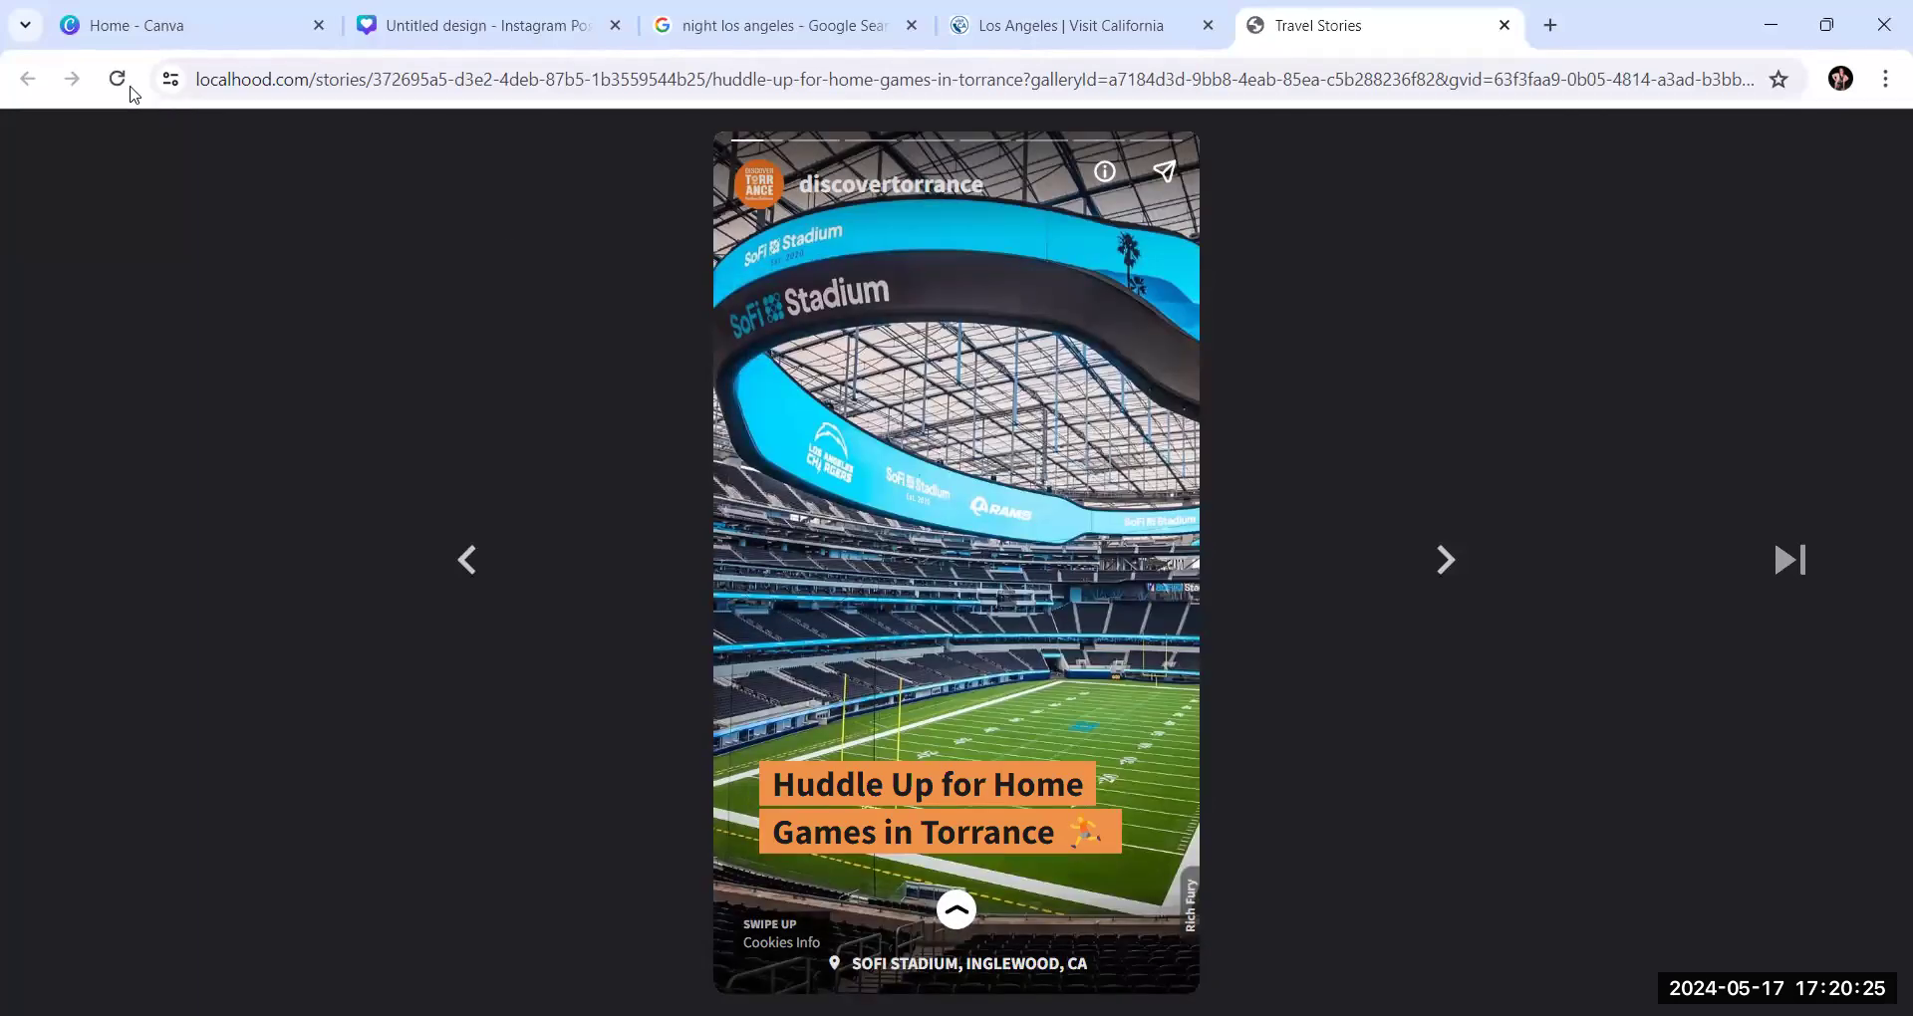
click(1505, 26)
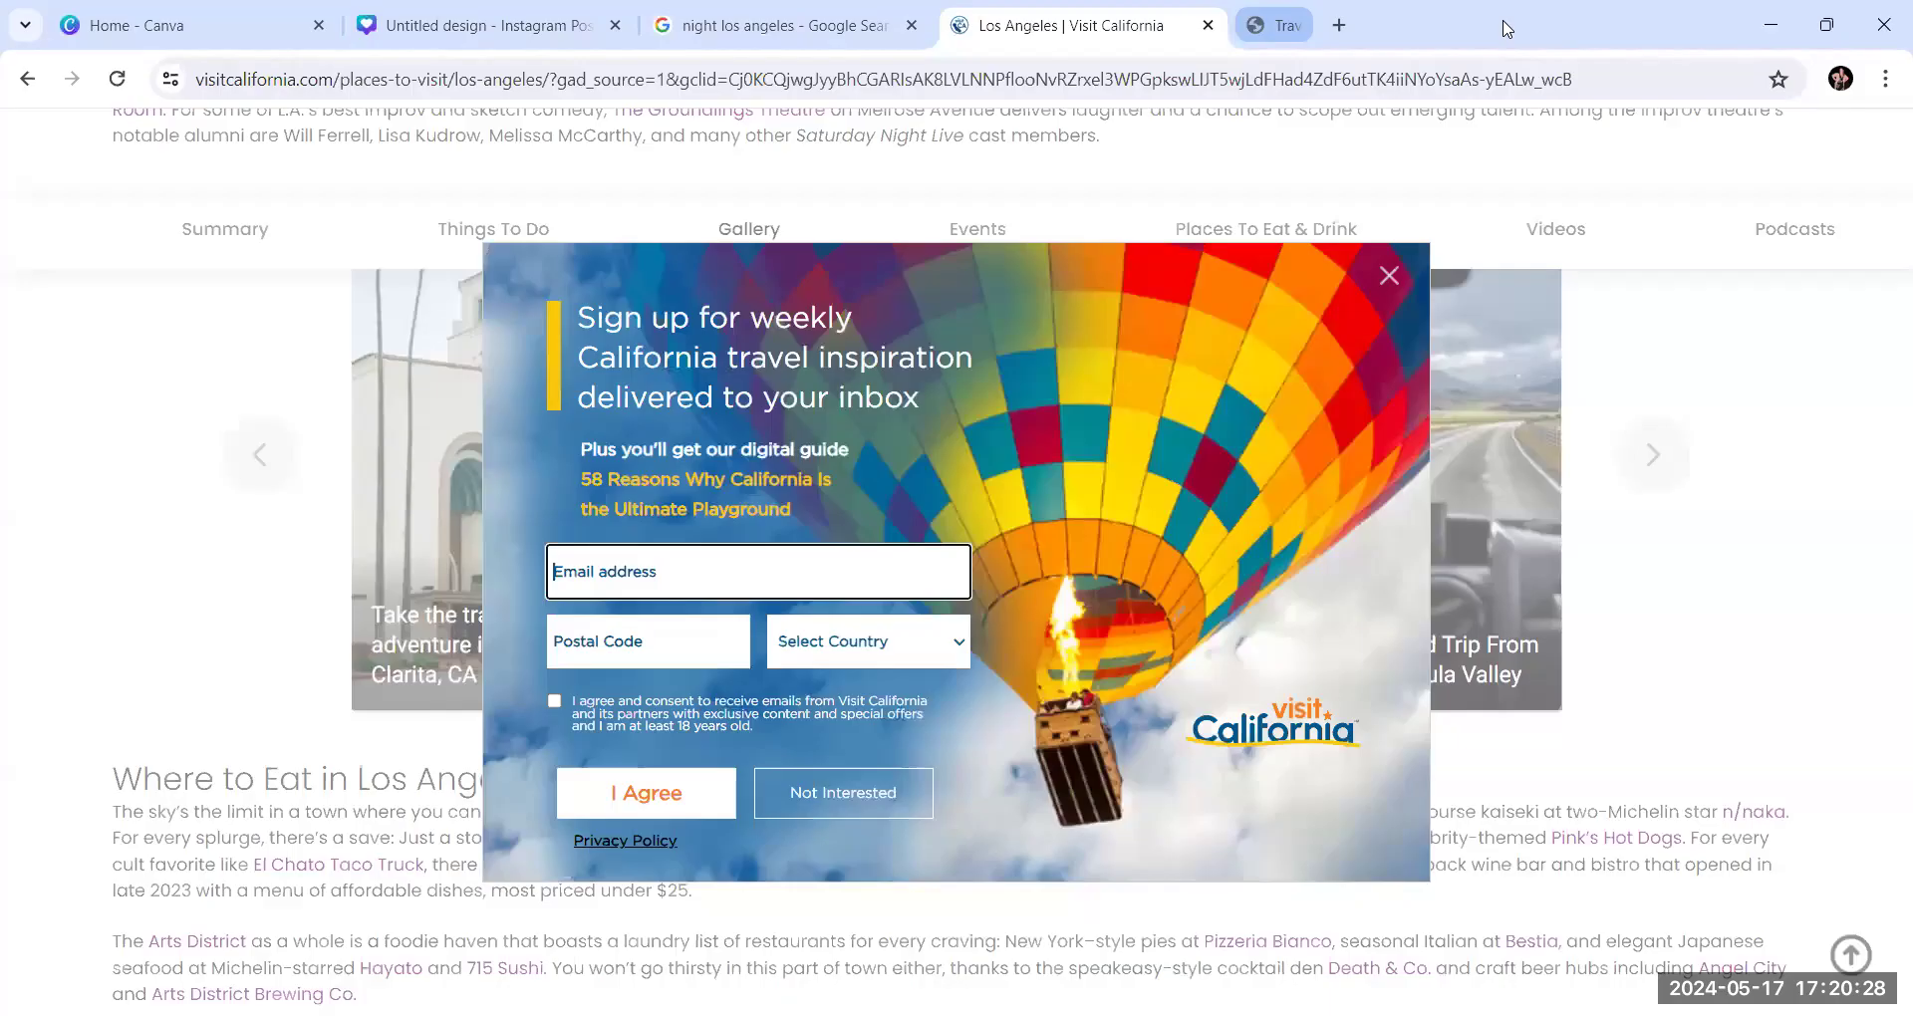
click(1389, 279)
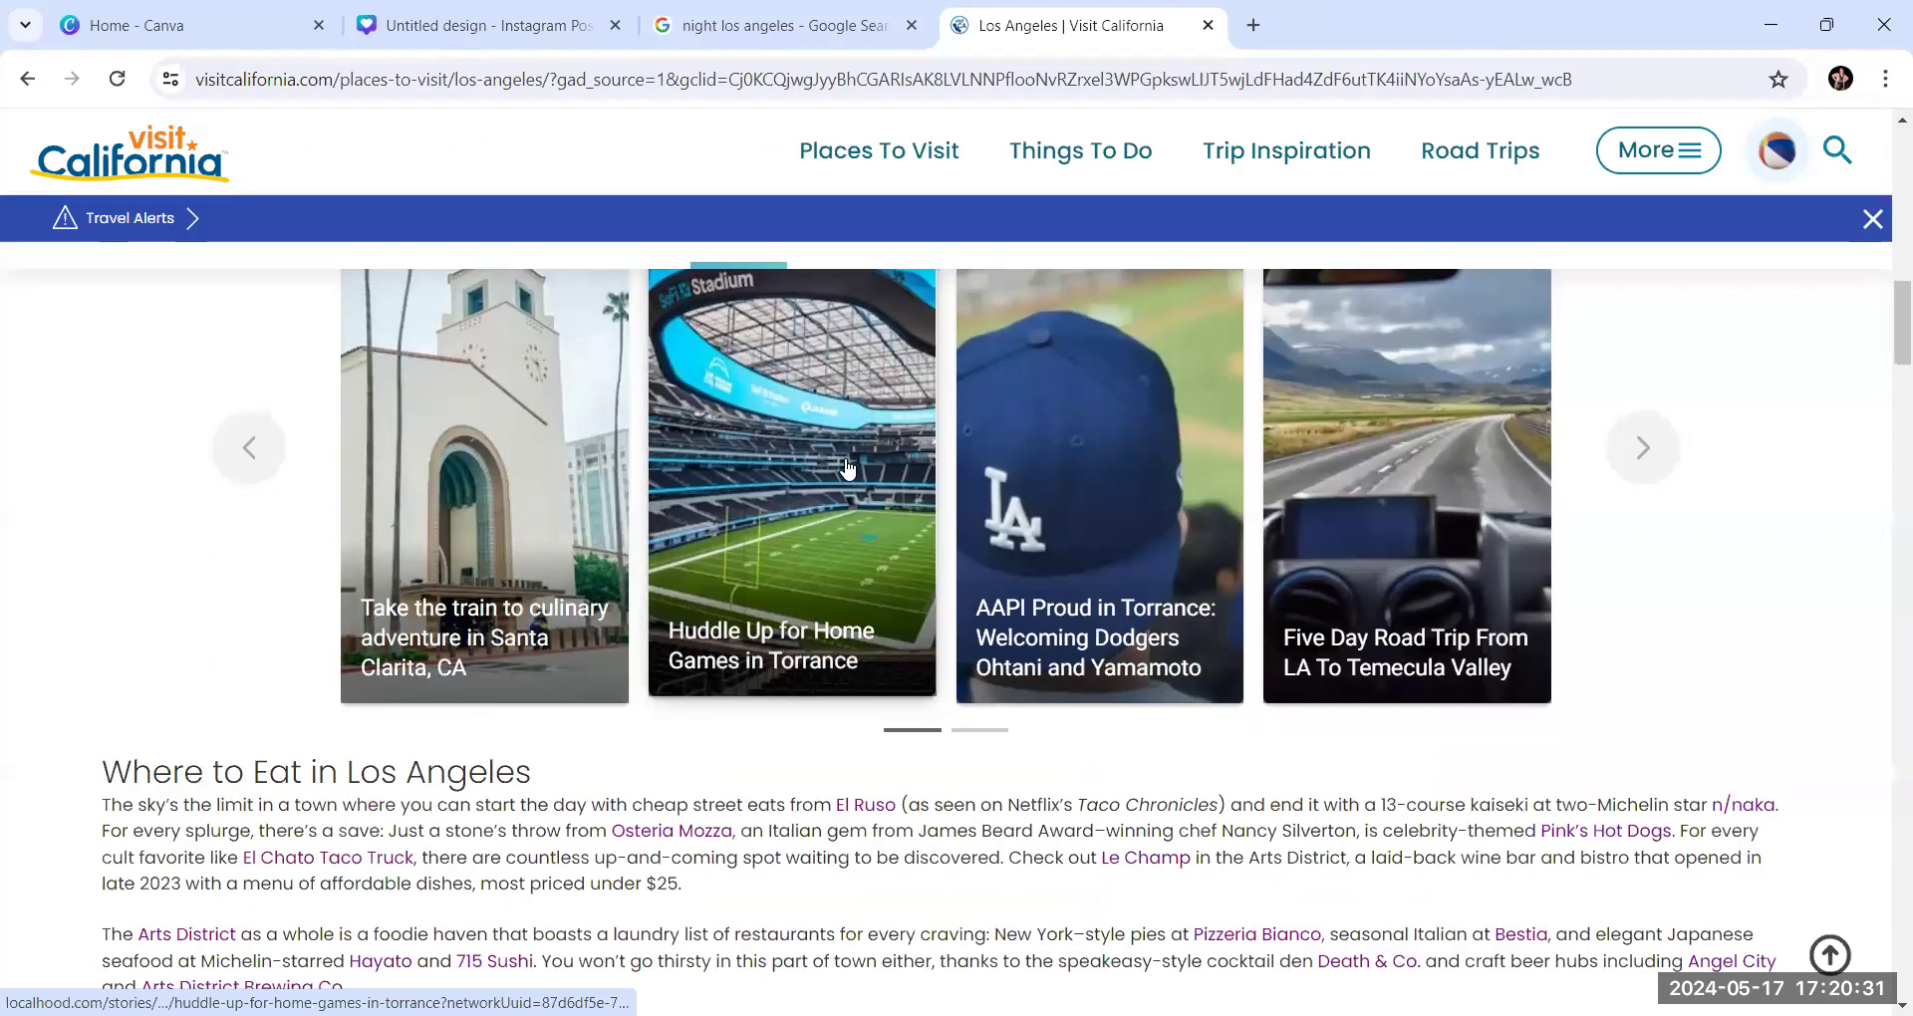
Examine the Featured Los Angeles cards and the sections below them for a collage photo idea
scroll(847, 469, down, 6)
scroll(847, 469, down, 5)
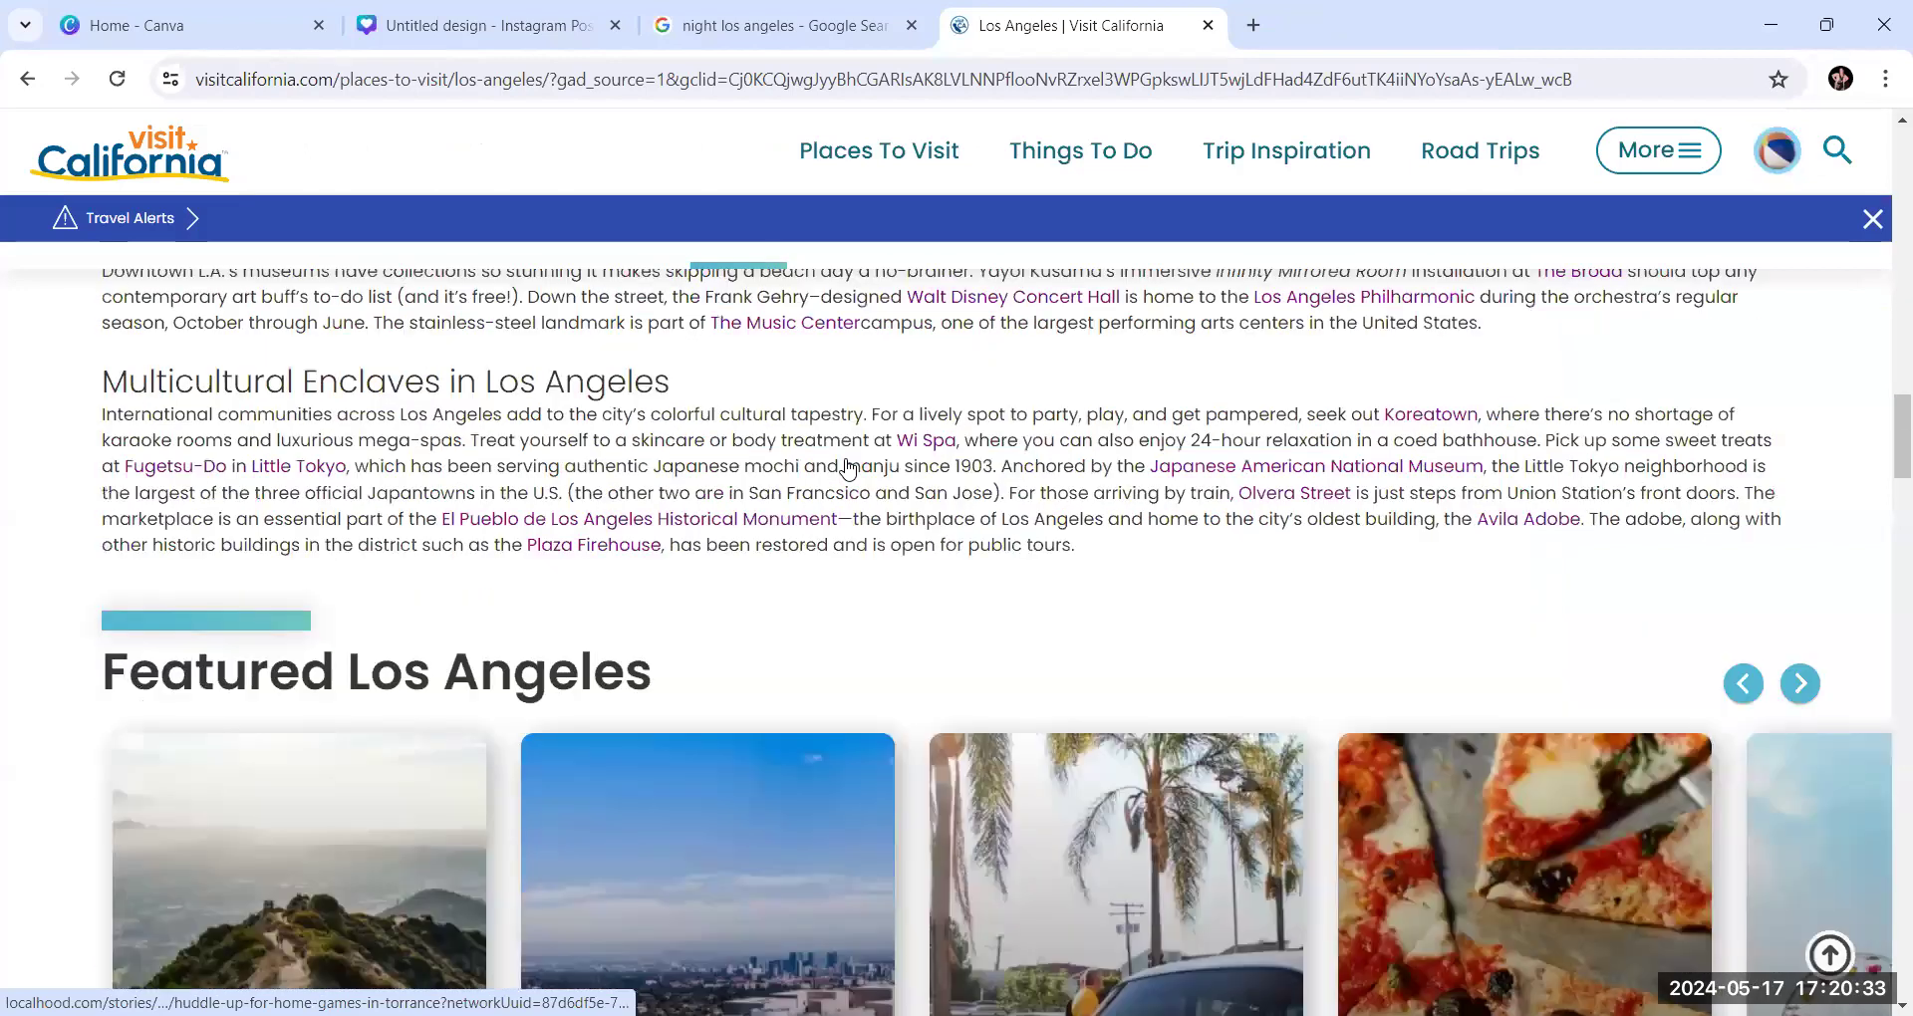
scroll(848, 468, down, 5)
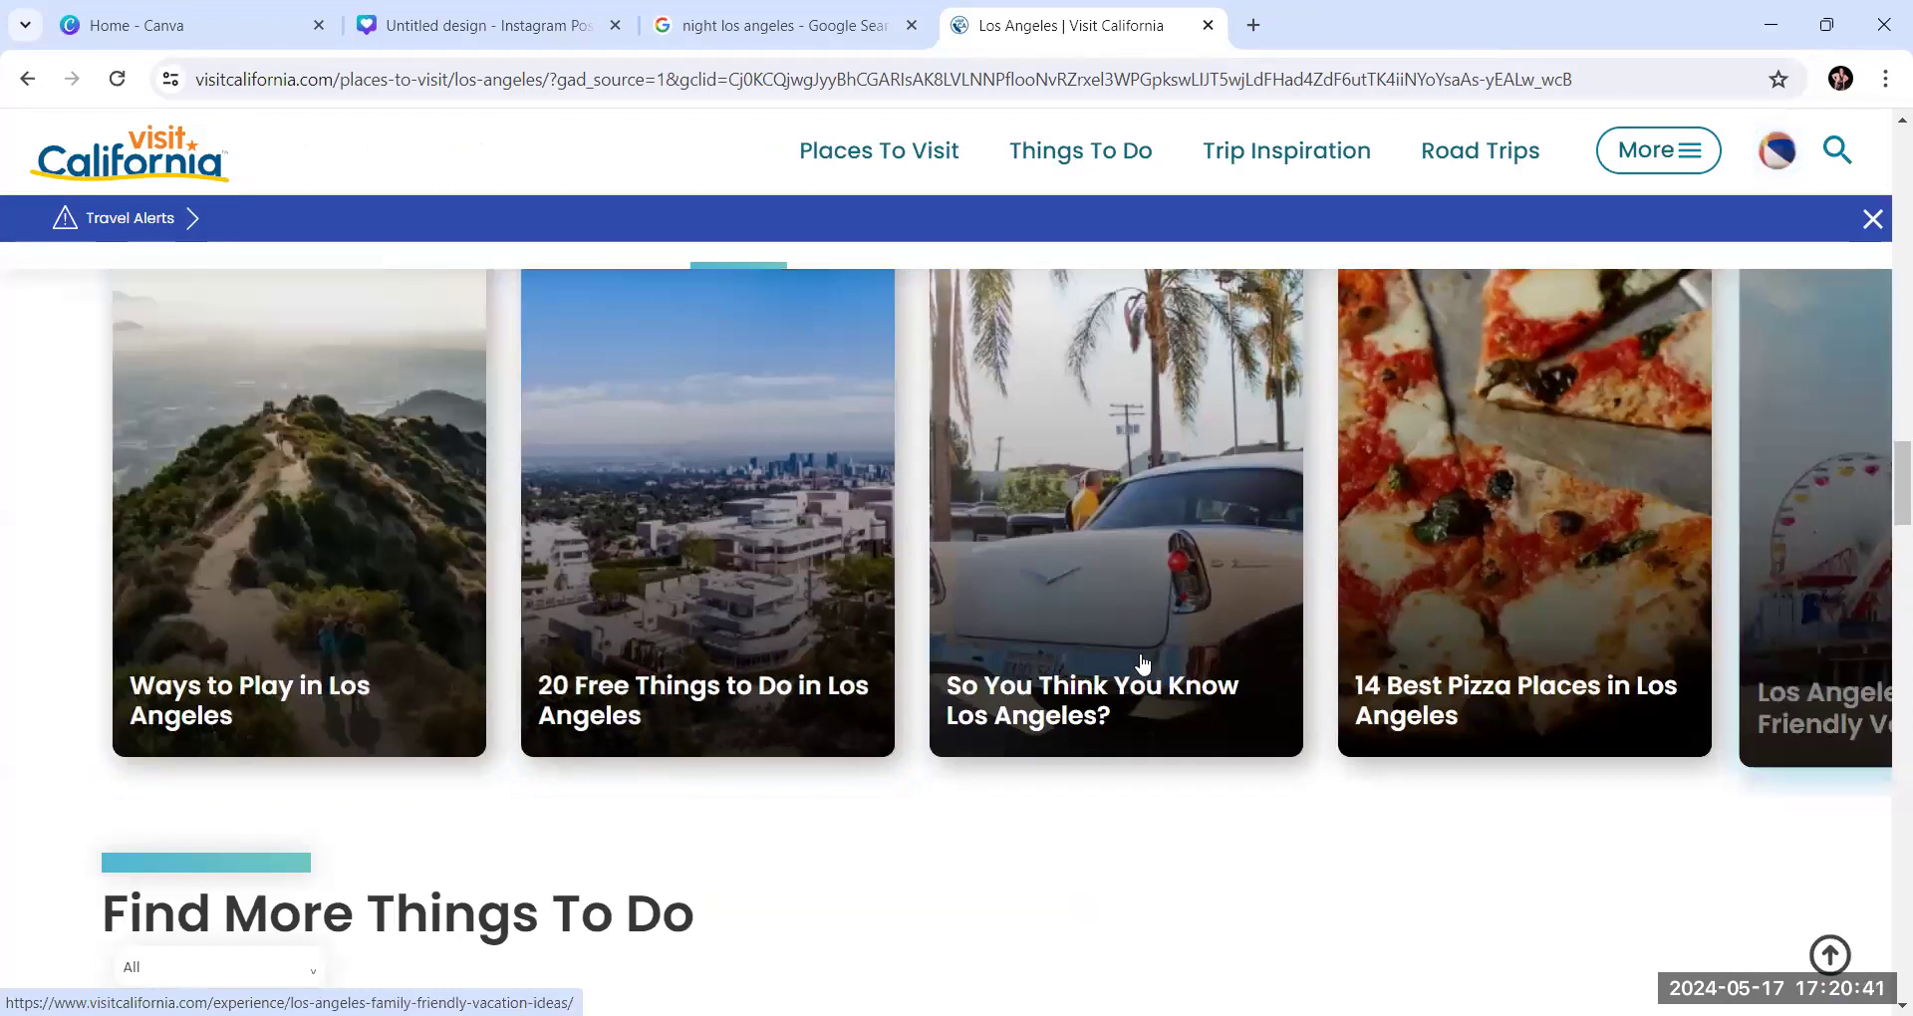
scroll(1143, 664, down, 5)
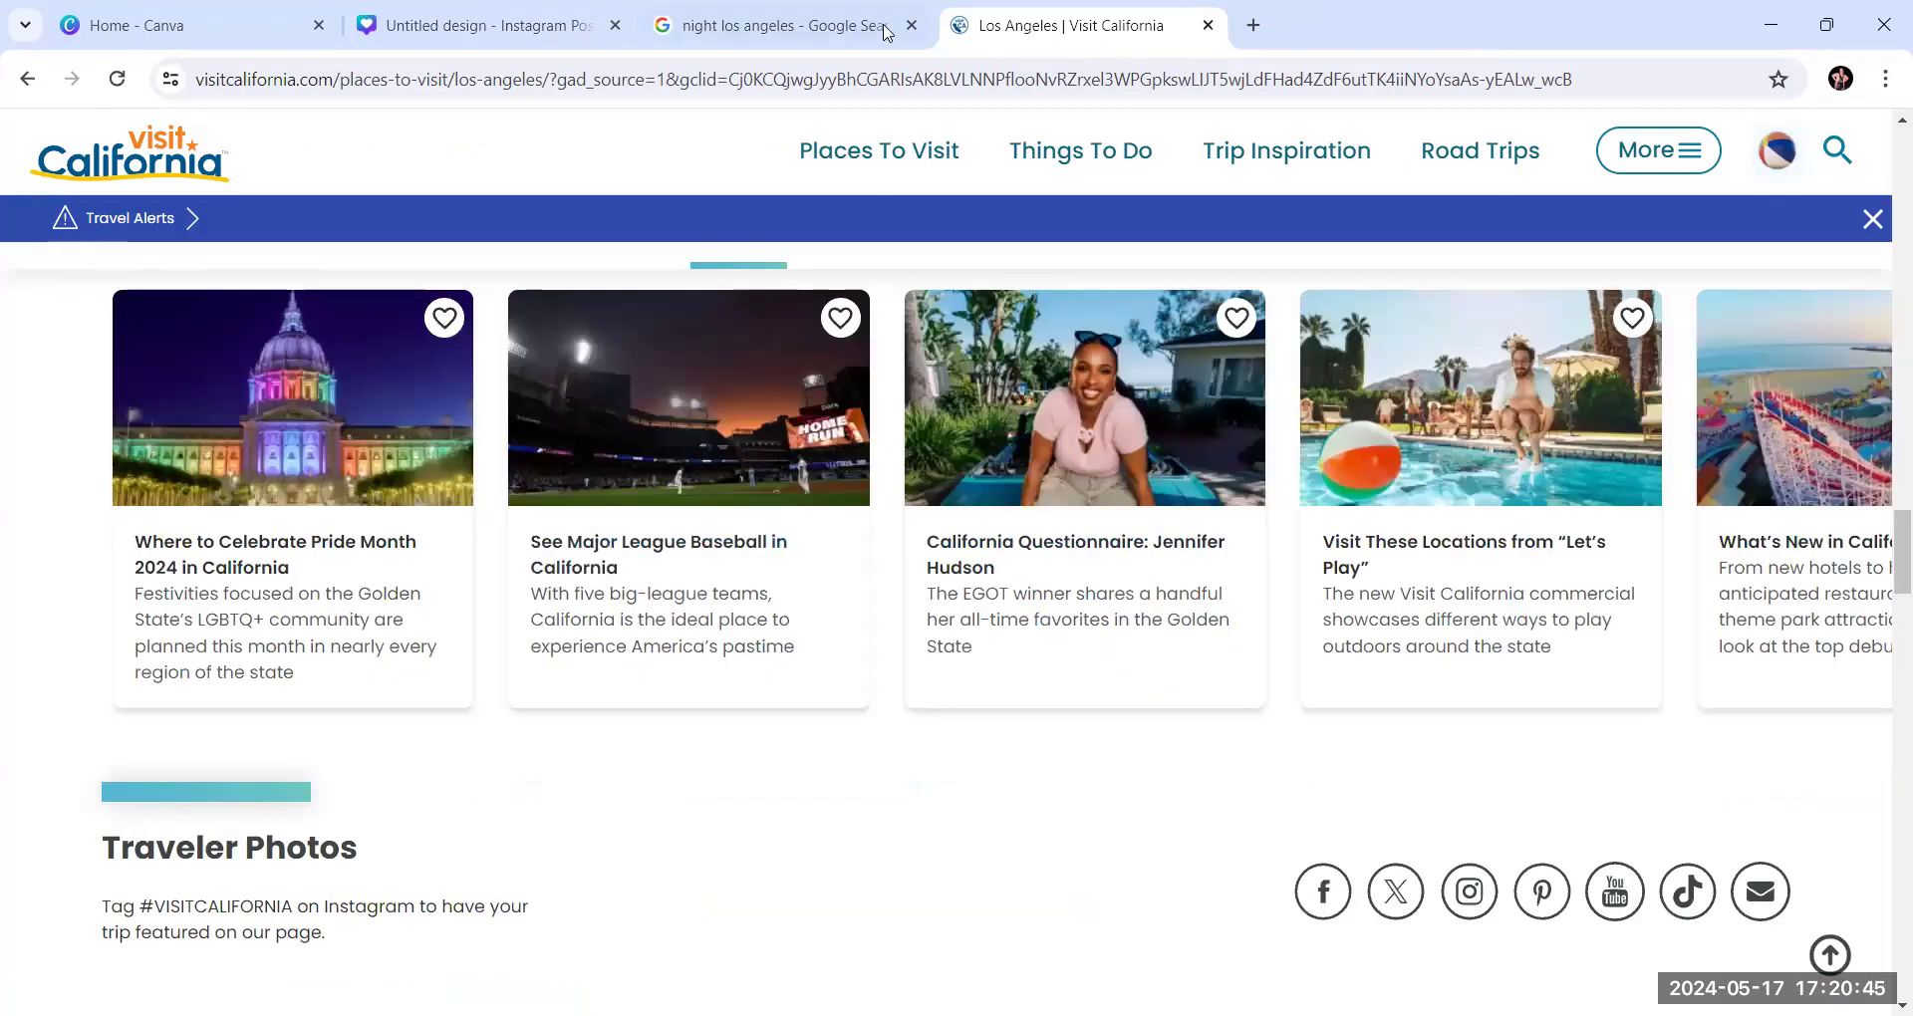
Return to the Google image results and replace the query with the suggested search "los angeles baseball"
click(805, 27)
click(502, 139)
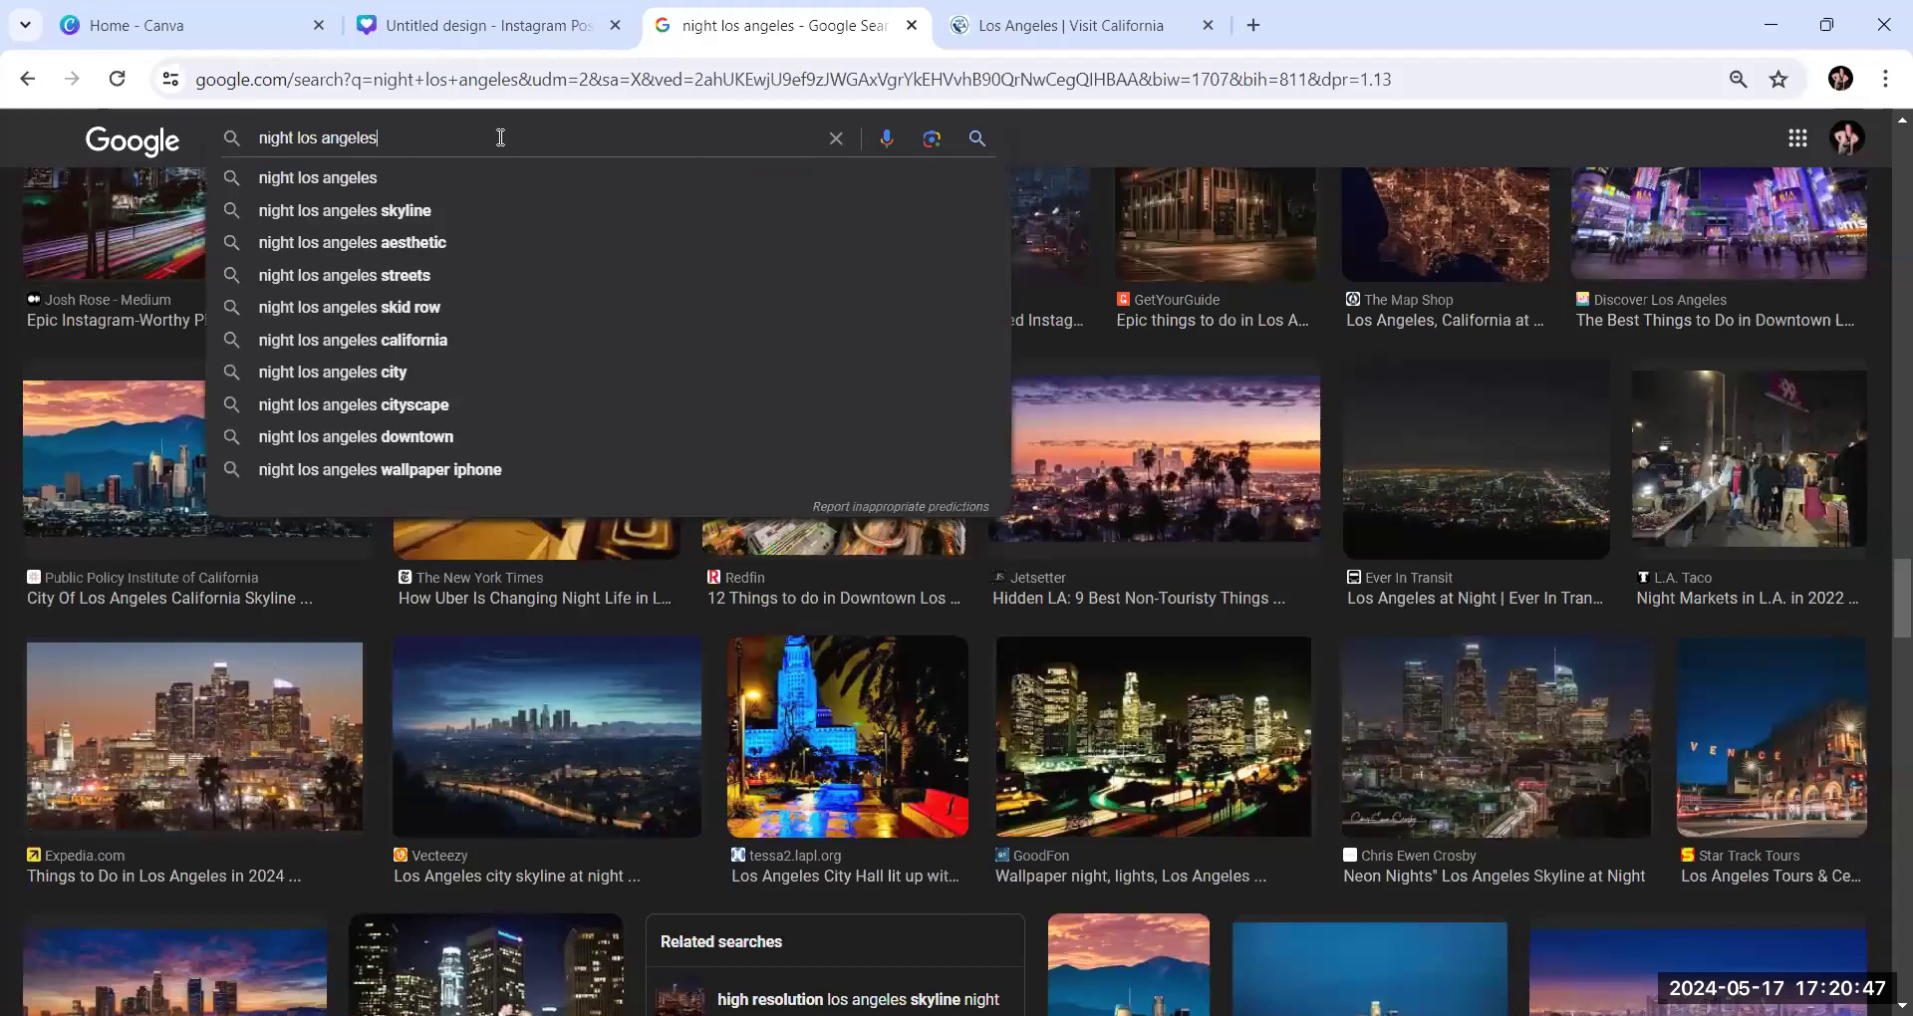
key(ctrl+a)
text(los anges)
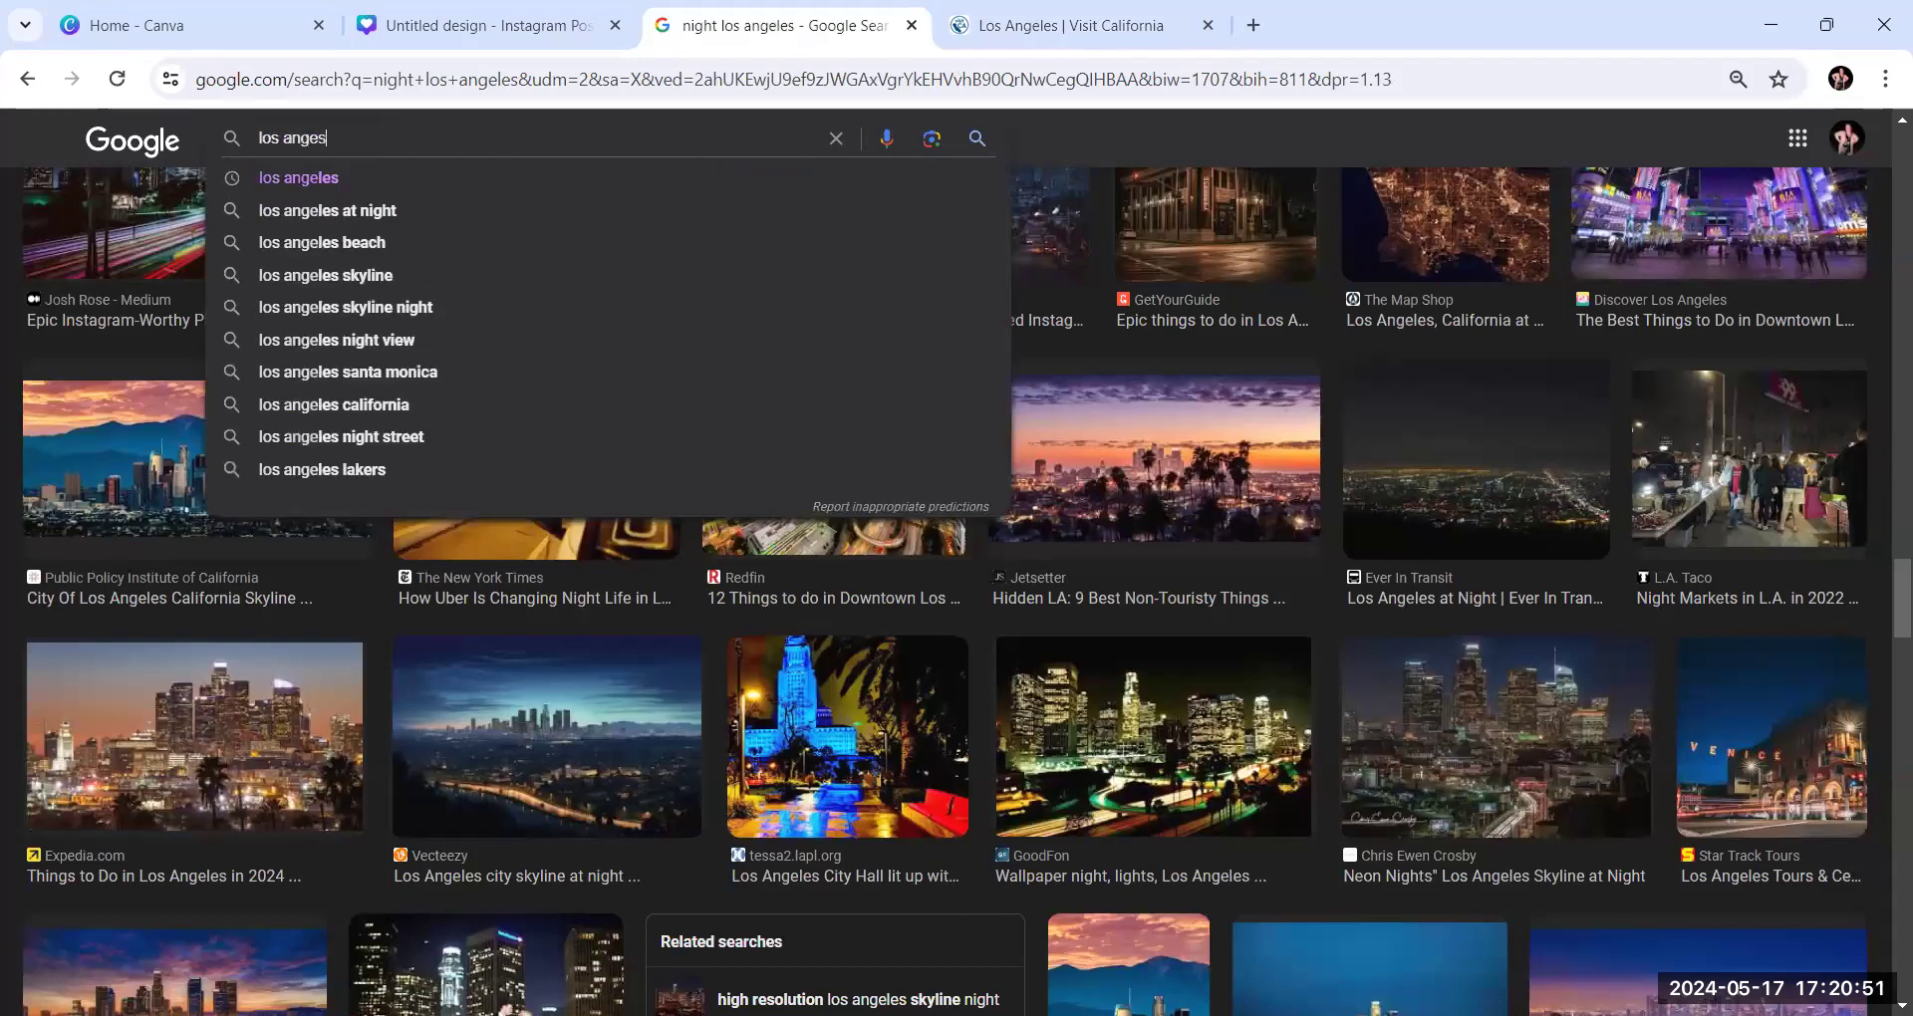
key(BackSpace)
text(les base)
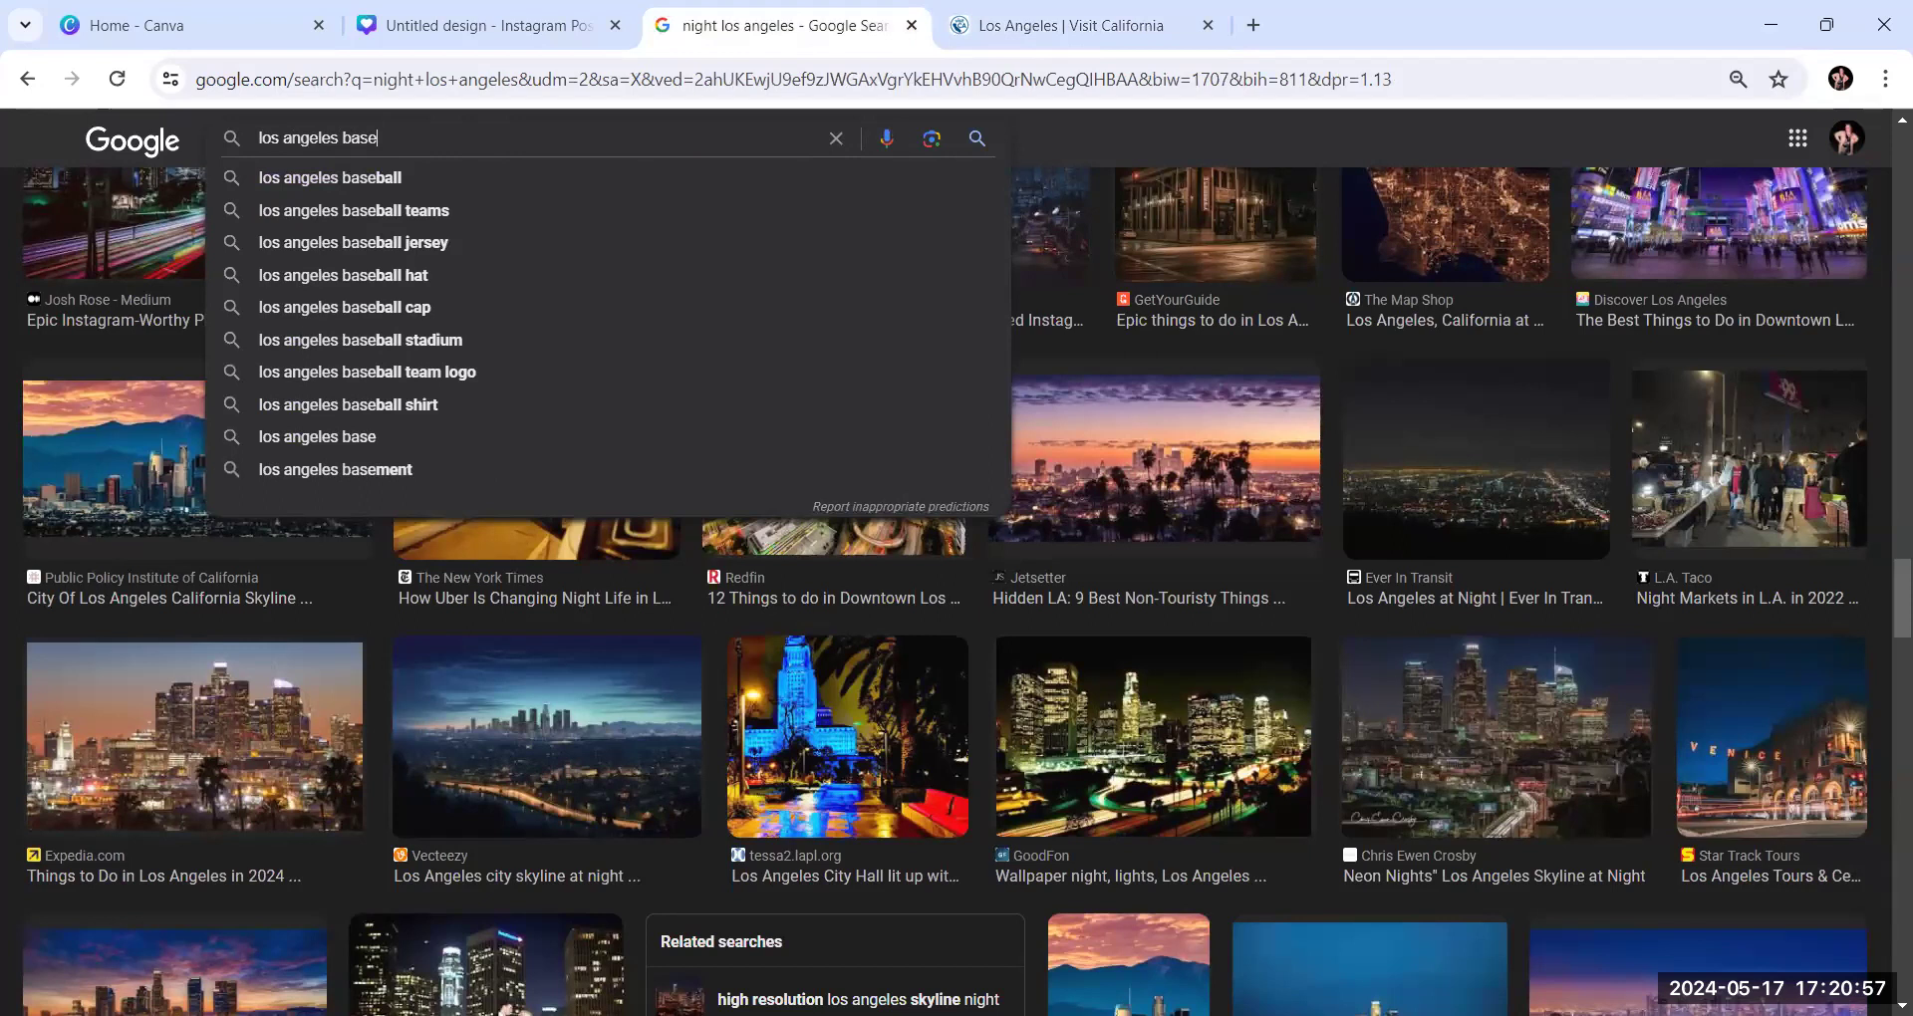
click(355, 177)
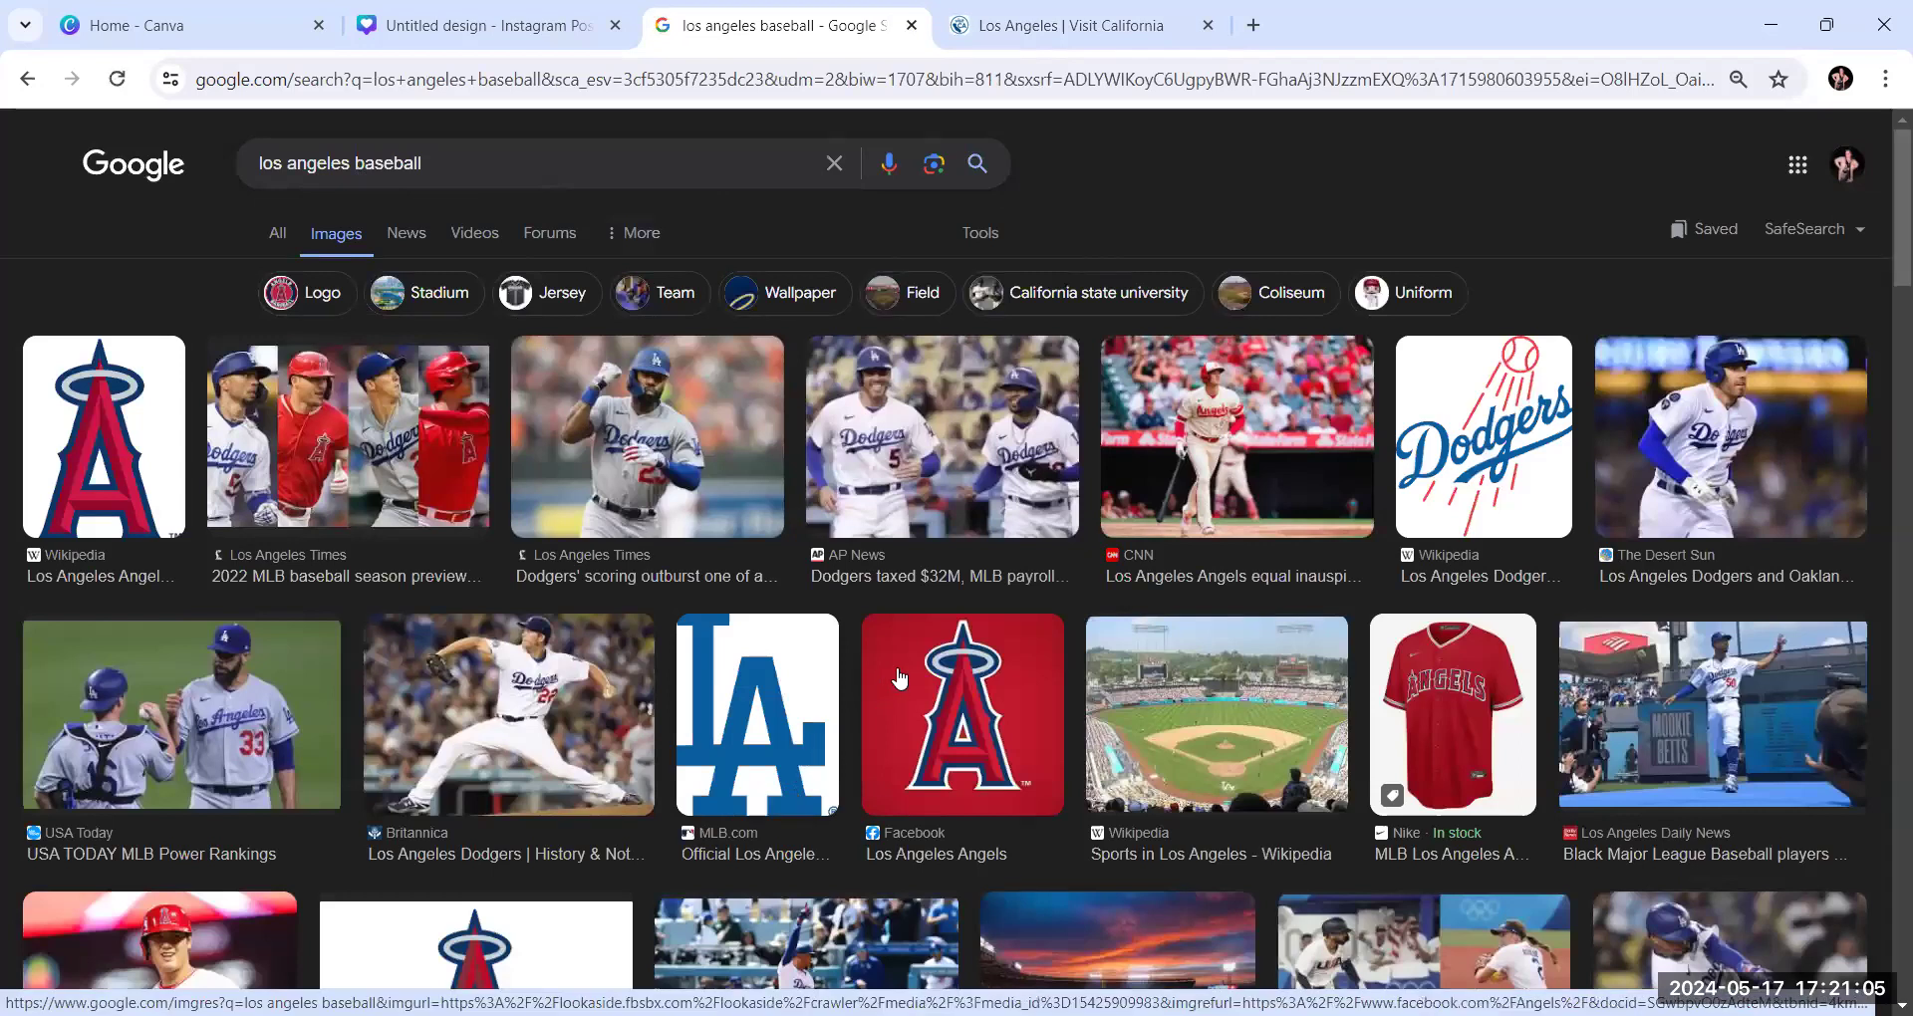
Look through the baseball images and refine the image search to "los angeles baseball stadium"
scroll(899, 678, down, 1)
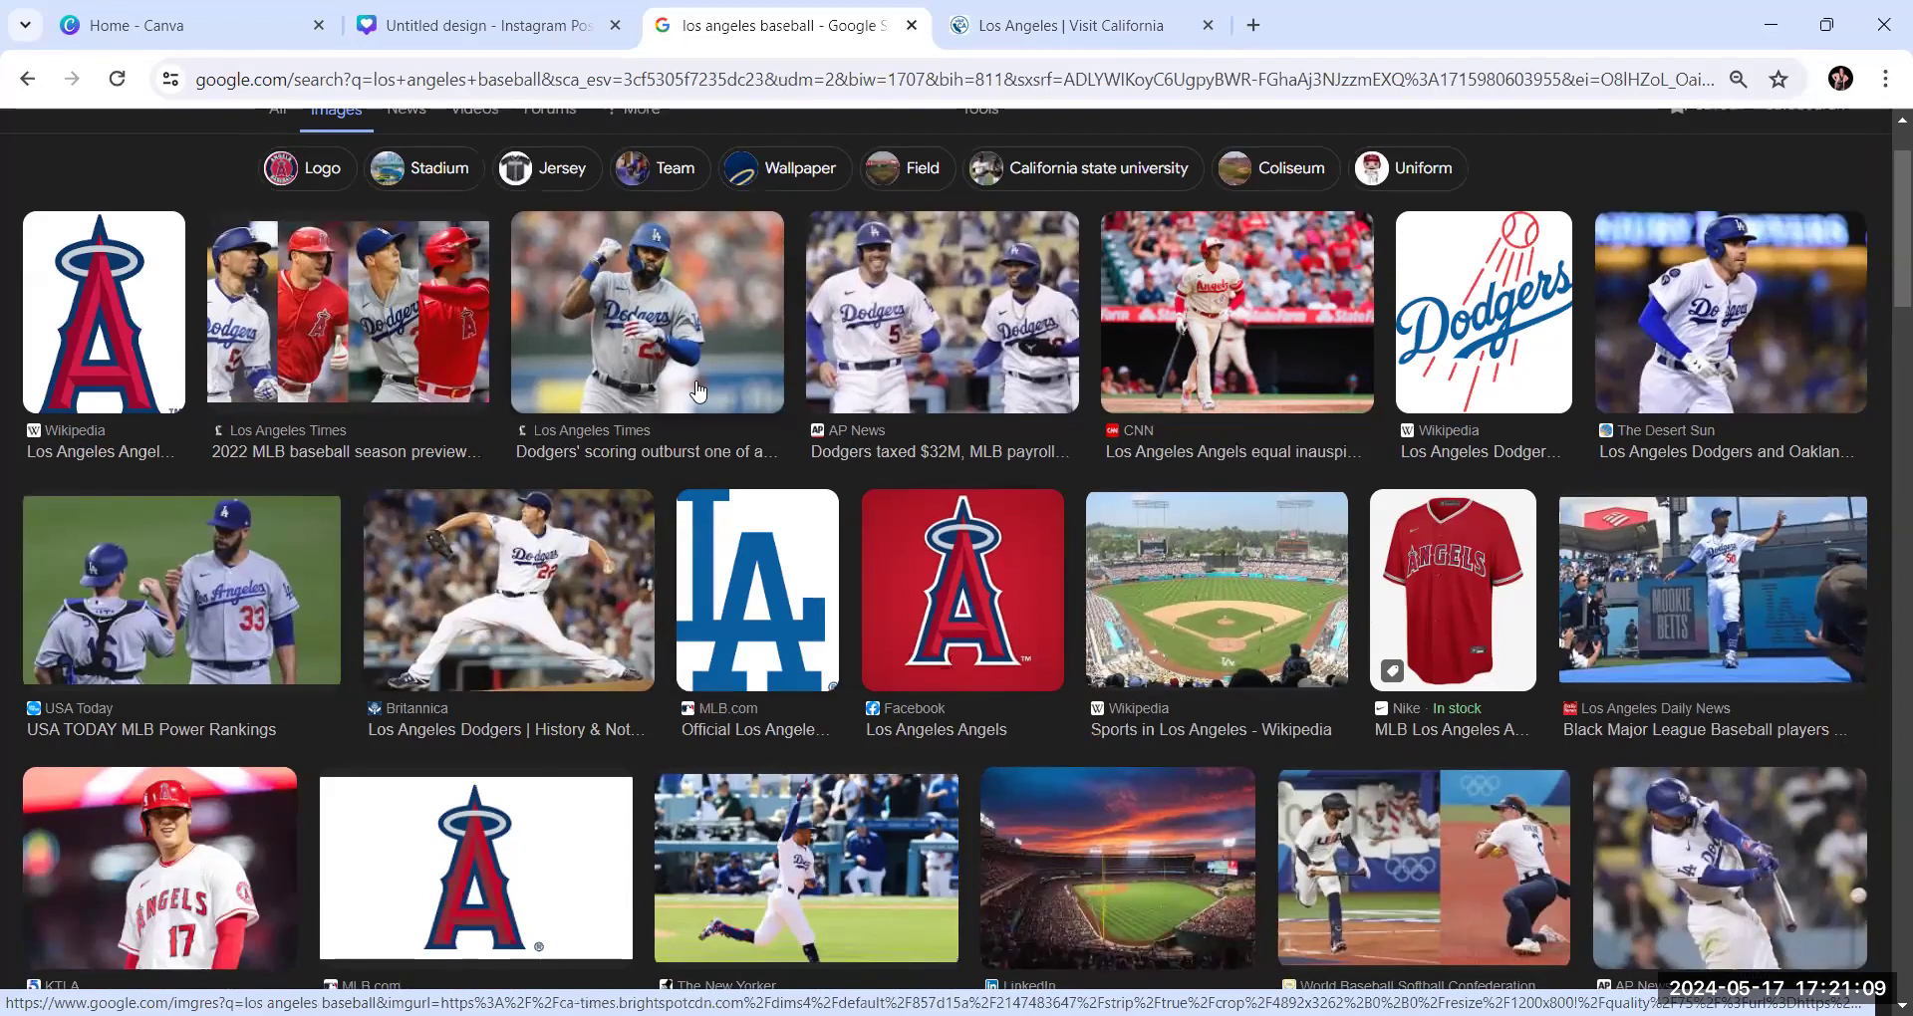
scroll(702, 426, down, 3)
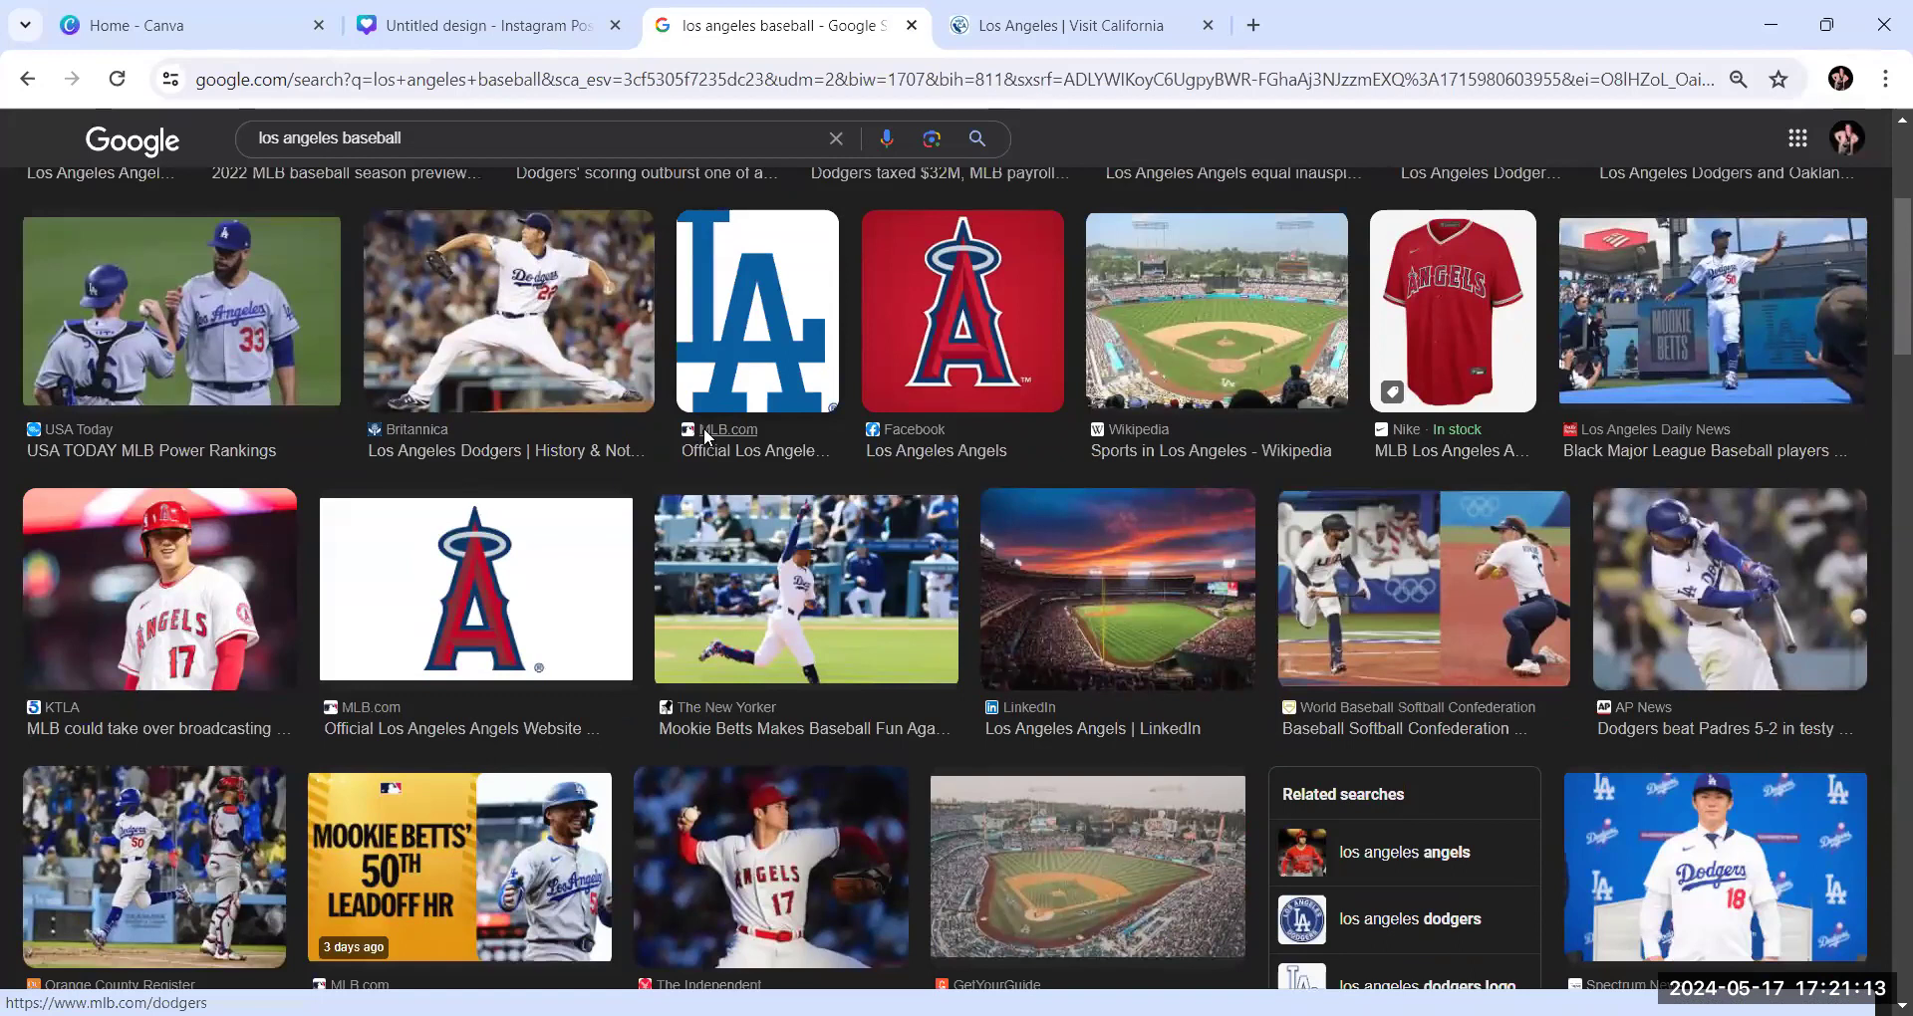
scroll(704, 436, down, 5)
scroll(707, 469, down, 5)
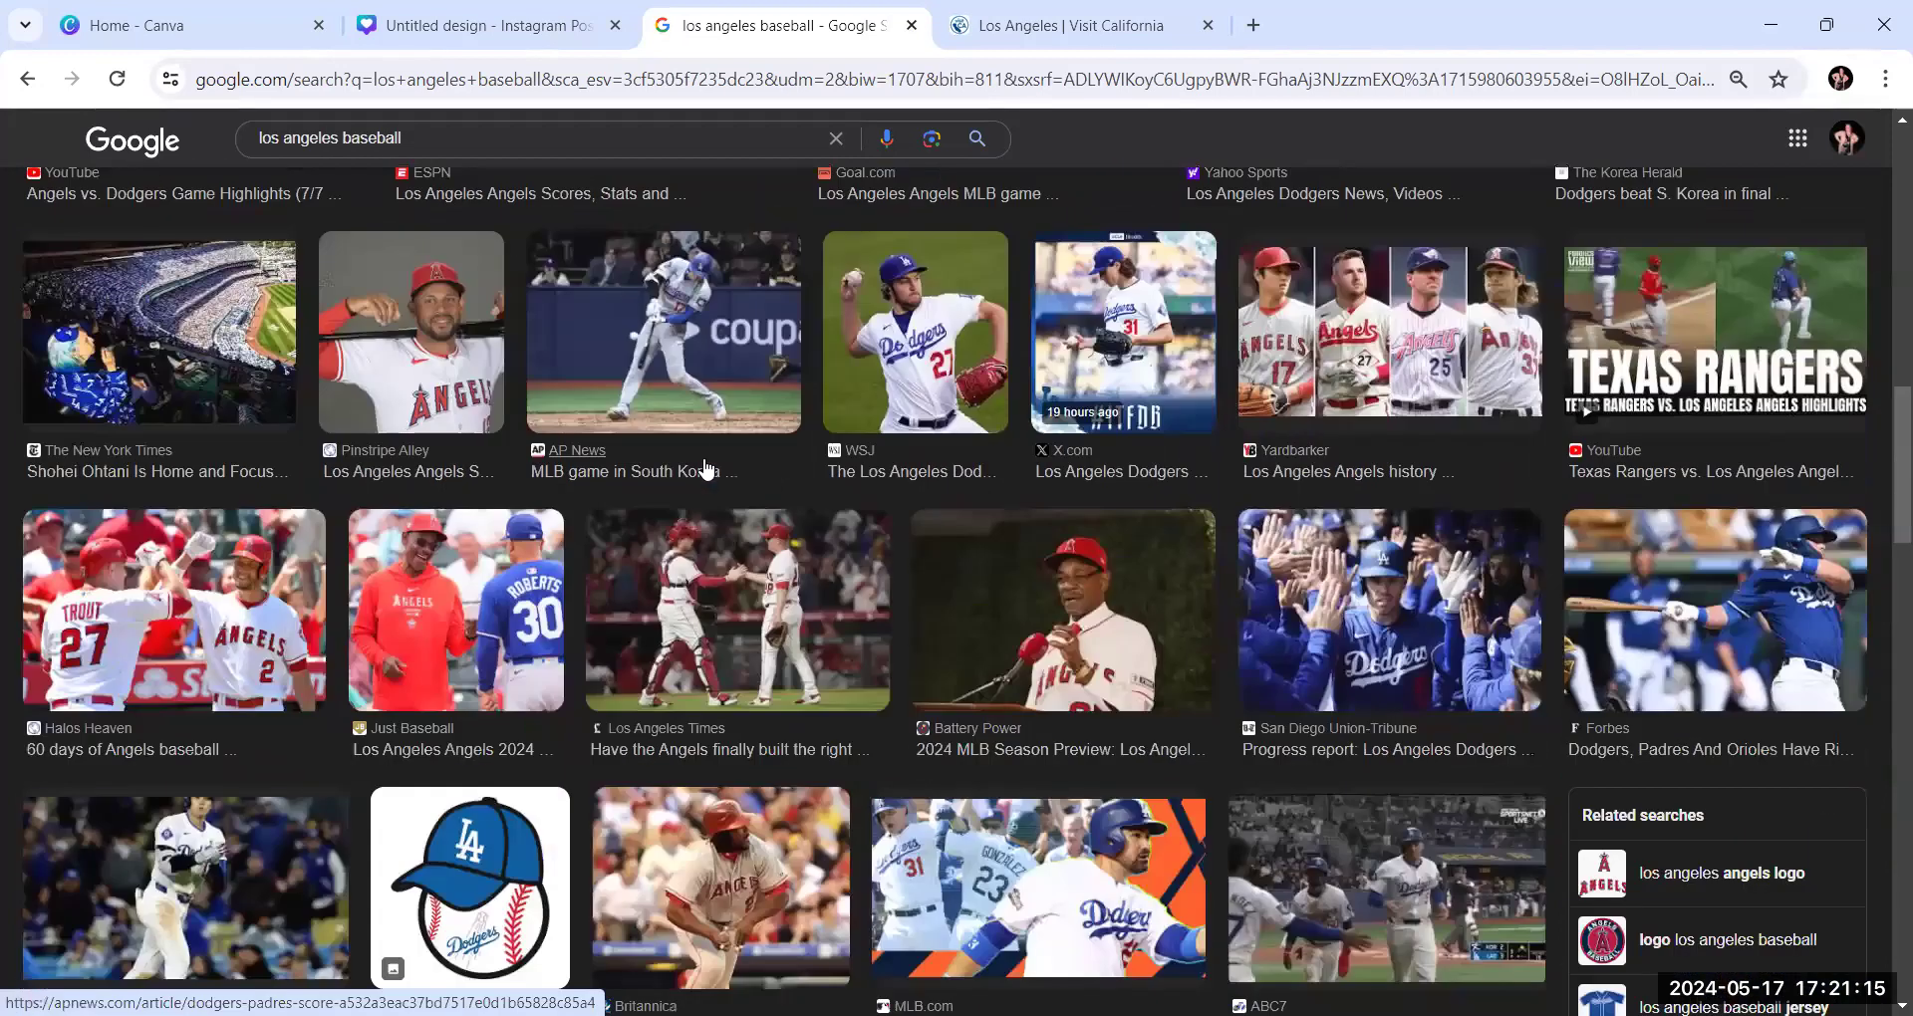
scroll(709, 469, up, 8)
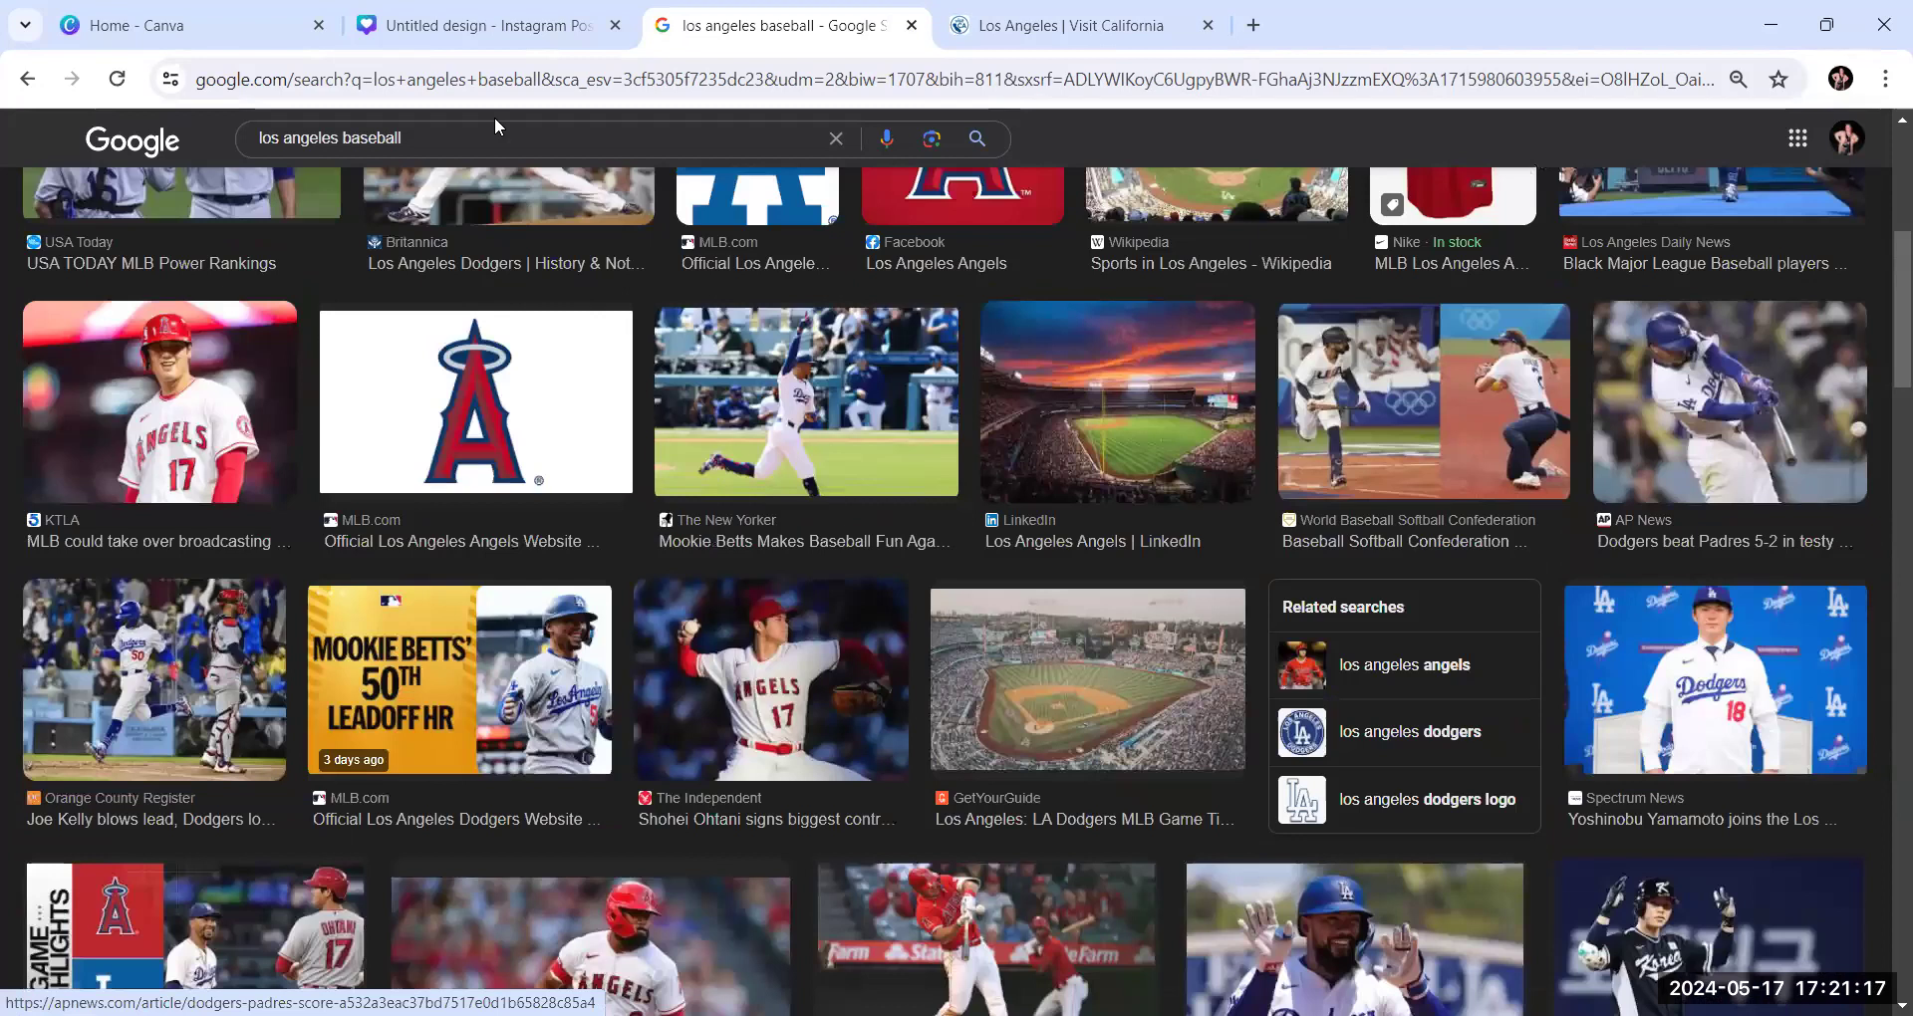
scroll(478, 160, up, 5)
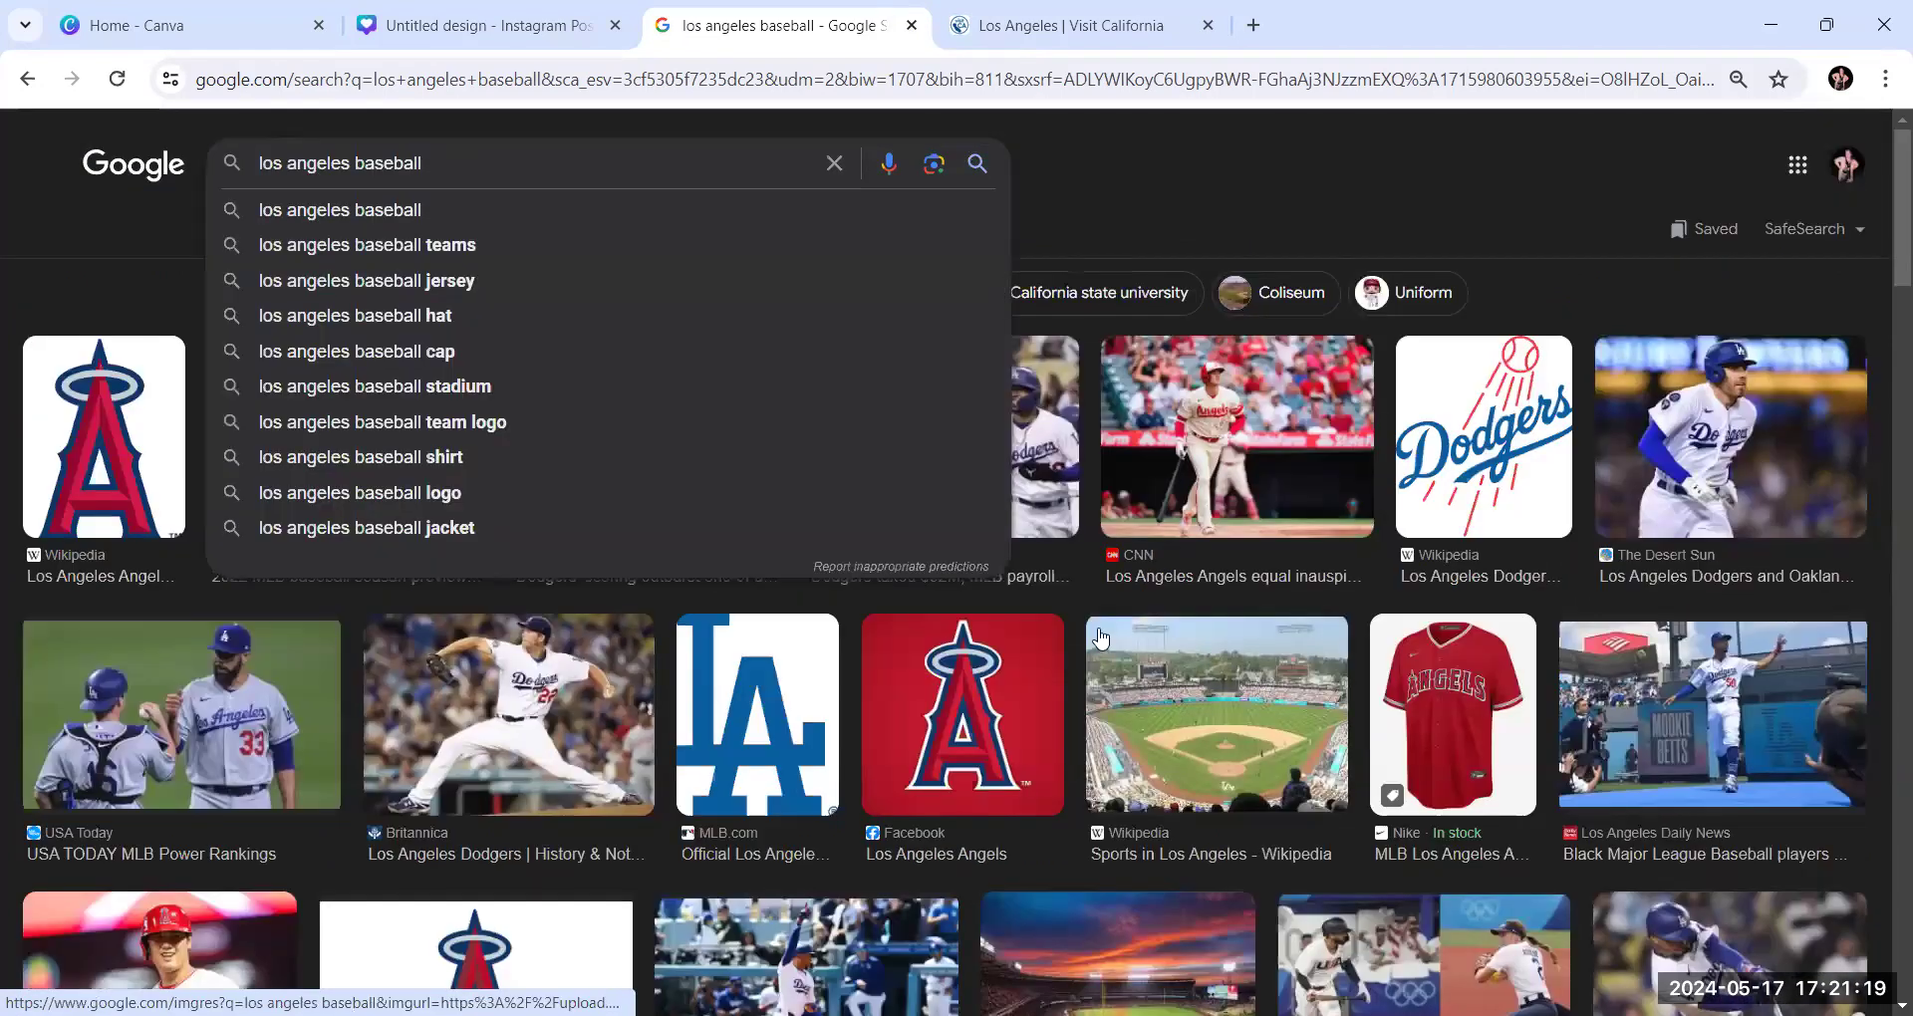
text(stadium)
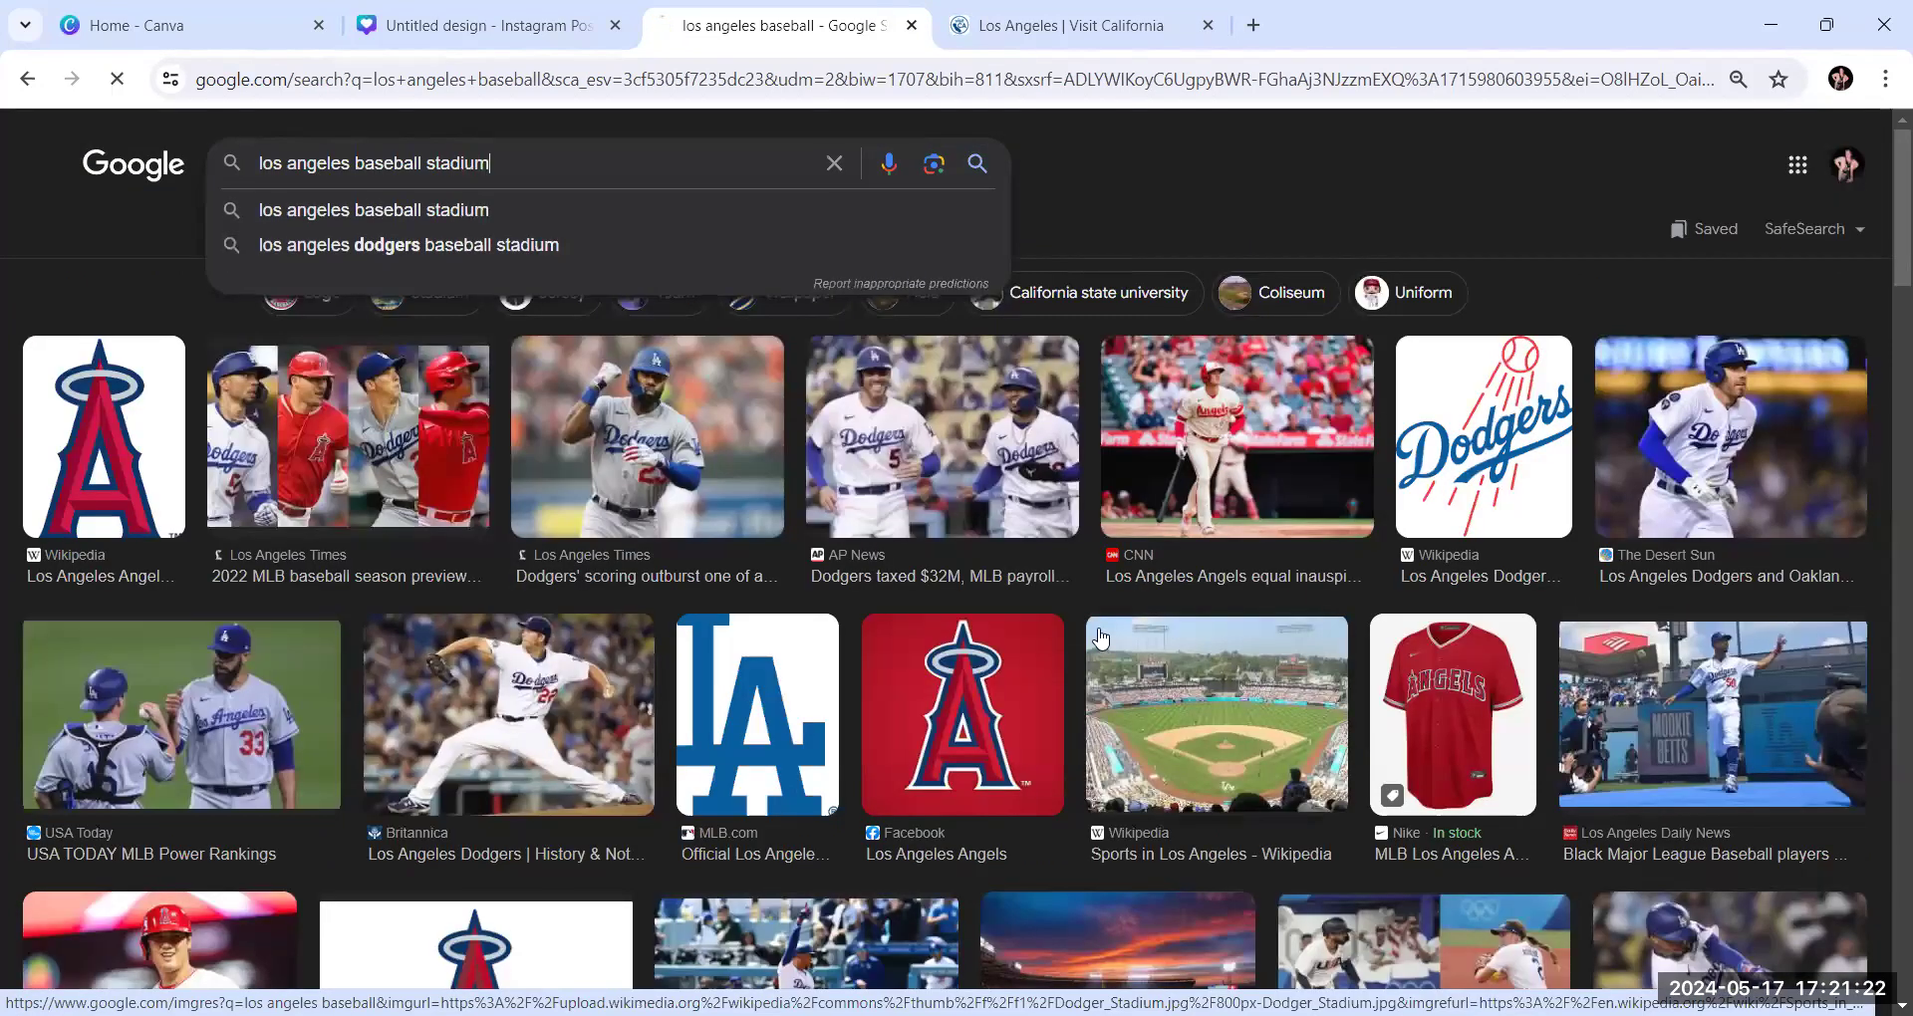
key(Return)
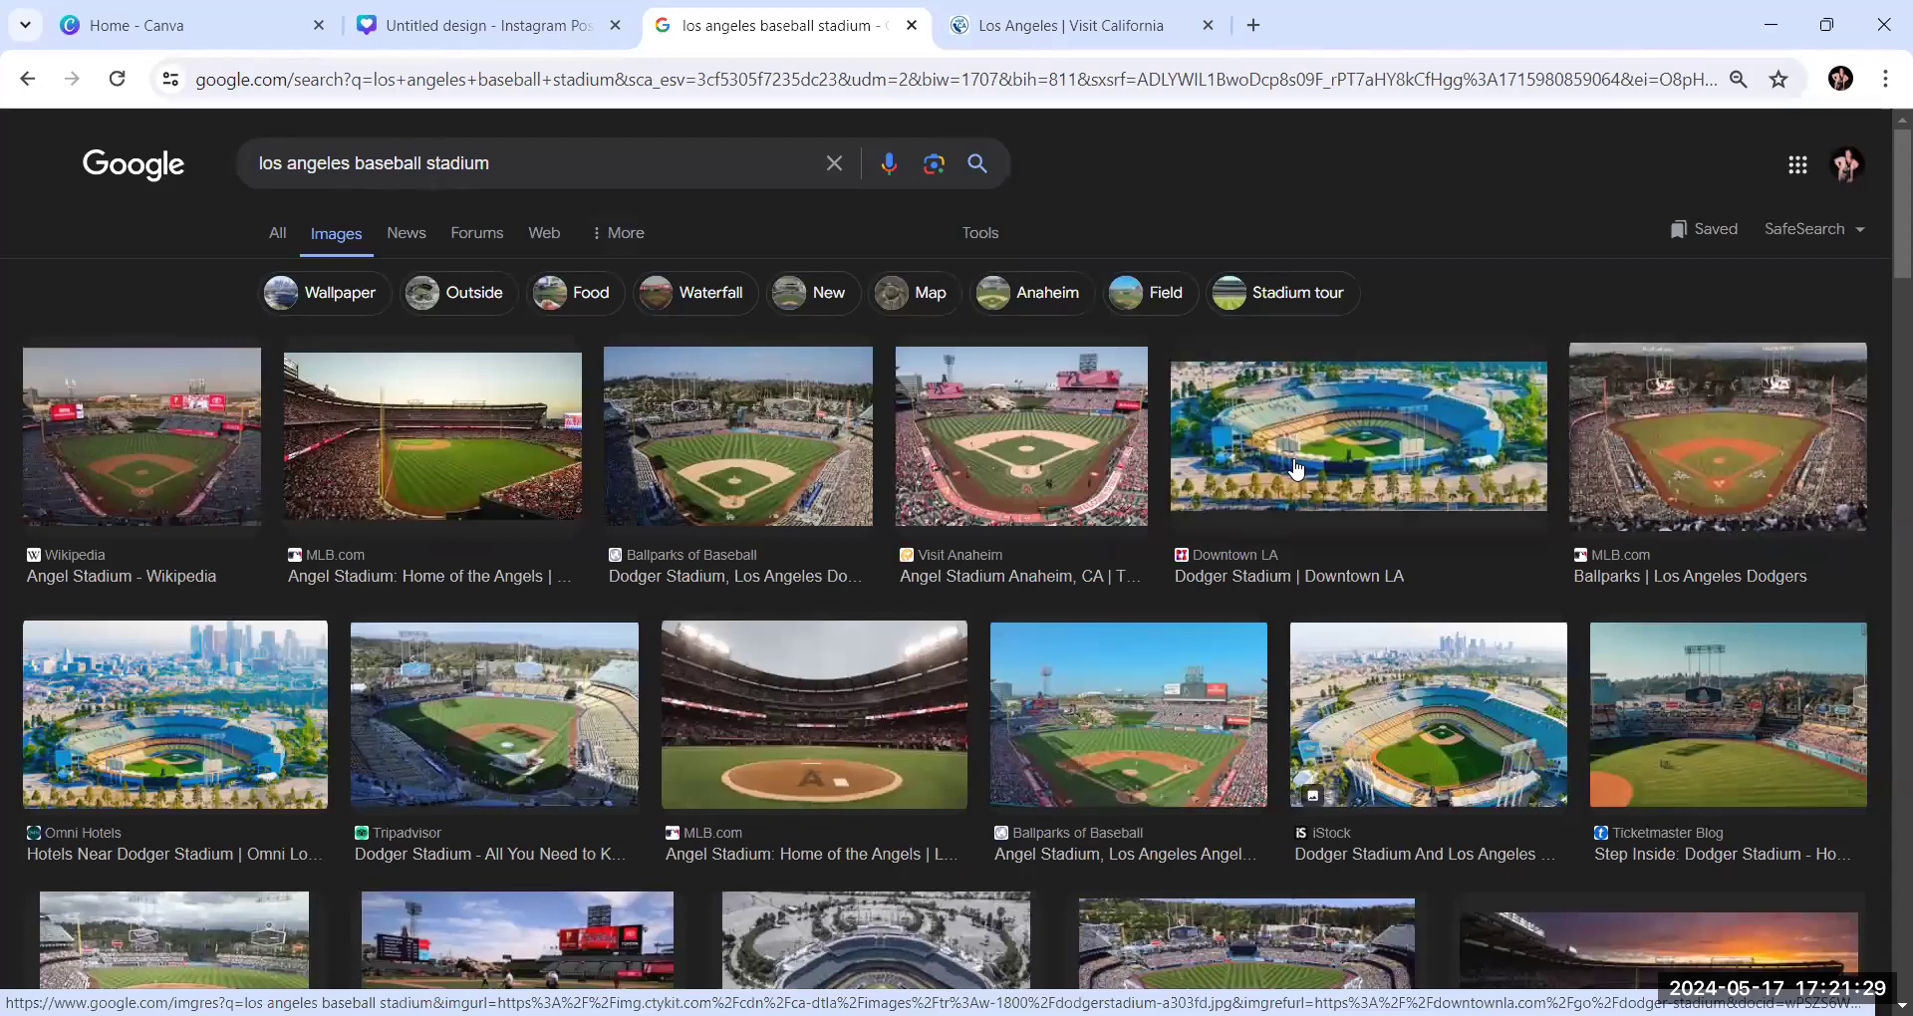
Open the aerial Dodger Stadium photo from Downtown LA in the image results and copy the image
click(1378, 436)
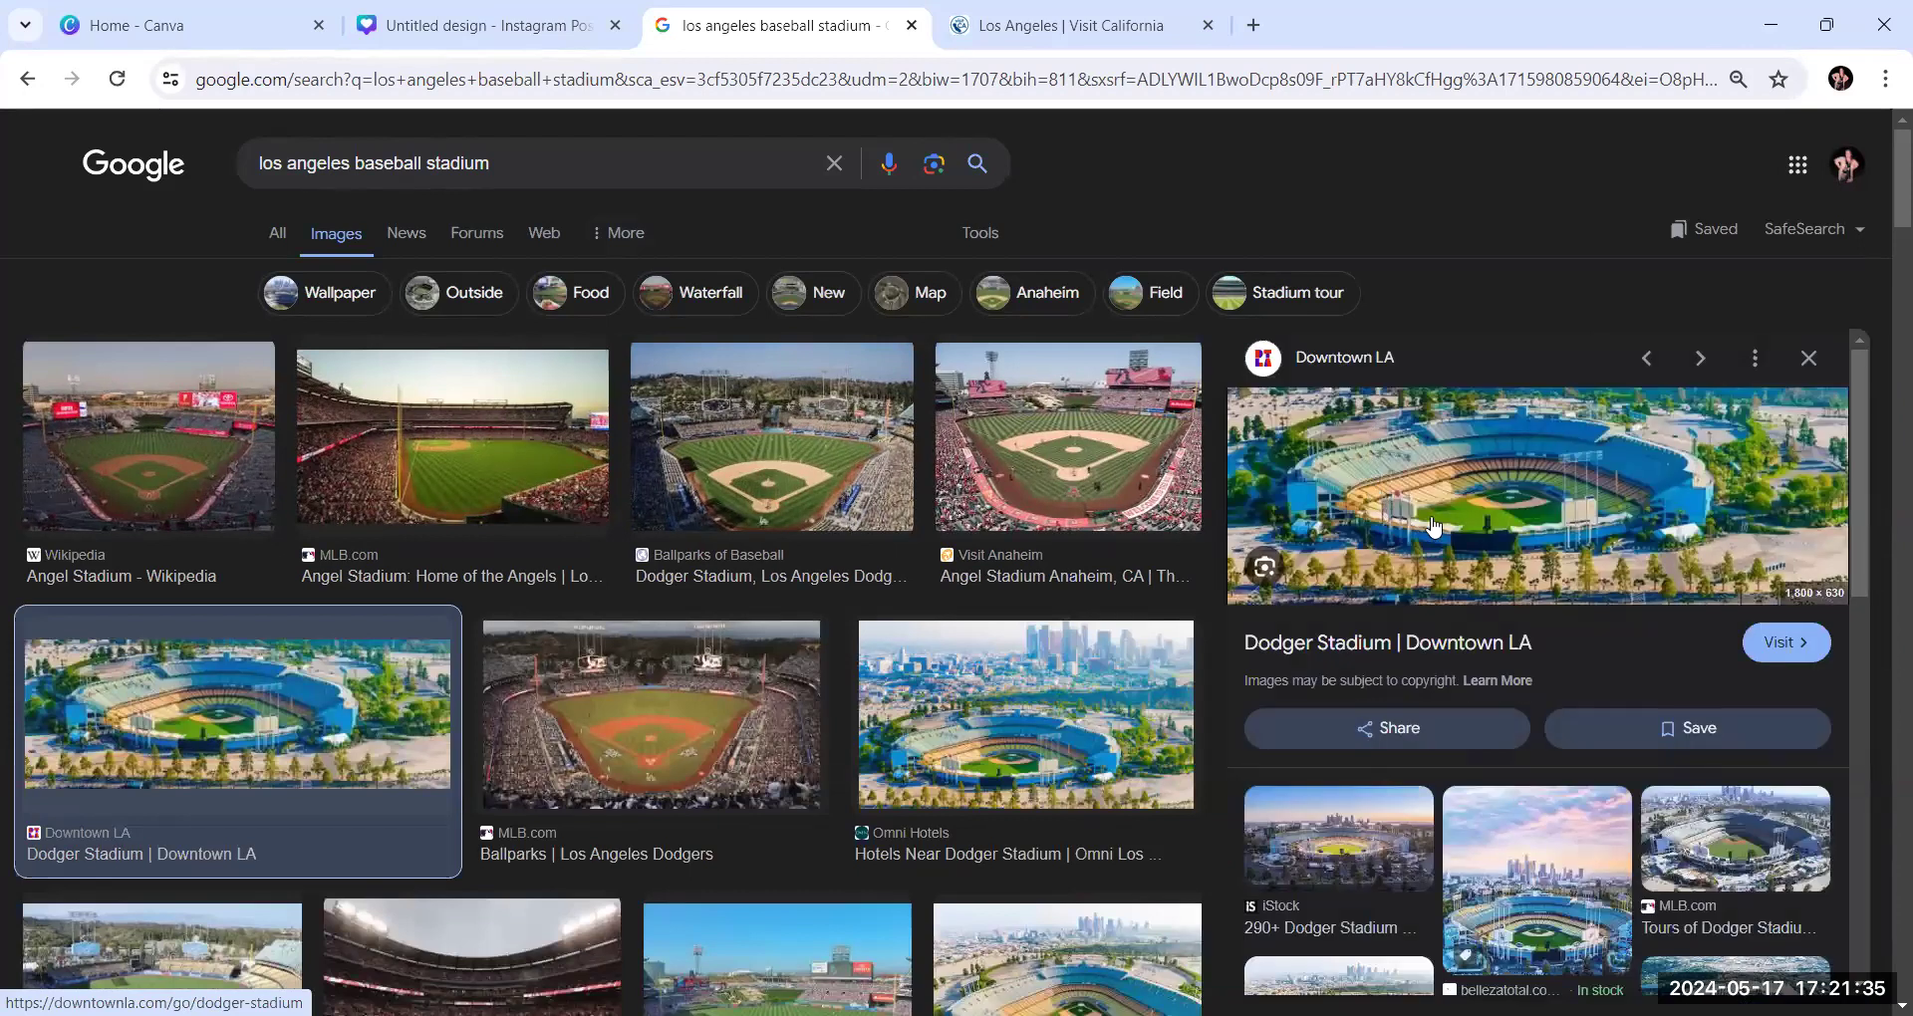
right_click(1517, 565)
scroll(1597, 807, down, 1)
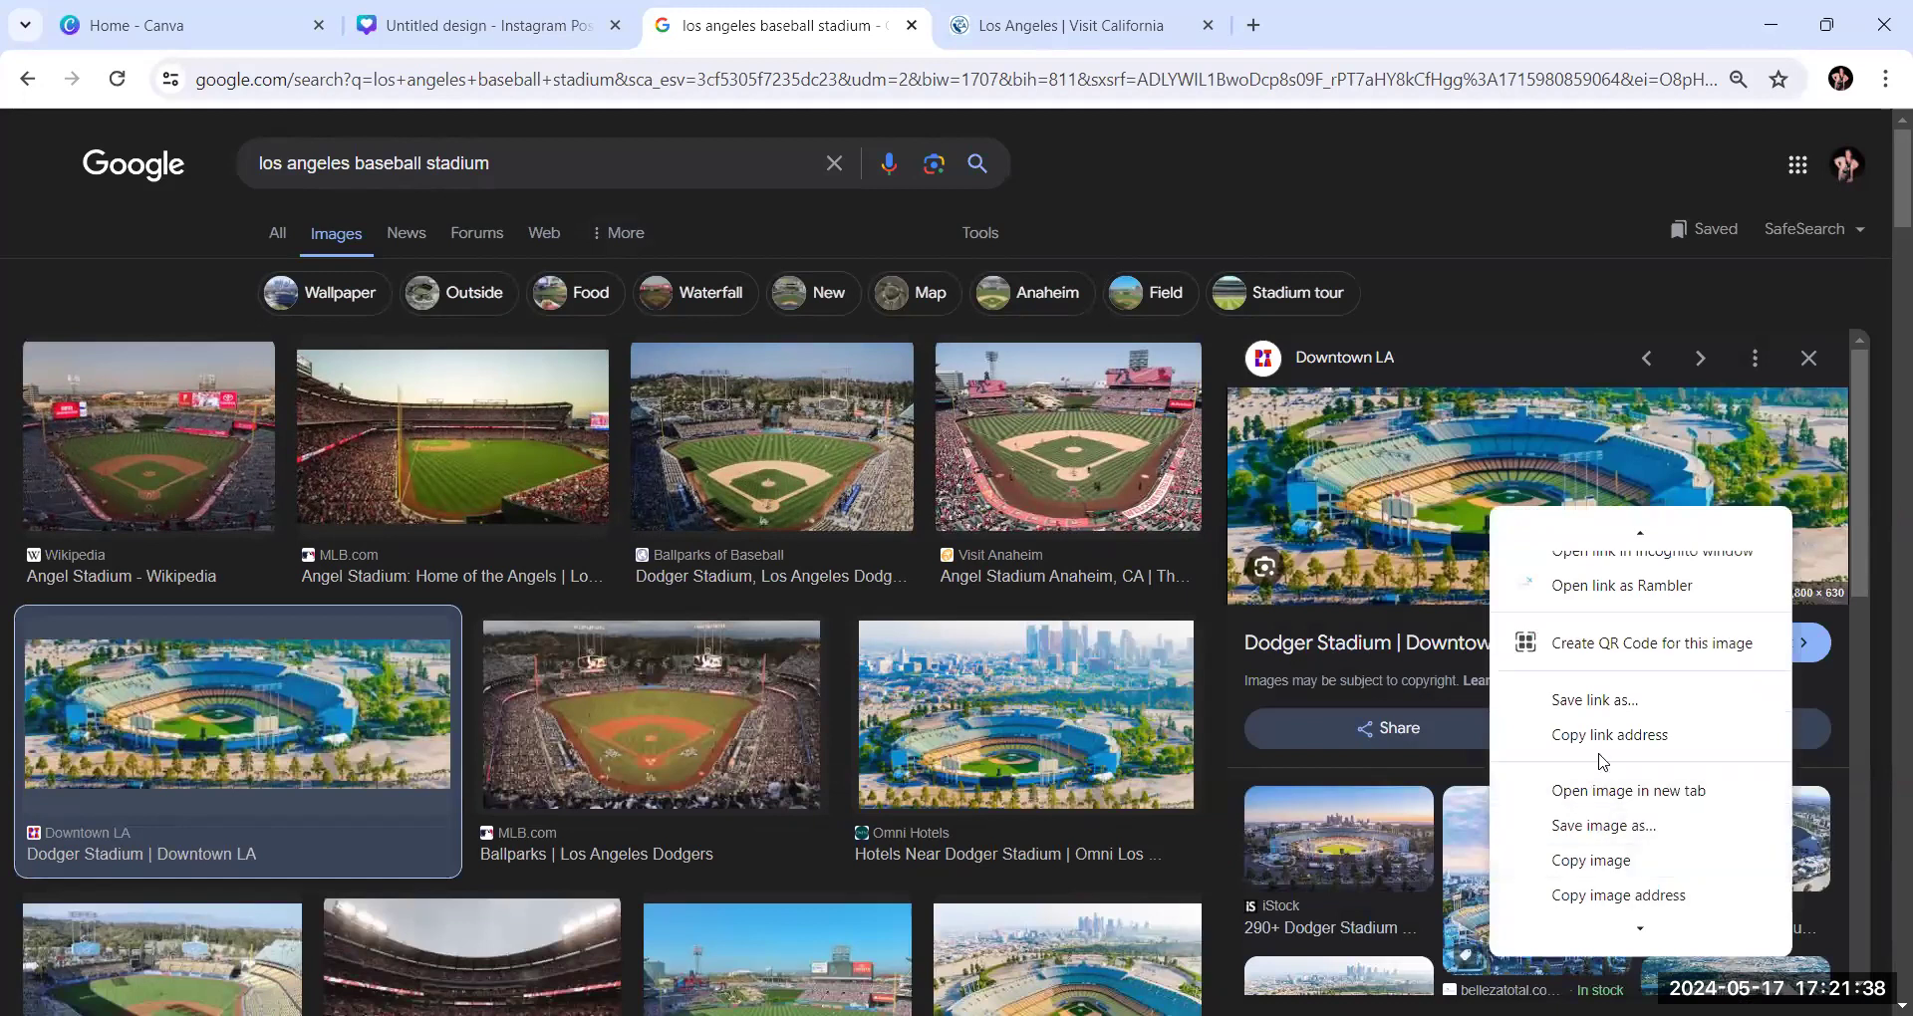
click(1594, 860)
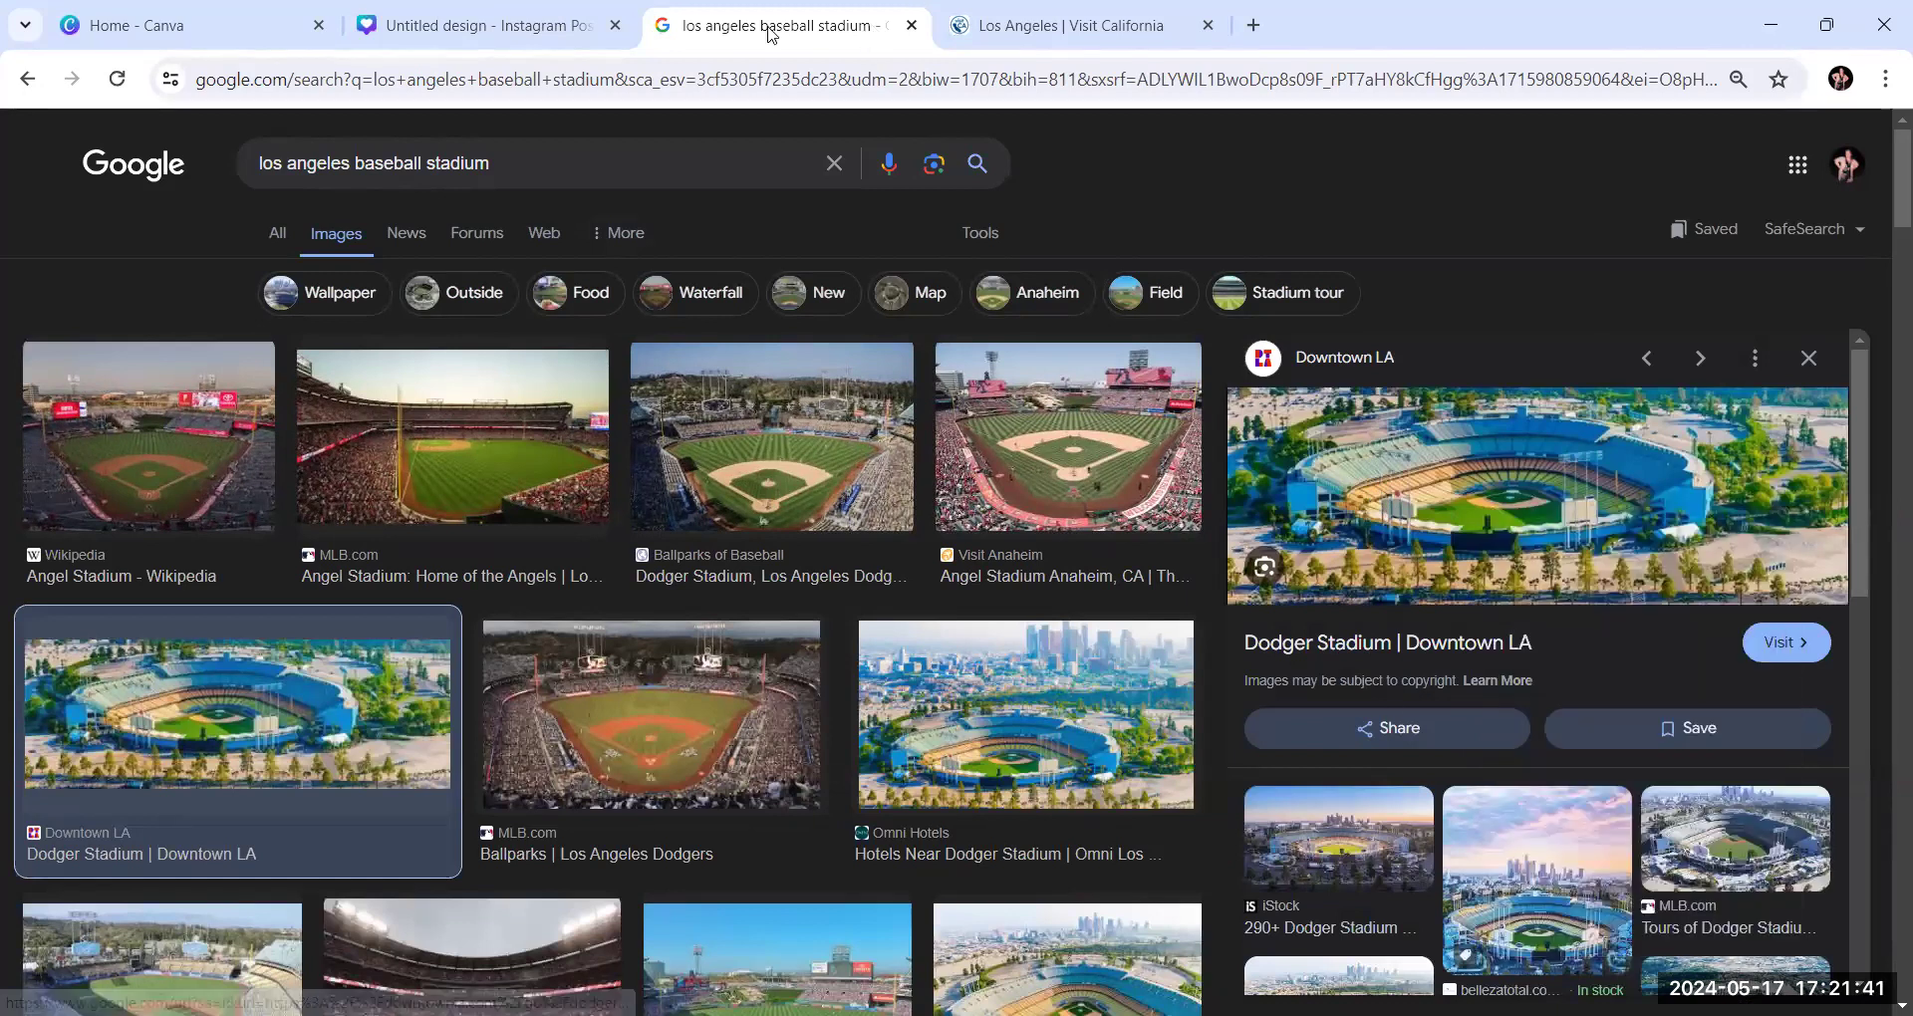
Switch to the Canva collage and replace the sample photo in its bottom-left frame with the copied Dodger Stadium image
click(510, 30)
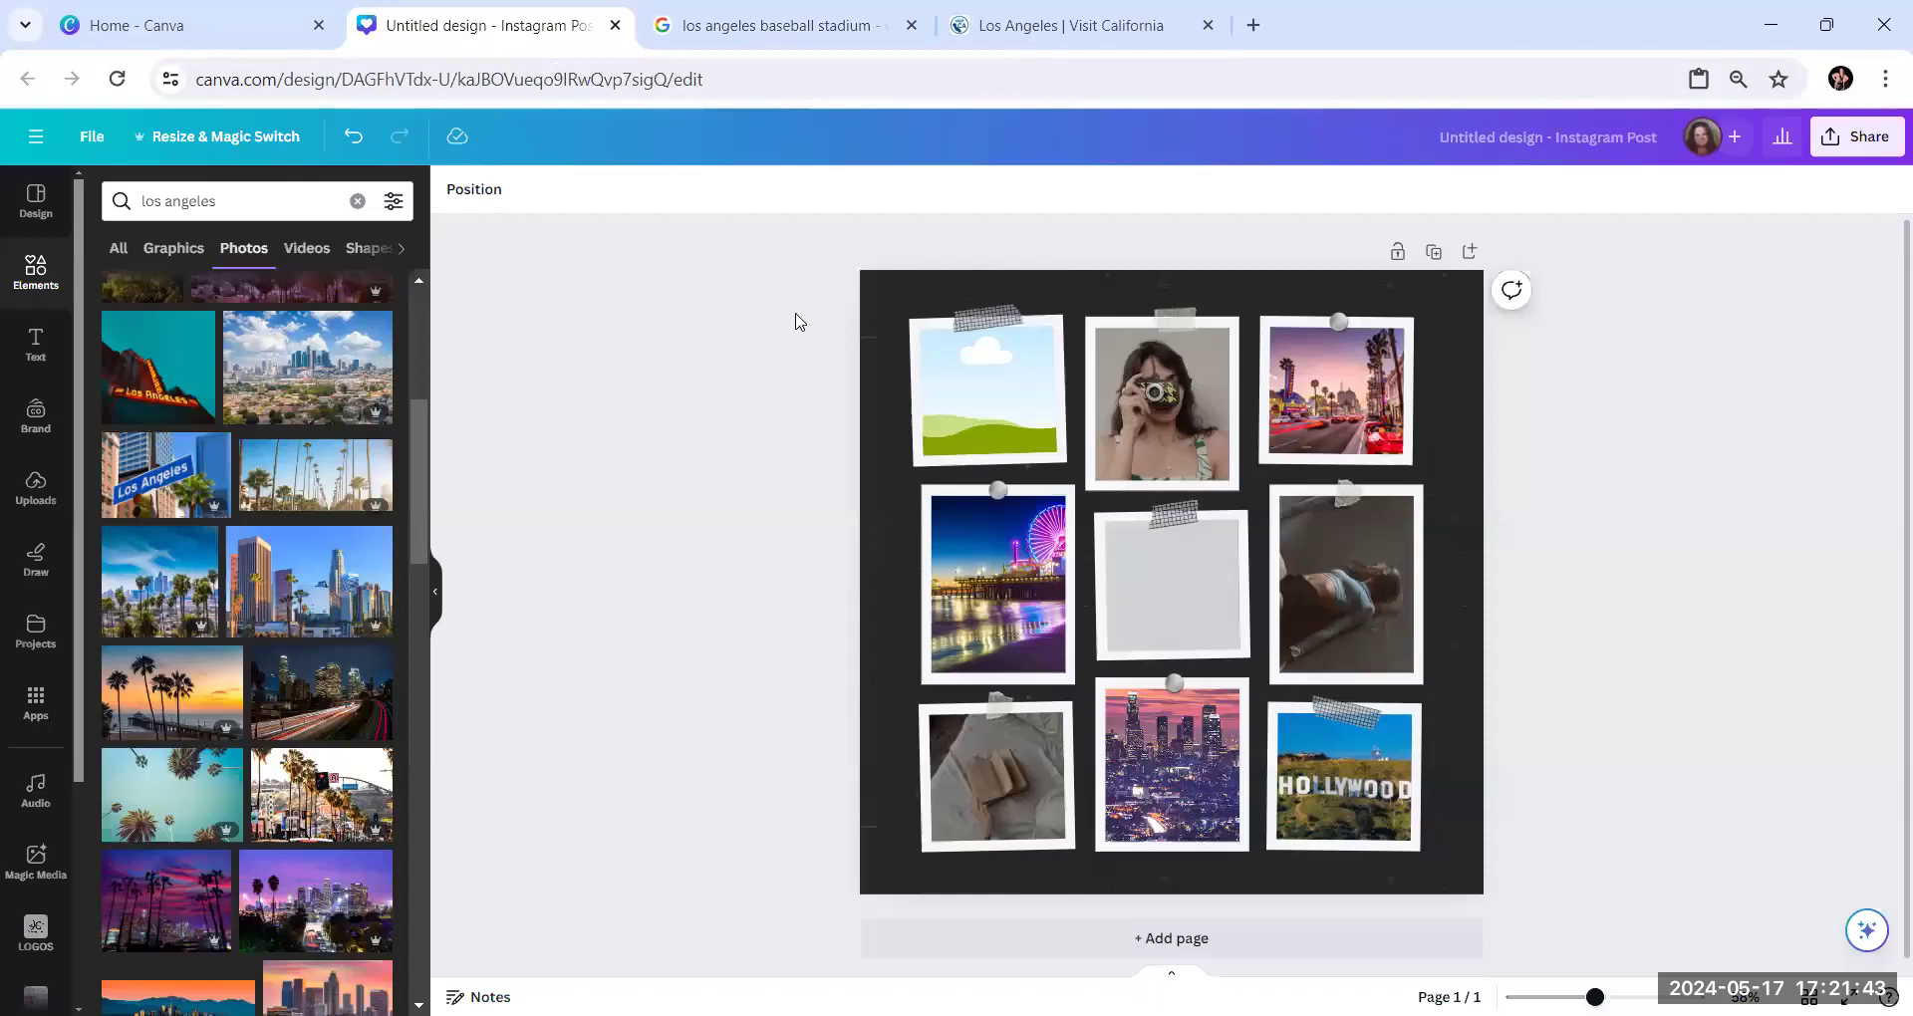
click(1003, 779)
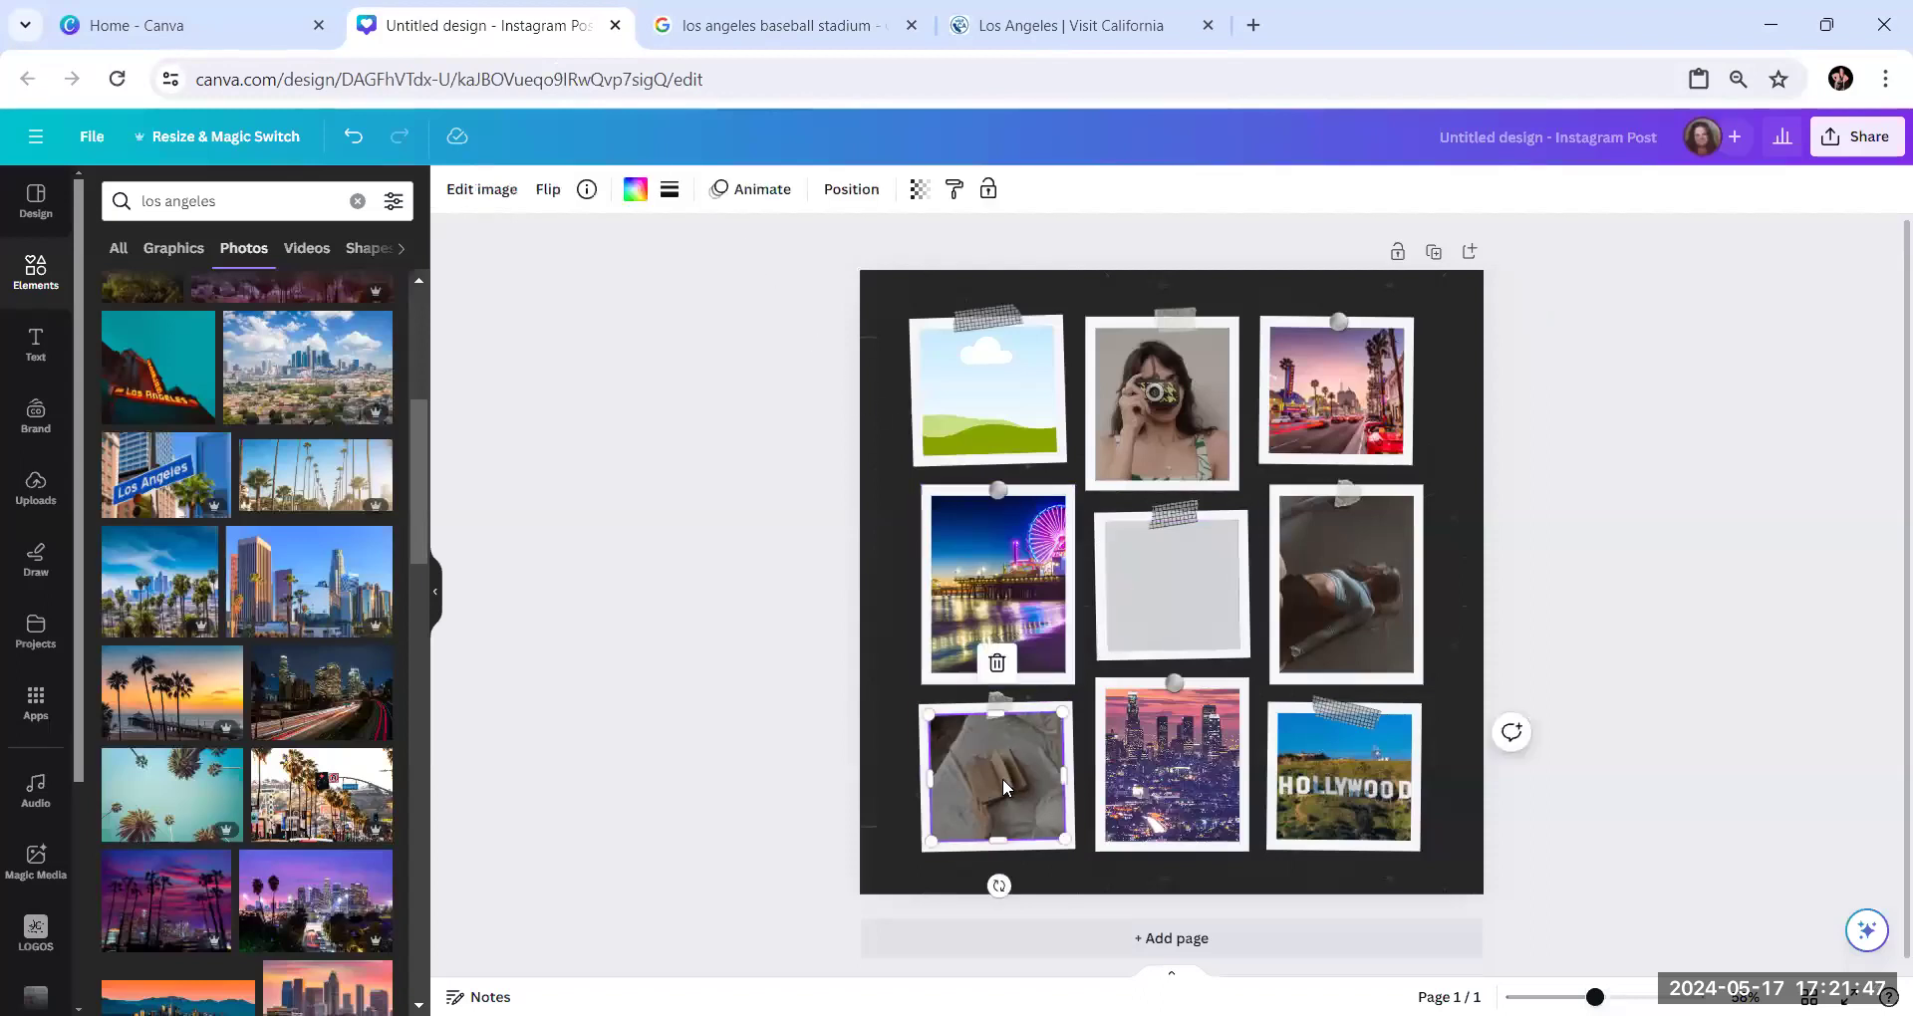
key(ctrl+v)
mouse_move(1036, 634)
mouse_down()
mouse_move(921, 820)
mouse_move(956, 797)
mouse_up()
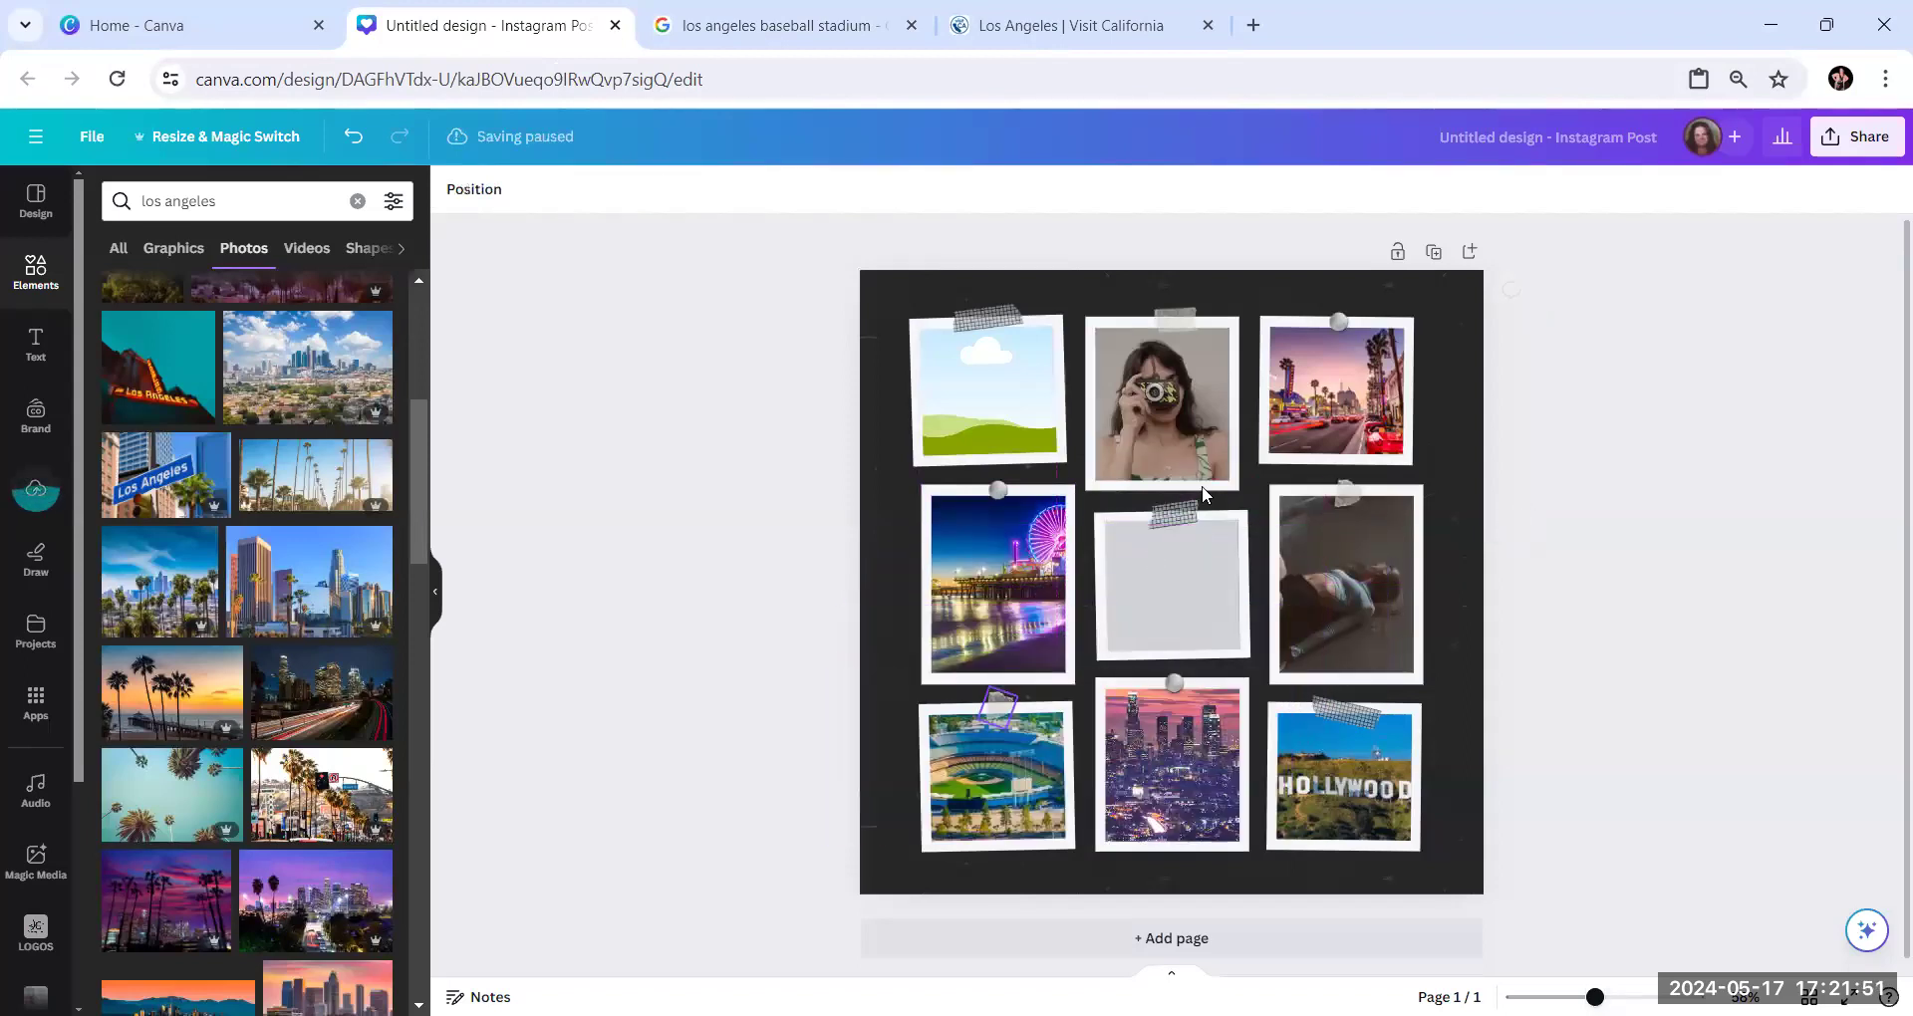
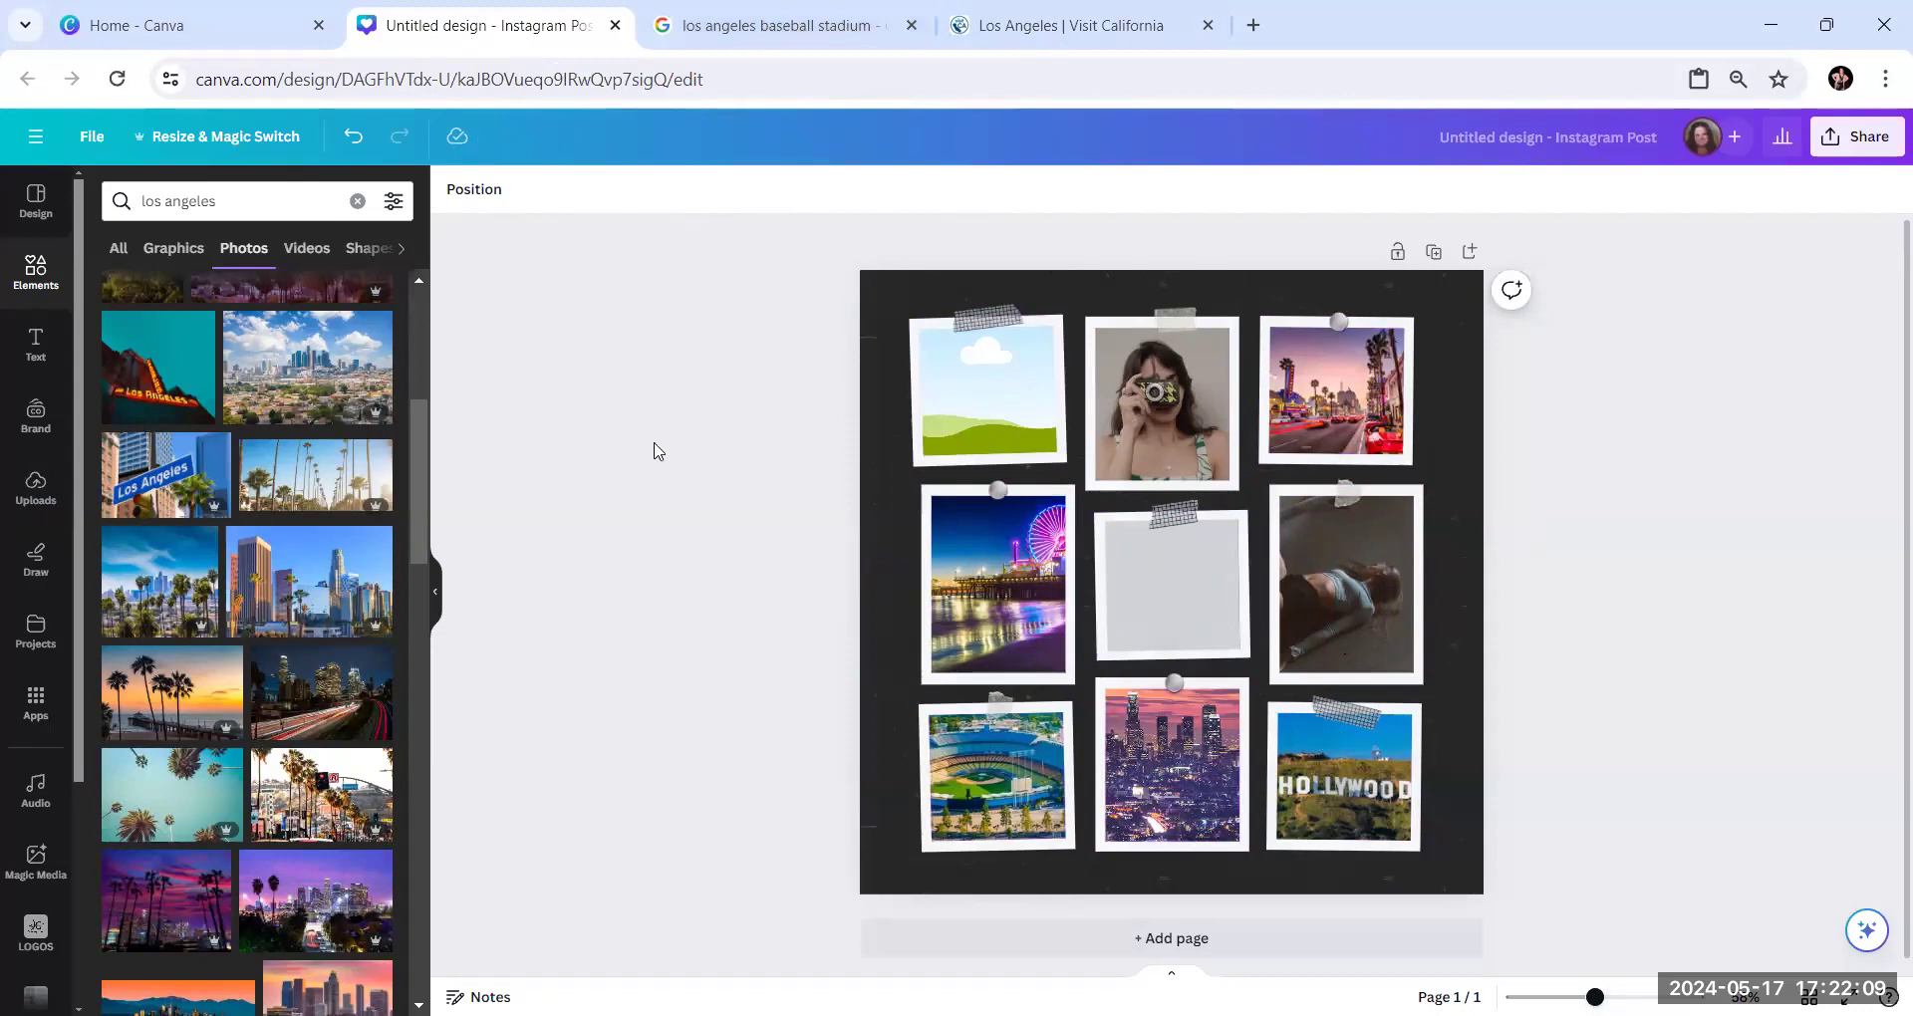
Return to the Google image results and change the search to "los angeles basketball stadium"
click(800, 33)
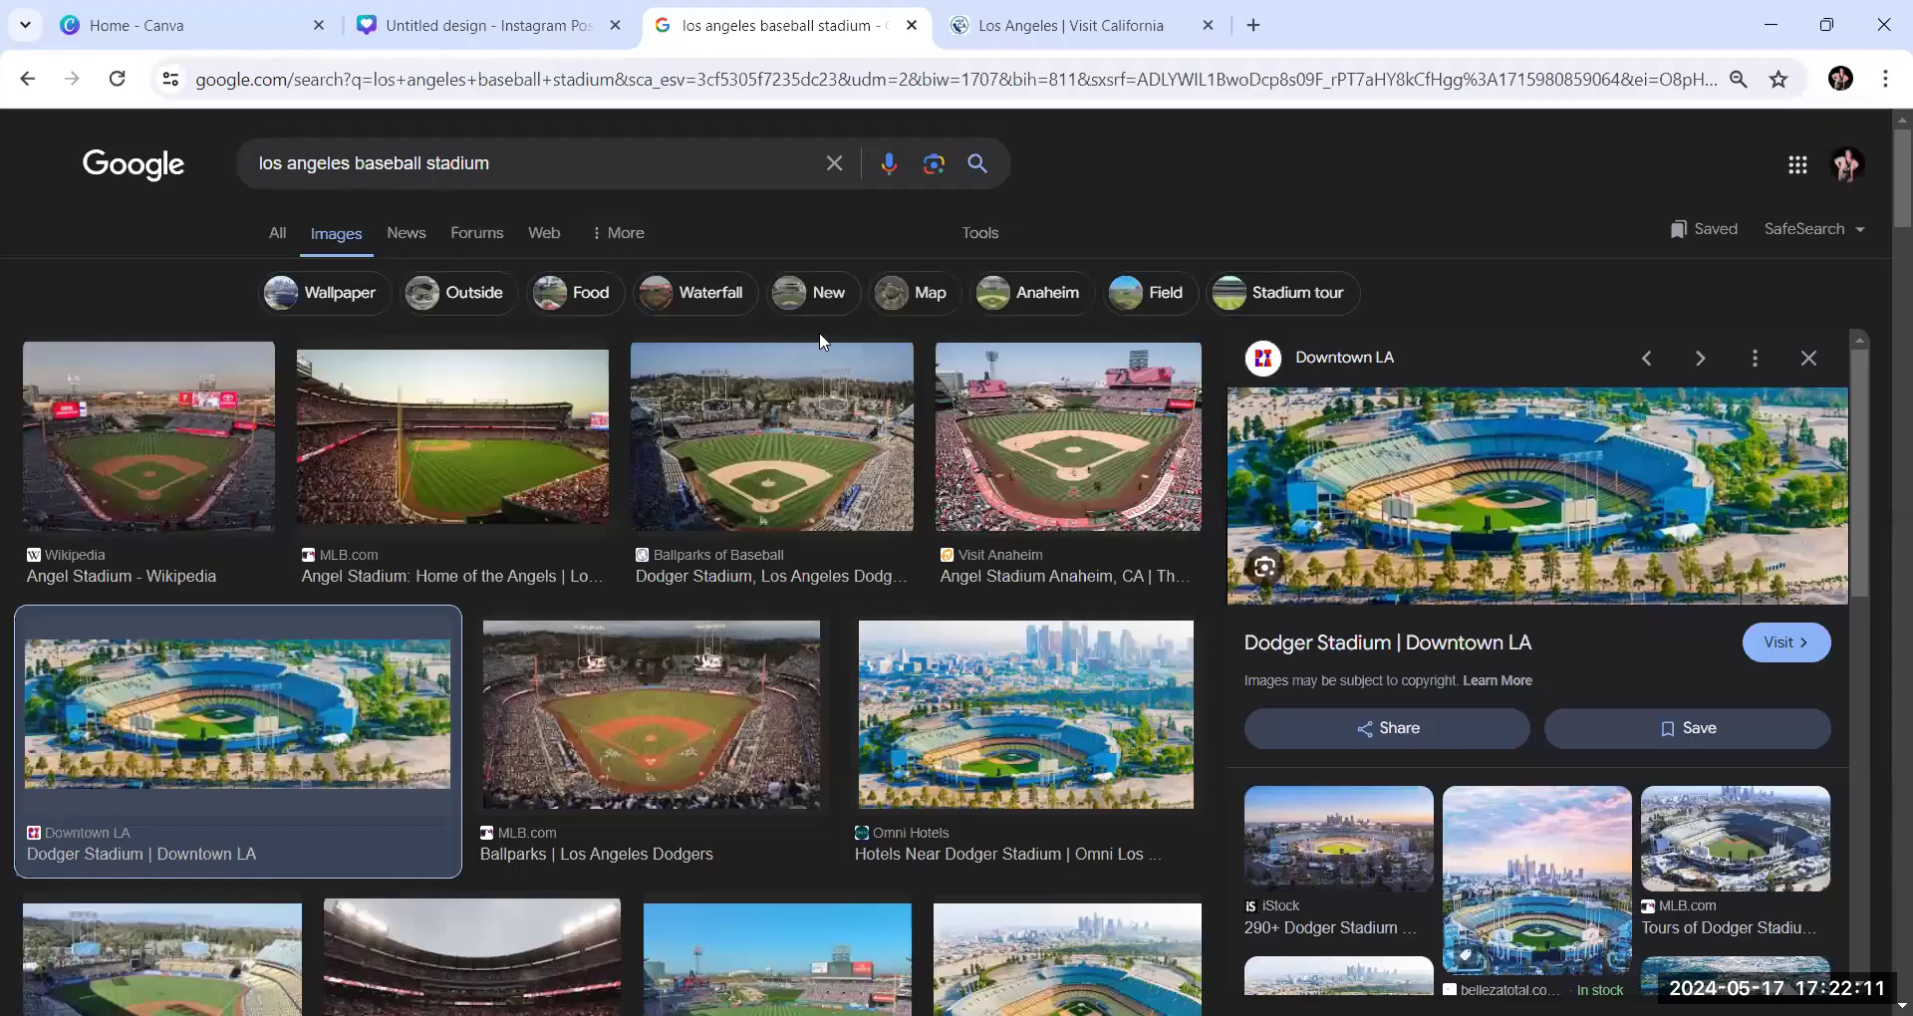
click(512, 177)
click(426, 167)
key(BackSpace)
key(BackSpace)
key(BackSpace)
key(BackSpace)
key(BackSpace)
key(BackSpace)
key(BackSpace)
key(BackSpace)
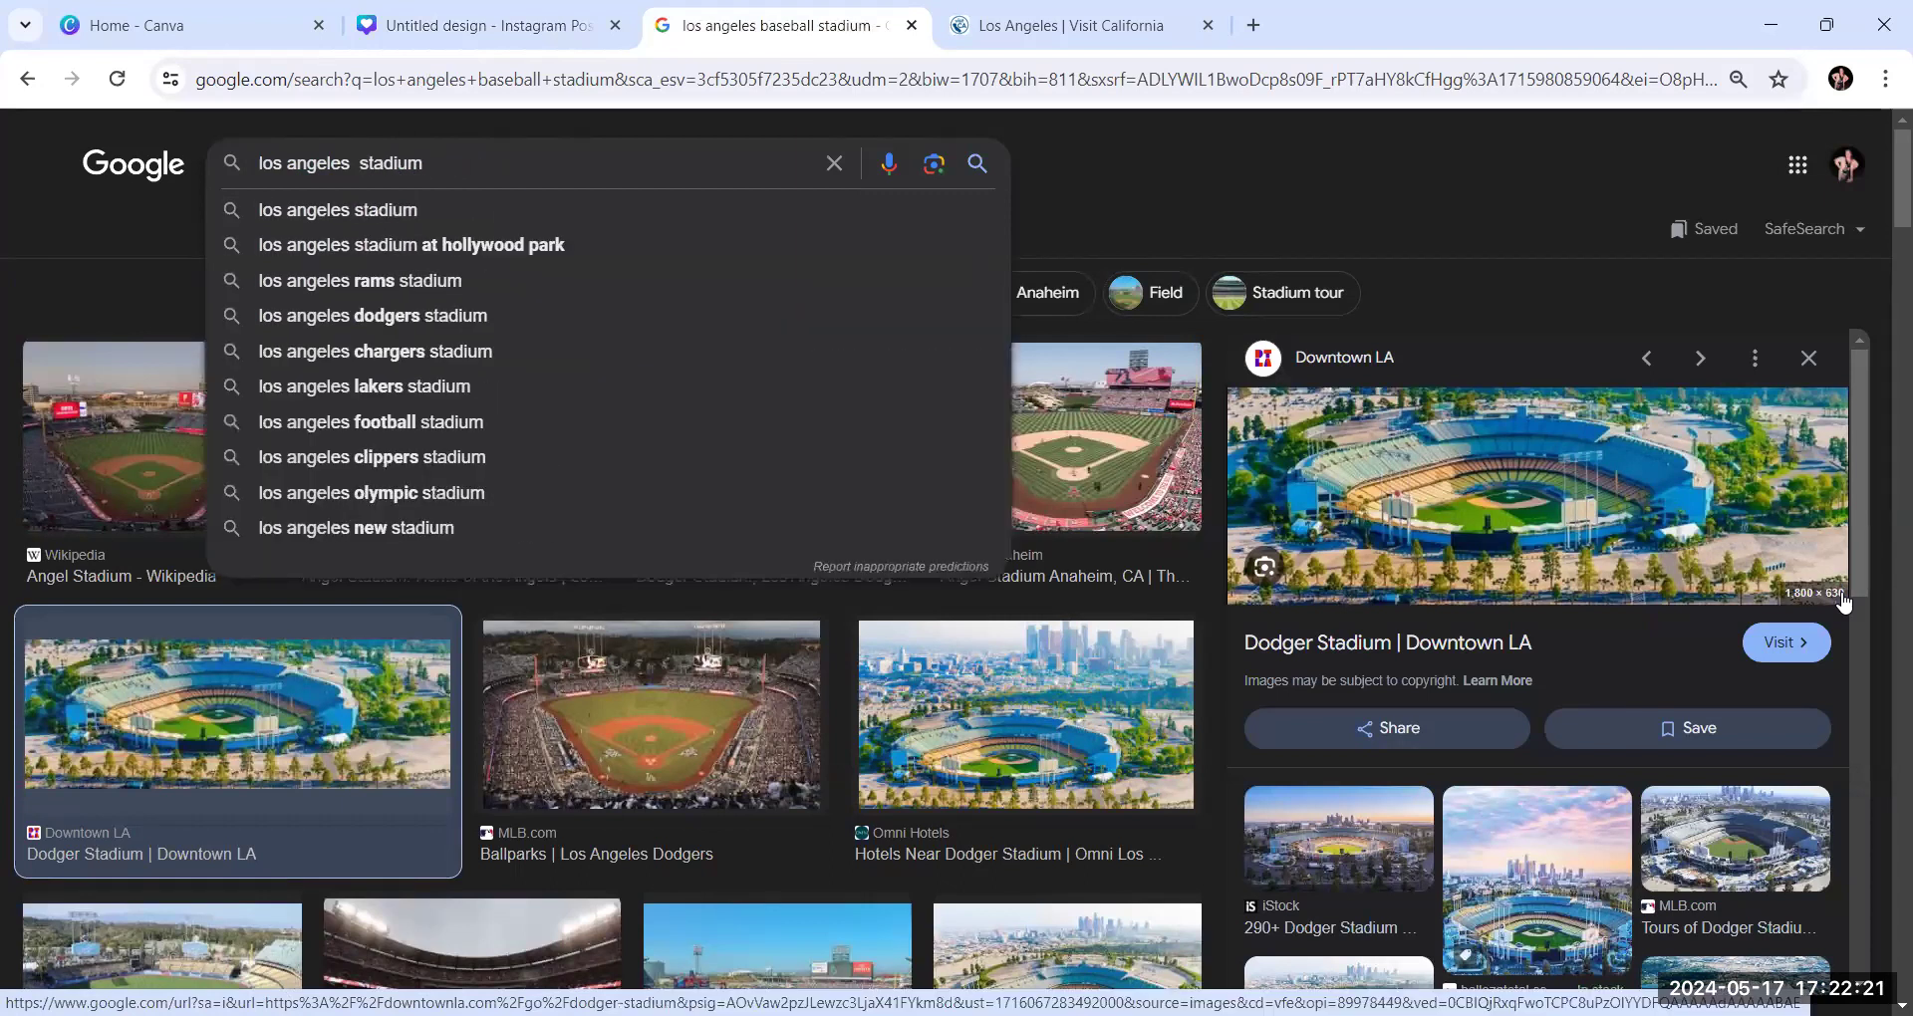
text(bas)
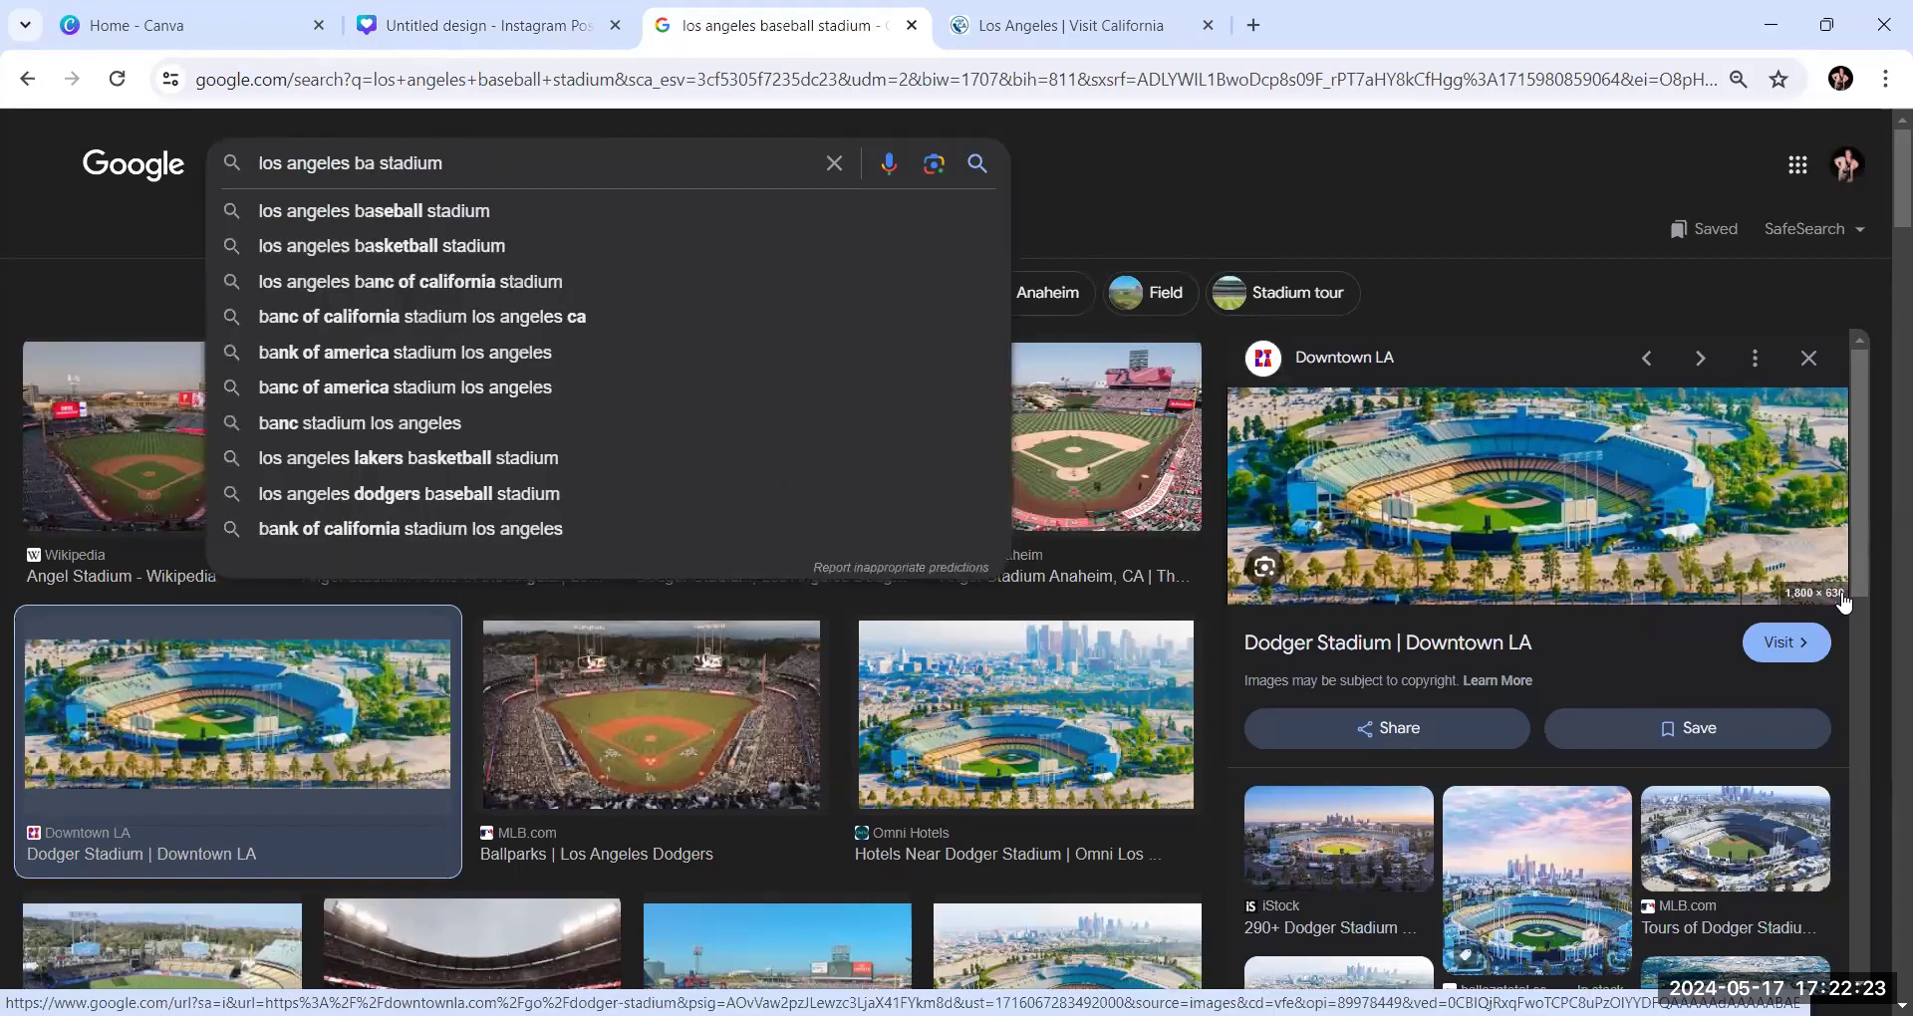
text(ketball)
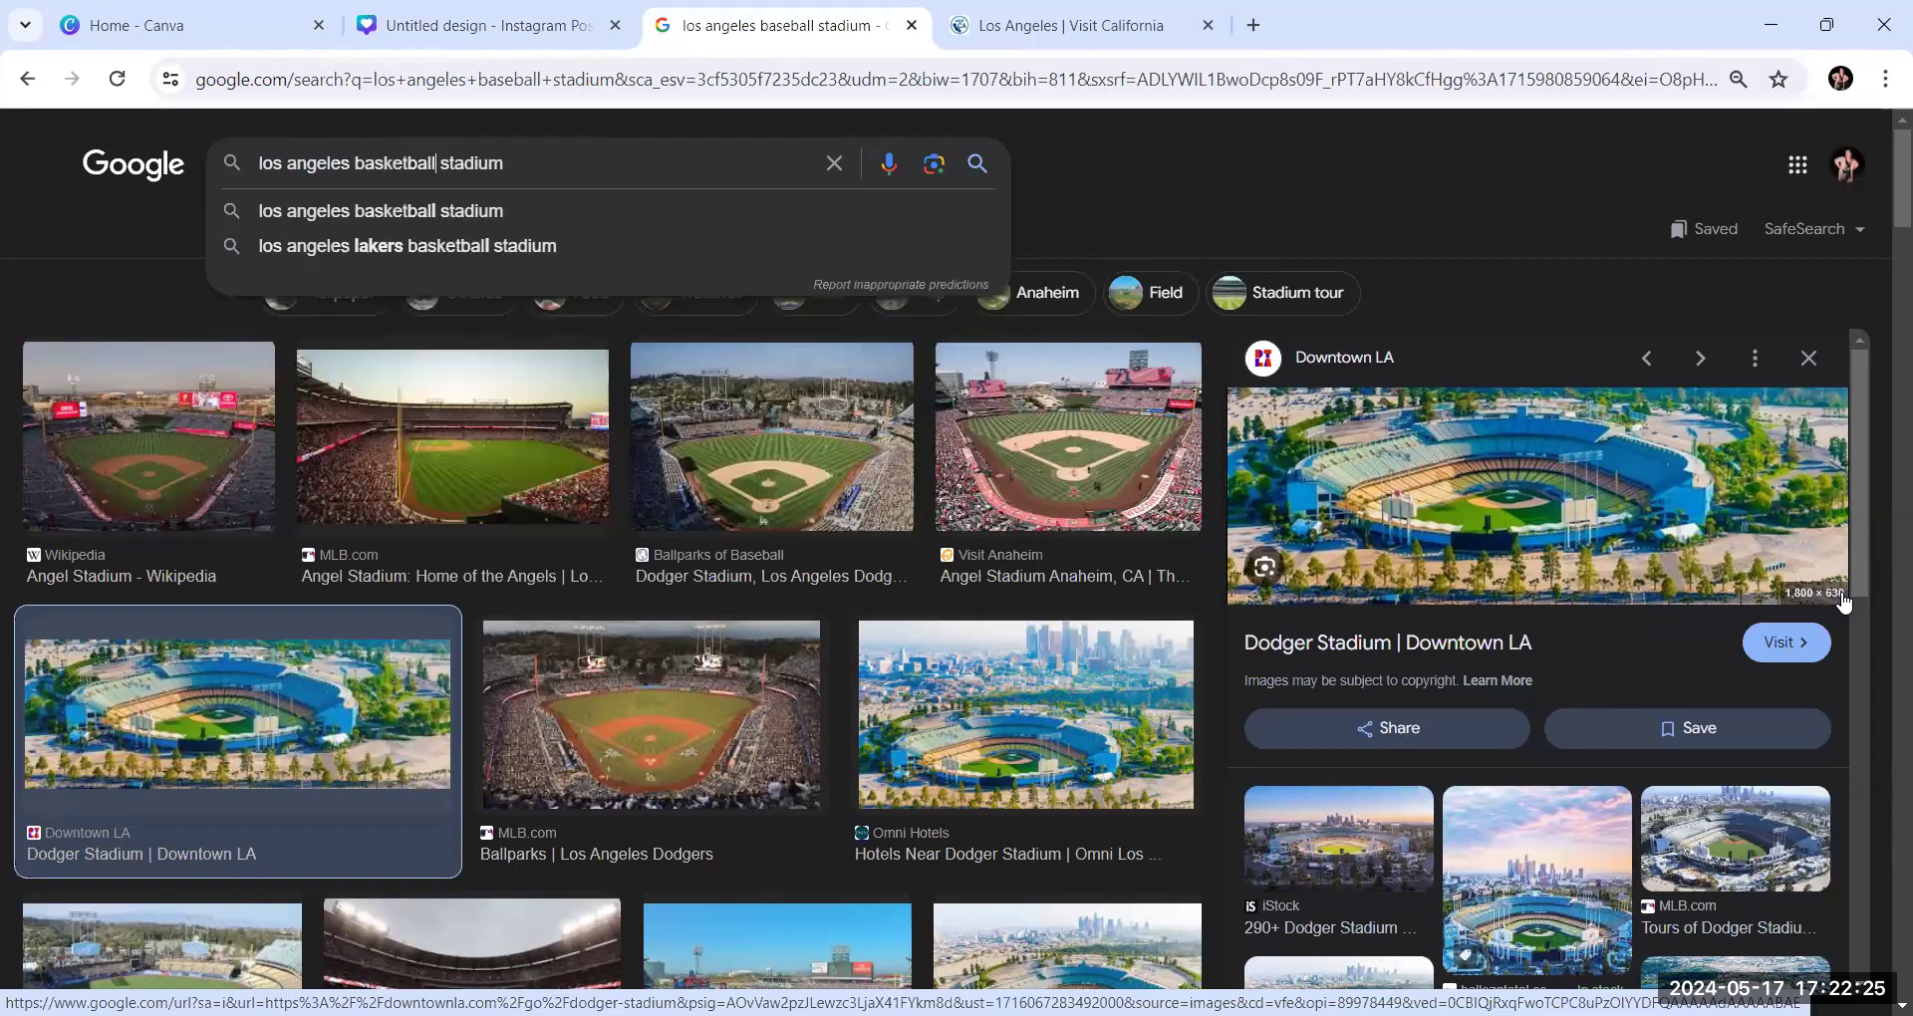
key(Return)
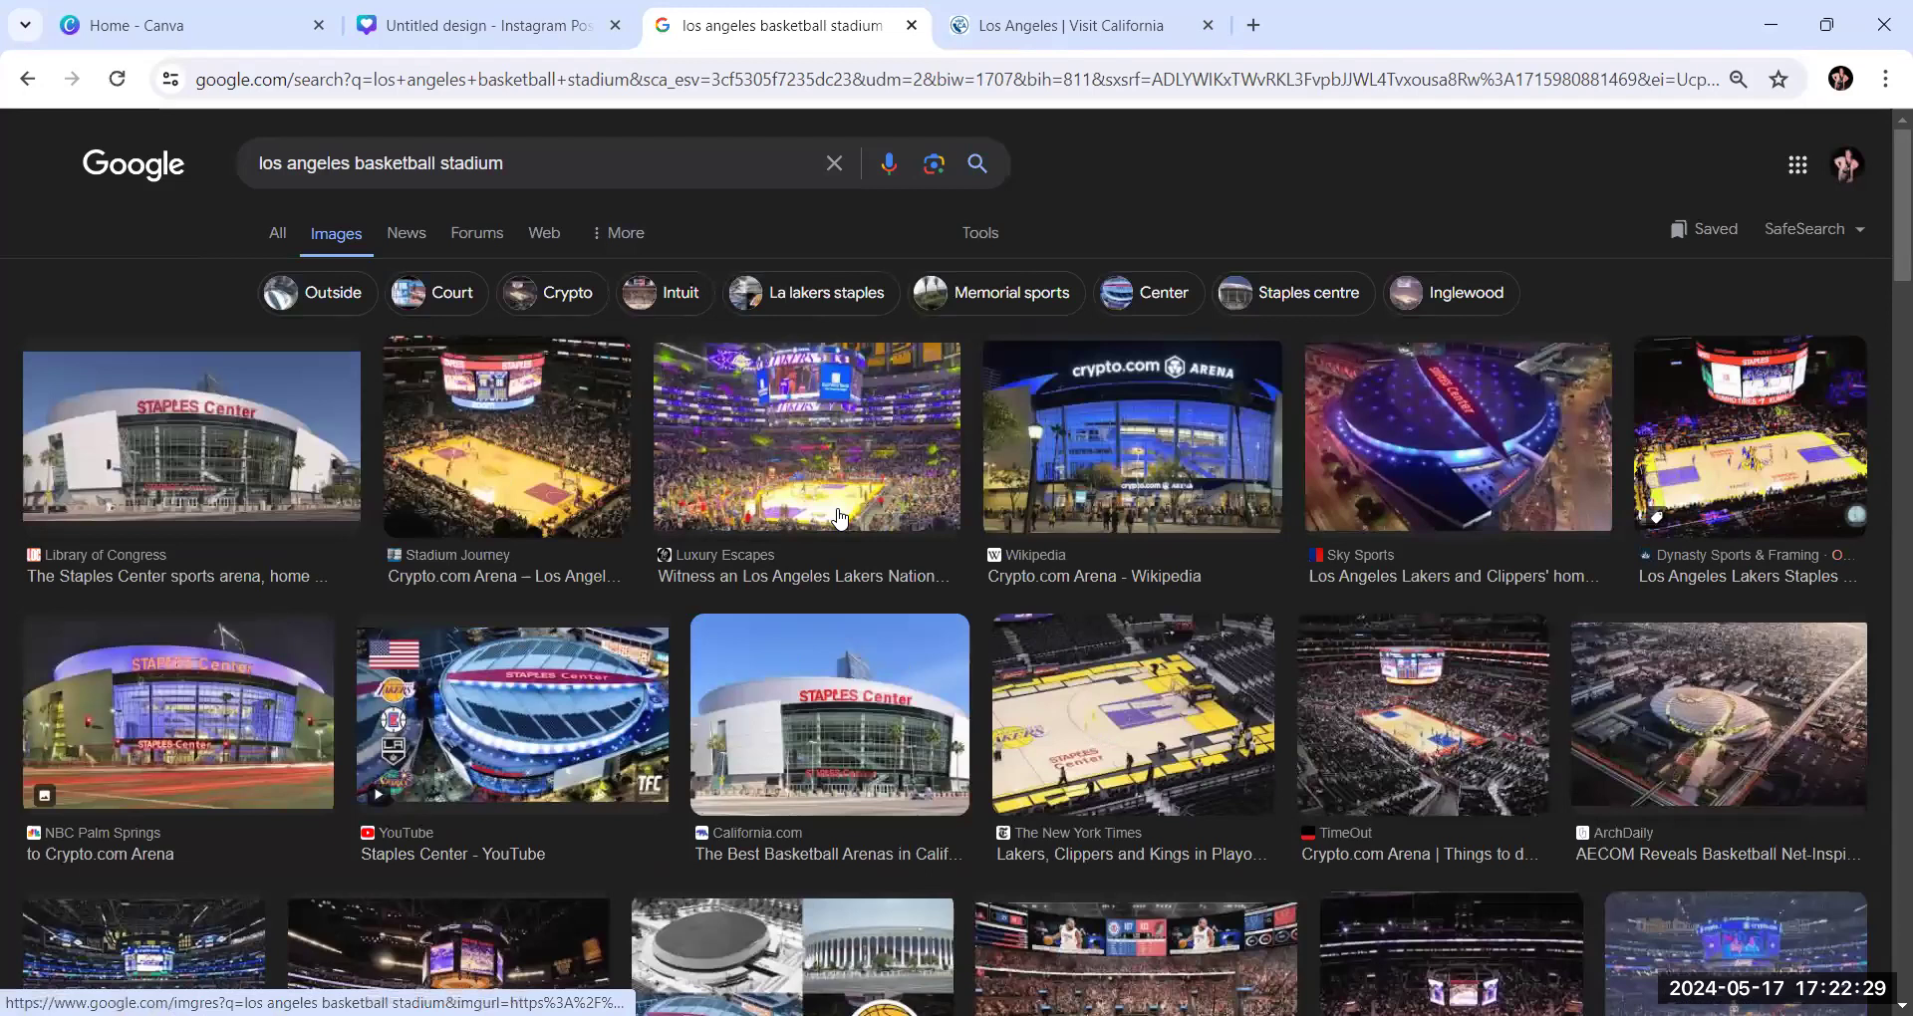
Copy the Luxury Escapes photo of the Lakers game and place it in the middle-right frame of the Canva collage
click(817, 444)
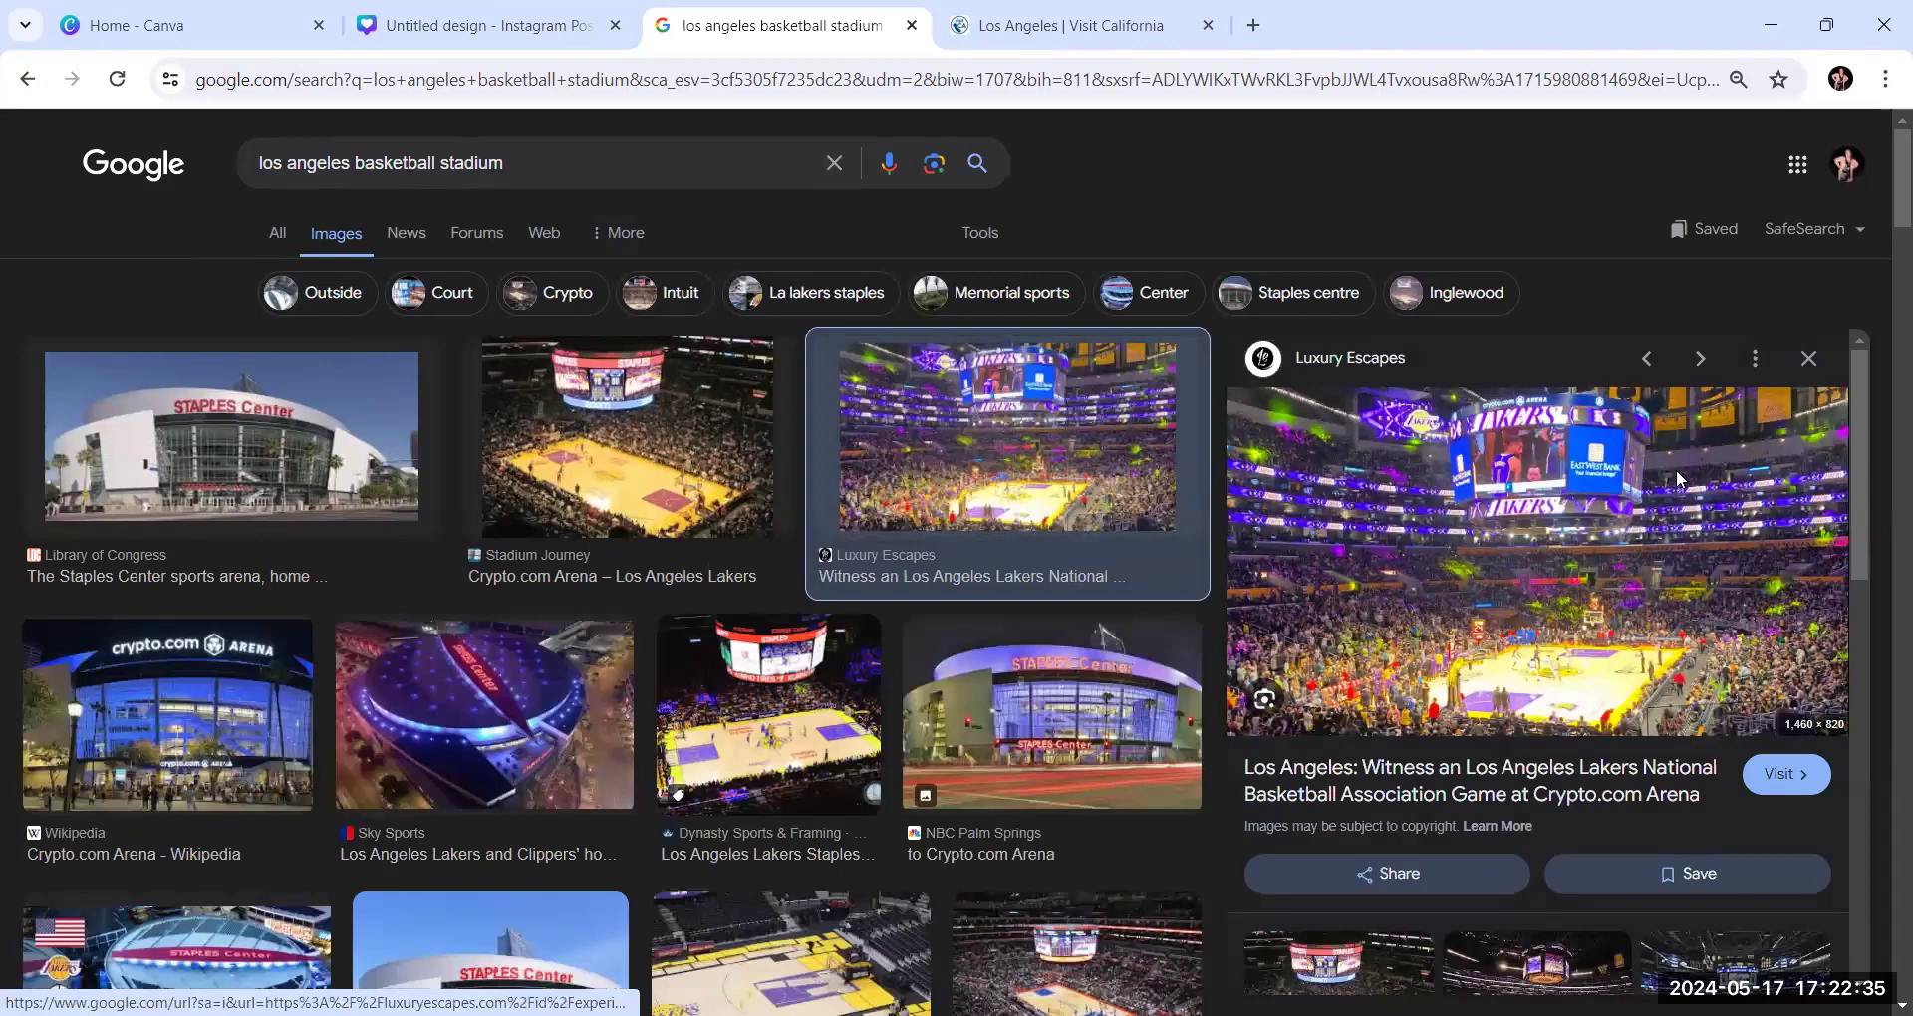
click(461, 24)
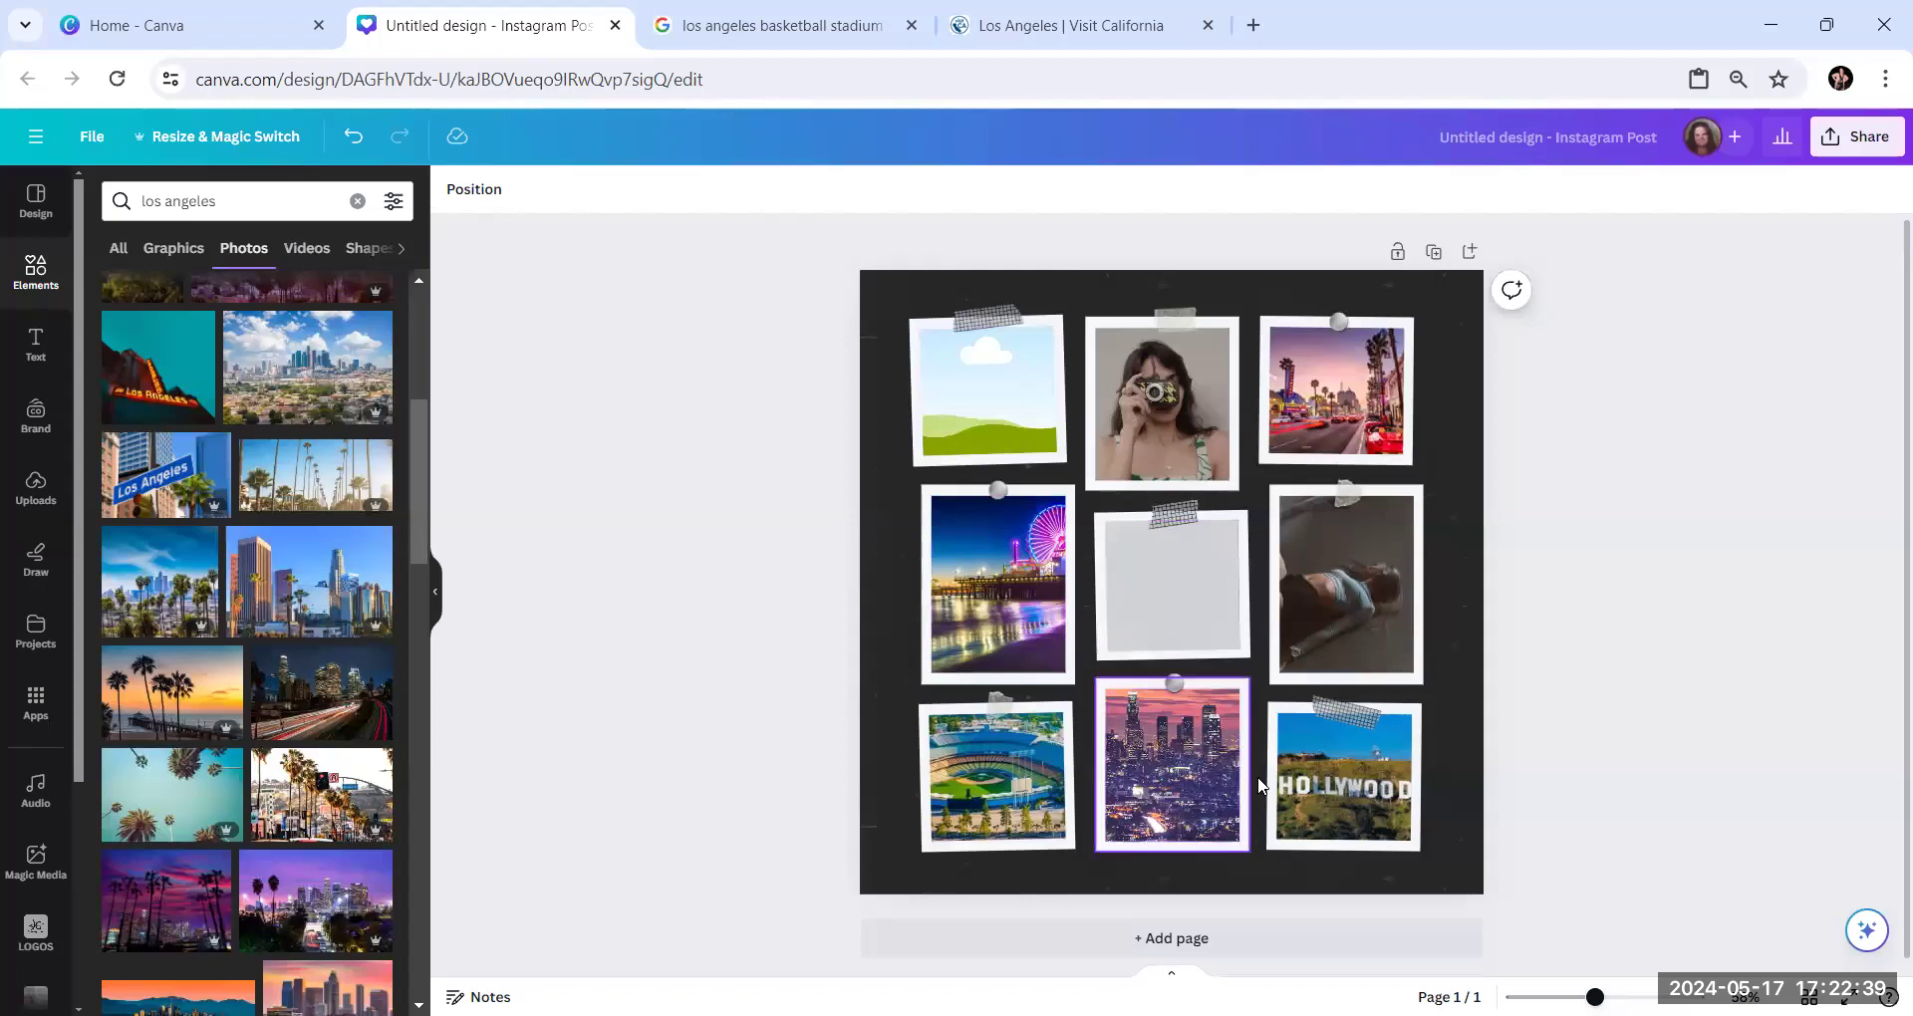
right_click(1357, 580)
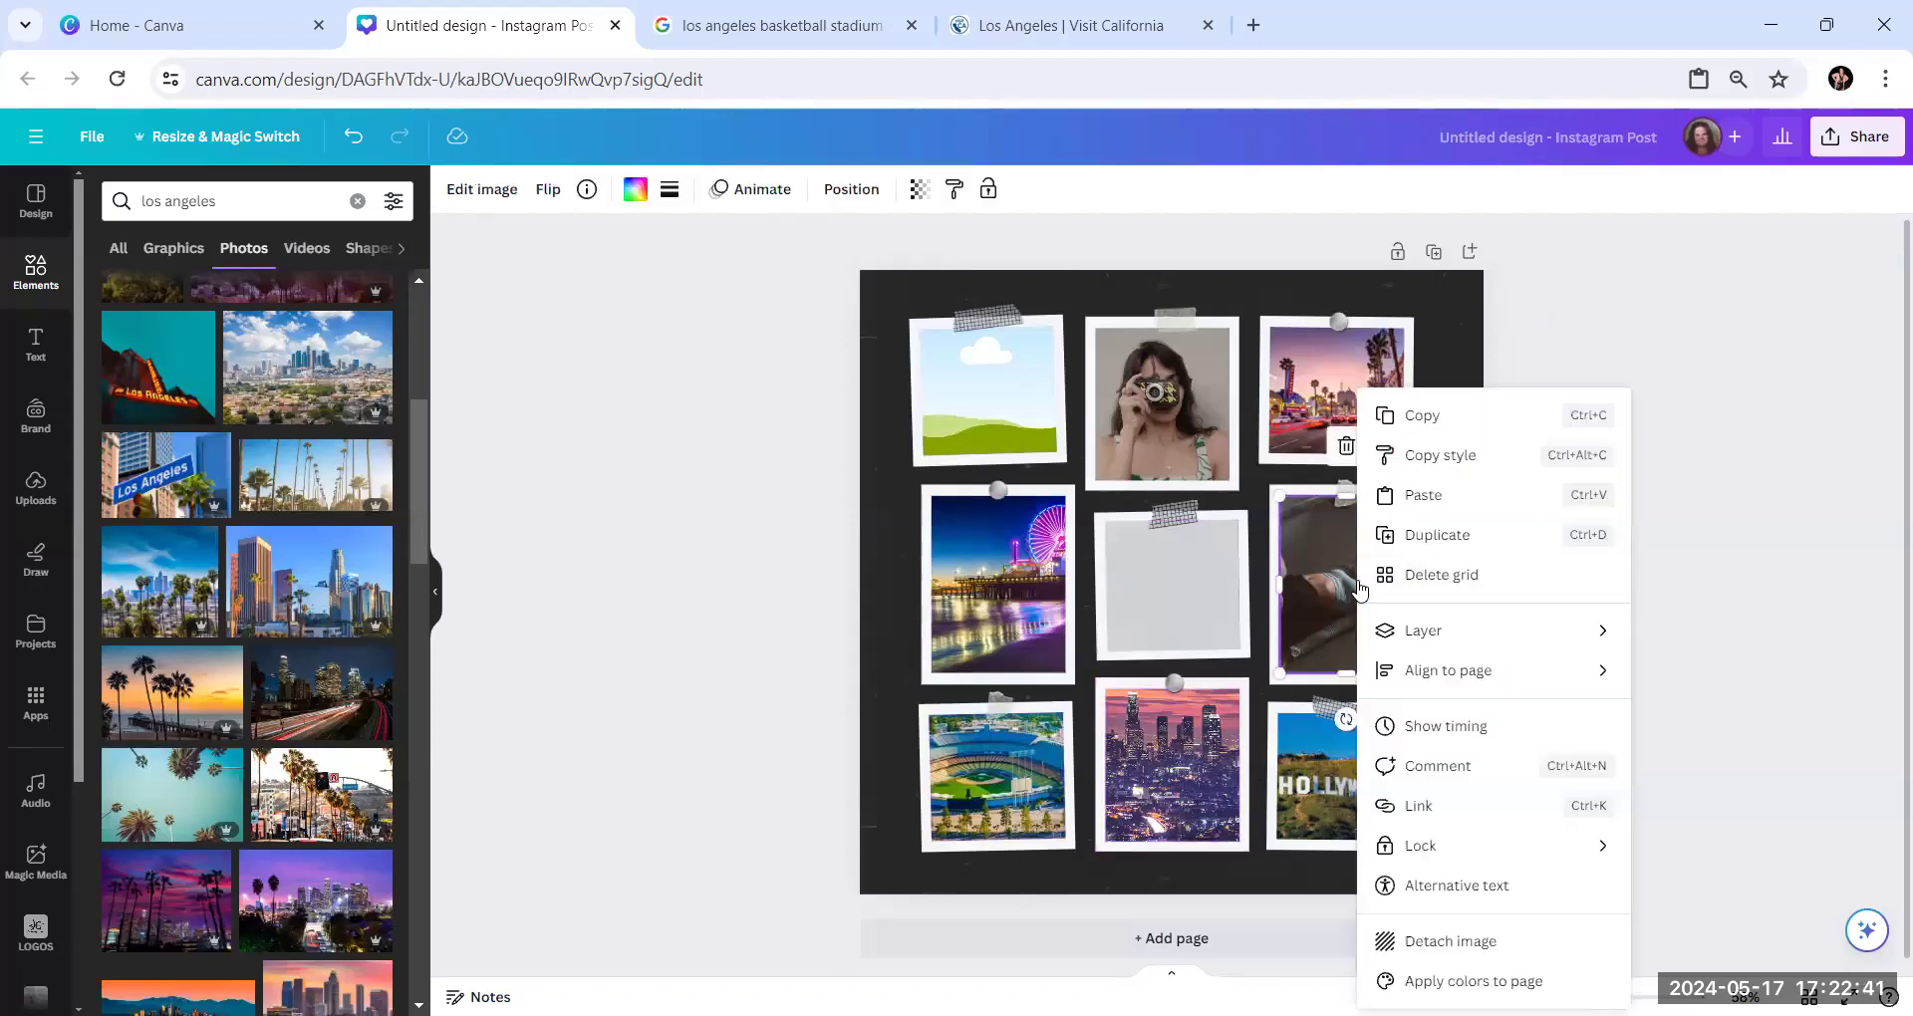
click(1461, 493)
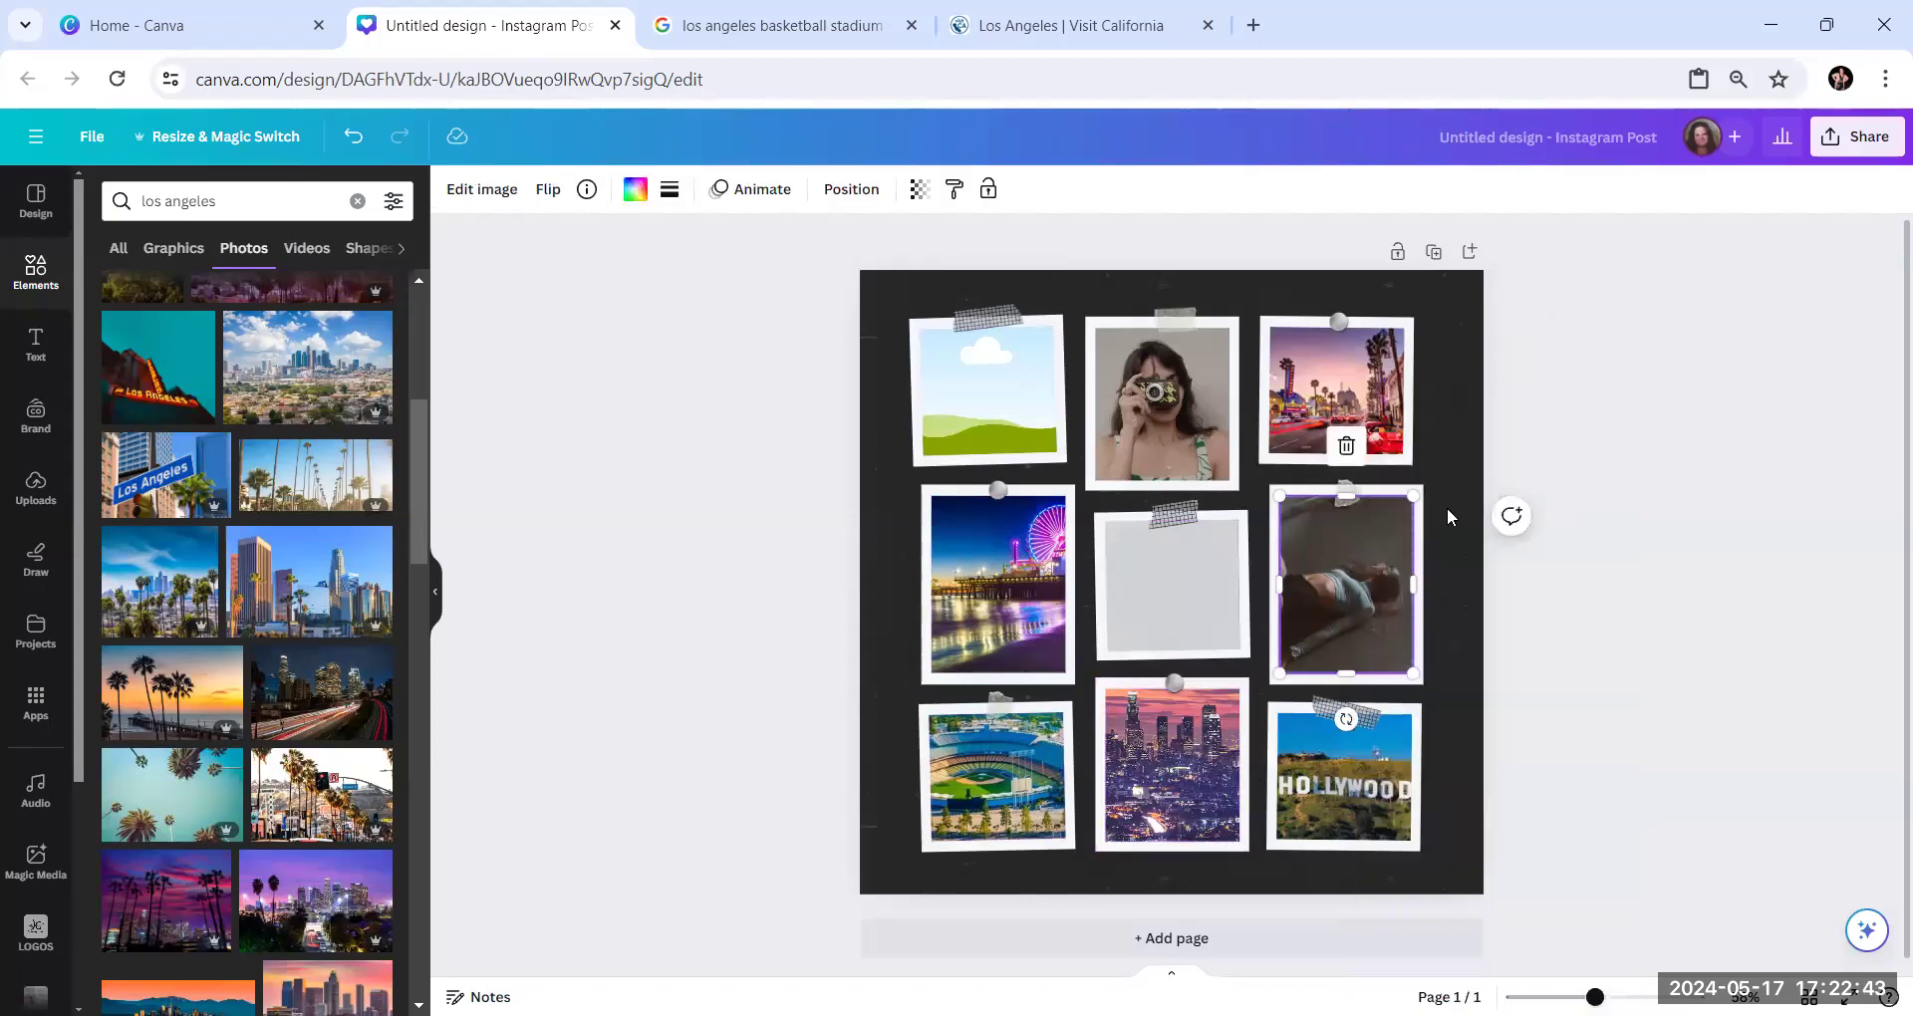
drag(1184, 635, 1307, 602)
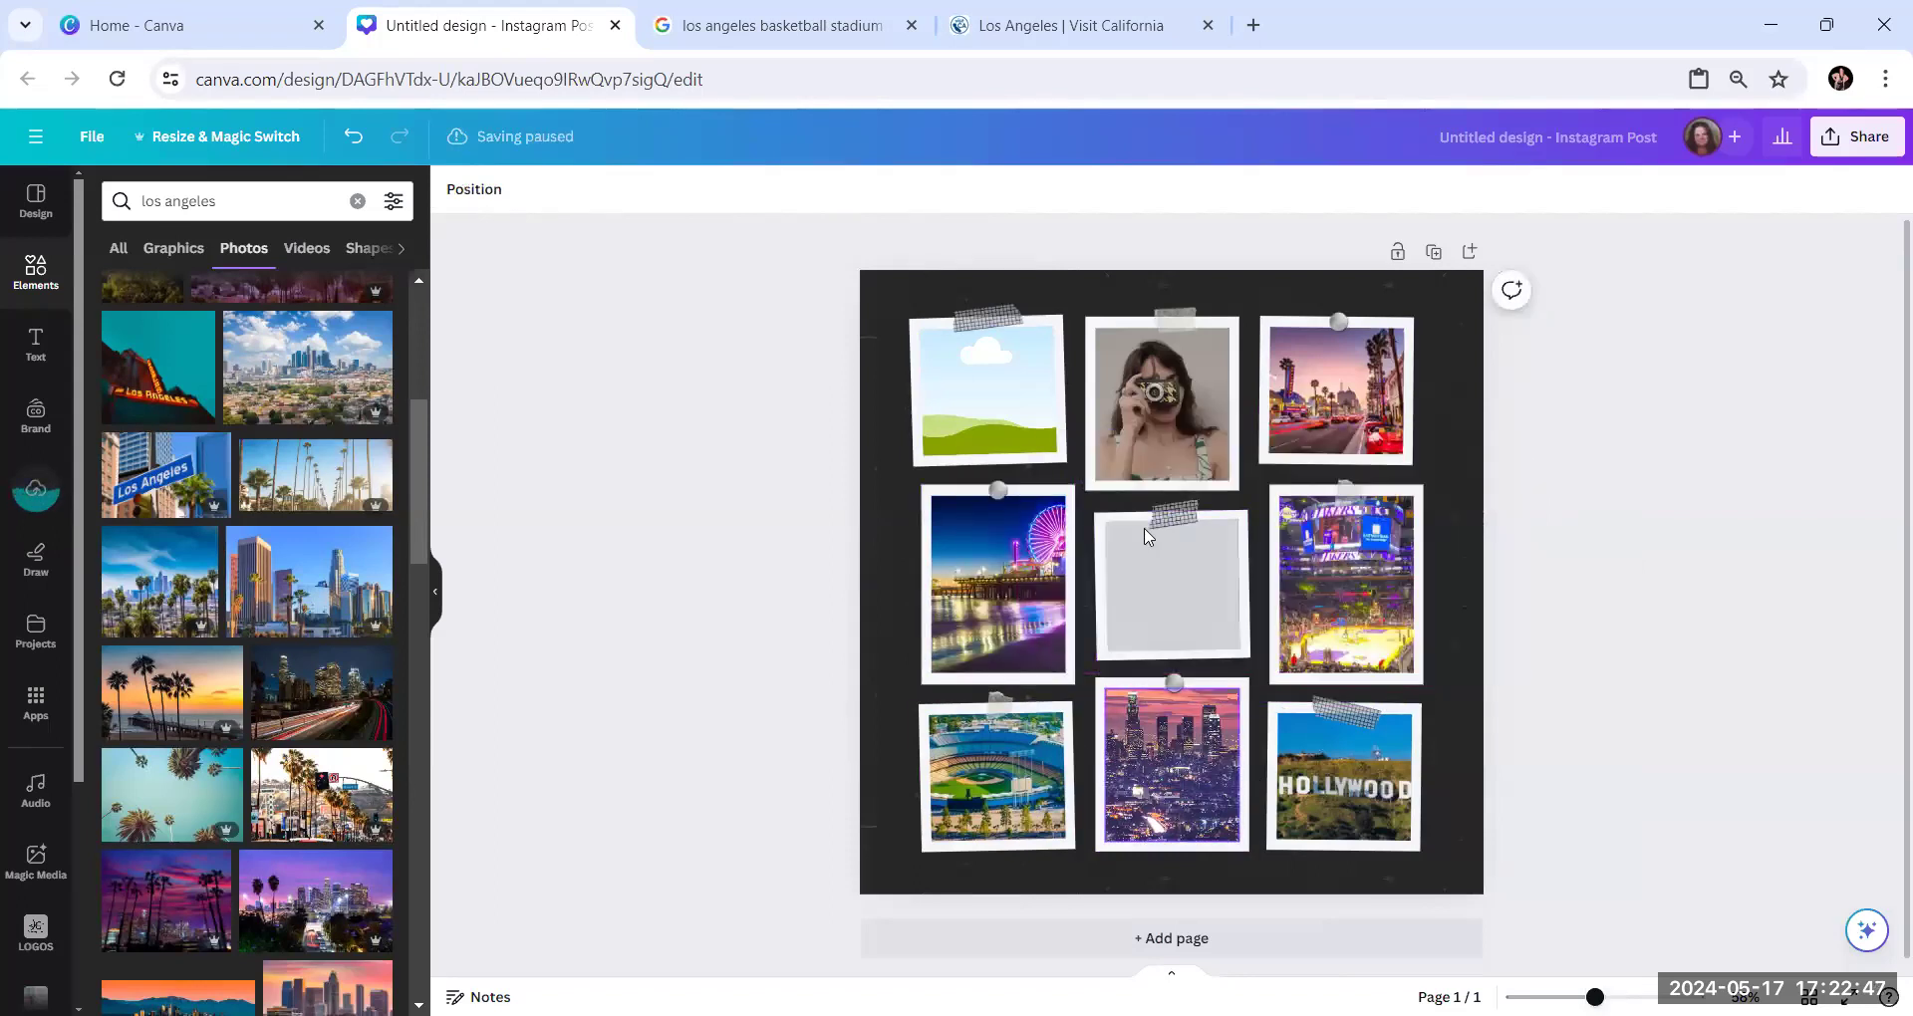
Switch to the Visit California page and open the article "20 Free Things to Do in Los Angeles"
click(1039, 46)
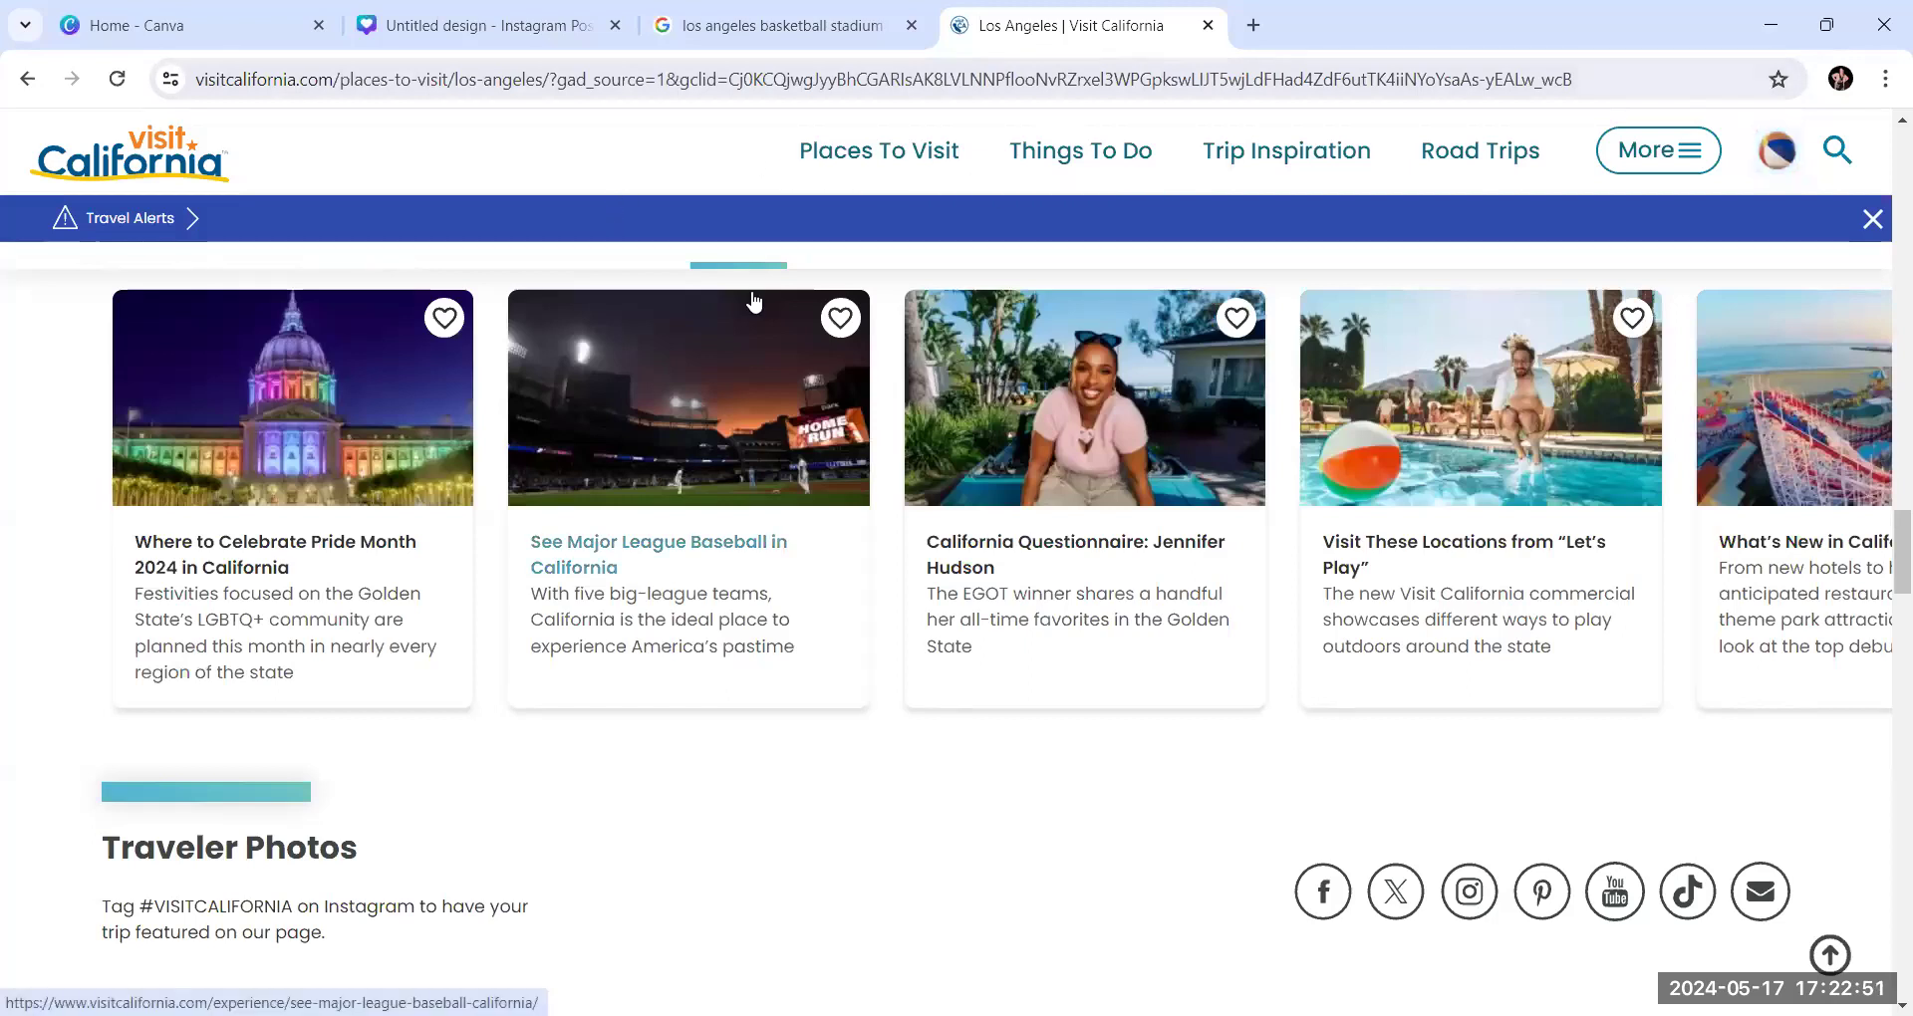
scroll(728, 224, up, 3)
scroll(725, 239, up, 2)
scroll(935, 308, down, 2)
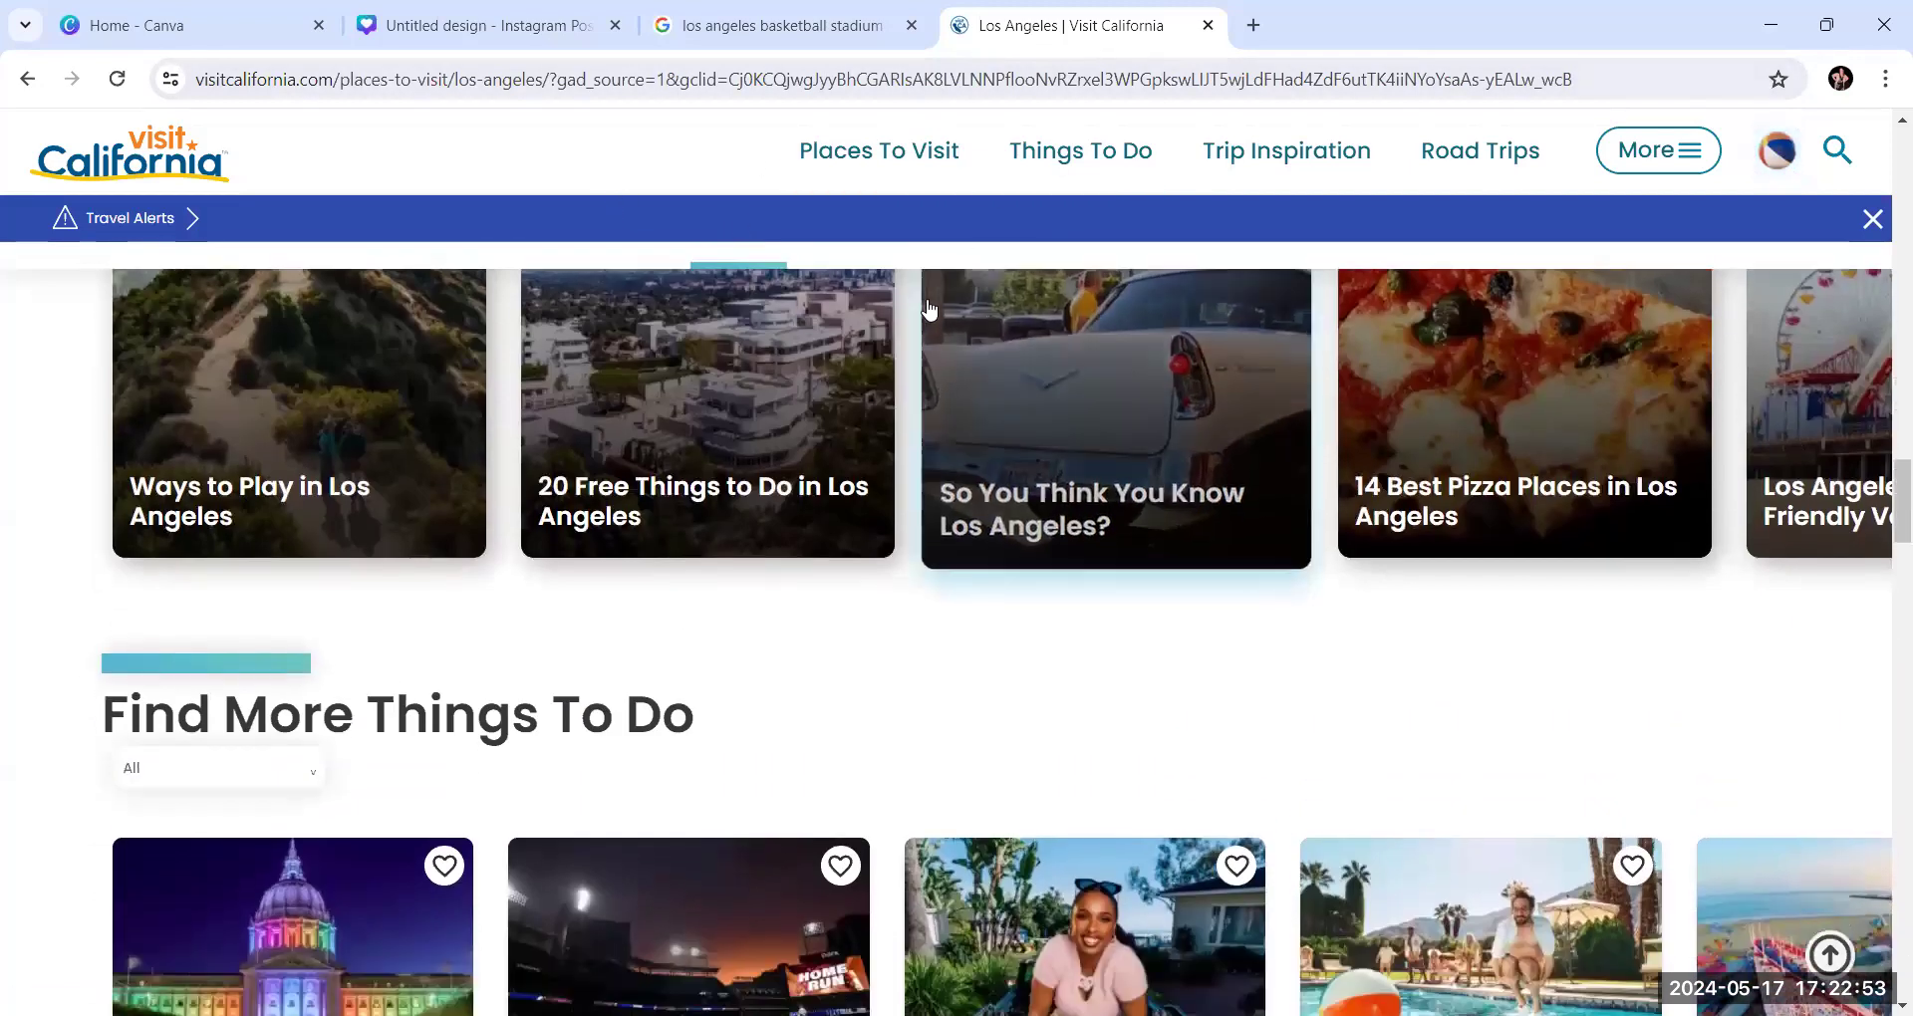
scroll(940, 299, up, 2)
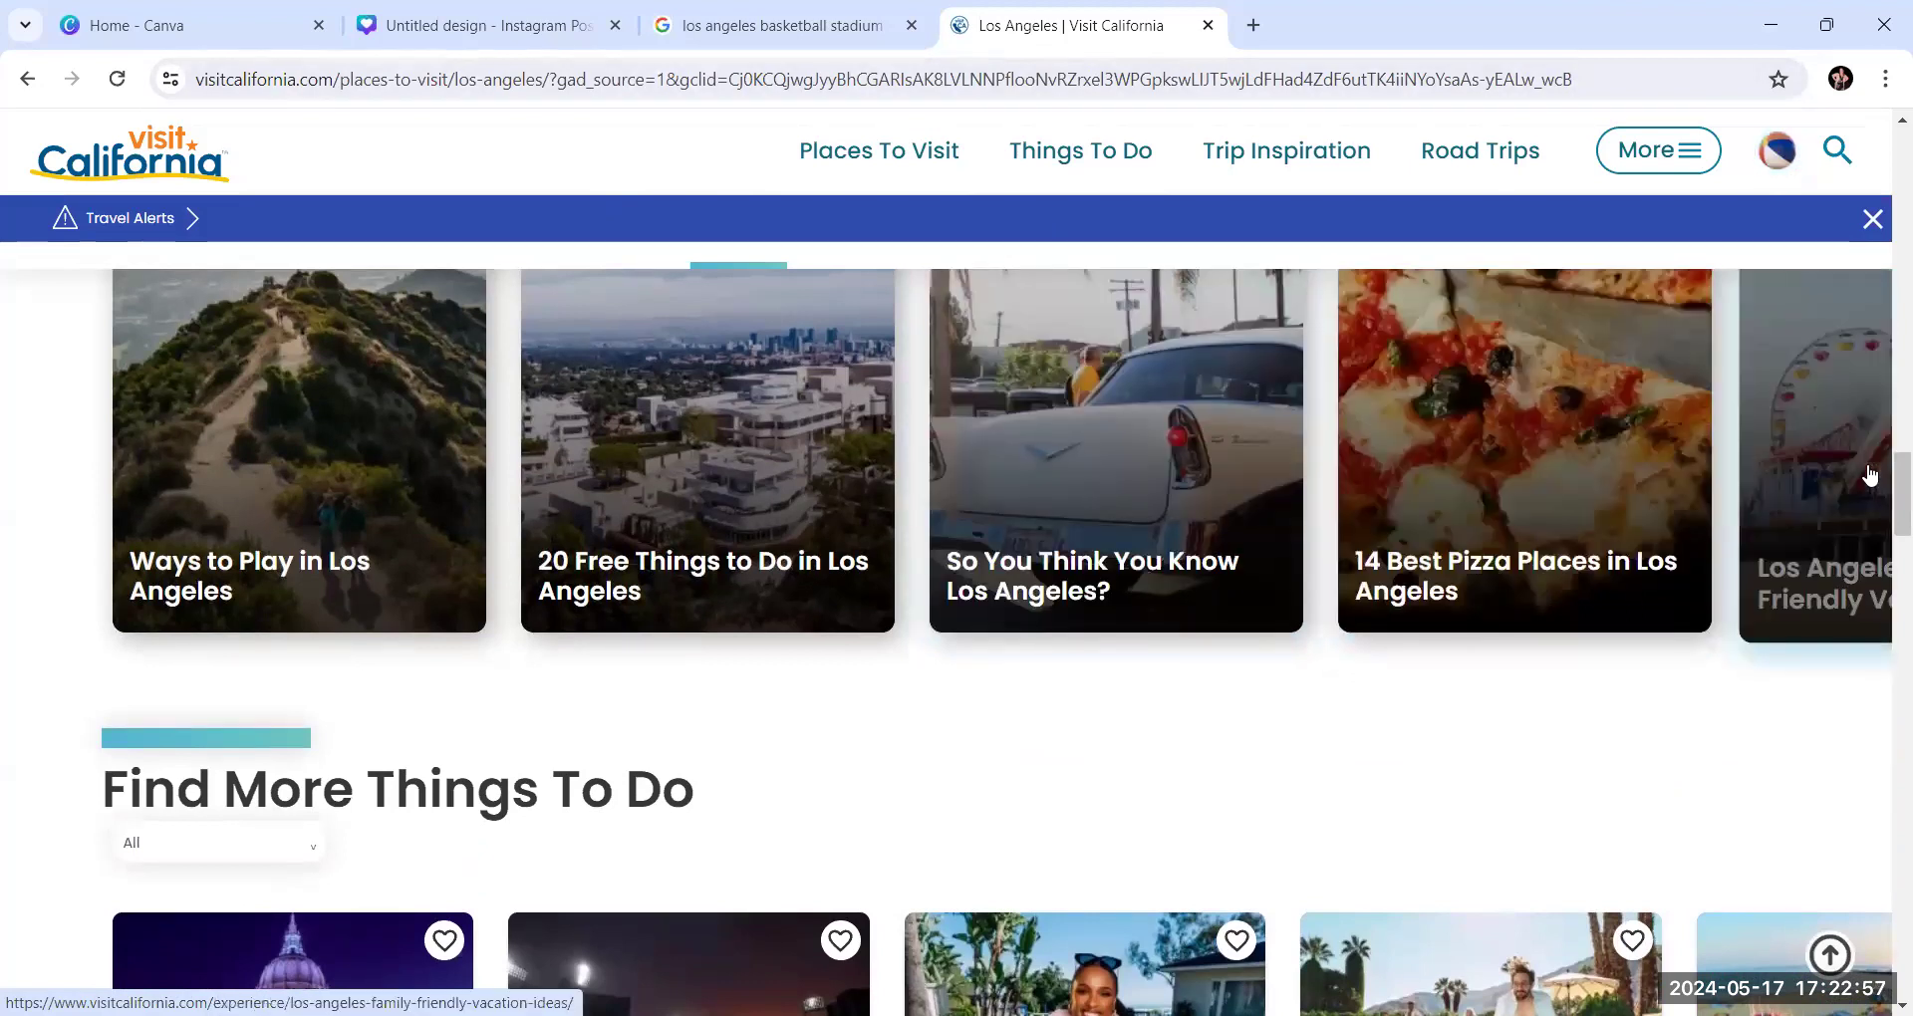
click(729, 475)
Look through the article's list of free attractions for more Los Angeles photo ideas
scroll(742, 498, down, 3)
scroll(748, 513, down, 3)
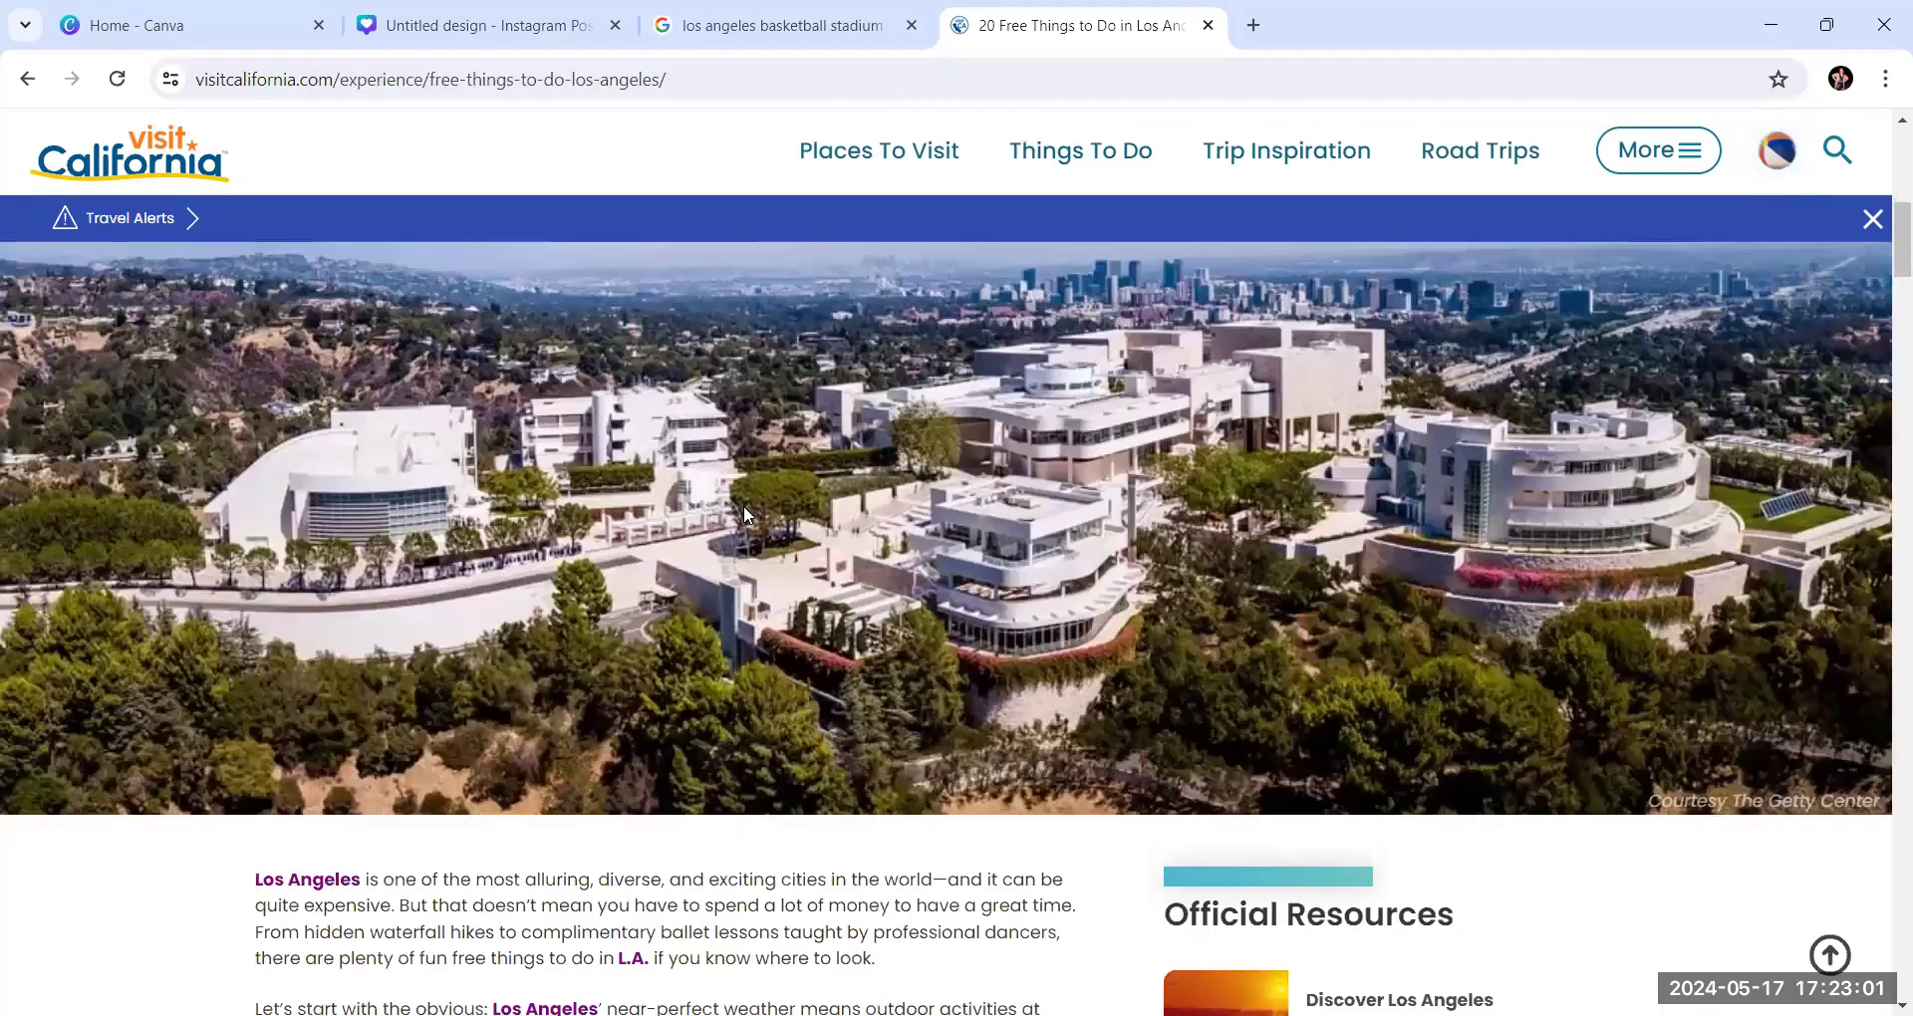
scroll(747, 513, down, 8)
scroll(747, 516, down, 10)
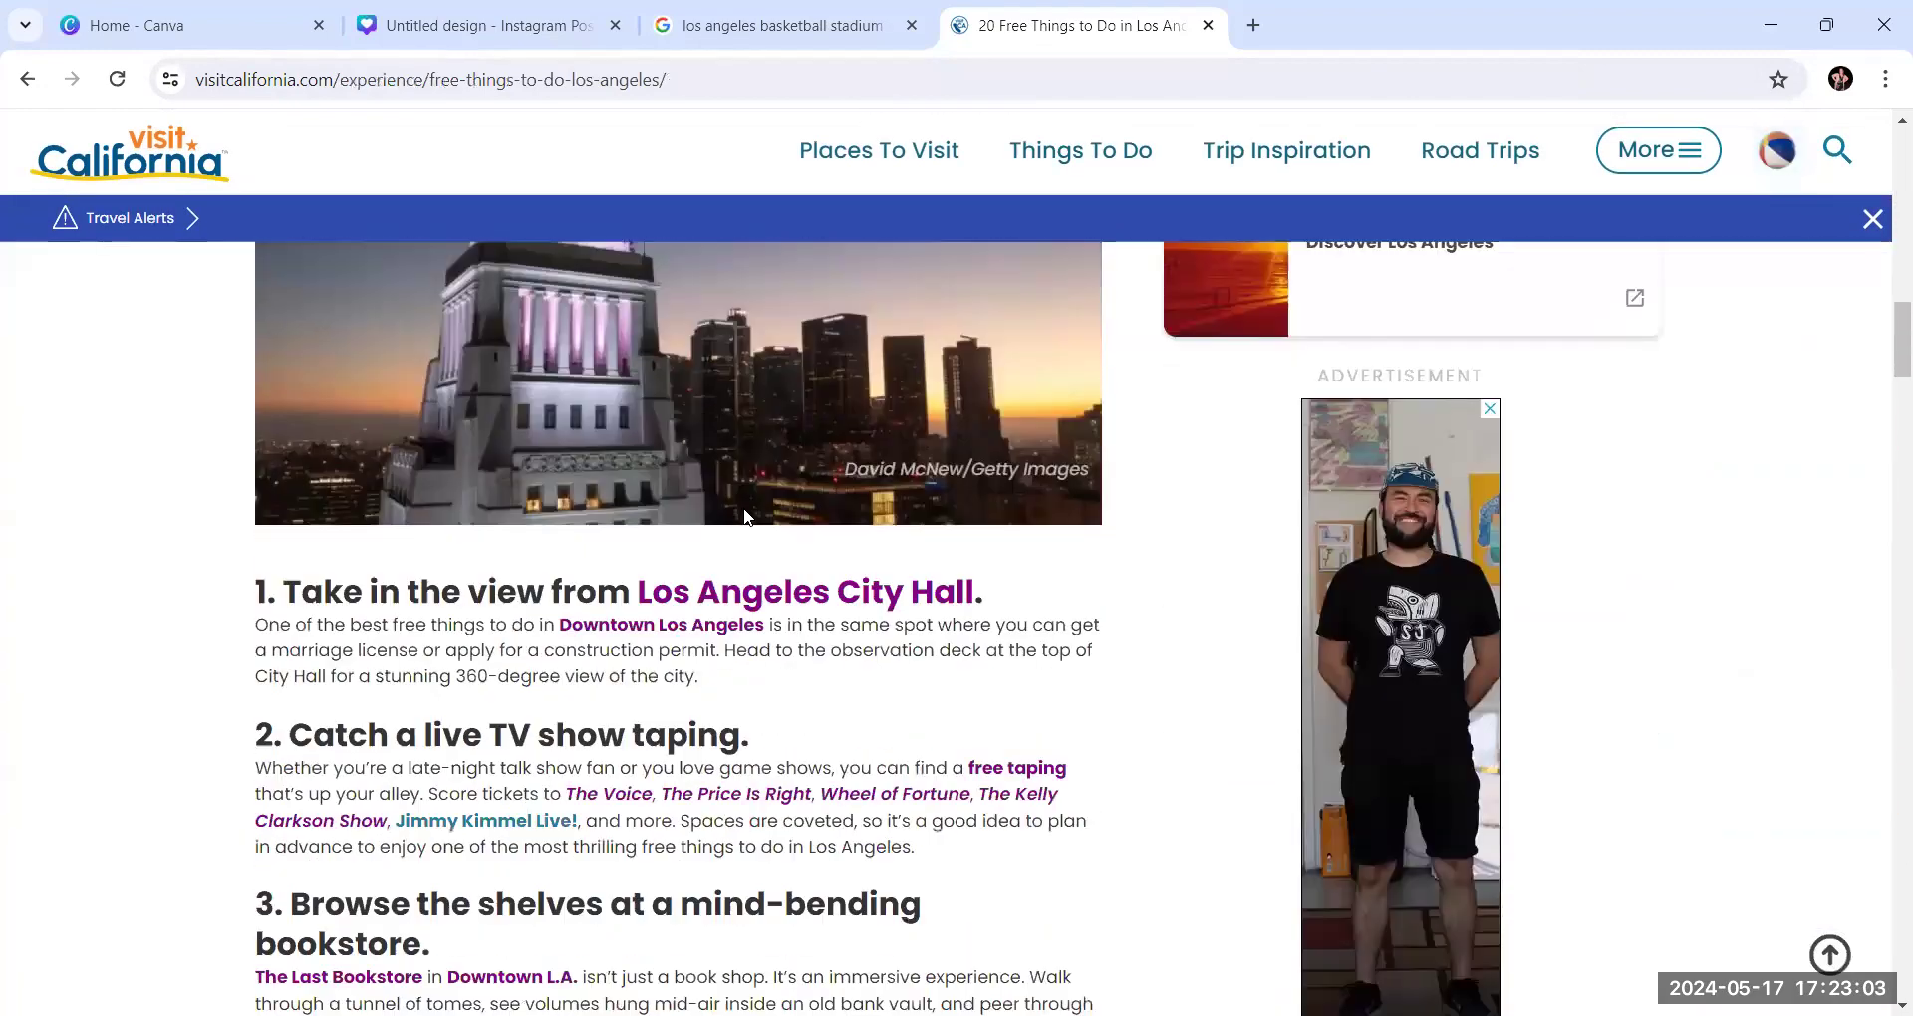
scroll(748, 518, down, 3)
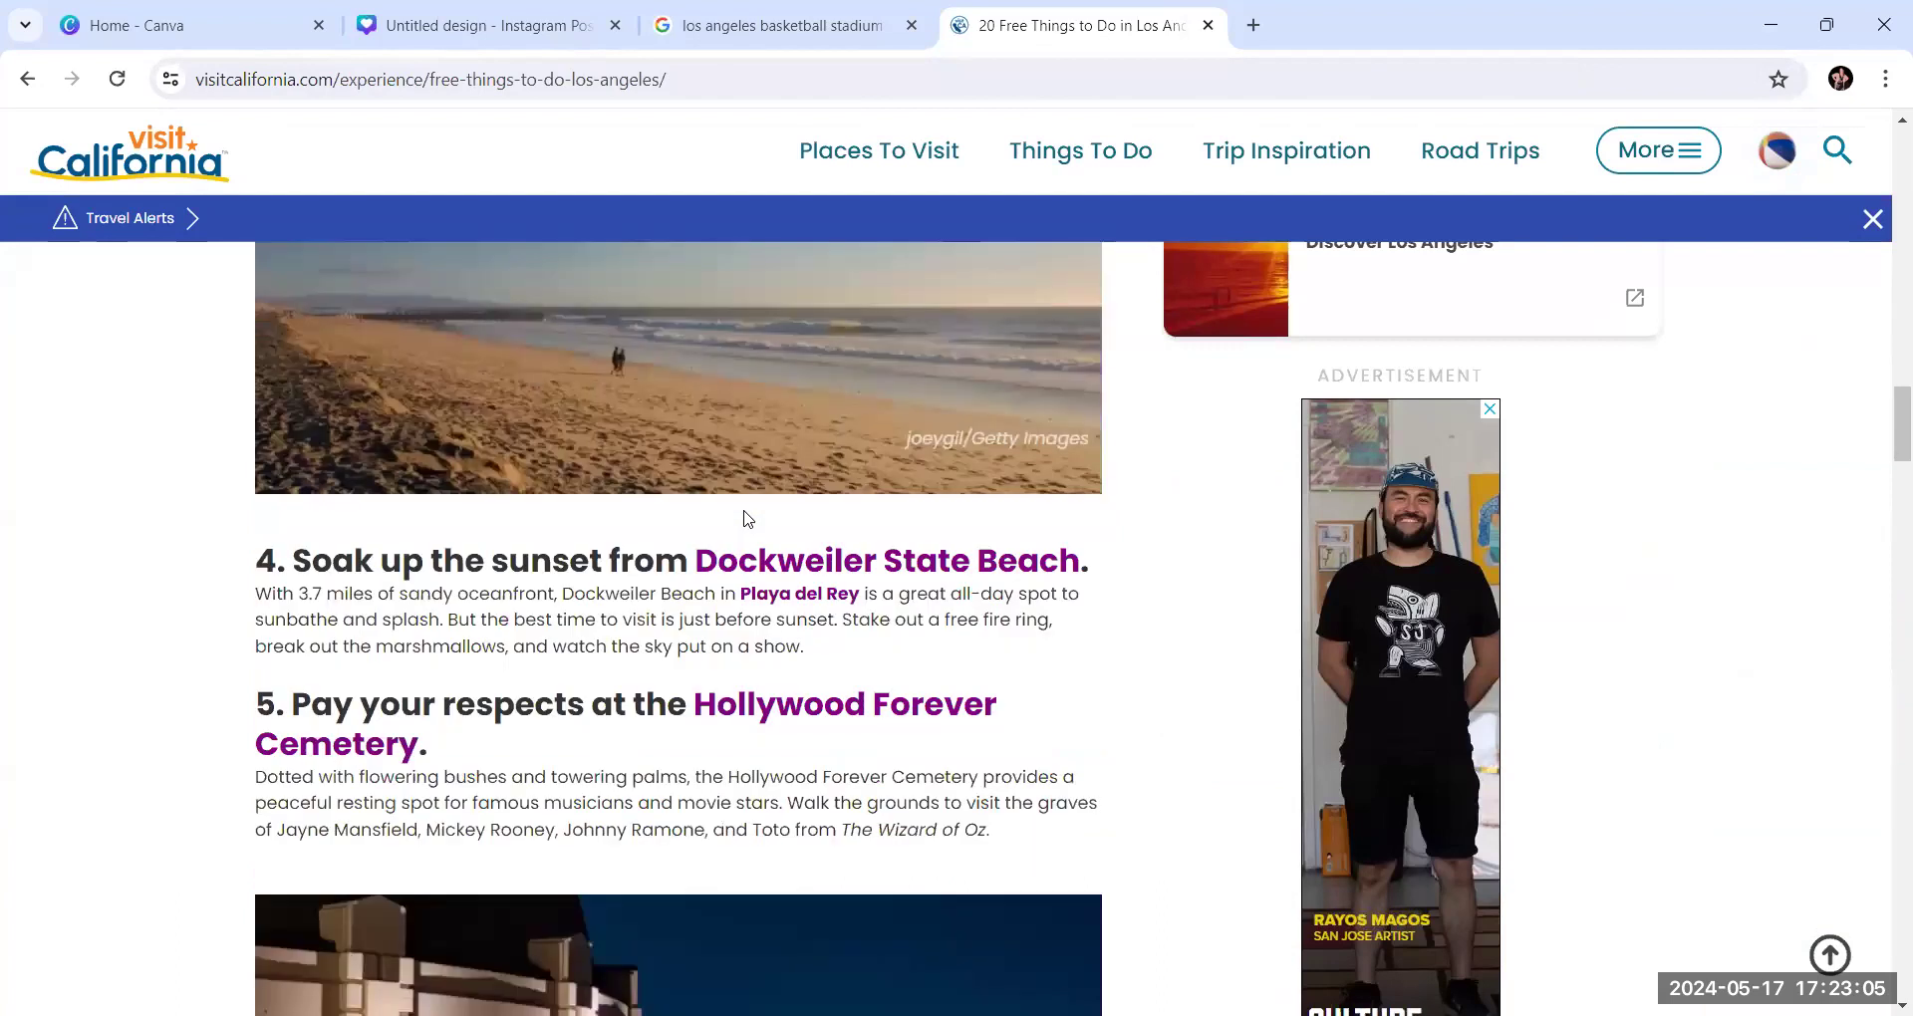
scroll(747, 518, up, 3)
scroll(748, 519, down, 1)
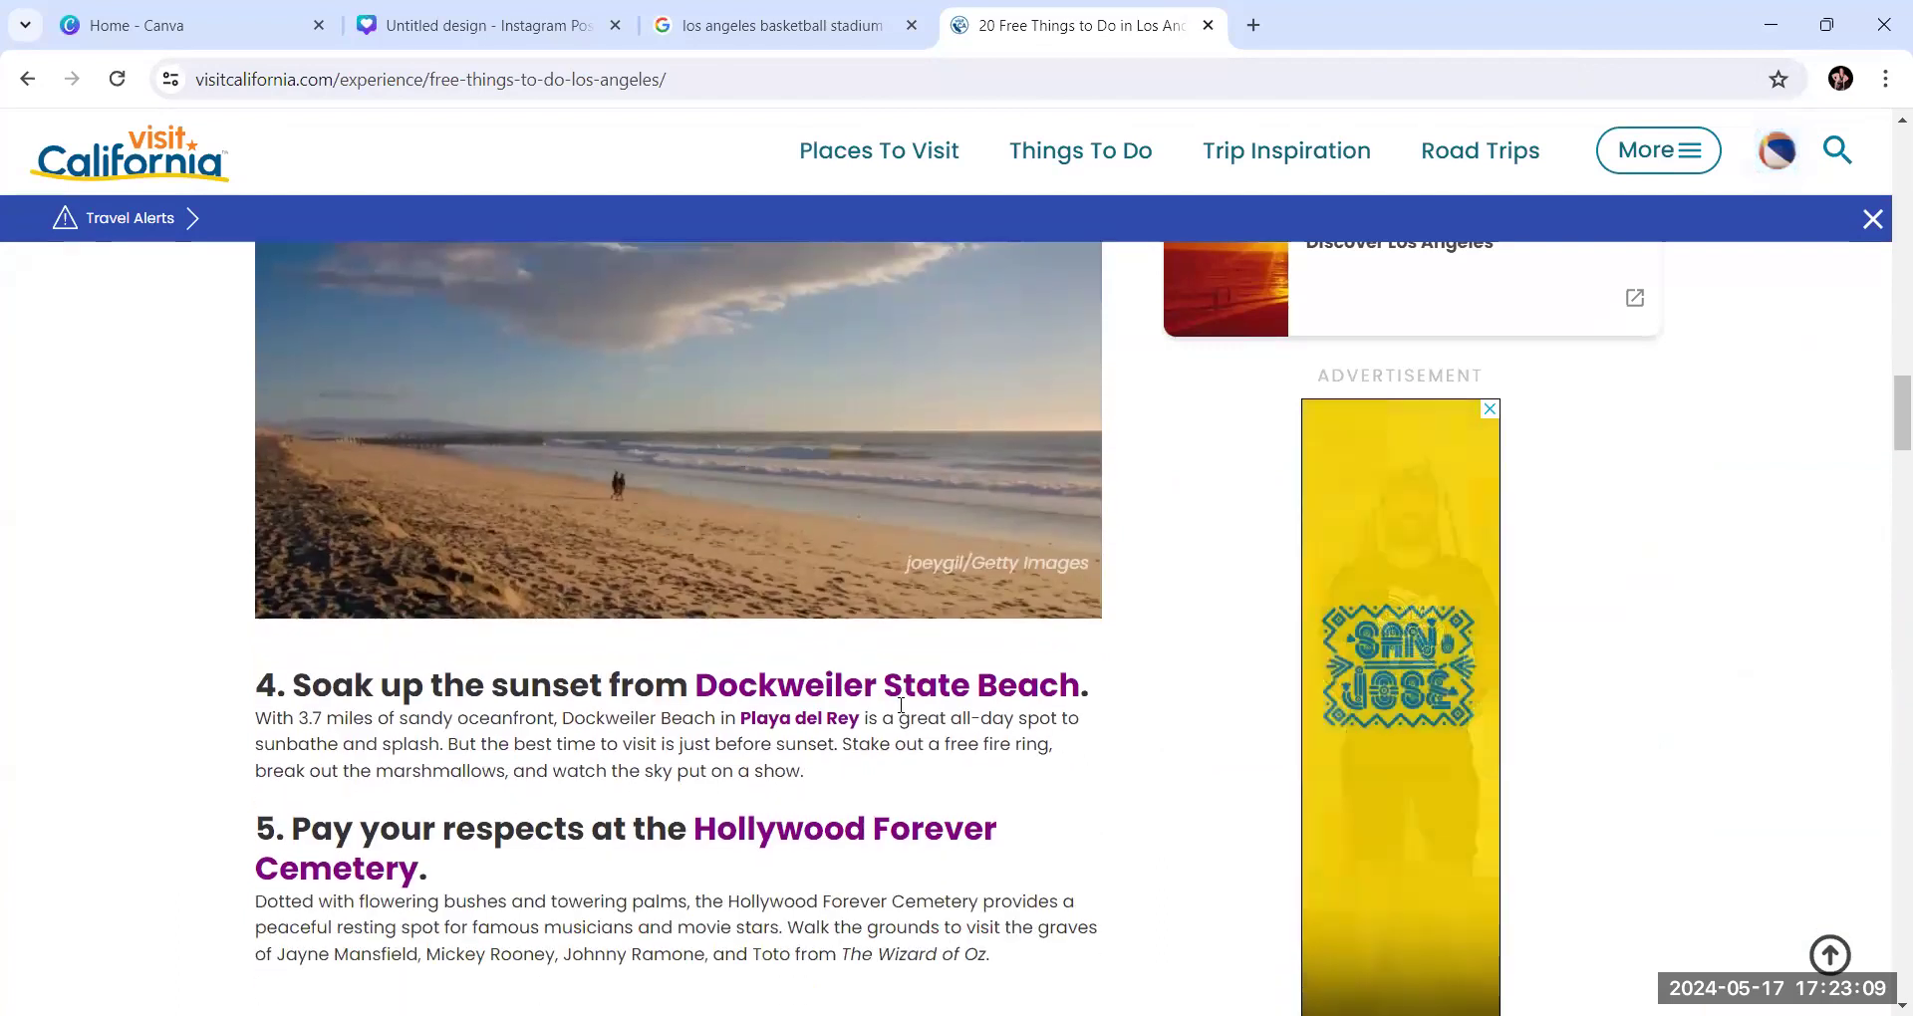
scroll(863, 688, down, 2)
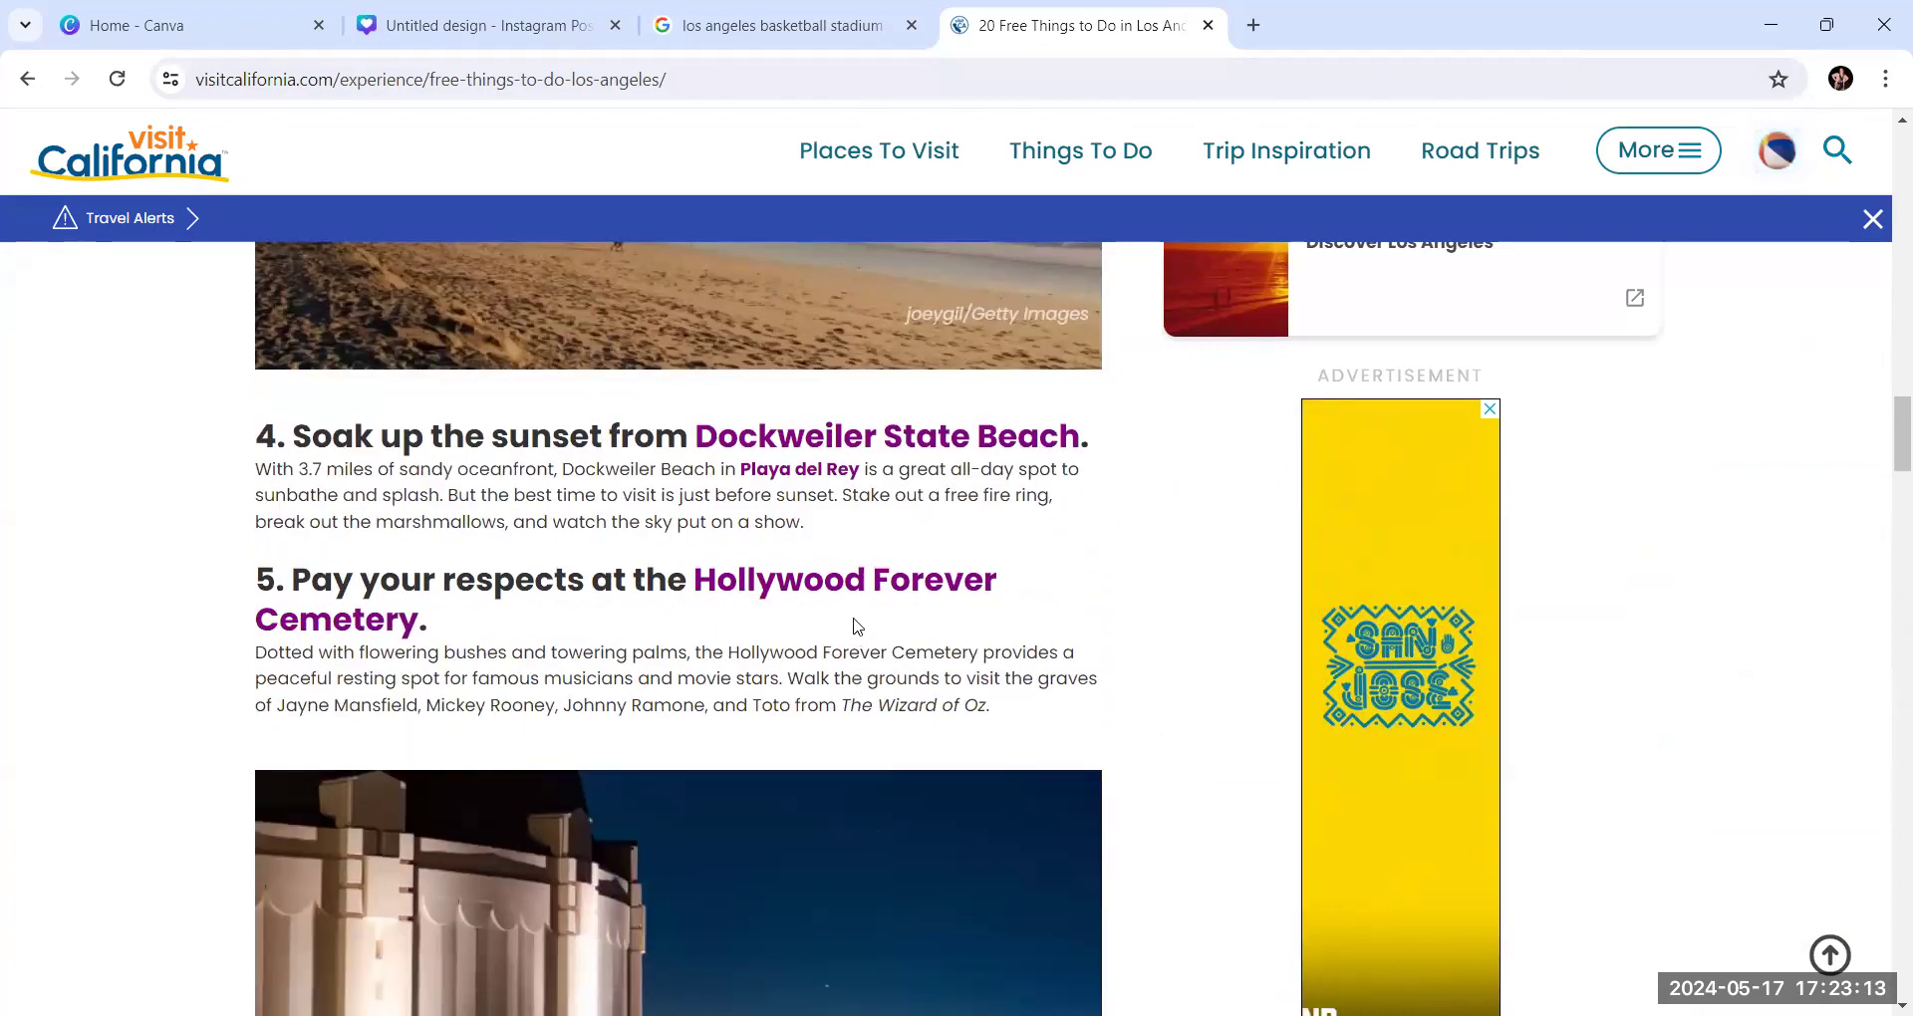
scroll(857, 680, down, 9)
scroll(854, 627, down, 2)
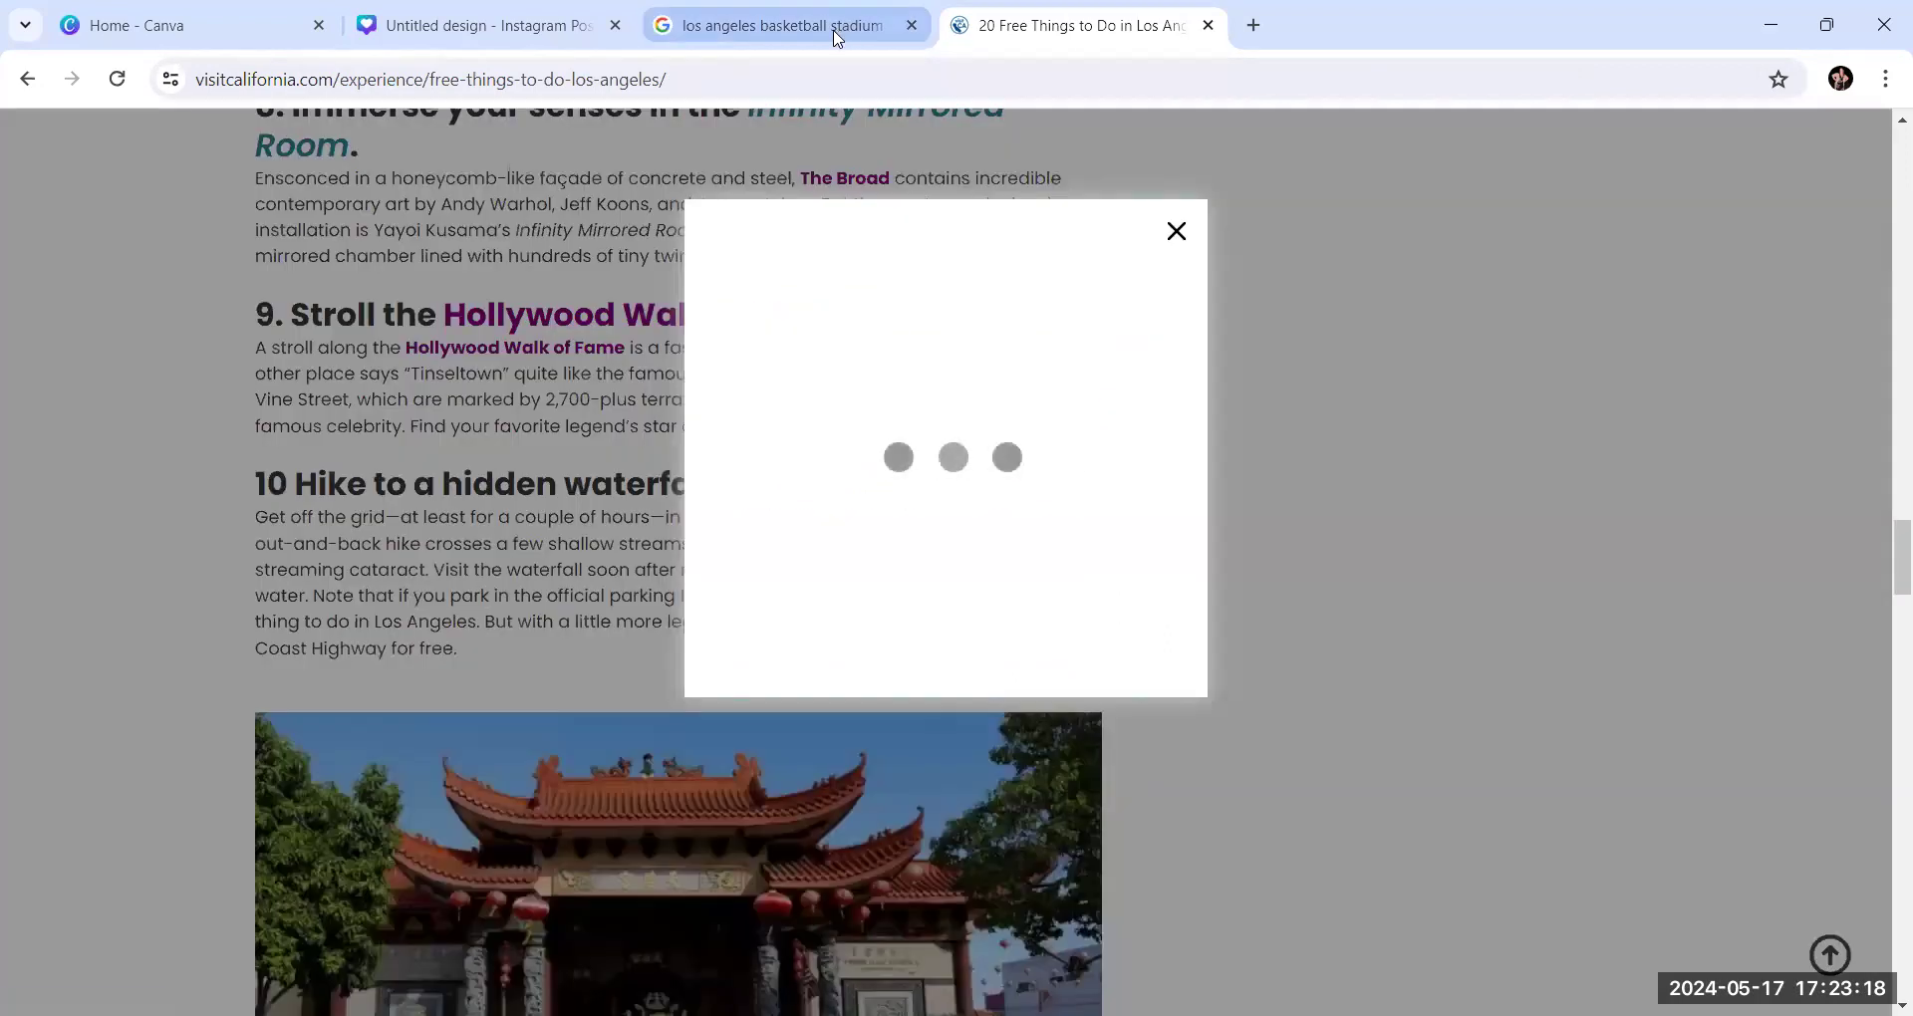
Return to Google Images and replace the query with the suggested search "hollywood walk of fame"
click(837, 25)
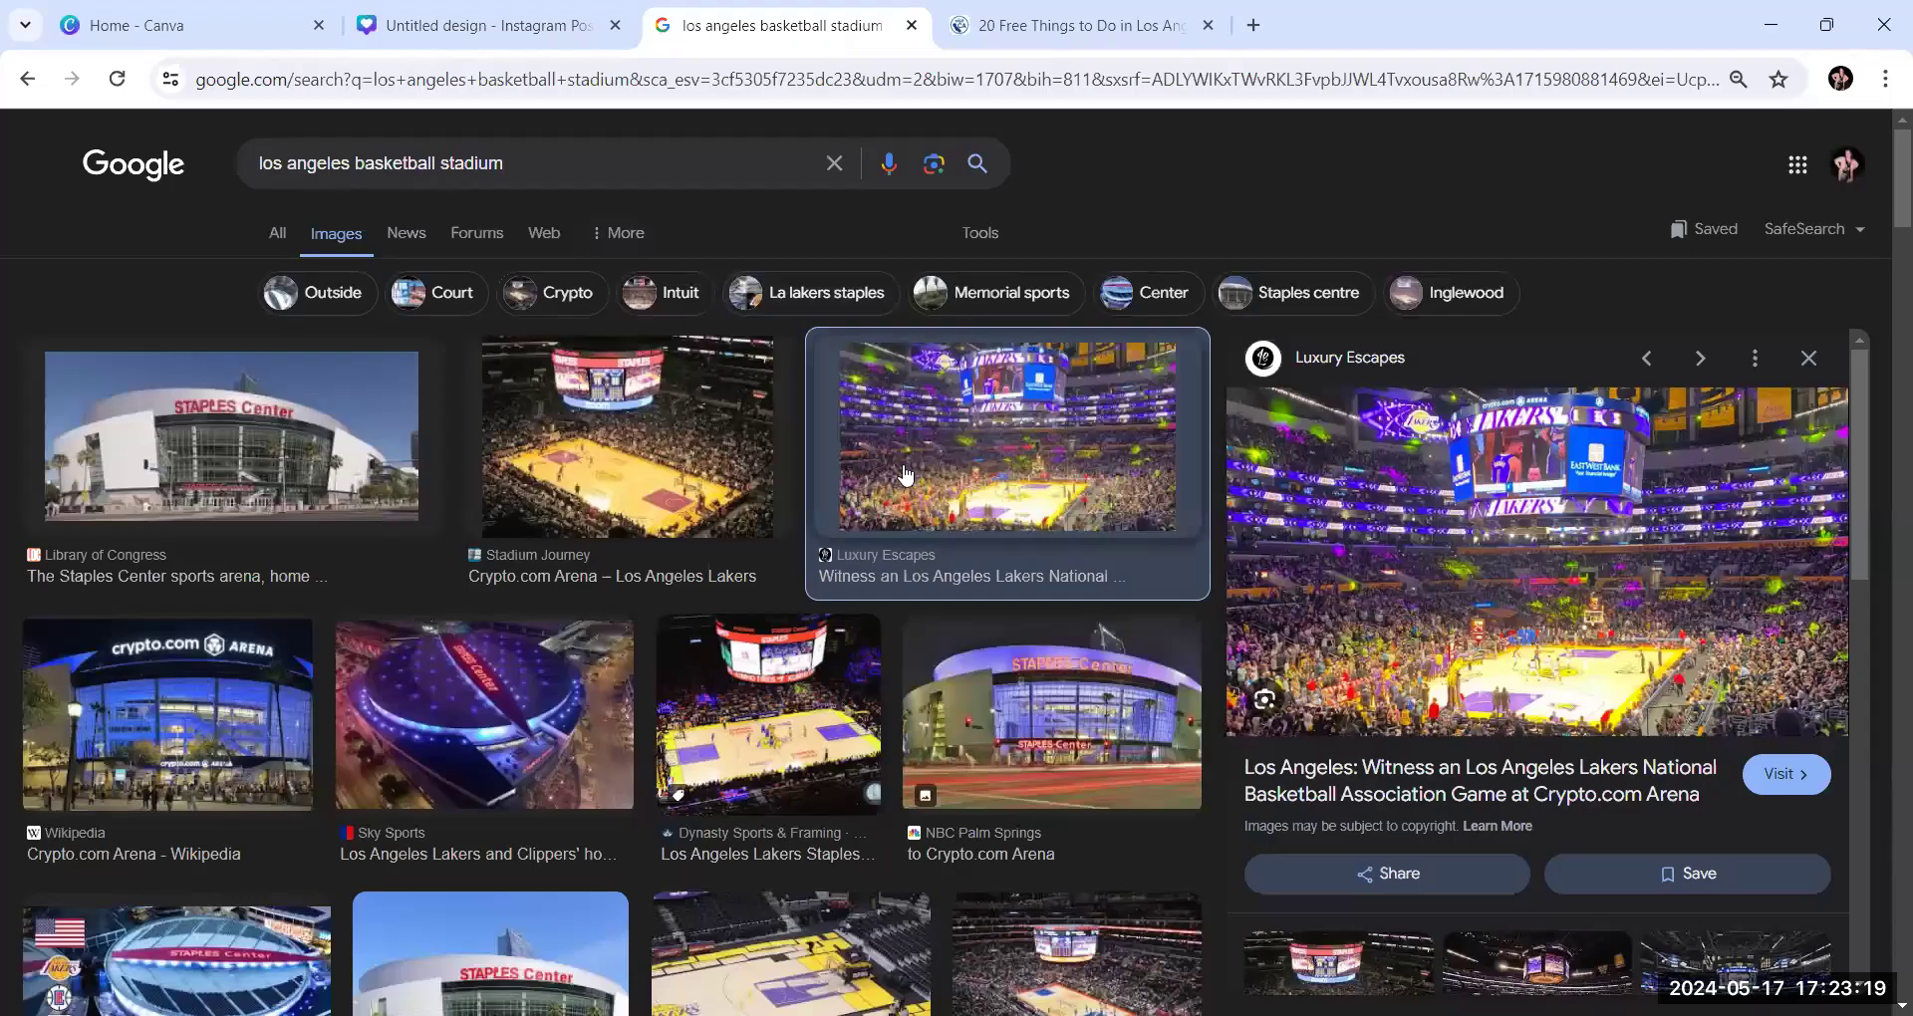
click(582, 167)
key(BackSpace)
key(BackSpace)
key(BackSpace)
key(BackSpace)
key(BackSpace)
key(BackSpace)
key(BackSpace)
key(BackSpace)
key(BackSpace)
key(BackSpace)
key(BackSpace)
key(BackSpace)
key(BackSpace)
key(BackSpace)
key(BackSpace)
key(BackSpace)
key(BackSpace)
key(BackSpace)
key(BackSpace)
key(BackSpace)
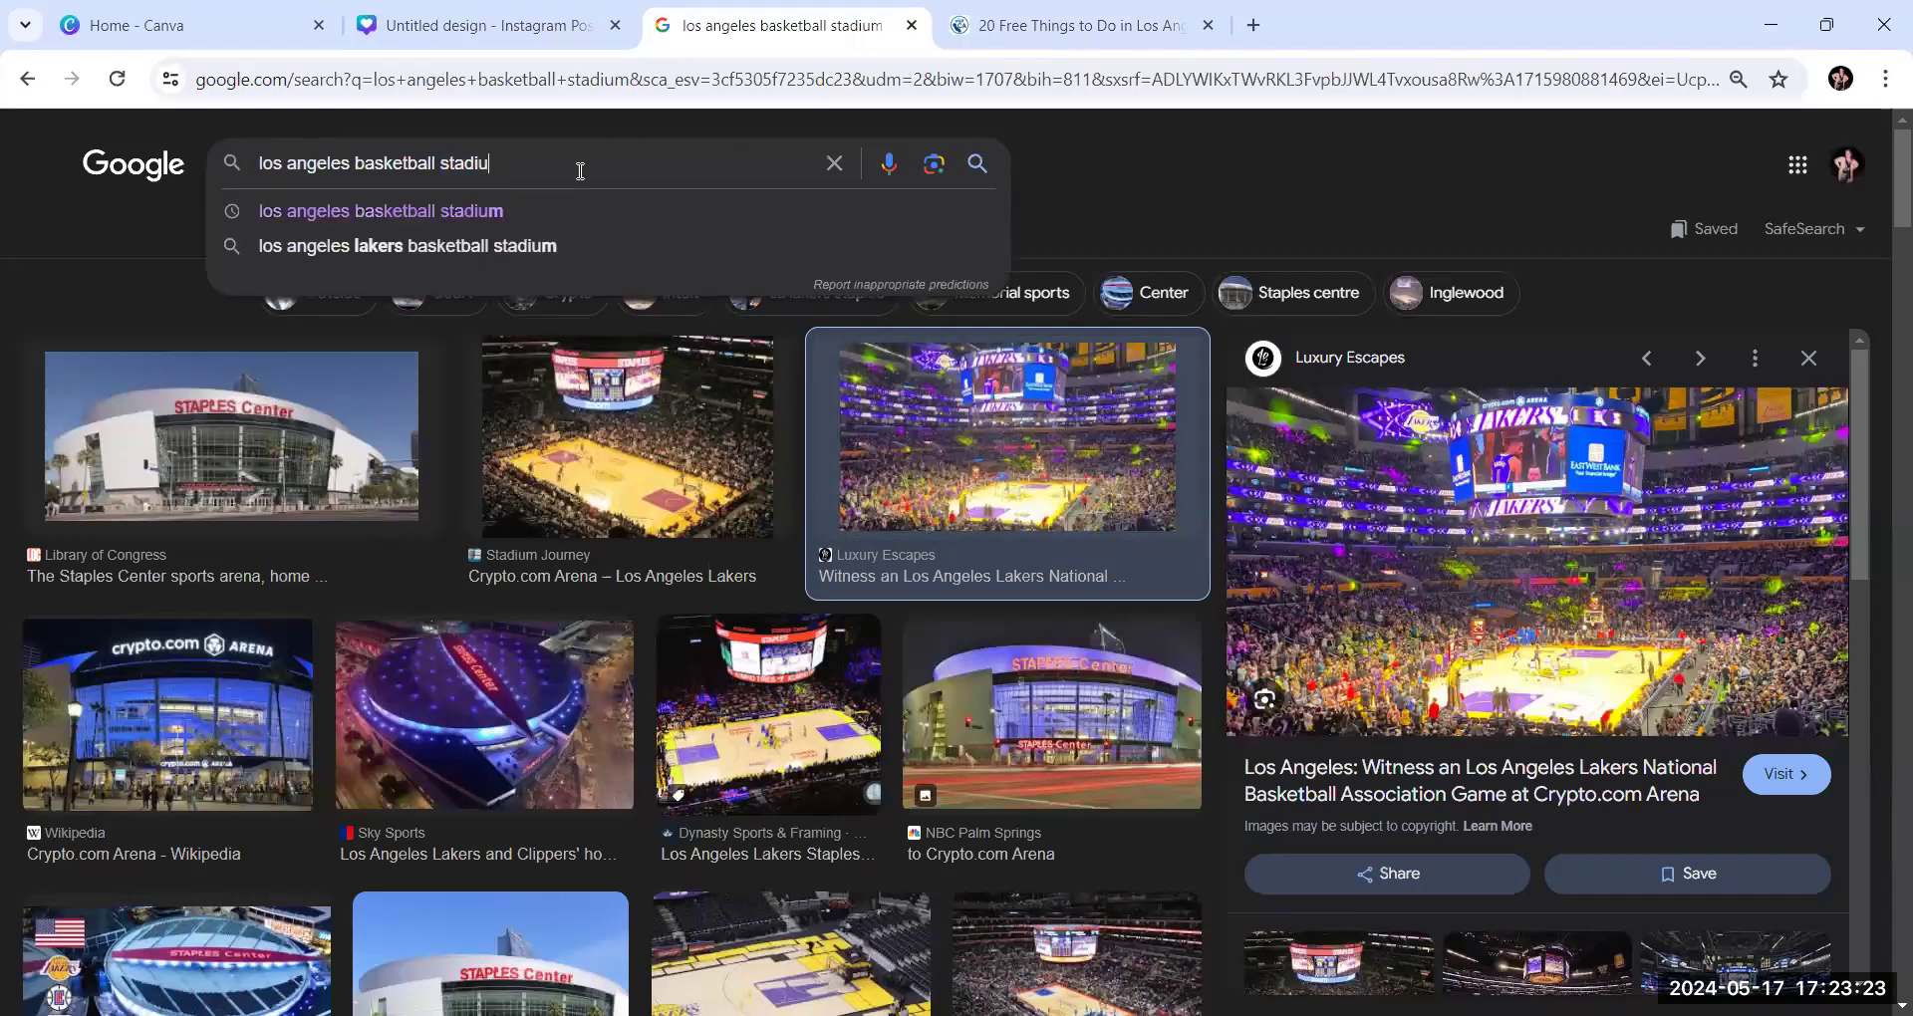
text(h)
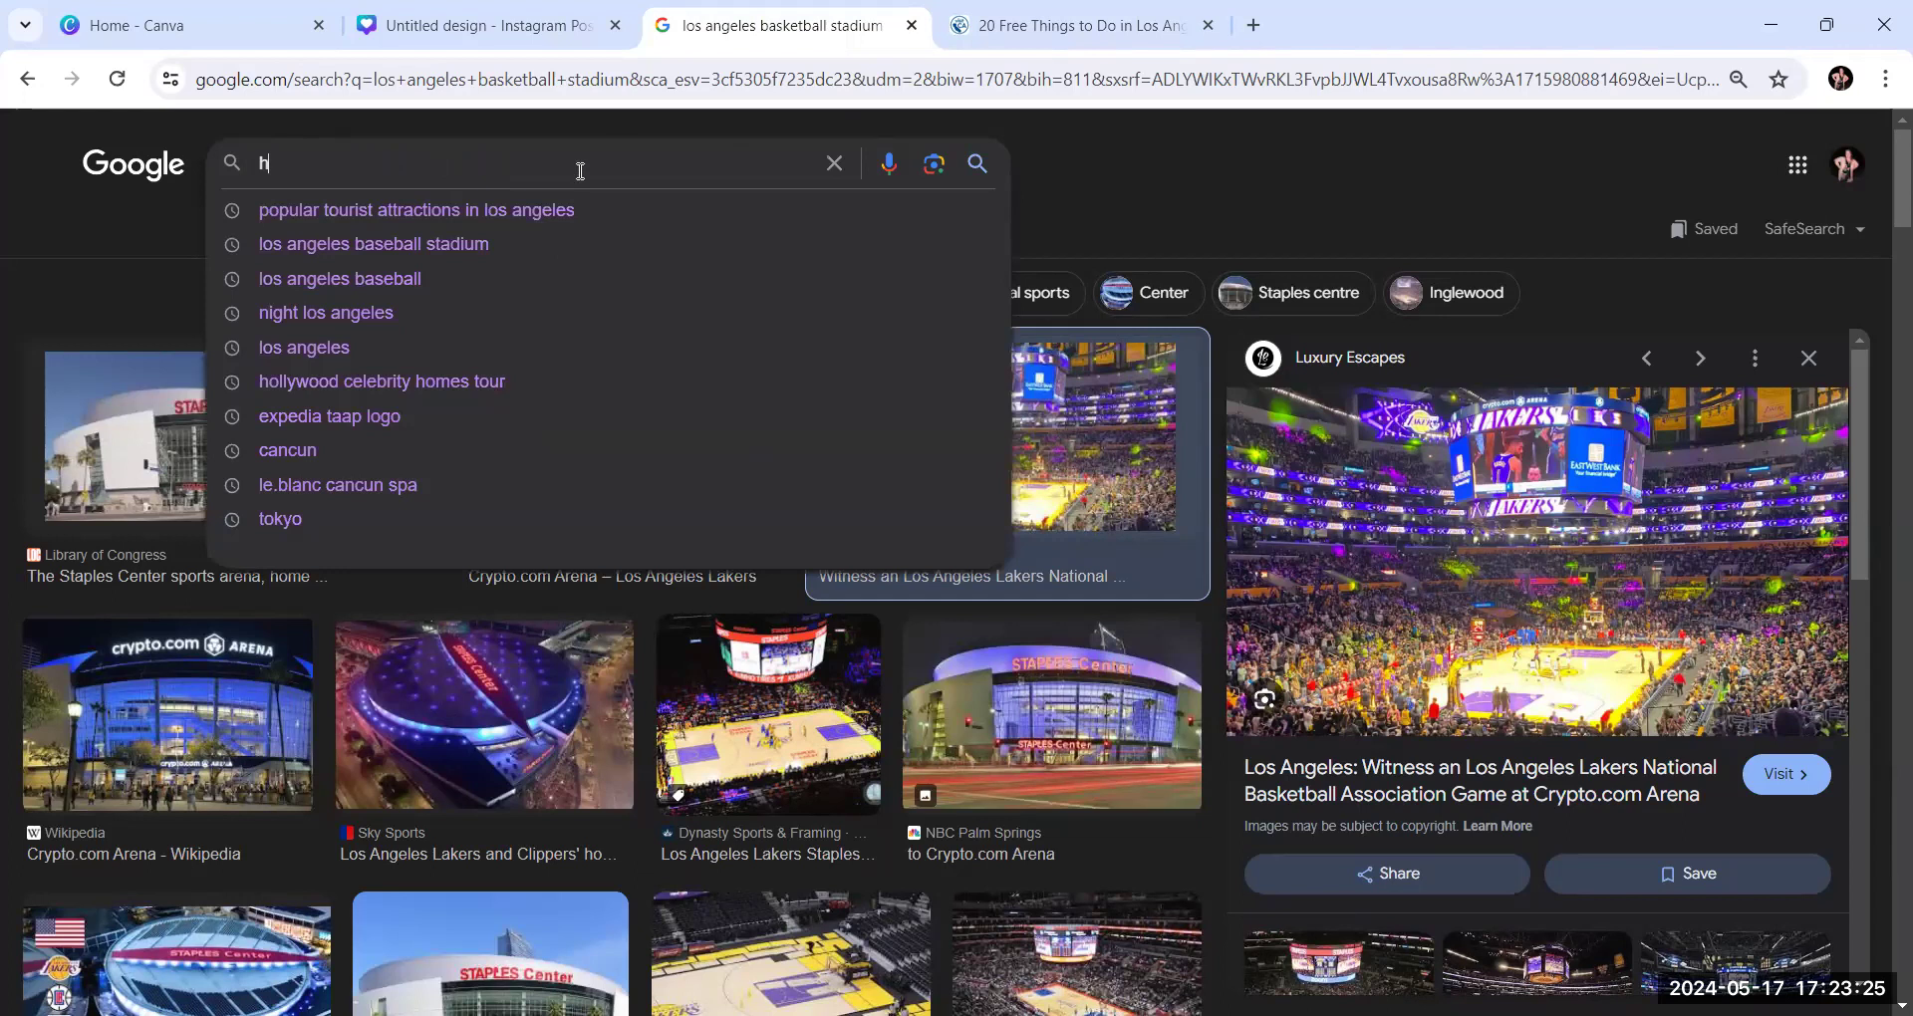
text(ollywood walk)
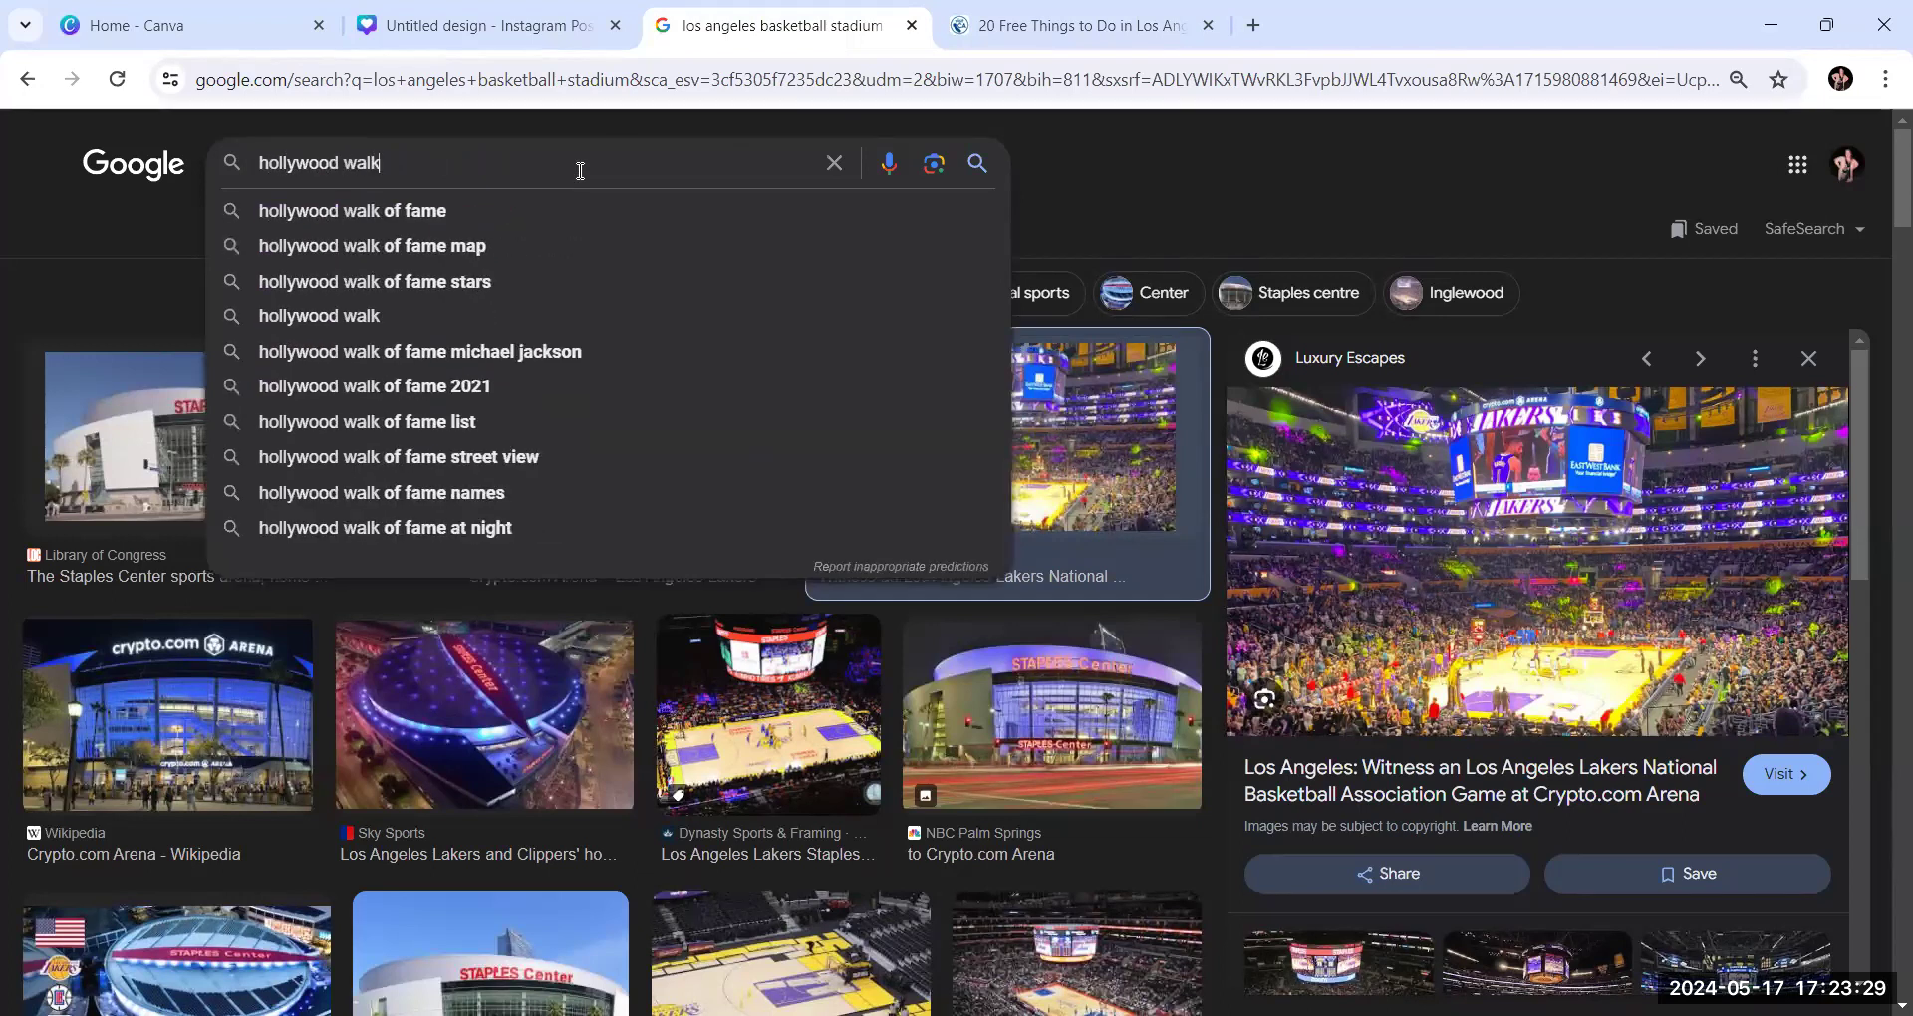
click(431, 212)
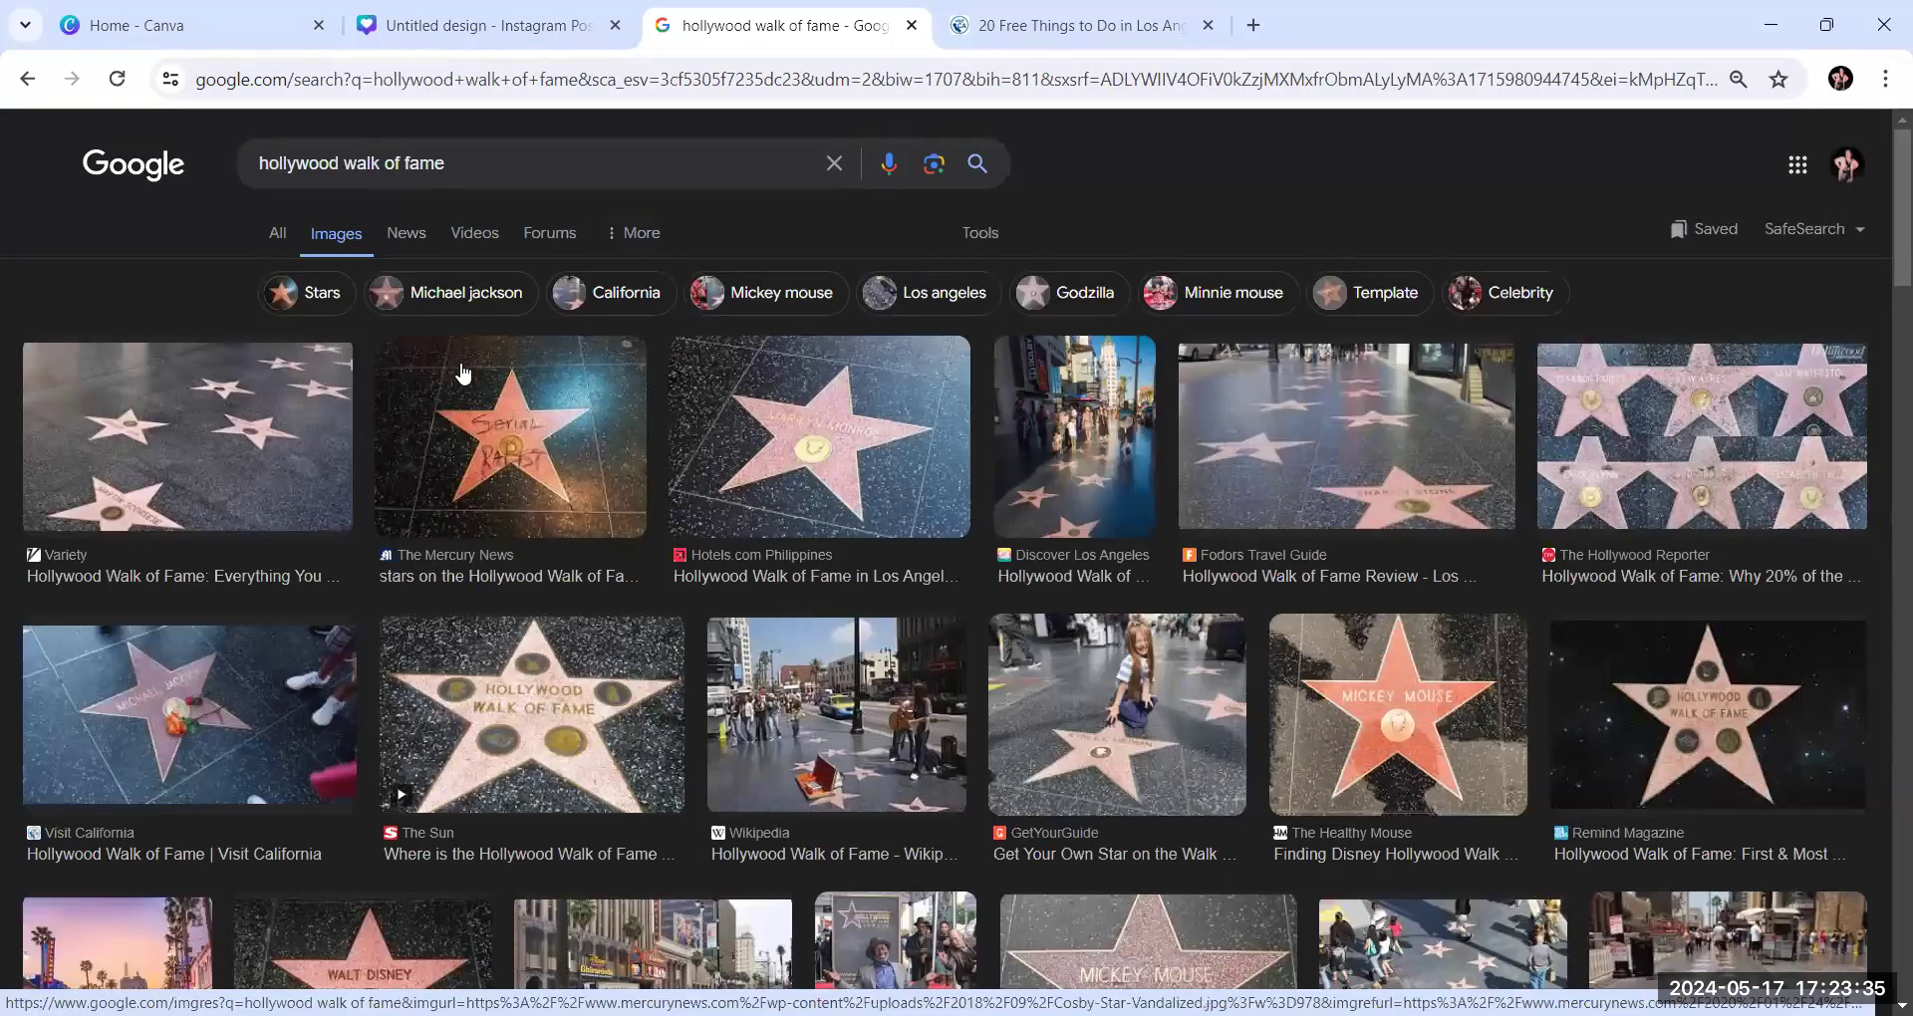
Find The Guardian's close-up of the Hollywood Walk of Fame star in the image results and copy the image
scroll(466, 391, down, 1)
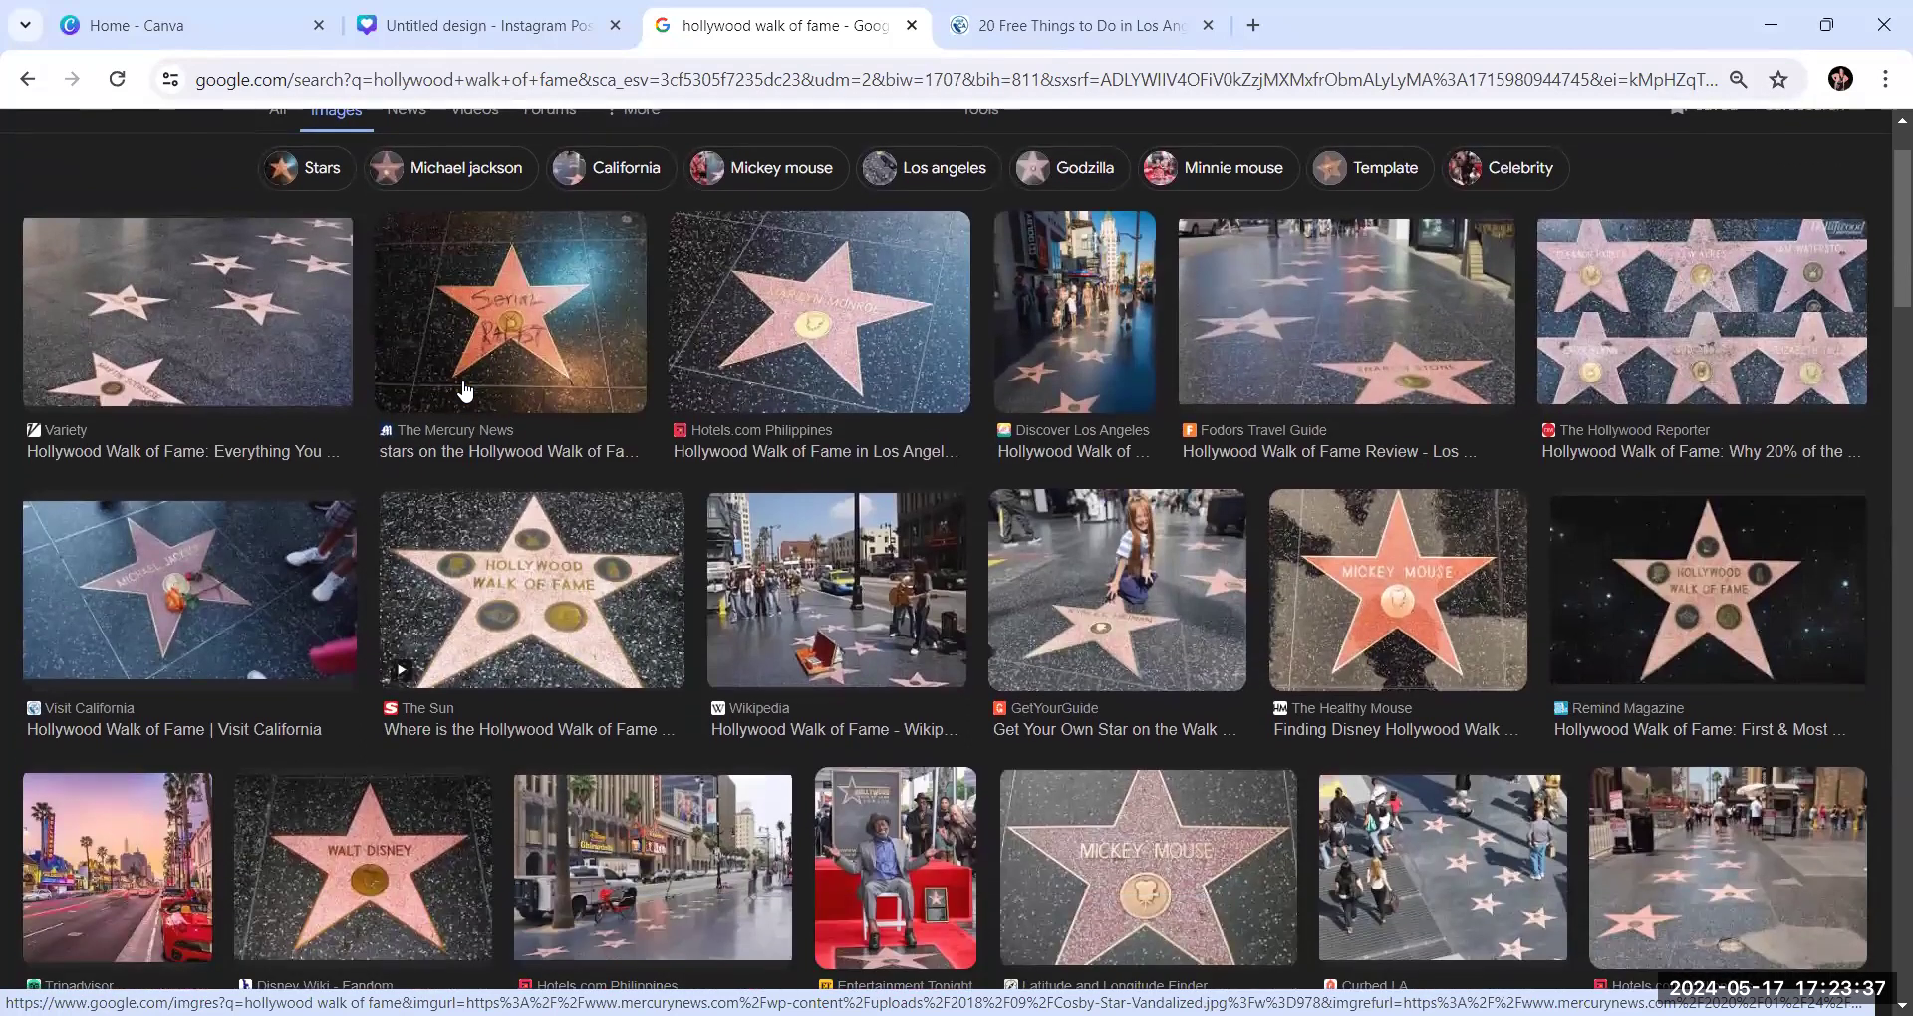
scroll(465, 390, down, 1)
scroll(466, 391, down, 2)
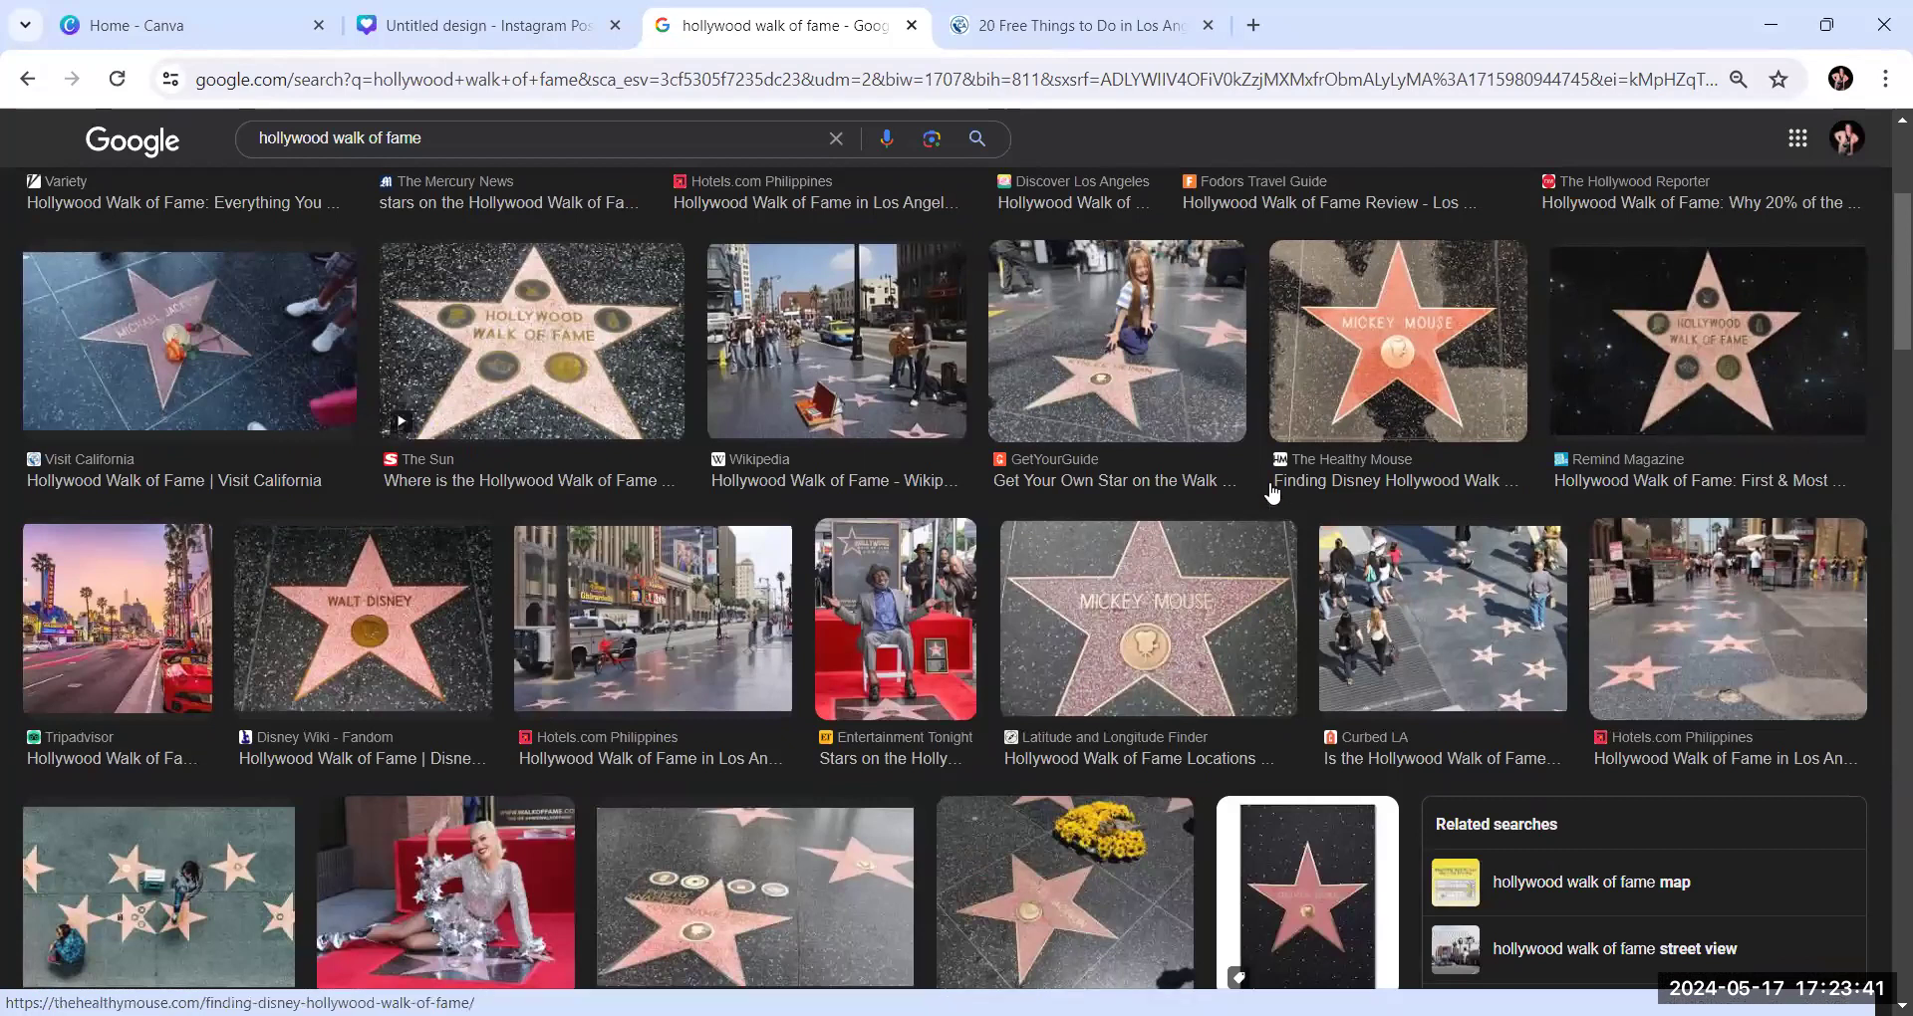
scroll(1093, 680, down, 2)
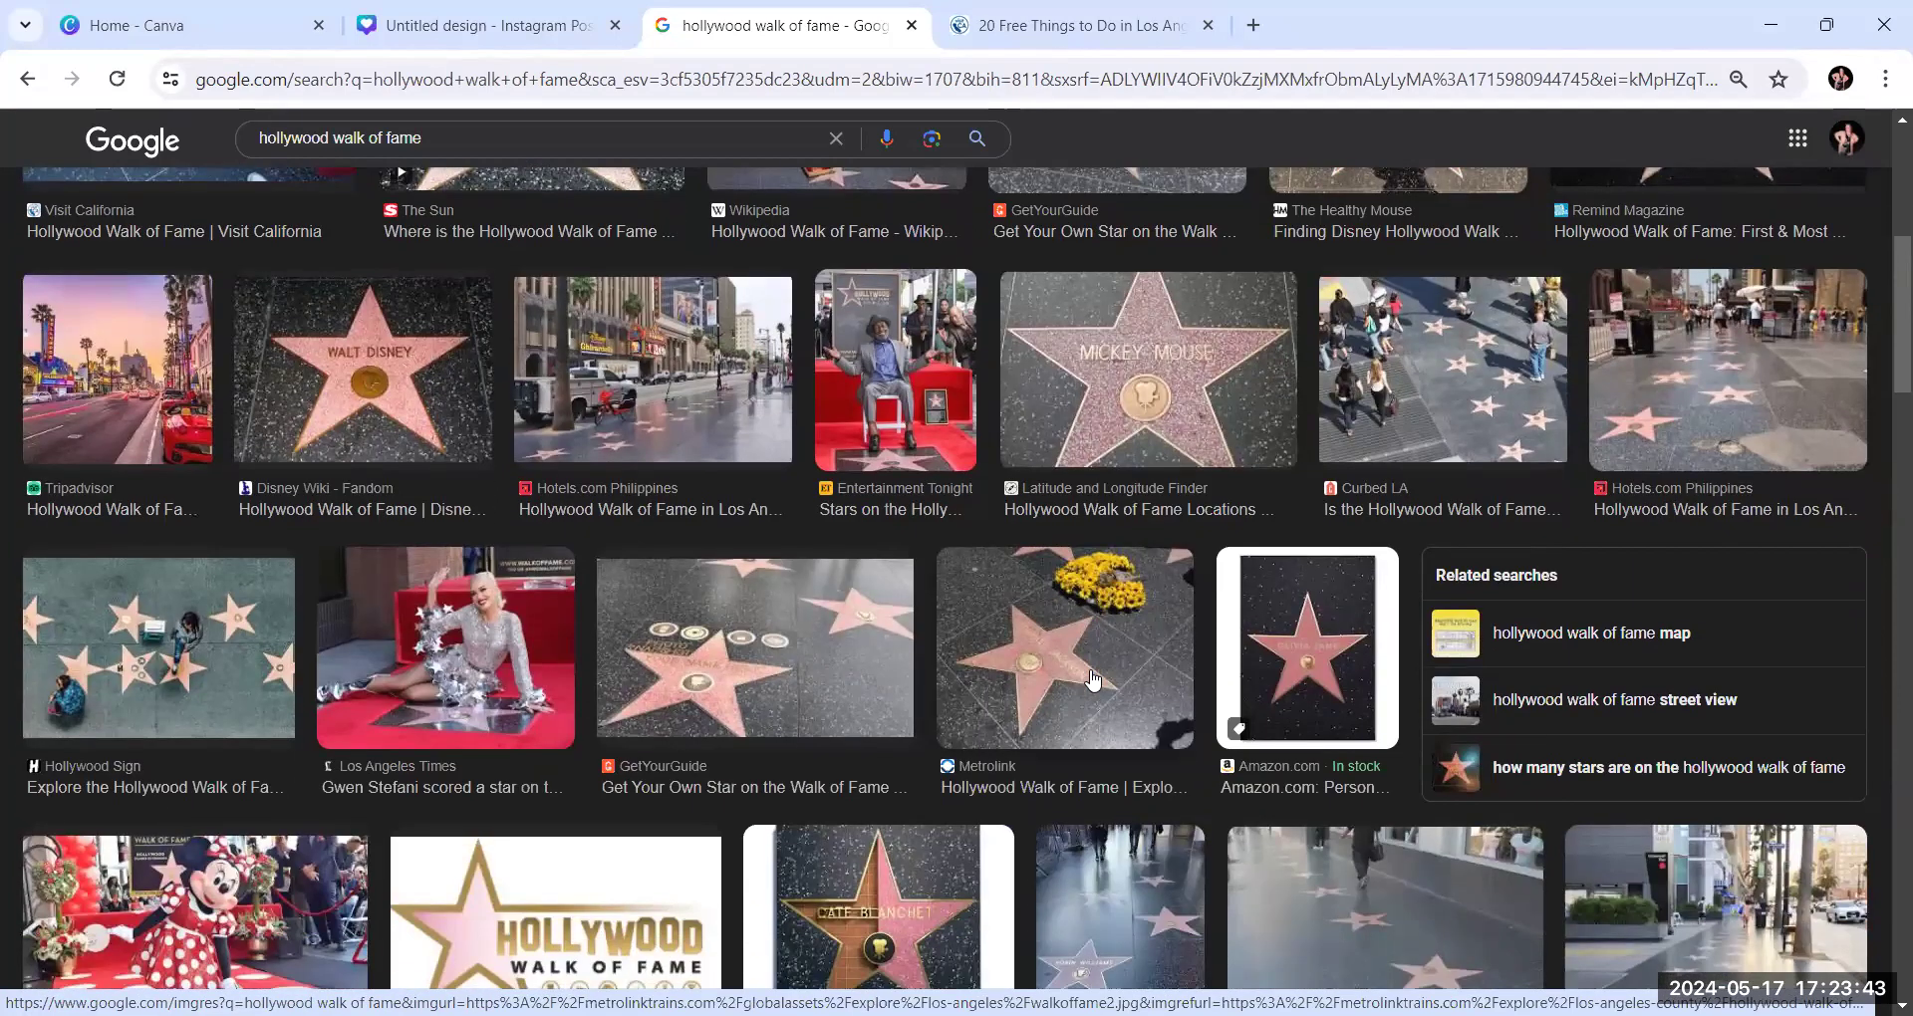
scroll(1091, 677, down, 3)
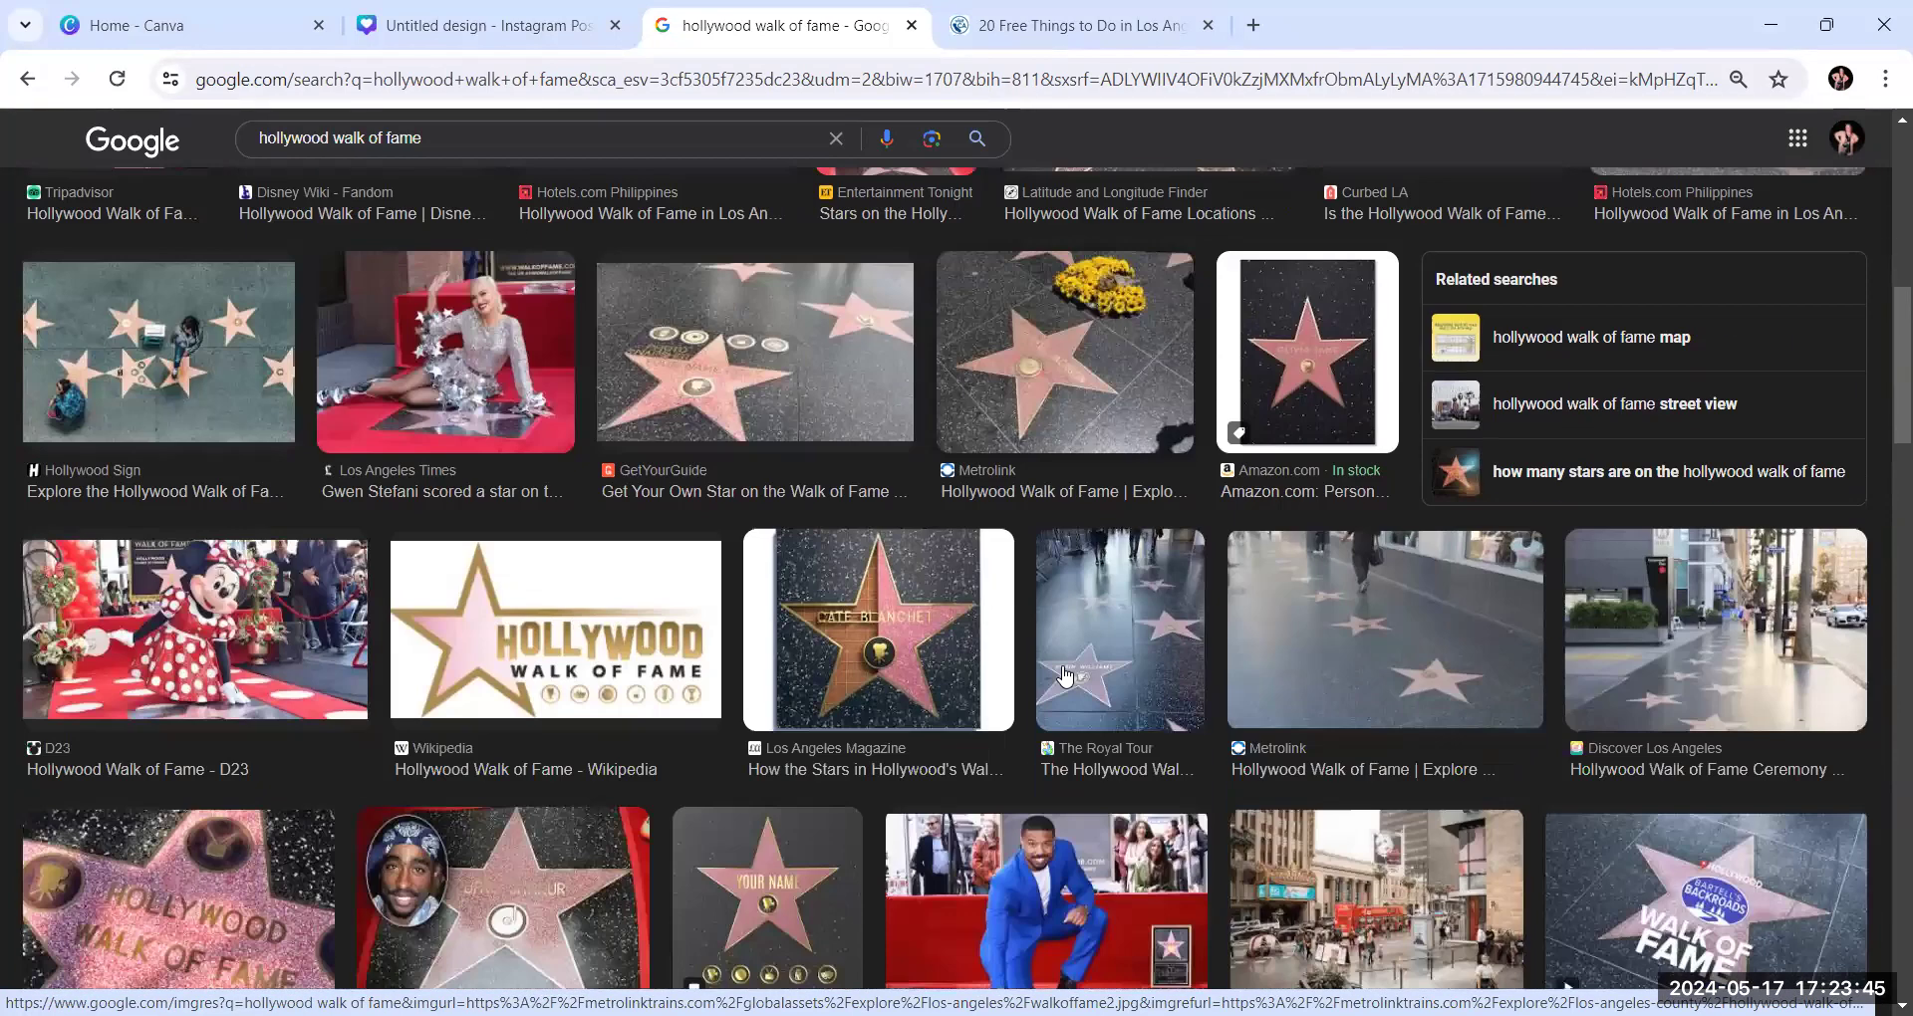
scroll(1064, 677, down, 3)
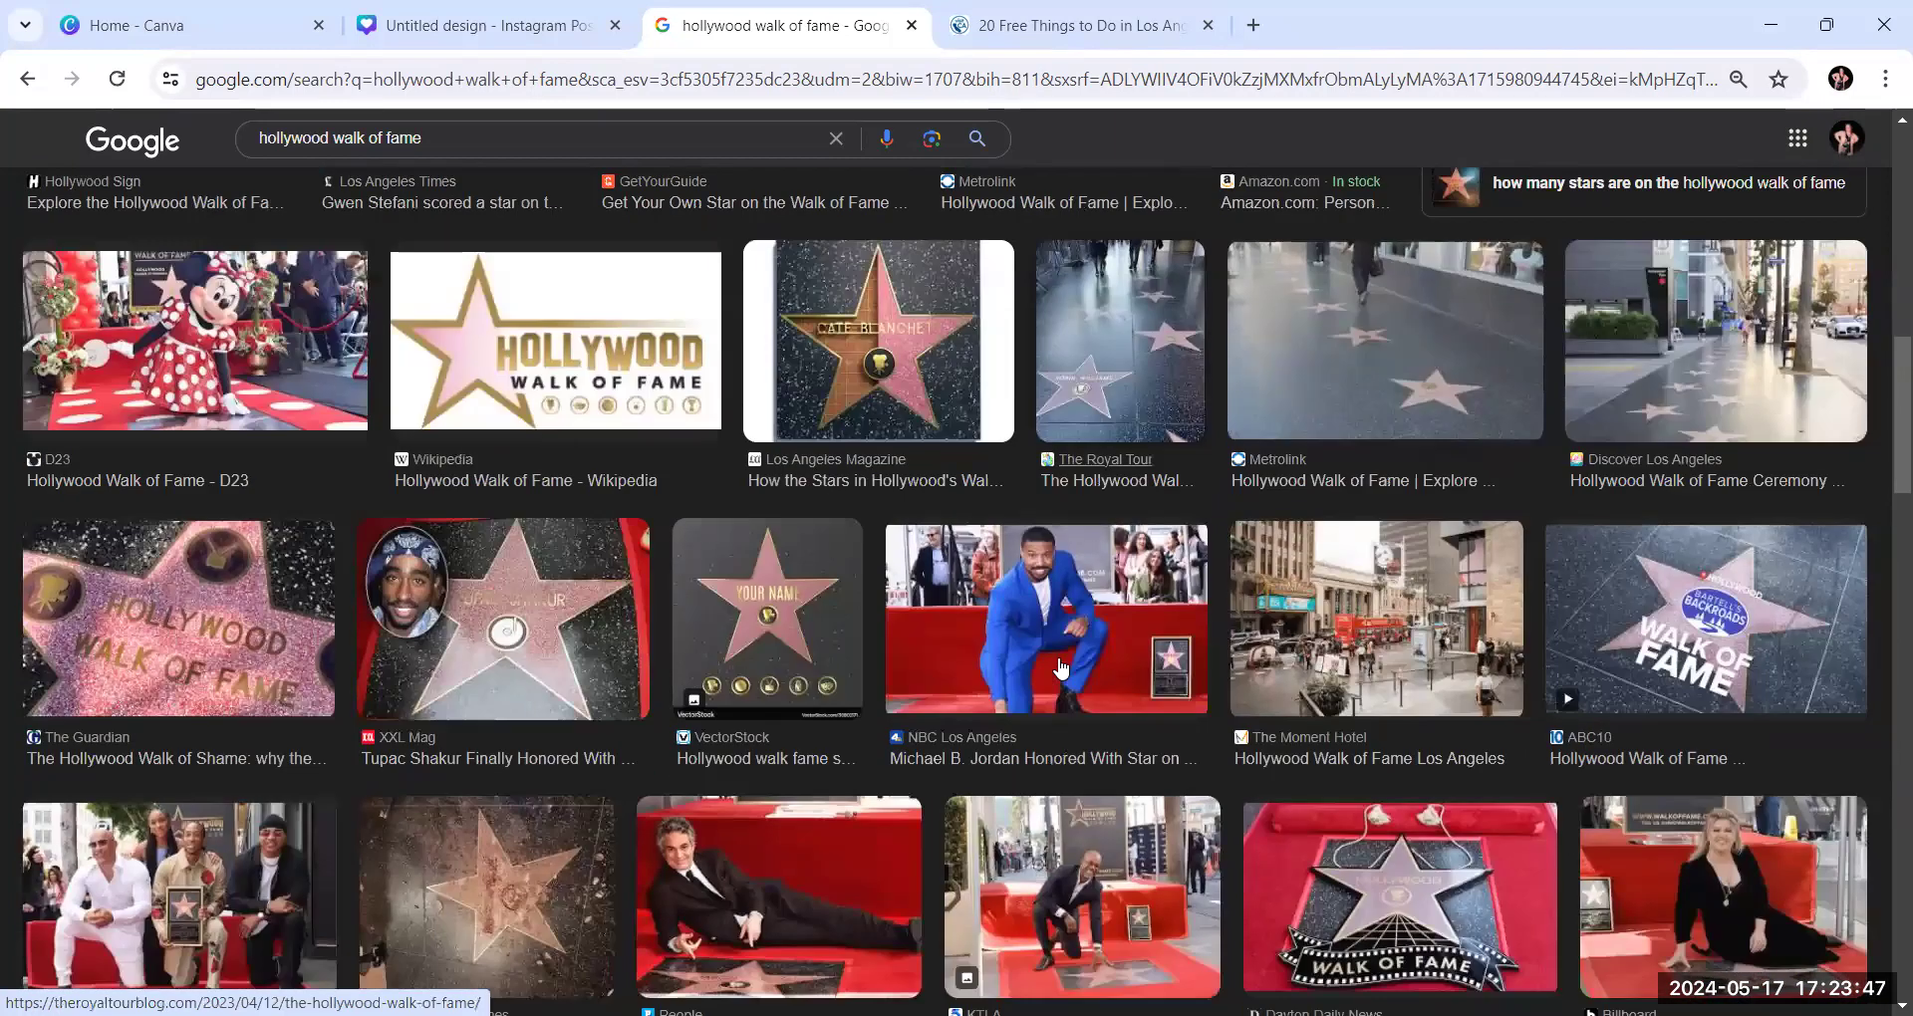
scroll(1062, 670, down, 2)
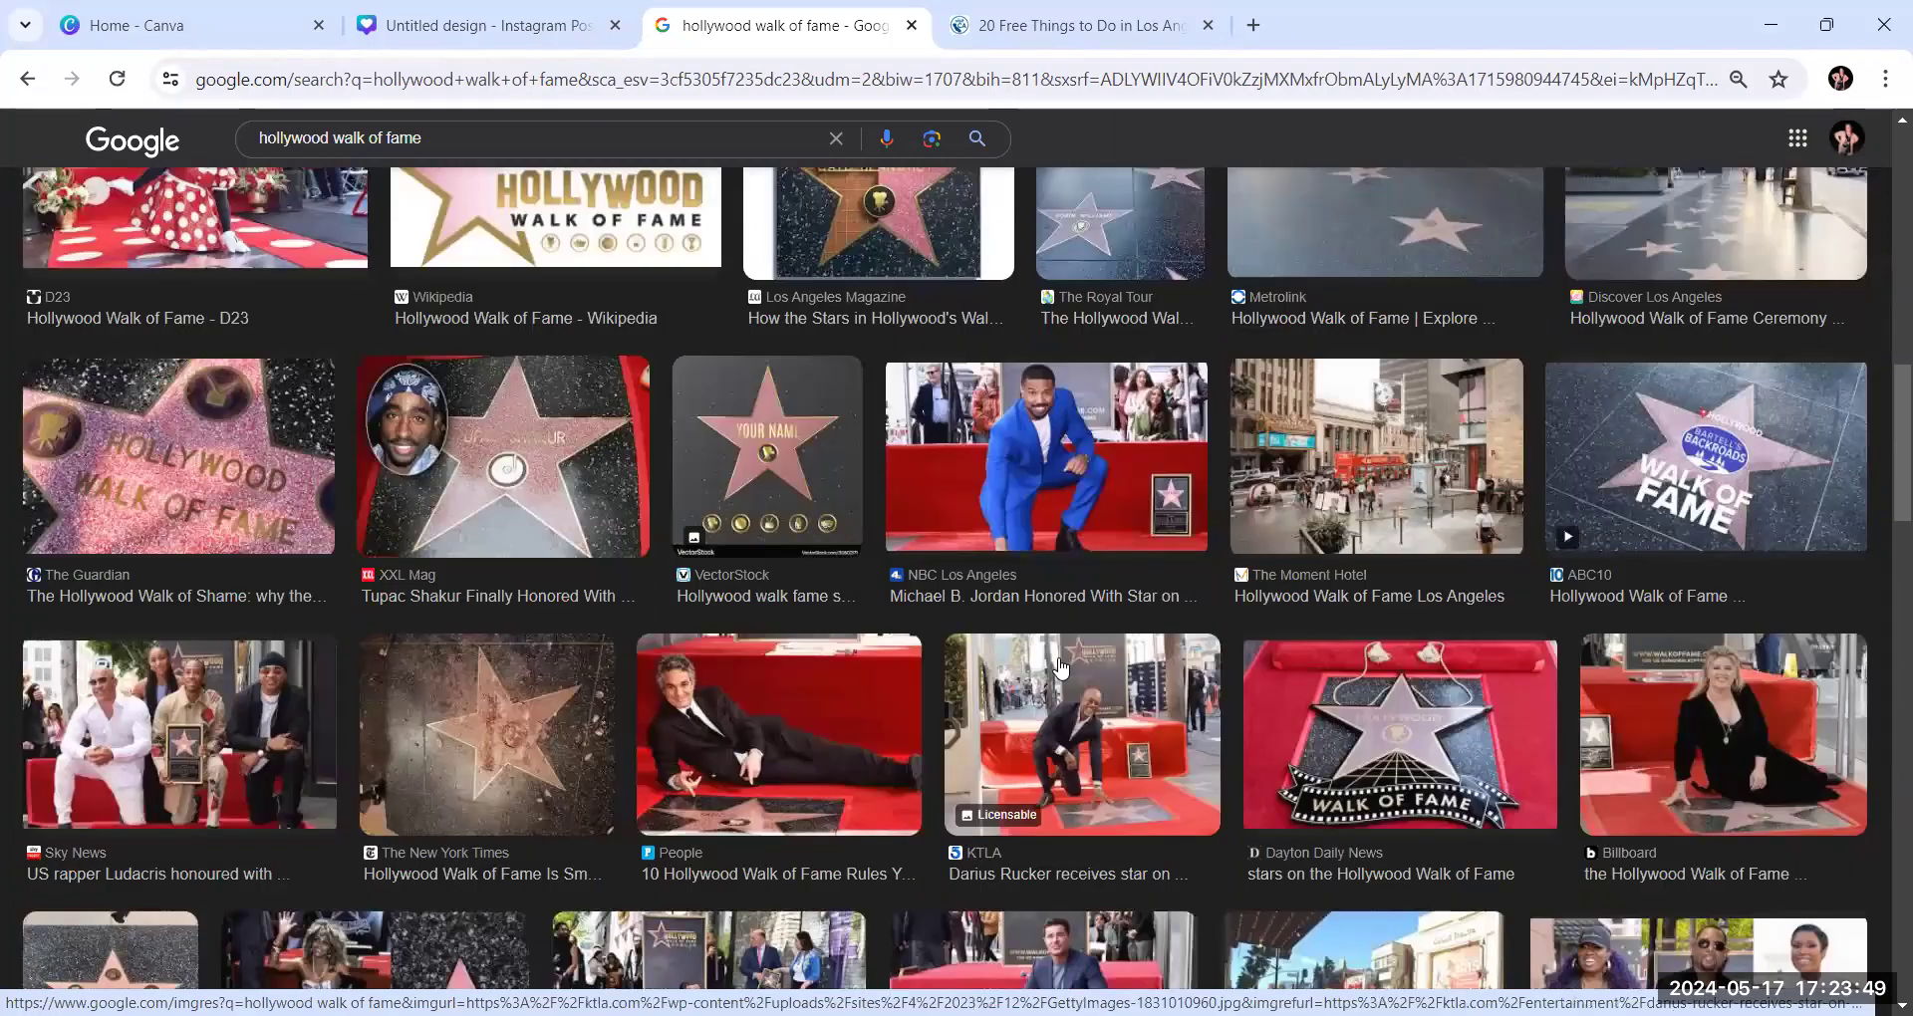
click(219, 501)
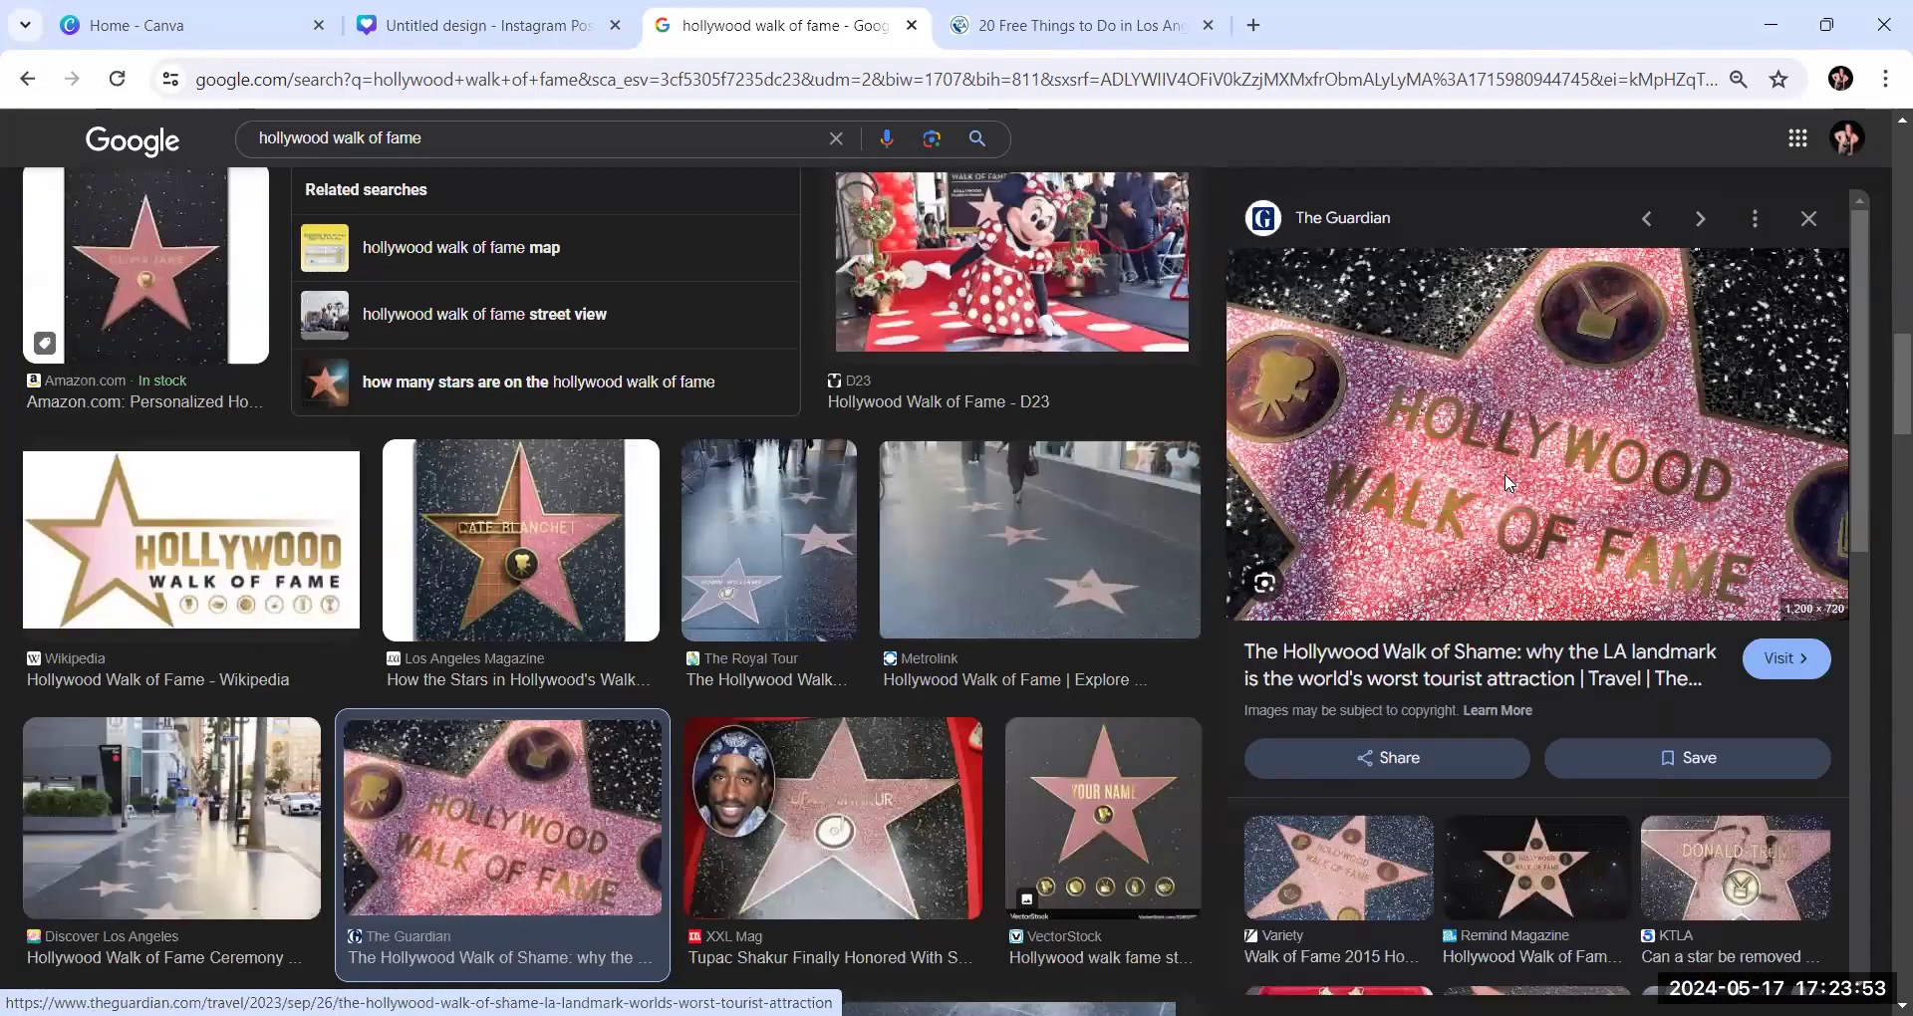
right_click(1508, 482)
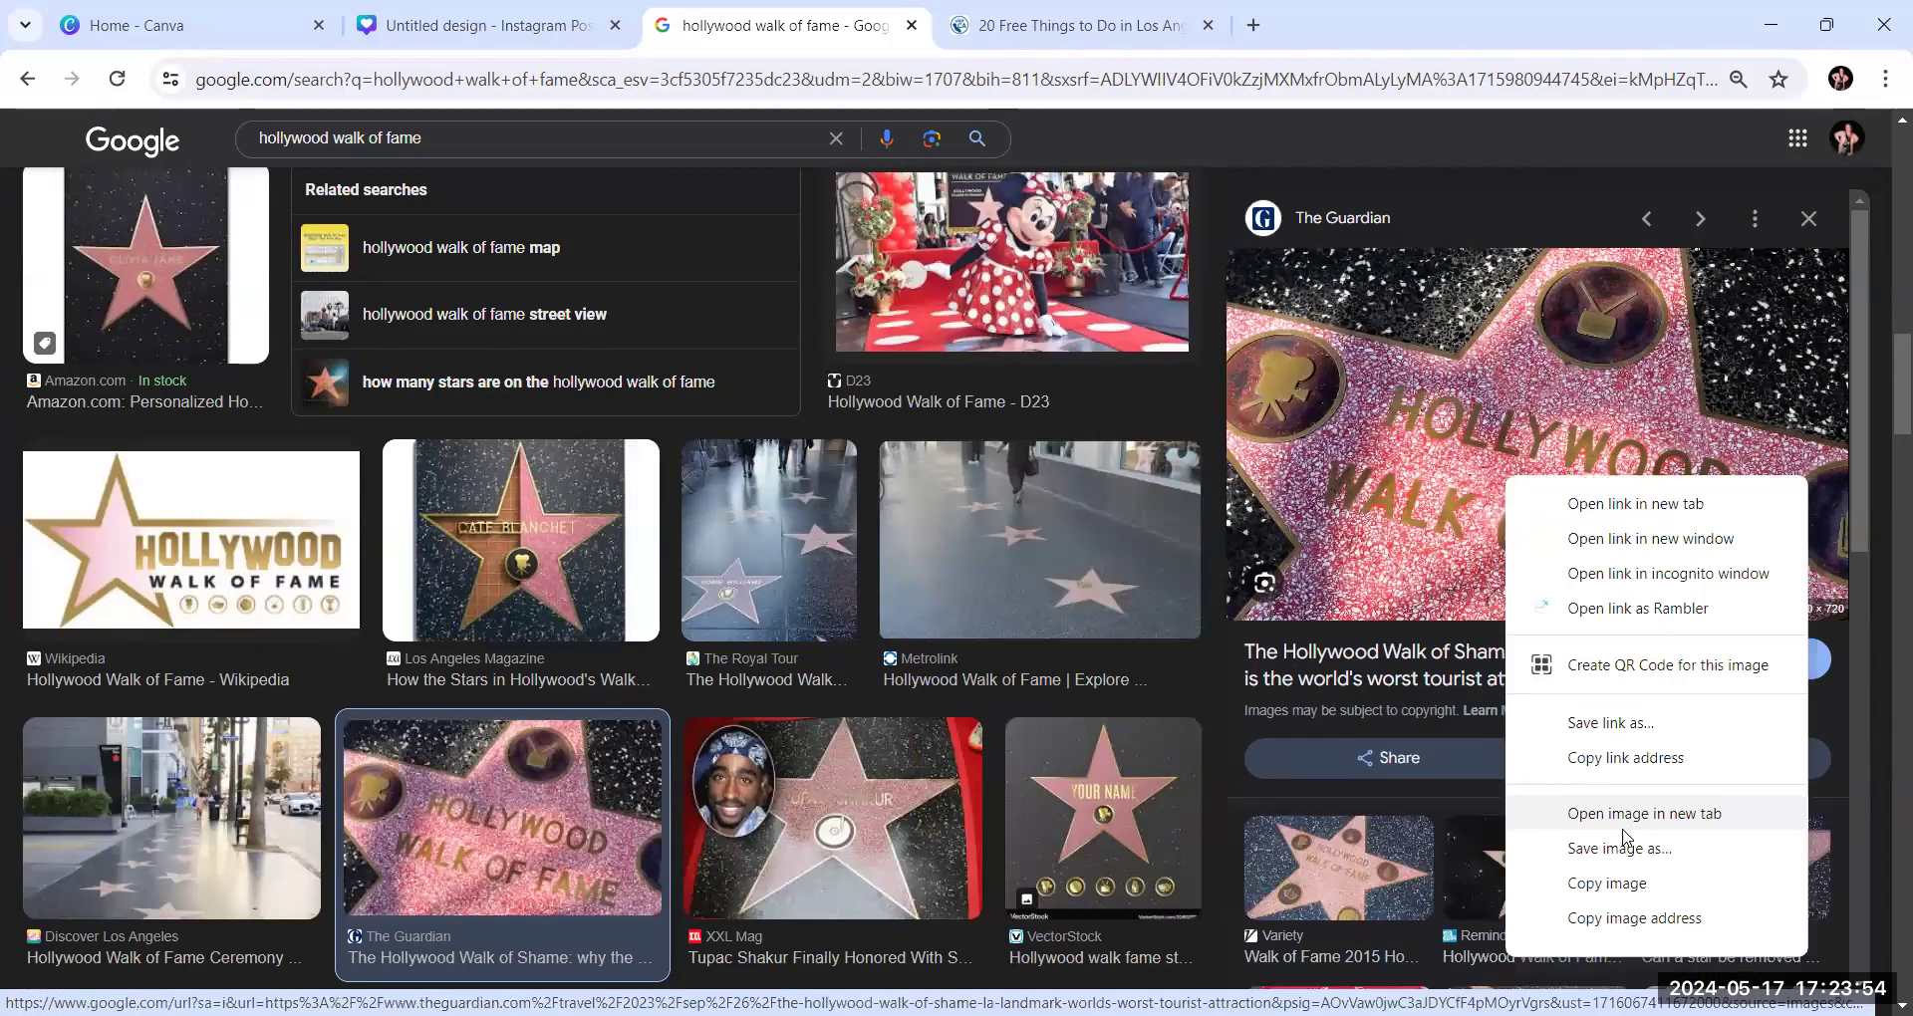
click(1630, 885)
Switch to the Canva collage, paste the copied Hollywood Walk of Fame image and place it in the upper-left photo frame
click(501, 25)
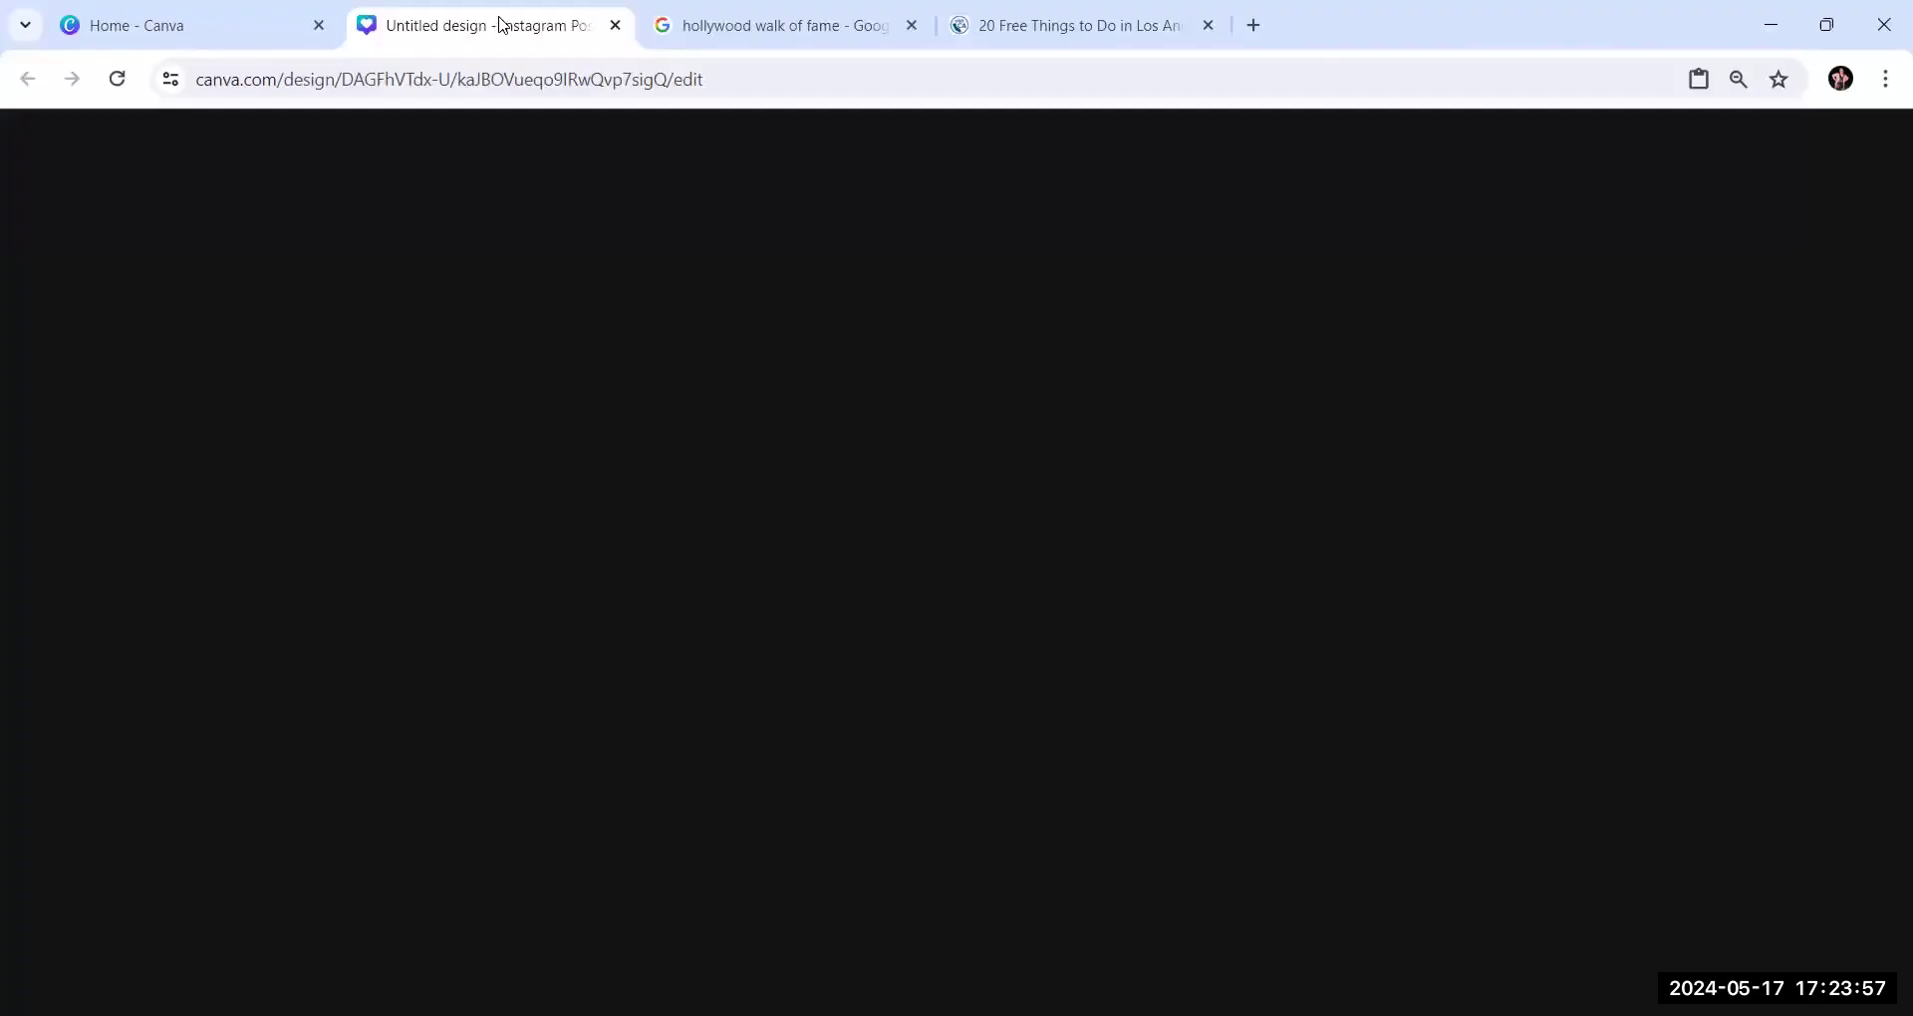
click(1016, 422)
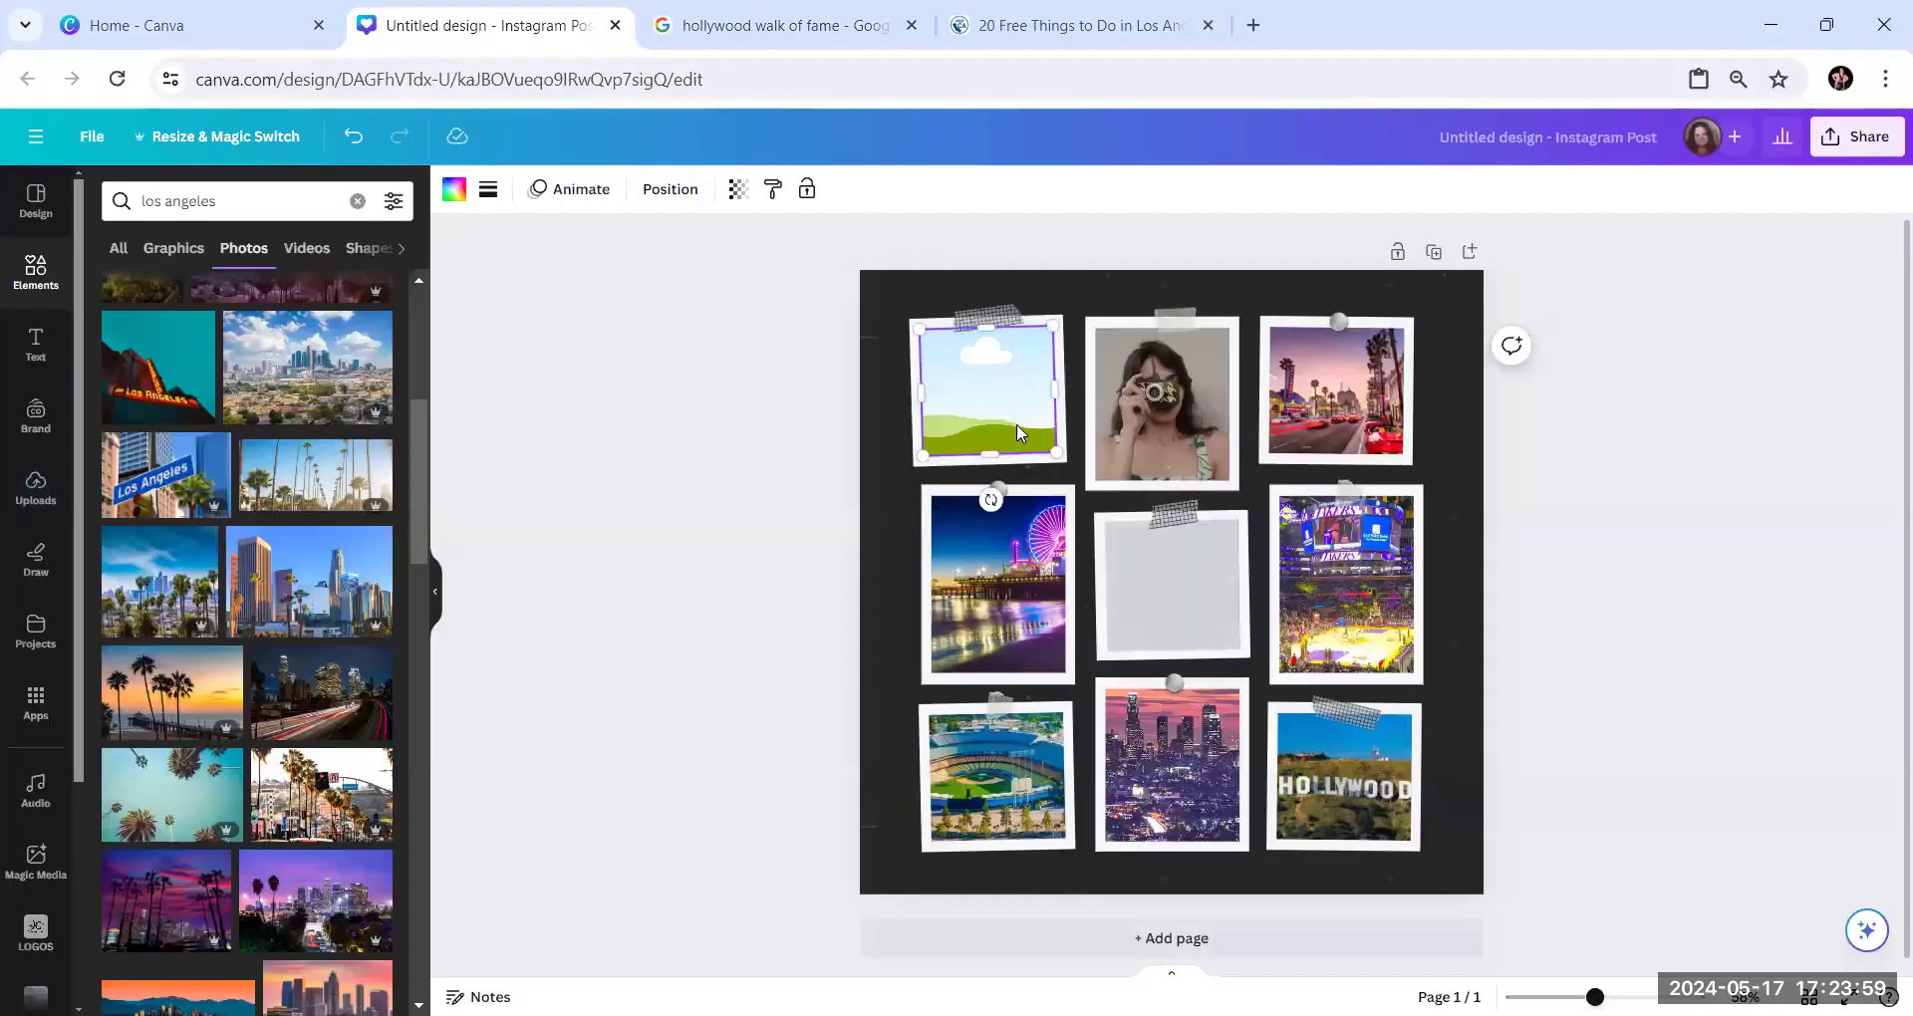
right_click(1016, 423)
click(1062, 533)
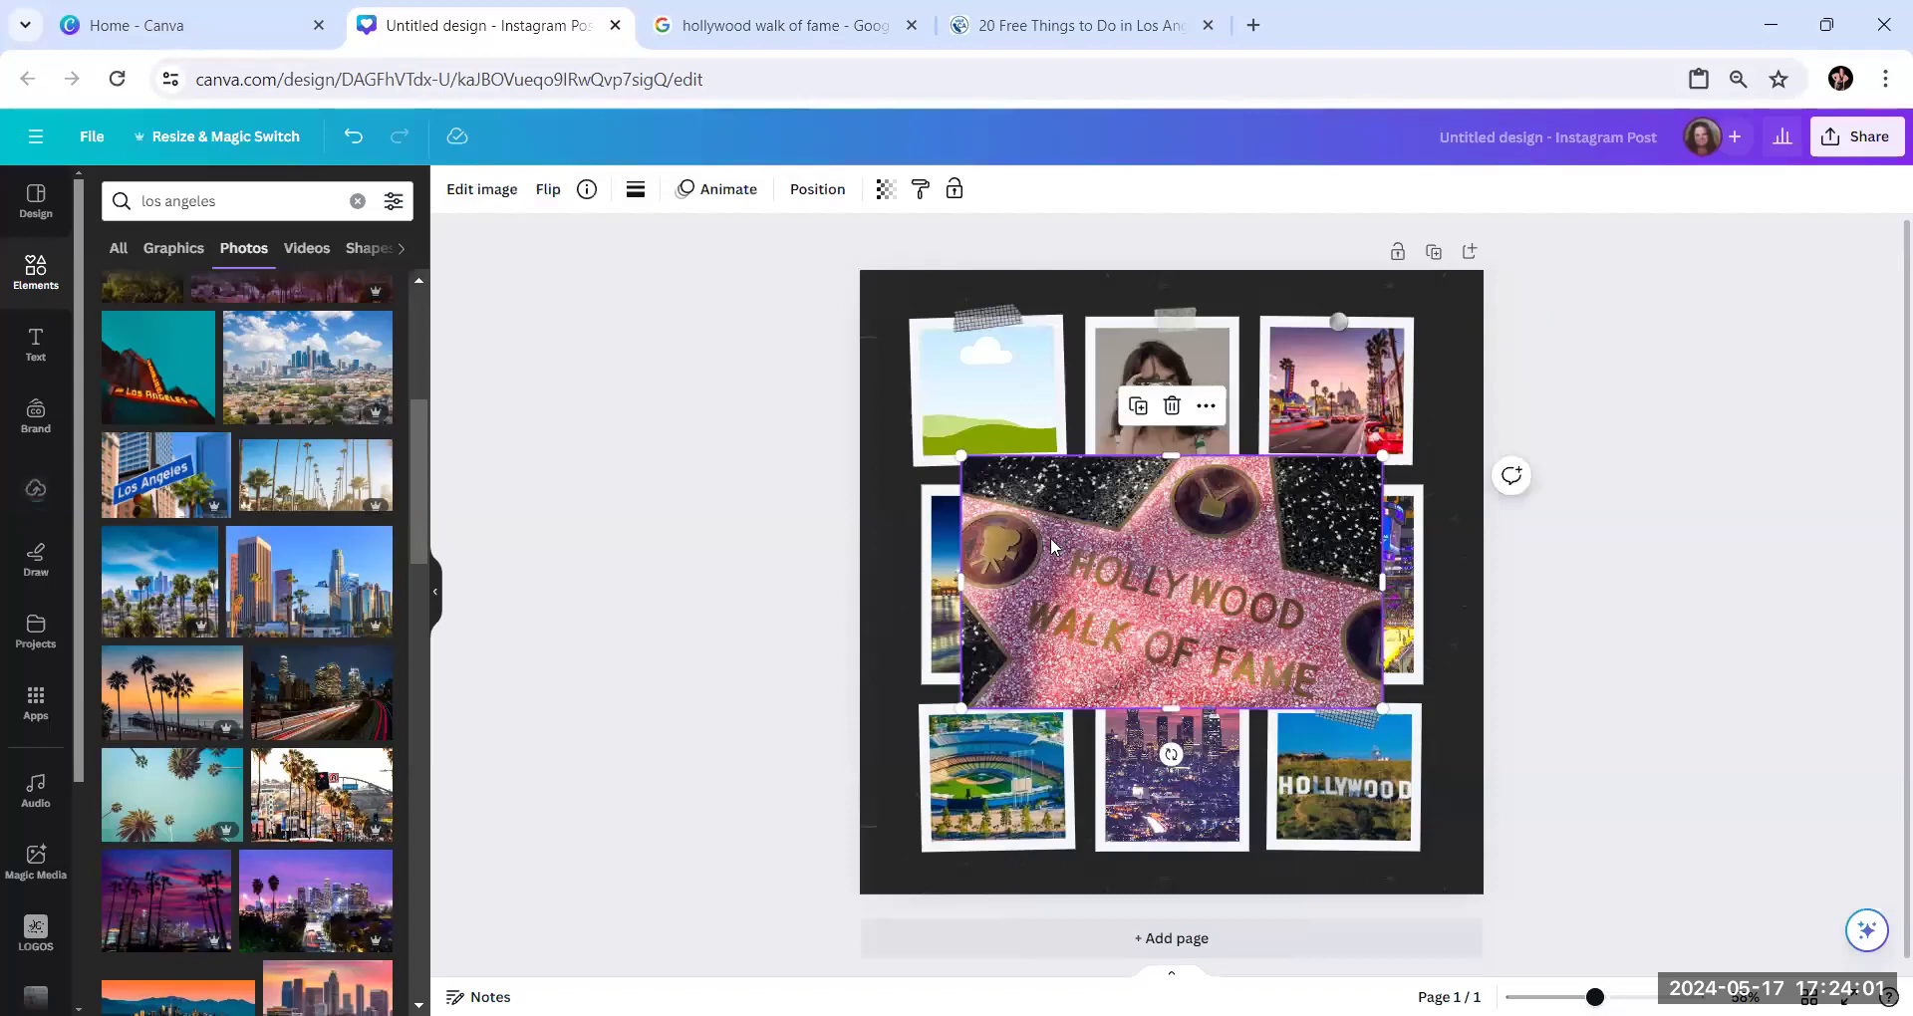
drag(1126, 609, 982, 418)
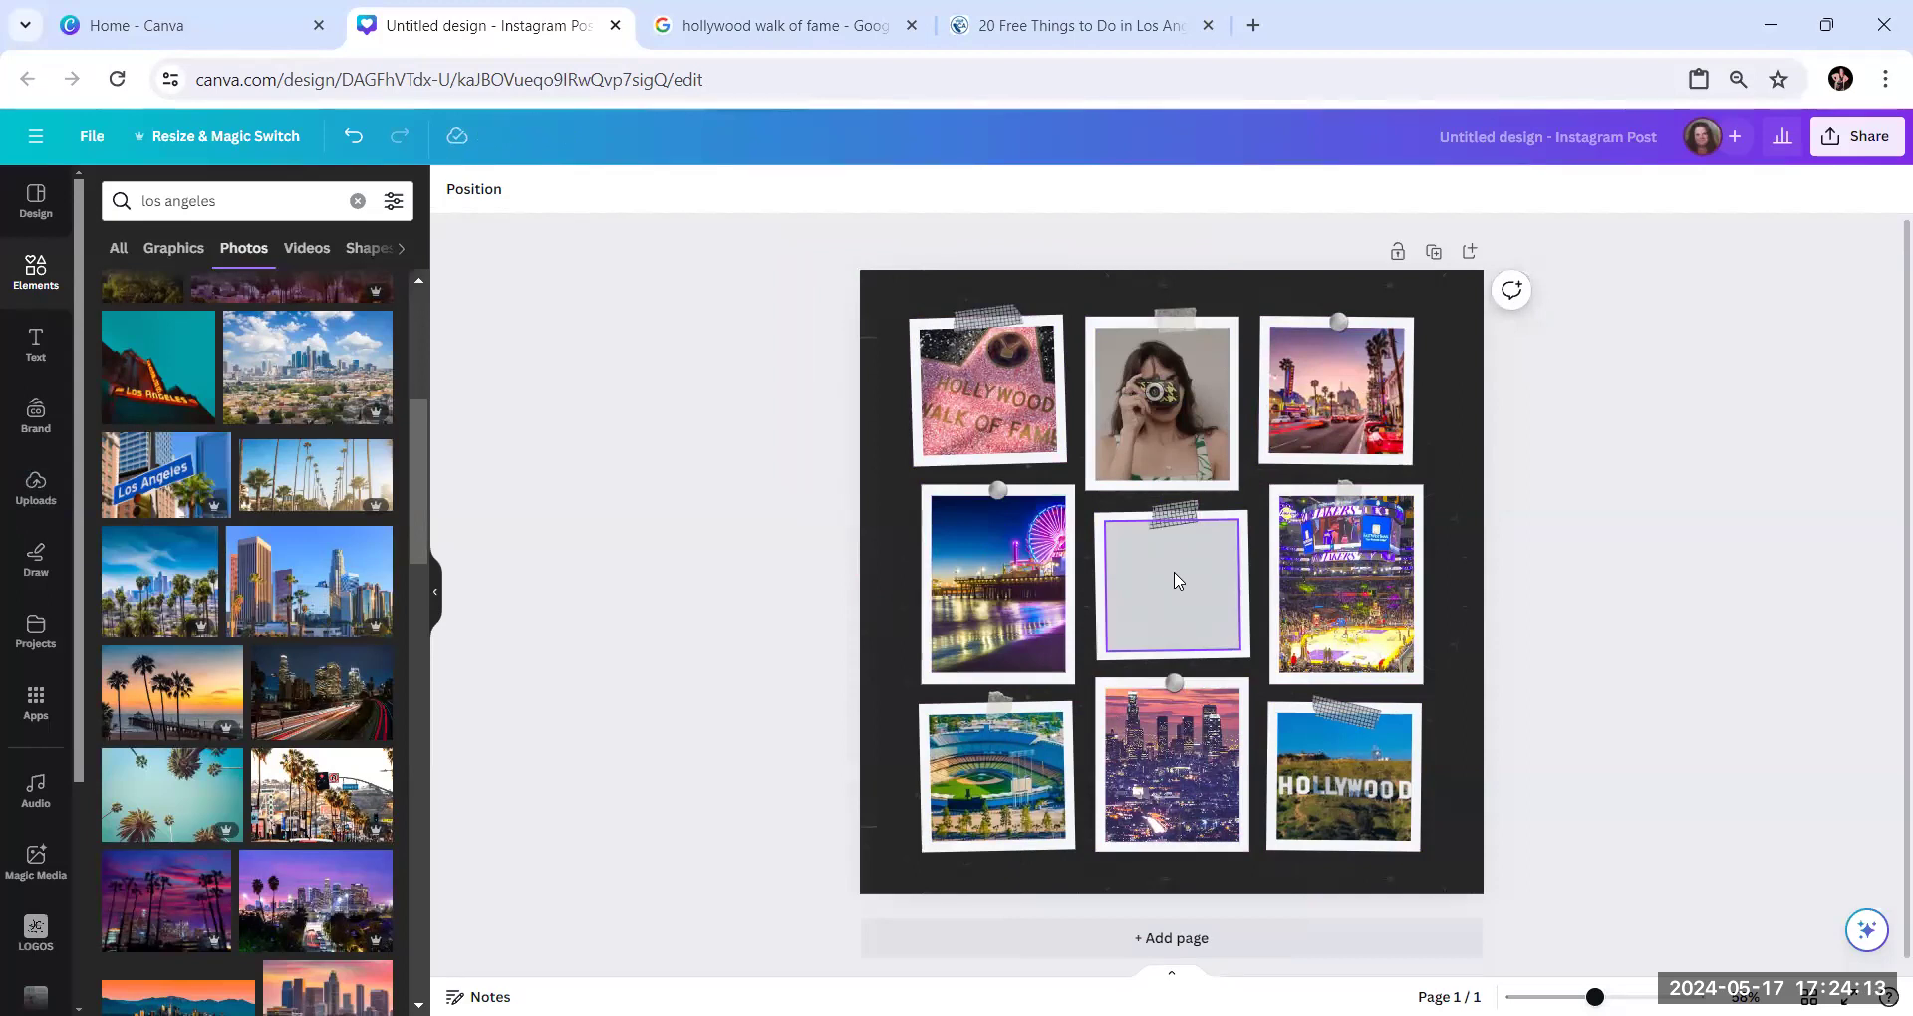
Return to the Visit California article, dismiss the feedback survey and look back through the listed attractions for another photo idea
click(1027, 30)
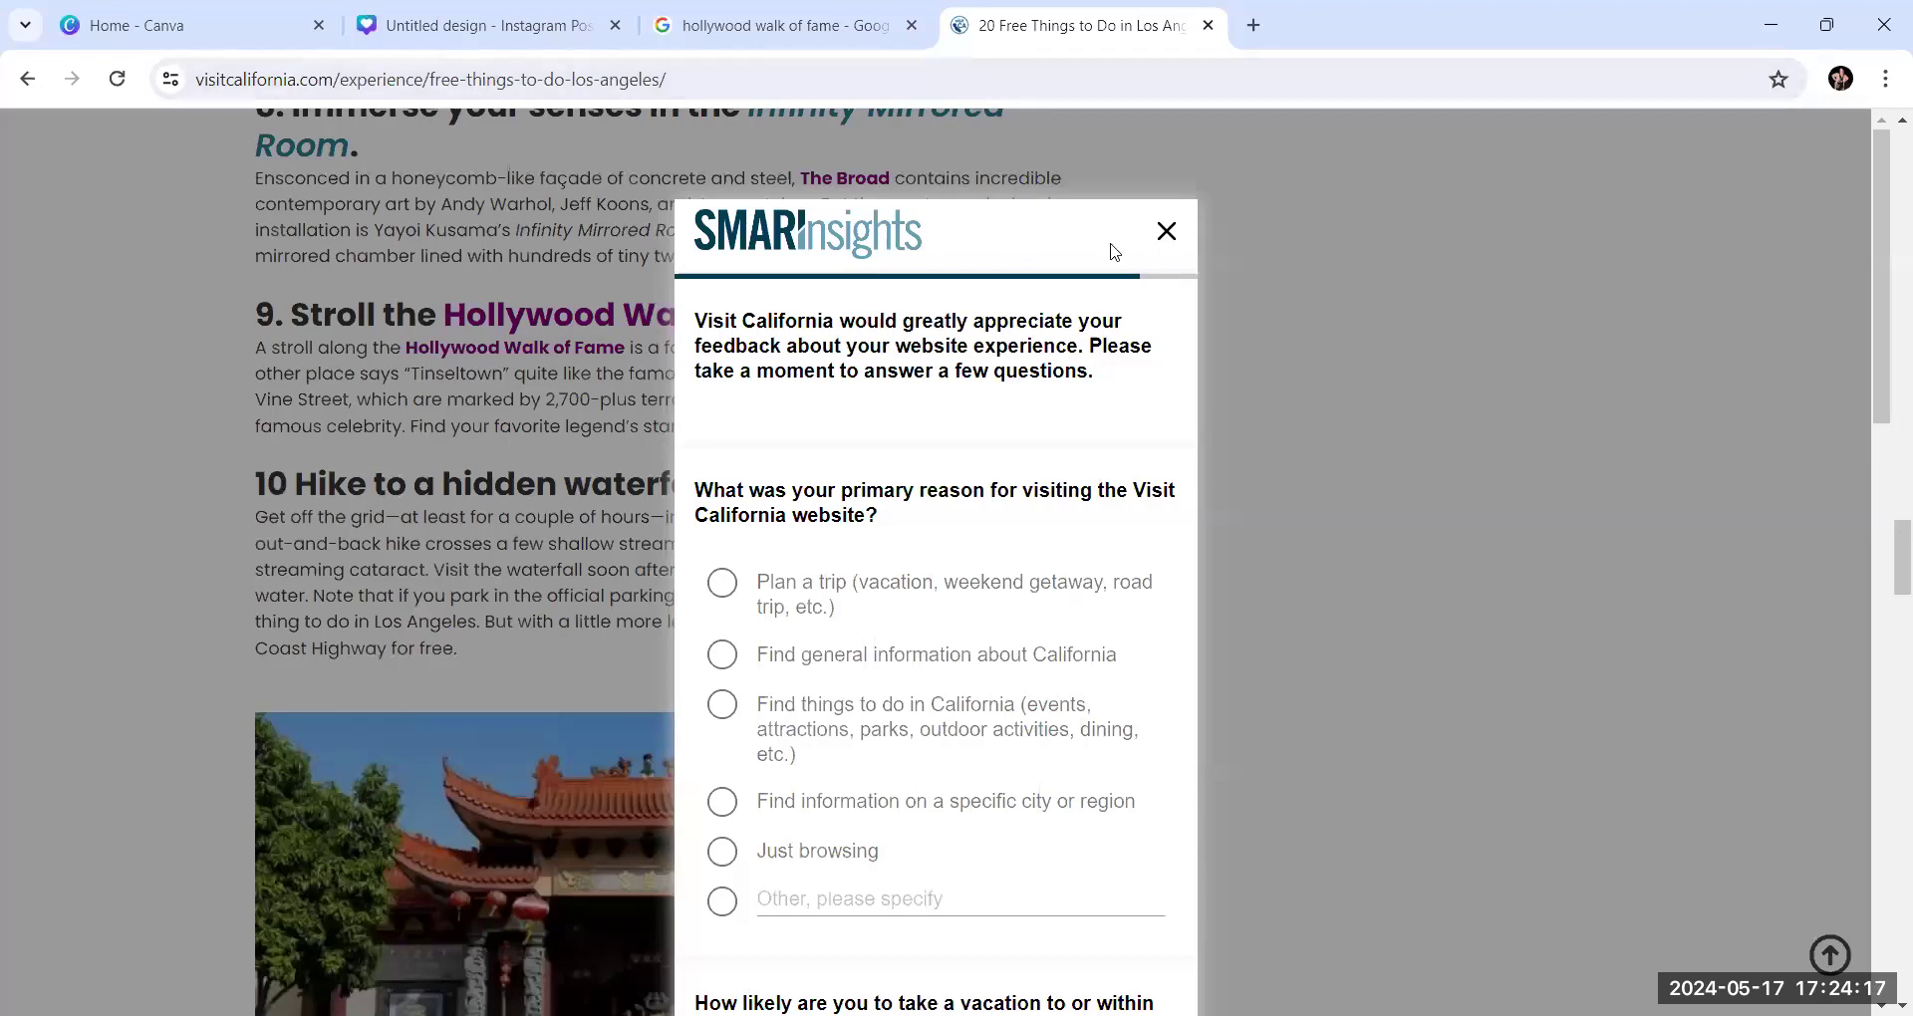
click(1164, 231)
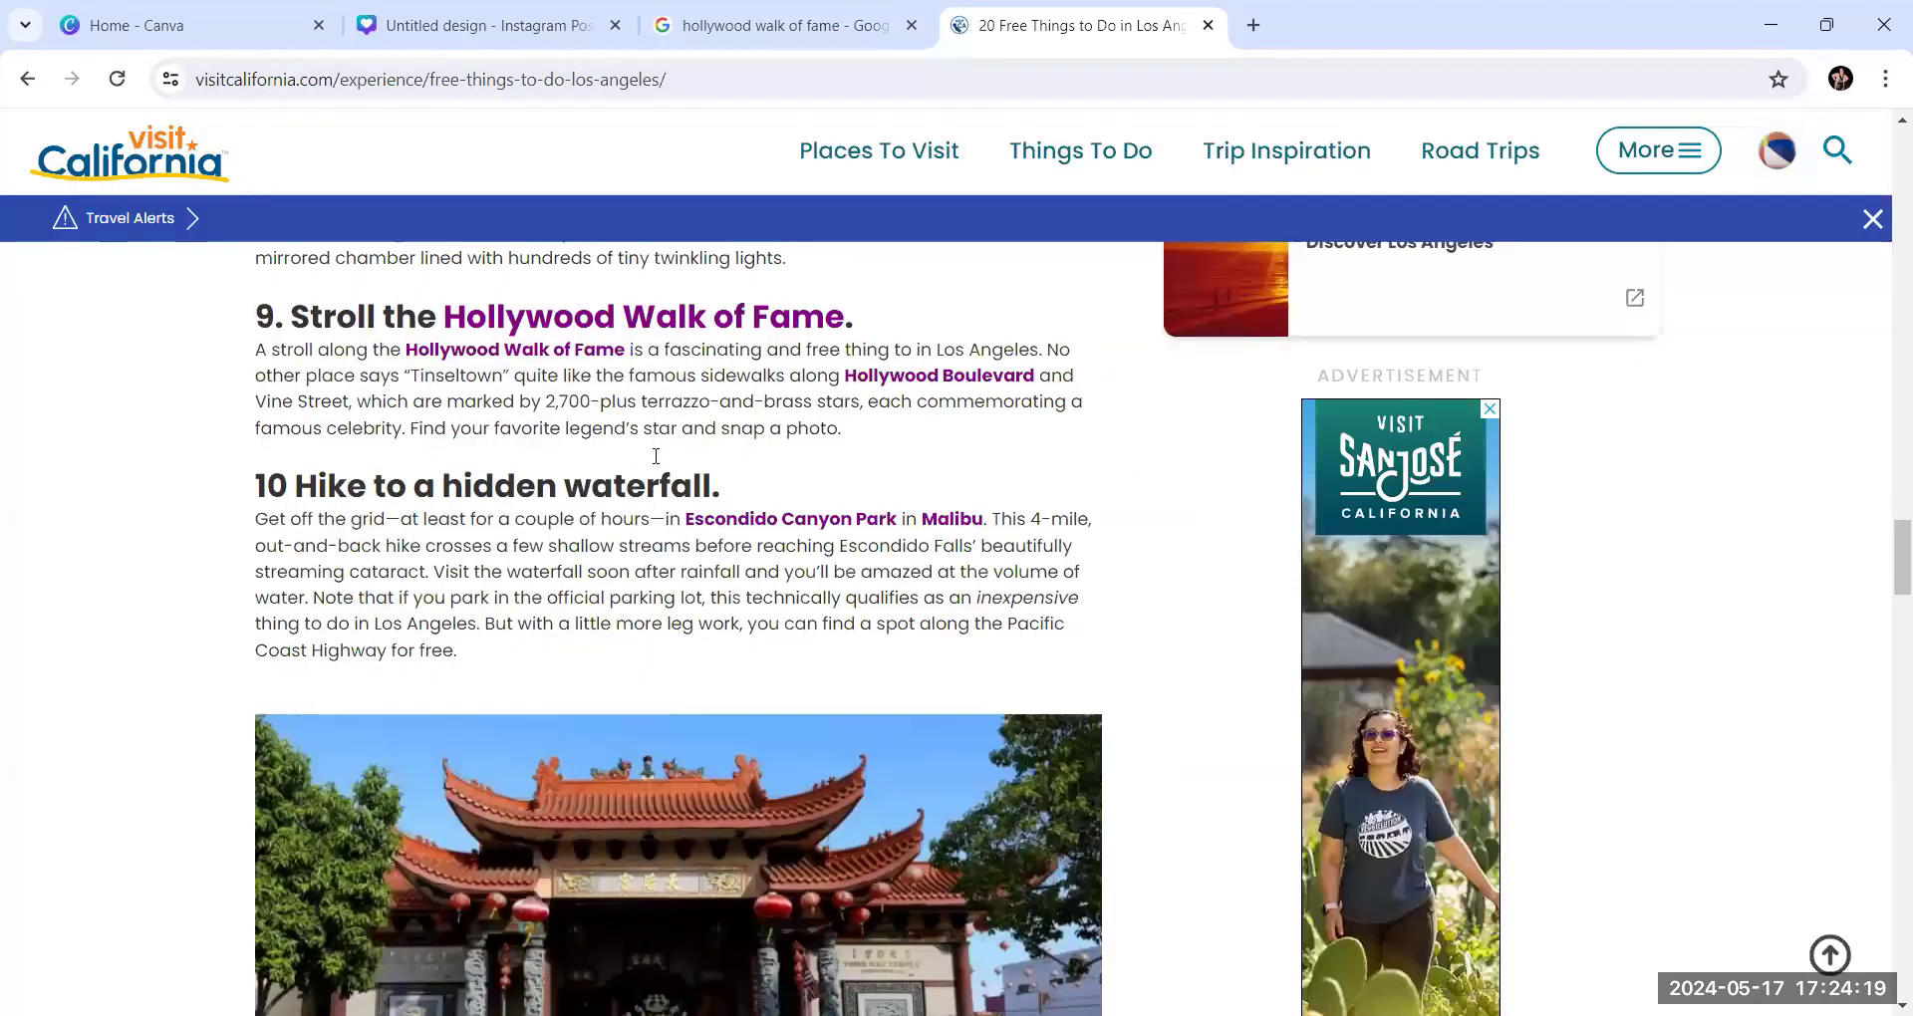
scroll(653, 461, up, 5)
scroll(653, 461, up, 3)
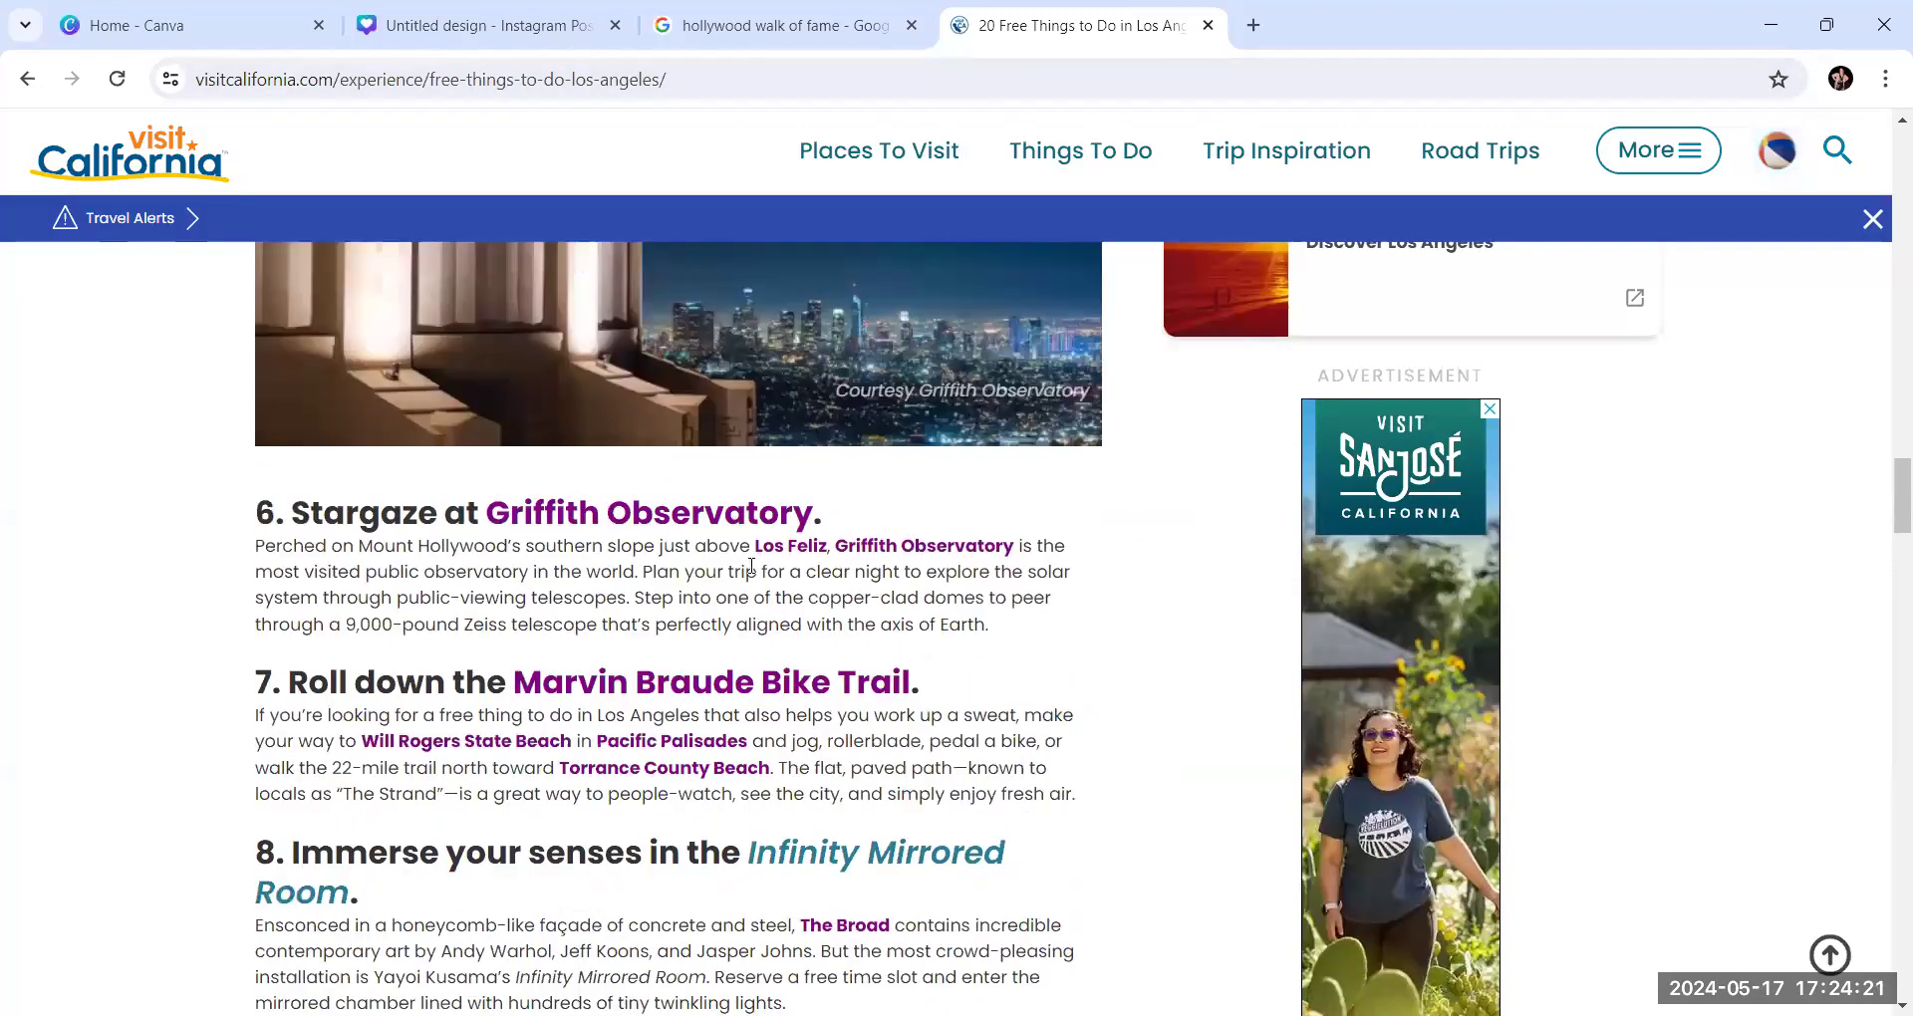
scroll(751, 566, up, 6)
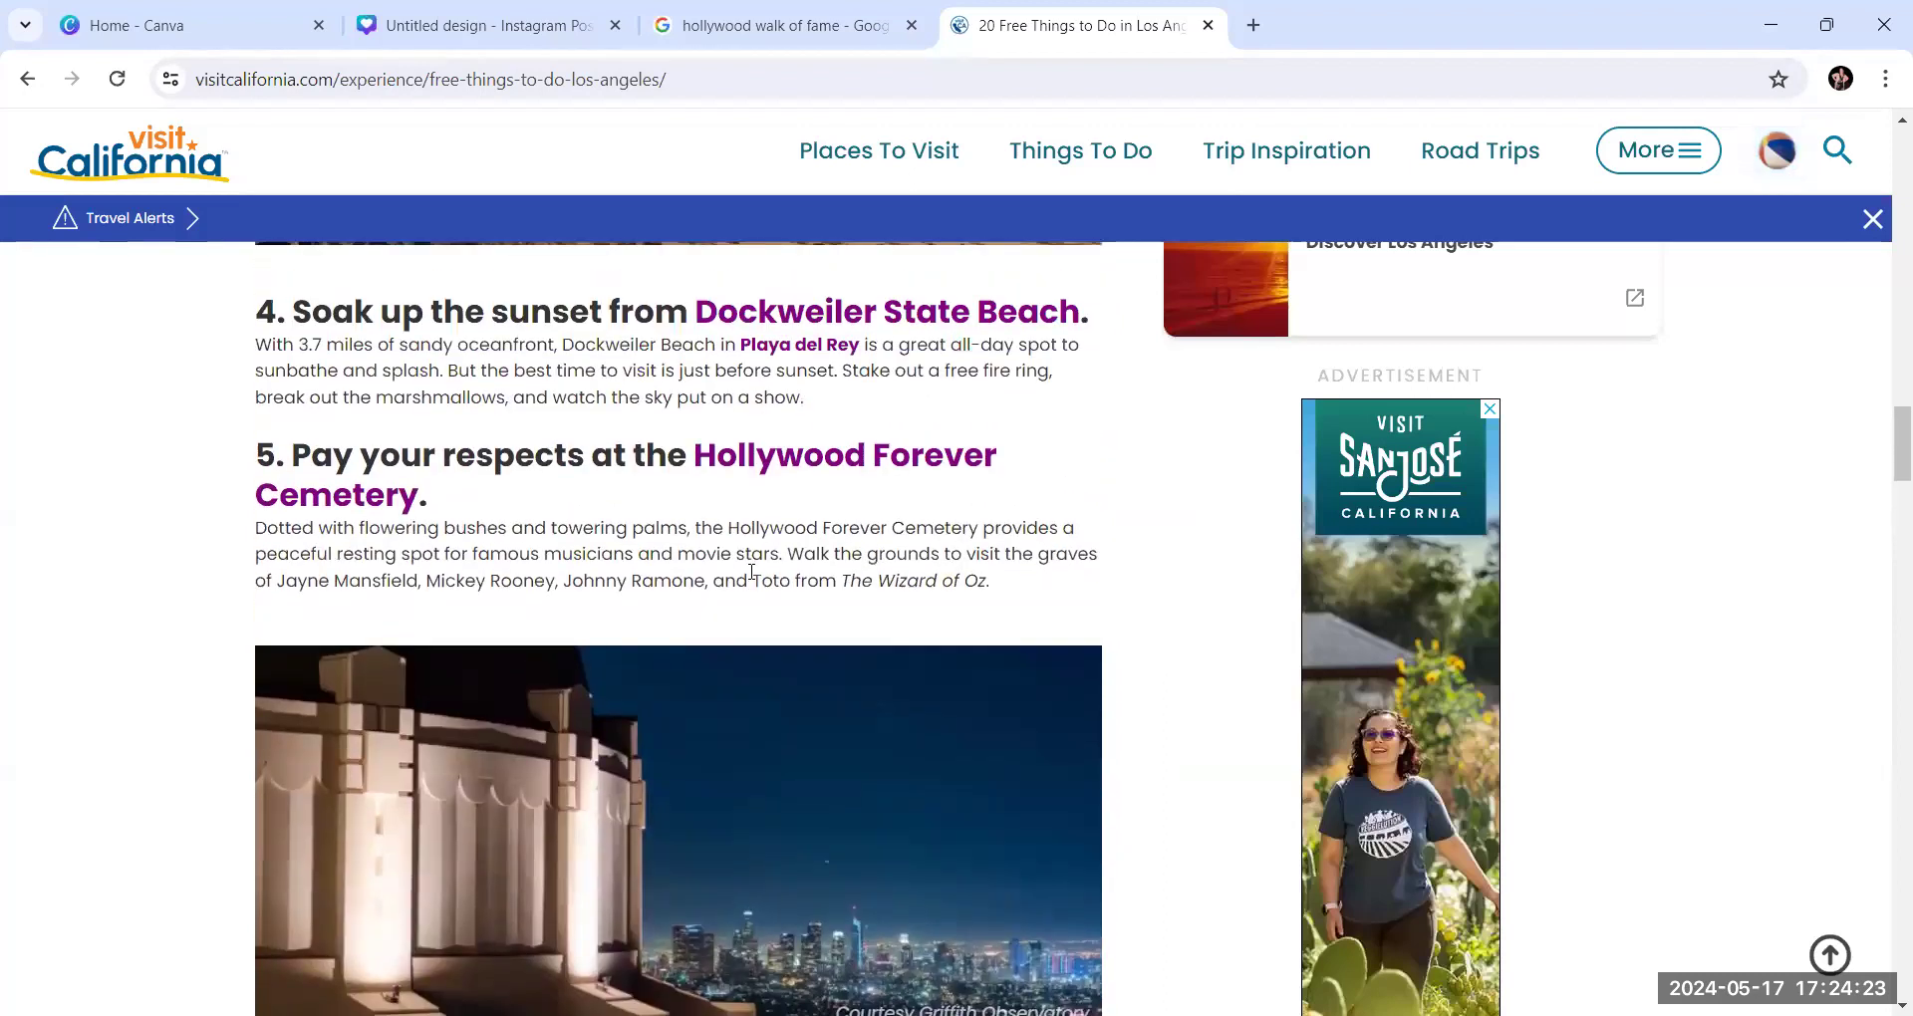
scroll(751, 573, up, 1)
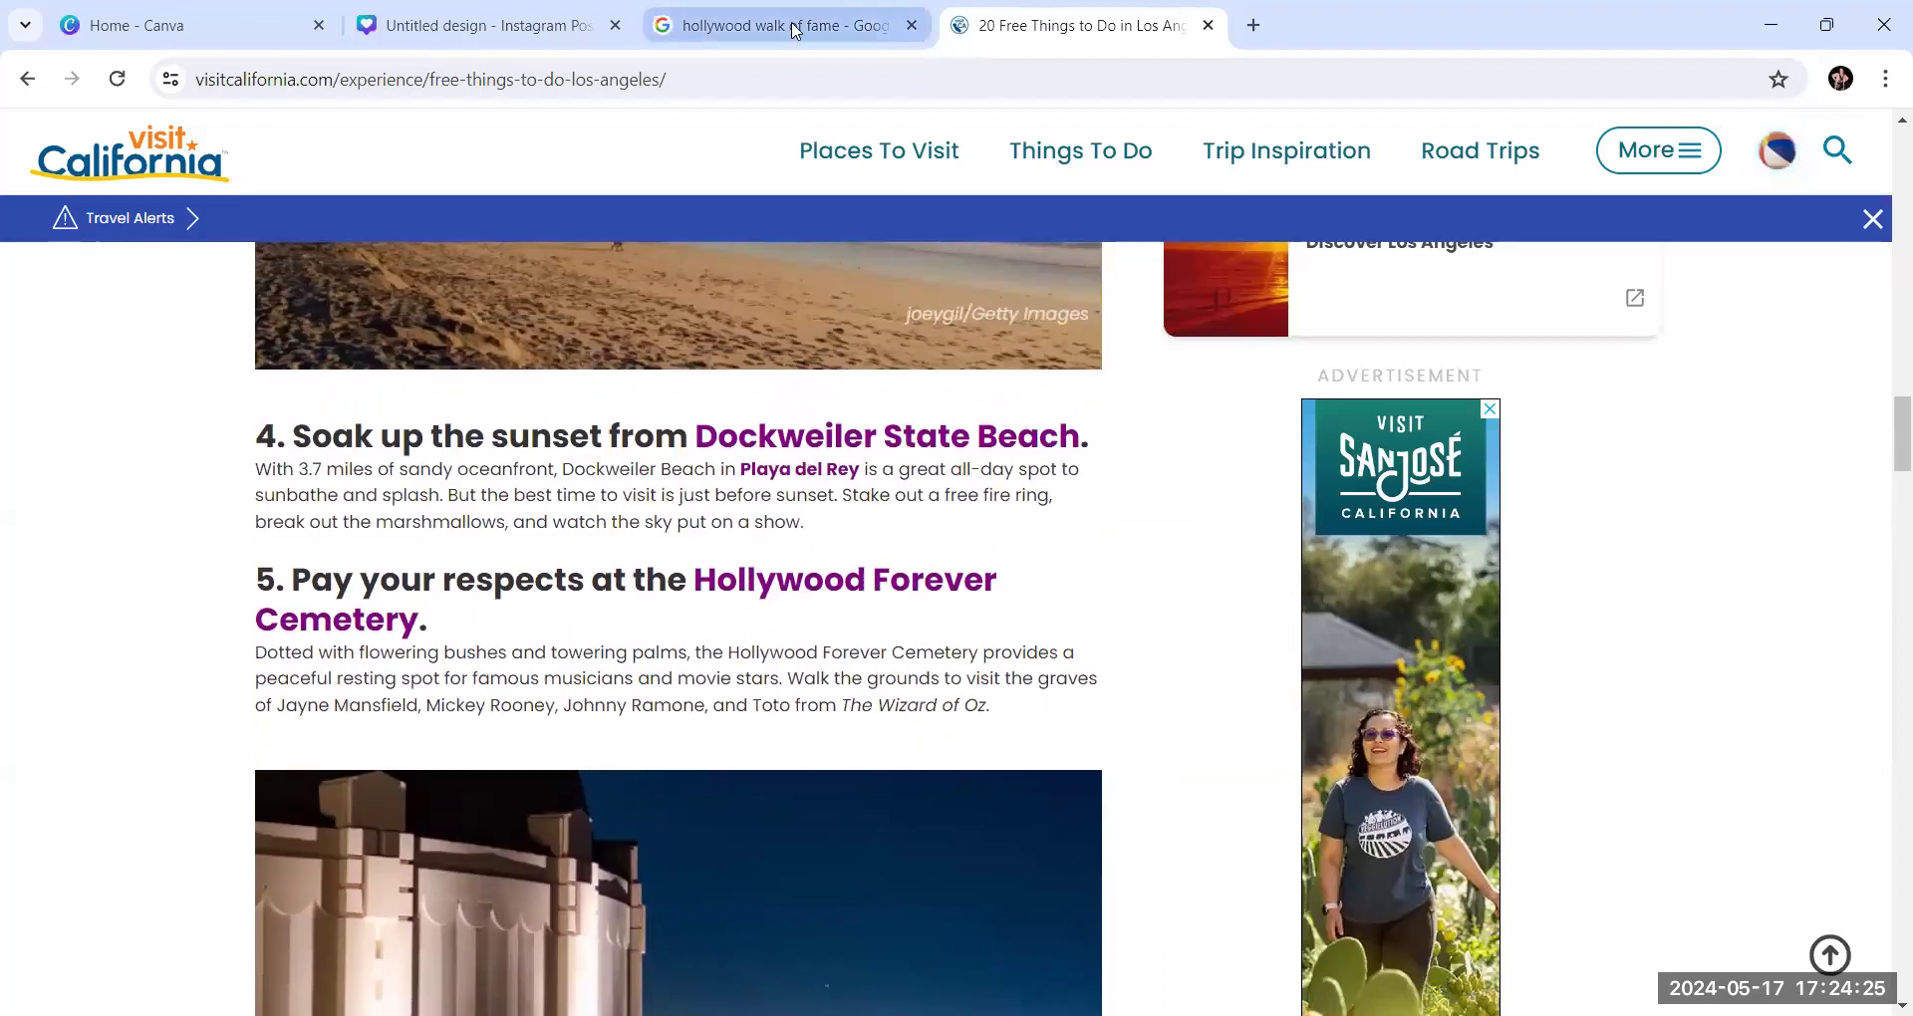
Return to Google Images and replace the query with a search for "los angeles beach"
click(796, 29)
click(493, 147)
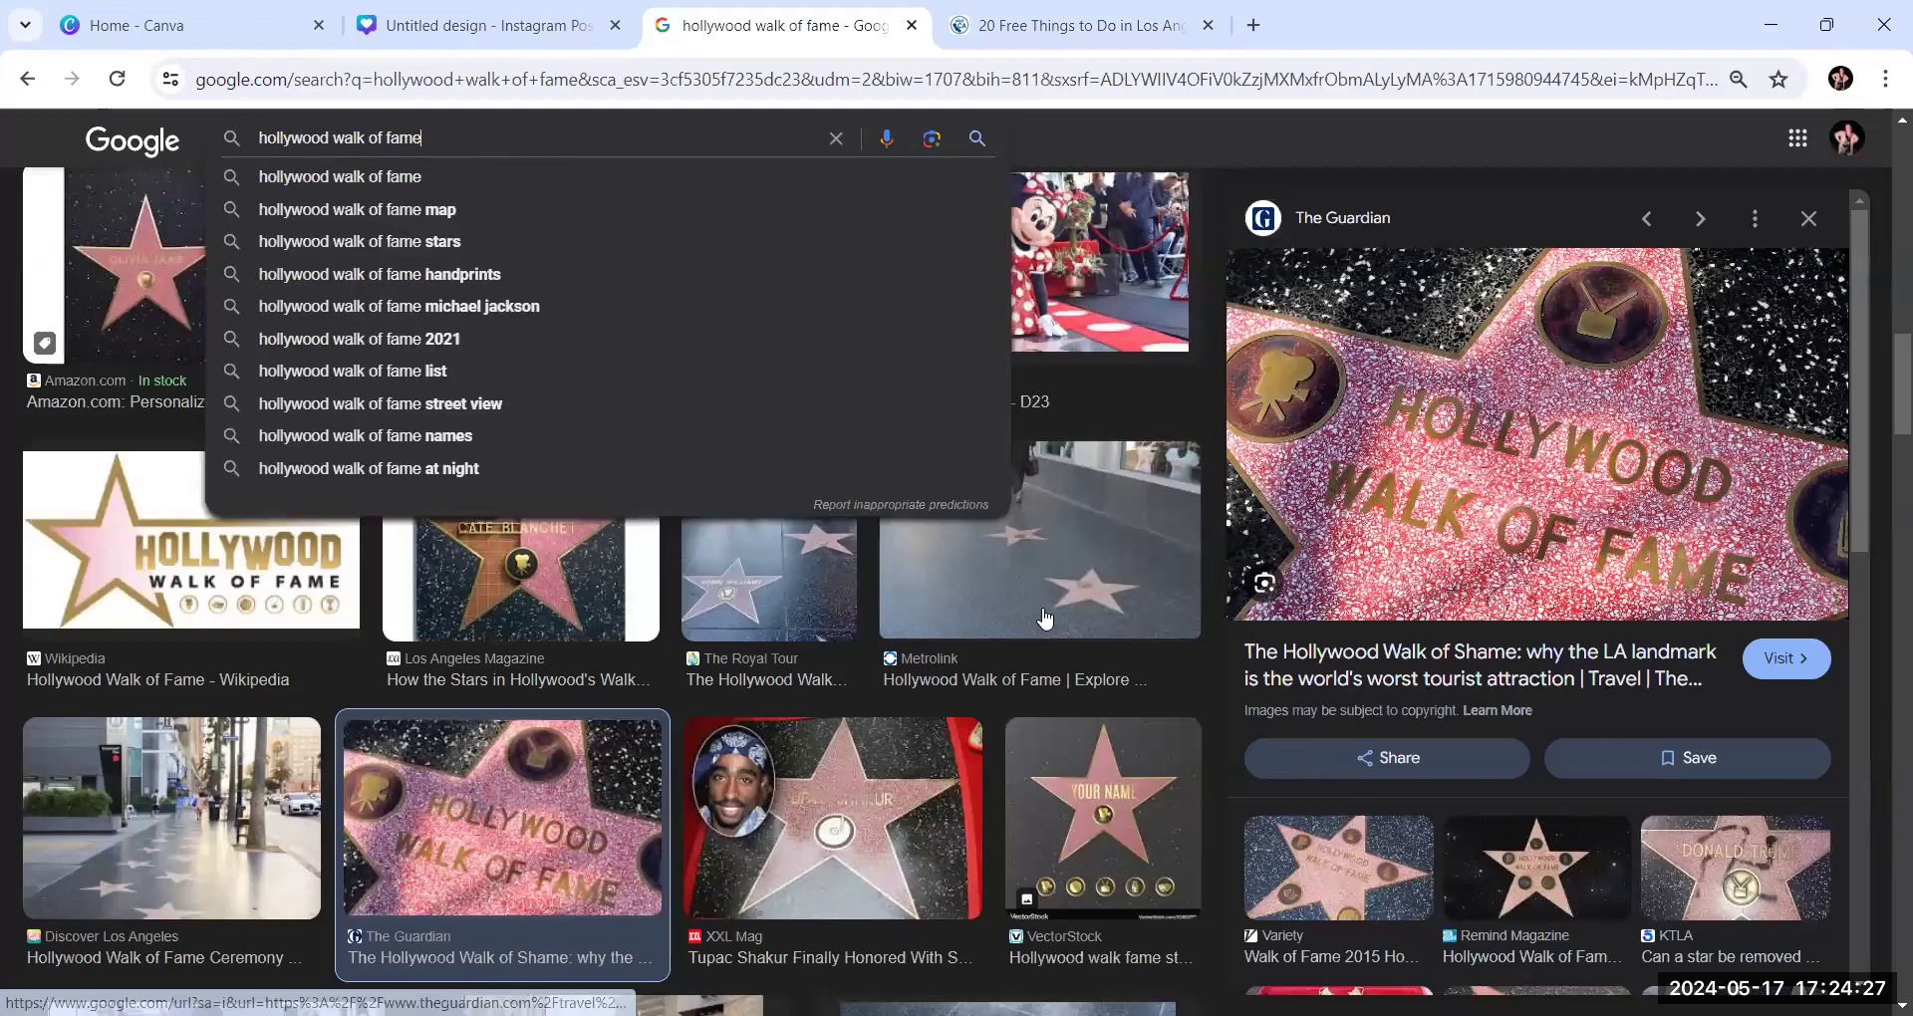
key(BackSpace)
key(BackSpace)
key(BackSpace)
key(BackSpace)
key(BackSpace)
key(BackSpace)
key(BackSpace)
key(BackSpace)
key(BackSpace)
key(BackSpace)
key(BackSpace)
key(BackSpace)
key(BackSpace)
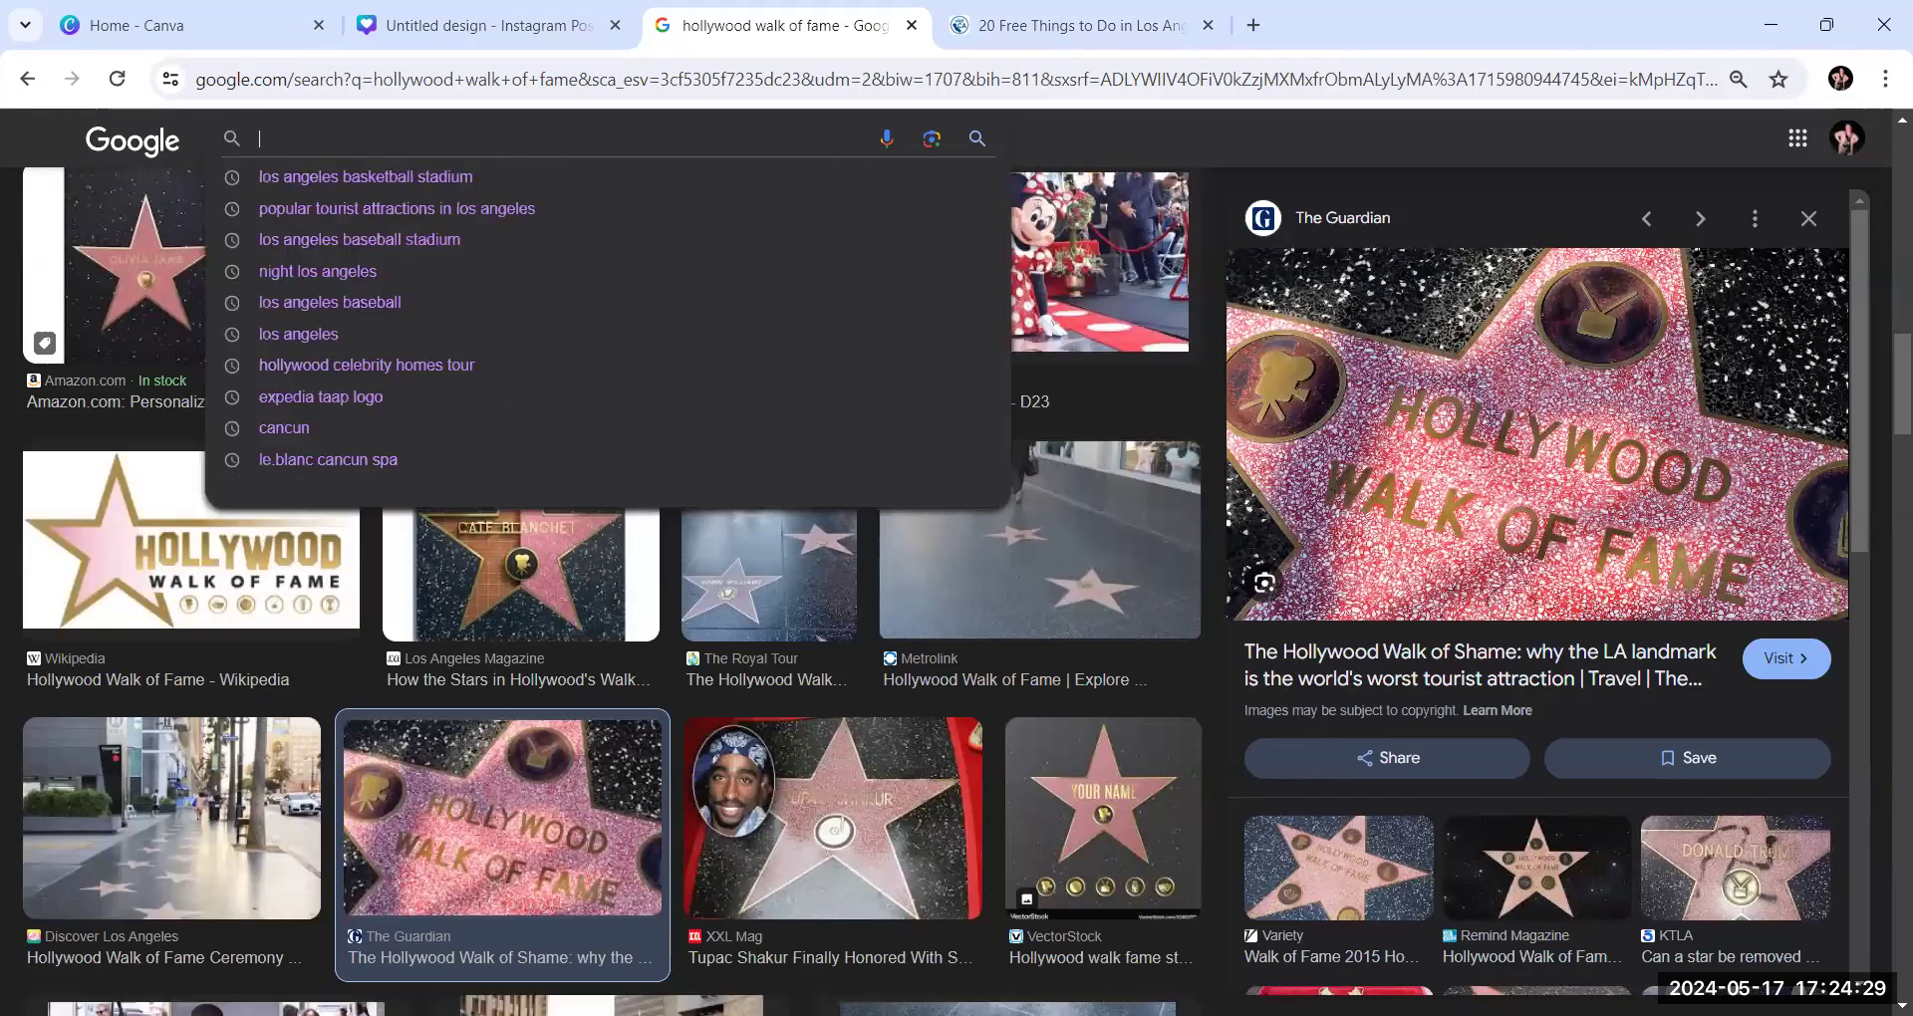
text(los an)
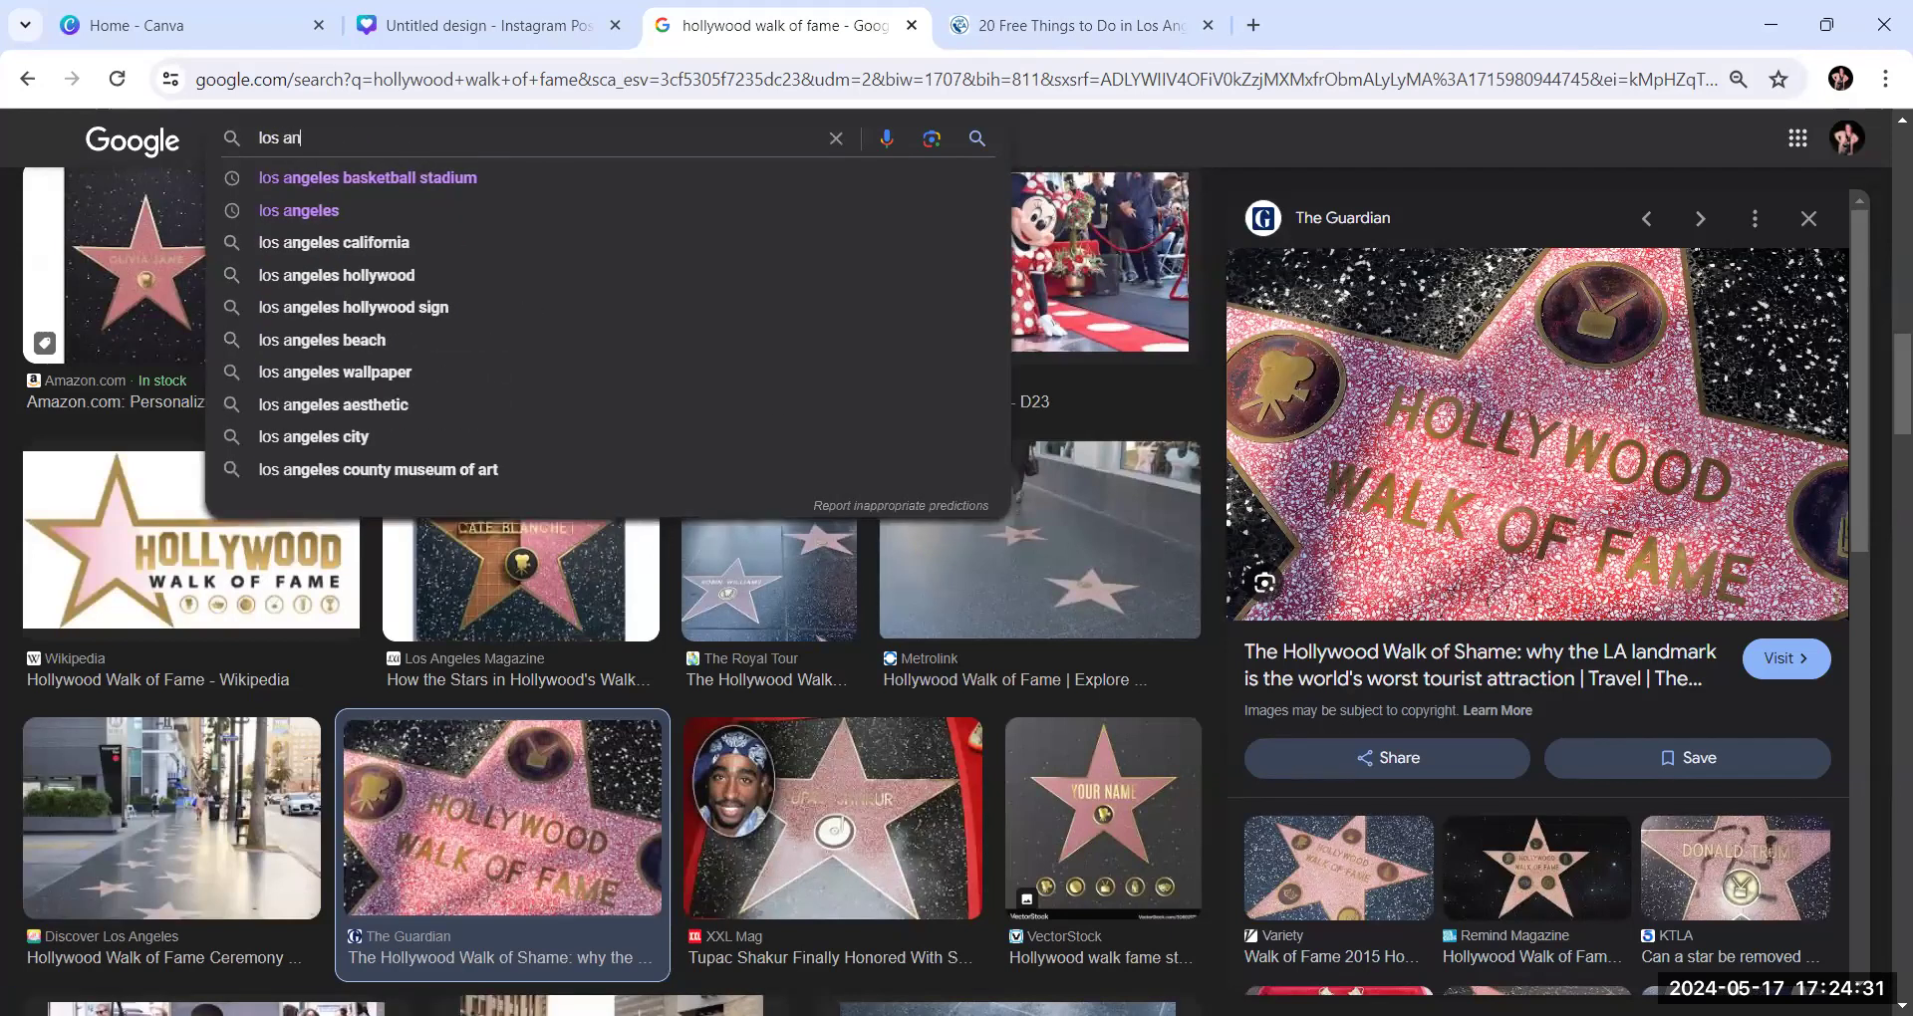
text(gel)
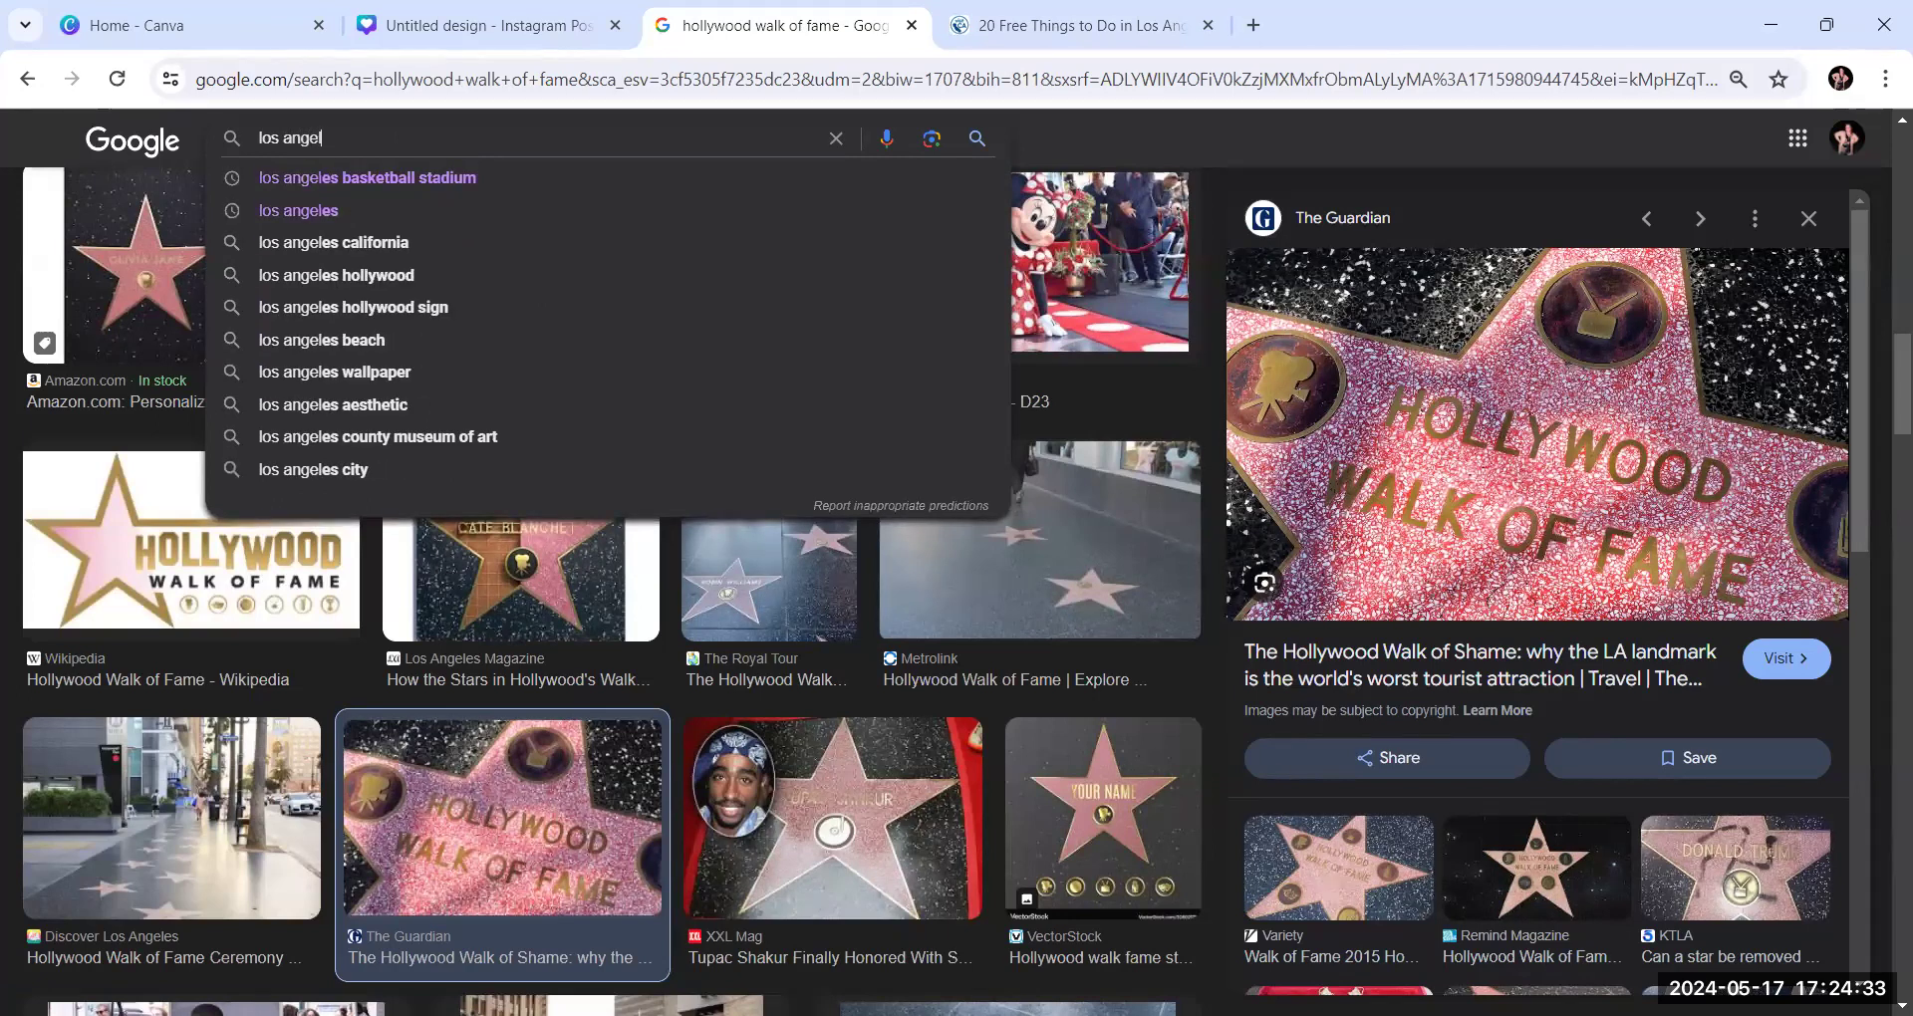
text(es beach)
key(Return)
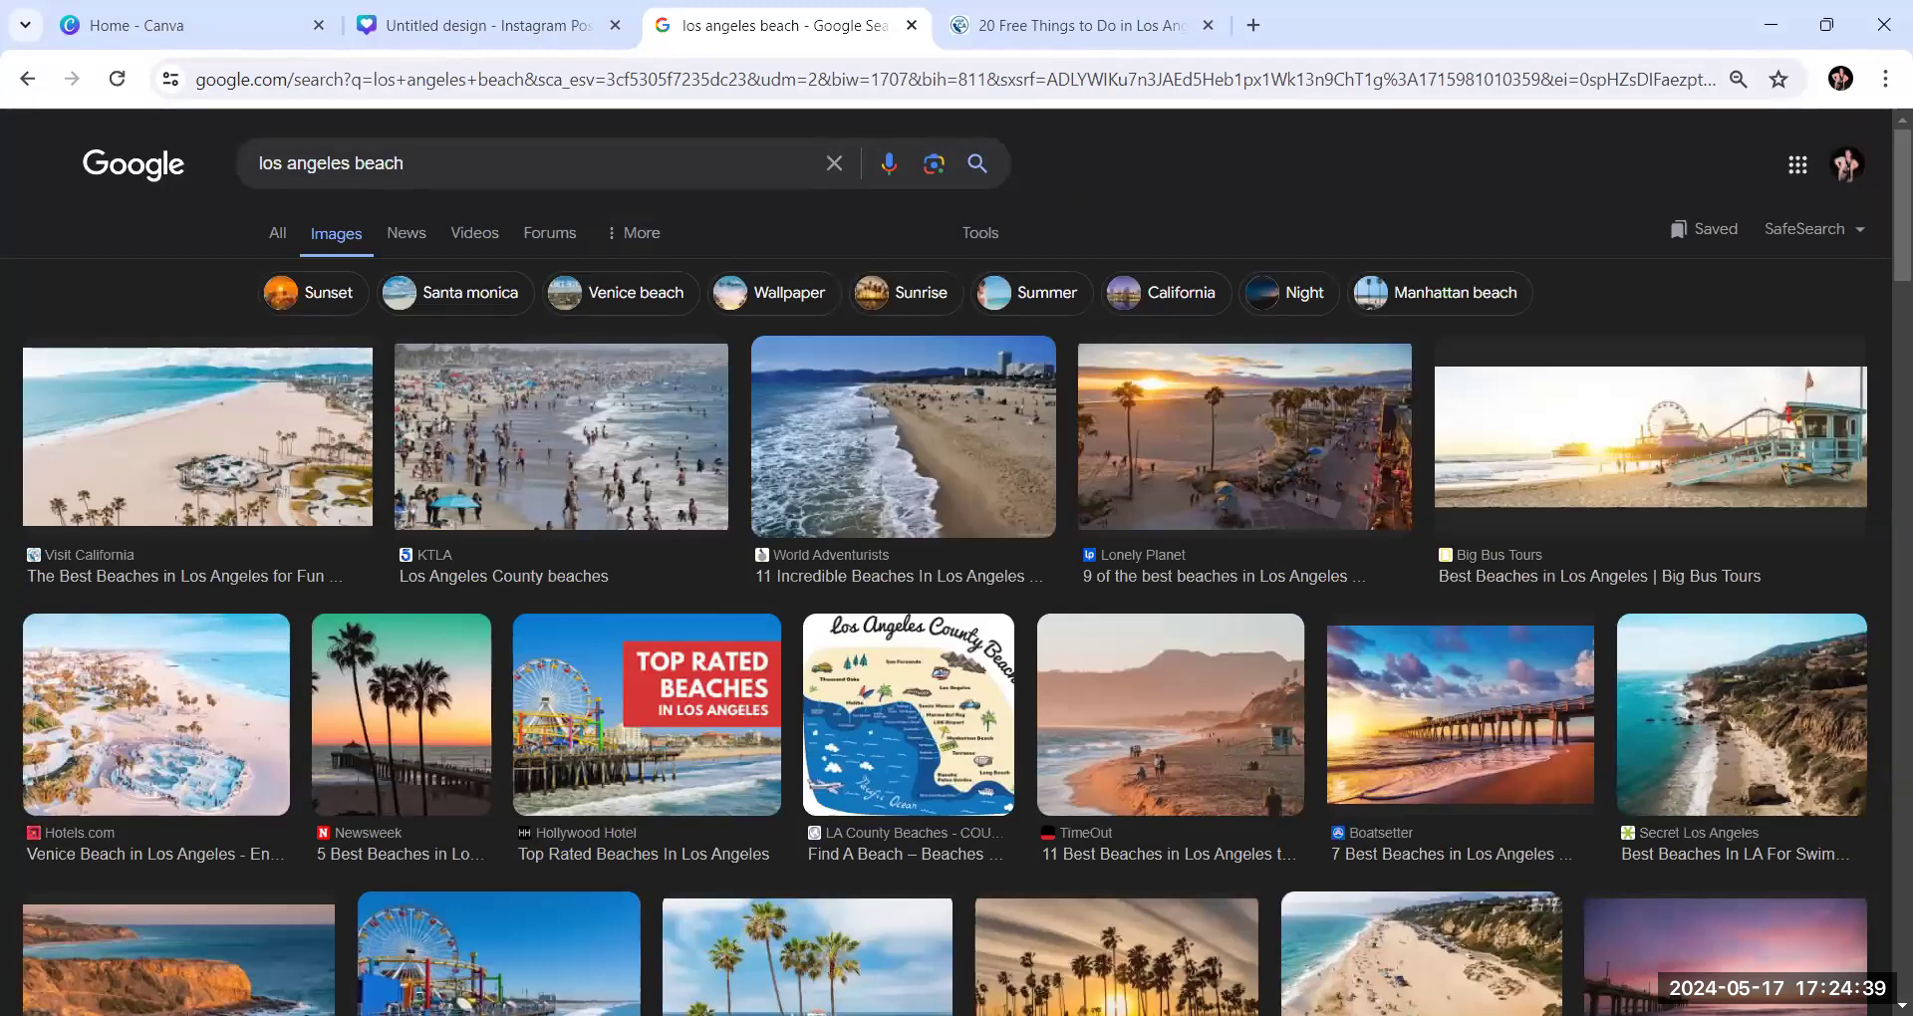
Find Vagabondish's sunset photo of the beach pier in the image results and copy the image
scroll(1331, 872, down, 3)
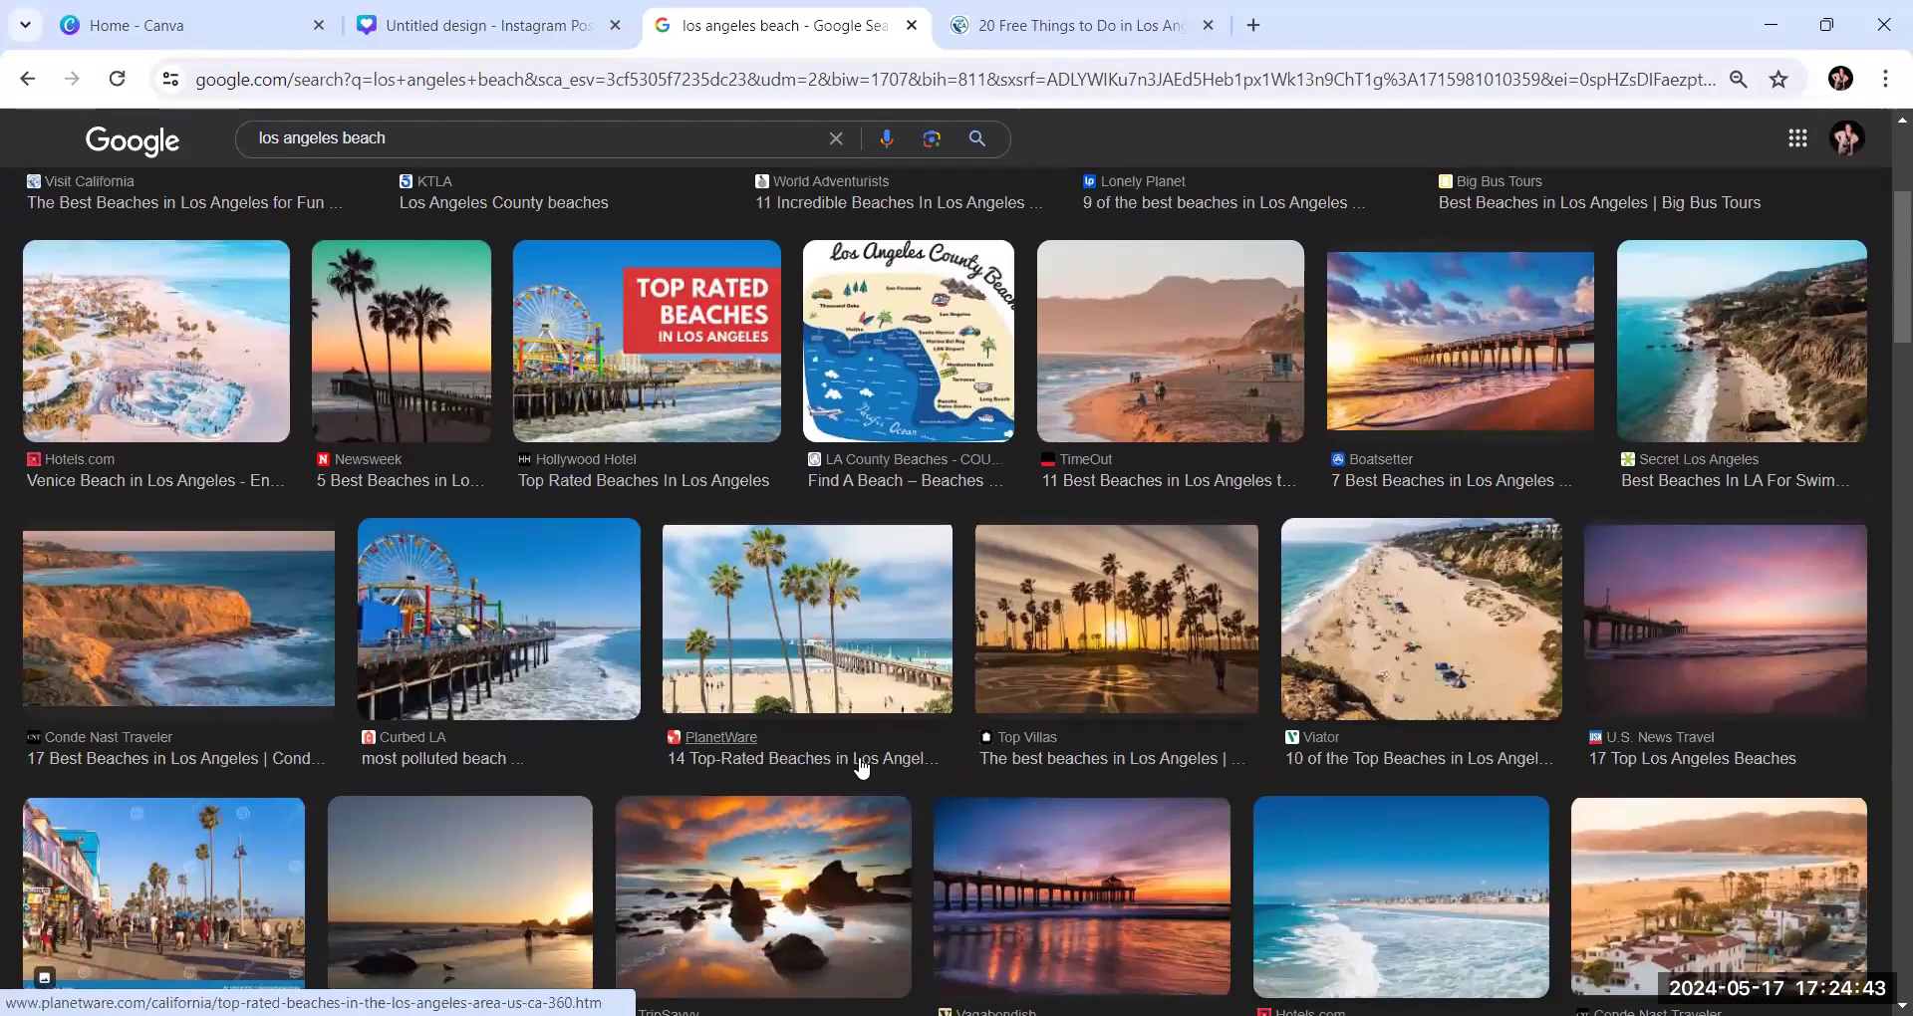
scroll(862, 767, down, 2)
scroll(862, 768, down, 2)
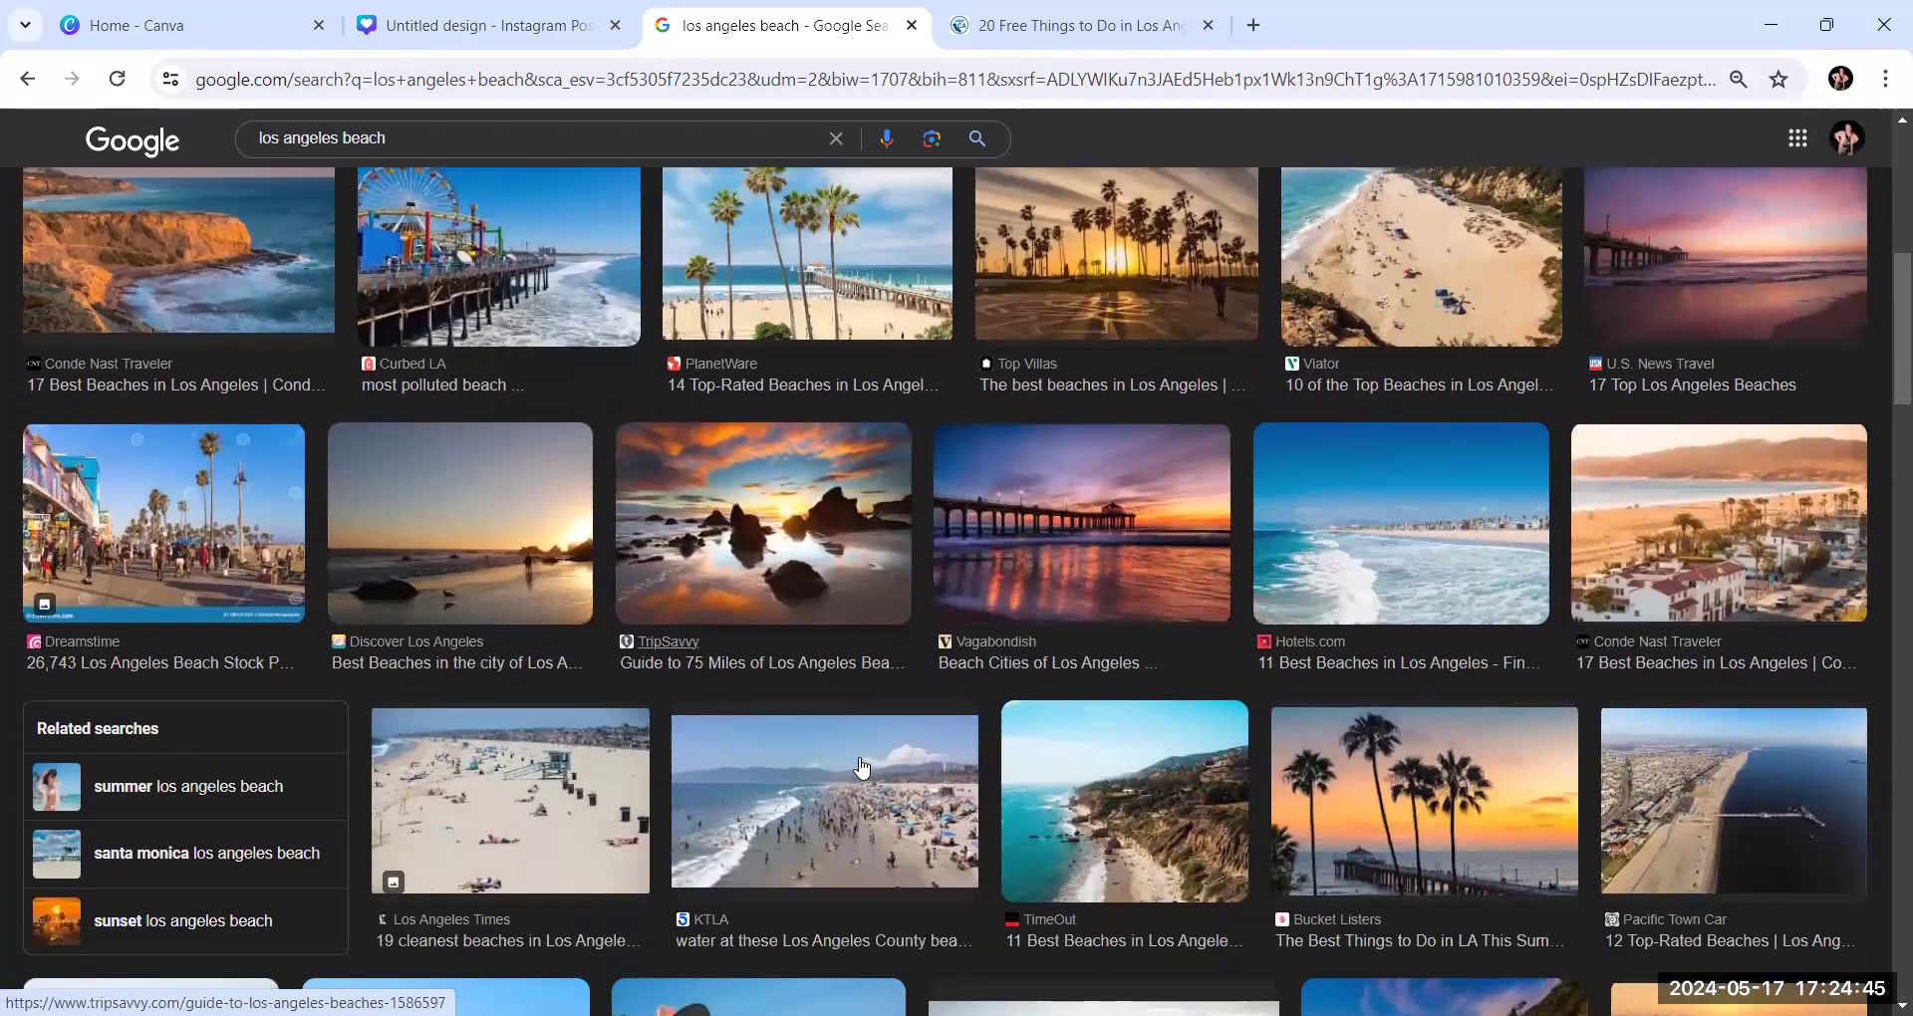
click(1100, 566)
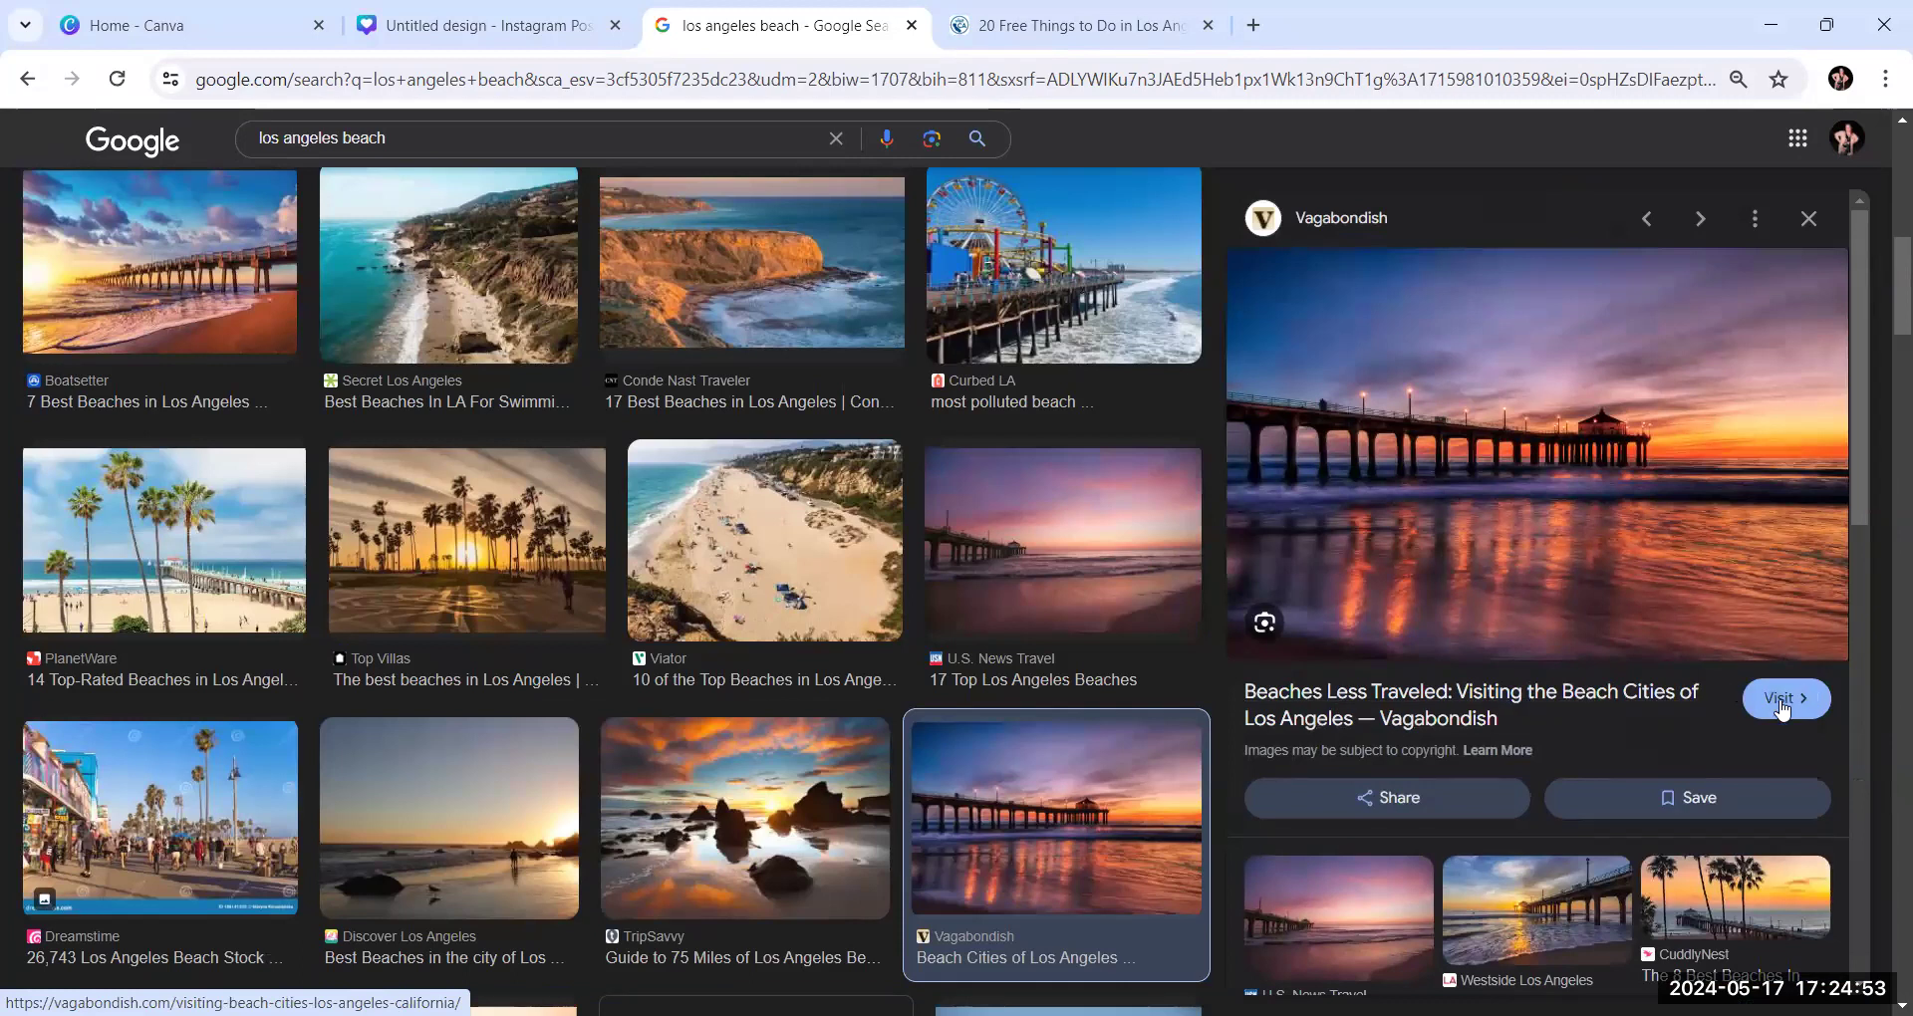
right_click(1506, 476)
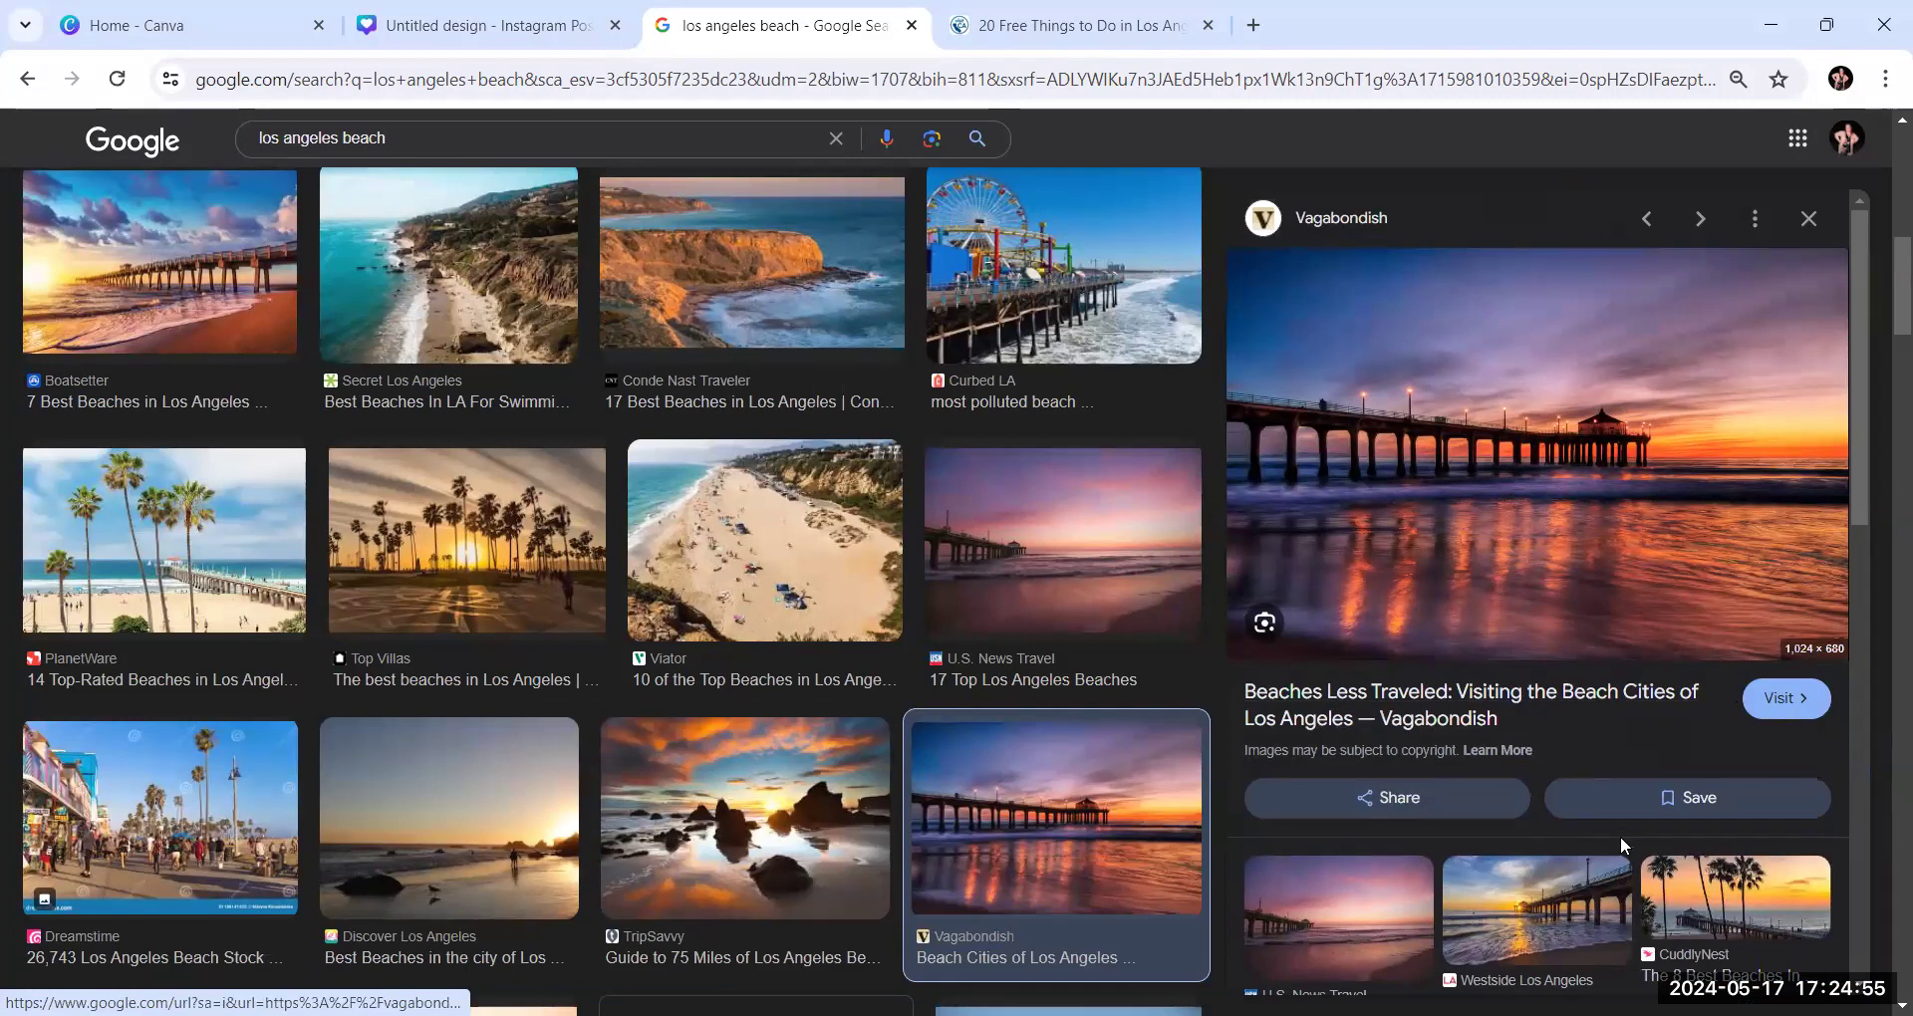
click(1621, 889)
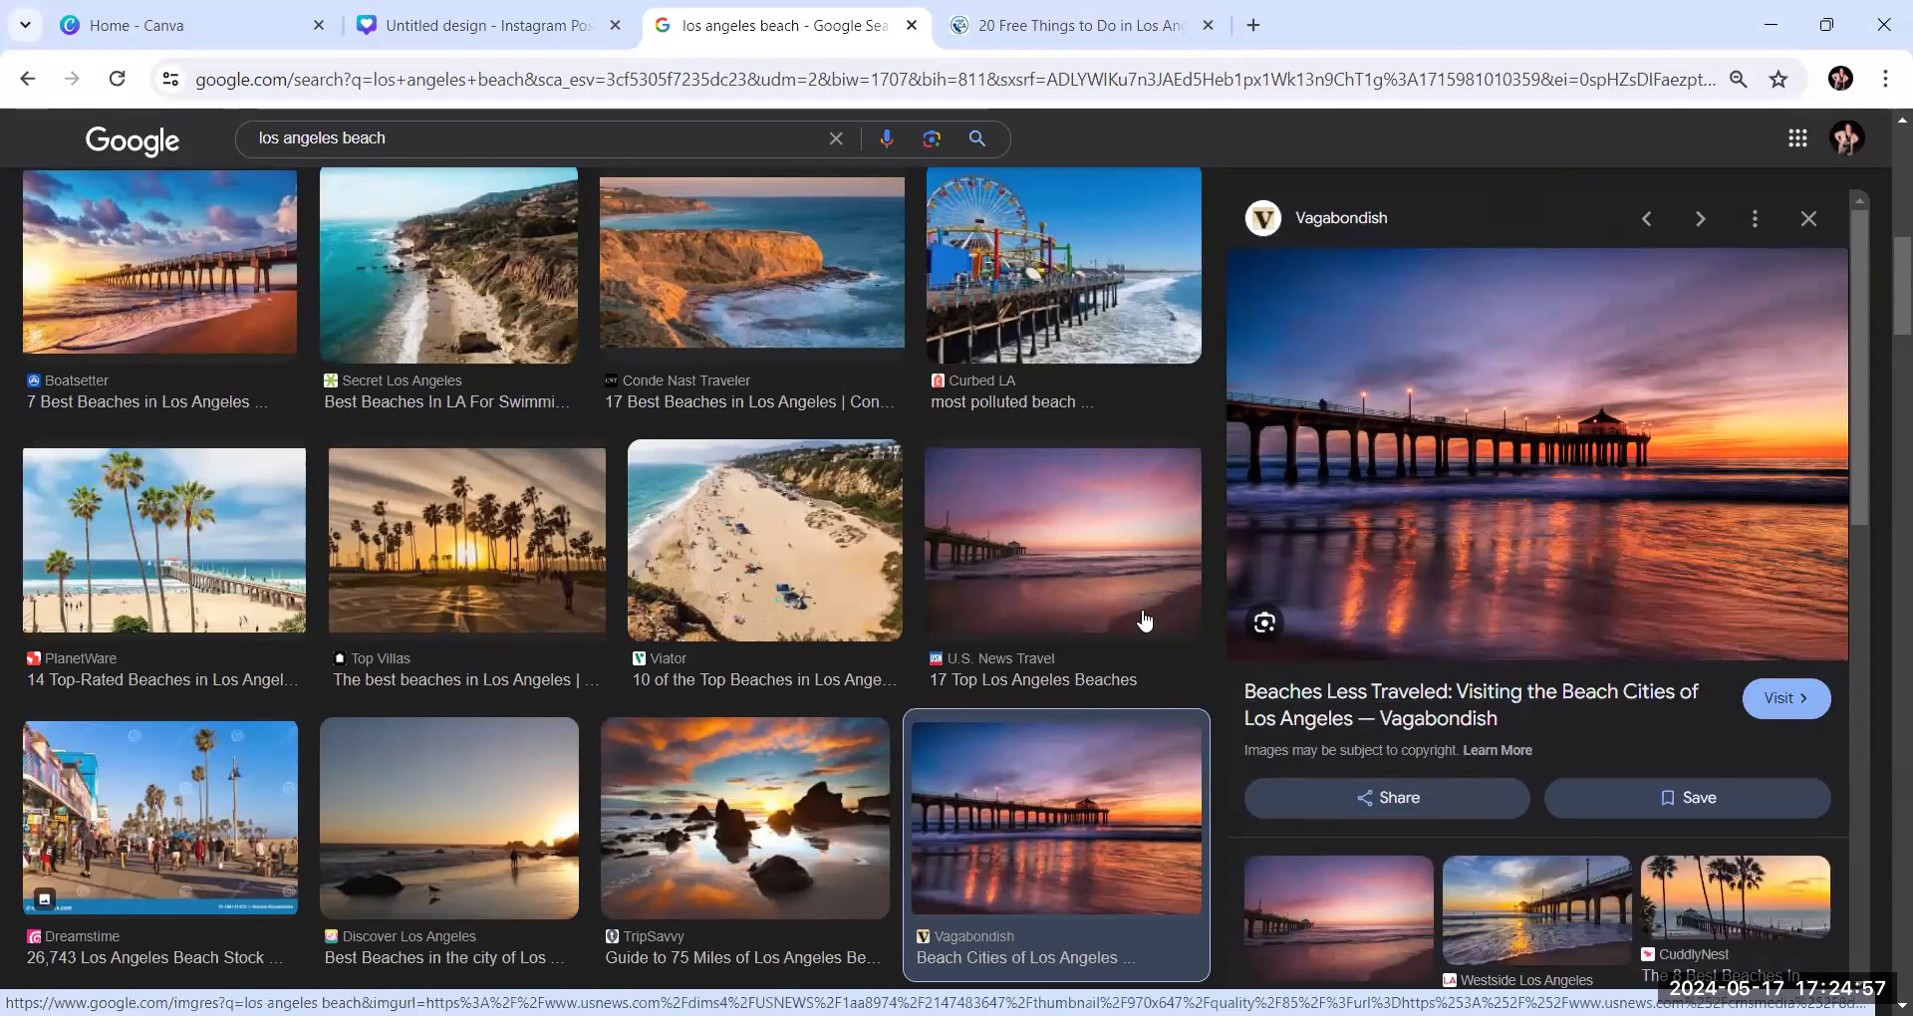
Switch to the Canva collage, paste the pier photo and use it to replace the woman with the camera in the upper-middle frame
click(478, 25)
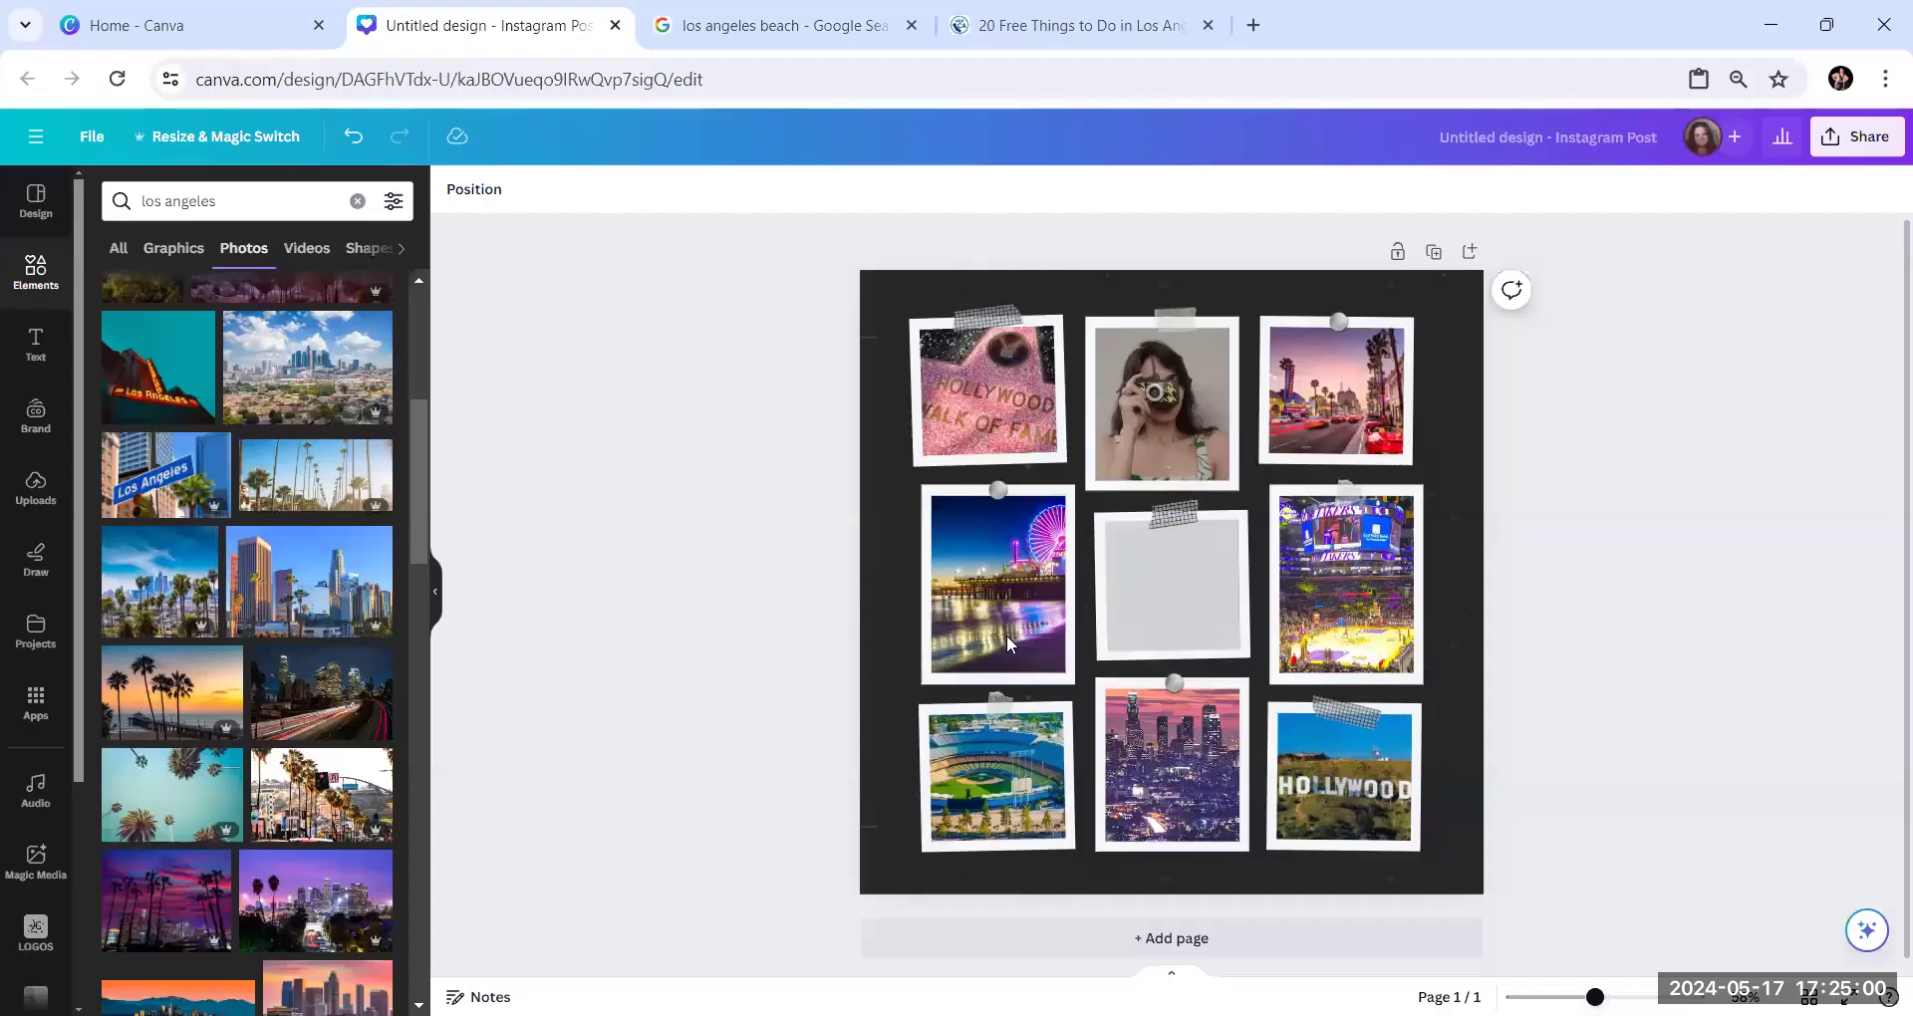
right_click(1133, 435)
click(1170, 495)
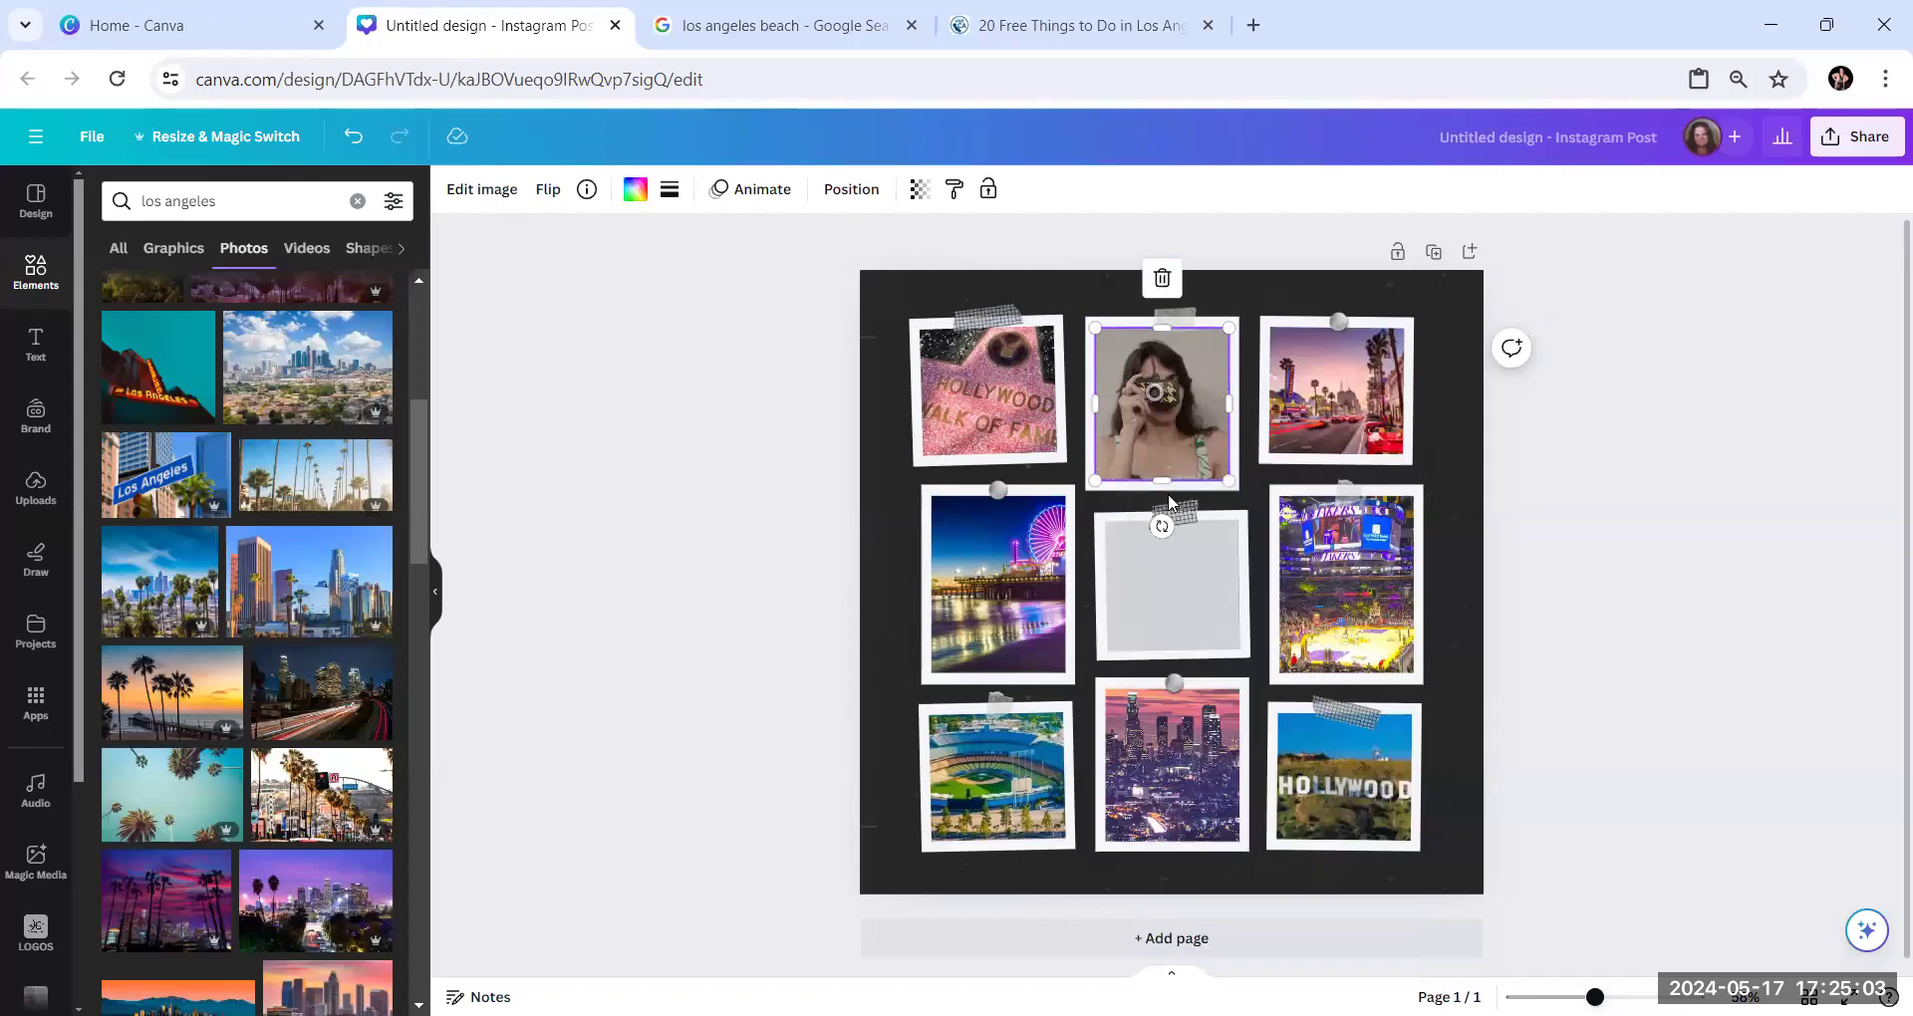
drag(1168, 493, 1214, 439)
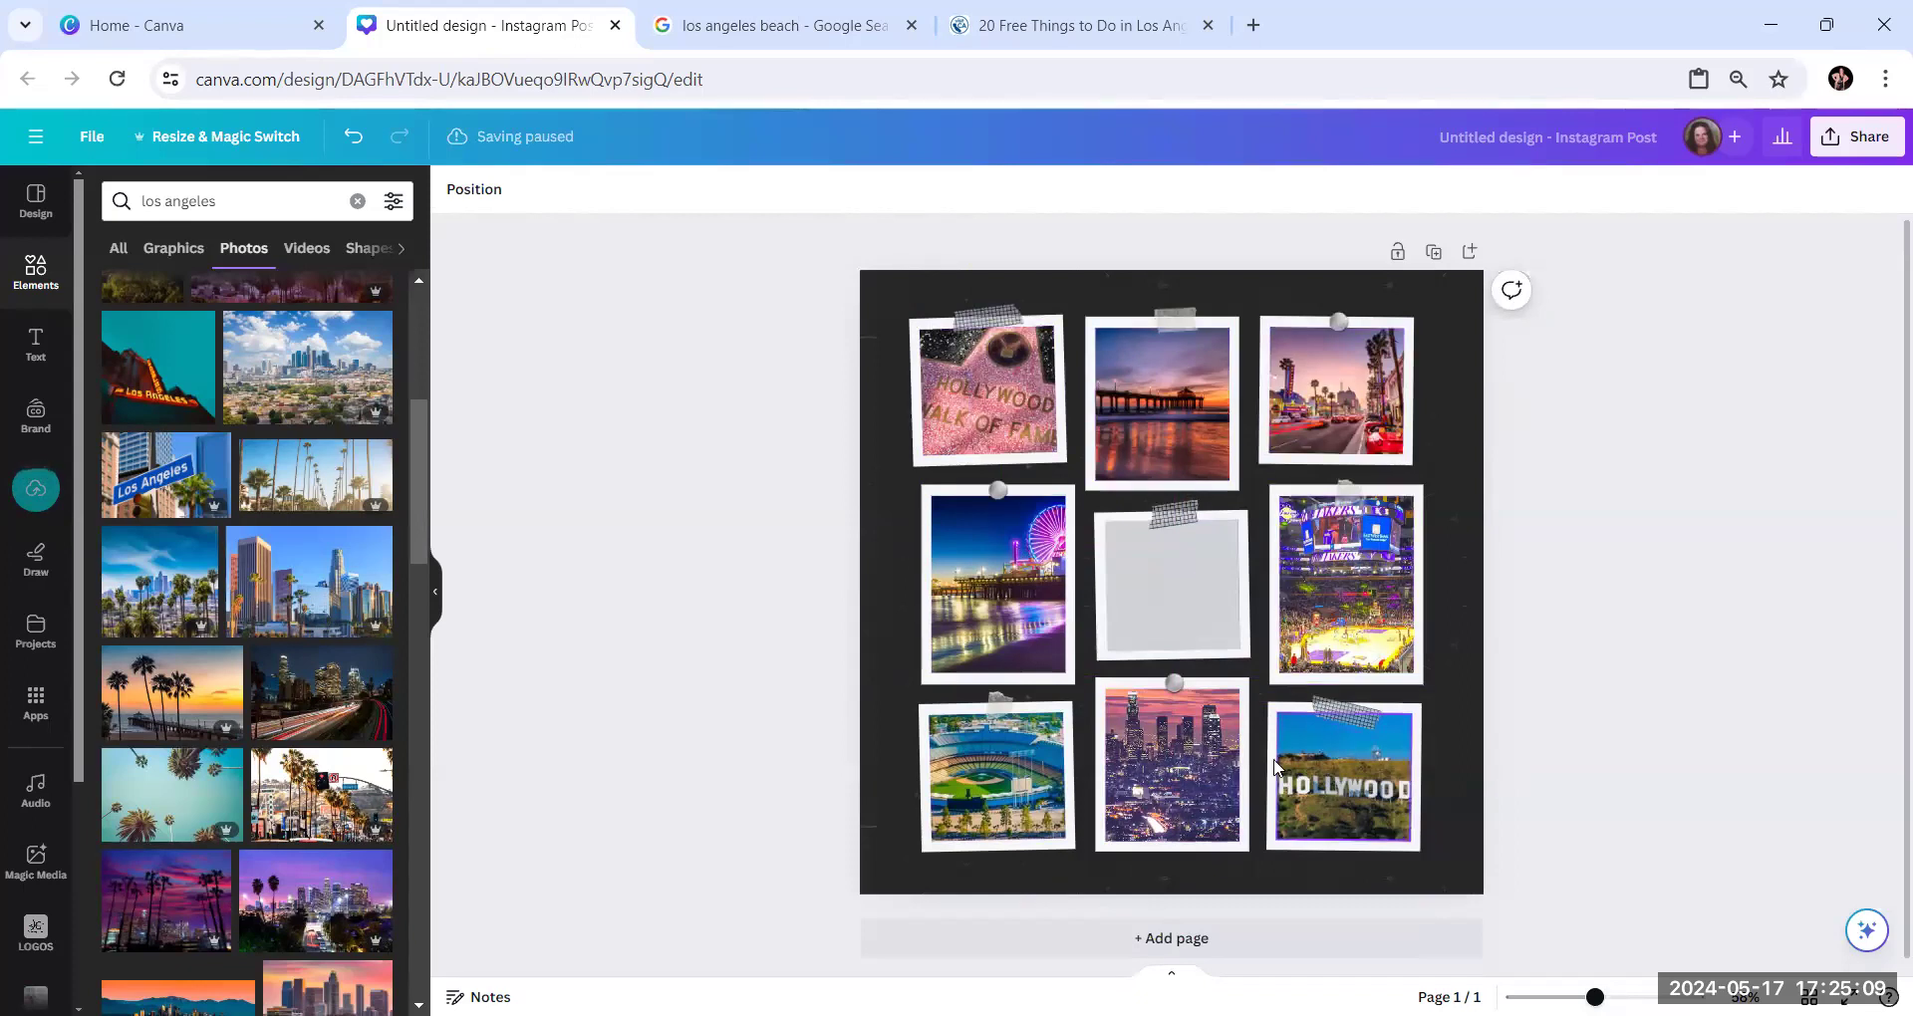
Delete the grey placeholder from the collage's centre frame and add a subheading text box
click(1179, 598)
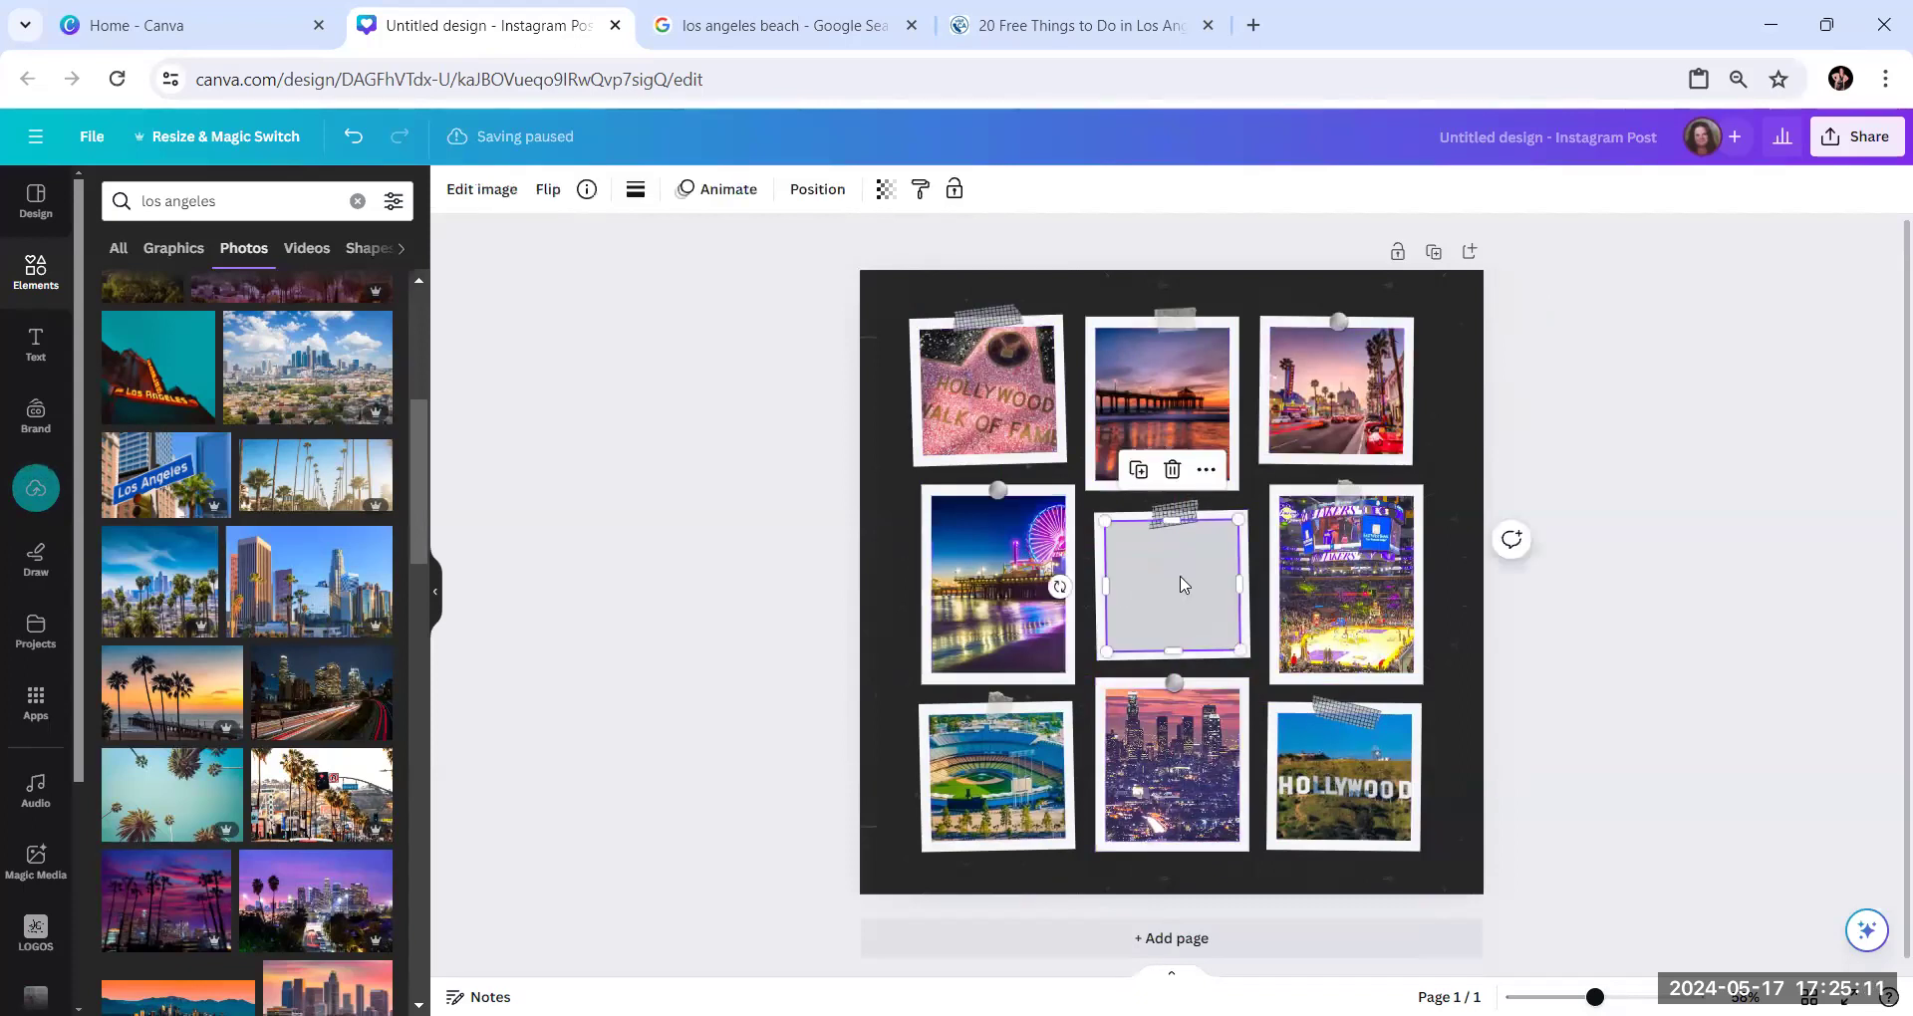
click(1177, 480)
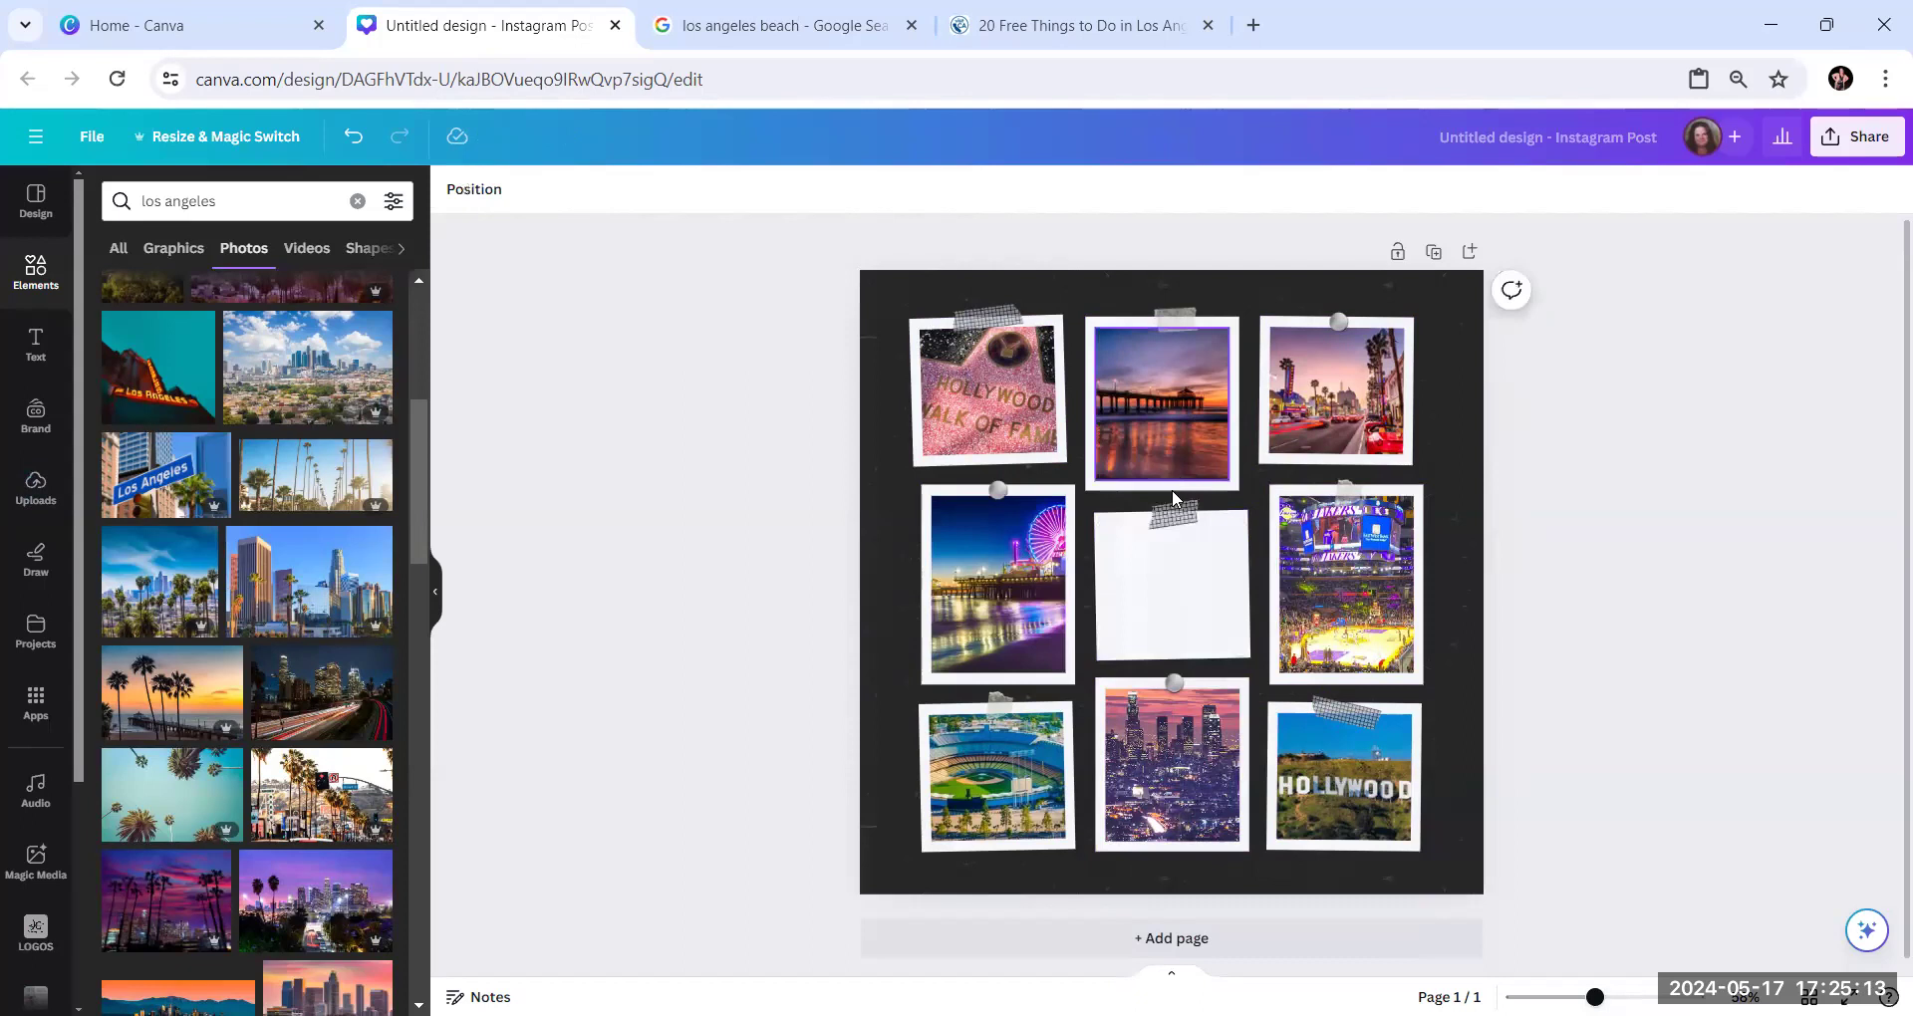
click(34, 344)
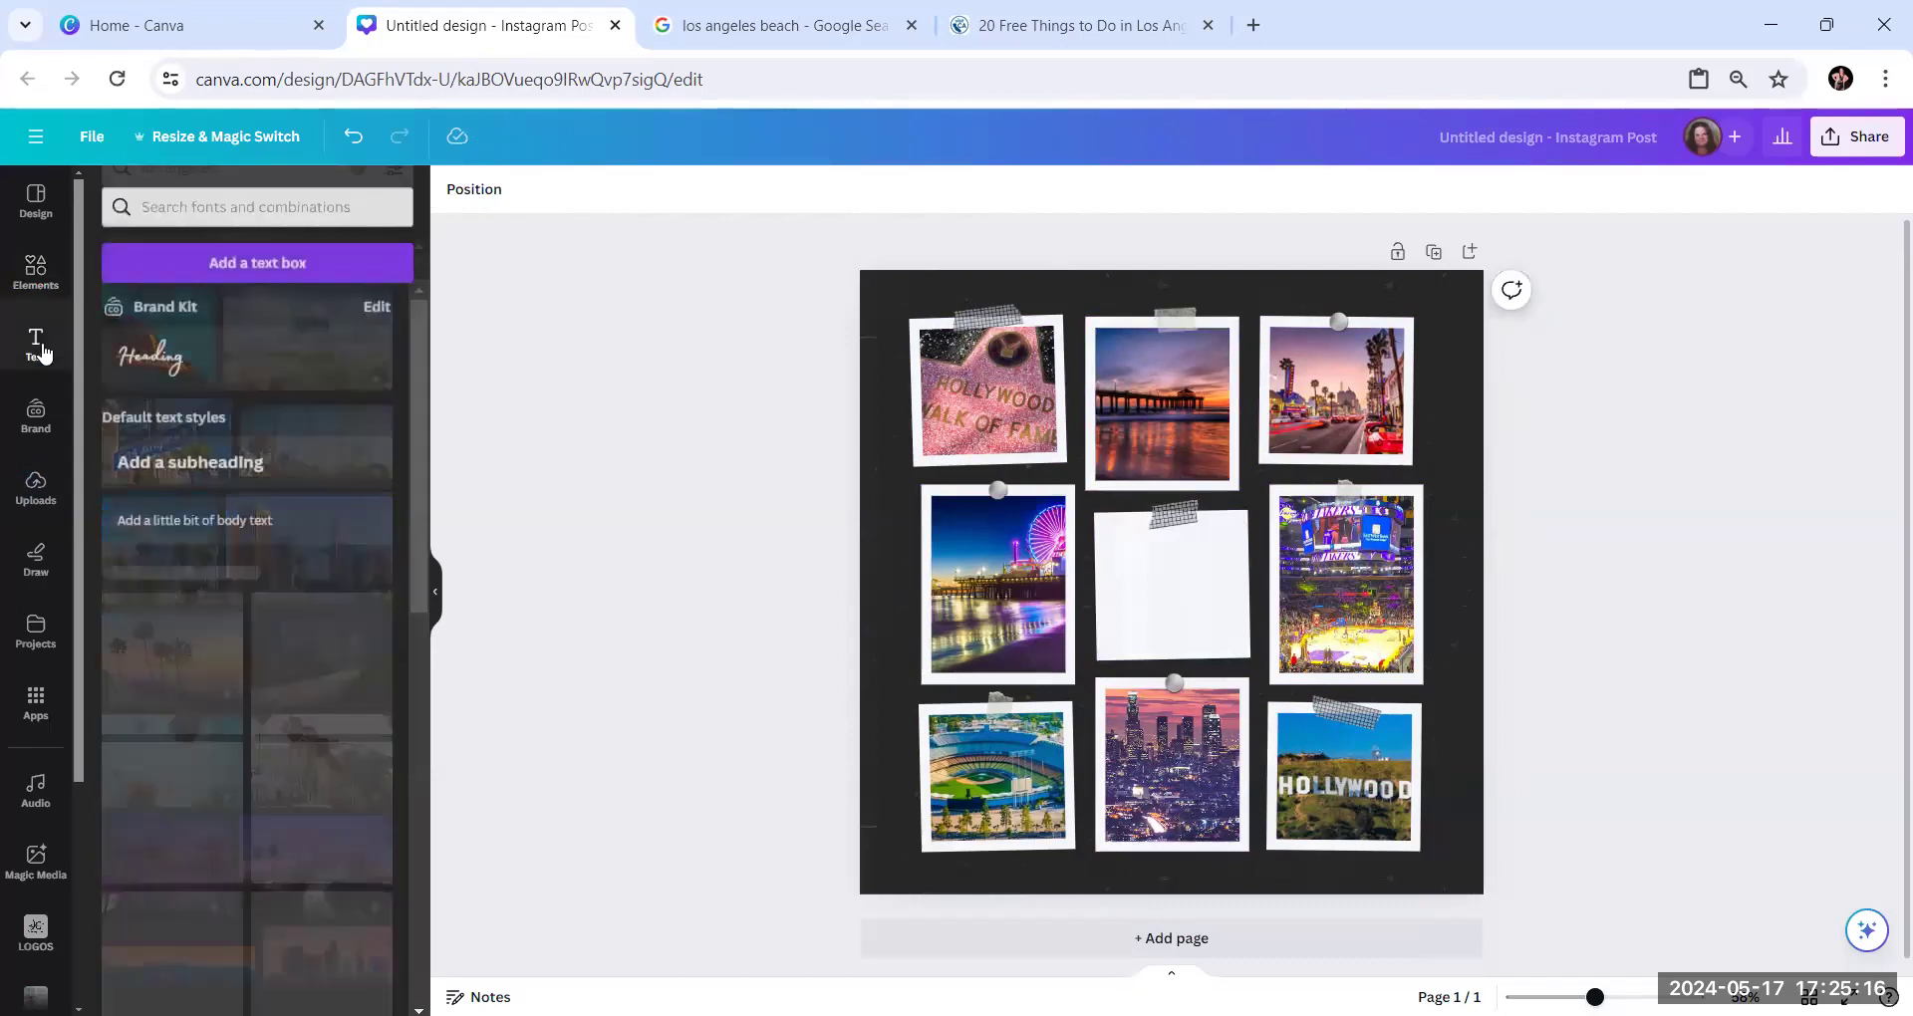
click(228, 461)
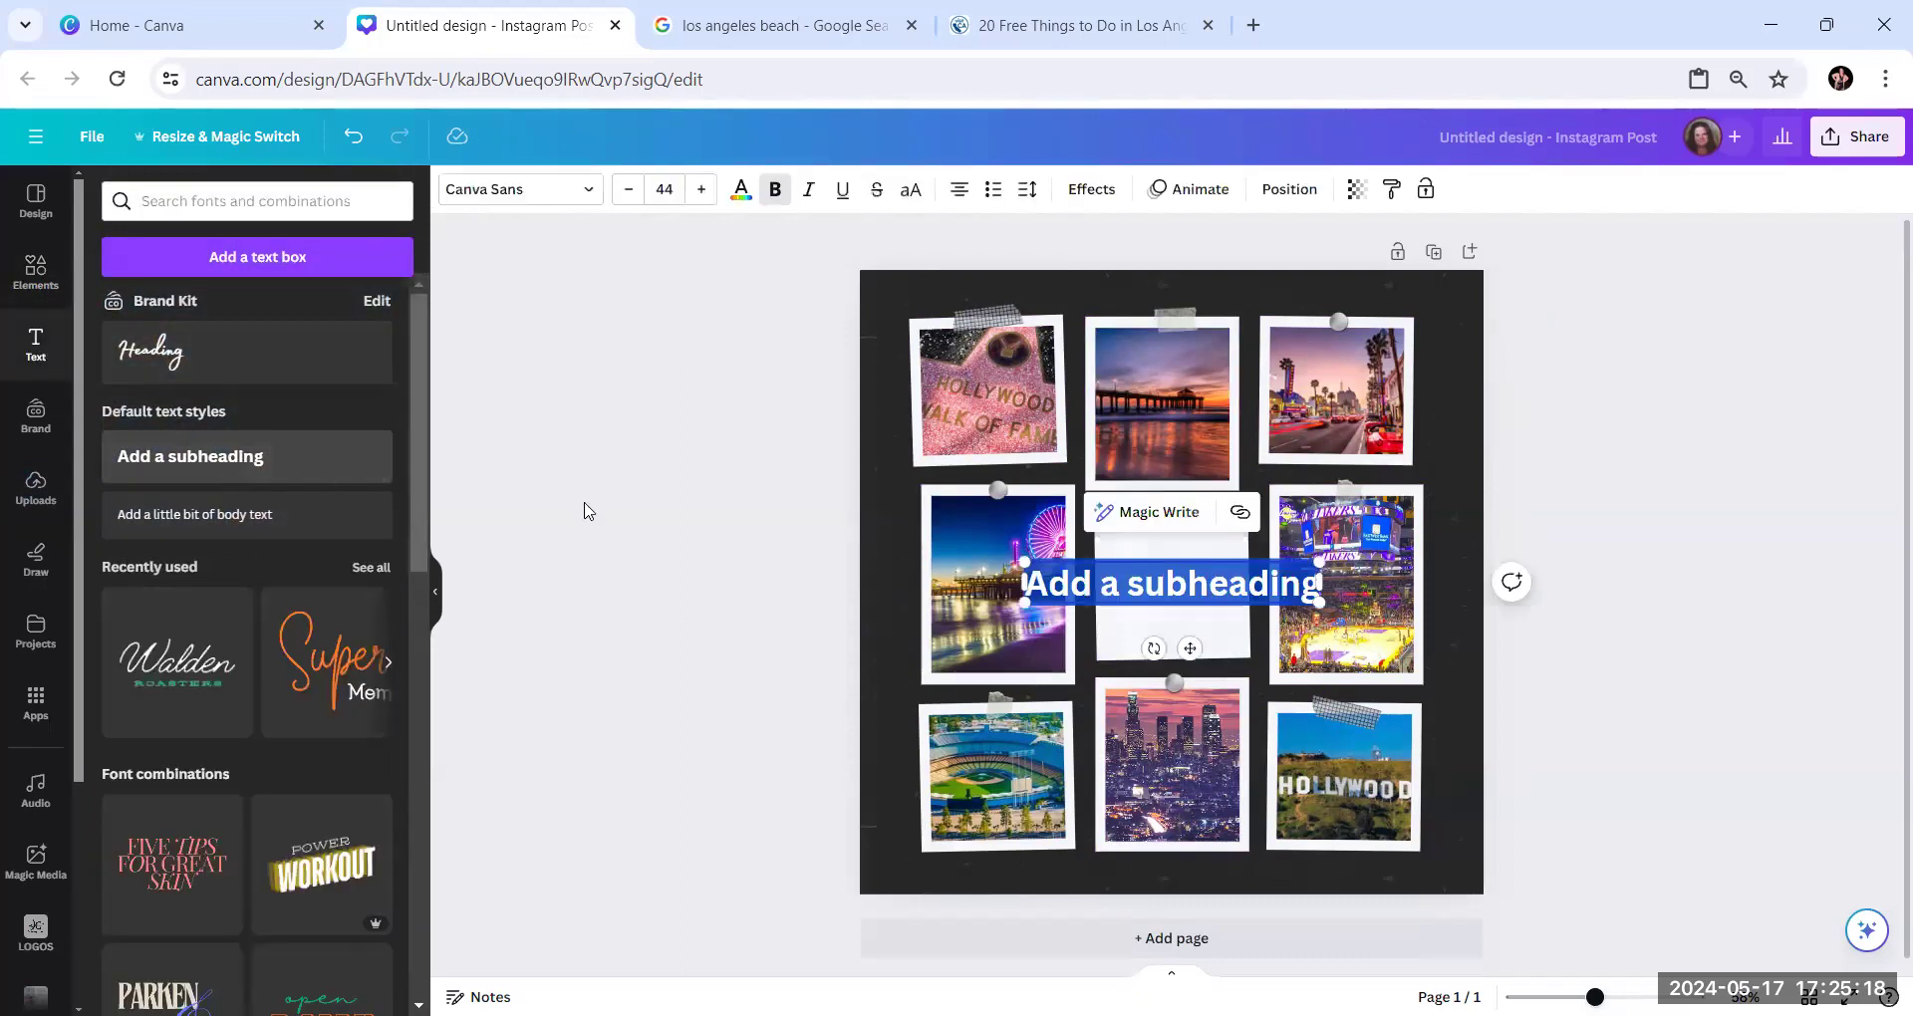
Replace the subheading's placeholder text with "Los Angeles"
click(1206, 586)
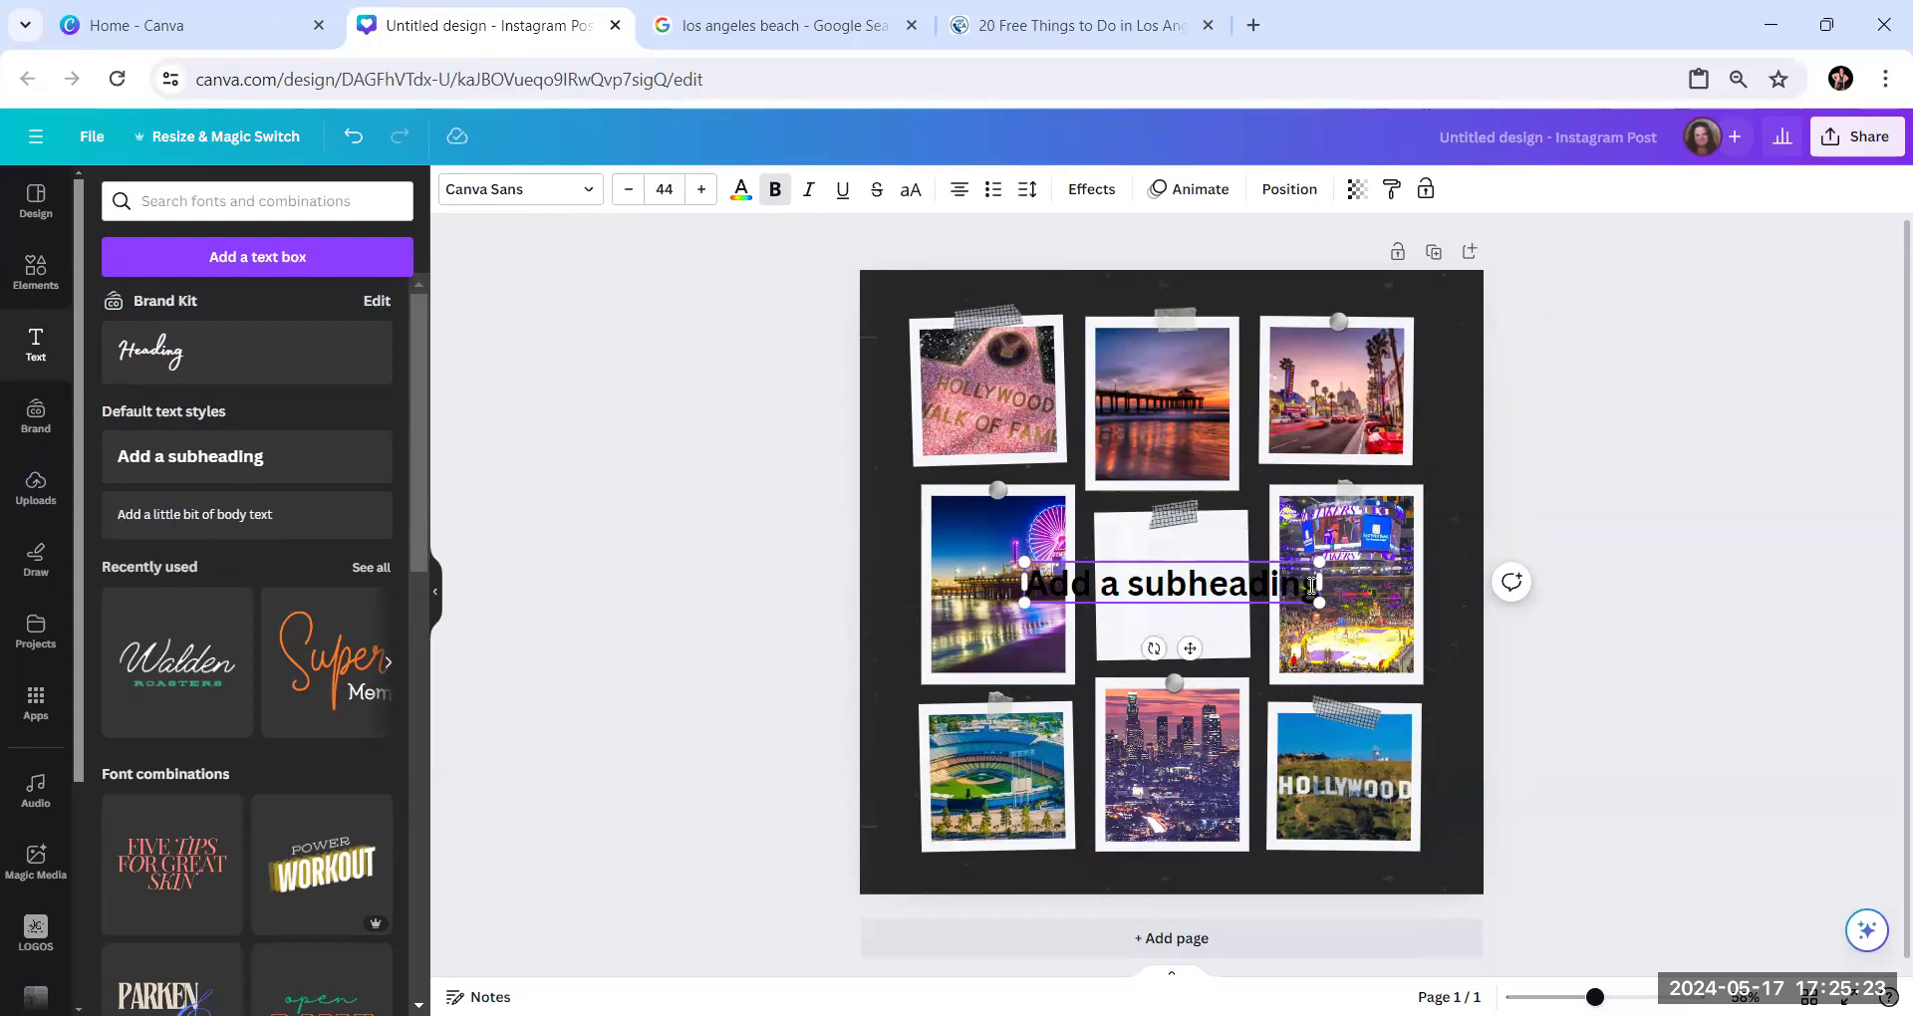
drag(1313, 585, 1248, 585)
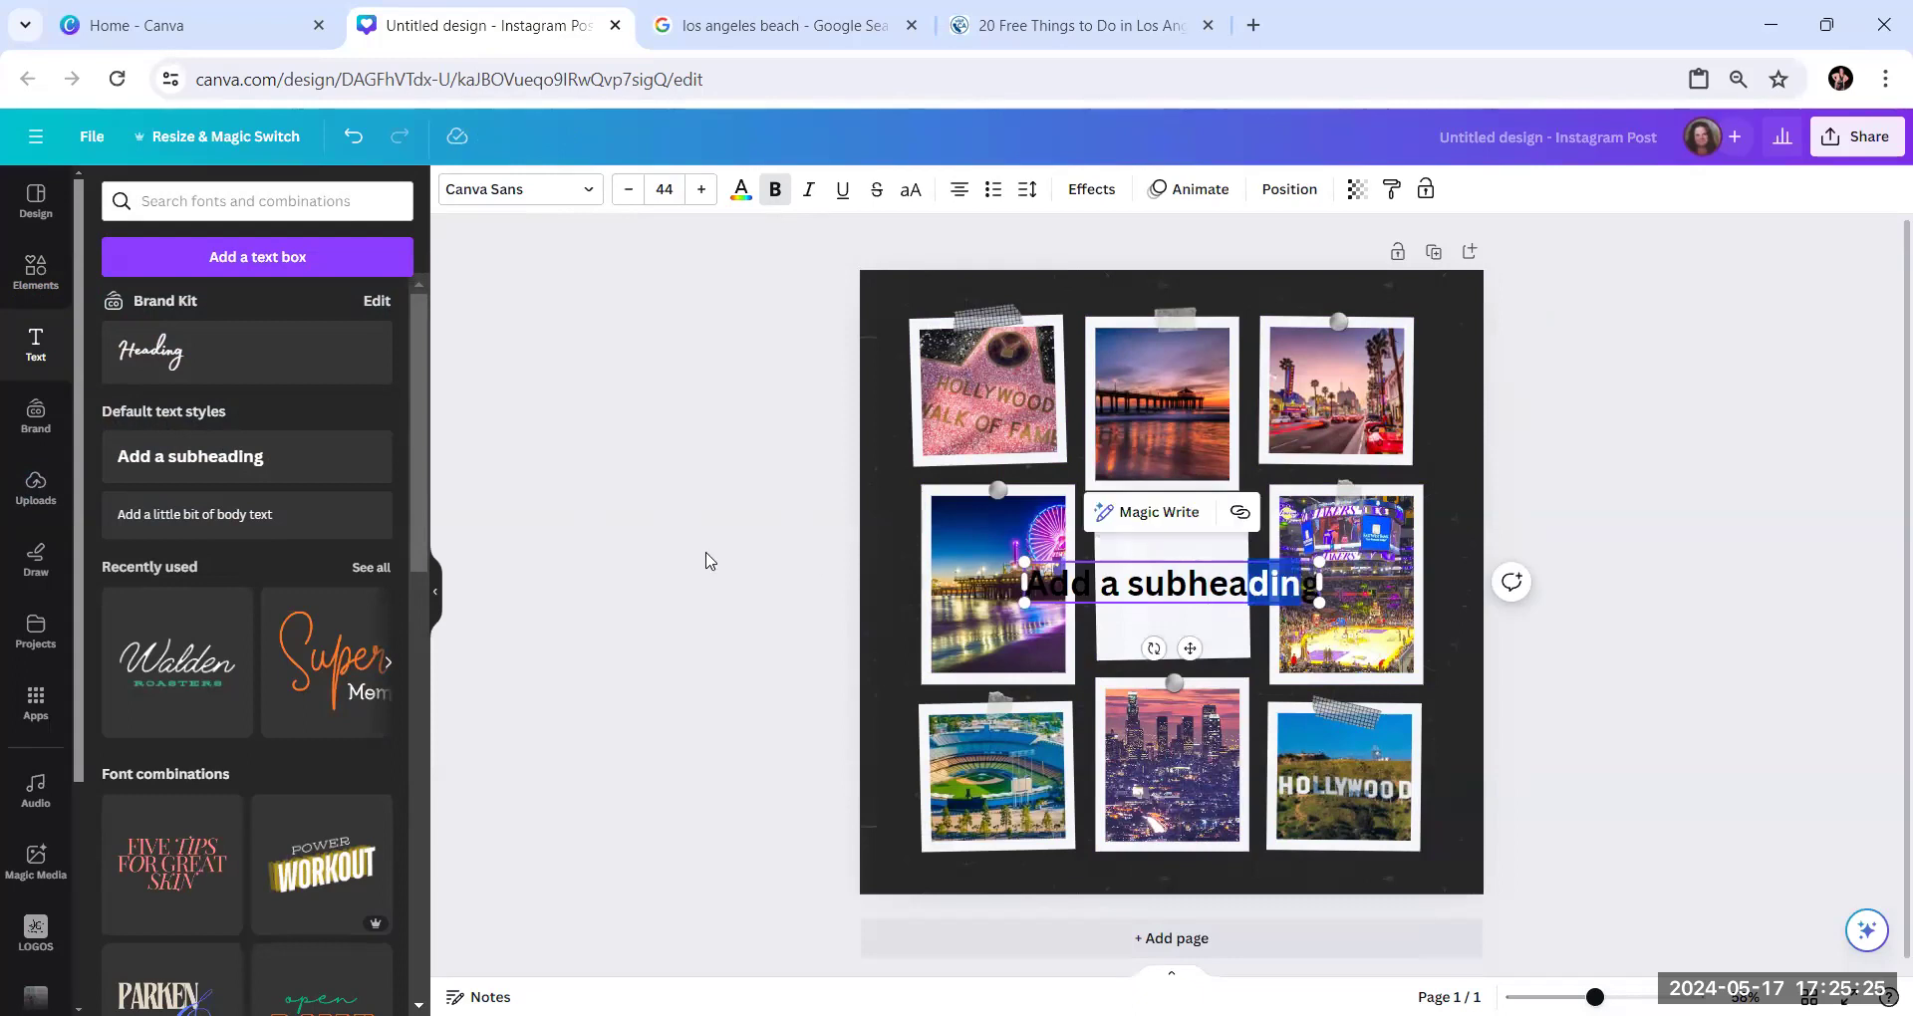
click(709, 561)
double_click(1264, 580)
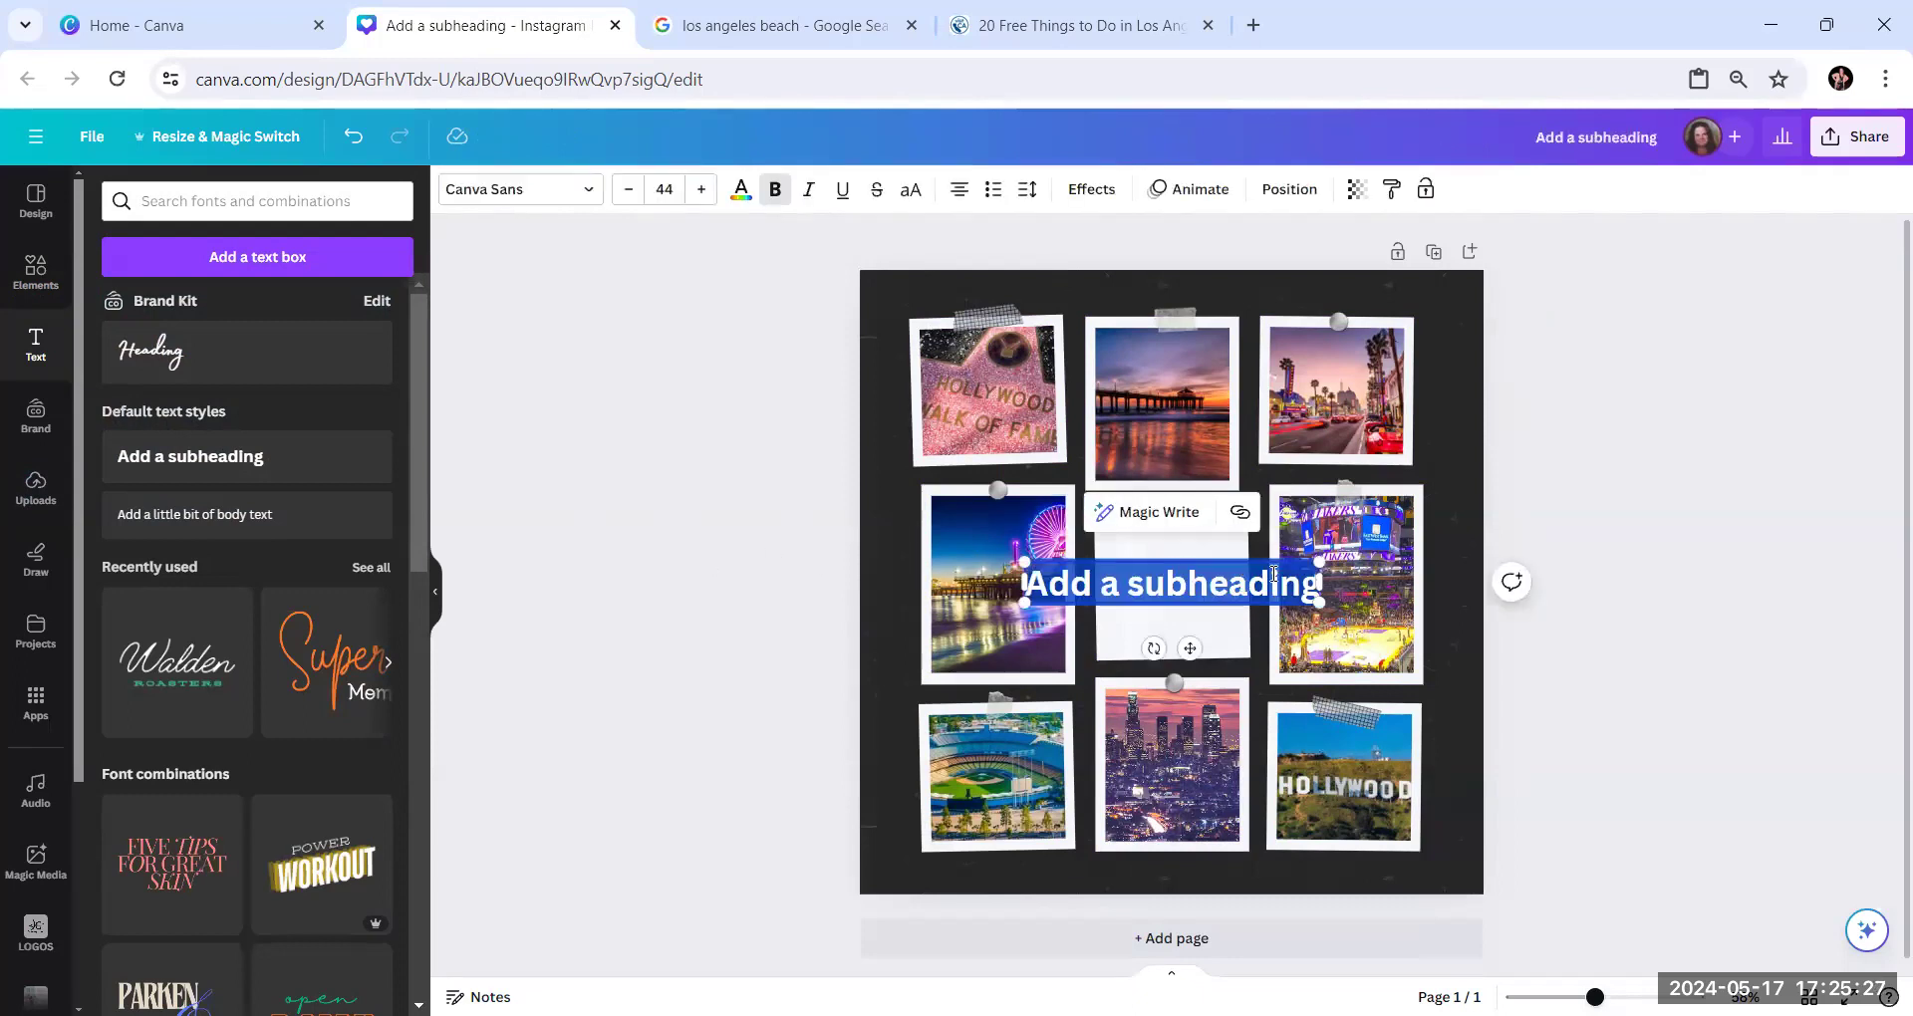
text(Los)
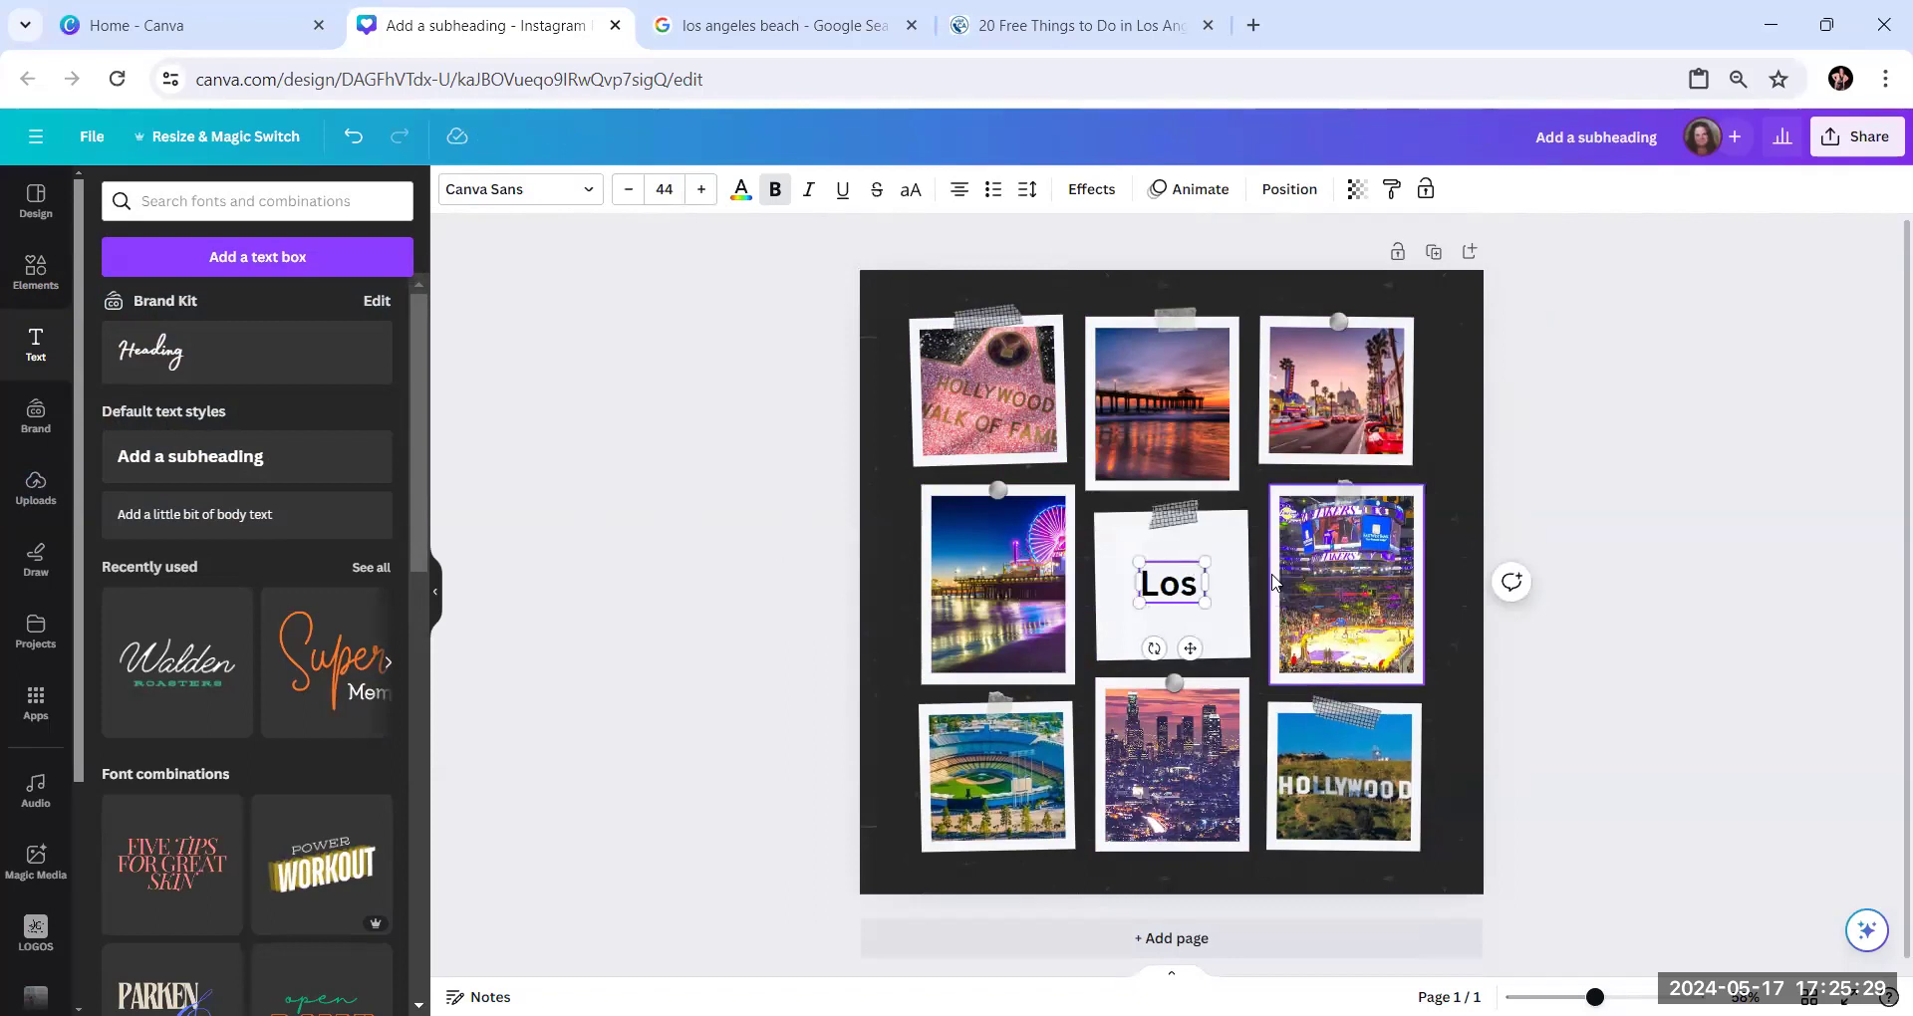
text( Angeles)
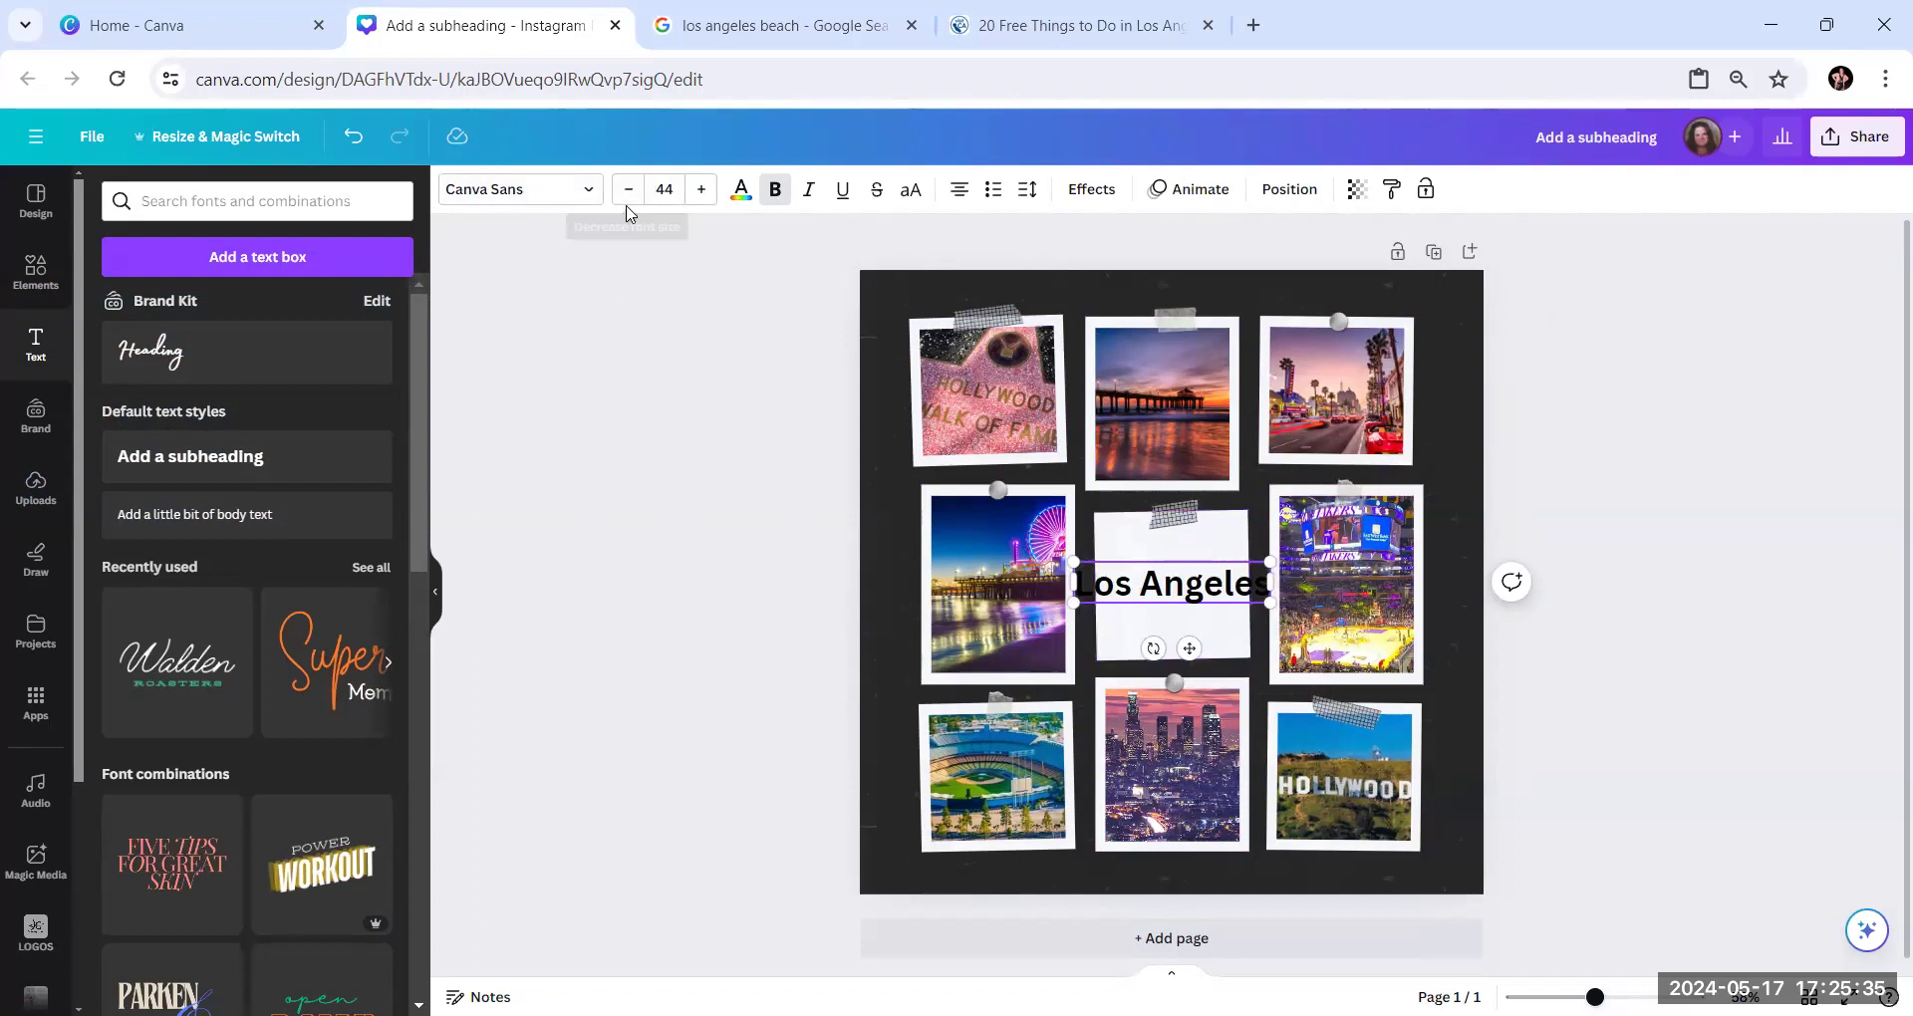
Change the font of the "Los Angeles" text to Gagalin
click(591, 192)
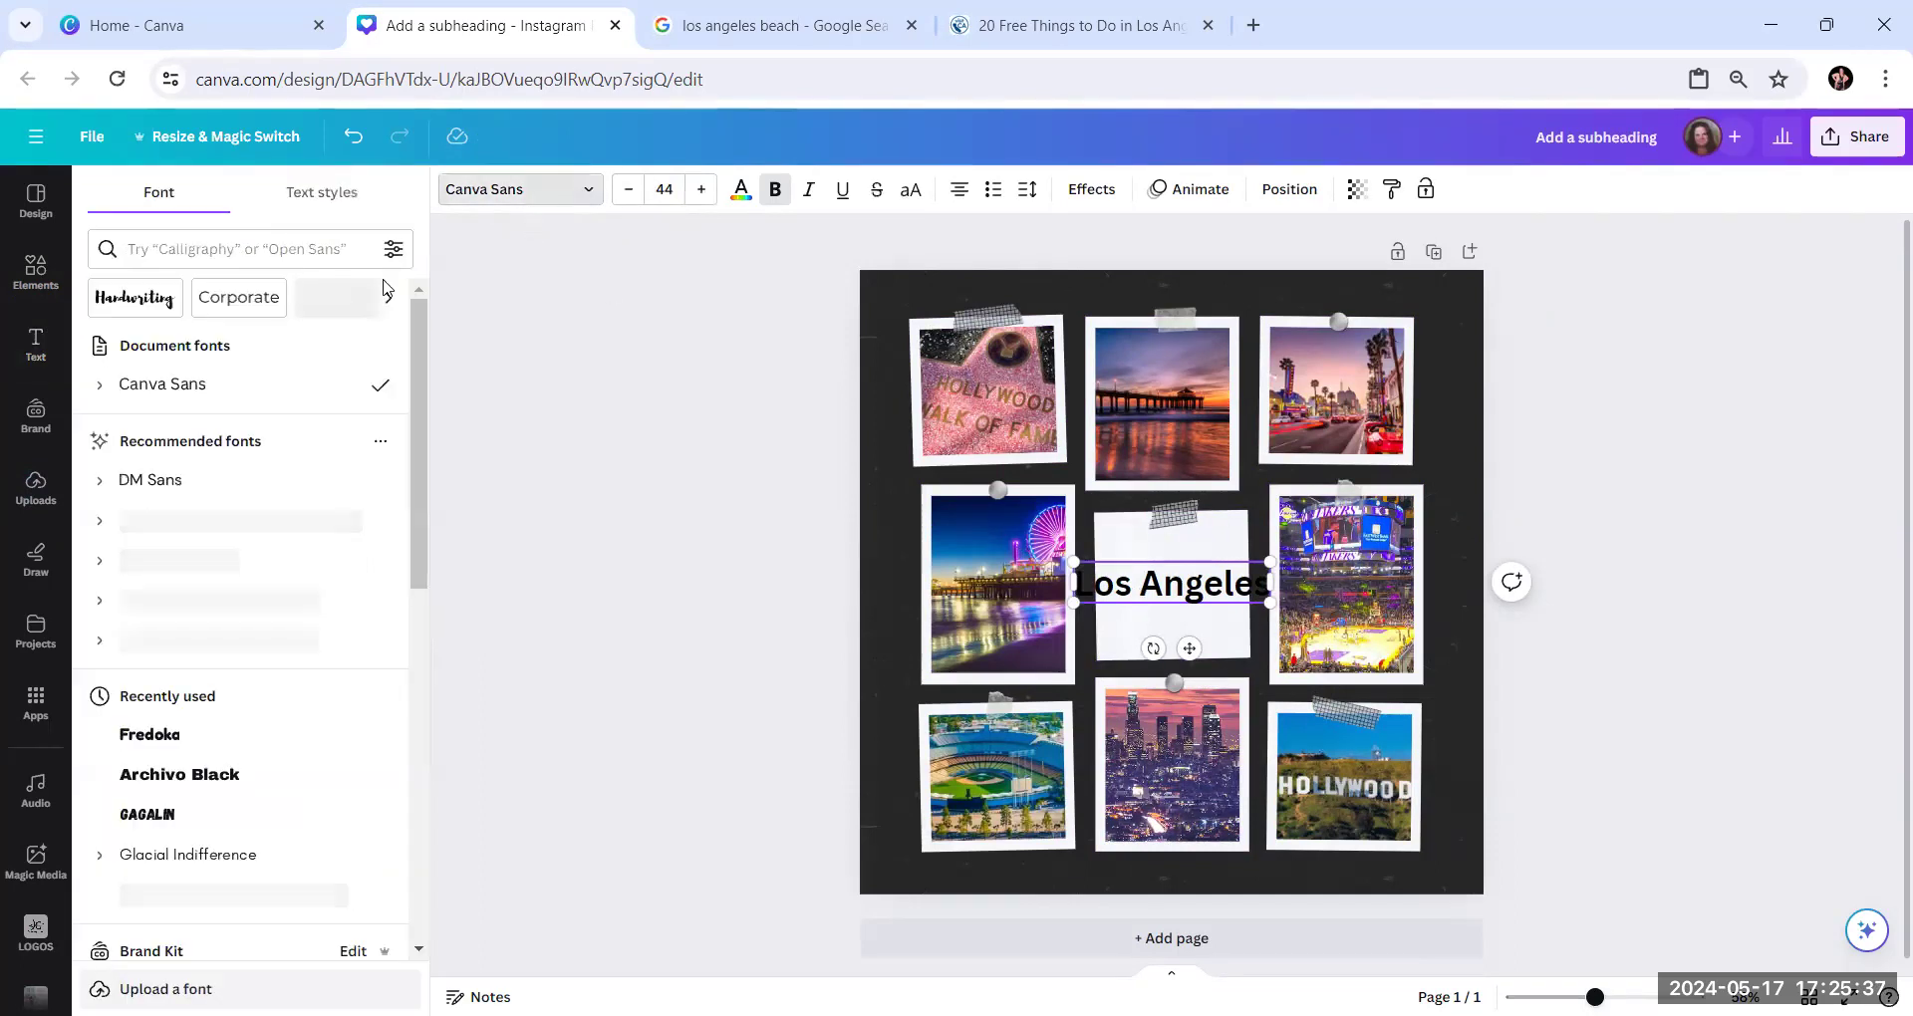
scroll(131, 492, down, 4)
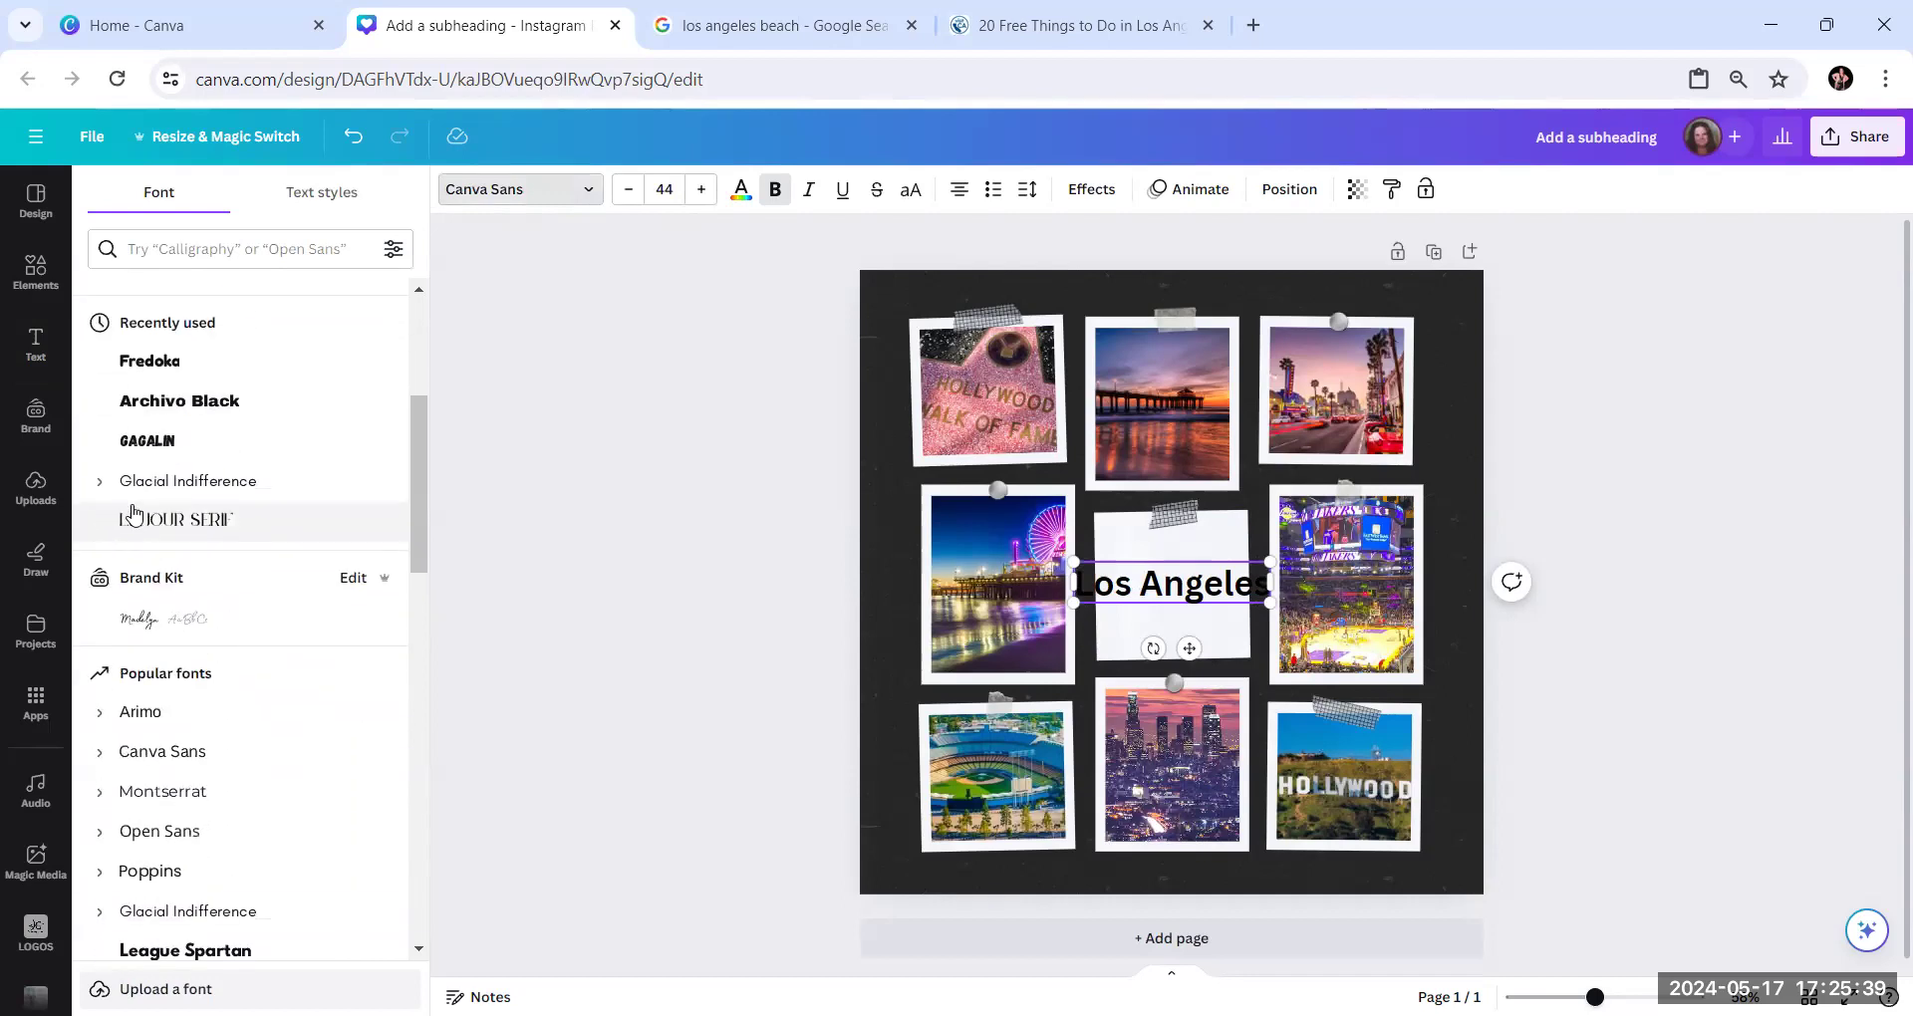
click(152, 444)
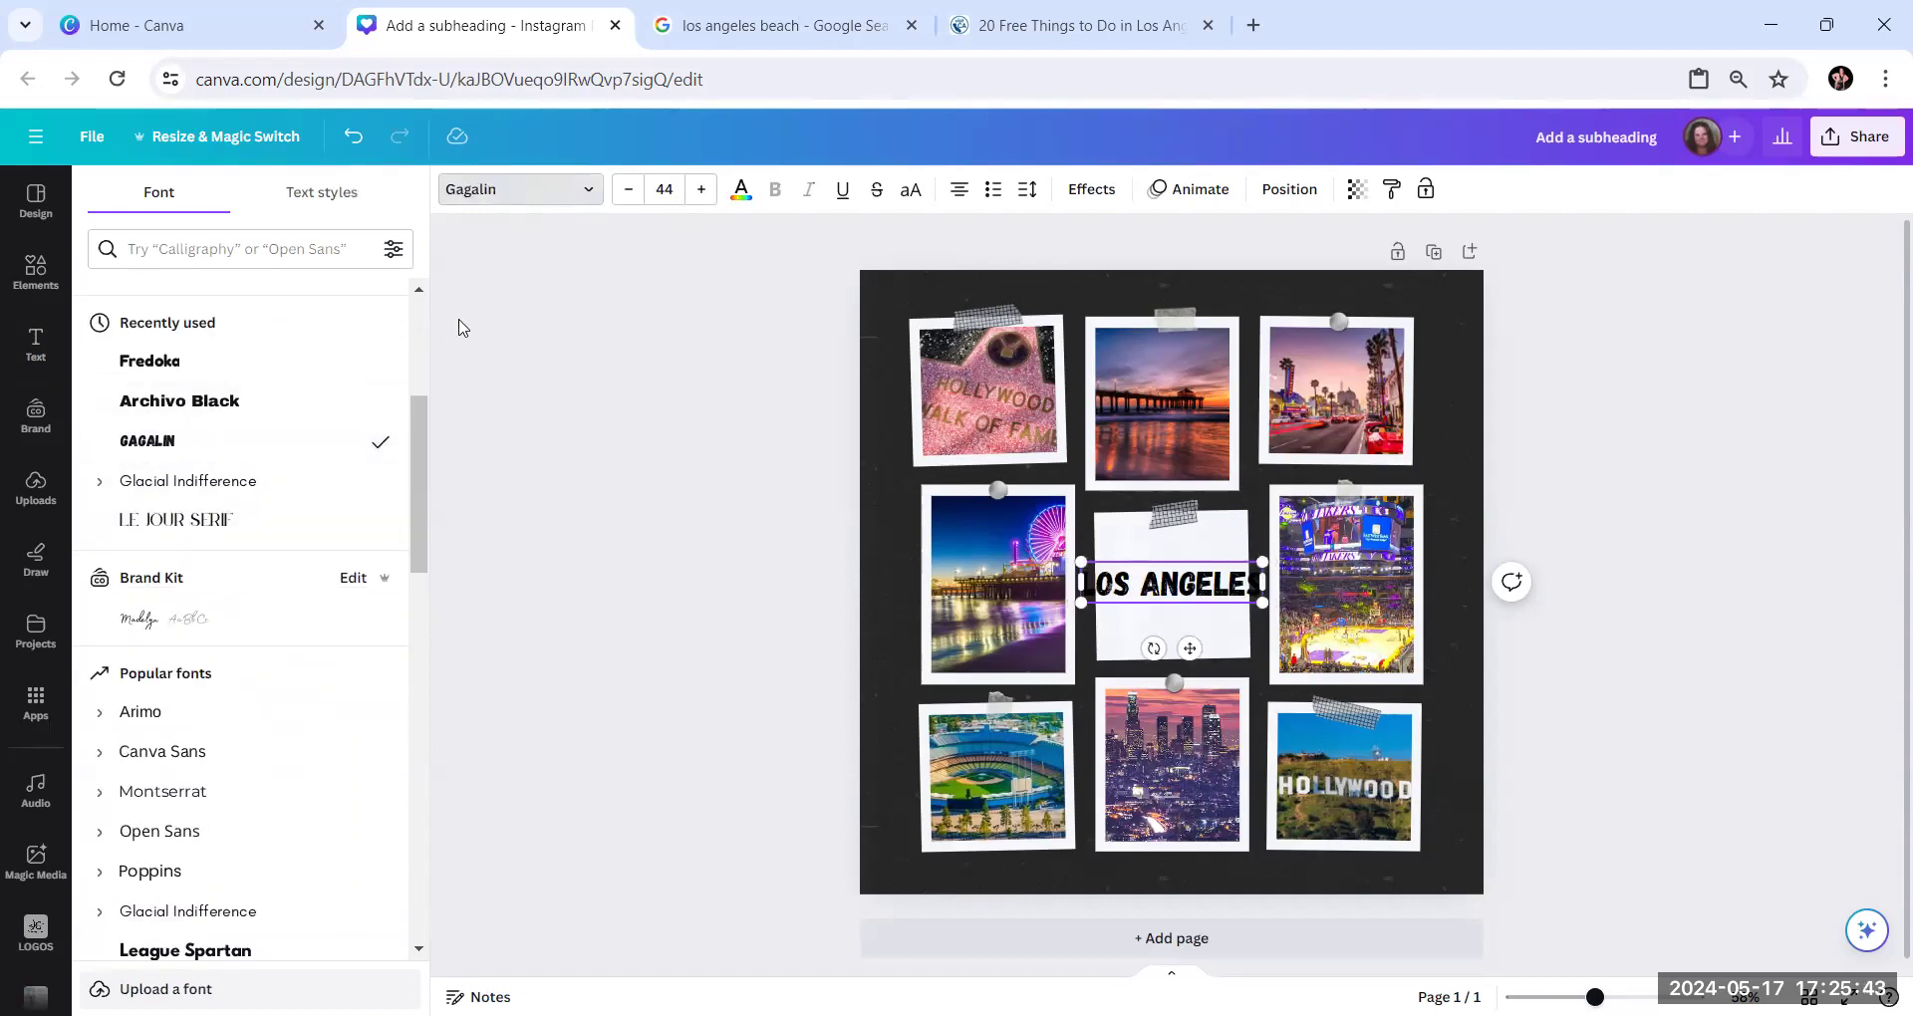
Reduce the "Los Angeles" text to font size 35 so it fits the centre frame
click(627, 191)
click(627, 192)
click(627, 191)
click(626, 191)
click(624, 192)
click(622, 191)
click(622, 191)
click(622, 191)
click(621, 191)
click(683, 509)
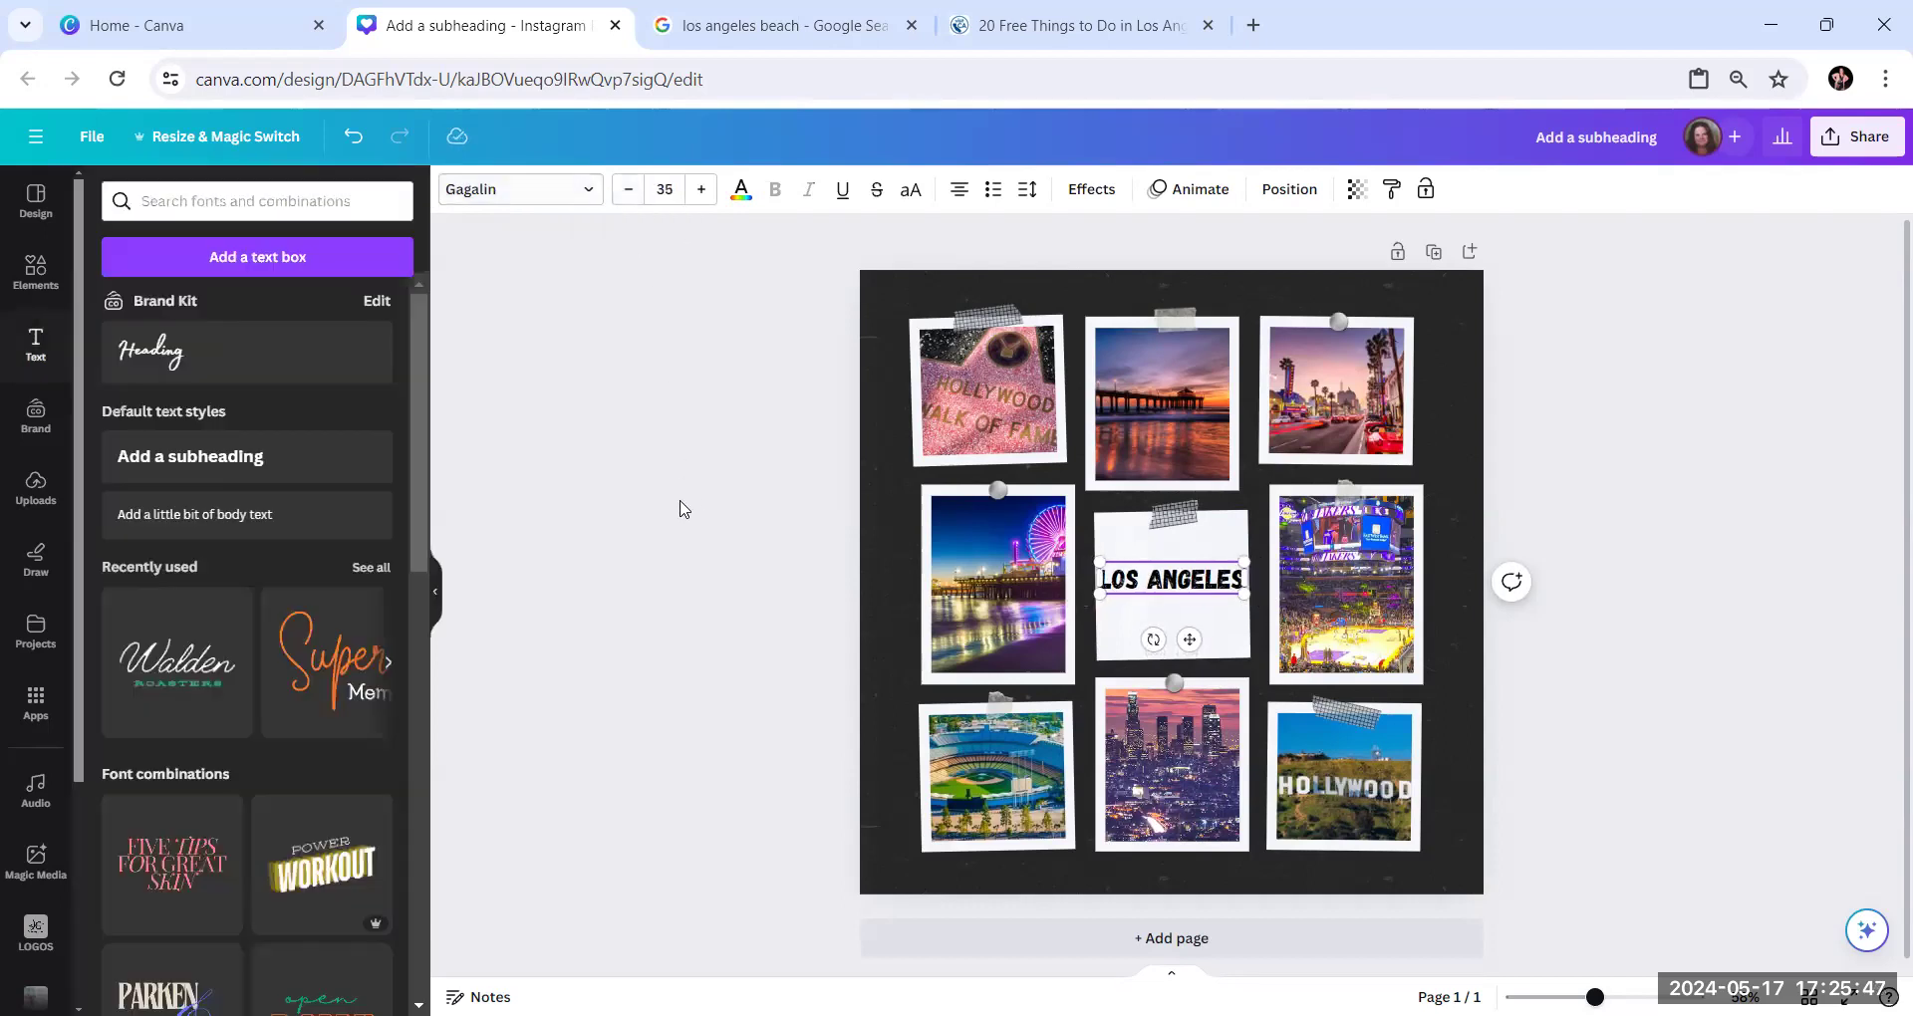
Look through the brand, photo and default color swatches available for the "Los Angeles" text
click(602, 465)
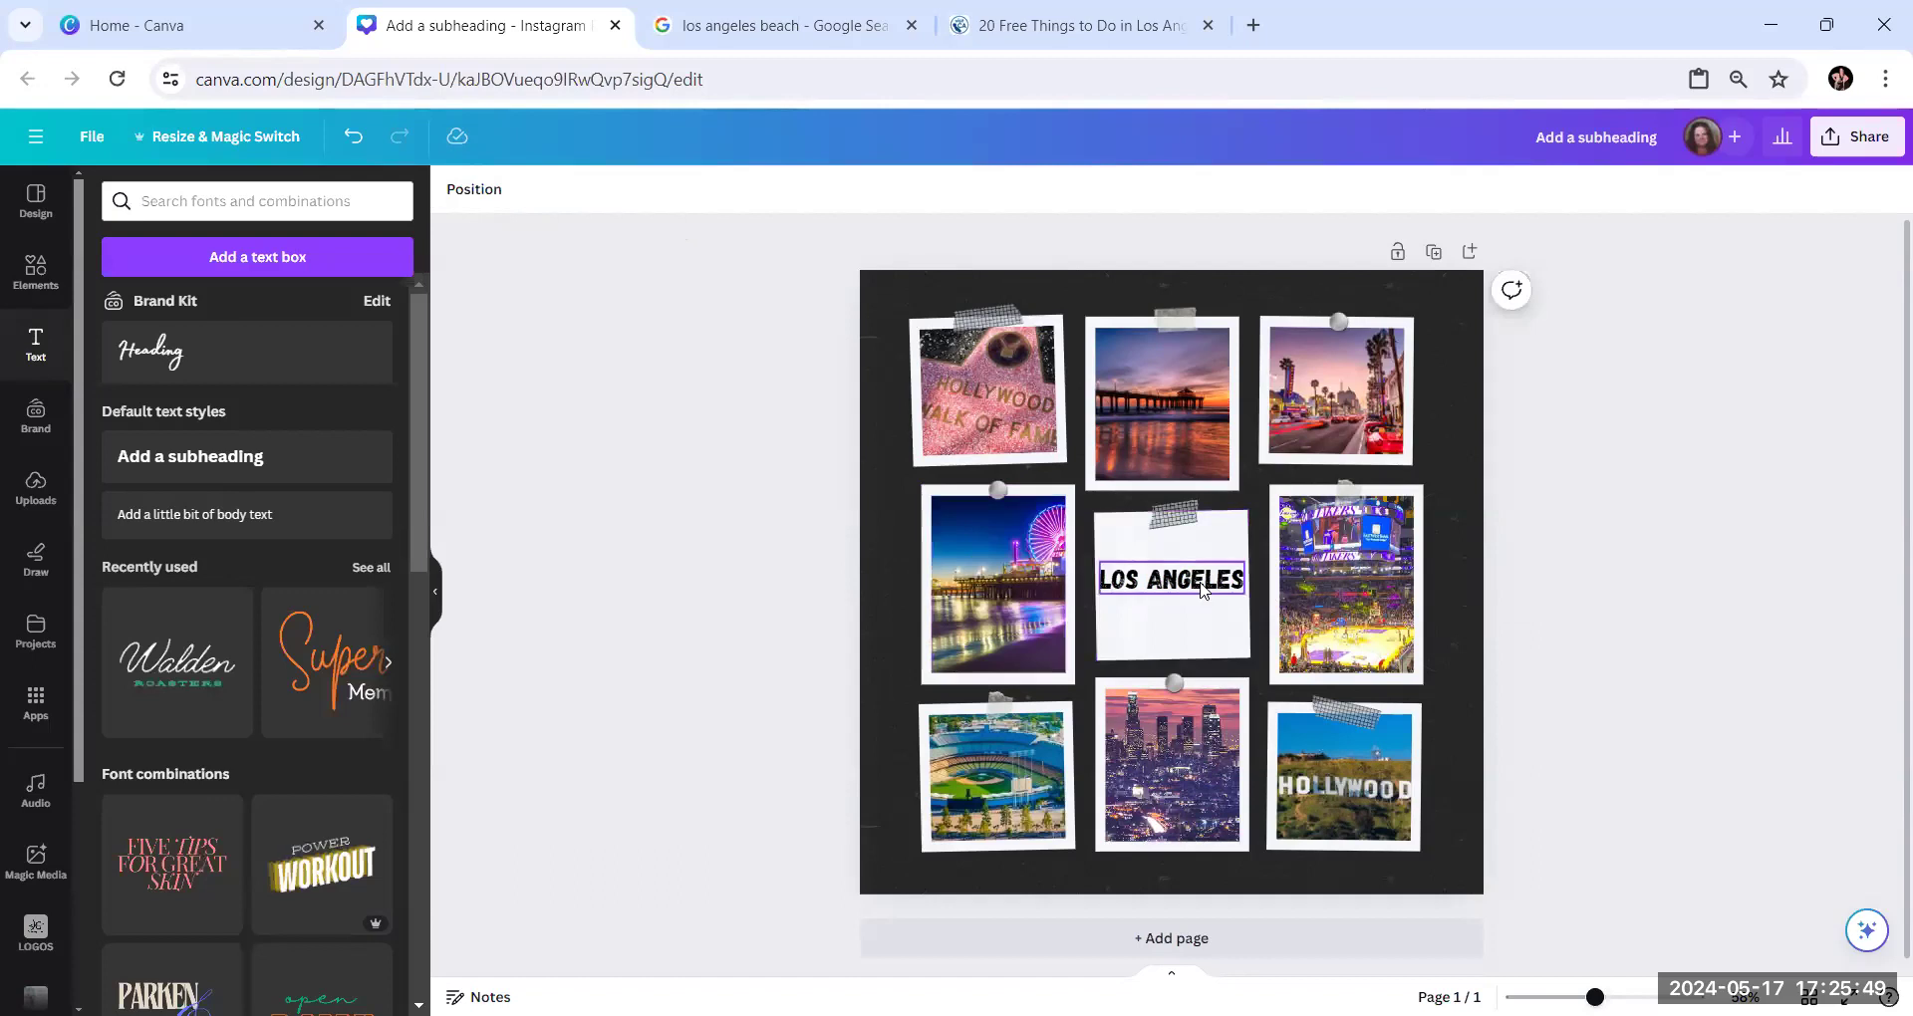
click(1200, 584)
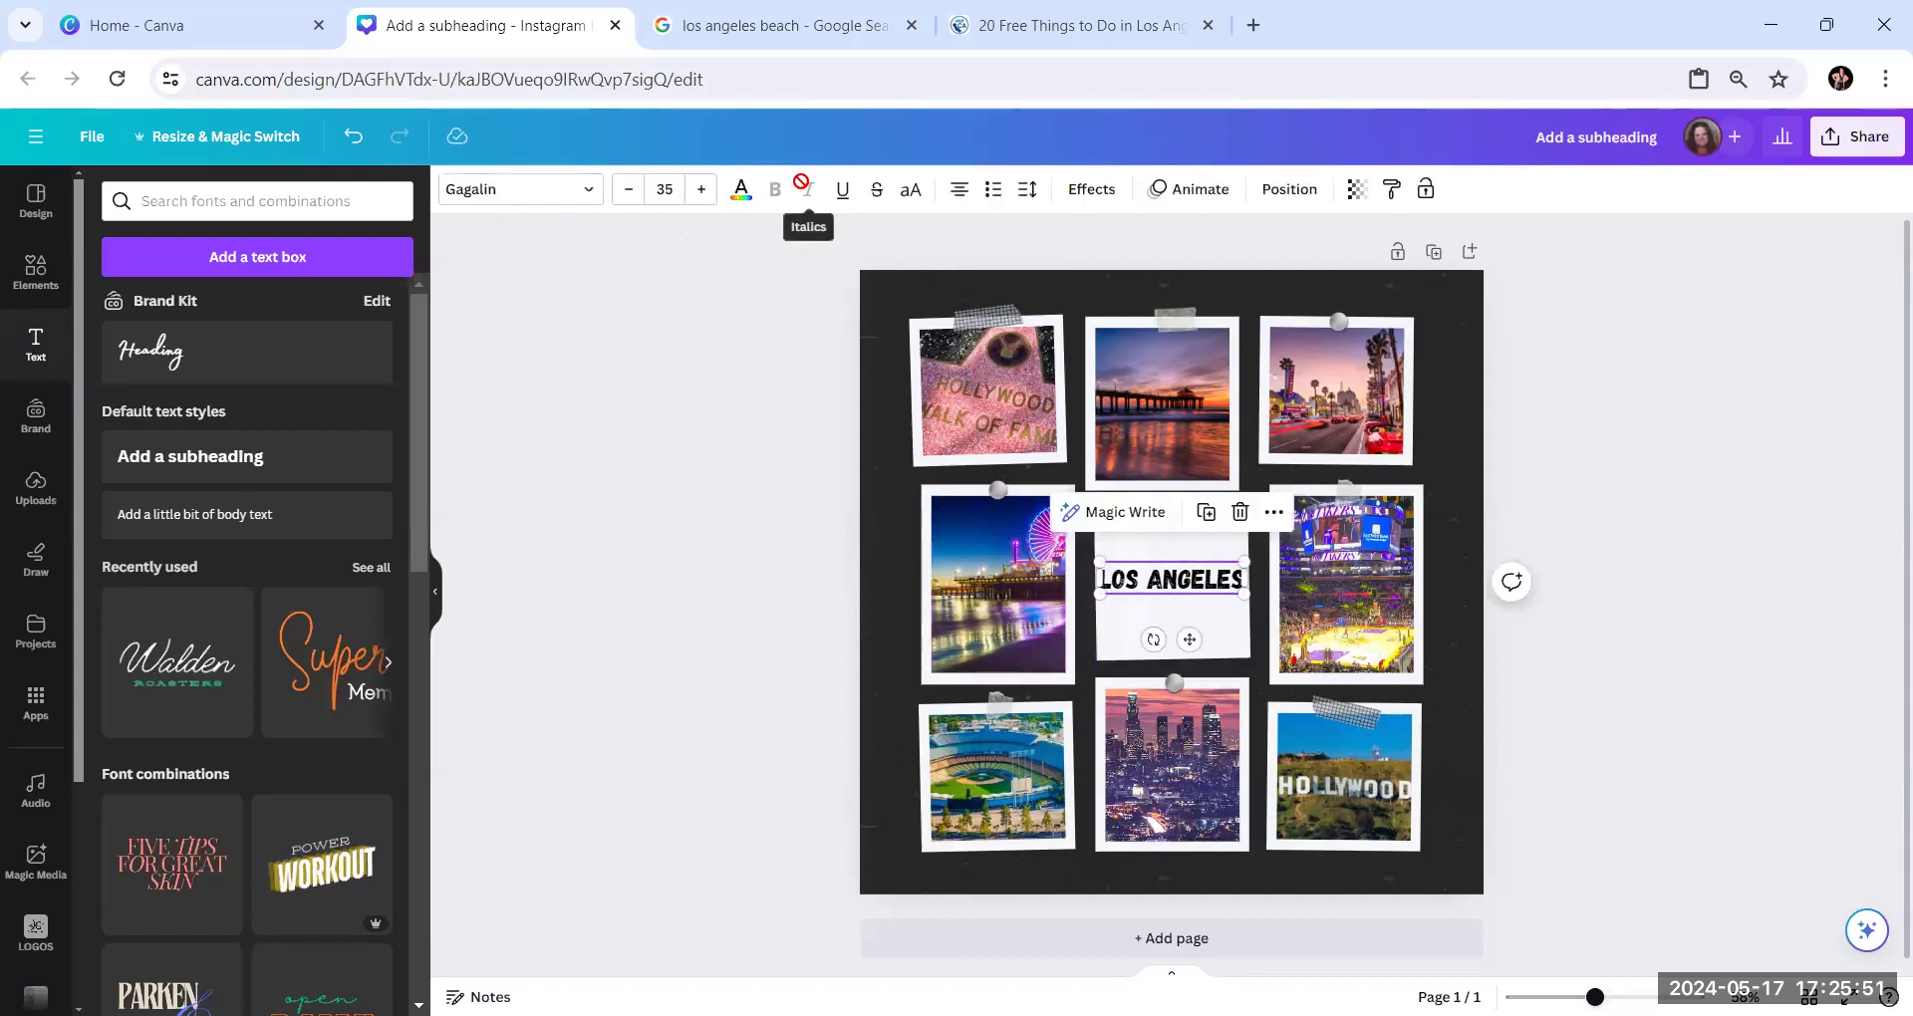
click(741, 192)
scroll(285, 490, down, 2)
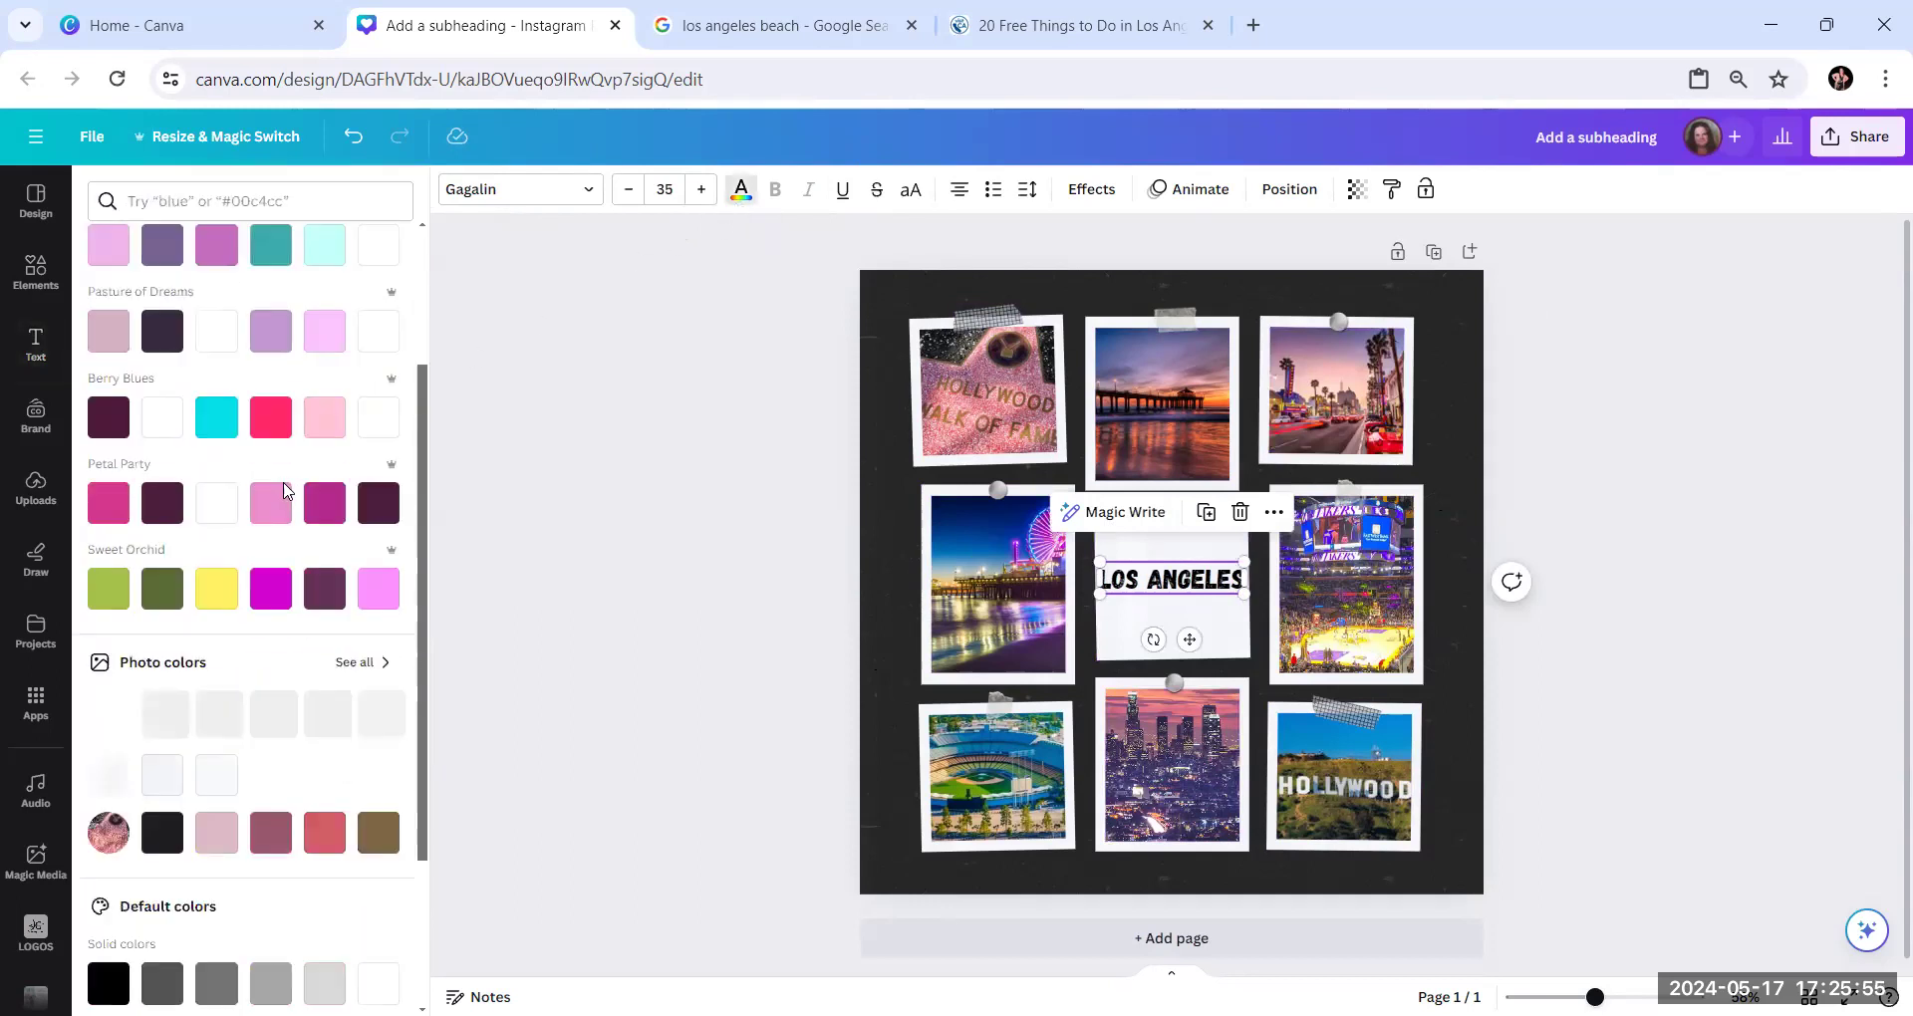
scroll(285, 490, down, 2)
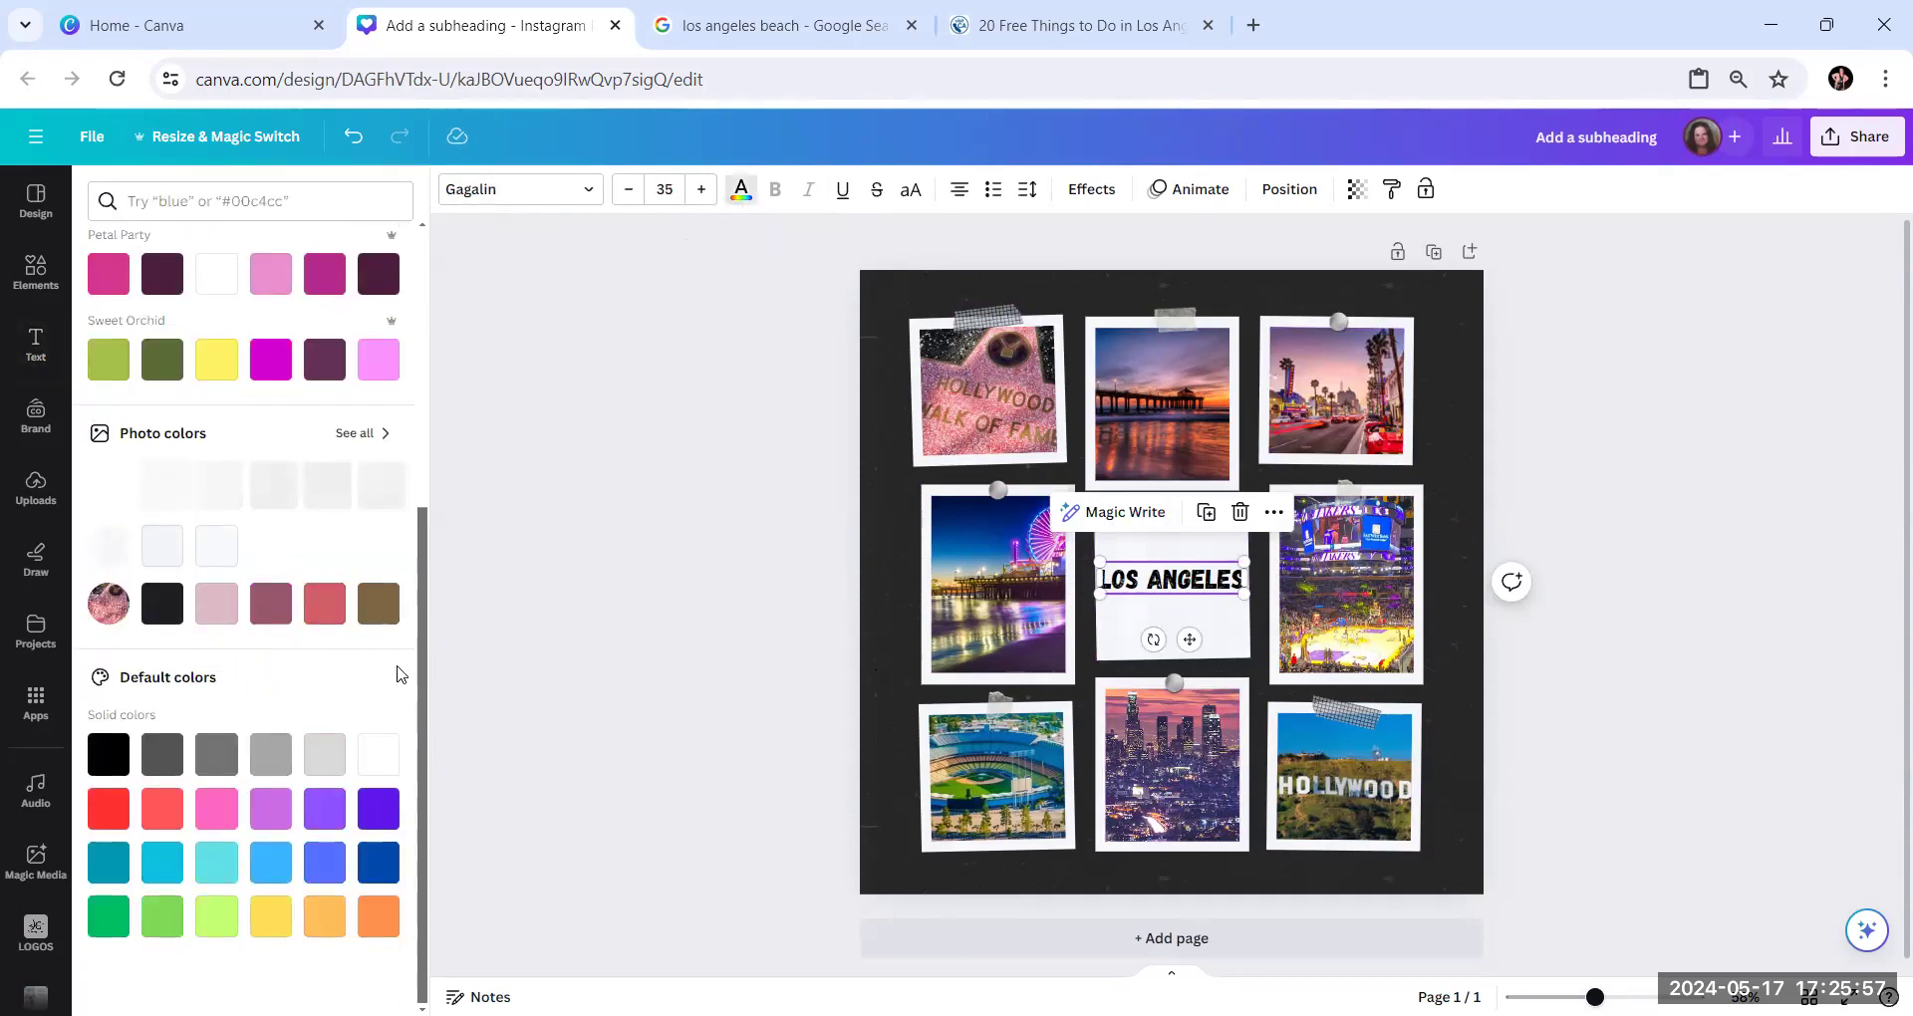
scroll(172, 432, up, 5)
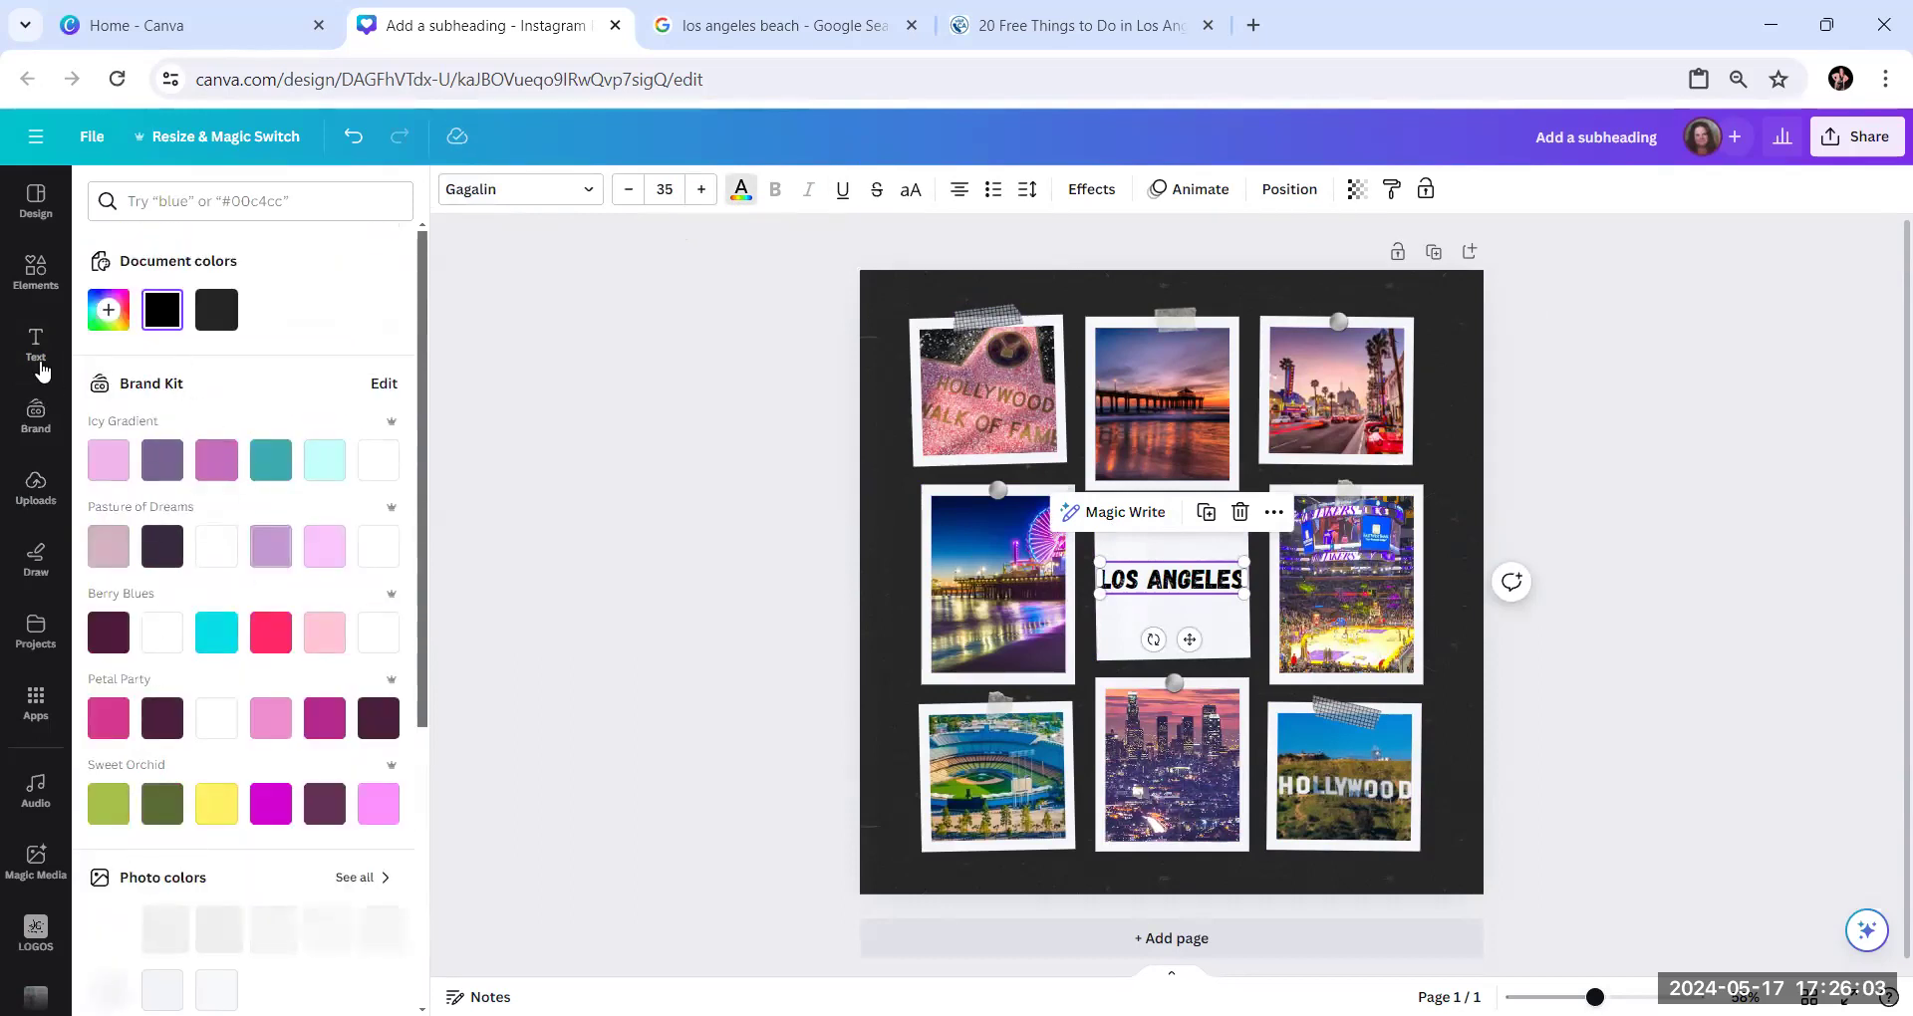
scroll(299, 588, down, 4)
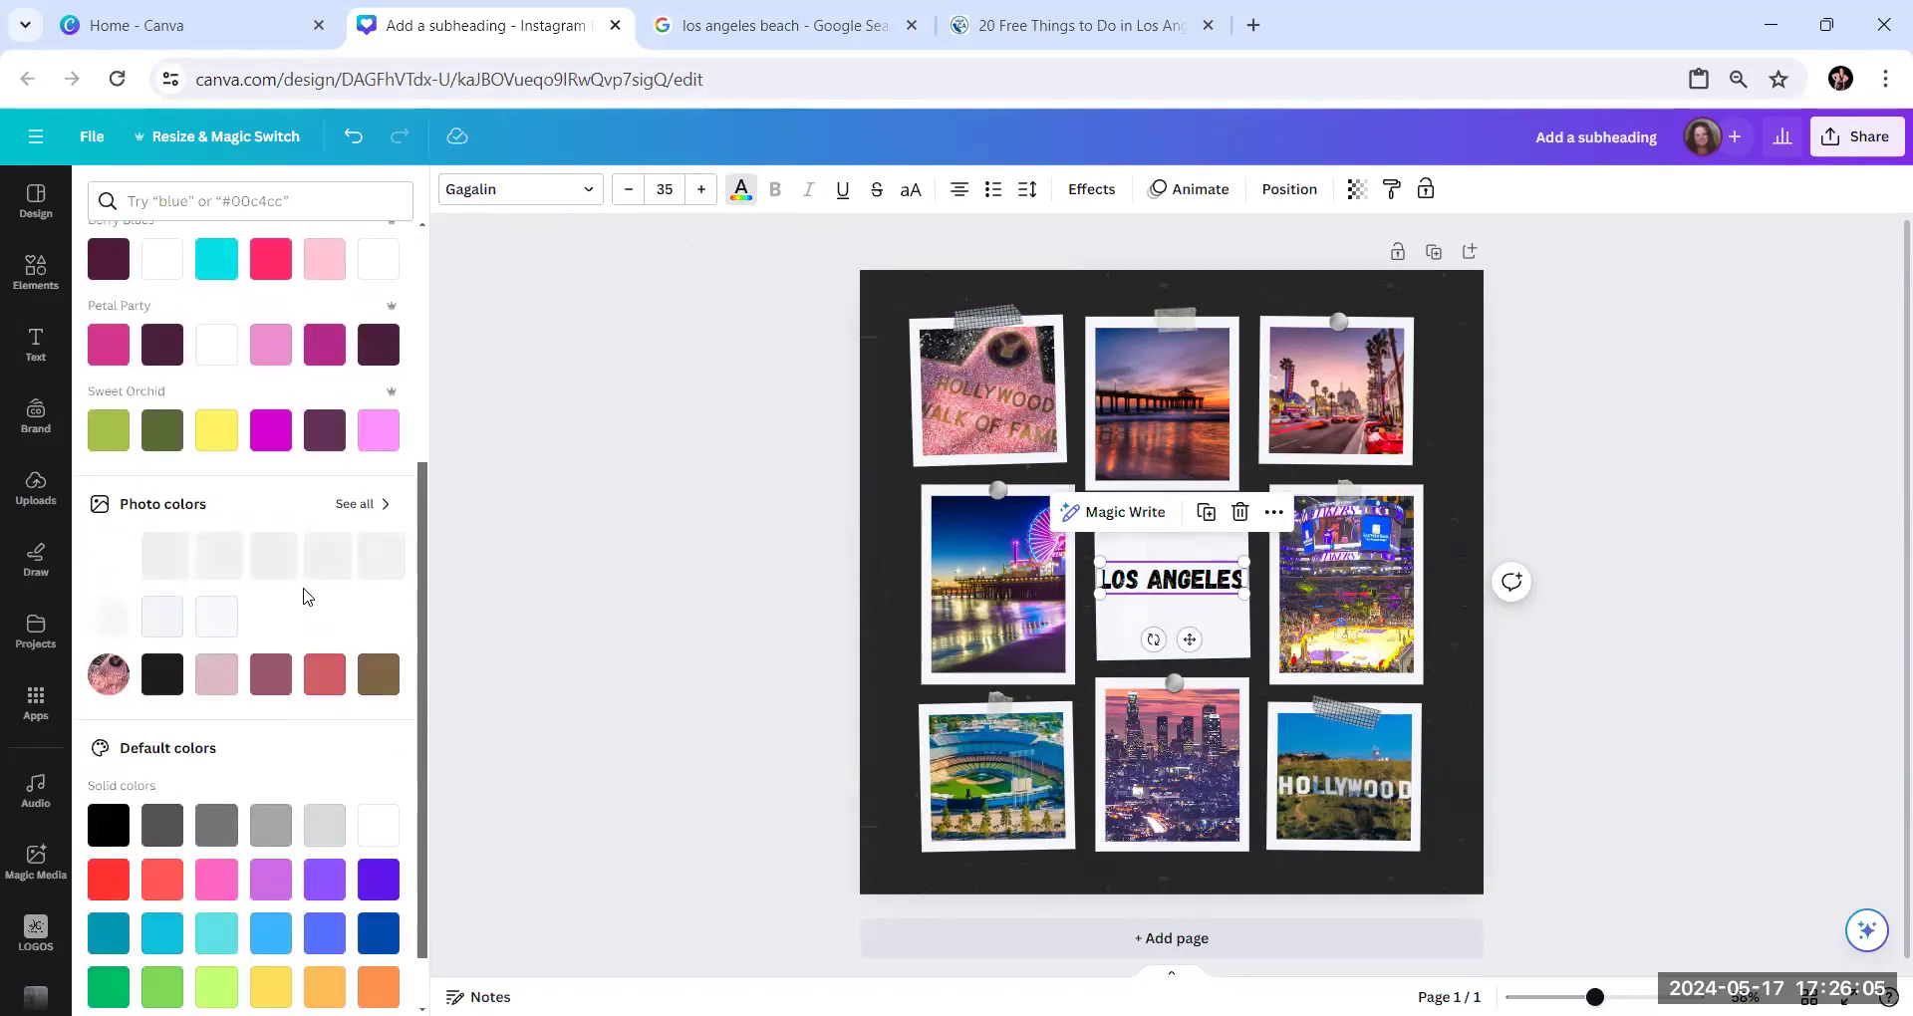
scroll(306, 596, down, 1)
scroll(320, 598, up, 3)
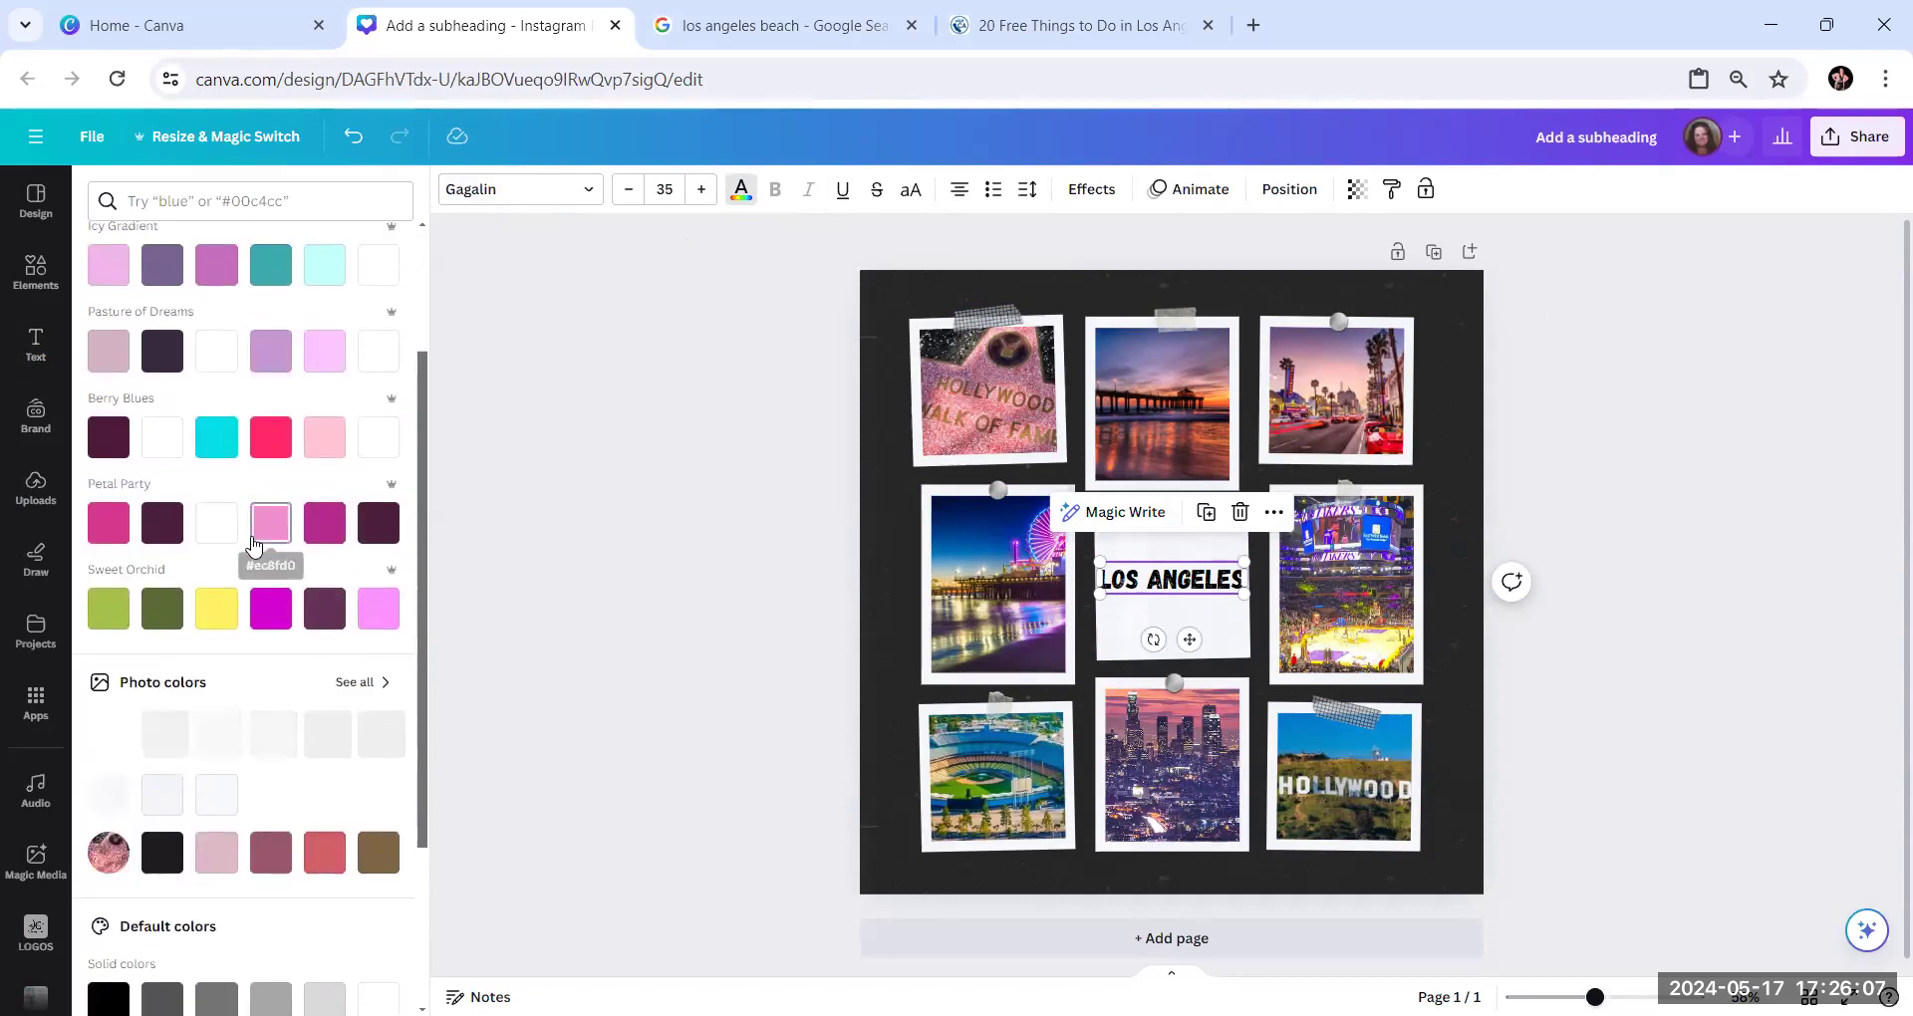
scroll(254, 546, up, 2)
scroll(255, 558, down, 5)
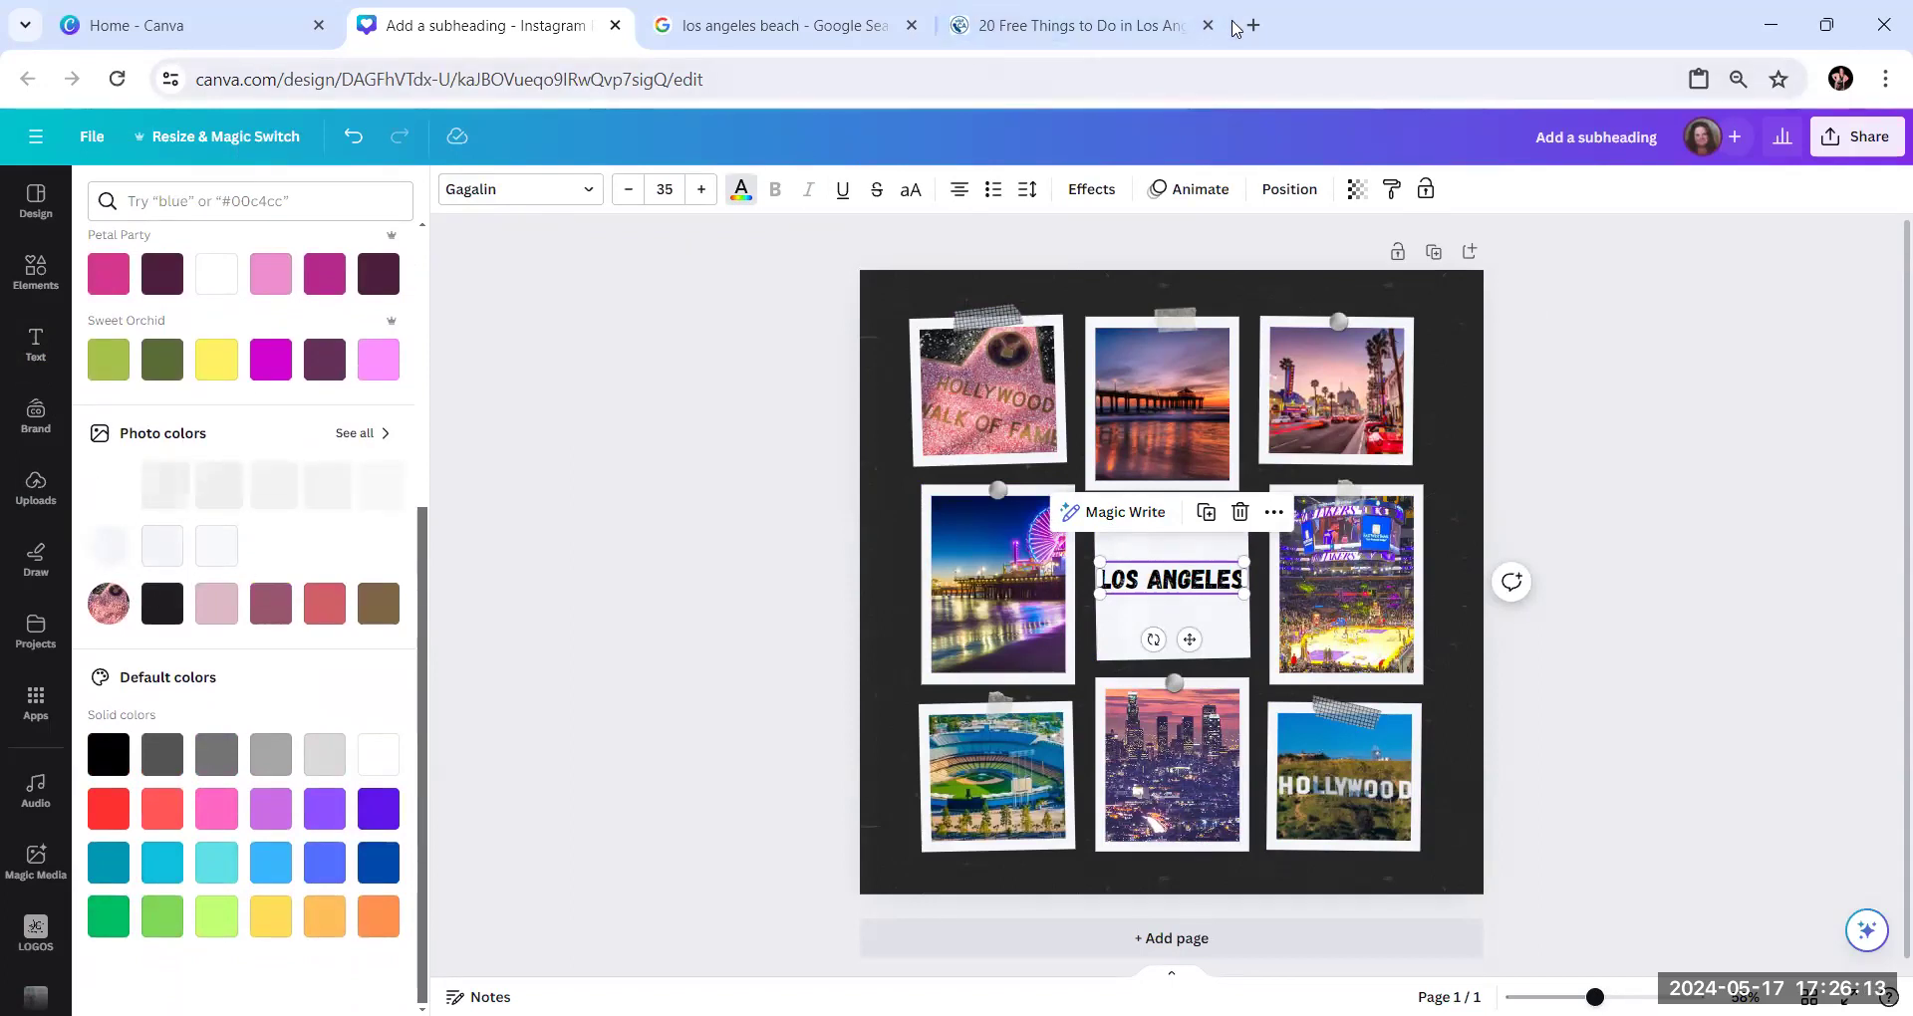
Close the "20 Free Things to Do" and "los angeles beach" Google search browser tabs
click(1208, 25)
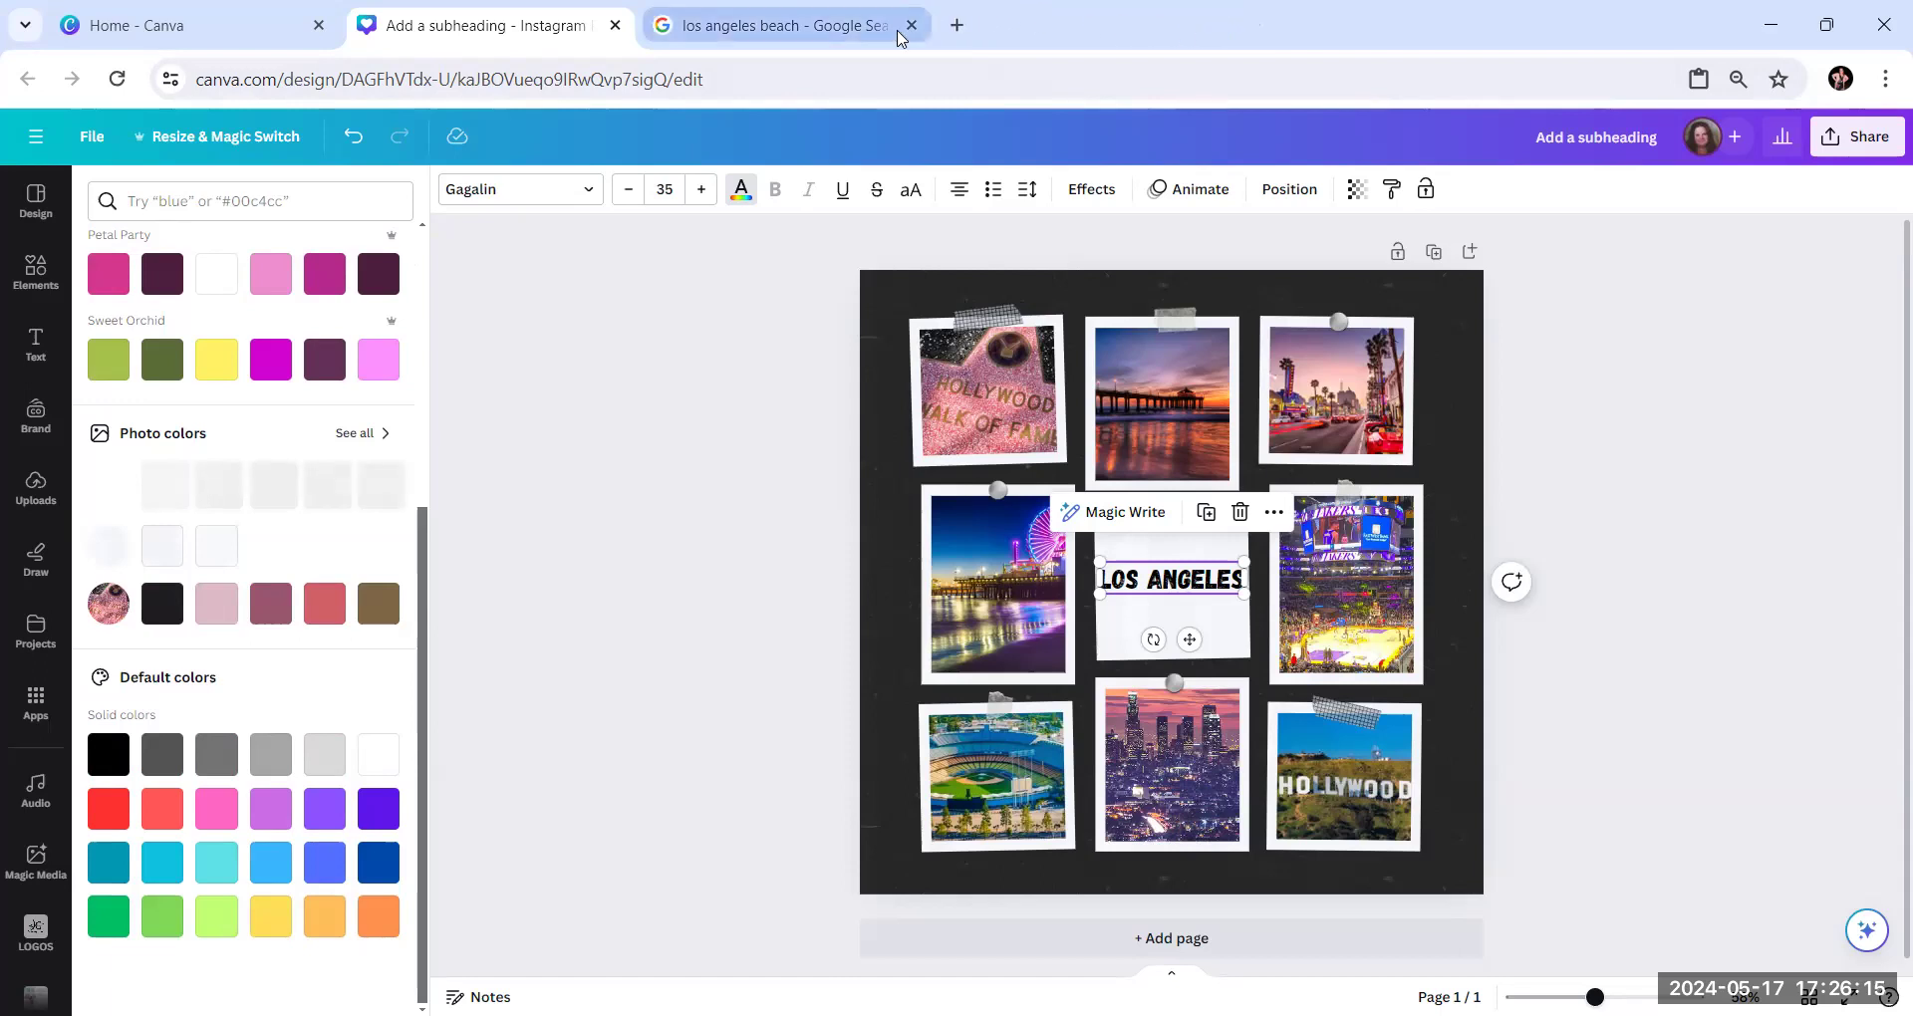
click(910, 25)
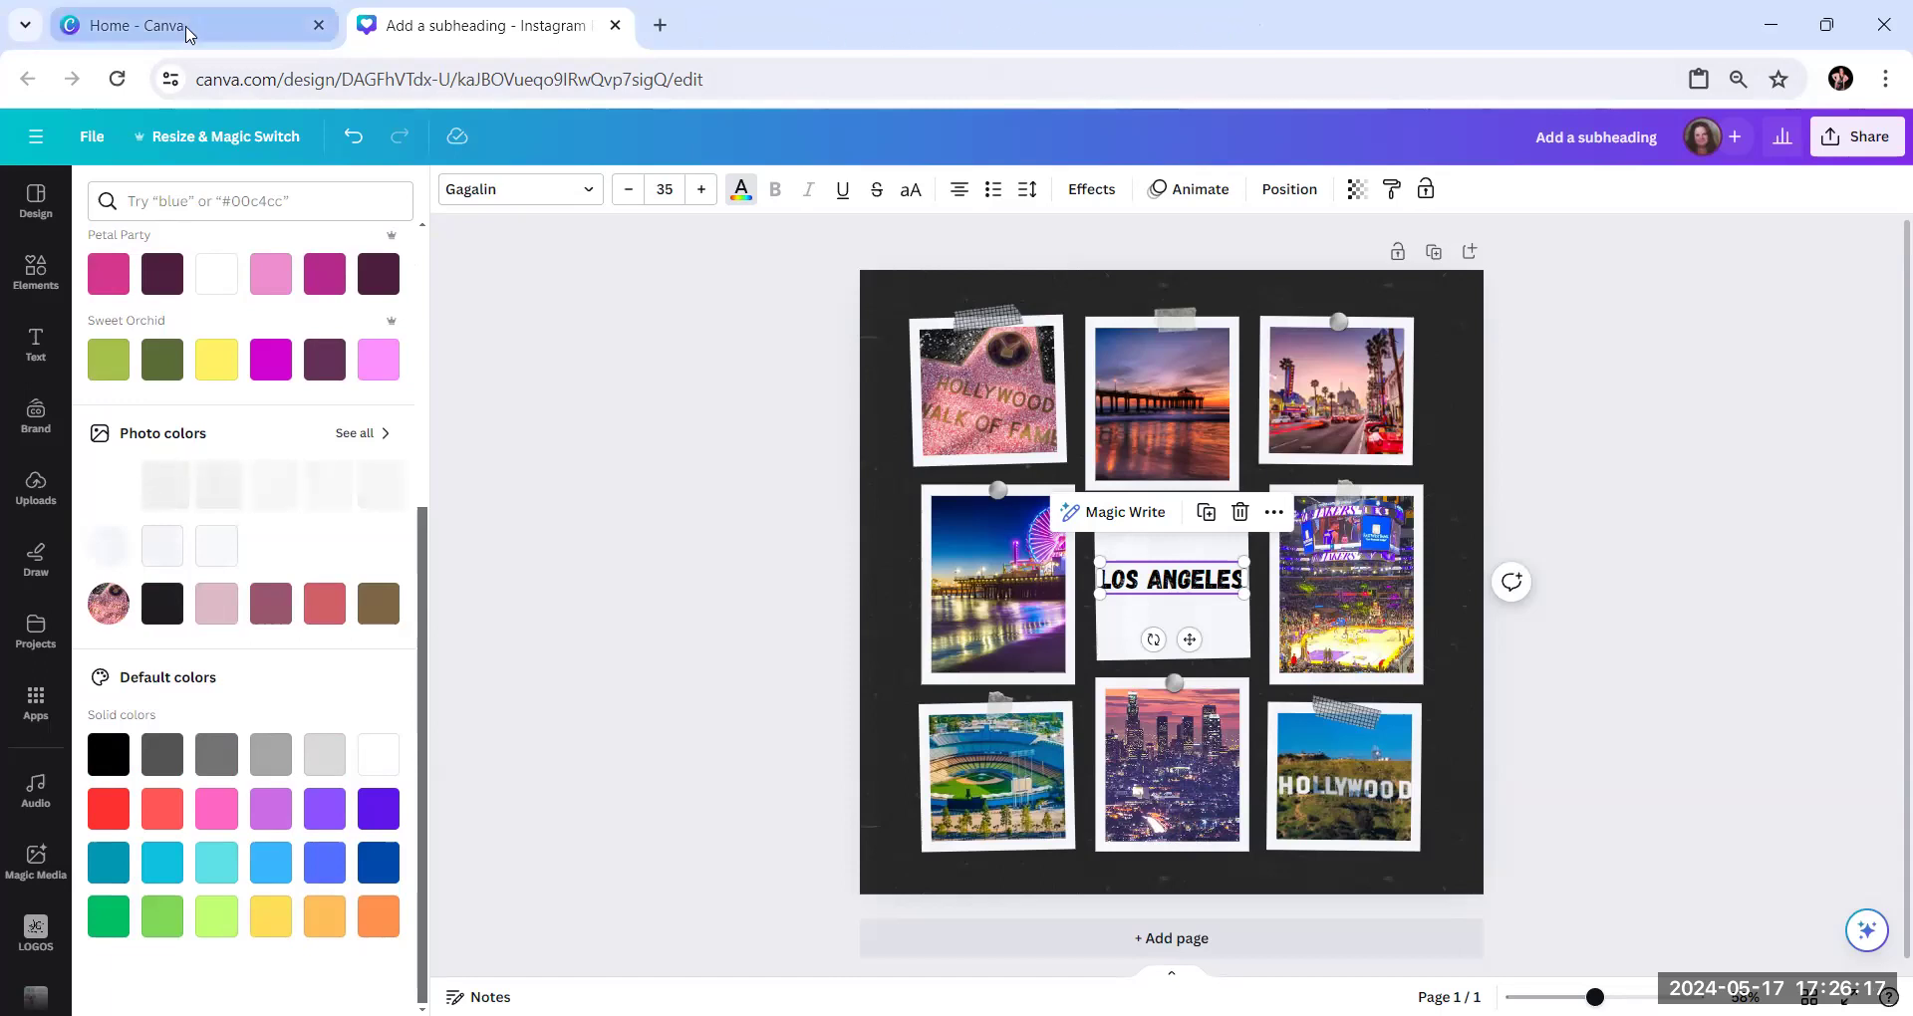
Color the "Los Angeles" text teal from the default solid colors and deselect it
scroll(242, 581, up, 3)
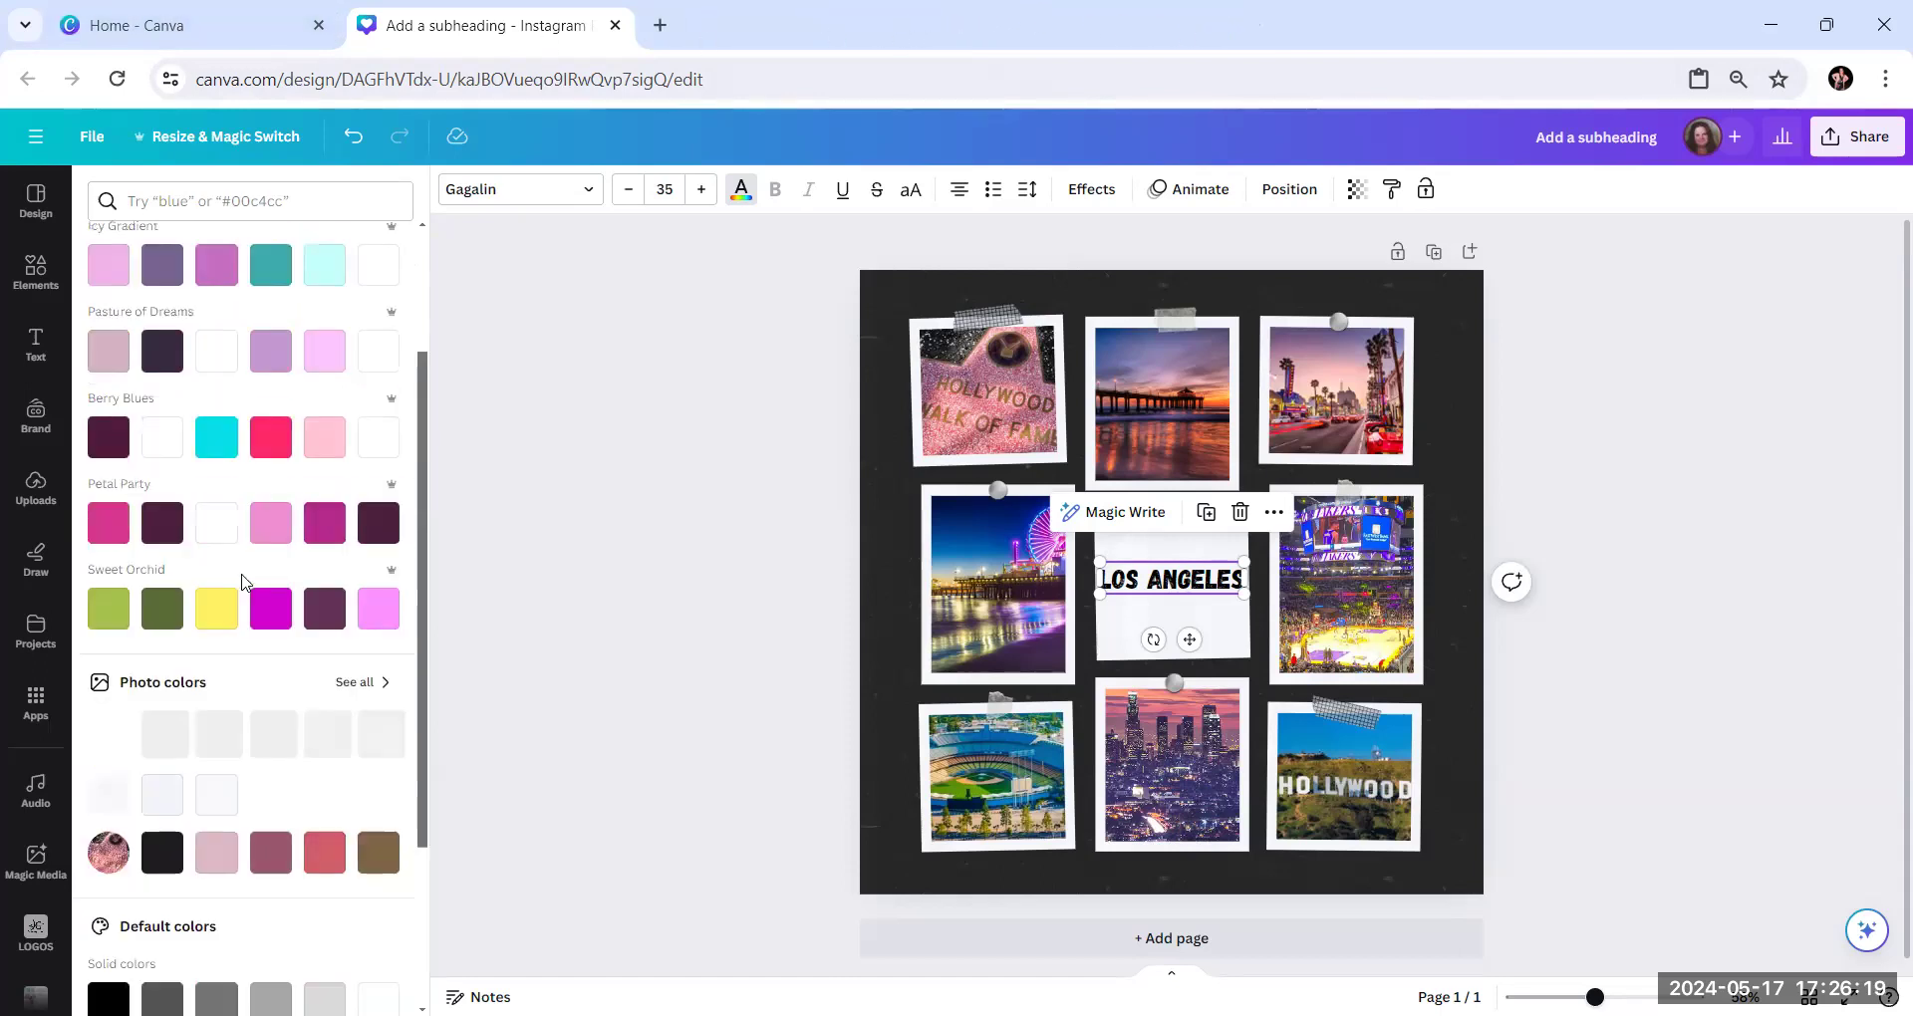
scroll(242, 582, down, 3)
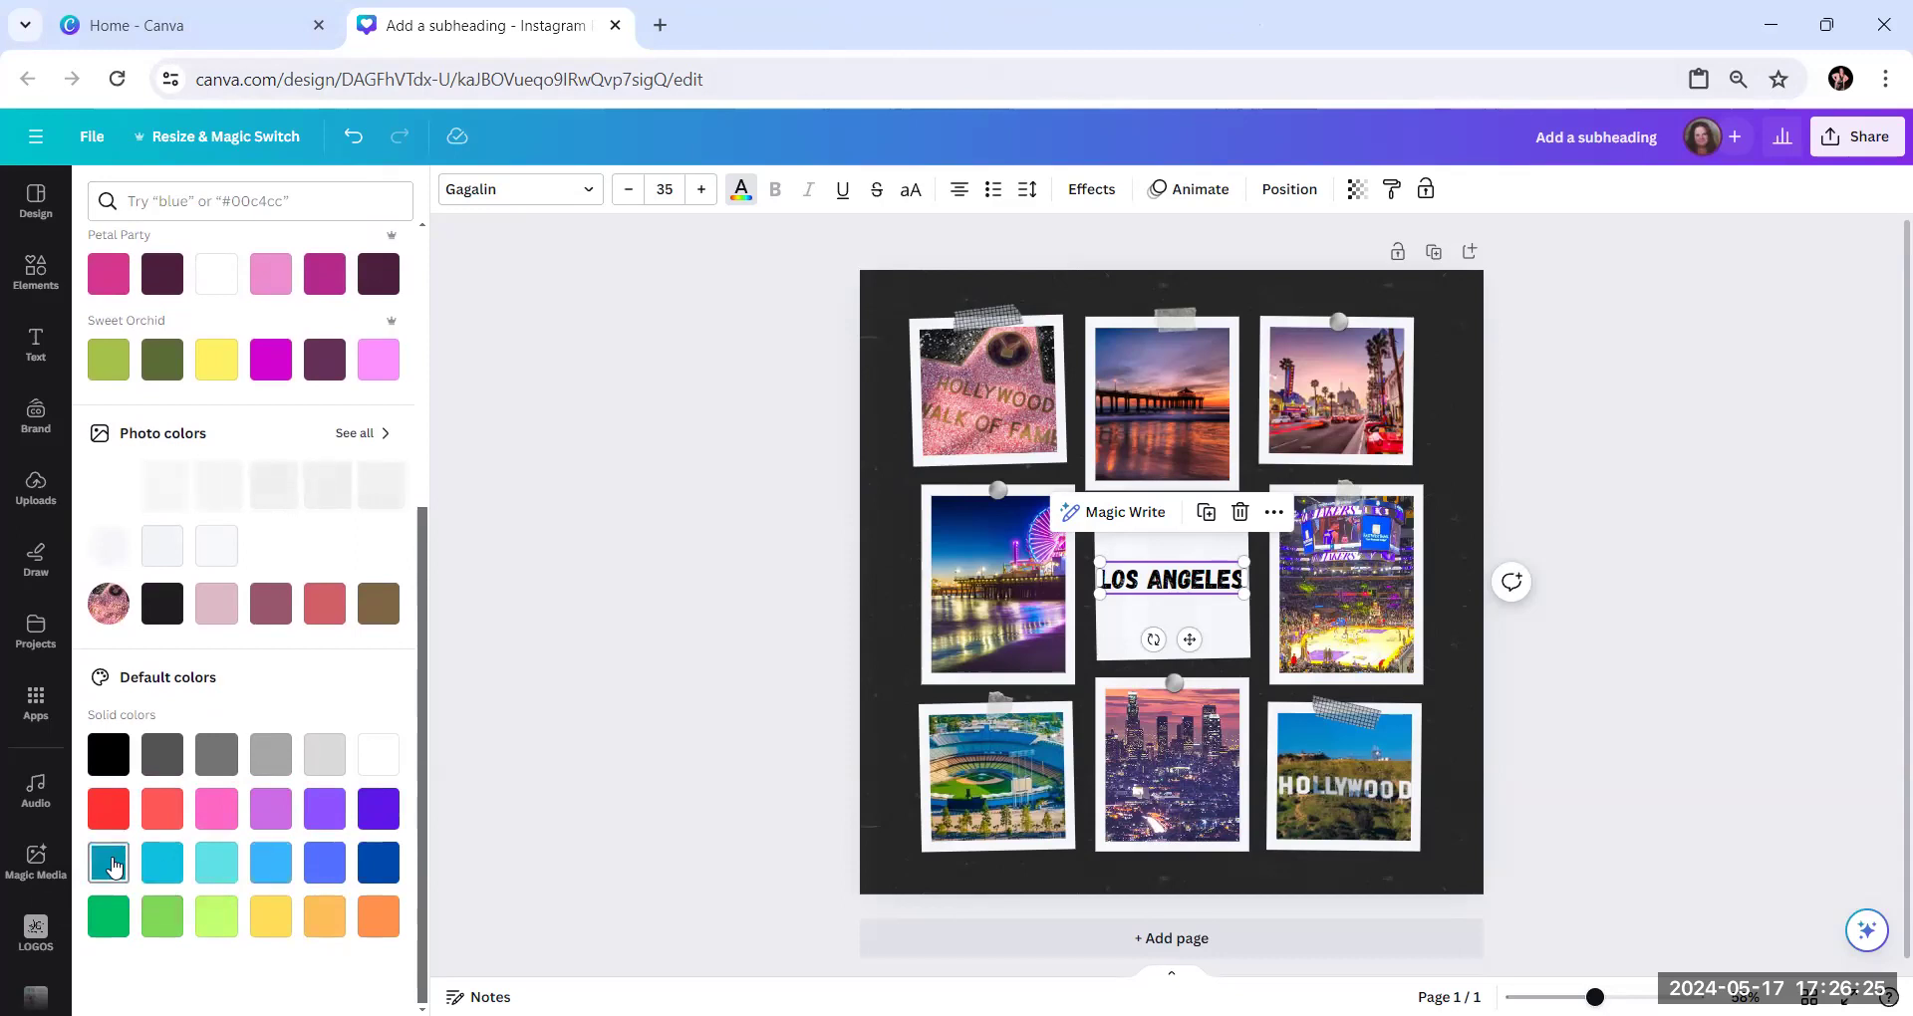
click(112, 865)
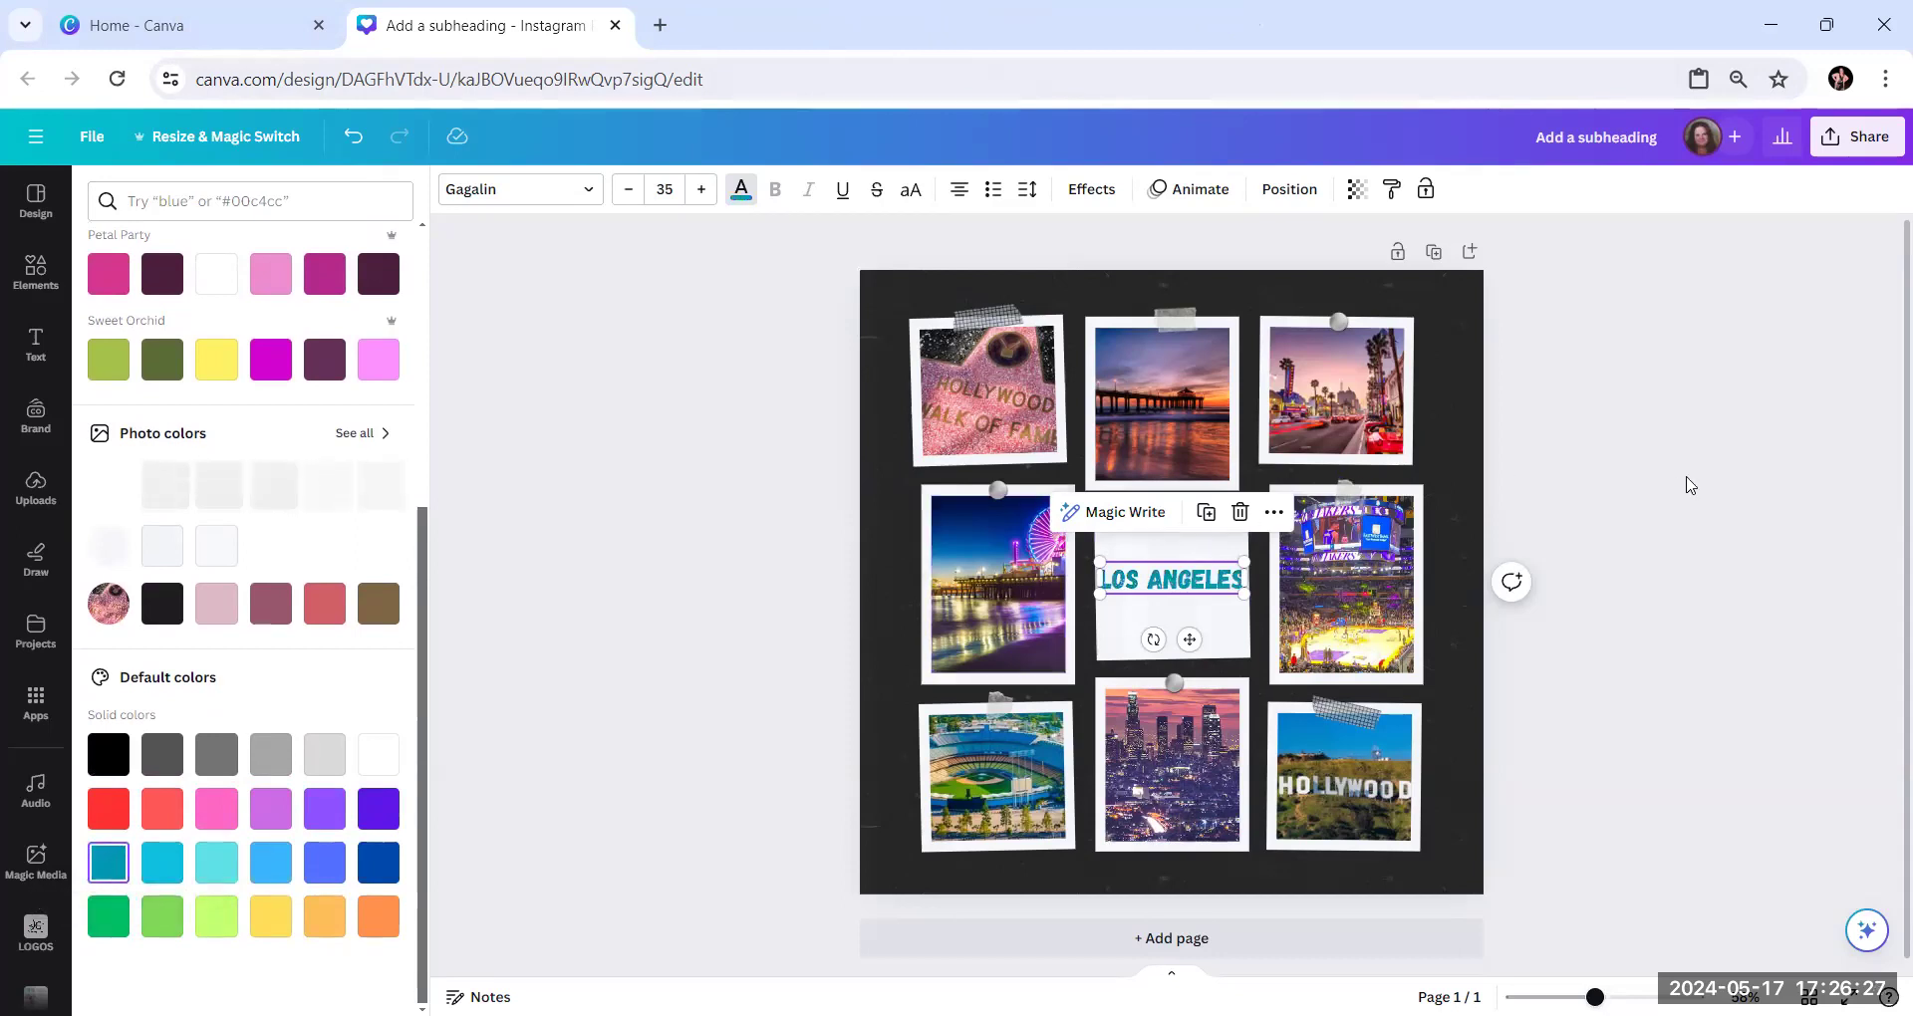
click(1691, 486)
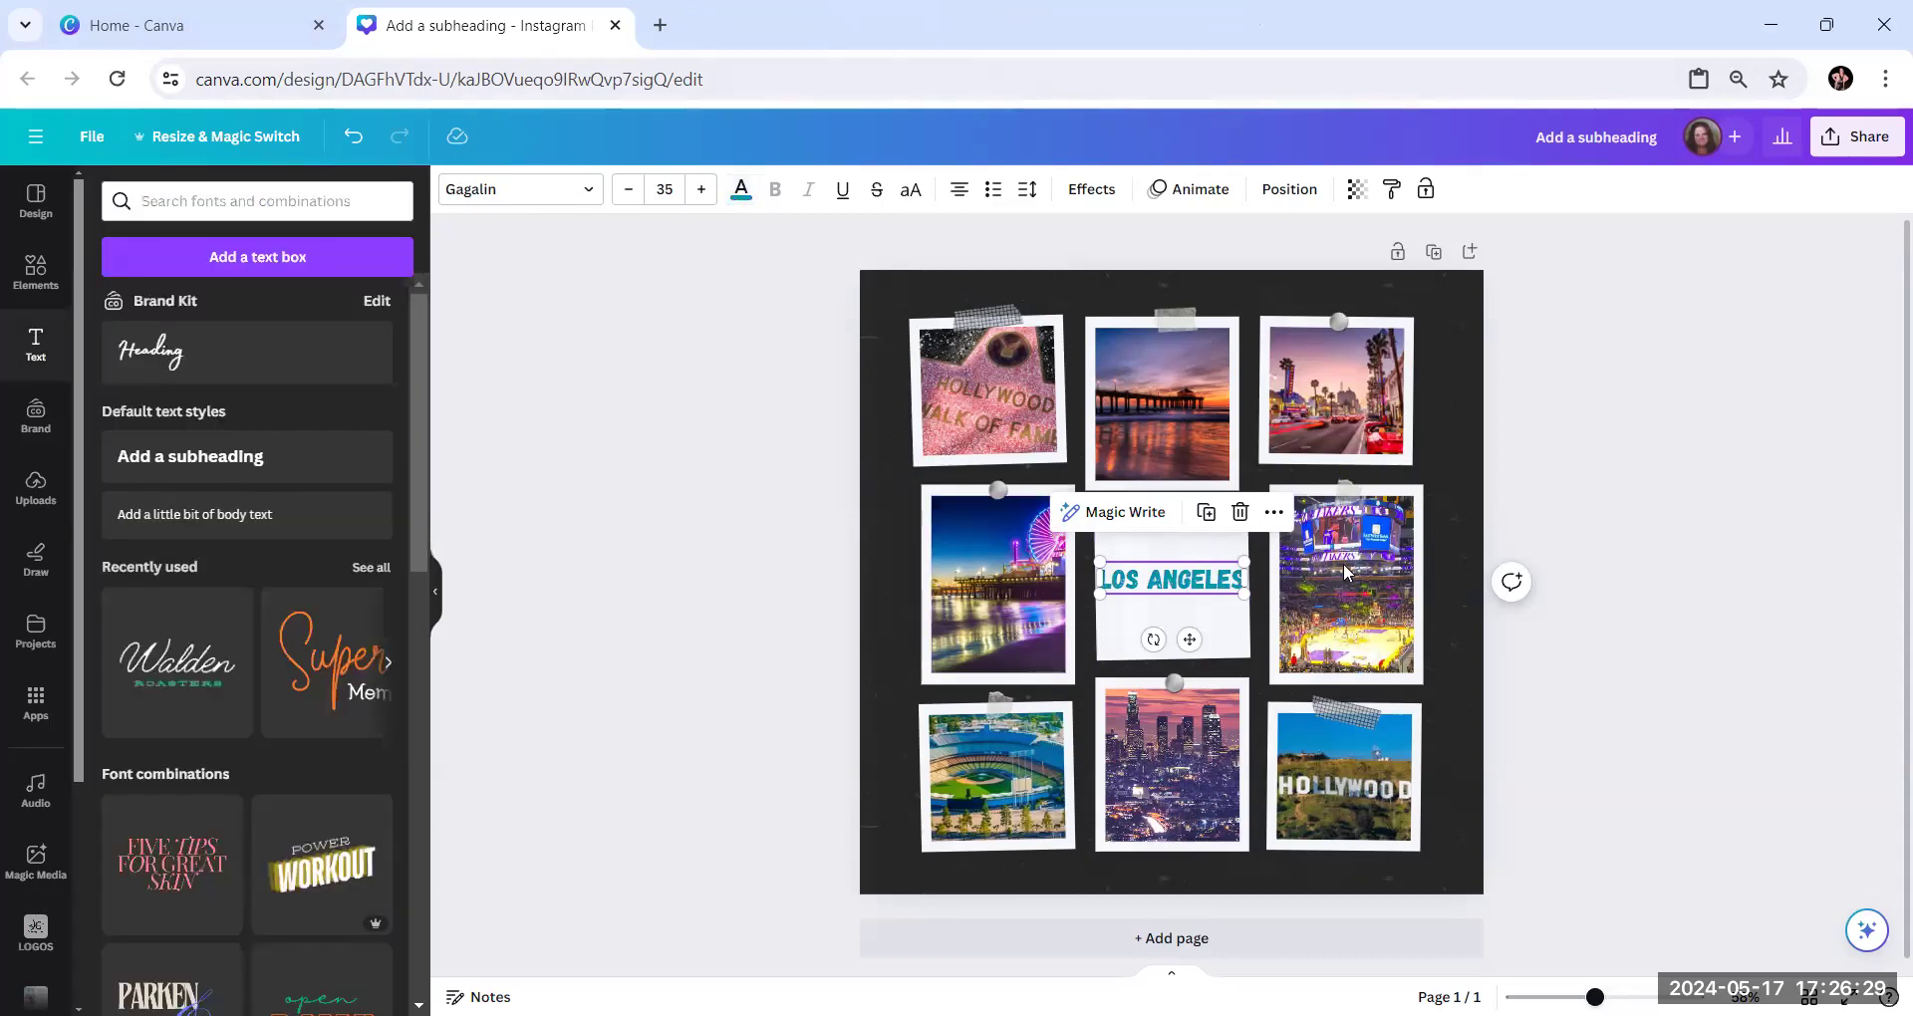
click(718, 538)
Move the "Los Angeles" text up to just below the tape in the centre frame
click(1195, 602)
double_click(1167, 584)
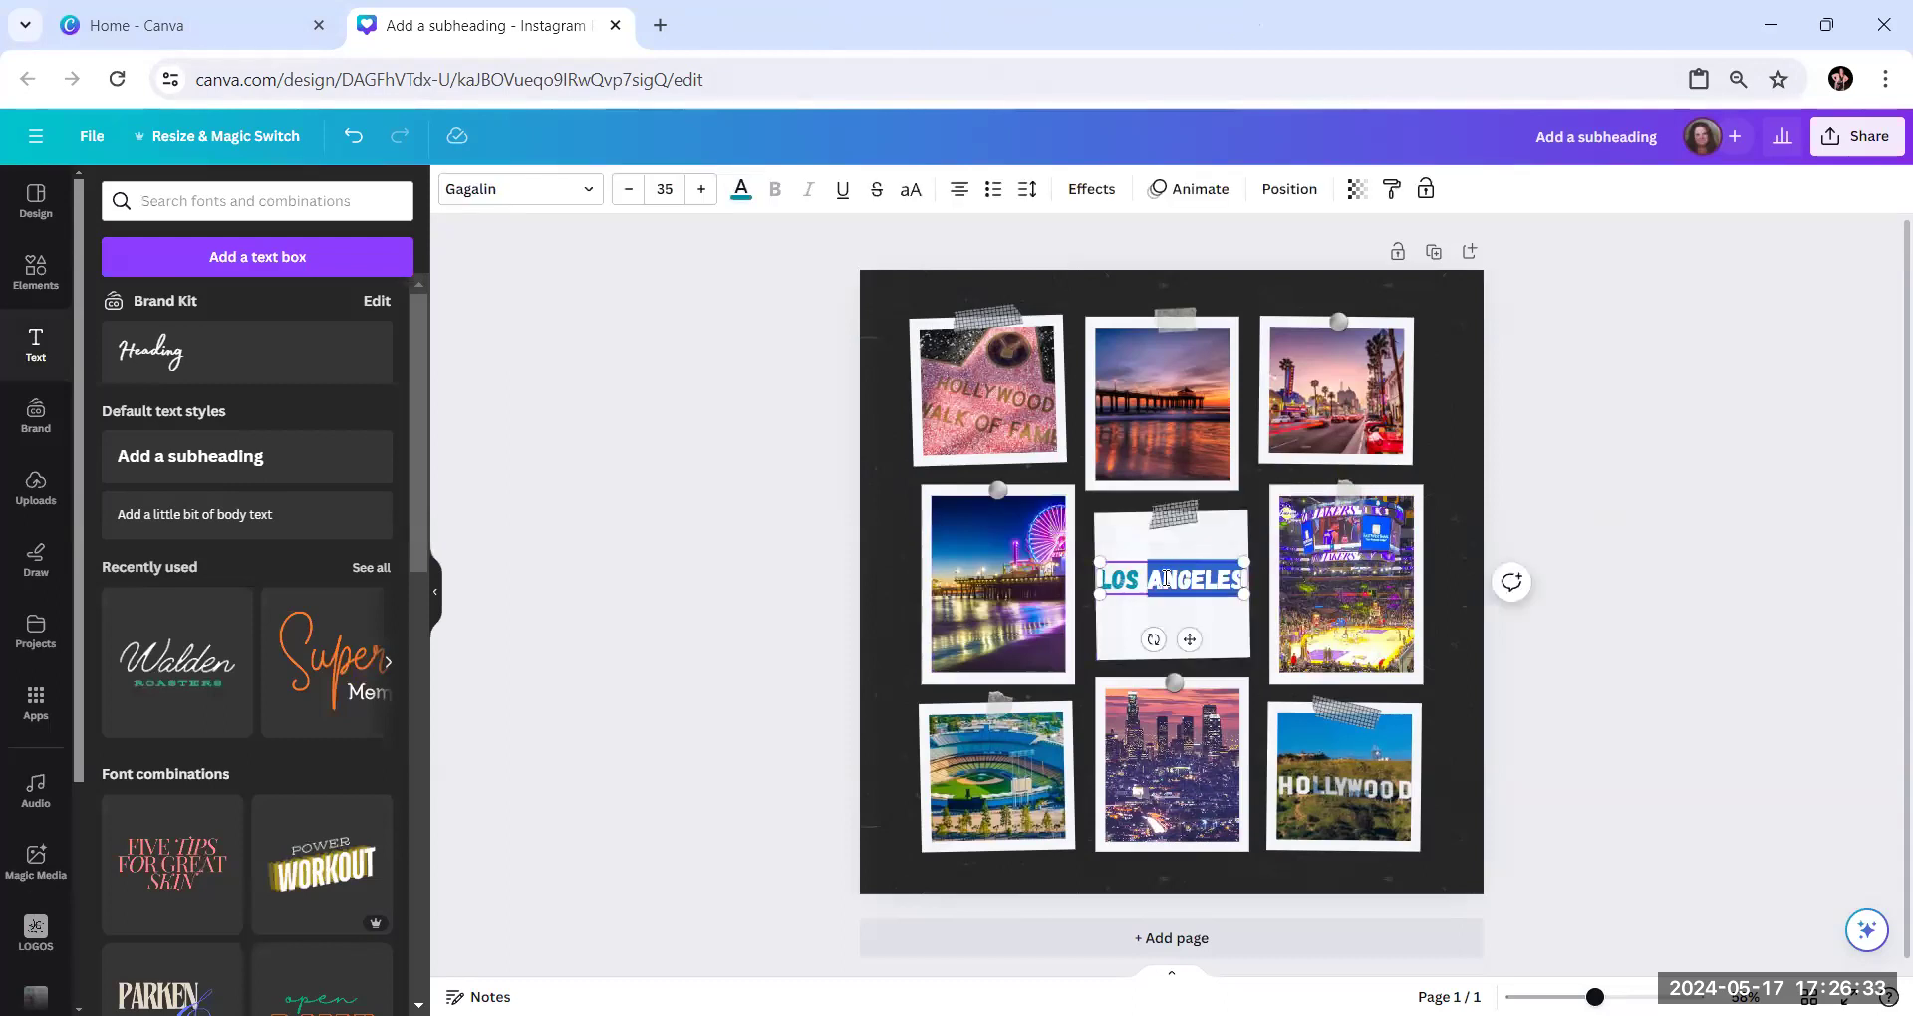
click(1798, 506)
drag(1136, 583, 1136, 550)
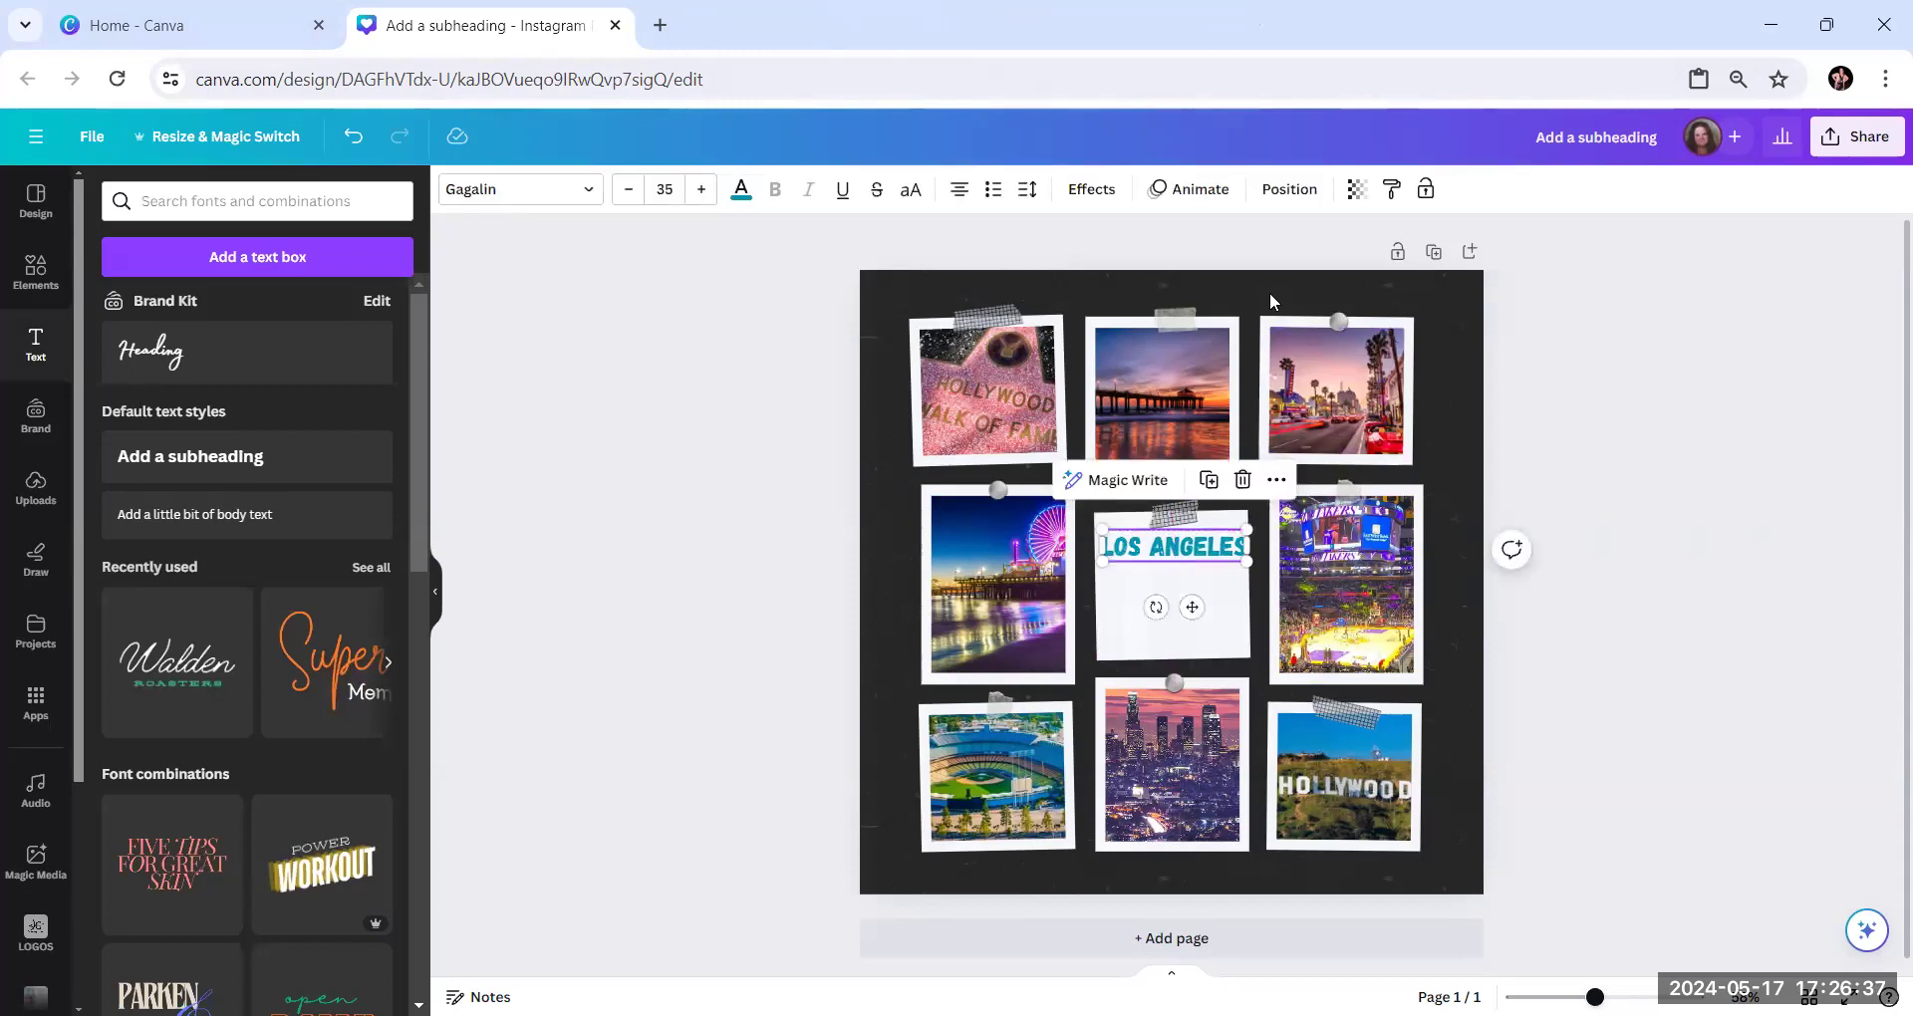
Align the "Los Angeles" text to the middle and center of the page
click(1289, 189)
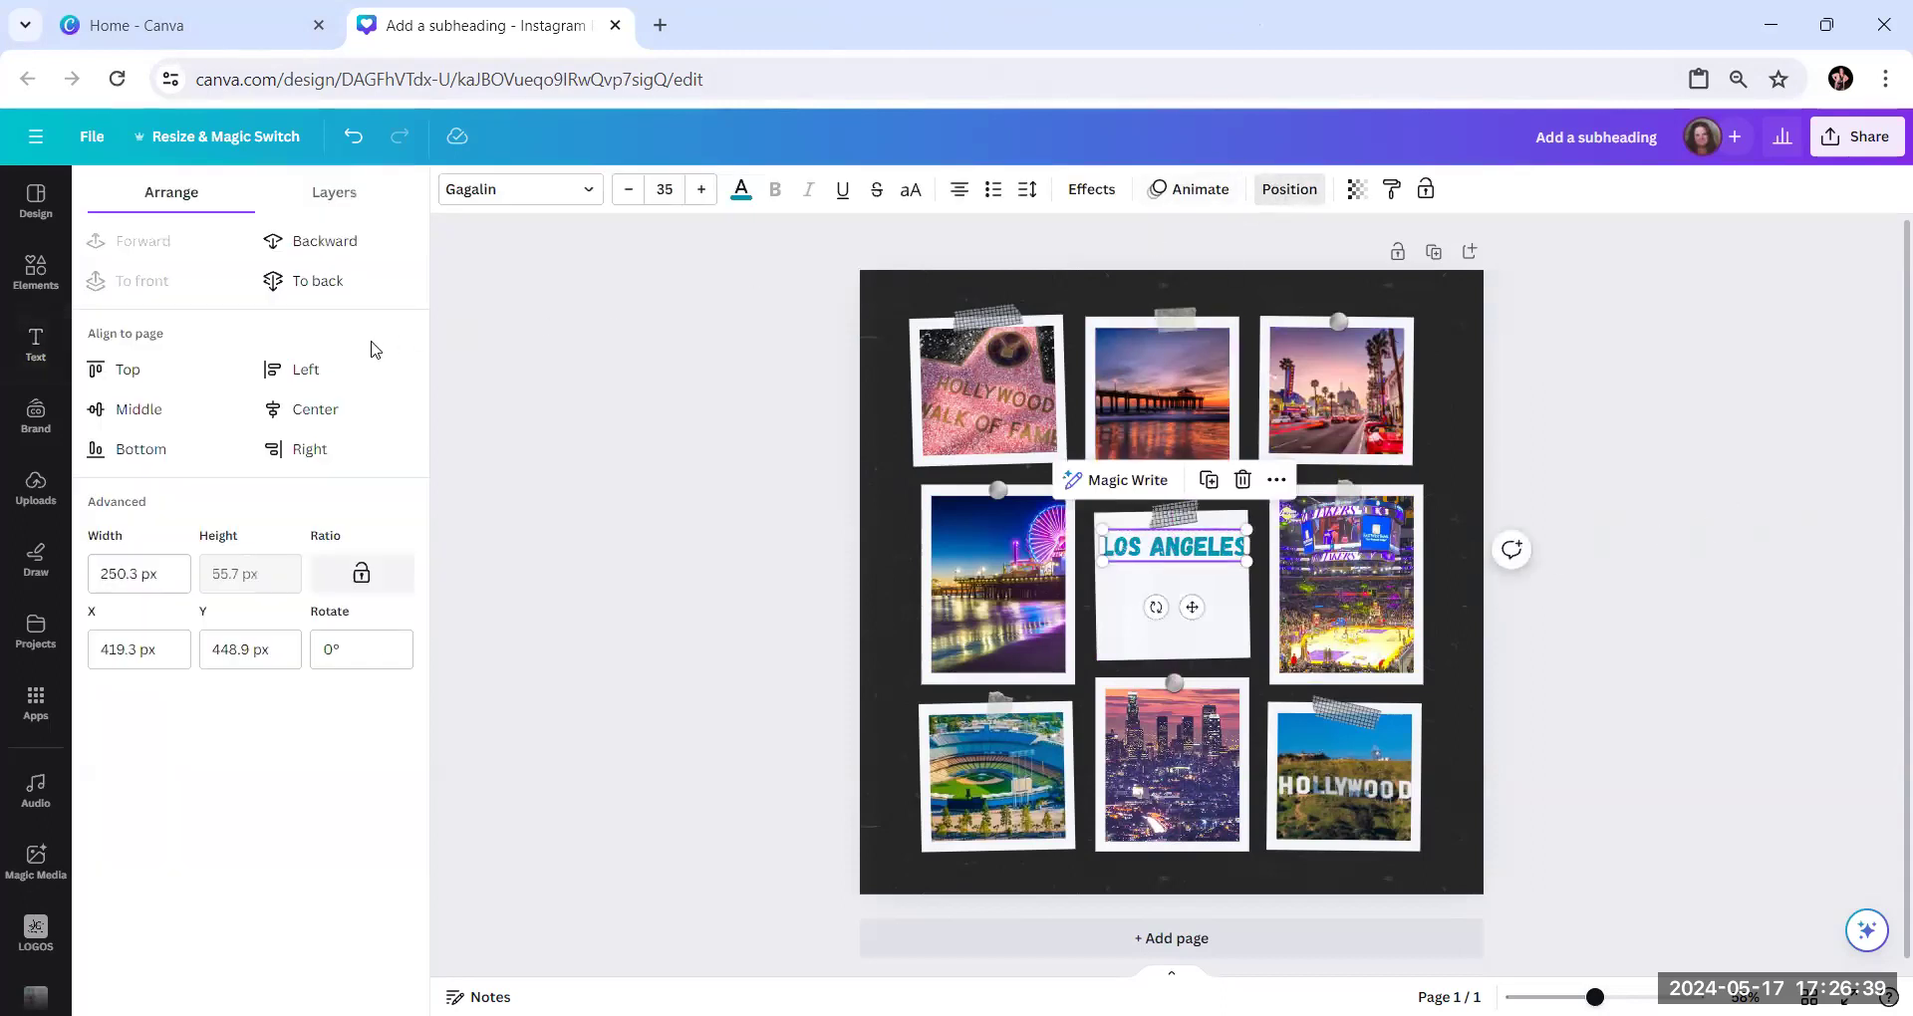
click(165, 413)
click(316, 412)
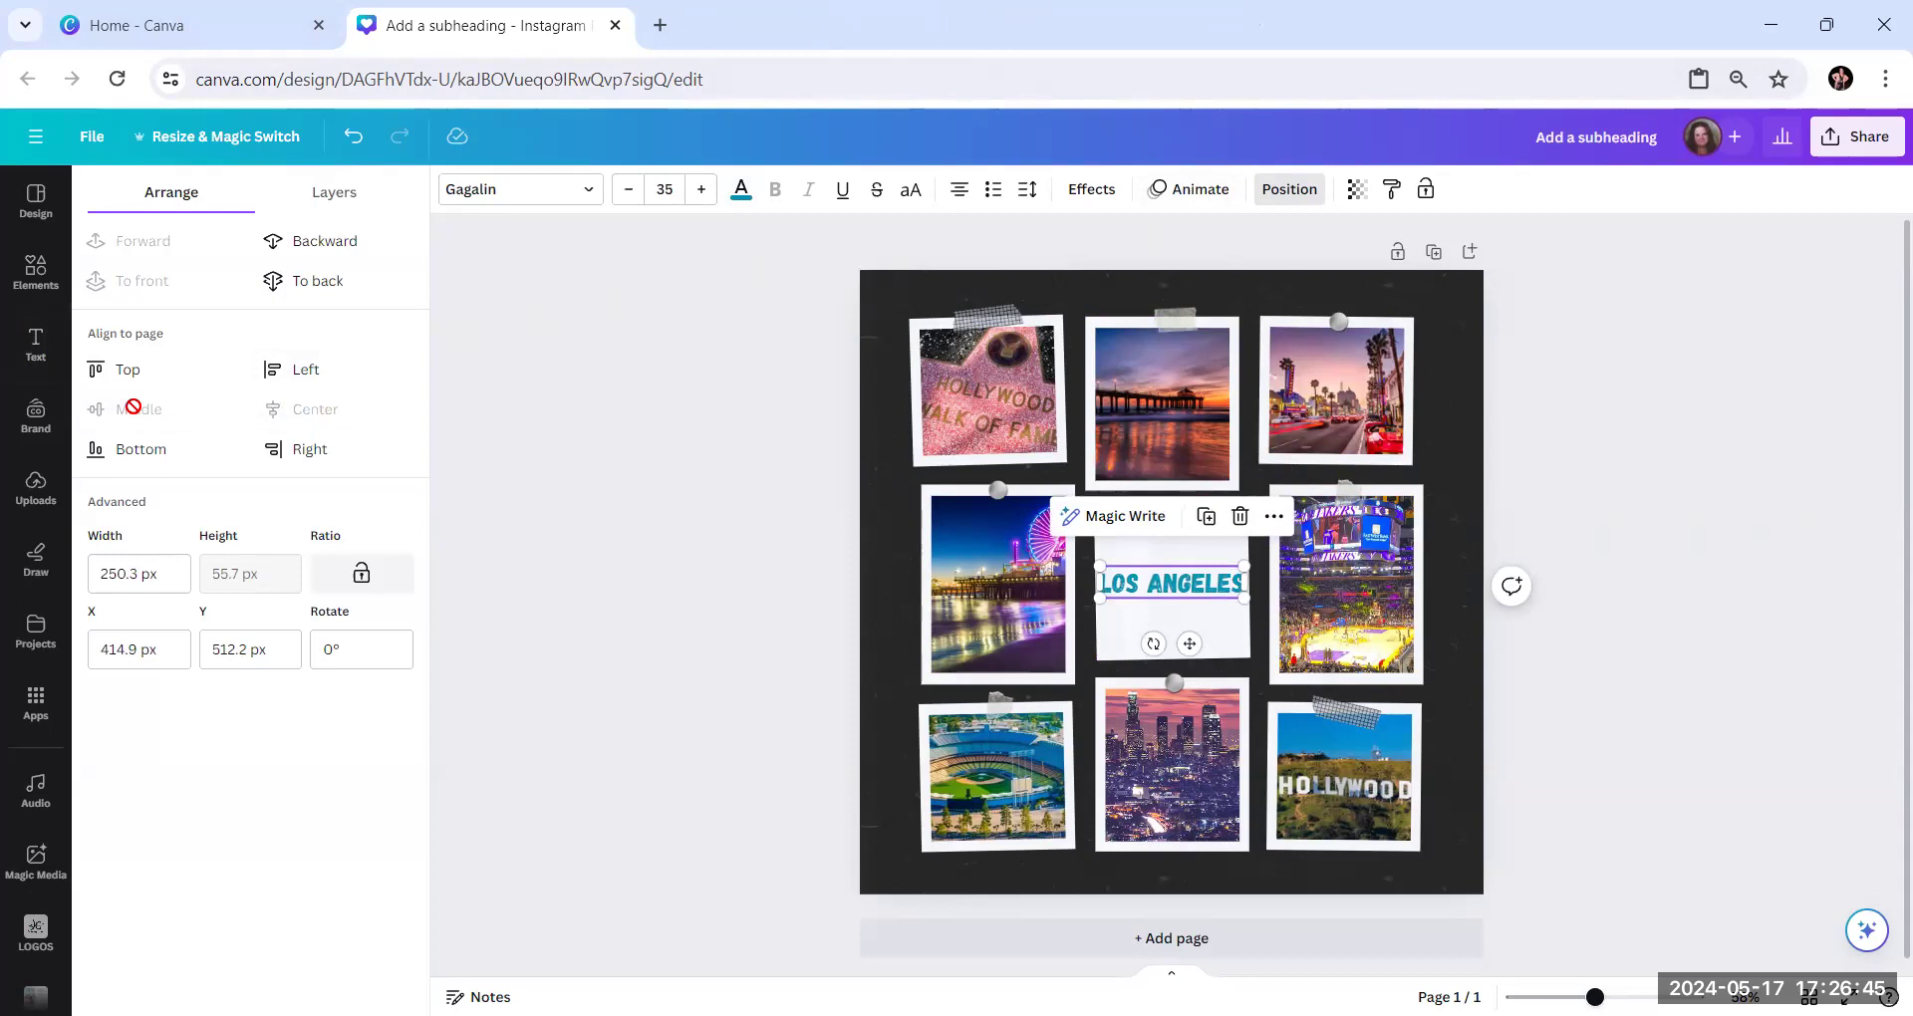
click(1681, 533)
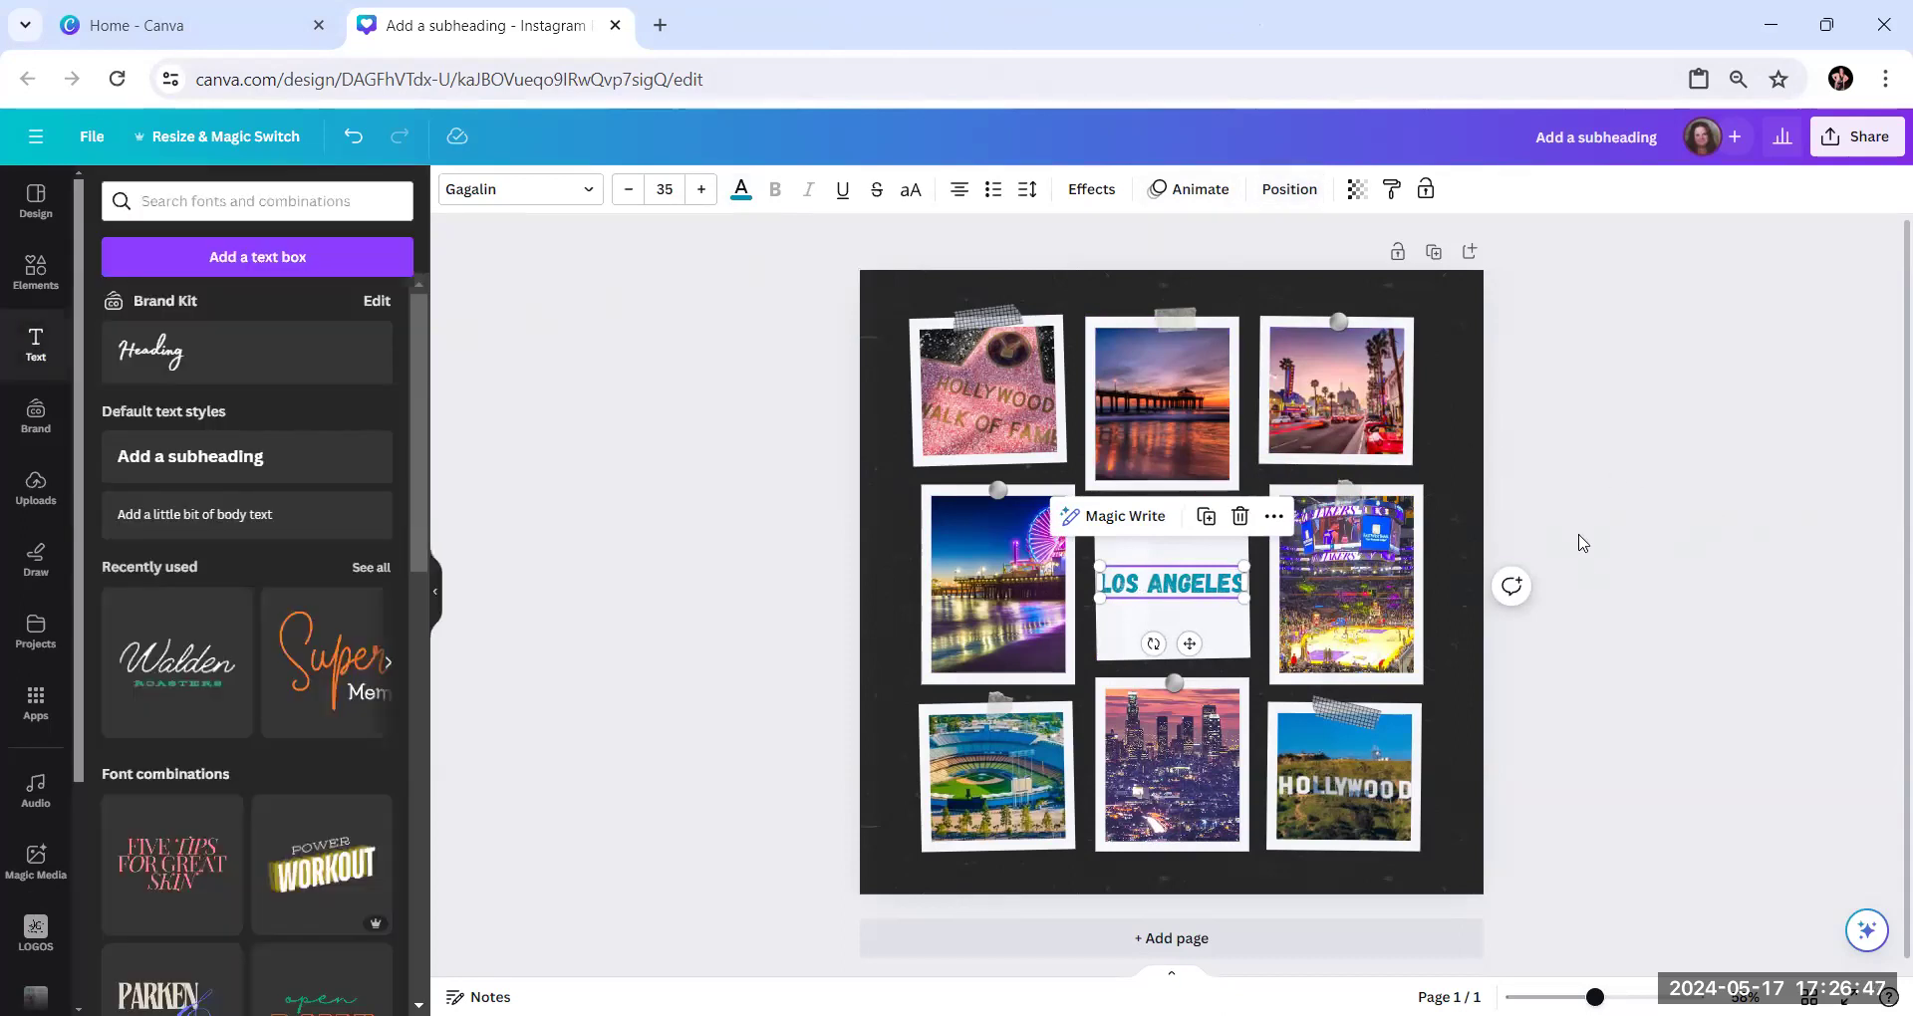
Raise the page-centred "Los Angeles" text to the top of the centre frame, at a Y position of about 449 px
click(1632, 543)
drag(1153, 594, 1151, 546)
click(1292, 189)
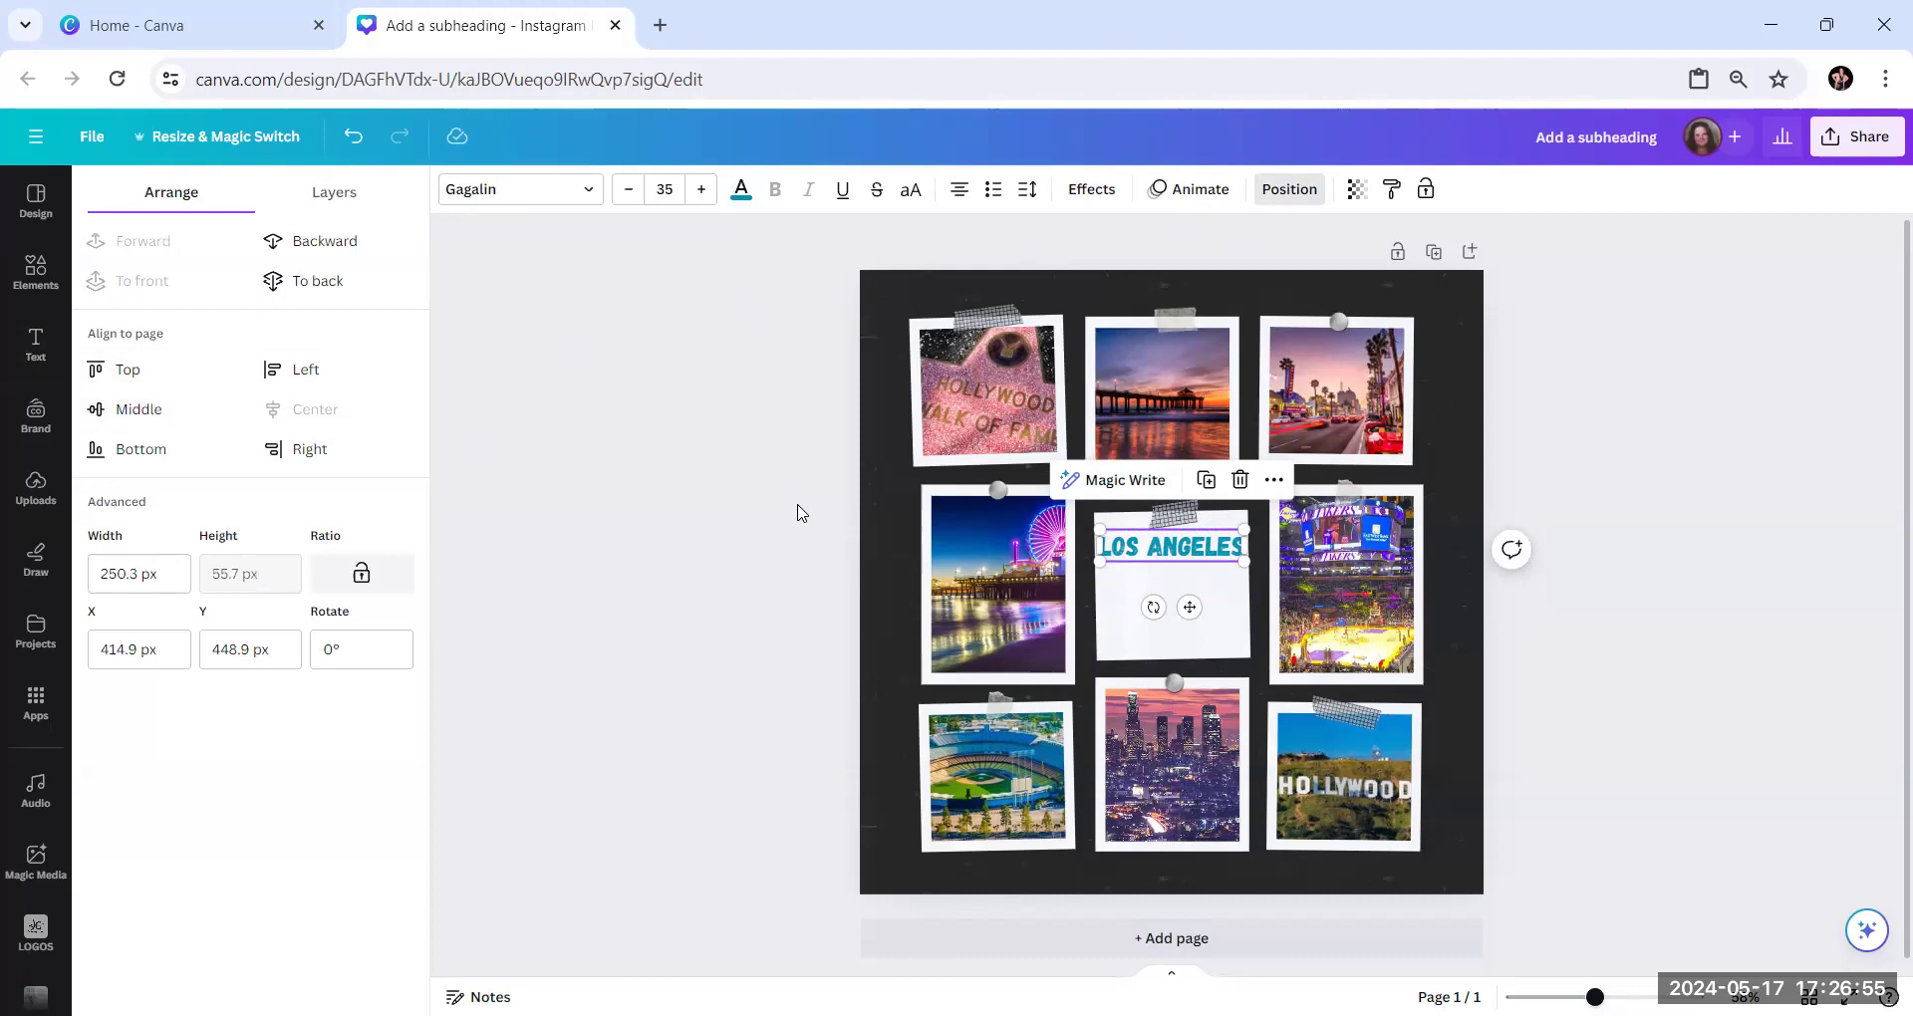
click(838, 509)
click(706, 481)
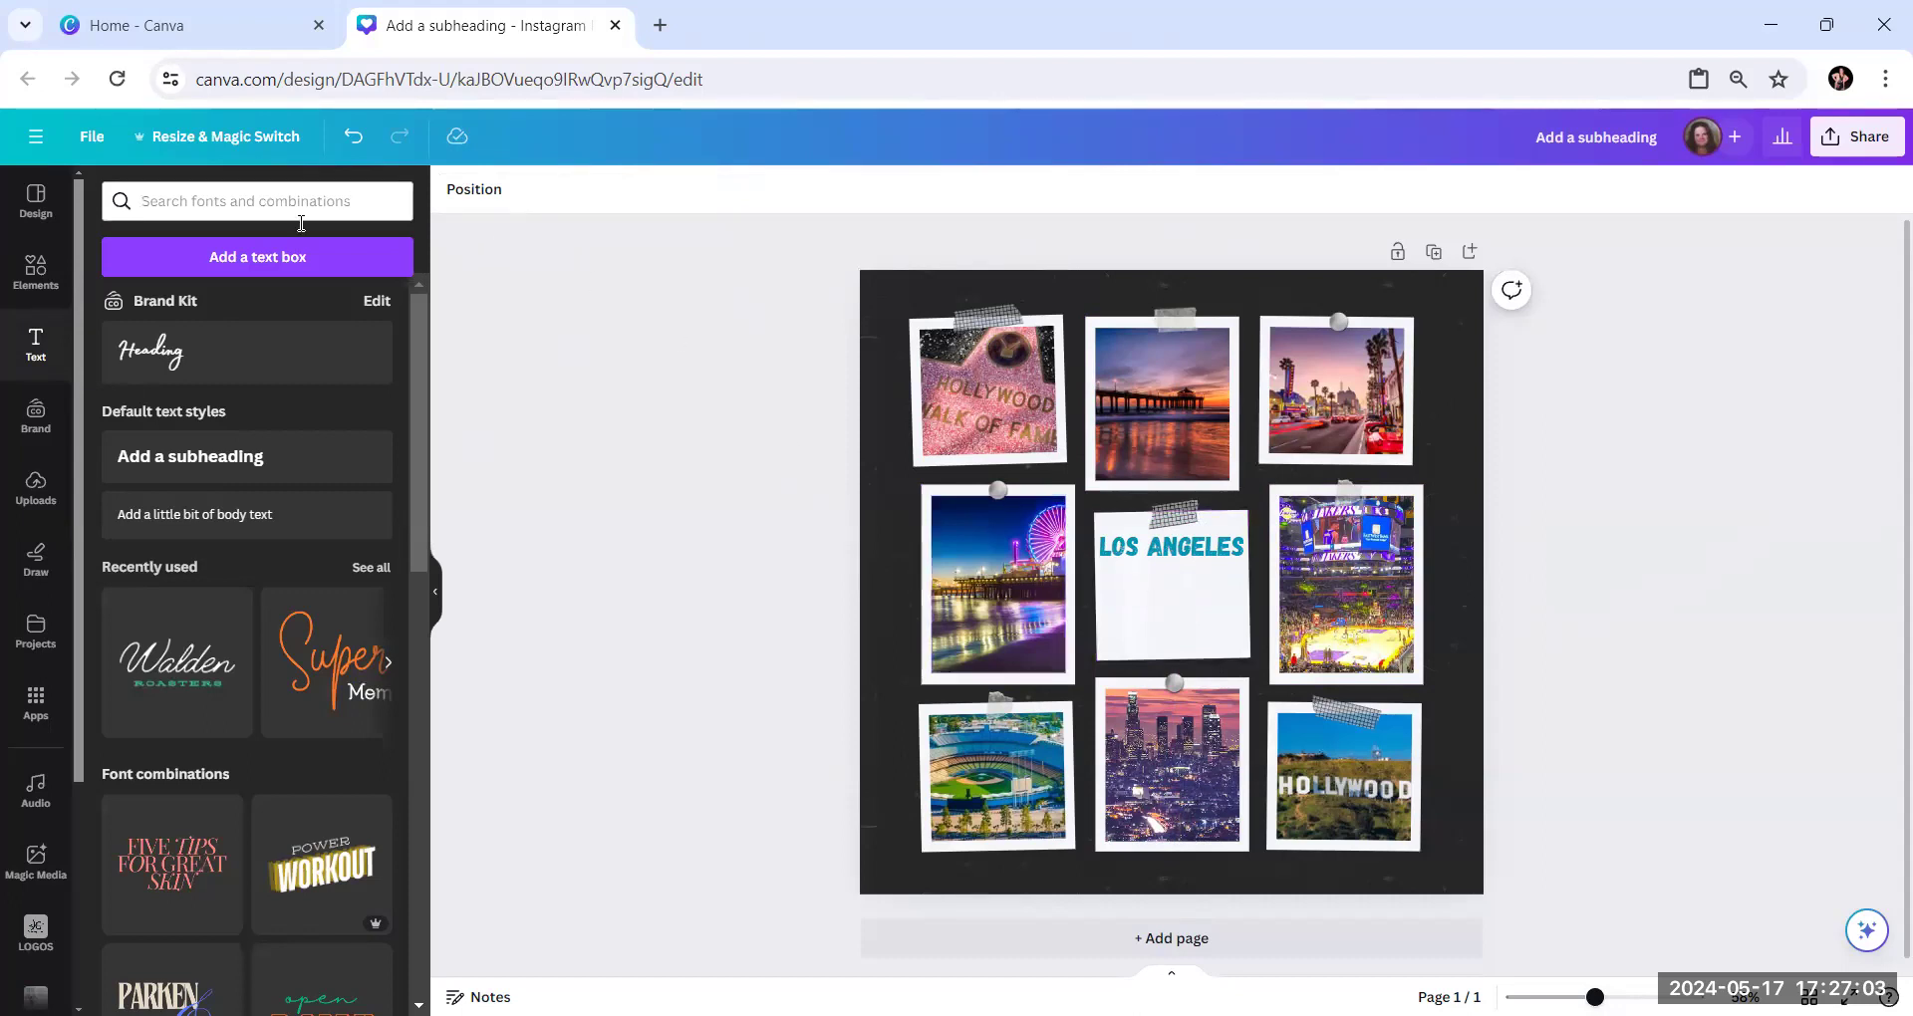
Add a Brand Kit heading reading "Rambler Travel" to the centre frame
click(192, 355)
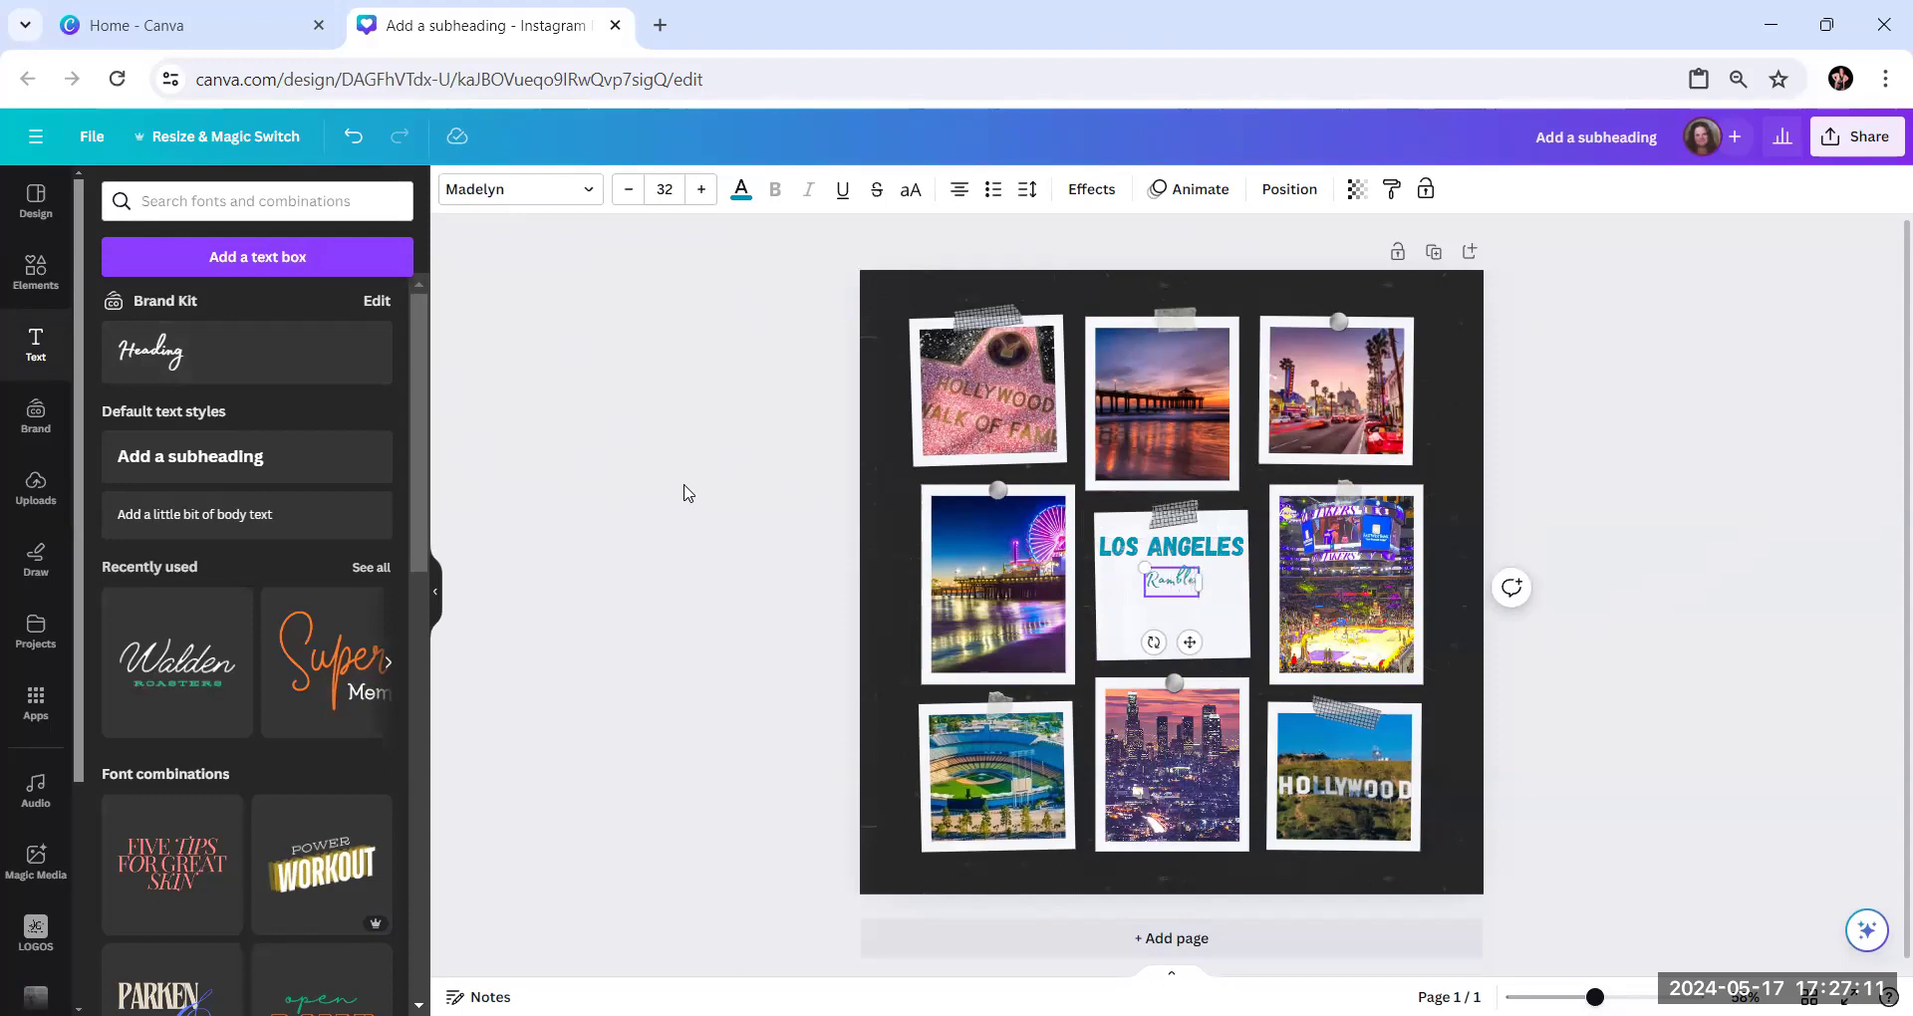
text(Tra)
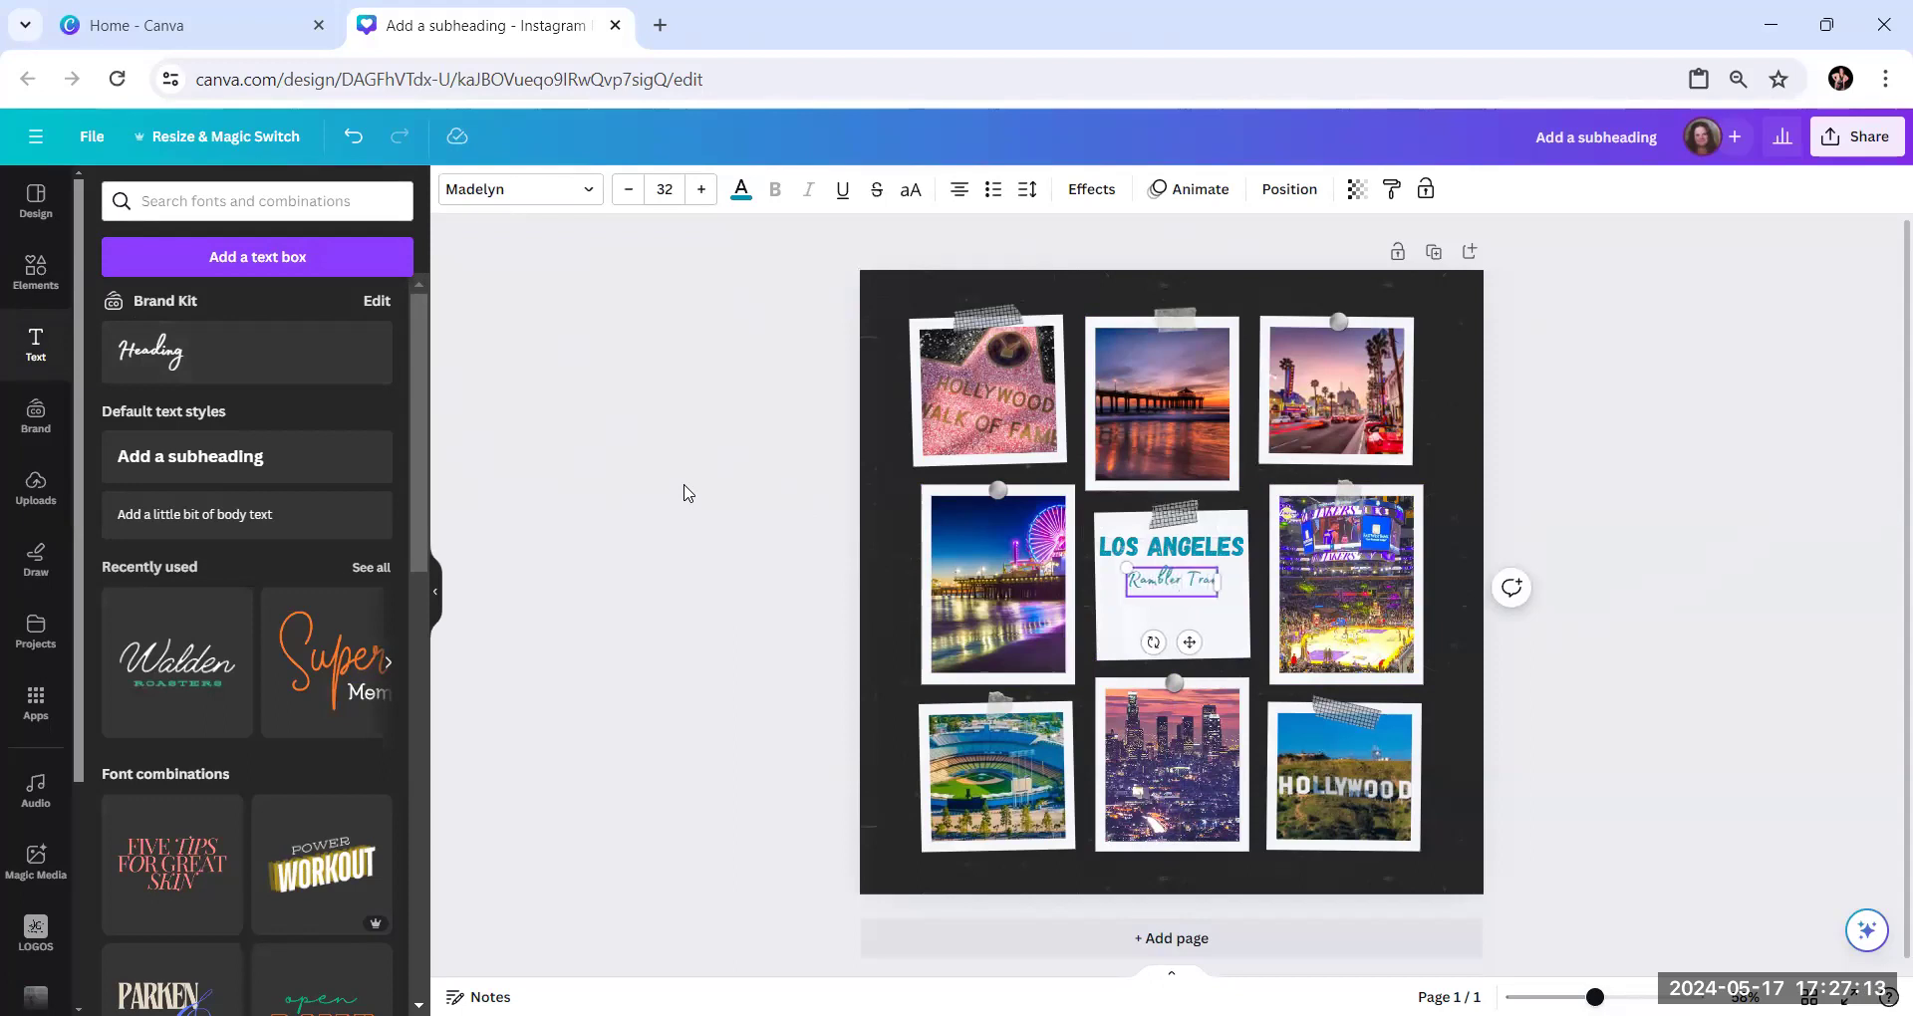
text(vel)
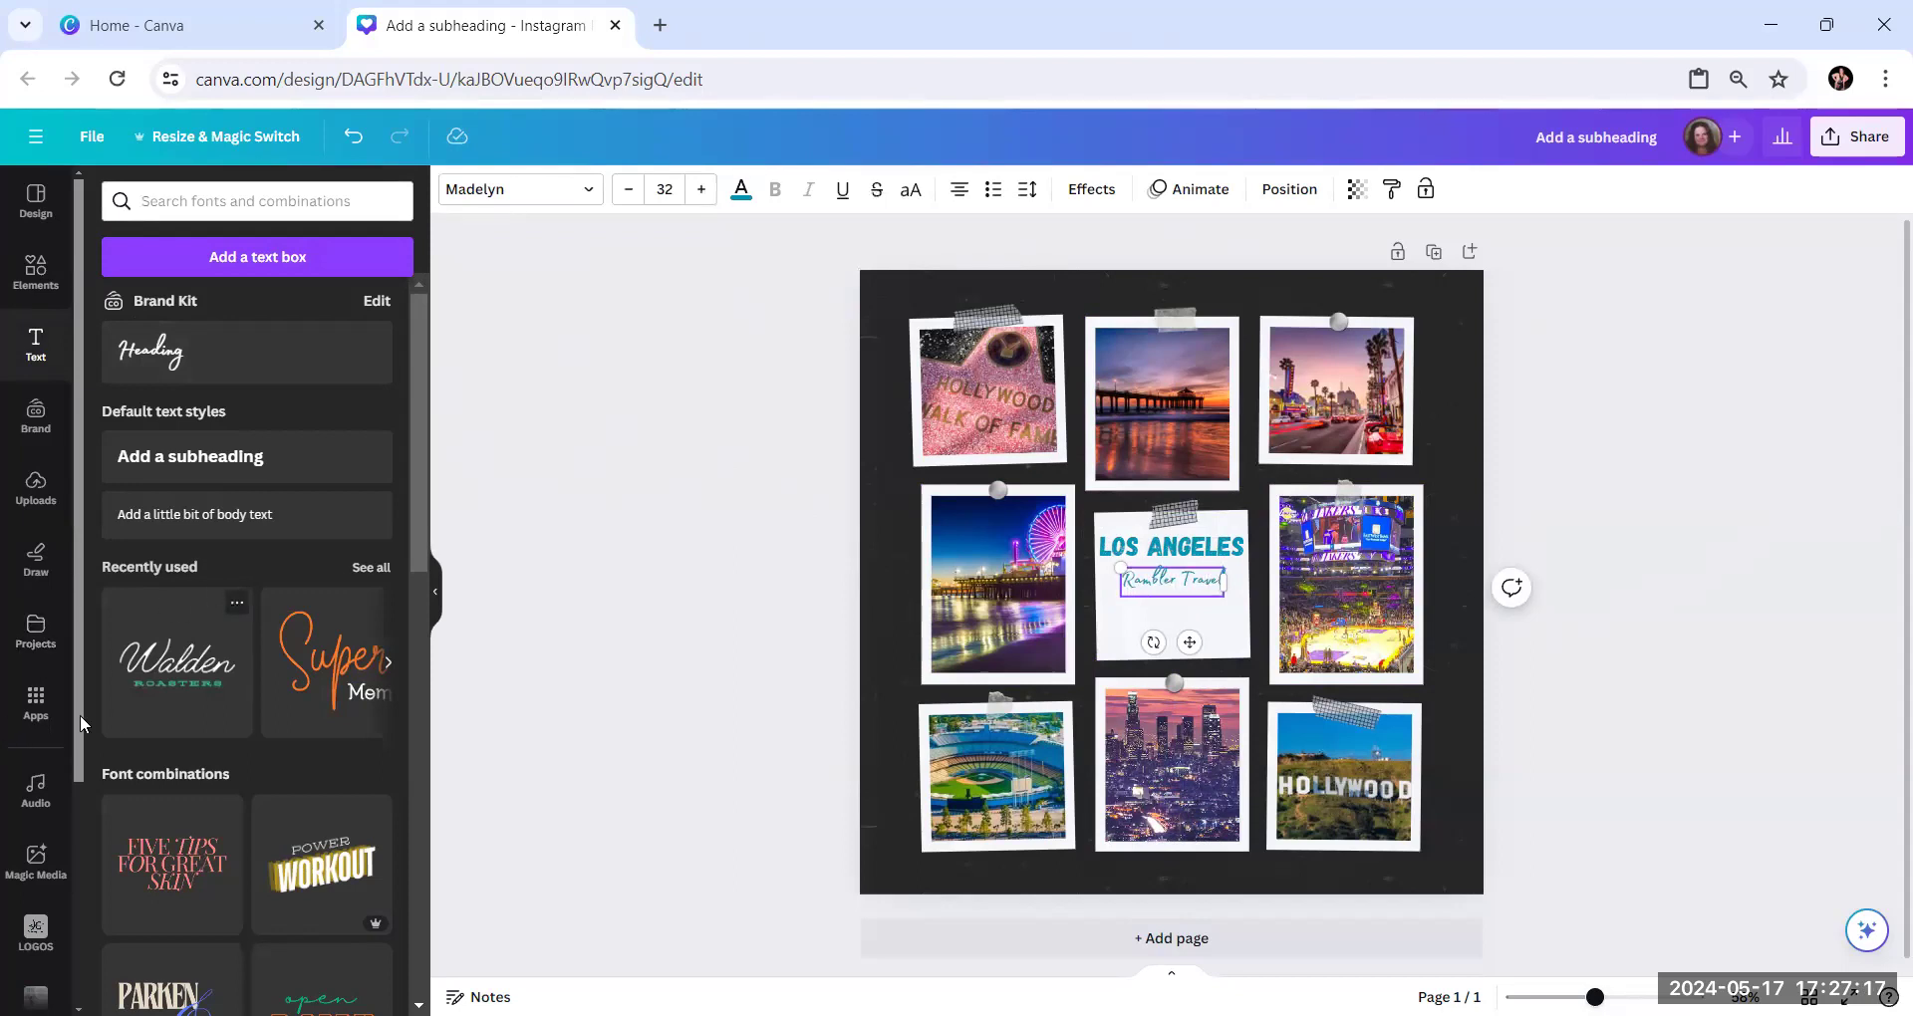
scroll(271, 718, down, 1)
scroll(271, 718, down, 4)
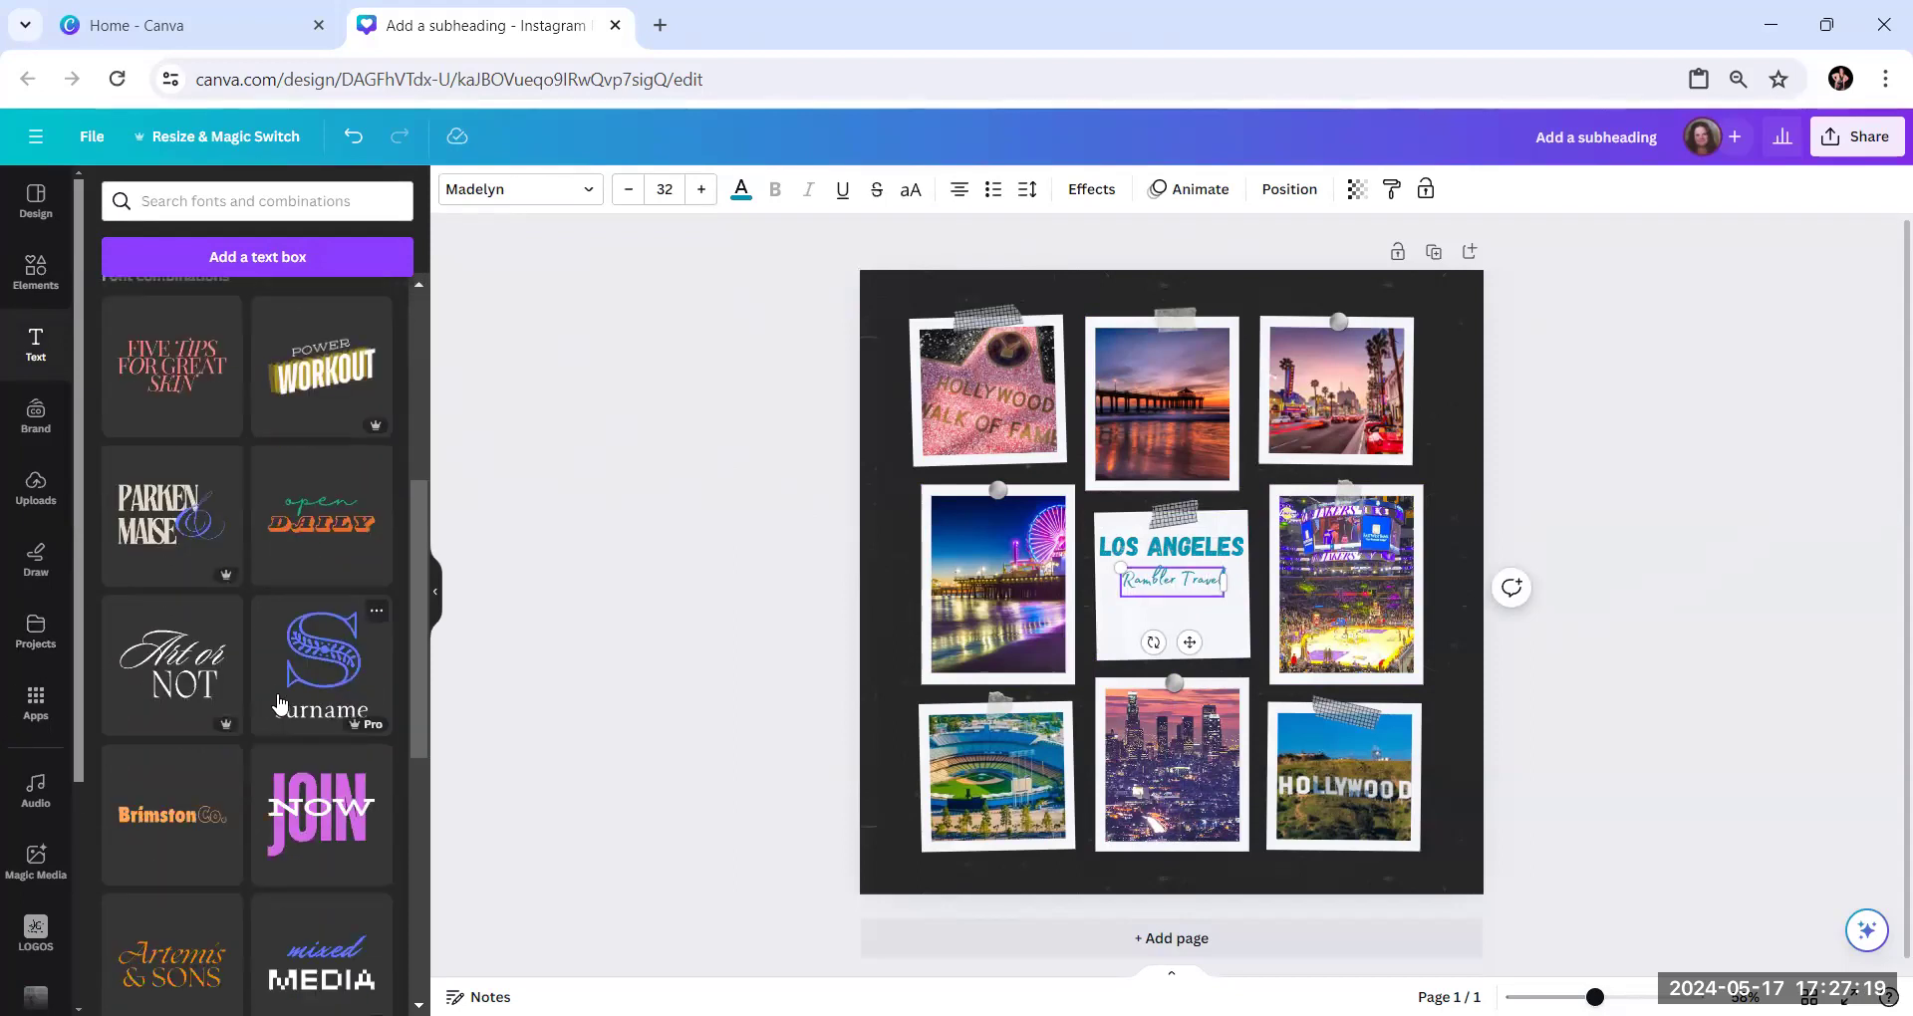
scroll(279, 705, down, 5)
scroll(295, 675, up, 10)
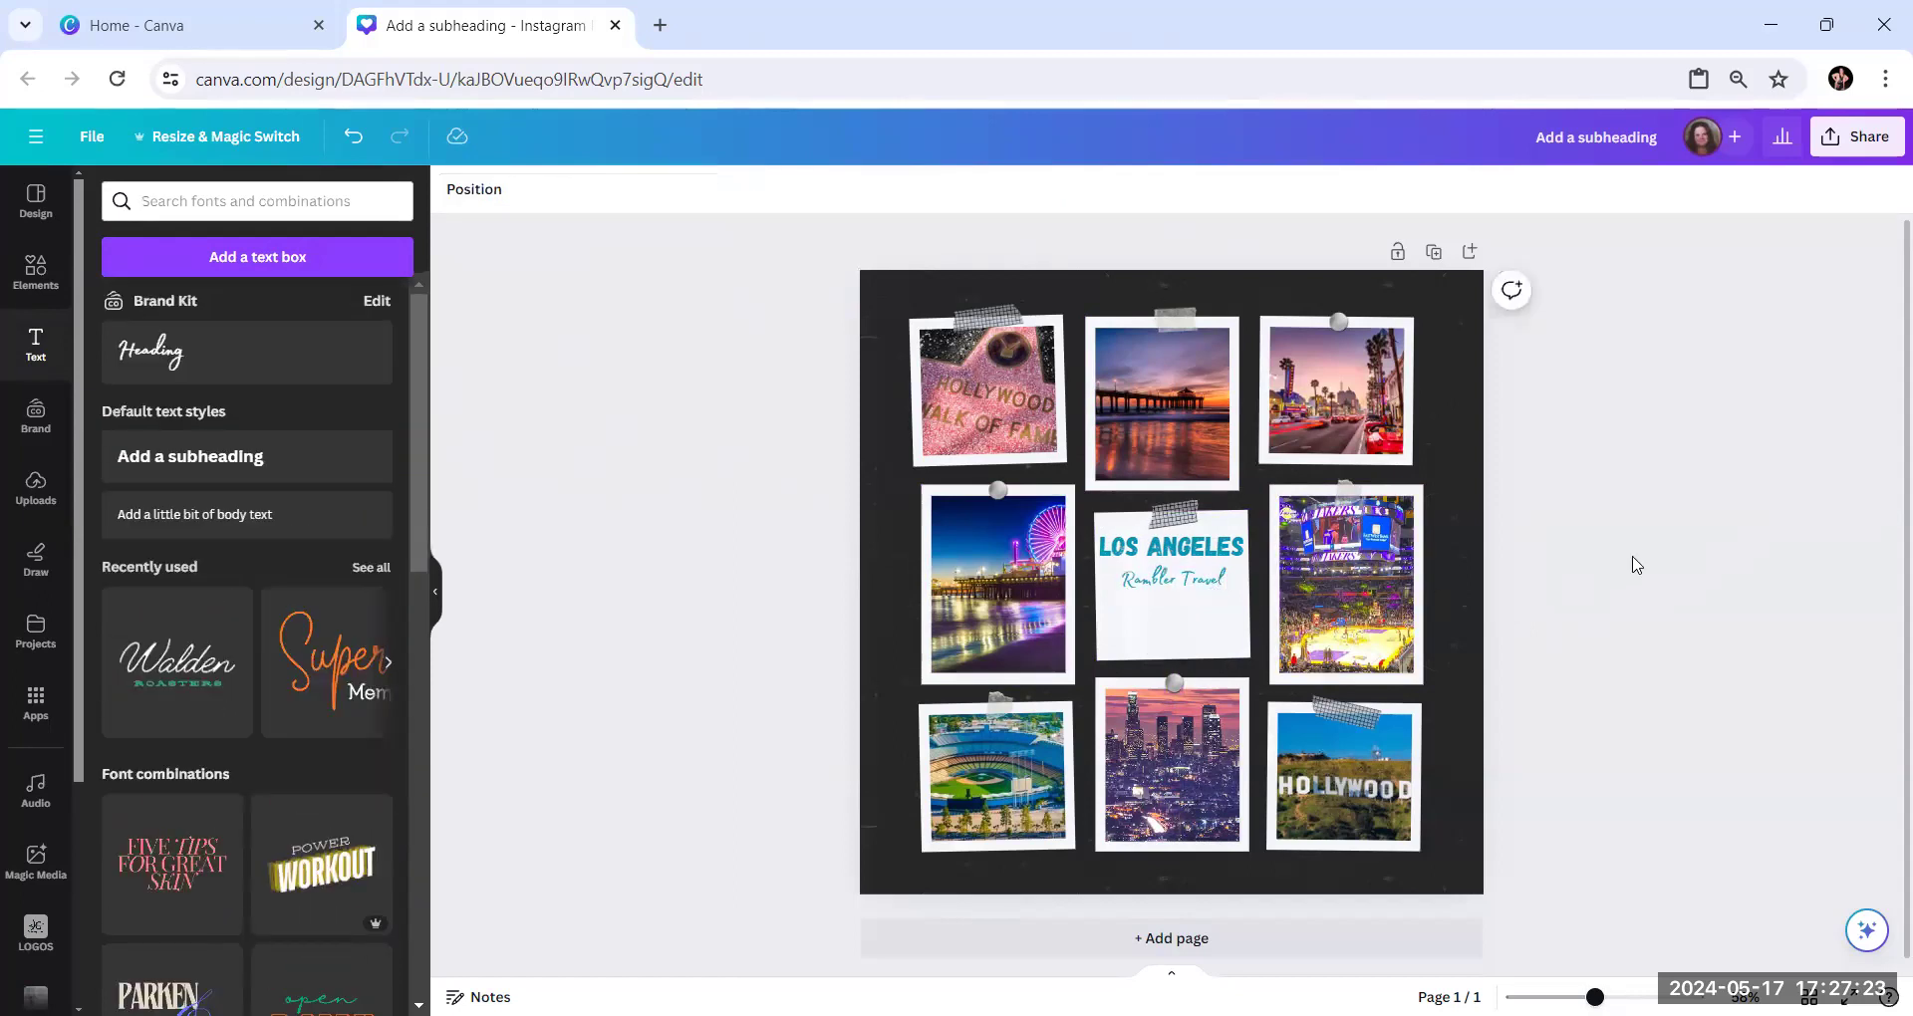
Move the "Rambler Travel" text down to the lower part of the centre frame
click(1180, 582)
drag(1181, 582, 1176, 621)
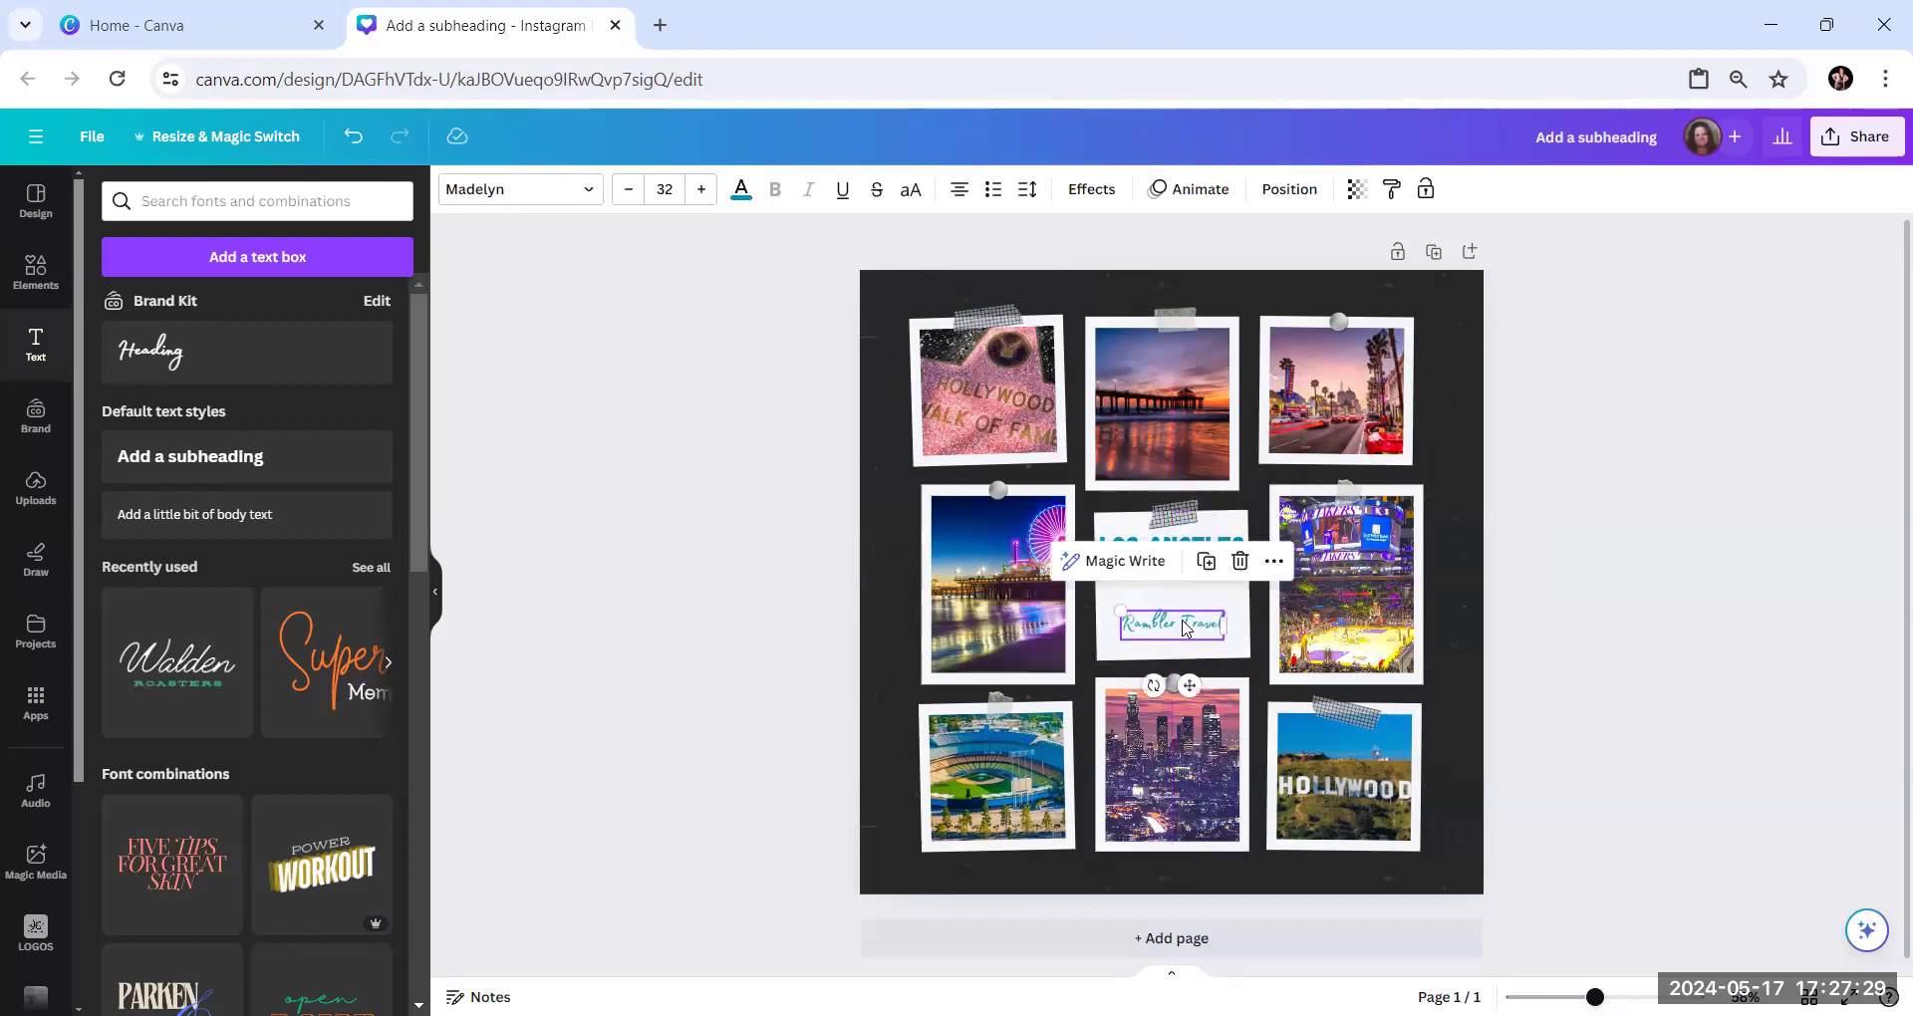
click(1884, 605)
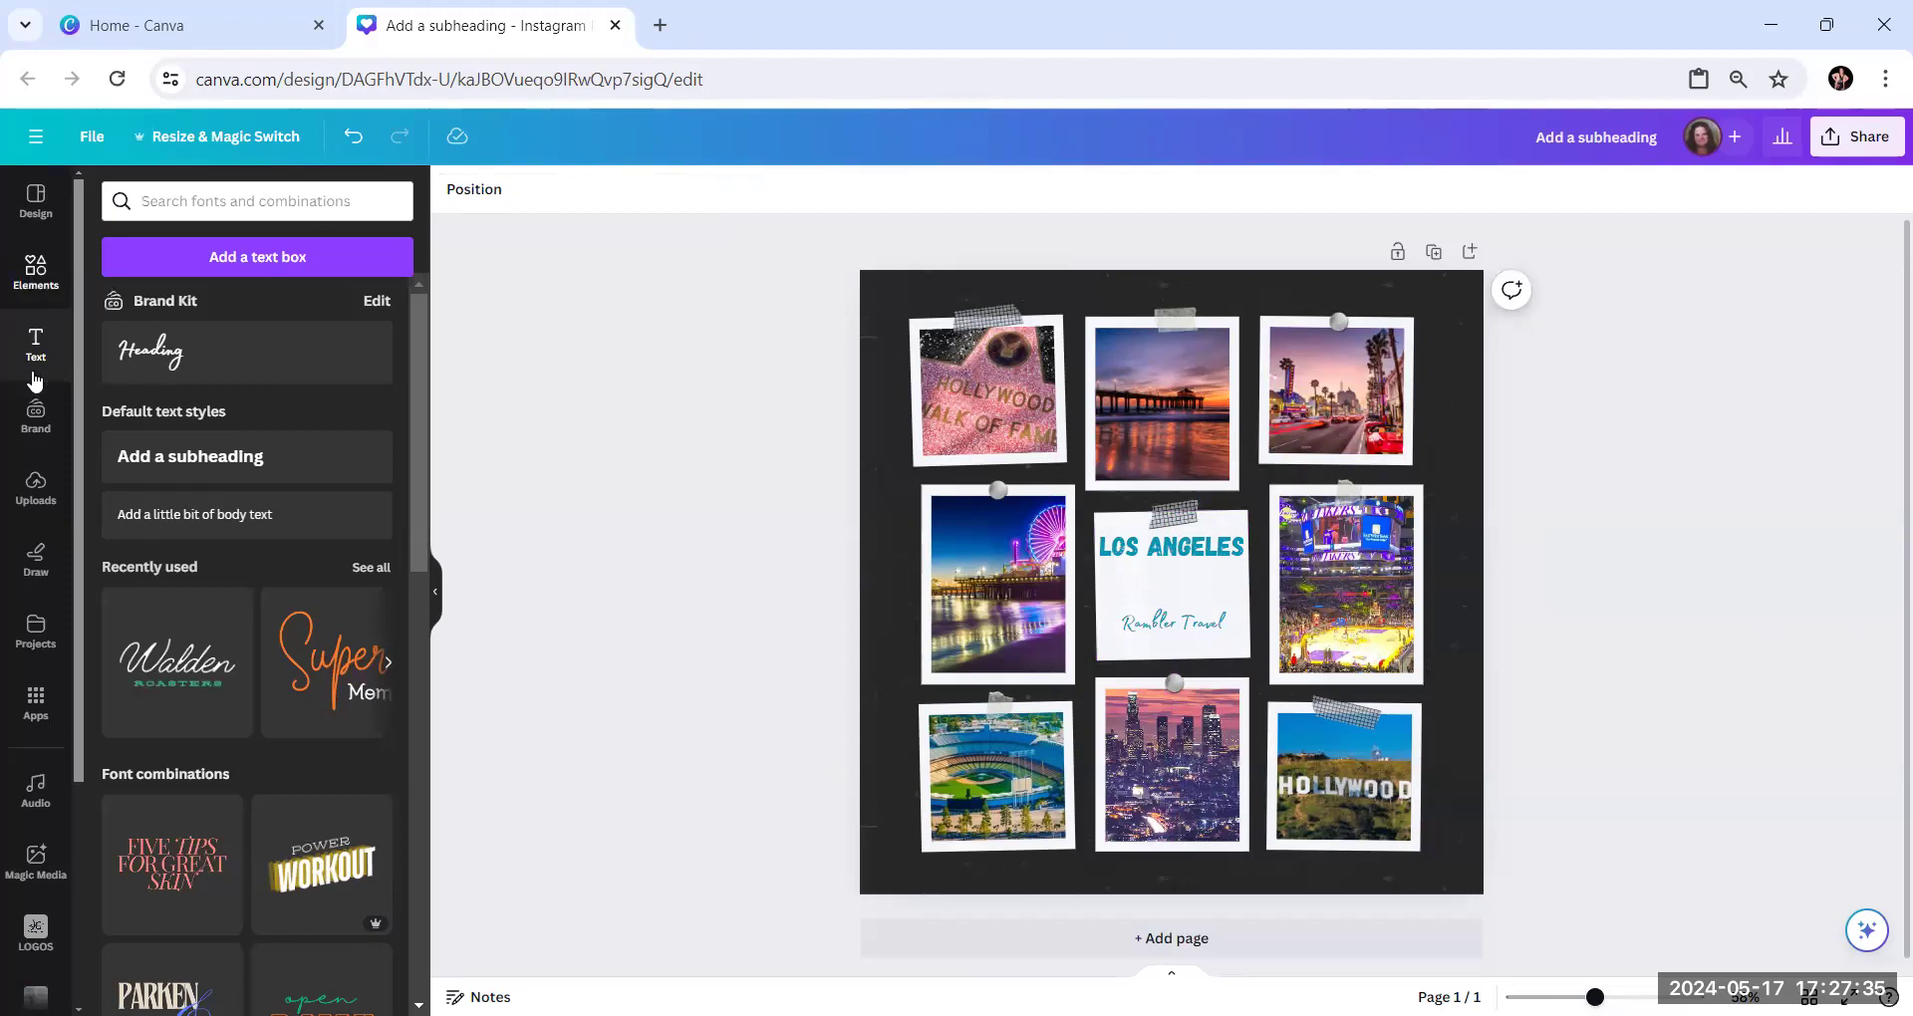
Insert the circular Rambler Travel logo with the airplane from the LOGOS folder
scroll(30, 718, down, 3)
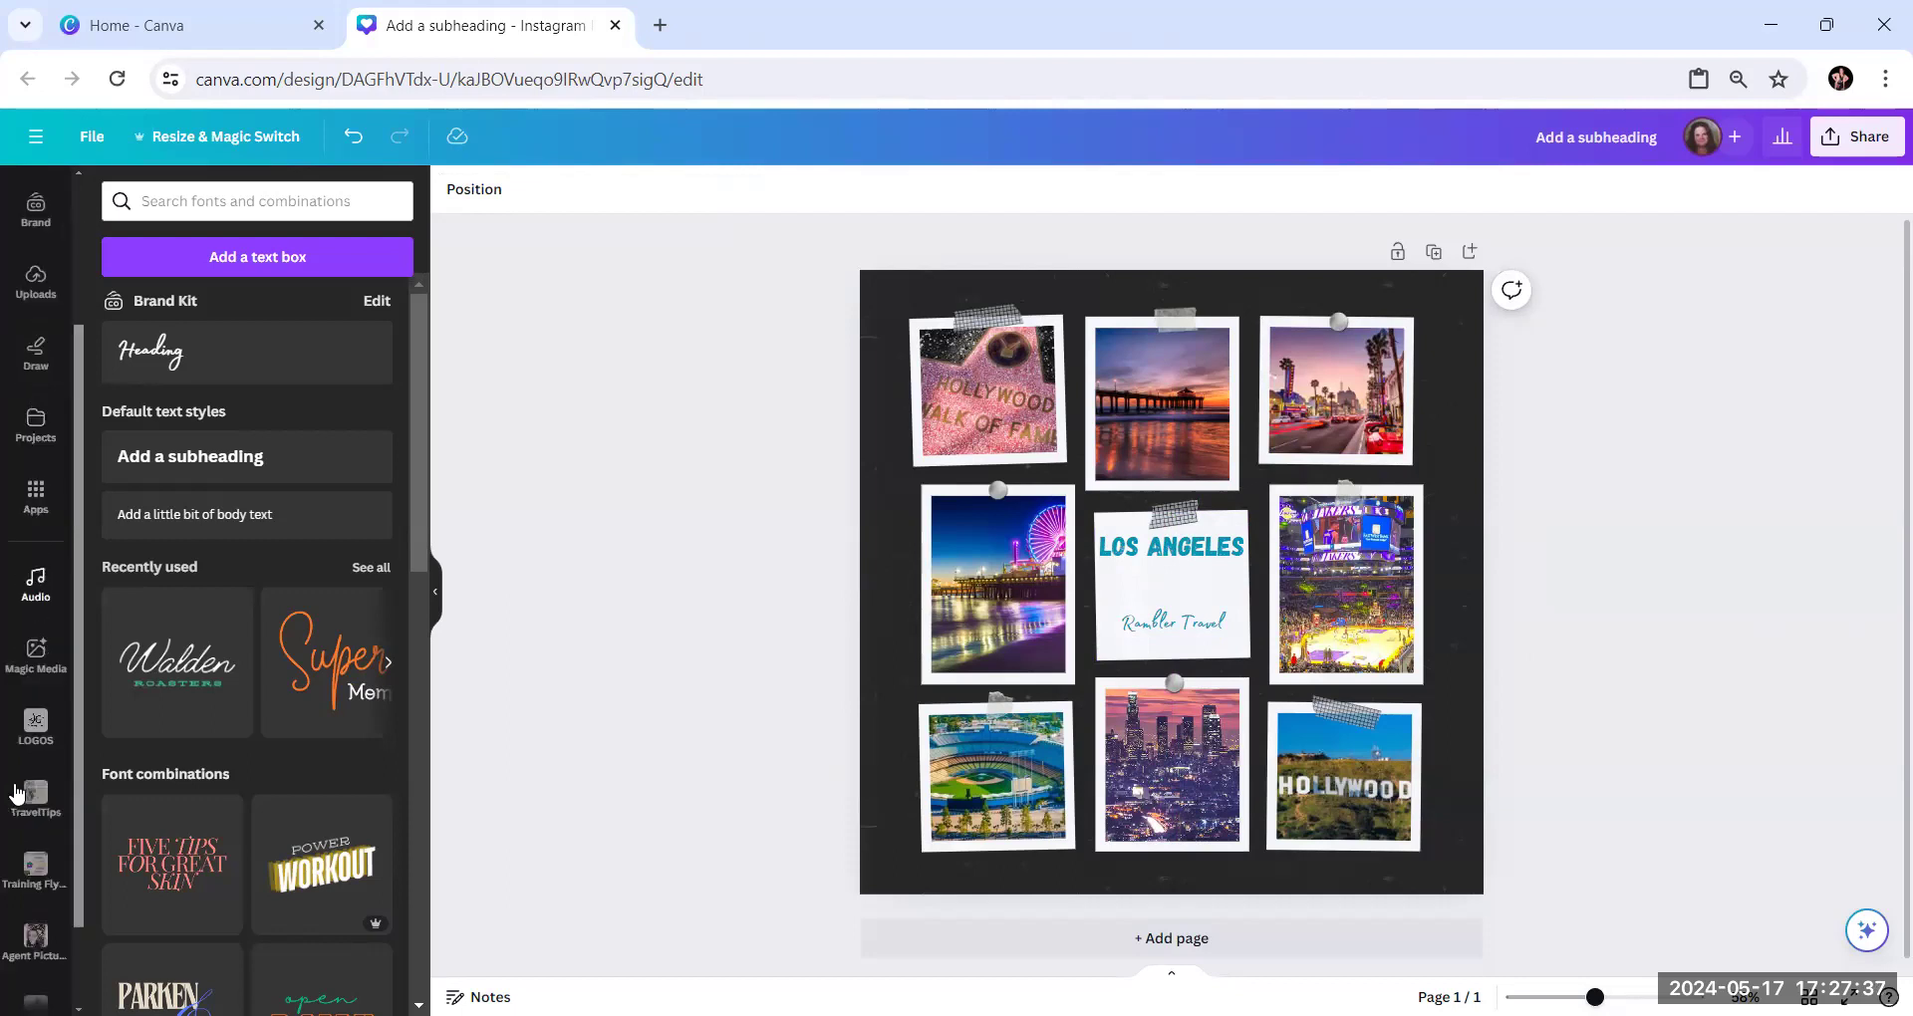
click(30, 682)
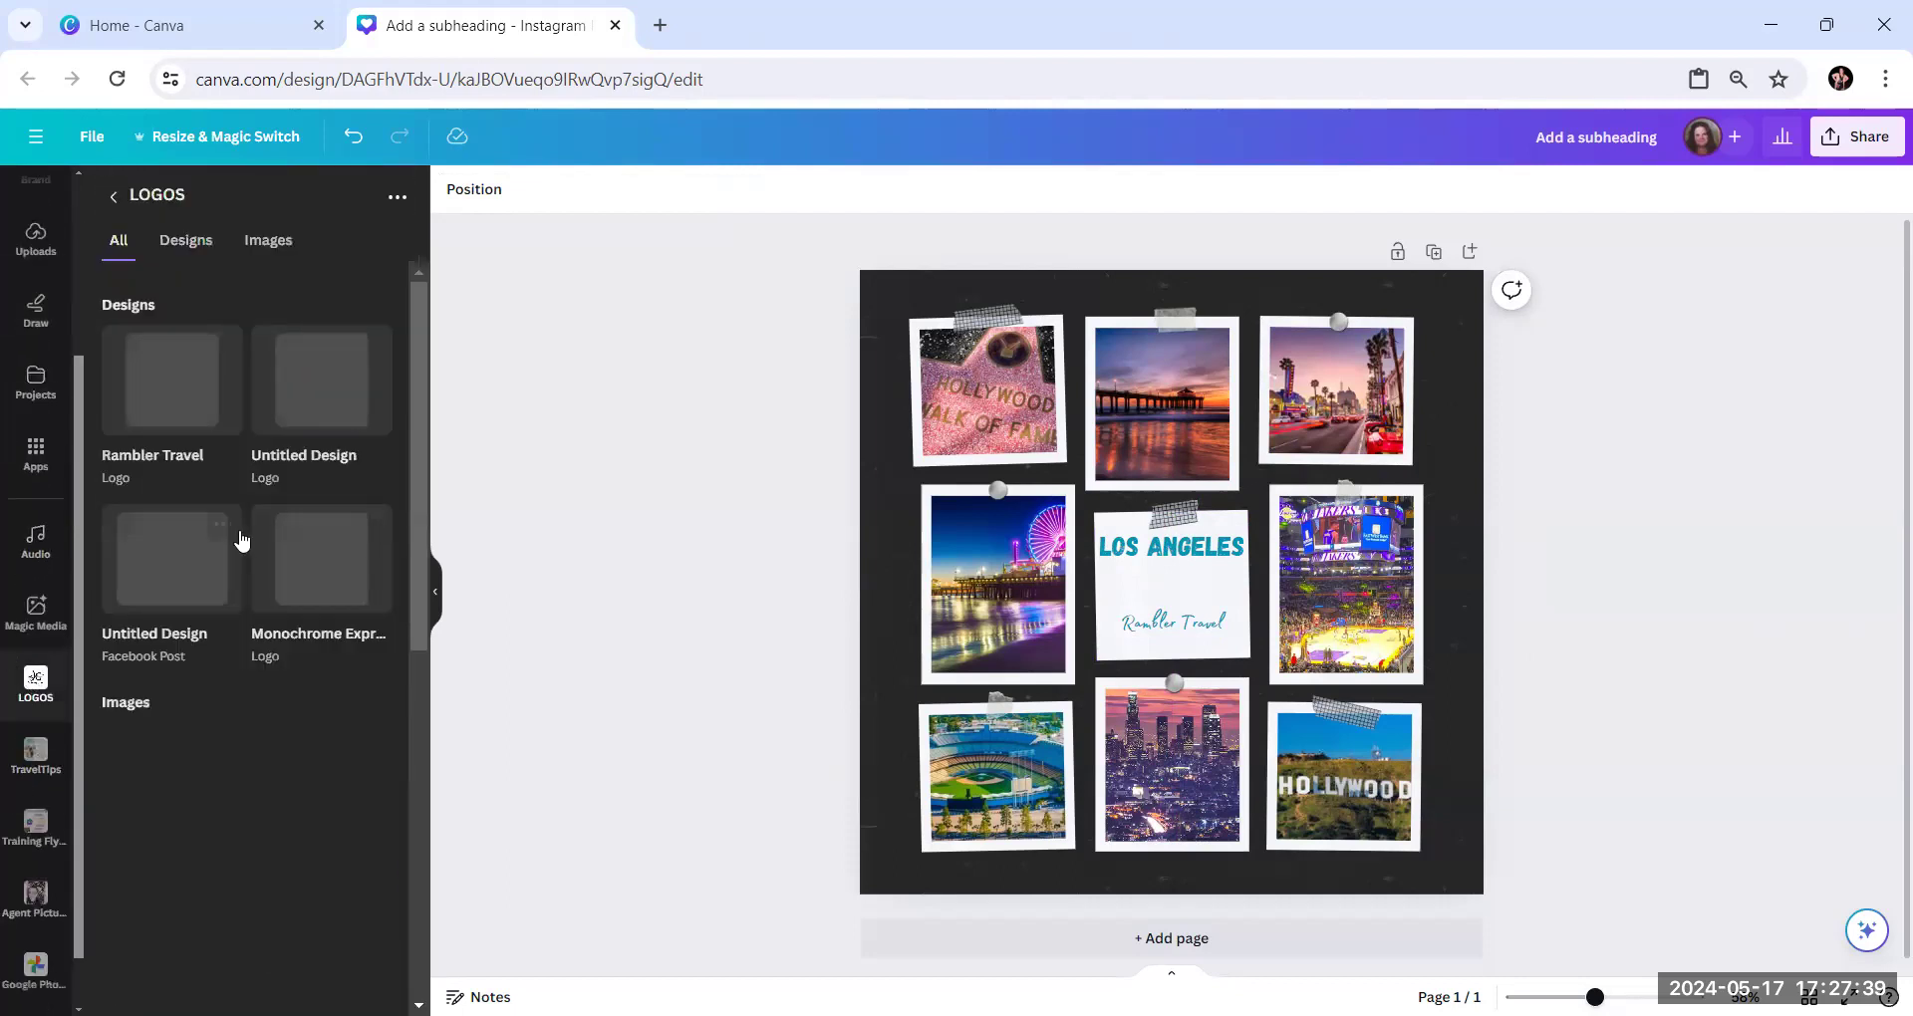
scroll(249, 529, down, 1)
scroll(250, 529, down, 5)
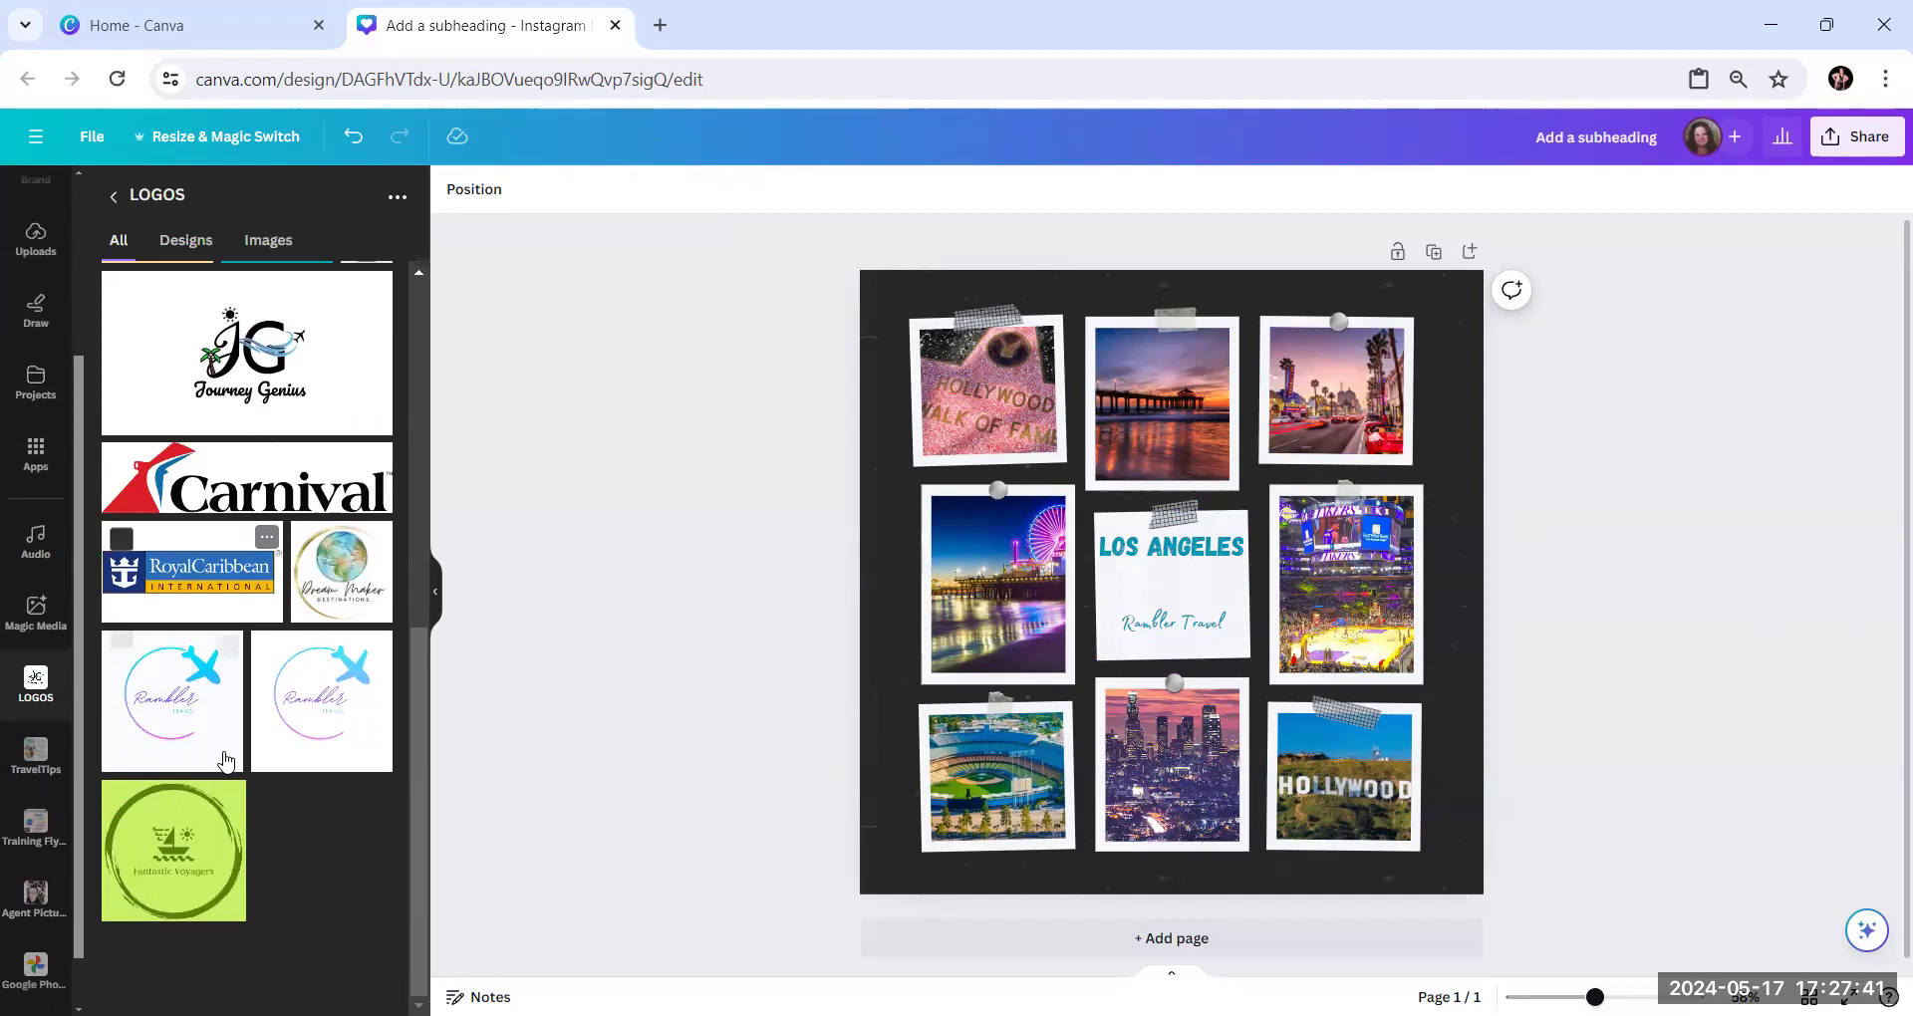
click(184, 743)
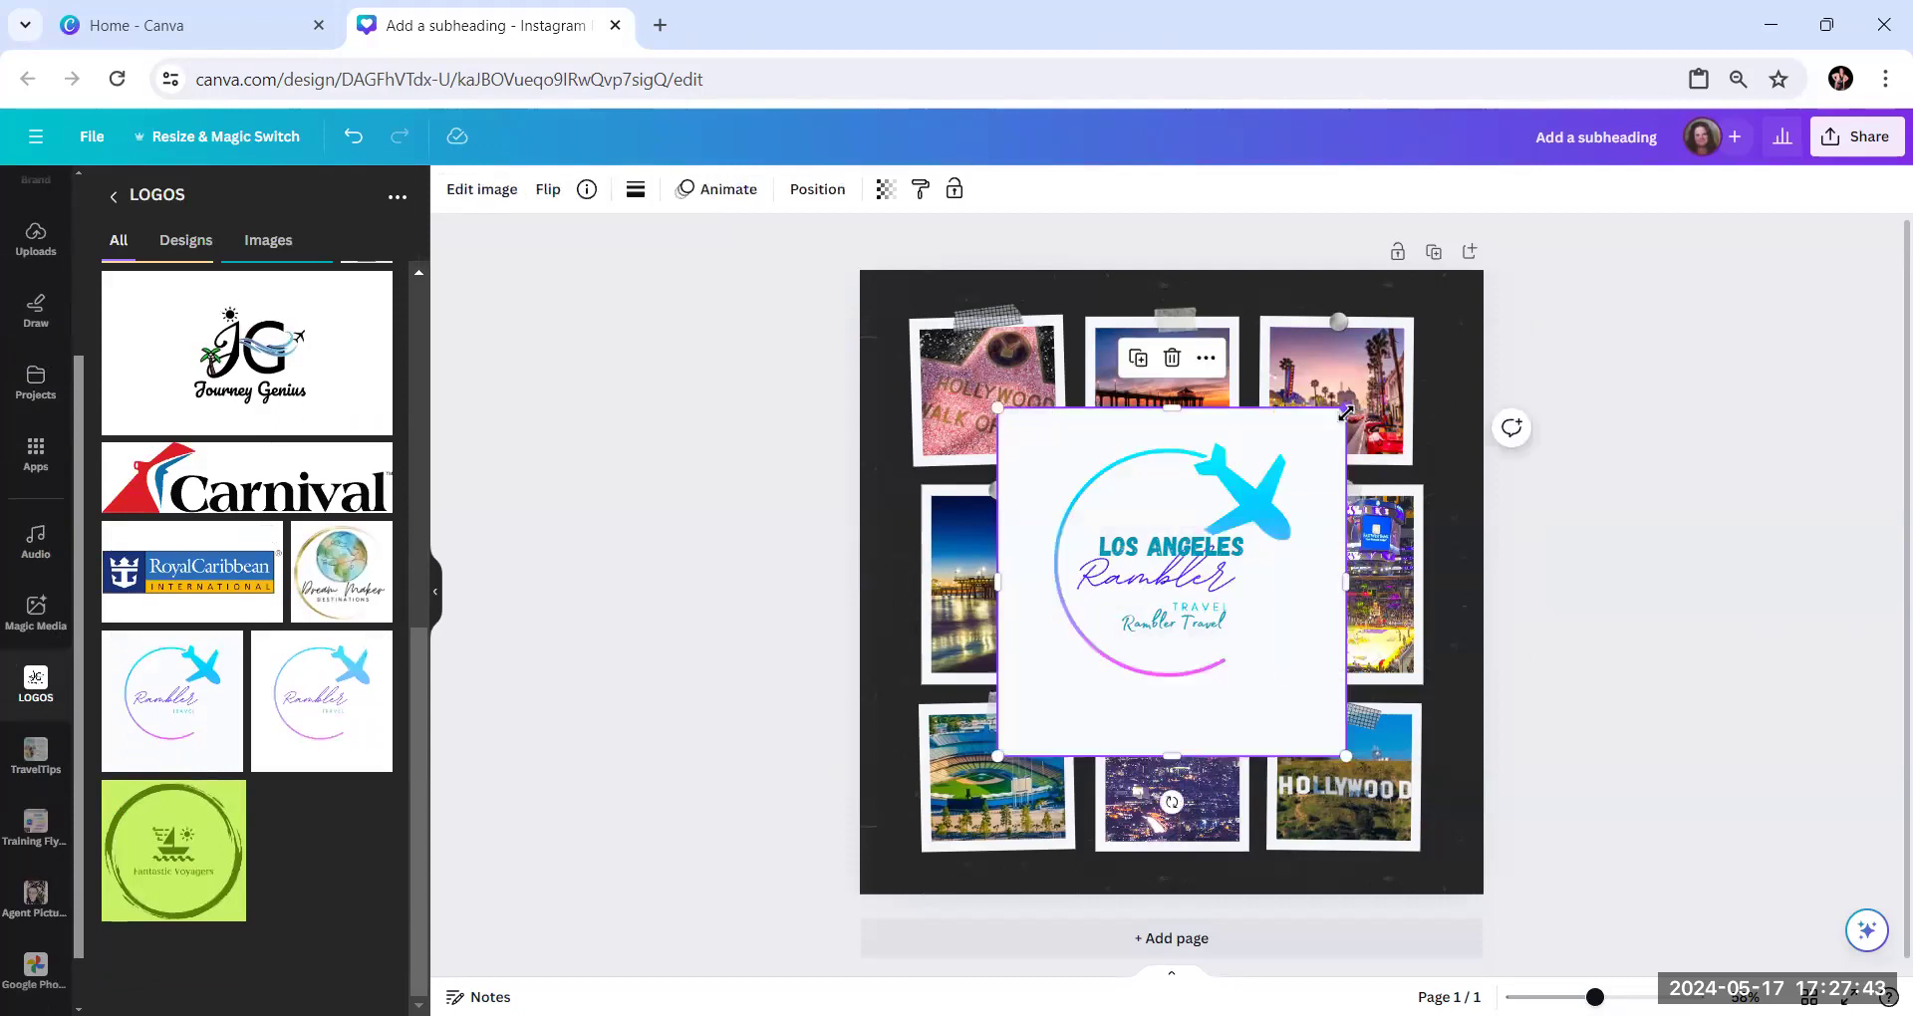
Shrink the logo to about 100 px square between the two text lines and center it horizontally on the page
drag(1285, 452, 1174, 591)
click(1758, 578)
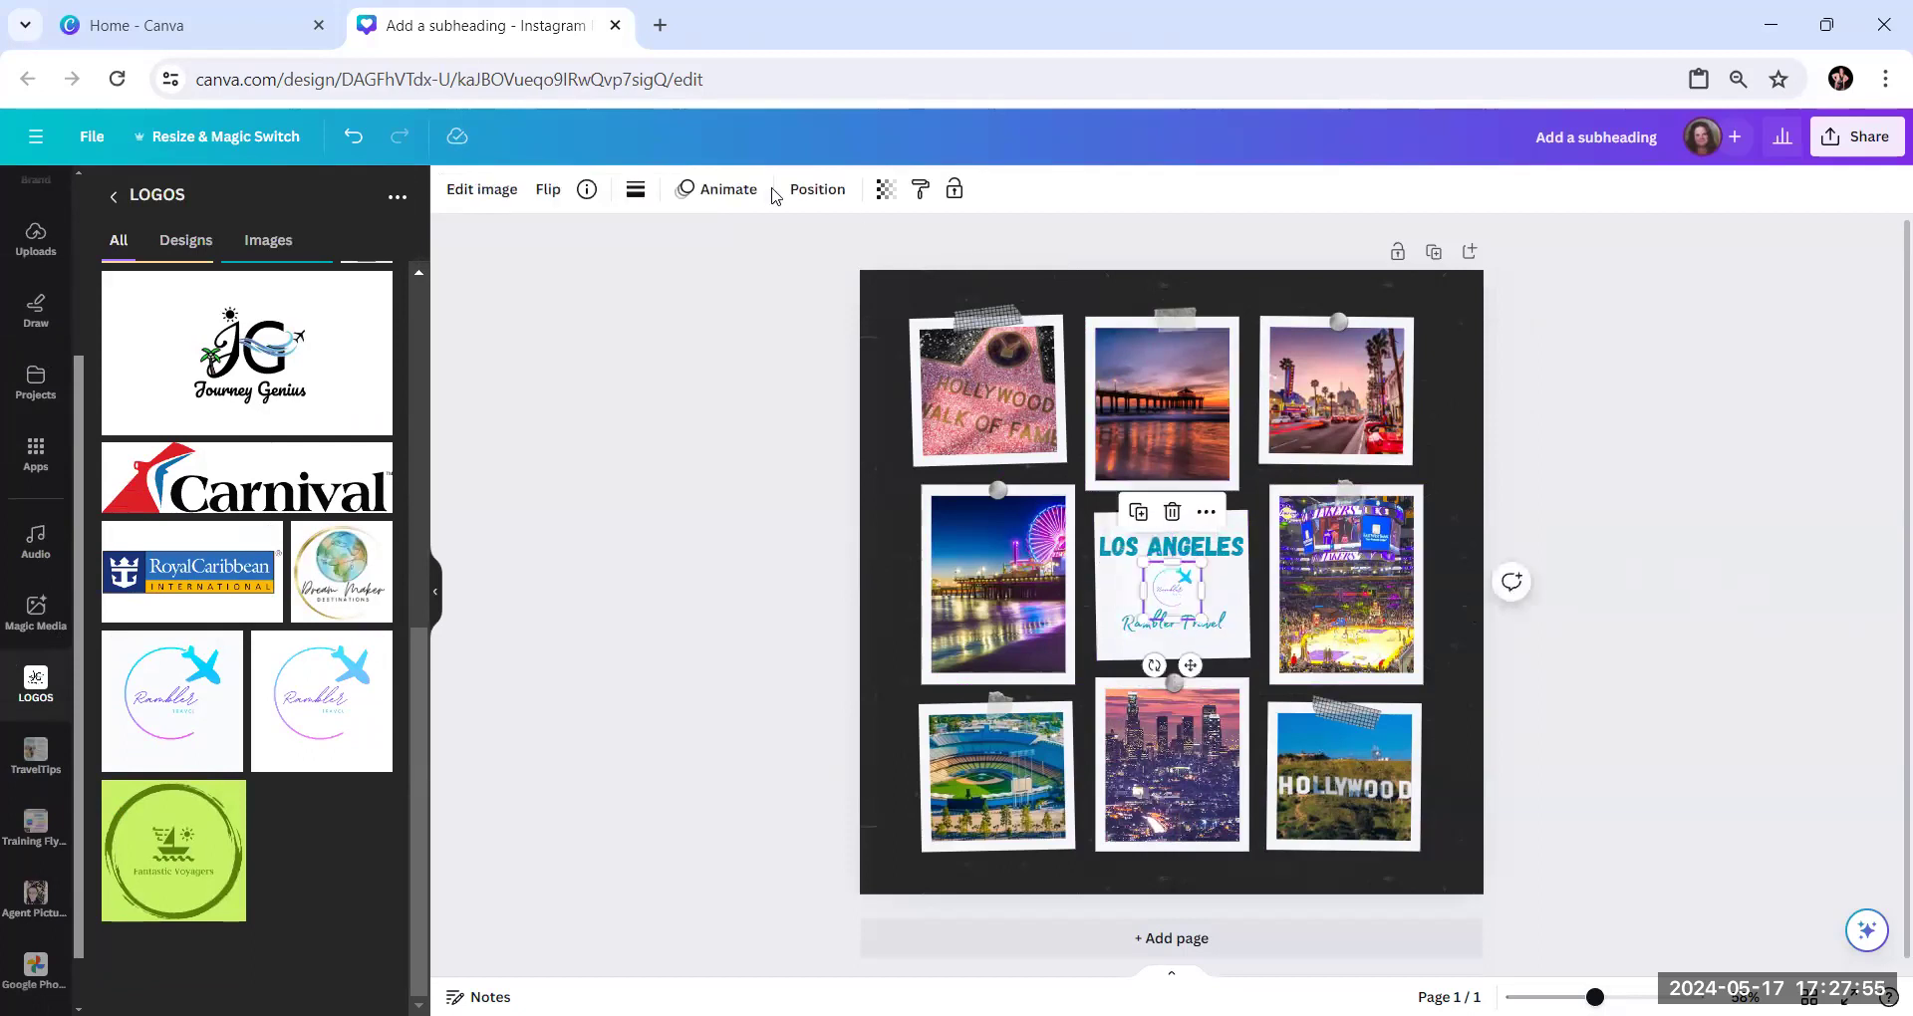
click(803, 194)
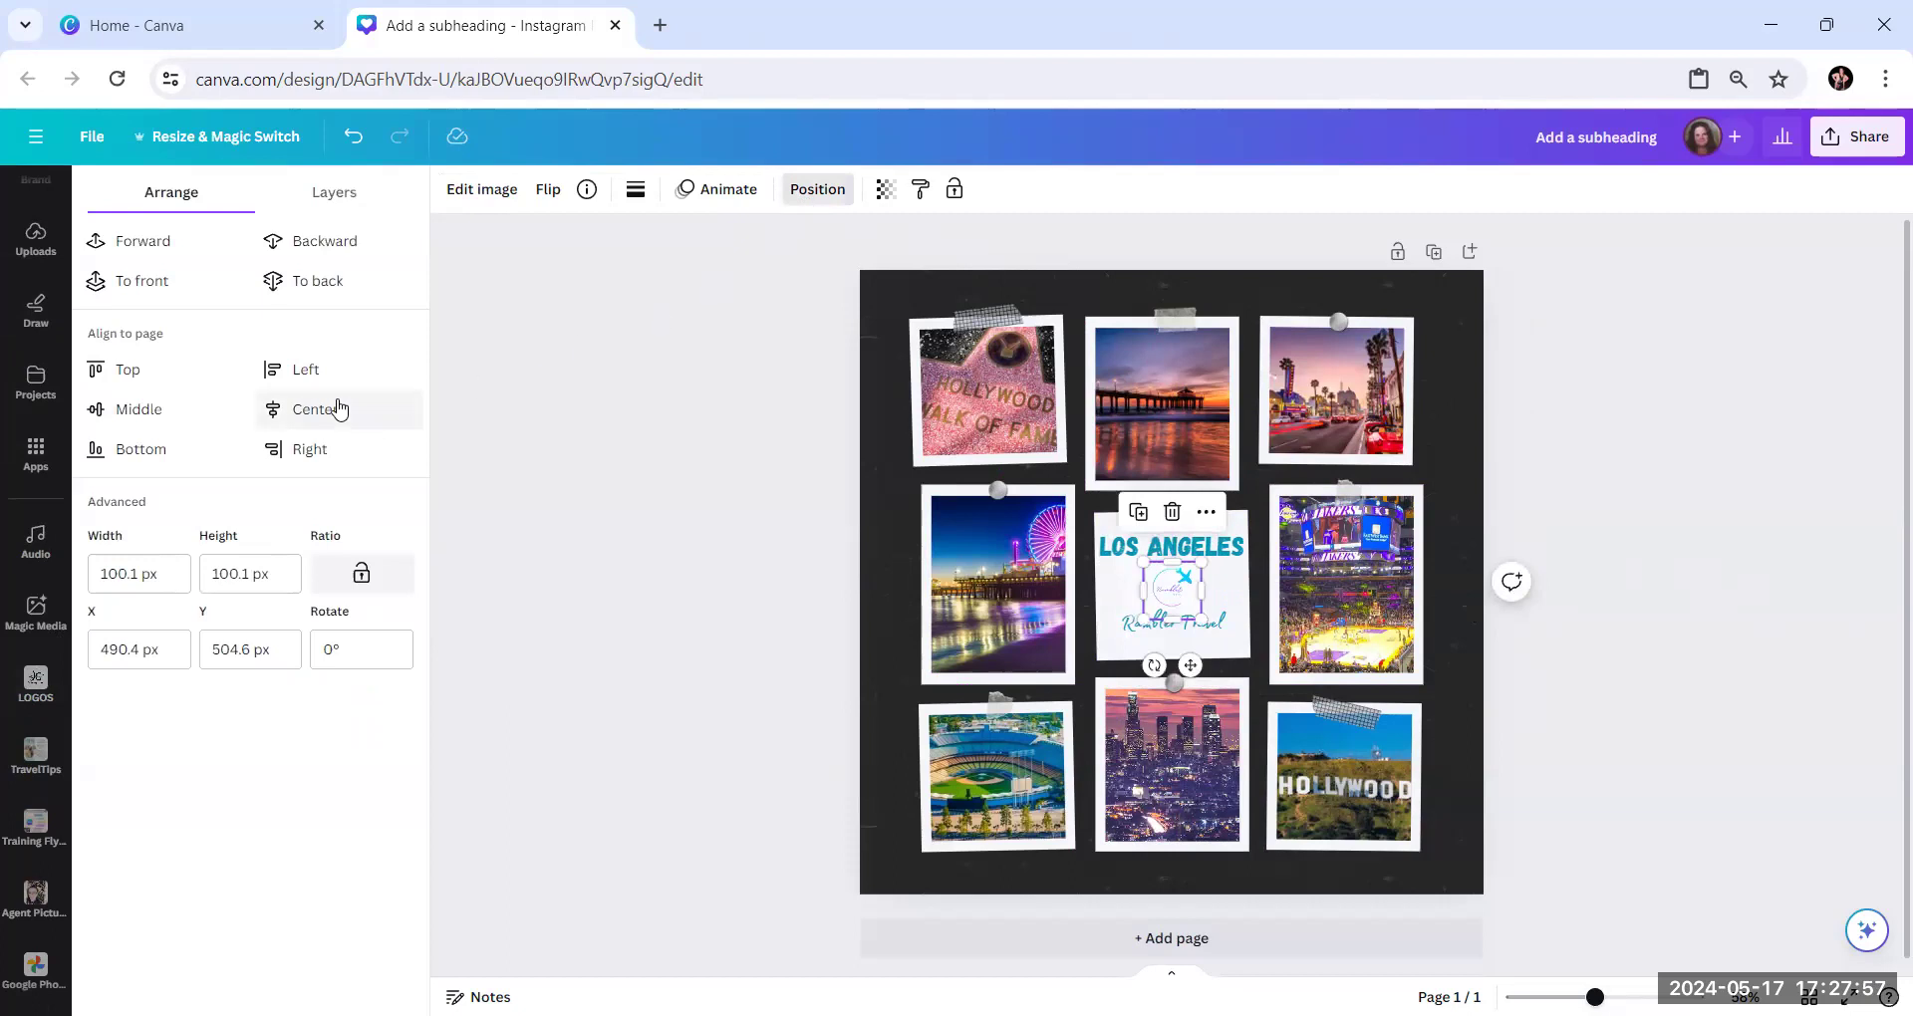
click(338, 408)
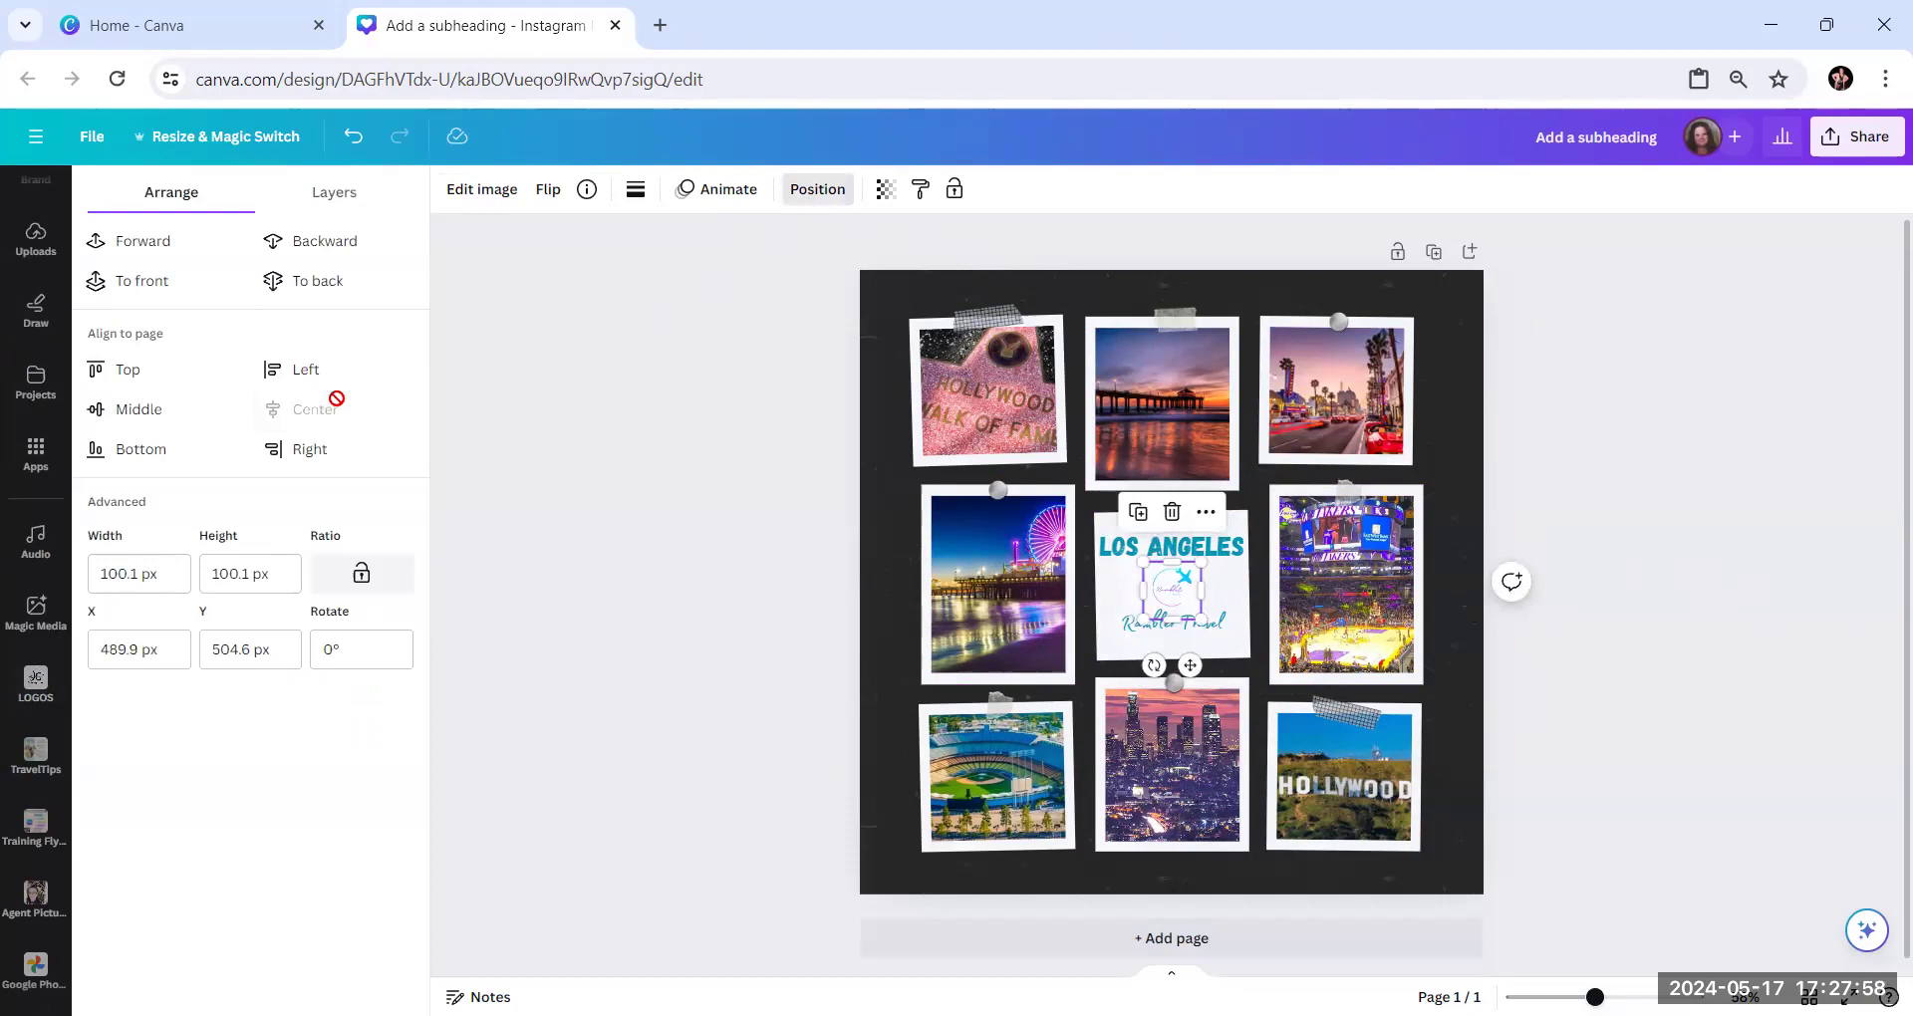
Add a body text line with the agency's phone number to the centre frame and shrink it to about size 18.8
click(1710, 555)
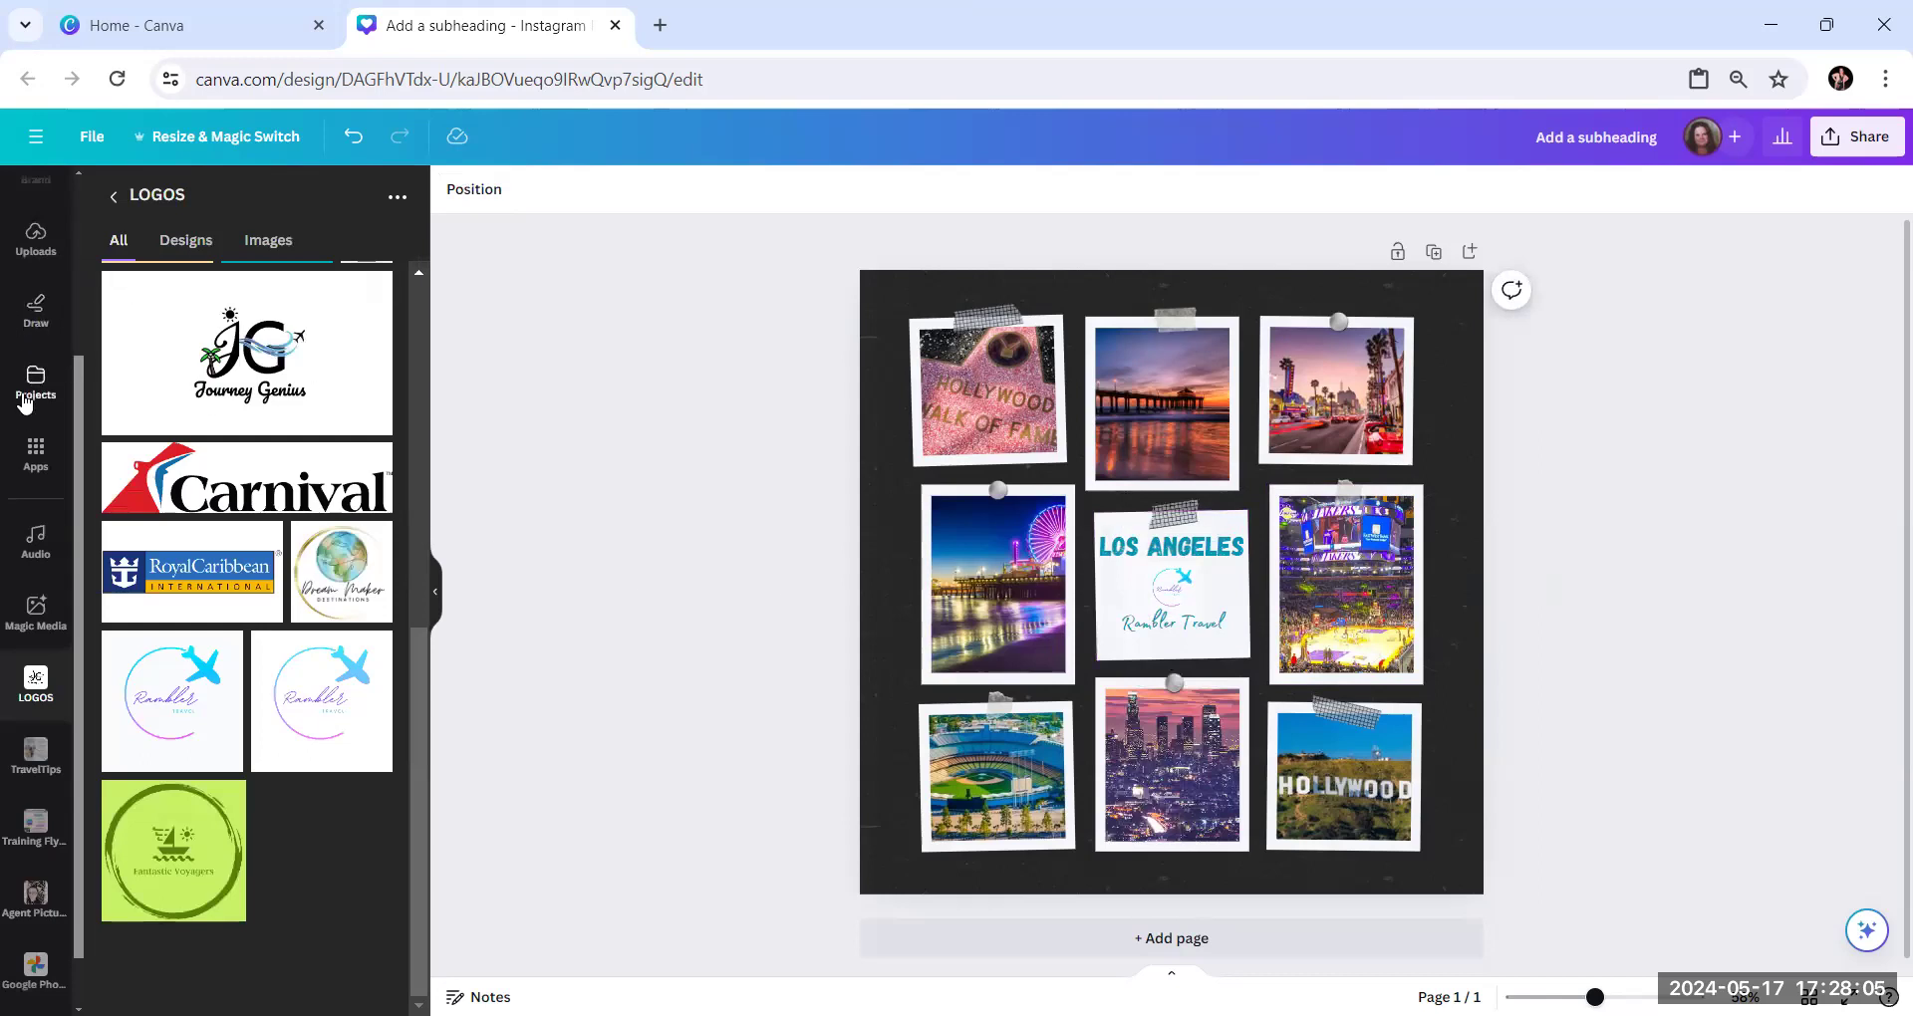
scroll(27, 383, up, 3)
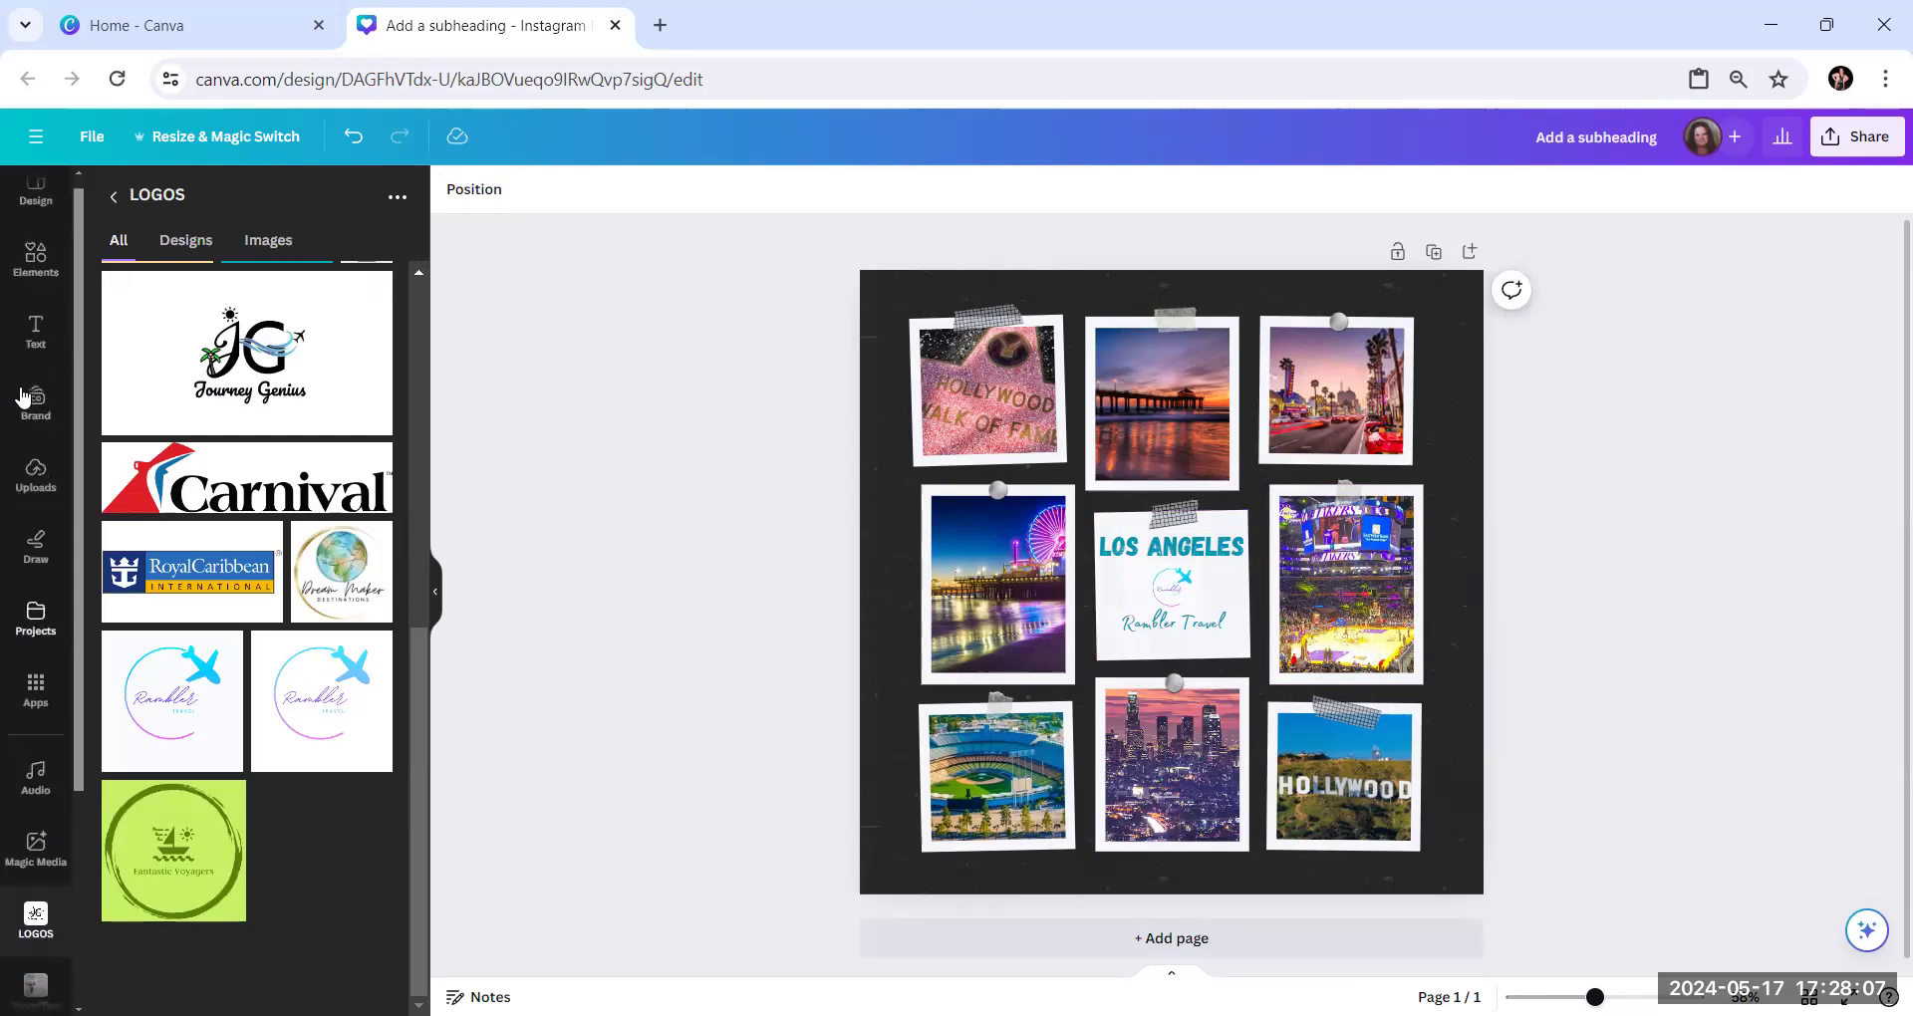
click(27, 348)
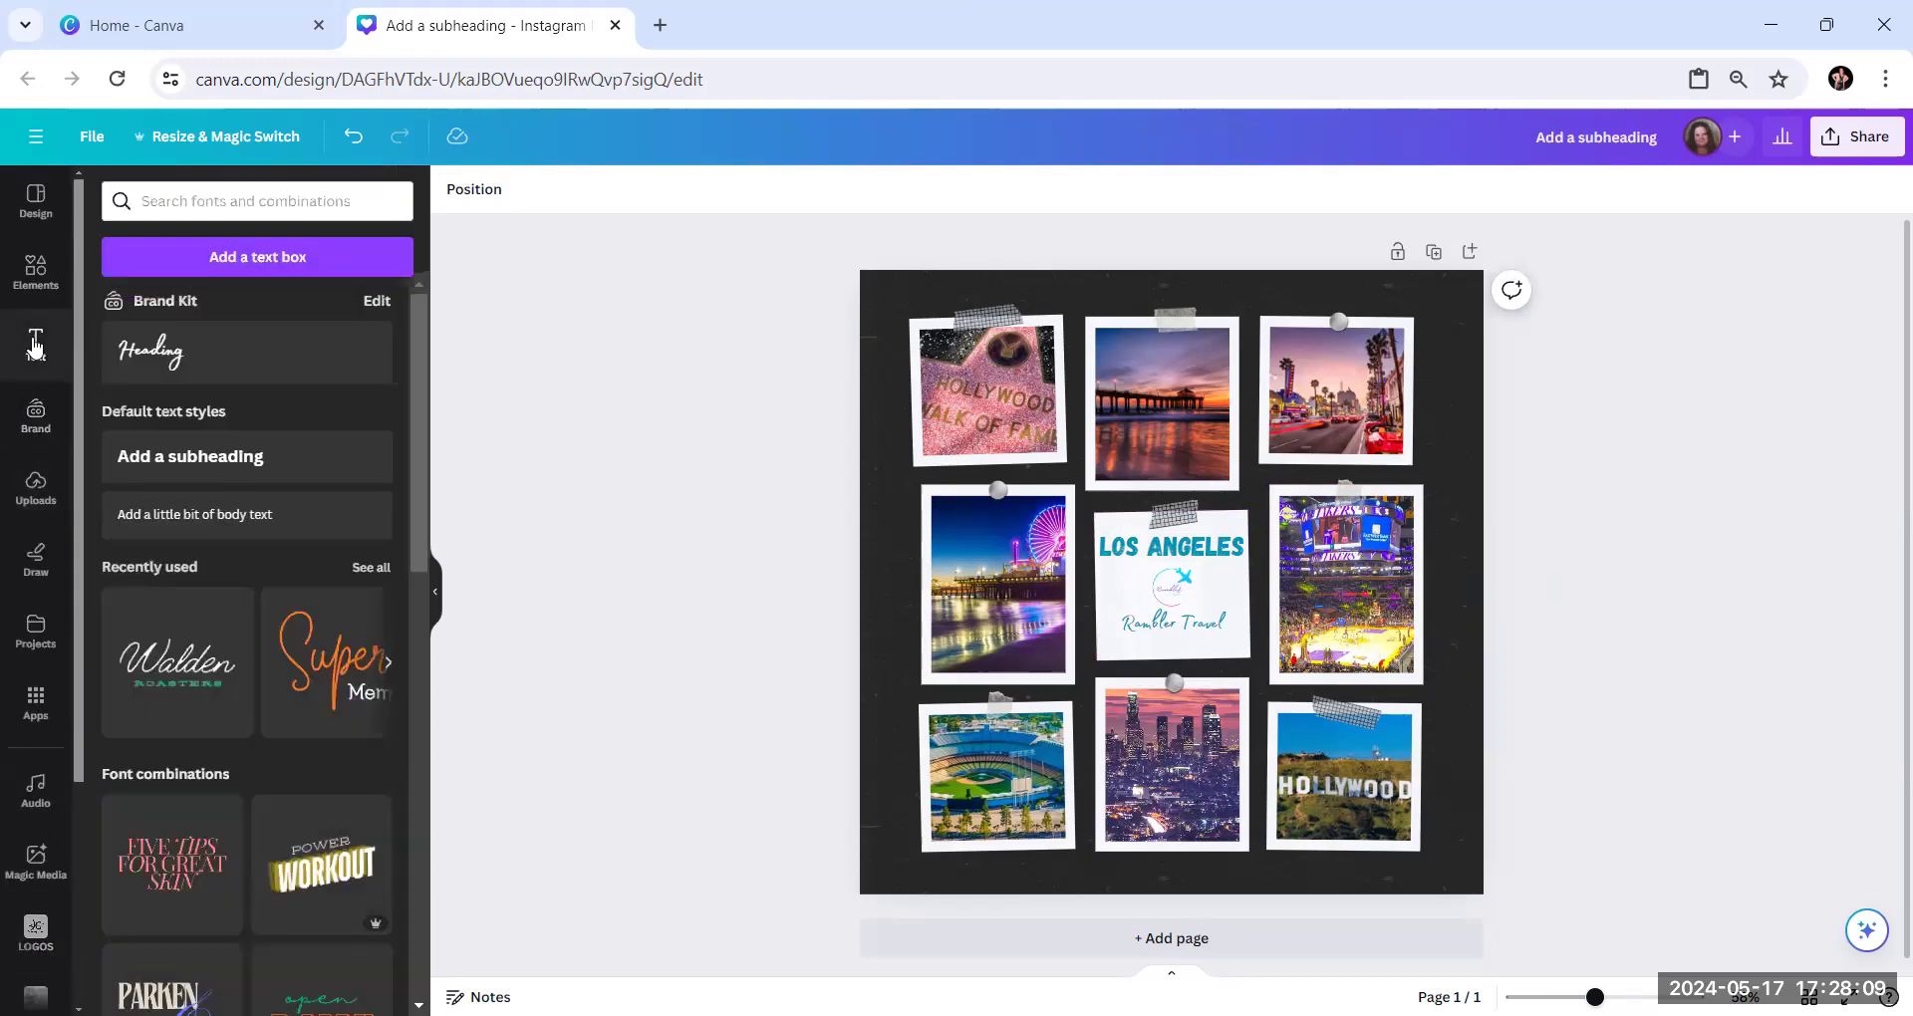
click(212, 518)
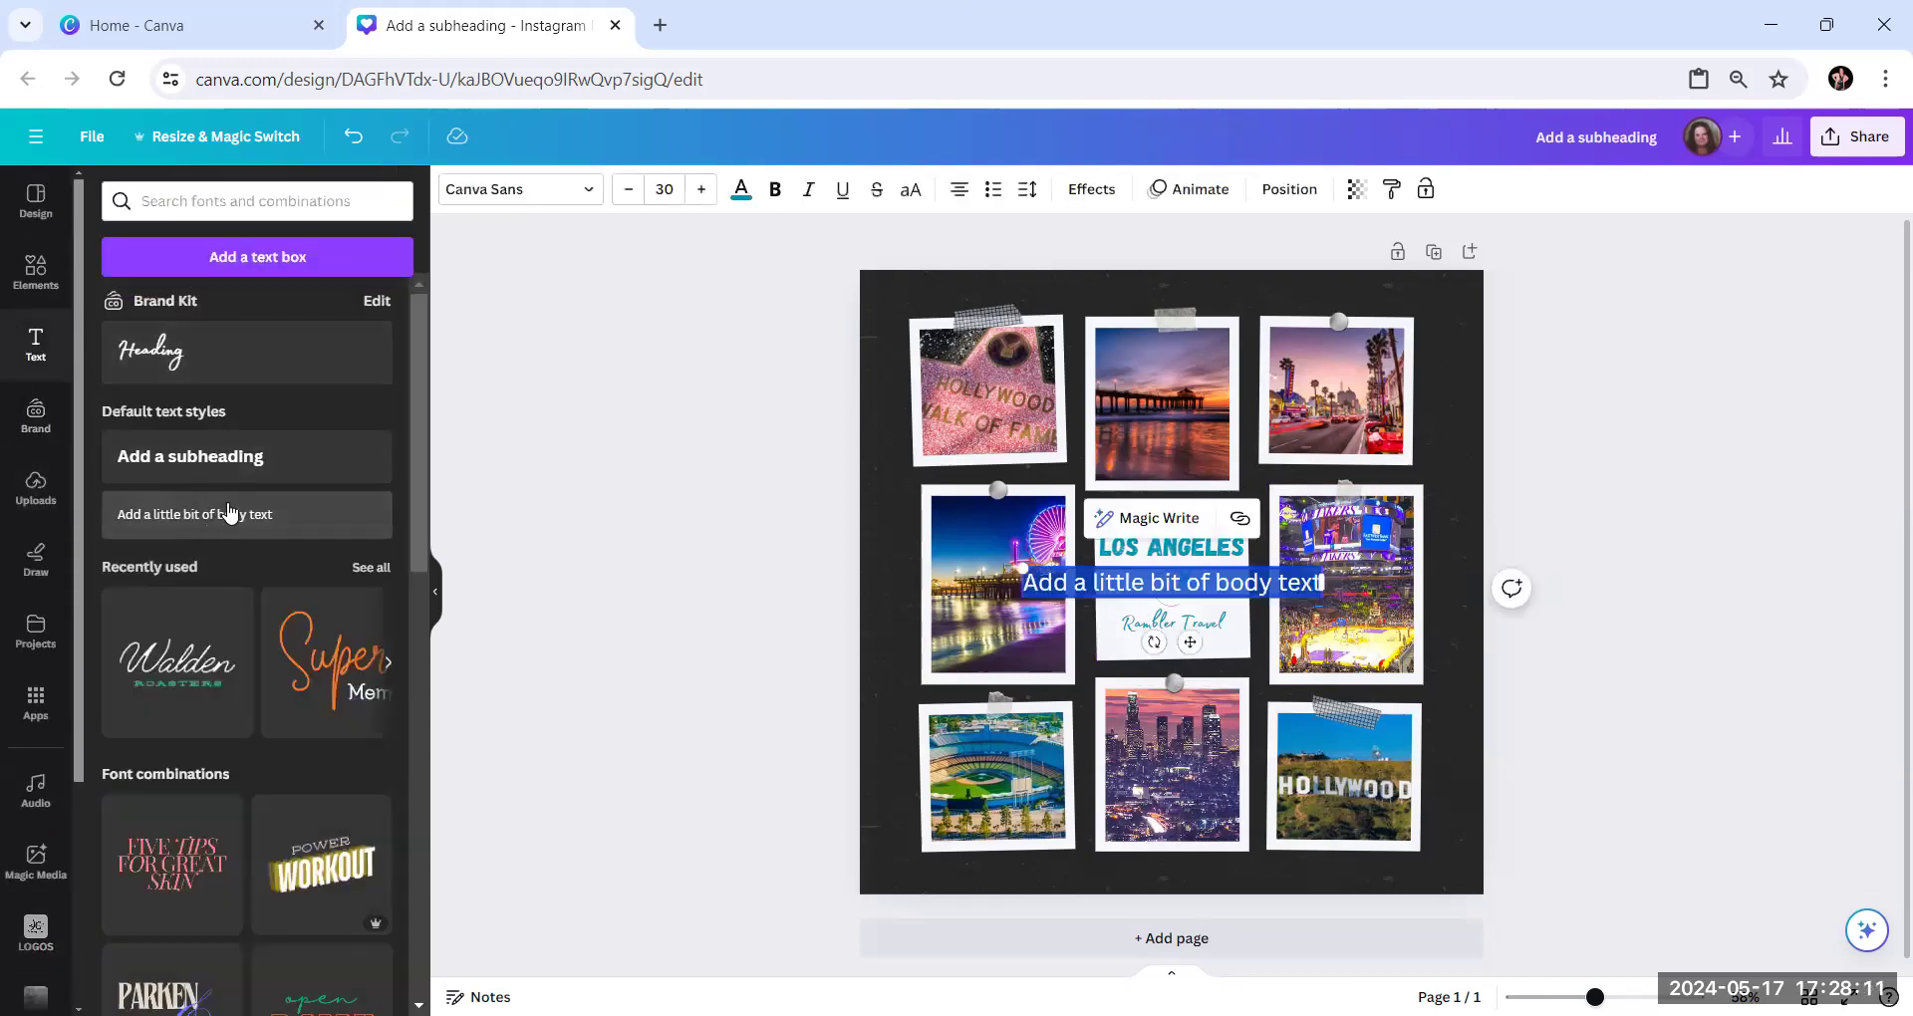
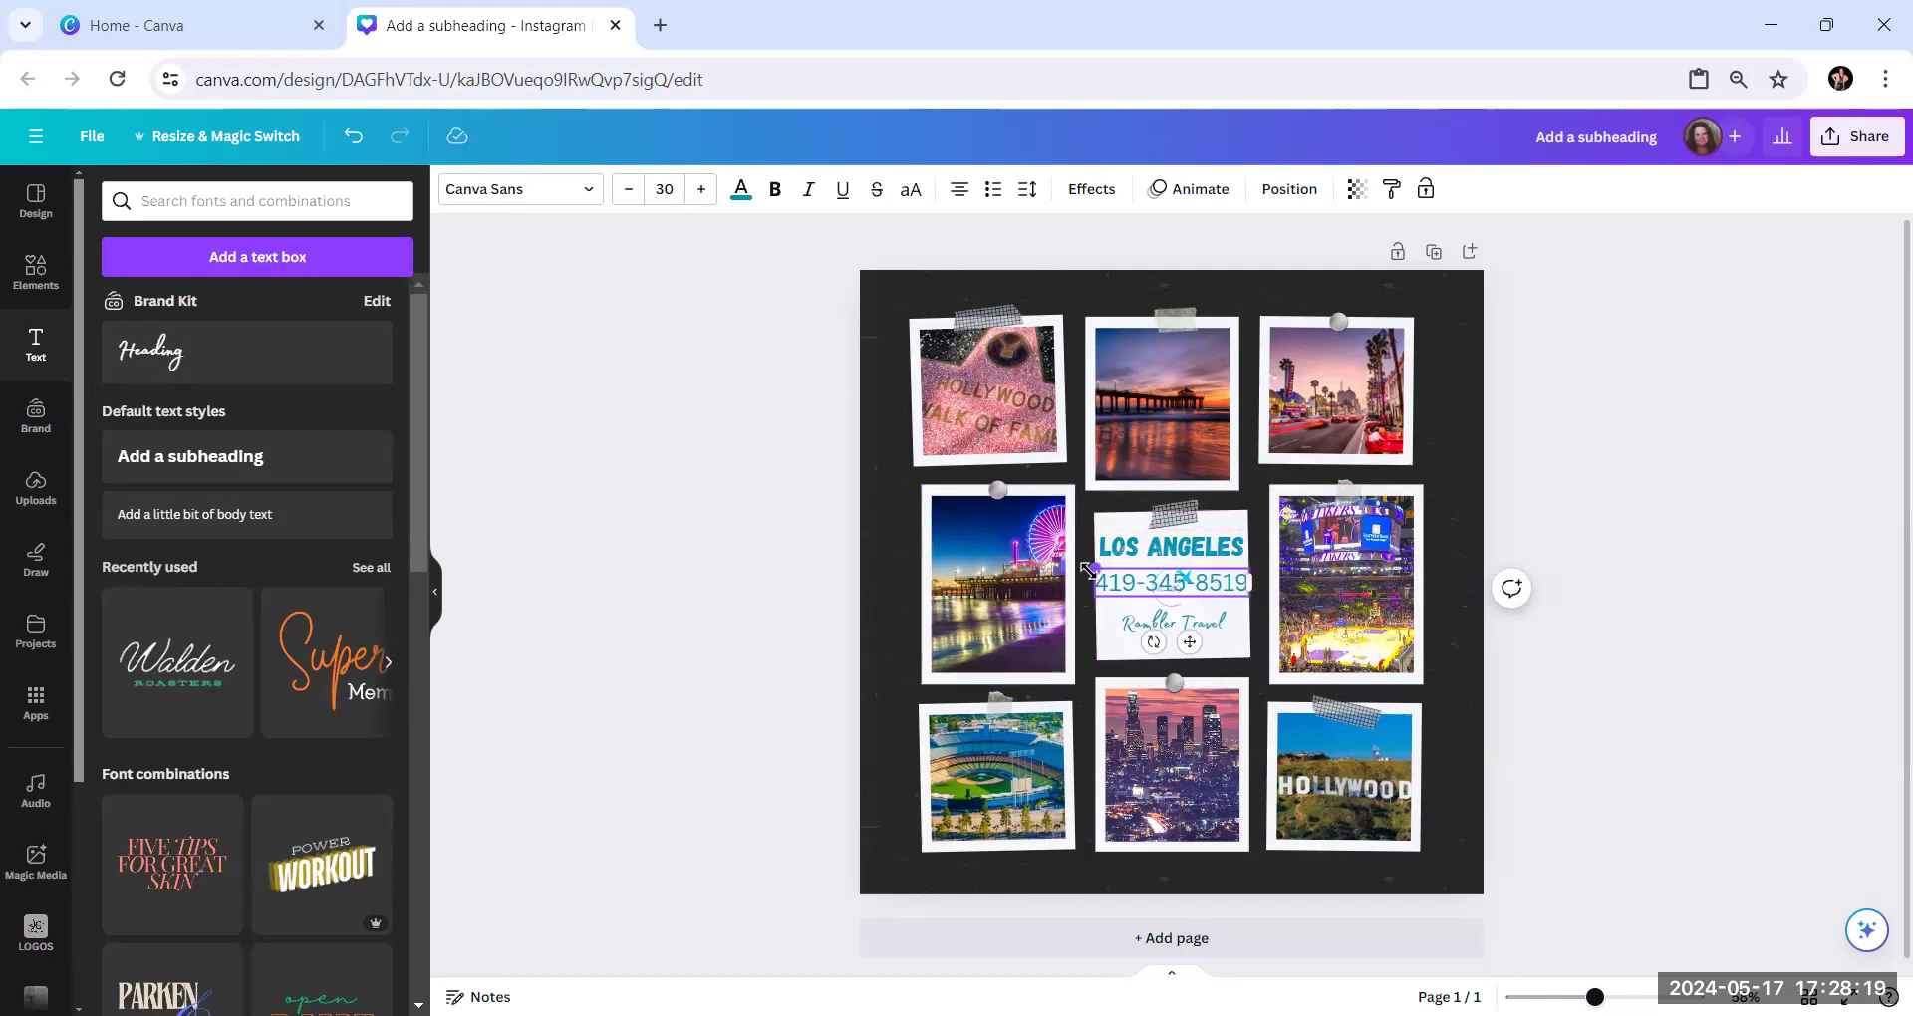
drag(1104, 570, 1152, 579)
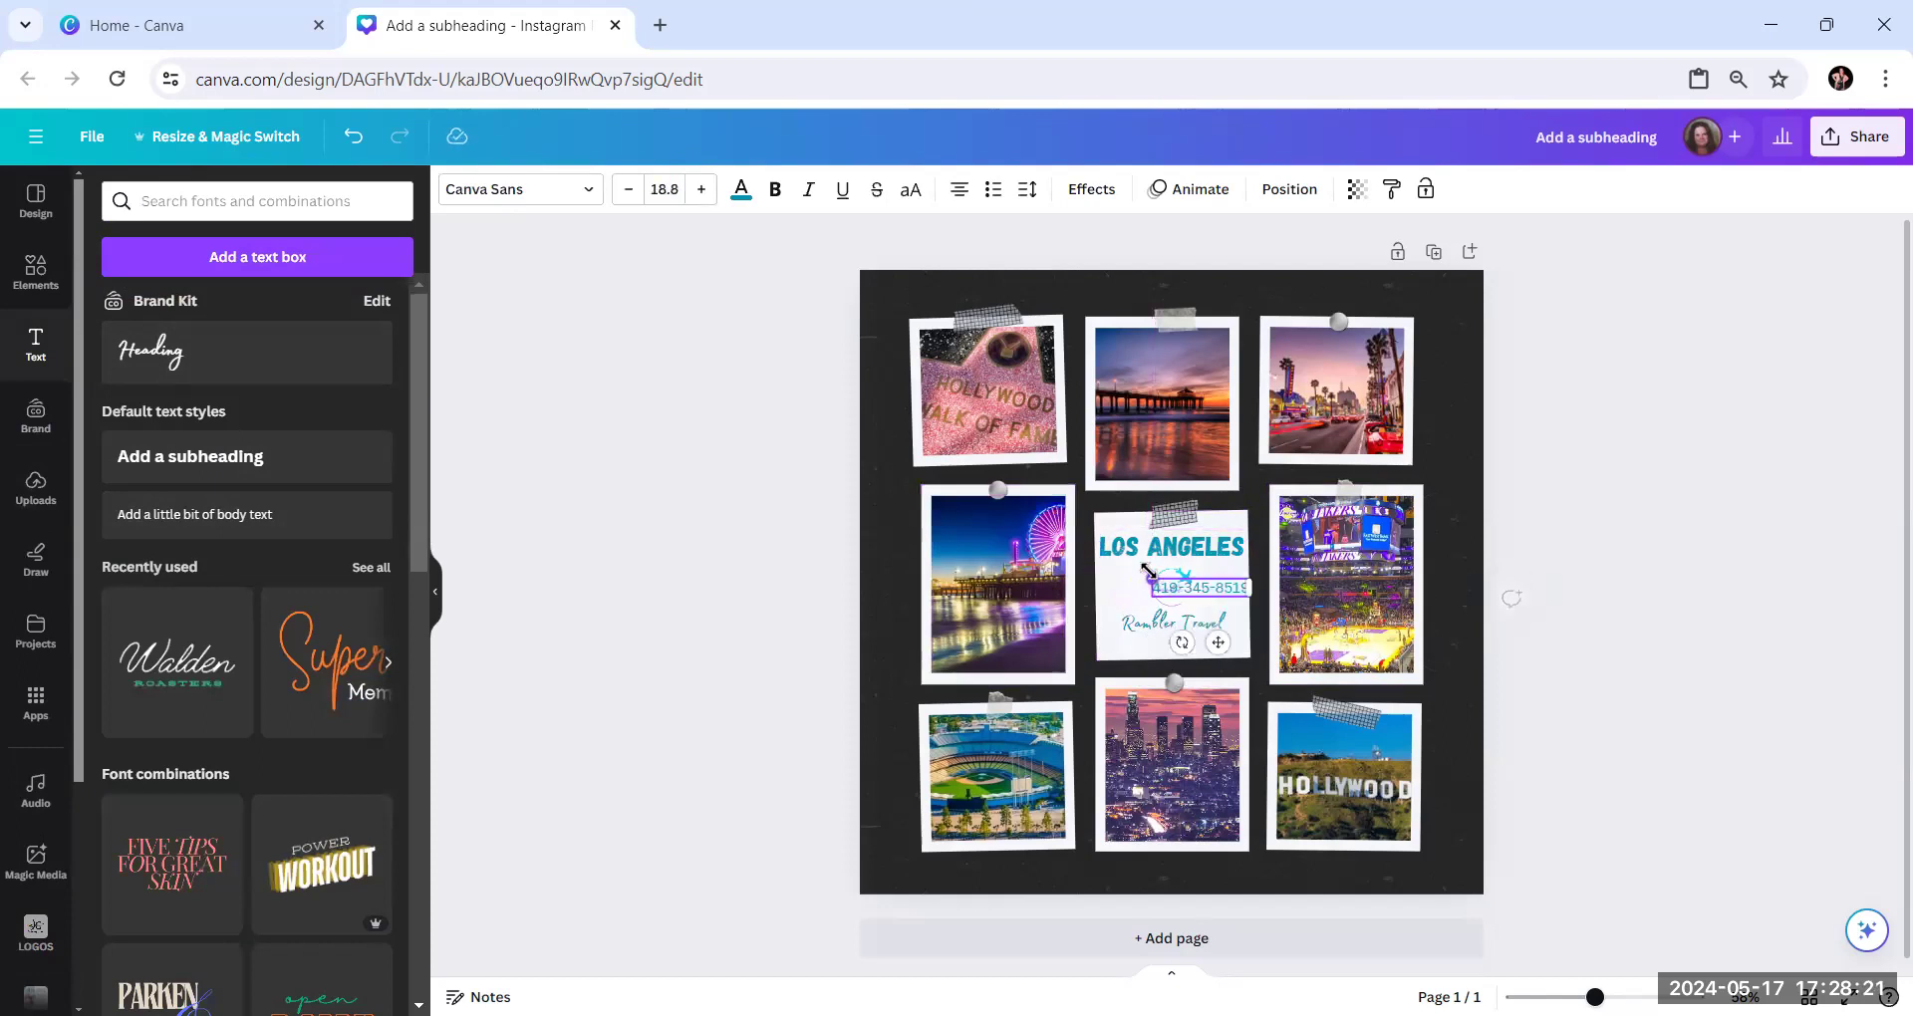
scroll(1172, 580, up, 5)
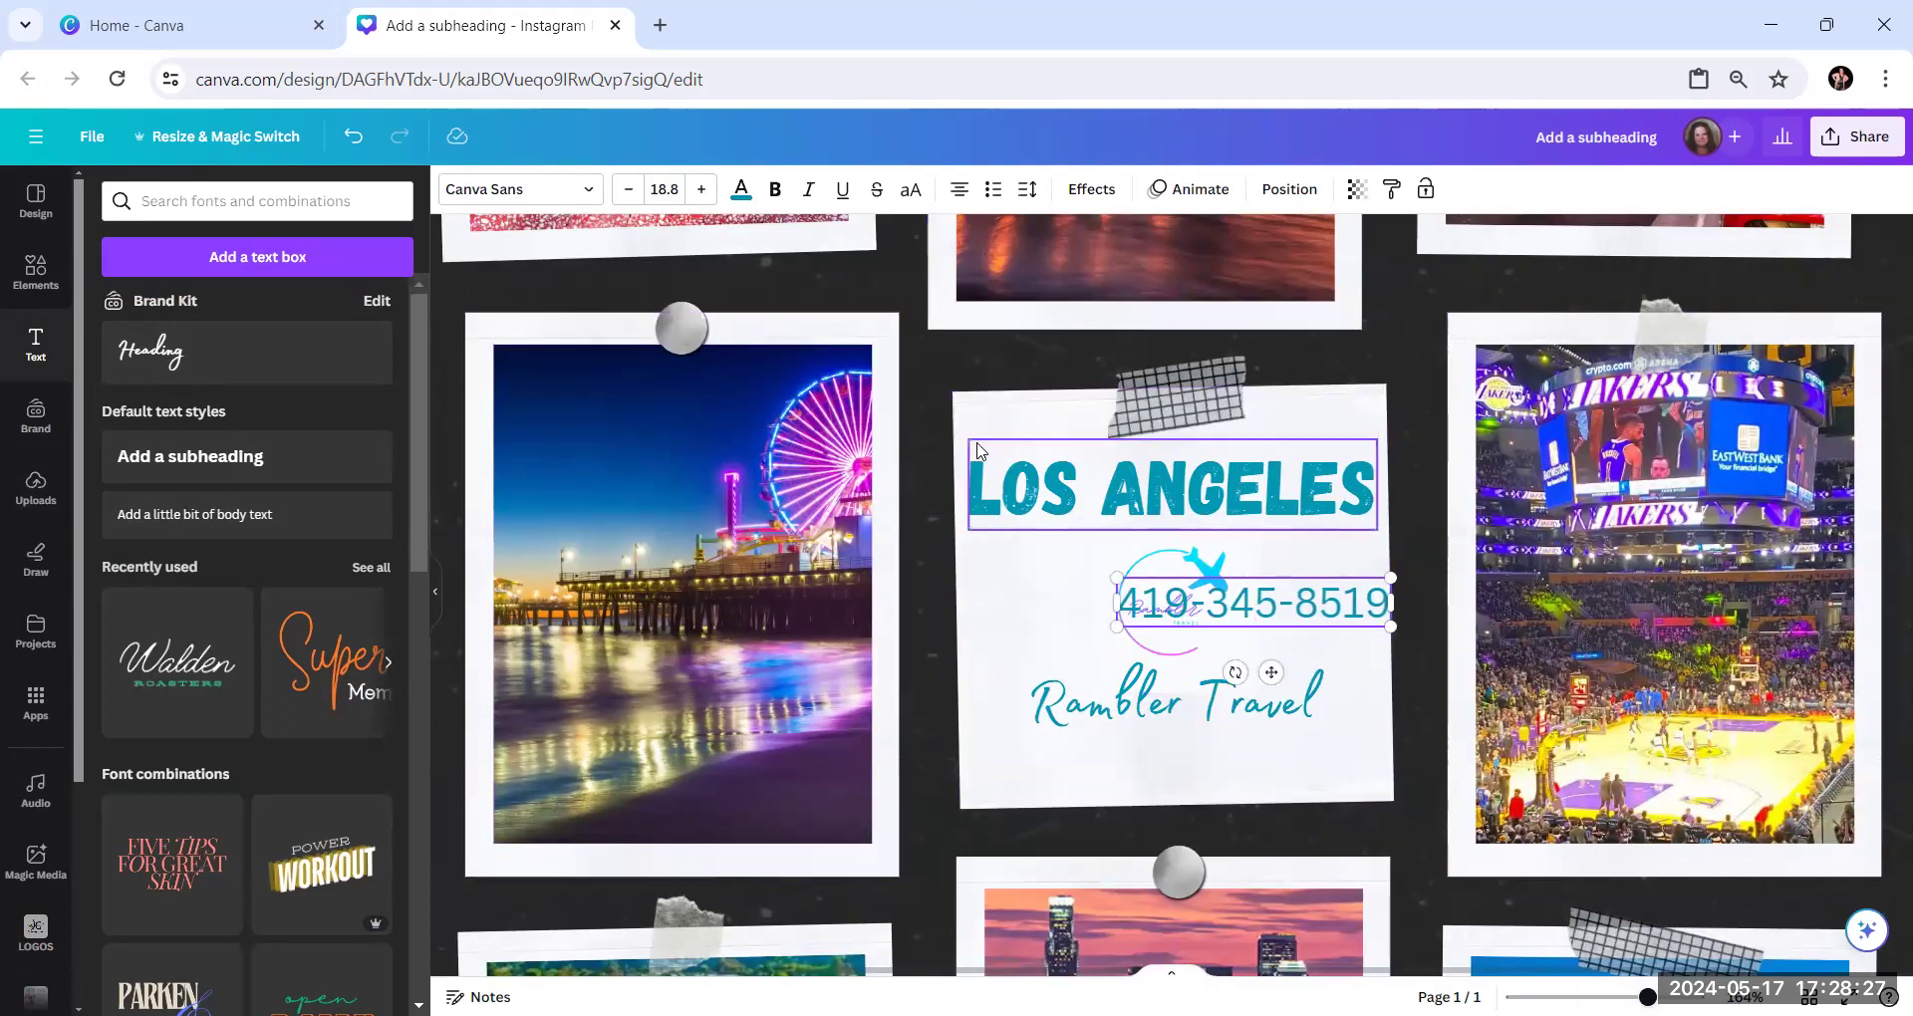
Try to move the phone number text down within the centre frame, undoing accidental shifts of the white paper
drag(1274, 601, 1243, 697)
drag(1295, 603, 1285, 651)
click(1046, 625)
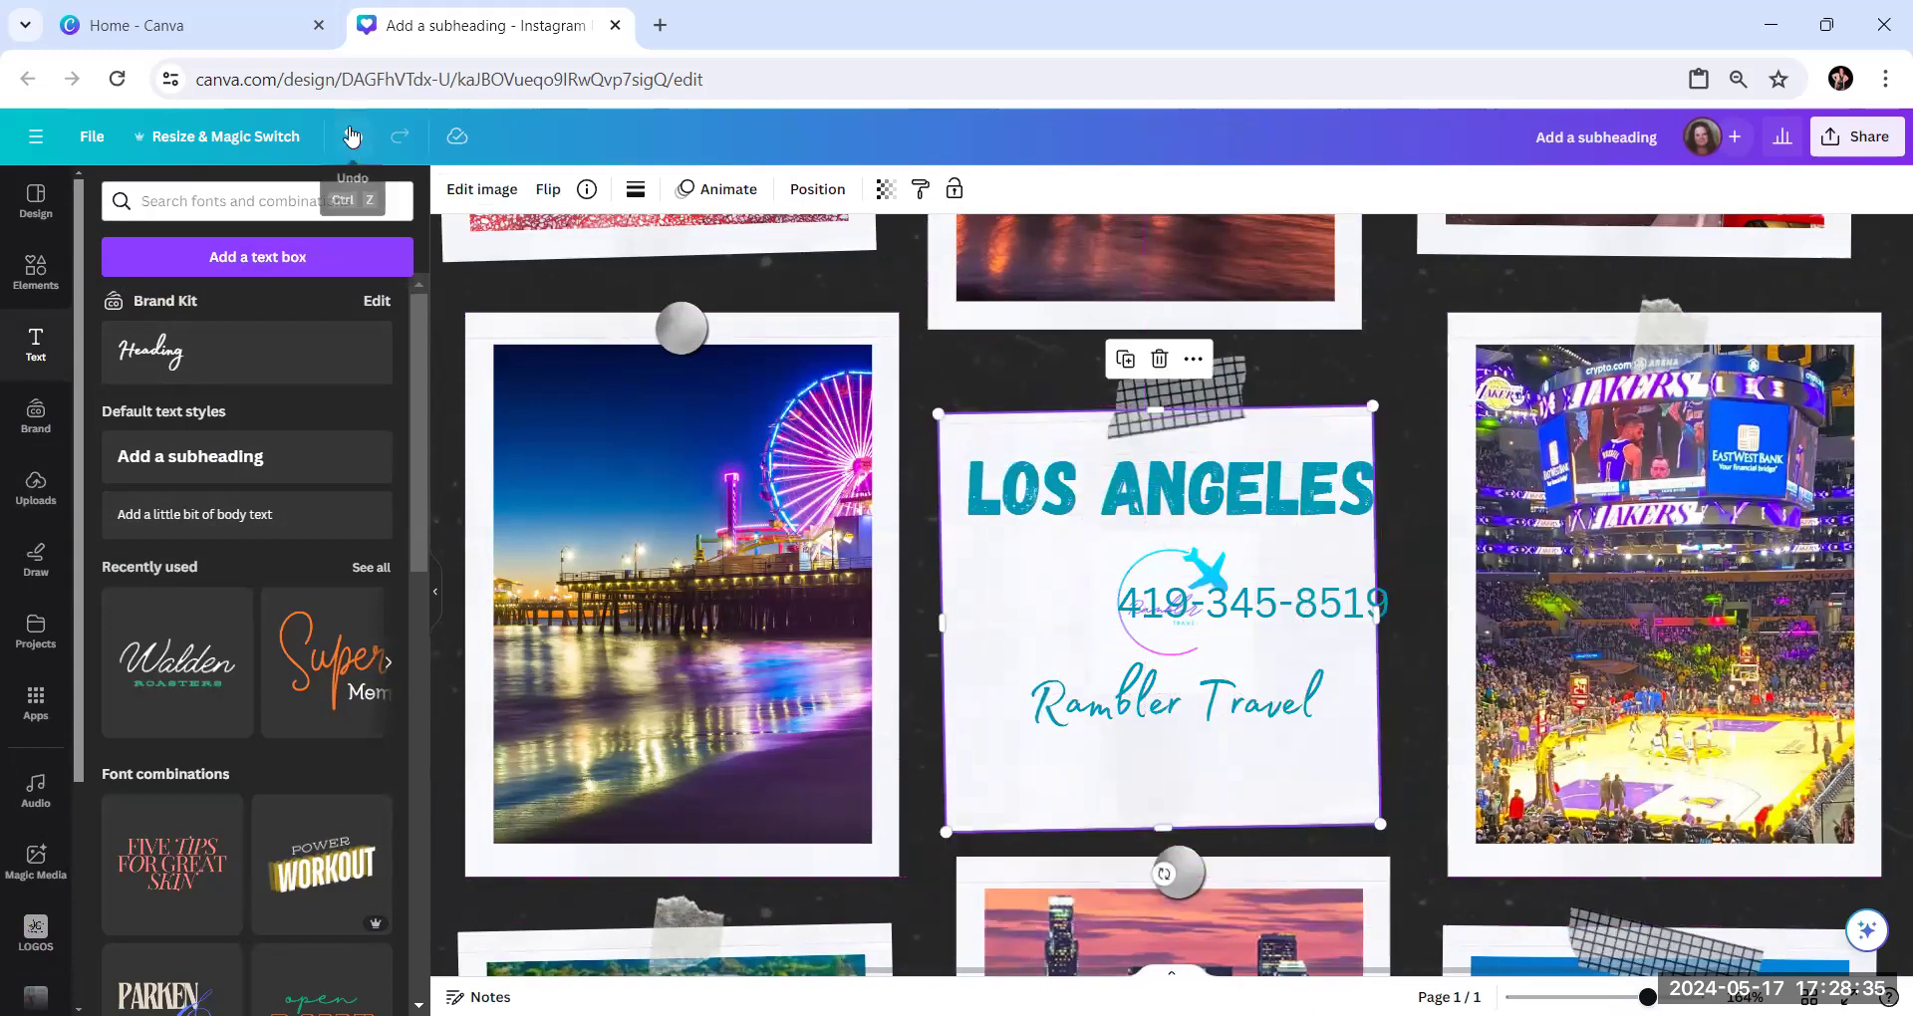
click(350, 134)
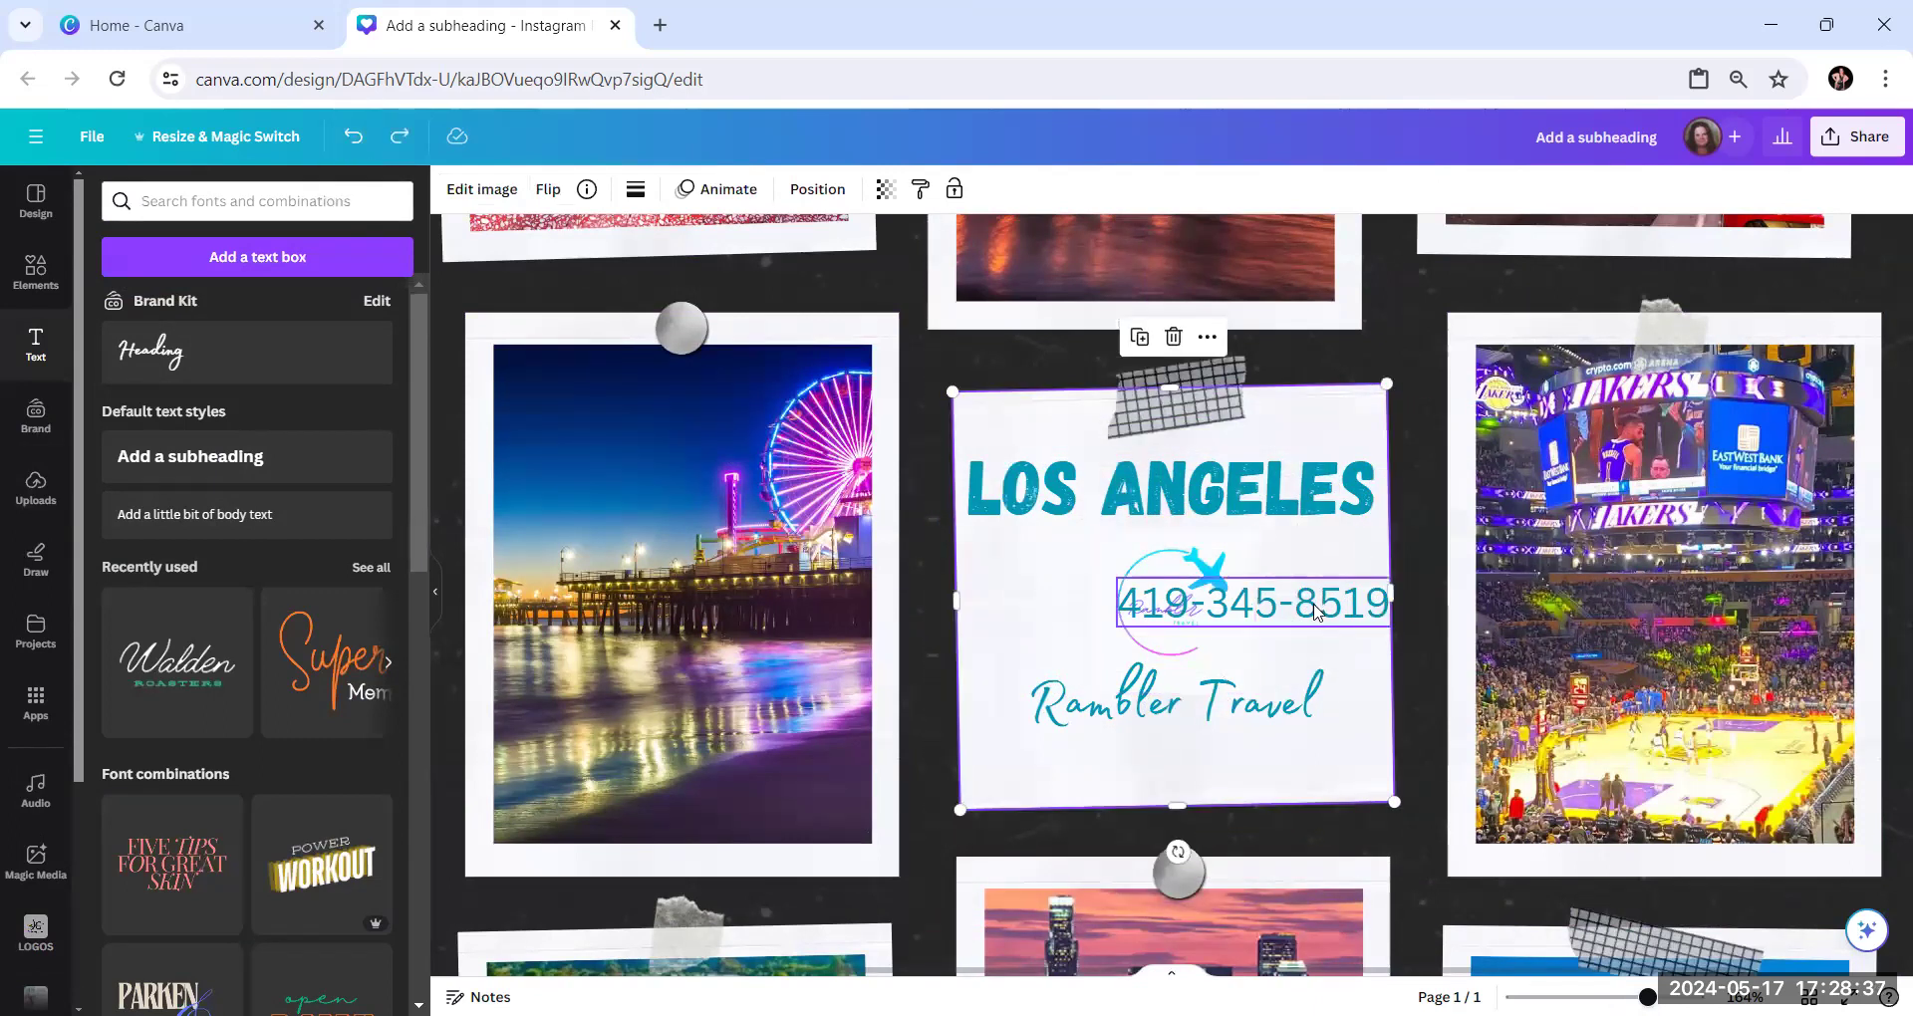
drag(1315, 636, 1315, 642)
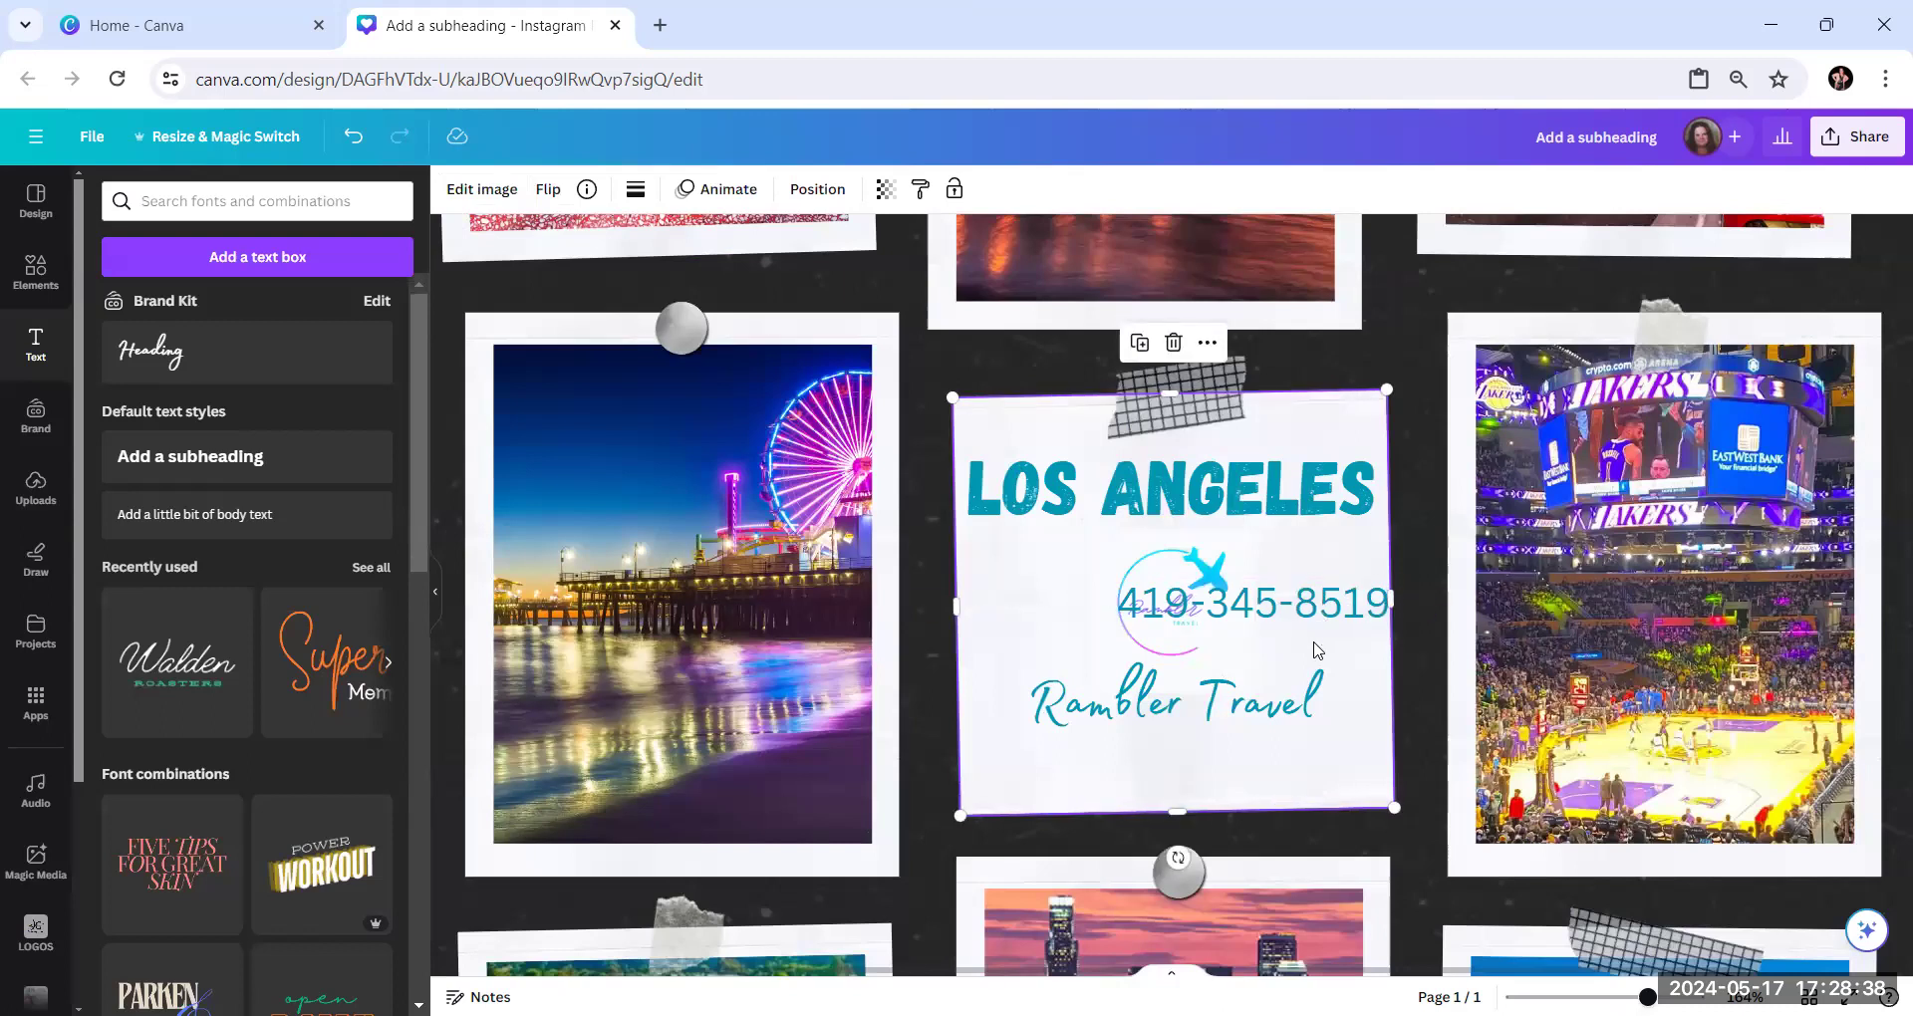
click(341, 136)
key(ctrl+z)
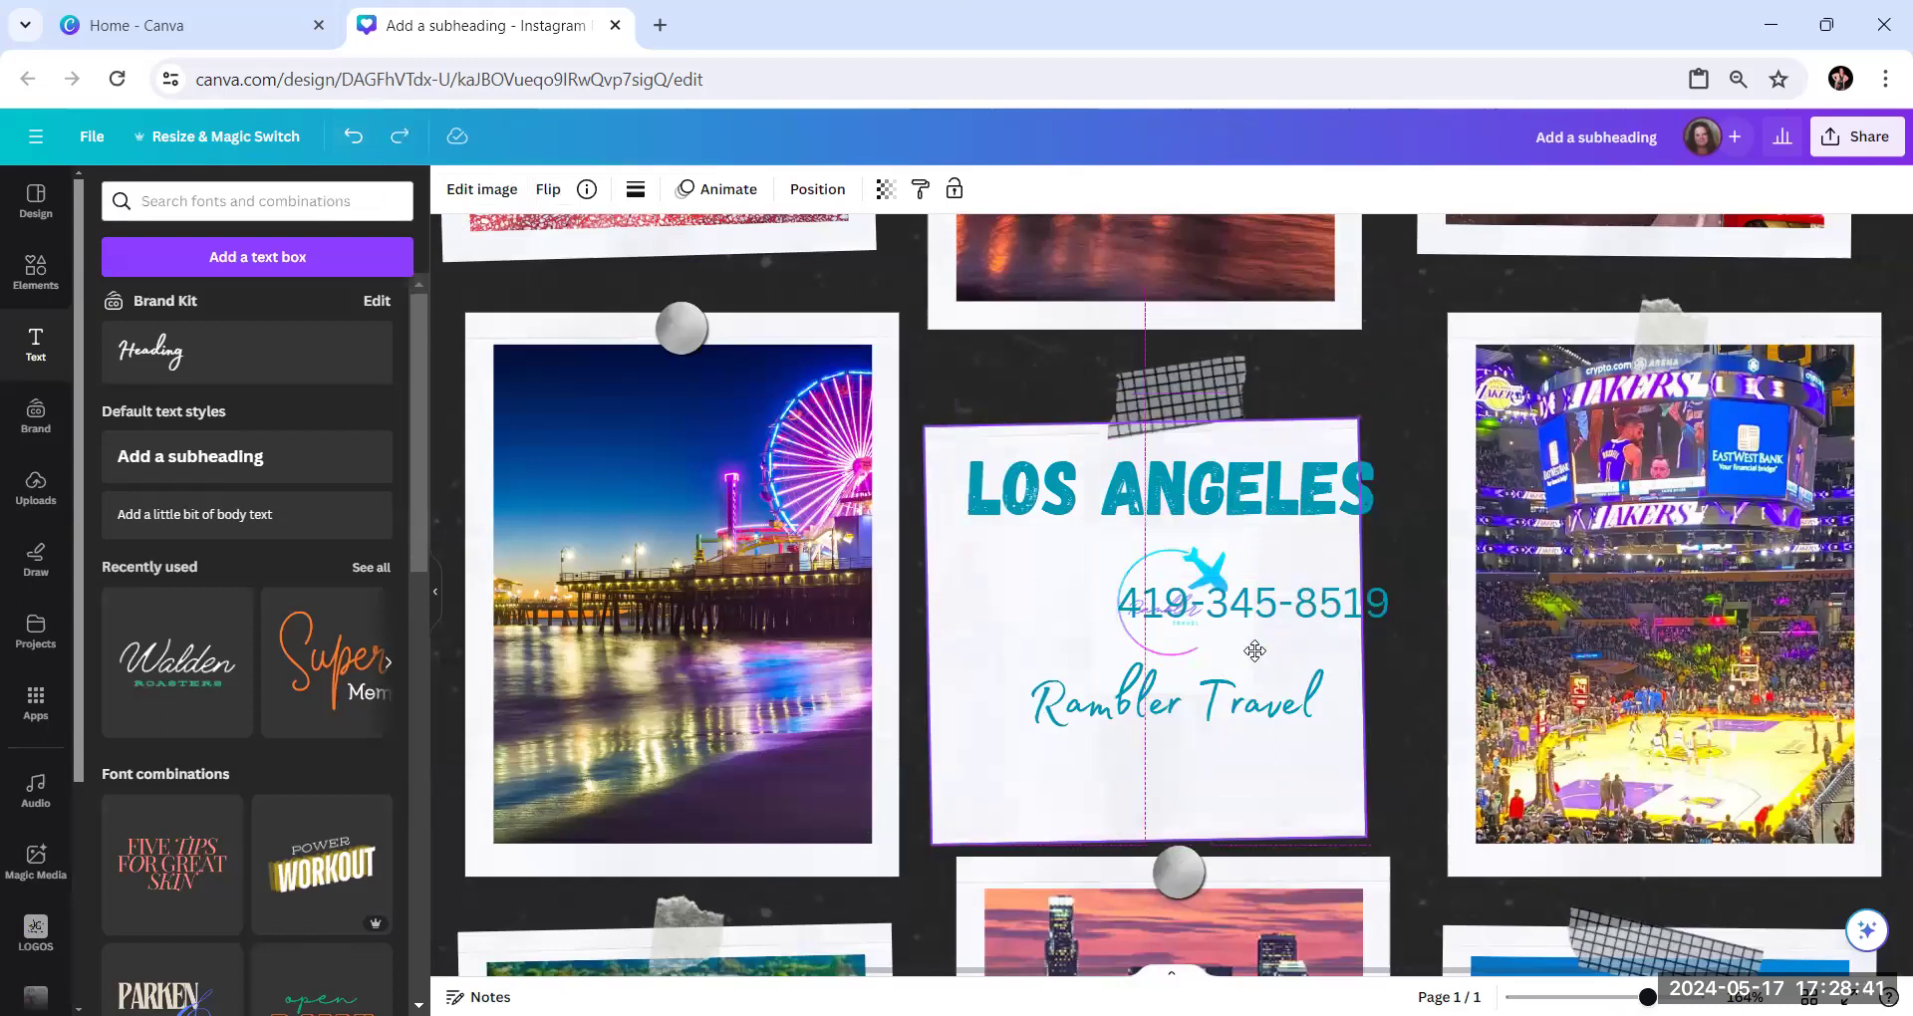
key(ctrl+z)
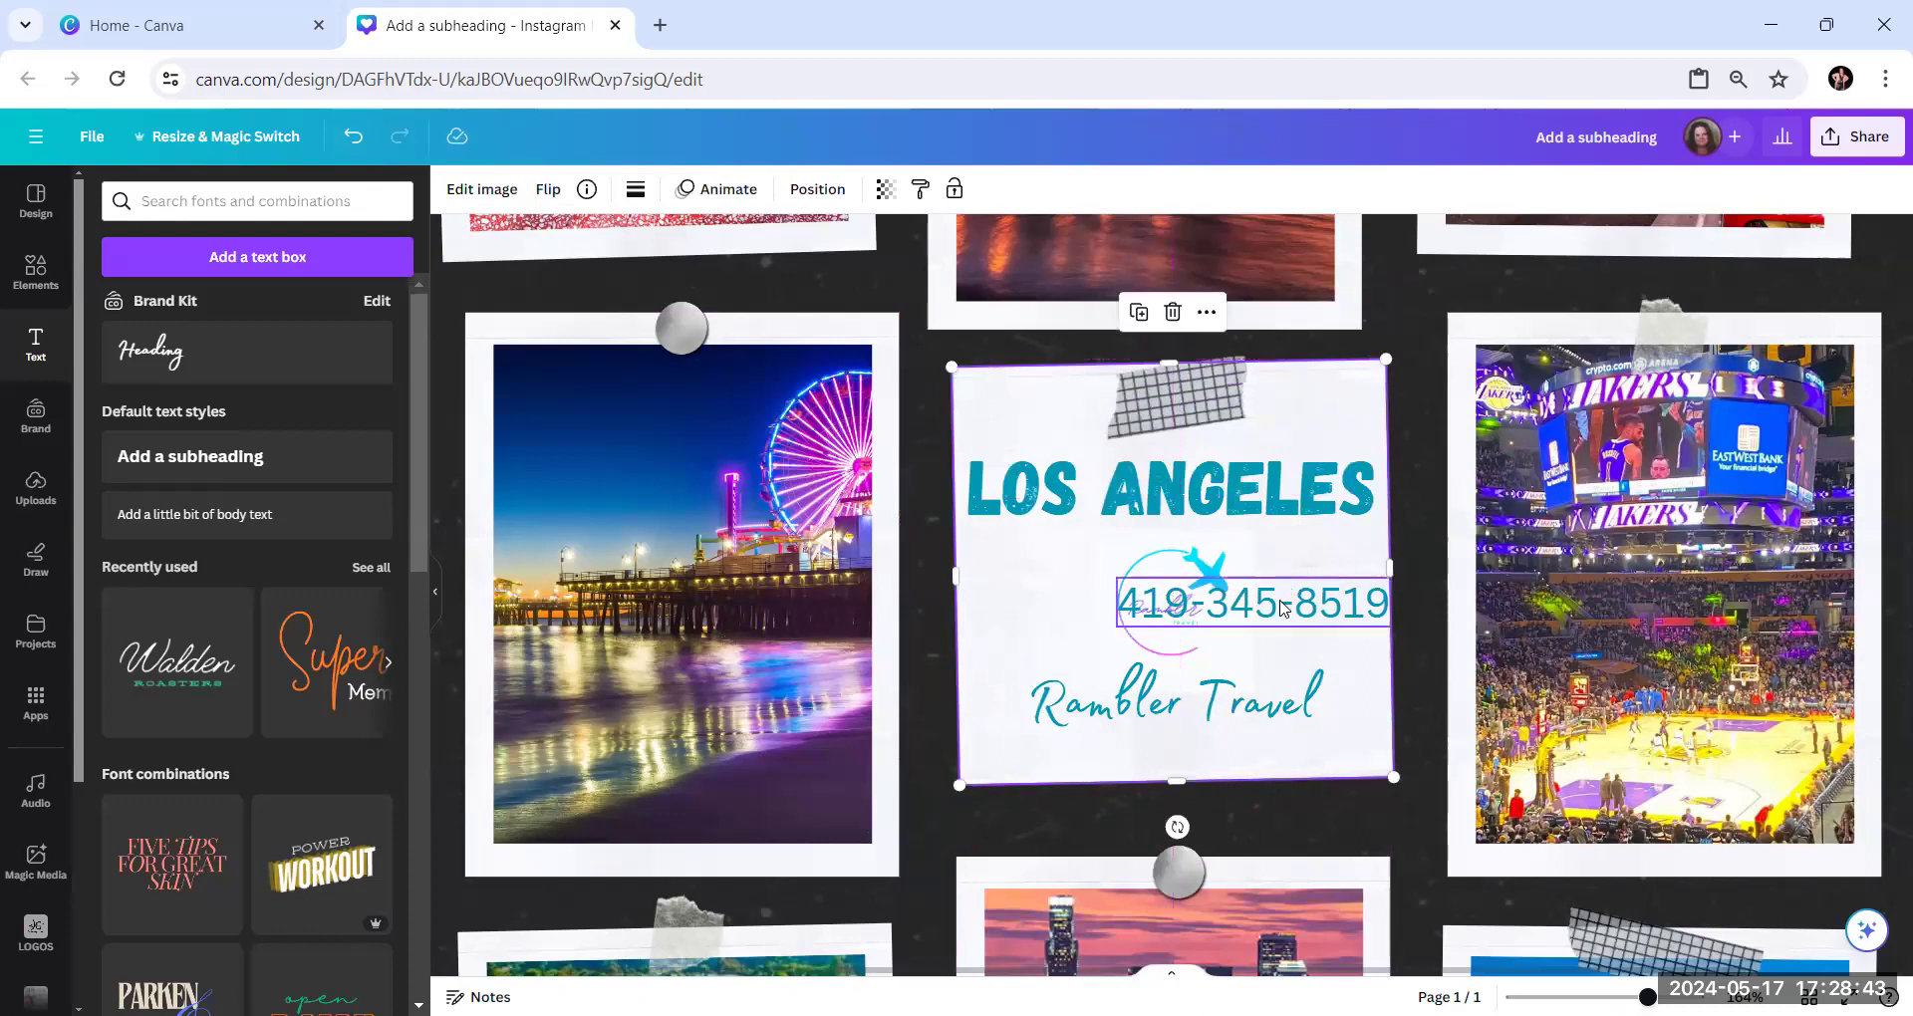
drag(1278, 636, 1277, 620)
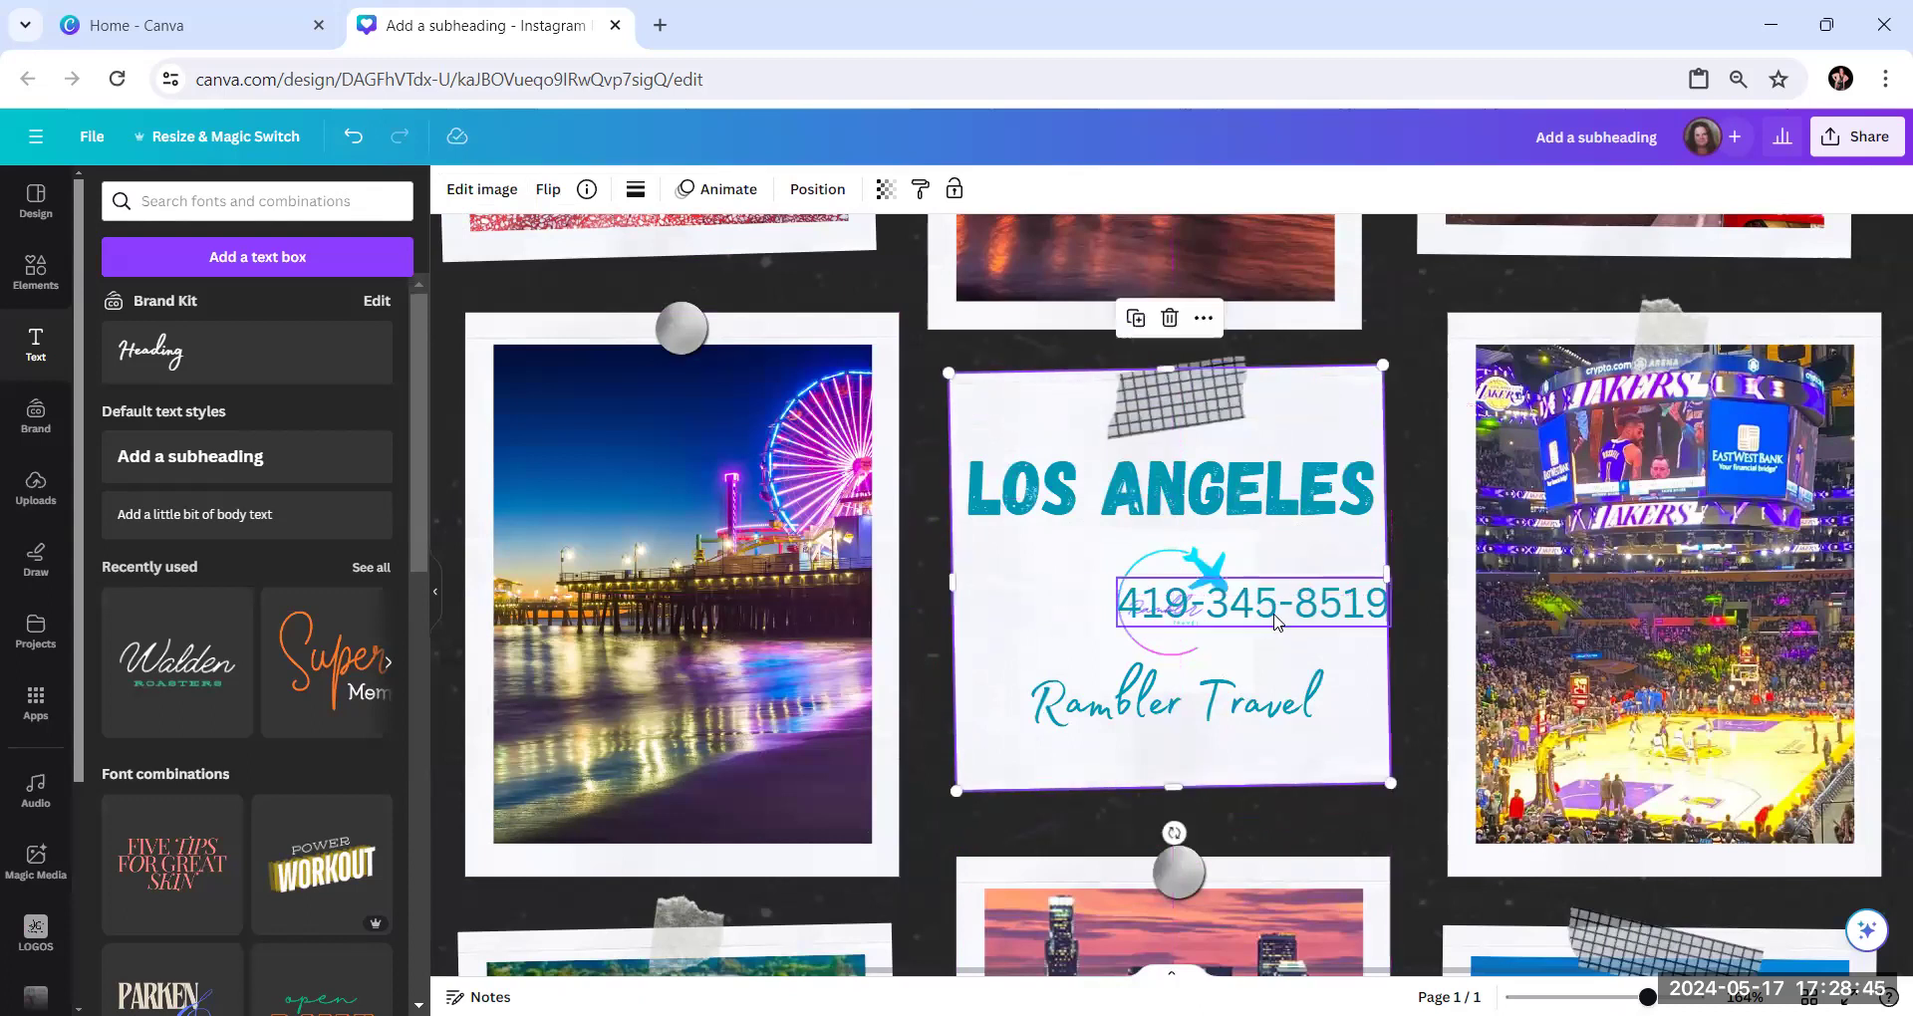
Undo the paper shifts and the phone number text, back to before the body text was inserted
click(351, 137)
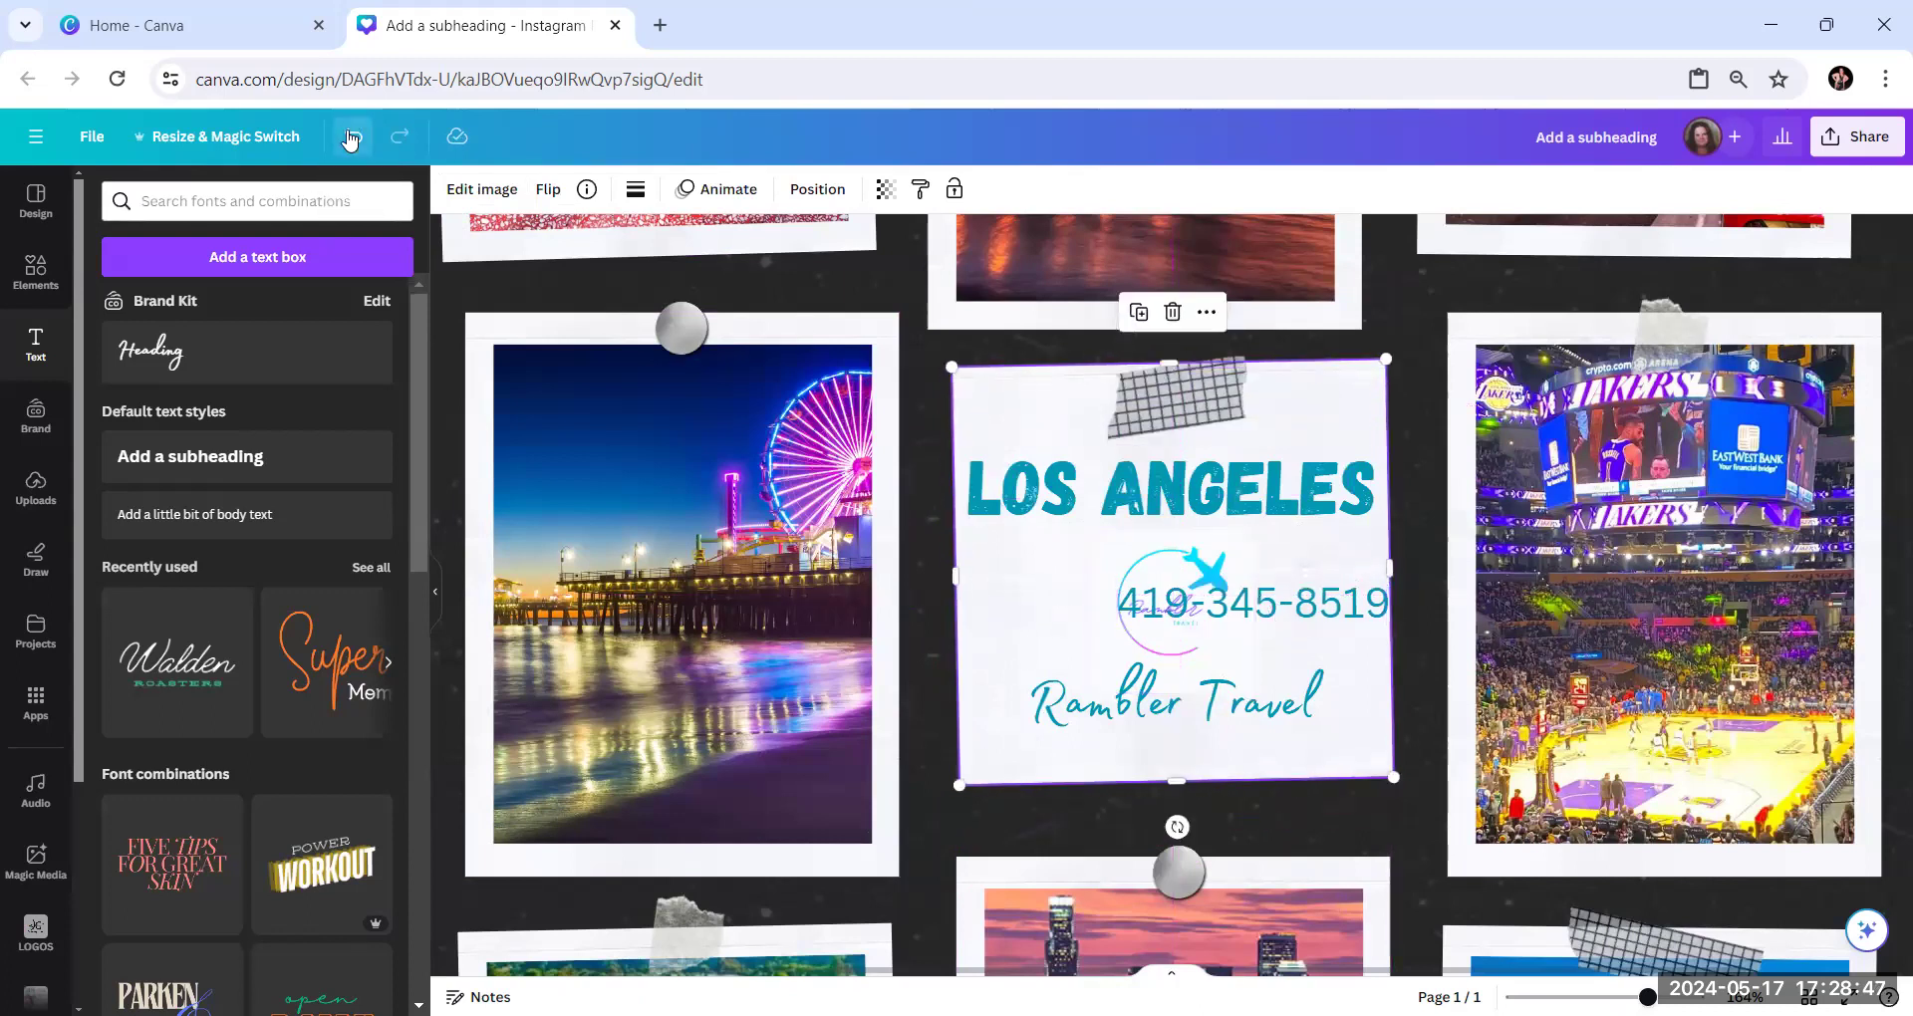
click(350, 138)
click(351, 137)
click(351, 137)
click(351, 138)
click(351, 138)
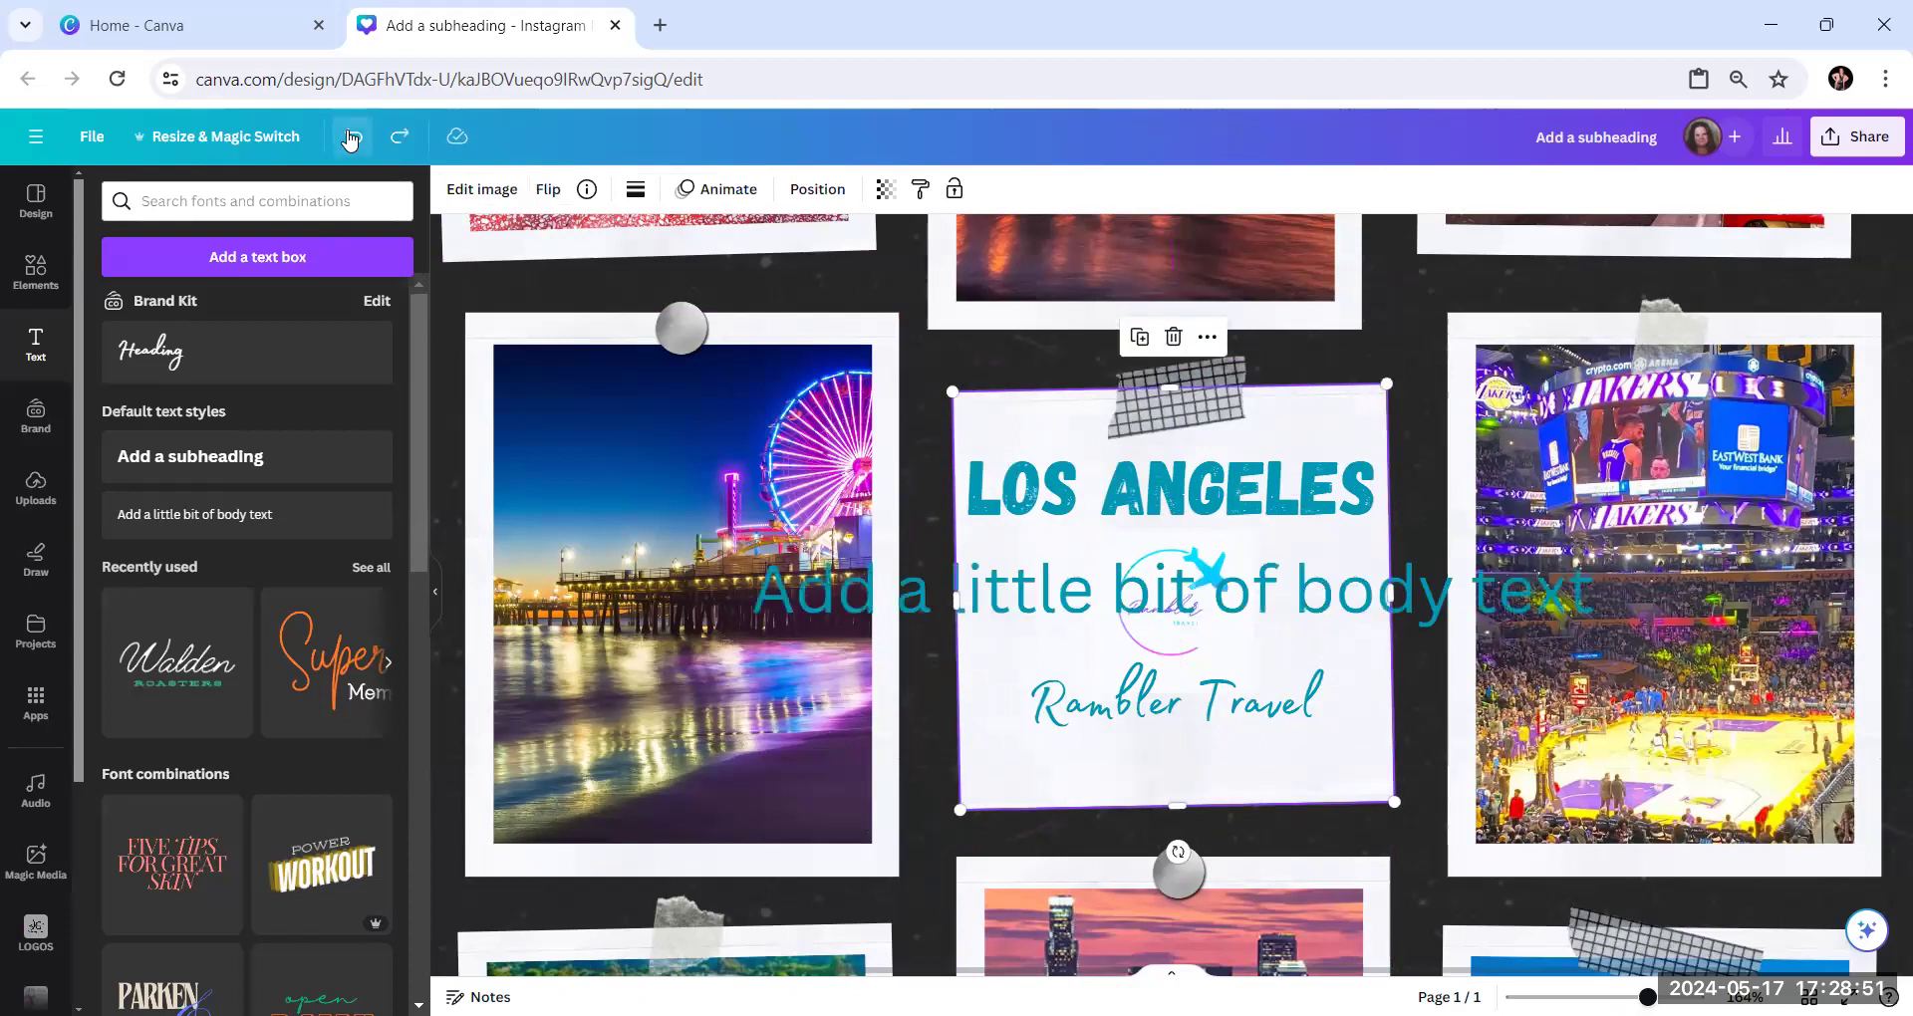
click(350, 138)
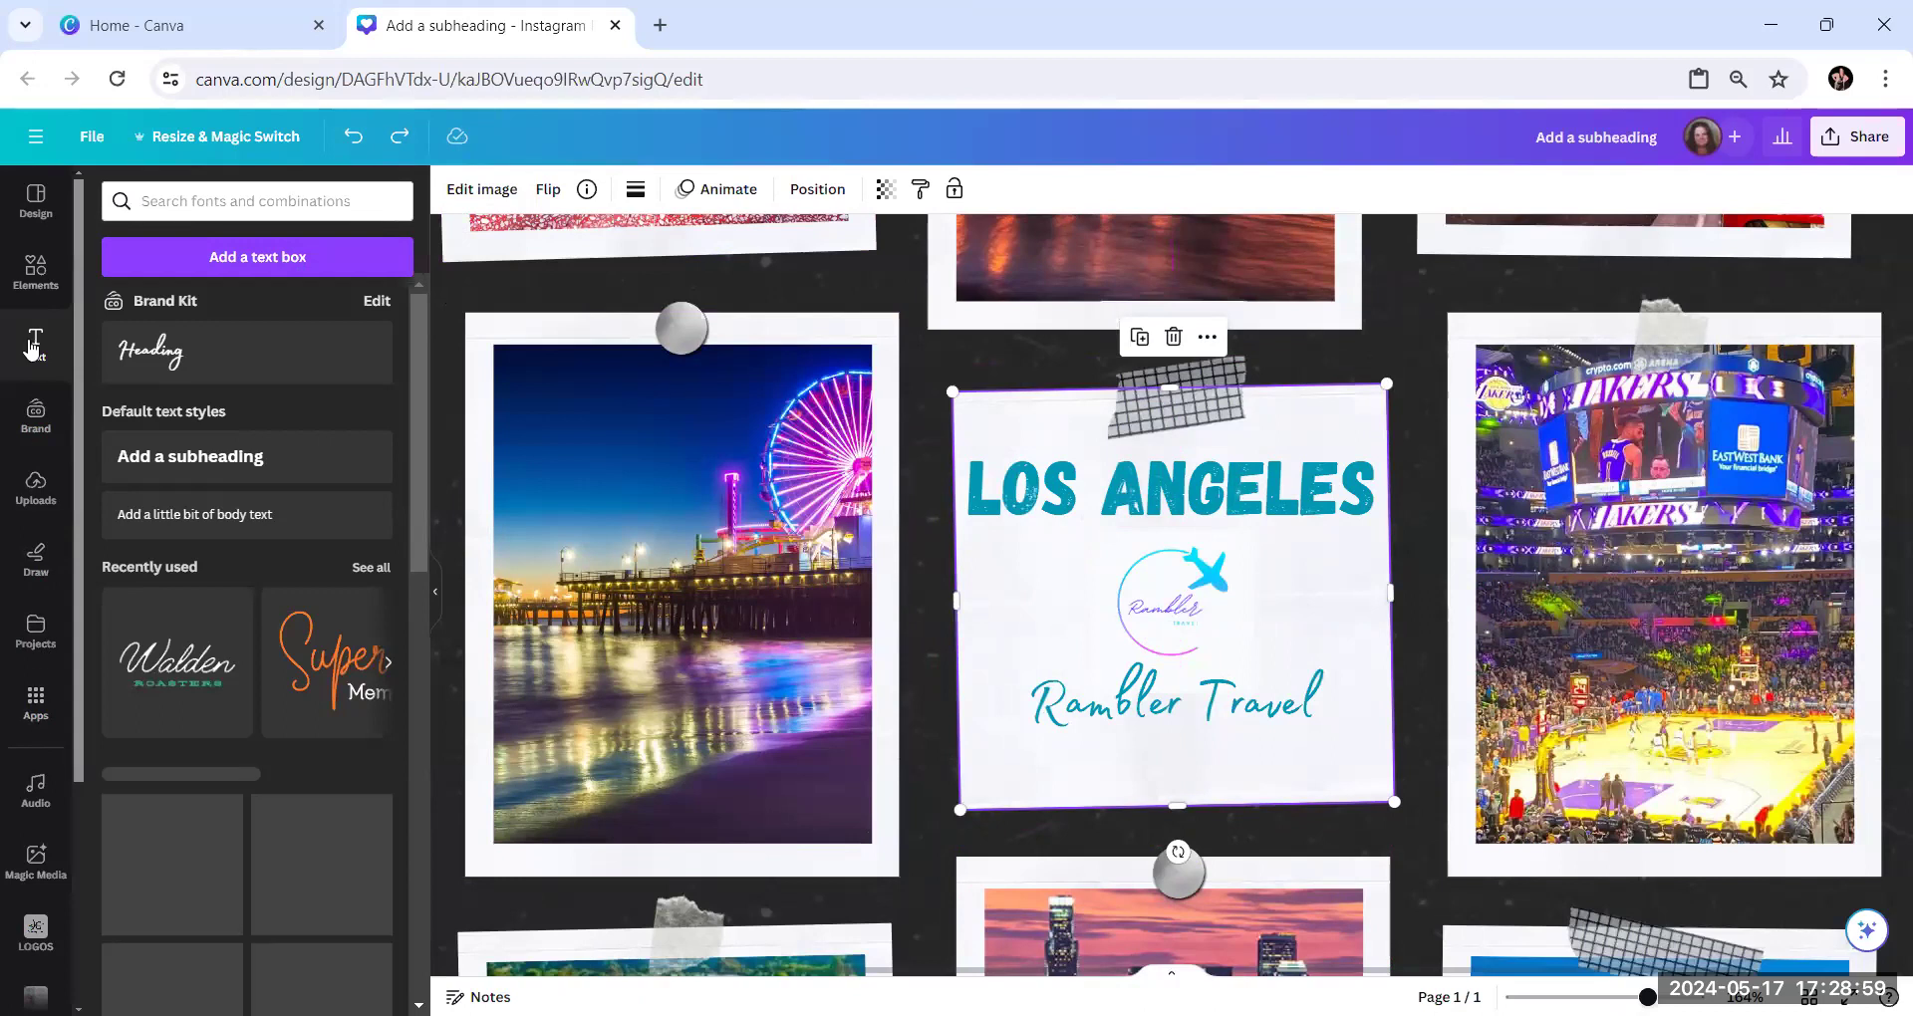
Add a new body text line at font size 9 and place it just below "Rambler Travel" in the centre frame
click(187, 515)
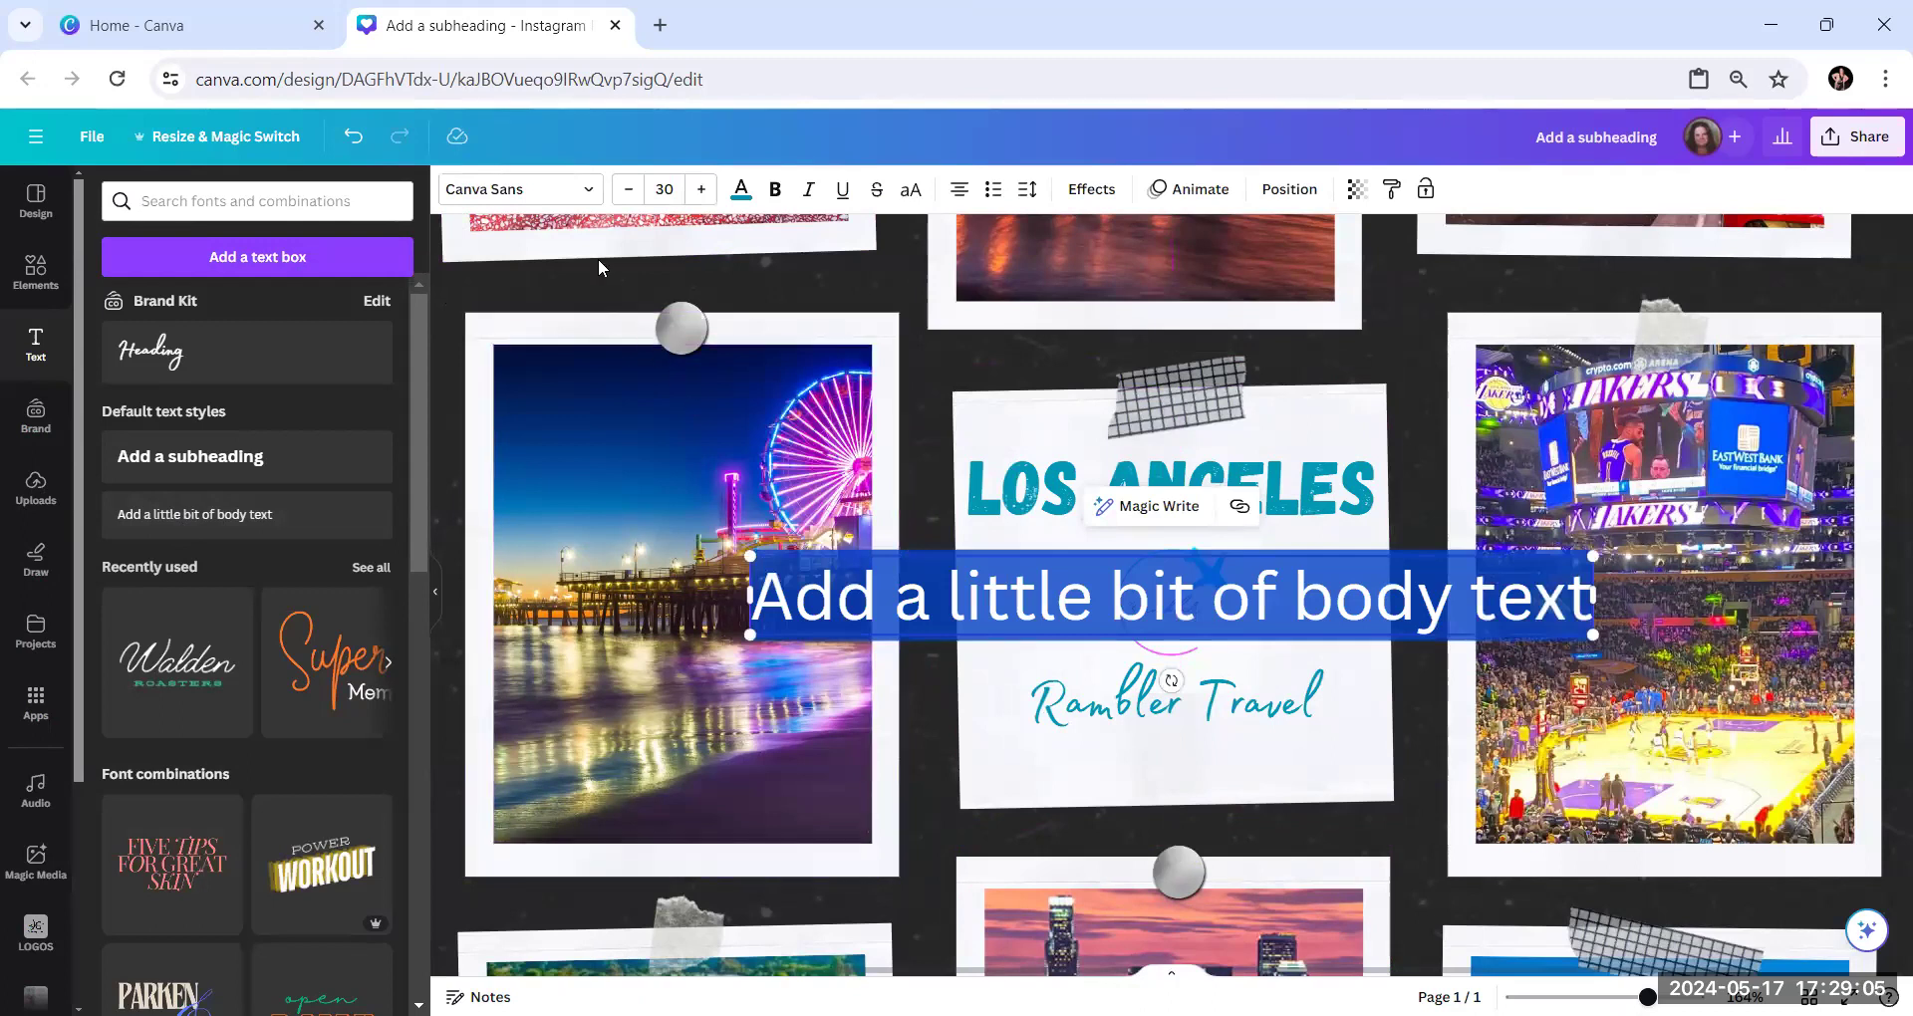
click(629, 189)
click(629, 189)
drag(634, 189, 634, 187)
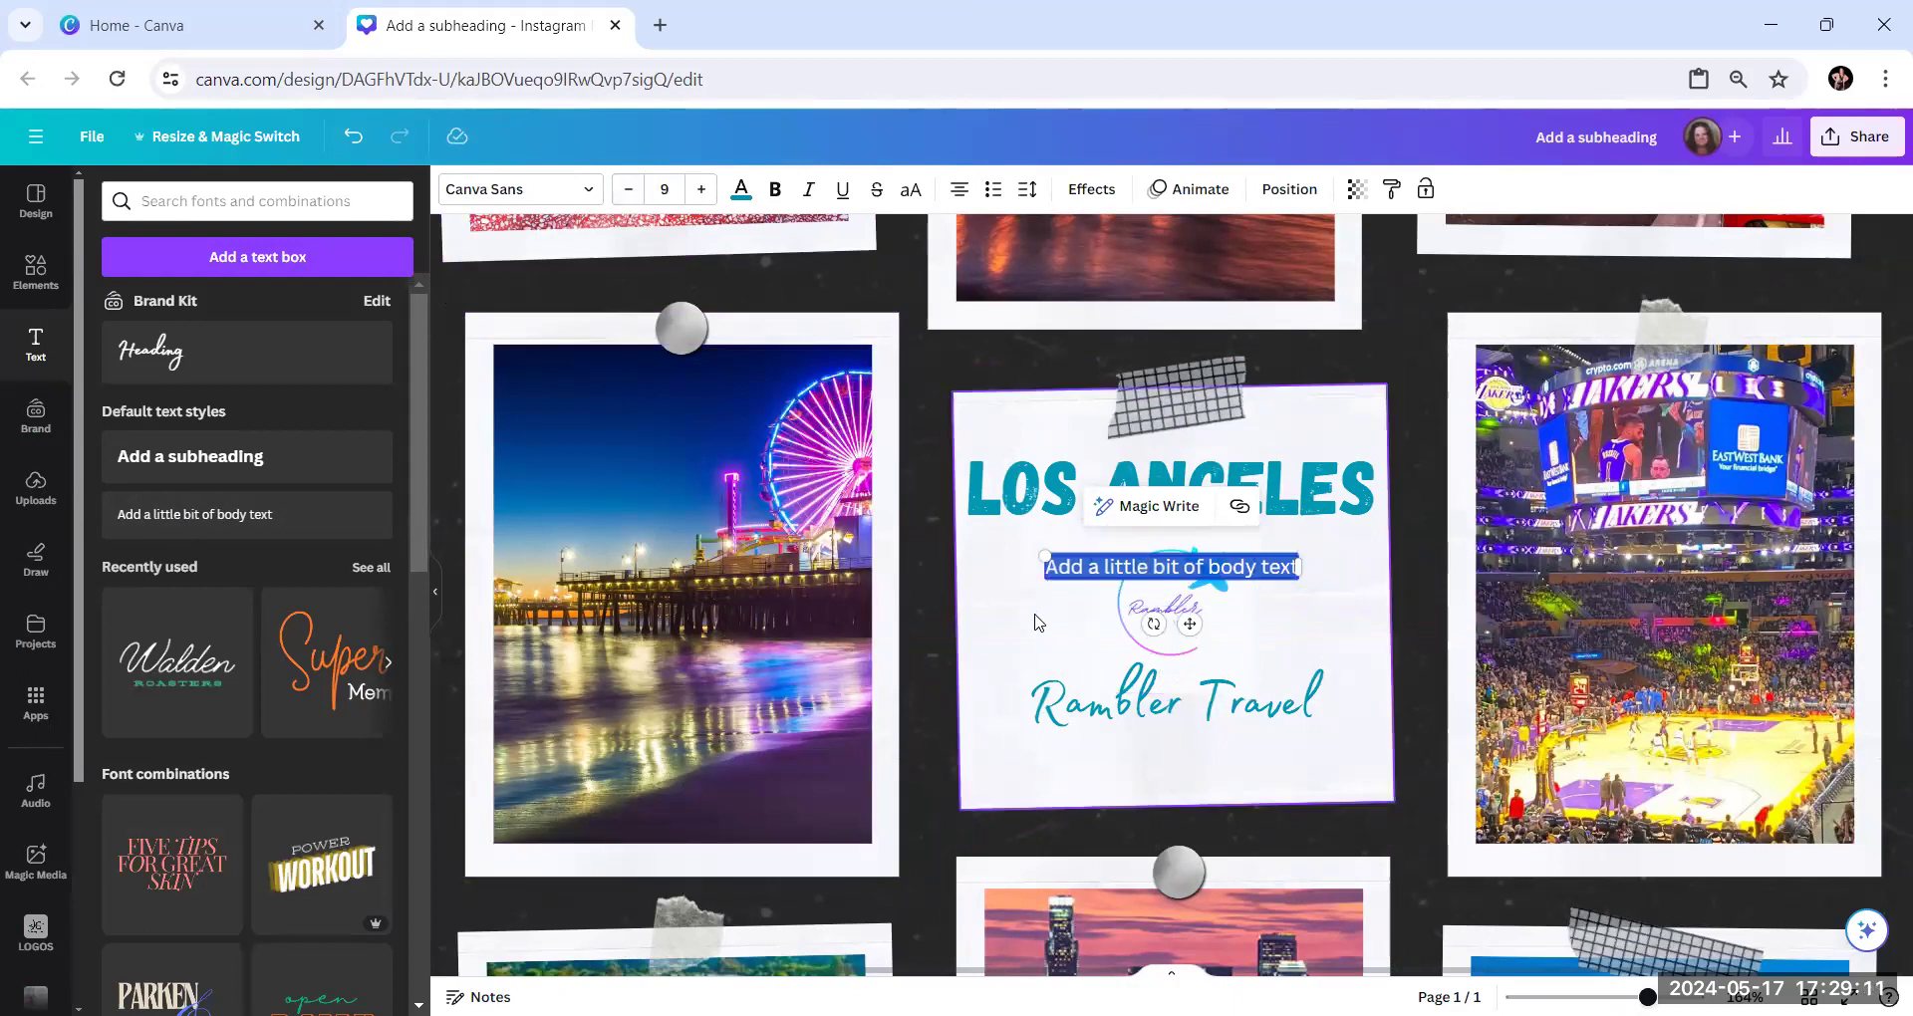
click(934, 596)
drag(1113, 570, 1123, 742)
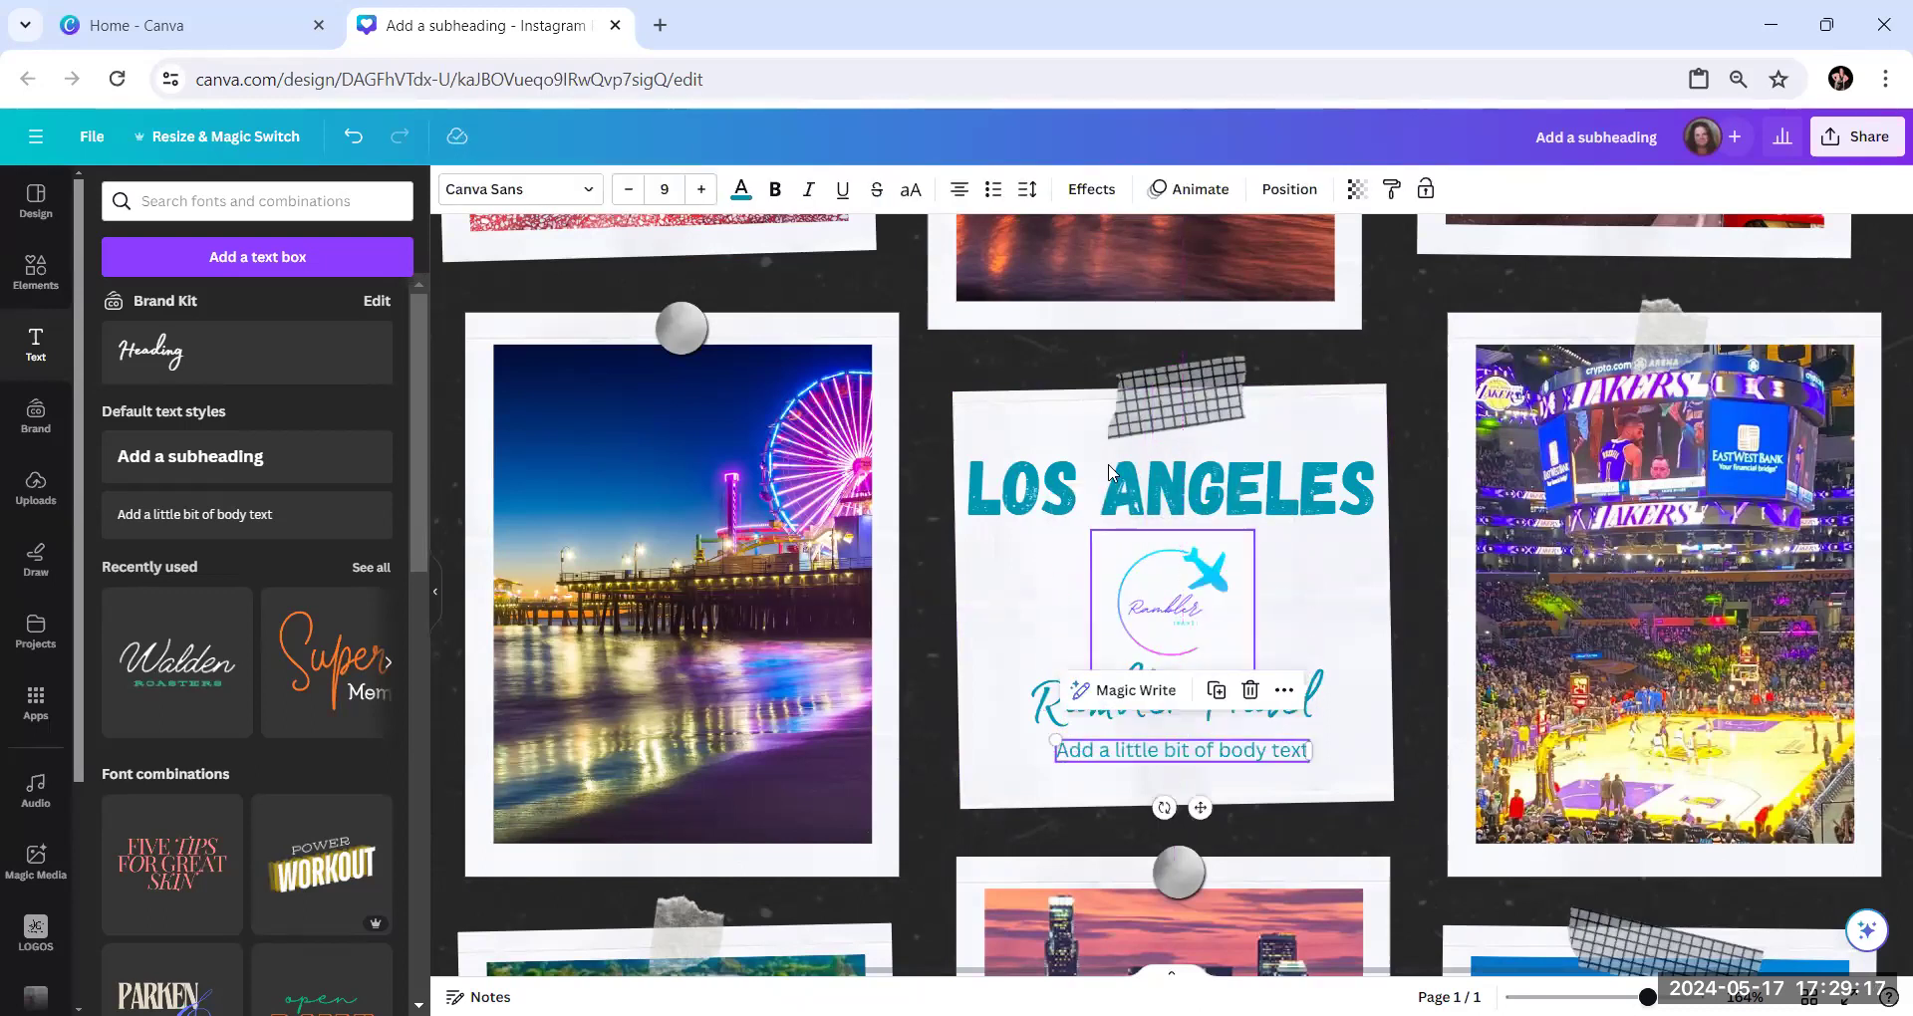
Center the small body text line horizontally on the page and replace its wording with the agency's phone number
click(1286, 191)
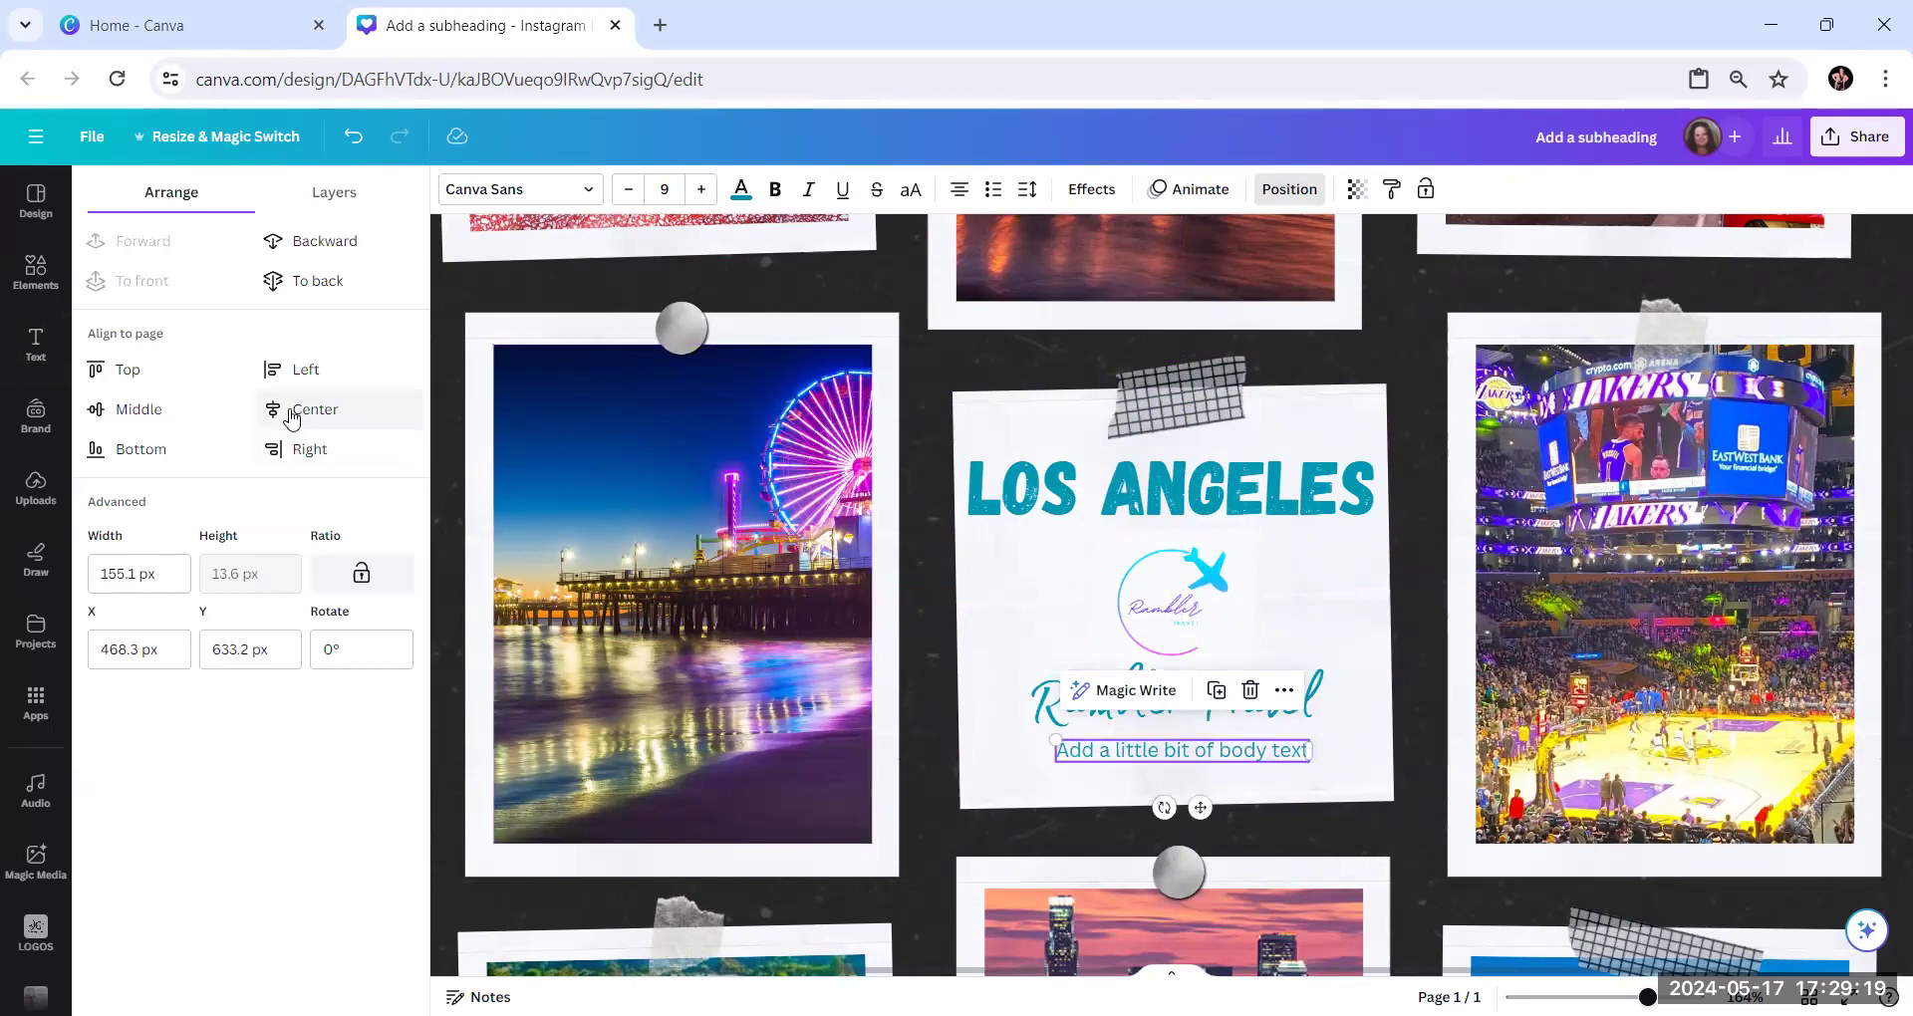
click(393, 417)
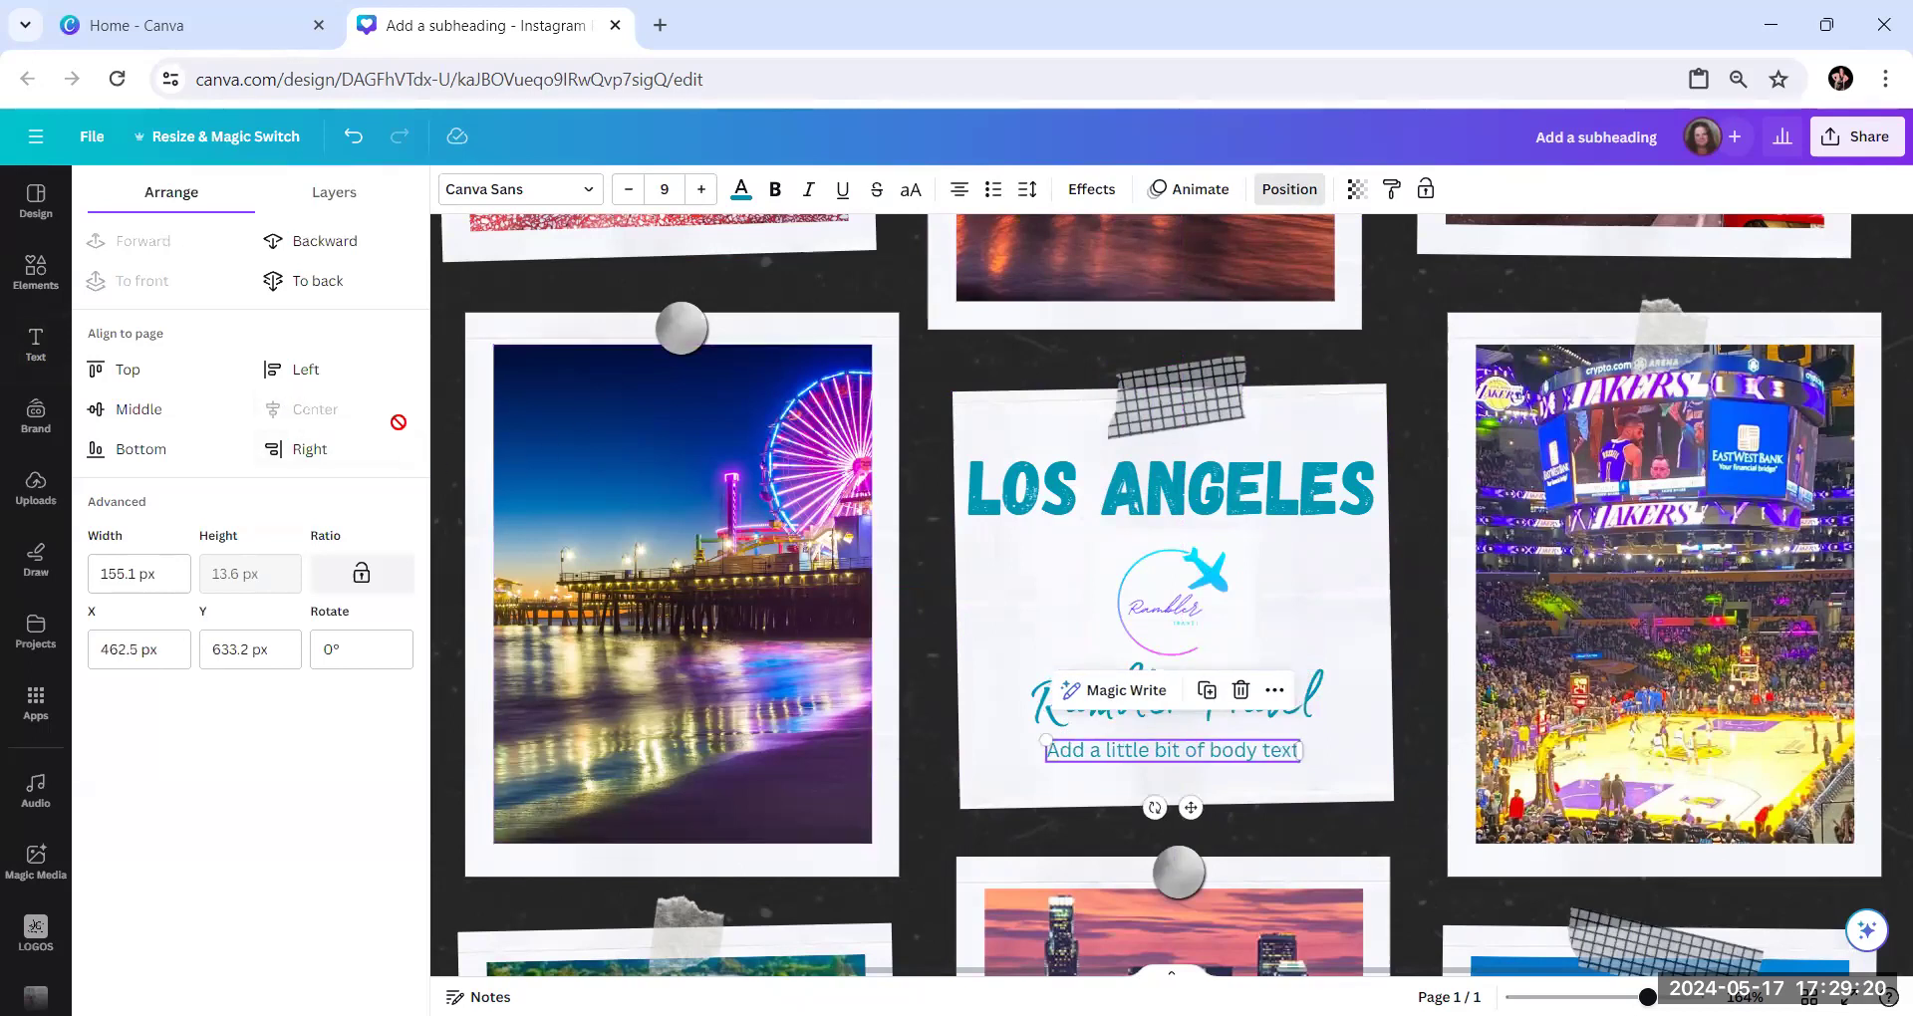
double_click(1168, 755)
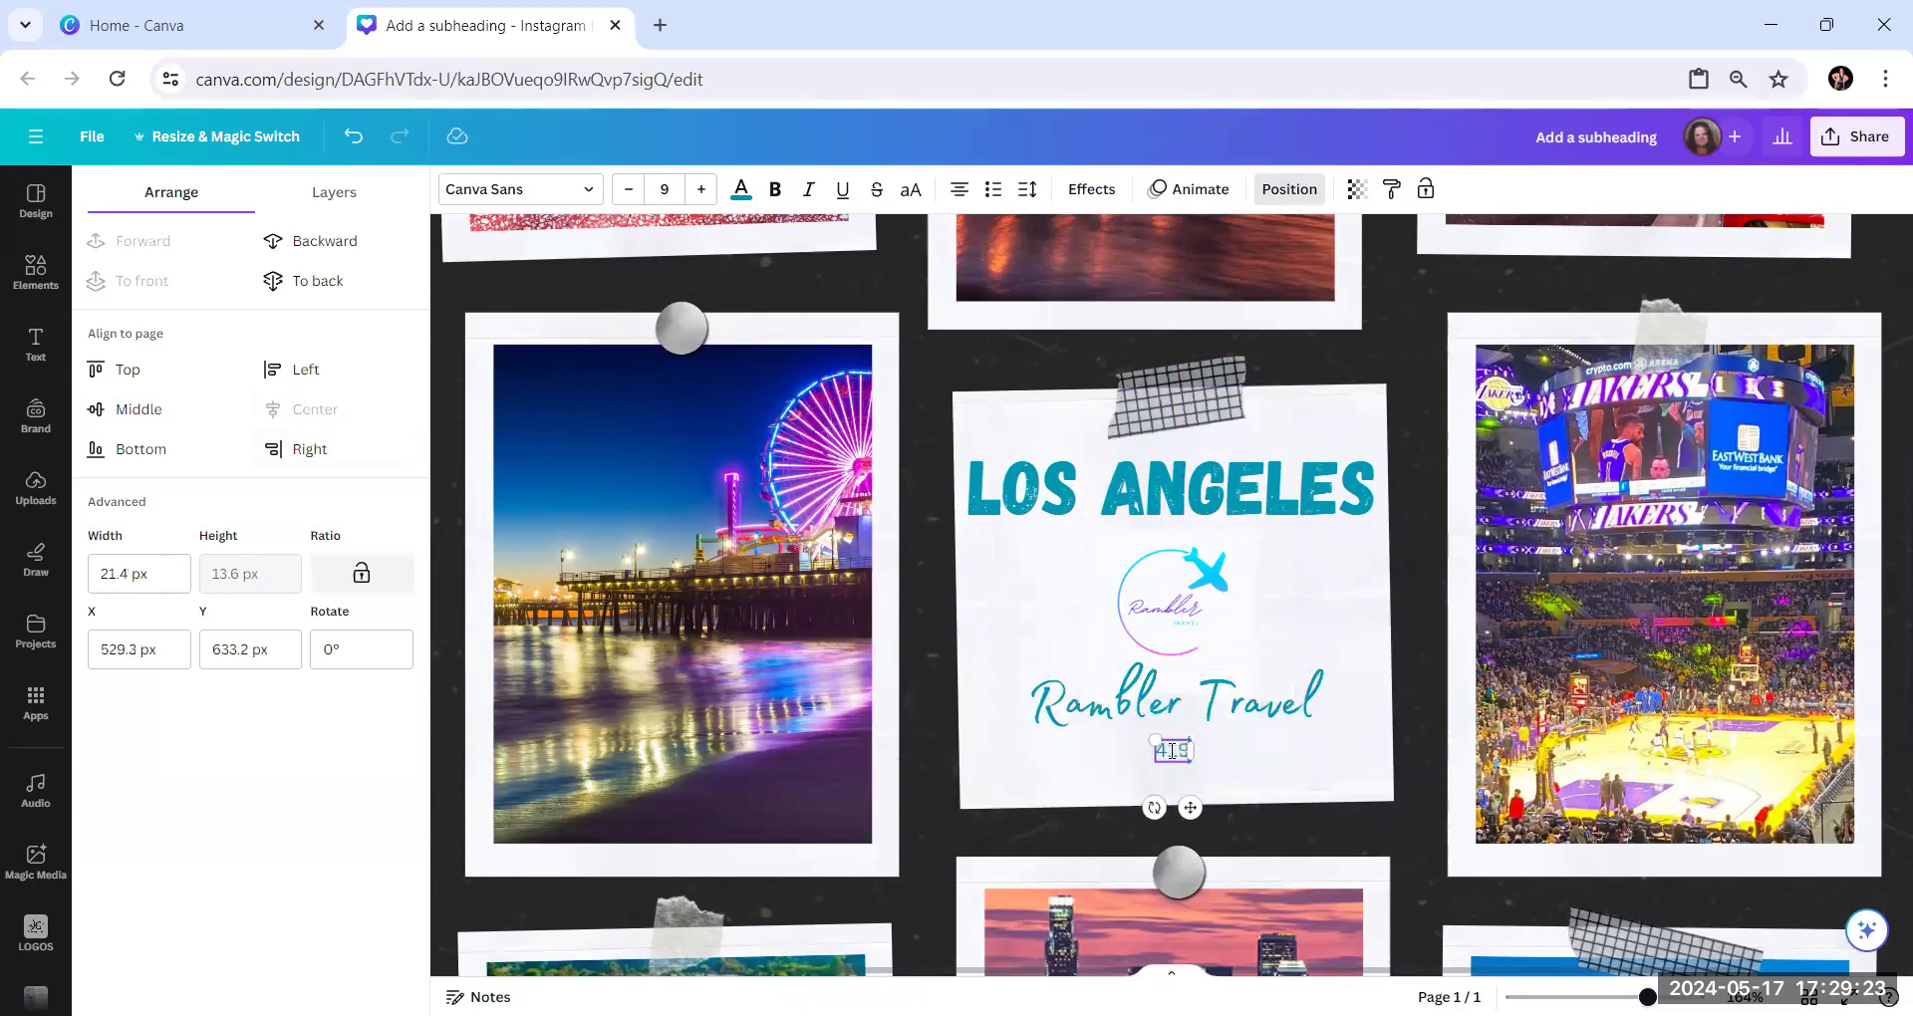
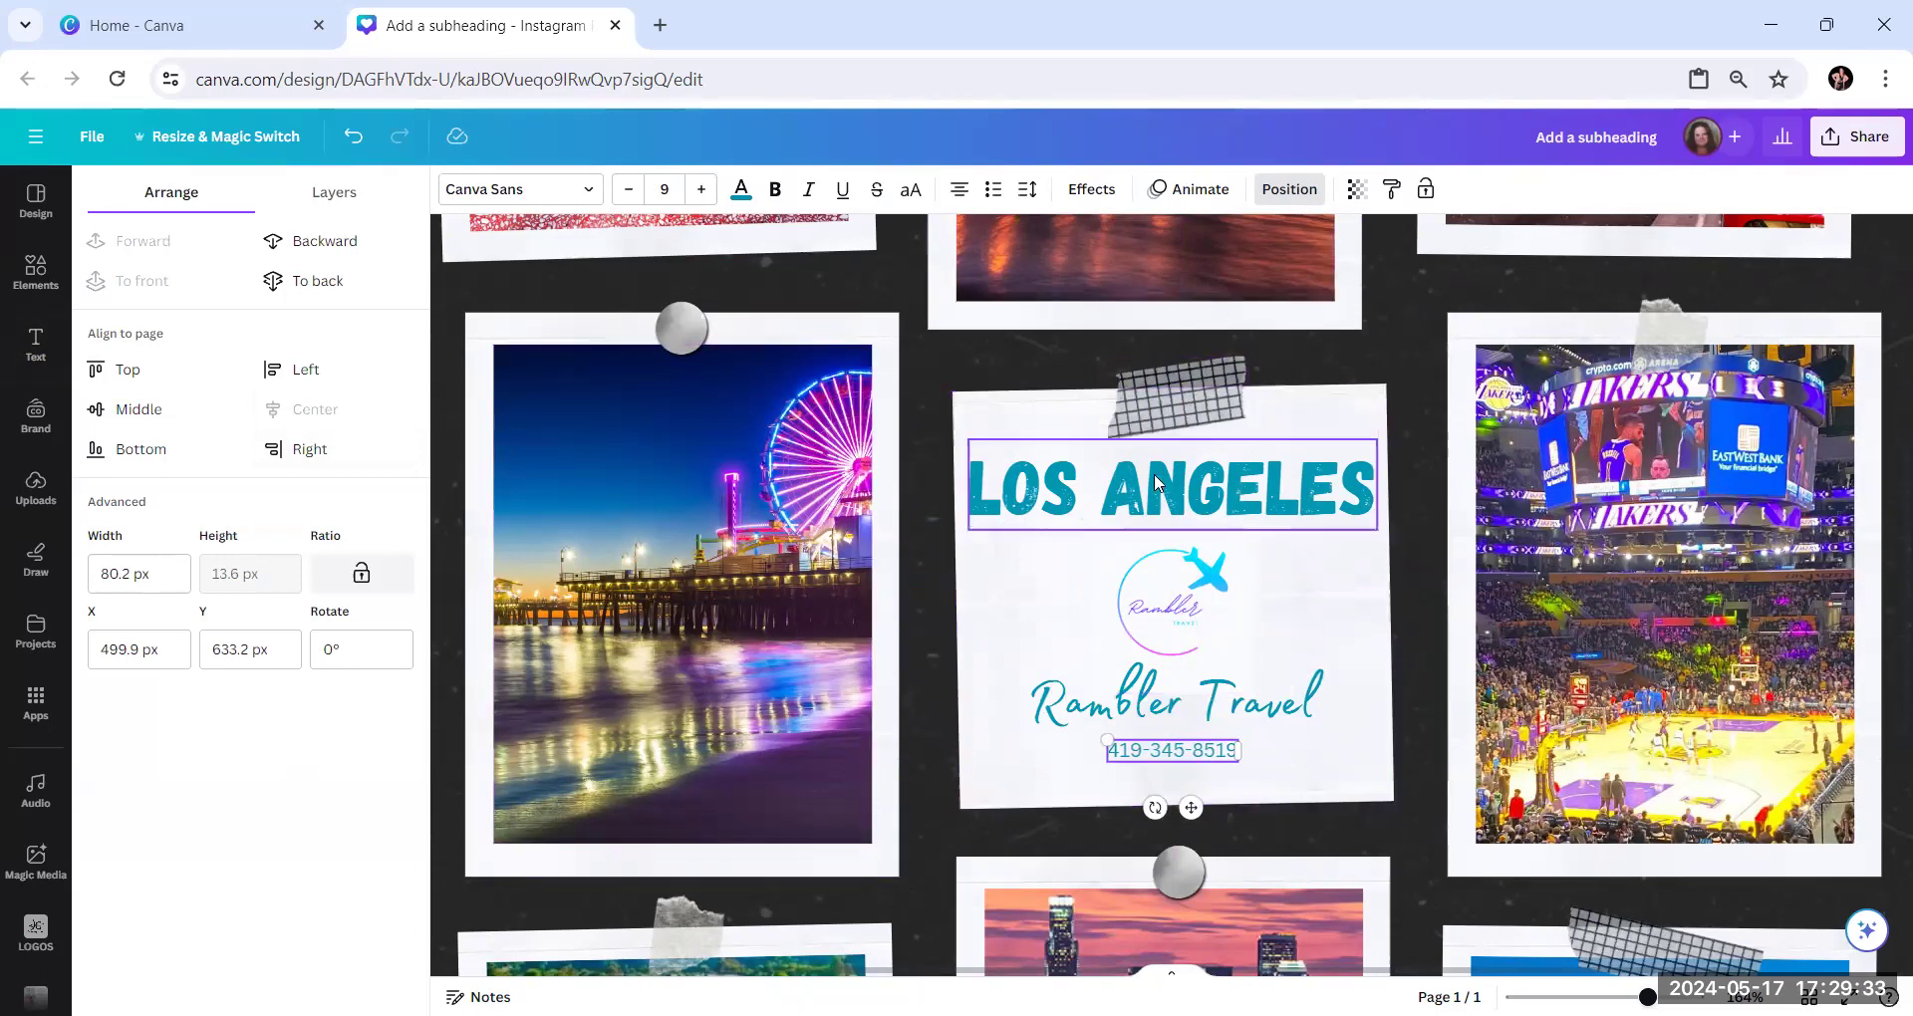
Change the "Los Angeles" title's text color to the light blue from the default solid colors
drag(1648, 998, 1608, 997)
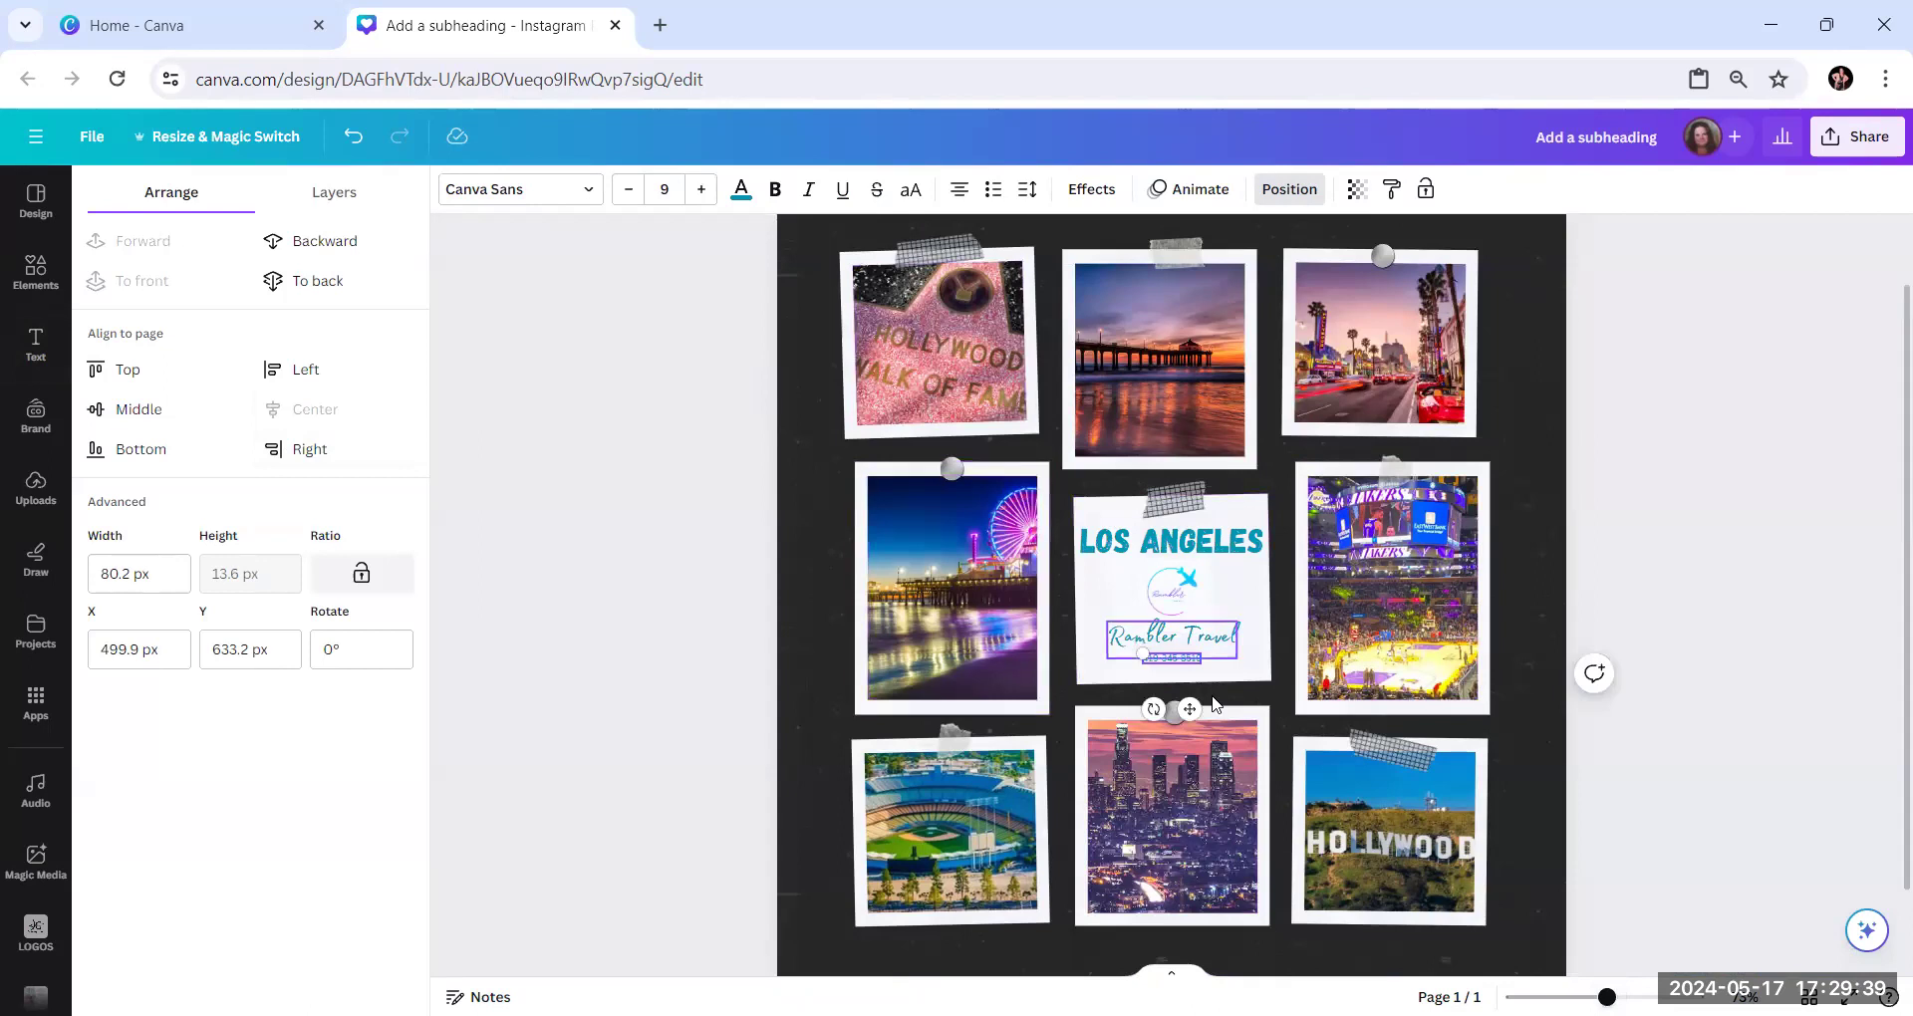
click(1211, 543)
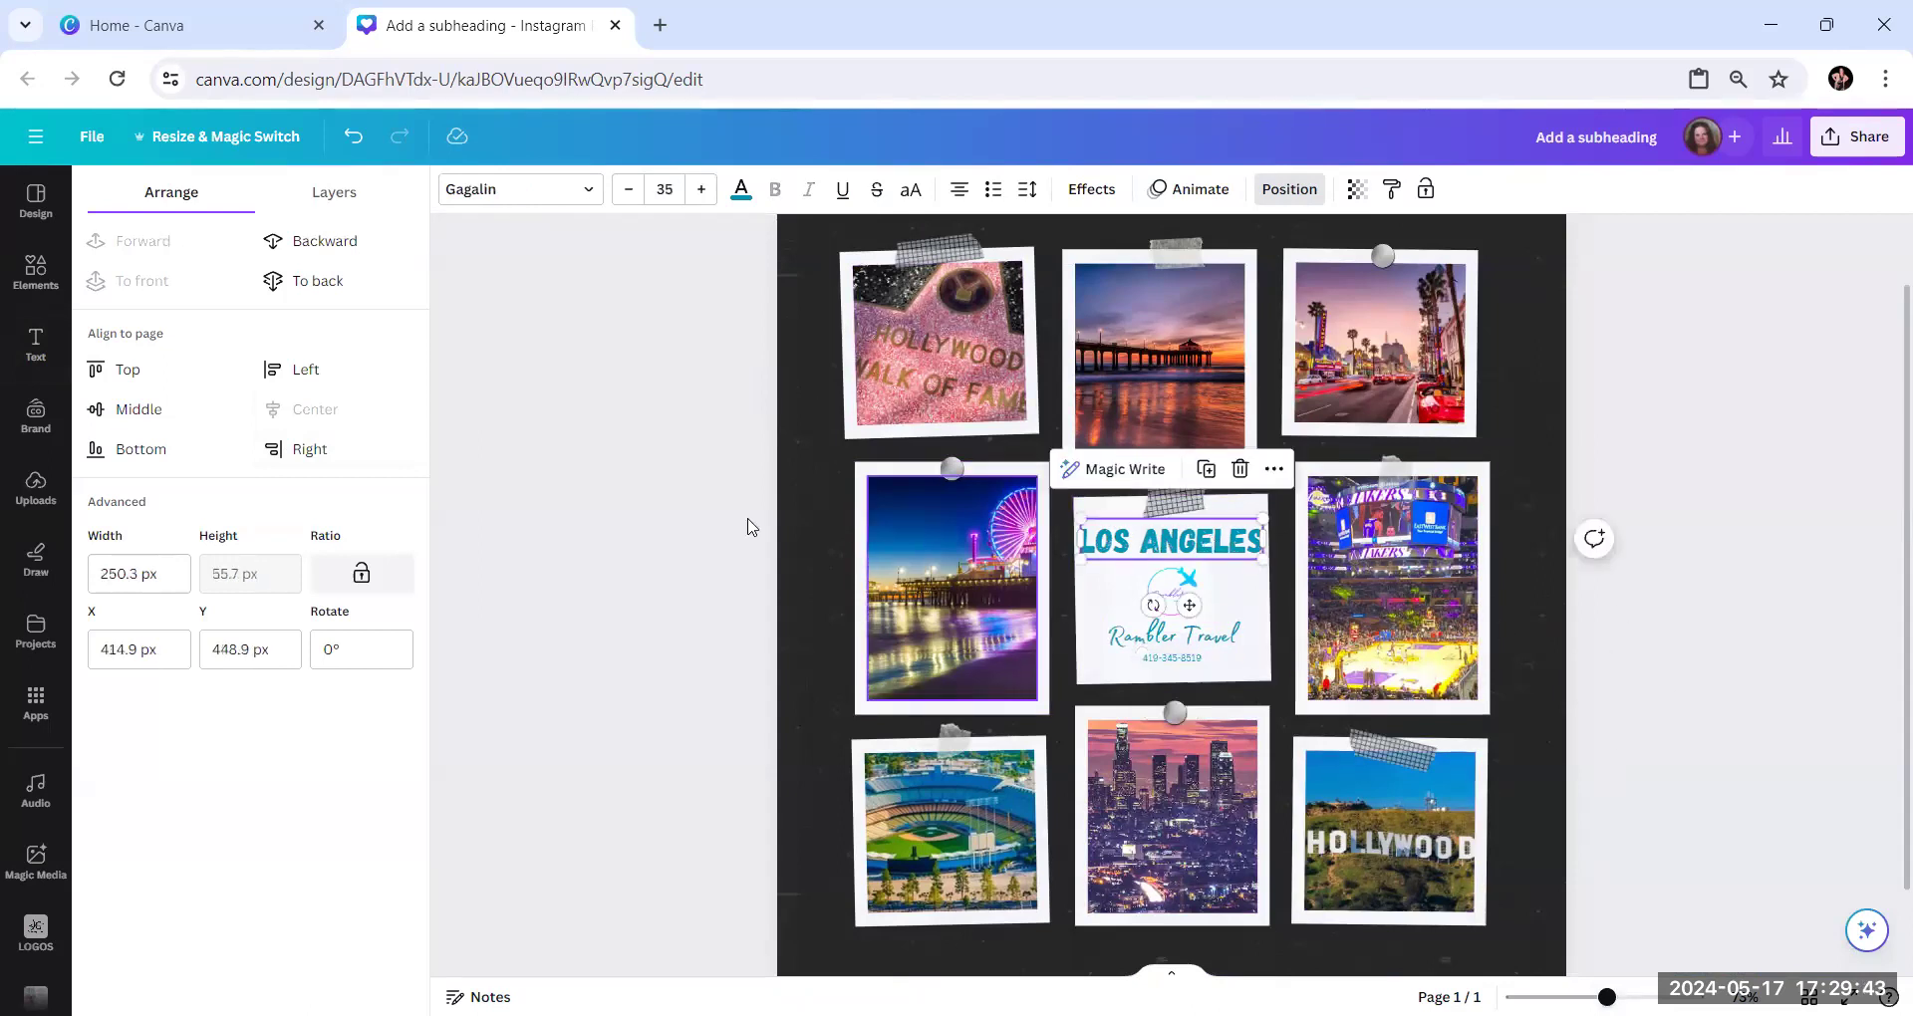
click(738, 191)
scroll(147, 616, down, 2)
scroll(147, 615, down, 3)
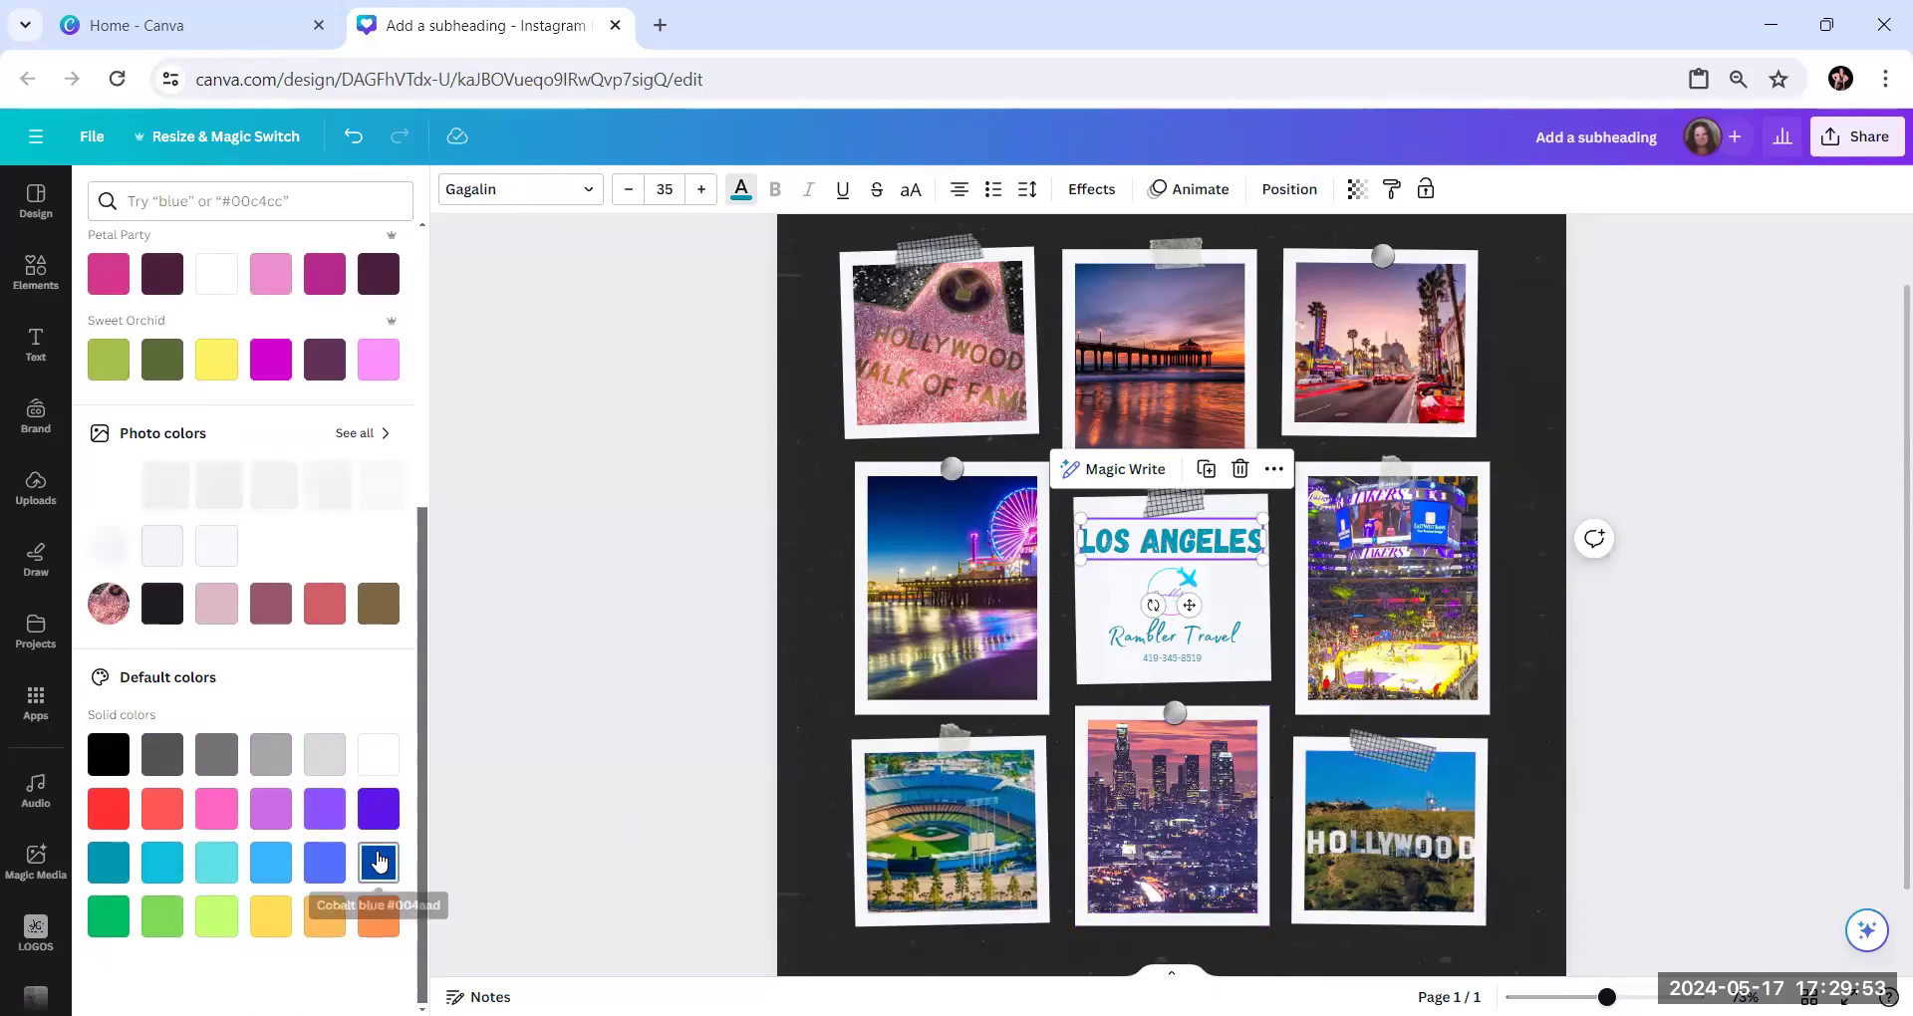
click(257, 863)
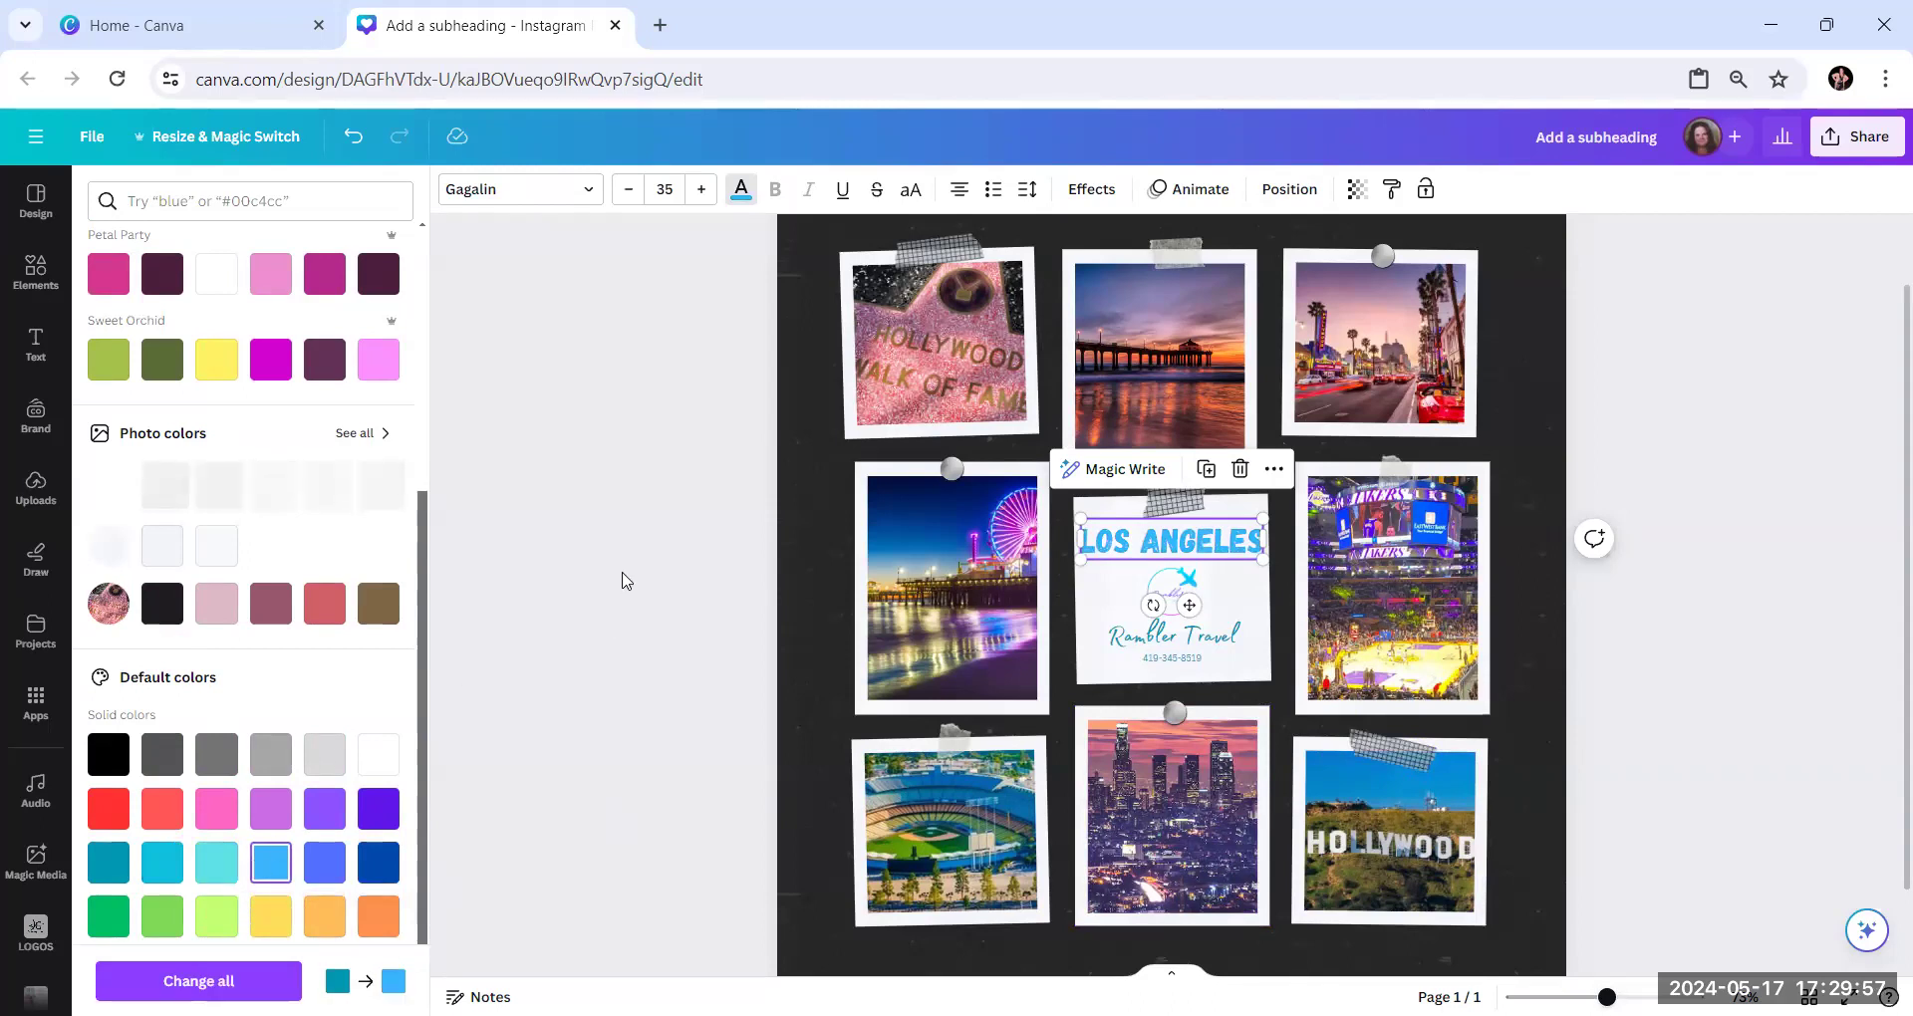
key(Escape)
key(Escape)
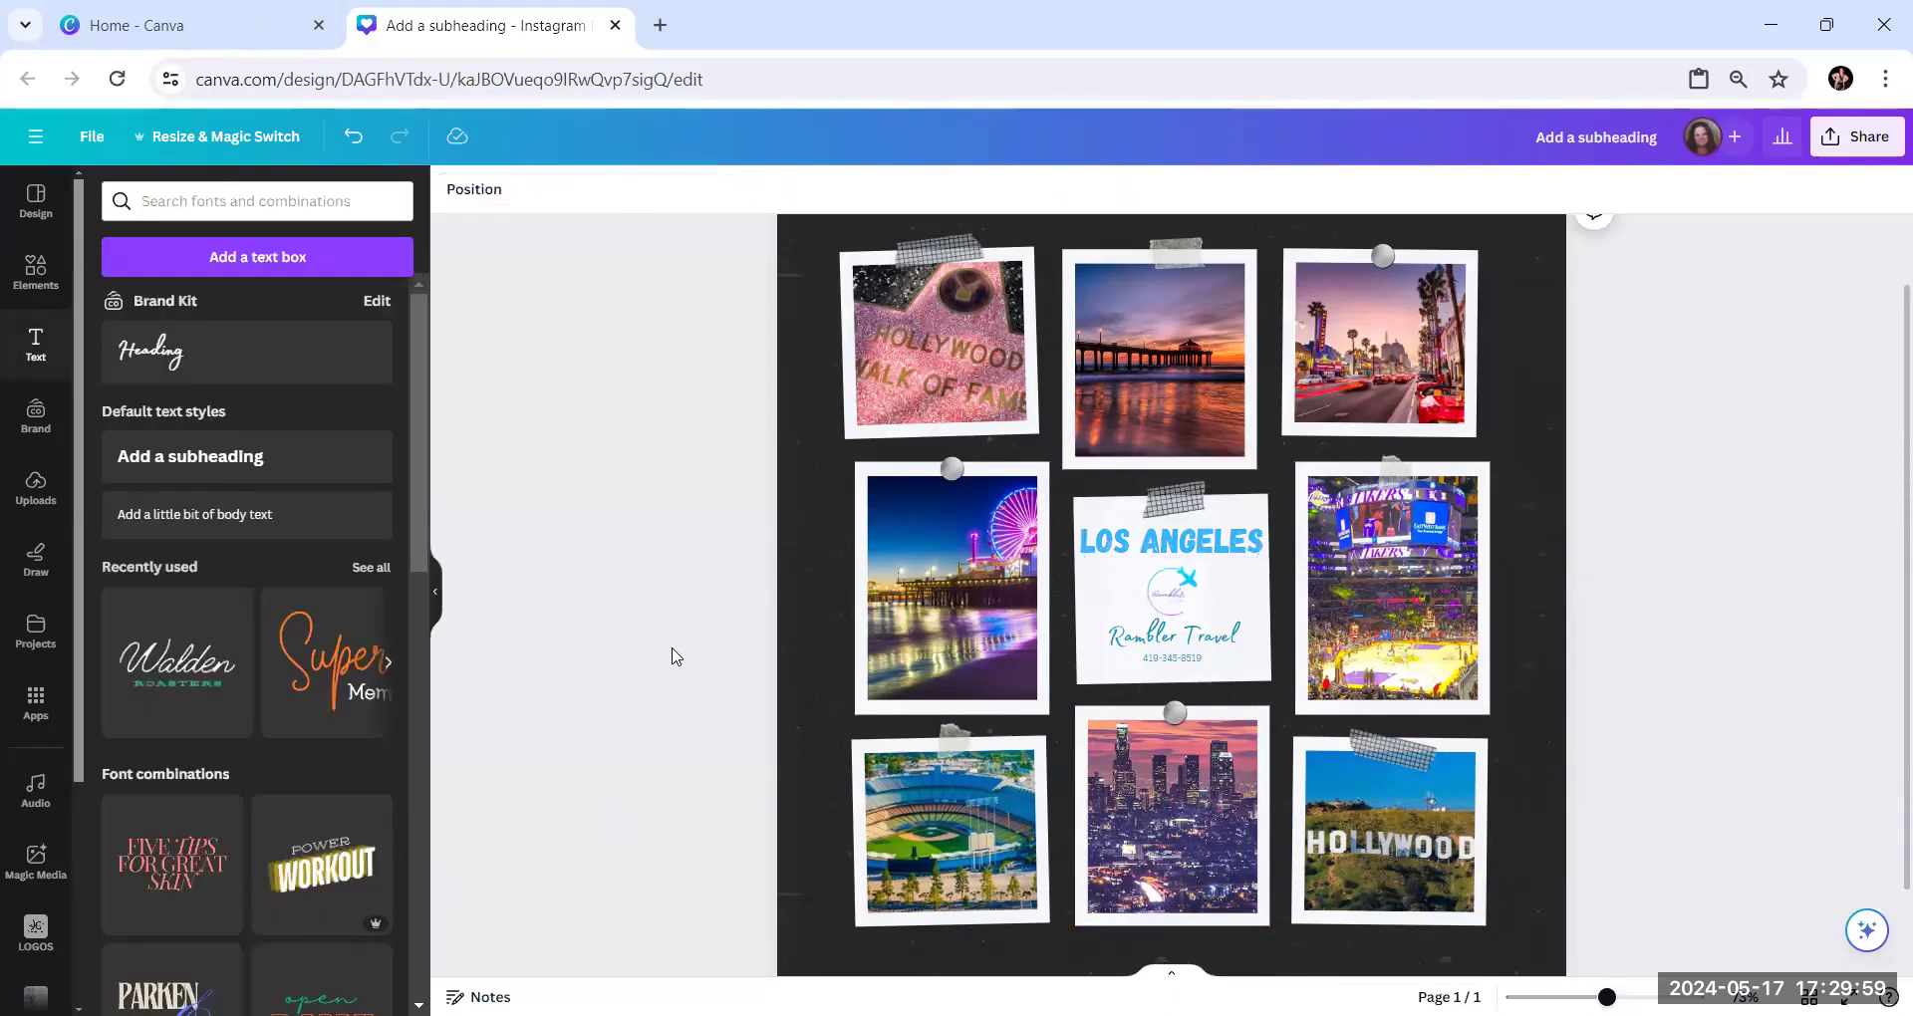
Change the "Rambler Travel" text color to the bright magenta from the Brand Kit's Sweet Orchid palette
click(1205, 648)
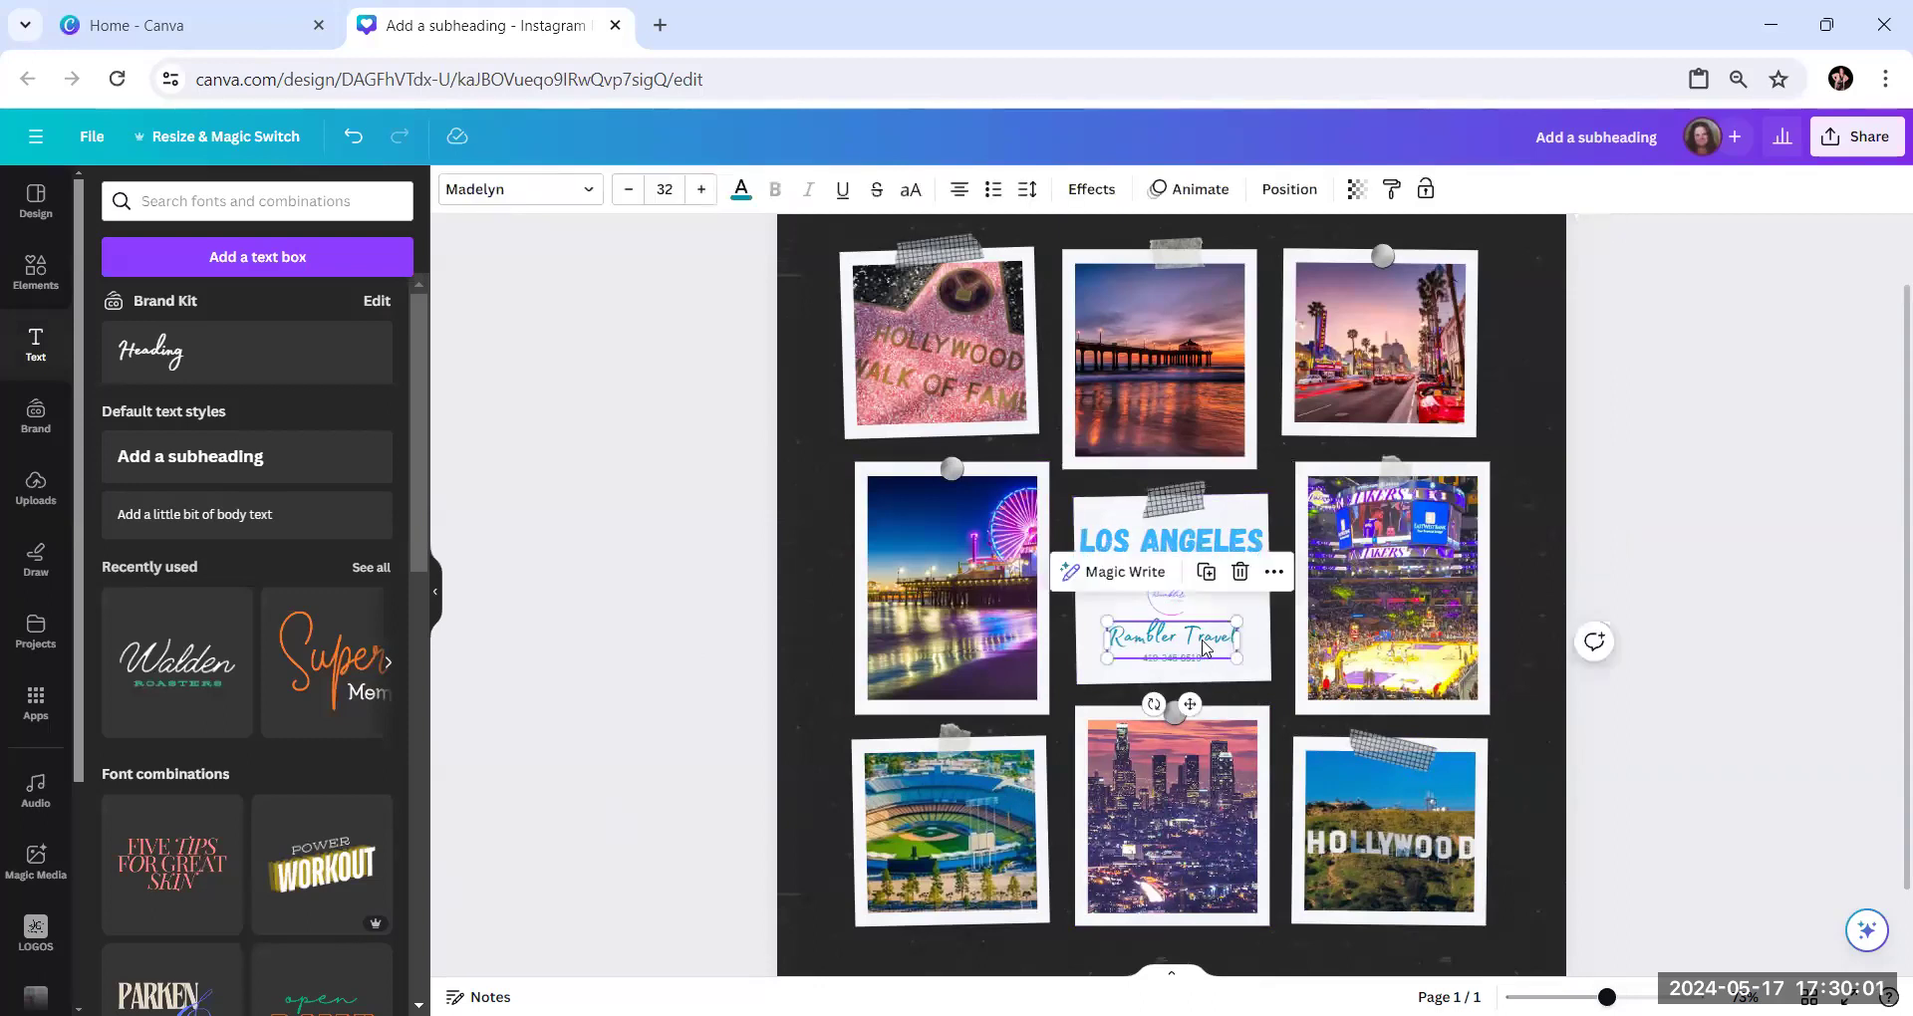
click(741, 192)
click(324, 717)
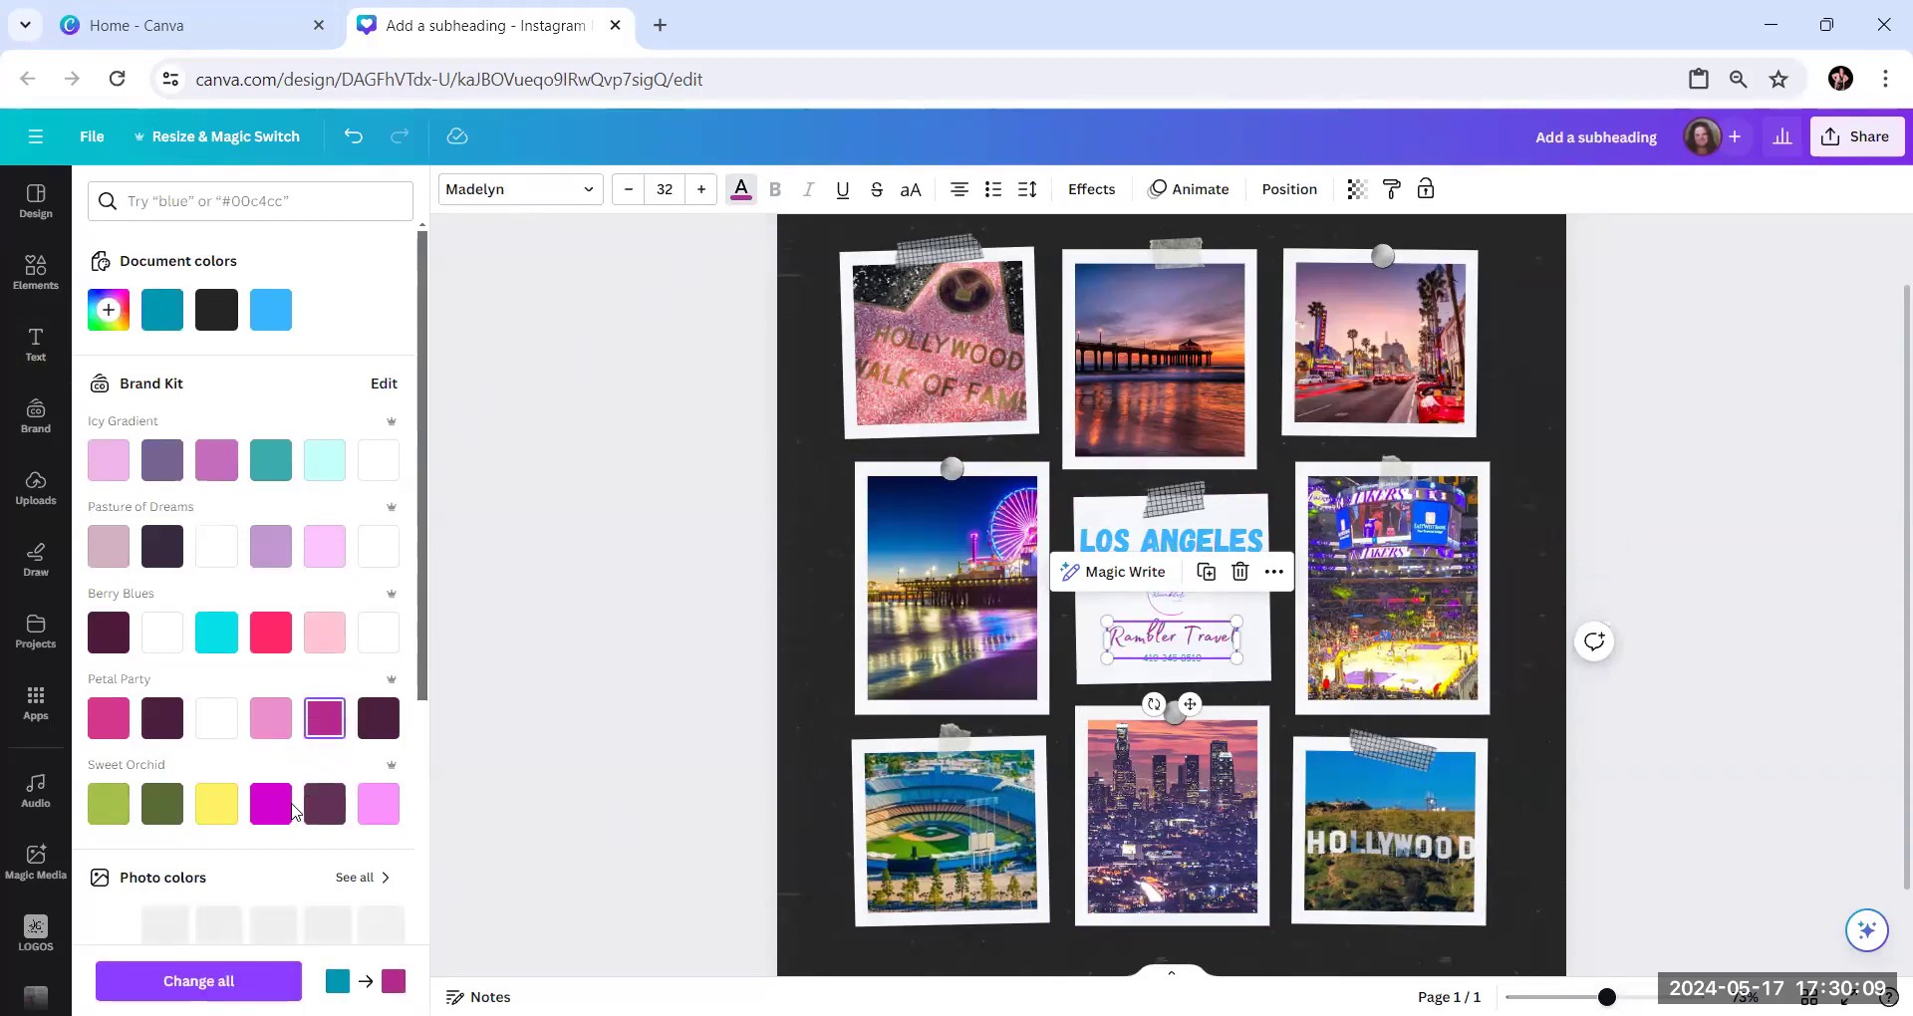
click(271, 807)
click(621, 600)
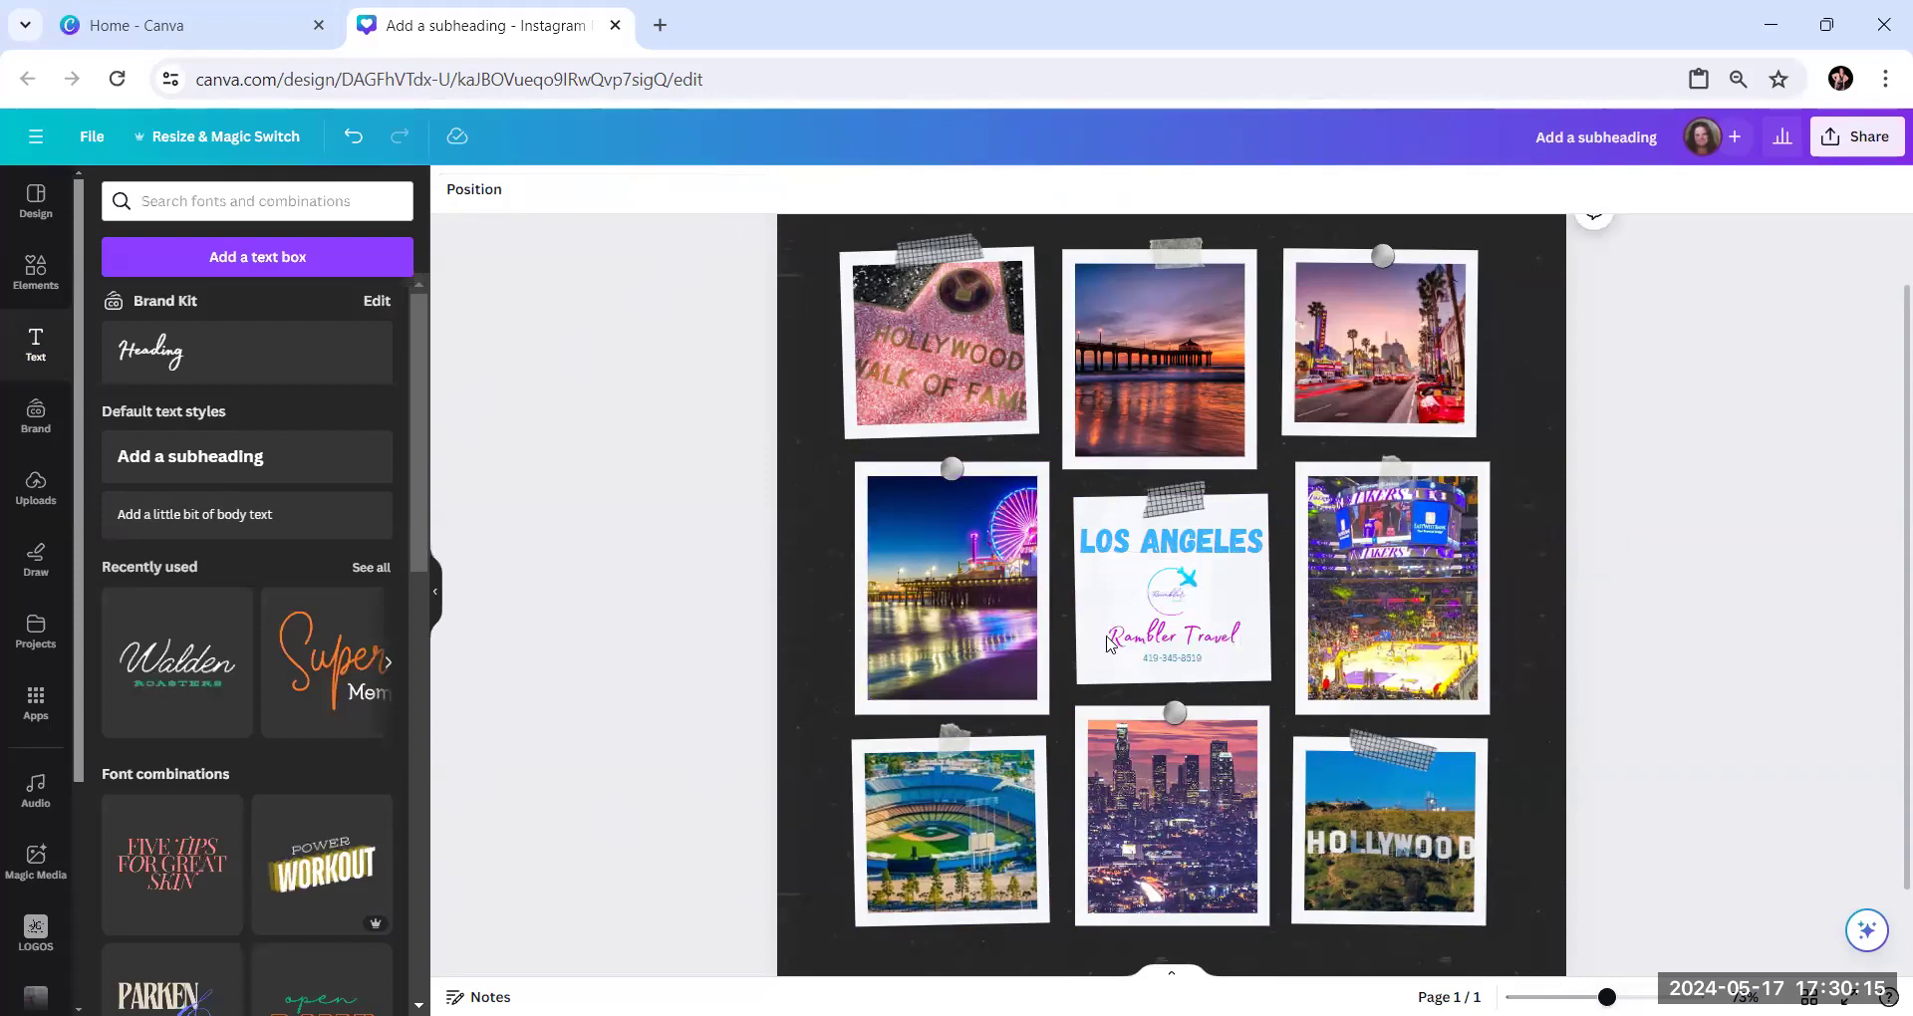
Recolor the phone number text with the bright magenta from the document colors
click(1192, 662)
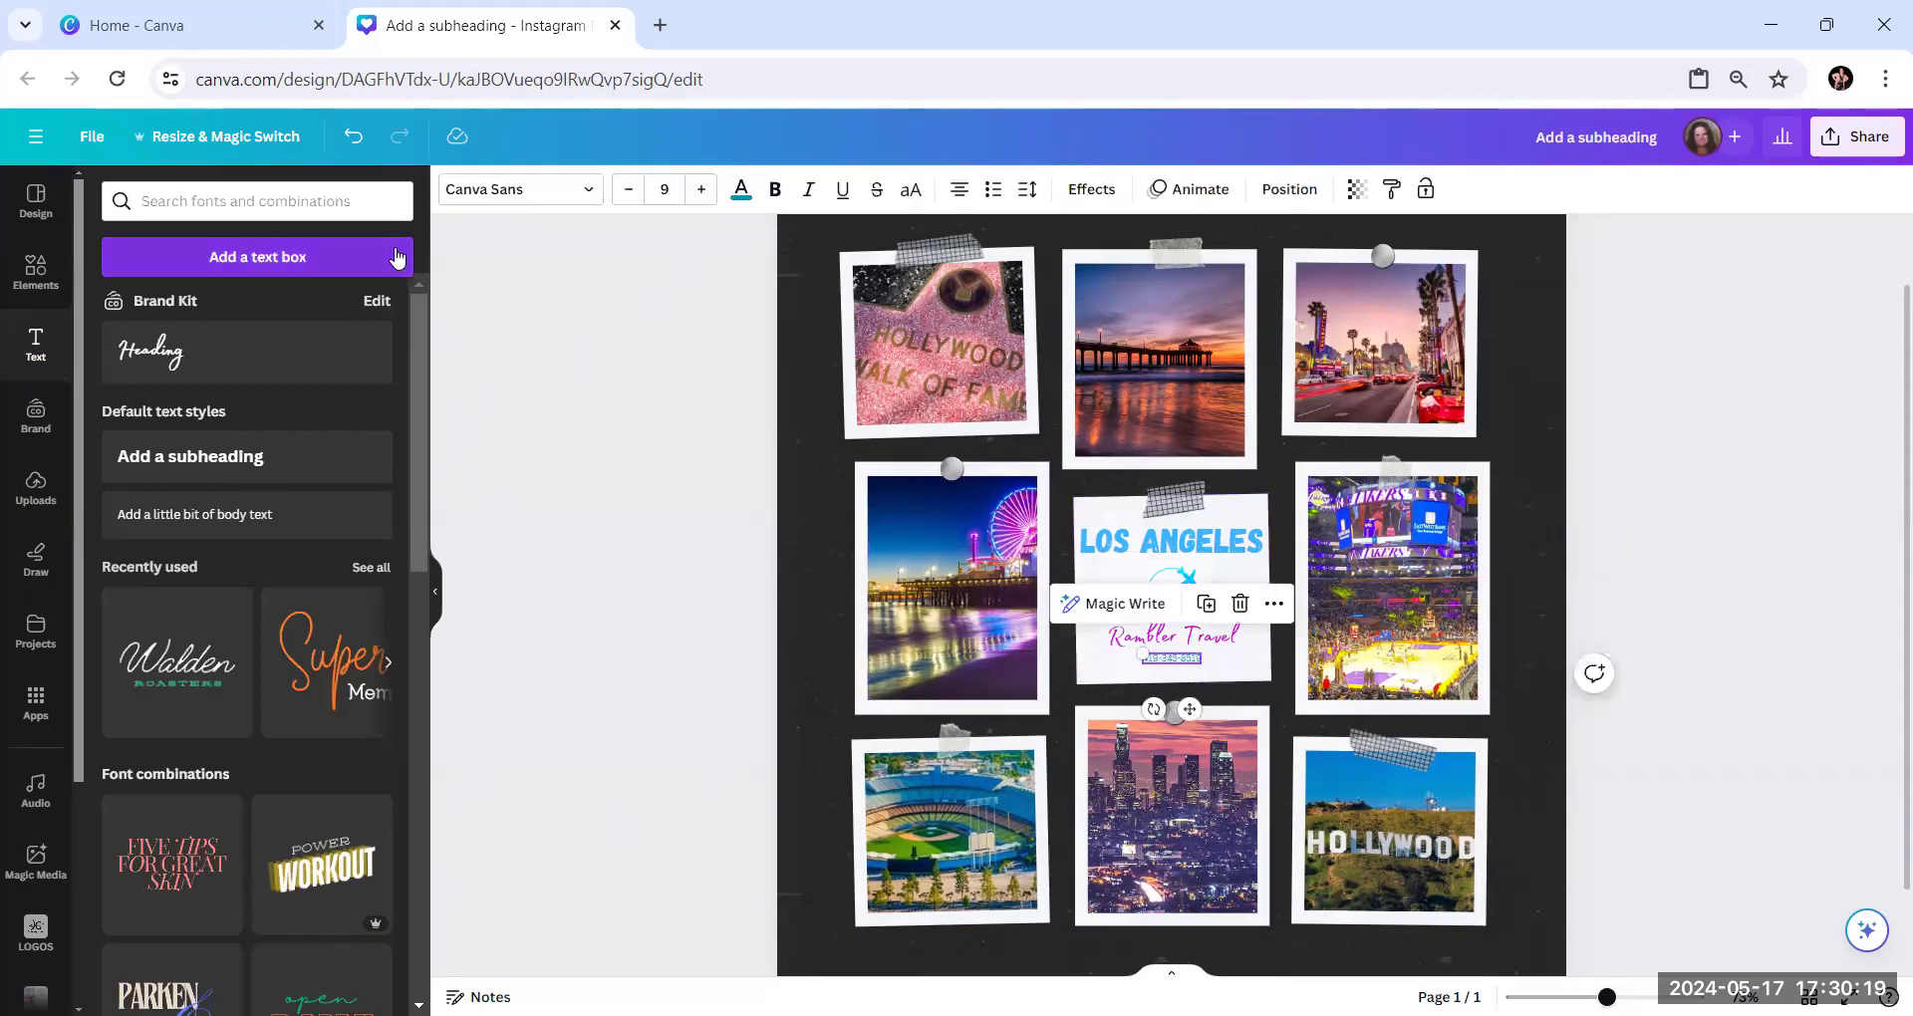
click(740, 190)
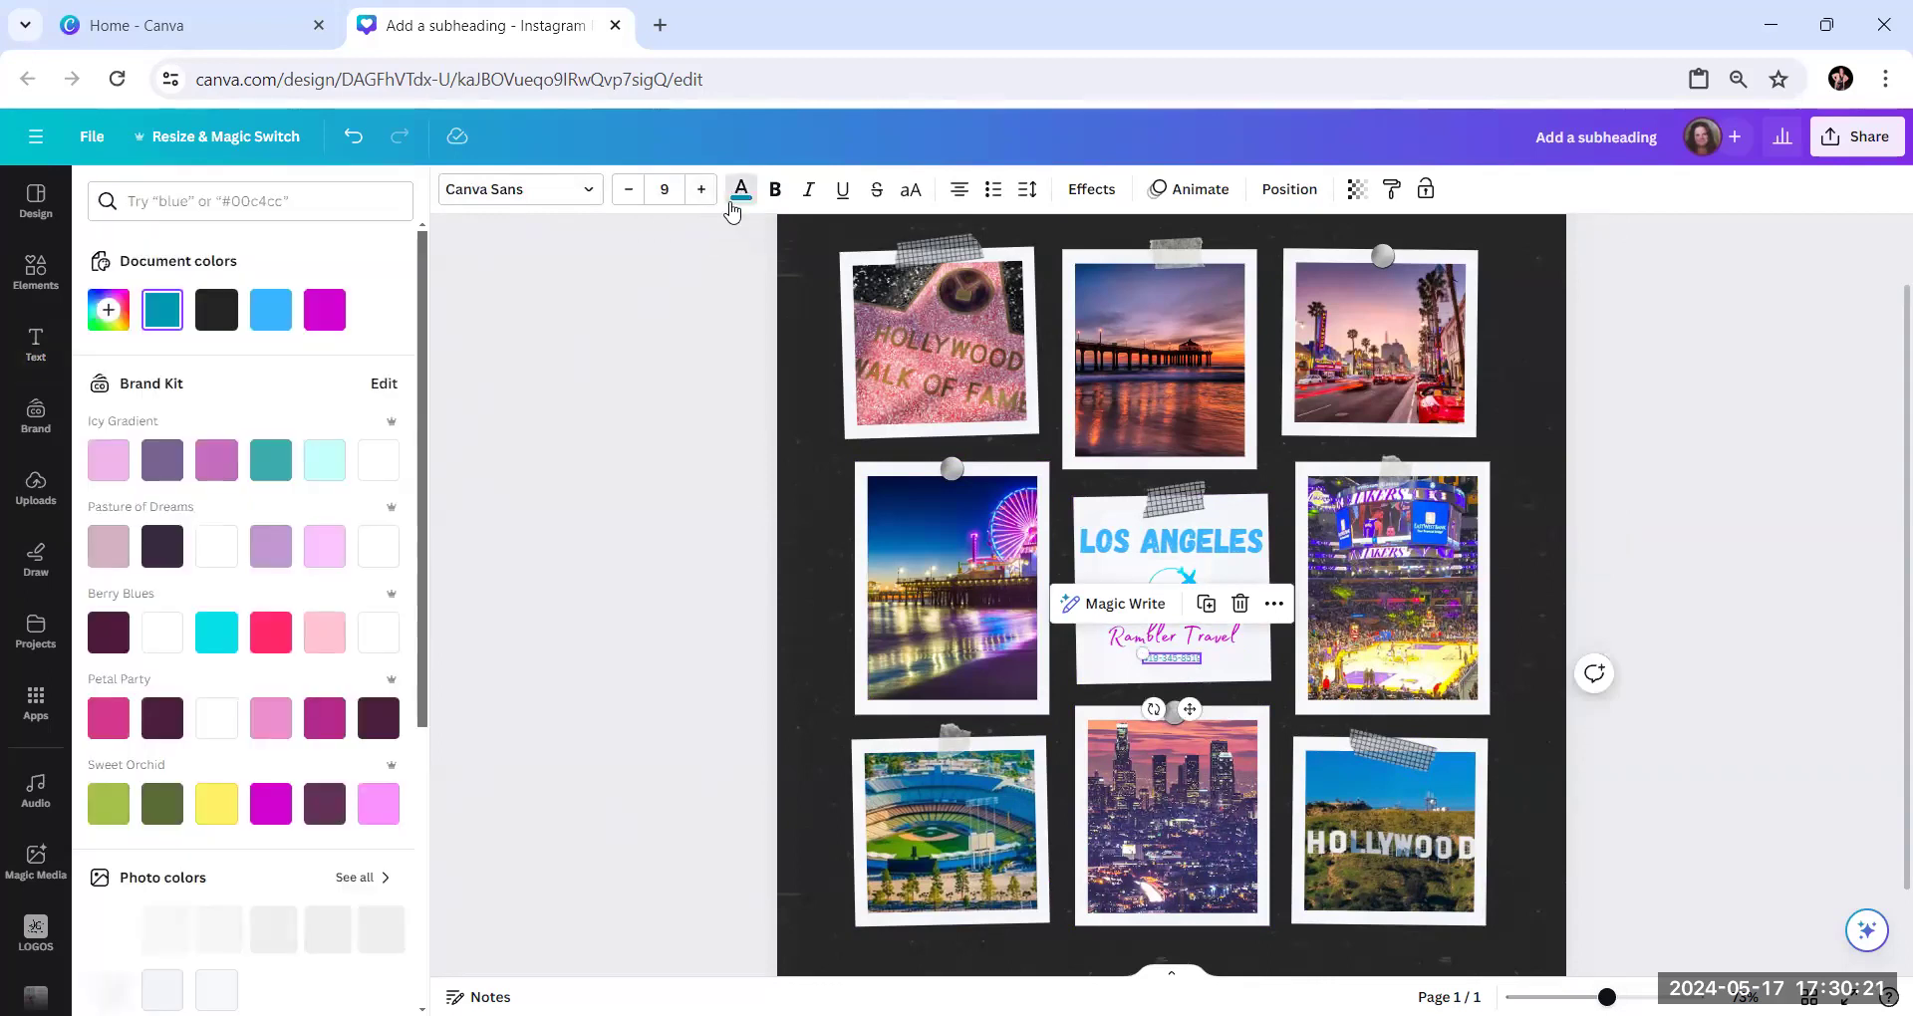
click(324, 310)
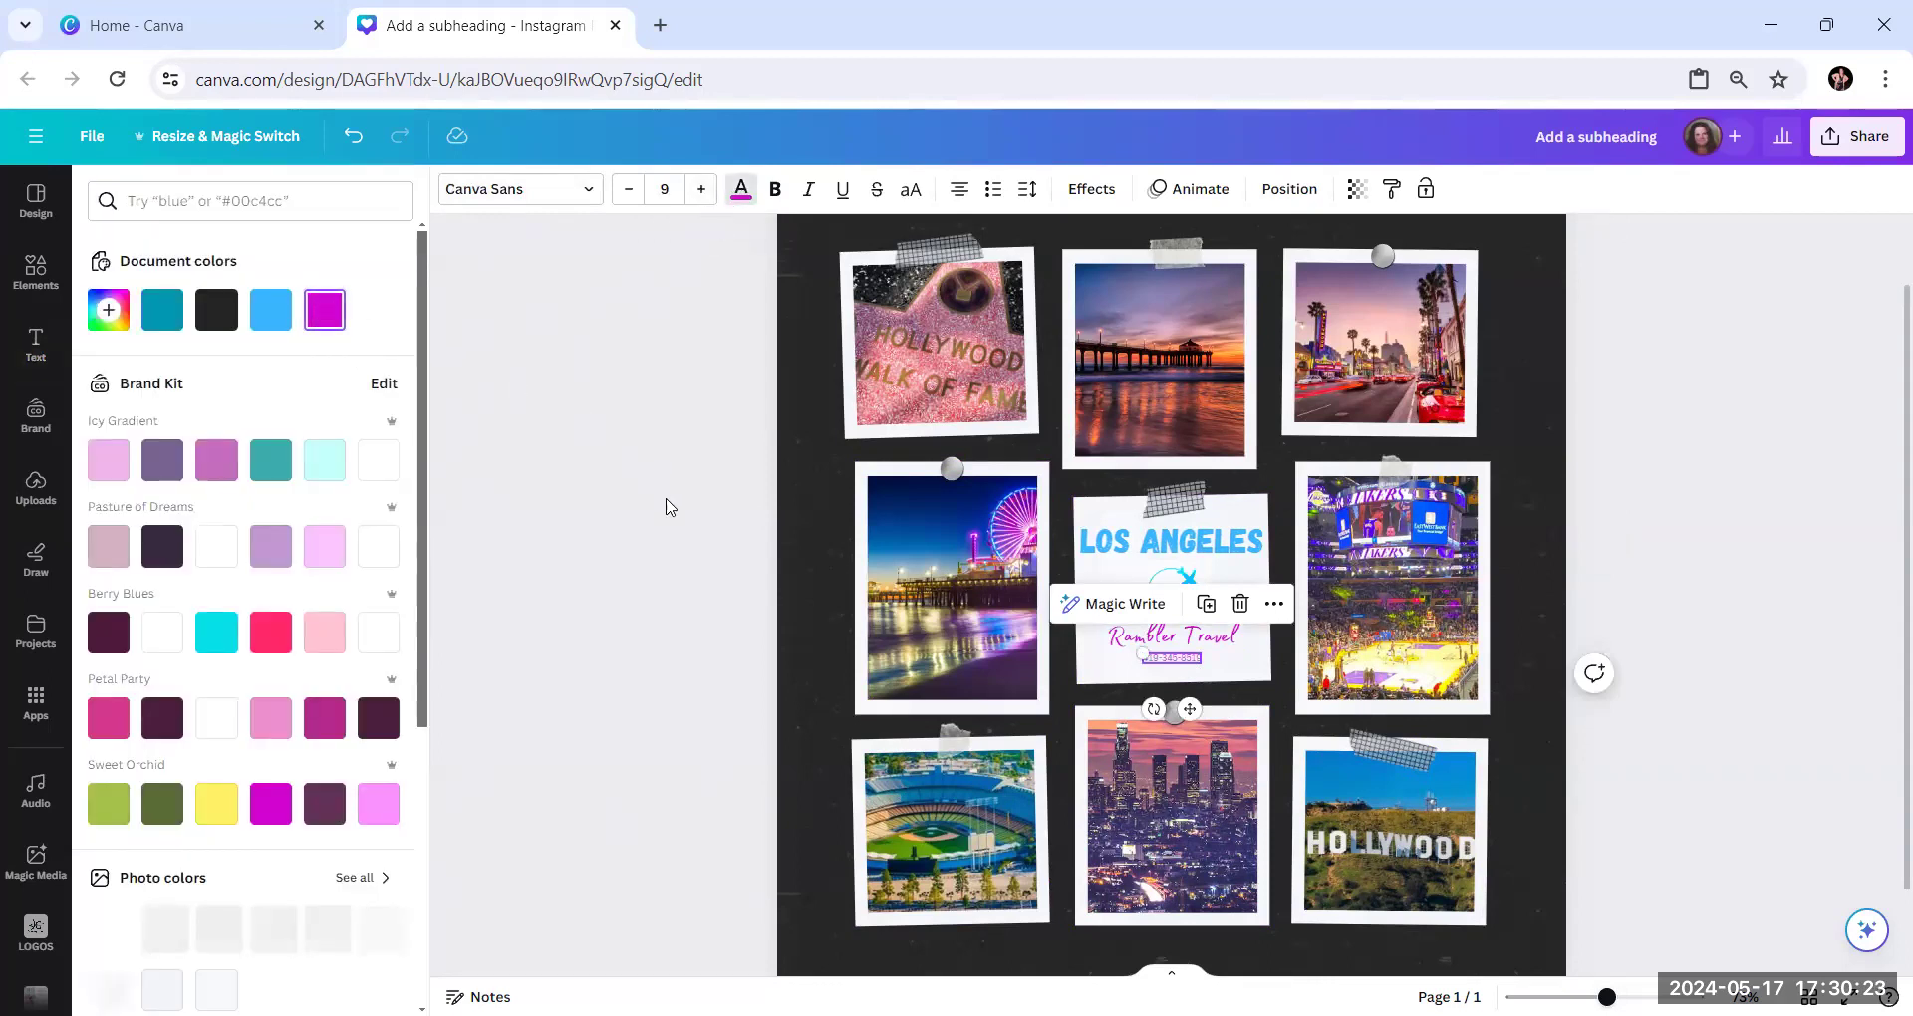
Move the phone number line and the "Rambler Travel" text slightly lower on the middle card
click(700, 528)
click(697, 528)
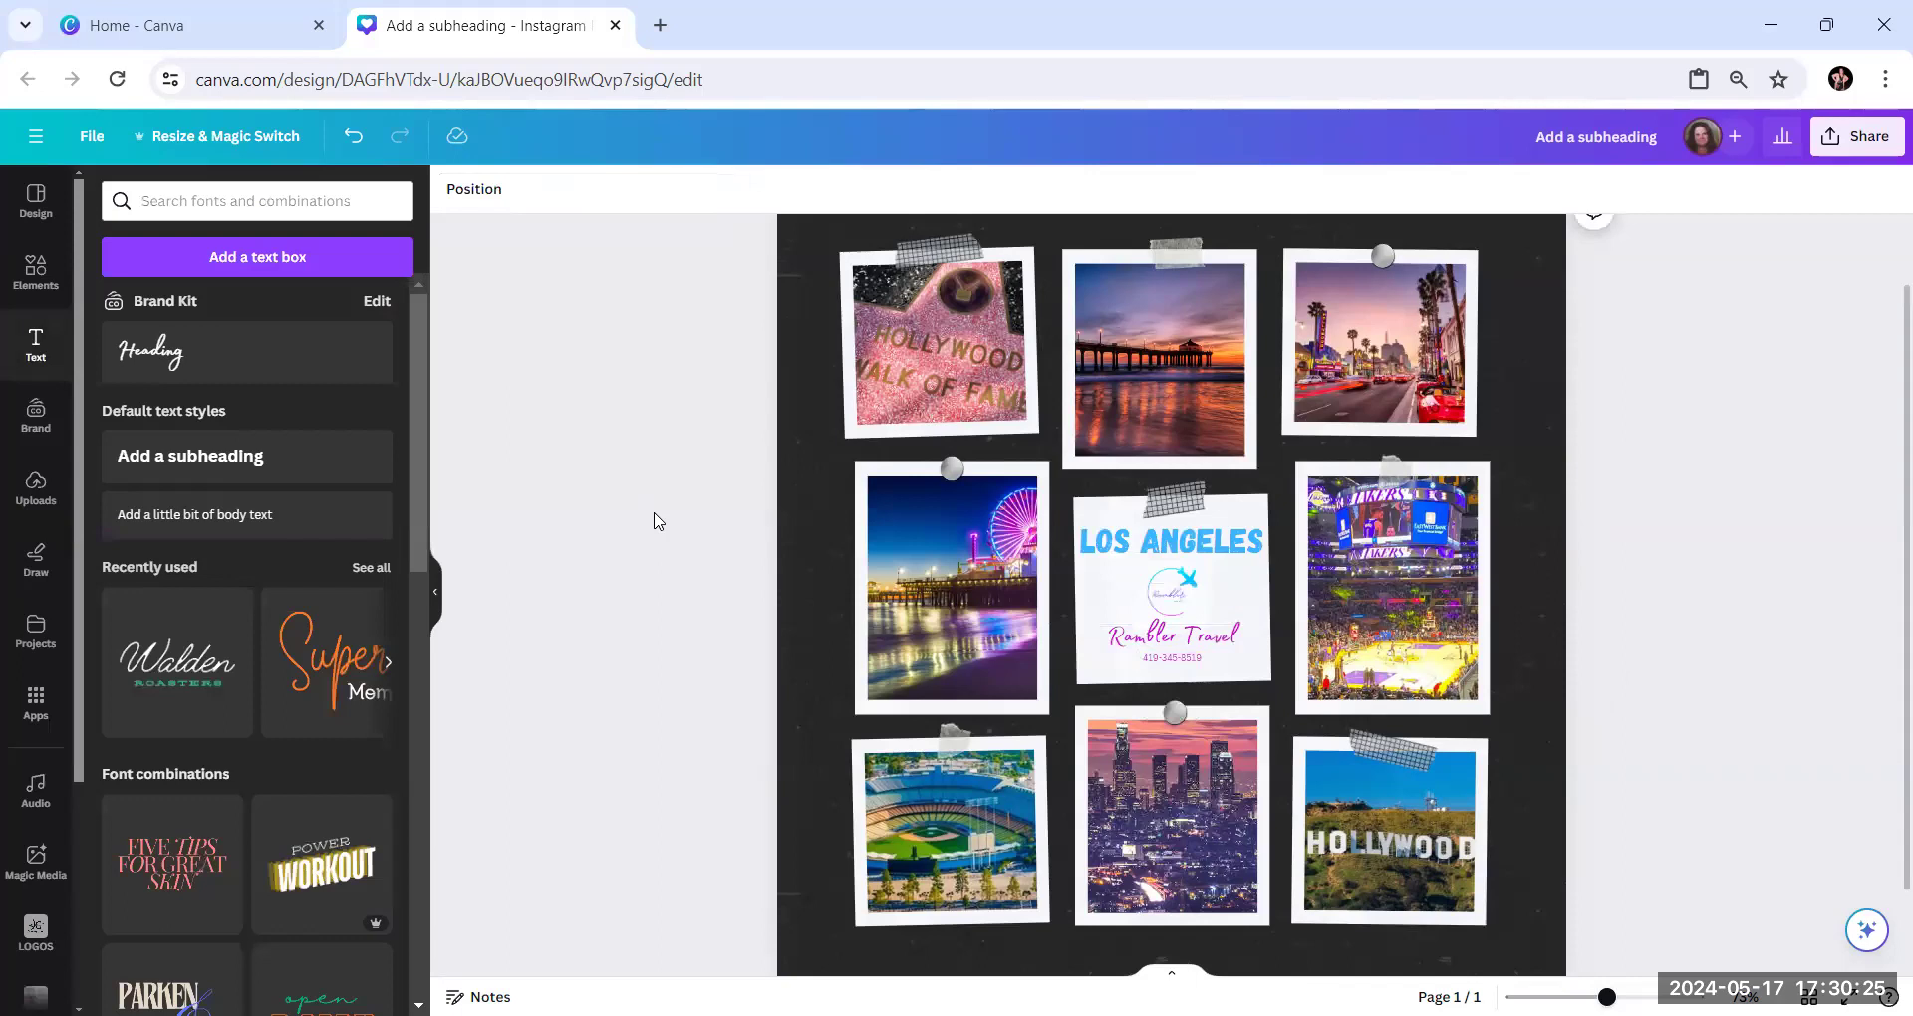
click(1178, 663)
drag(1179, 663, 1174, 668)
drag(1147, 639, 1147, 646)
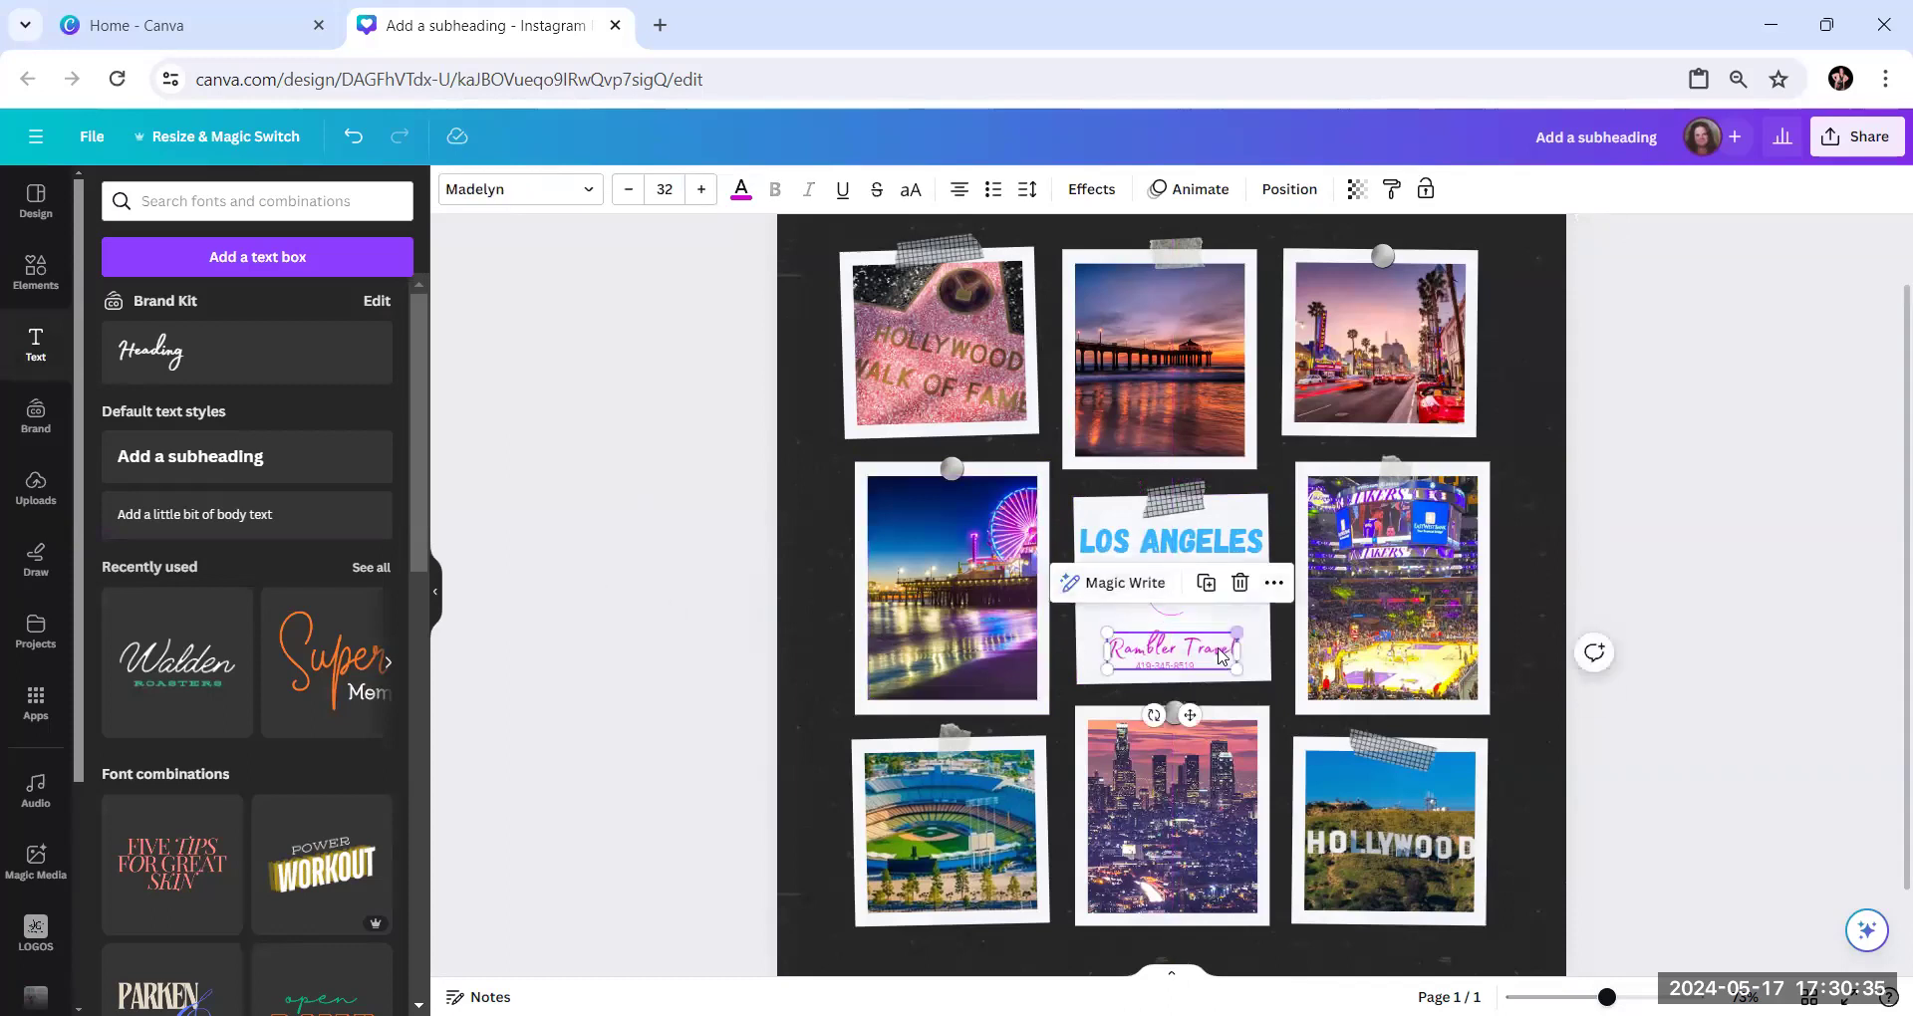
Check the page alignment of the "Rambler Travel" text and center the phone number line horizontally on the page
click(1277, 186)
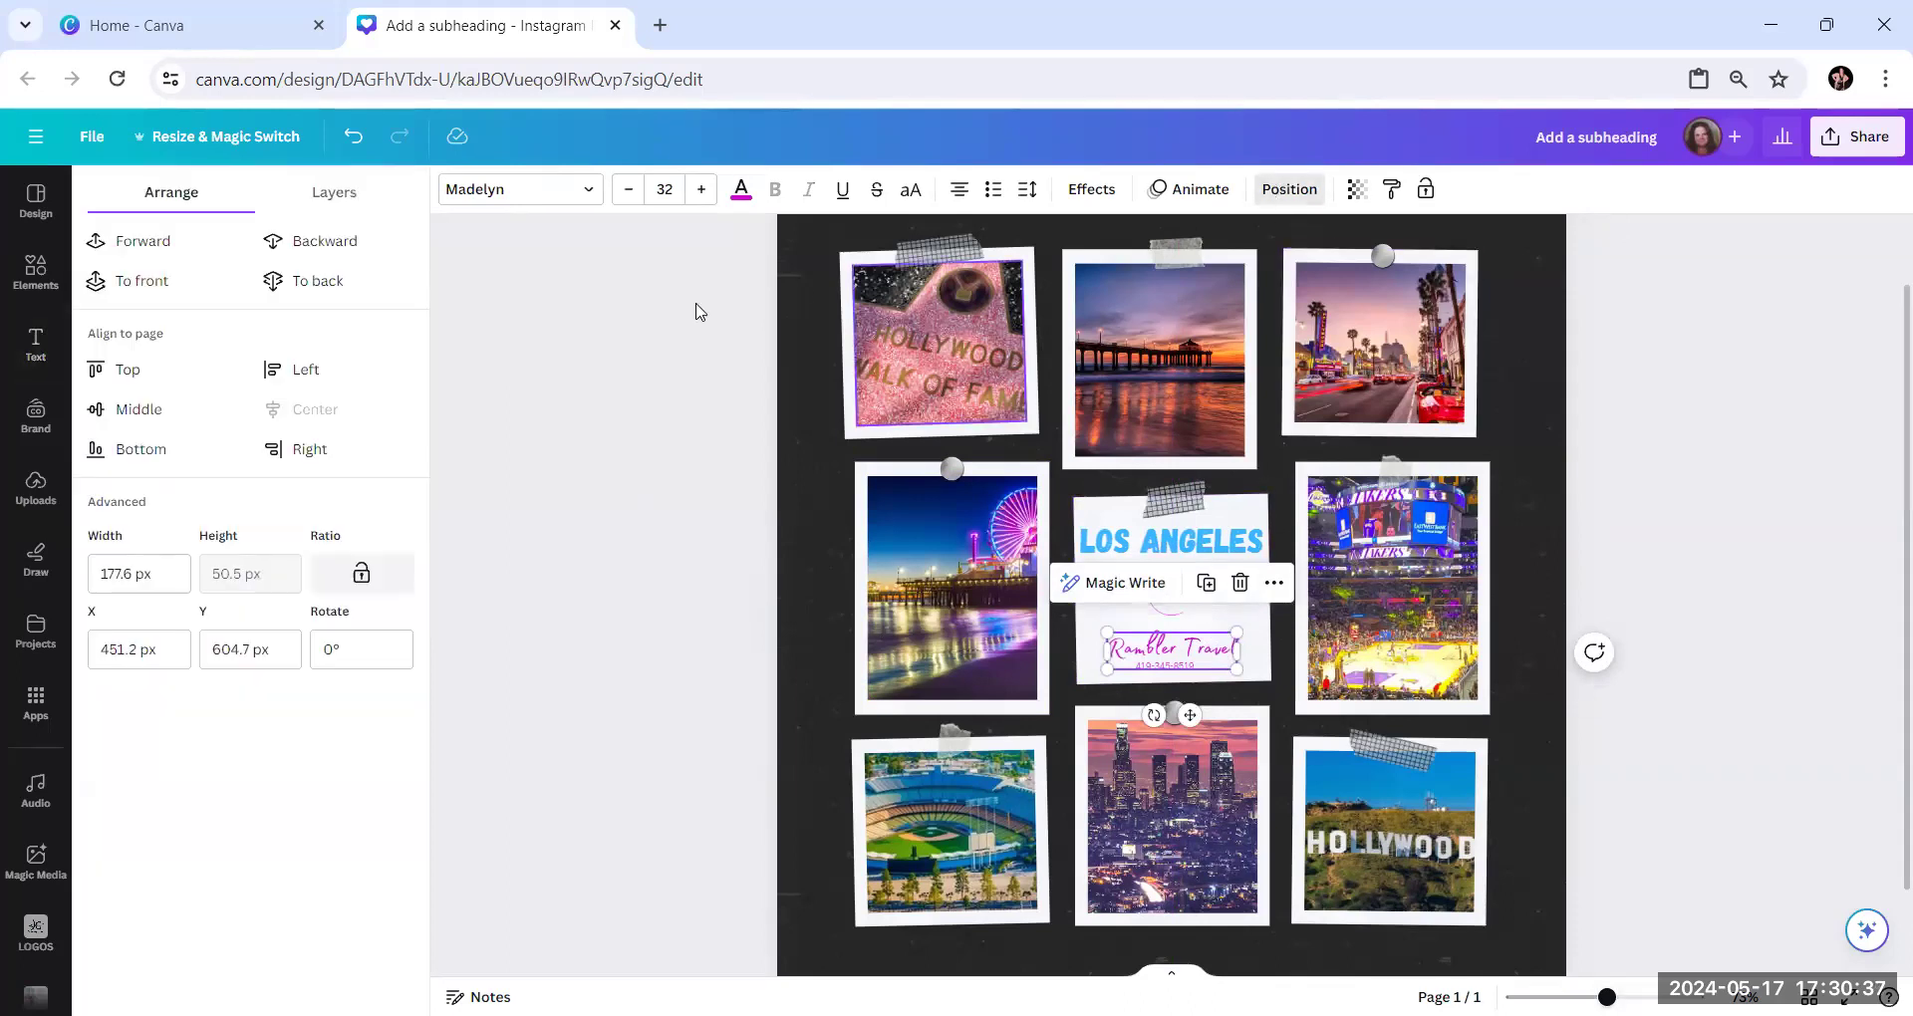
click(1175, 679)
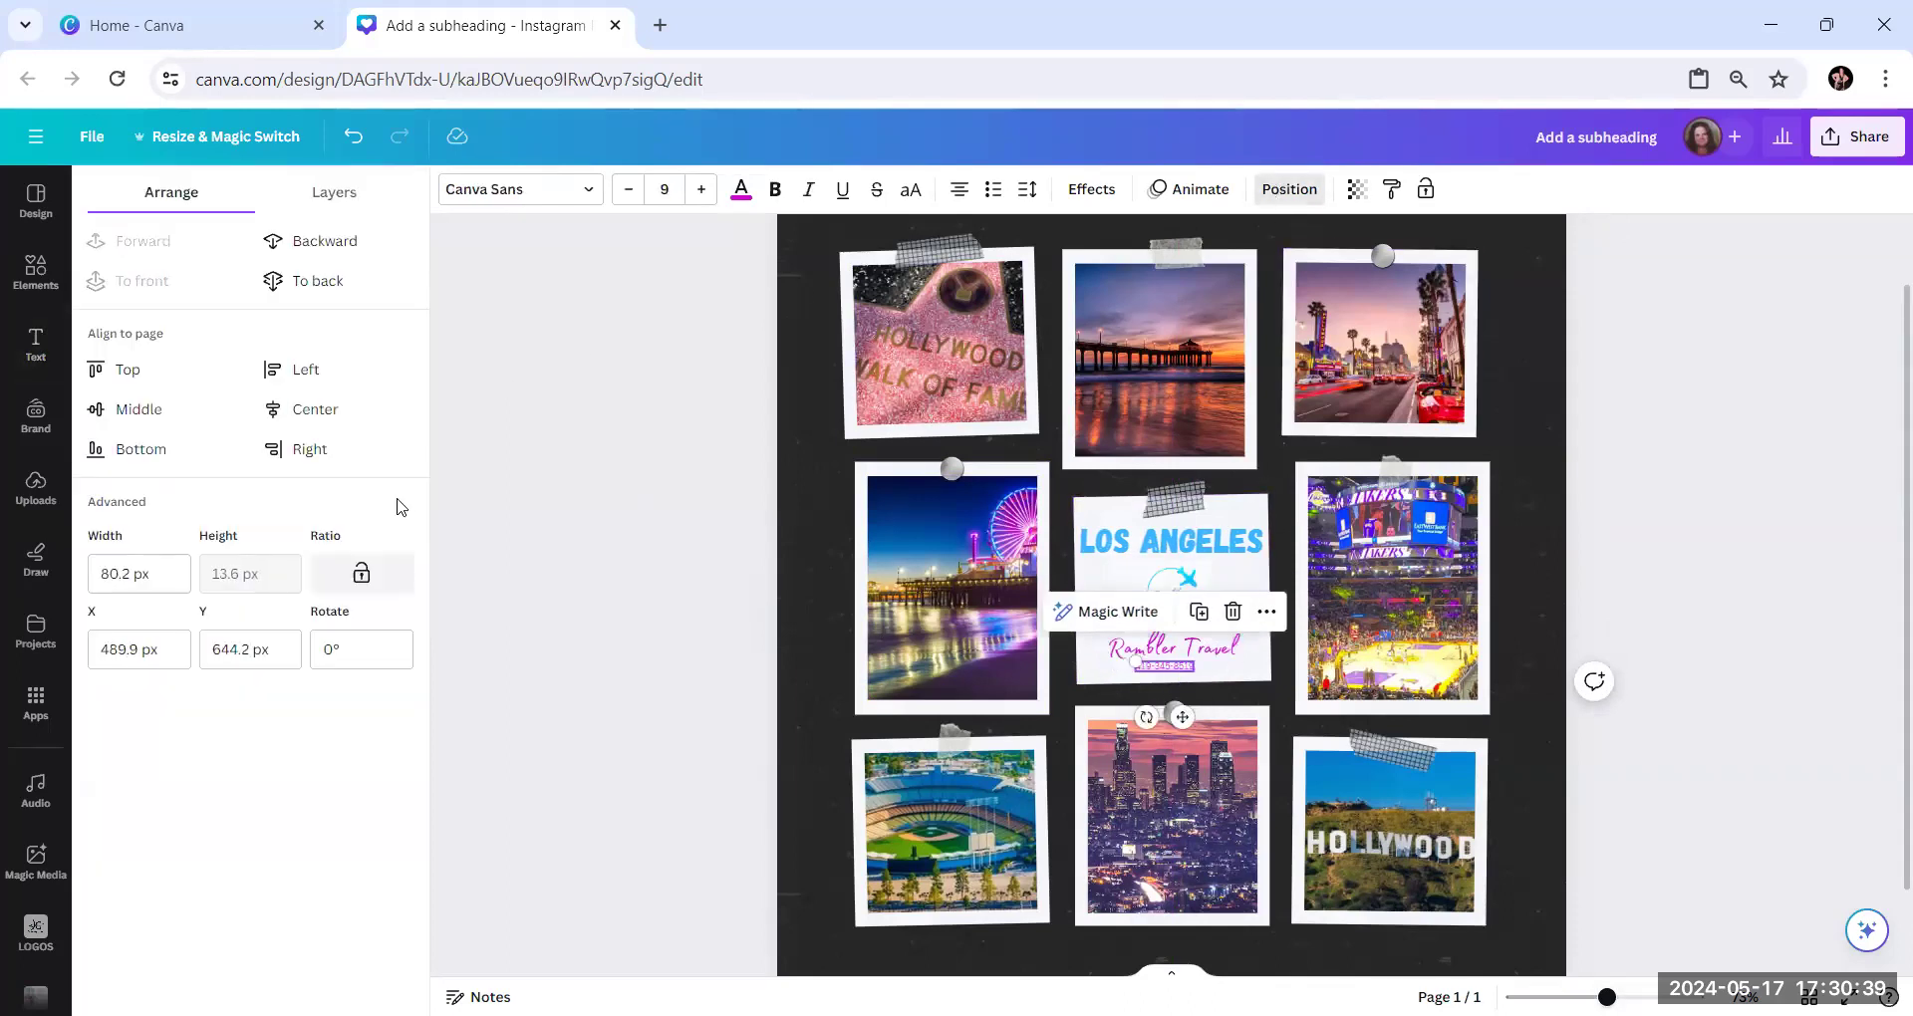
click(549, 576)
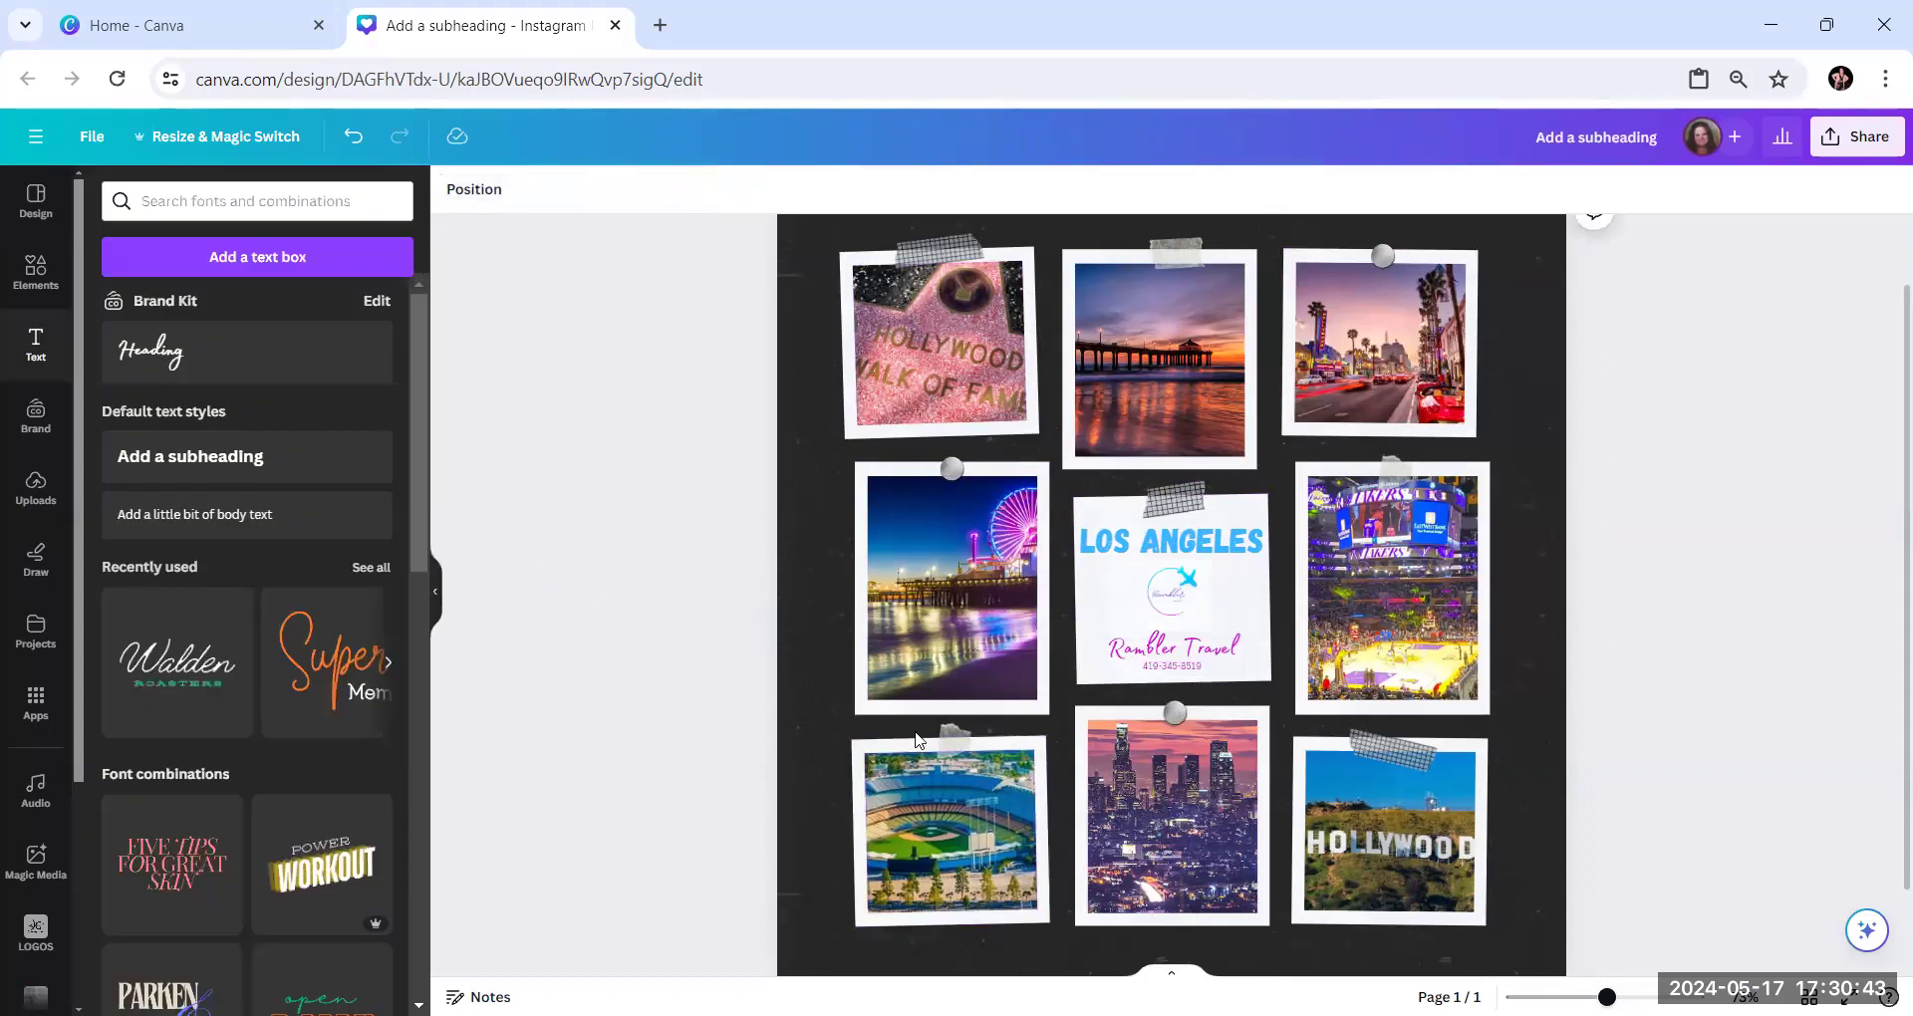
Review the complete Los Angeles collage from top to bottom, checking the photos and the branded middle card
scroll(1322, 625, down, 1)
scroll(1322, 624, down, 1)
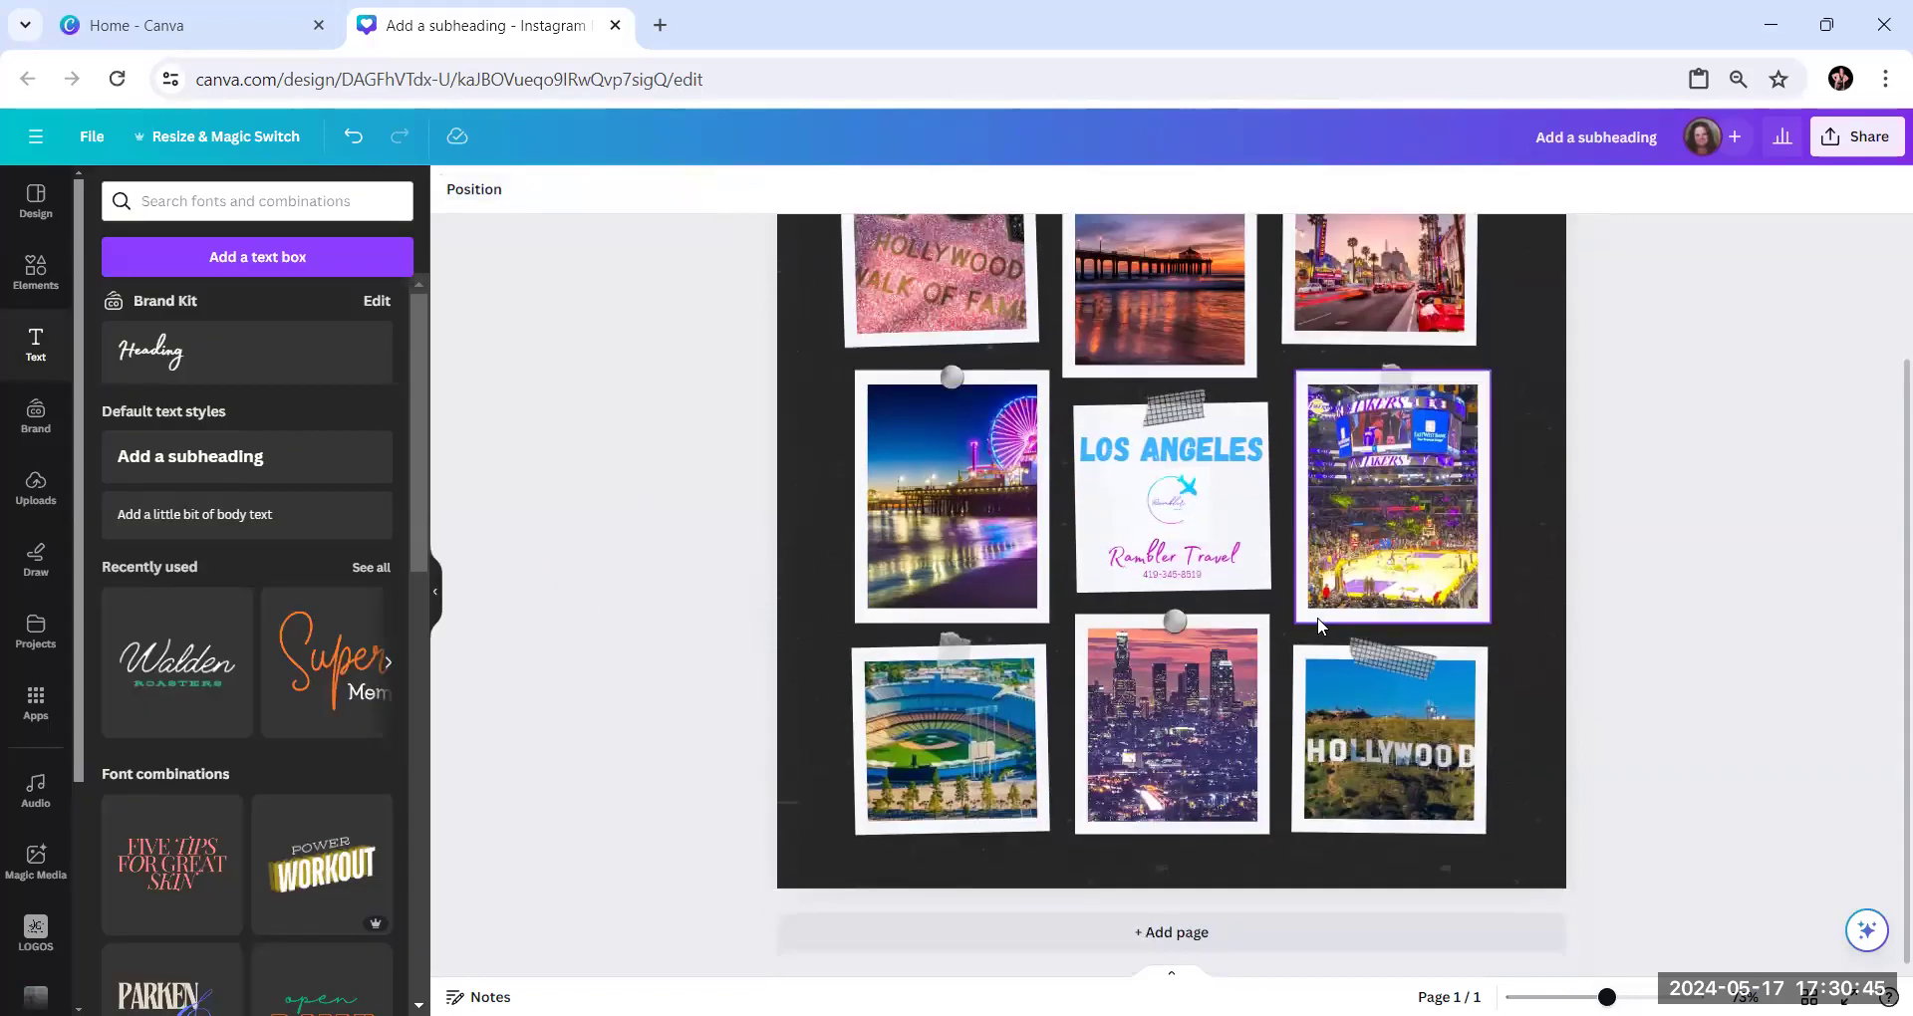
scroll(1317, 624, up, 2)
scroll(1317, 624, down, 2)
scroll(1318, 624, up, 2)
scroll(1317, 624, down, 2)
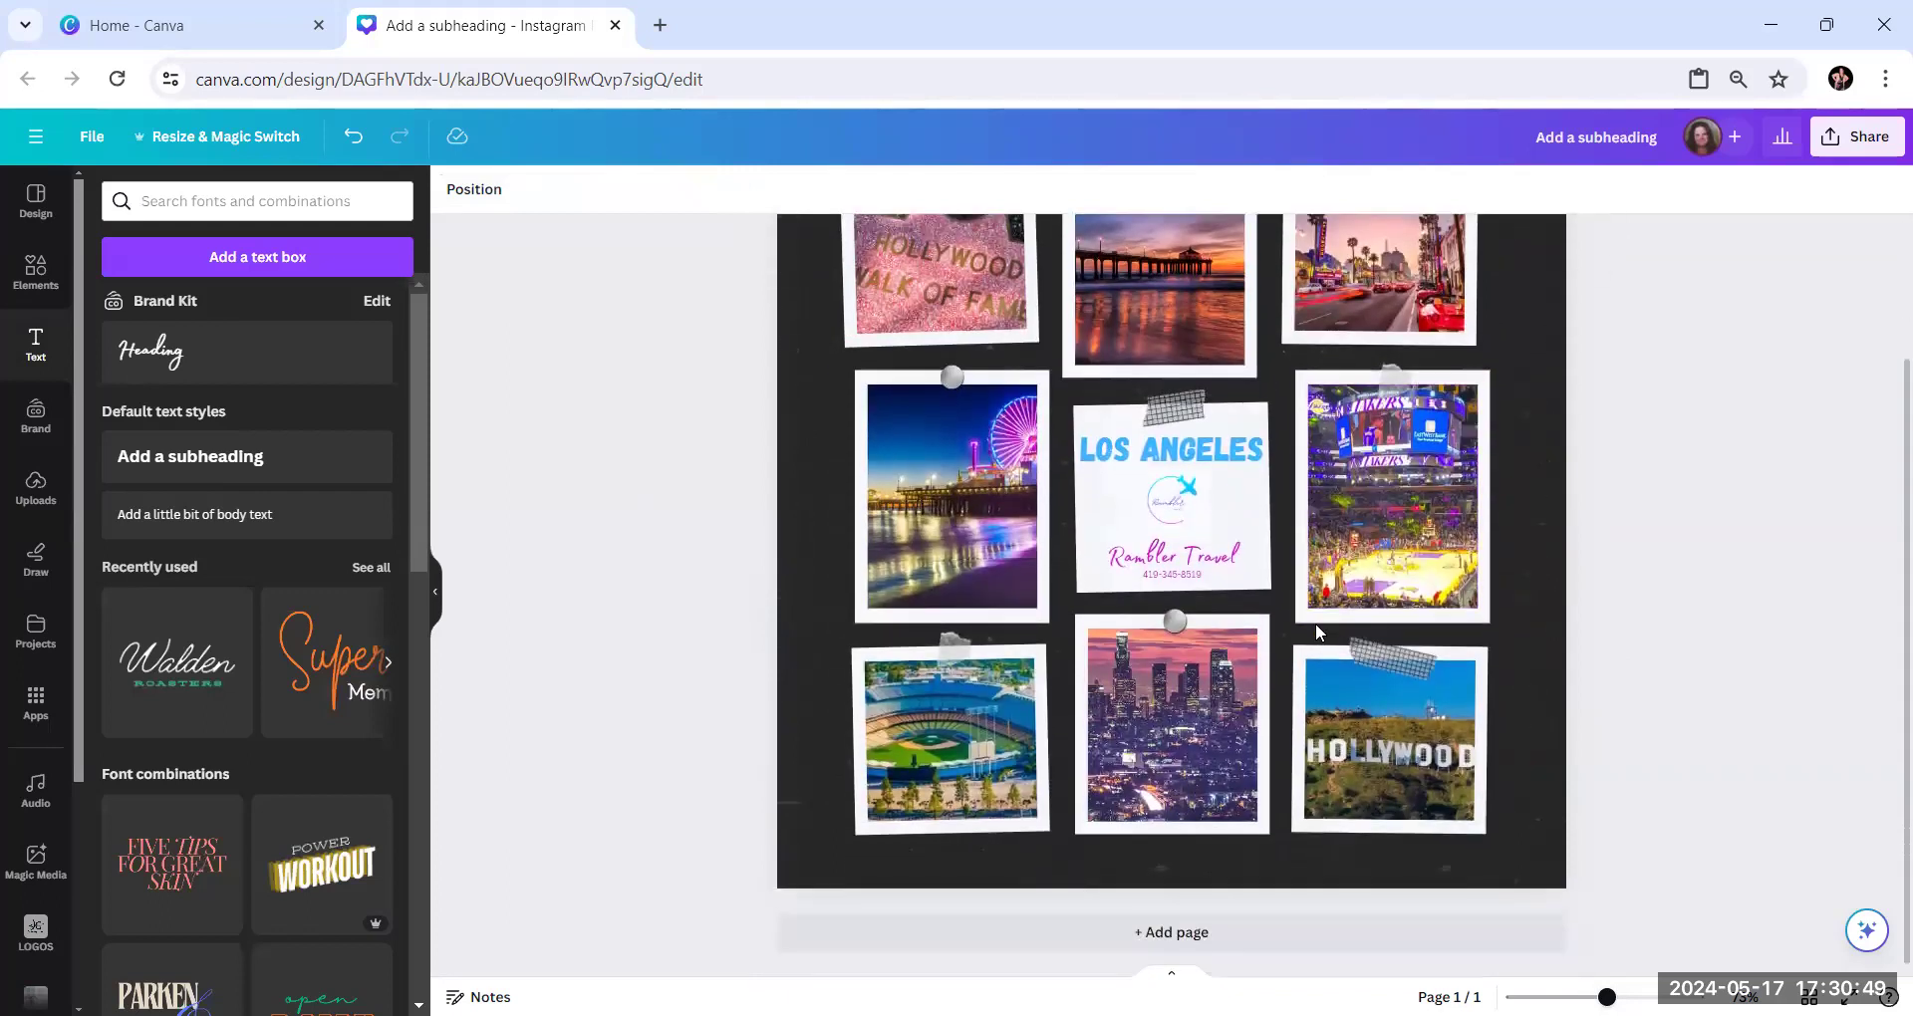
scroll(1325, 623, up, 2)
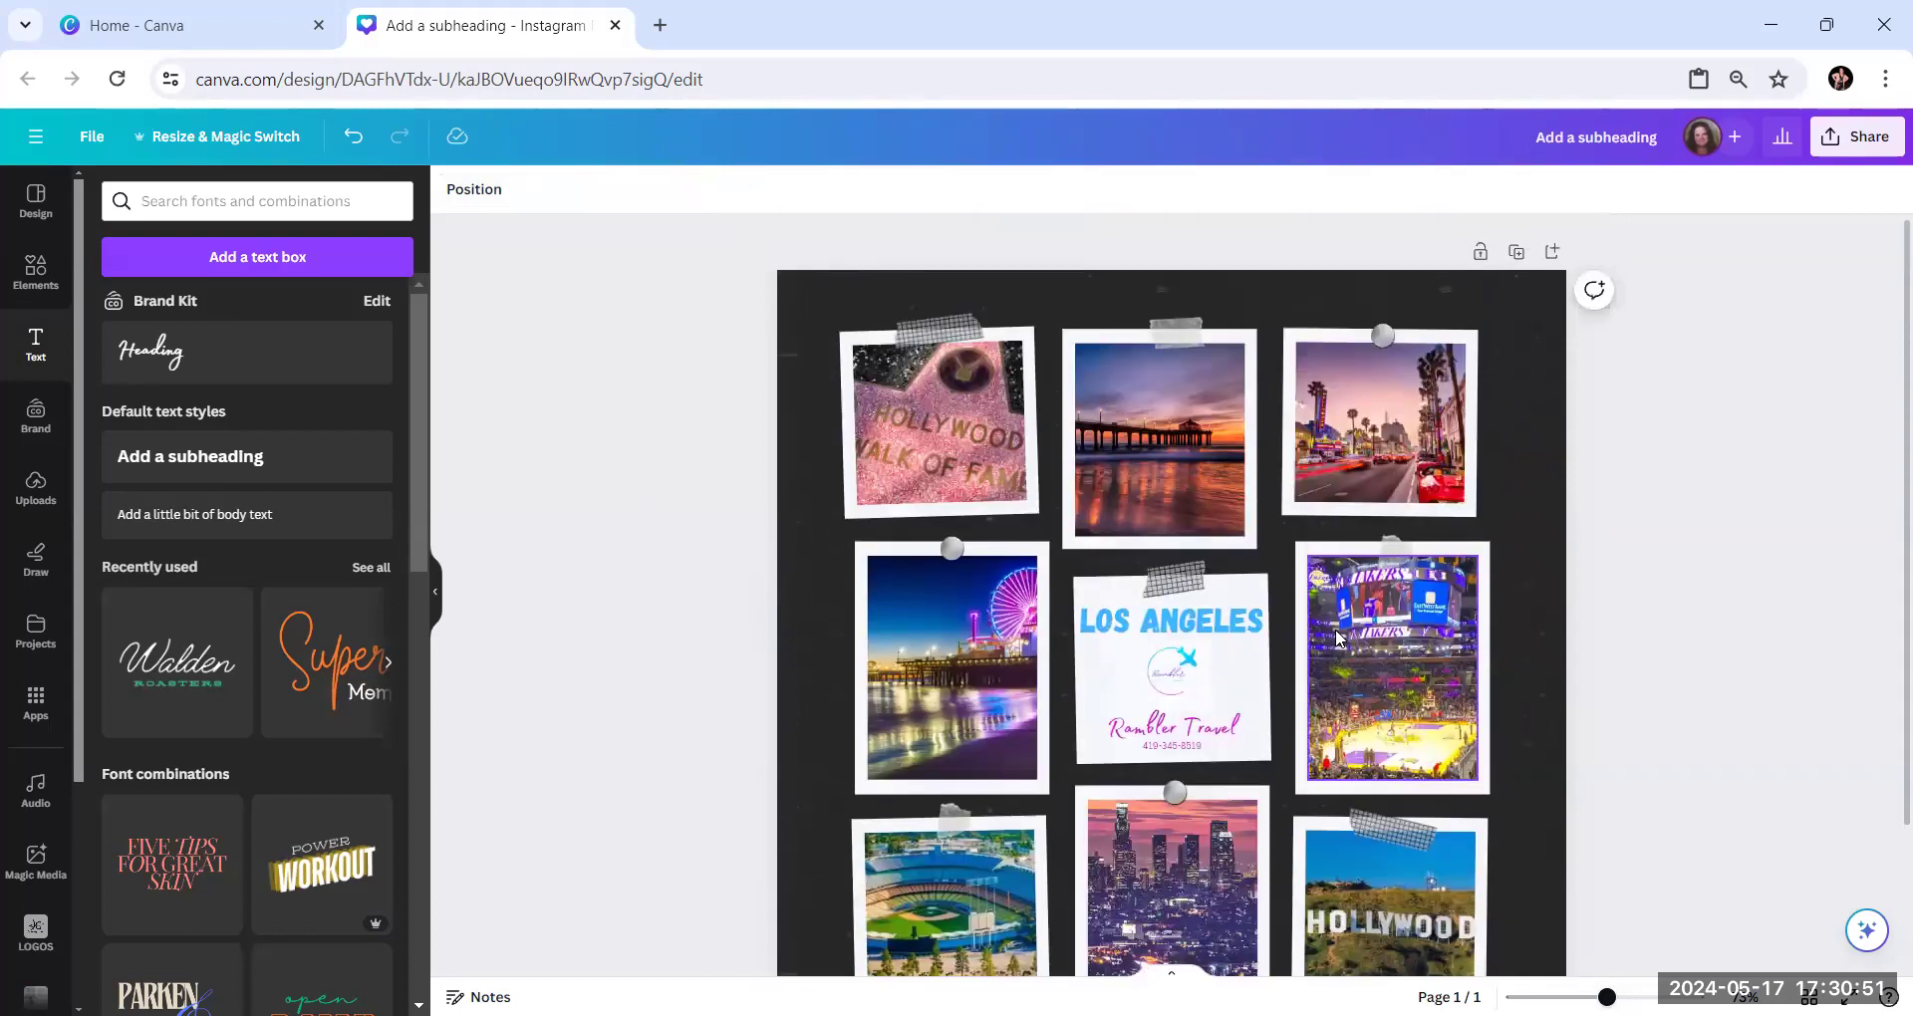
scroll(1335, 638, down, 1)
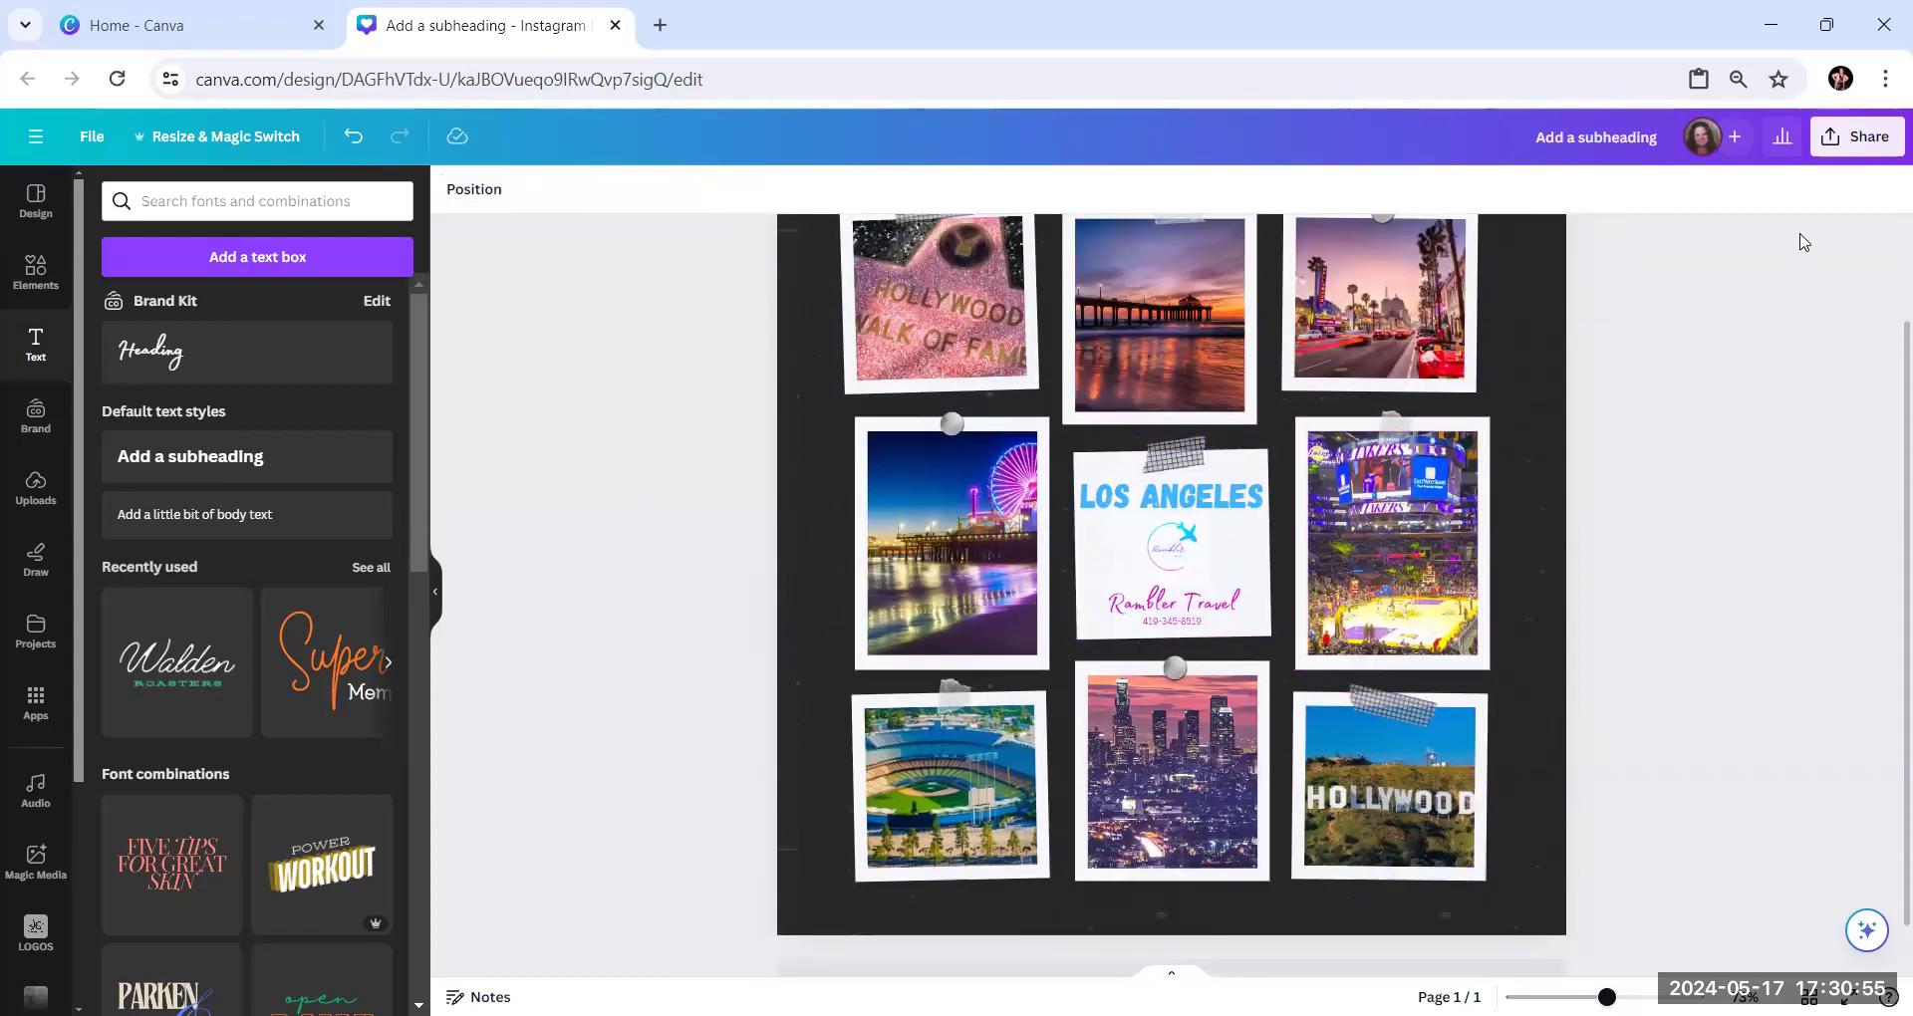
Look over the sharing options for the design and close them without choosing any
click(1858, 137)
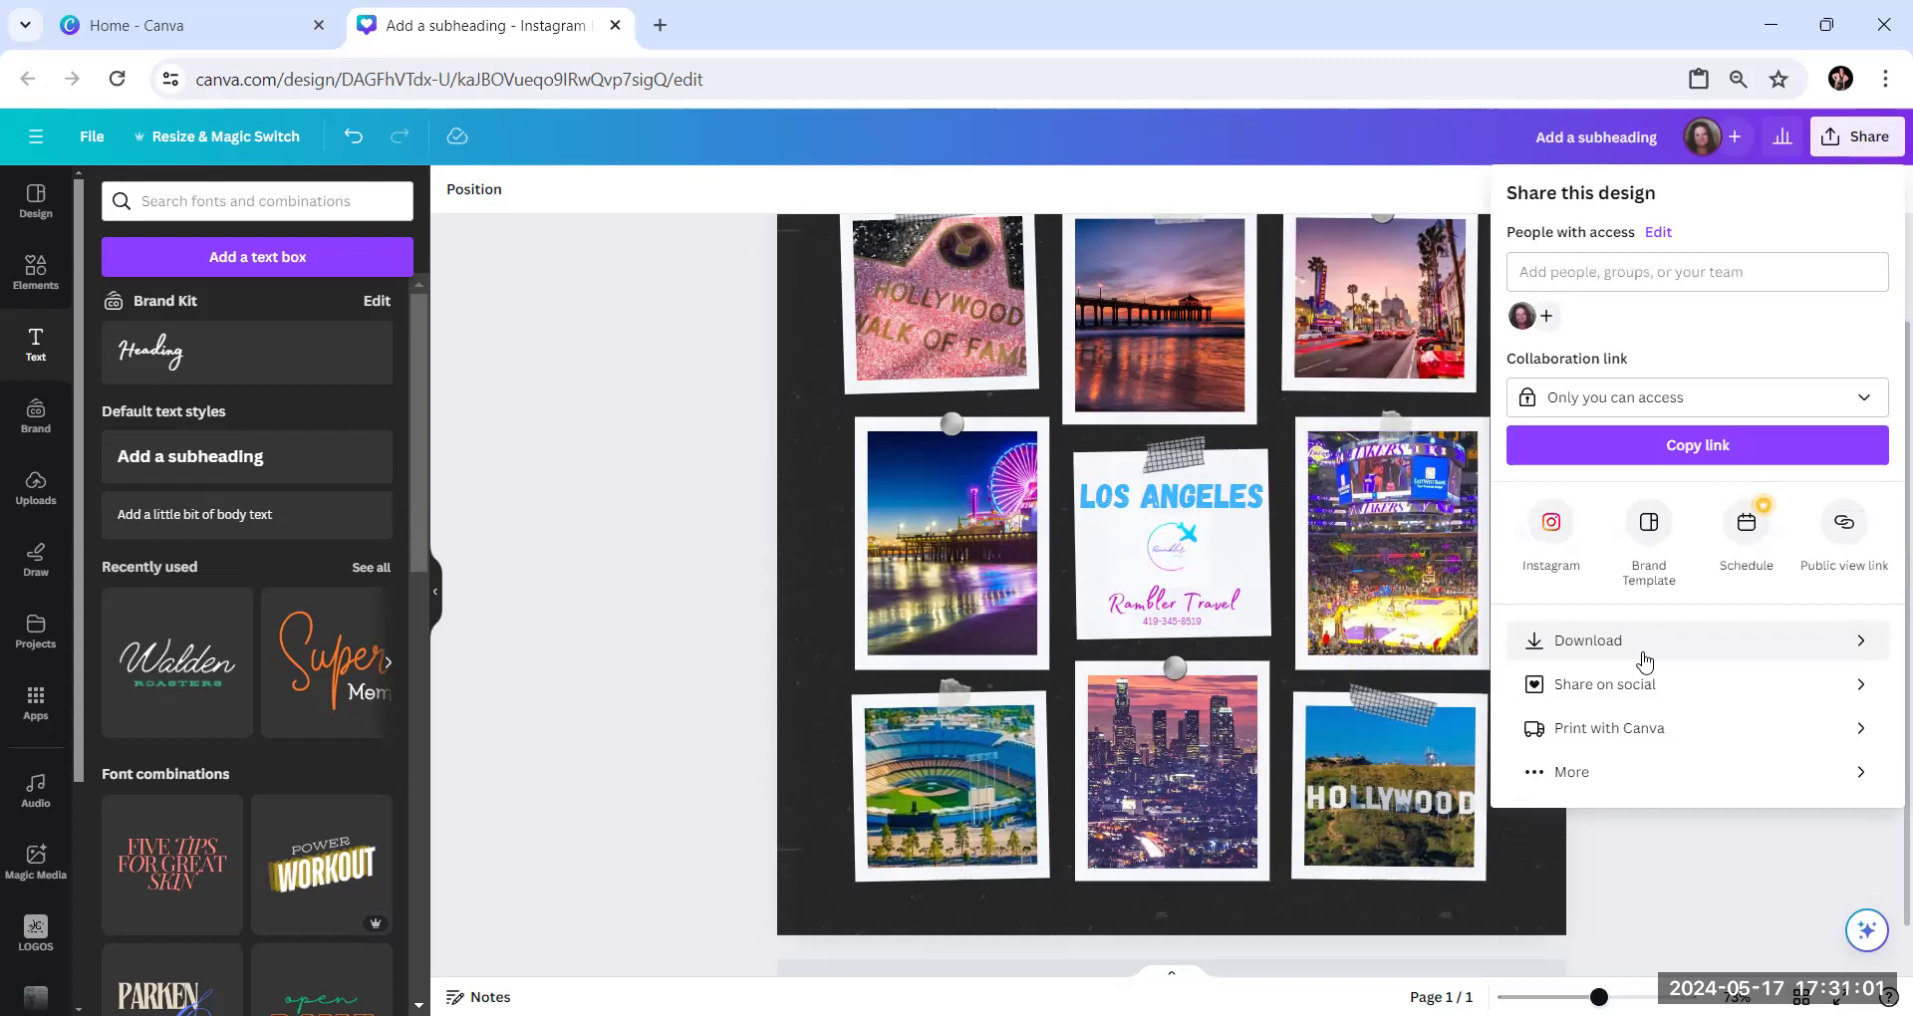
click(530, 531)
scroll(17, 662, down, 3)
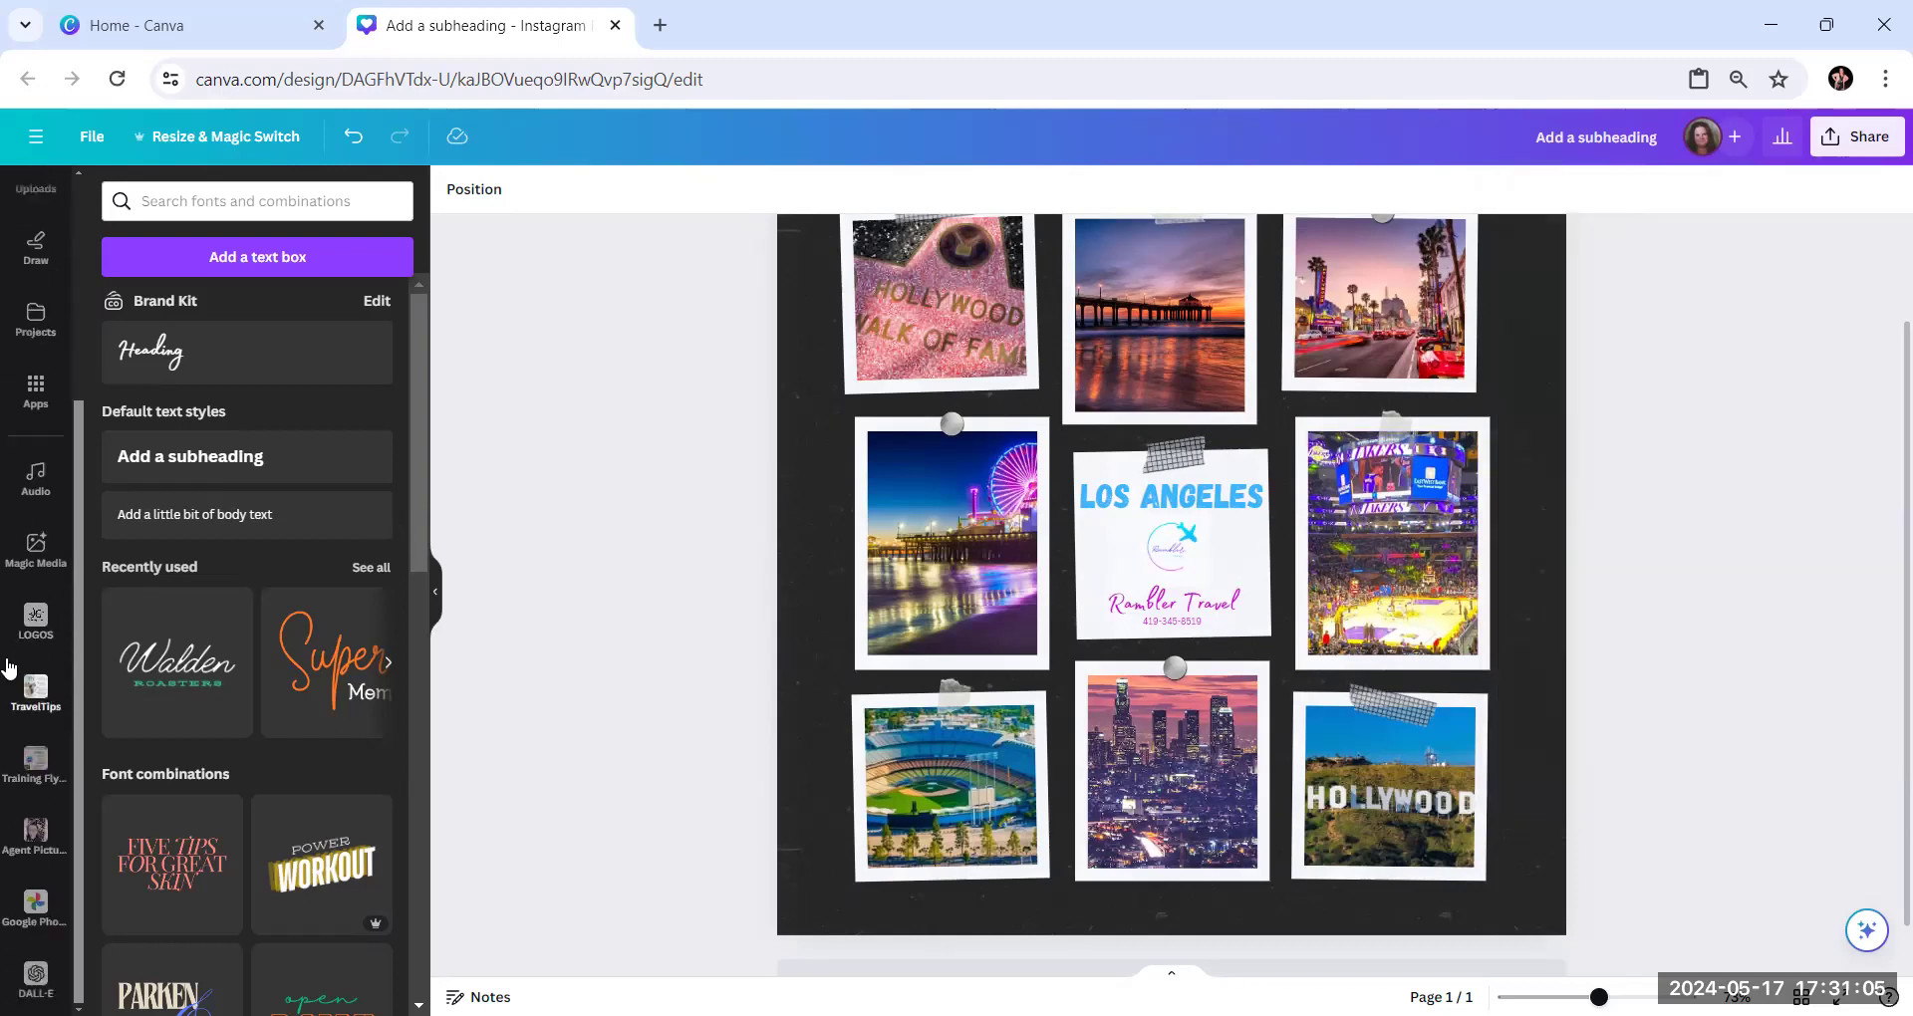
scroll(8, 668, up, 3)
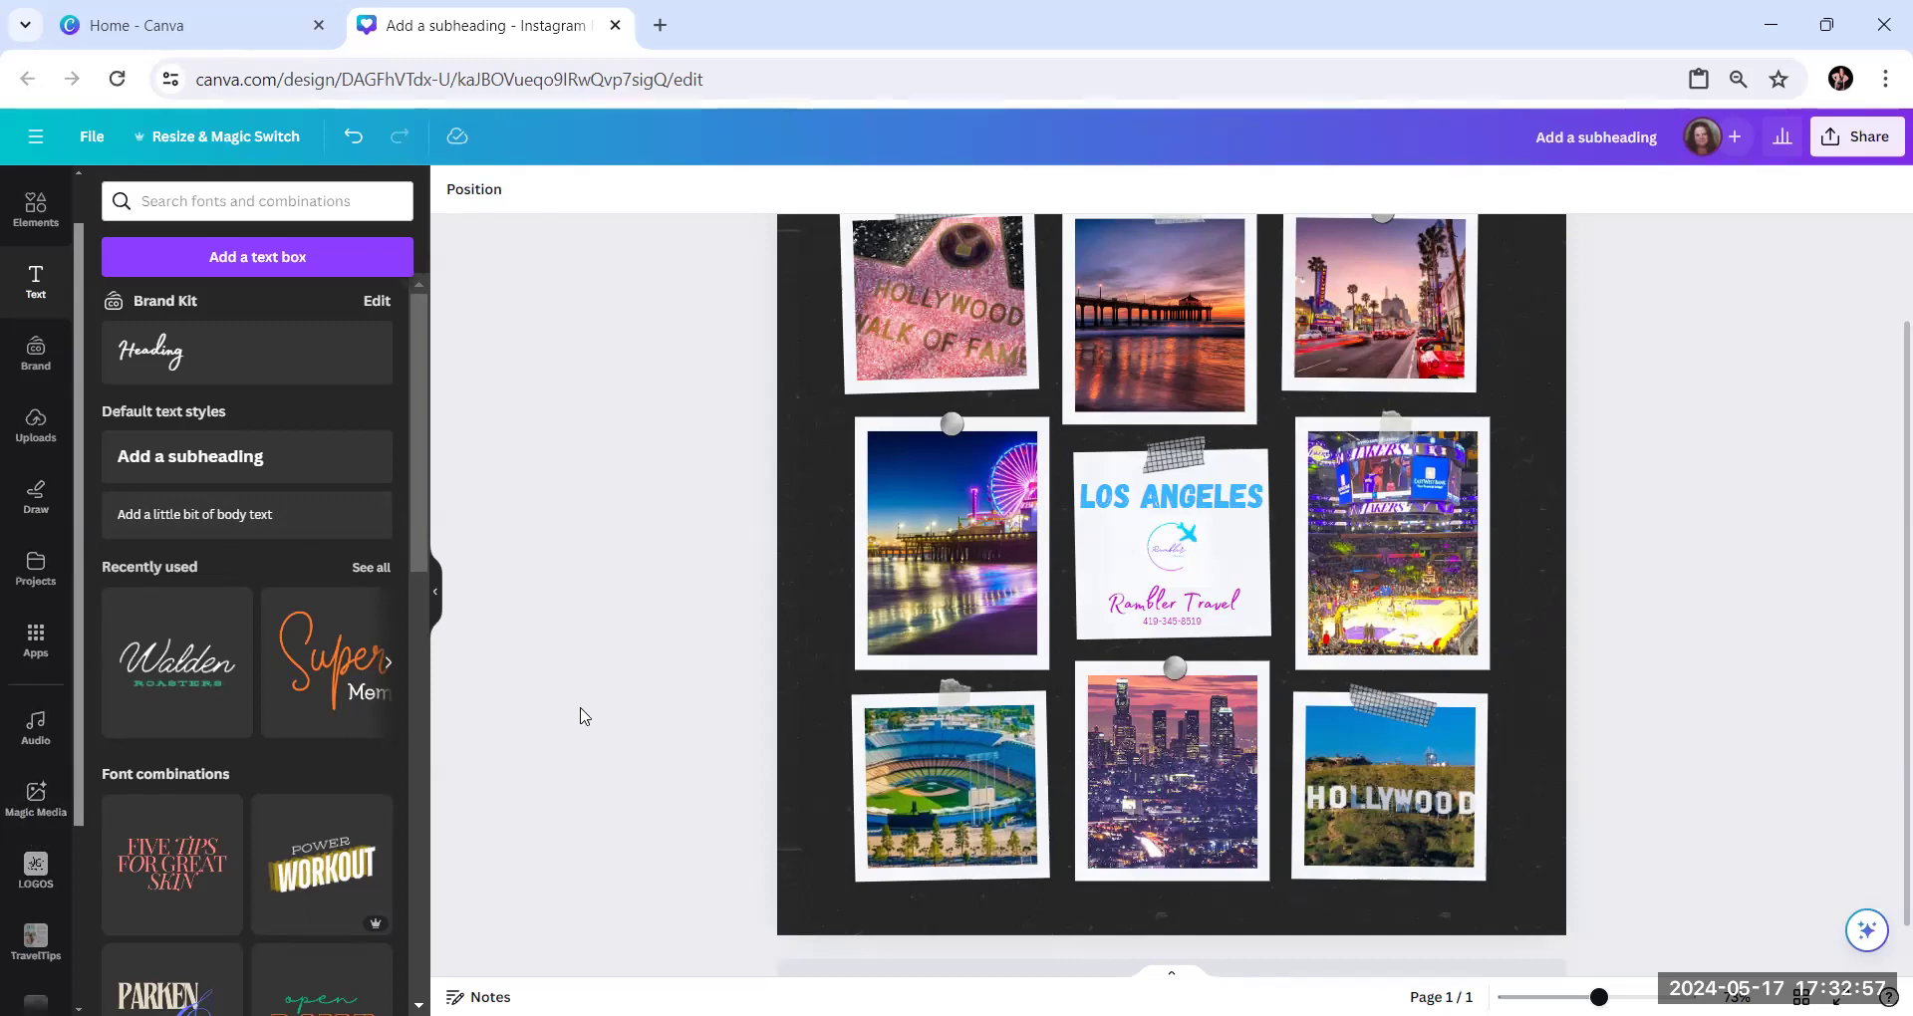
Preview the recently used "Uplifting Bright Music" audio track, check its license details and add it to the collage
scroll(583, 716, down, 1)
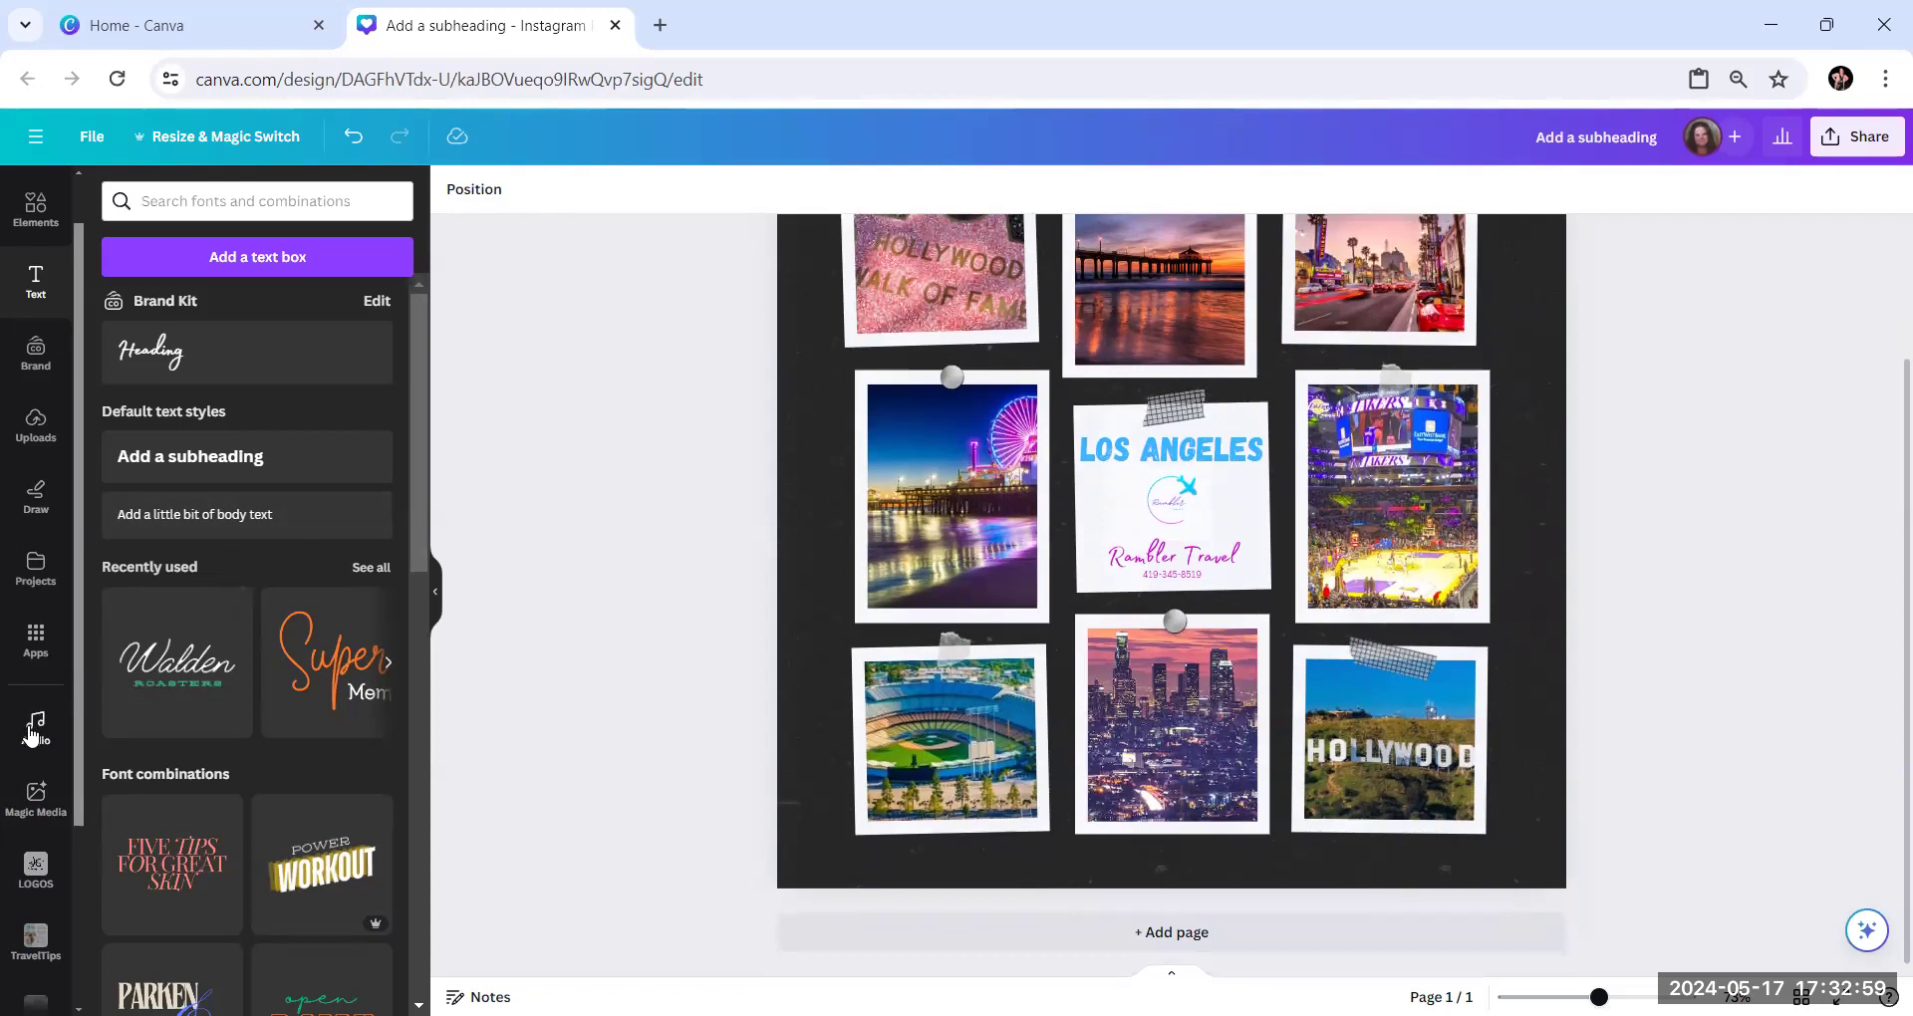
click(33, 728)
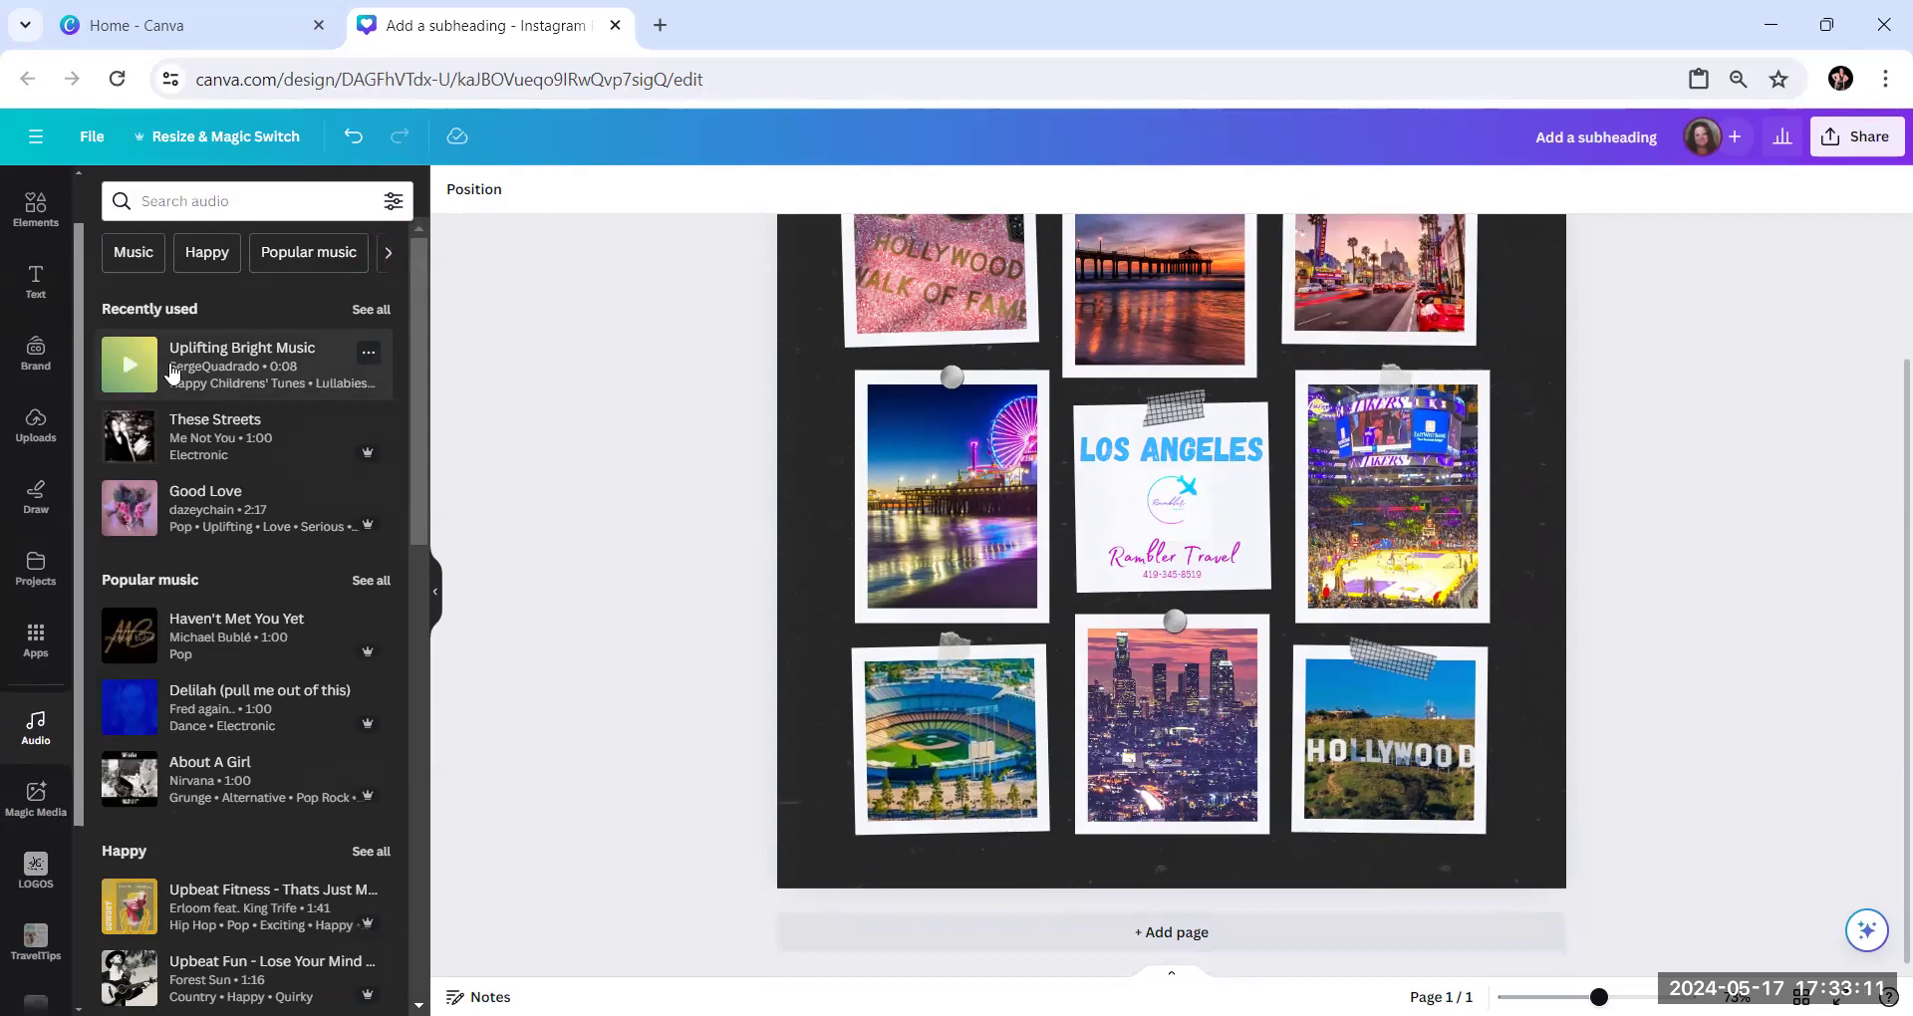
click(119, 370)
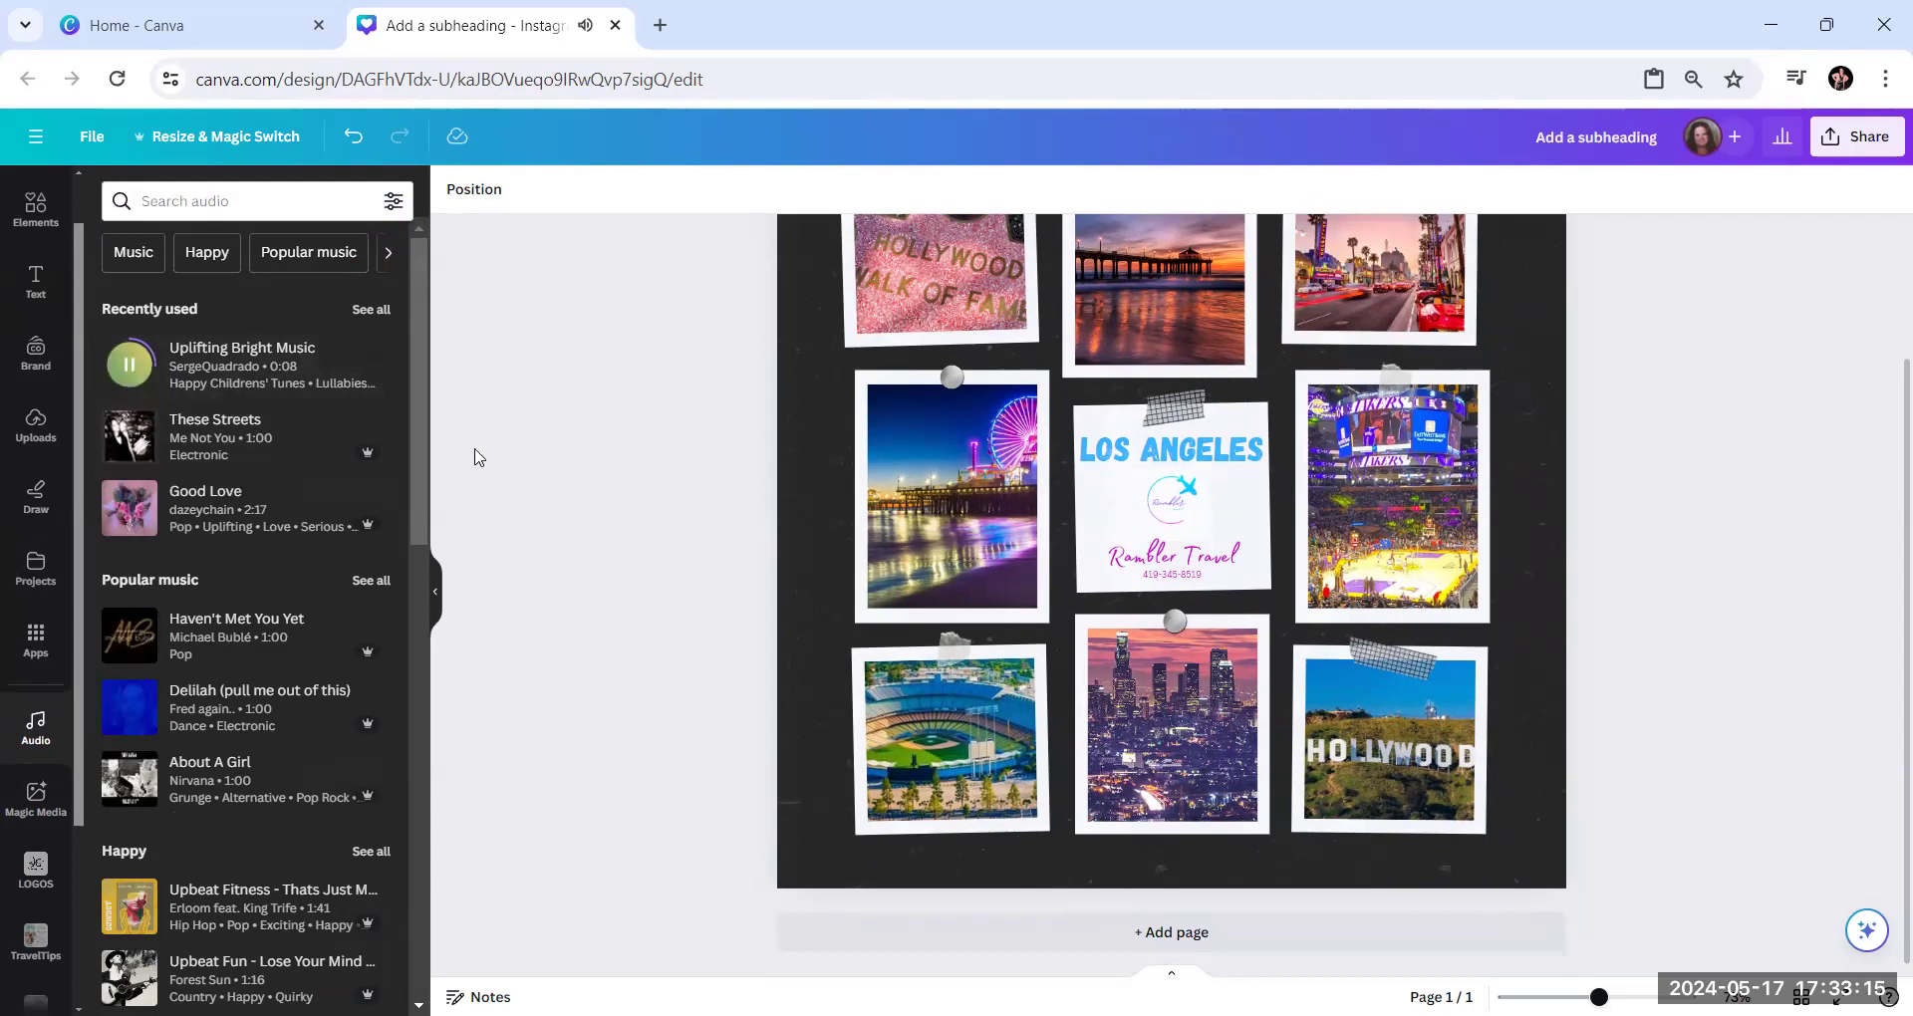
click(368, 354)
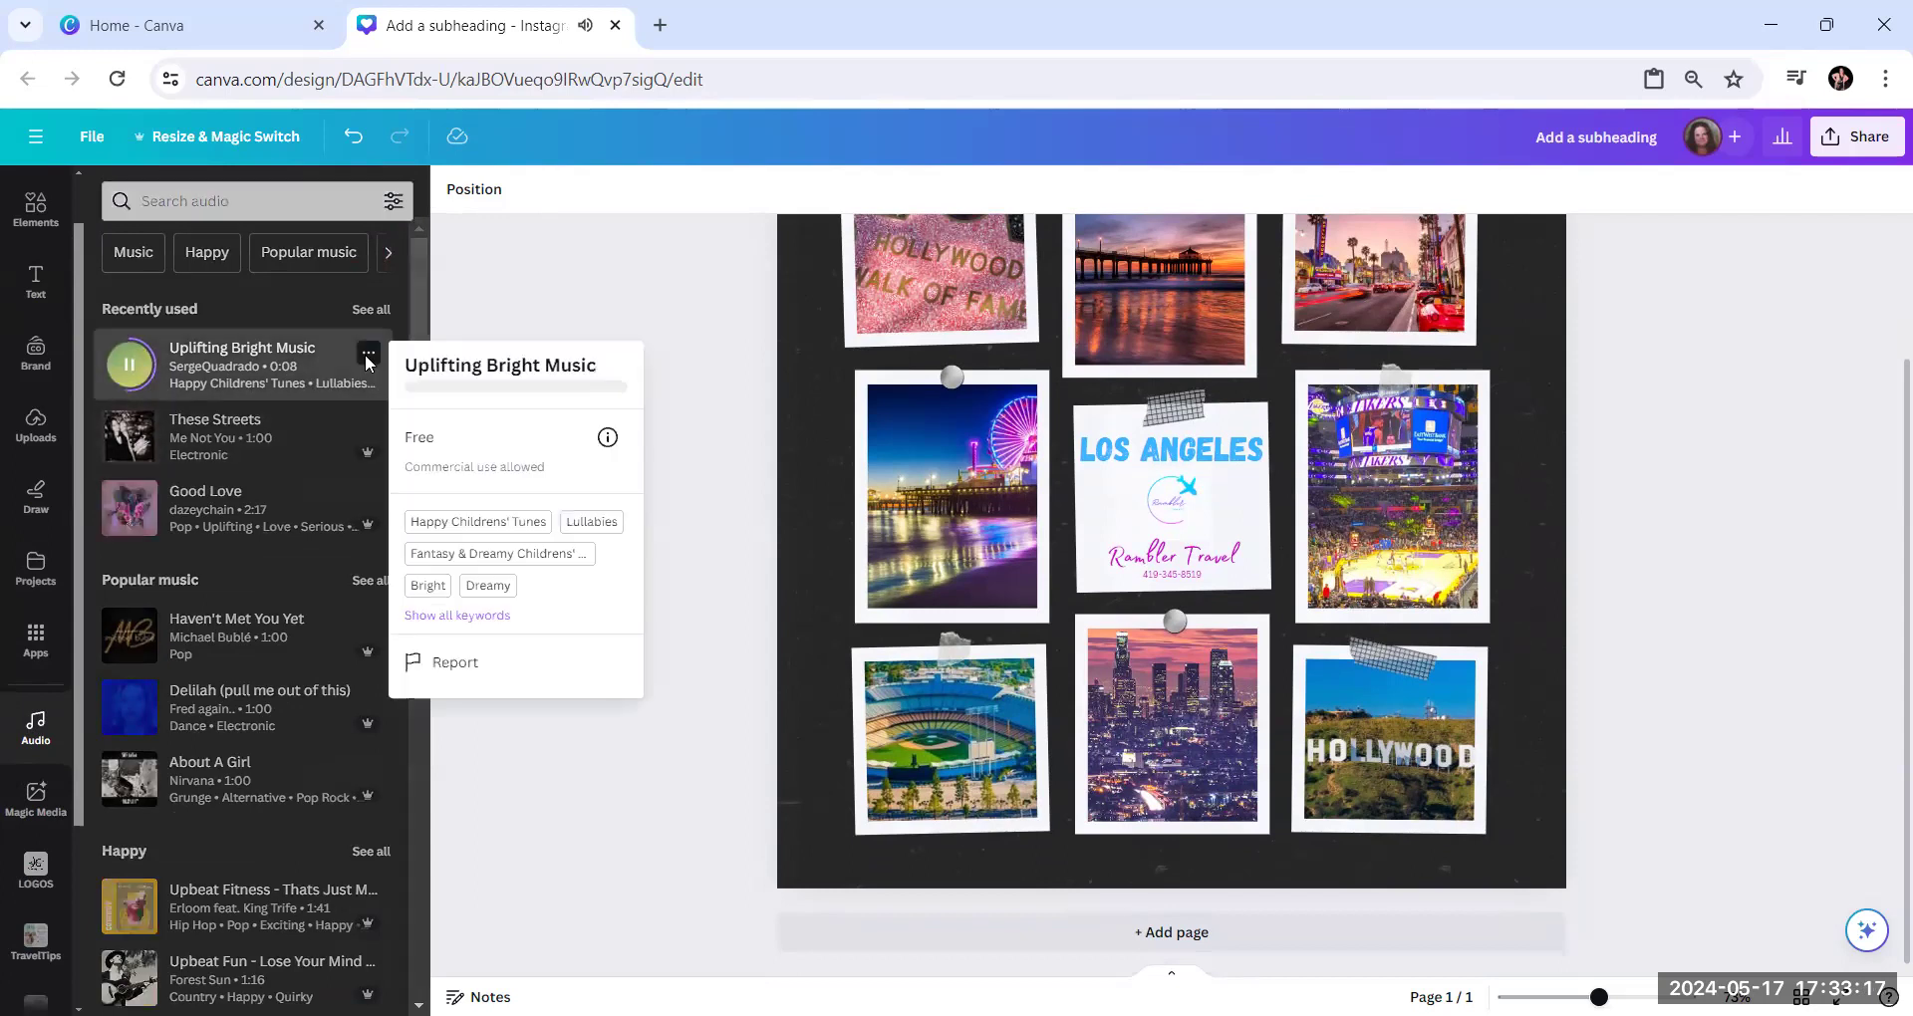
click(312, 365)
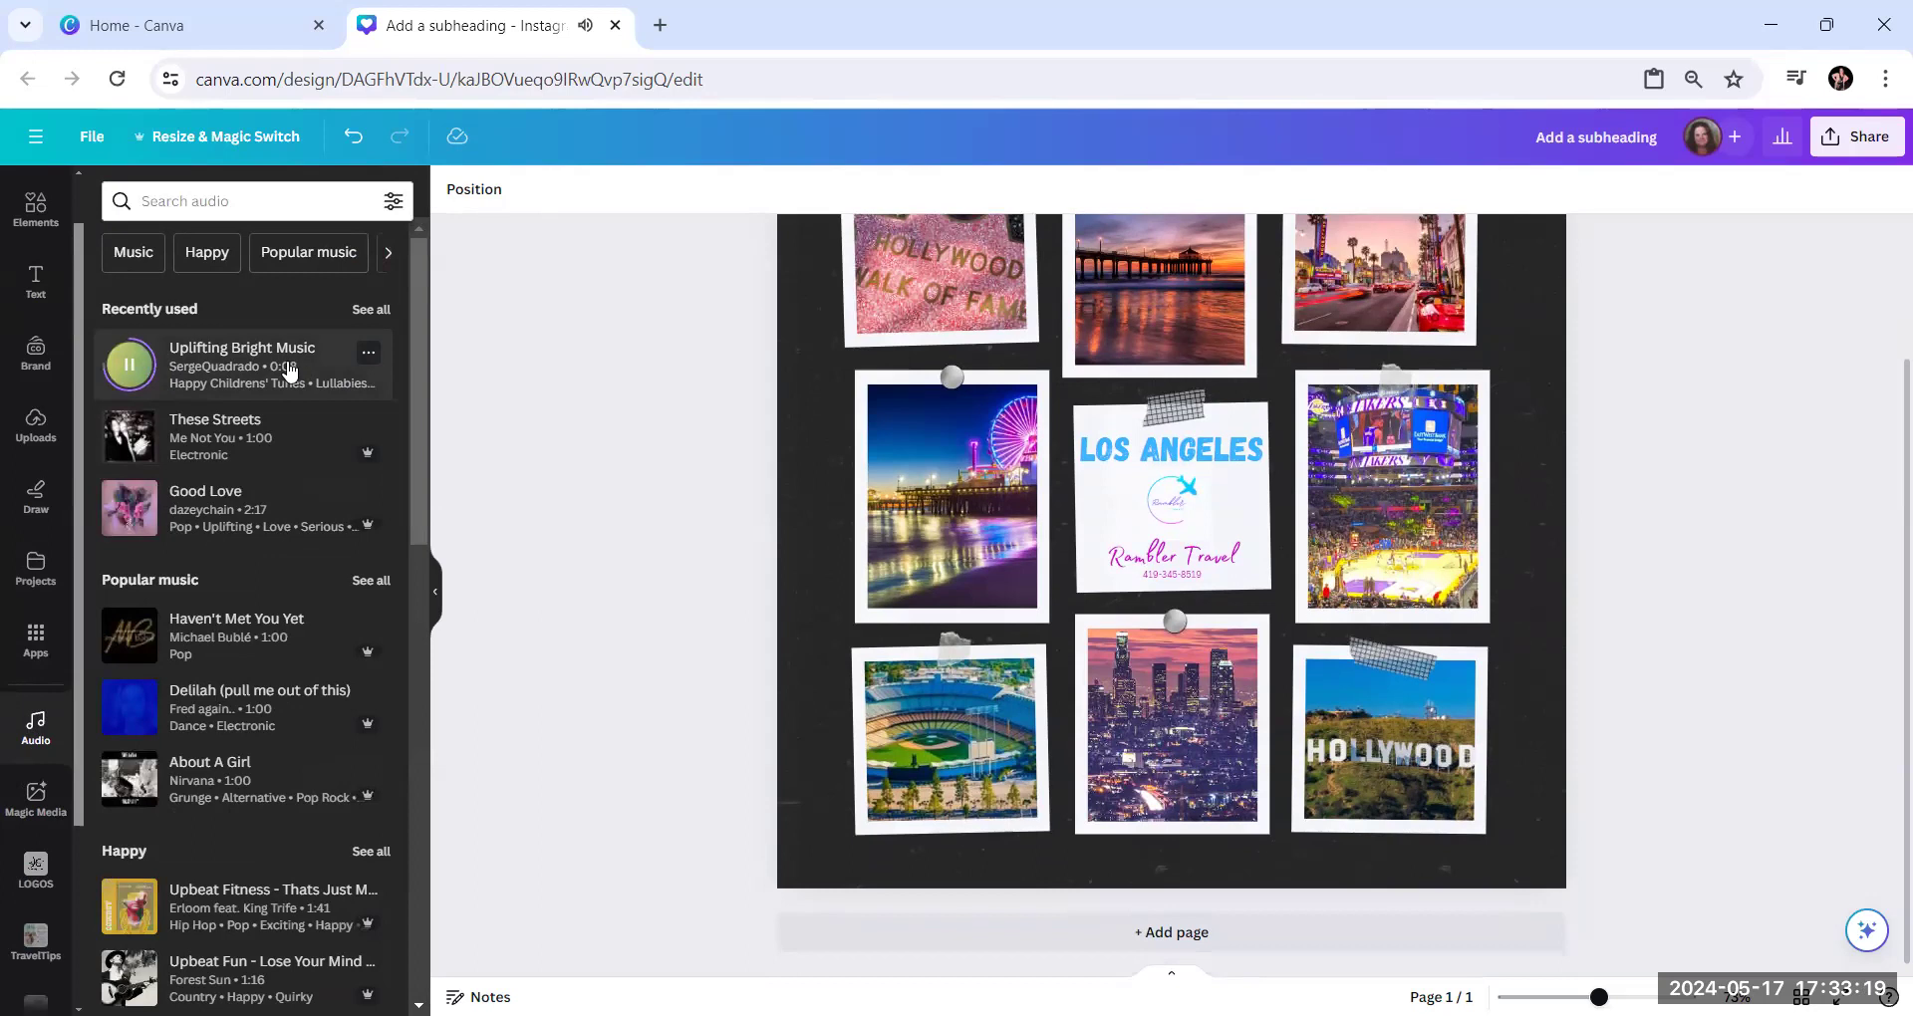
click(287, 373)
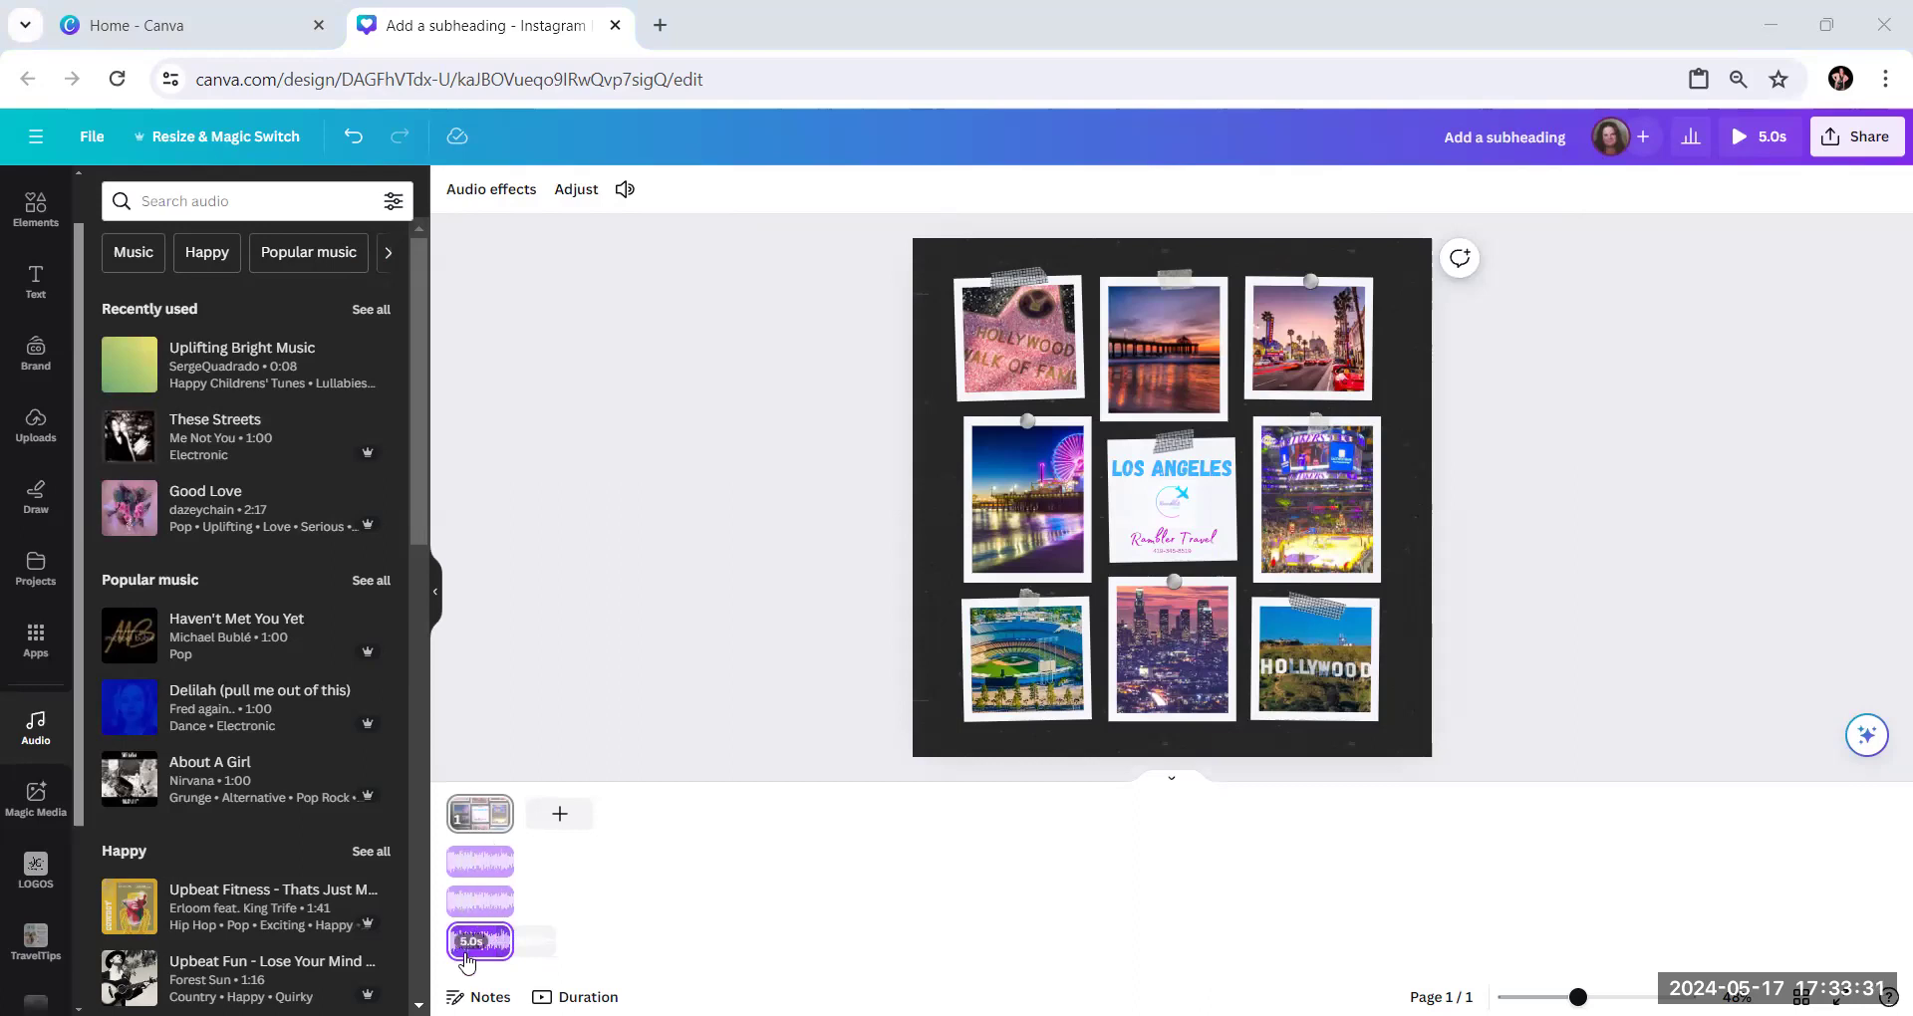
Open the download settings for the collage with music
click(1859, 139)
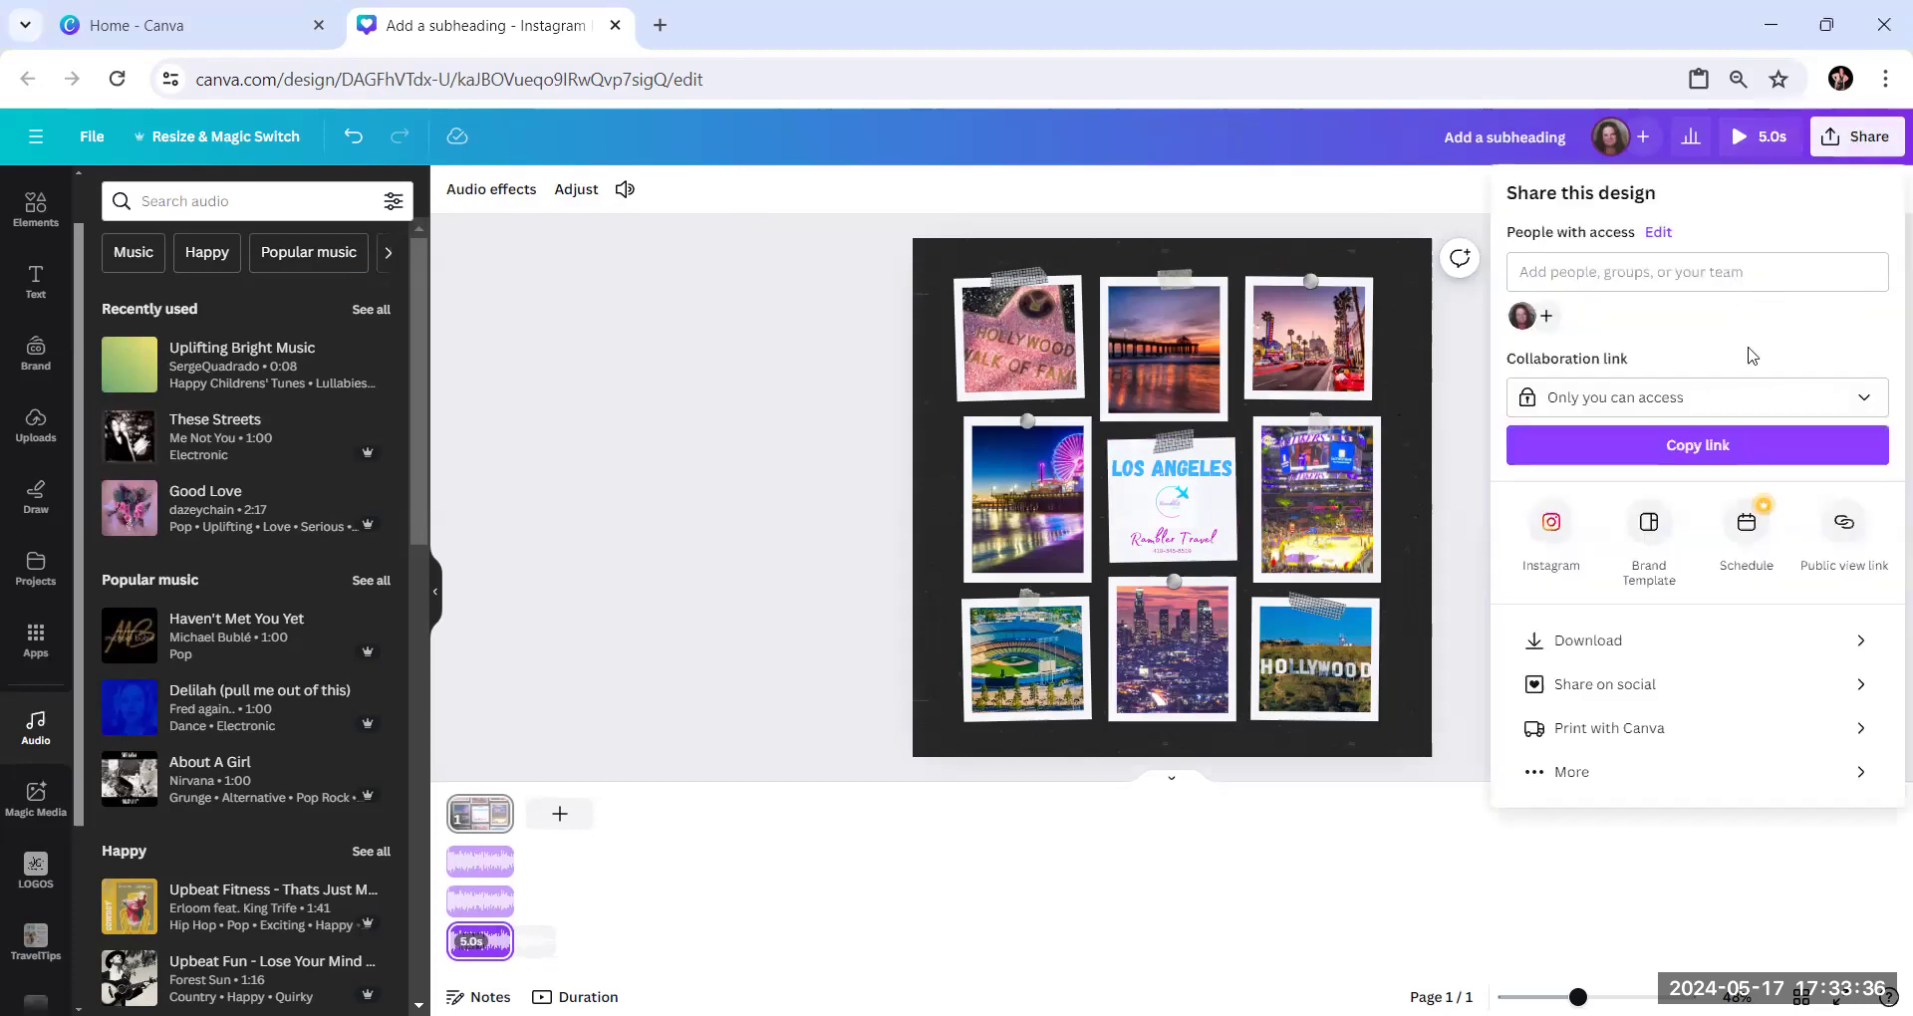
click(1611, 646)
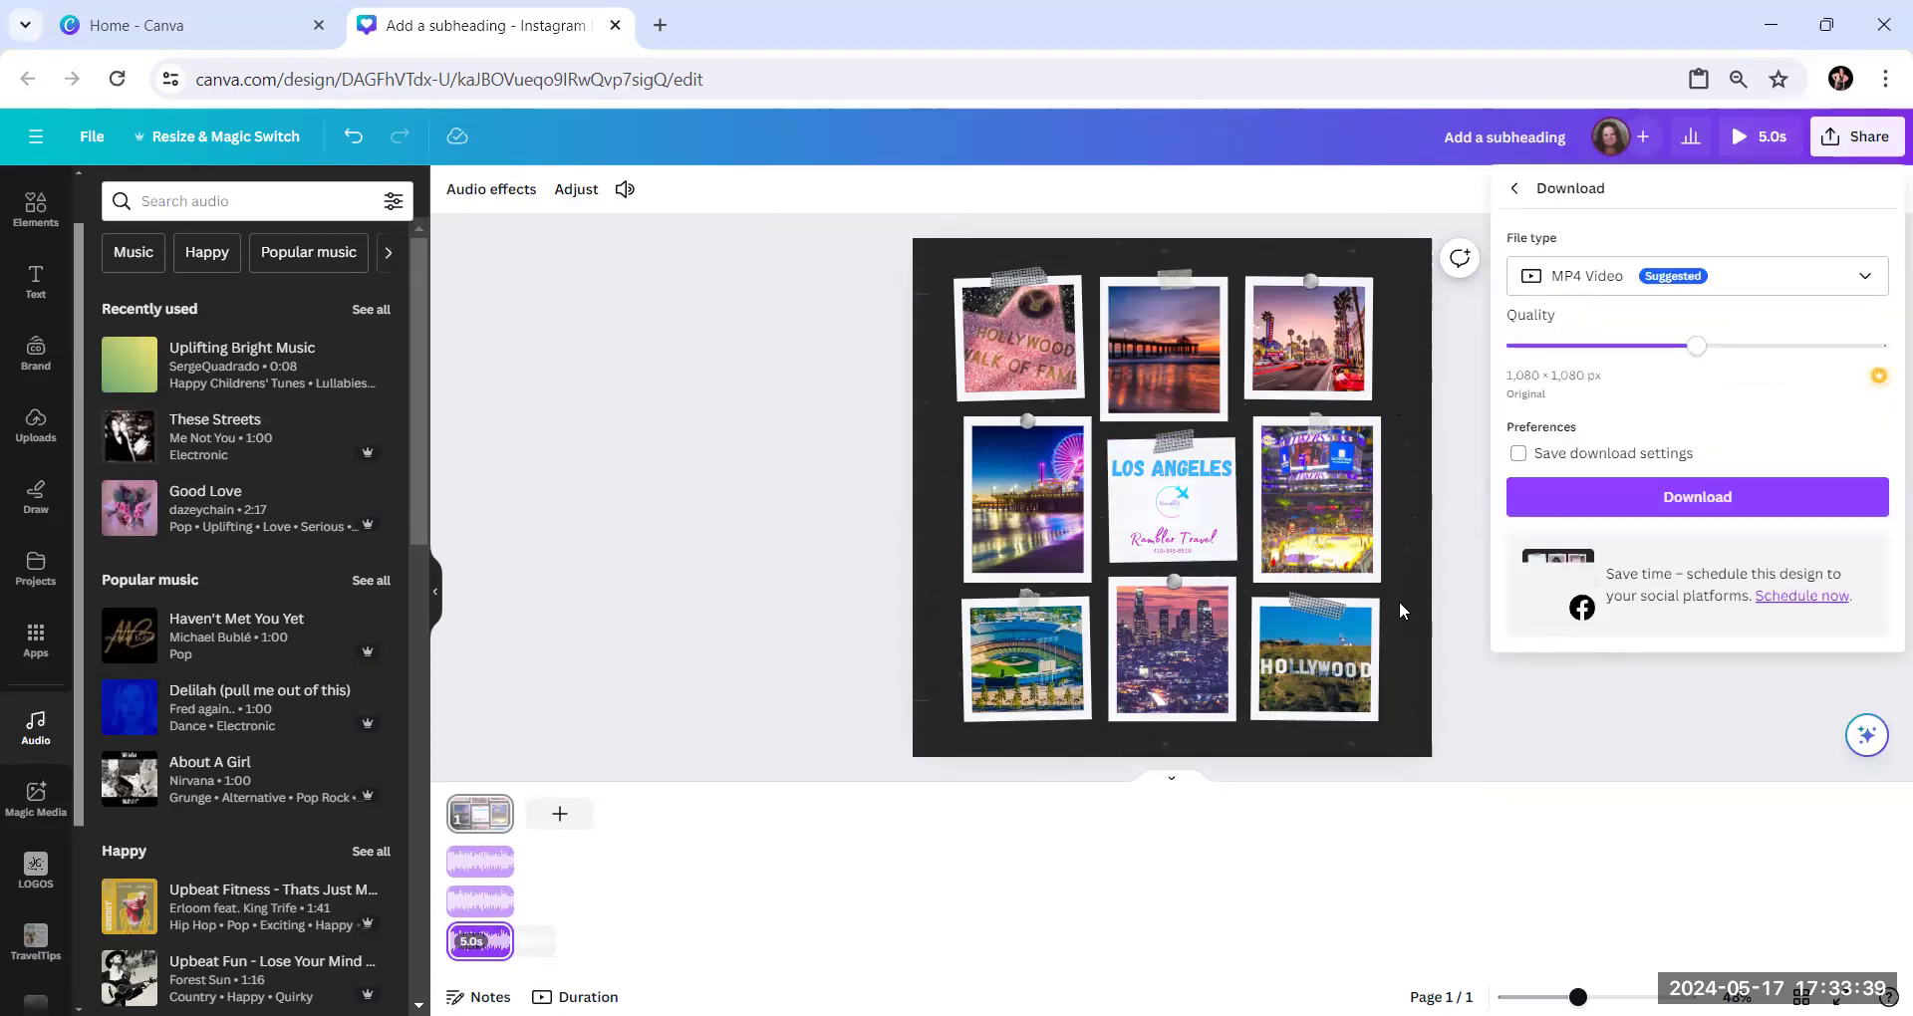